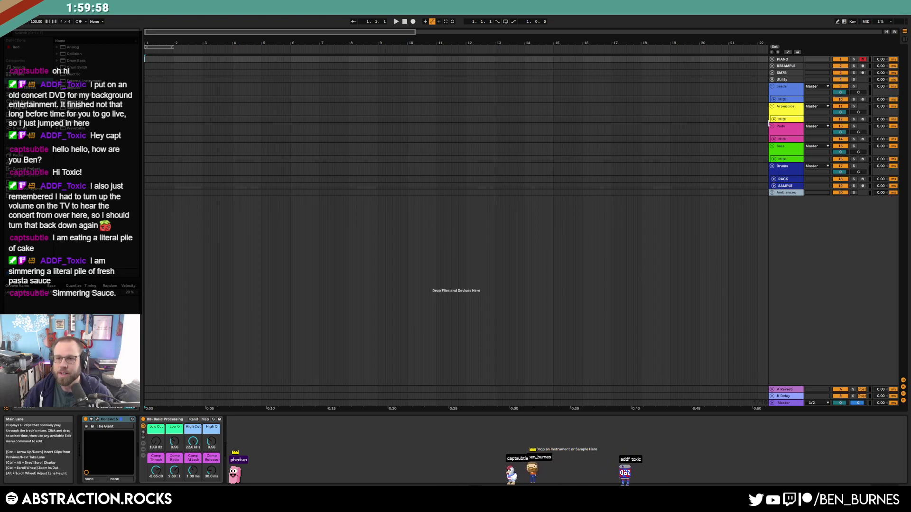
# Raise both send levels on the Arpeggios group's MIDI track and shorten the release of its Operator envelope
pyautogui.click(785, 108)
pyautogui.click(774, 119)
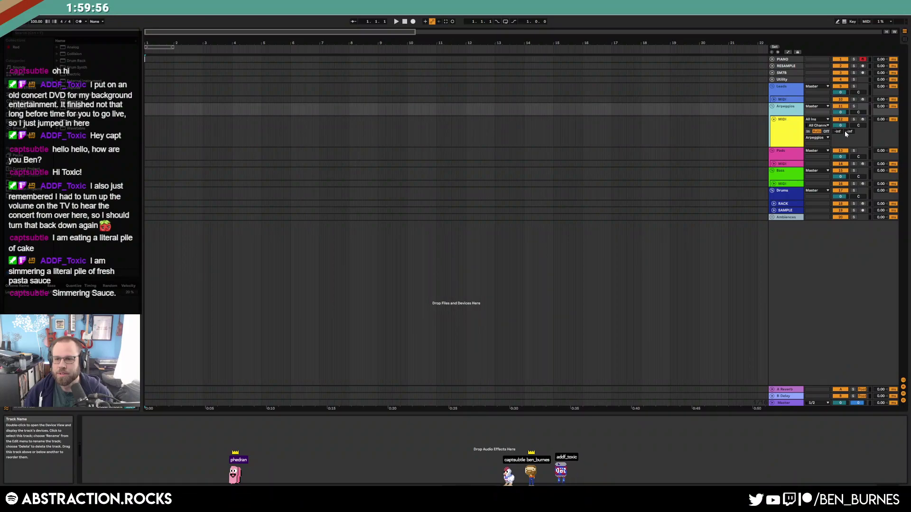
pyautogui.click(837, 136)
pyautogui.moveTo(838, 132)
pyautogui.mouseDown()
pyautogui.moveTo(838, 105)
pyautogui.moveTo(851, 124)
pyautogui.mouseUp()
pyautogui.moveTo(244, 441); pyautogui.dragTo(233, 441)
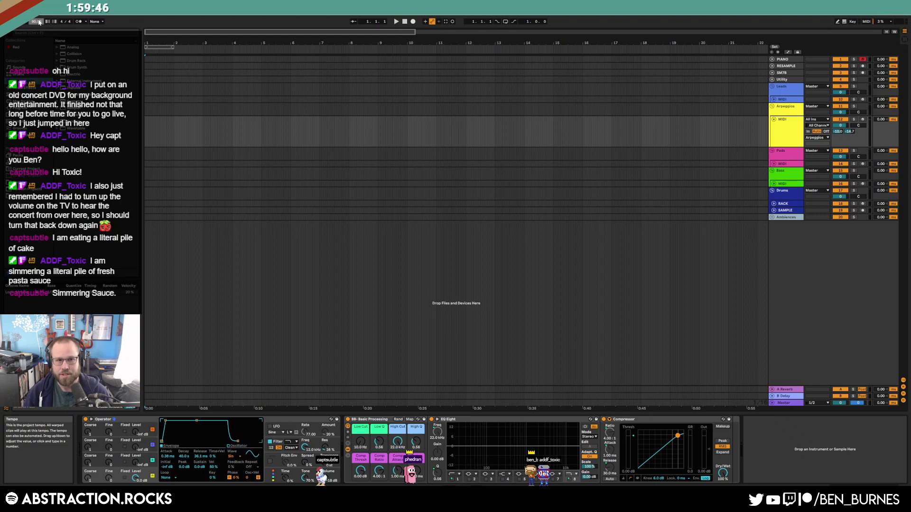
# Create an empty four-bar MIDI clip at the start of the Arpeggios group's MIDI track
pyautogui.click(208, 144)
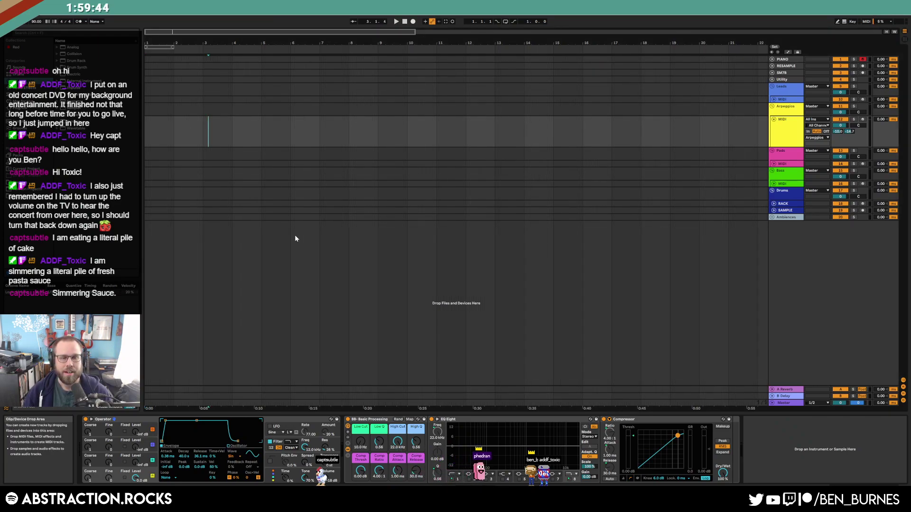
pyautogui.moveTo(256, 137); pyautogui.dragTo(144, 133)
pyautogui.hotkey('ctrl', 'shift', 'm')
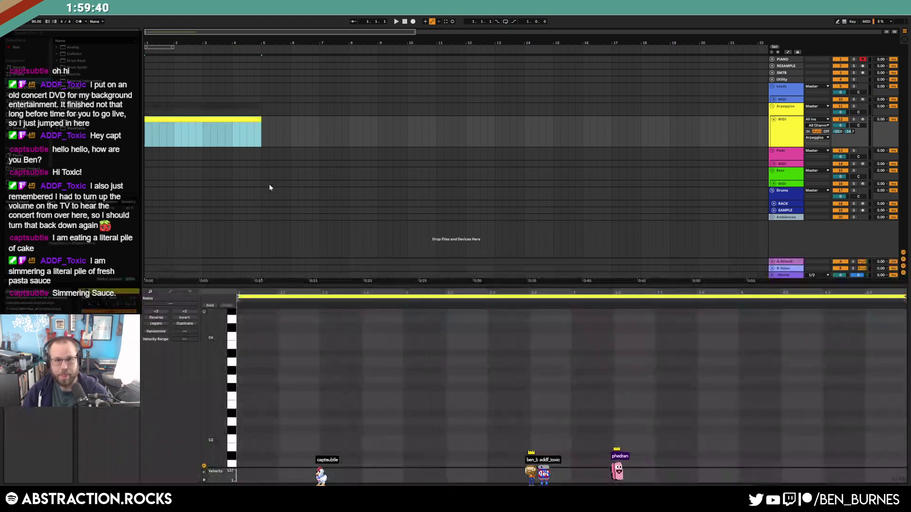
# Enter four consecutive 1/16 notes at the start of the clip: C3, D#3, F3 and F3
pyautogui.moveTo(210, 412); pyautogui.dragTo(217, 385)
pyautogui.doubleClick(241, 407)
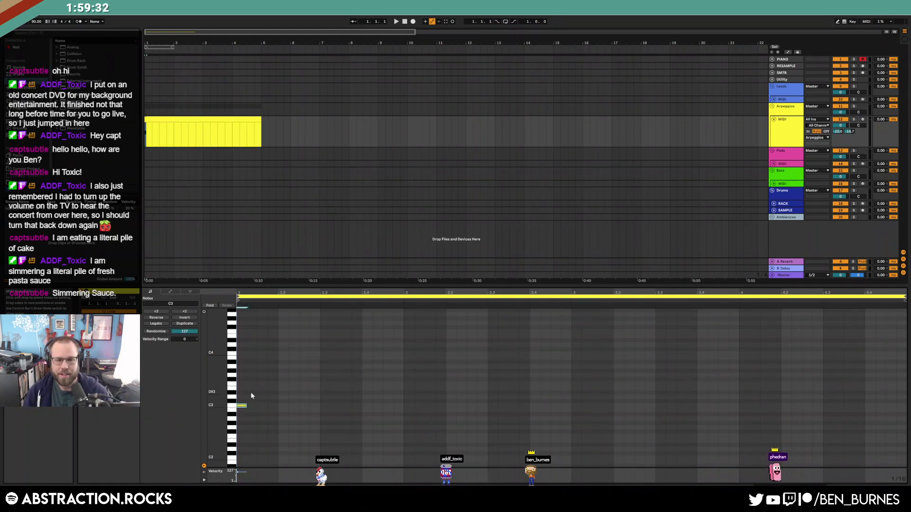
pyautogui.doubleClick(250, 392)
pyautogui.doubleClick(260, 383)
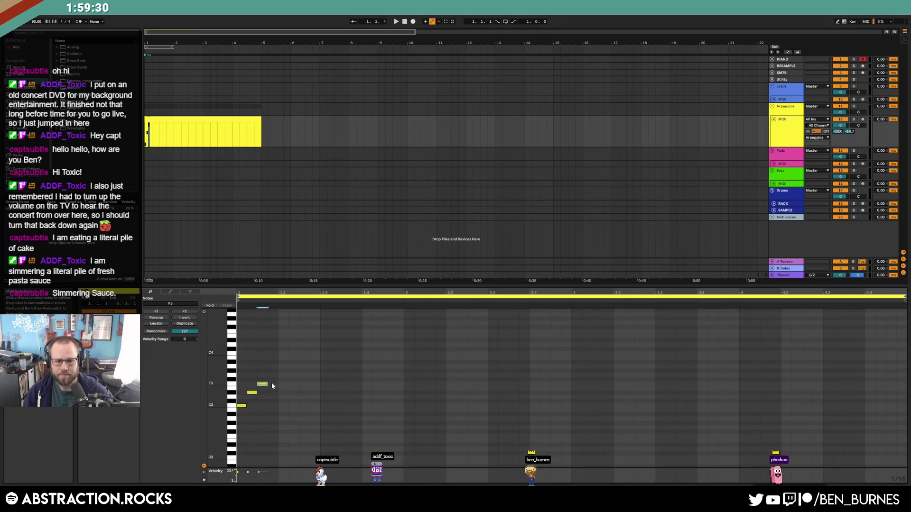
pyautogui.doubleClick(273, 383)
# Play back the four-note phrase and shorten all its notes to 1/32
pyautogui.press('space')
pyautogui.press('space')
pyautogui.hotkey('ctrl', 'a')
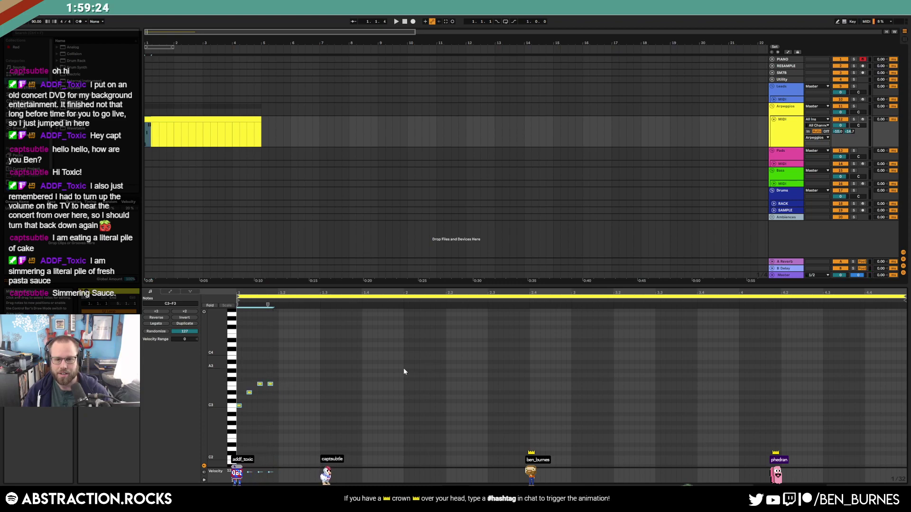
# Duplicate the first bar's phrase into bar 2 and raise the copy's last note to G3
pyautogui.moveTo(403, 368); pyautogui.dragTo(219, 419)
pyautogui.hotkey('ctrl', 'd')
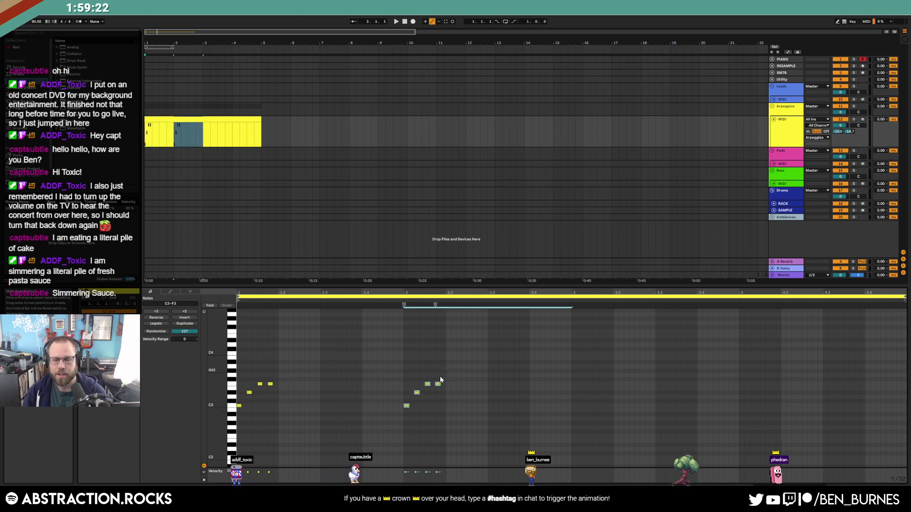
pyautogui.moveTo(437, 383); pyautogui.dragTo(438, 374)
# Duplicate bars 1–2 into bars 3–4, raising bar 3's last note to G#3 and bar 4's last two notes to G#3 and A#3
pyautogui.moveTo(571, 357); pyautogui.dragTo(209, 426)
pyautogui.hotkey('ctrl', 'd')
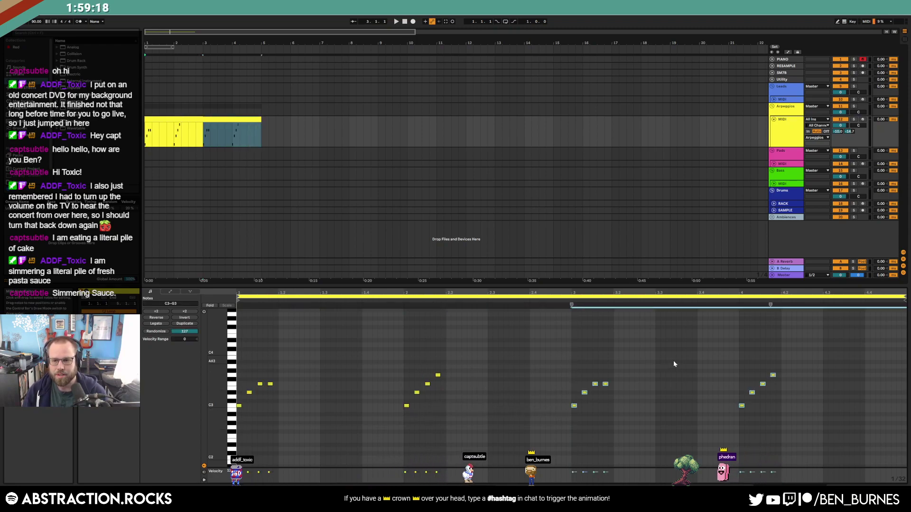
pyautogui.moveTo(605, 375); pyautogui.dragTo(605, 380)
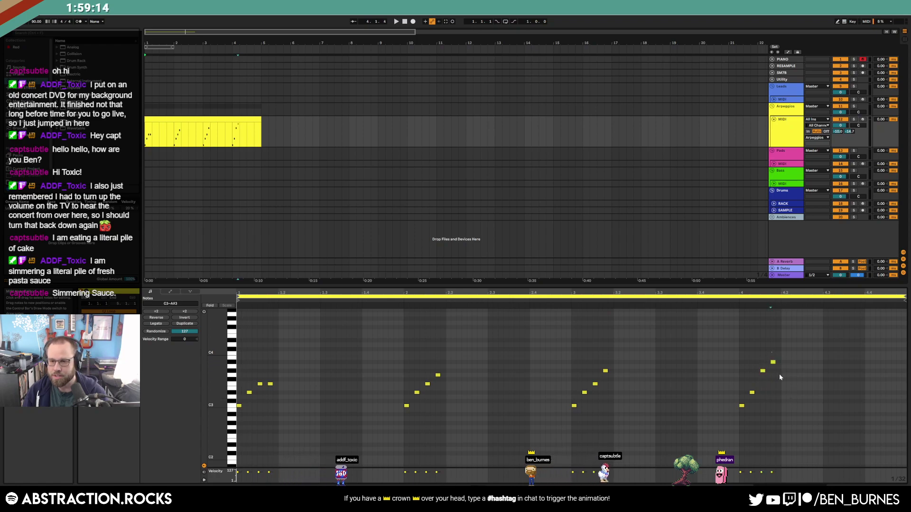
pyautogui.press('Down')
pyautogui.press('Down')
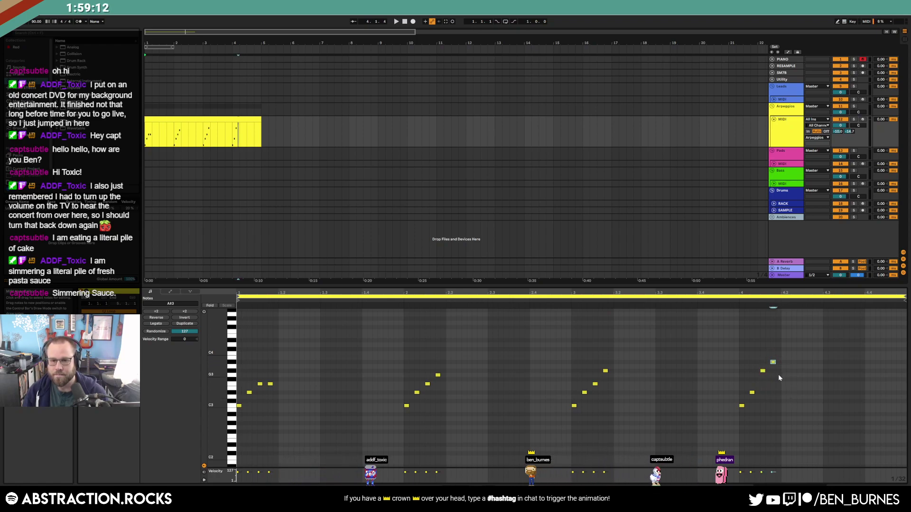
# Play the arpeggio and lengthen the release of the Operator envelope
pyautogui.press('space')
pyautogui.hotkey('shift', 'Tab')
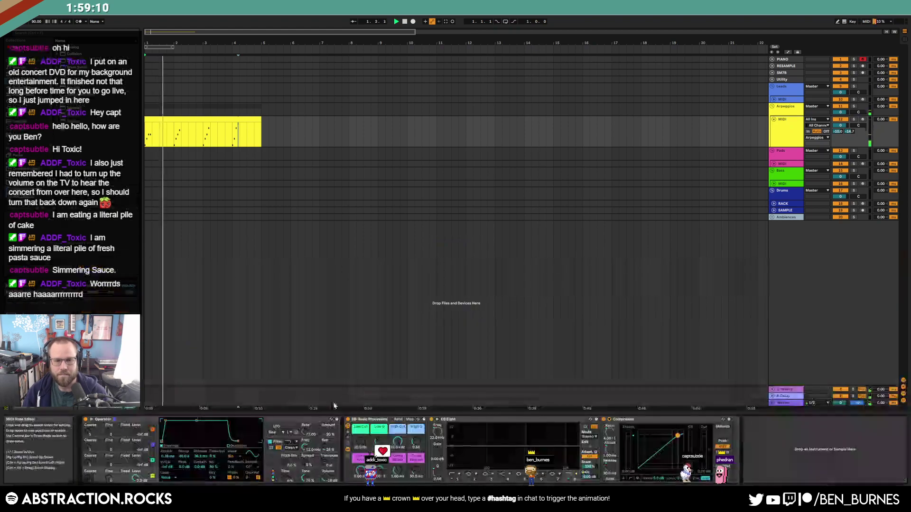
pyautogui.moveTo(242, 442); pyautogui.dragTo(245, 443)
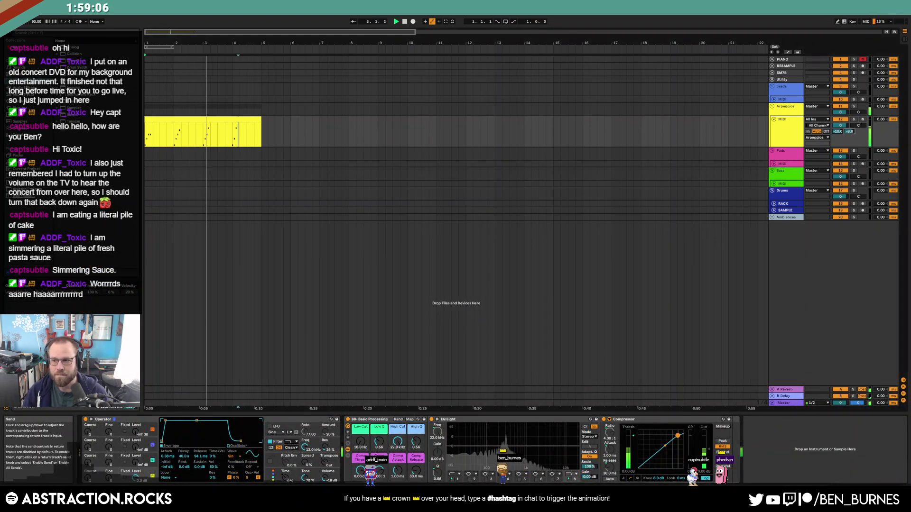
# Loop playback over the four-bar arpeggio clip and check its notes during playback
pyautogui.click(252, 118)
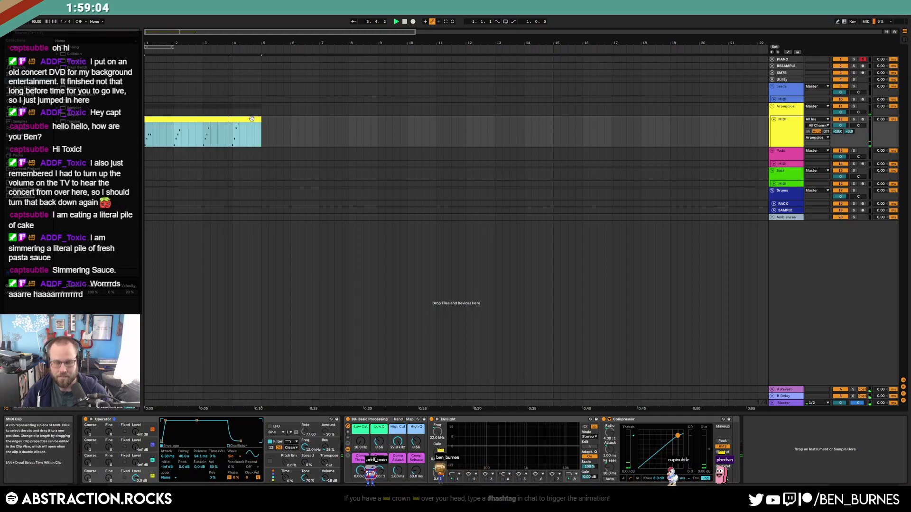
pyautogui.doubleClick(257, 127)
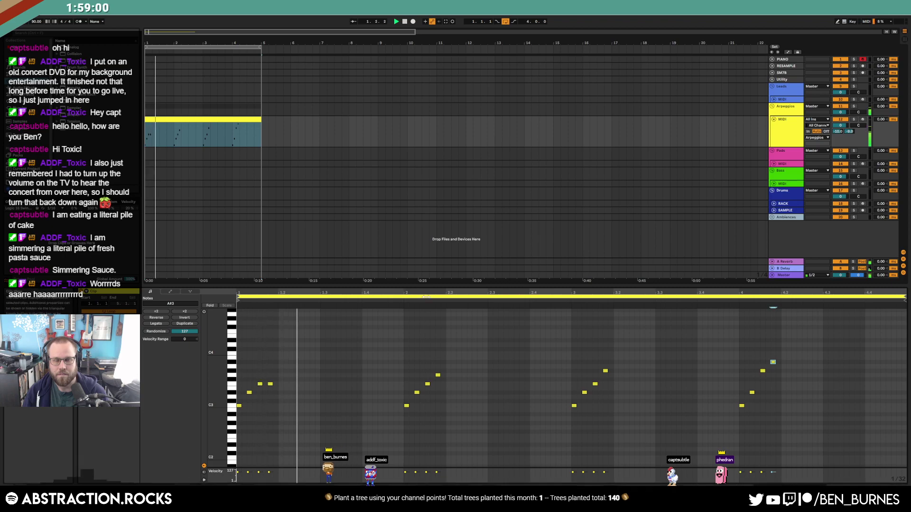
pyautogui.hotkey('shift', 'Tab')
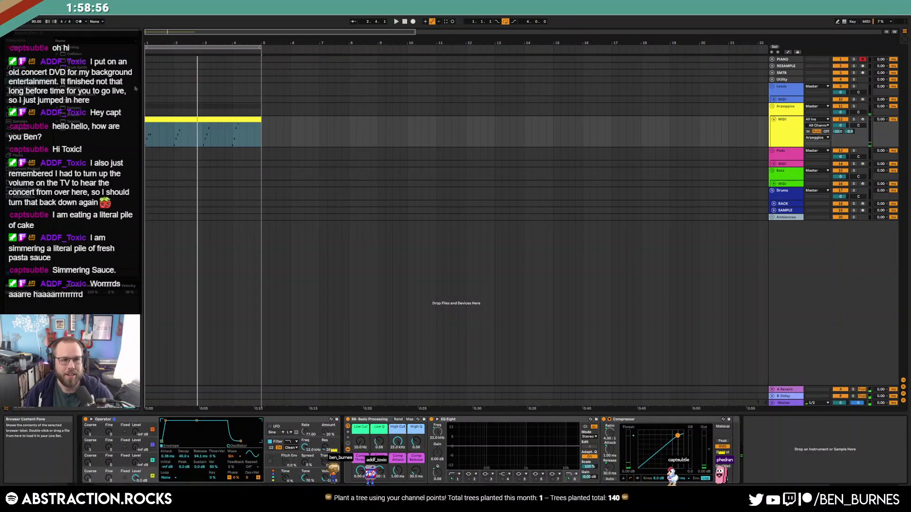
pyautogui.moveTo(148, 143); pyautogui.dragTo(247, 138)
pyautogui.click(254, 136)
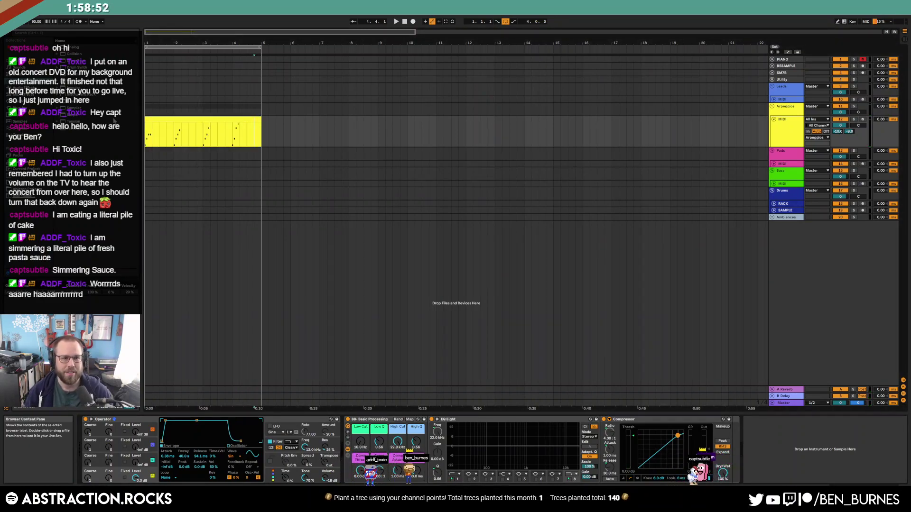
pyautogui.click(220, 119)
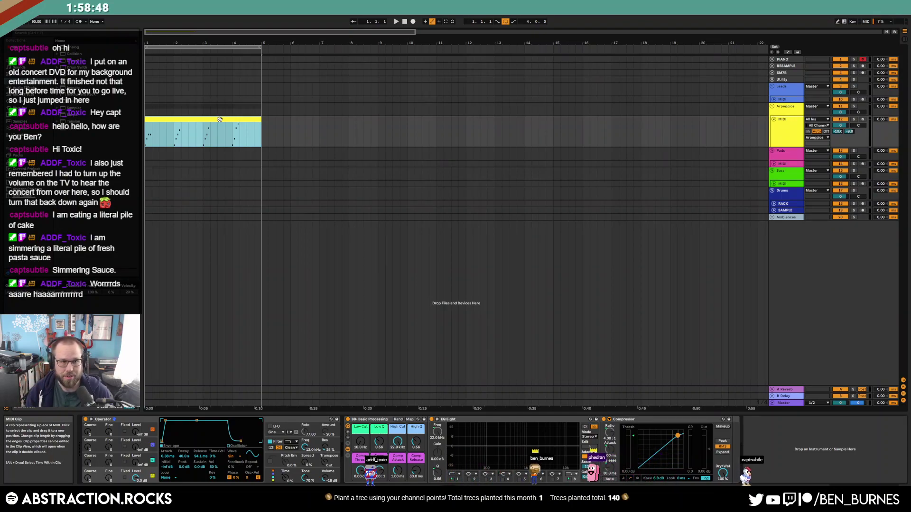
# Insert the third-party ValhallaSupermassive plug-in directly after Operator on the arpeggio track
pyautogui.click(20, 108)
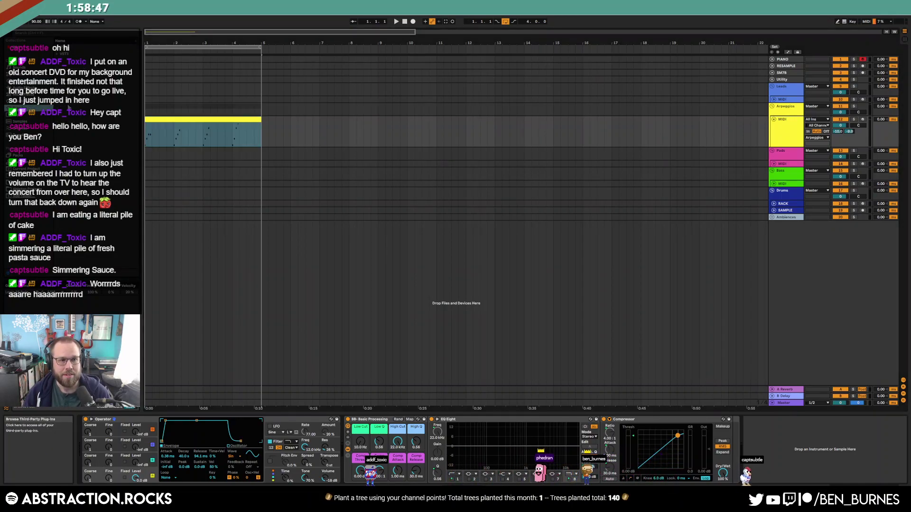
pyautogui.click(57, 47)
pyautogui.click(61, 94)
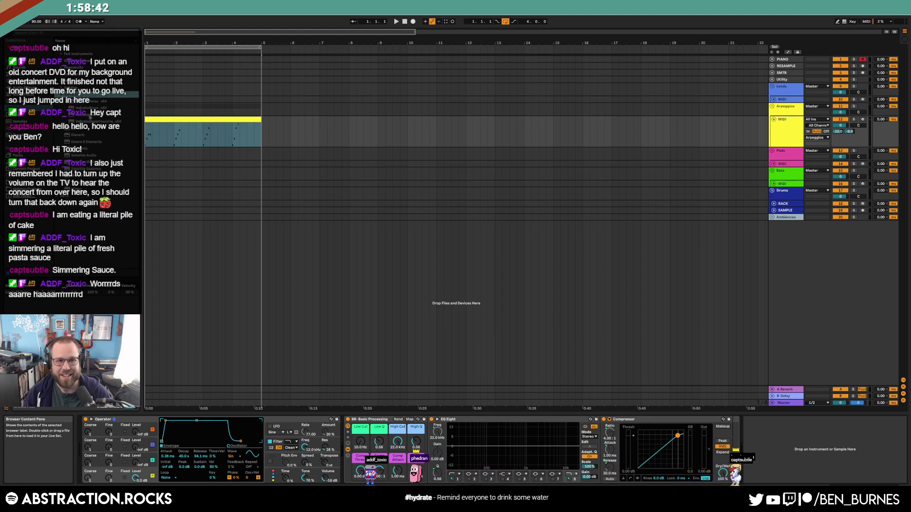
pyautogui.moveTo(80, 122); pyautogui.dragTo(336, 461)
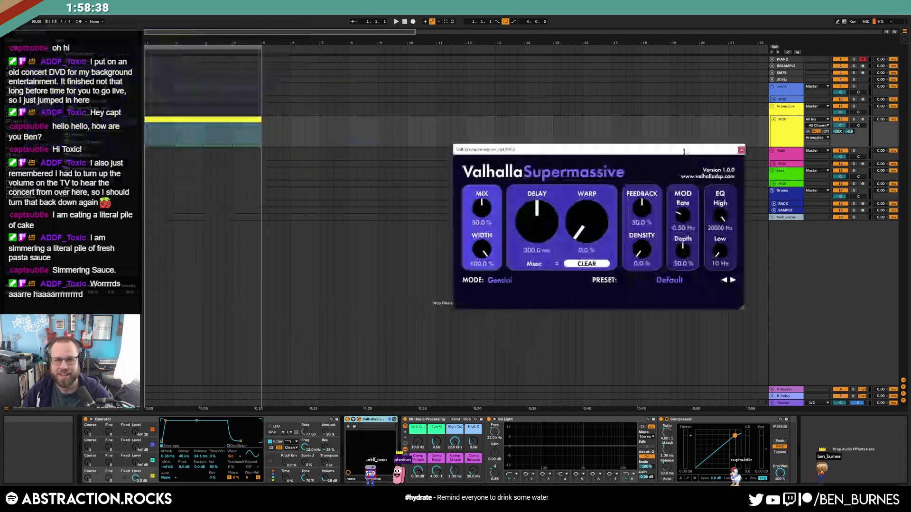
# While the loop plays, set ValhallaSupermassive's delay to 355.4 ms, warp to 27.6% and density to 30.8%
pyautogui.moveTo(493, 188); pyautogui.dragTo(468, 199)
pyautogui.moveTo(563, 234); pyautogui.dragTo(553, 205)
pyautogui.press('space')
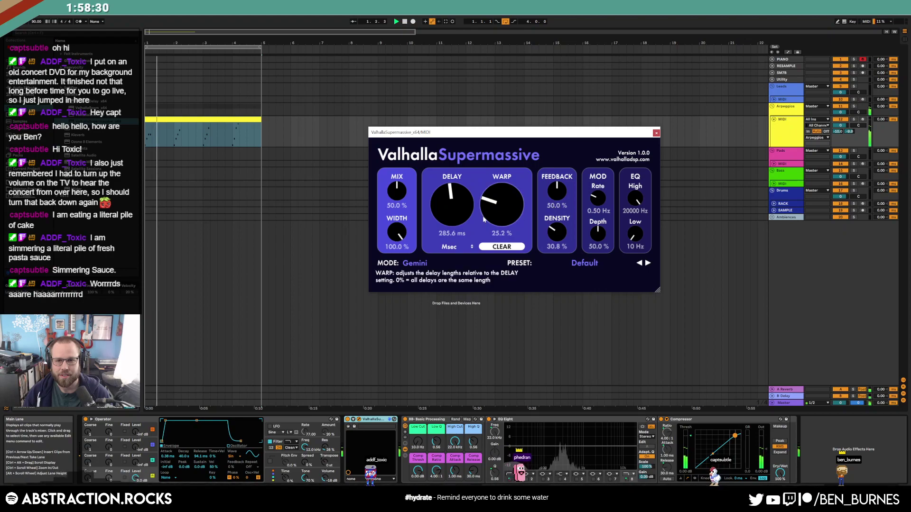
pyautogui.moveTo(453, 209); pyautogui.dragTo(499, 199)
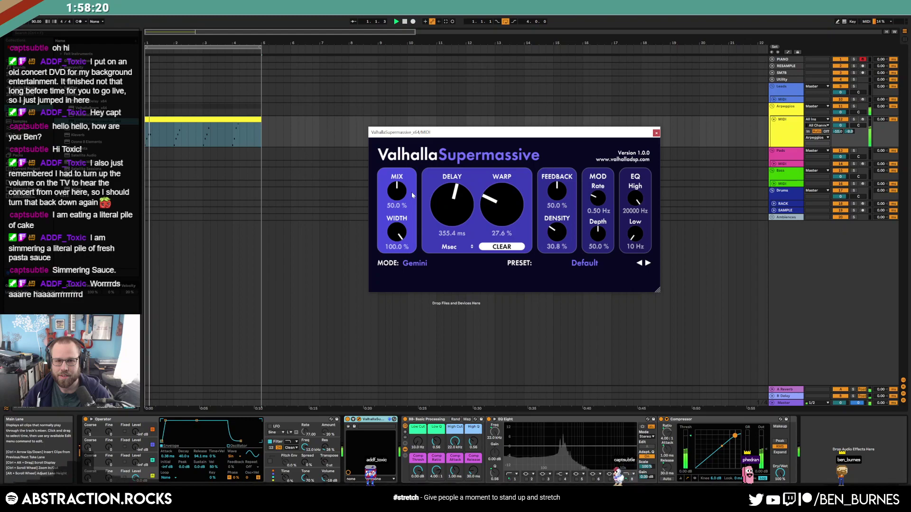
# Set the reverb's modulation rate to 0.83 Hz, depth to 56% and density to 38.8%, and close the plug-in window
pyautogui.moveTo(598, 200); pyautogui.dragTo(598, 197)
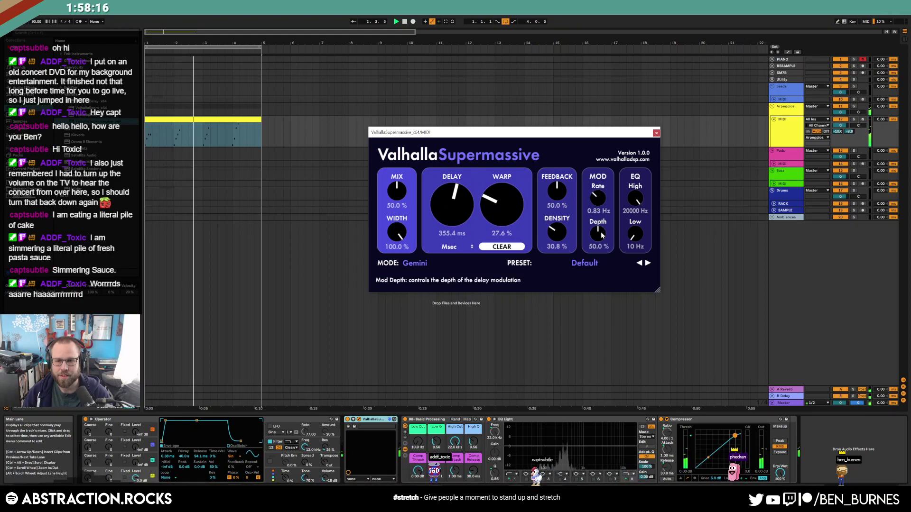
pyautogui.moveTo(600, 231); pyautogui.dragTo(551, 227)
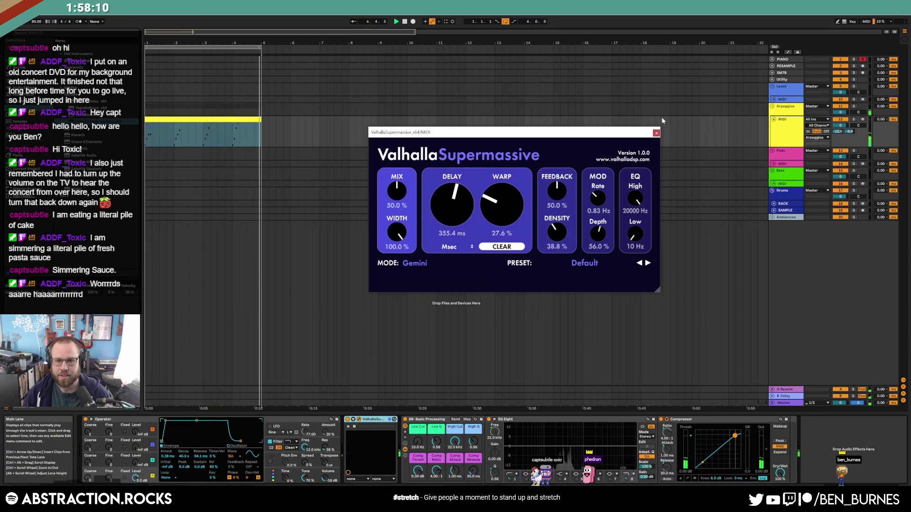
pyautogui.click(656, 133)
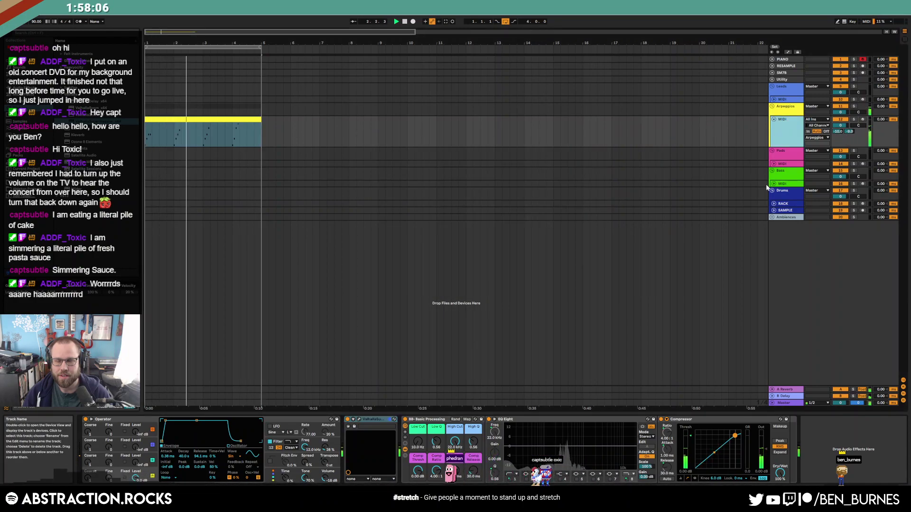
# Add two bass notes at C1 beneath the third and fourth notes of the arpeggio's first bar and play them back
pyautogui.doubleClick(227, 135)
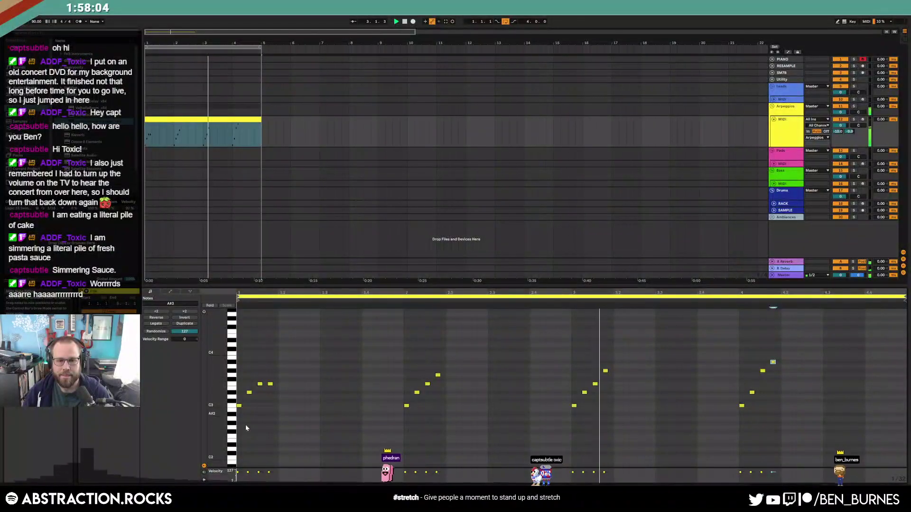
pyautogui.moveTo(219, 411); pyautogui.dragTo(210, 392)
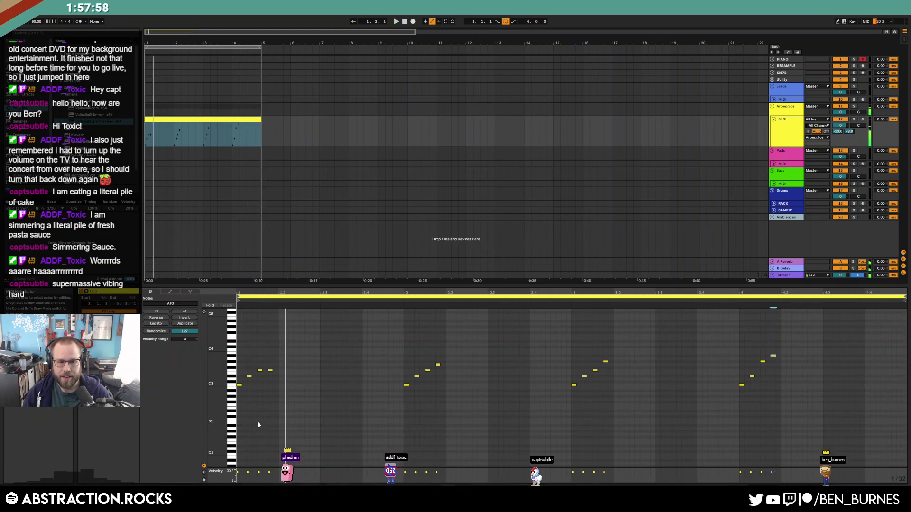
pyautogui.moveTo(259, 419); pyautogui.dragTo(274, 425)
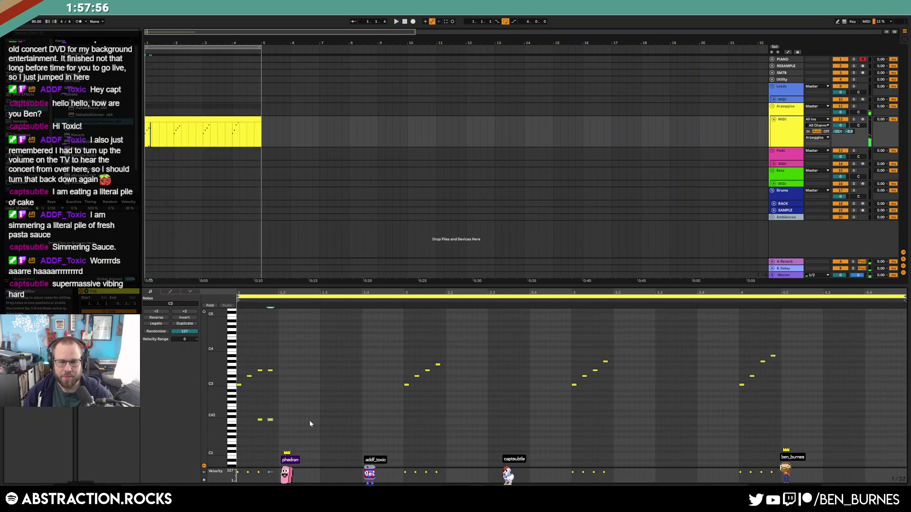
pyautogui.hotkey('shift', 'Down')
pyautogui.press('space')
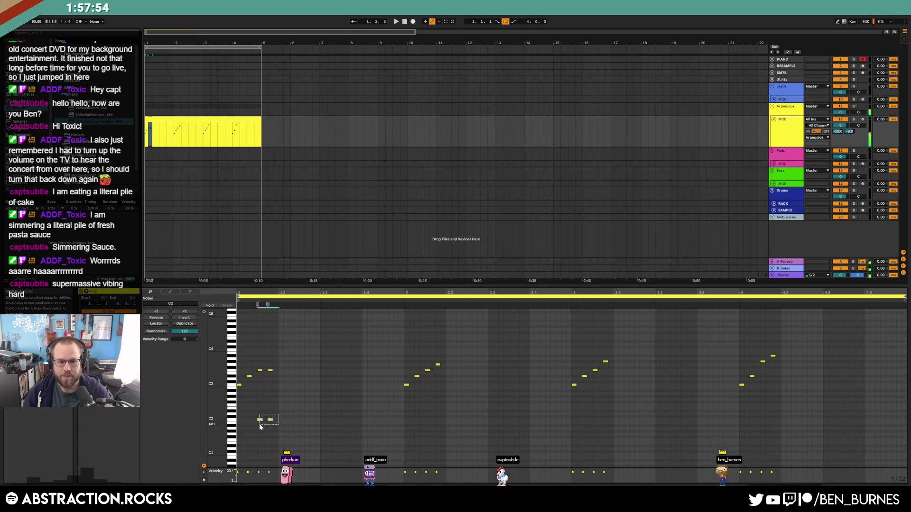
pyautogui.press('space')
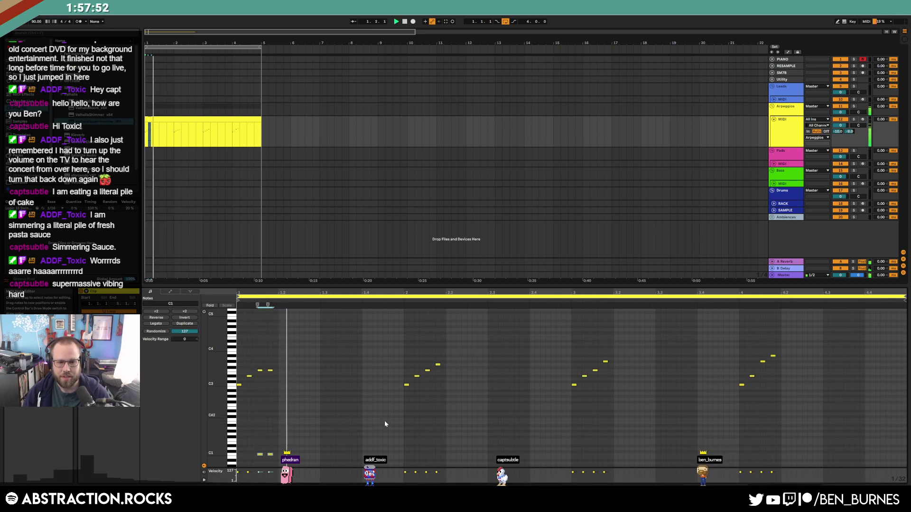
# Stop playback and duplicate the first bar's two C1 bass notes into bars 2, 3 and 4
pyautogui.press('space')
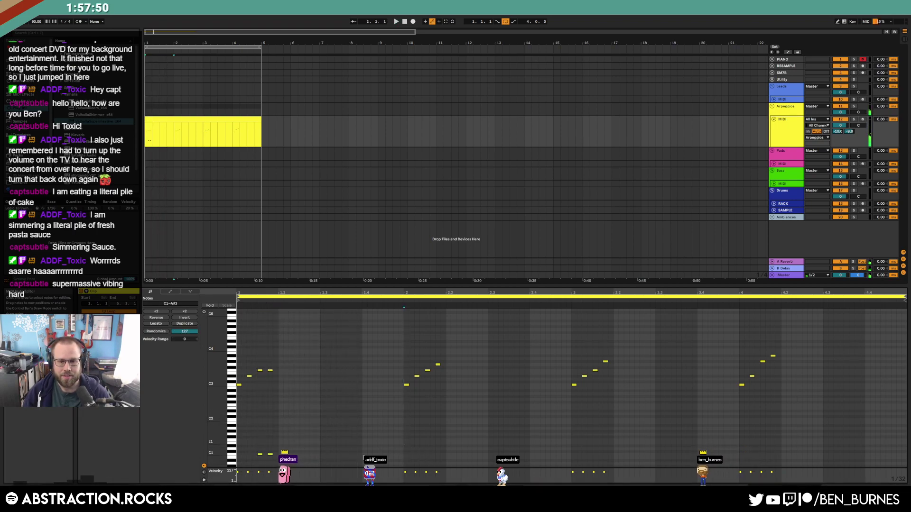
pyautogui.hotkey('ctrl', 'd')
pyautogui.hotkey('ctrl', 'd')
pyautogui.hotkey('ctrl', 'd')
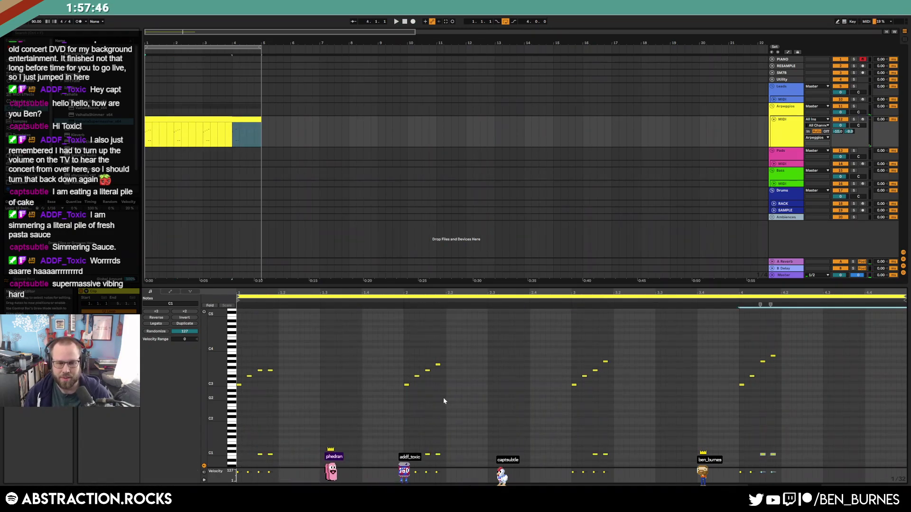
# While the loop plays, raise the second bass note of bars 2, 3 and 4 to D1, F1 and D#1
pyautogui.press('space')
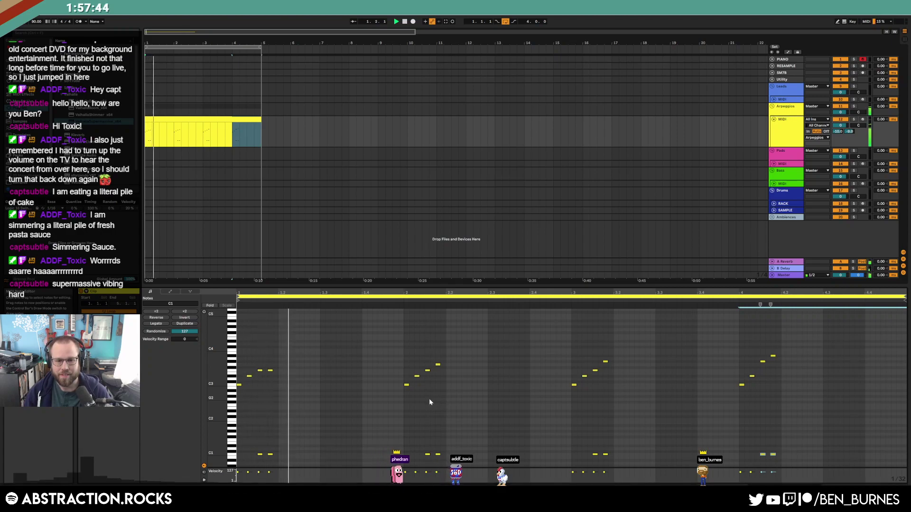
pyautogui.moveTo(438, 454); pyautogui.dragTo(437, 449)
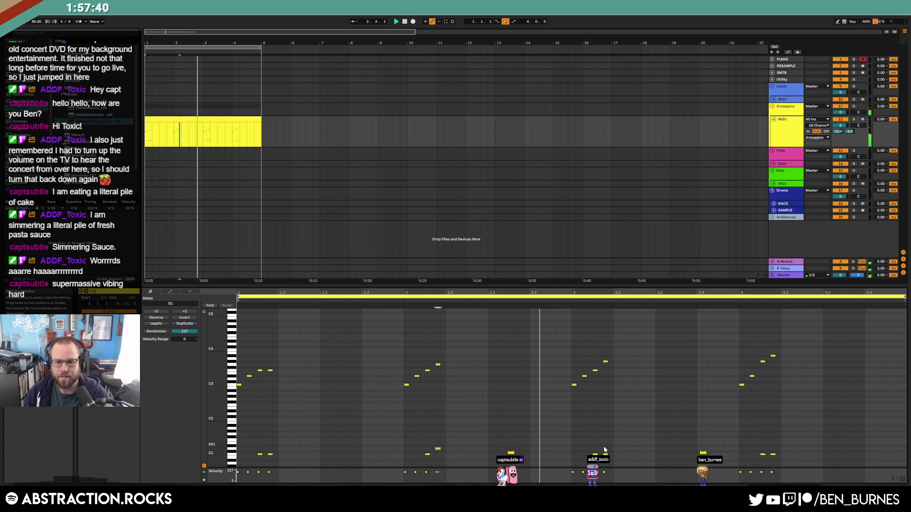
pyautogui.moveTo(606, 454); pyautogui.dragTo(605, 446)
pyautogui.moveTo(773, 453); pyautogui.dragTo(773, 446)
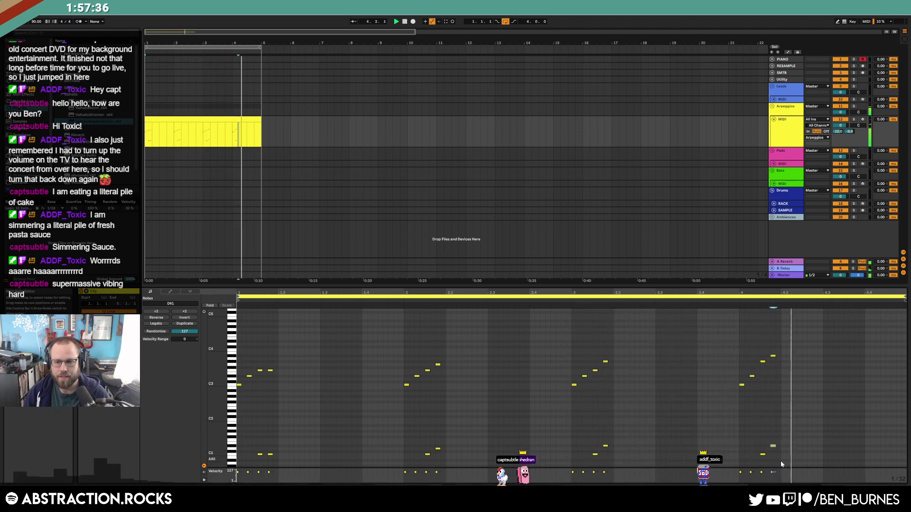
pyautogui.moveTo(605, 445); pyautogui.dragTo(605, 443)
pyautogui.press('Up')
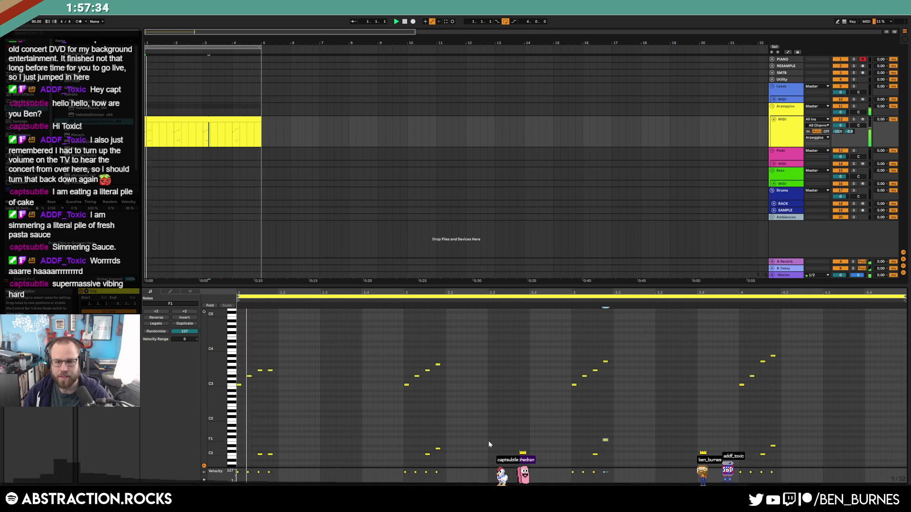
# Shift the first C1 bass note in each of the four bars back to the bar's downbeat
pyautogui.click(260, 454)
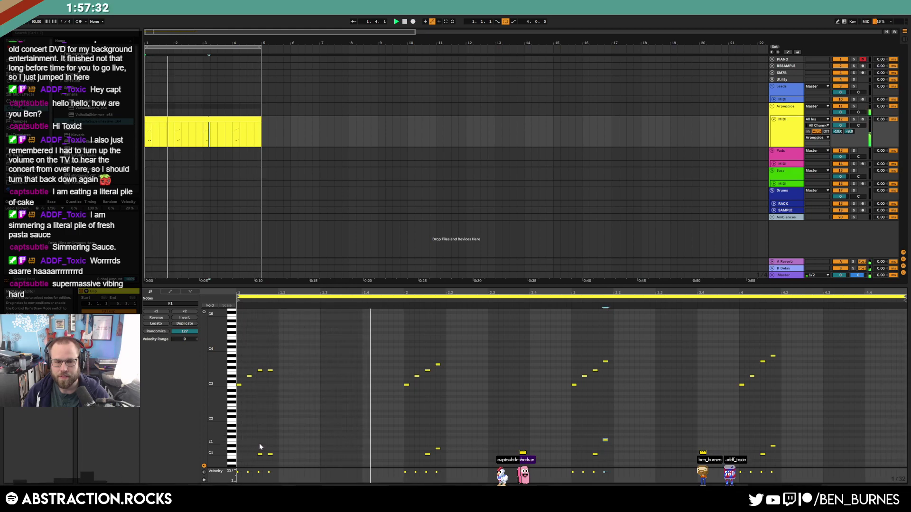
pyautogui.press('Left')
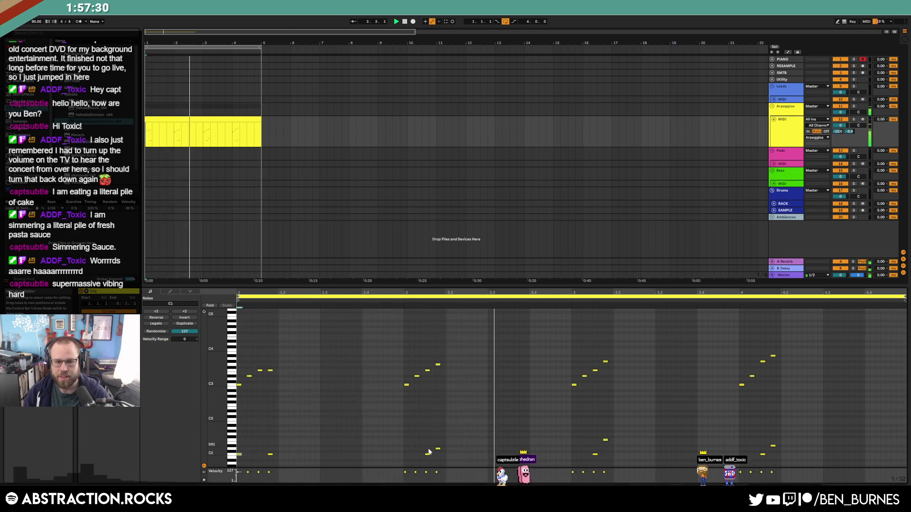
pyautogui.moveTo(428, 449); pyautogui.dragTo(769, 465)
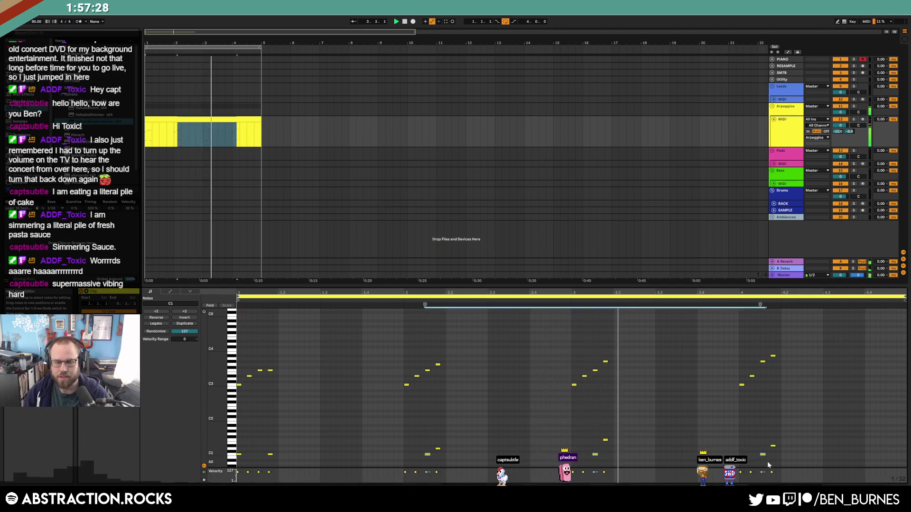
pyautogui.press('Left')
pyautogui.press('Left')
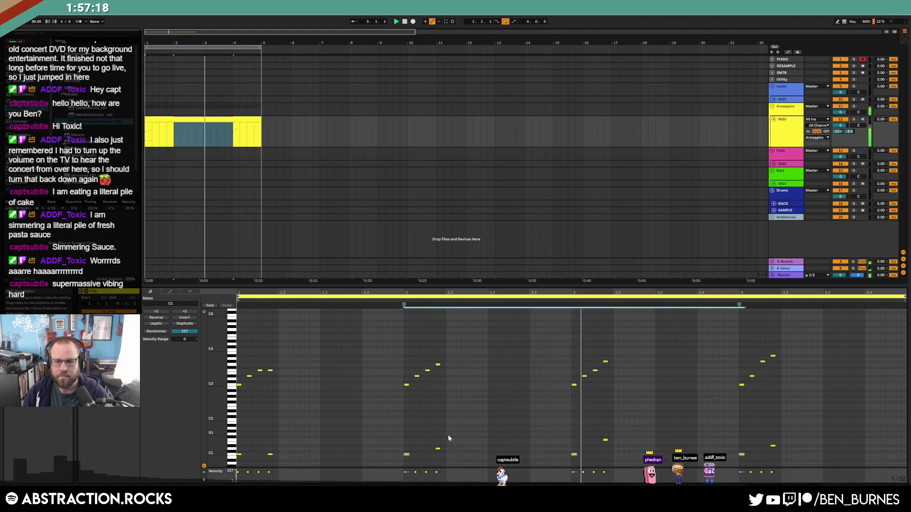
# Set the last bass note to D#1 in bar 3 and F1 in bar 4, and play the loop
pyautogui.press('space')
pyautogui.click(605, 440)
pyautogui.moveTo(773, 438); pyautogui.dragTo(776, 452)
pyautogui.press('Up')
pyautogui.press('Up')
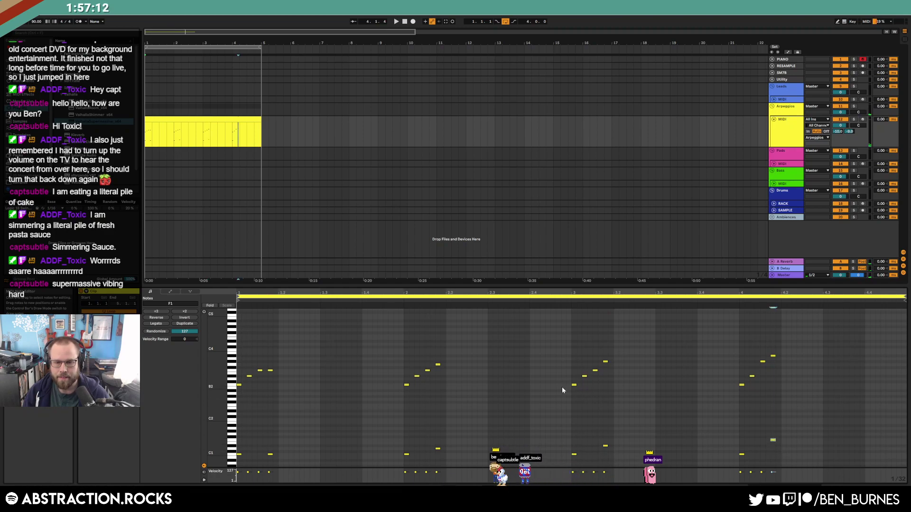
pyautogui.press('space')
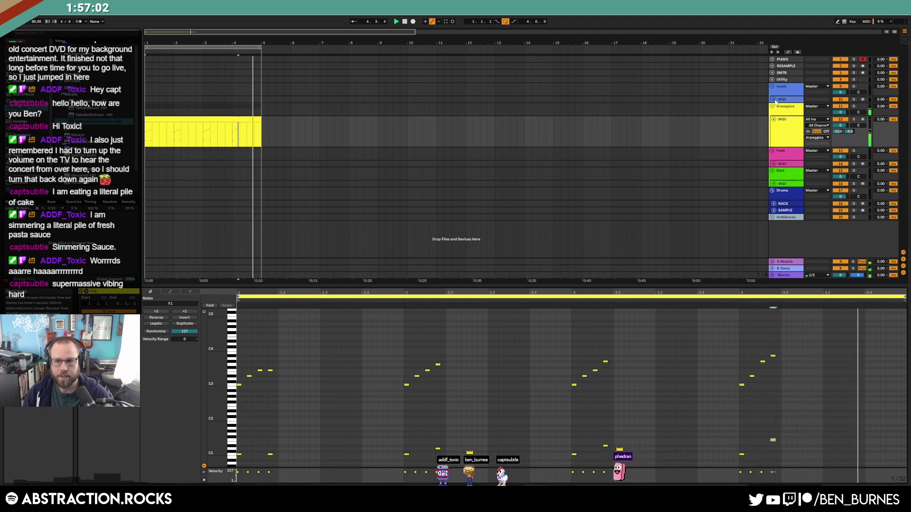
# Expand the MIDI track in the Leads group and listen to the arpeggio loop
pyautogui.click(862, 100)
pyautogui.click(862, 100)
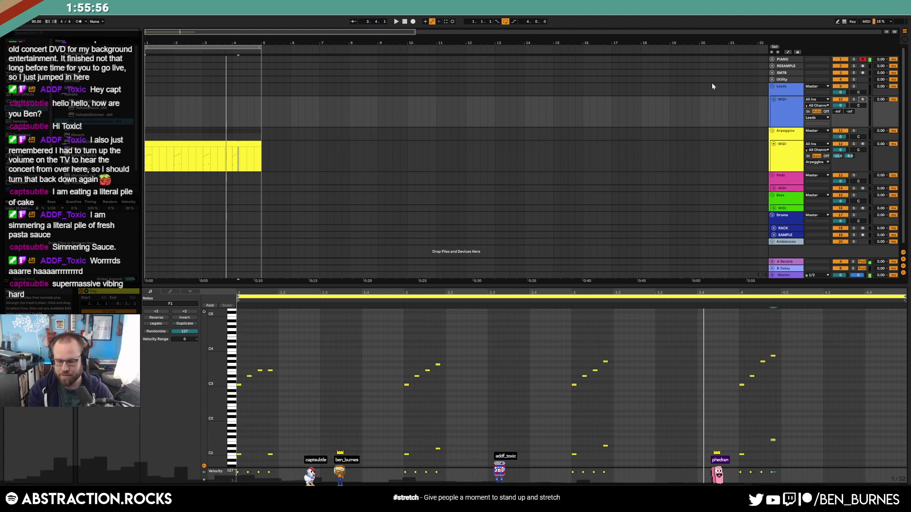
pyautogui.press('space')
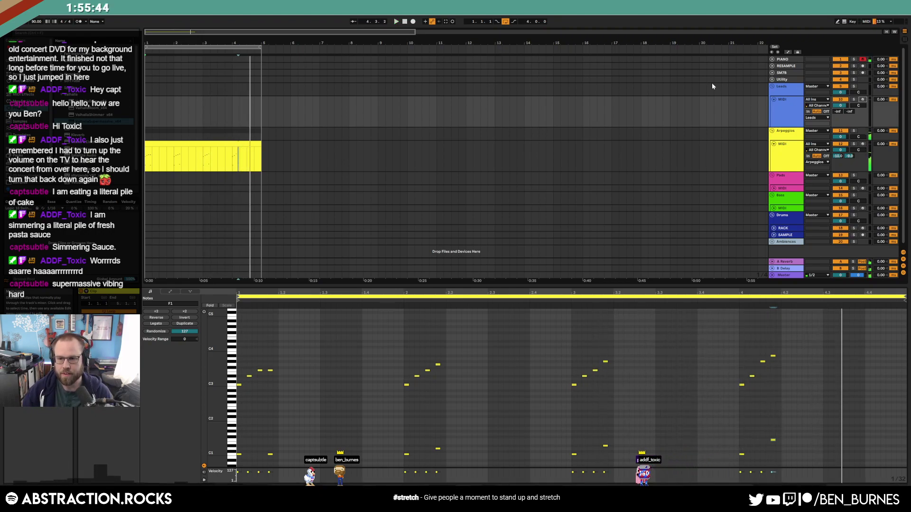
pyautogui.press('space')
# Change the last two arpeggio notes of bar 4 to C4 and G#3, checking them in playback
pyautogui.click(760, 345)
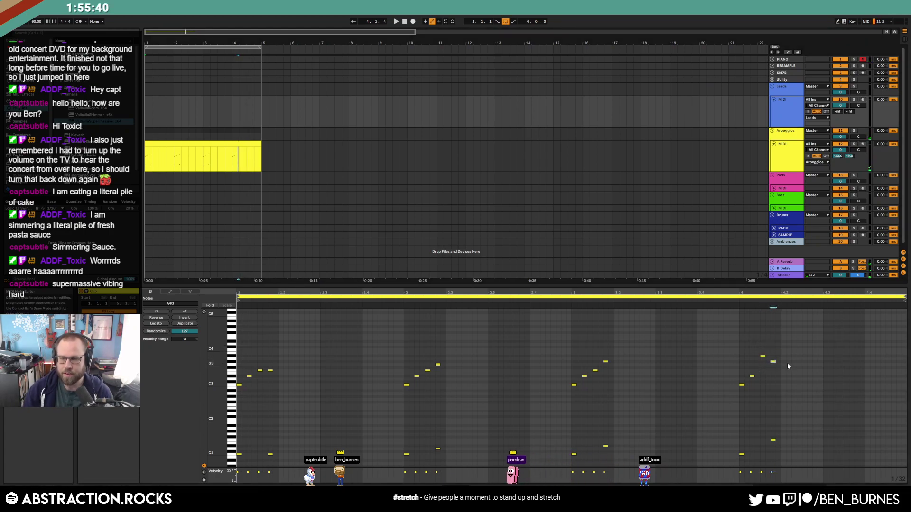
pyautogui.press('space')
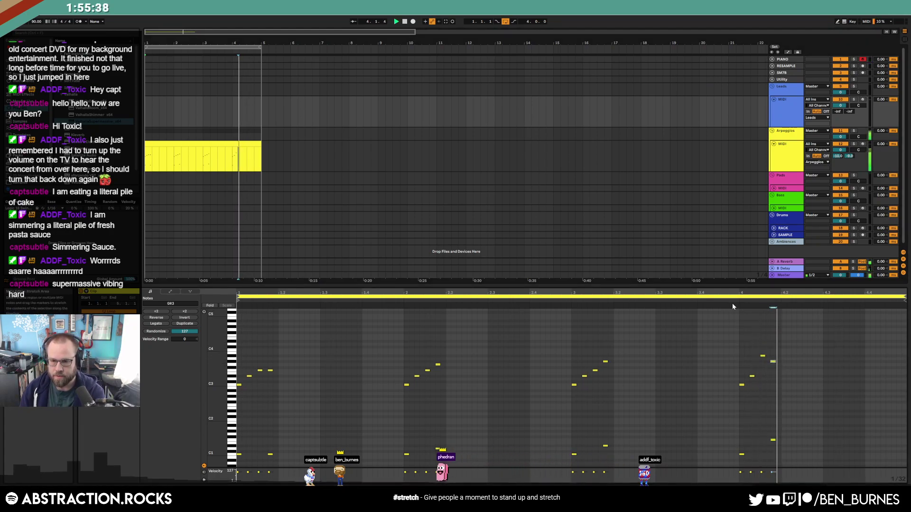
pyautogui.click(762, 355)
pyautogui.press('Up')
pyautogui.press('Up')
pyautogui.press('space')
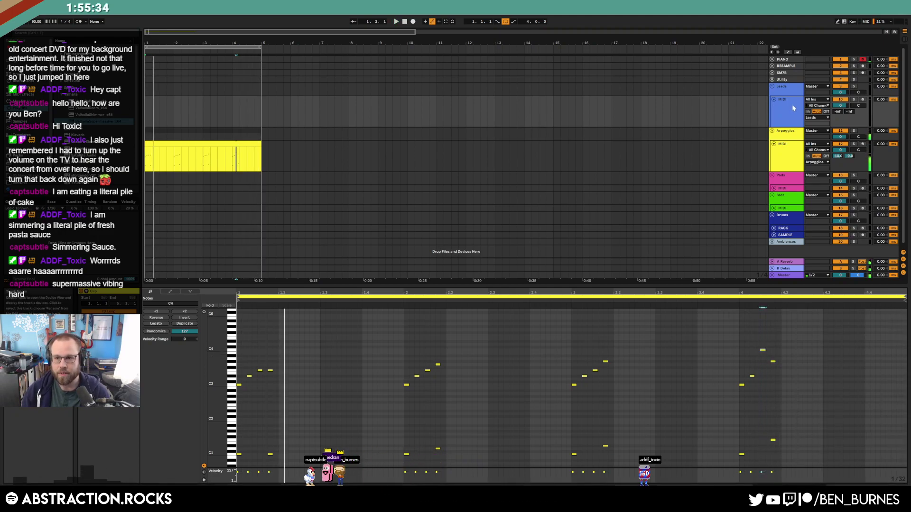
# Arm the Leads MIDI track and shape its Operator, softening the envelope attack and setting oscillator B's level to about -31 dB
pyautogui.hotkey('shift', 'Tab')
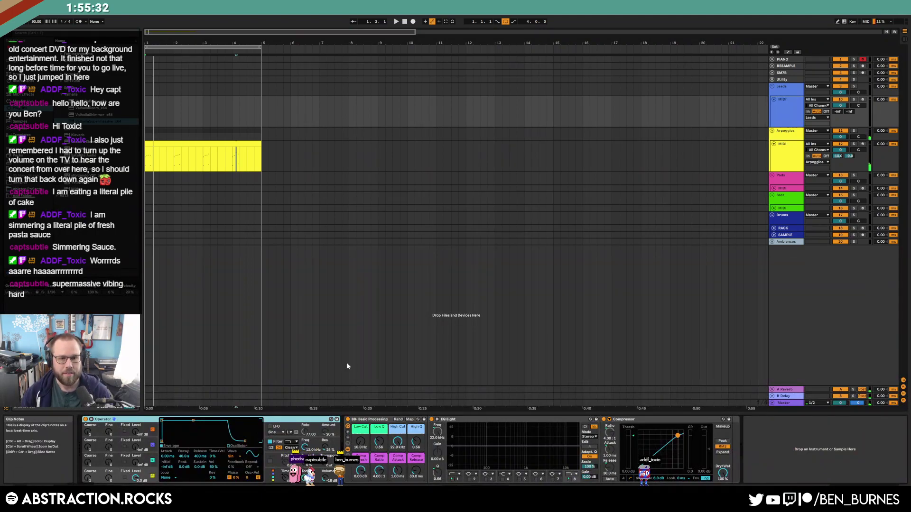
pyautogui.click(862, 99)
pyautogui.moveTo(168, 423); pyautogui.dragTo(172, 421)
pyautogui.moveTo(305, 462); pyautogui.dragTo(305, 454)
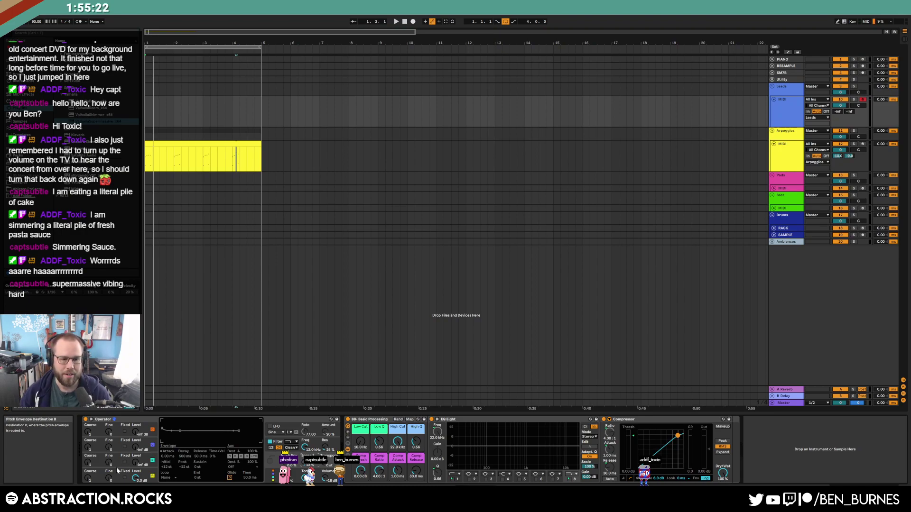
pyautogui.moveTo(109, 463); pyautogui.dragTo(135, 465)
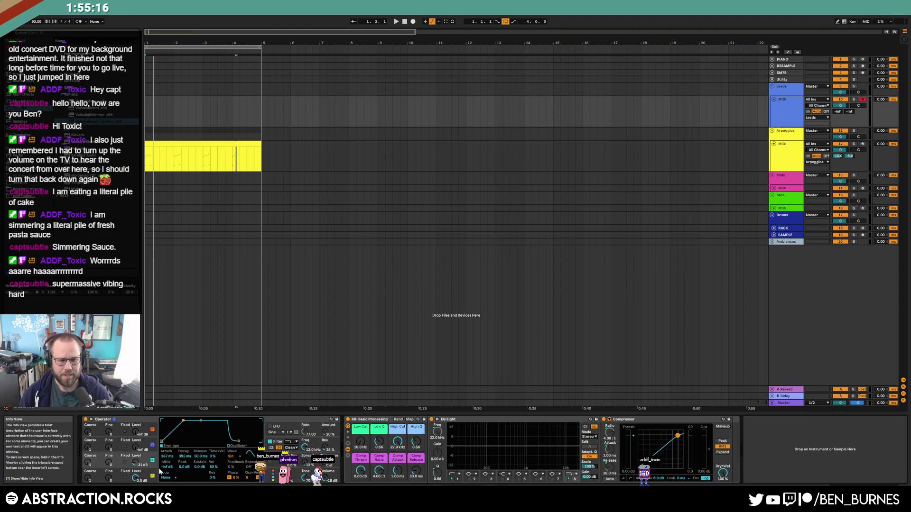
pyautogui.click(88, 477)
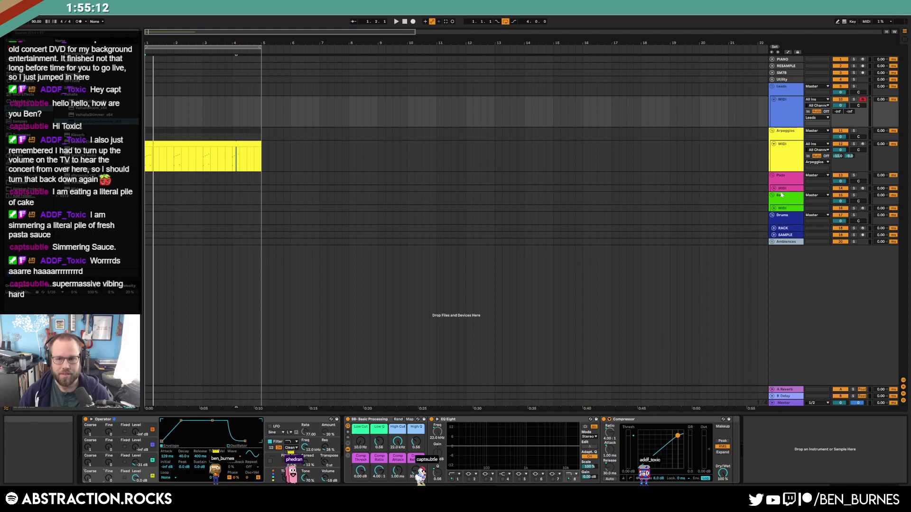
# Copy the arpeggio track's ValhallaSupermassive onto the Leads MIDI track before Basic Processing, and turn up that track's first send
pyautogui.click(781, 162)
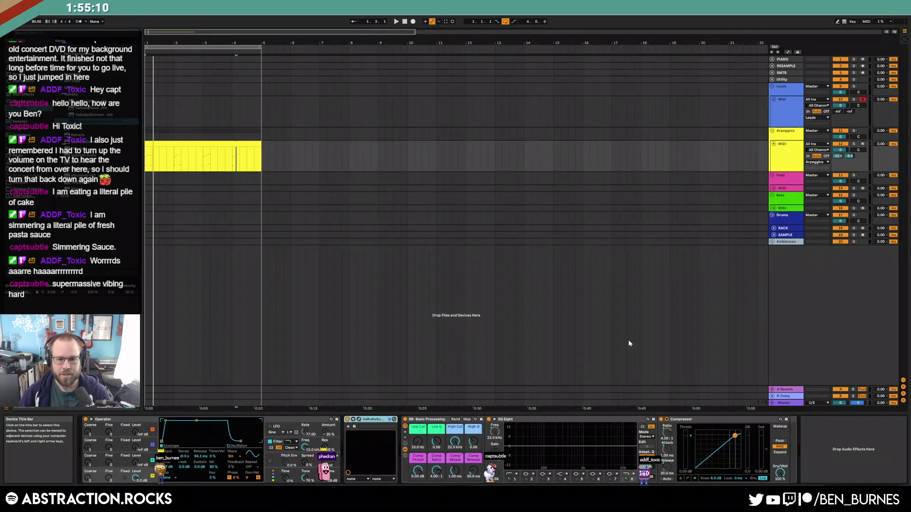
pyautogui.press('Up')
pyautogui.press('Up')
pyautogui.click(763, 433)
pyautogui.hotkey('ctrl', 'v')
pyautogui.moveTo(763, 421); pyautogui.dragTo(360, 449)
pyautogui.moveTo(837, 112)
pyautogui.mouseDown()
pyautogui.moveTo(838, 93)
pyautogui.moveTo(837, 116)
pyautogui.mouseUp()
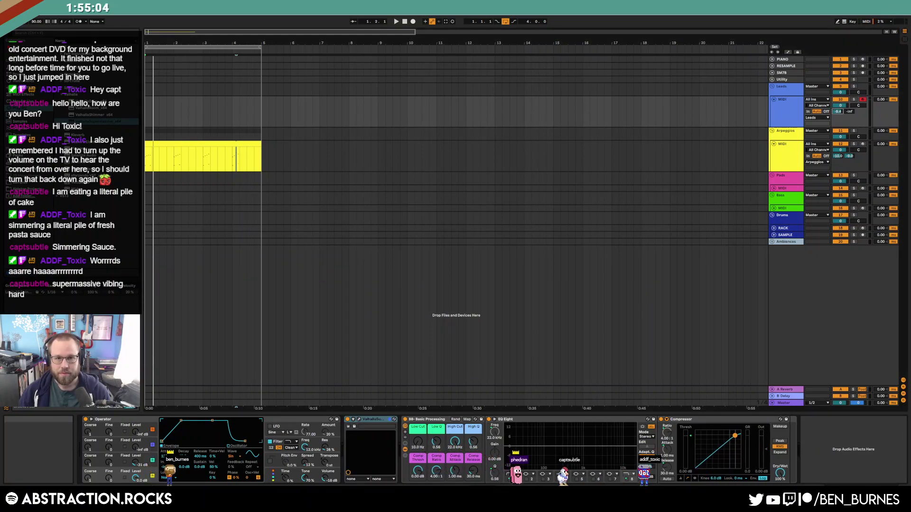
# Record a four-chord progression on the Leads MIDI track over the arpeggio loop, discarding the short first take
pyautogui.click(395, 22)
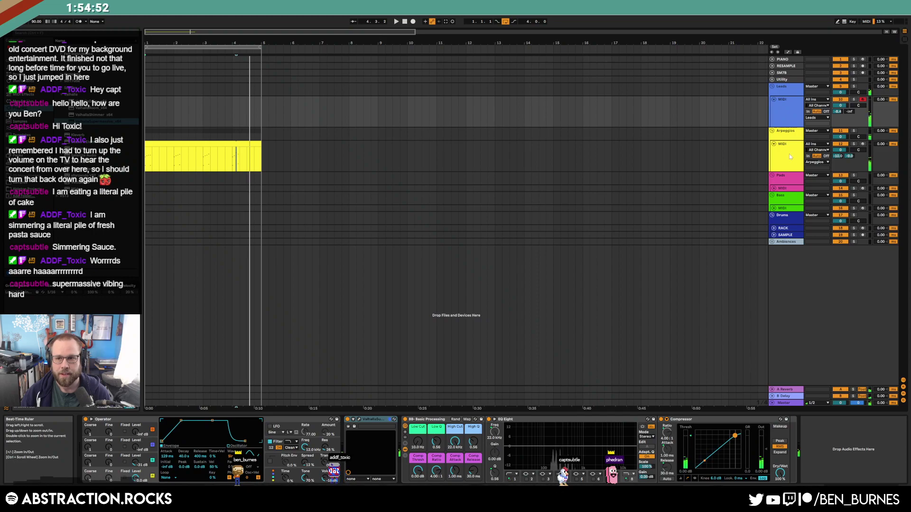
pyautogui.click(800, 110)
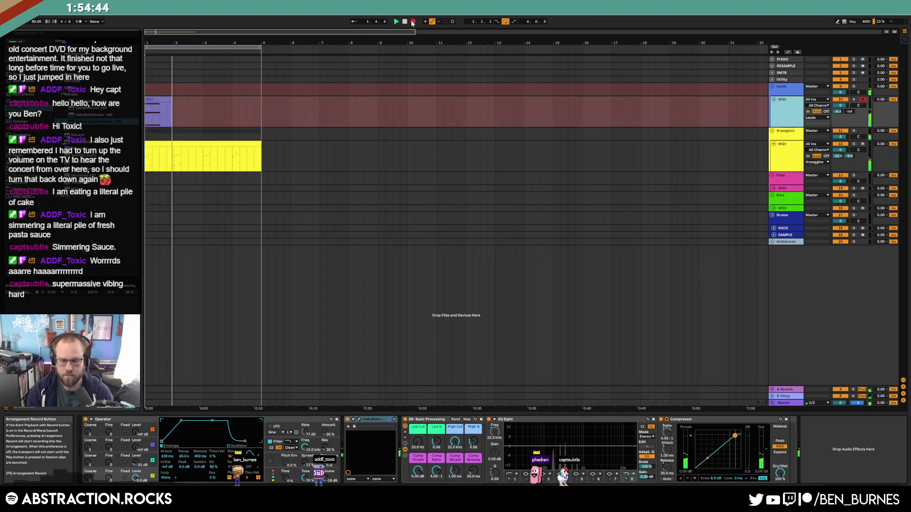
pyautogui.press('space')
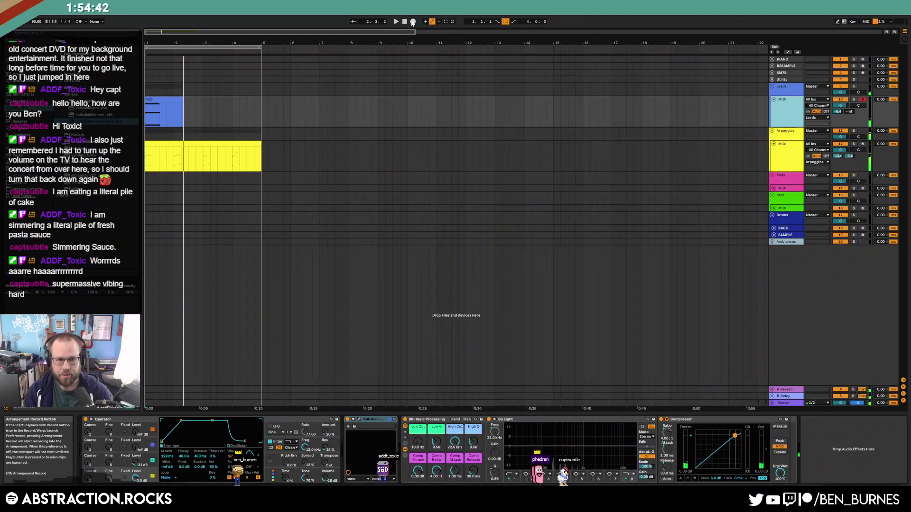
pyautogui.hotkey('ctrl', 'z')
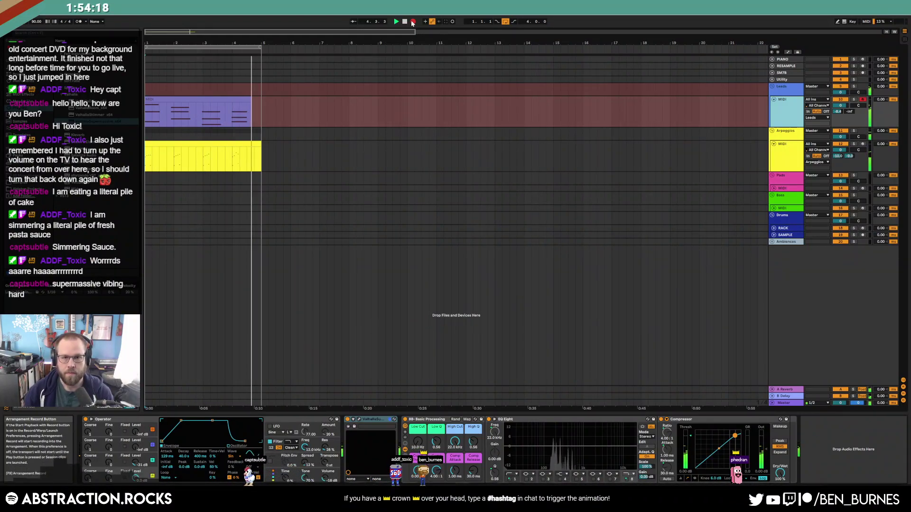
pyautogui.click(412, 22)
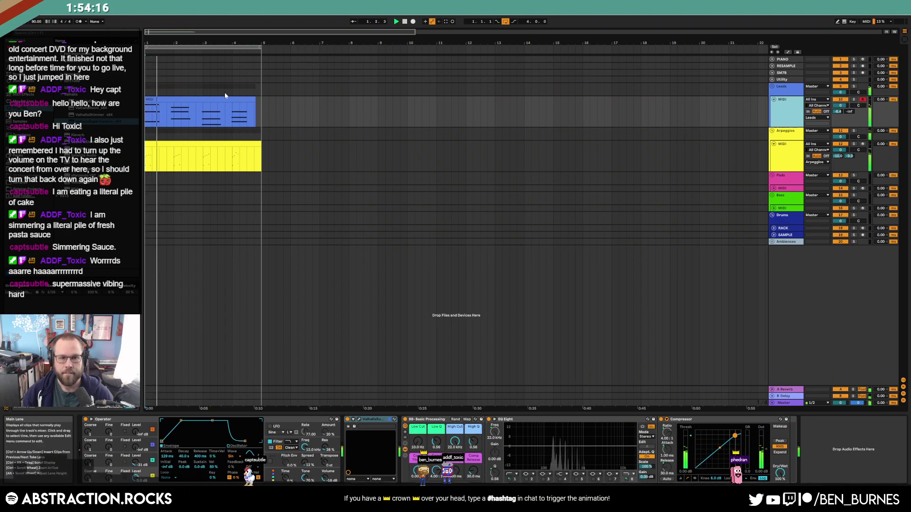
# Open the recorded Leads clip and adjust note lengths in the first two chords, shortening the second chord's G2
pyautogui.doubleClick(214, 112)
pyautogui.hotkey('ctrl', 'z')
pyautogui.click(512, 414)
pyautogui.moveTo(304, 352); pyautogui.dragTo(306, 455)
pyautogui.hotkey('shift', 'Right')
pyautogui.moveTo(514, 414); pyautogui.dragTo(492, 415)
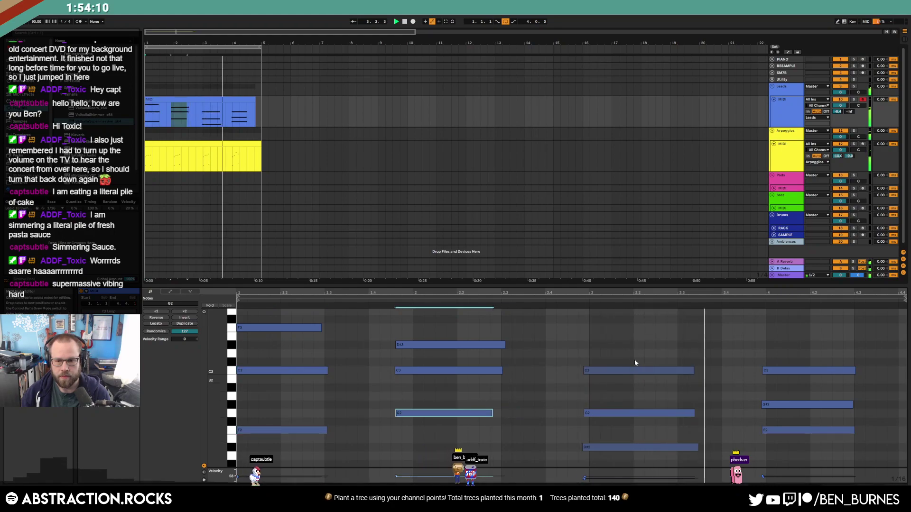
# Shorten the third chord and nudge the second, third and fourth chords onto the downbeats of their bars
pyautogui.moveTo(636, 360); pyautogui.dragTo(691, 455)
pyautogui.hotkey('shift', 'Left')
pyautogui.moveTo(819, 354); pyautogui.dragTo(801, 442)
pyautogui.press('Right')
pyautogui.moveTo(641, 352); pyautogui.dragTo(633, 455)
pyautogui.press('Right')
pyautogui.moveTo(451, 328); pyautogui.dragTo(458, 445)
pyautogui.press('Right')
pyautogui.press('Right')
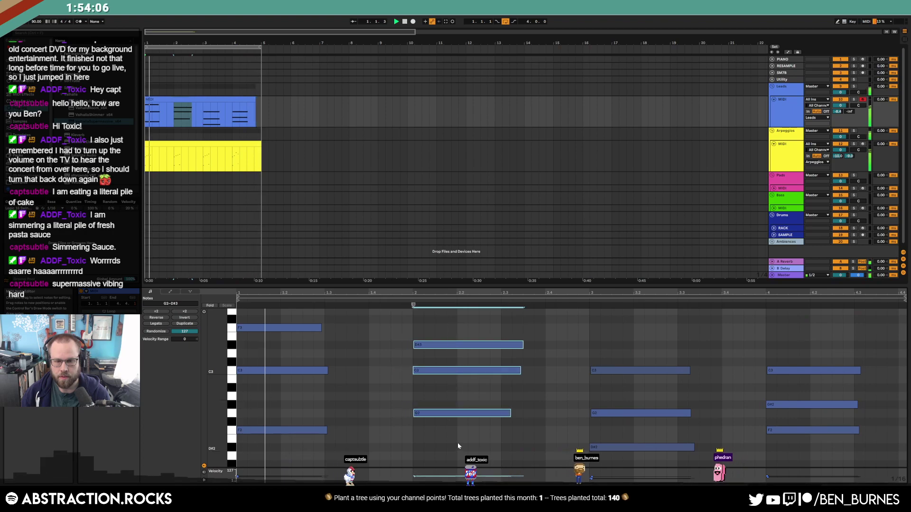
# Adjust the envelope releases of the Leads Operator's oscillators A and B, and lower oscillator B's level
pyautogui.hotkey('shift', 'Tab')
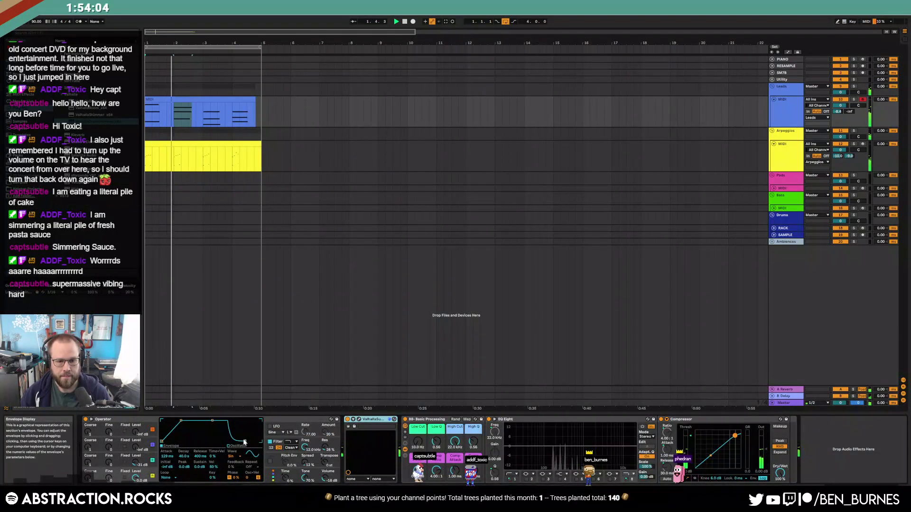
pyautogui.moveTo(244, 442); pyautogui.dragTo(246, 442)
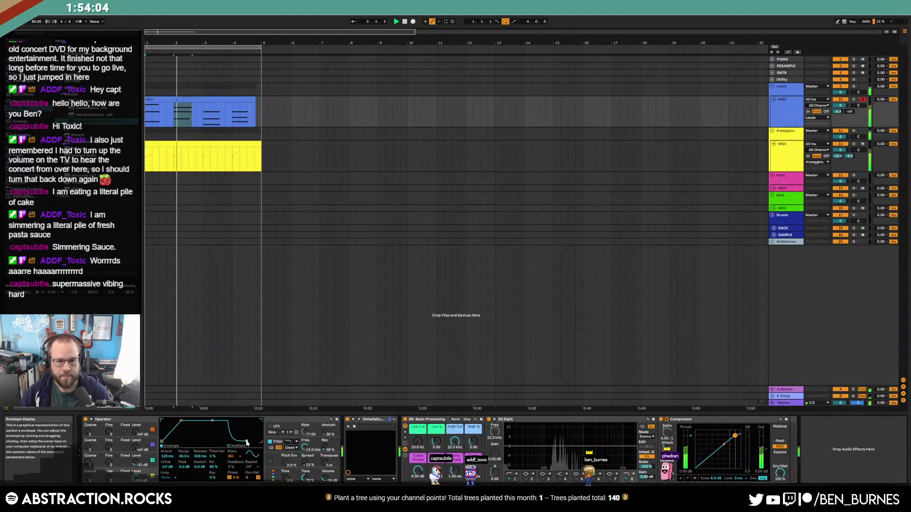
pyautogui.click(110, 466)
pyautogui.moveTo(244, 442); pyautogui.dragTo(245, 442)
pyautogui.moveTo(136, 461)
pyautogui.mouseDown()
pyautogui.moveTo(136, 452)
pyautogui.moveTo(136, 466)
pyautogui.mouseUp()
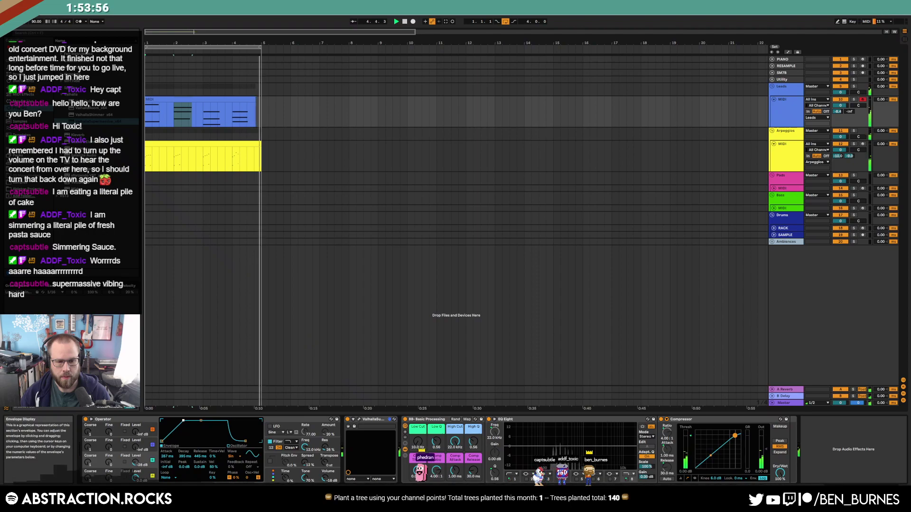
# Set Operator's oscillator A envelope to a 220 ms attack and a 1.00 s release
pyautogui.click(114, 476)
pyautogui.moveTo(181, 421); pyautogui.dragTo(183, 420)
pyautogui.moveTo(246, 442); pyautogui.dragTo(248, 441)
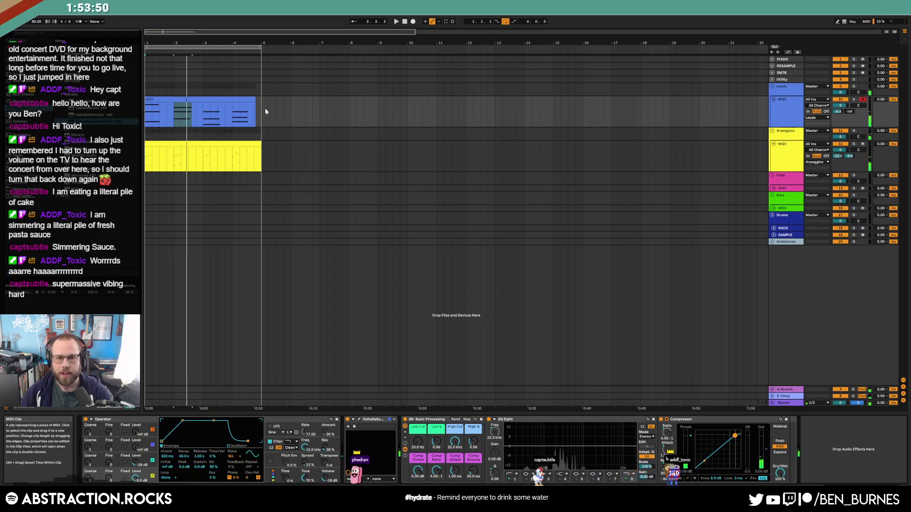
# Extend the Leads chord clip to the end of bar 4 and duplicate its track into the Pads group
pyautogui.moveTo(255, 101); pyautogui.dragTo(261, 100)
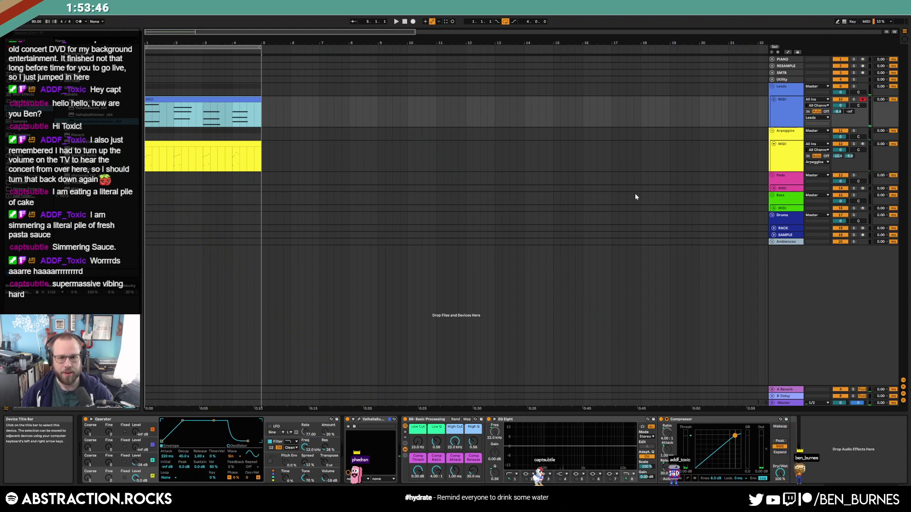
pyautogui.click(790, 106)
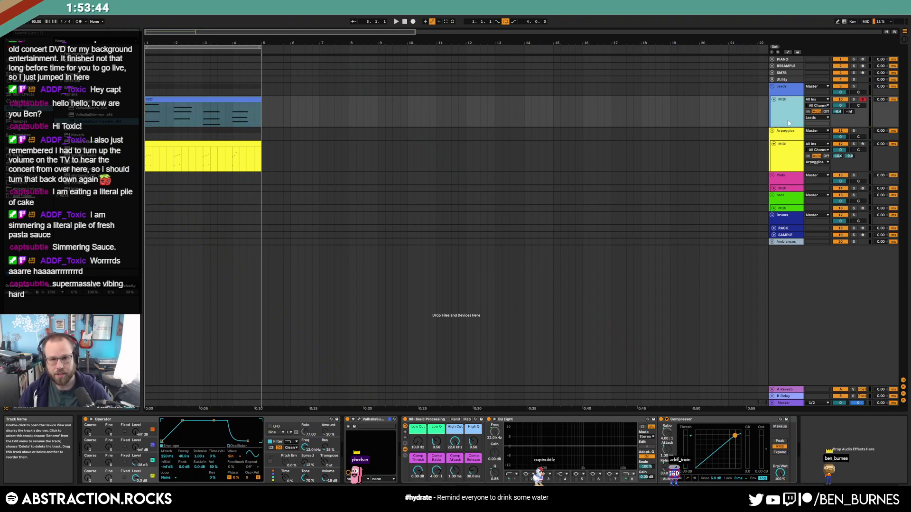
pyautogui.hotkey('ctrl', 'd')
pyautogui.moveTo(793, 118); pyautogui.dragTo(787, 193)
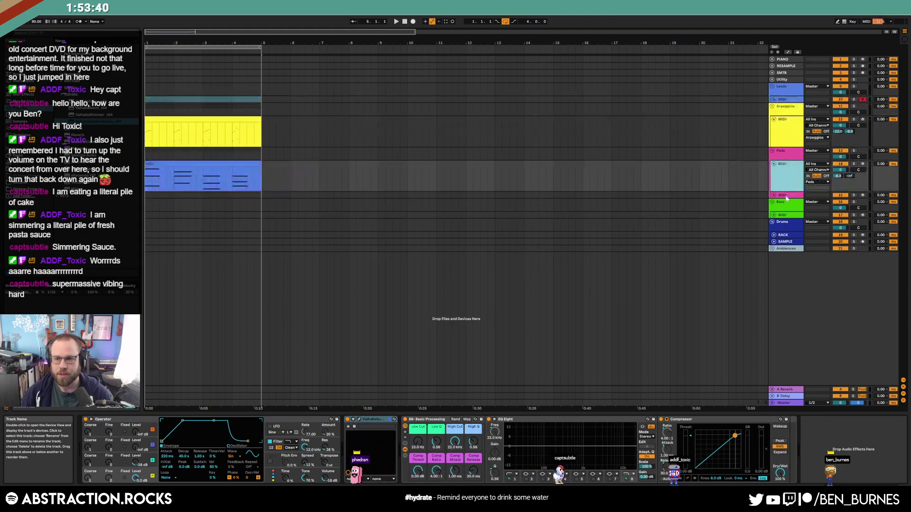
# Recolour the duplicated chord track in the Pads group magenta and assign that track colour to its clip
pyautogui.rightClick(786, 186)
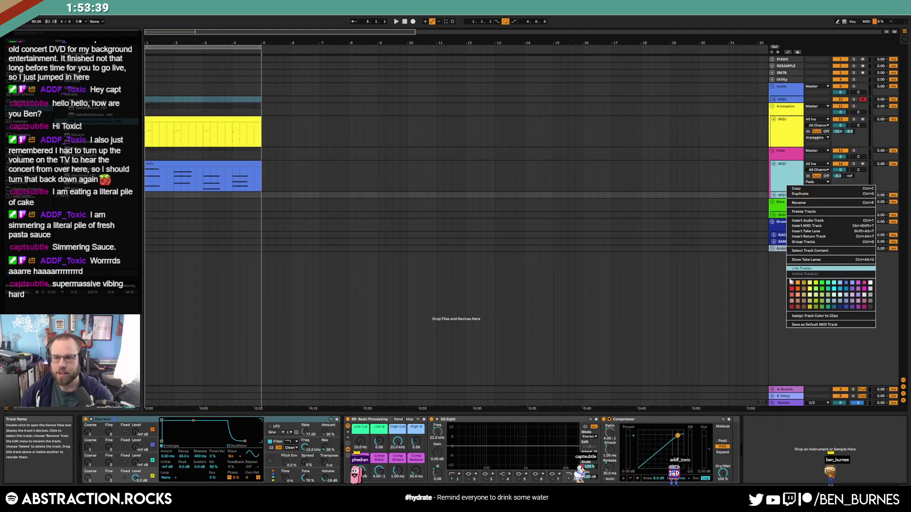
pyautogui.click(864, 284)
pyautogui.rightClick(793, 184)
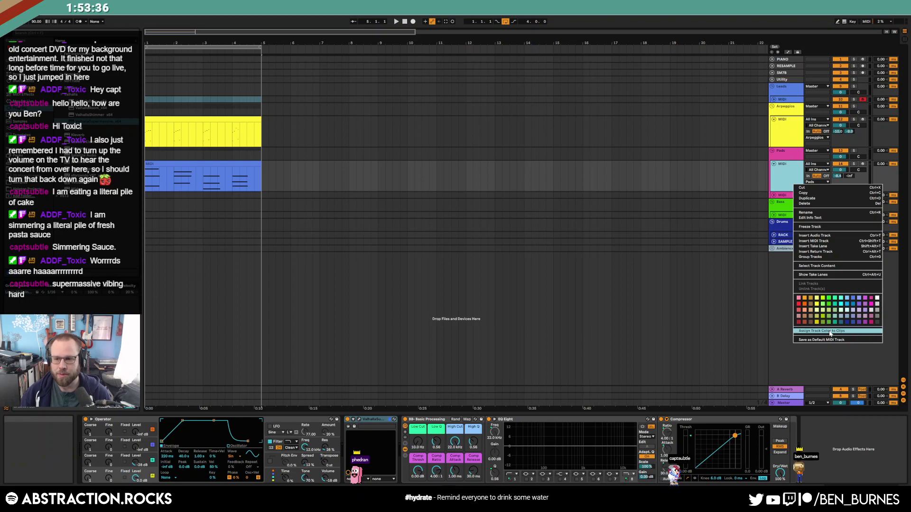
pyautogui.click(806, 331)
pyautogui.click(784, 195)
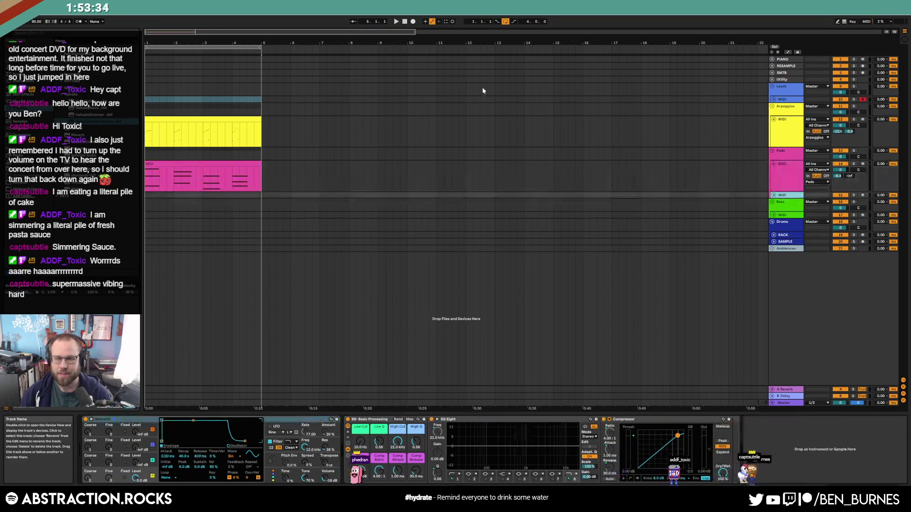
pyautogui.click(788, 176)
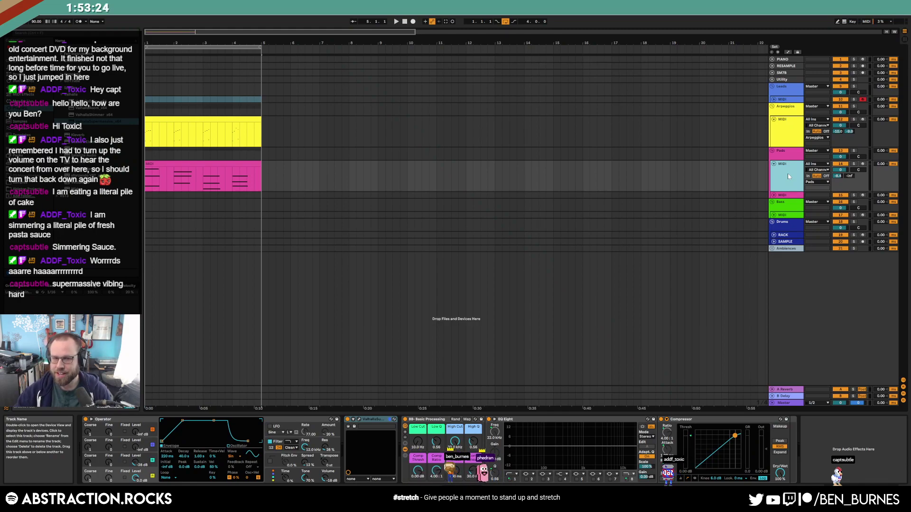
# Lower the C4 note in bar 4 of the Arpeggios clip by an octave to C3 and play the result
pyautogui.click(182, 127)
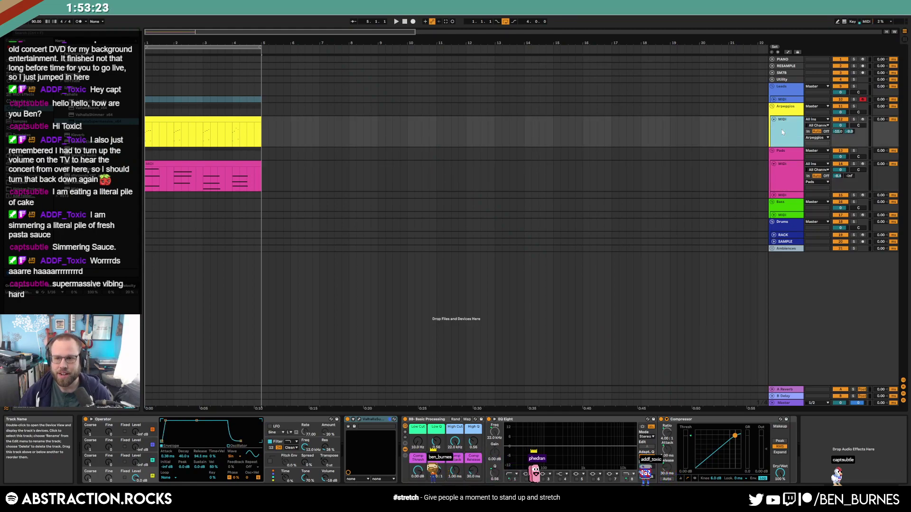
pyautogui.doubleClick(182, 127)
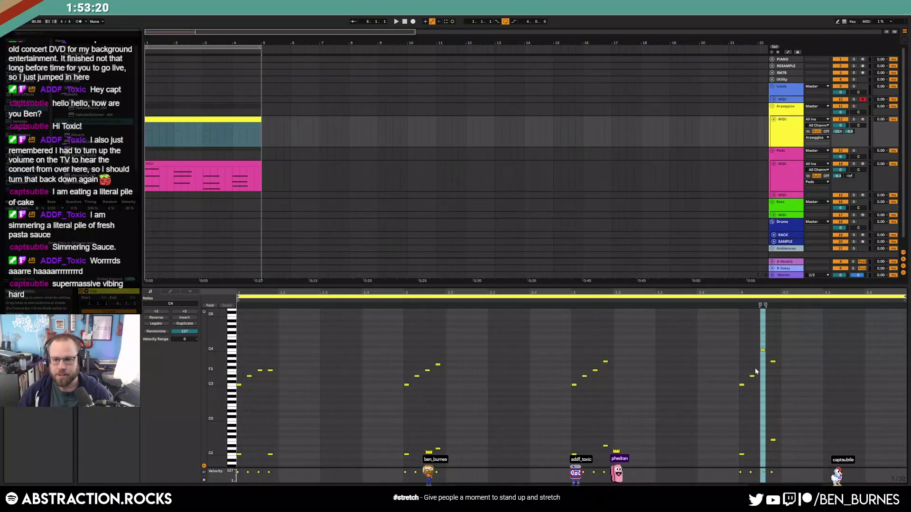
pyautogui.click(762, 351)
pyautogui.hotkey('shift', 'Down')
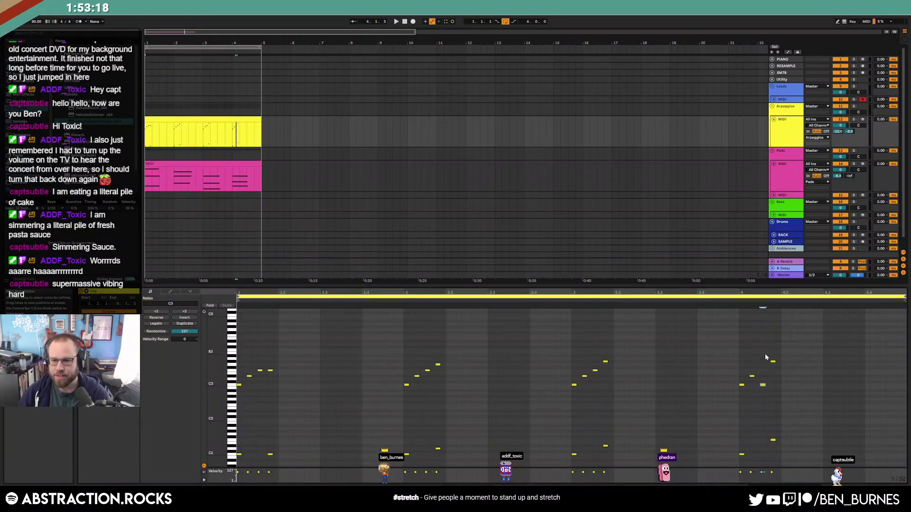
pyautogui.click(724, 301)
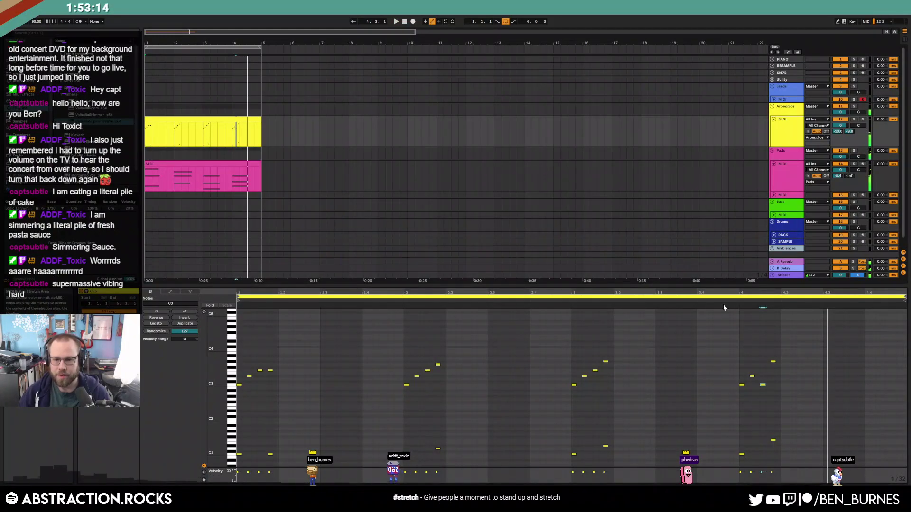
pyautogui.hotkey('shift', 'Tab')
pyautogui.click(239, 119)
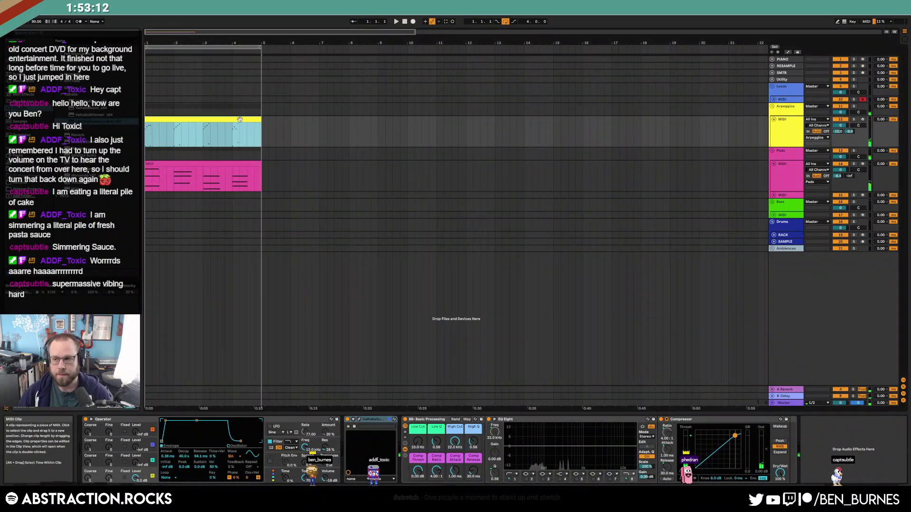
# Unfold the Leads MIDI track, audition it with the loop, and replace its Operator with the Kontakt plug-in
pyautogui.click(777, 183)
pyautogui.click(773, 99)
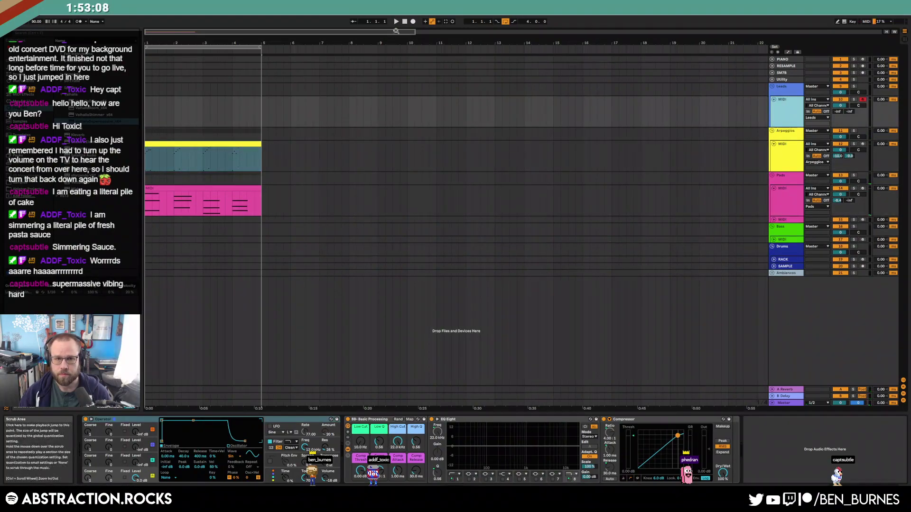
pyautogui.click(395, 22)
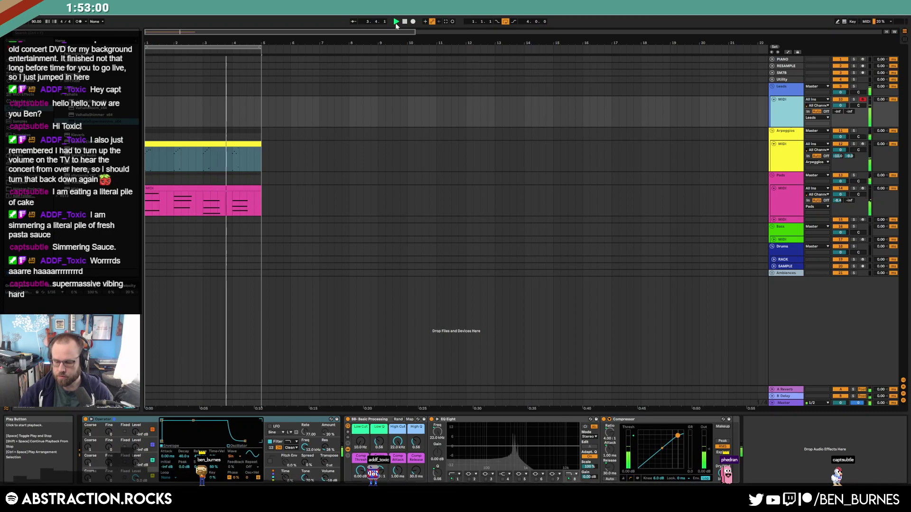
pyautogui.press('space')
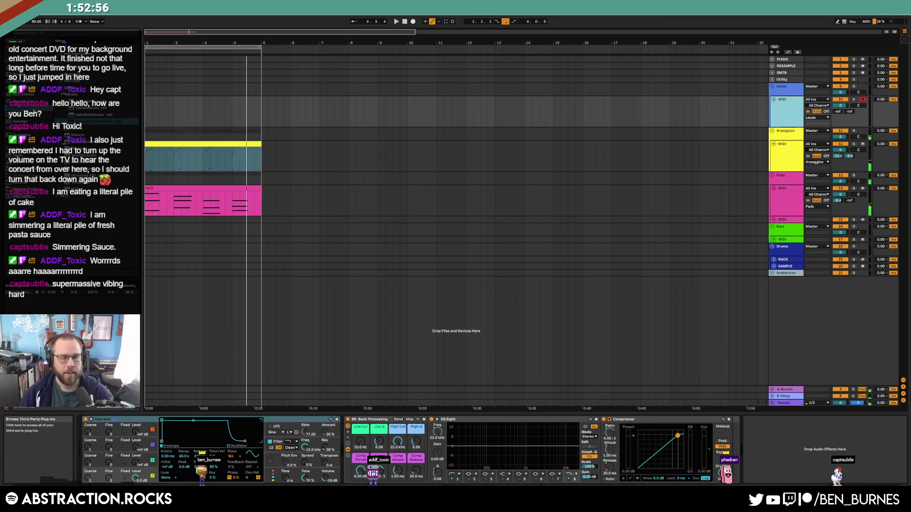
pyautogui.click(61, 95)
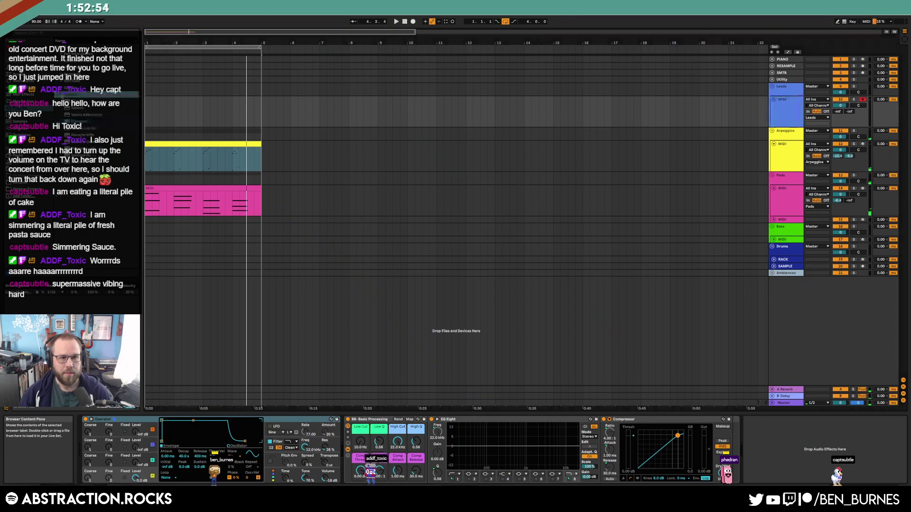
pyautogui.click(61, 74)
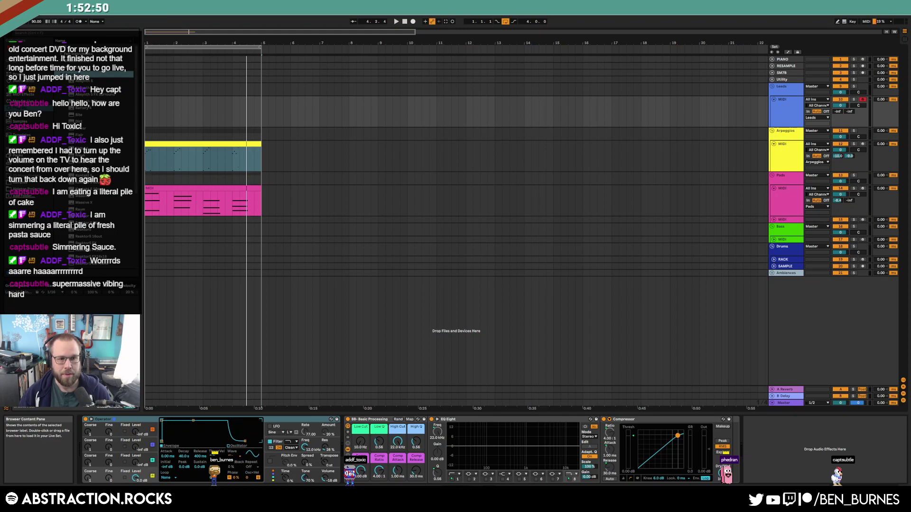
pyautogui.moveTo(71, 168); pyautogui.dragTo(407, 420)
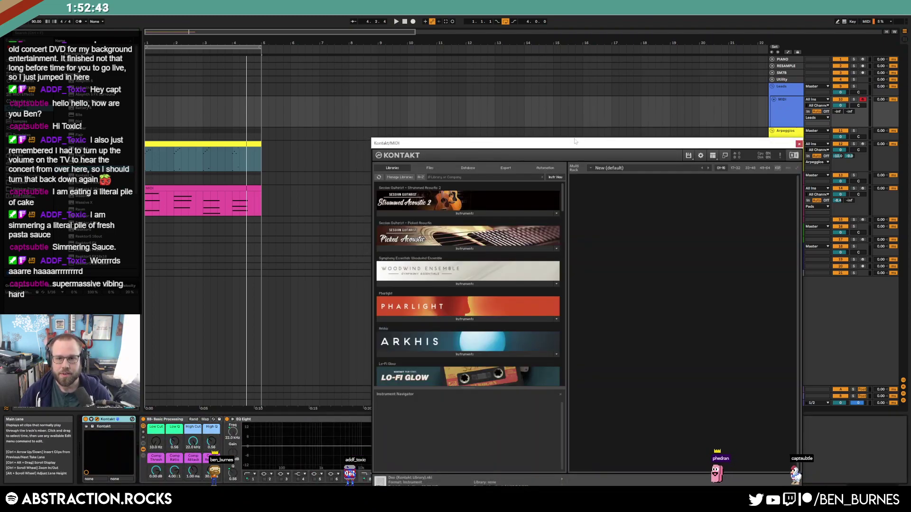
# Load BB_Jar.nki into Kontakt from the BB_Jar folder under _Kontakt Libraries
pyautogui.moveTo(575, 141); pyautogui.dragTo(480, 77)
pyautogui.click(362, 102)
pyautogui.click(332, 104)
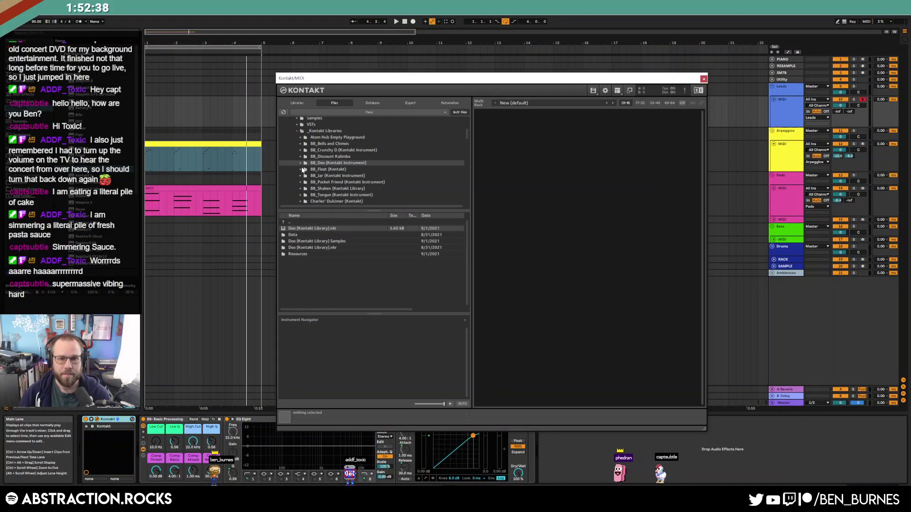
pyautogui.click(300, 176)
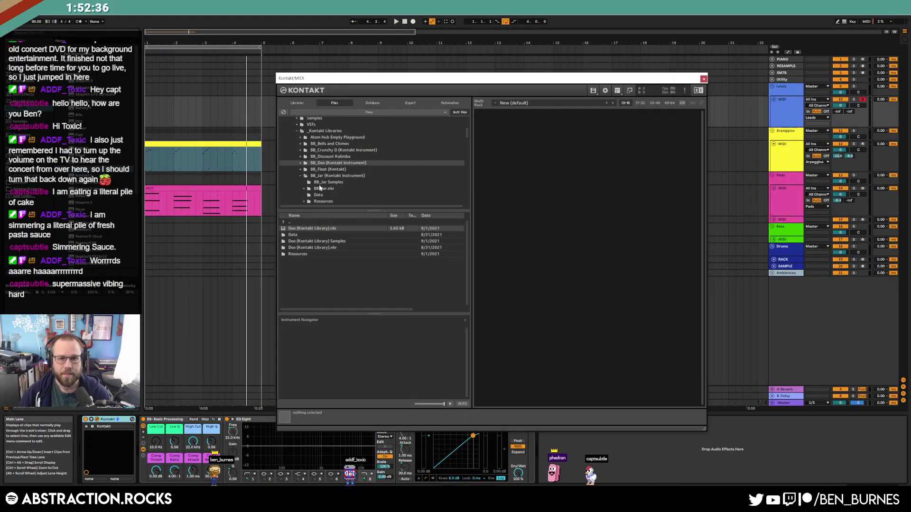
pyautogui.click(323, 189)
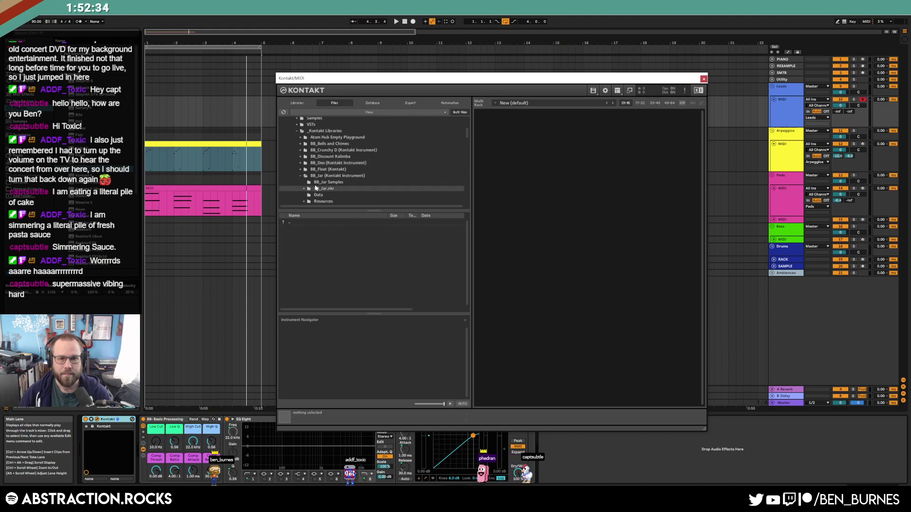
pyautogui.click(328, 175)
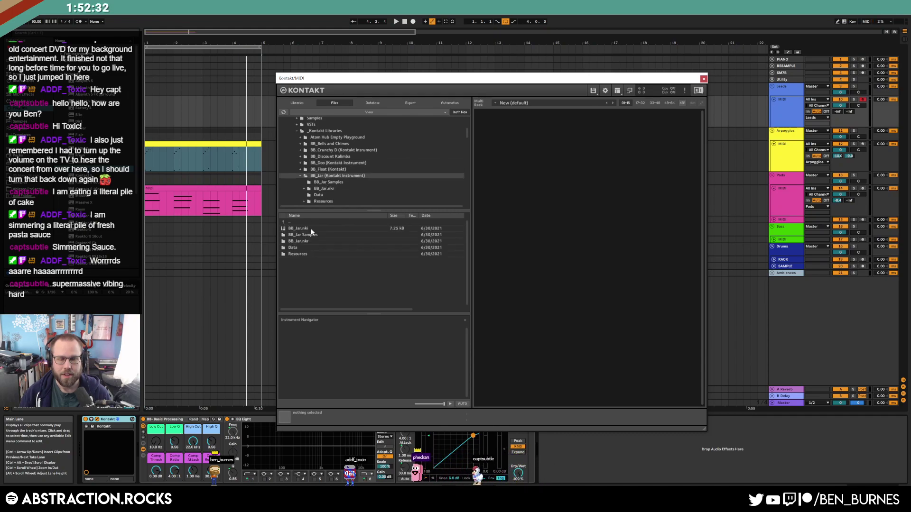
pyautogui.doubleClick(309, 228)
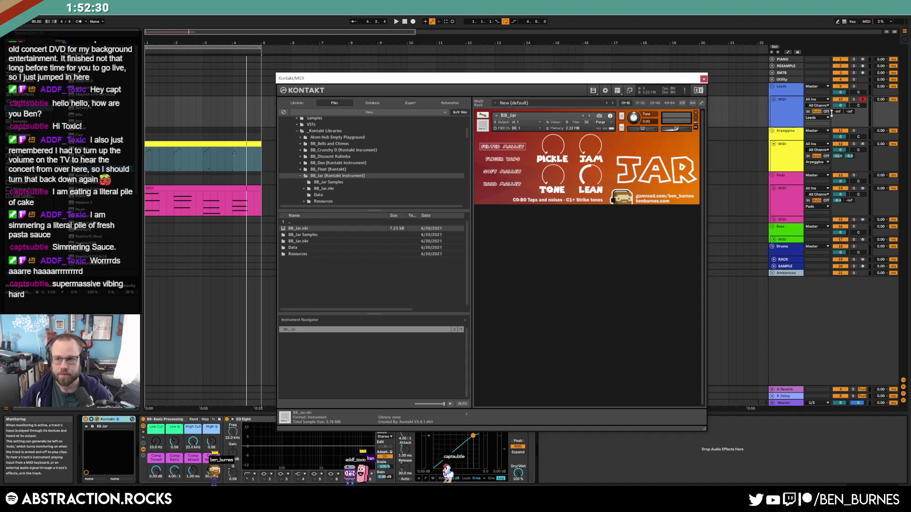
# Raise the Leads MIDI track's volume, audition the jar instrument, and close the Kontakt window
pyautogui.moveTo(838, 112); pyautogui.dragTo(838, 71)
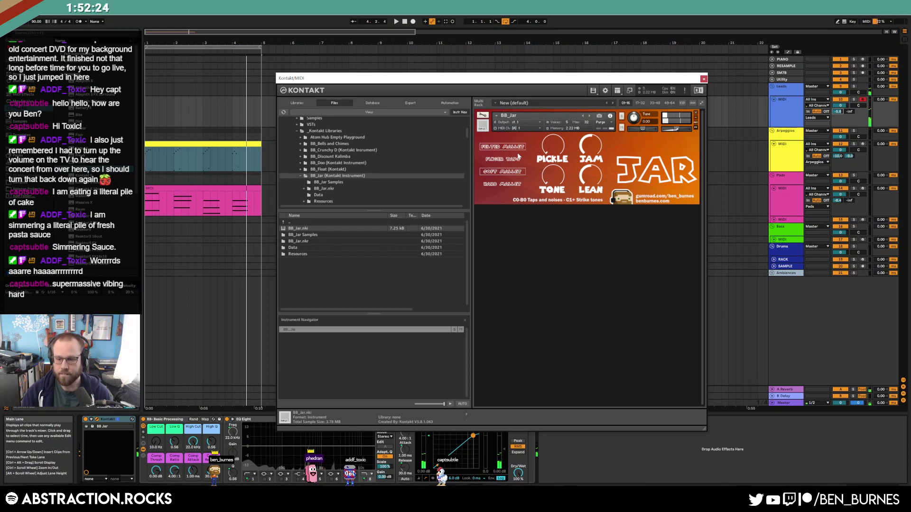
pyautogui.press('space')
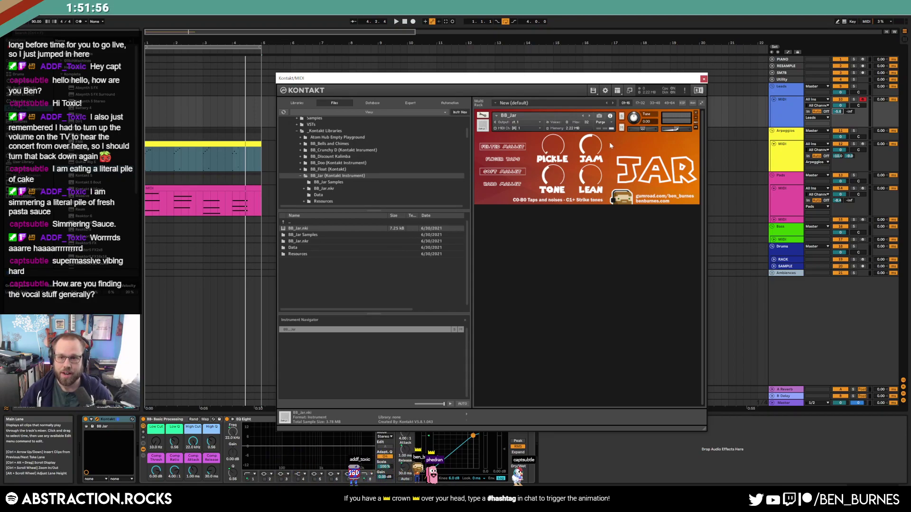
pyautogui.click(704, 78)
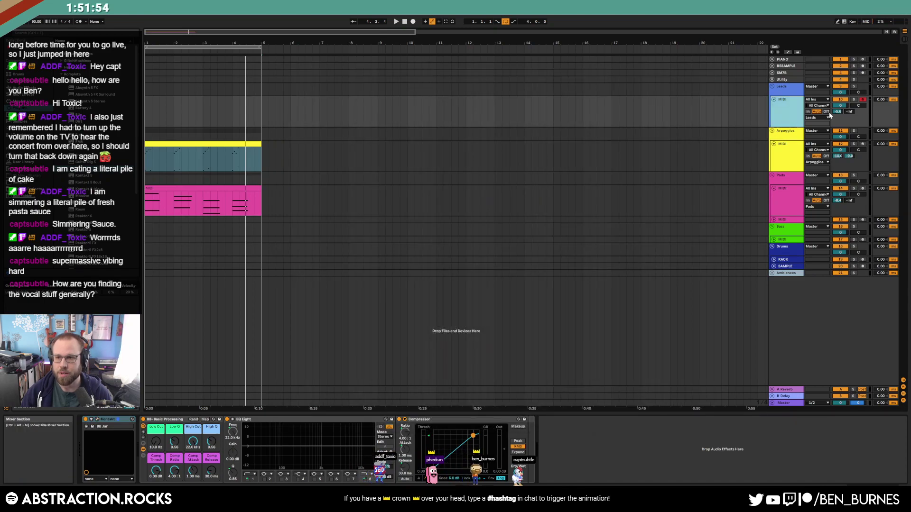
# Clear bars 1 to 4 of the Leads MIDI track and record a jar melody there over the loop
pyautogui.click(782, 115)
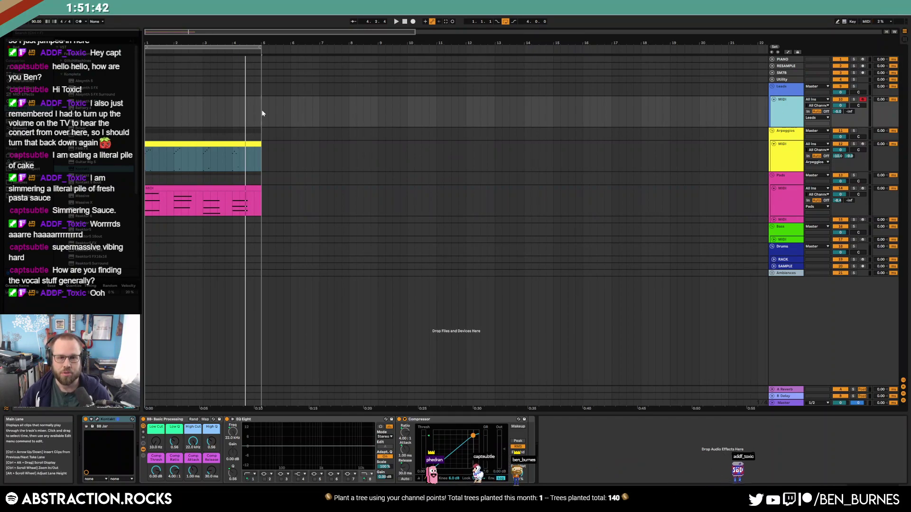
pyautogui.moveTo(261, 109); pyautogui.dragTo(147, 118)
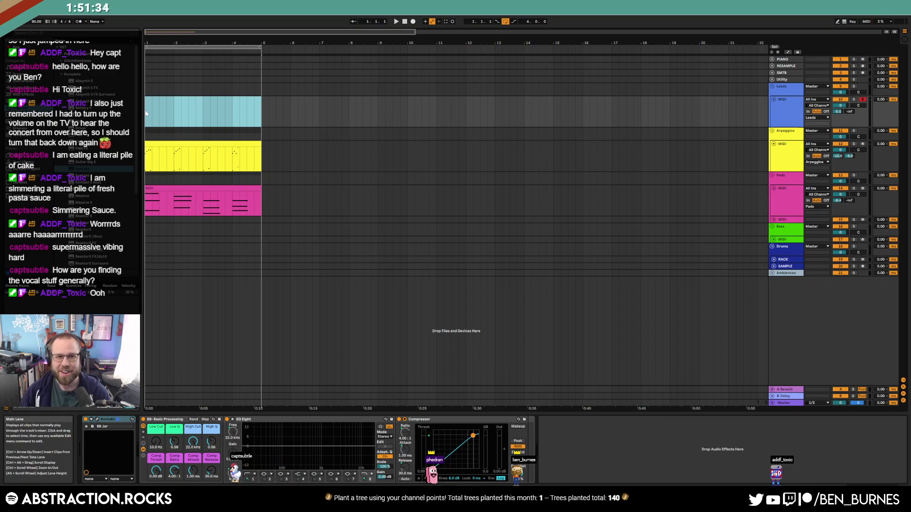
pyautogui.press('Delete')
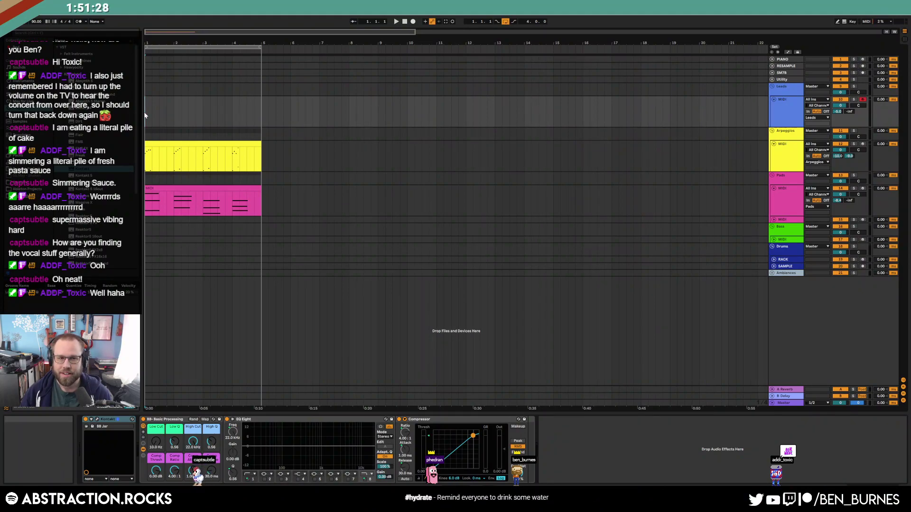
pyautogui.click(97, 420)
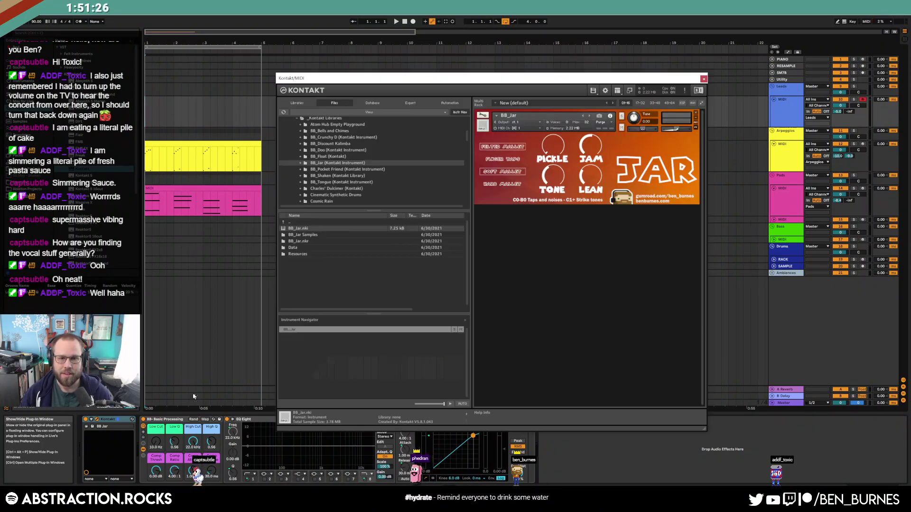
pyautogui.click(704, 79)
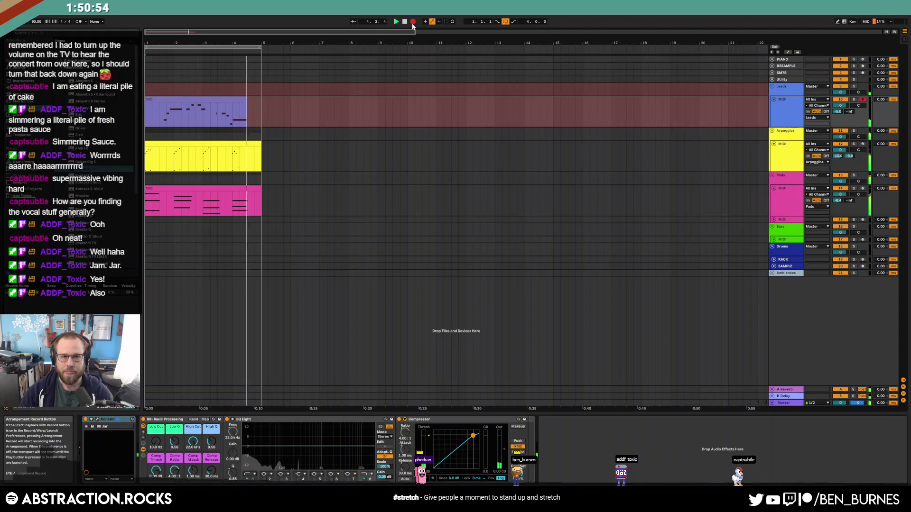
pyautogui.press('space')
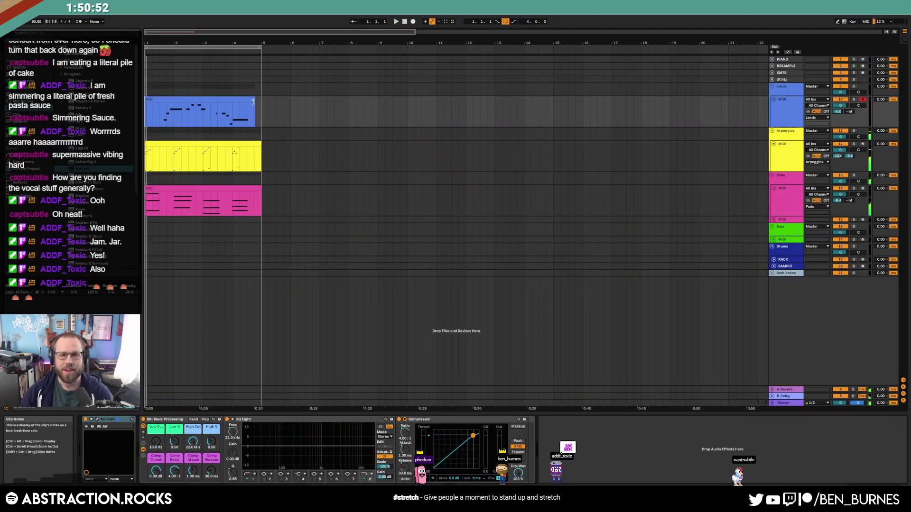
# Extend the recorded Leads melody clip to the end of bar 4 and deactivate the clip
pyautogui.click(257, 101)
pyautogui.moveTo(257, 101); pyautogui.dragTo(261, 101)
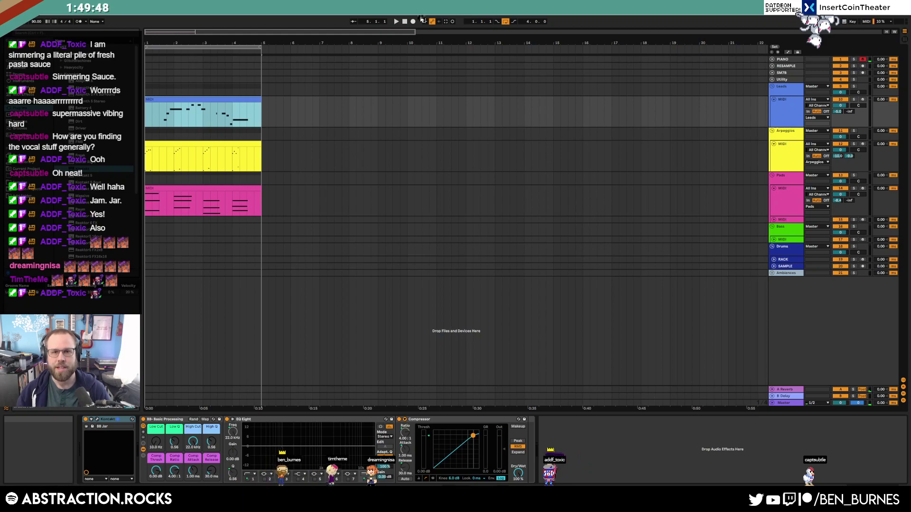
pyautogui.press('space')
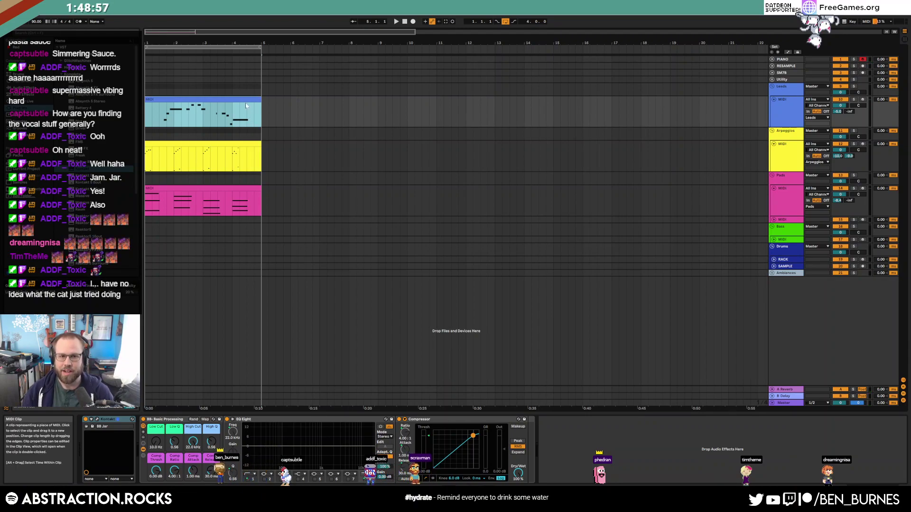
pyautogui.press('0')
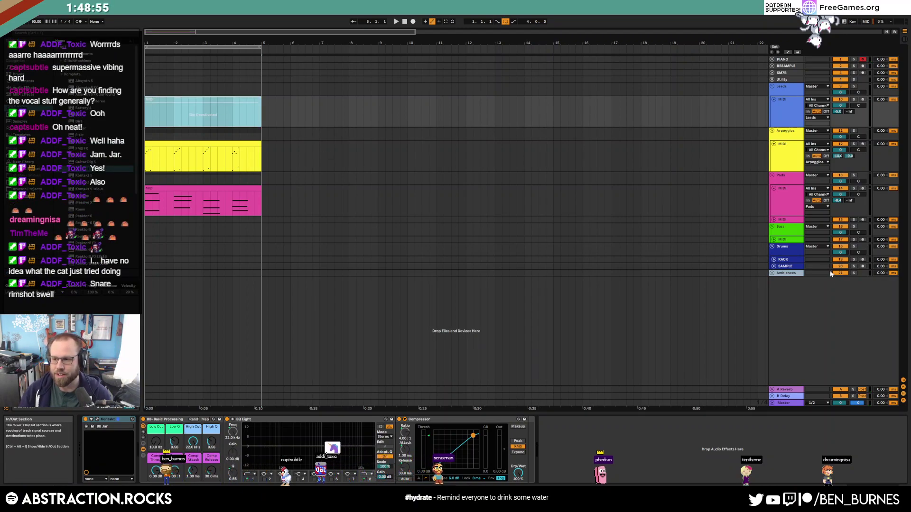
# Unfold the Drums RACK track, play the loop, and browse to the VMH1 Bassdrums folder inside Vengeance Minimal House
pyautogui.click(773, 259)
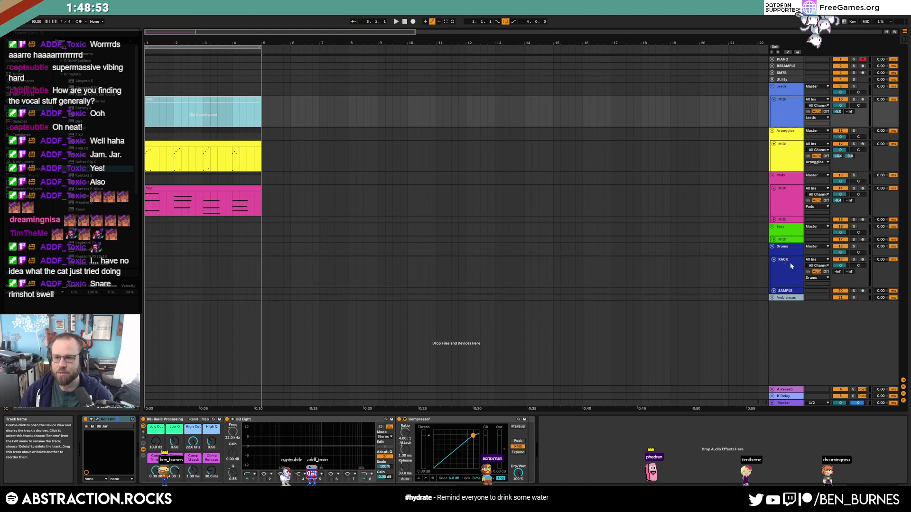
pyautogui.click(397, 22)
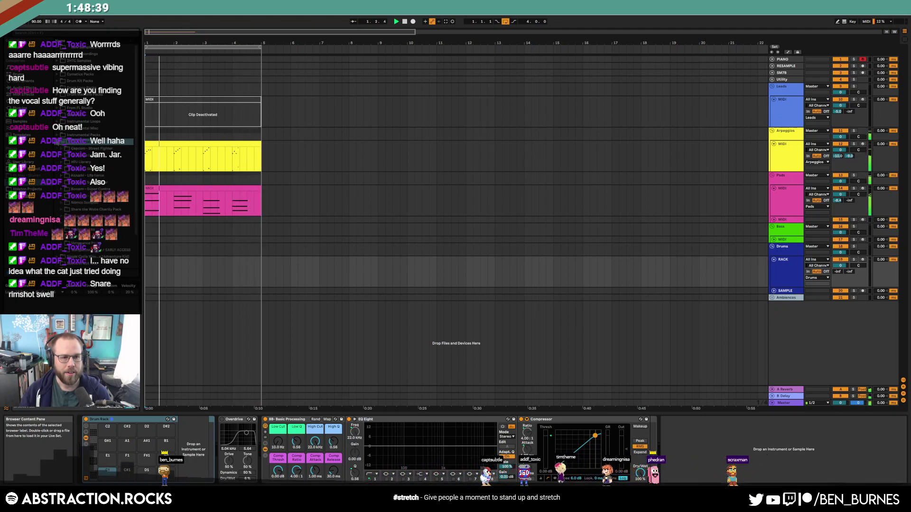
pyautogui.scroll(-6, 117, 182)
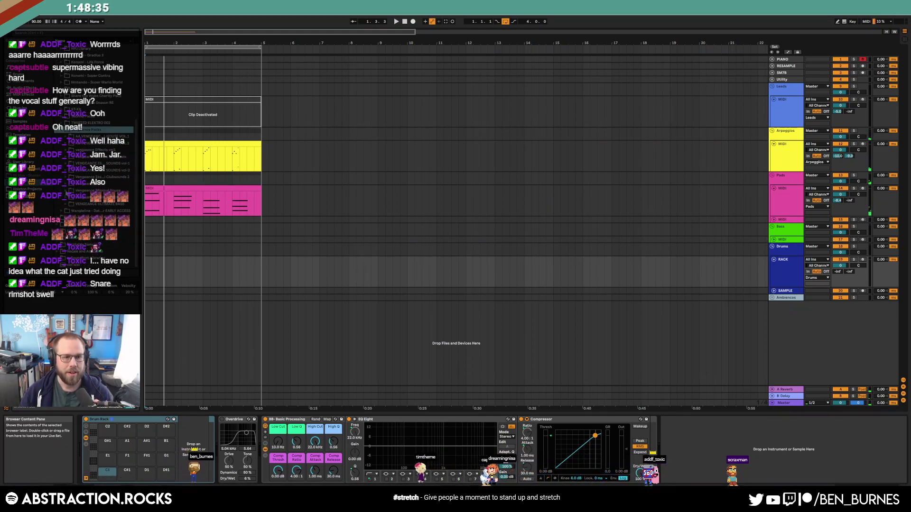
pyautogui.click(78, 190)
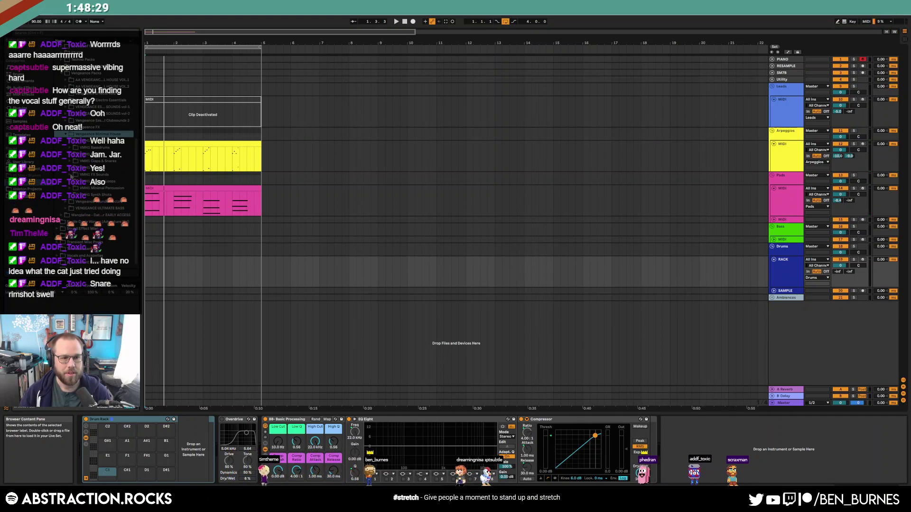
pyautogui.click(69, 148)
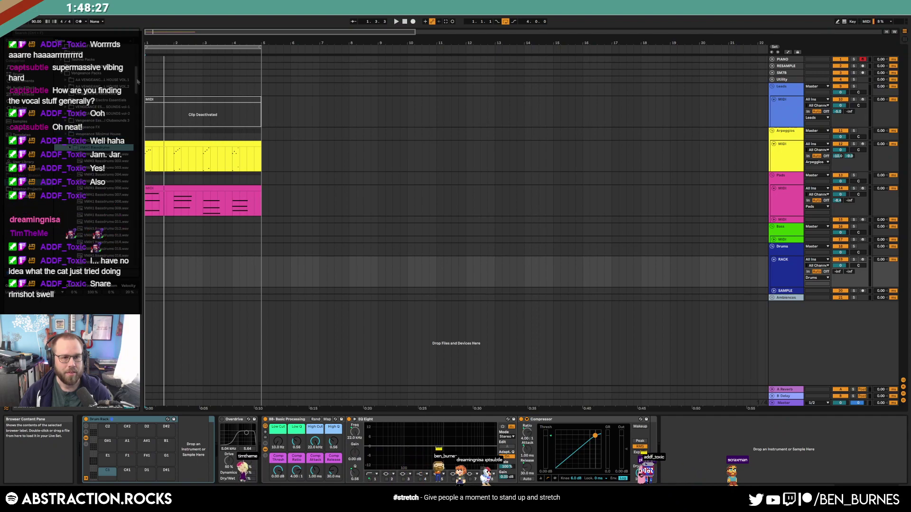
pyautogui.moveTo(135, 83); pyautogui.dragTo(134, 174)
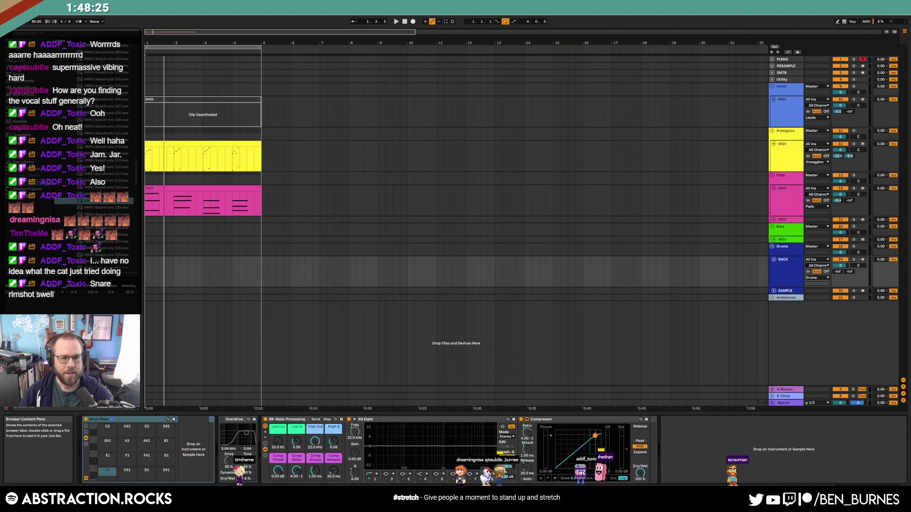
# Load the VMH1 Bassdrums 119 sample onto the Drum Rack's C1 pad and open its sample settings
pyautogui.click(90, 187)
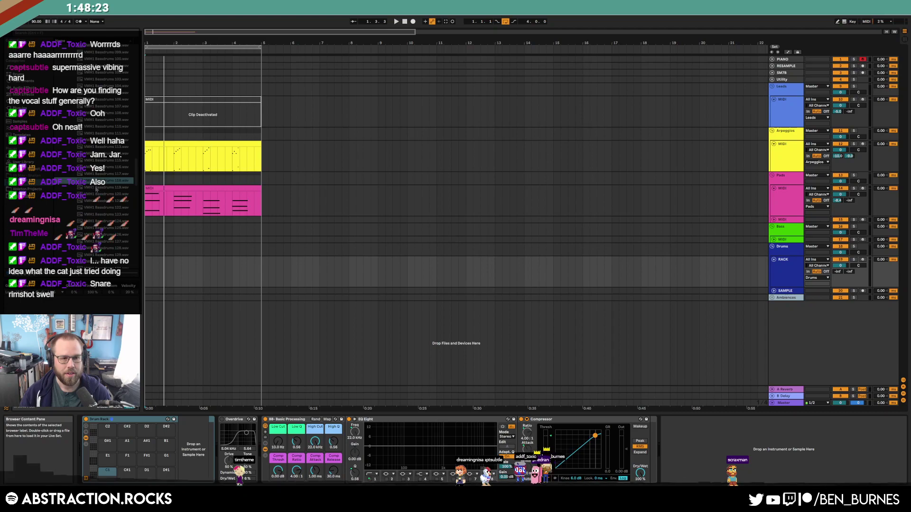
pyautogui.moveTo(90, 187); pyautogui.dragTo(124, 465)
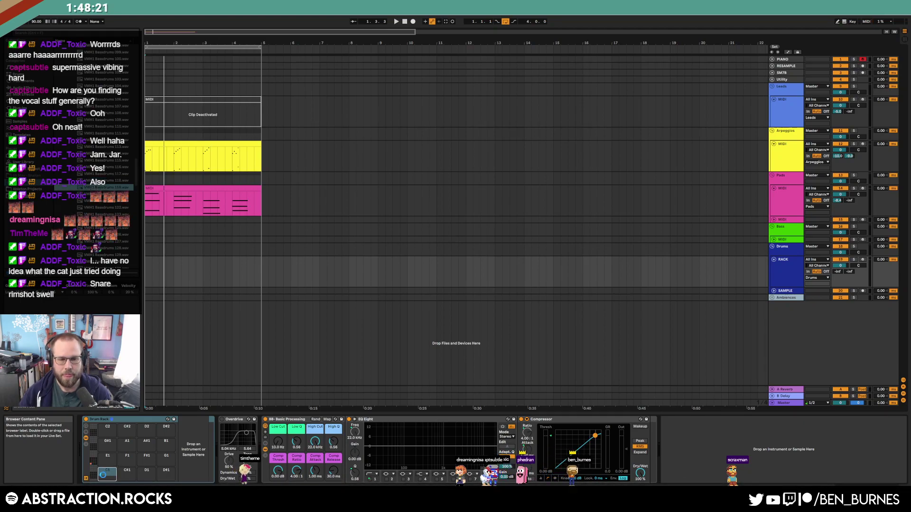
pyautogui.moveTo(107, 473); pyautogui.dragTo(107, 474)
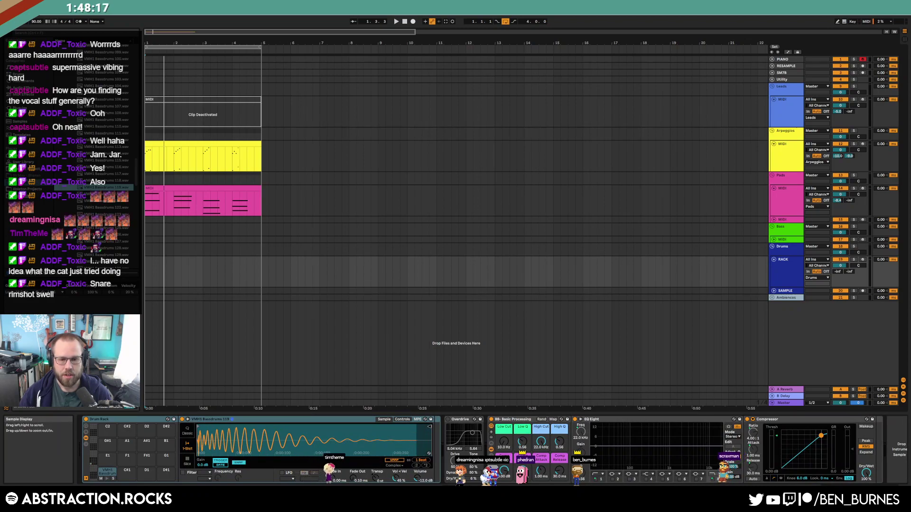
# Trim the end of the bass drum sample, set its fade-out to about 79.5 ms, and enable its filter
pyautogui.moveTo(430, 427); pyautogui.dragTo(379, 430)
pyautogui.moveTo(354, 481)
pyautogui.mouseDown()
pyautogui.moveTo(355, 465)
pyautogui.moveTo(209, 442)
pyautogui.moveTo(302, 438)
pyautogui.mouseUp()
pyautogui.moveTo(354, 480); pyautogui.dragTo(354, 486)
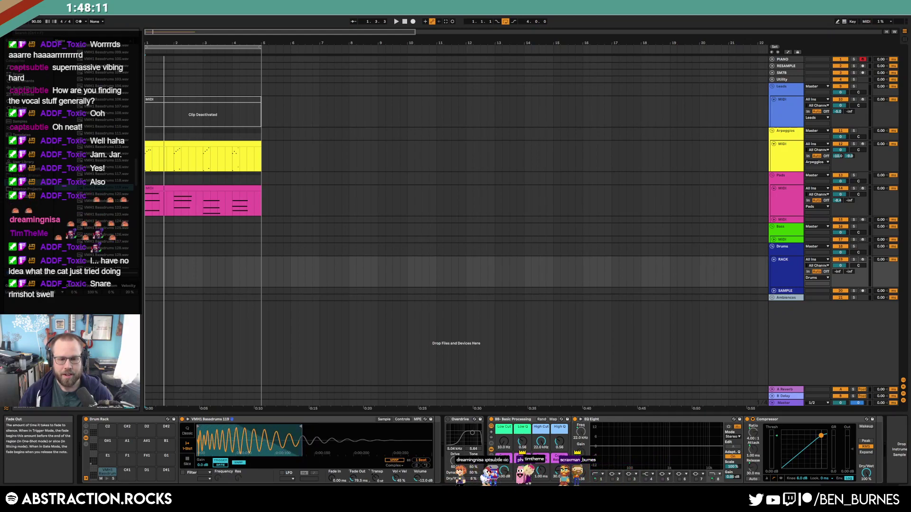
pyautogui.click(183, 473)
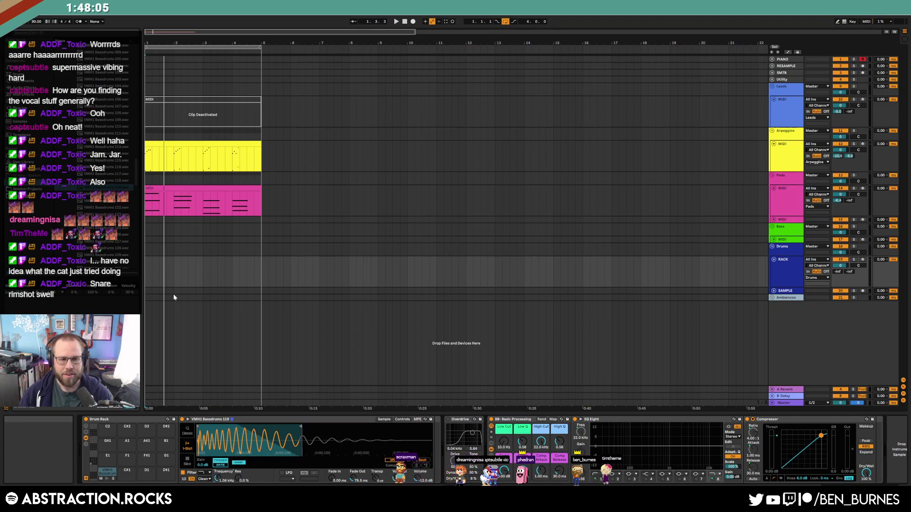
# Create a one-bar MIDI clip on RACK with bass drum hits at 1.1.1 and 1.1.4, and loop it through bar 4
pyautogui.moveTo(172, 272); pyautogui.dragTo(142, 274)
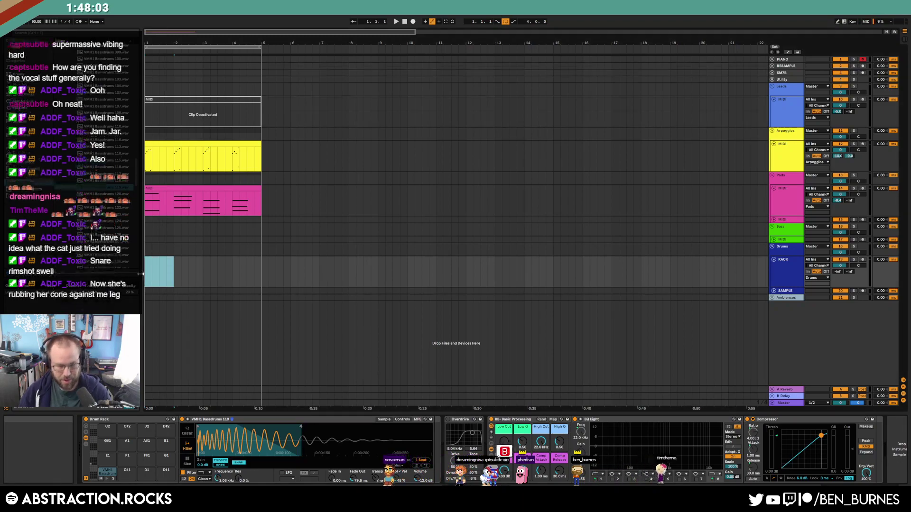
pyautogui.hotkey('ctrl', 'shift', 'm')
pyautogui.doubleClick(268, 314)
pyautogui.doubleClick(388, 315)
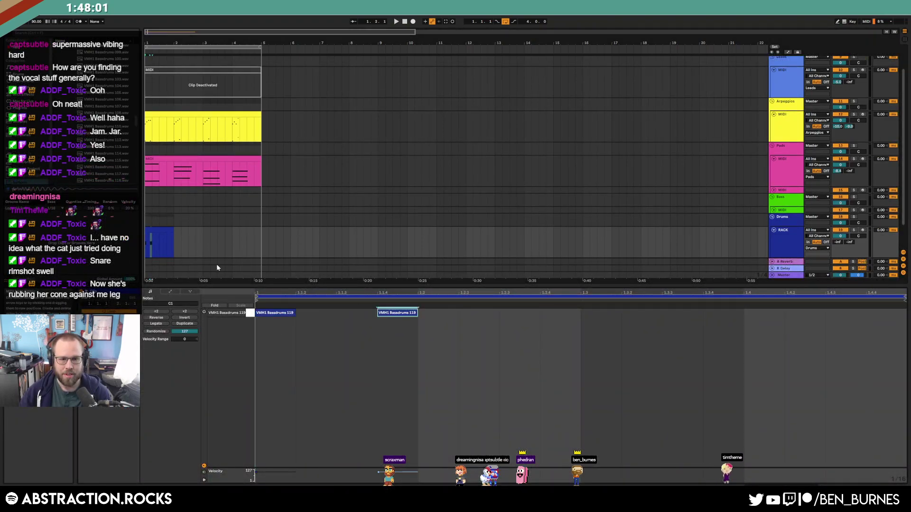
pyautogui.moveTo(173, 231); pyautogui.dragTo(267, 231)
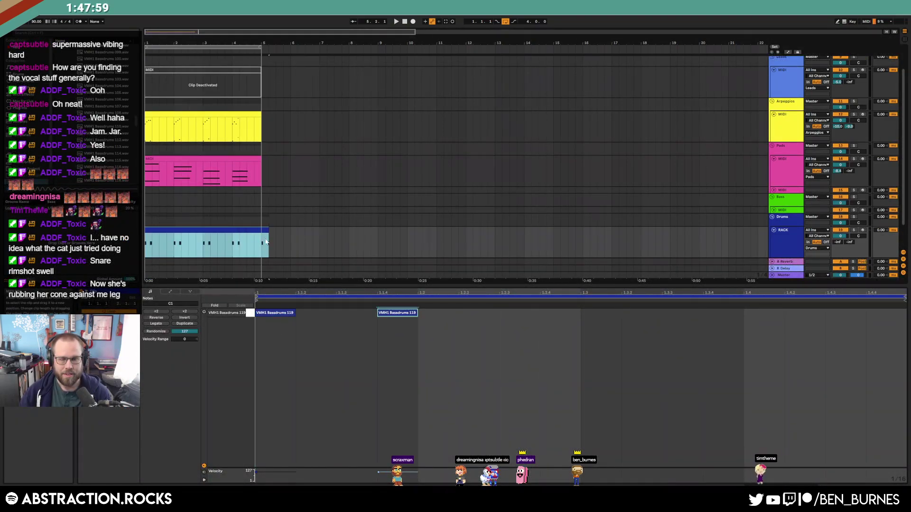
# During loop playback, add bass drum hits on beats 3 and 4 and slightly lengthen the bass drum sample
pyautogui.press('space')
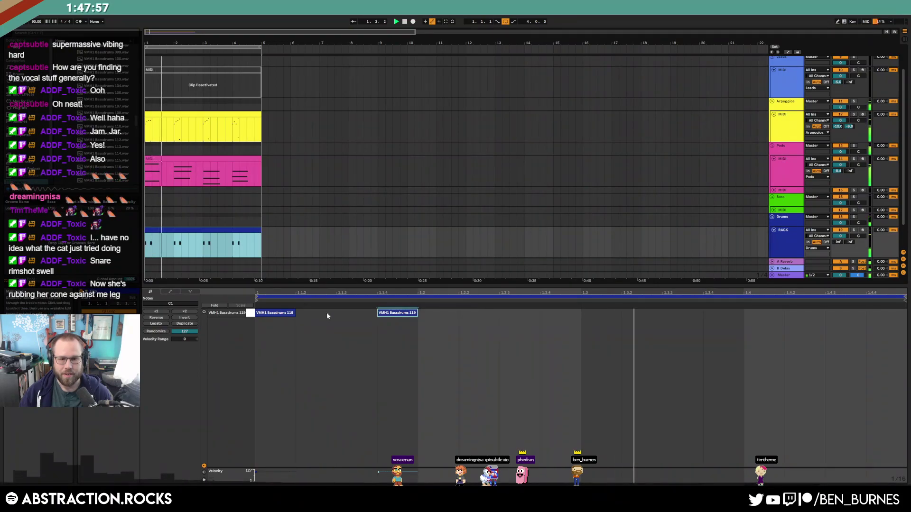
pyautogui.doubleClick(587, 313)
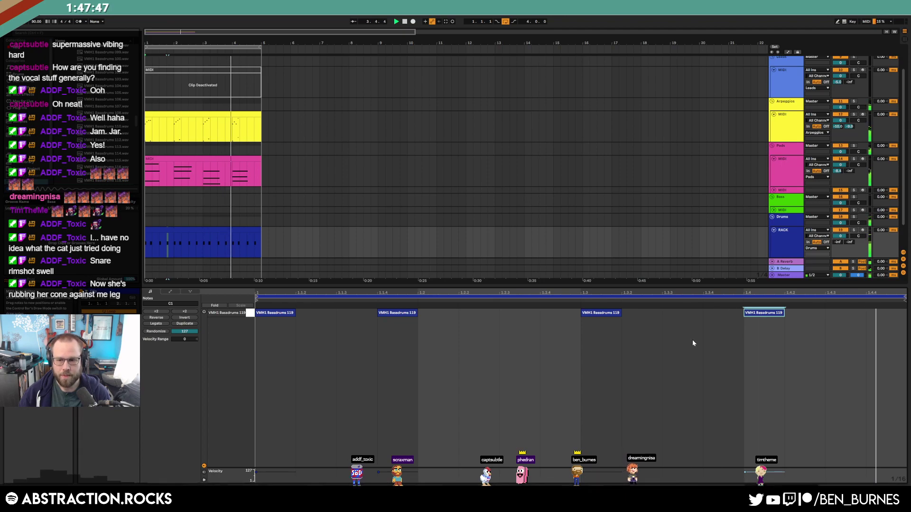
pyautogui.hotkey('shift', 'Tab')
pyautogui.moveTo(295, 426); pyautogui.dragTo(316, 426)
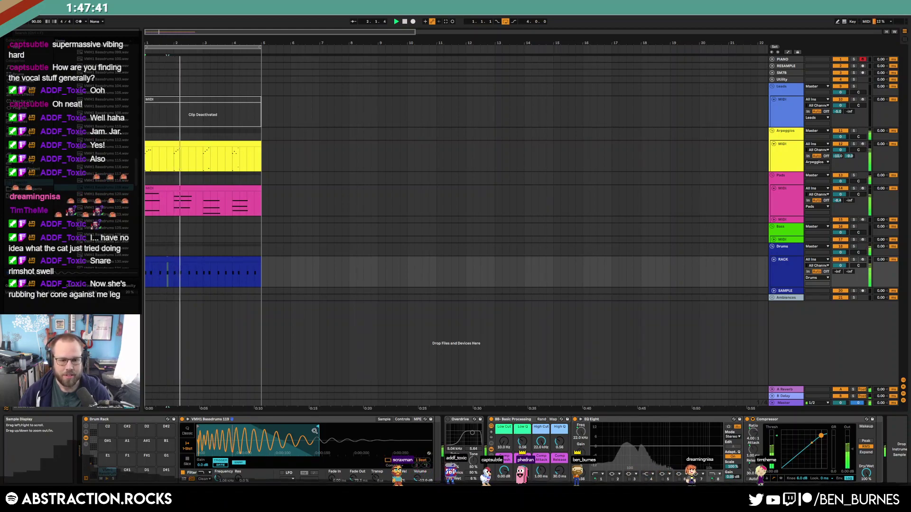
# Leave the bass drum samples and open the VMH1 Closed Hats folder in the Vengeance Minimal House library
pyautogui.moveTo(138, 170); pyautogui.dragTo(144, 77)
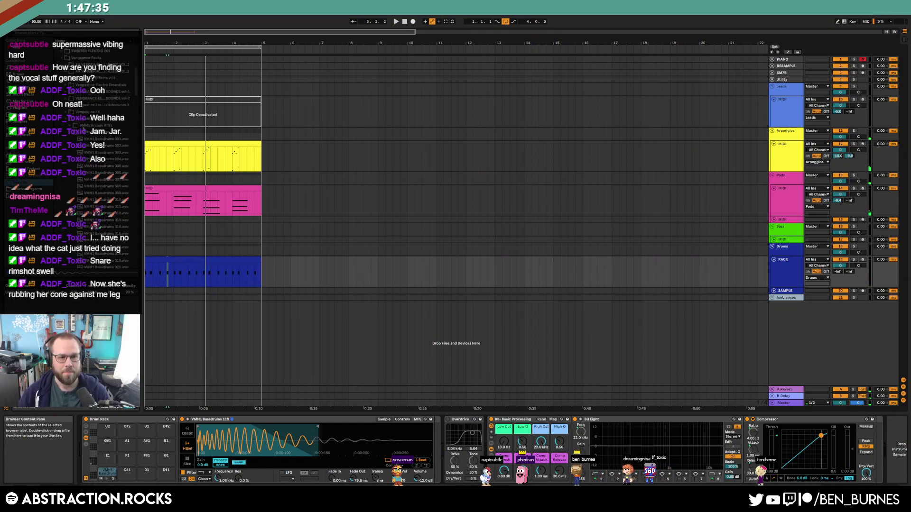
pyautogui.click(70, 133)
pyautogui.scroll(3, 66, 192)
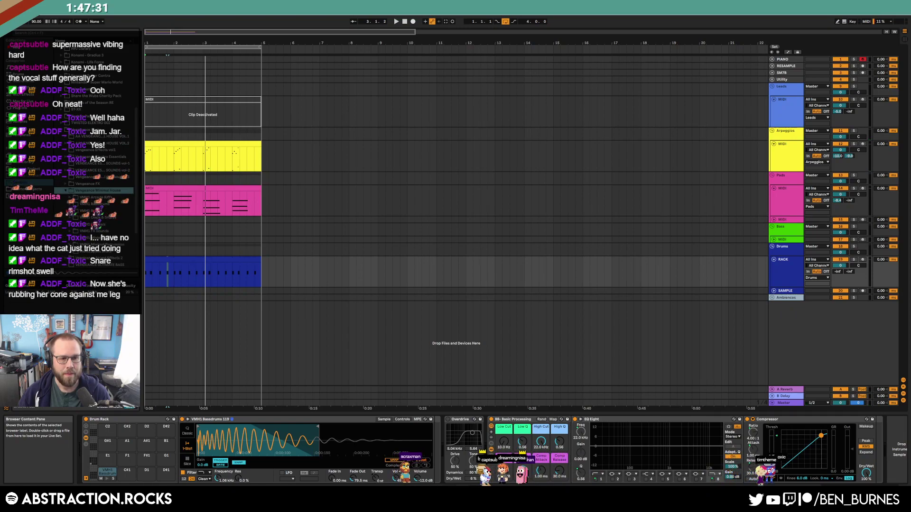
pyautogui.click(70, 218)
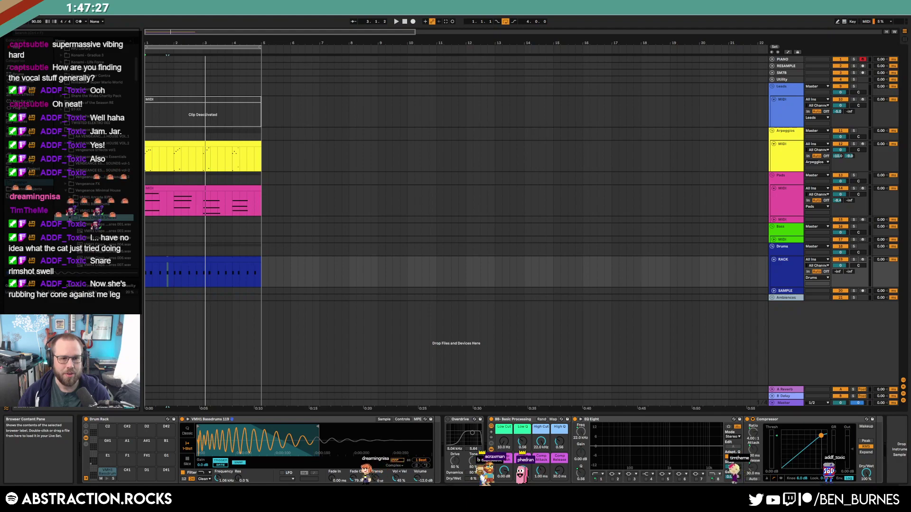
pyautogui.scroll(-2, 71, 223)
pyautogui.press('Down')
pyautogui.press('Right')
pyautogui.moveTo(137, 89); pyautogui.dragTo(137, 144)
# Audition a range of closed hat samples in the VMH1 Closed Hats folder to find one for the beat
pyautogui.click(107, 156)
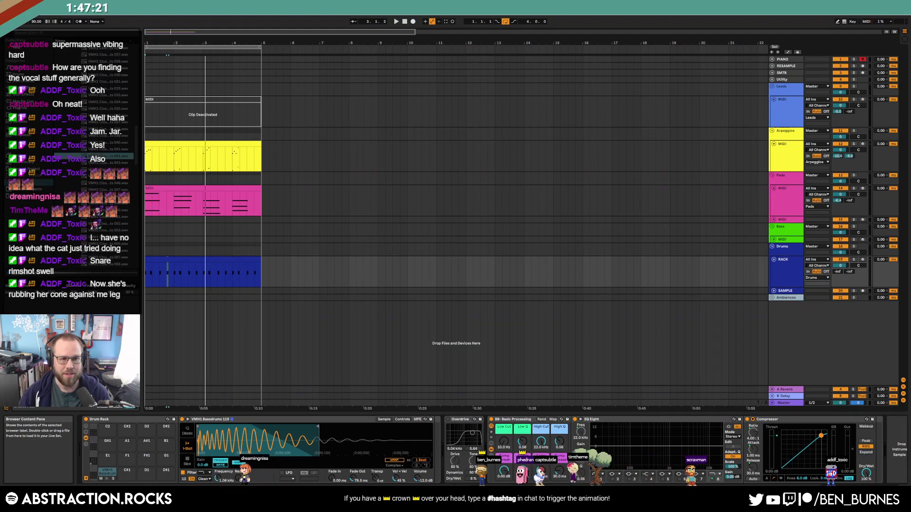
pyautogui.press('Up')
pyautogui.press('Up')
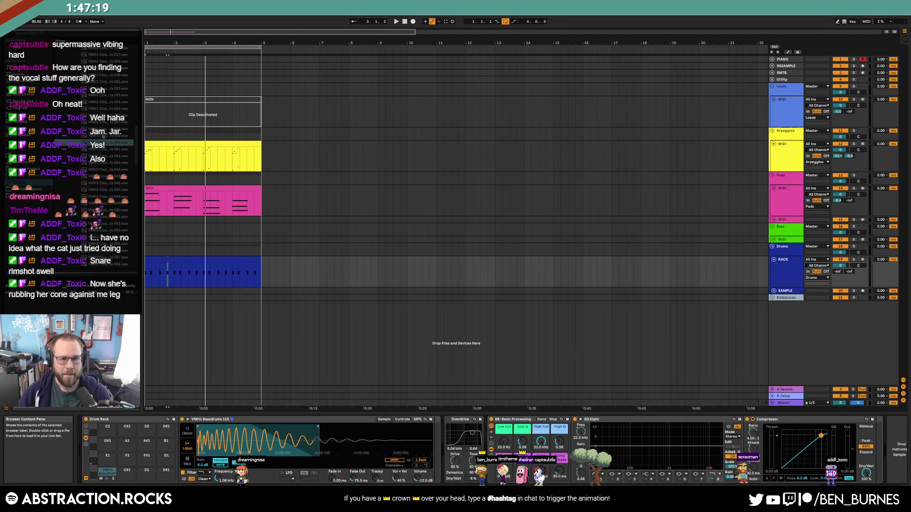
pyautogui.press('Up')
pyautogui.press('Up')
pyautogui.press('Up')
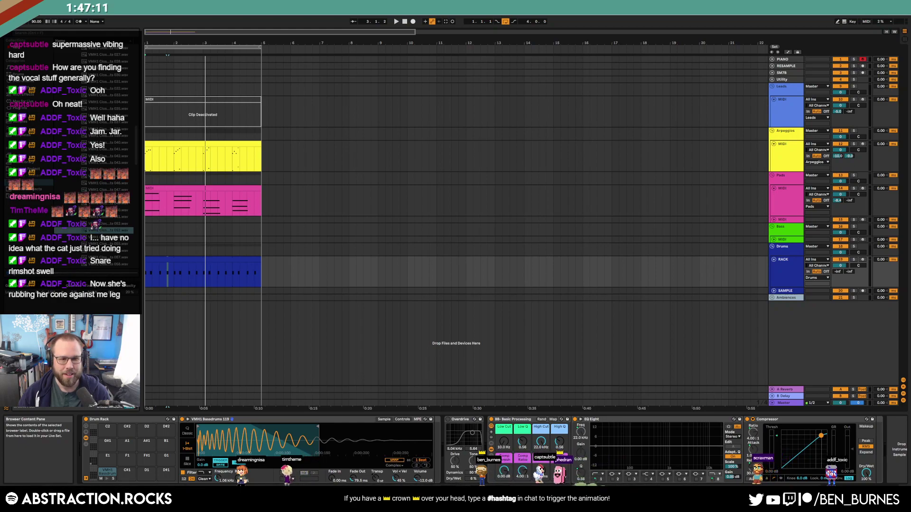
pyautogui.click(106, 238)
pyautogui.scroll(-1, 105, 238)
pyautogui.click(105, 225)
pyautogui.scroll(-1, 104, 228)
pyautogui.click(102, 236)
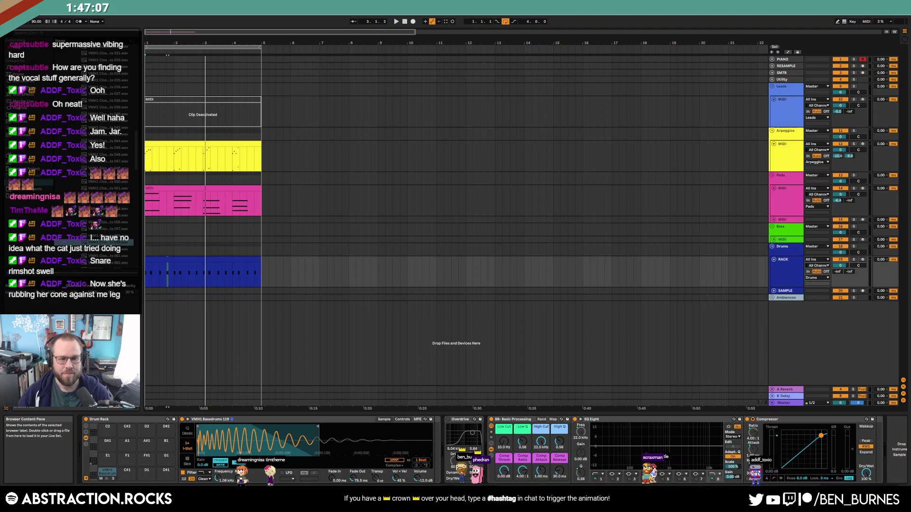
pyautogui.scroll(-4, 101, 243)
pyautogui.click(101, 191)
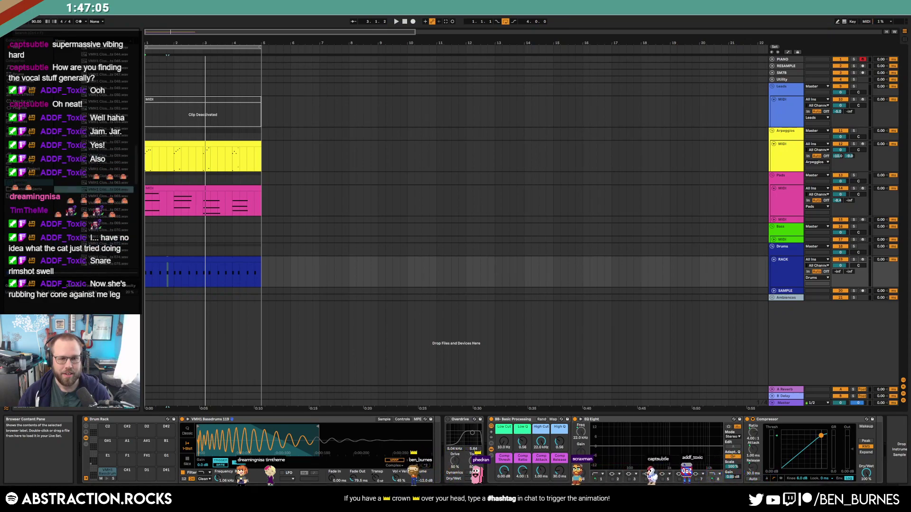
pyautogui.click(101, 210)
pyautogui.press('Down')
pyautogui.press('Down')
pyautogui.press('Down')
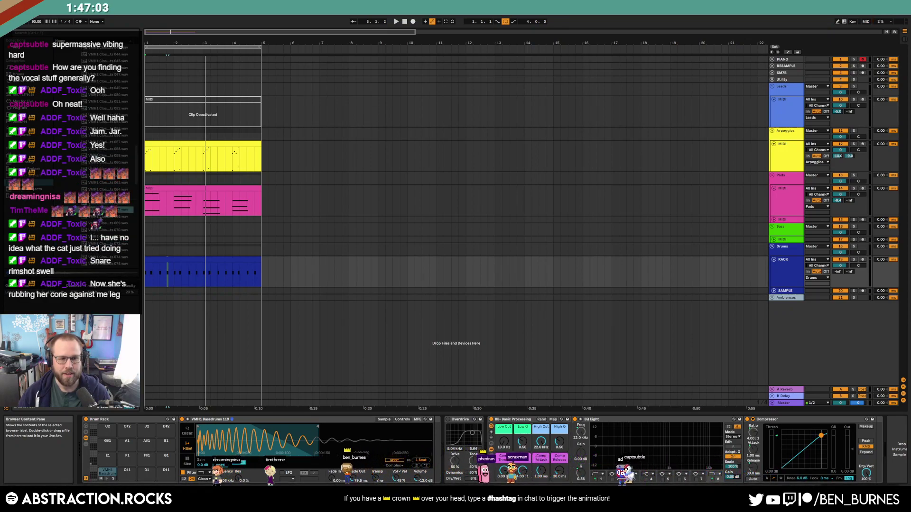
pyautogui.press('Down')
pyautogui.press('Down')
pyautogui.press('Down')
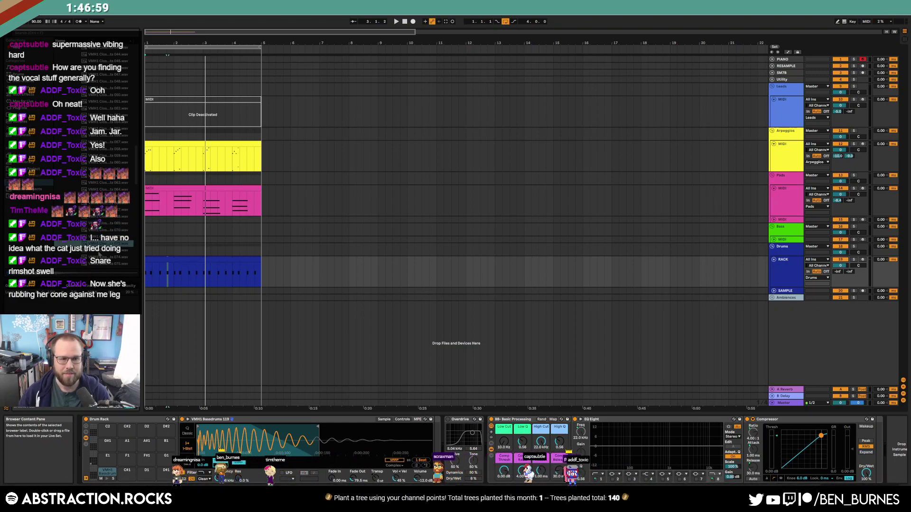
pyautogui.scroll(-2, 99, 254)
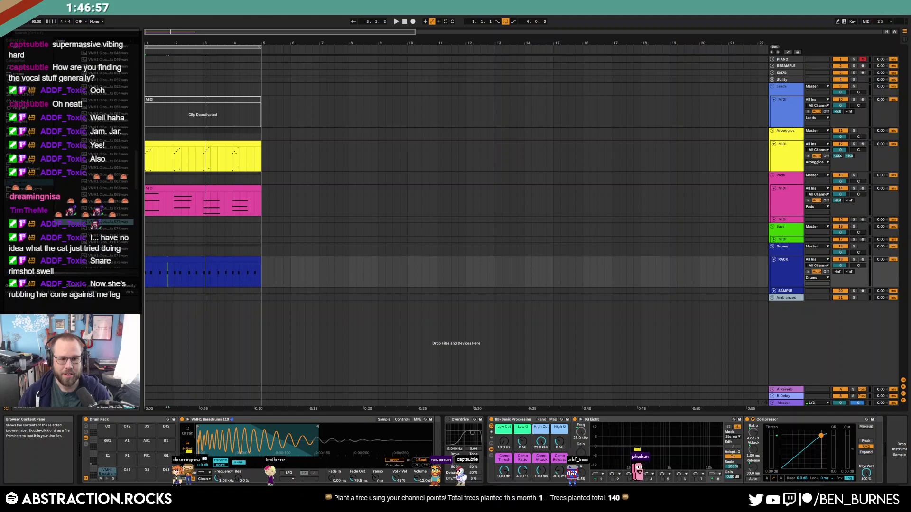
pyautogui.click(99, 255)
pyautogui.press('Up')
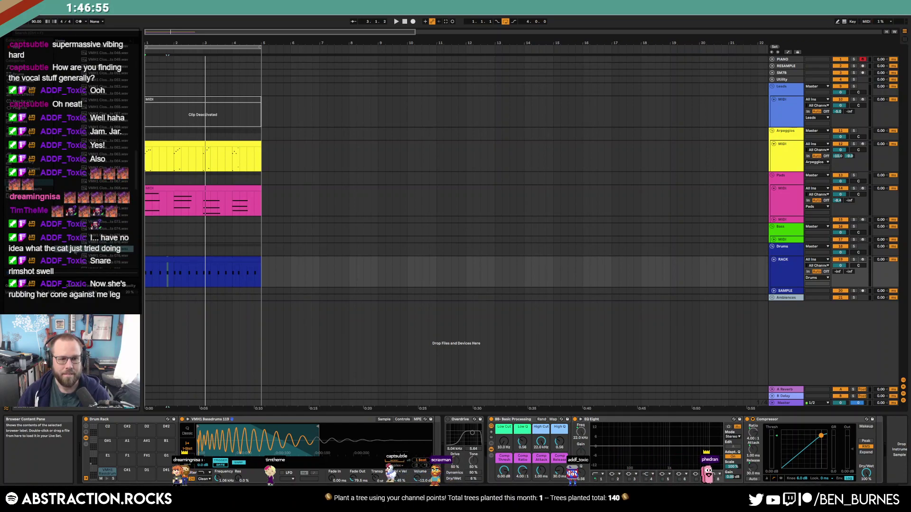
# Audition the higher-numbered closed hats and load VMH1 Closed Hats 100 onto the Drum Rack's E1 pad
pyautogui.moveTo(137, 193); pyautogui.dragTo(137, 222)
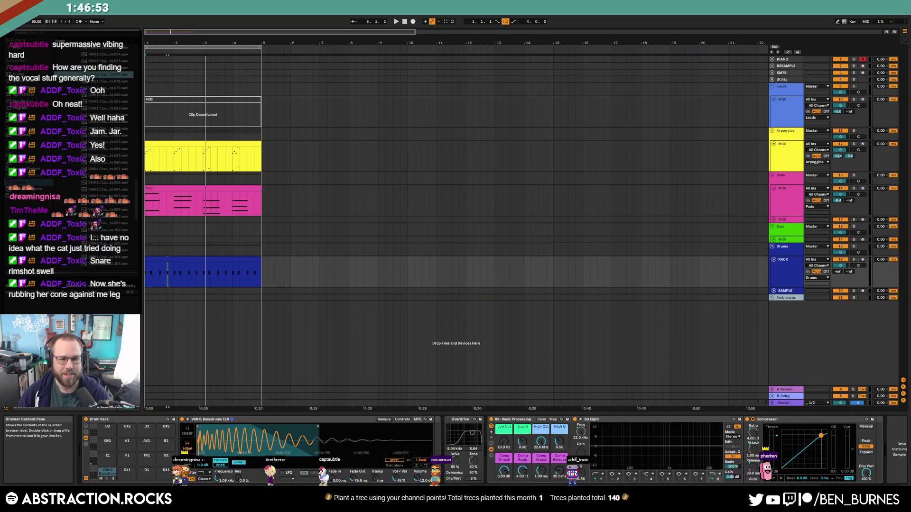
pyautogui.click(108, 197)
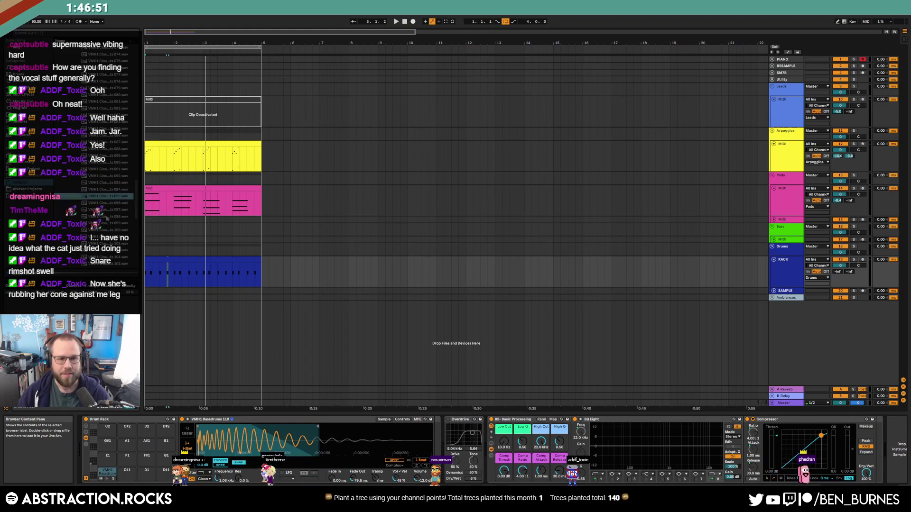
pyautogui.press('Down')
pyautogui.press('Down')
pyautogui.click(108, 230)
pyautogui.scroll(-1, 108, 229)
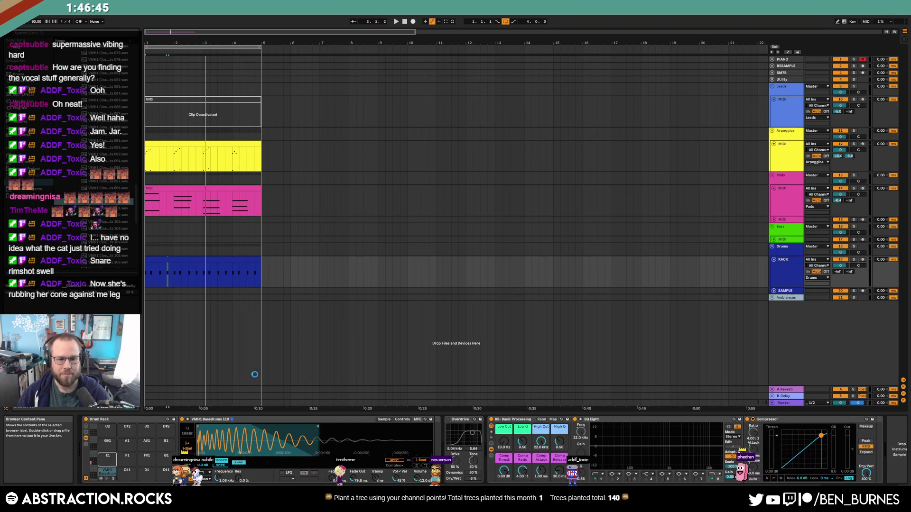
# Add three consecutive sixteenth-note closed hats from the start of the RACK clip, lowering the second and third hits' velocity
pyautogui.doubleClick(193, 260)
pyautogui.doubleClick(264, 315)
pyautogui.hotkey('ctrl', 'd')
pyautogui.hotkey('ctrl', 'd')
pyautogui.moveTo(279, 312); pyautogui.dragTo(310, 330)
pyautogui.moveTo(357, 313); pyautogui.dragTo(357, 330)
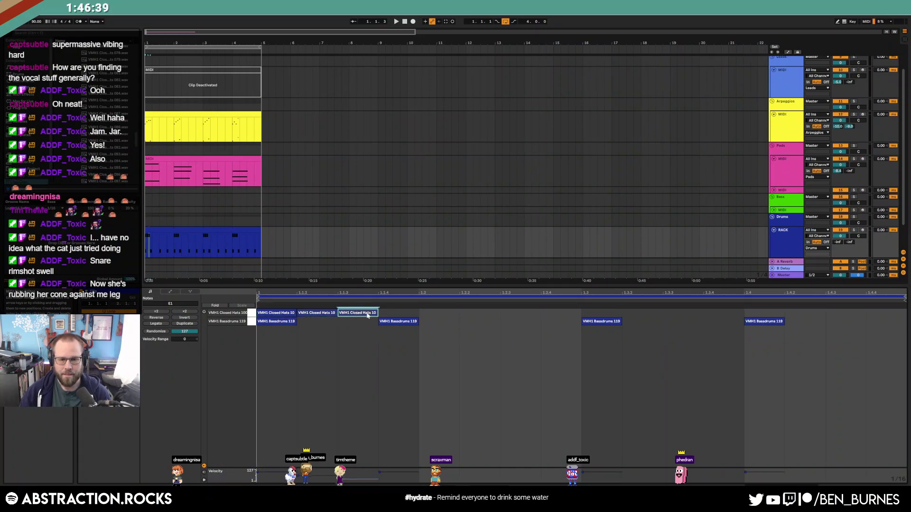
# Duplicate the three-hit closed hat pattern directly after itself and play the loop
pyautogui.keyDown('shift'); pyautogui.click(323, 313); pyautogui.keyUp('shift')
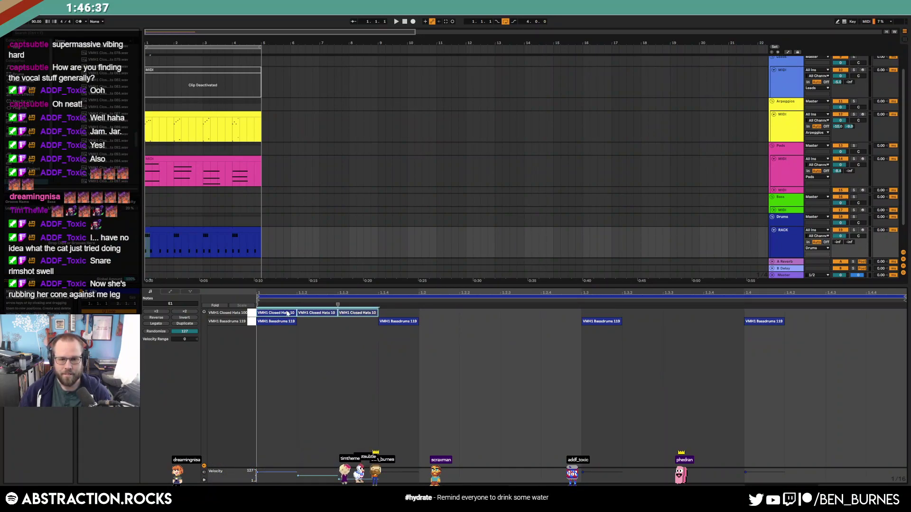
pyautogui.hotkey('ctrl', 'd')
pyautogui.press('space')
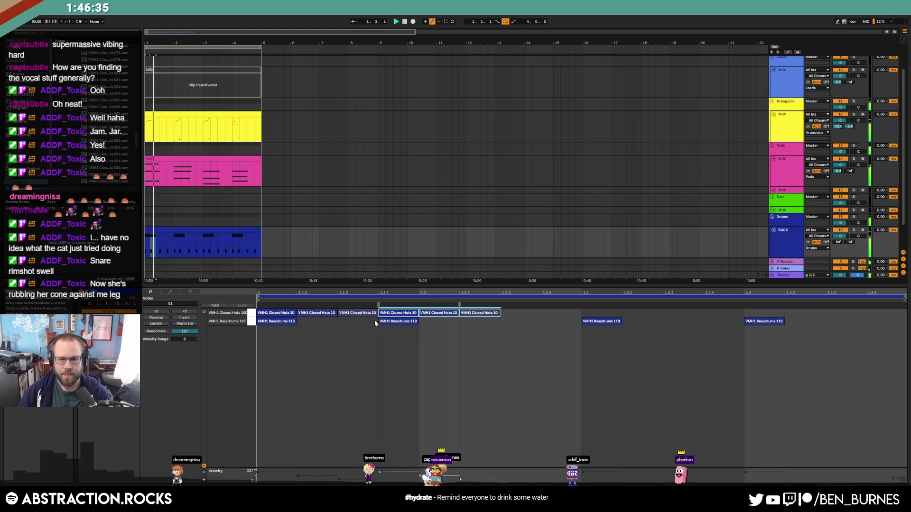
# Extend the closed hats to eight consecutive sixteenths, duplicate them to fill the rest of the bar, and play the loop
pyautogui.doubleClick(521, 313)
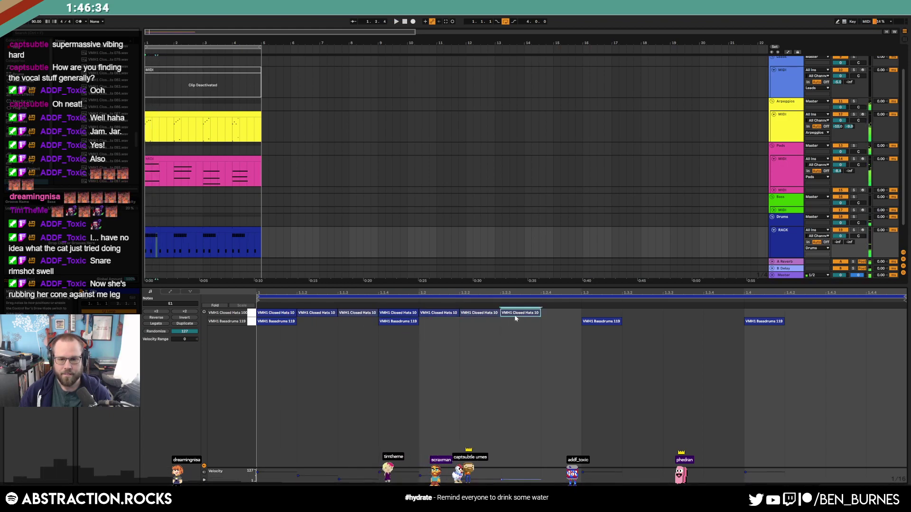
pyautogui.doubleClick(550, 313)
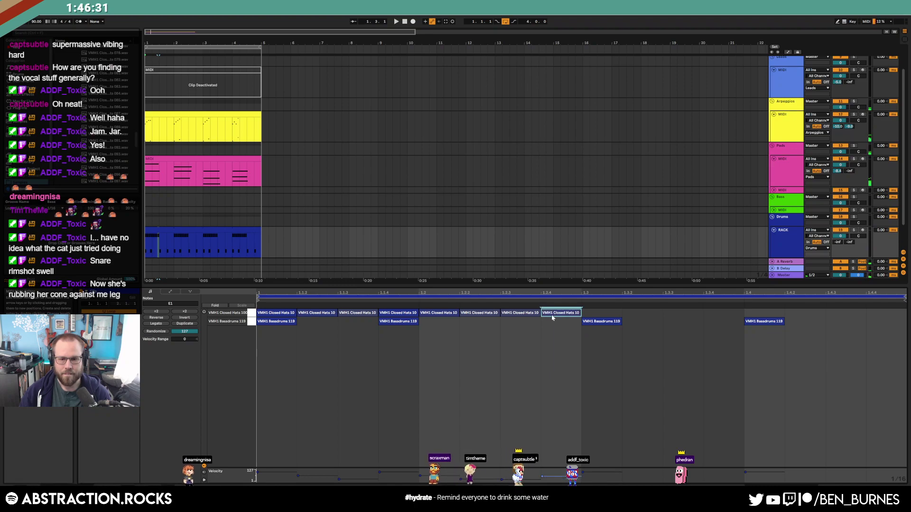
pyautogui.moveTo(584, 316); pyautogui.dragTo(272, 307)
pyautogui.hotkey('ctrl', 'd')
pyautogui.hotkey('shift', 'Tab')
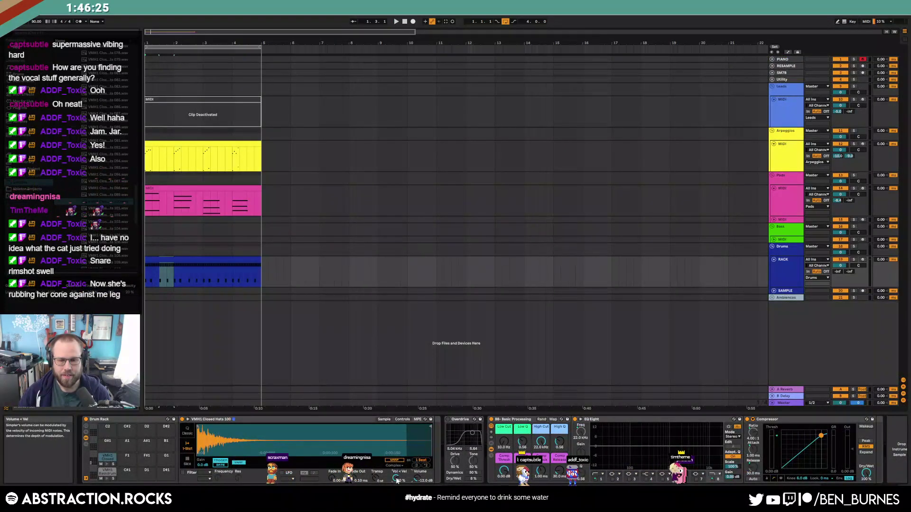
pyautogui.press('space')
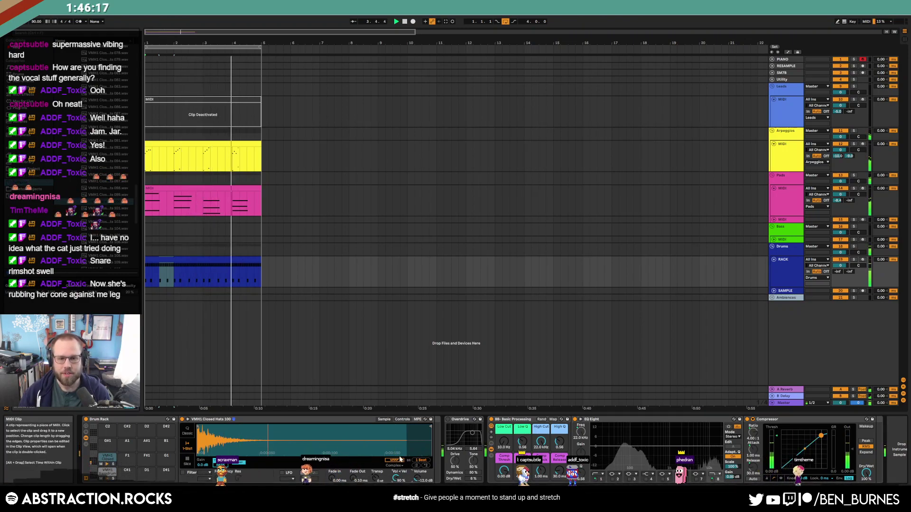
# Select every closed hat in the RACK clip and lower their velocity while the loop plays
pyautogui.doubleClick(246, 257)
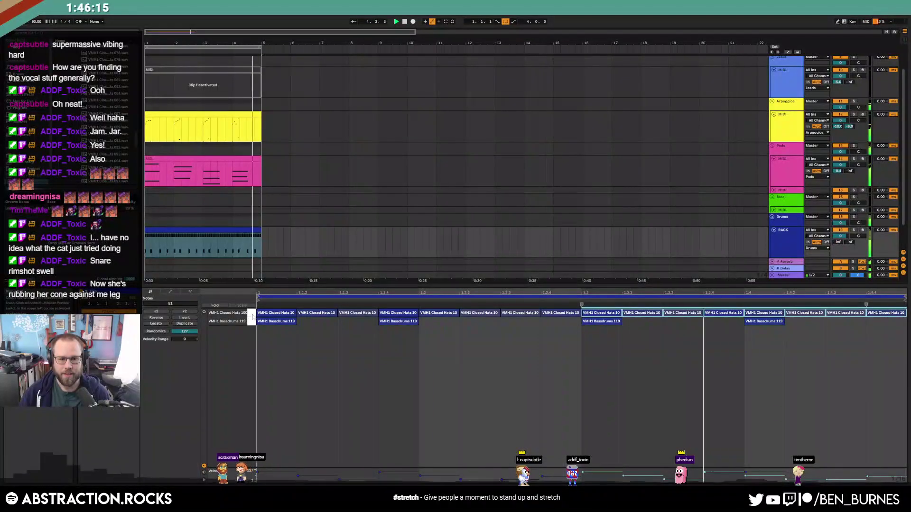
pyautogui.click(252, 314)
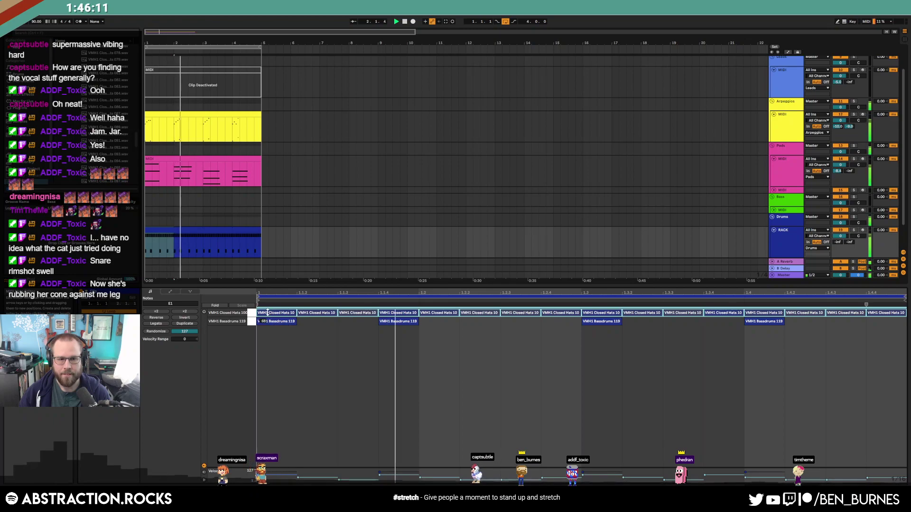
pyautogui.hotkey('shift', 'Tab')
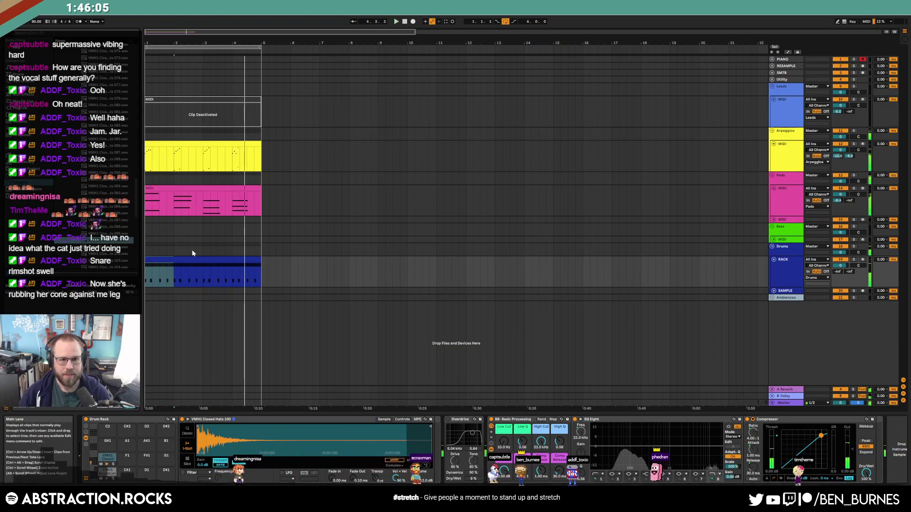
pyautogui.press('space')
# Combine two bars of the drum pattern into one RACK clip and add an extra kick two sixteenths after the second bar's last kick
pyautogui.click(202, 273)
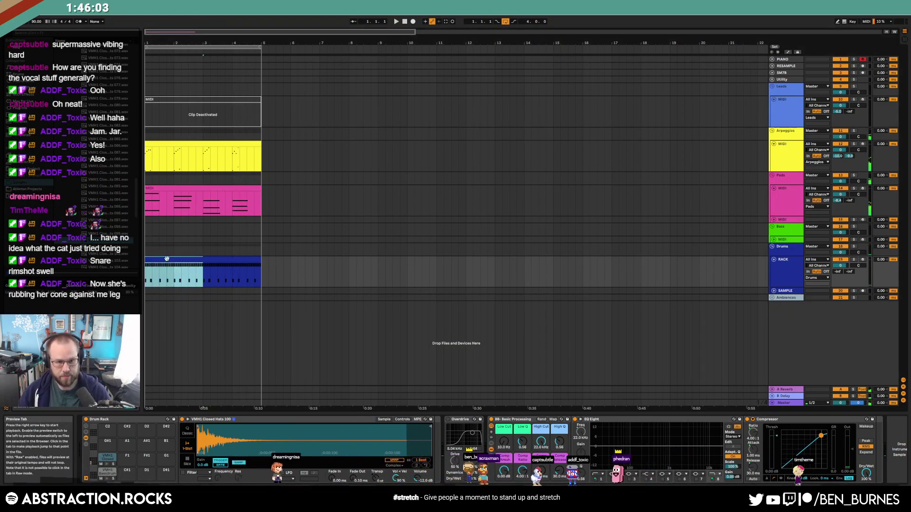
pyautogui.doubleClick(164, 260)
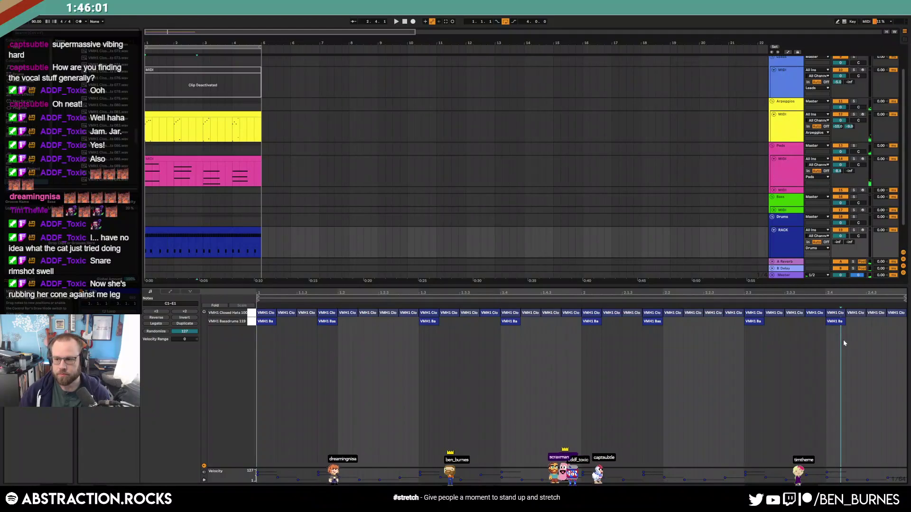
pyautogui.click(841, 322)
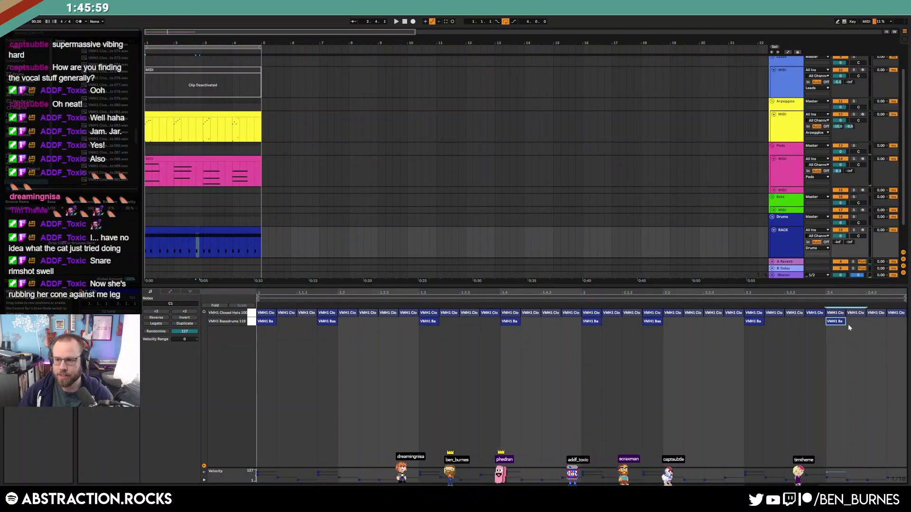
pyautogui.hotkey('shift', 'Tab')
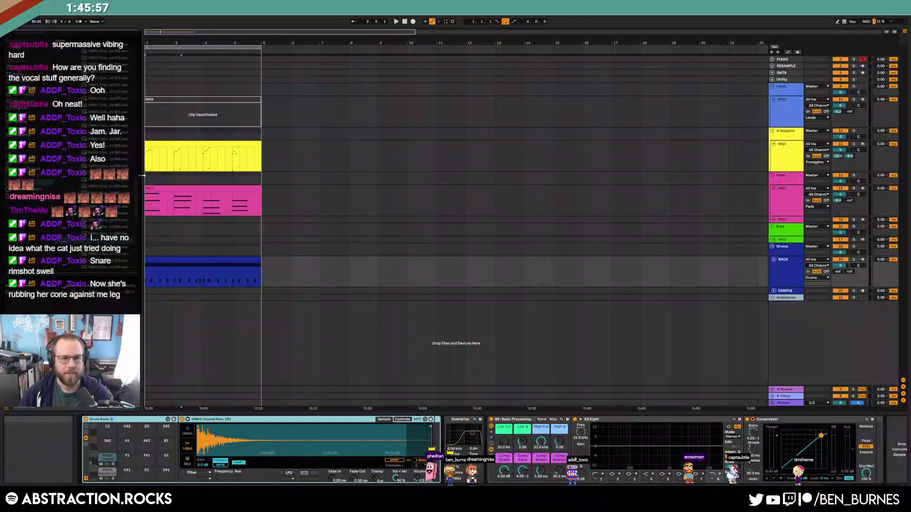
# Search the sample library for "rimshot" and open the VEH1 House Rimshots samples
pyautogui.click(72, 33)
pyautogui.write('rimshot')
pyautogui.click(65, 89)
pyautogui.click(71, 95)
pyautogui.click(74, 101)
pyautogui.click(83, 114)
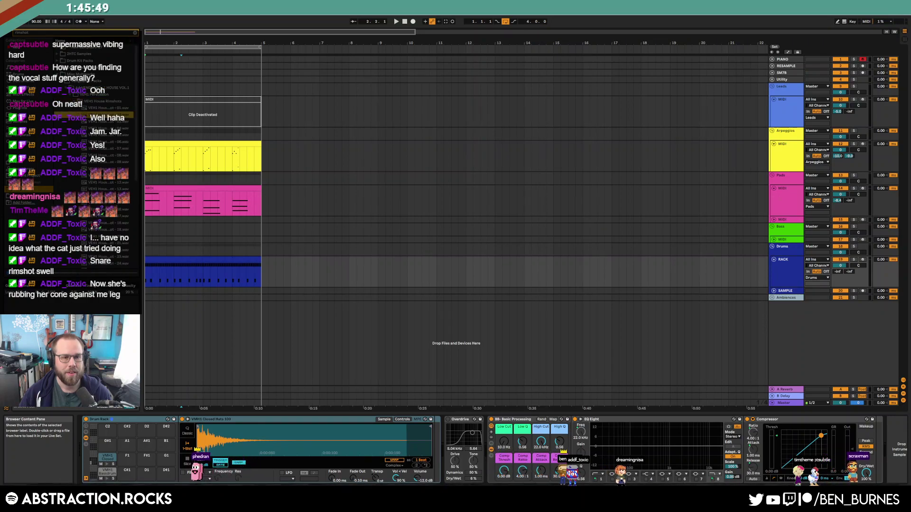
# Audition the house rimshots and load VEH1 House Rimshot - 08 onto the Drum Rack's D1 pad
pyautogui.press('Down')
pyautogui.press('Down')
pyautogui.press('Down')
pyautogui.press('Down')
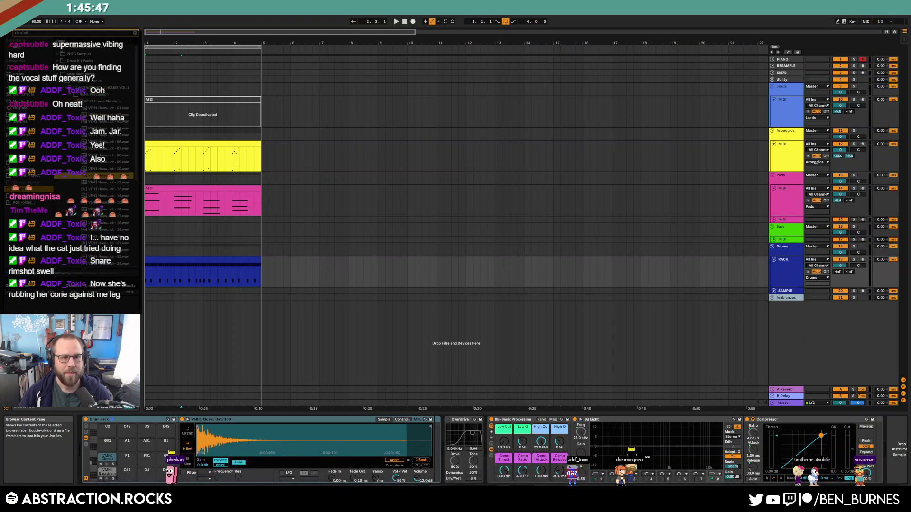
pyautogui.click(98, 156)
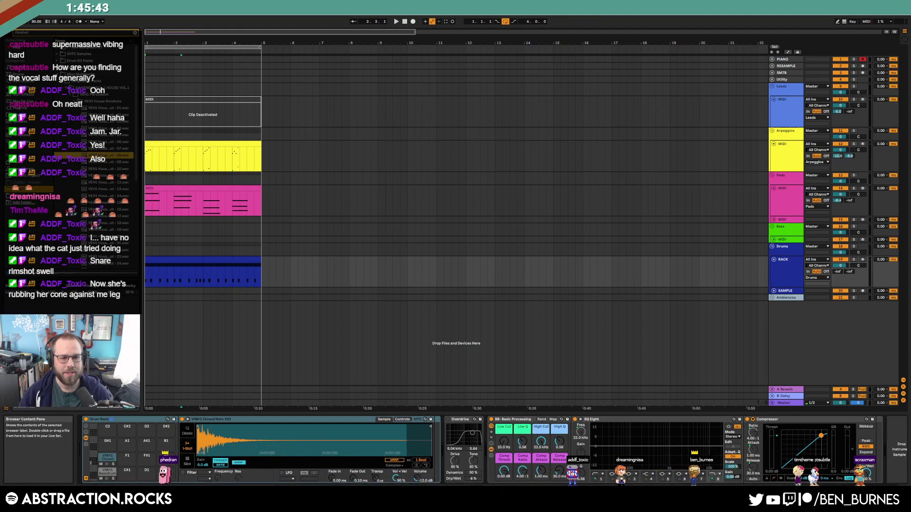
# Add rimshots on beats 2 and 4 of the first bar of the RACK clip and duplicate them into the second bar
pyautogui.doubleClick(204, 261)
pyautogui.doubleClick(348, 324)
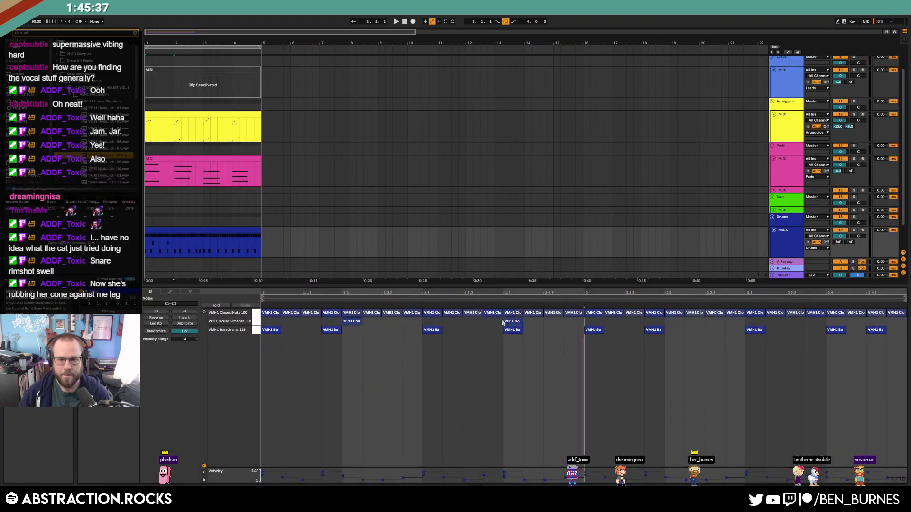
pyautogui.moveTo(525, 323); pyautogui.dragTo(273, 326)
pyautogui.hotkey('ctrl', 'd')
# Shift the beat 4 rimshot one sixteenth later in both bars while playing the loop
pyautogui.click(854, 329)
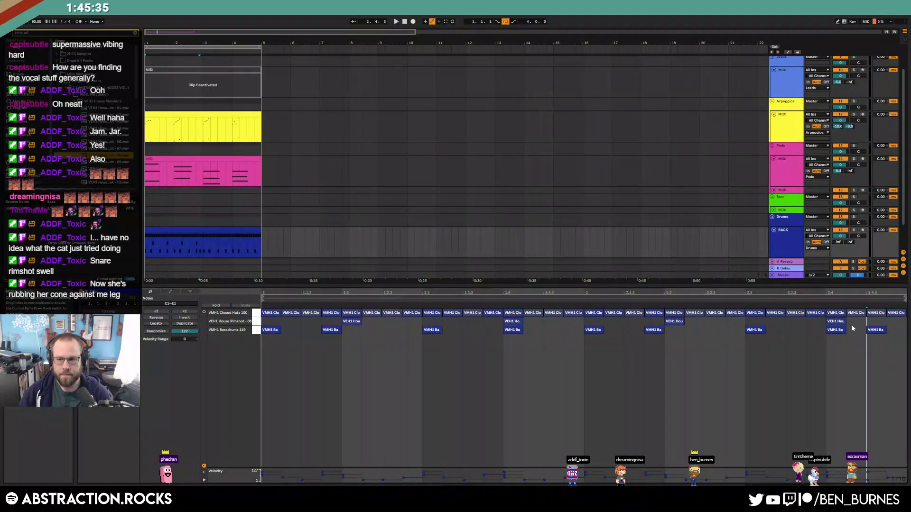
pyautogui.press('space')
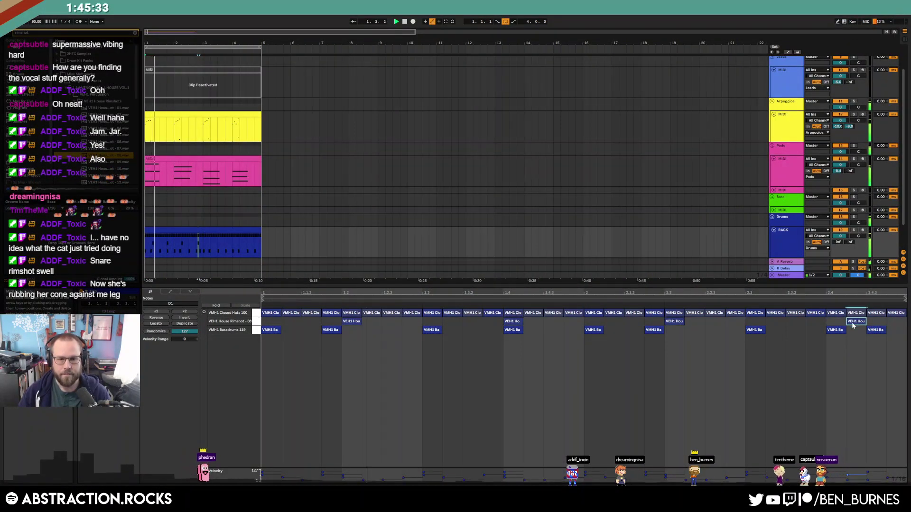
pyautogui.click(535, 332)
pyautogui.moveTo(512, 324); pyautogui.dragTo(533, 324)
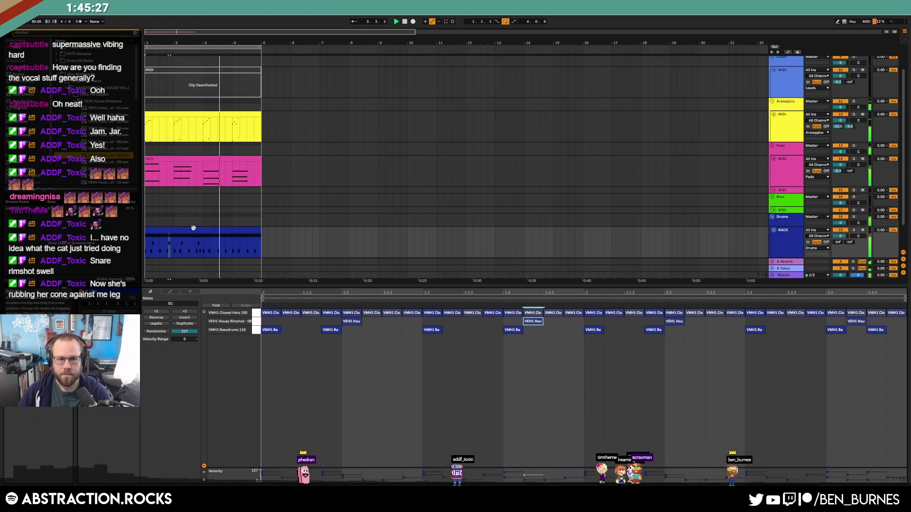
# Repeat the two-bar drum pattern over bars 3 and 4 and consolidate it into one four-bar RACK clip
pyautogui.moveTo(196, 232); pyautogui.dragTo(145, 245)
pyautogui.click(116, 311)
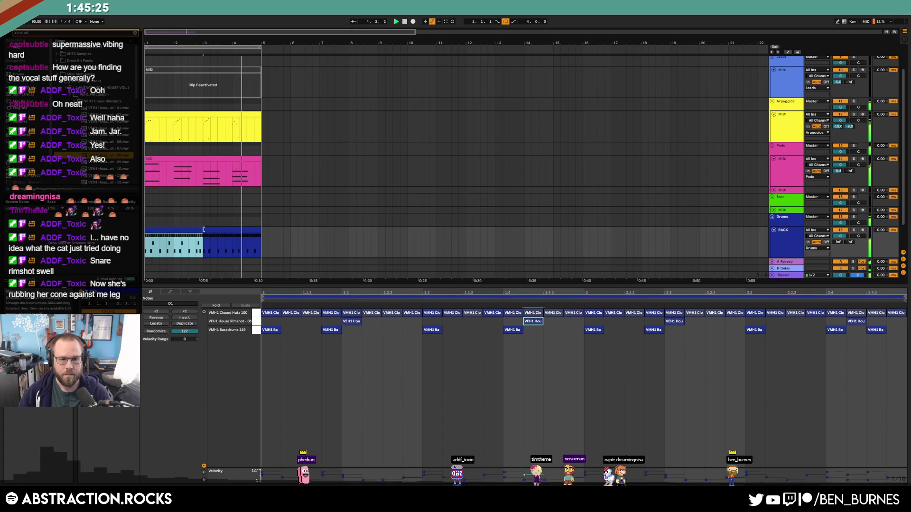
pyautogui.click(257, 230)
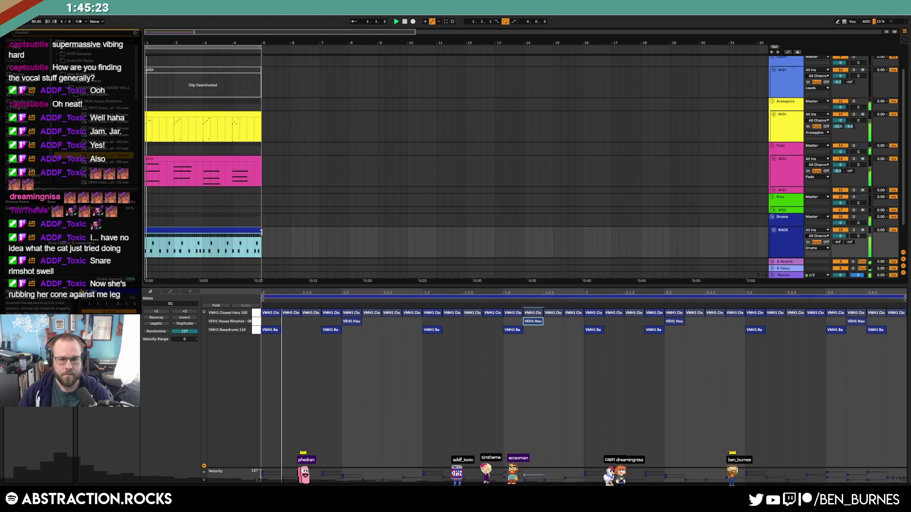
pyautogui.hotkey('ctrl', 'j')
# Copy the fourth bar's last rimshot to the final sixteenth of the RACK clip
pyautogui.click(655, 379)
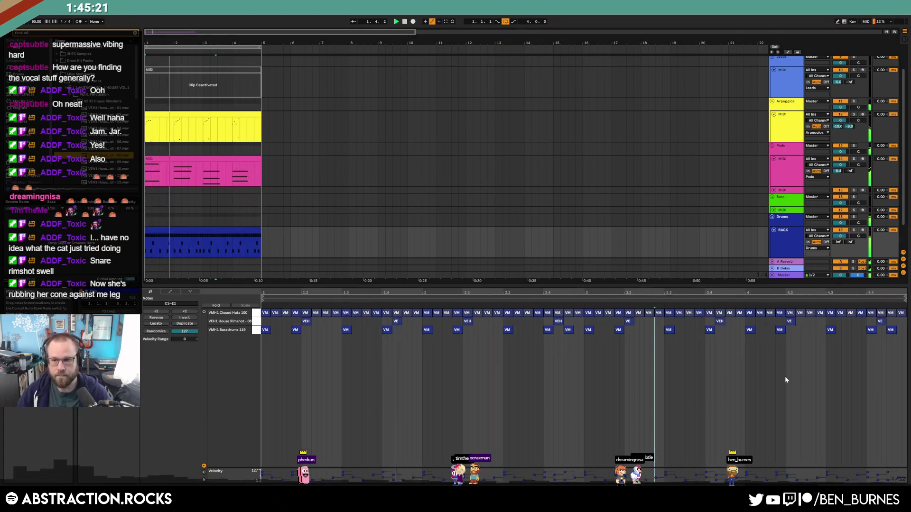
pyautogui.moveTo(886, 294); pyautogui.dragTo(861, 356)
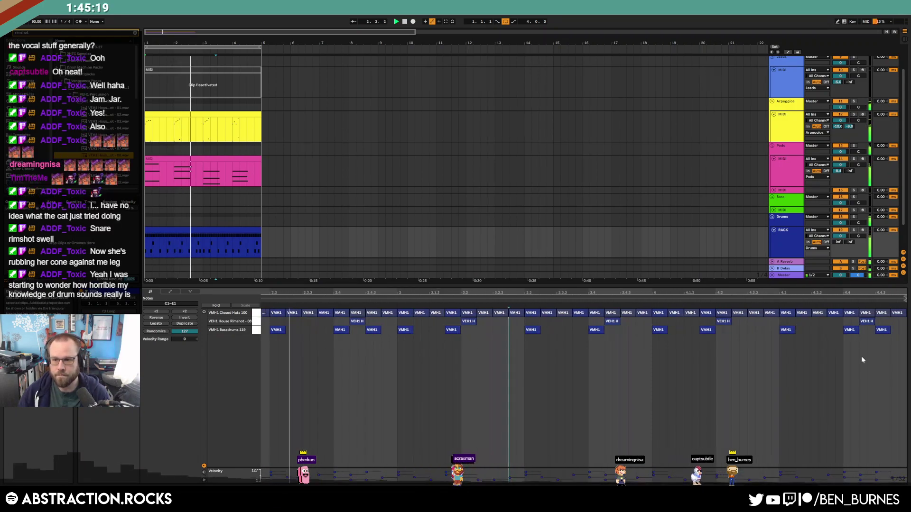
pyautogui.moveTo(868, 325); pyautogui.dragTo(899, 325)
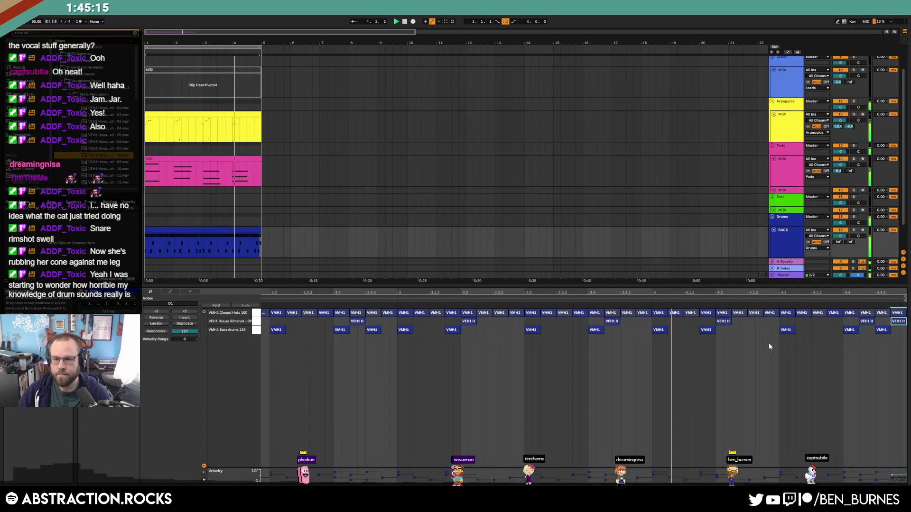
# Add two thirty-second-note rimshots on the sixteenth just before beat 3 of bar 4
pyautogui.doubleClick(774, 321)
pyautogui.moveTo(775, 322); pyautogui.dragTo(774, 323)
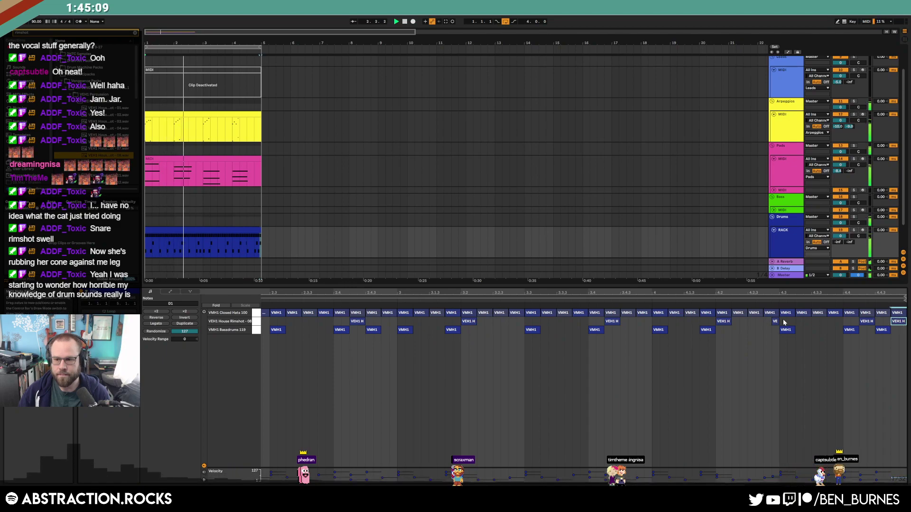
pyautogui.moveTo(771, 321); pyautogui.dragTo(767, 324)
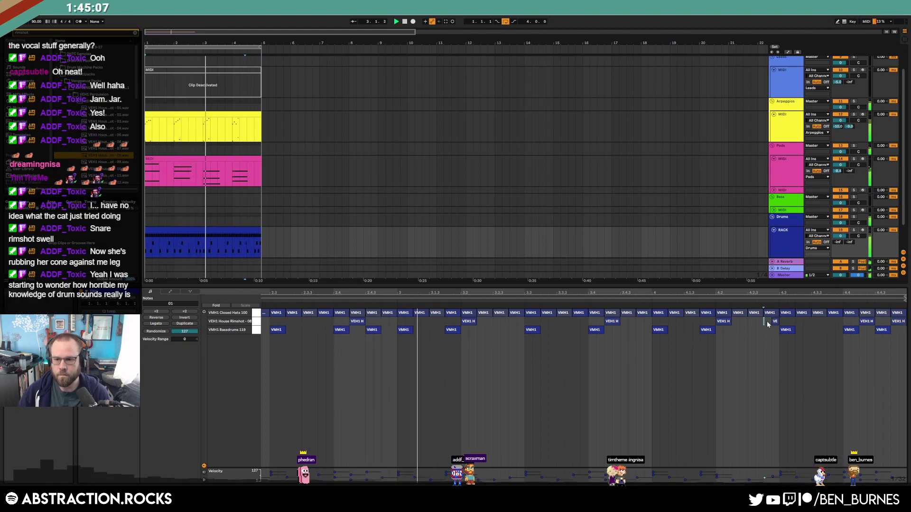
pyautogui.click(766, 322)
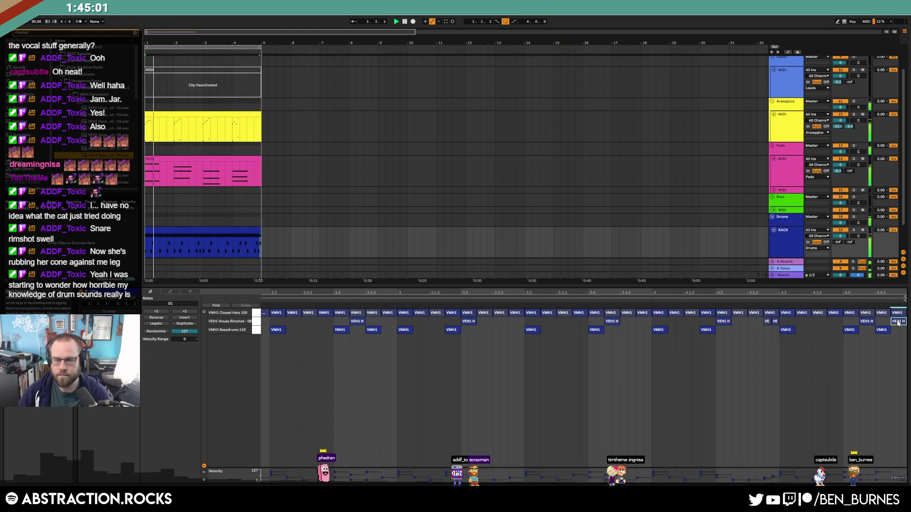
# Increase the velocity modulation of the rimshot sampler's volume
pyautogui.hotkey('shift', 'Tab')
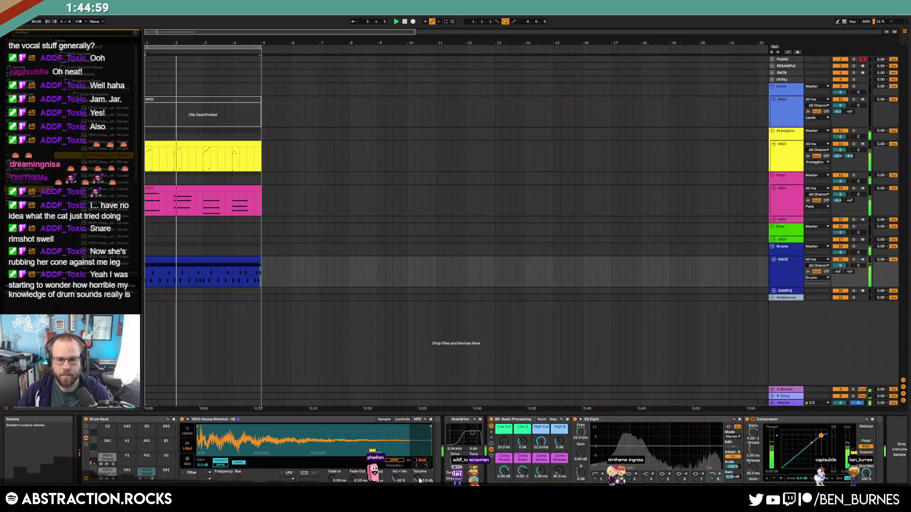
pyautogui.moveTo(395, 479); pyautogui.dragTo(396, 459)
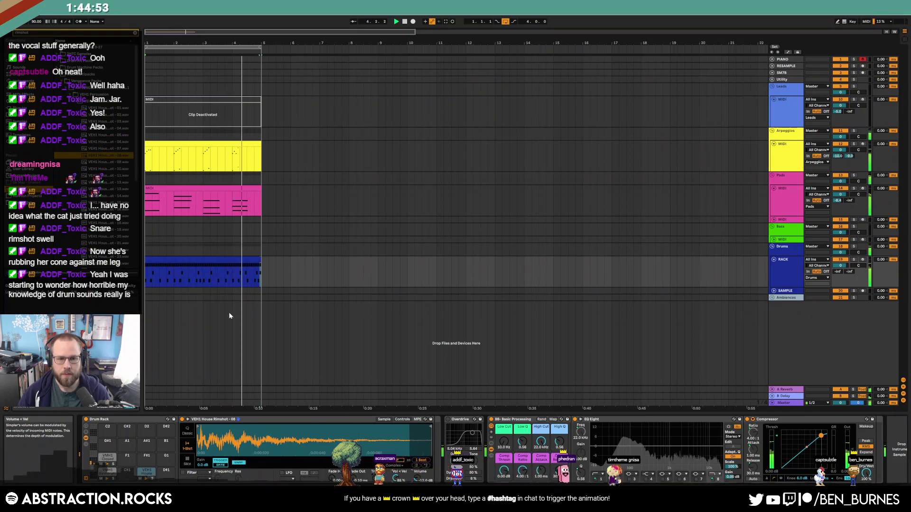
# Rework the end of bar 4, placing the last rimshot on the final thirty-second and trying extra kick and rimshot hits before it
pyautogui.hotkey('shift', 'Tab')
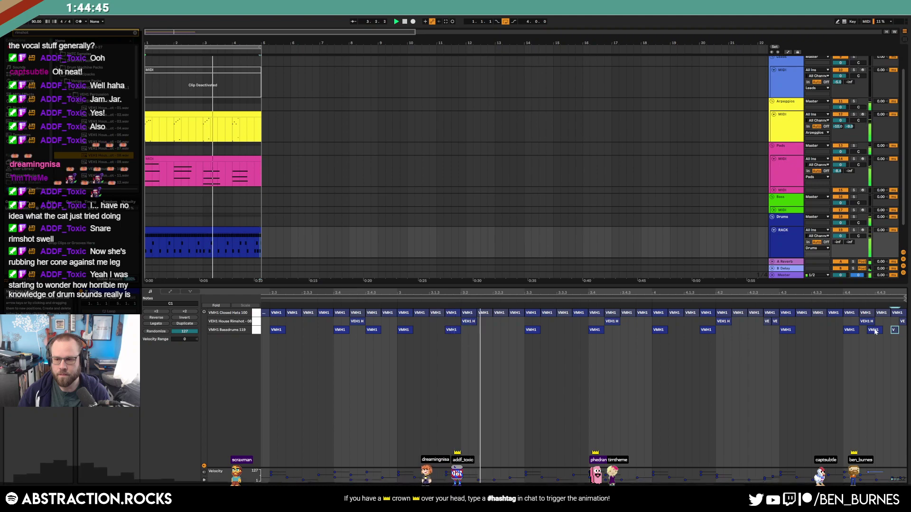
pyautogui.doubleClick(879, 322)
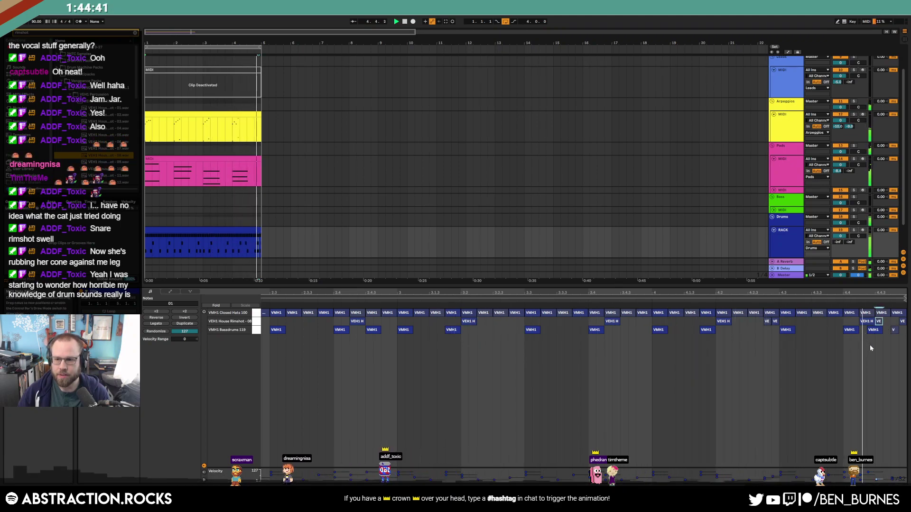
pyautogui.moveTo(876, 332); pyautogui.dragTo(881, 332)
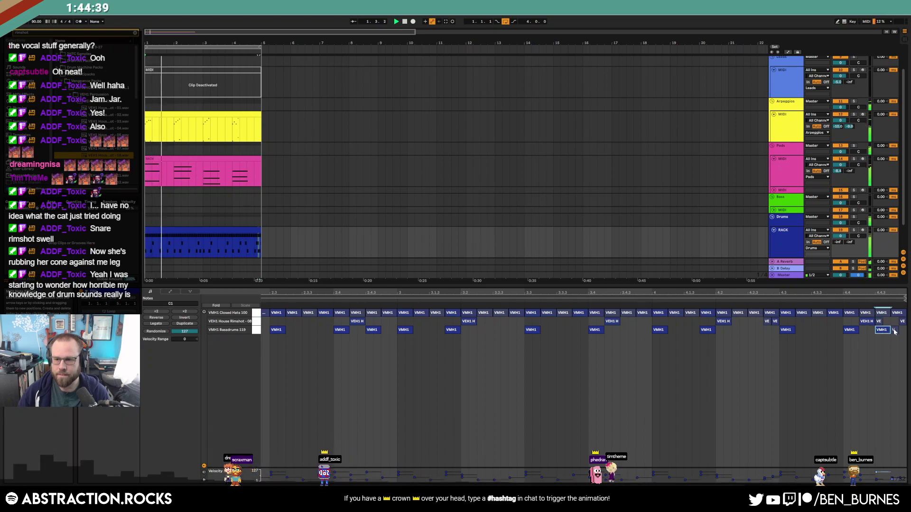
pyautogui.moveTo(879, 324)
pyautogui.mouseDown()
pyautogui.moveTo(870, 327)
pyautogui.moveTo(887, 324)
pyautogui.mouseUp()
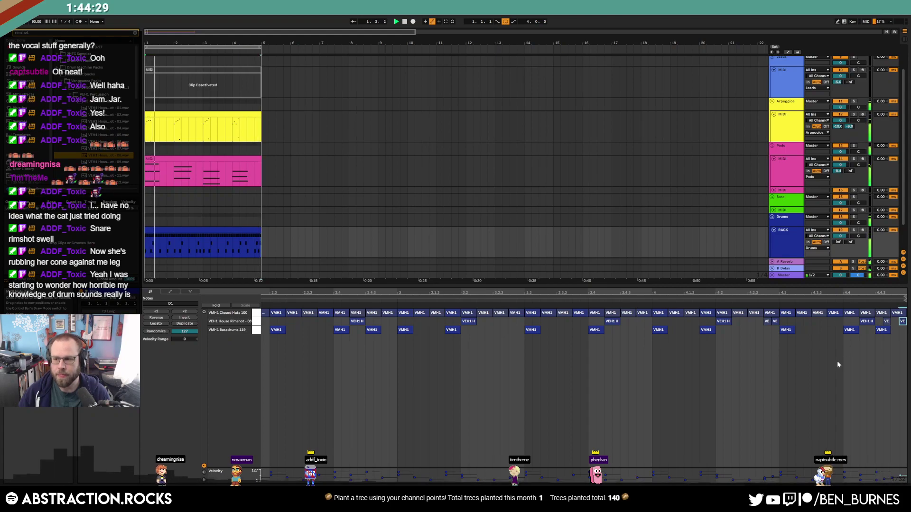
# Delete the deactivated lead clip, arm the lead MIDI track for recording and stop playback
pyautogui.hotkey('shift', 'Tab')
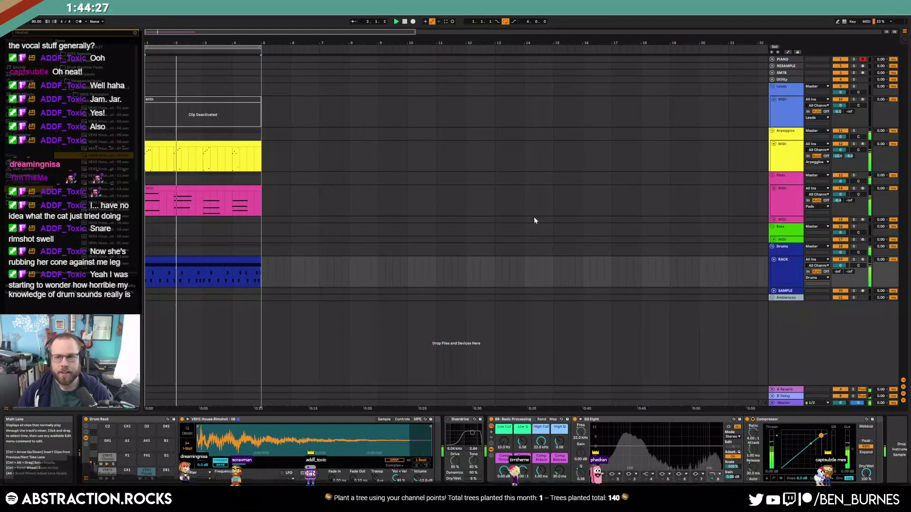
pyautogui.click(228, 104)
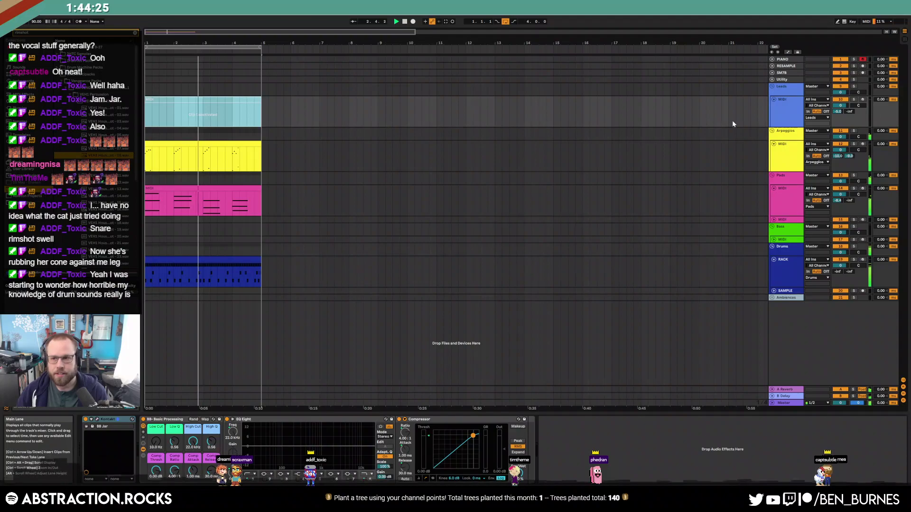
pyautogui.click(785, 107)
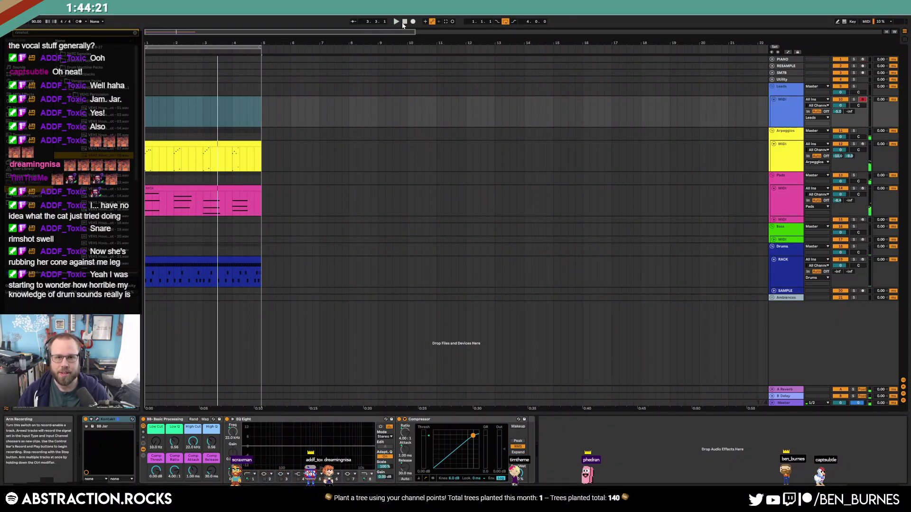
# Stop playback and create an empty one-bar MIDI clip in bar 1 of the Leads MIDI track
pyautogui.click(403, 22)
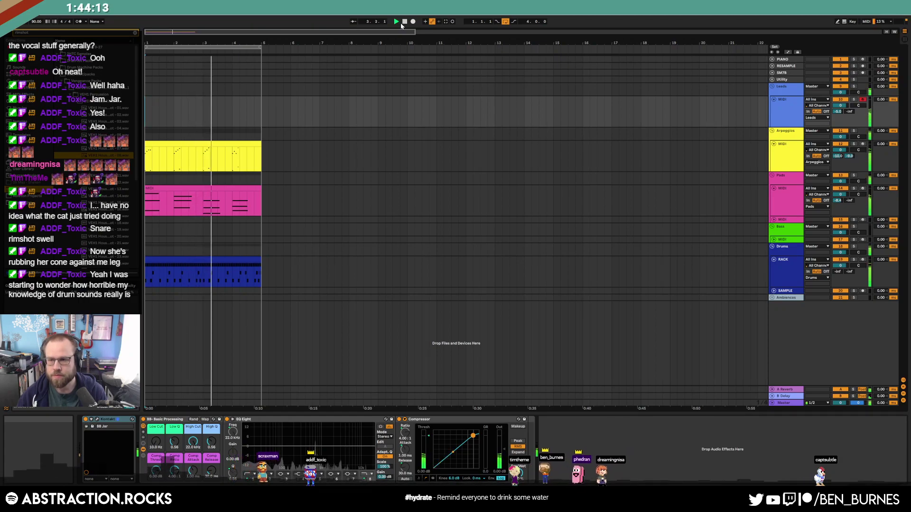
pyautogui.click(402, 23)
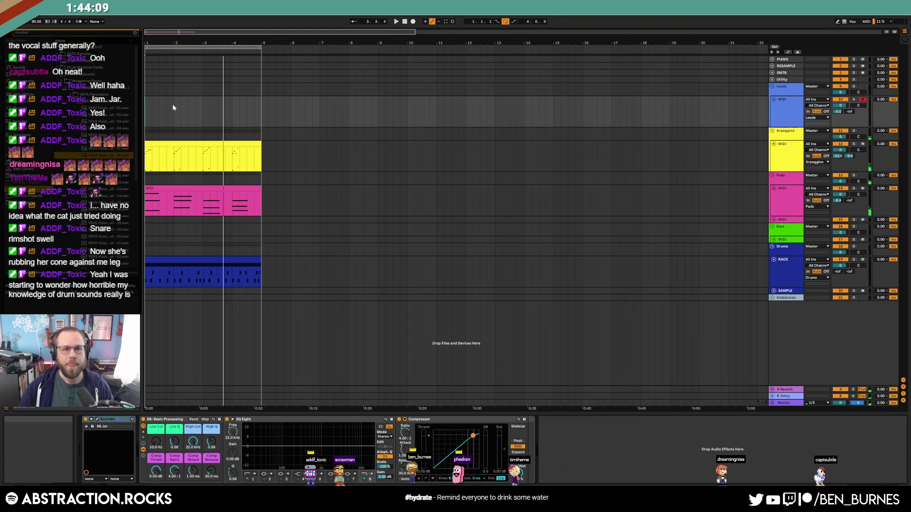
pyautogui.moveTo(148, 102); pyautogui.dragTo(172, 108)
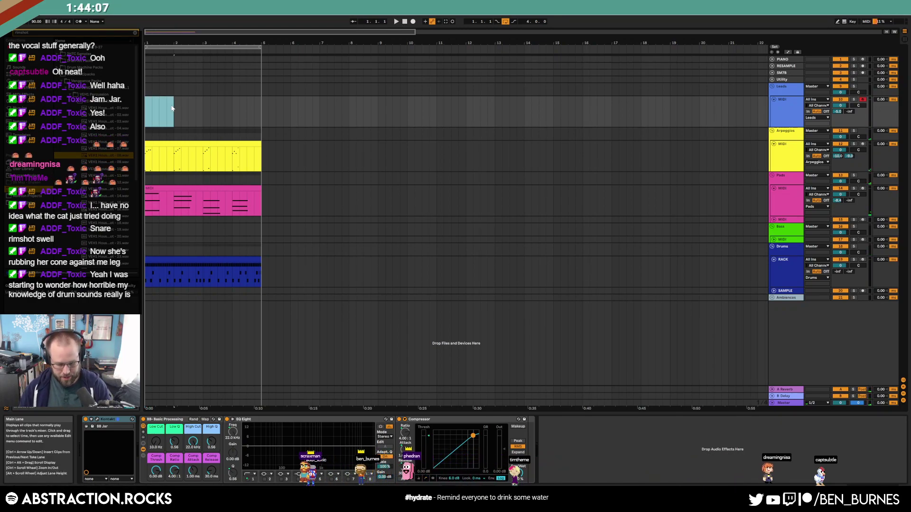
pyautogui.hotkey('ctrl', 'shift', 'm')
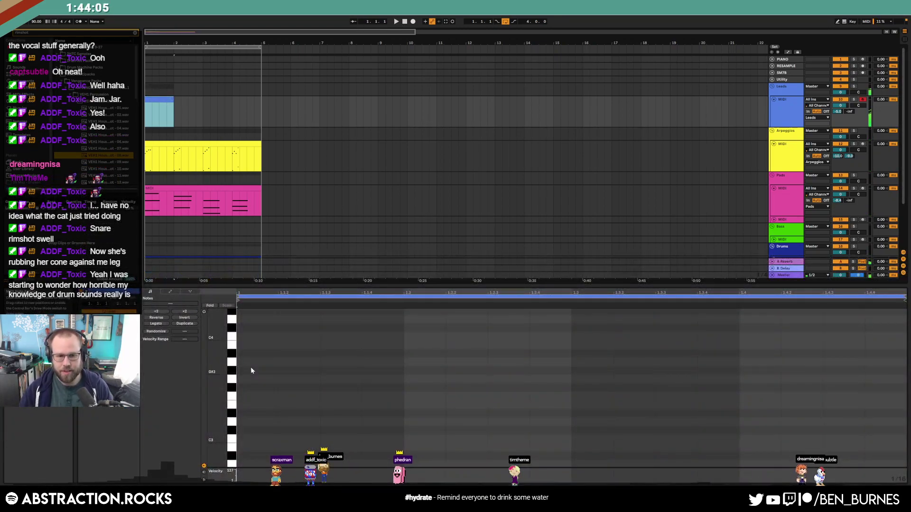
# Add a short F5 note at the start of the new lead clip and play it back
pyautogui.moveTo(217, 372); pyautogui.dragTo(214, 447)
pyautogui.moveTo(217, 316); pyautogui.dragTo(219, 337)
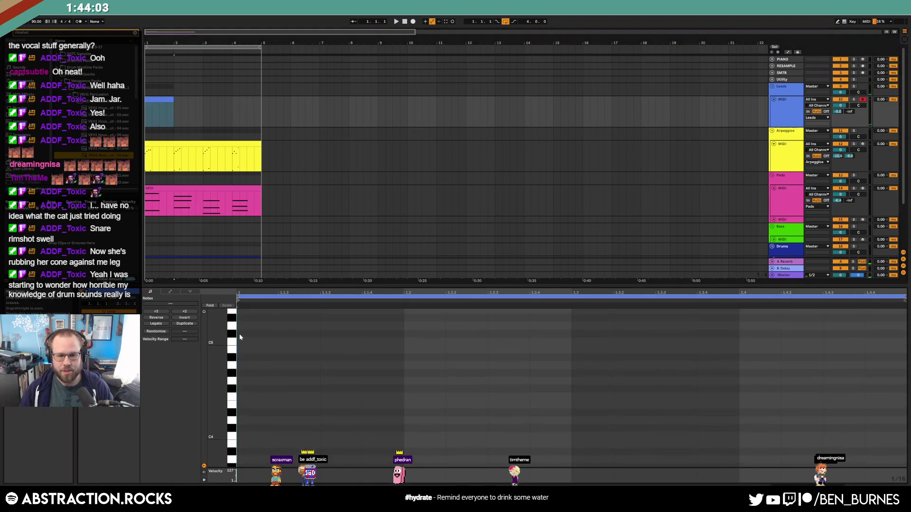
pyautogui.doubleClick(251, 343)
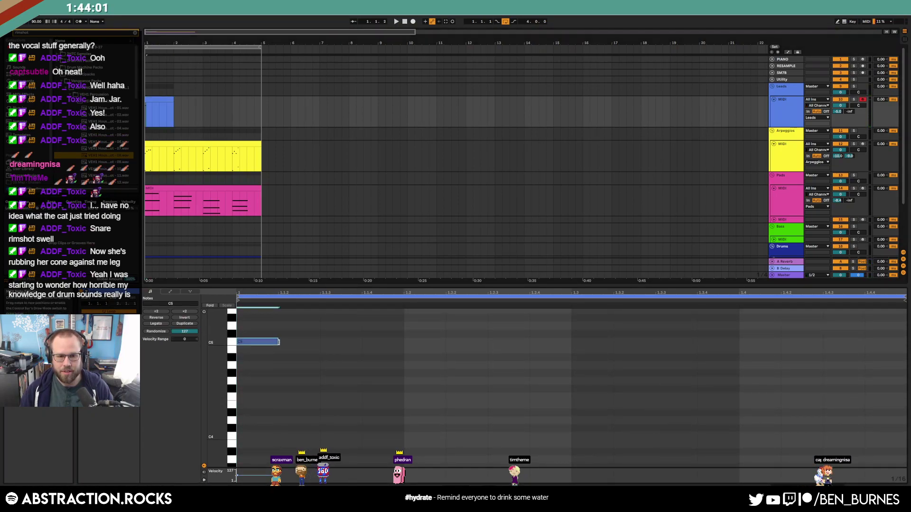
pyautogui.press('Up')
pyautogui.press('Up')
pyautogui.press('Up')
pyautogui.press('Up')
pyautogui.press('Up')
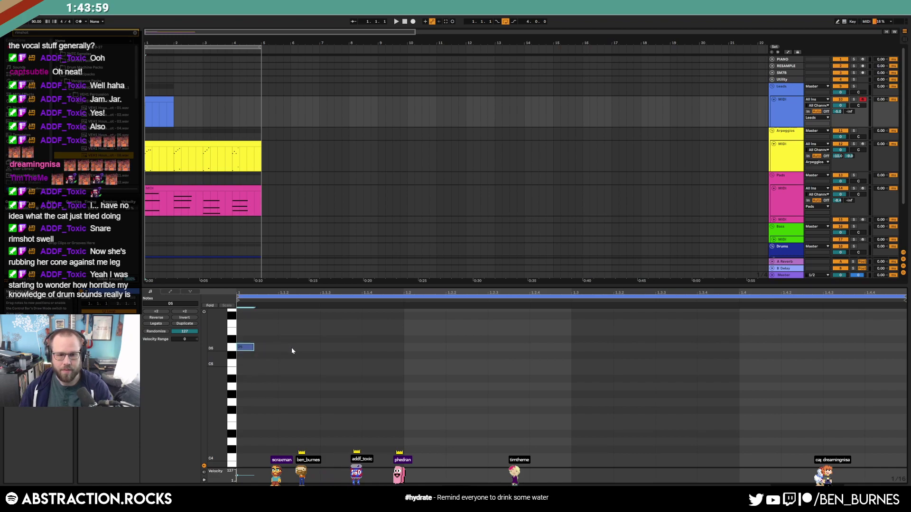
pyautogui.press('space')
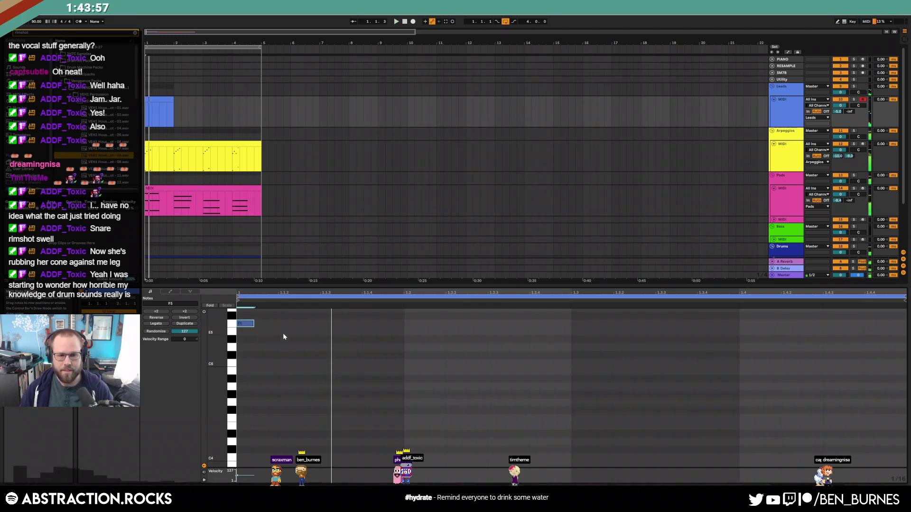
# Add short F4 notes to the lead clip at 1.1.2, 1.1.4, 1.2, 1.2.2 and 1.2.4
pyautogui.doubleClick(287, 418)
pyautogui.moveTo(319, 418); pyautogui.dragTo(302, 418)
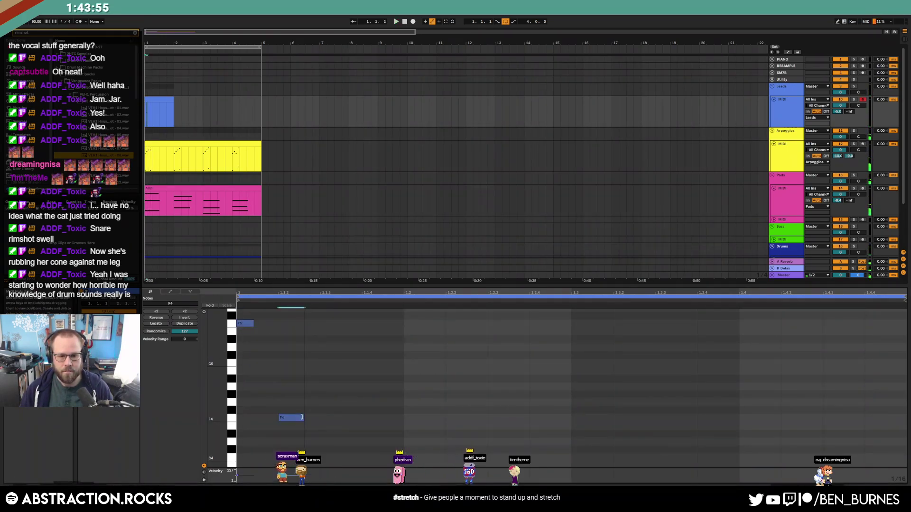
pyautogui.press('space')
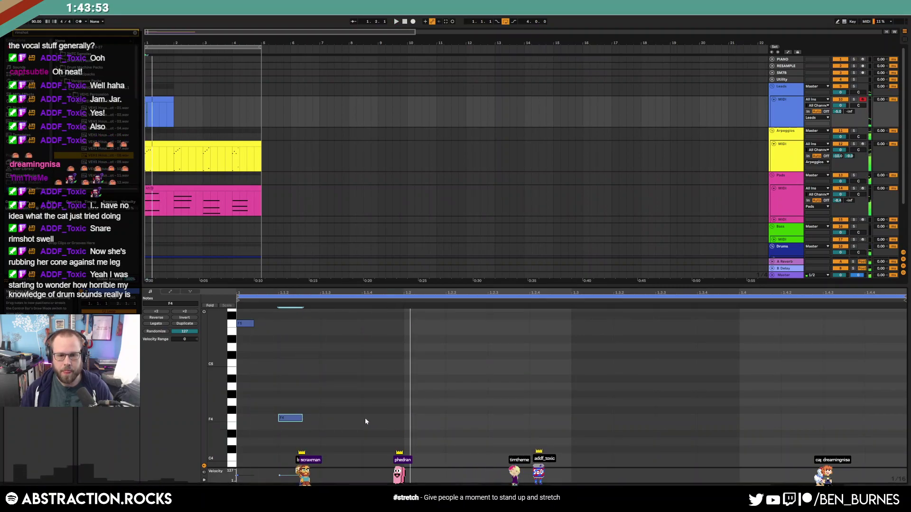
pyautogui.doubleClick(365, 417)
pyautogui.moveTo(403, 418); pyautogui.dragTo(383, 417)
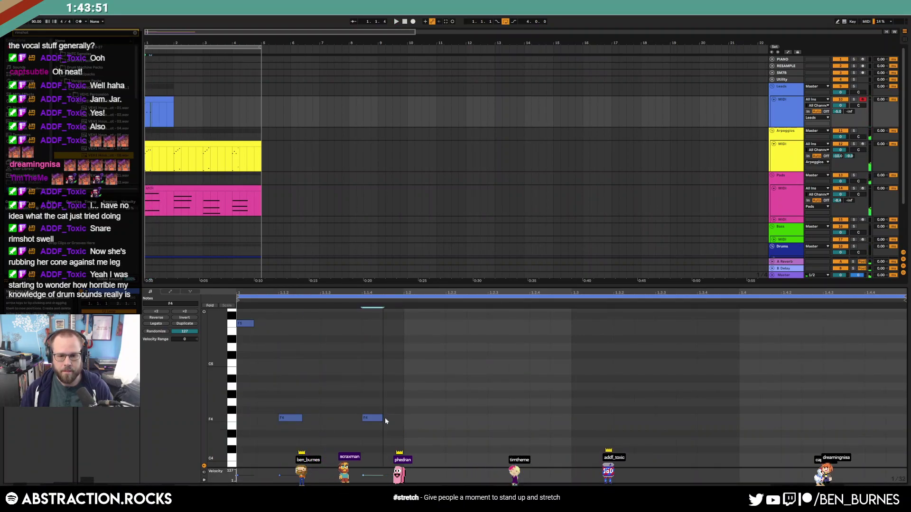
pyautogui.doubleClick(411, 418)
pyautogui.doubleClick(453, 419)
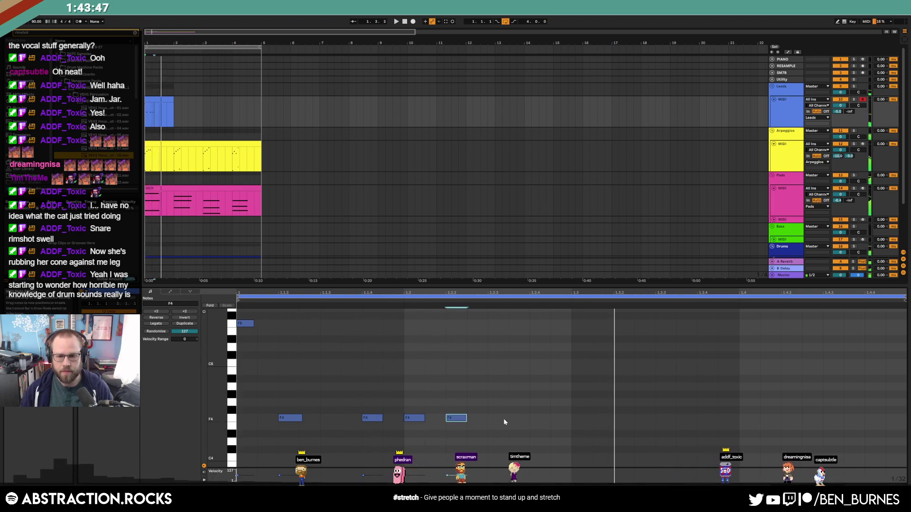
pyautogui.doubleClick(534, 417)
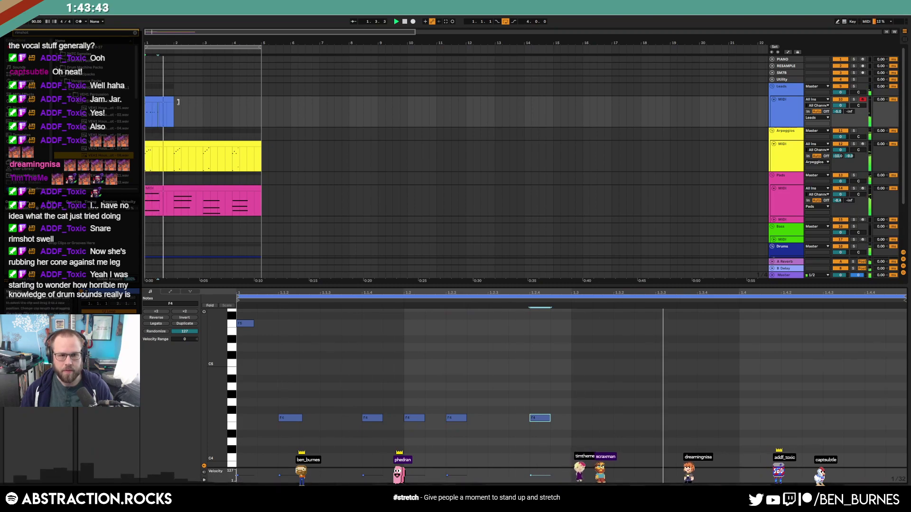
# Loop the lead clip out to four bars and consolidate it into a single clip
pyautogui.moveTo(174, 106); pyautogui.dragTo(261, 106)
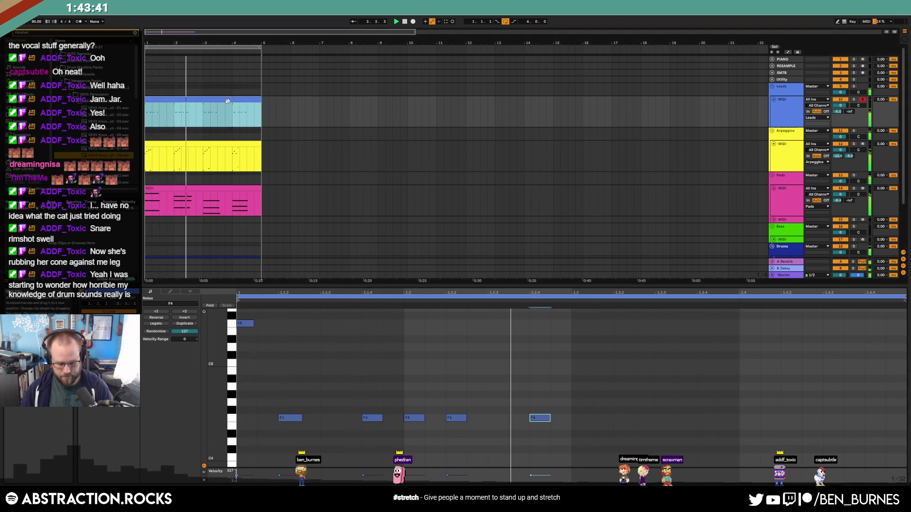
pyautogui.hotkey('ctrl', 'j')
pyautogui.click(461, 419)
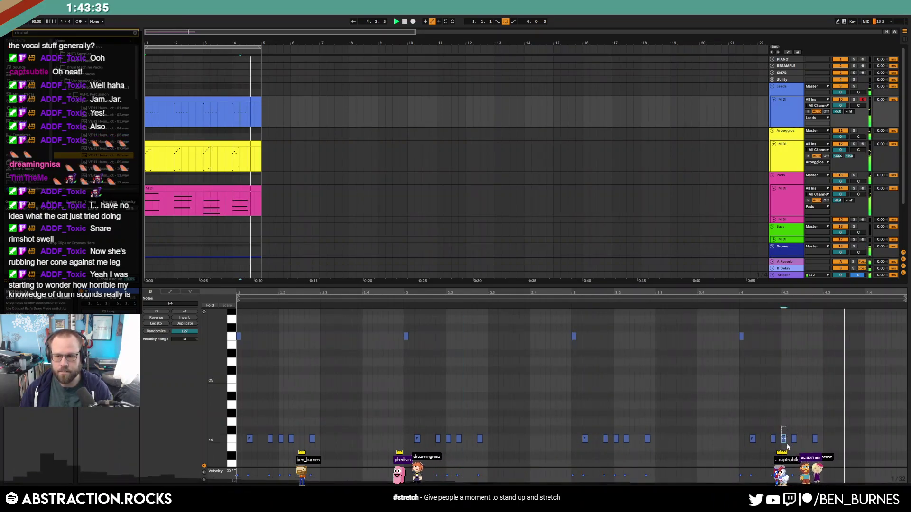
# On beat 2, raise bar 2's F4 note to G4, delete bar 3's F4 and raise bar 4's F4 to G#4
pyautogui.click(451, 440)
pyautogui.moveTo(450, 440); pyautogui.dragTo(451, 422)
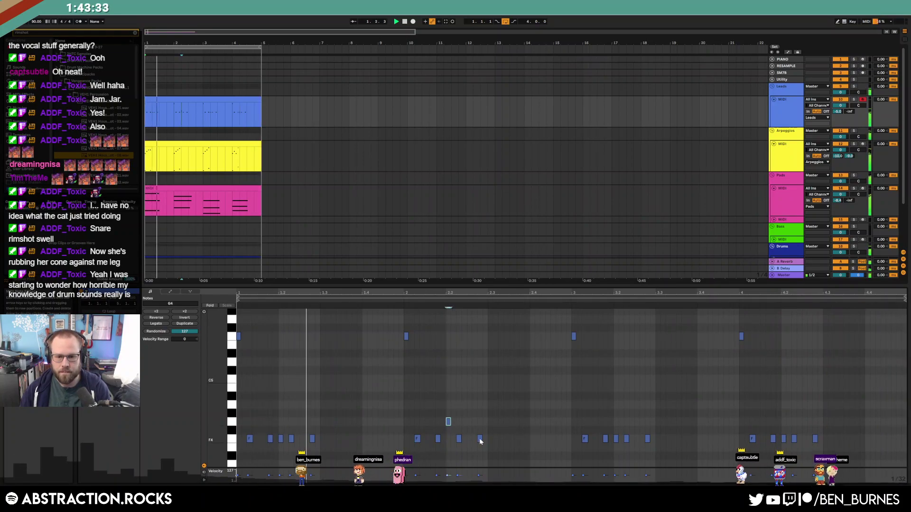
pyautogui.doubleClick(615, 438)
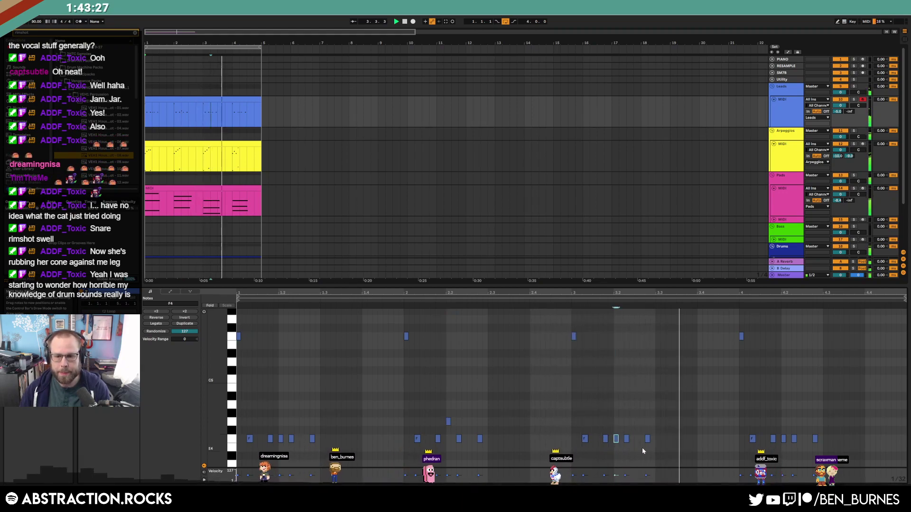
pyautogui.doubleClick(783, 429)
pyautogui.press('Up')
pyautogui.press('Up')
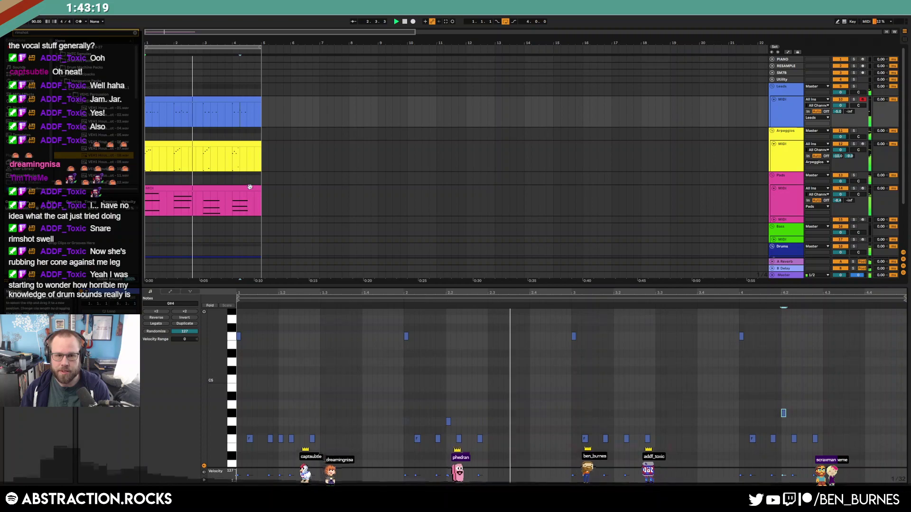
# Examine the pad chord clip against the lead clip's notes, stop playback and return to the lead track's devices
pyautogui.click(258, 200)
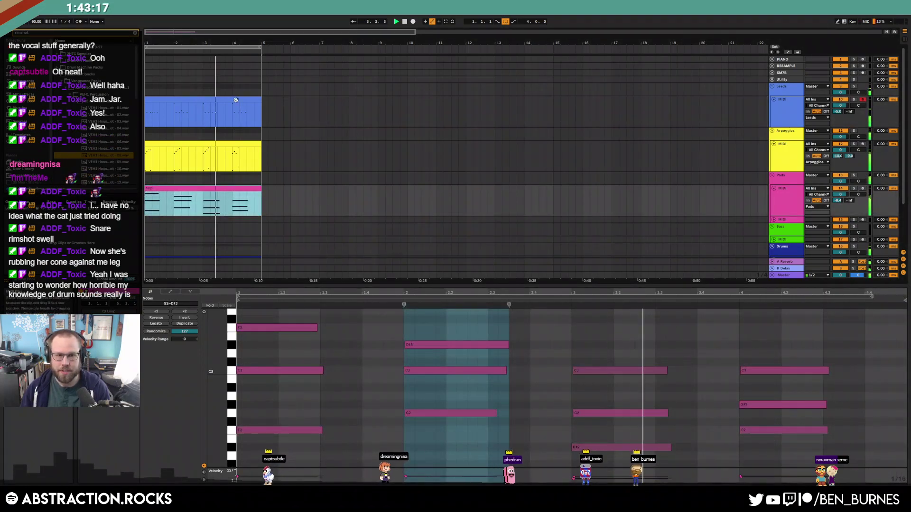
pyautogui.click(256, 112)
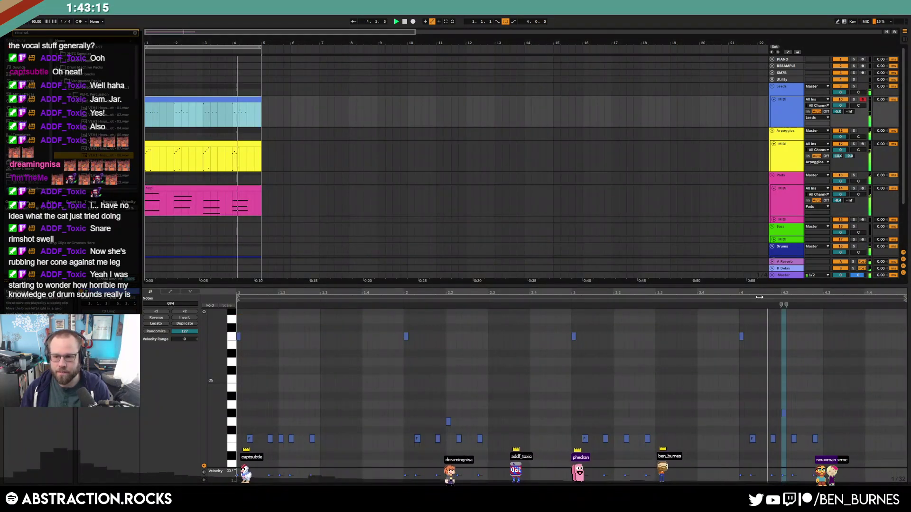
pyautogui.press('space')
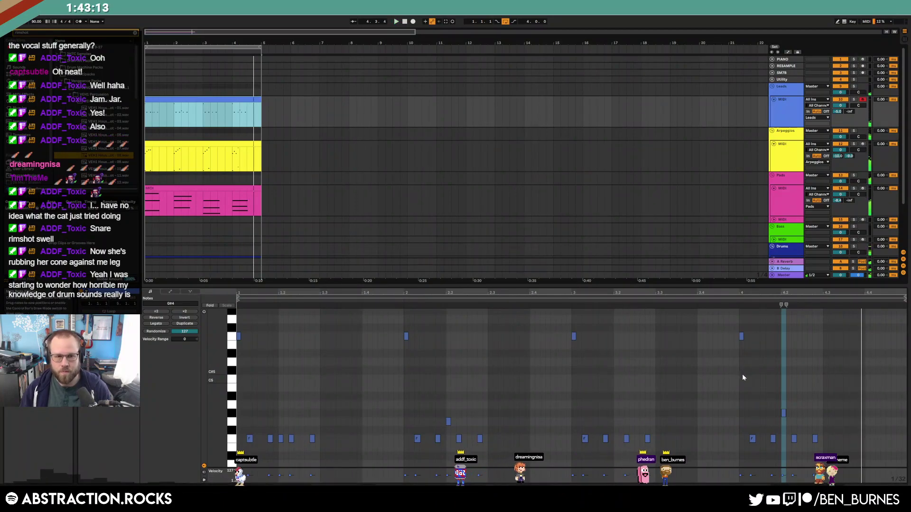
pyautogui.hotkey('shift', 'Tab')
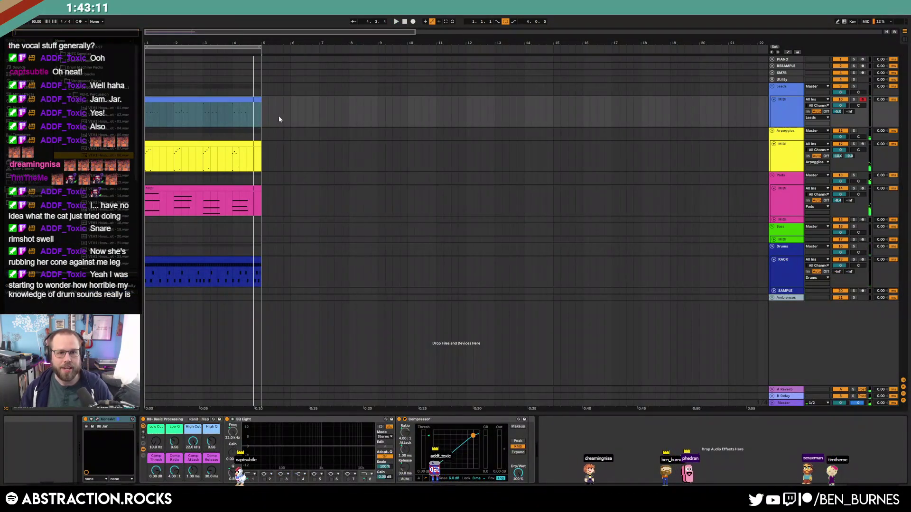
# Expand the bass MIDI track and raise an oscillator level in its Operator synth while the loop plays
pyautogui.moveTo(269, 116); pyautogui.dragTo(141, 280)
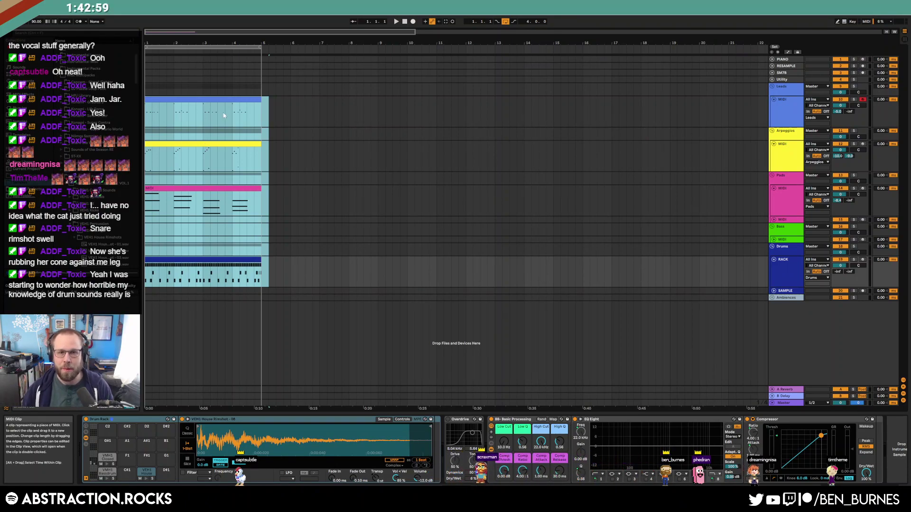
pyautogui.click(786, 240)
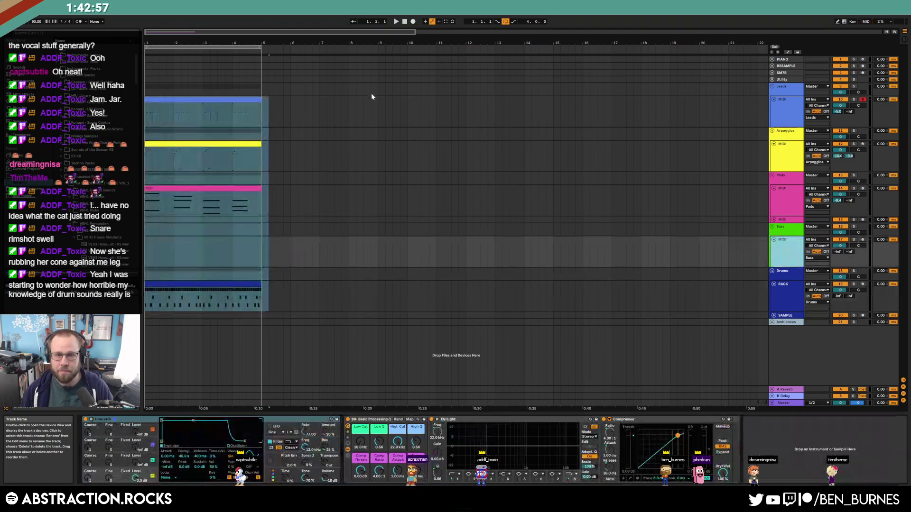
pyautogui.click(404, 23)
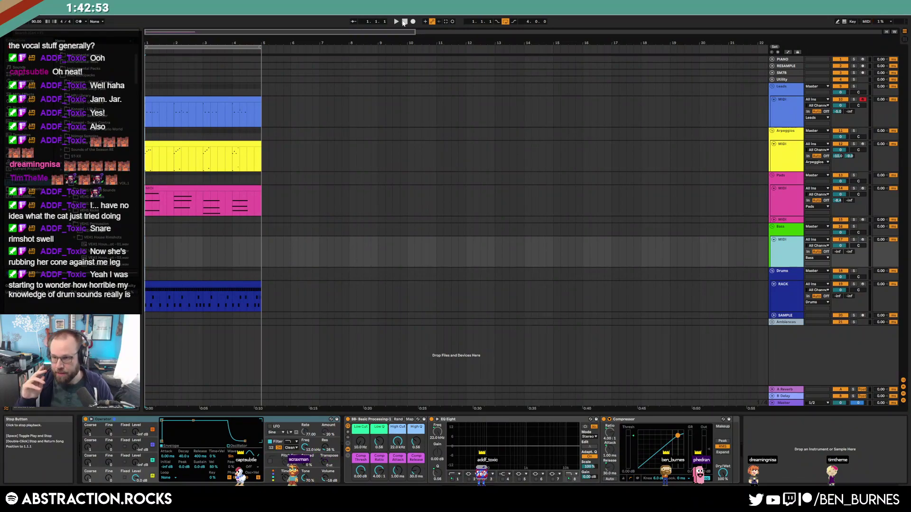
pyautogui.press('space')
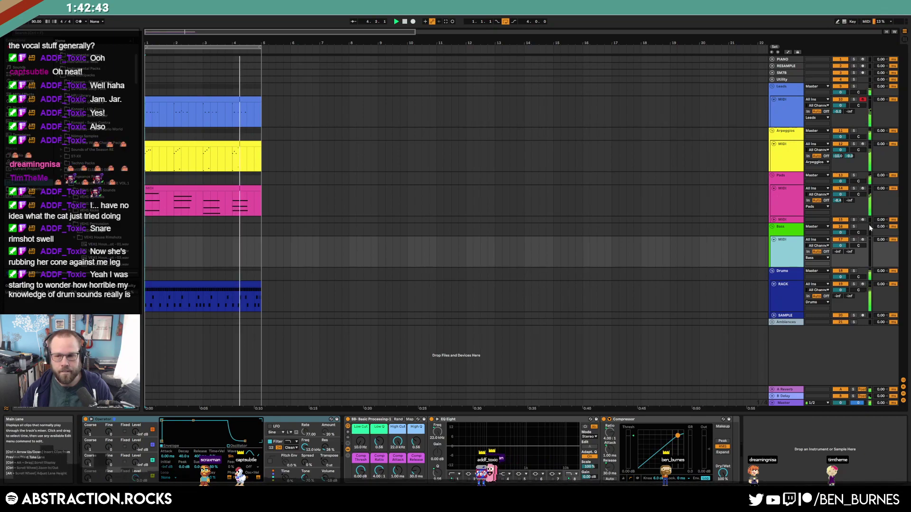
pyautogui.moveTo(134, 468); pyautogui.dragTo(134, 455)
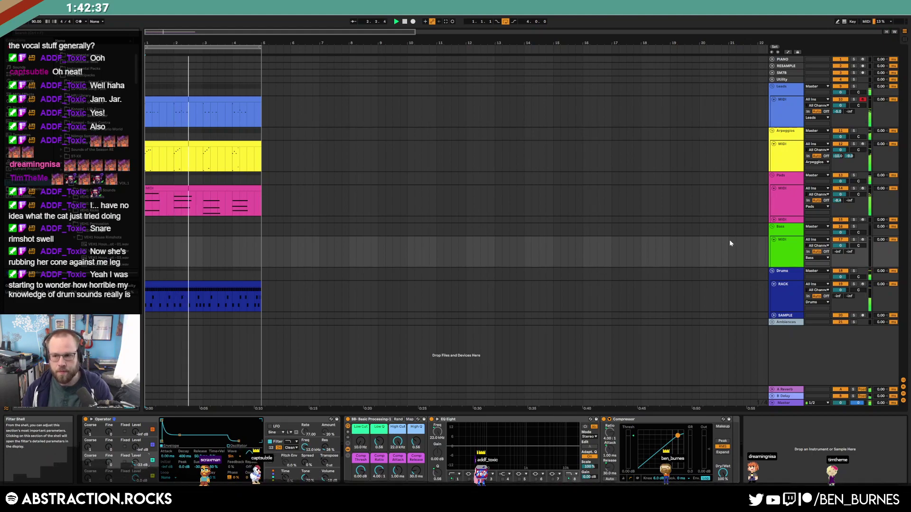
# Arm the bass MIDI track and record a bass line over the four-bar loop
pyautogui.click(863, 240)
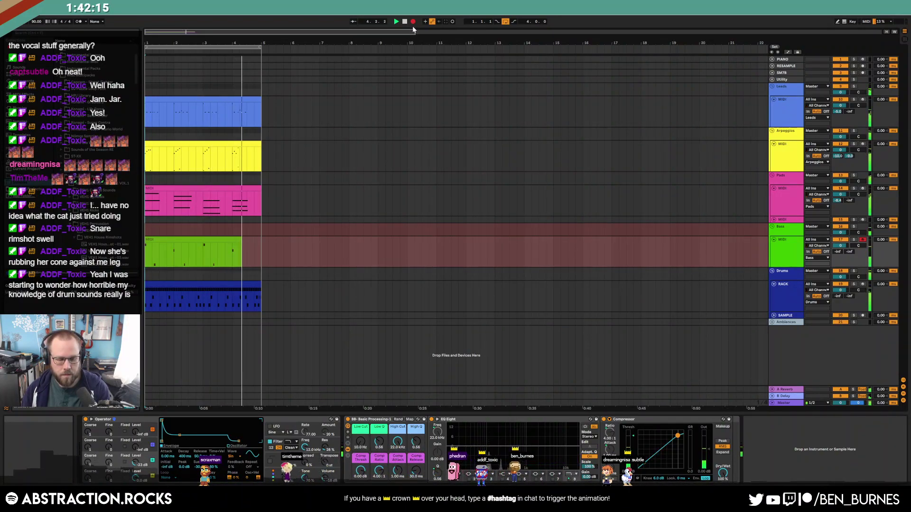
pyautogui.press('space')
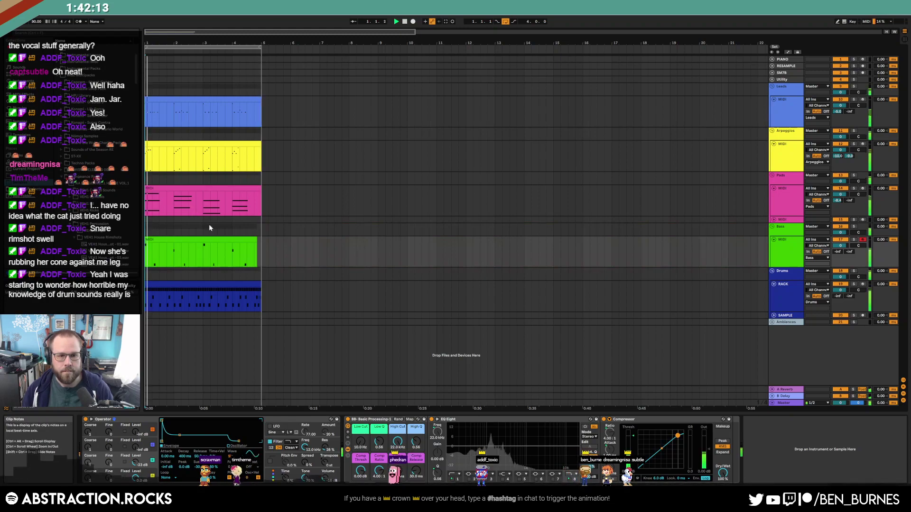
# Open the recorded bass clip and align its notes to the grid, placing the F1 notes halfway through beat 2 of each bar
pyautogui.doubleClick(203, 240)
pyautogui.click(328, 407)
pyautogui.press('space')
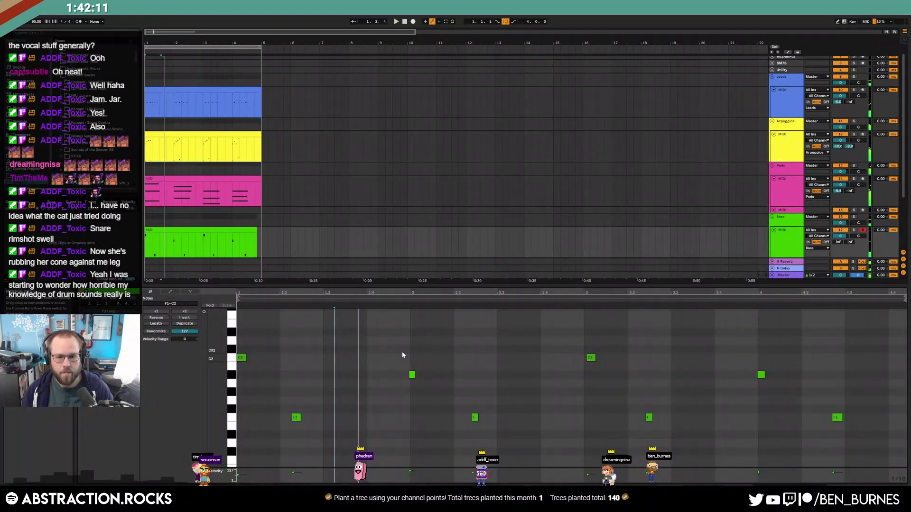
pyautogui.click(412, 375)
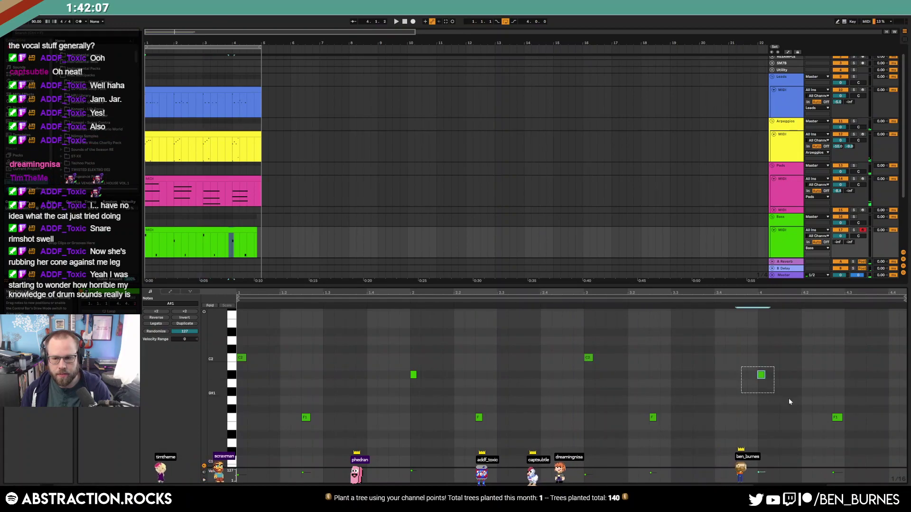
pyautogui.moveTo(836, 418); pyautogui.dragTo(828, 418)
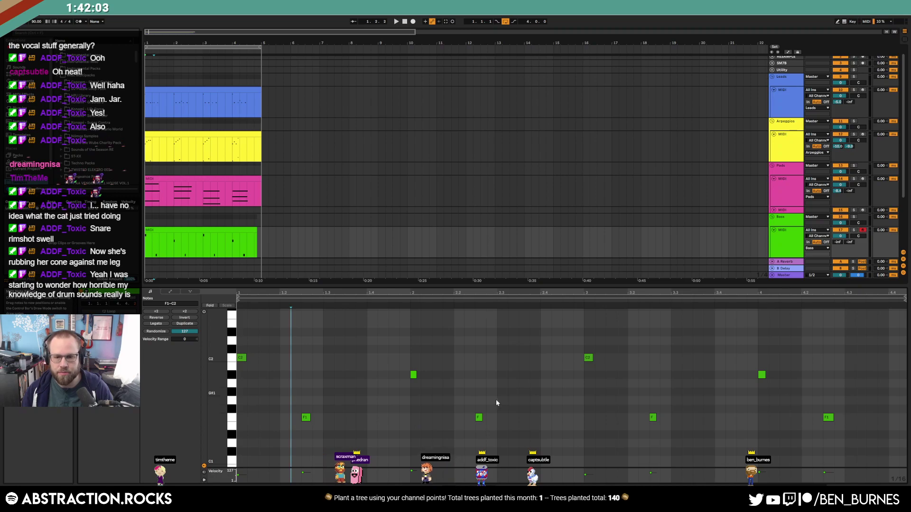
# Add a short F1 note on the last sixteenth of beat 1 in bar 1 and move the following F1 to the last sixteenth of beat 2
pyautogui.doubleClick(270, 357)
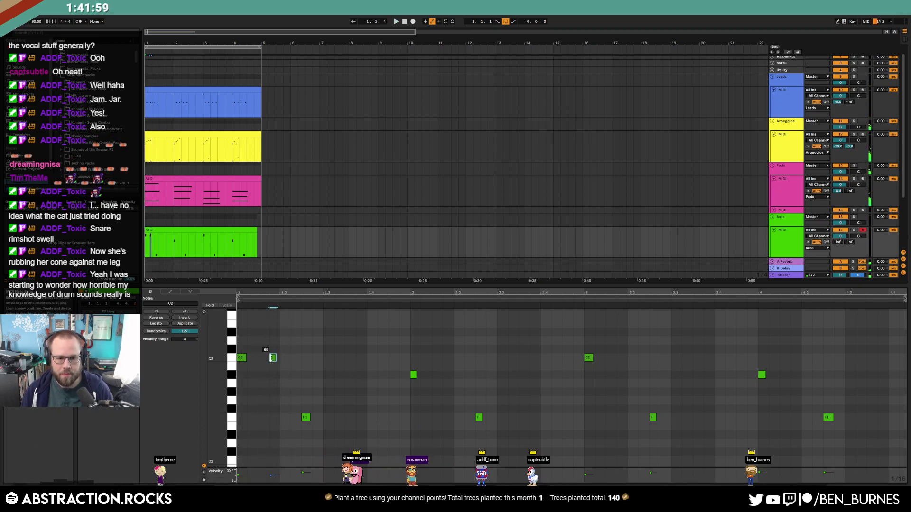
pyautogui.press('Down')
pyautogui.press('Down')
pyautogui.press('Down')
pyautogui.press('Down')
pyautogui.press('Down')
pyautogui.press('space')
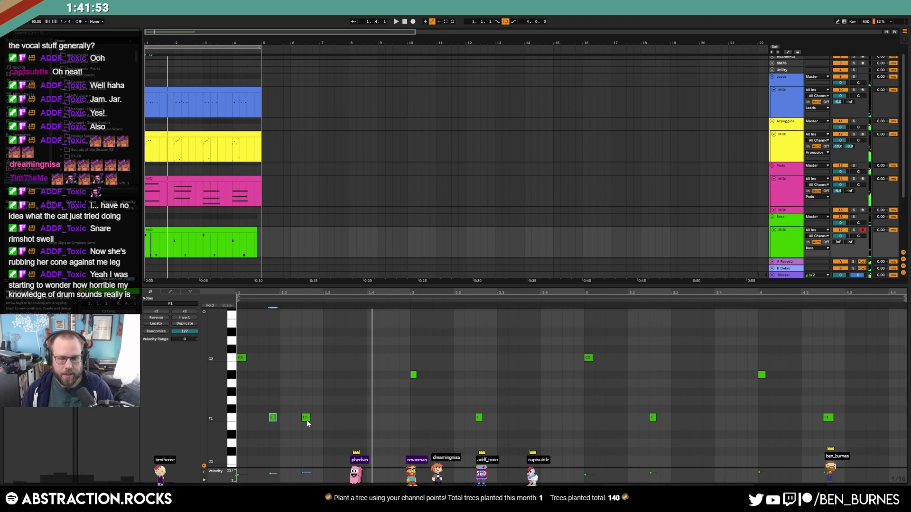
pyautogui.press('space')
pyautogui.moveTo(306, 420); pyautogui.dragTo(317, 420)
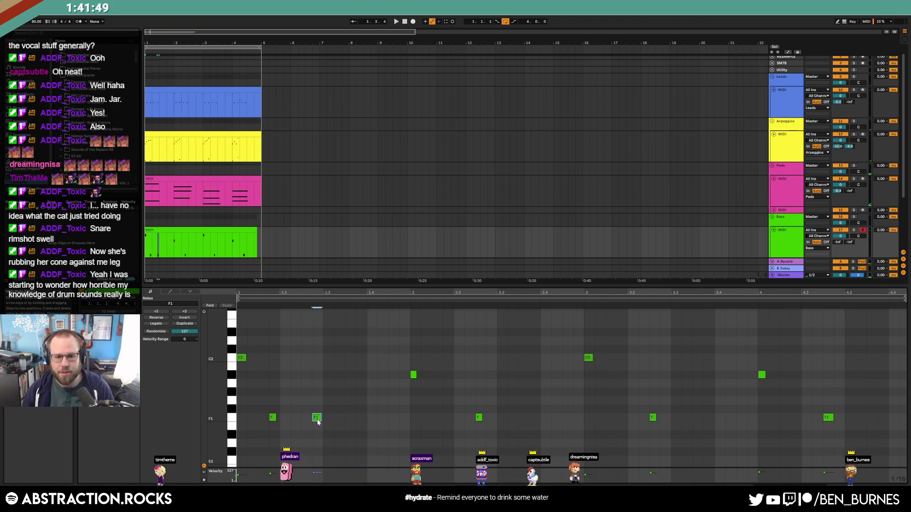
# Move bar 1's first F1 bass note onto the start of beat 2 and play the loop
pyautogui.scroll(-3, 192, 223)
pyautogui.scroll(5, 148, 227)
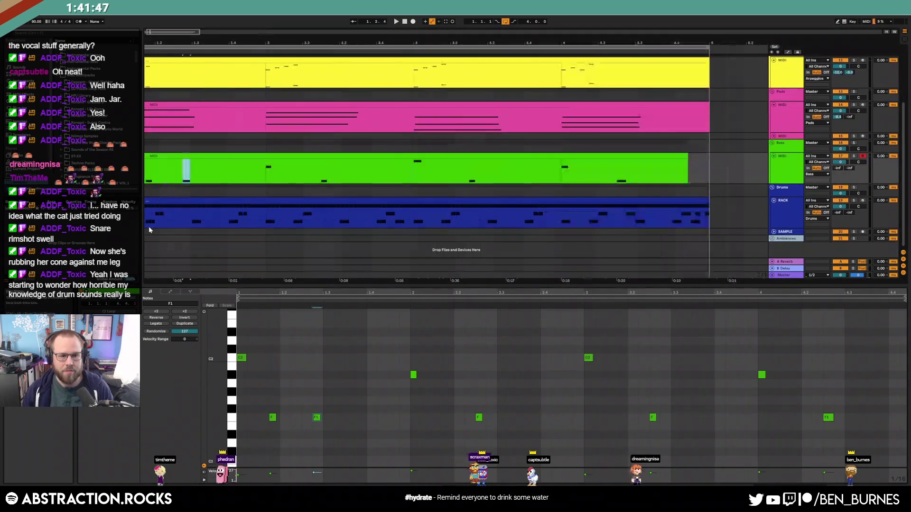
pyautogui.moveTo(195, 34); pyautogui.dragTo(192, 35)
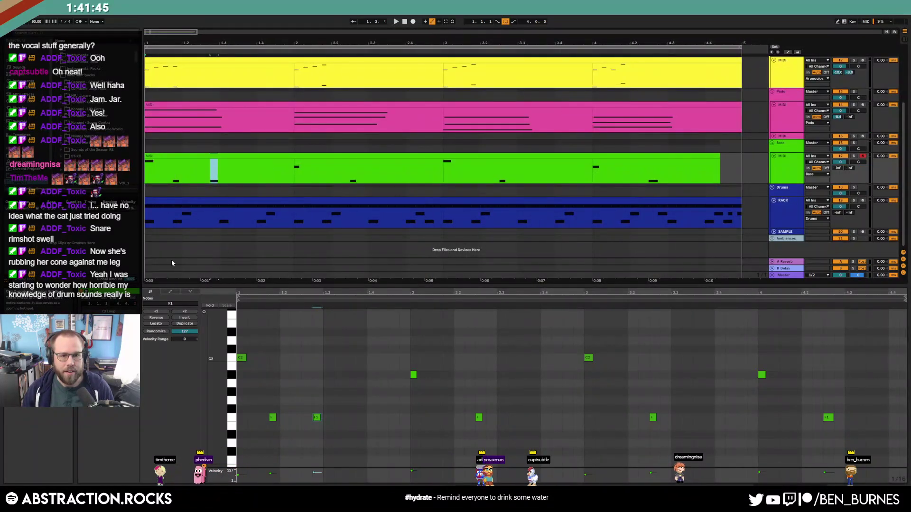
pyautogui.moveTo(272, 418); pyautogui.dragTo(284, 417)
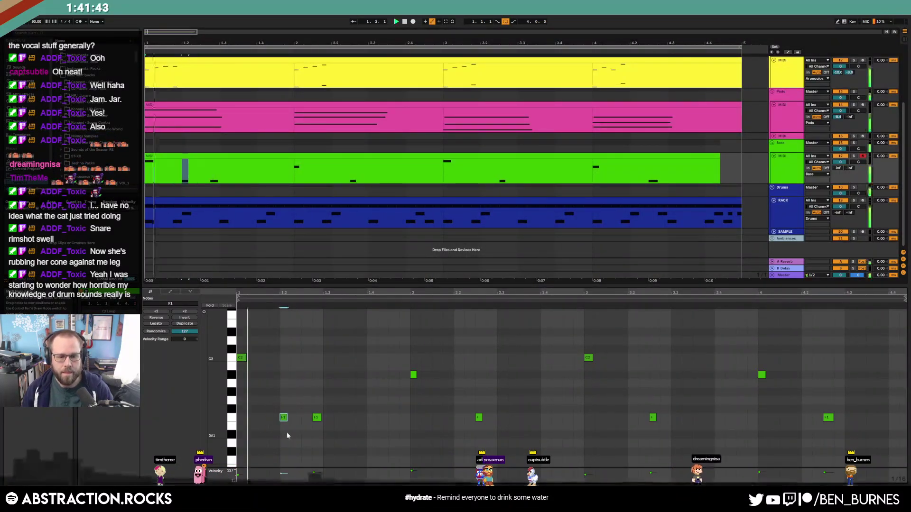
pyautogui.press('space')
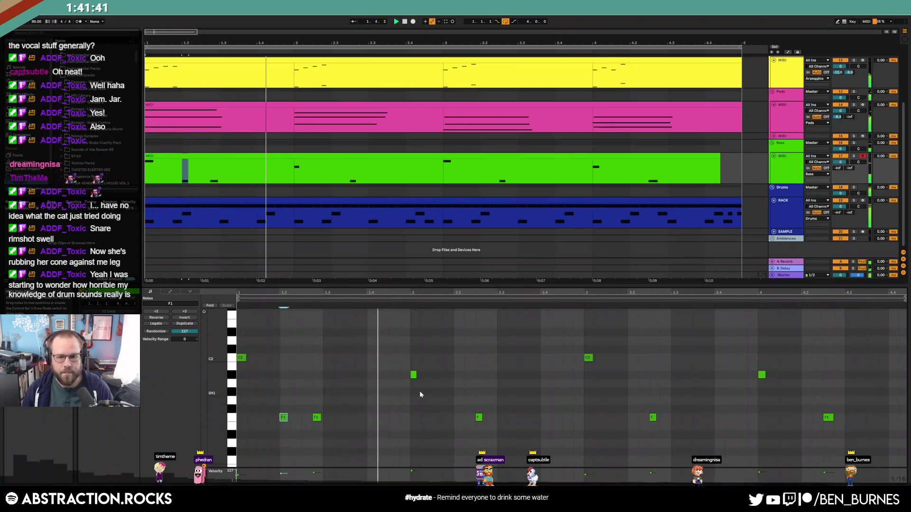
# Stop playback and transpose the first bass note of bar 2 down three semitones to G1
pyautogui.press('space')
pyautogui.moveTo(400, 356); pyautogui.dragTo(441, 425)
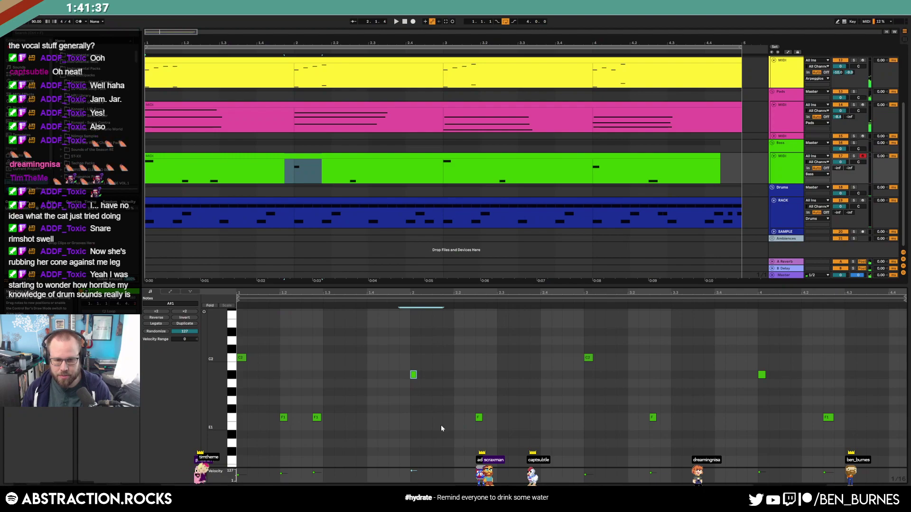
pyautogui.press('Down')
pyautogui.press('Down')
pyautogui.press('Down')
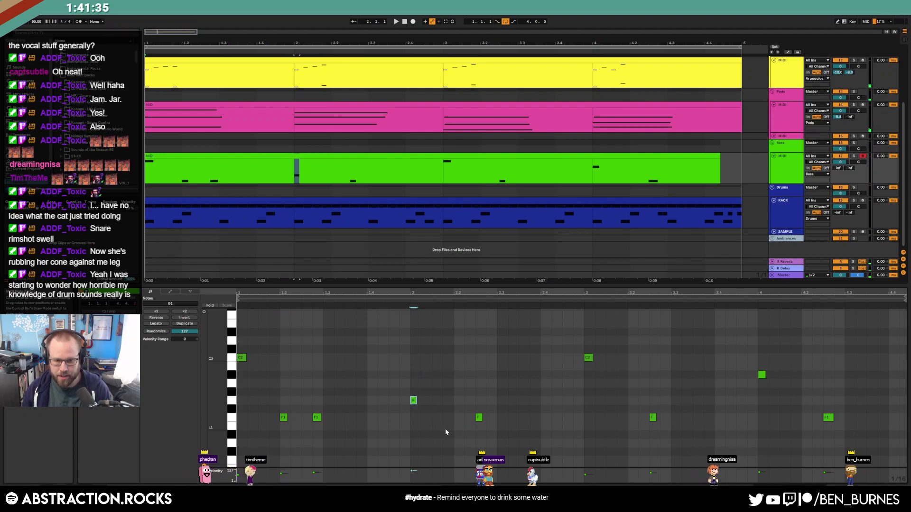
# Copy bar 1's two F1 notes to beat 2 of bar 2 and raise the existing F1 there an octave to F2
pyautogui.click(479, 416)
pyautogui.moveTo(288, 398); pyautogui.dragTo(334, 437)
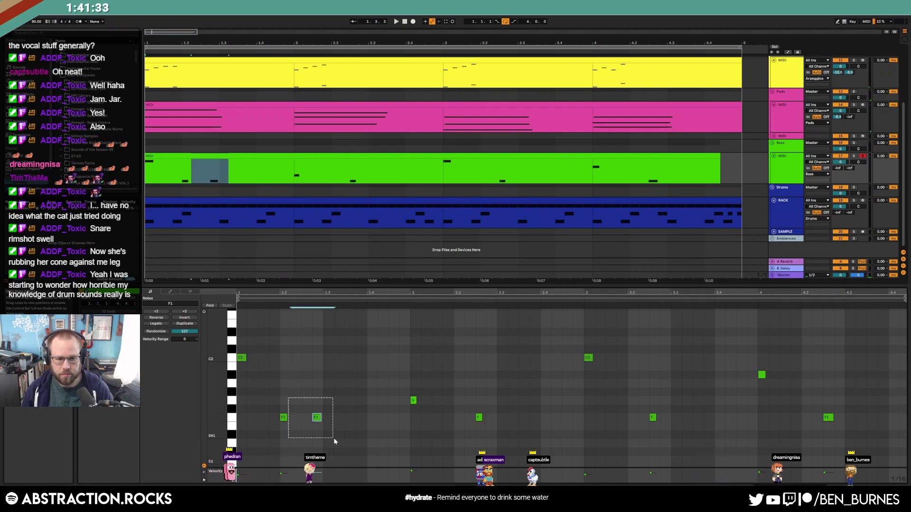
pyautogui.moveTo(281, 397); pyautogui.dragTo(333, 434)
pyautogui.hotkey('ctrl', 'c')
pyautogui.click(455, 388)
pyautogui.hotkey('ctrl', 'v')
pyautogui.doubleClick(479, 418)
pyautogui.hotkey('ctrl', 'z')
pyautogui.click(483, 419)
pyautogui.hotkey('shift', 'Up')
# Replace the bass notes in bars 3 and 4 with a duplicate of bars 1 and 2 during playback
pyautogui.press('space')
pyautogui.moveTo(584, 342); pyautogui.dragTo(877, 485)
pyautogui.press('Delete')
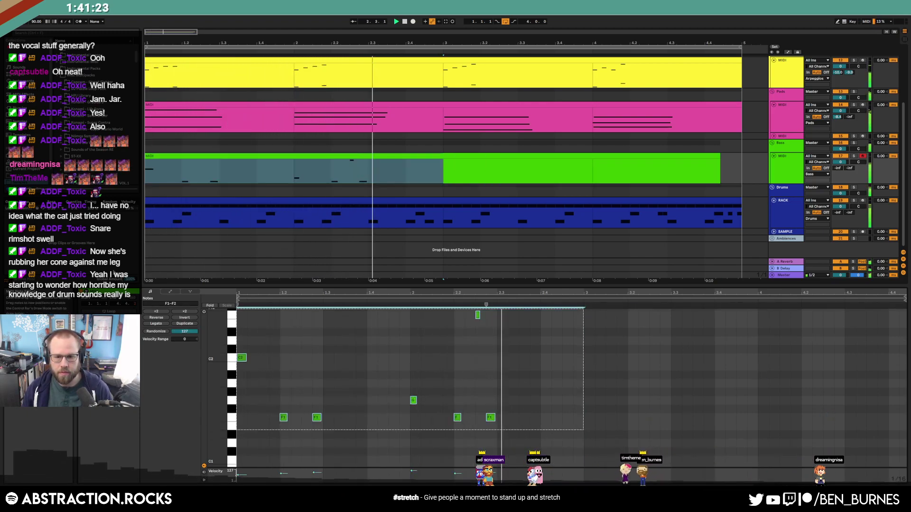
pyautogui.hotkey('ctrl', 'z')
# Add short F1 notes on the second and last sixteenths of beat 4 in bar 2
pyautogui.doubleClick(567, 417)
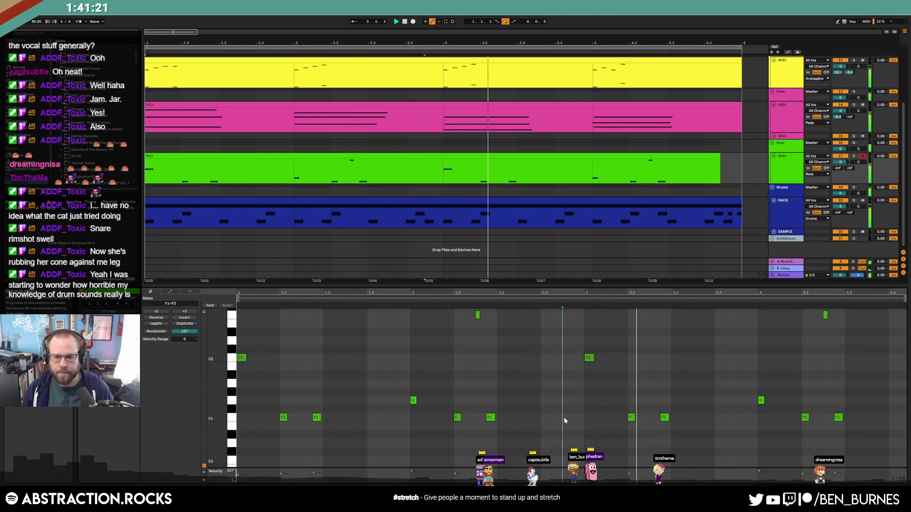
pyautogui.moveTo(573, 418); pyautogui.dragTo(567, 417)
pyautogui.press('Left')
pyautogui.press('Left')
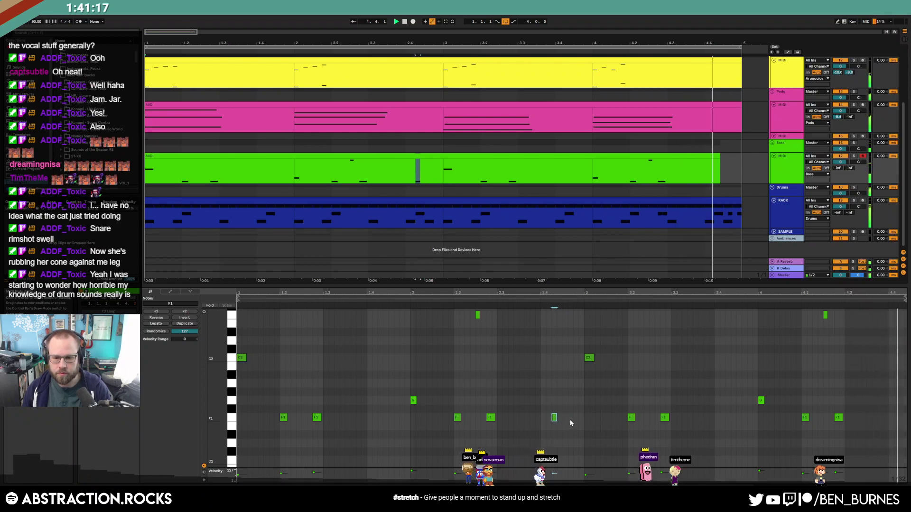
pyautogui.doubleClick(575, 417)
pyautogui.click(802, 398)
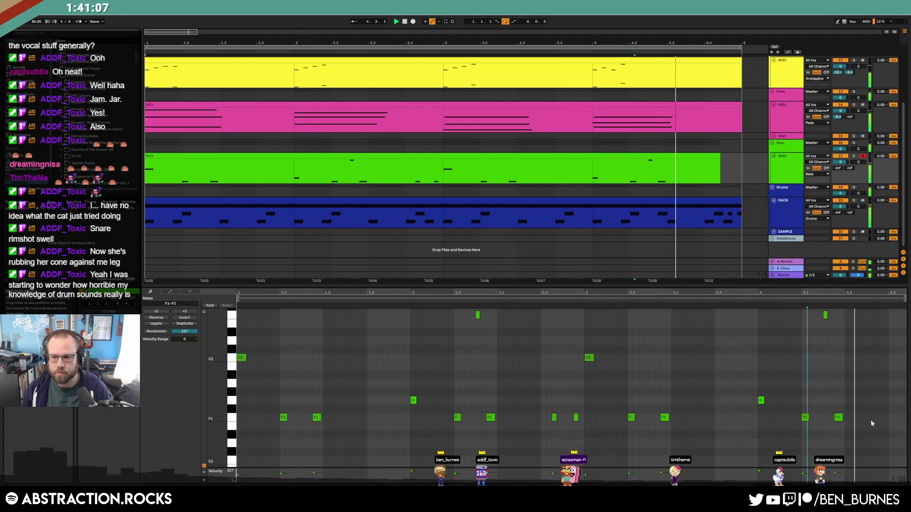
# Extend the bass clip to the end of bar 4 and add two short F2 notes in its last beat
pyautogui.moveTo(716, 155); pyautogui.dragTo(738, 156)
pyautogui.click(861, 406)
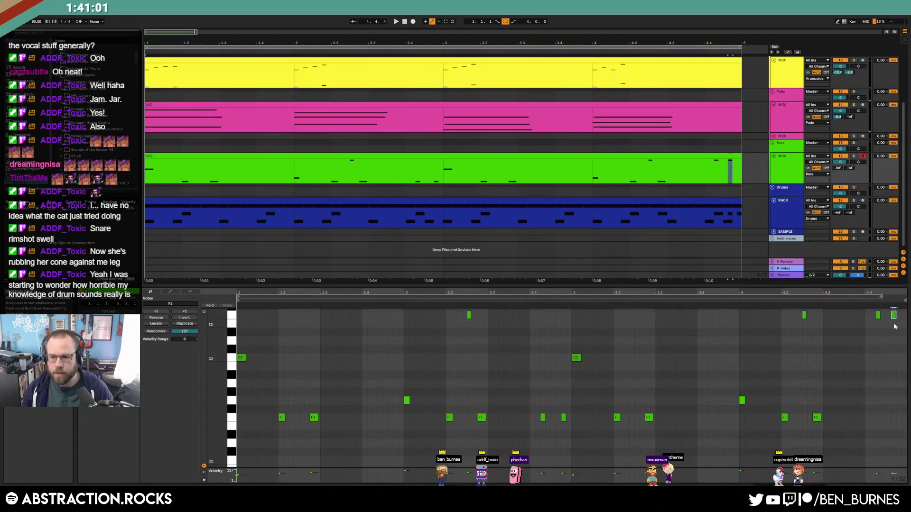
pyautogui.click(885, 357)
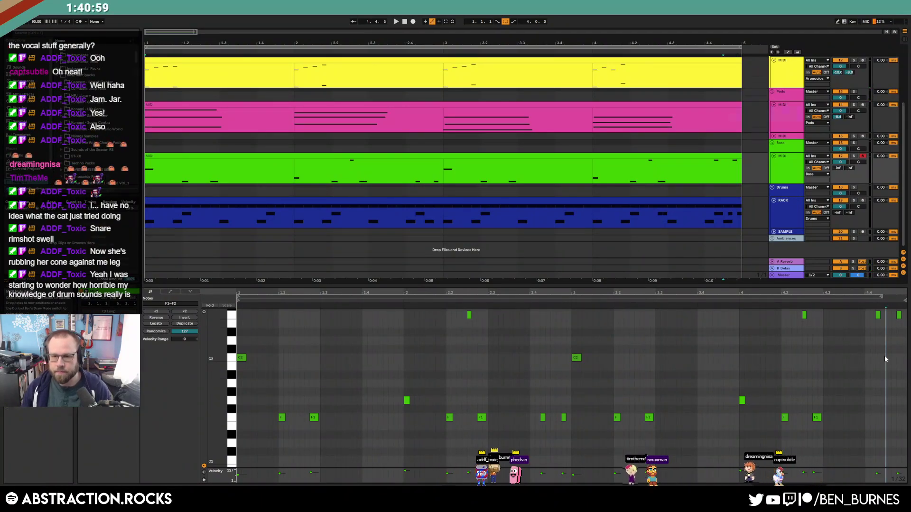
# Give oscillator B in the bass track's Operator a short decay envelope without sustain and raise its output level while the loop plays
pyautogui.hotkey('shift', 'Tab')
pyautogui.click(512, 240)
pyautogui.moveTo(169, 32); pyautogui.dragTo(169, 31)
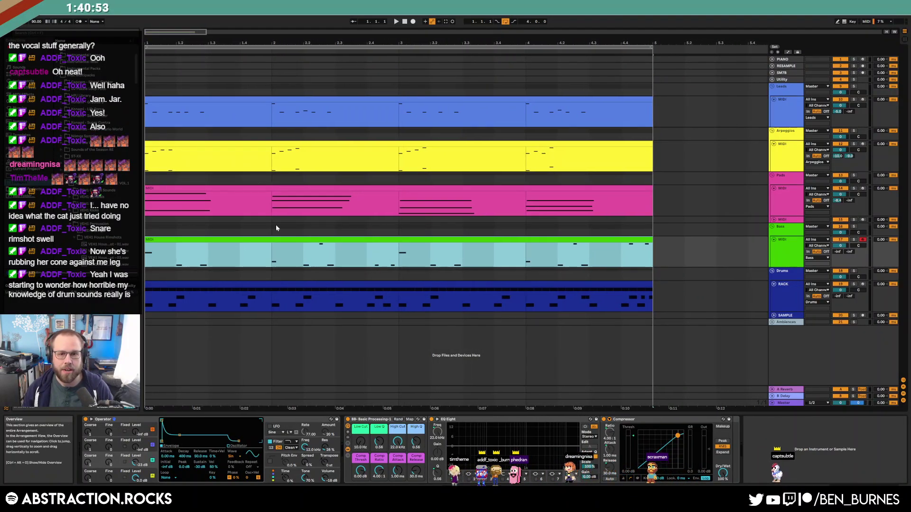
pyautogui.click(353, 248)
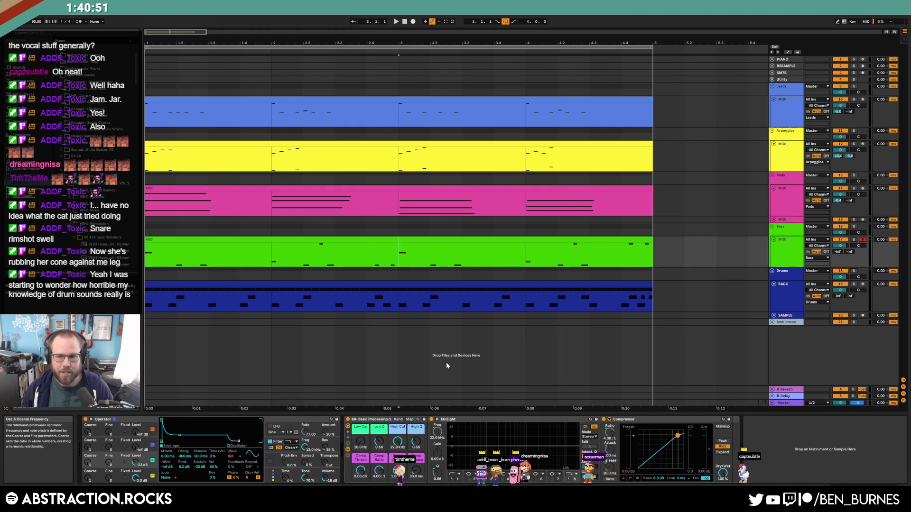
pyautogui.click(99, 471)
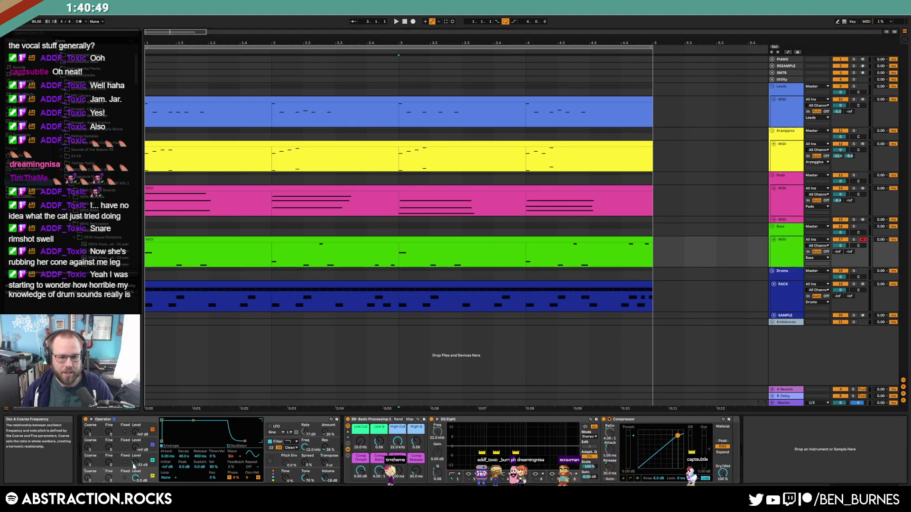
pyautogui.click(129, 463)
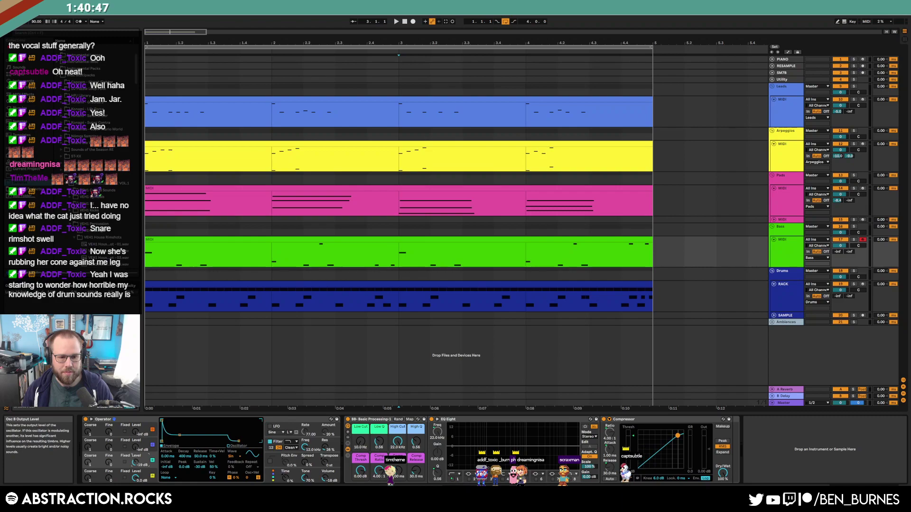
pyautogui.press('space')
pyautogui.moveTo(180, 435); pyautogui.dragTo(185, 441)
pyautogui.moveTo(135, 462); pyautogui.dragTo(136, 462)
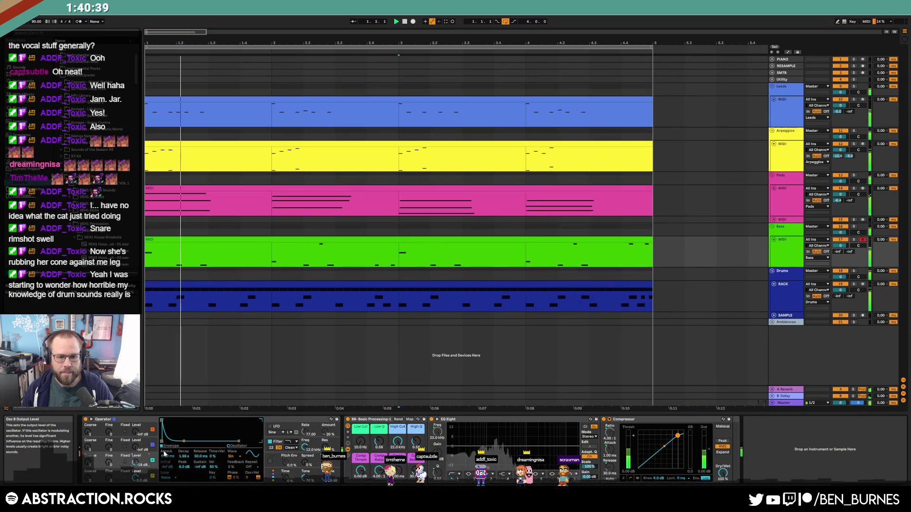
pyautogui.moveTo(184, 441); pyautogui.dragTo(179, 441)
pyautogui.moveTo(136, 463); pyautogui.dragTo(136, 458)
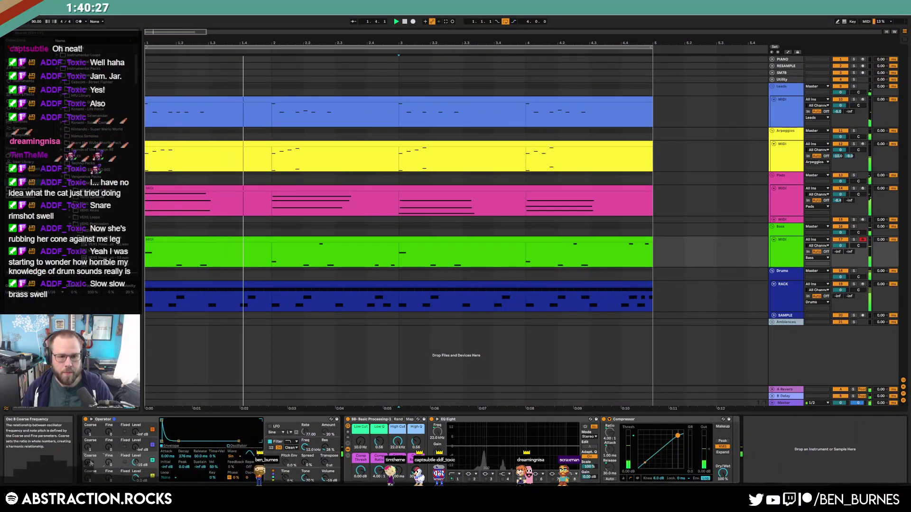
# Reopen the bass clip and add short F1, G#1 and C2 notes on the last three sixteenths of bar 3
pyautogui.doubleClick(271, 256)
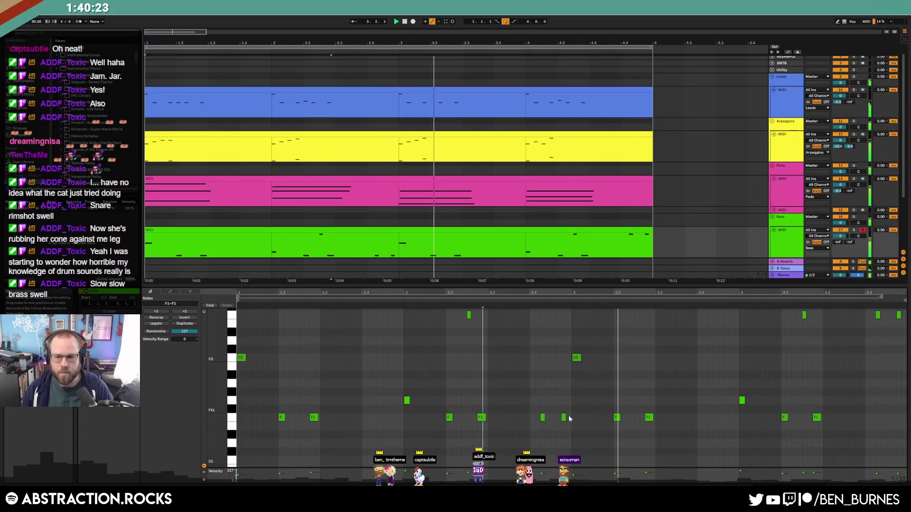
pyautogui.doubleClick(710, 417)
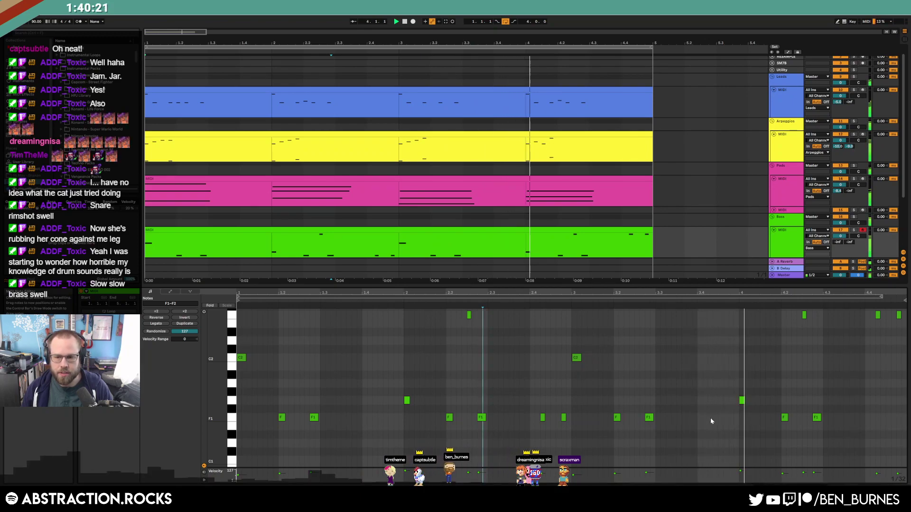
pyautogui.click(722, 395)
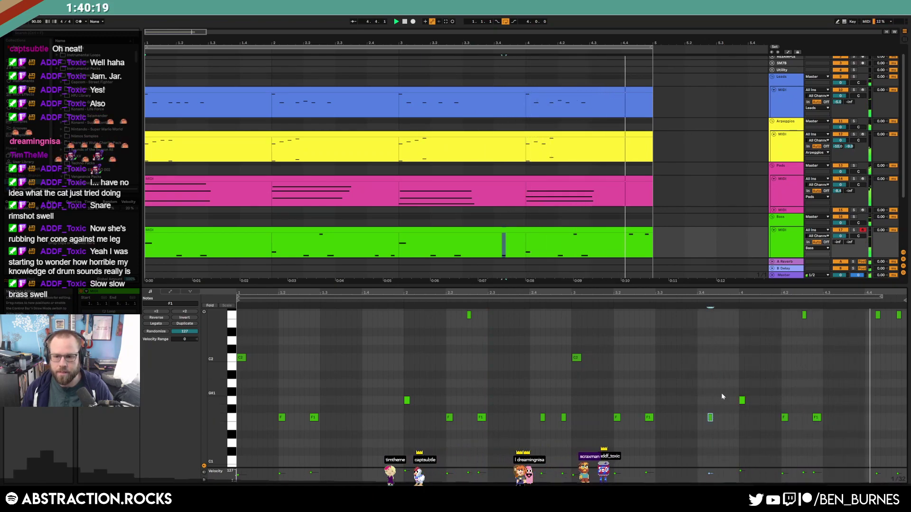
pyautogui.doubleClick(721, 393)
pyautogui.doubleClick(731, 357)
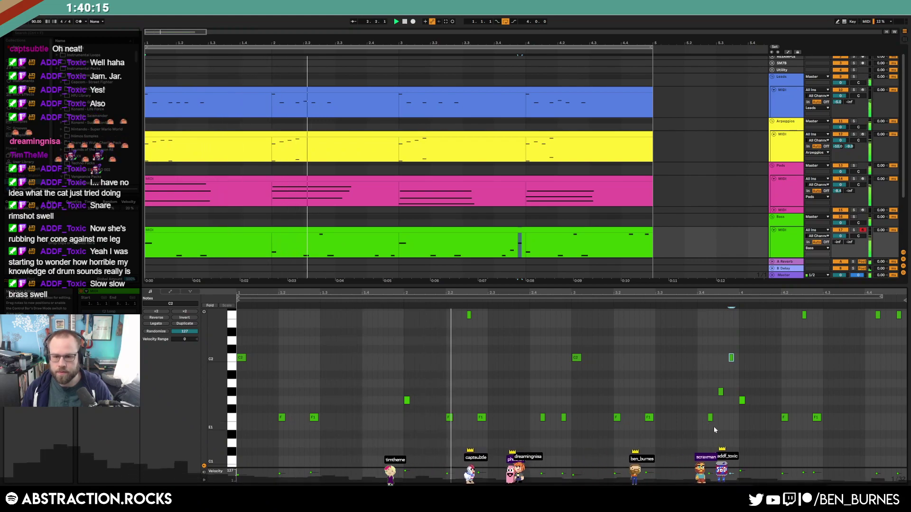
# Return to the bass track's Operator and lower oscillator B's output level slightly
pyautogui.hotkey('shift', 'Tab')
pyautogui.moveTo(135, 463); pyautogui.dragTo(135, 467)
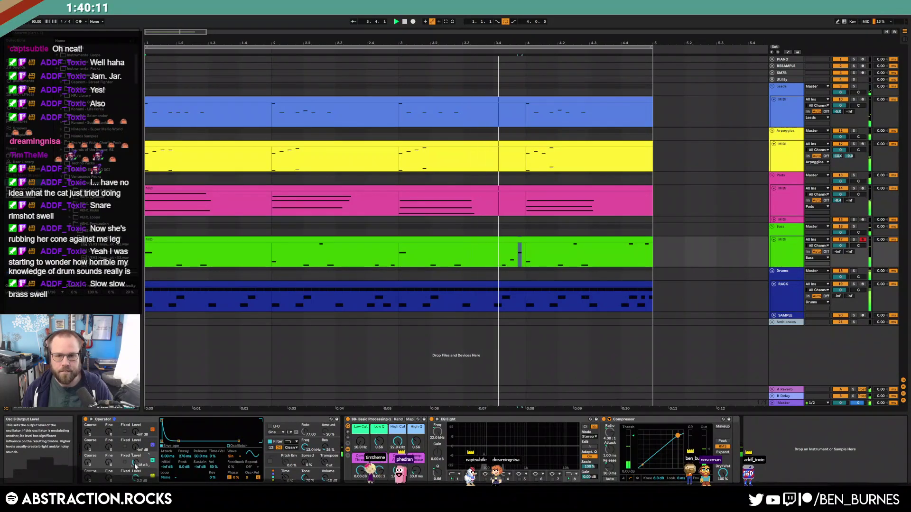
# Change the last two sixteenth notes of bar 3 in the bass clip to A#1 and G#1
pyautogui.doubleClick(509, 242)
pyautogui.press('Down')
pyautogui.press('Down')
pyautogui.press('Down')
pyautogui.press('Down')
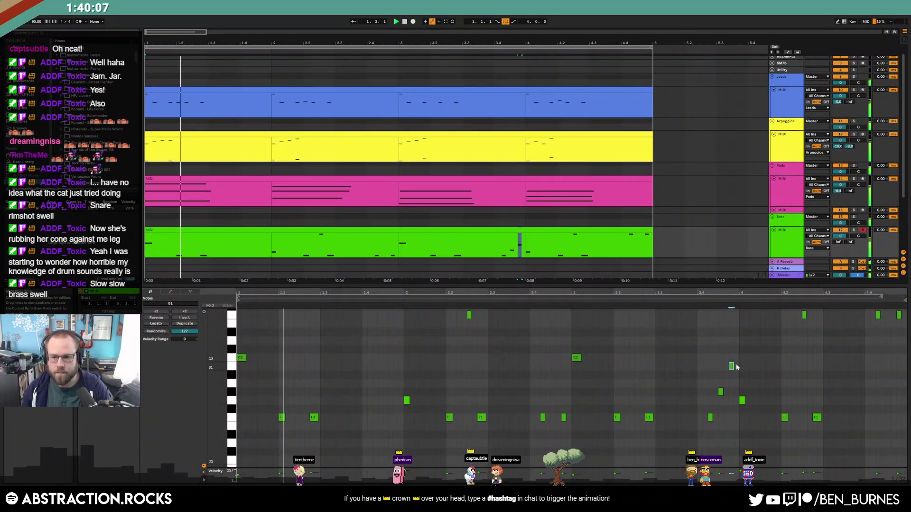
pyautogui.moveTo(713, 380); pyautogui.dragTo(722, 400)
pyautogui.press('Up')
pyautogui.press('Up')
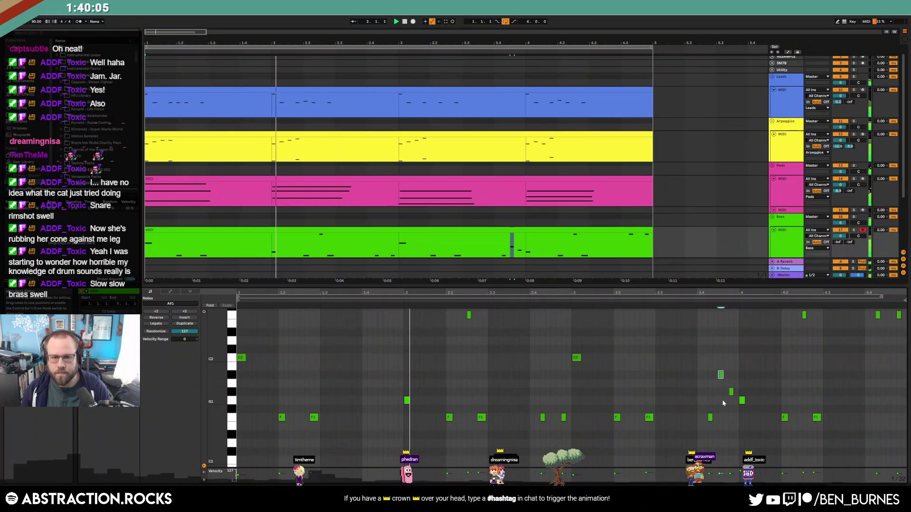
# Set oscillator A's waveform to Square 3 in the bass track's Operator, comparing it with a bit-reduced sine
pyautogui.hotkey('shift', 'Tab')
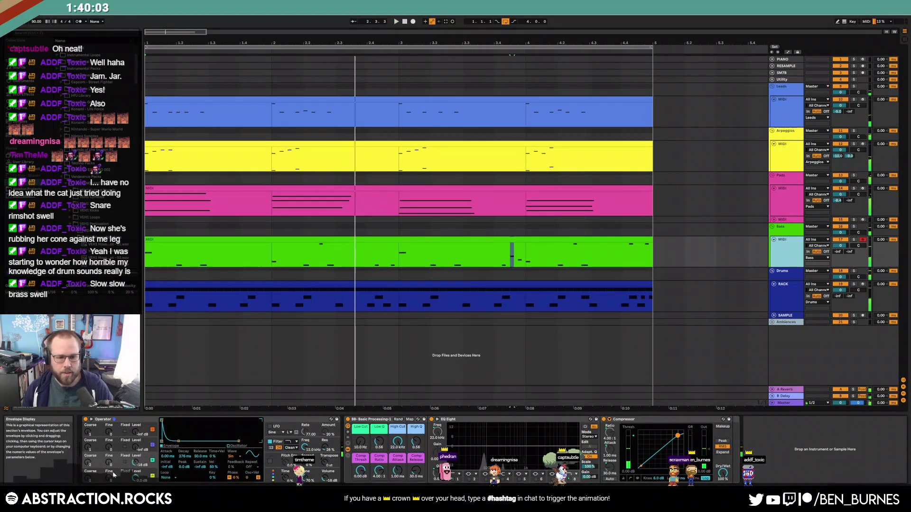
pyautogui.click(100, 472)
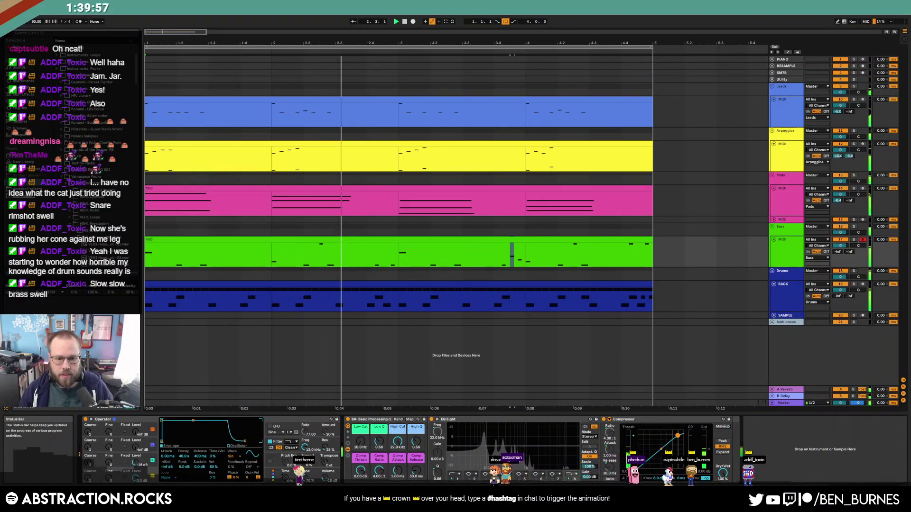
pyautogui.click(788, 248)
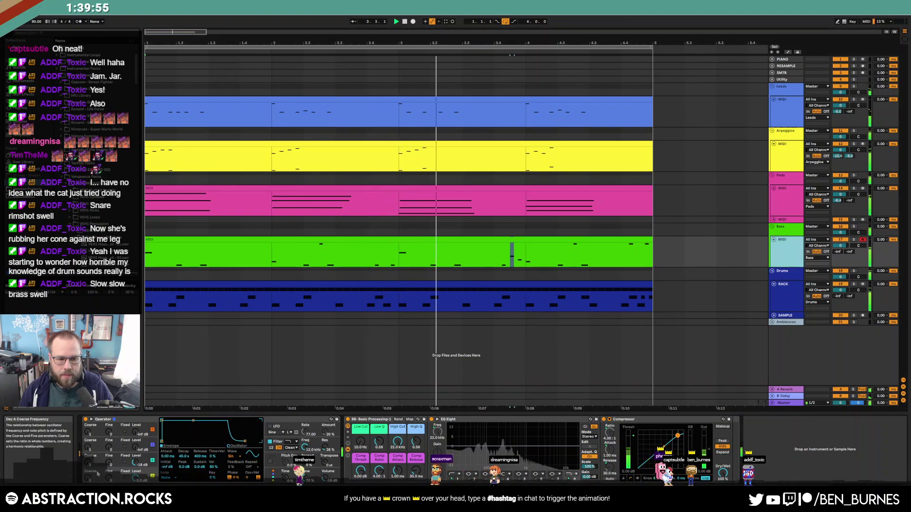
pyautogui.click(235, 456)
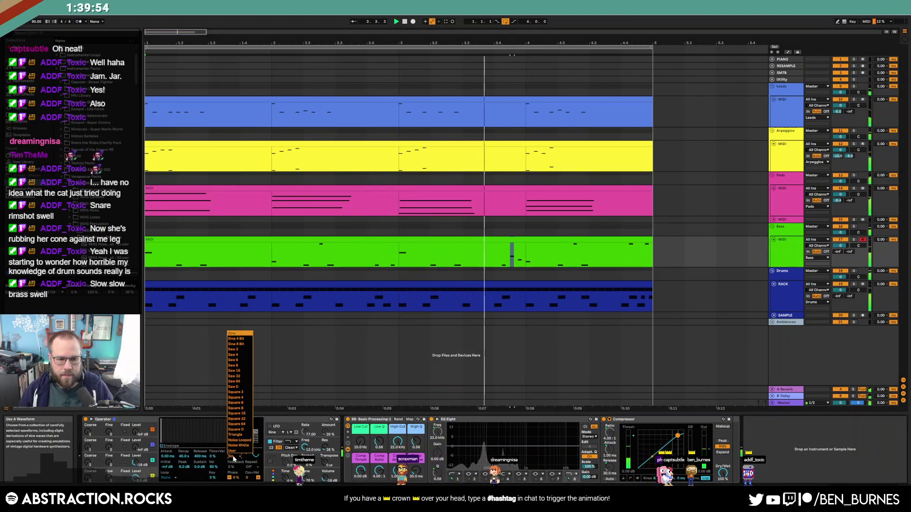
pyautogui.click(245, 392)
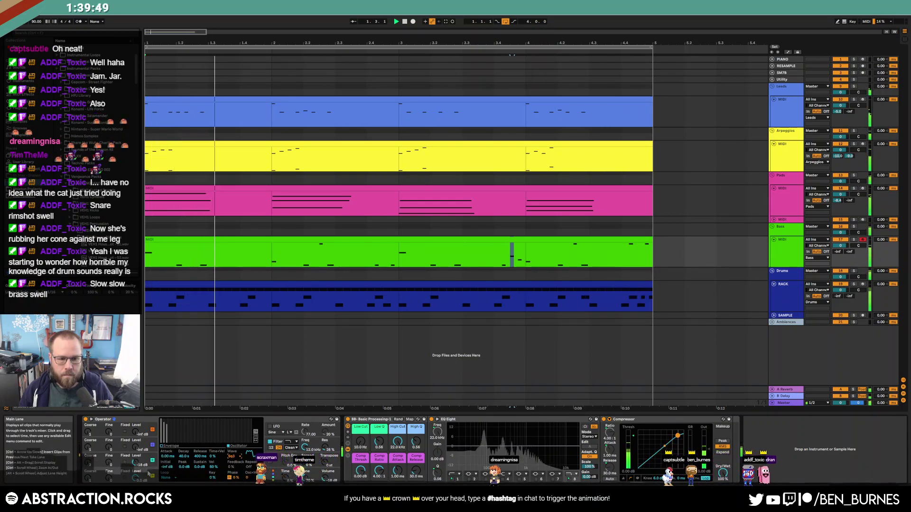
pyautogui.click(232, 456)
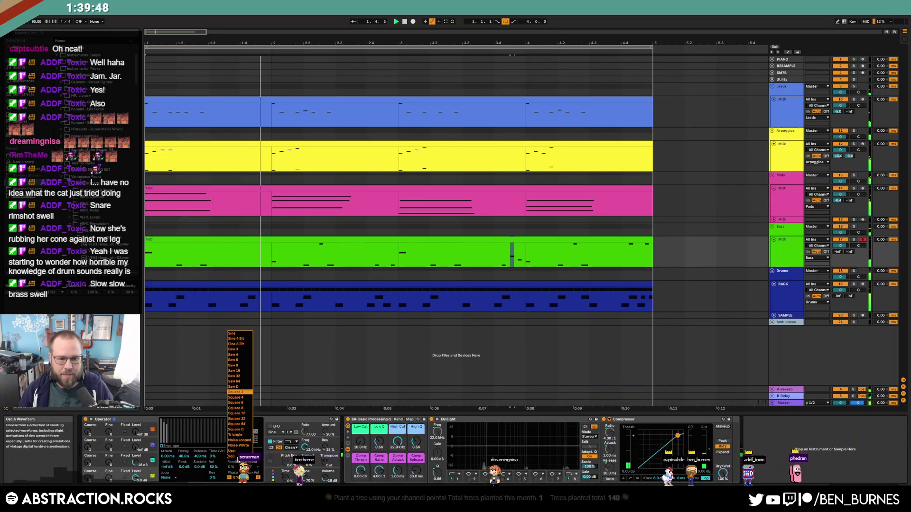
pyautogui.click(246, 342)
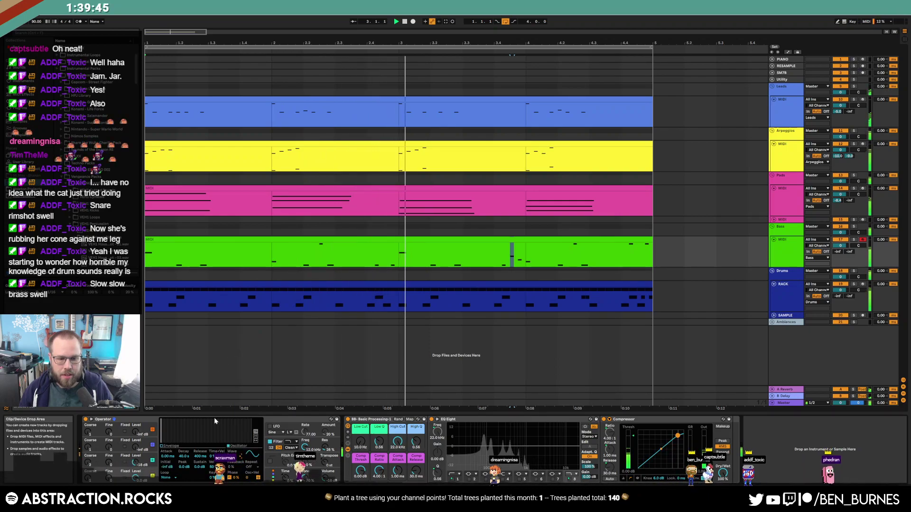
pyautogui.click(246, 455)
pyautogui.click(244, 393)
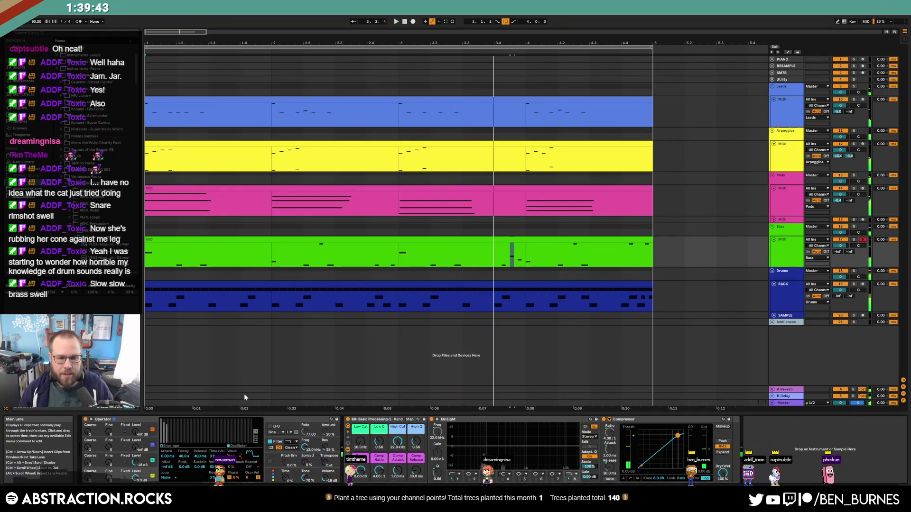
# Adjust the spread, filter envelope and filter cutoff of the bass track's Operator, lowering the cutoff to about 748 Hz
pyautogui.click(305, 463)
pyautogui.moveTo(305, 463); pyautogui.dragTo(304, 460)
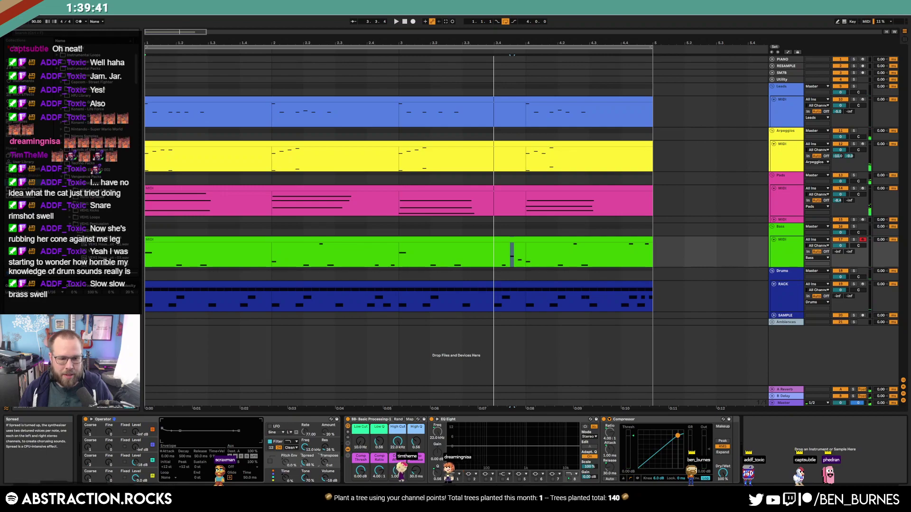
pyautogui.press('space')
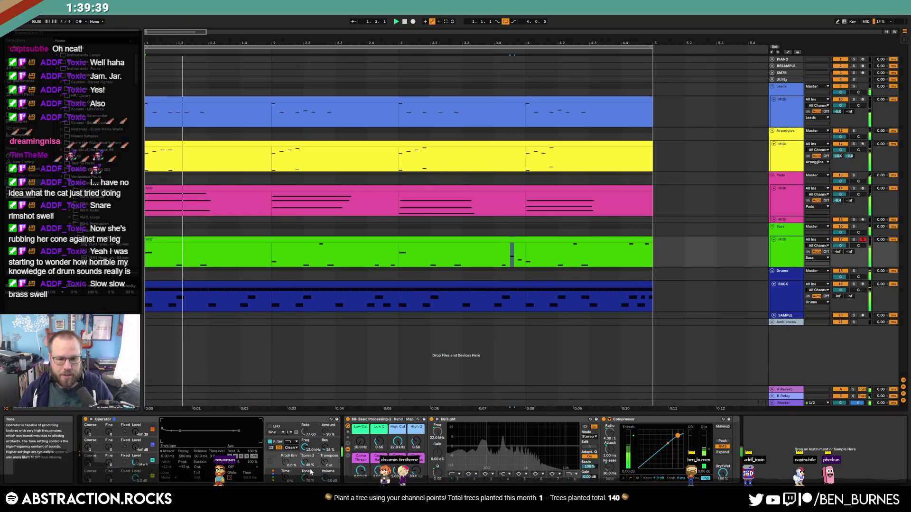
pyautogui.moveTo(304, 447); pyautogui.dragTo(304, 441)
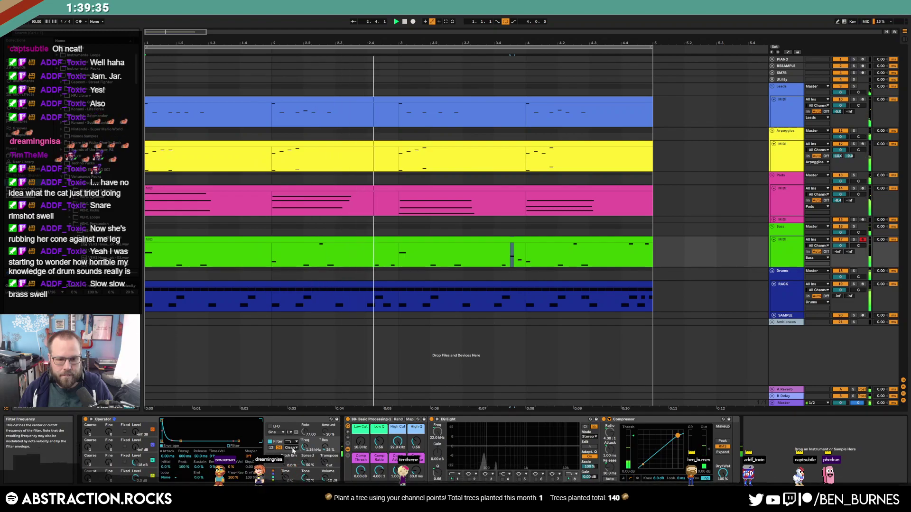
pyautogui.moveTo(181, 441); pyautogui.dragTo(180, 441)
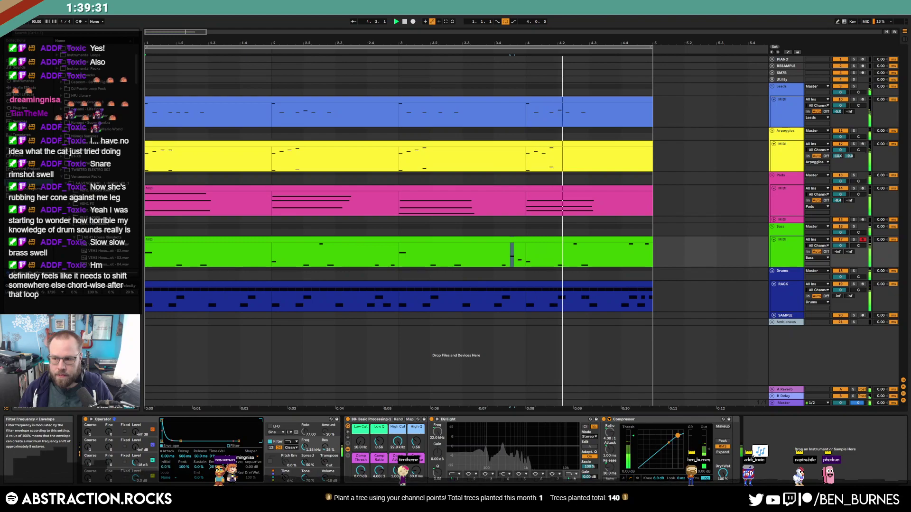
pyautogui.moveTo(304, 447); pyautogui.dragTo(304, 452)
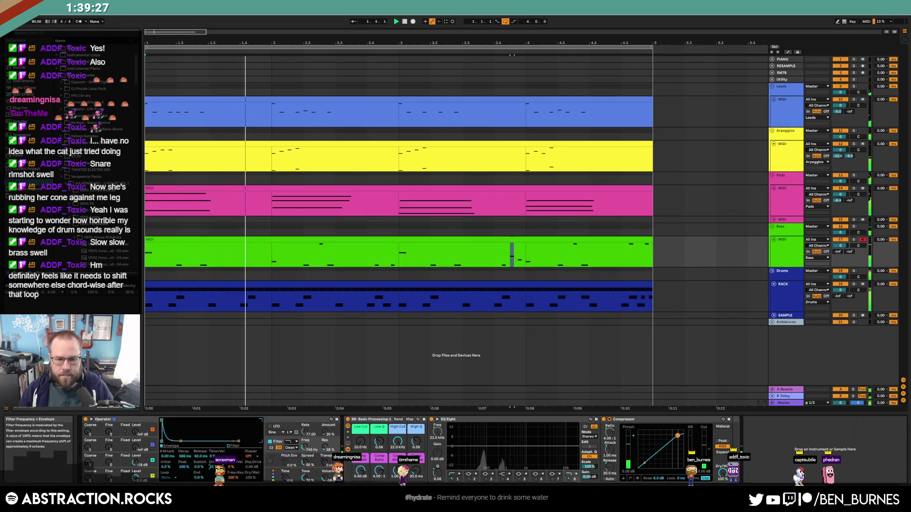
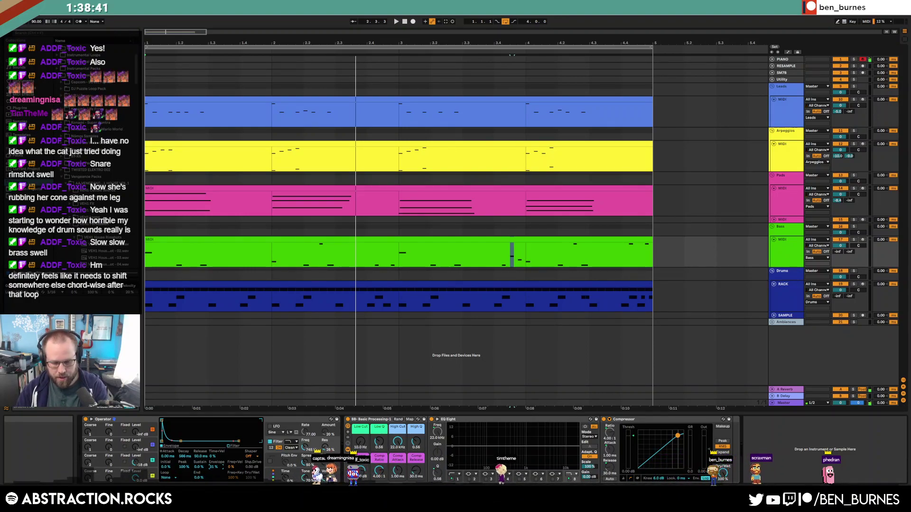
# Play back the loop to audition the reshaped bass together with the other layers
pyautogui.press('space')
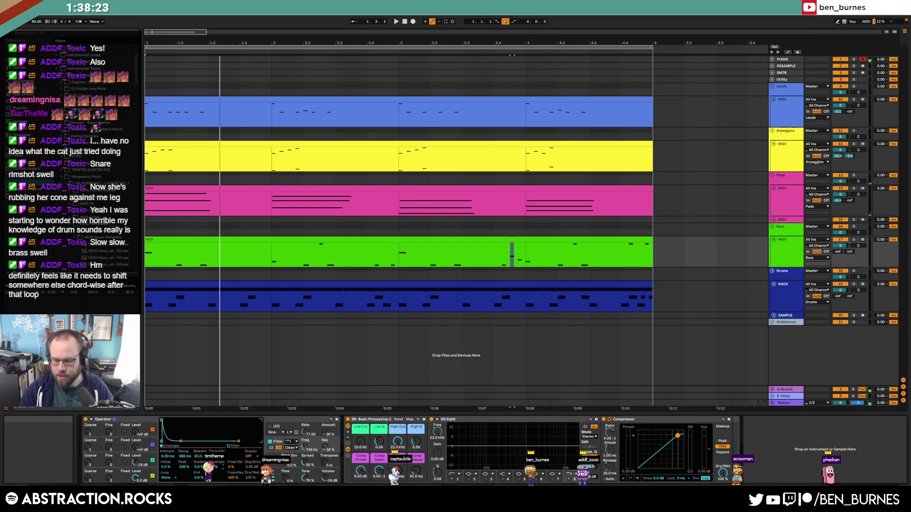
pyautogui.press('space')
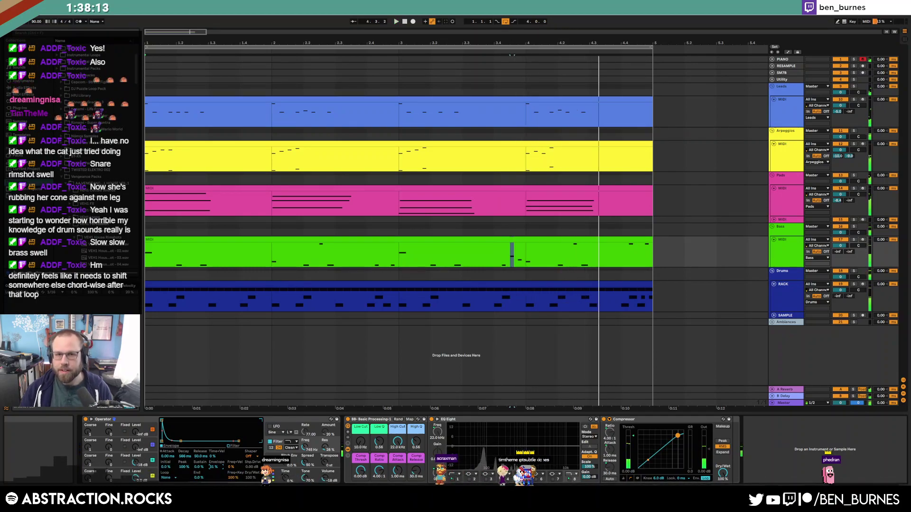
pyautogui.press('space')
pyautogui.click(437, 179)
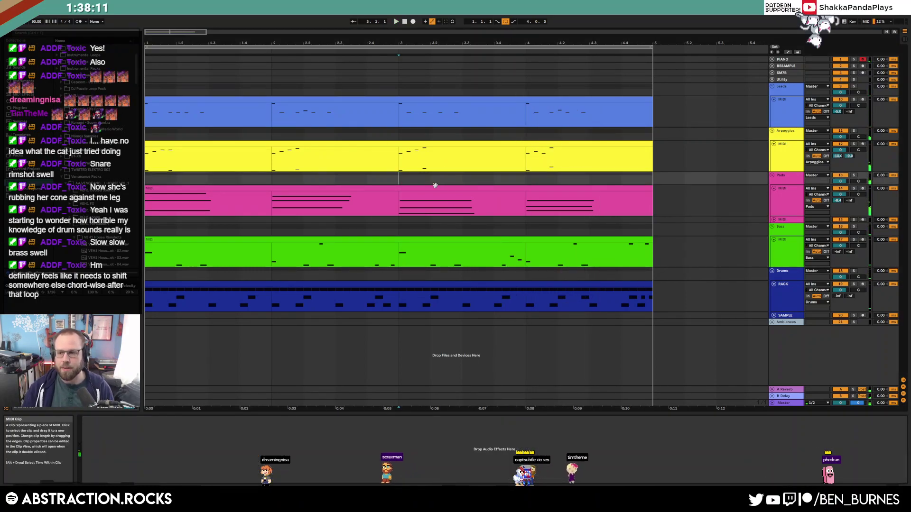
# Insert a MIDI track below the jar lead in the Leads group and set its monitoring to In
pyautogui.click(784, 113)
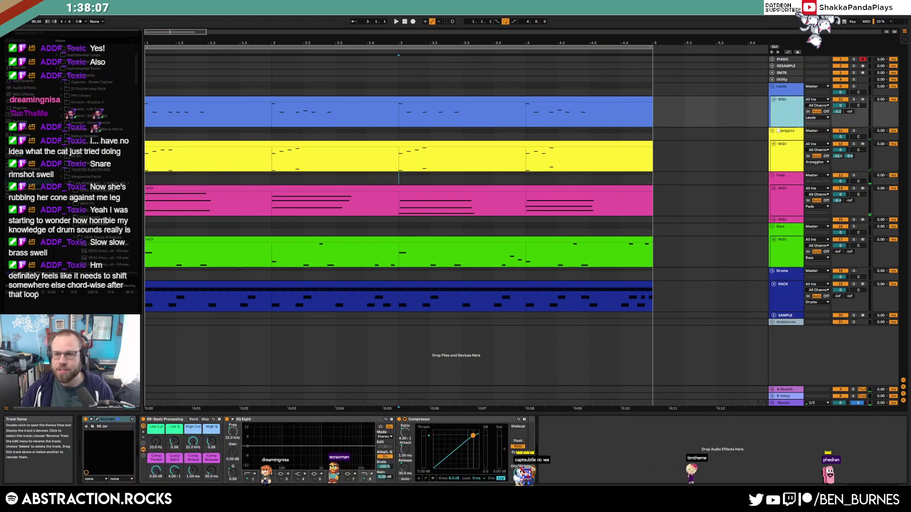
pyautogui.hotkey('ctrl', 'shift', 't')
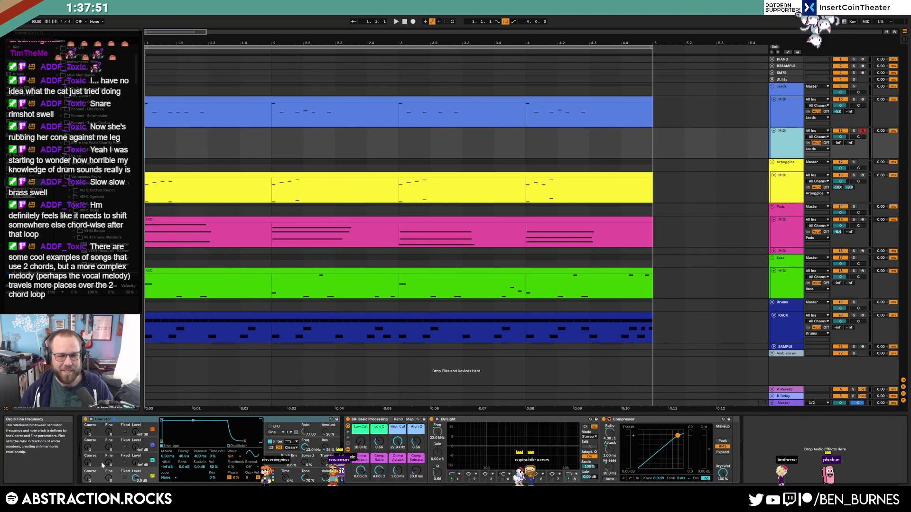
pyautogui.click(534, 143)
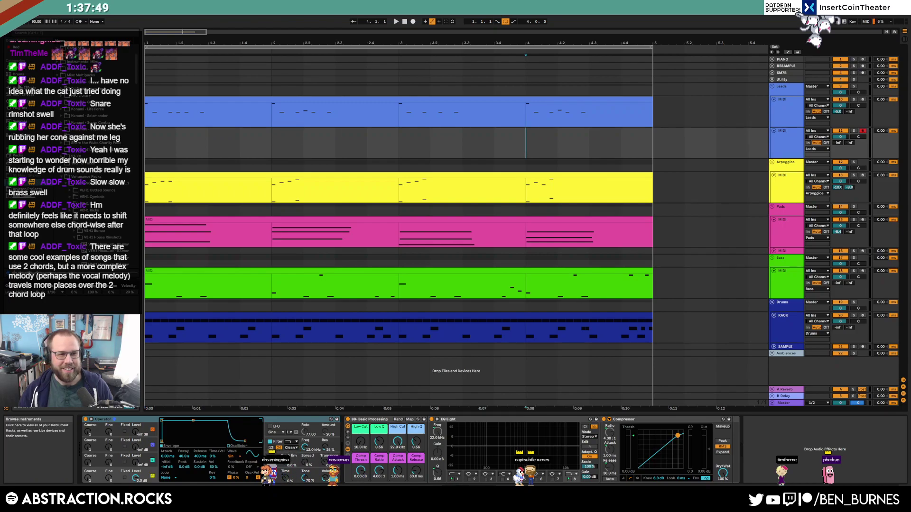
pyautogui.click(21, 87)
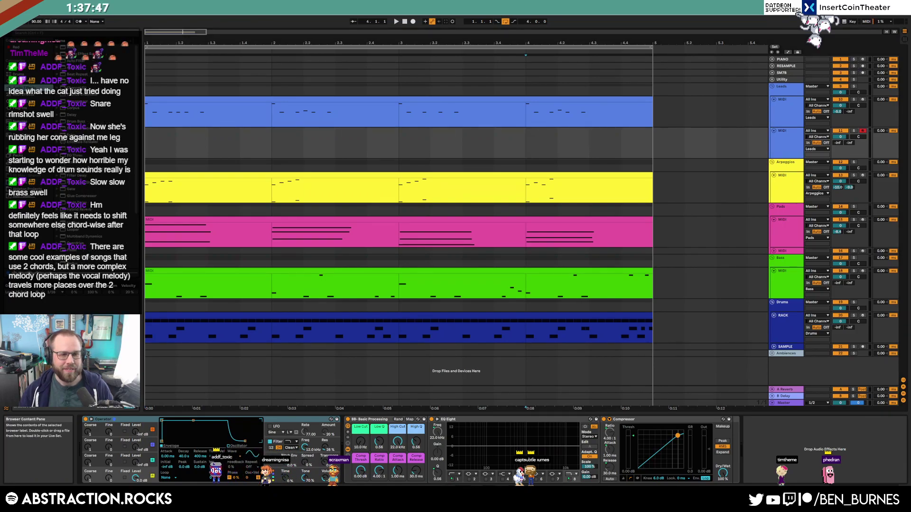
pyautogui.scroll(-5, 89, 242)
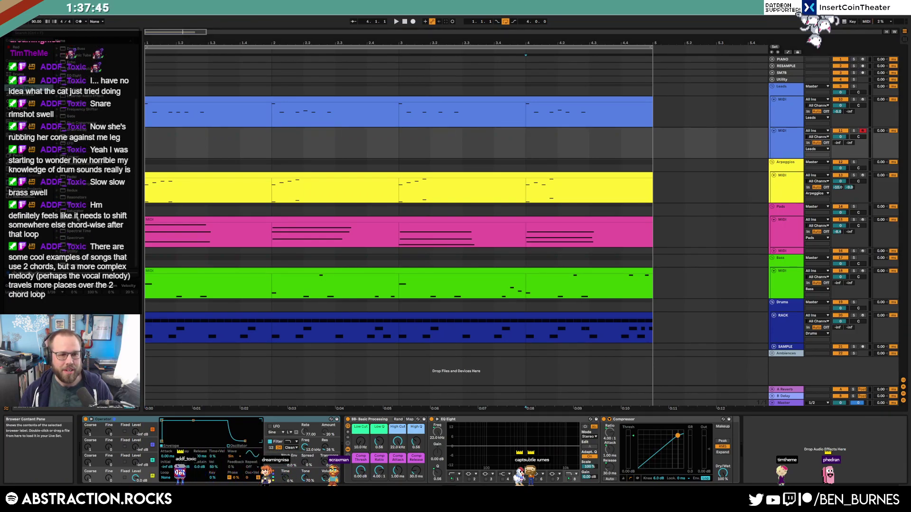
pyautogui.click(16, 107)
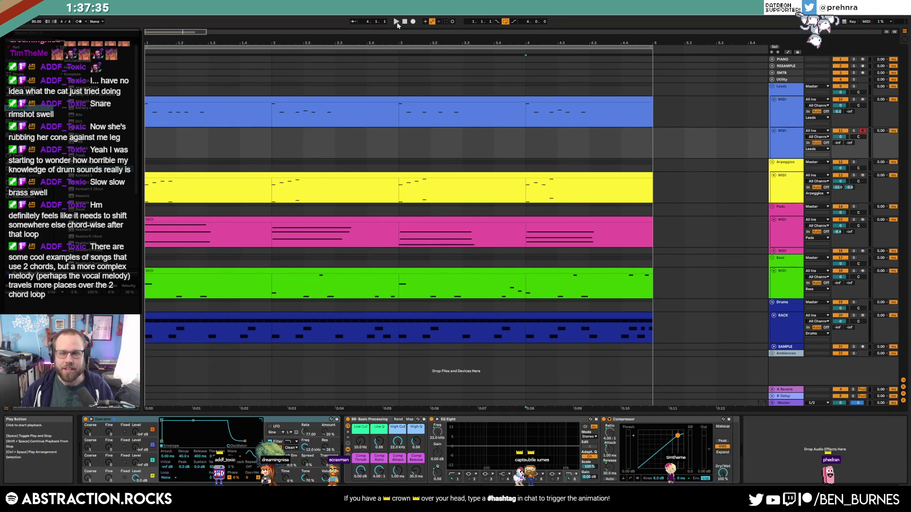
pyautogui.click(808, 143)
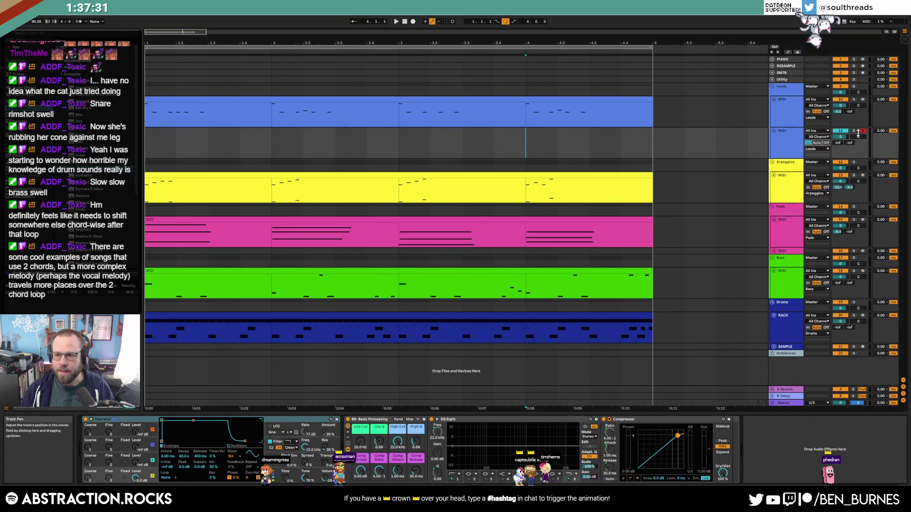
# Add a SAMPLE audio track below the new MIDI lead track, unfold it and set its monitoring to In
pyautogui.click(794, 138)
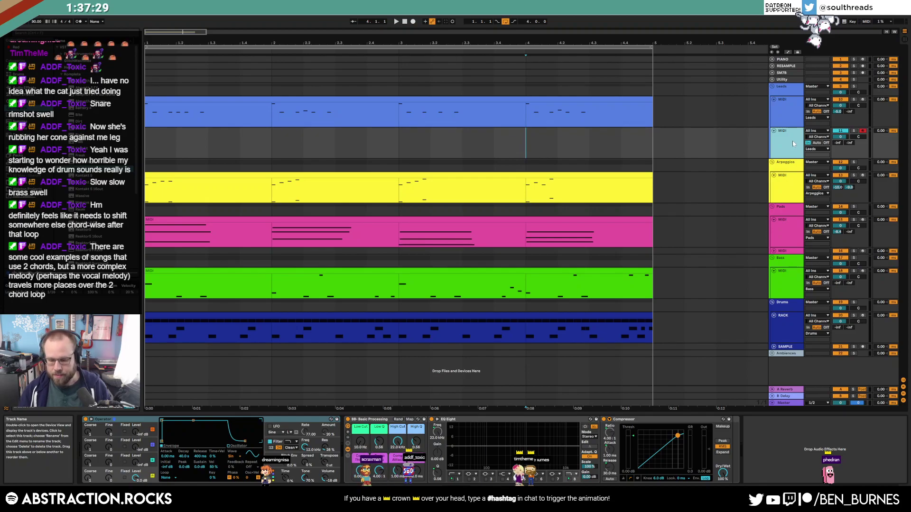
pyautogui.hotkey('ctrl', 't')
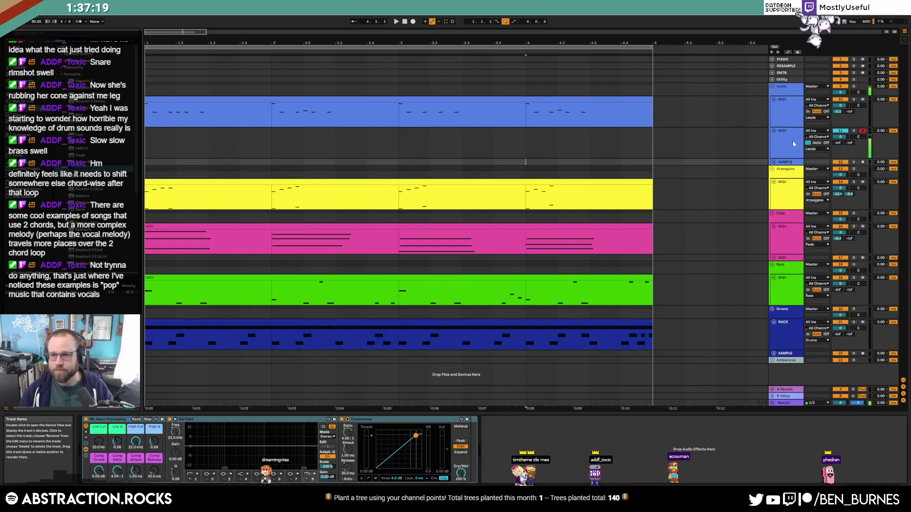
pyautogui.click(772, 162)
pyautogui.click(808, 174)
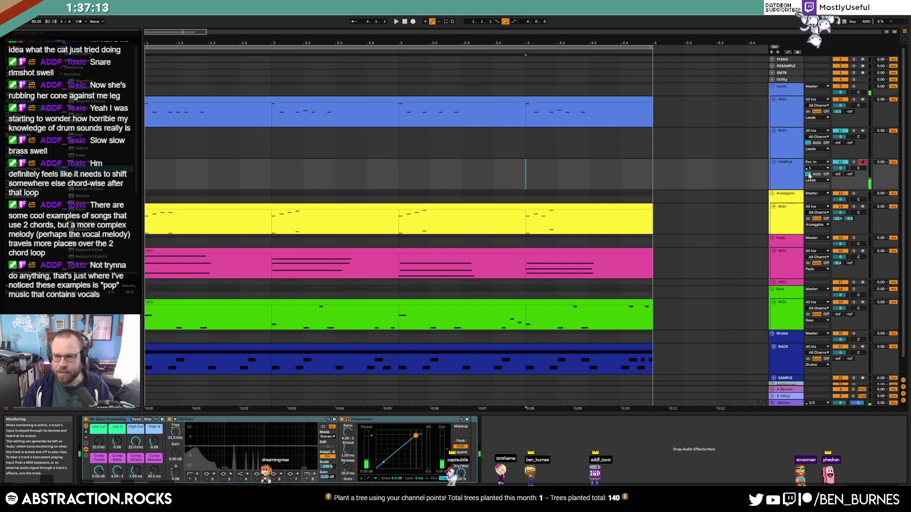
# Raise the SAMPLE track's delay send and record an external audio take over the loop
pyautogui.press('space')
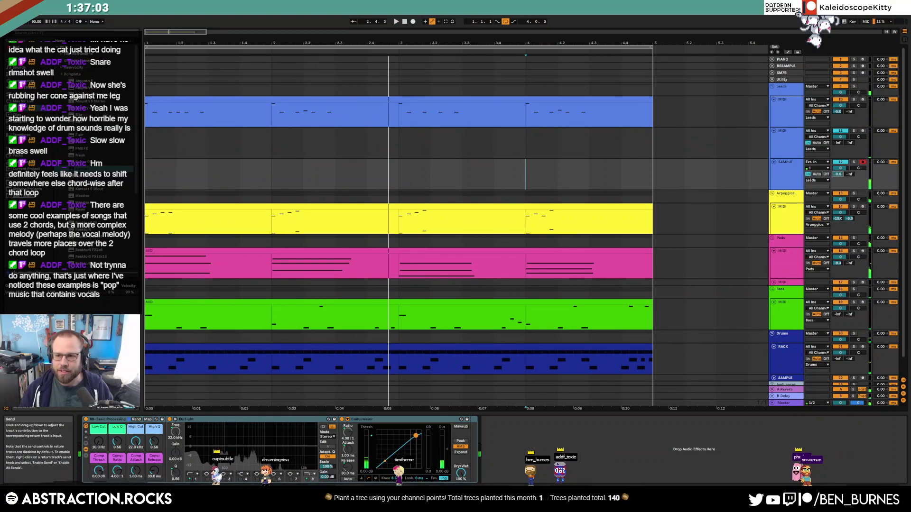
pyautogui.moveTo(849, 174); pyautogui.dragTo(849, 145)
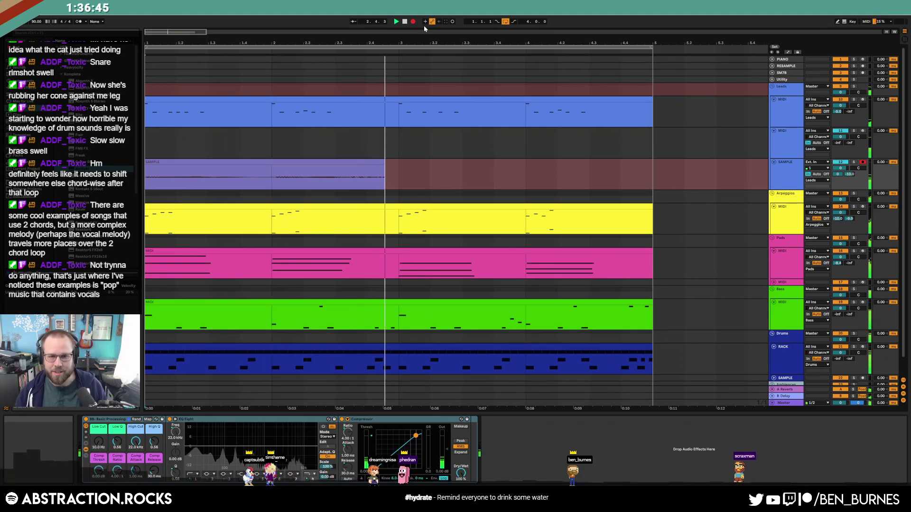
pyautogui.press('F9')
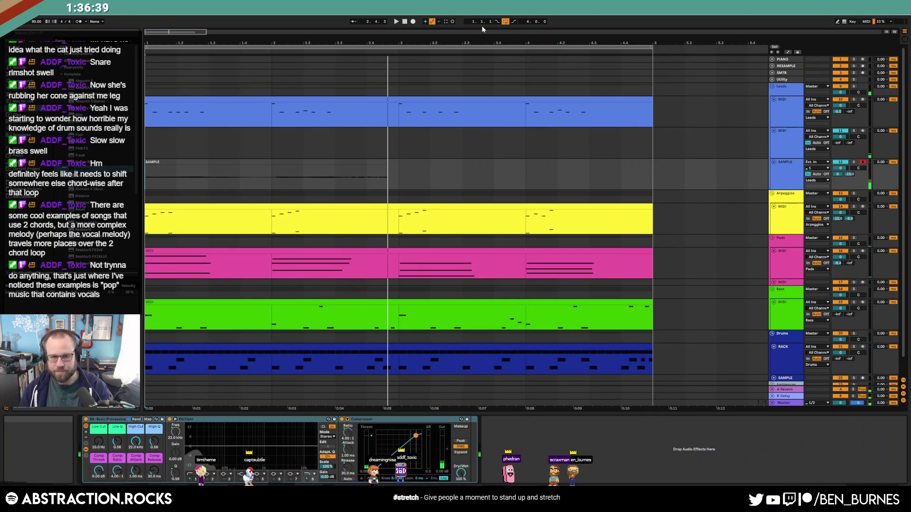
# Disarm the SAMPLE track, turn its monitoring Off and arm the MIDI lead track above it
pyautogui.click(862, 162)
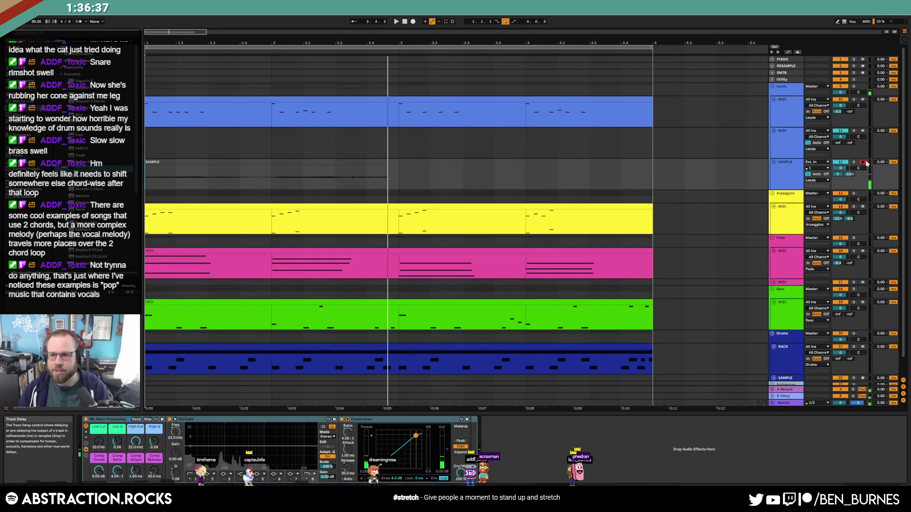
pyautogui.click(826, 174)
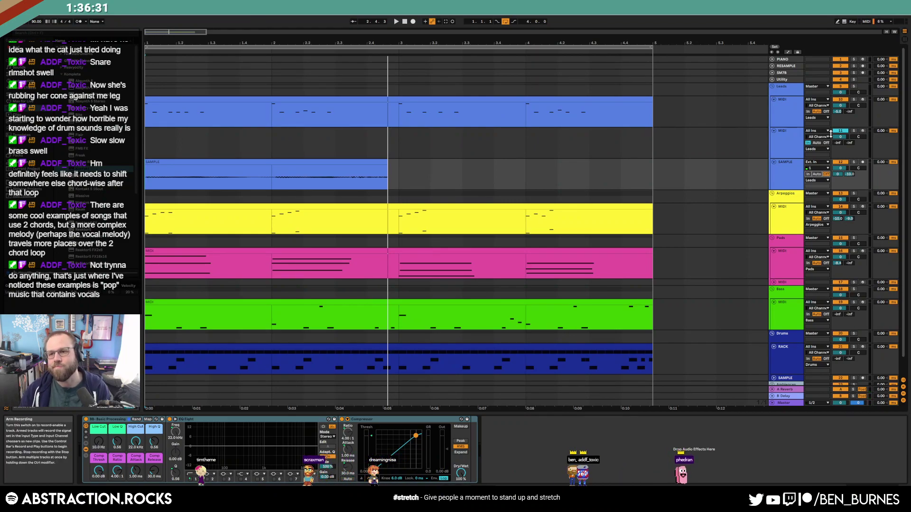
pyautogui.click(863, 131)
# Delete the recorded audio take from the SAMPLE track
pyautogui.moveTo(398, 179); pyautogui.dragTo(146, 176)
pyautogui.press('Delete')
pyautogui.click(407, 141)
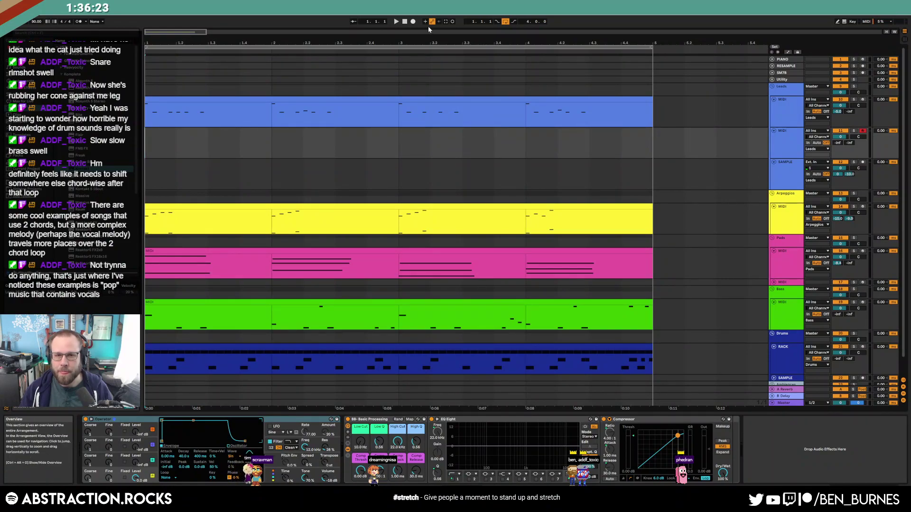
# Record a short Operator take on the new MIDI lead track from bar 1 and set its monitoring to Auto
pyautogui.click(396, 22)
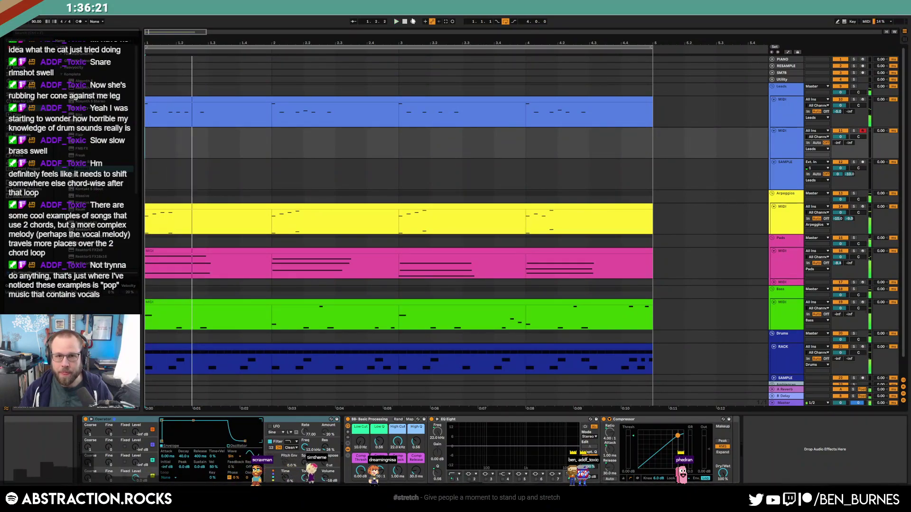
pyautogui.click(413, 22)
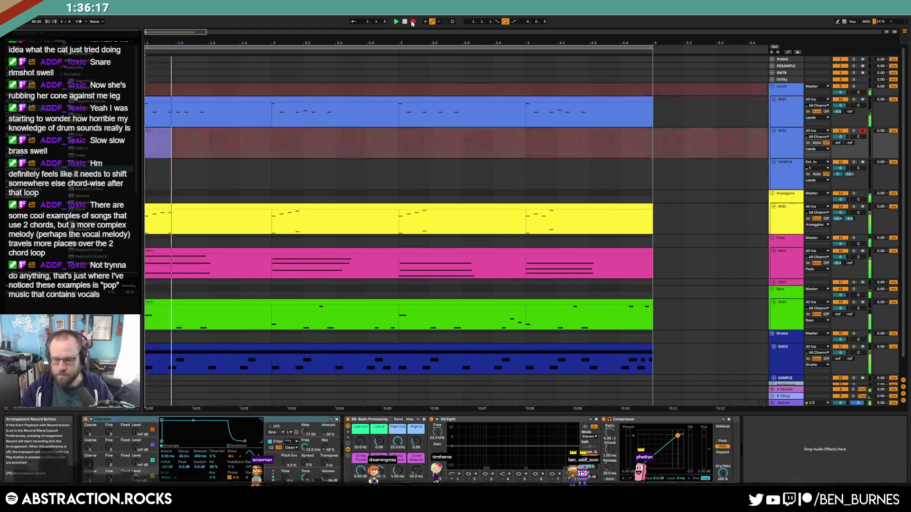
pyautogui.click(404, 21)
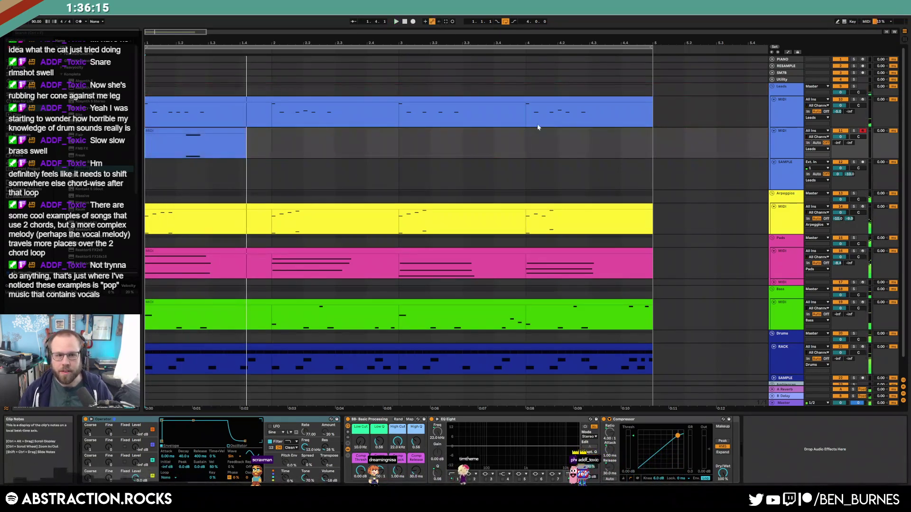
pyautogui.click(816, 142)
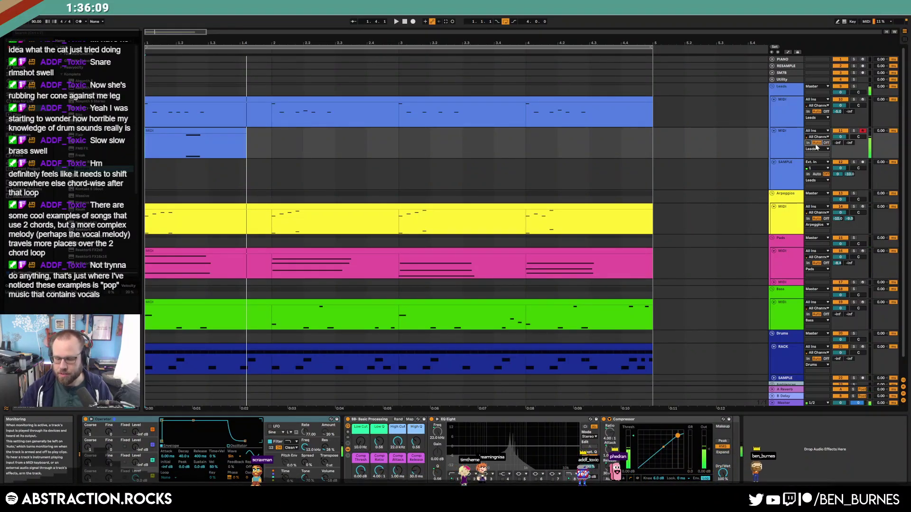
# Copy bar 2 of the recorded Operator part over bar 1 and join all four bars into one clip
pyautogui.click(220, 131)
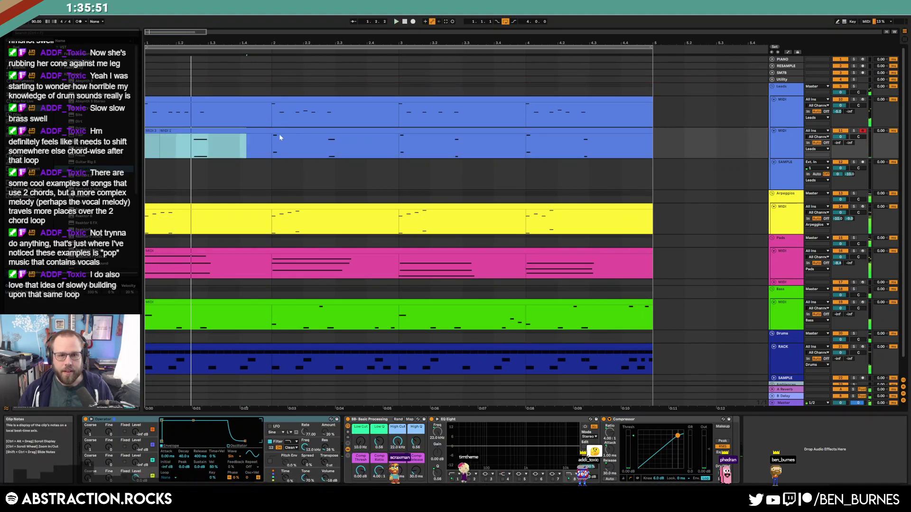
pyautogui.moveTo(272, 145); pyautogui.dragTo(397, 153)
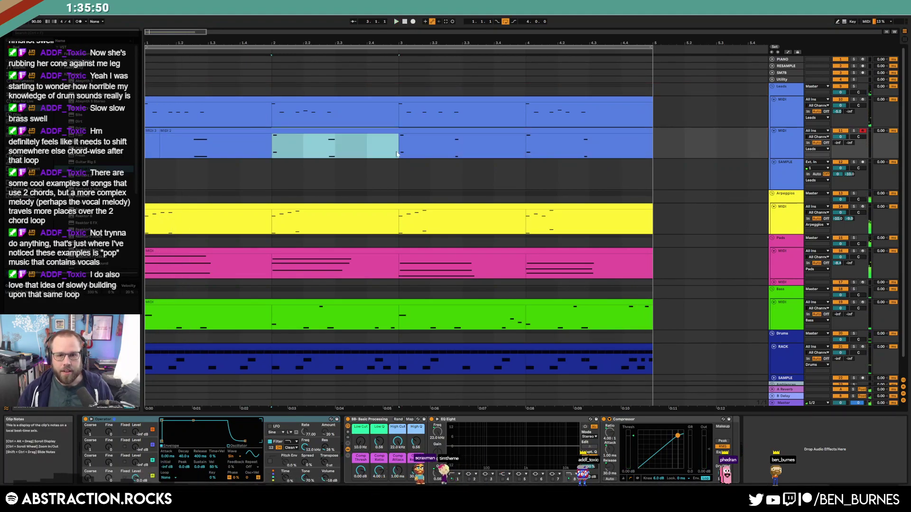
pyautogui.click(147, 152)
pyautogui.hotkey('ctrl', 'v')
pyautogui.keyDown('shift'); pyautogui.click(552, 131); pyautogui.keyUp('shift')
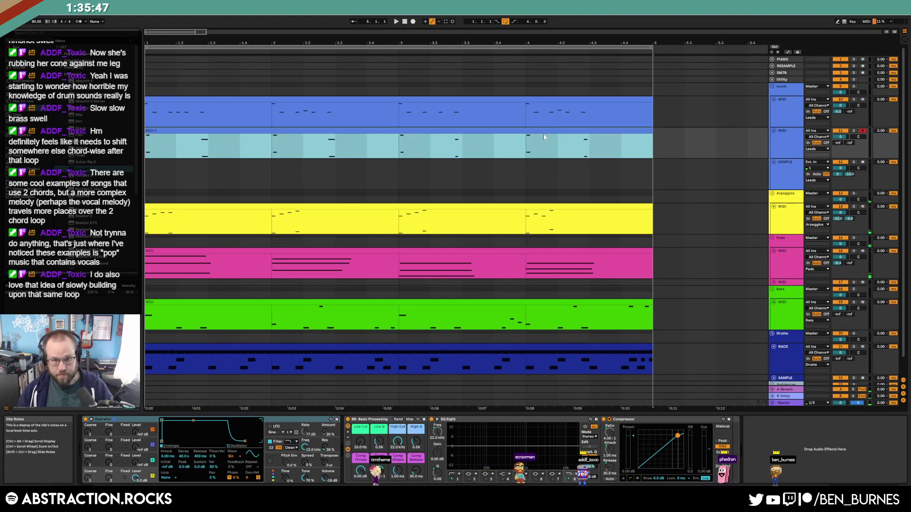
# Lower the new lead track's volume to -6.0 dB and raise its reverb and delay sends
pyautogui.click(538, 142)
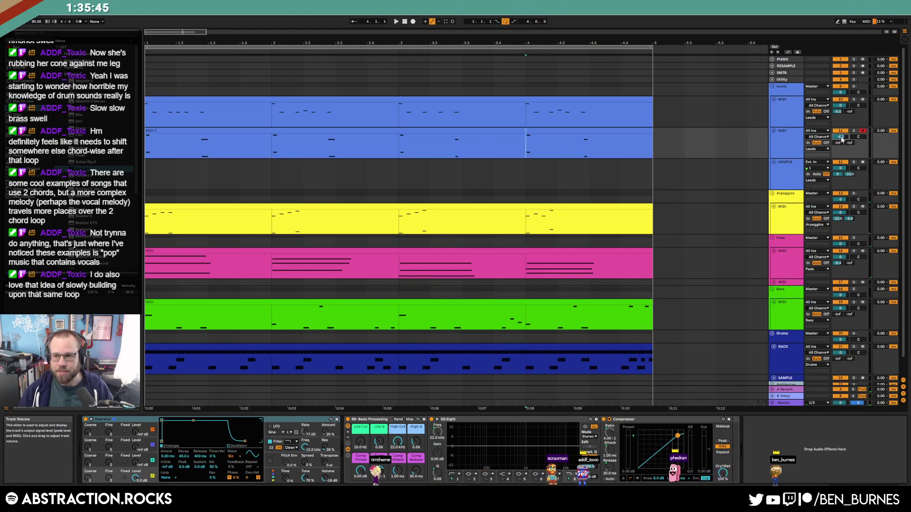
pyautogui.moveTo(840, 146); pyautogui.dragTo(838, 153)
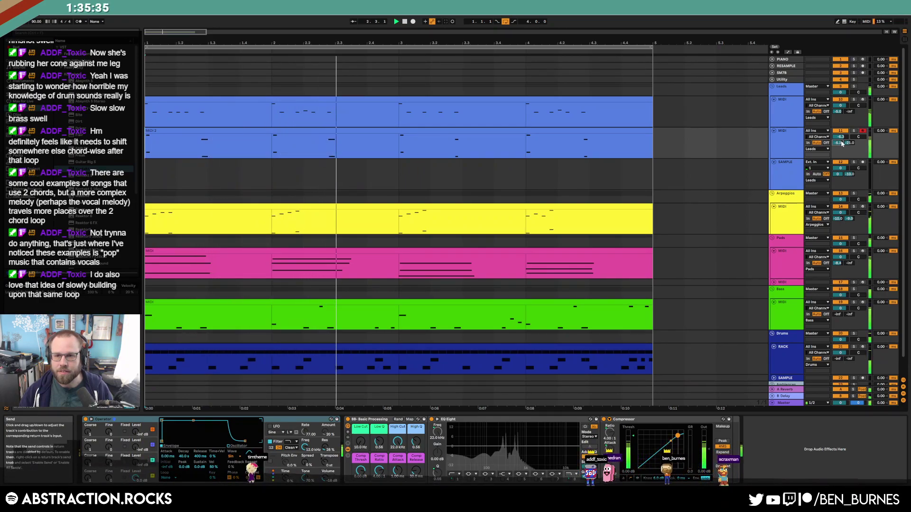
# Quantize all the notes in the second Operator lead clip to tighten their timing
pyautogui.doubleClick(357, 133)
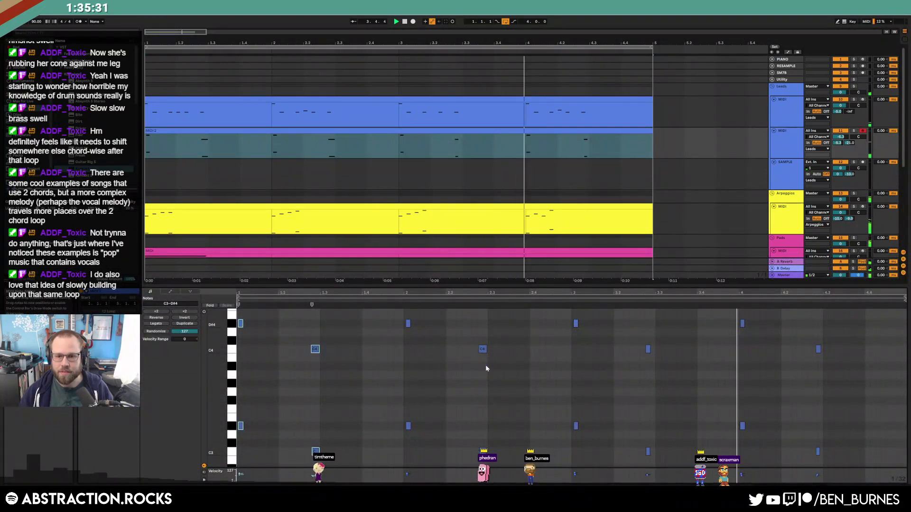
pyautogui.moveTo(486, 351); pyautogui.dragTo(487, 451)
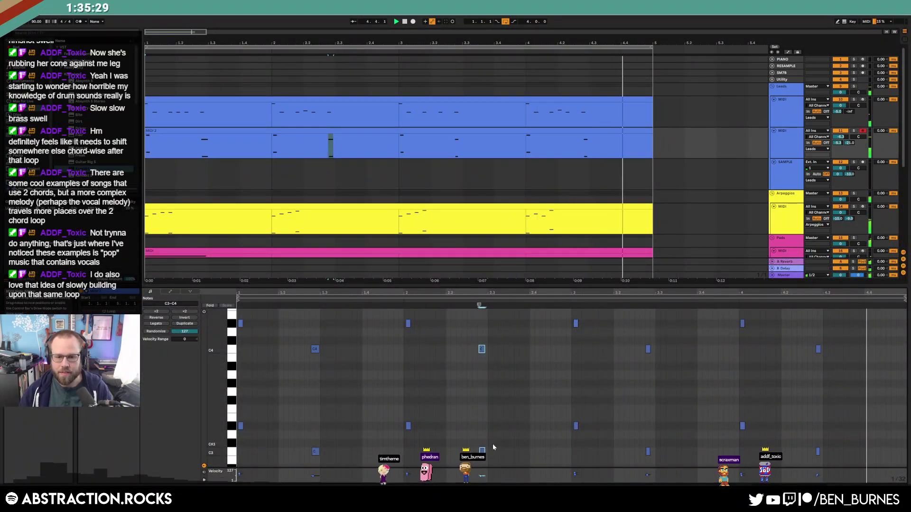
pyautogui.hotkey('ctrl', 'a')
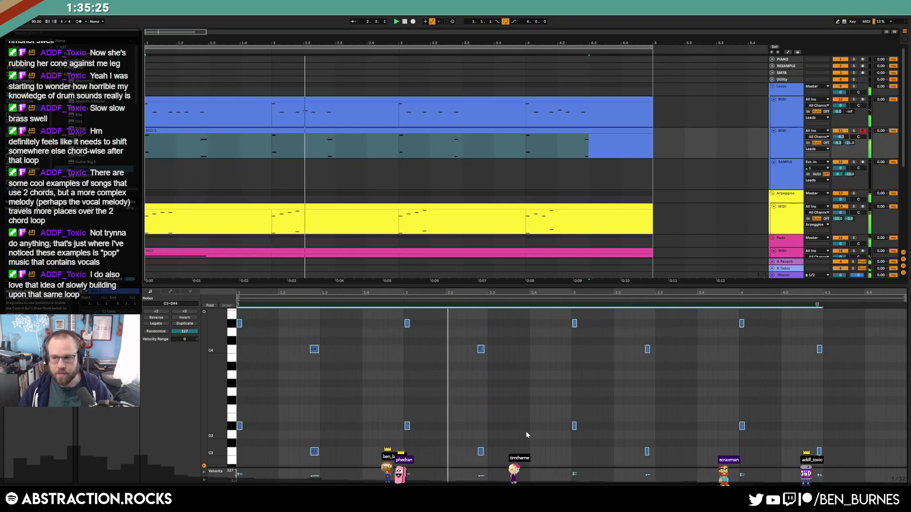
pyautogui.hotkey('shift', 'Tab')
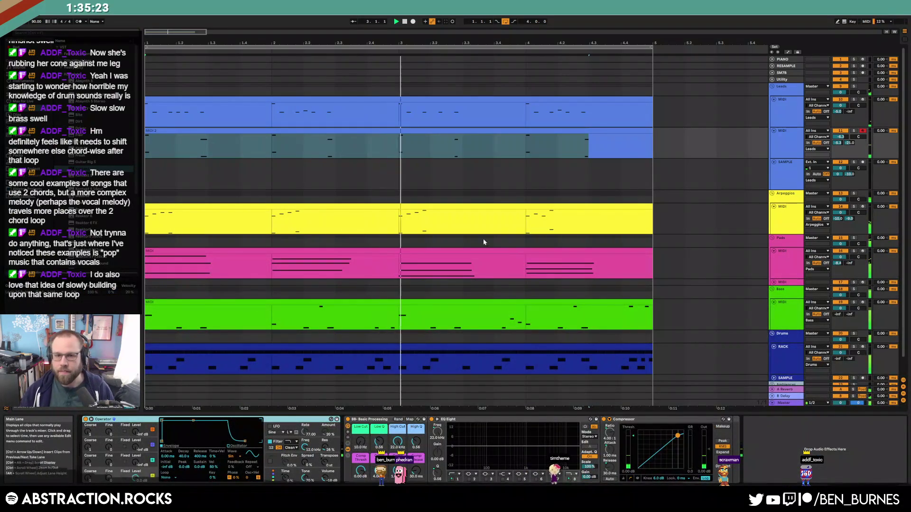
pyautogui.click(530, 145)
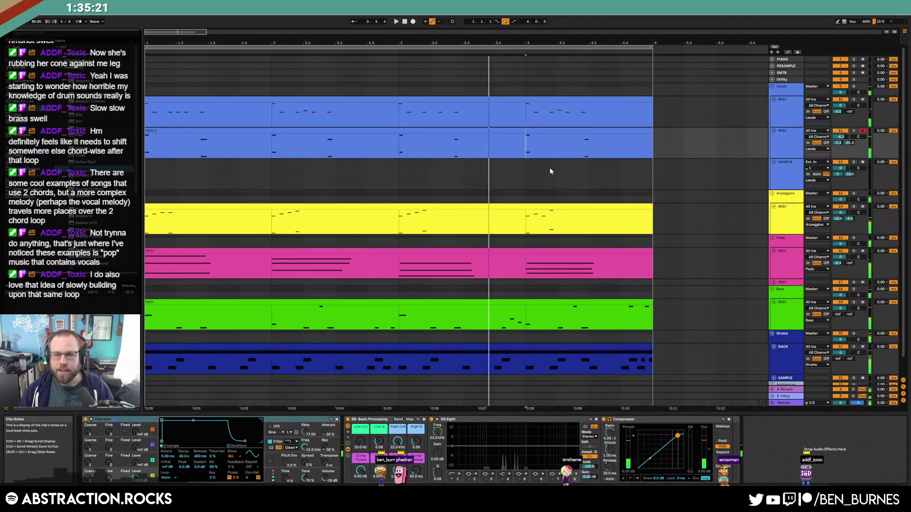
# Open the Pads clip's notes and add a D#4 note above the bar 1 chord, about as long as that chord
pyautogui.scroll(-1, 511, 214)
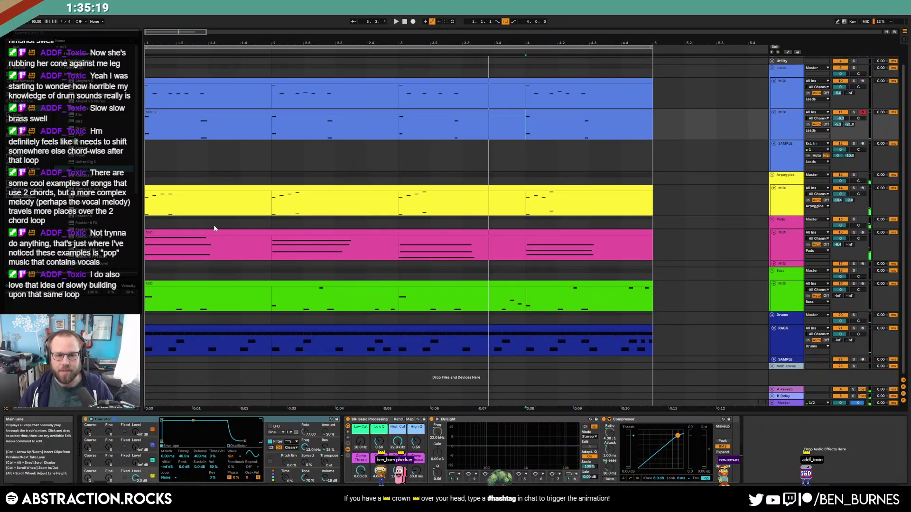
pyautogui.click(224, 232)
pyautogui.press('space')
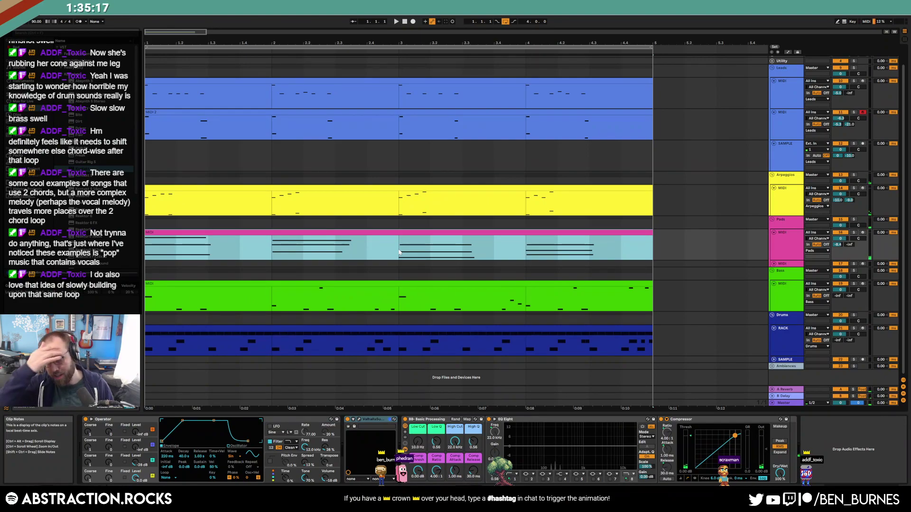
pyautogui.doubleClick(410, 233)
pyautogui.click(361, 354)
pyautogui.scroll(3, 249, 339)
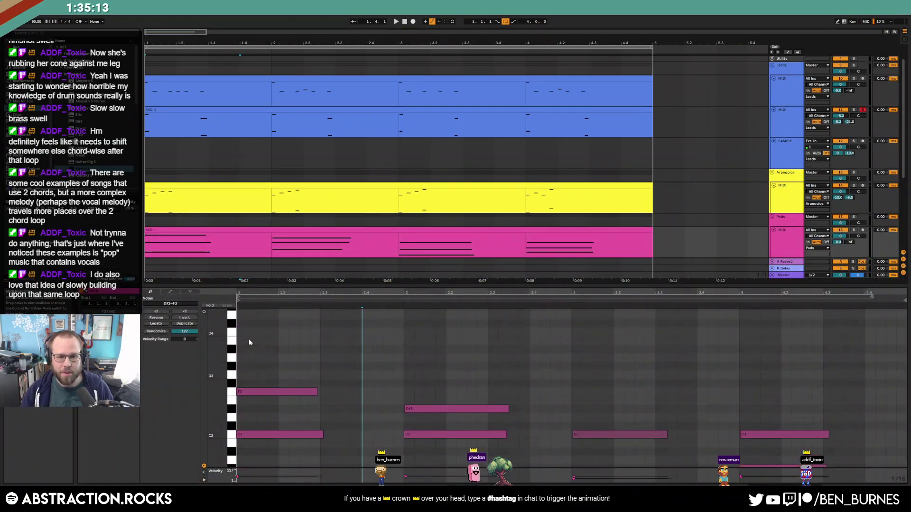
pyautogui.doubleClick(239, 329)
pyautogui.moveTo(274, 329); pyautogui.dragTo(332, 329)
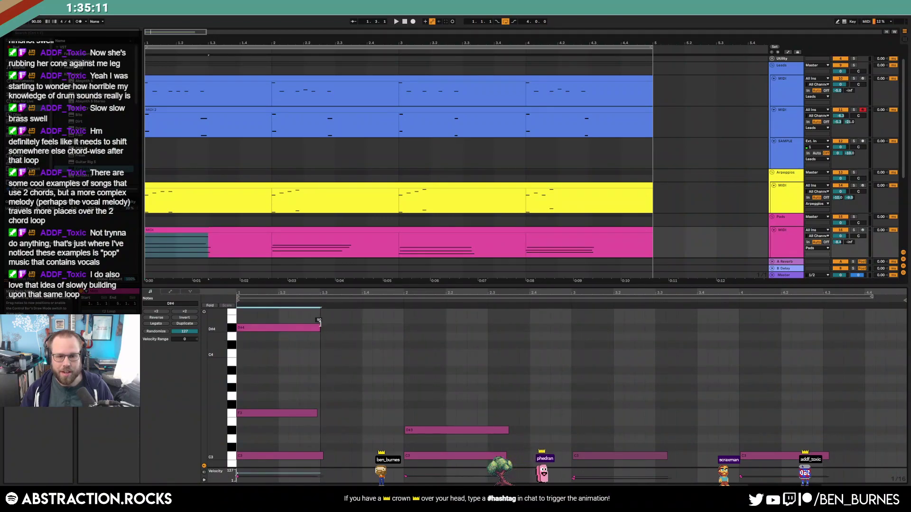
# Extend the high pad voice with D#4 notes in bars 2 and 4 and a D4 note in bar 3
pyautogui.click(405, 327)
pyautogui.moveTo(405, 327); pyautogui.dragTo(508, 328)
pyautogui.click(573, 337)
pyautogui.moveTo(573, 337); pyautogui.dragTo(665, 336)
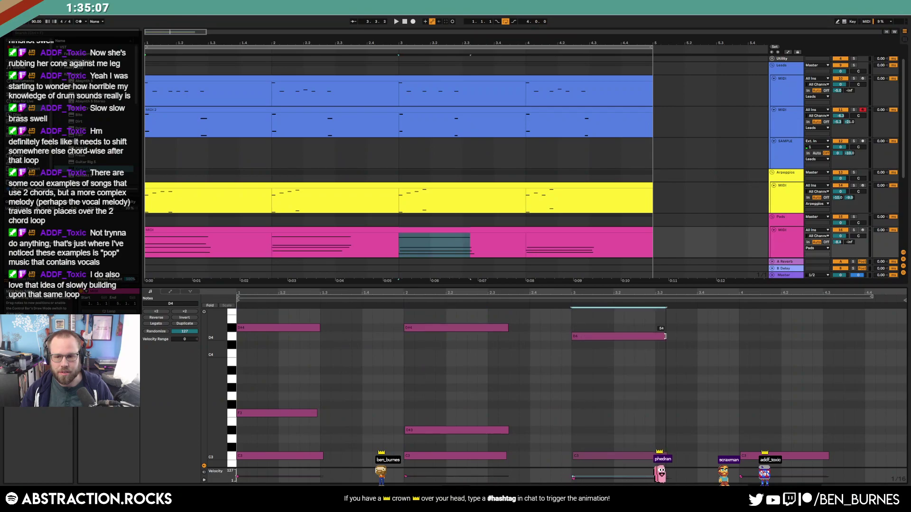
pyautogui.moveTo(739, 329); pyautogui.dragTo(828, 327)
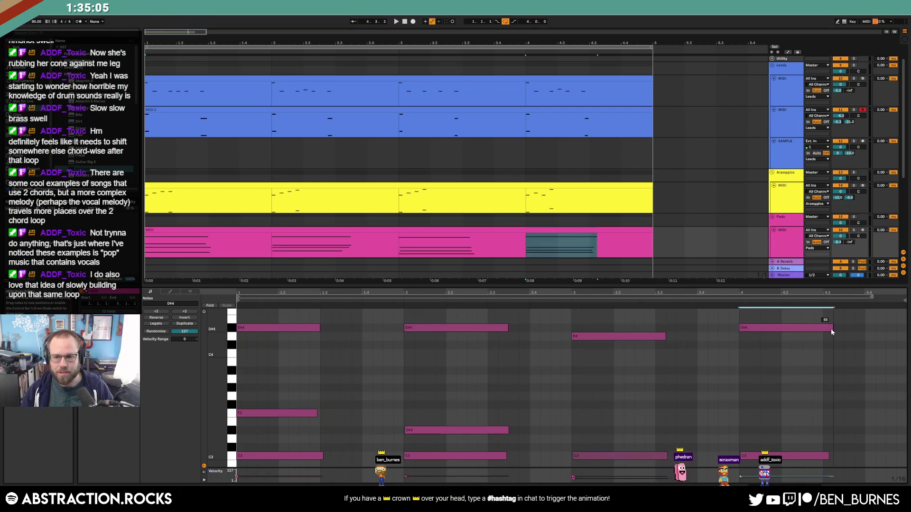
# Play the loop and raise the high bar 3 pad note to F4
pyautogui.press('space')
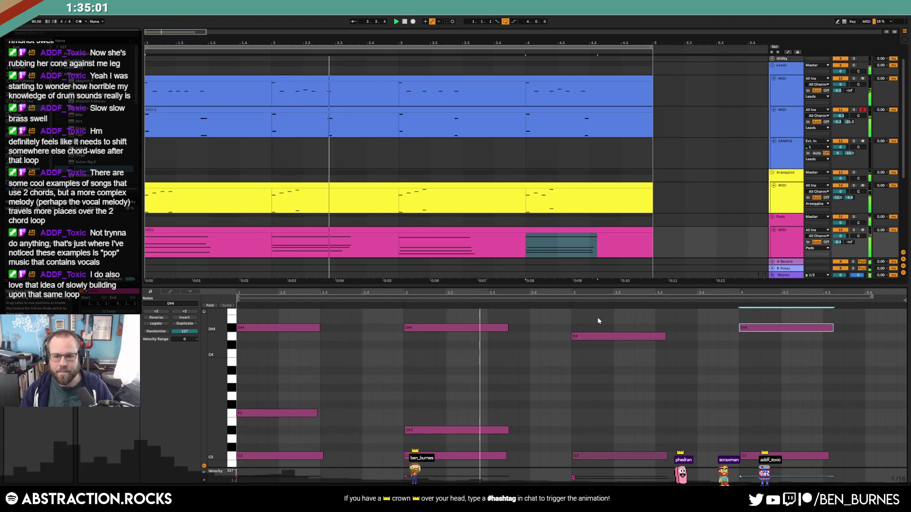
pyautogui.moveTo(596, 318); pyautogui.dragTo(609, 355)
pyautogui.press('Up')
pyautogui.press('Up')
pyautogui.press('Up')
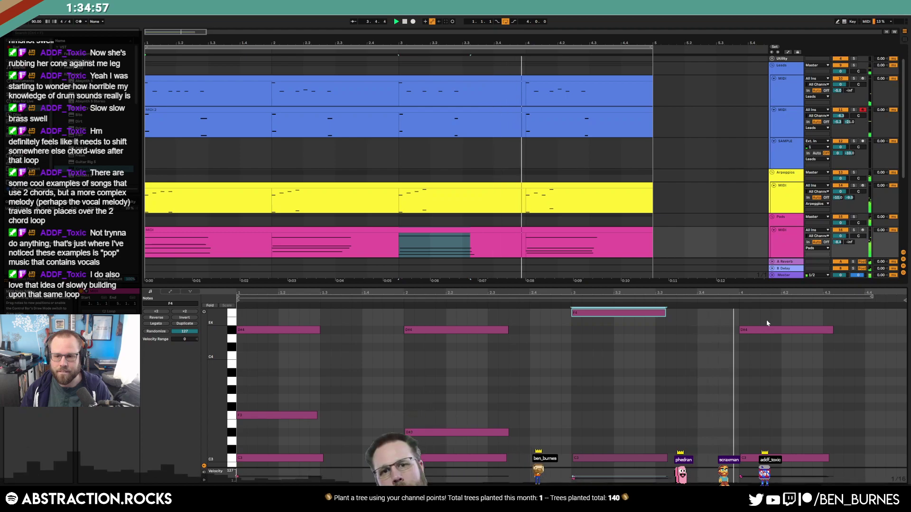
# Delete the four added high pad notes, stop playback and return to the device view
pyautogui.moveTo(782, 359); pyautogui.dragTo(304, 299)
pyautogui.press('Delete')
pyautogui.press('space')
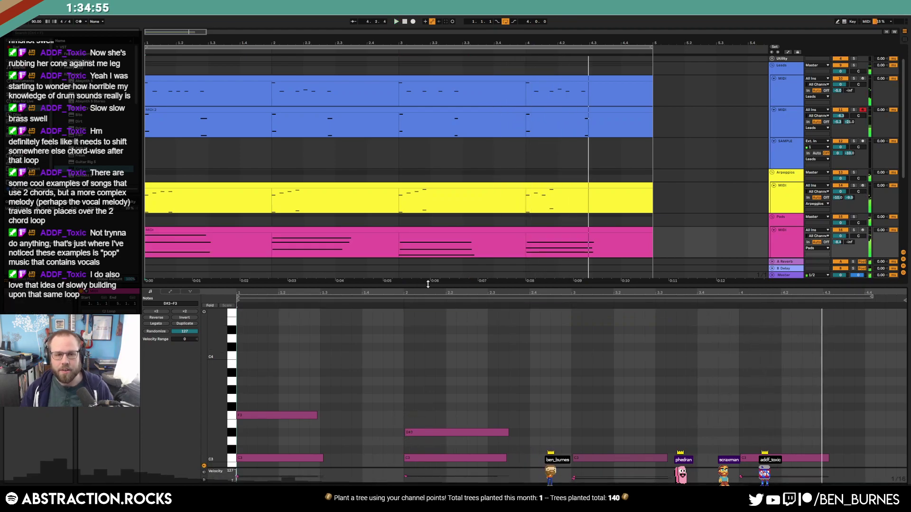
pyautogui.hotkey('shift', 'Tab')
# Lower oscillator B's level in the bass track's Operator to -23 dB
pyautogui.click(543, 284)
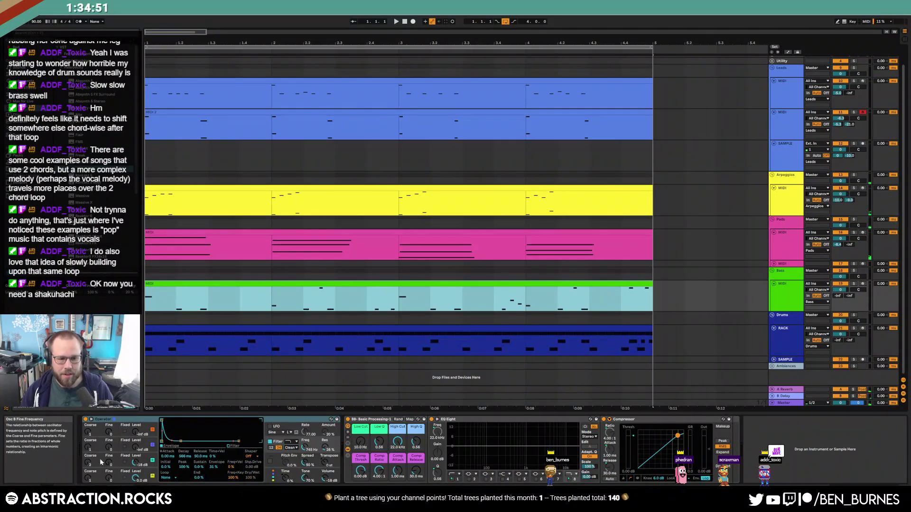
pyautogui.moveTo(135, 463); pyautogui.dragTo(136, 465)
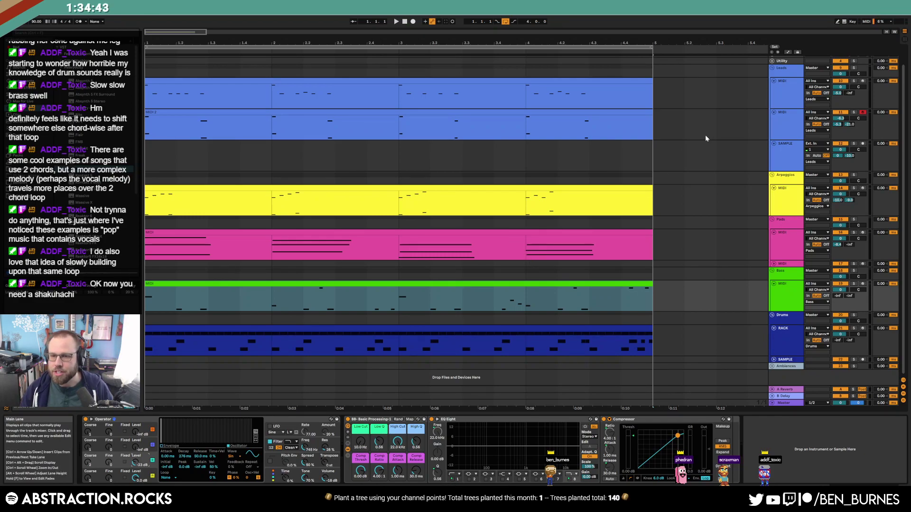
# Insert a new MIDI track below the SAMPLE track in the Leads group and load Kontakt 5 on it
pyautogui.click(779, 157)
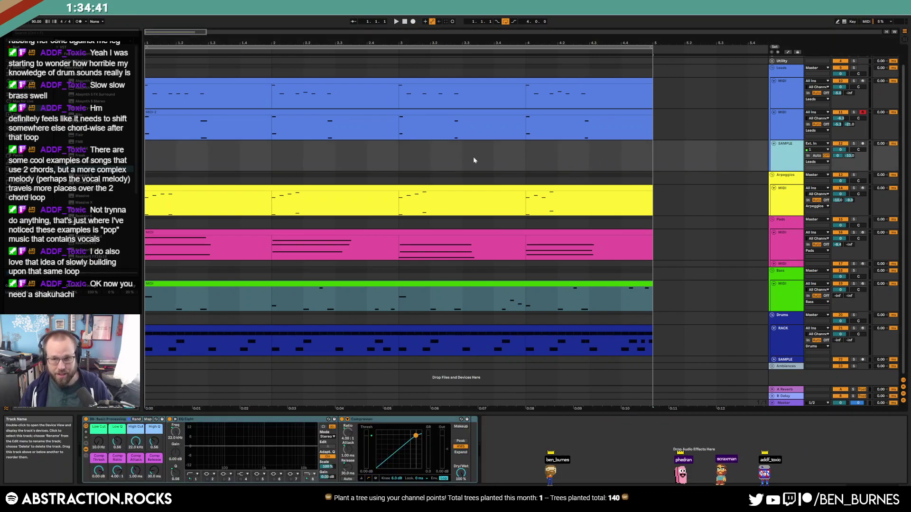
pyautogui.hotkey('ctrl', 'shift', 't')
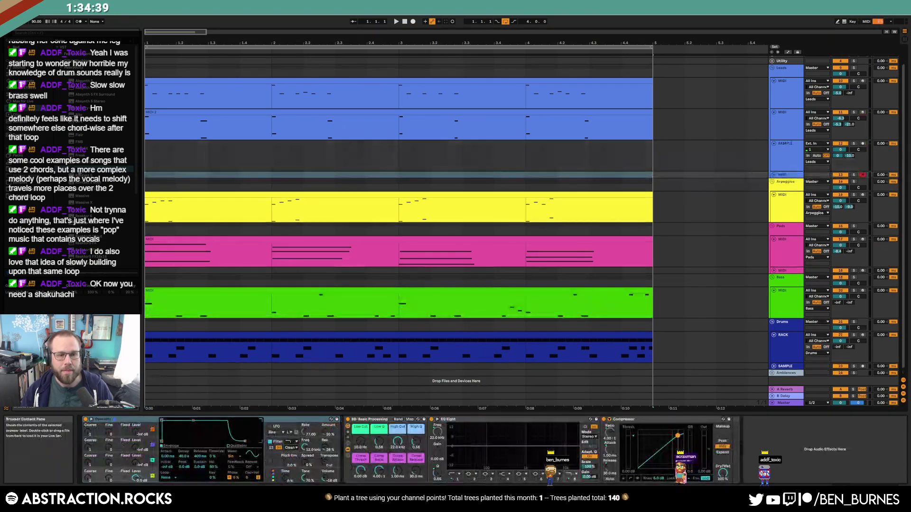
pyautogui.press('Return')
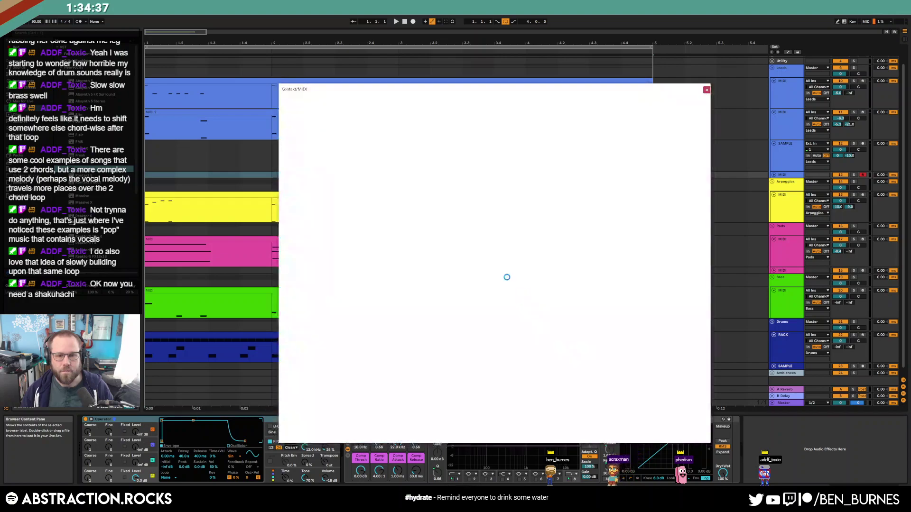
pyautogui.click(376, 114)
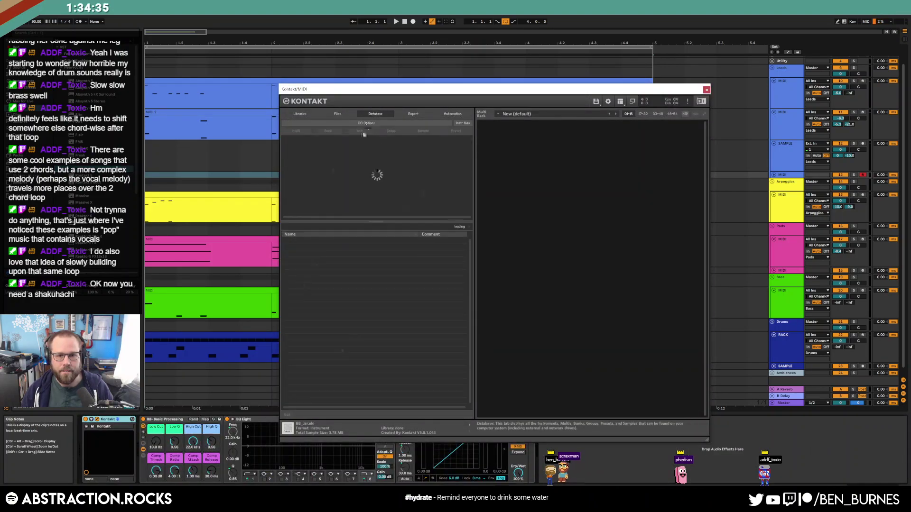
pyautogui.click(95, 418)
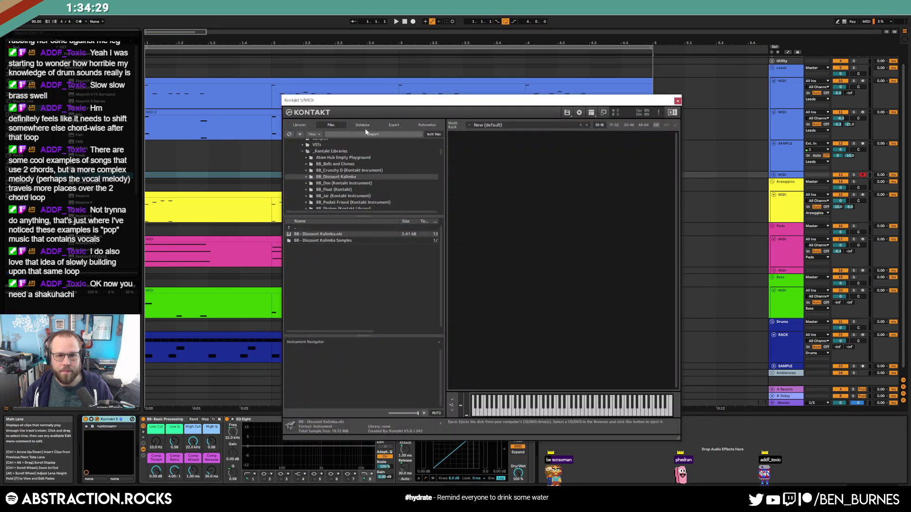
# Search the Kontakt database for "shaku" and load the Shakuhachi instrument
pyautogui.click(364, 126)
pyautogui.write('saku')
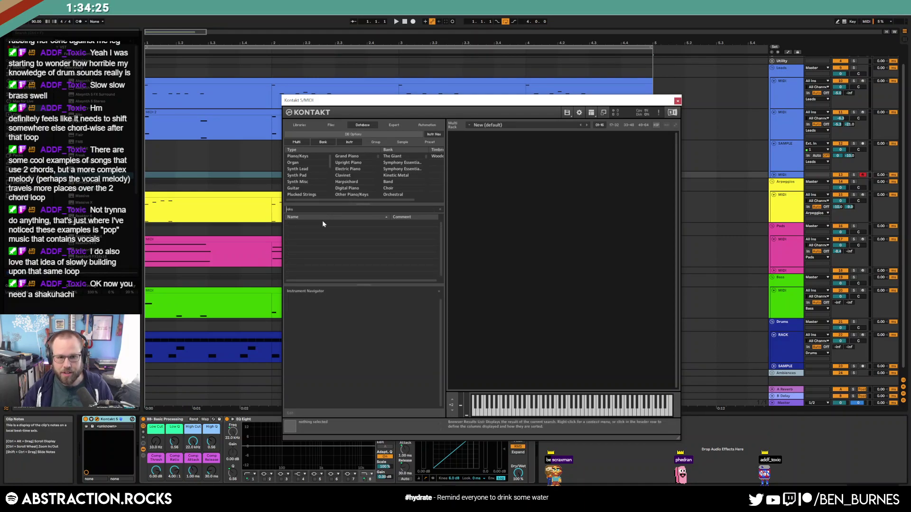
pyautogui.press('BackSpace')
pyautogui.press('BackSpace')
pyautogui.press('BackSpace')
pyautogui.press('BackSpace')
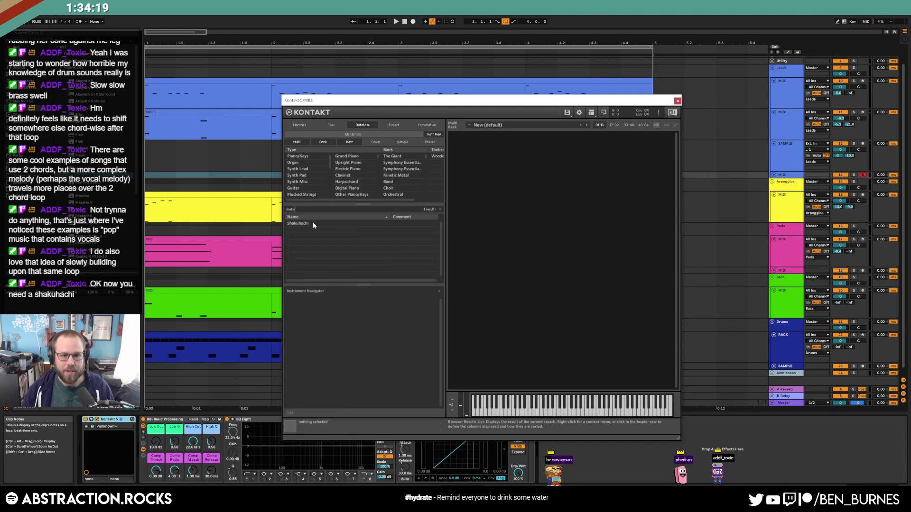
pyautogui.doubleClick(312, 223)
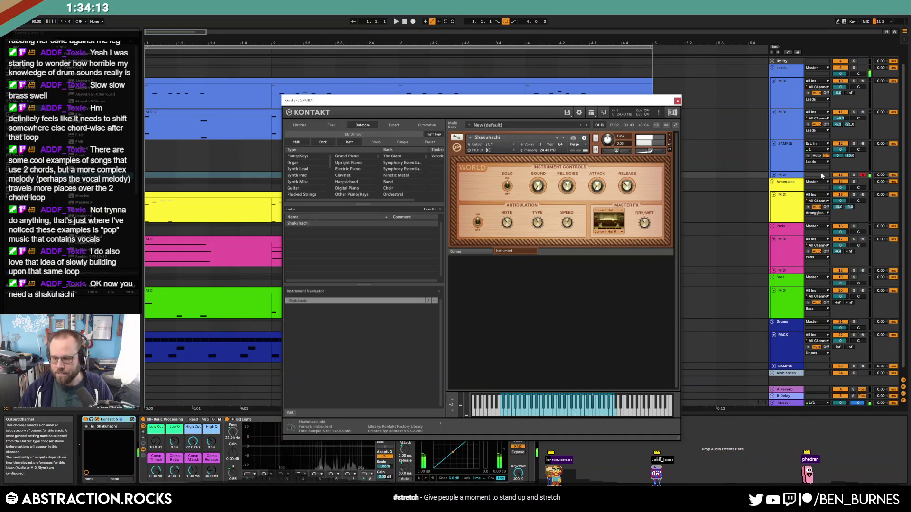
# Audition the Shakuhachi over the playing loop, close the Kontakt window and unfold its track
pyautogui.press('space')
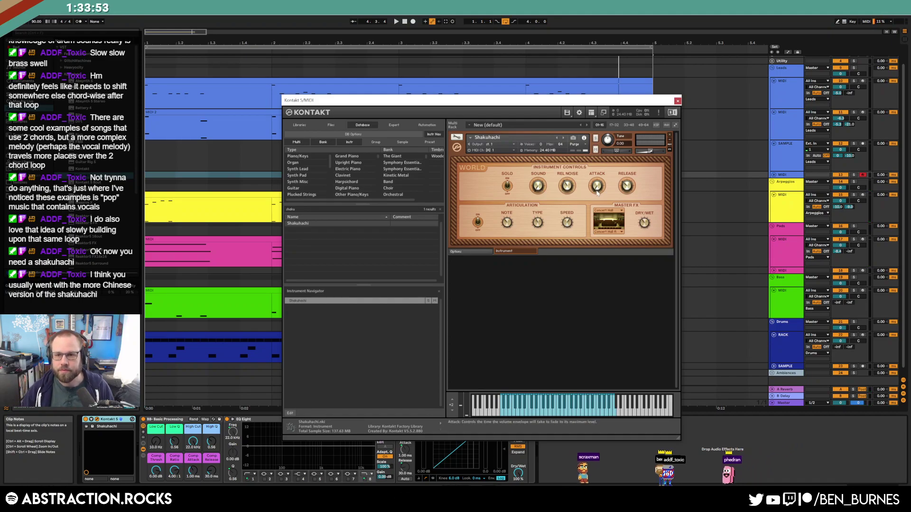
pyautogui.click(677, 101)
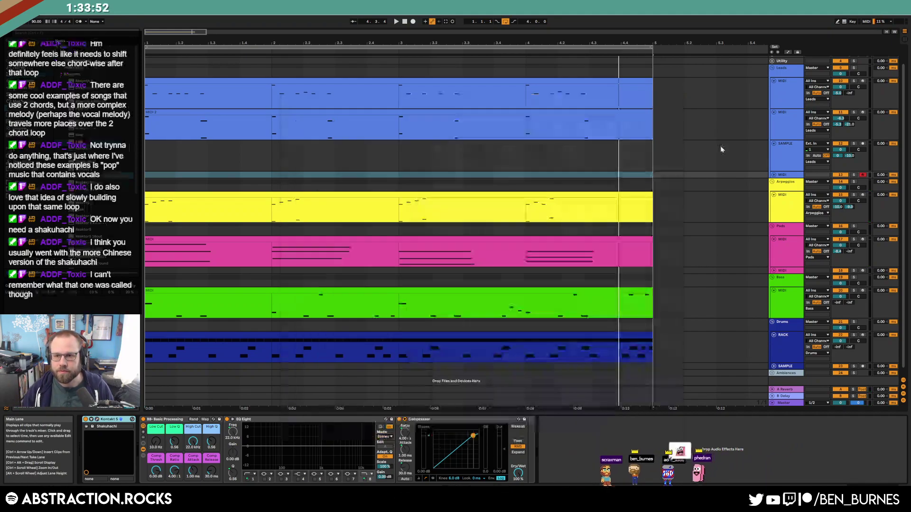
pyautogui.click(773, 174)
pyautogui.click(522, 125)
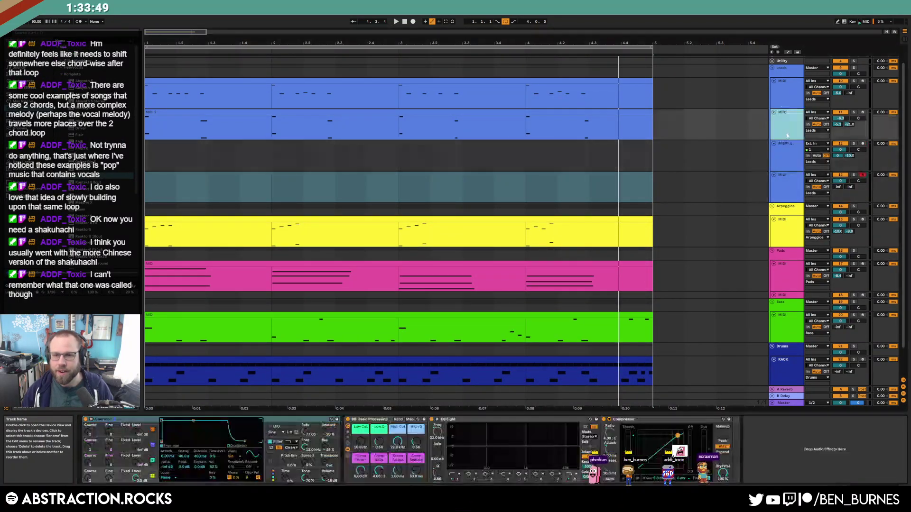
pyautogui.click(548, 112)
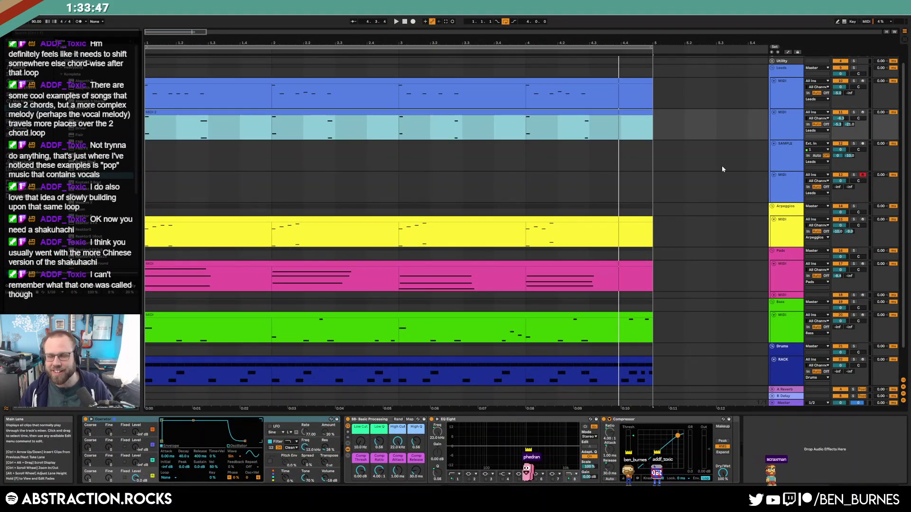
# Insert another MIDI track below the Shakuhachi track and load Kontakt 5 on it
pyautogui.click(780, 184)
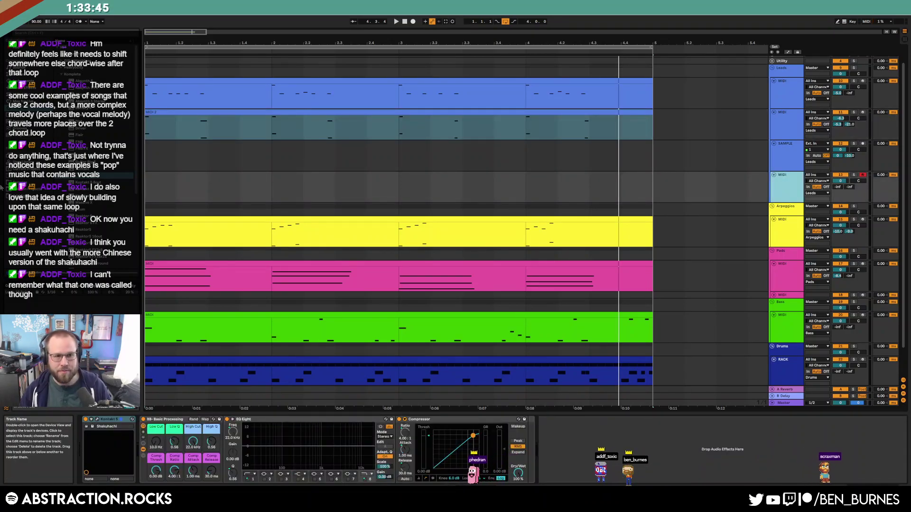
pyautogui.hotkey('ctrl', 'shift', 't')
pyautogui.moveTo(75, 176); pyautogui.dragTo(114, 426)
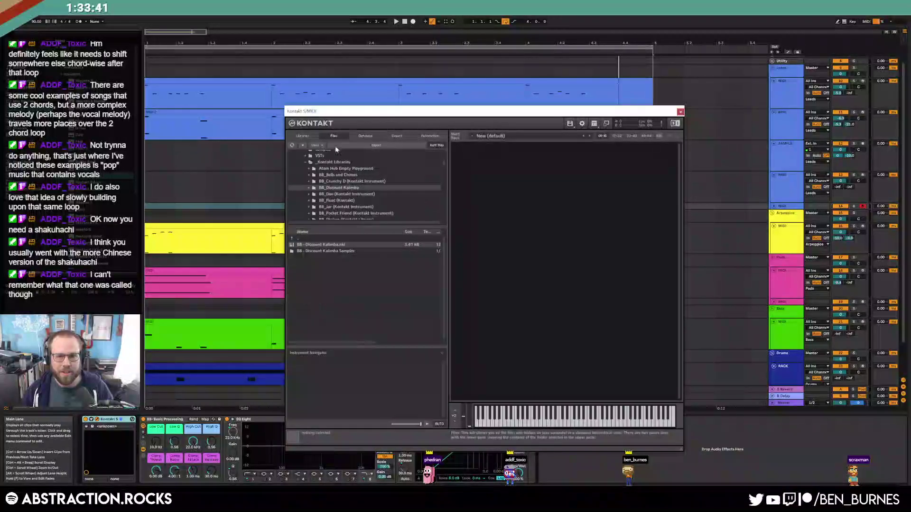
# Browse Kontakt's file libraries to the Soundiron Iron Pack 11 - Penny Whistle folder and expand it
pyautogui.scroll(-4, 370, 195)
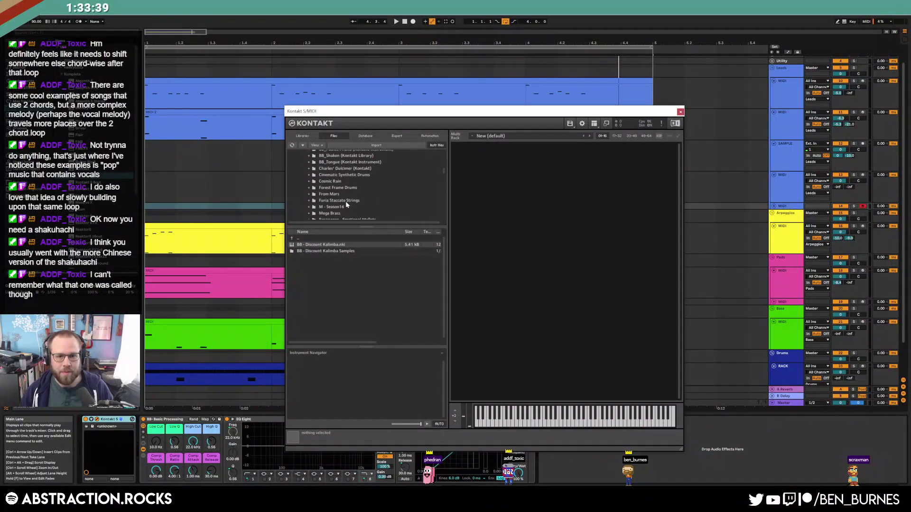
pyautogui.scroll(-3, 345, 204)
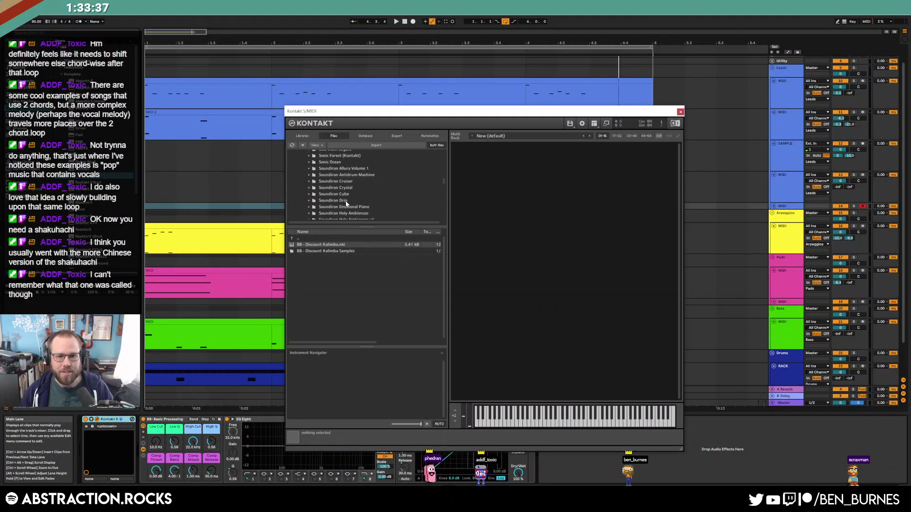
pyautogui.scroll(-2, 345, 203)
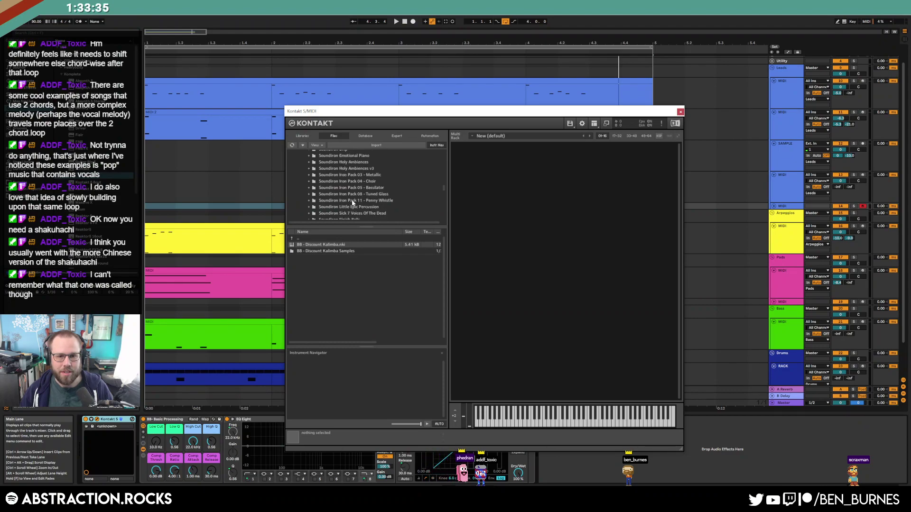
pyautogui.click(327, 200)
pyautogui.doubleClick(322, 265)
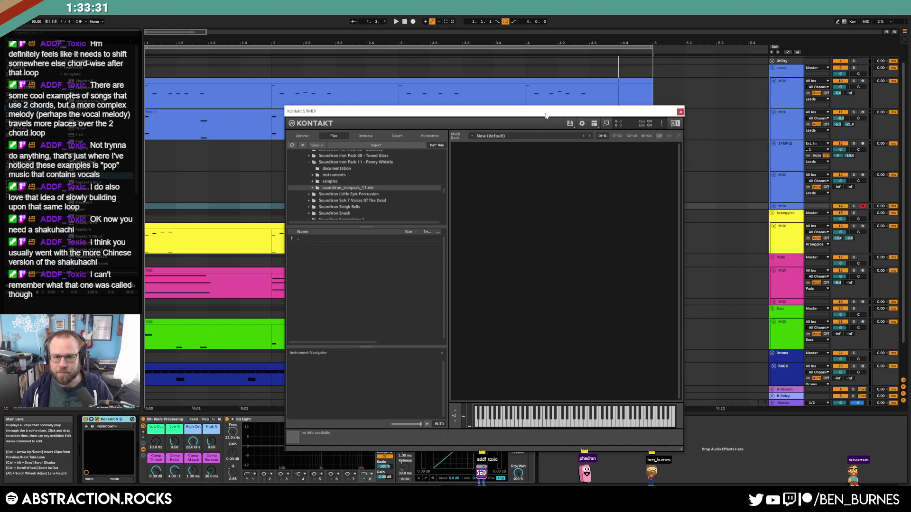
# Move the Kontakt window aside and unfold the new MIDI track at the end of the Leads group
pyautogui.moveTo(545, 115); pyautogui.dragTo(465, 120)
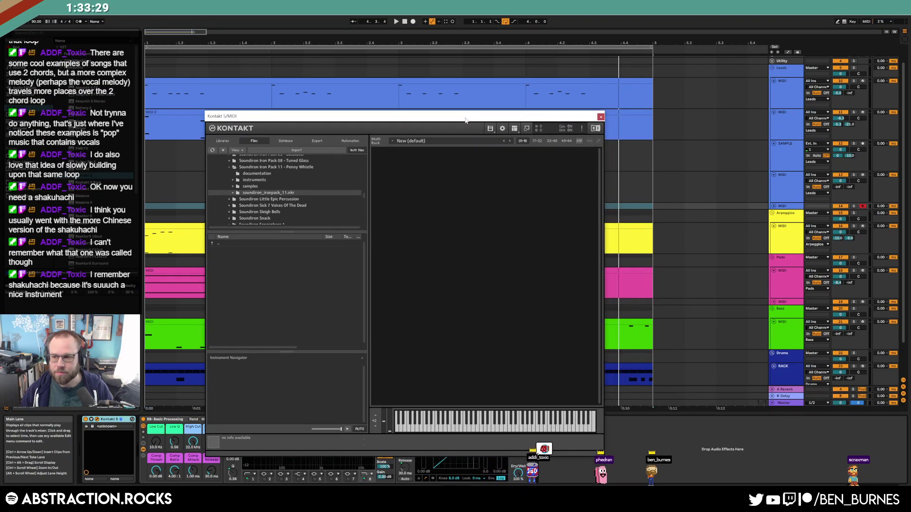
pyautogui.click(773, 206)
pyautogui.moveTo(466, 117); pyautogui.dragTo(583, 113)
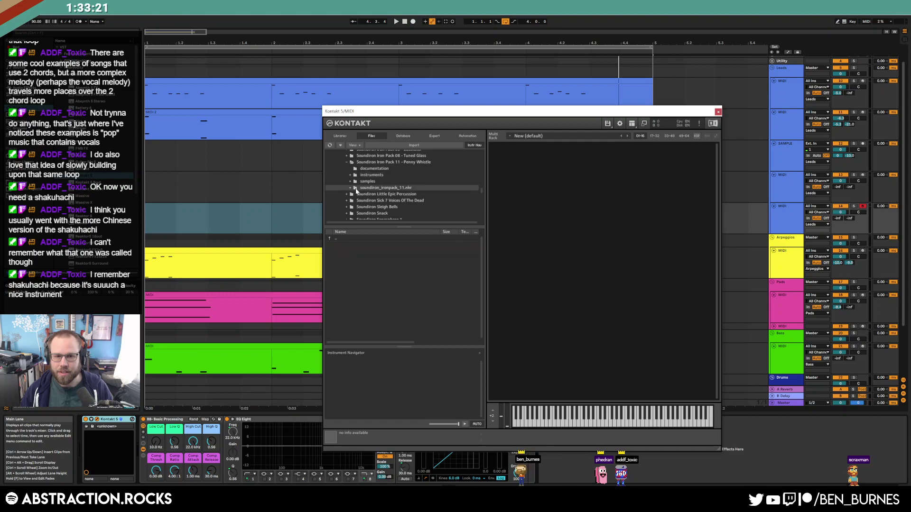
# Load Iron Pack 11 Penny Whistle Sustain.nki from the Kontakt subfolder of the library's instruments folder
pyautogui.click(375, 163)
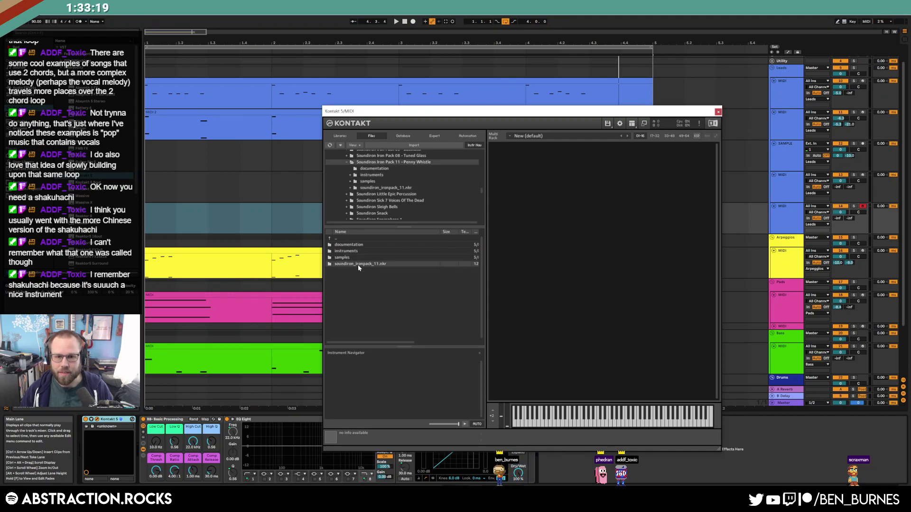
pyautogui.click(375, 175)
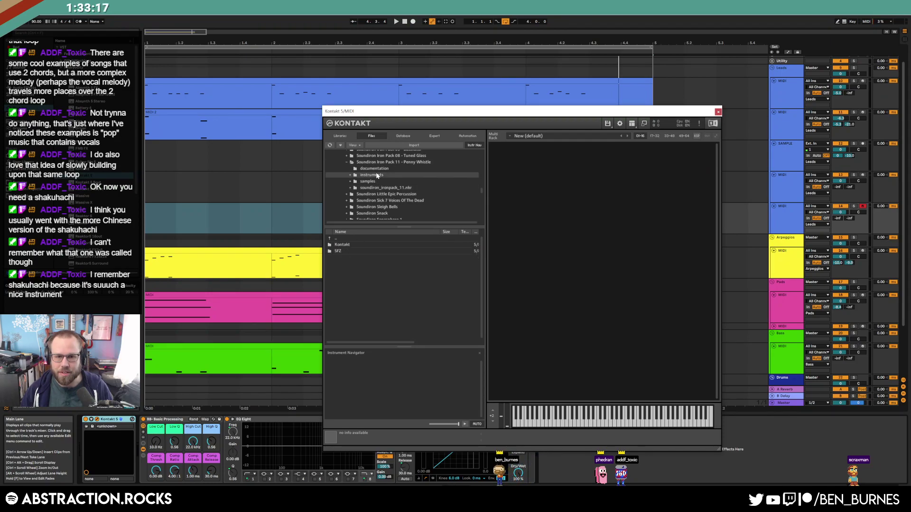
pyautogui.doubleClick(346, 244)
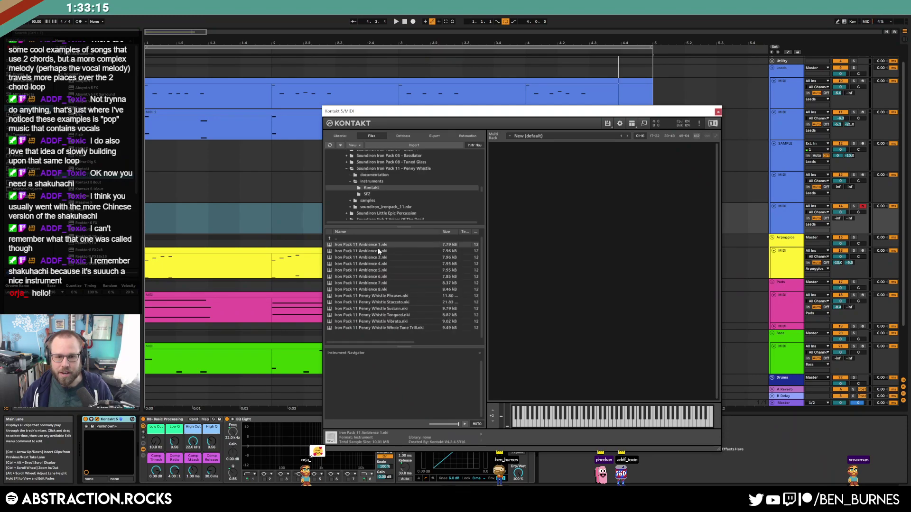
pyautogui.doubleClick(406, 308)
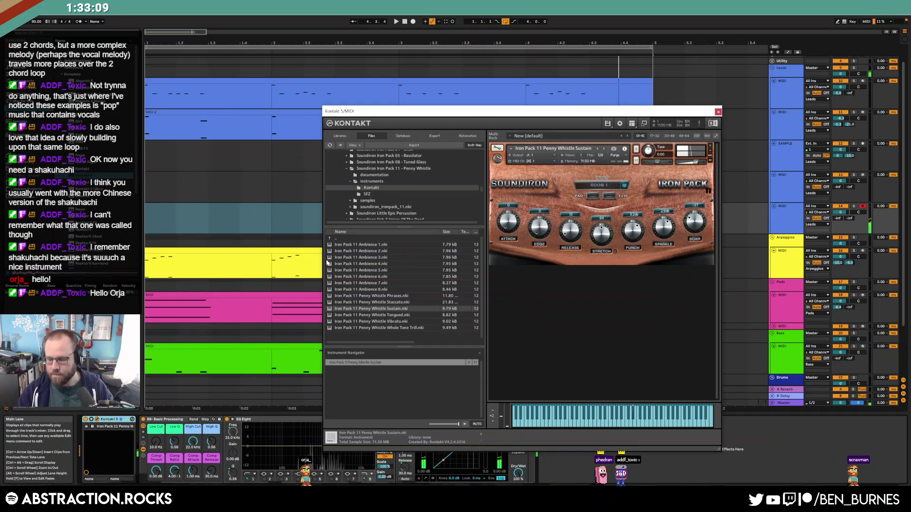
# Audition the penny whistle over the loop, close the Kontakt window and select the SAMPLE track
pyautogui.press('space')
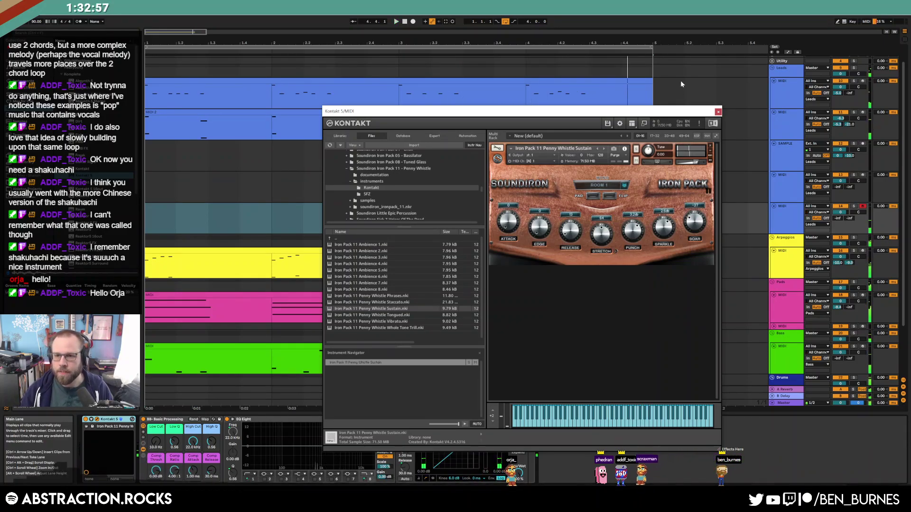
pyautogui.click(718, 112)
pyautogui.click(541, 222)
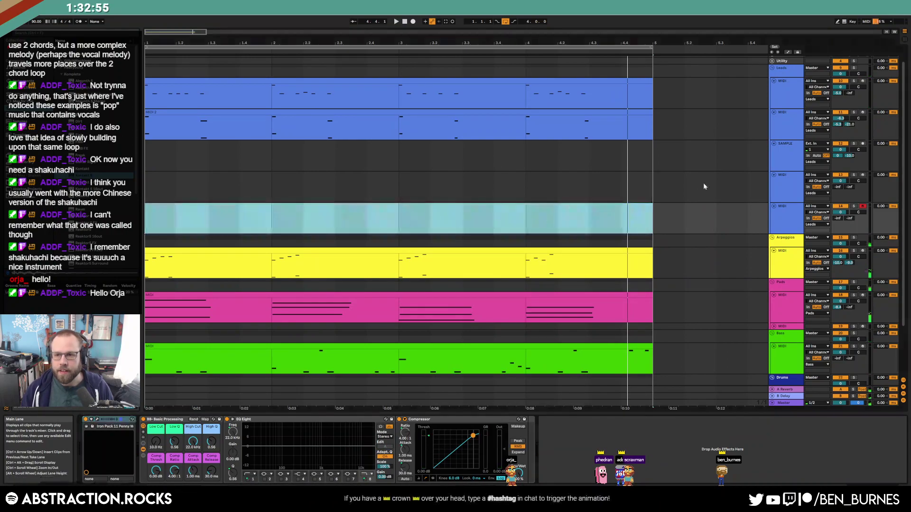
pyautogui.click(792, 196)
pyautogui.click(786, 155)
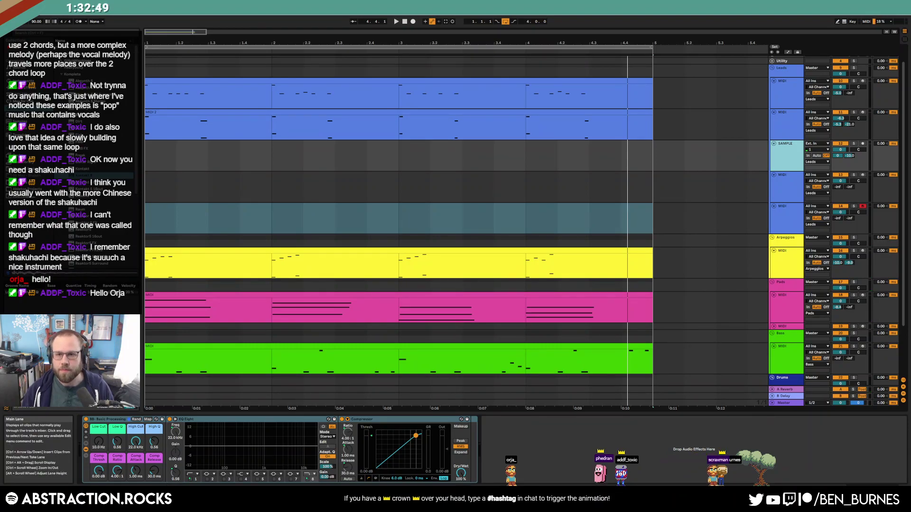
# Fold the SAMPLE track and the two Kontakt wind tracks below it in the Leads group
pyautogui.press('-')
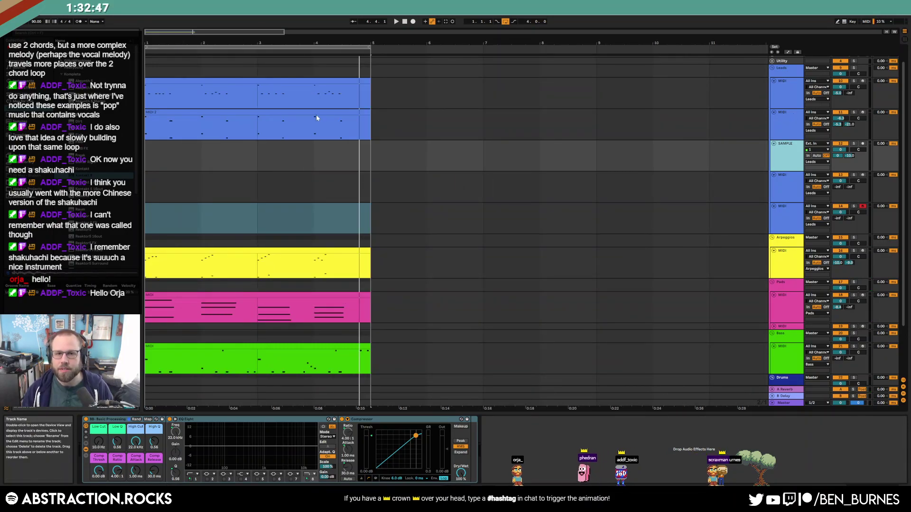
pyautogui.click(224, 116)
pyautogui.press('-')
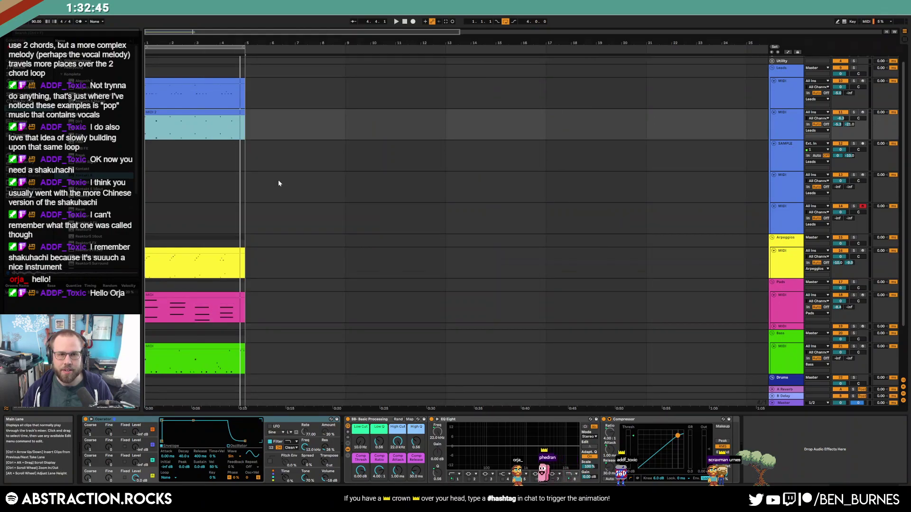
pyautogui.hotkey('shift', 'Tab')
pyautogui.hotkey('shift', 'Tab')
pyautogui.scroll(-3, 251, 193)
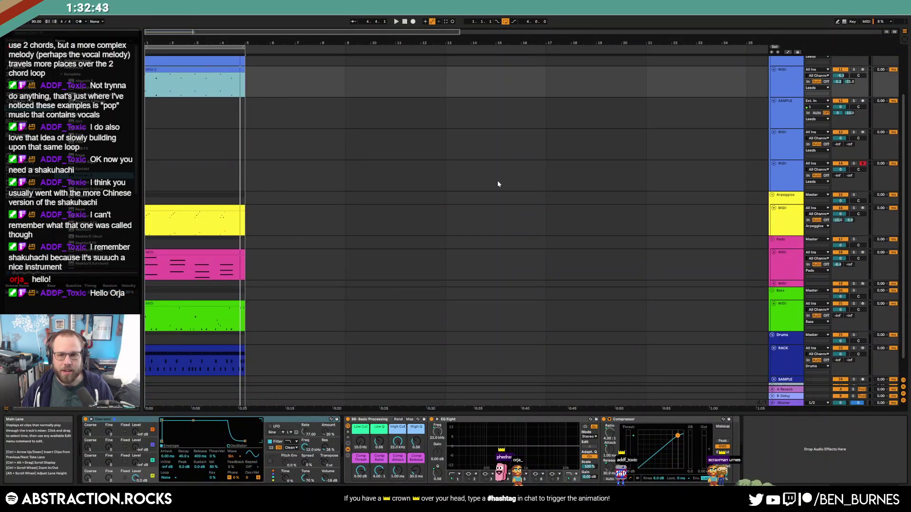
pyautogui.click(781, 99)
pyautogui.keyDown('shift'); pyautogui.click(779, 169); pyautogui.keyUp('shift')
pyautogui.press('u')
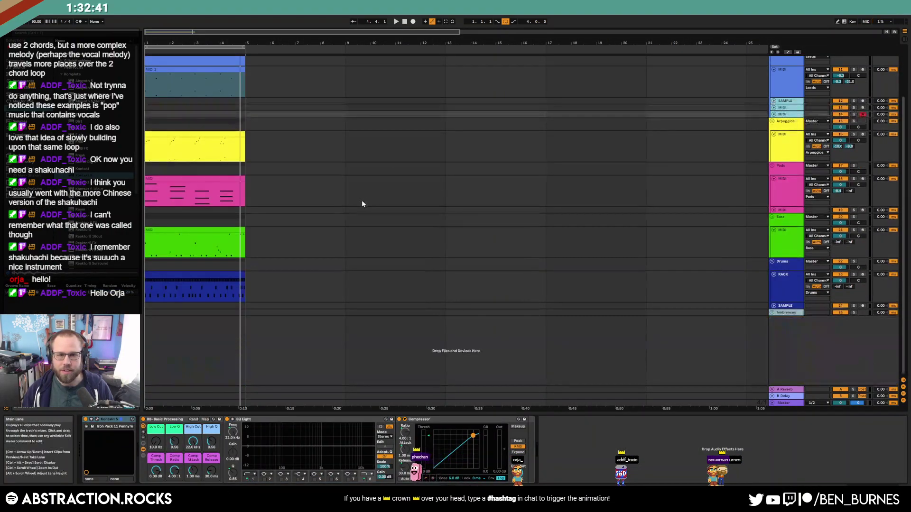
pyautogui.scroll(4, 361, 206)
# Try moving both Leads clips to start at bar 9 and undo the moves
pyautogui.click(365, 264)
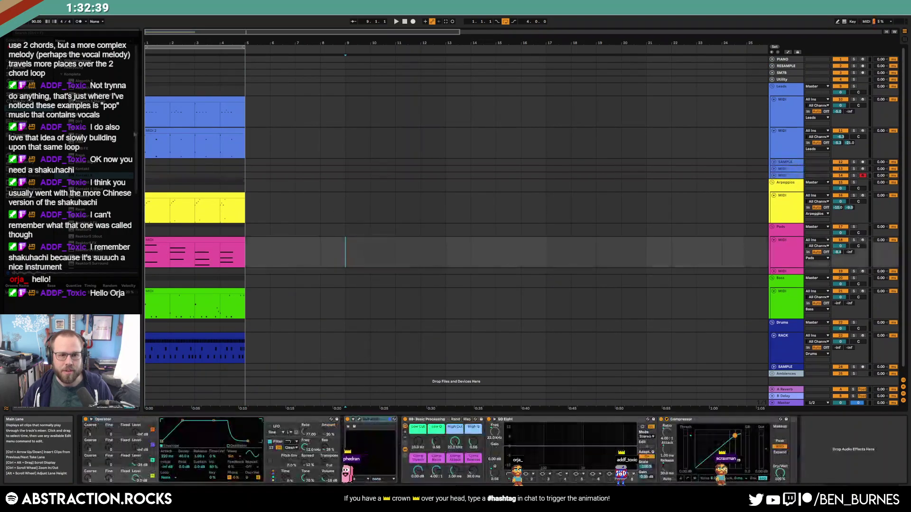
pyautogui.moveTo(243, 141); pyautogui.dragTo(446, 141)
pyautogui.moveTo(360, 138)
pyautogui.mouseDown()
pyautogui.moveTo(549, 138)
pyautogui.moveTo(354, 140)
pyautogui.mouseUp()
pyautogui.moveTo(227, 104); pyautogui.dragTo(427, 103)
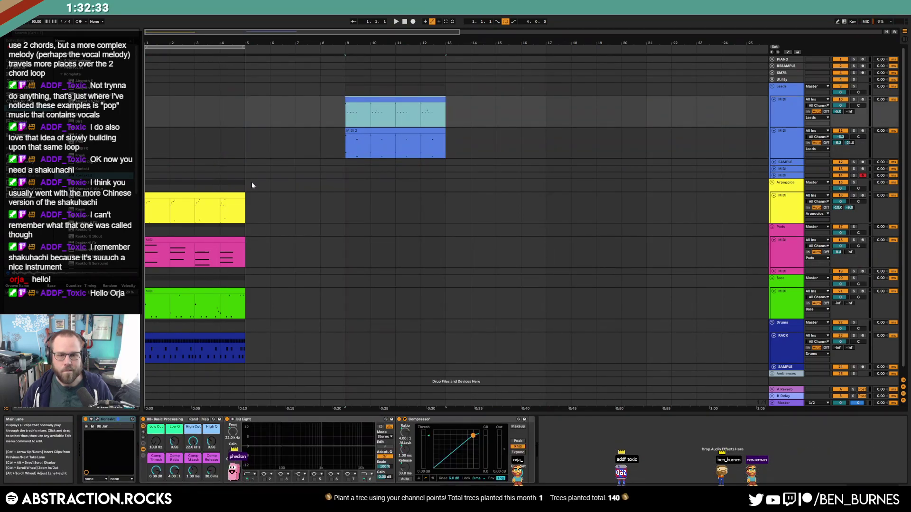
pyautogui.hotkey('ctrl', 'z')
pyautogui.hotkey('ctrl', 'z')
# Deactivate both Leads clips and the pads, bass and drum rack clips, leaving only the arpeggio active
pyautogui.click(209, 99)
pyautogui.press('0')
pyautogui.click(203, 131)
pyautogui.press('0')
pyautogui.click(196, 240)
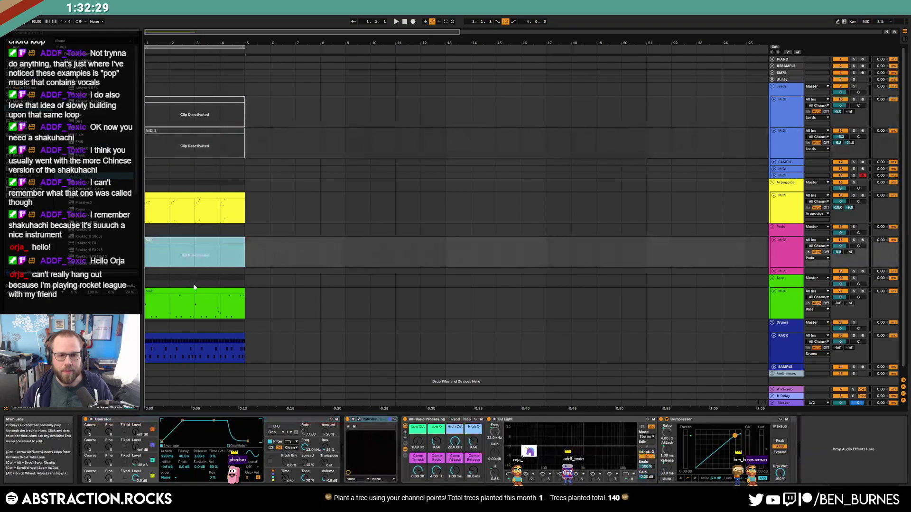
pyautogui.press('0')
pyautogui.click(195, 289)
pyautogui.press('0')
pyautogui.click(194, 340)
pyautogui.press('0')
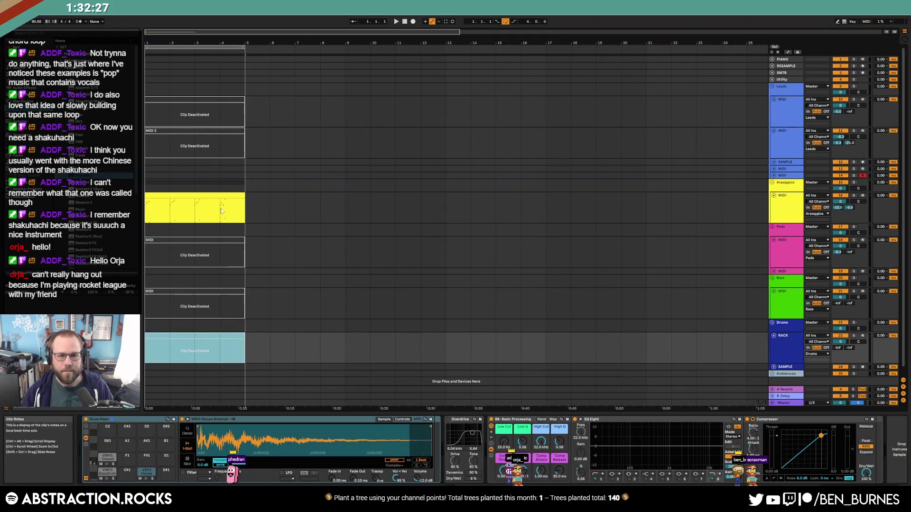
# Play the loop and reactivate the pads clip and the first Leads clip in turn
pyautogui.press('space')
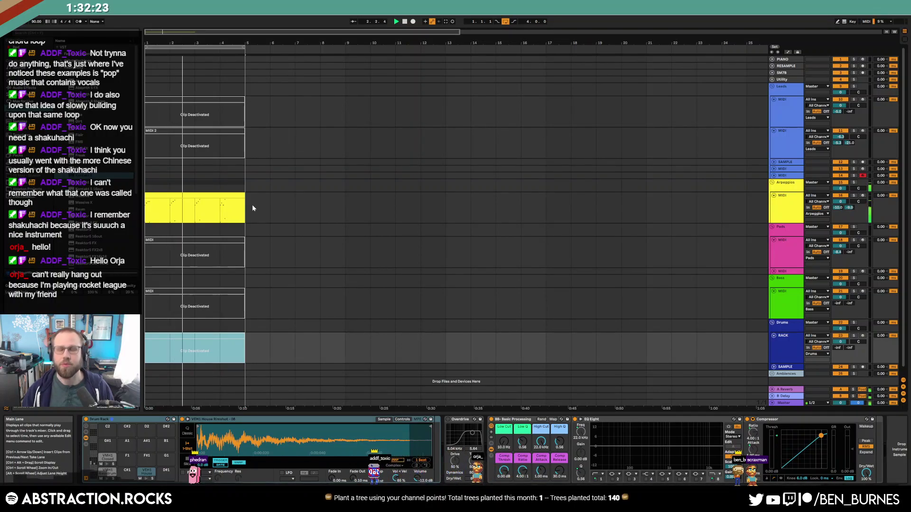
pyautogui.click(209, 241)
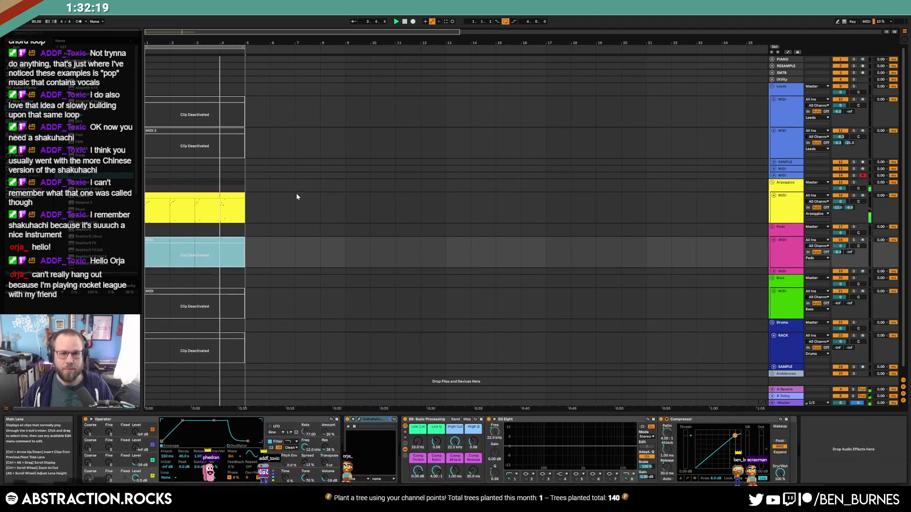
pyautogui.press('0')
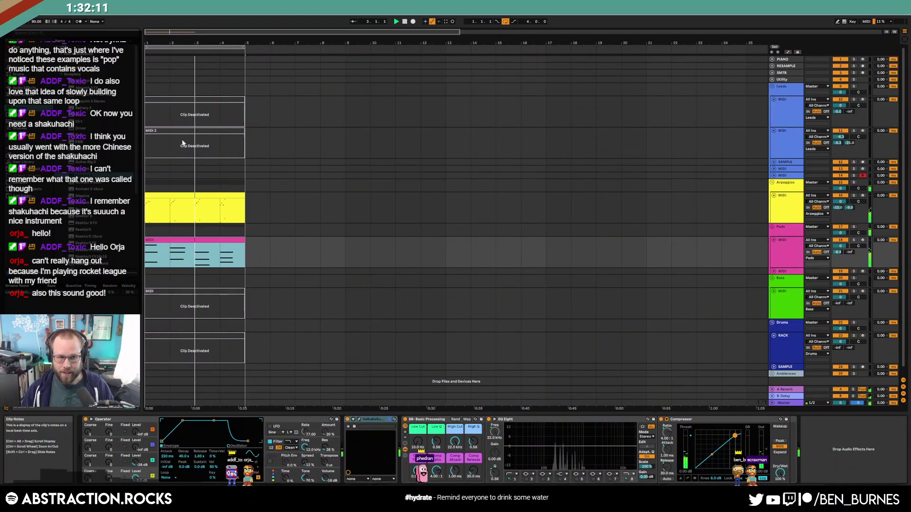
pyautogui.click(216, 99)
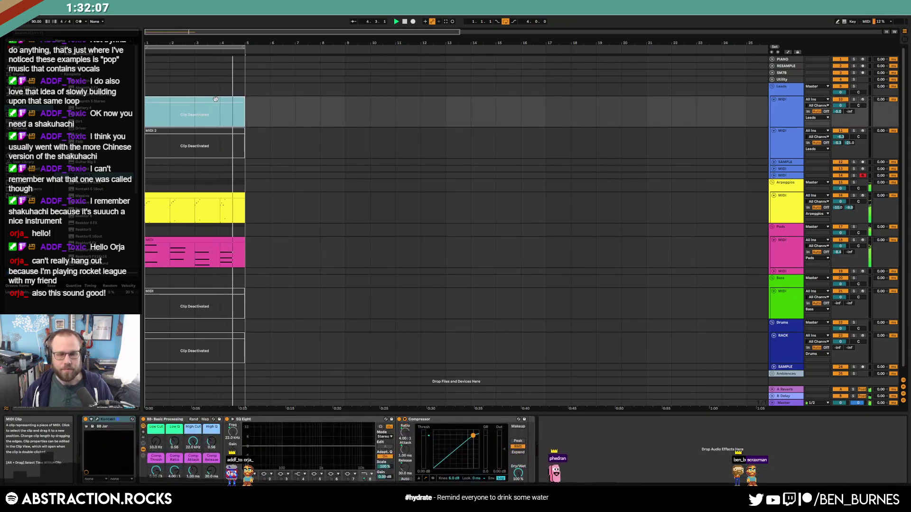
pyautogui.press('0')
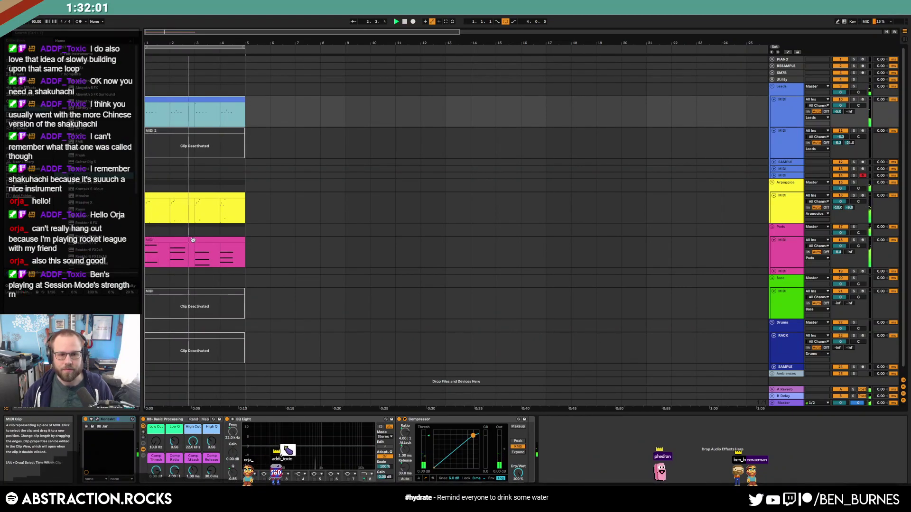
# Duplicate the four-bar arpeggio clip twice along its track
pyautogui.click(204, 249)
pyautogui.click(201, 195)
pyautogui.hotkey('ctrl', 'd')
pyautogui.hotkey('ctrl', 'd')
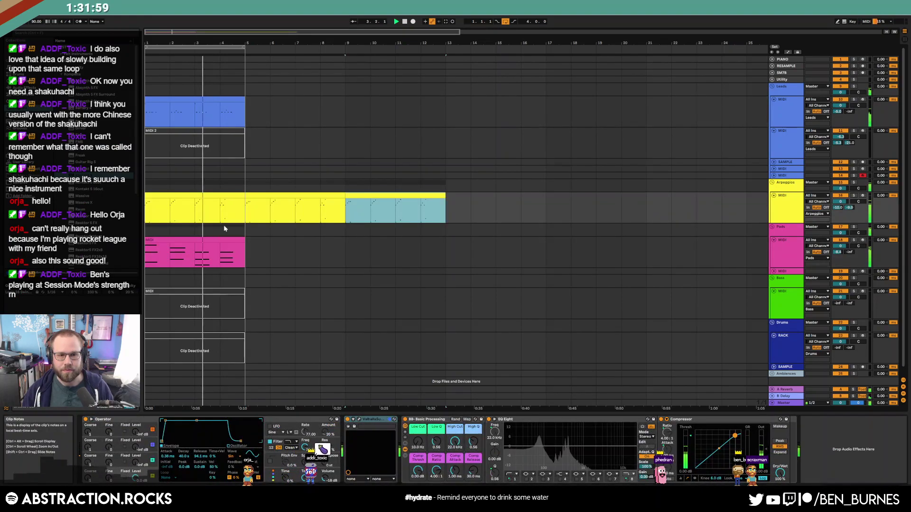
# Extend the first arpeggio clip over its copies up to bar 17
pyautogui.click(231, 196)
pyautogui.doubleClick(231, 201)
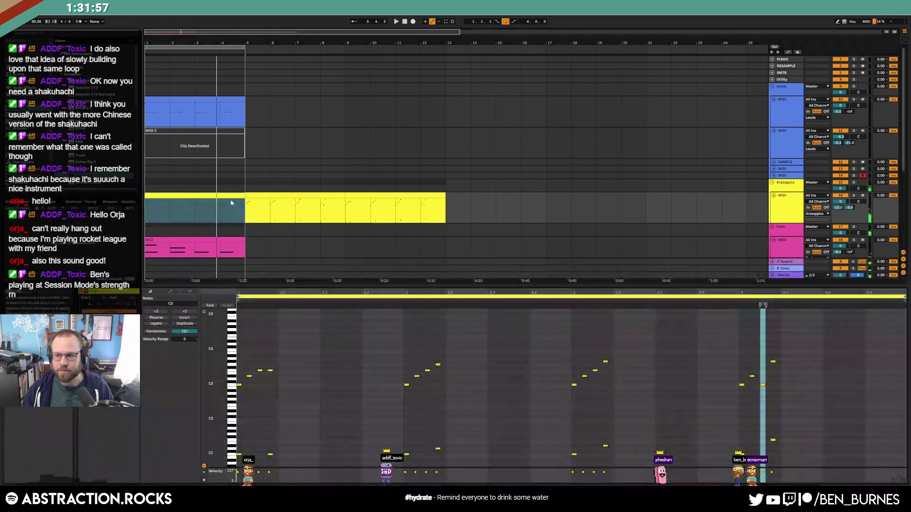
pyautogui.moveTo(244, 196); pyautogui.dragTo(546, 201)
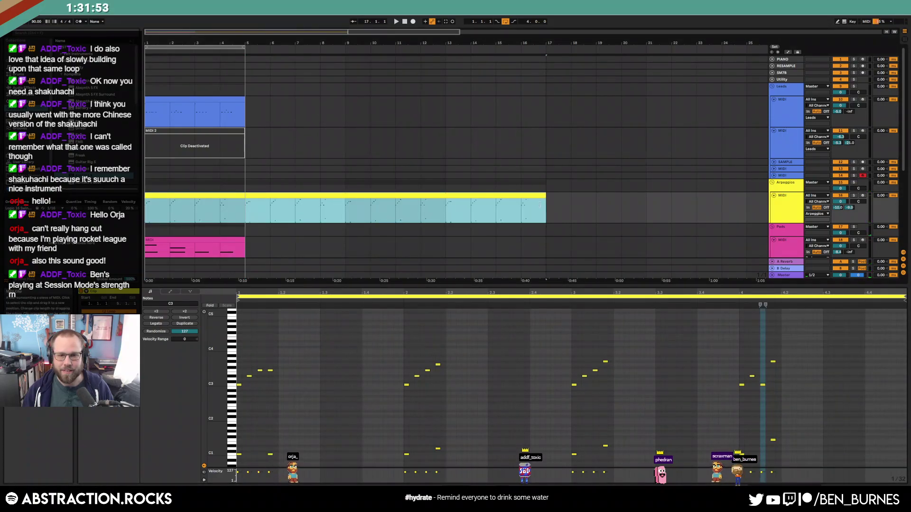
# Move the pads clip to start at bar 5 and loop it up to bar 17
pyautogui.scroll(-1, 218, 244)
pyautogui.moveTo(218, 244); pyautogui.dragTo(318, 243)
pyautogui.click(109, 312)
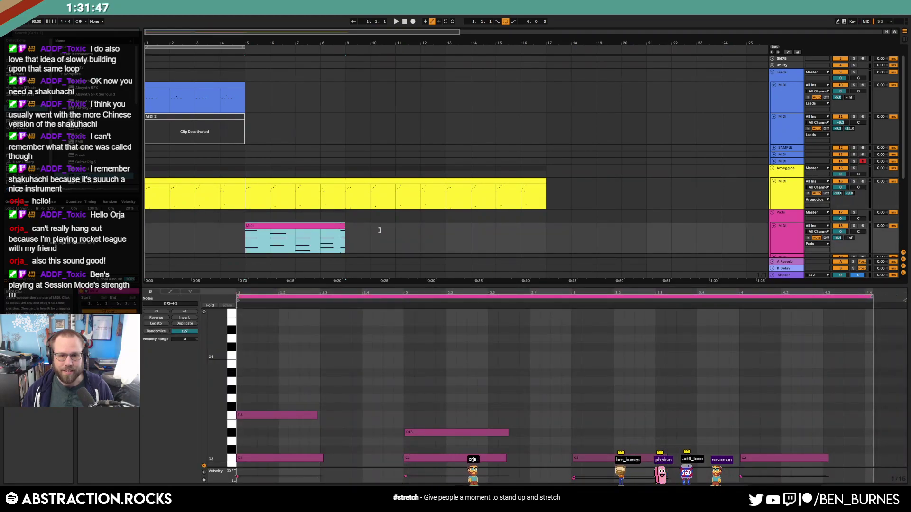
pyautogui.moveTo(368, 229); pyautogui.dragTo(569, 228)
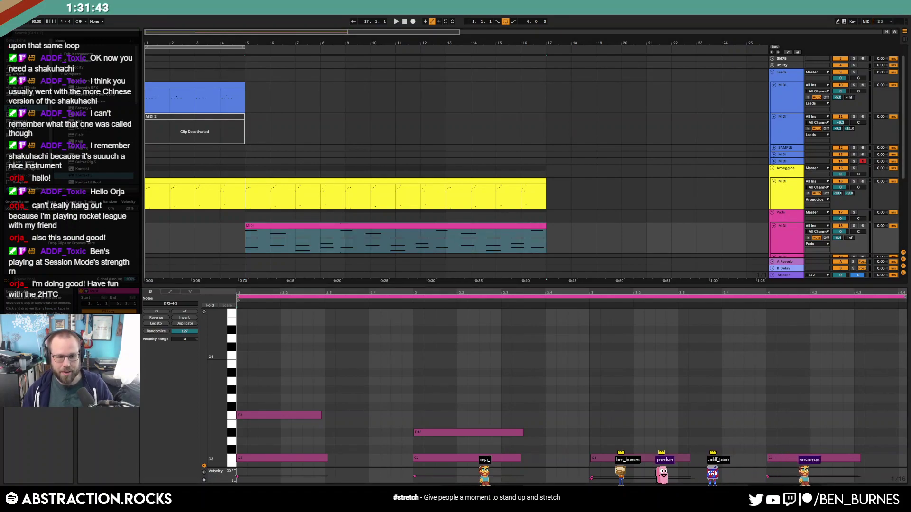
pyautogui.press('Return')
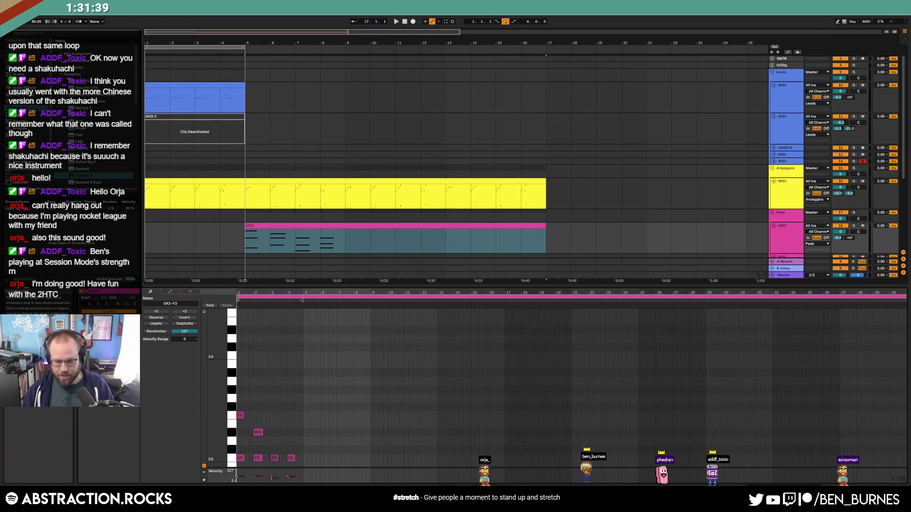
pyautogui.hotkey('ctrl', 'z')
pyautogui.scroll(-3, 386, 196)
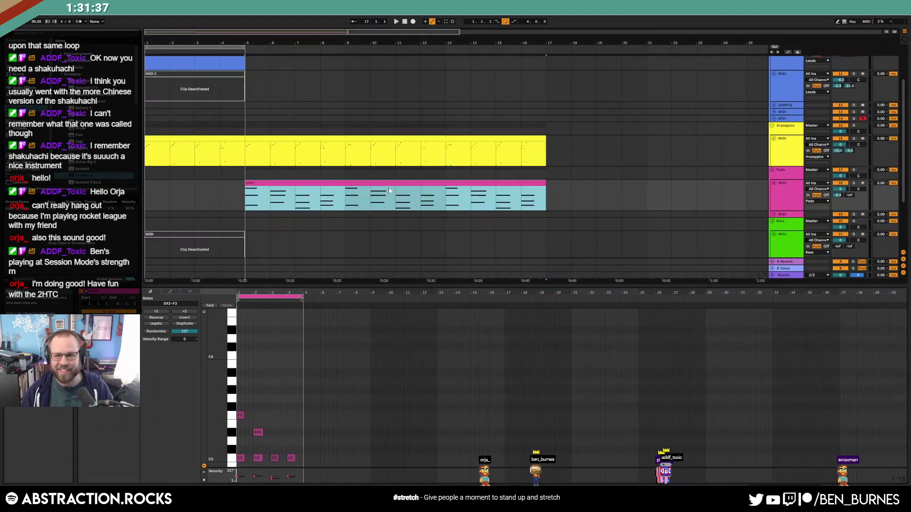
# Move the first Leads clip to start at bar 9 and extend it up to bar 17
pyautogui.scroll(-3, 388, 190)
pyautogui.hotkey('shift', 'Tab')
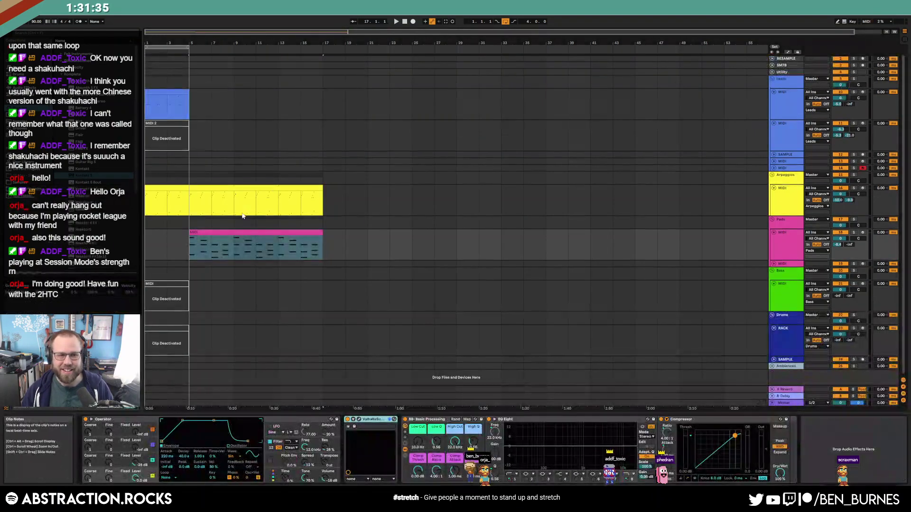
pyautogui.scroll(1, 237, 204)
pyautogui.moveTo(164, 102); pyautogui.dragTo(253, 102)
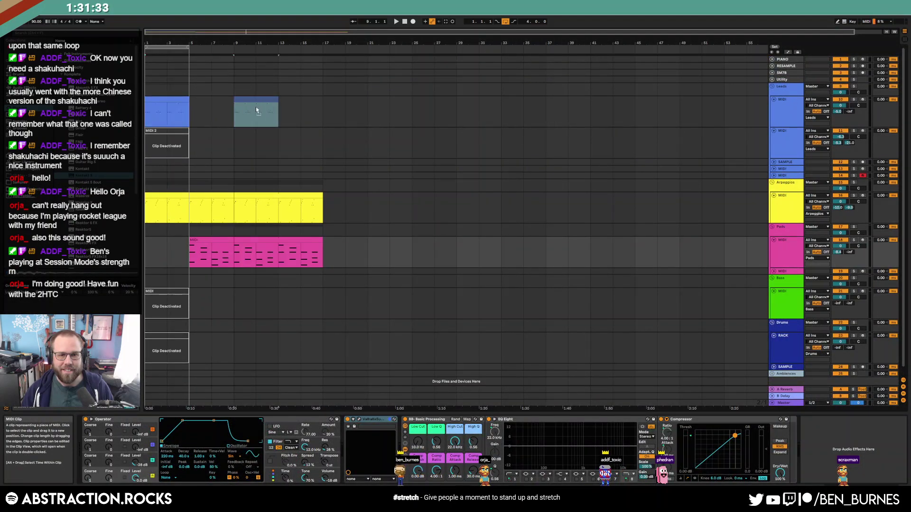
pyautogui.hotkey('shift', 'Tab')
pyautogui.click(109, 312)
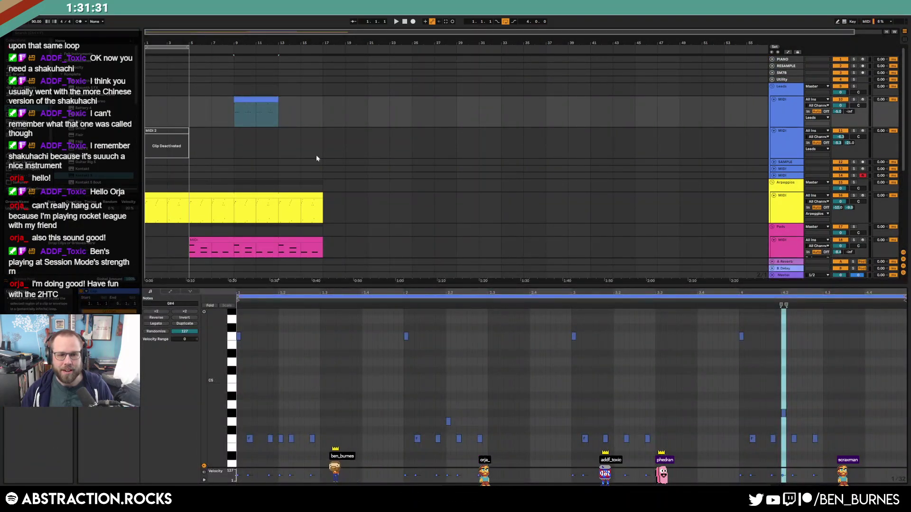
pyautogui.moveTo(278, 100); pyautogui.dragTo(317, 104)
# Move the second Leads clip to bar 13, reactivate it, and audition the arrangement with looping switched off
pyautogui.moveTo(160, 131); pyautogui.dragTo(290, 131)
pyautogui.press('space')
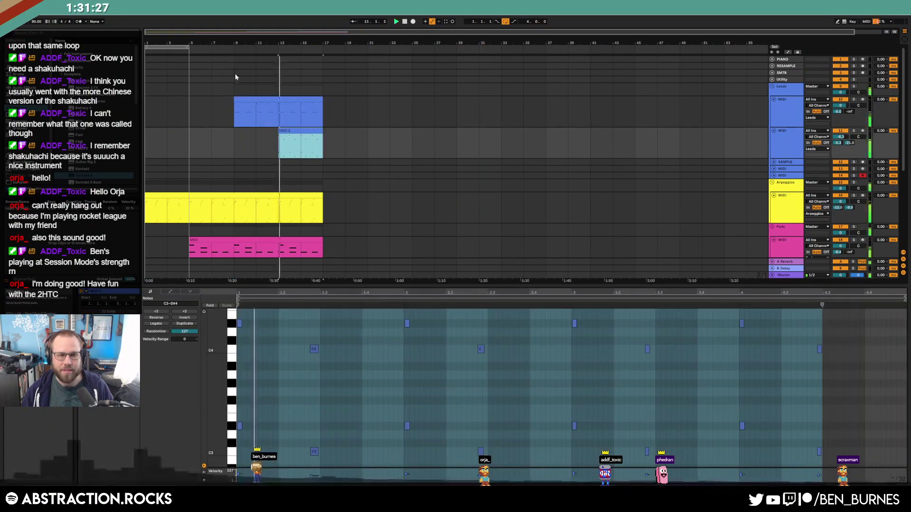
pyautogui.click(506, 21)
pyautogui.press('space')
pyautogui.click(405, 21)
# Move the deactivated bass clip to start at bar 13 and reactivate it
pyautogui.scroll(-1, 387, 241)
pyautogui.scroll(-2, 388, 244)
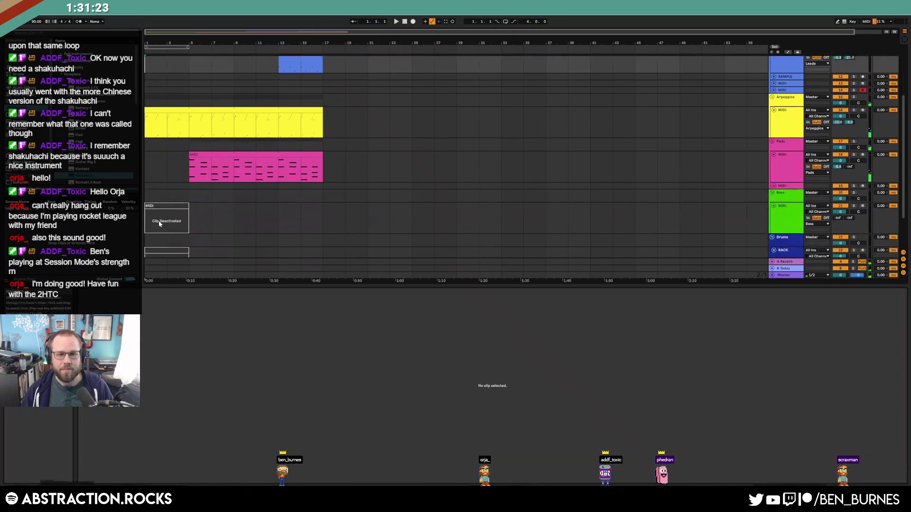
pyautogui.moveTo(164, 207); pyautogui.dragTo(300, 207)
pyautogui.press('0')
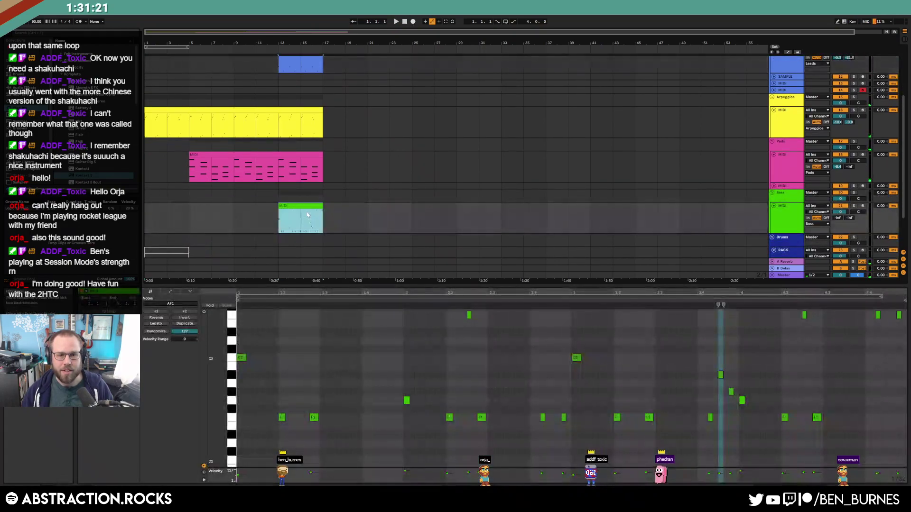
# Move the deactivated drum rack clip to bar 5 and duplicate it to bar 9
pyautogui.scroll(-1, 209, 205)
pyautogui.scroll(-1, 207, 205)
pyautogui.moveTo(177, 214); pyautogui.dragTo(219, 219)
pyautogui.hotkey('ctrl', 'd')
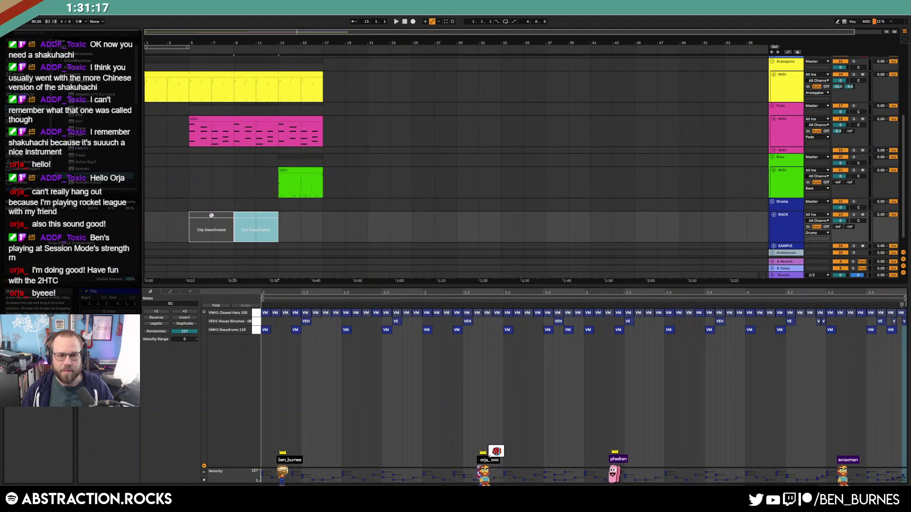
# Reactivate both drum clips, deactivating the closed hat and rimshot notes in the bar 5 clip and only the rimshots in the bar 9 clip
pyautogui.click(211, 215)
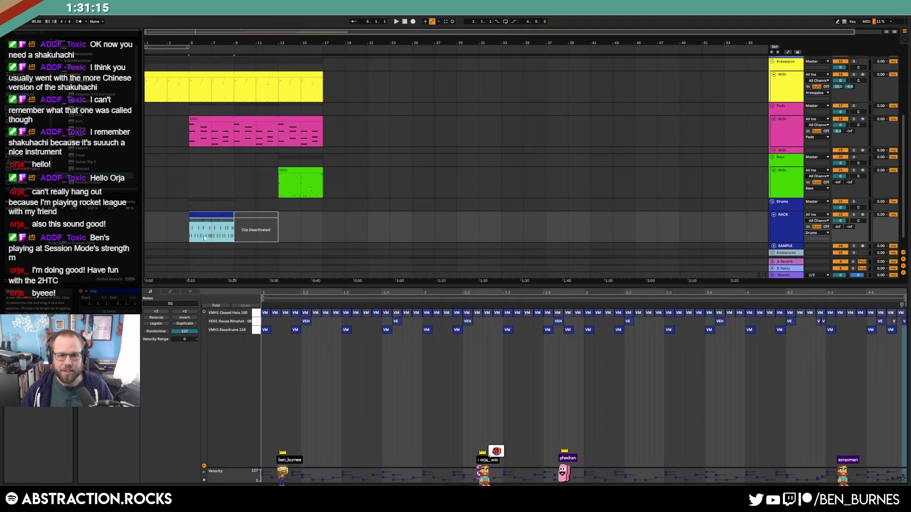
pyautogui.moveTo(904, 325); pyautogui.dragTo(252, 298)
pyautogui.press('0')
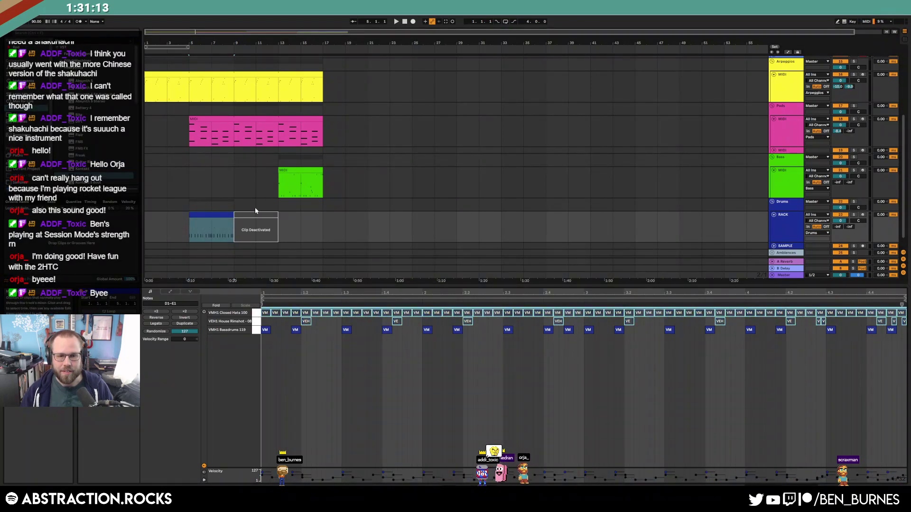
pyautogui.click(255, 220)
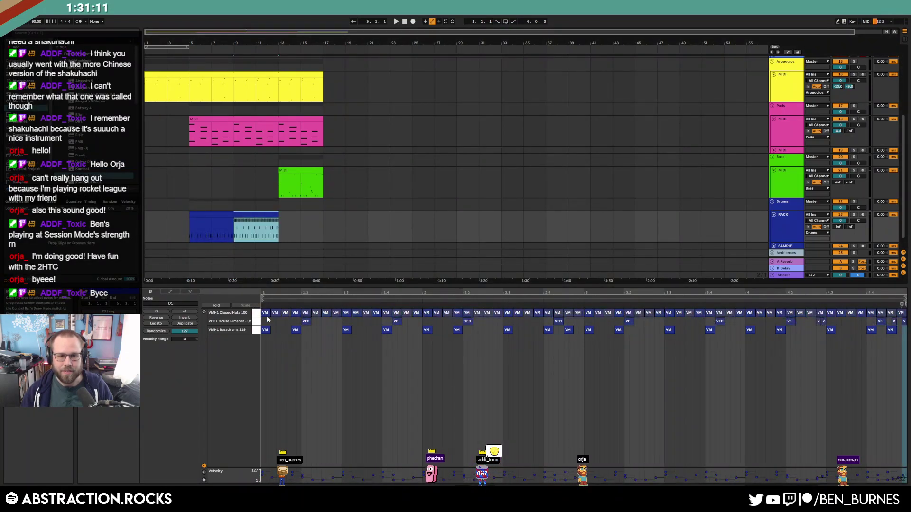
pyautogui.click(257, 323)
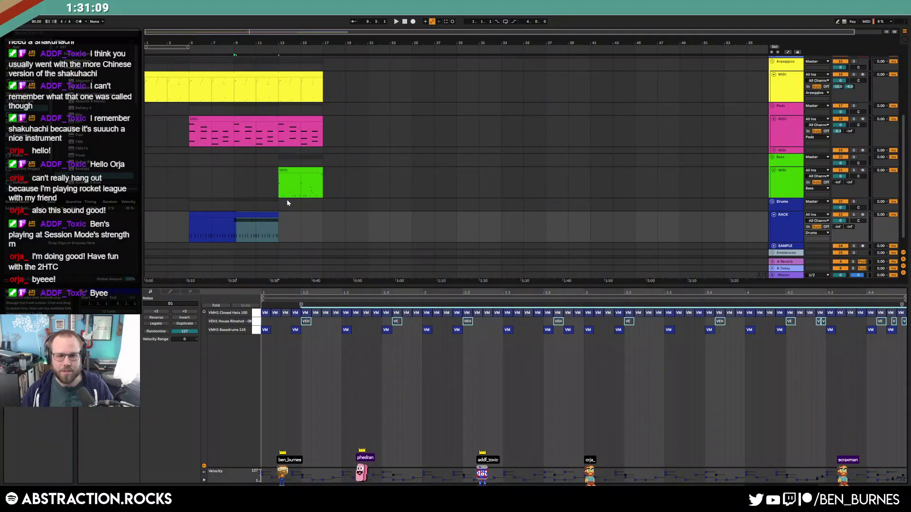
# Copy the bar 9 drum clip to bar 13 and reactivate the copy's rimshot notes
pyautogui.moveTo(243, 214); pyautogui.dragTo(299, 232)
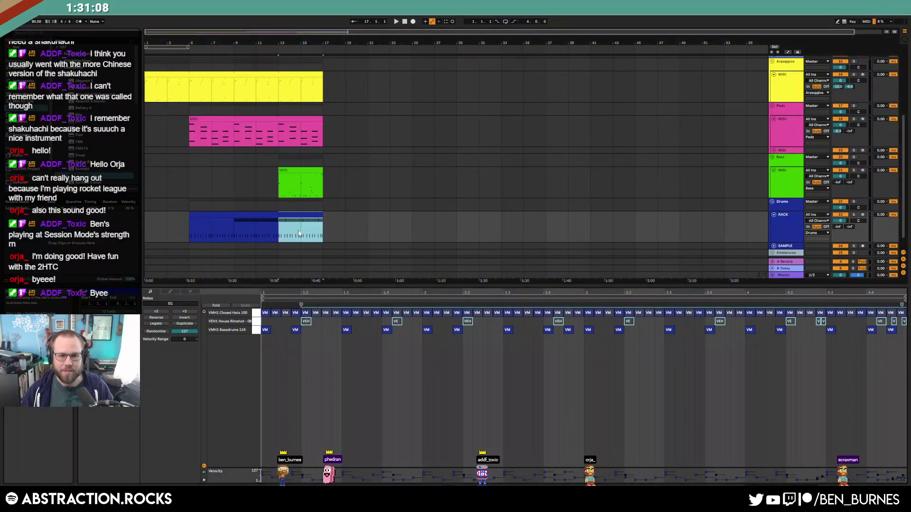
pyautogui.click(259, 325)
pyautogui.press('0')
pyautogui.hotkey('shift', 'Tab')
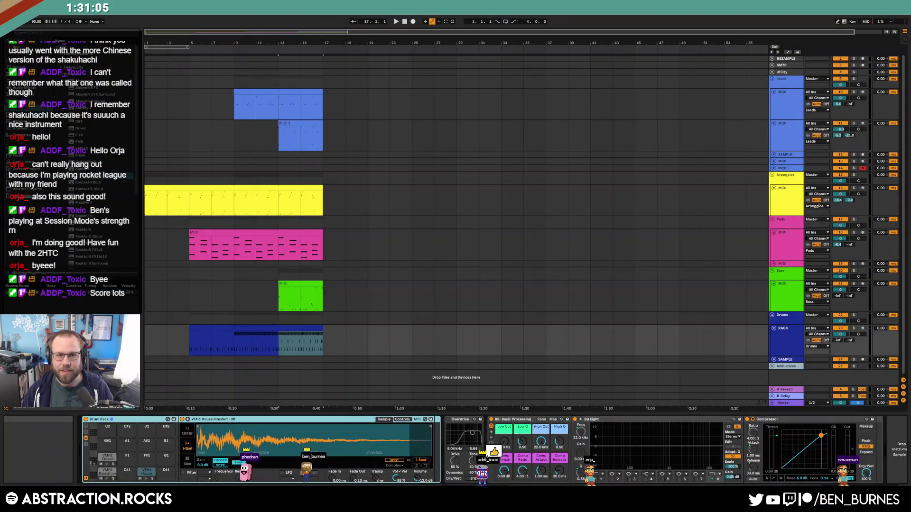
# Set the loop to the second Leads clip from bar 13 to 17 and play the arrangement from the start
pyautogui.click(316, 123)
pyautogui.hotkey('ctrl', 'l')
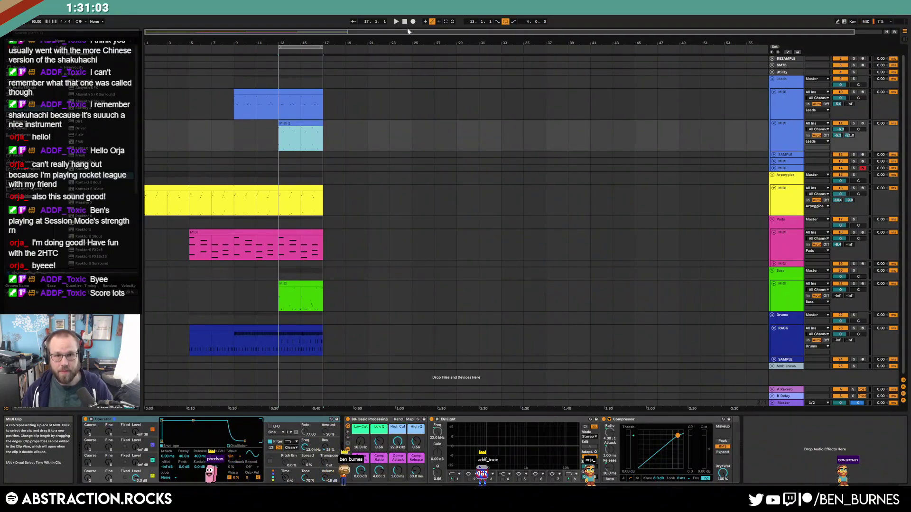
pyautogui.click(405, 21)
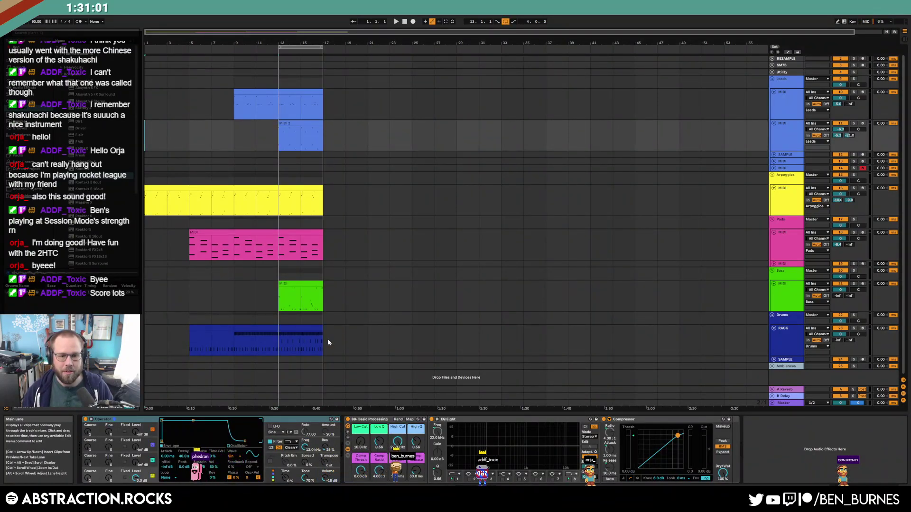
pyautogui.hotkey('ctrl', 'a')
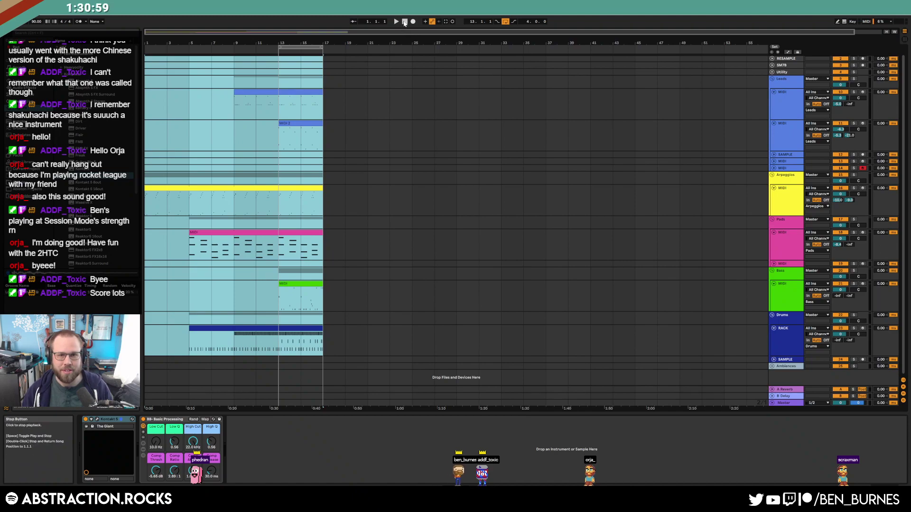
pyautogui.click(404, 22)
pyautogui.press('space')
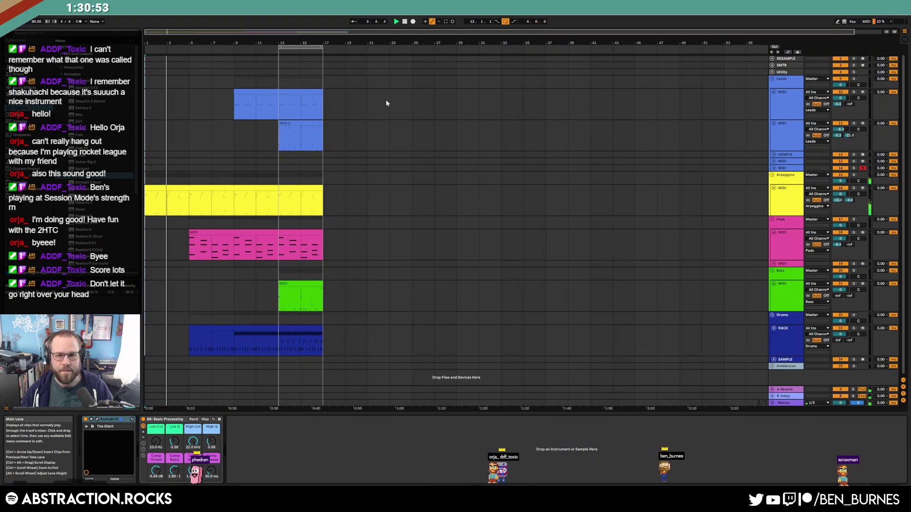
# Listen to the staggered entries while inspecting the arpeggio track's devices and the drum clips around bars 5 to 9
pyautogui.click(786, 203)
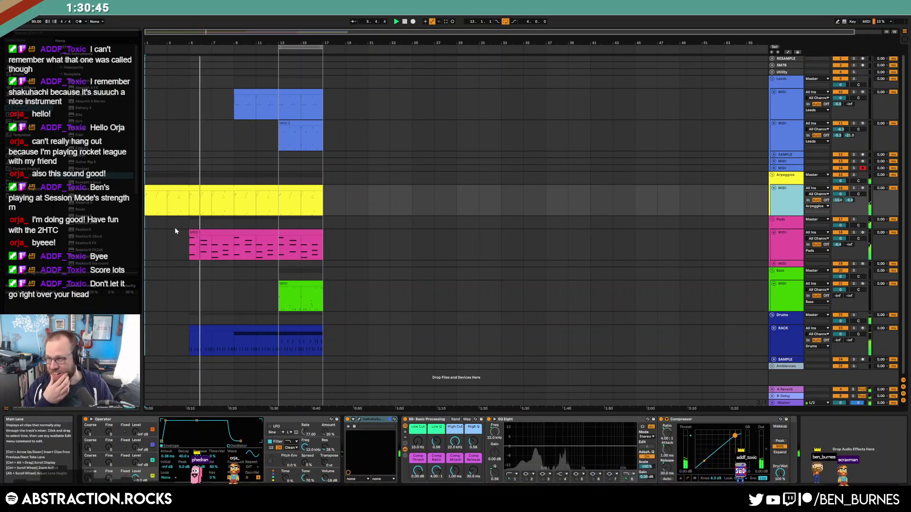
pyautogui.moveTo(191, 349); pyautogui.dragTo(232, 350)
pyautogui.click(233, 349)
pyautogui.hotkey('shift', 'Tab')
pyautogui.hotkey('shift', 'Tab')
pyautogui.scroll(1, 311, 285)
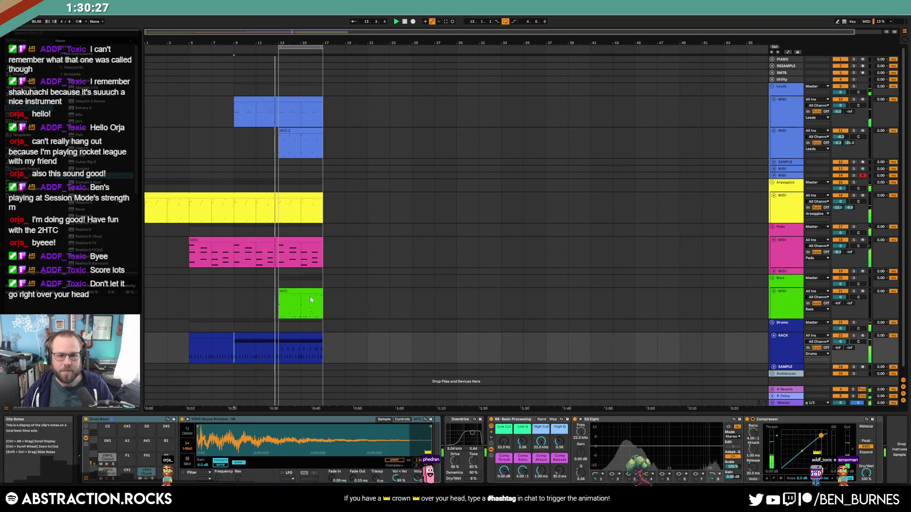
# Copy the bass clip back to bar 9 and deactivate notes in the copy, leaving only the paired F1 notes active
pyautogui.moveTo(311, 300); pyautogui.dragTo(266, 300)
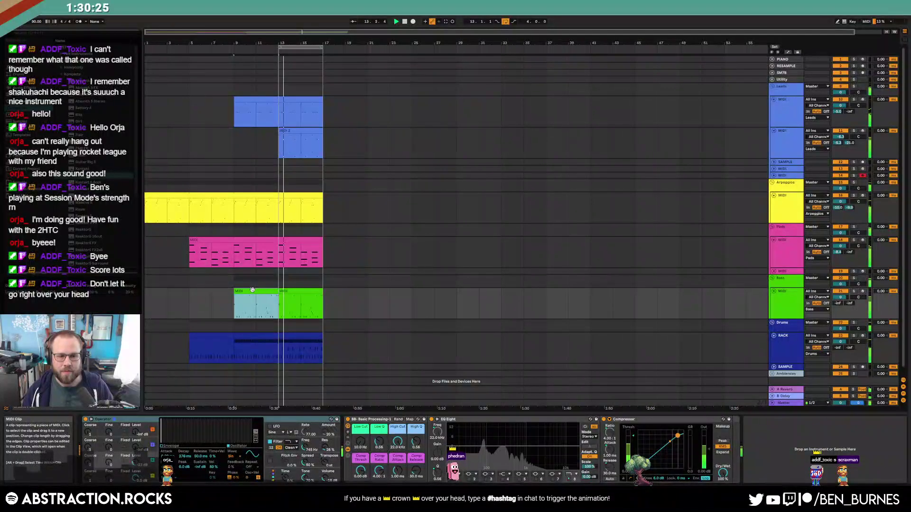
pyautogui.doubleClick(252, 290)
pyautogui.moveTo(241, 403); pyautogui.dragTo(902, 312)
pyautogui.press('0')
pyautogui.click(638, 389)
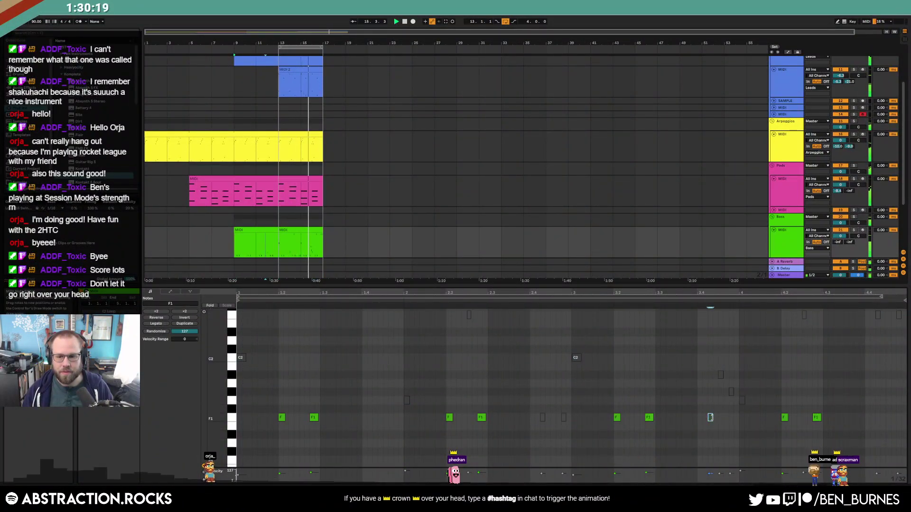
pyautogui.hotkey('shift', 'Tab')
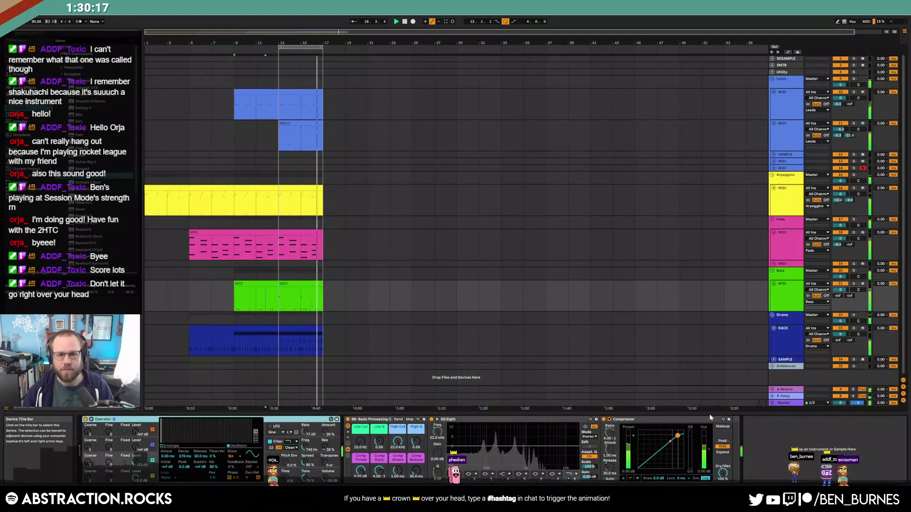
# Adjust oscillator B's output level in the bass track's Operator and move the second lead clip to bar 25
pyautogui.click(291, 296)
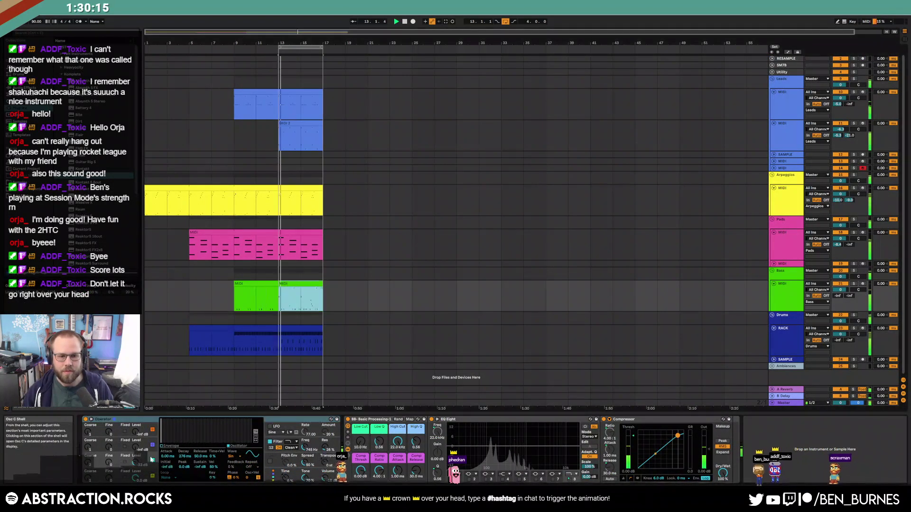
pyautogui.moveTo(136, 461); pyautogui.dragTo(135, 465)
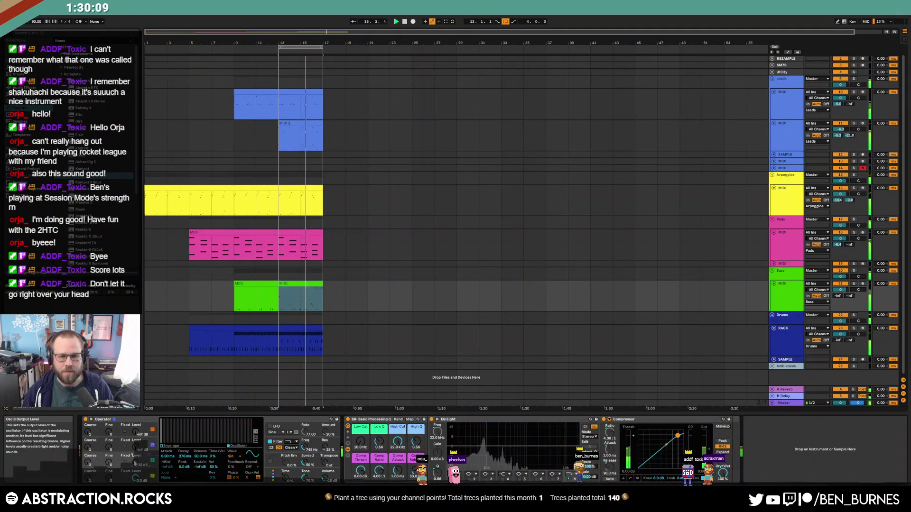
pyautogui.moveTo(309, 124); pyautogui.dragTo(457, 126)
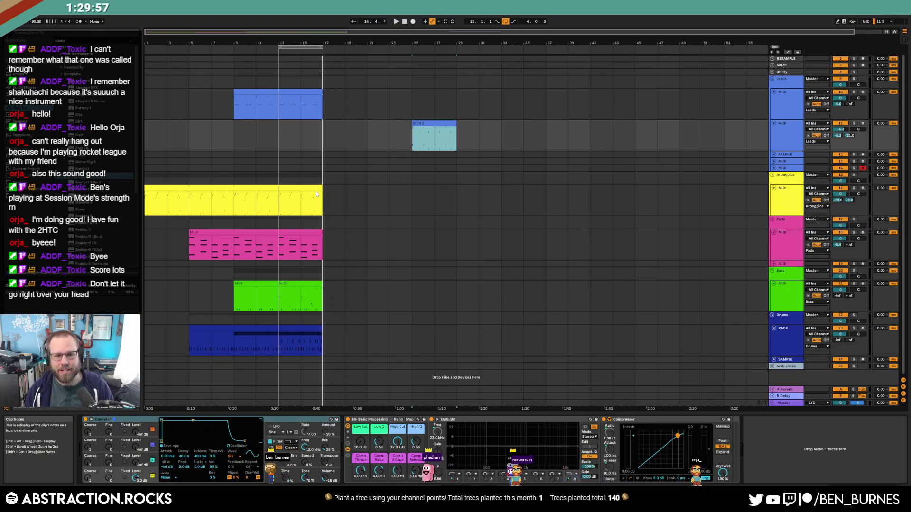
# Arm the main Pads MIDI track for recording and move all clips together so the existing arrangement starts at bar 37
pyautogui.moveTo(322, 351); pyautogui.dragTo(120, 105)
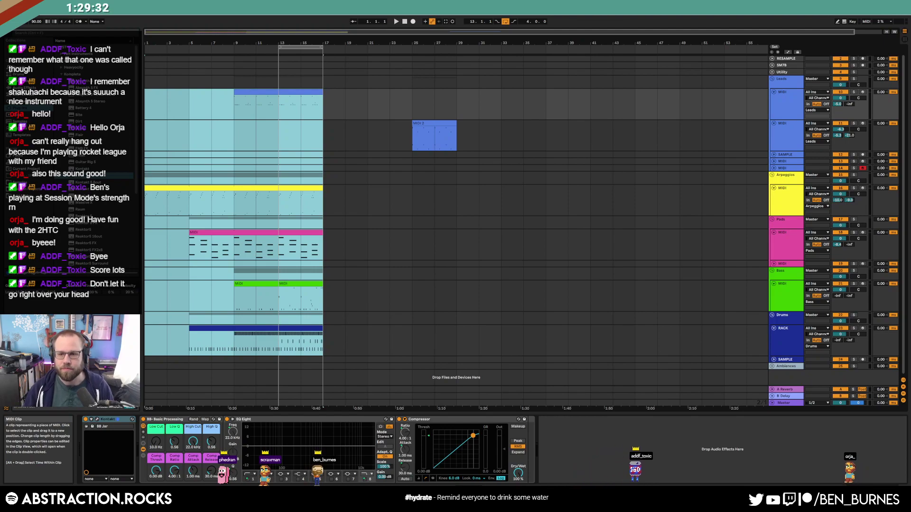
pyautogui.click(863, 232)
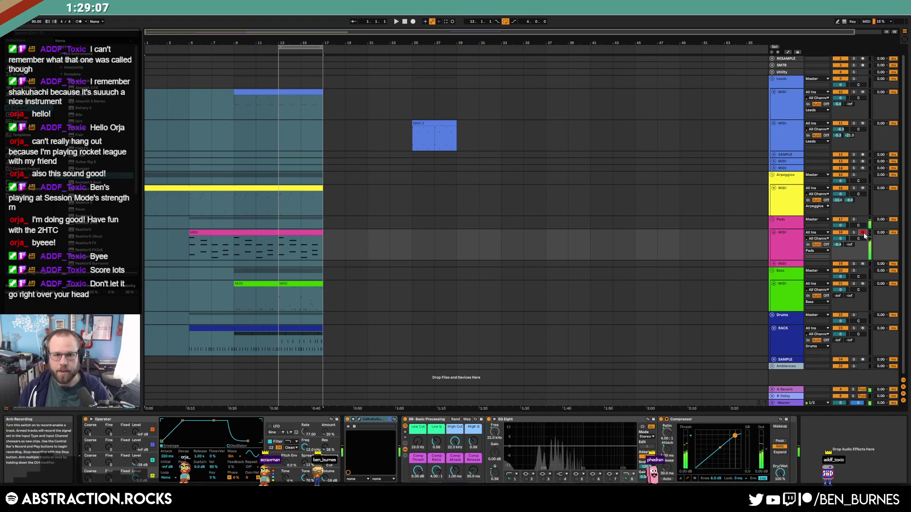
pyautogui.moveTo(607, 109); pyautogui.dragTo(147, 351)
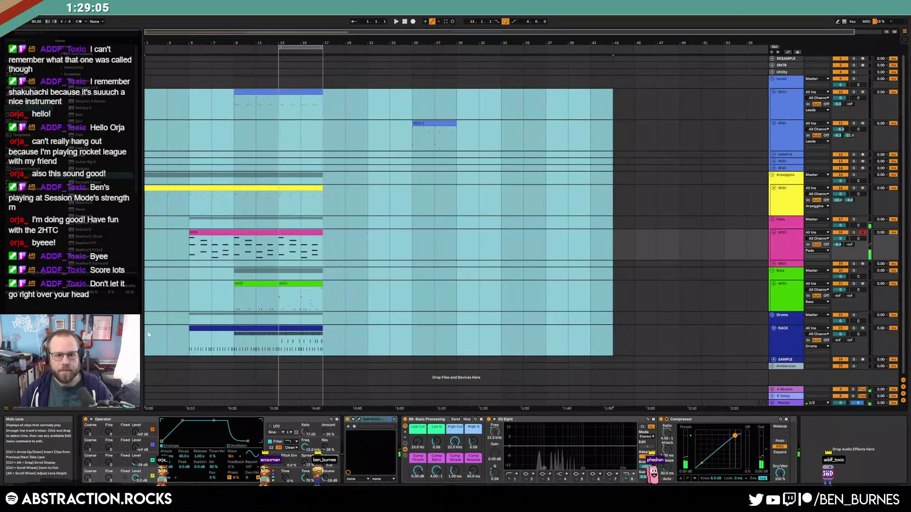
pyautogui.moveTo(161, 186); pyautogui.dragTo(555, 197)
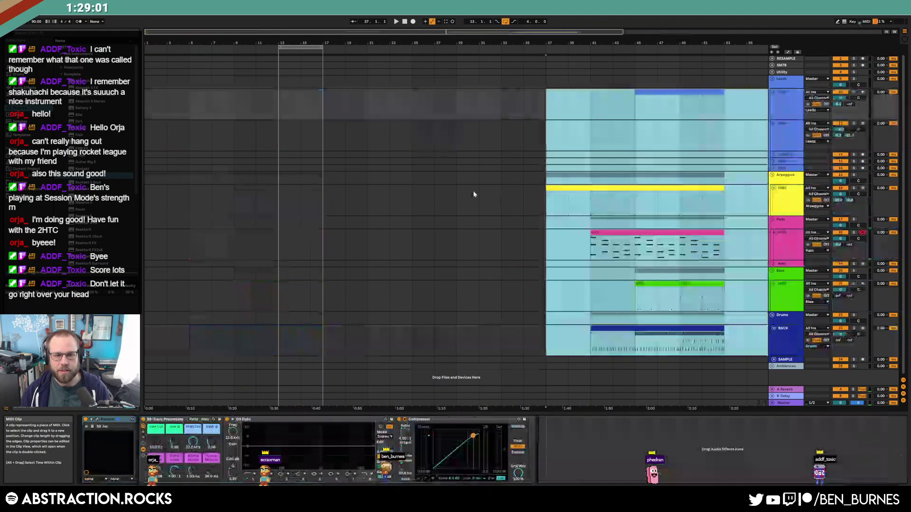
# Turn off the arrangement loop and record a new pad chord part from bar 1
pyautogui.click(505, 21)
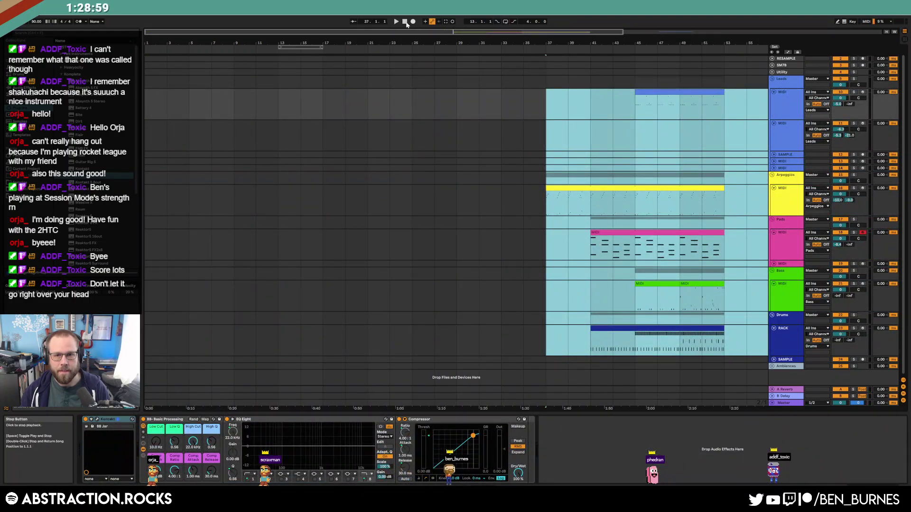
pyautogui.doubleClick(405, 21)
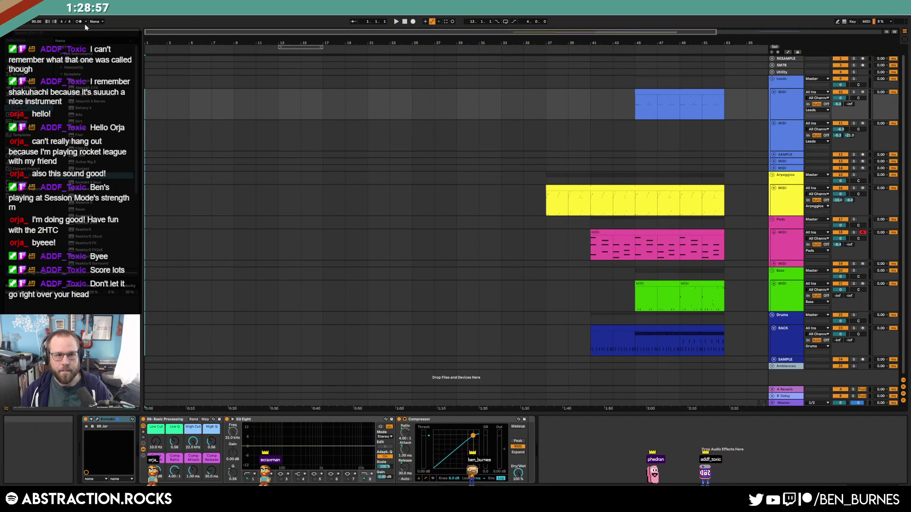
pyautogui.click(413, 22)
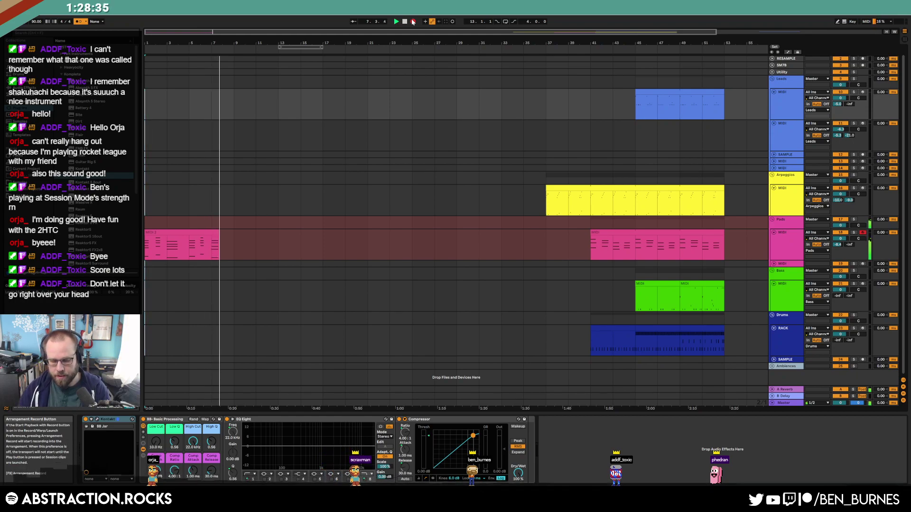
pyautogui.click(412, 21)
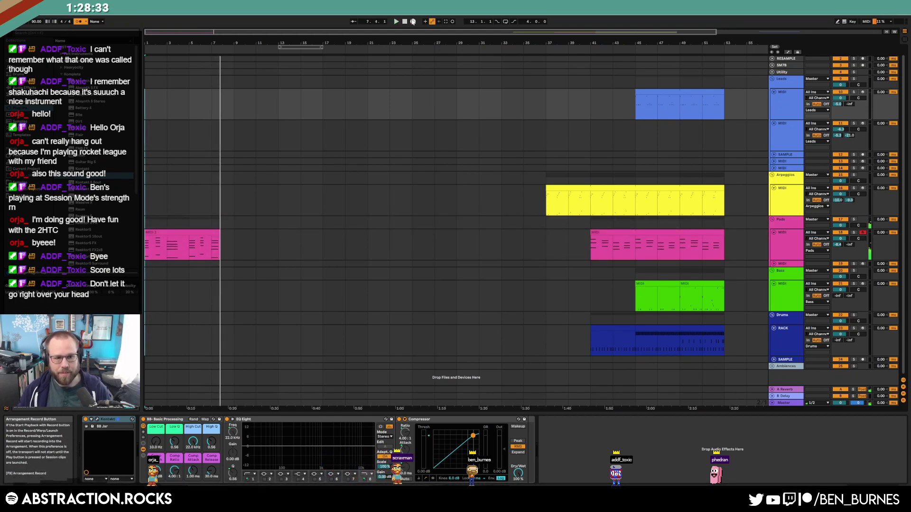
# Delete the recorded pad material after bar 5 and raise the second chord's two lowest notes to G#1 and G#2
pyautogui.moveTo(230, 254); pyautogui.dragTo(190, 250)
pyautogui.press('Delete')
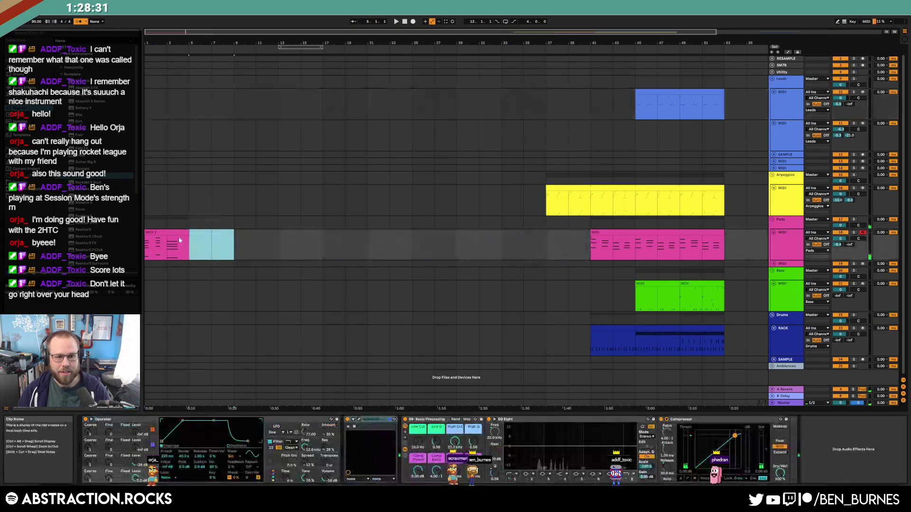
pyautogui.doubleClick(178, 239)
pyautogui.moveTo(385, 370); pyautogui.dragTo(447, 462)
pyautogui.press('Up')
pyautogui.click(189, 231)
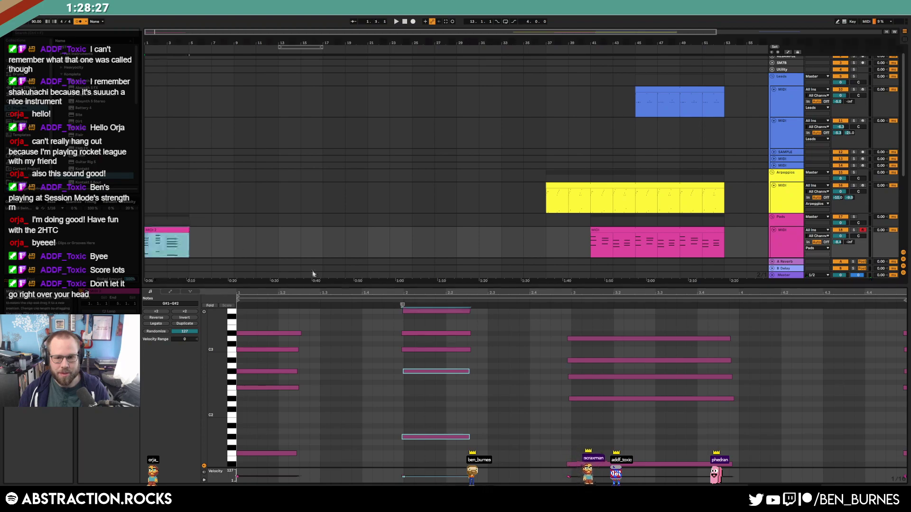
# Nudge the third pad chord slightly later and remove the stray notes at the end of the clip
pyautogui.moveTo(612, 325); pyautogui.dragTo(638, 465)
pyautogui.press('Right')
pyautogui.moveTo(874, 325); pyautogui.dragTo(876, 328)
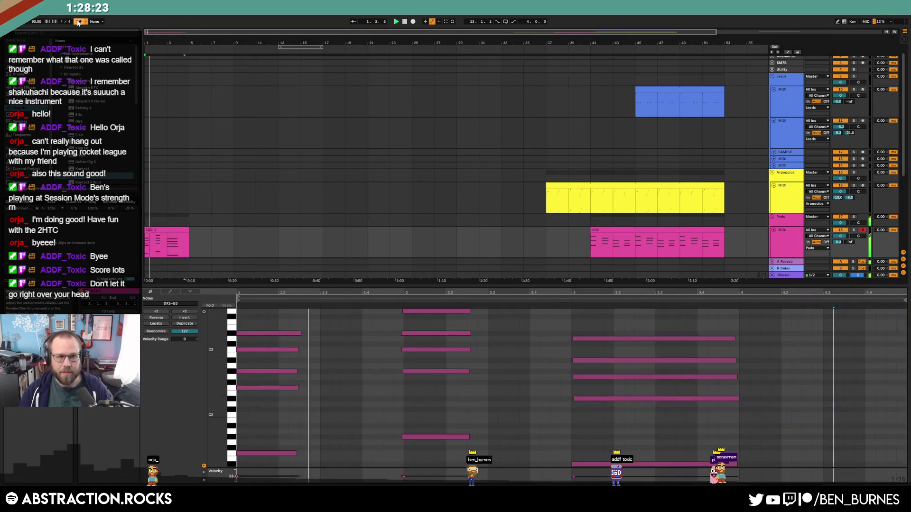
# Loop the arrangement over the new pad clip and expand the SAMPLE track in the Ambiences group
pyautogui.click(187, 232)
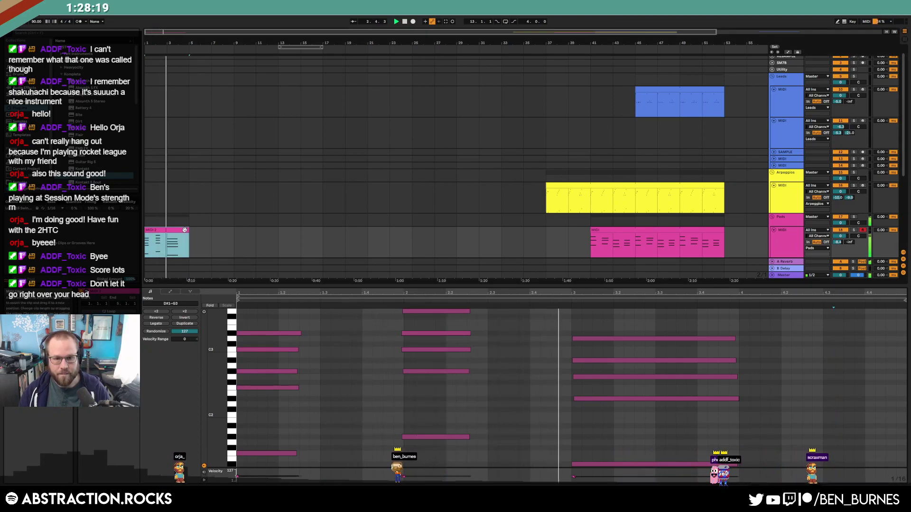
pyautogui.hotkey('ctrl', 'l')
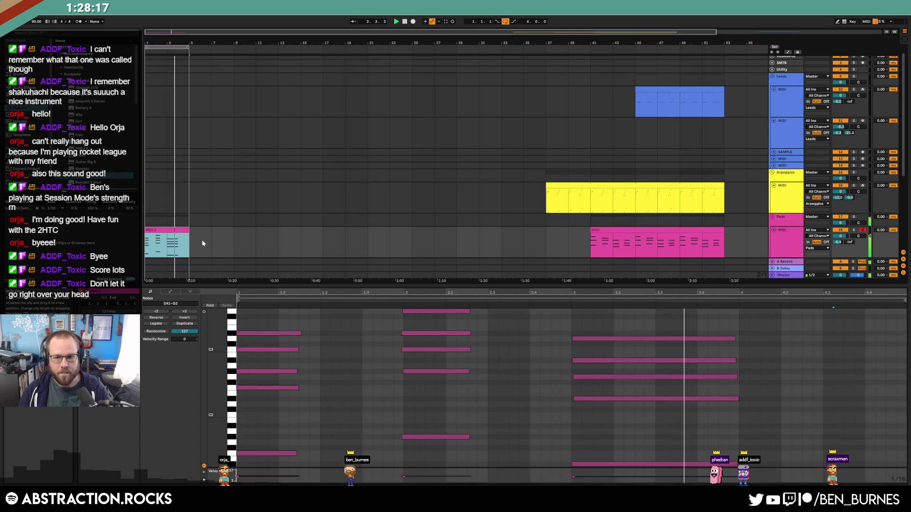
pyautogui.scroll(-3, 290, 227)
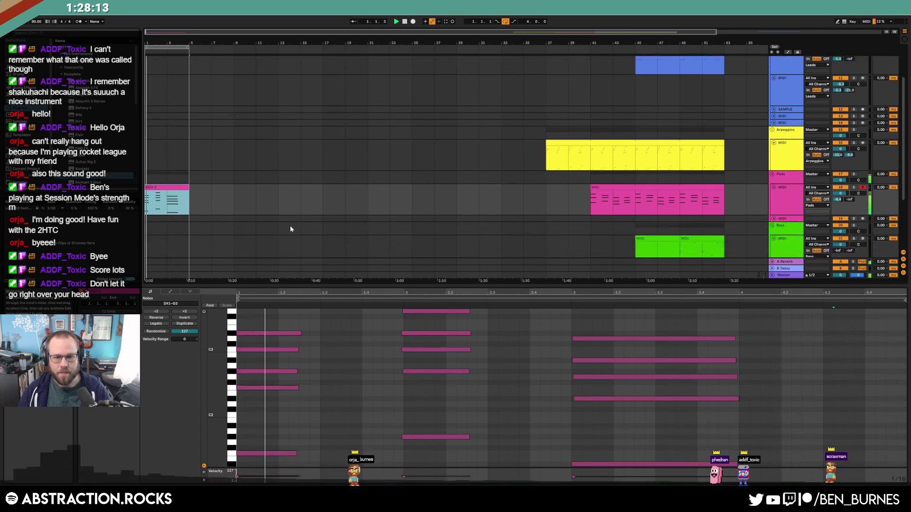
pyautogui.hotkey('shift', 'Tab')
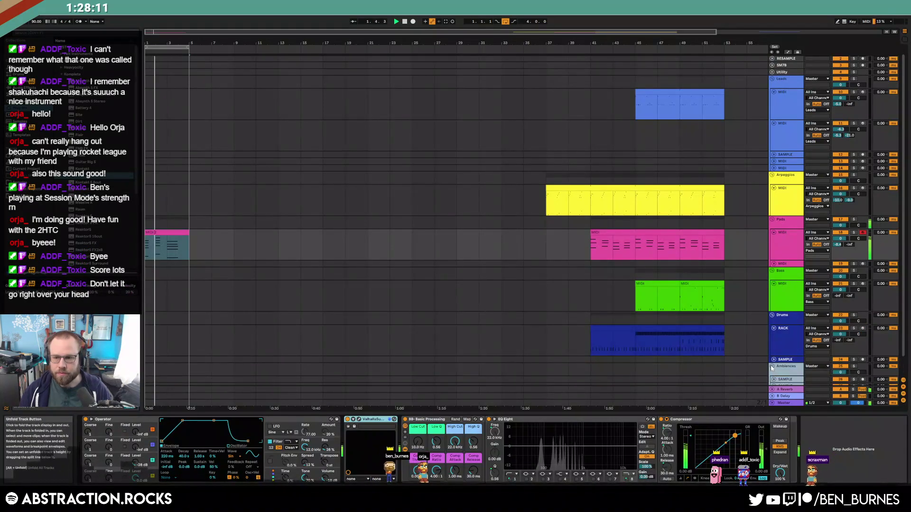
pyautogui.click(775, 379)
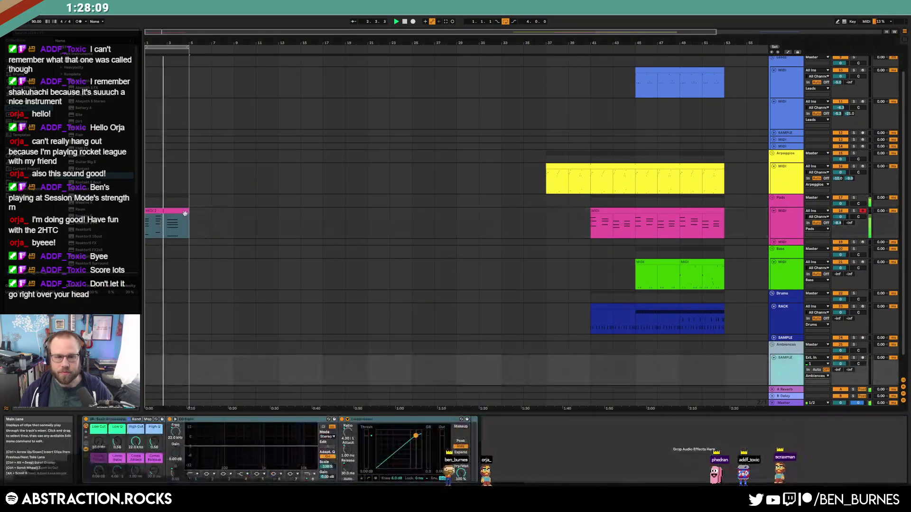
# Duplicate the pad clip to bar 5, extend the loop to 8 bars, and consolidate both copies into one clip
pyautogui.hotkey('ctrl', 'd')
pyautogui.hotkey('shift', 'Tab')
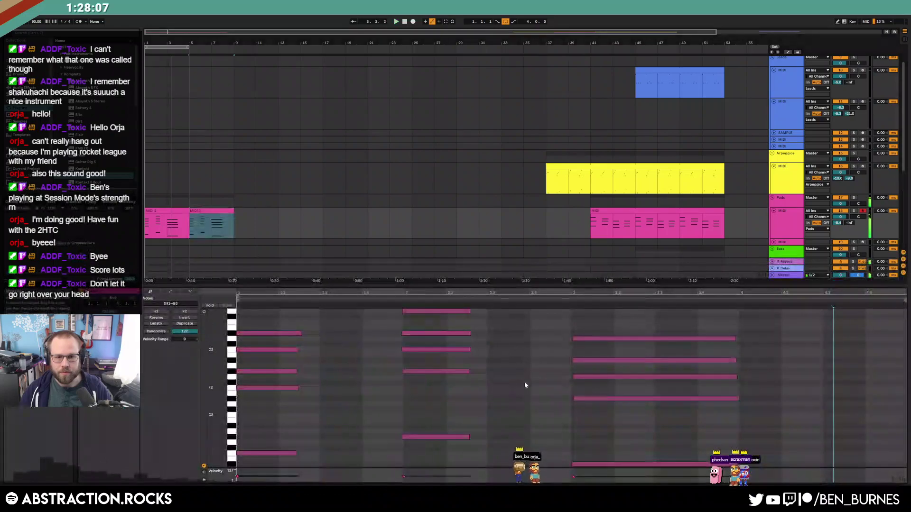
pyautogui.moveTo(188, 47); pyautogui.dragTo(233, 47)
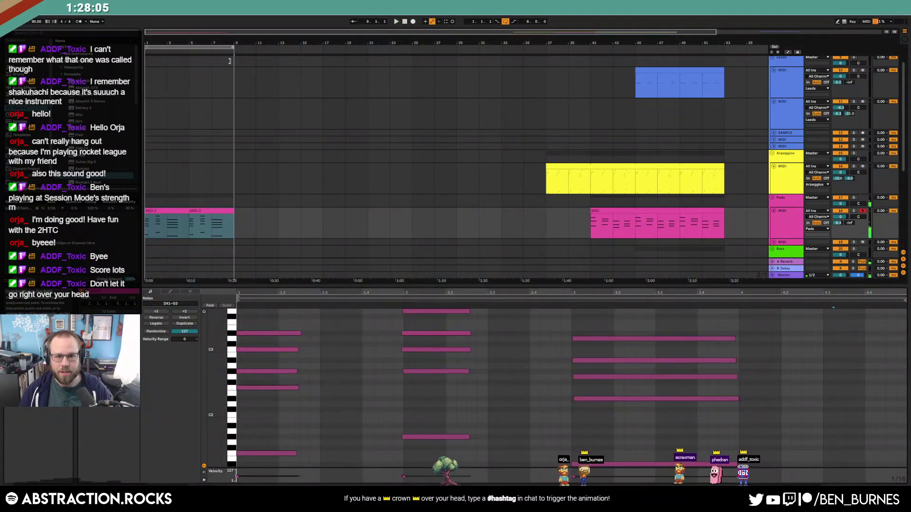
pyautogui.click(209, 211)
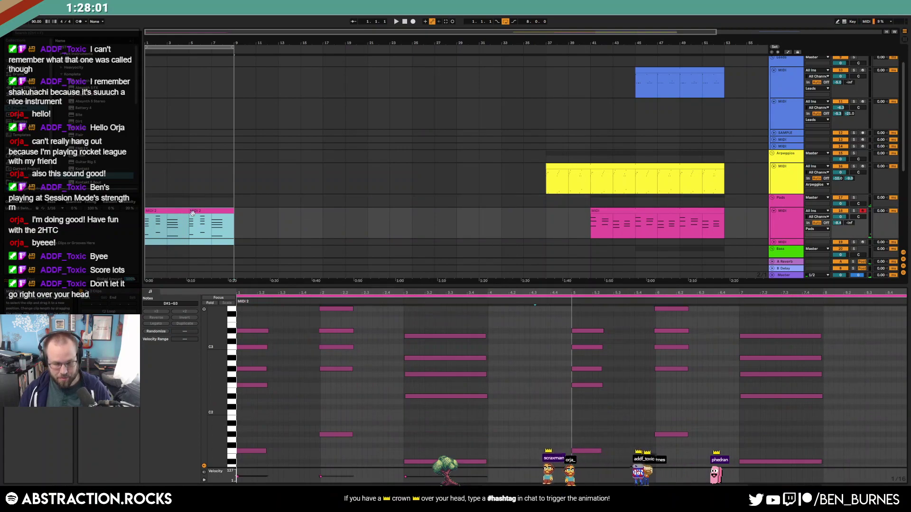
# Try lowering the final pad chord's second-lowest note to D2 and play the chord back
pyautogui.click(716, 383)
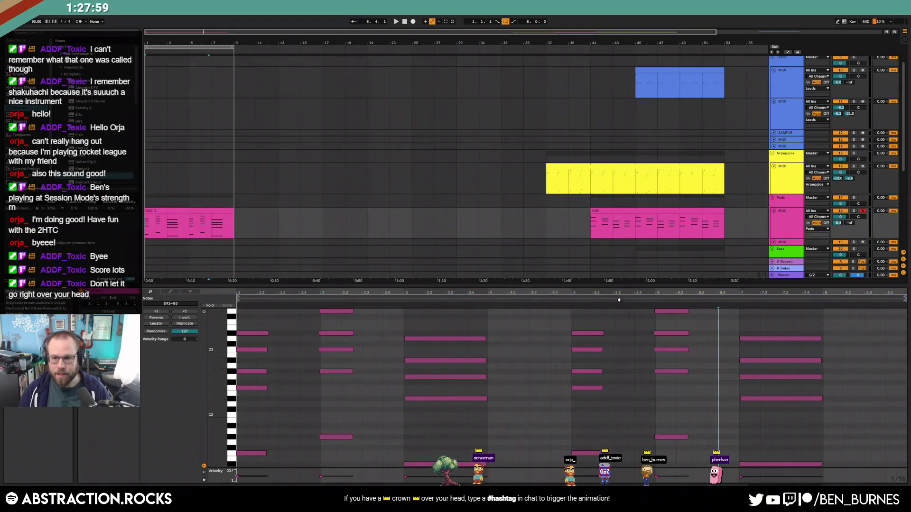
pyautogui.press('space')
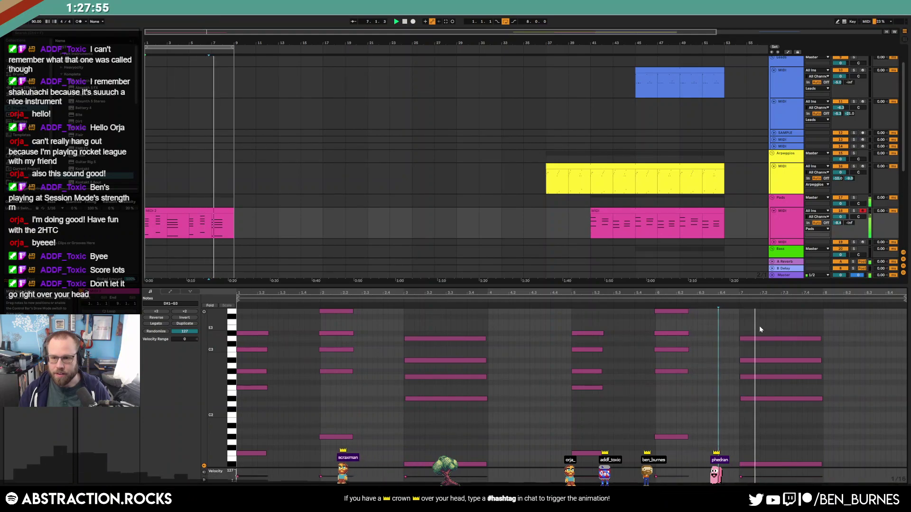
pyautogui.click(754, 398)
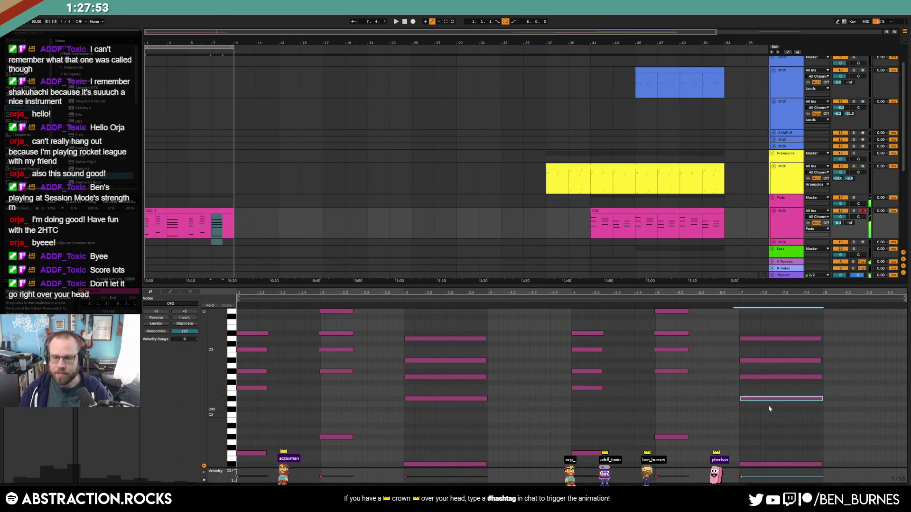
pyautogui.scroll(2, 736, 342)
pyautogui.press('Down')
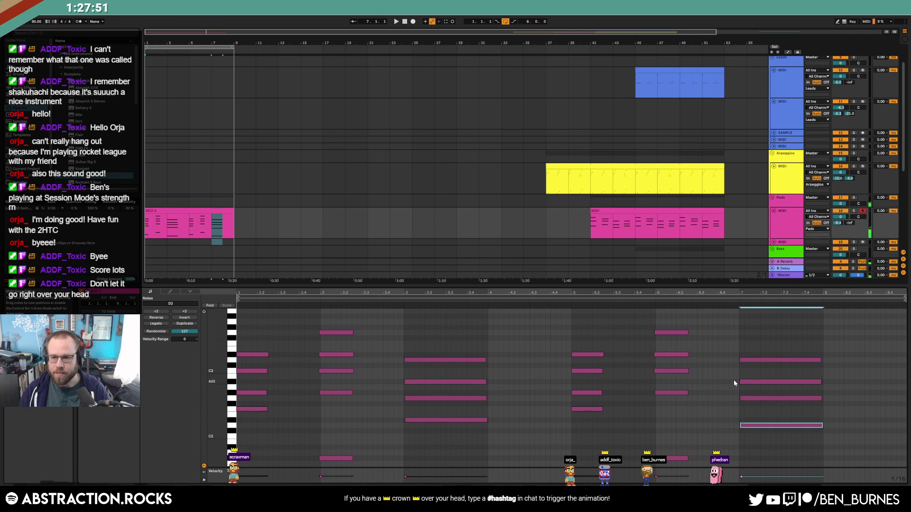
pyautogui.scroll(-4, 733, 379)
pyautogui.press('space')
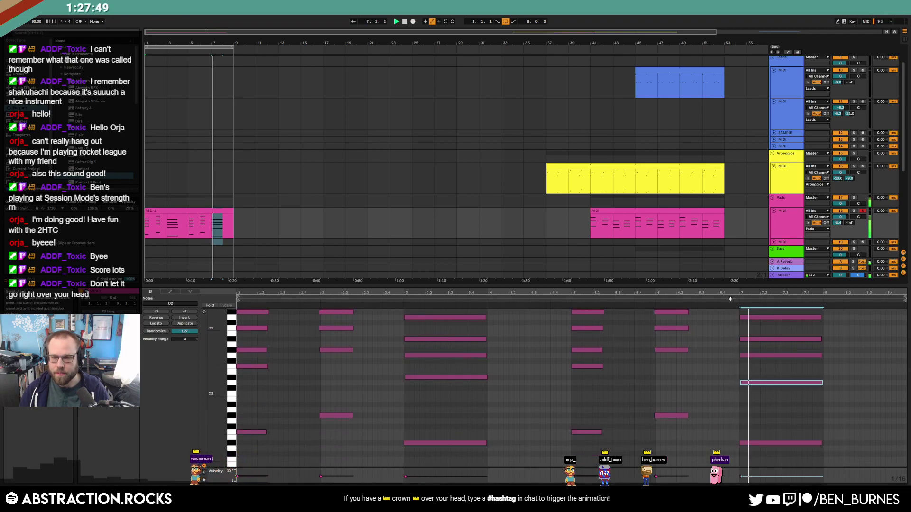
pyautogui.press('Up')
pyautogui.scroll(4, 712, 380)
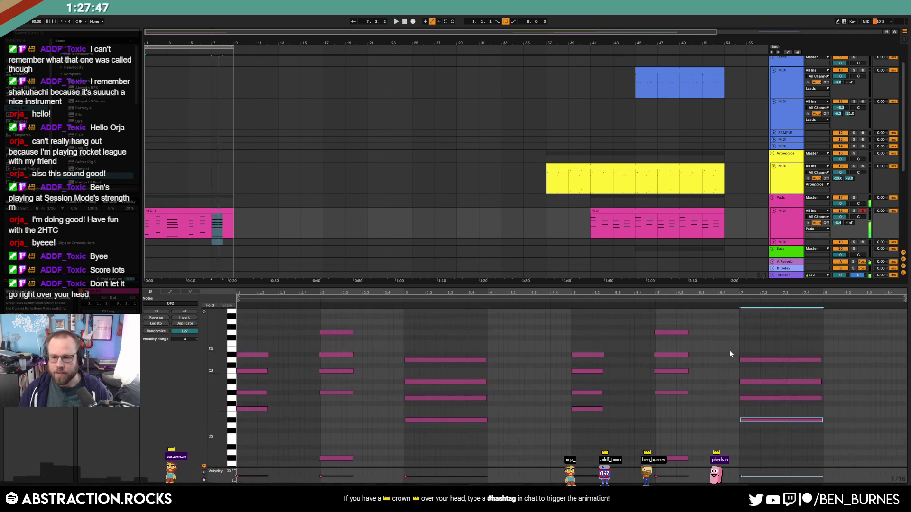
# Raise the final pad chord's top note to G3 and play the chord back
pyautogui.moveTo(676, 325); pyautogui.dragTo(738, 342)
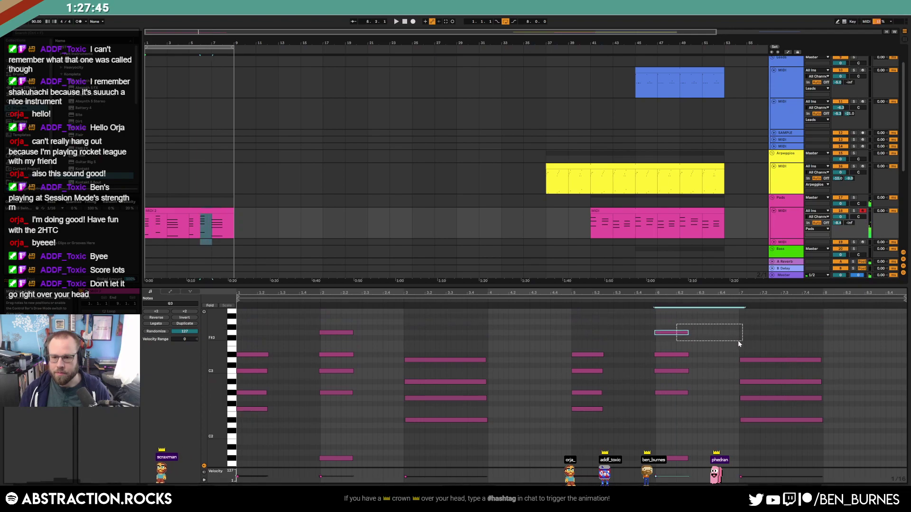
pyautogui.click(765, 359)
pyautogui.scroll(2, 766, 360)
pyautogui.press('Up')
pyautogui.press('Up')
pyautogui.press('Up')
pyautogui.press('Up')
pyautogui.press('Up')
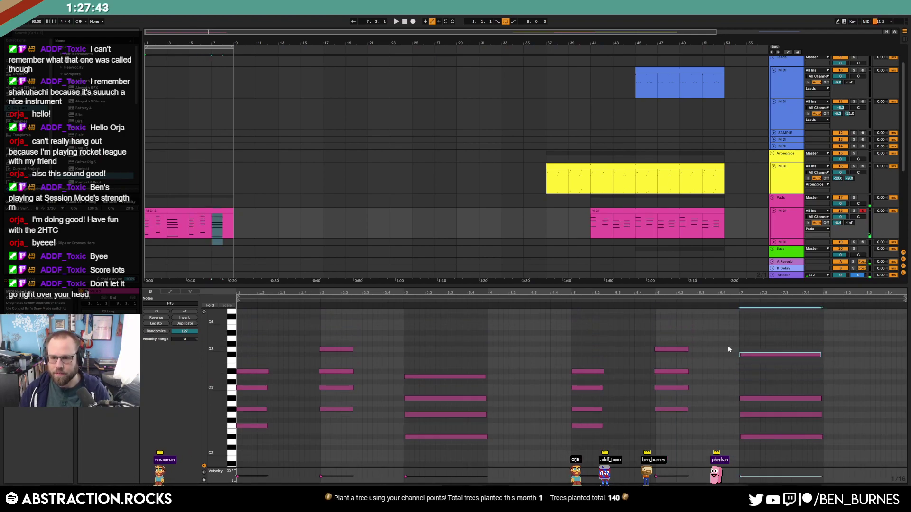
pyautogui.press('space')
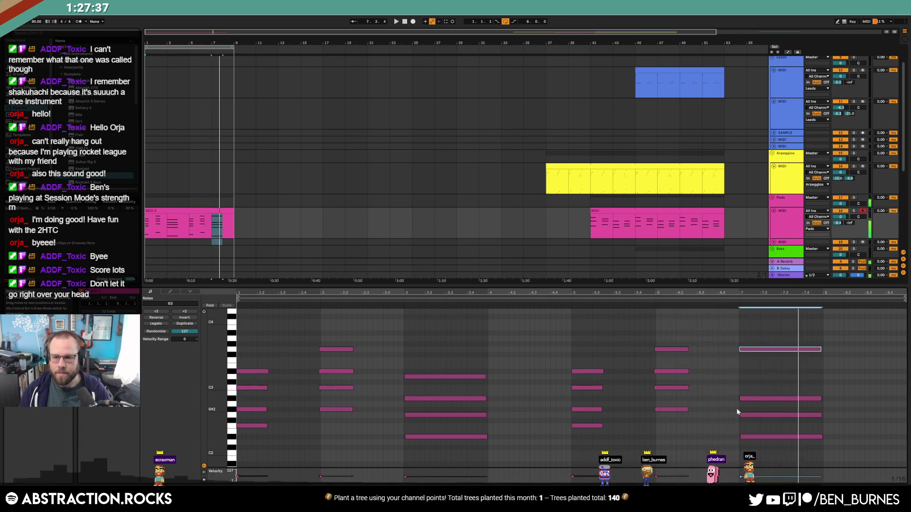
pyautogui.press('space')
# Raise the final pad chord's G2 note to C#3
pyautogui.click(752, 419)
pyautogui.press('Up')
pyautogui.press('Up')
pyautogui.press('Up')
pyautogui.press('Up')
pyautogui.press('Up')
pyautogui.press('Up')
pyautogui.press('Up')
pyautogui.press('Up')
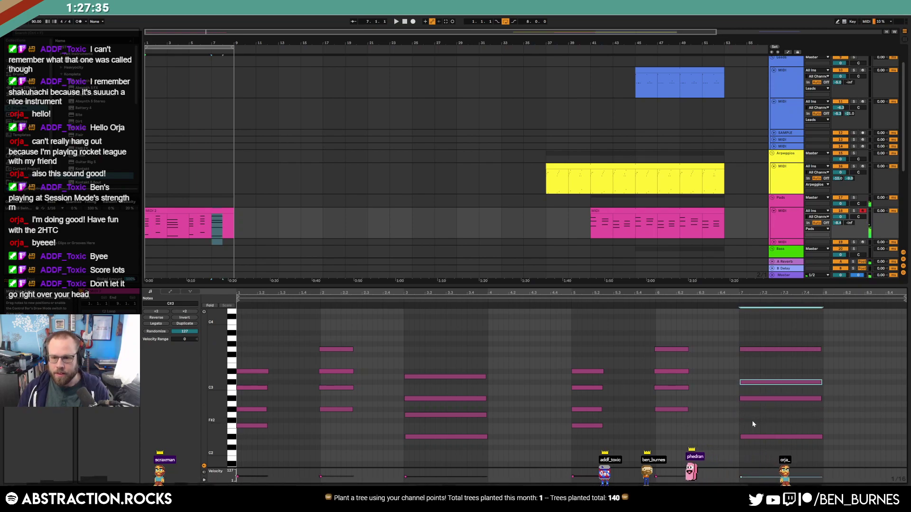
# Raise the final pad chord's C#3 note to D3 and play the chord back
pyautogui.click(649, 300)
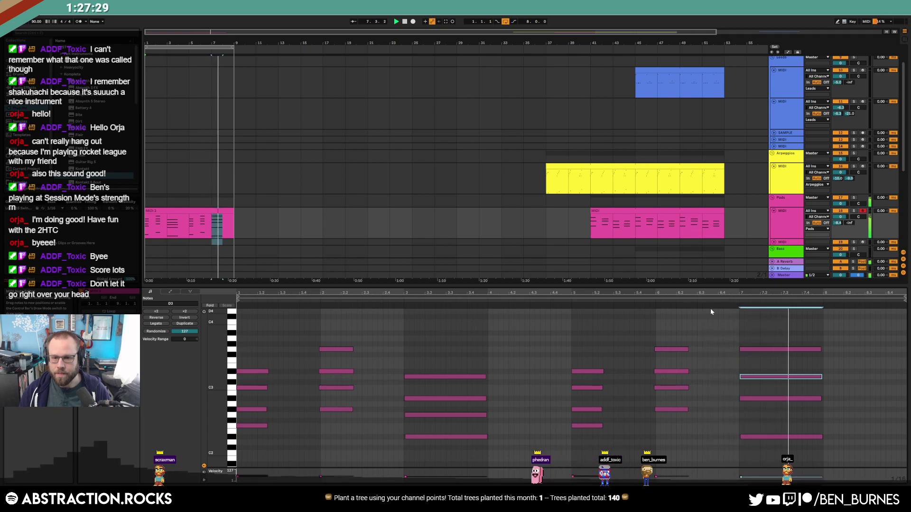
pyautogui.press('space')
pyautogui.click(773, 349)
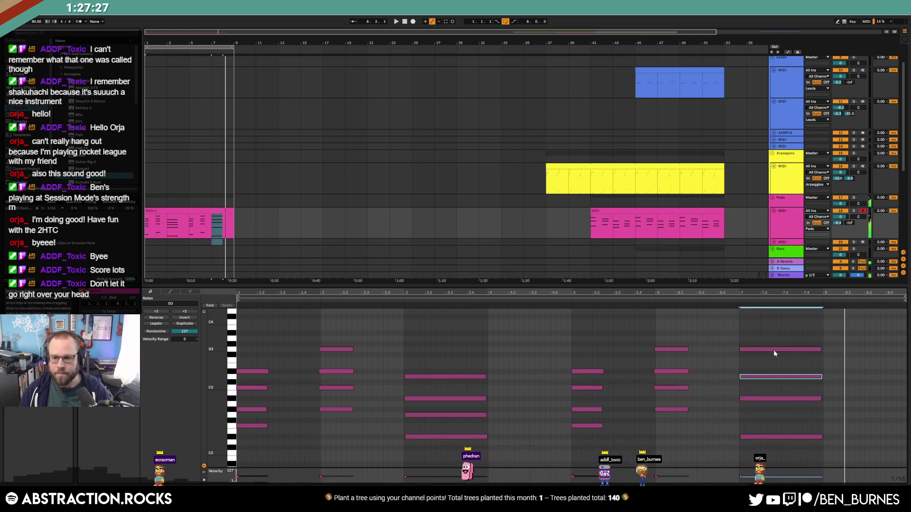
pyautogui.click(256, 223)
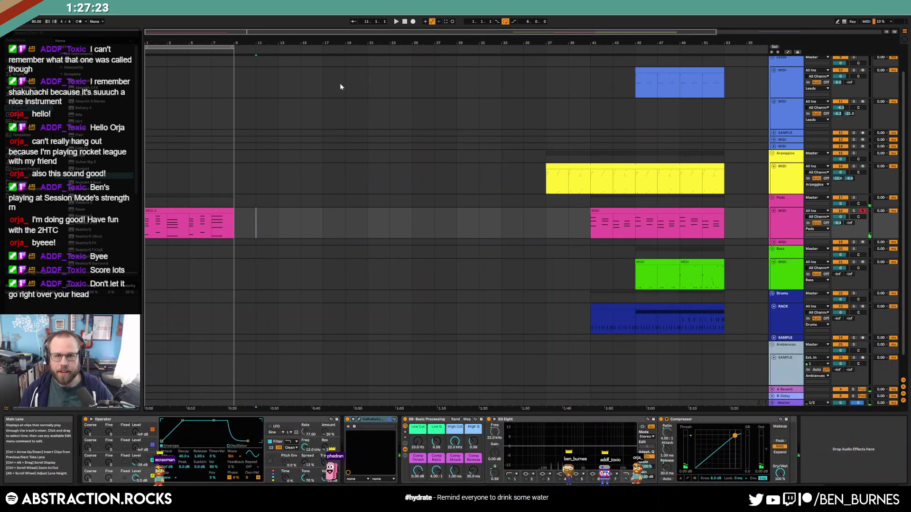
pyautogui.click(201, 211)
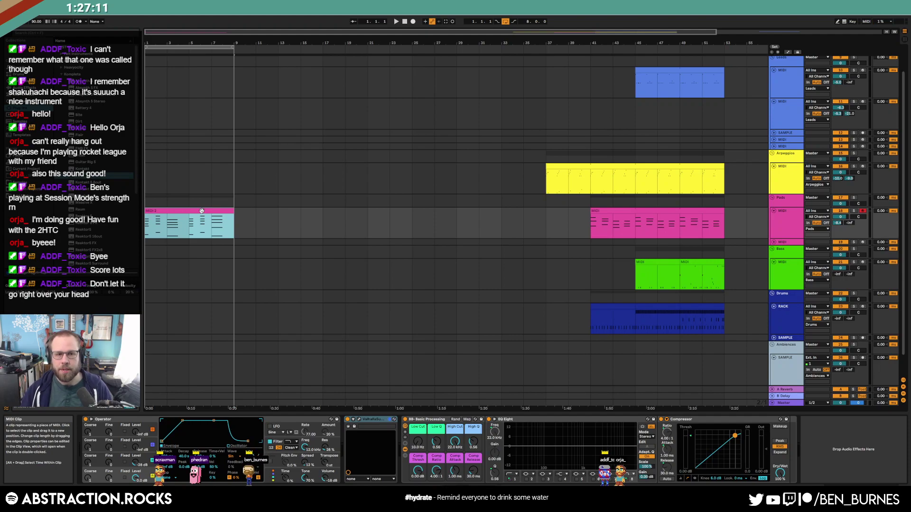
pyautogui.click(236, 229)
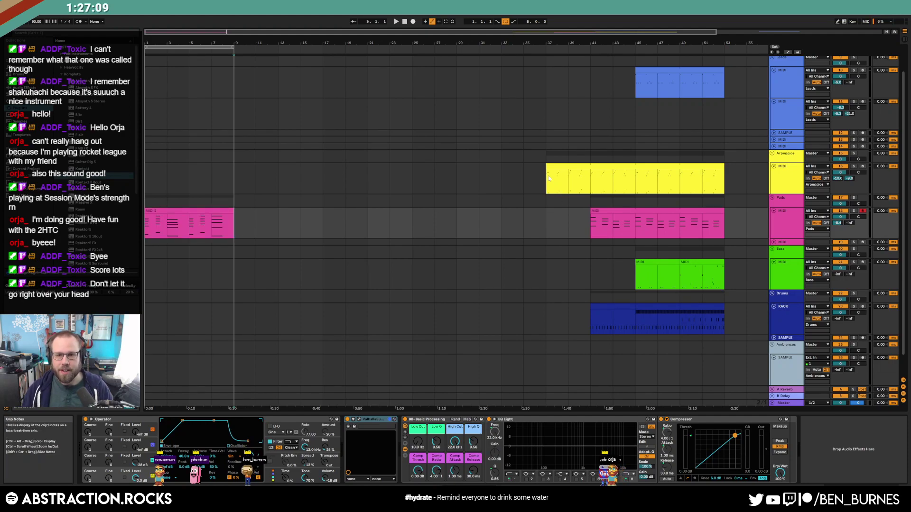
pyautogui.moveTo(548, 175); pyautogui.dragTo(730, 318)
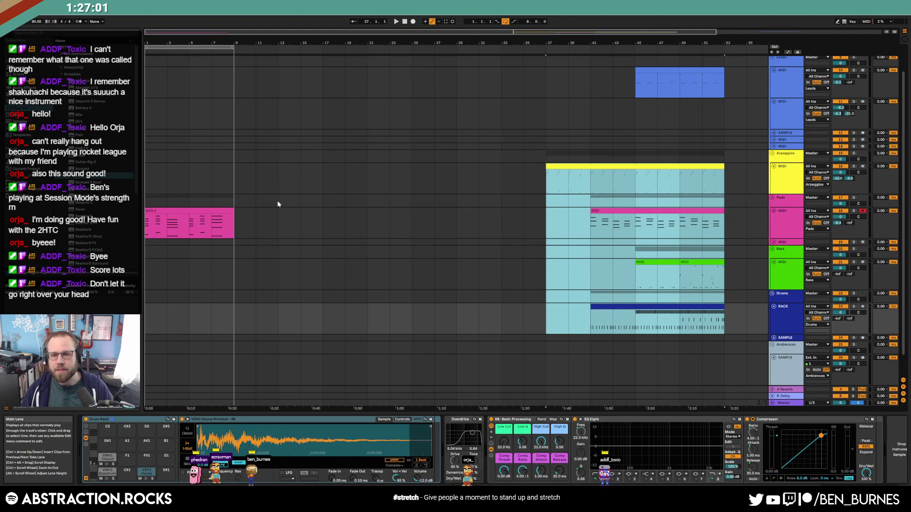
pyautogui.moveTo(548, 176); pyautogui.dragTo(718, 332)
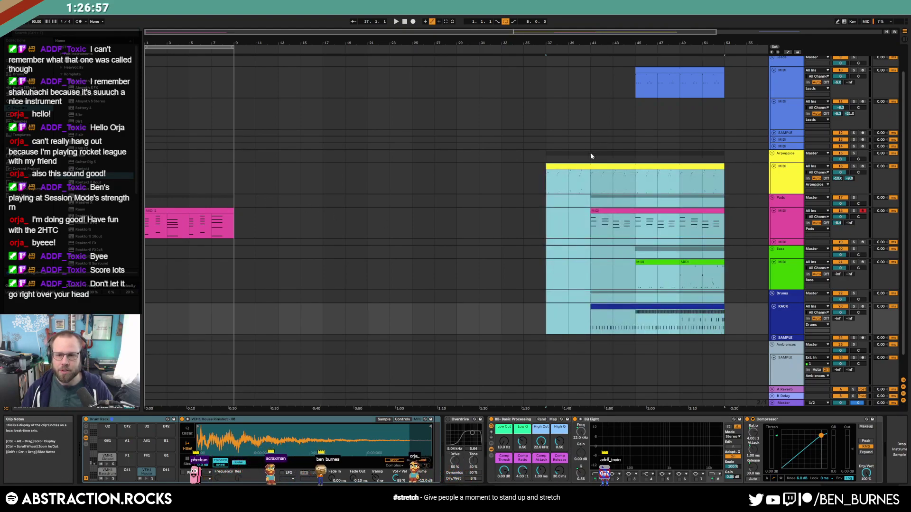
pyautogui.click(548, 197)
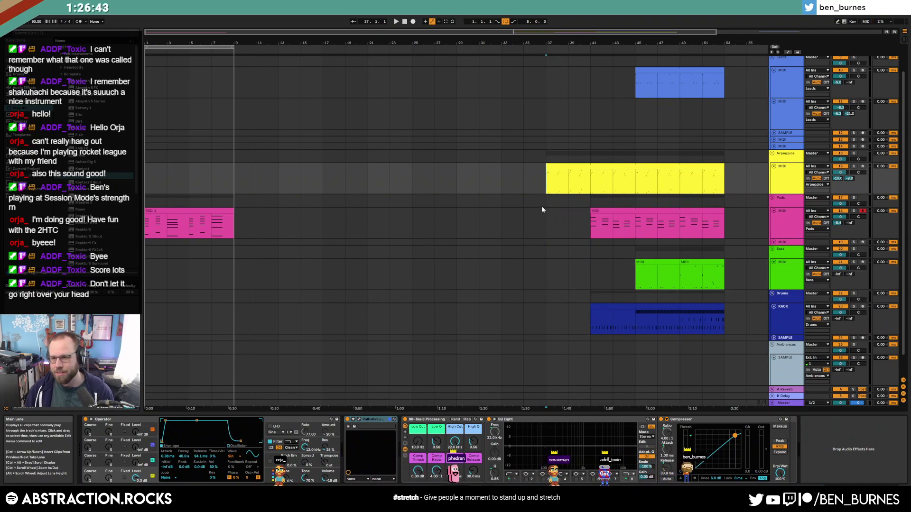
# Arm the second Leads track for recording and play the arrangement from bar 37
pyautogui.click(791, 243)
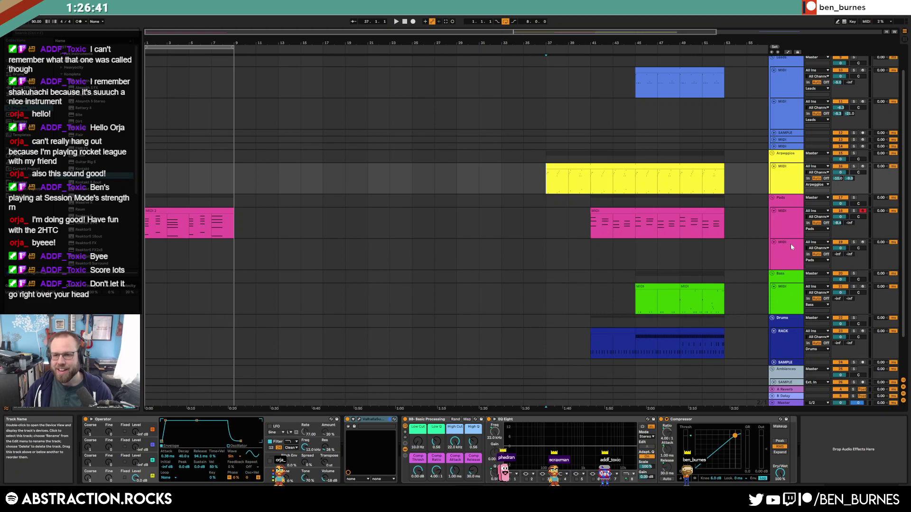
pyautogui.scroll(1, 527, 216)
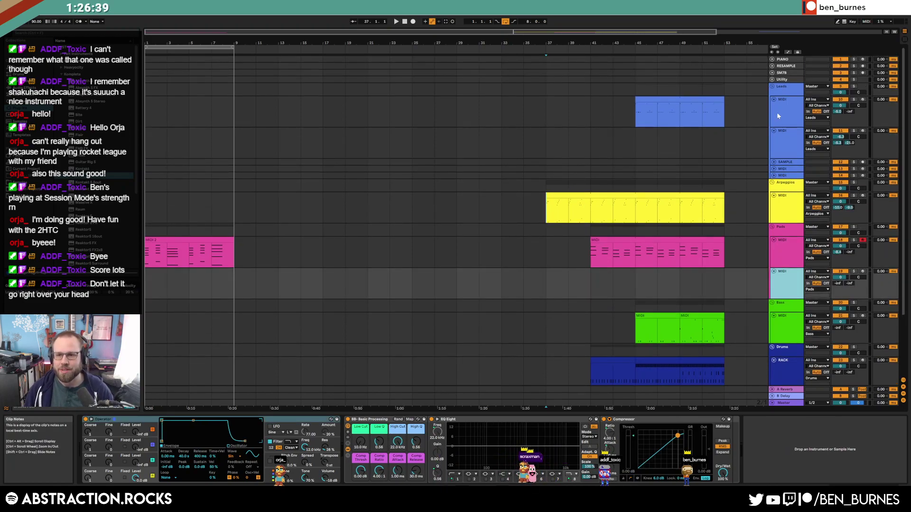
pyautogui.click(862, 135)
pyautogui.click(863, 133)
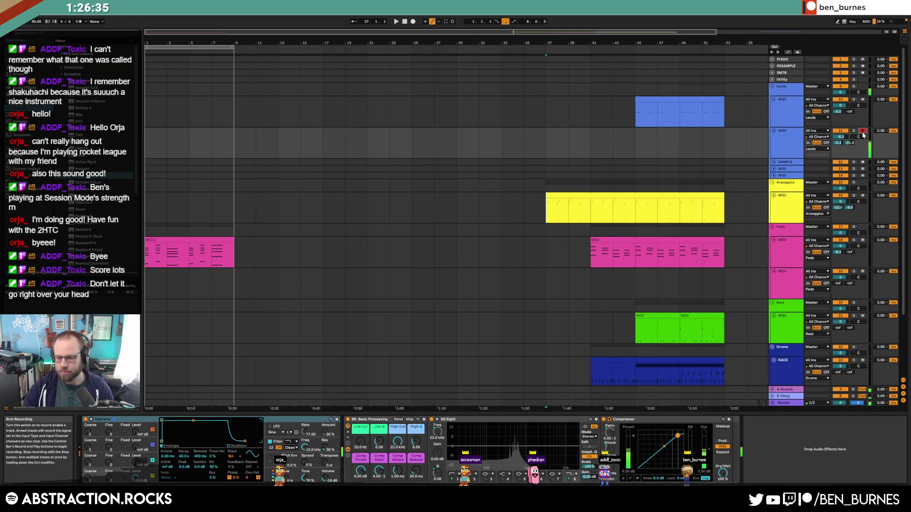
pyautogui.press('space')
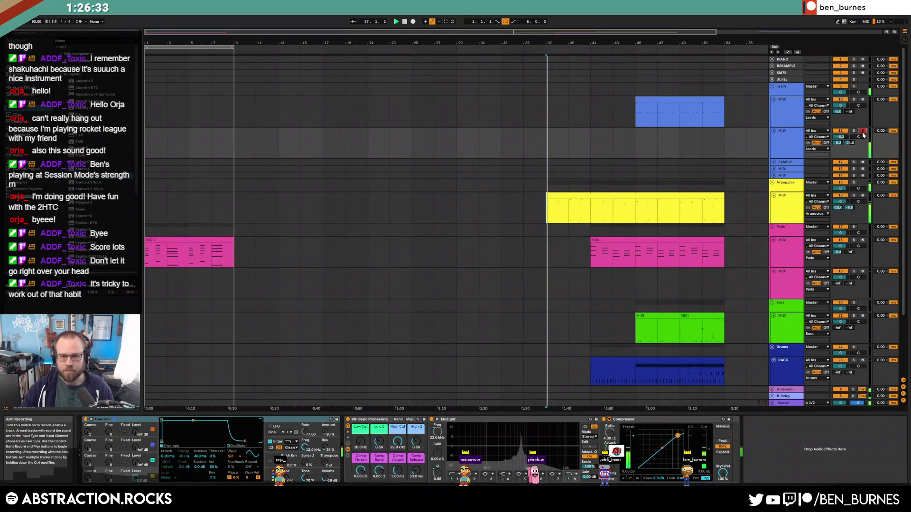
pyautogui.click(405, 21)
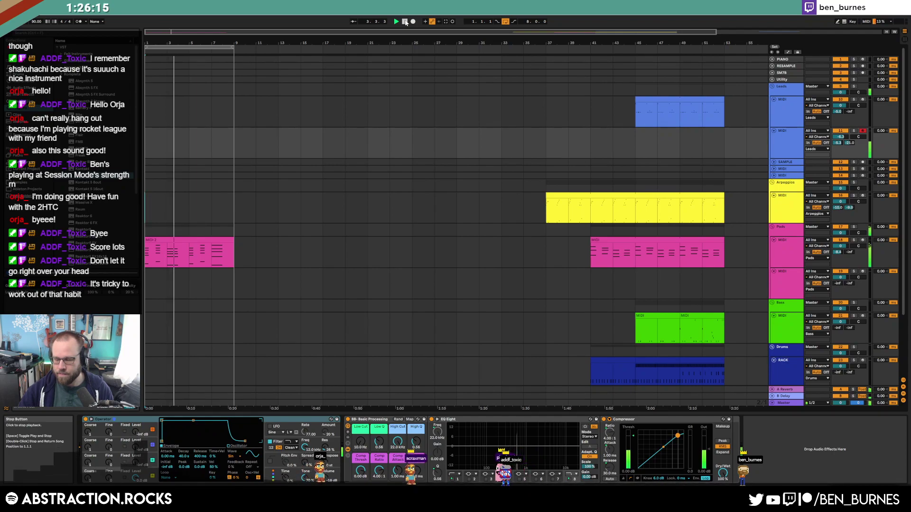
# Capture the played lead melody as a MIDI clip from bar 1 to bar 5 on the second Leads track
pyautogui.click(404, 22)
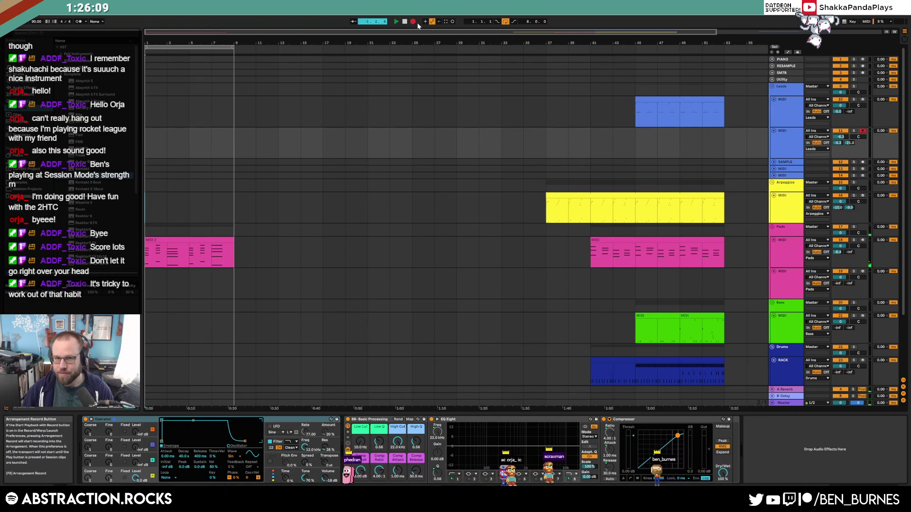
pyautogui.click(452, 22)
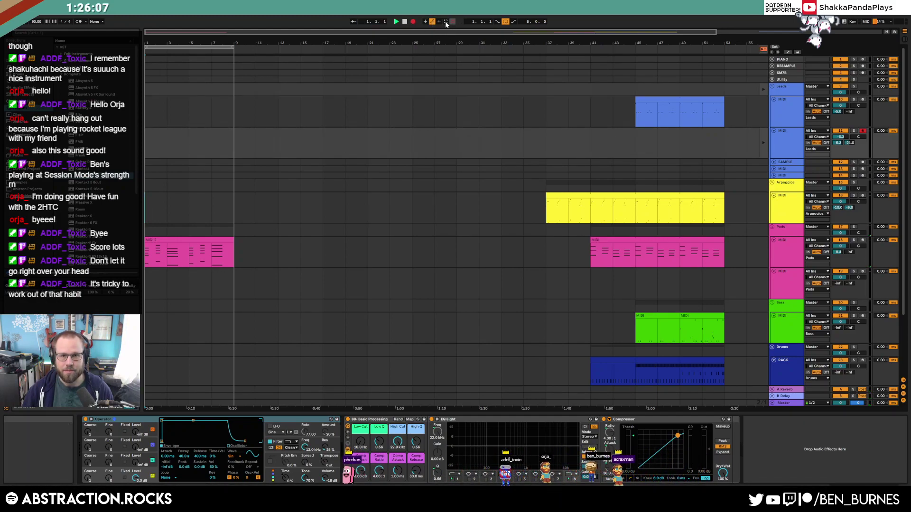
pyautogui.click(445, 22)
pyautogui.moveTo(178, 128); pyautogui.dragTo(189, 130)
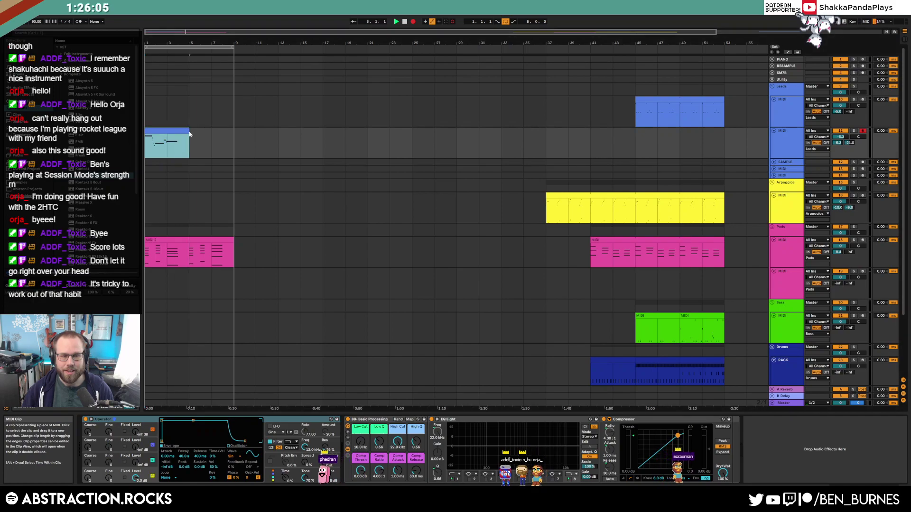
pyautogui.click(404, 21)
pyautogui.click(452, 22)
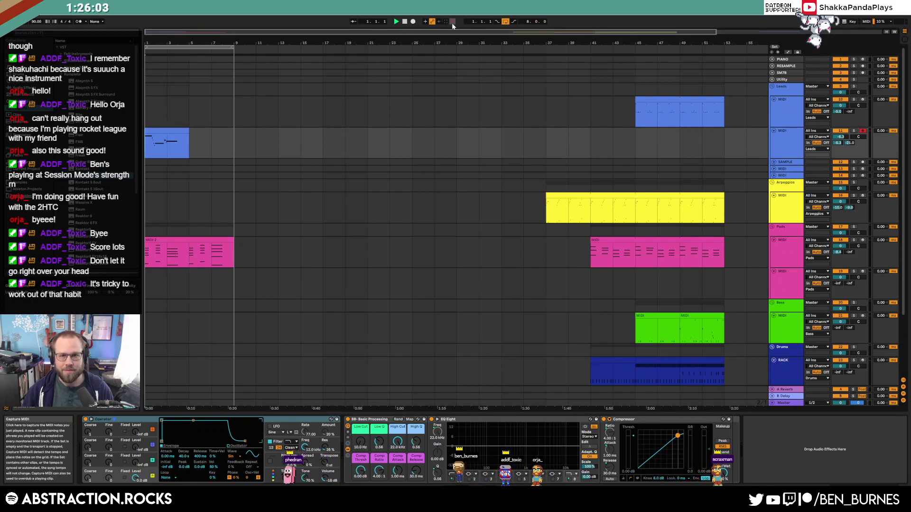
# Play back the captured lead melody and shorten its final D4 note to end shortly after beat 3.3
pyautogui.press('space')
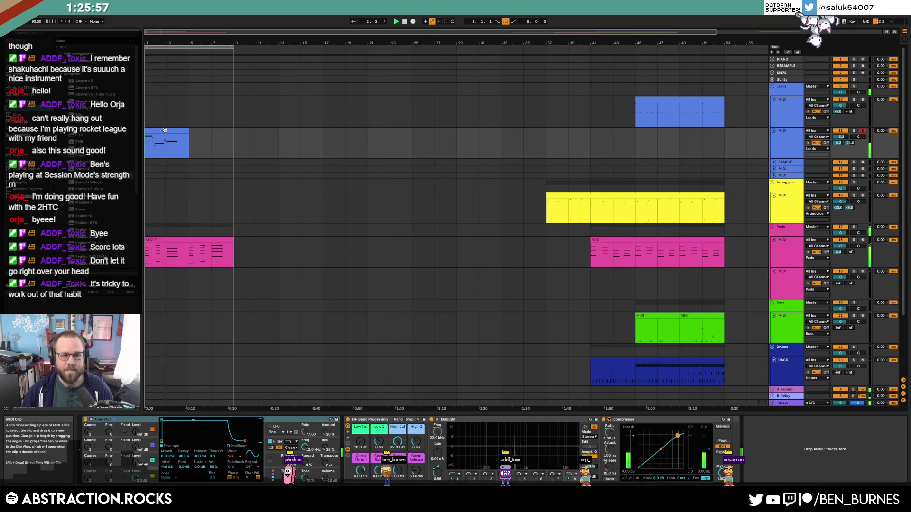
pyautogui.doubleClick(166, 138)
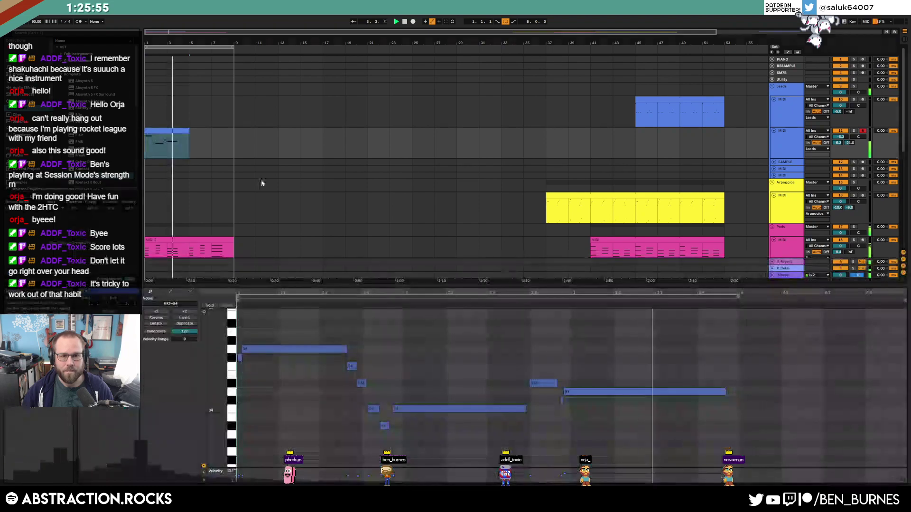
pyautogui.press('space')
pyautogui.click(718, 387)
pyautogui.moveTo(725, 392); pyautogui.dragTo(673, 394)
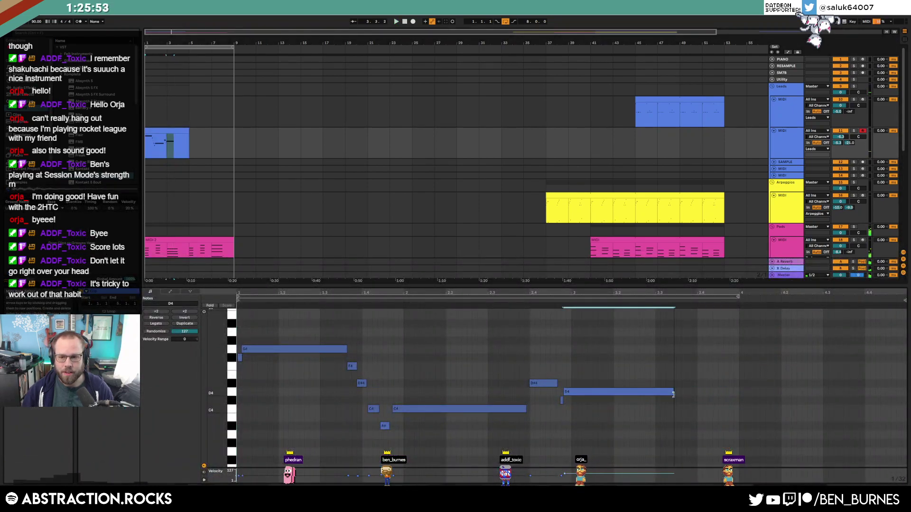
# Add a short G3 note at the start of bar 4, lengthen the preceding D4 almost up to it, and play the melody
pyautogui.click(678, 434)
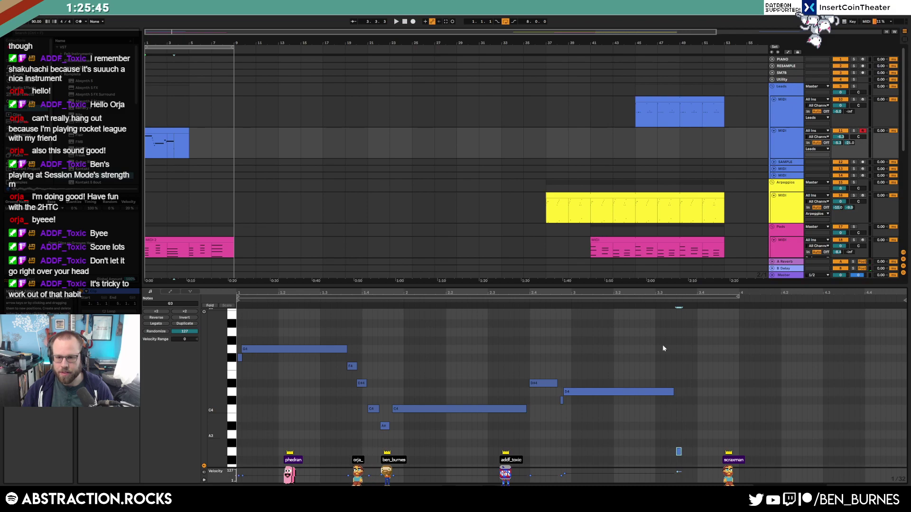
pyautogui.press('space')
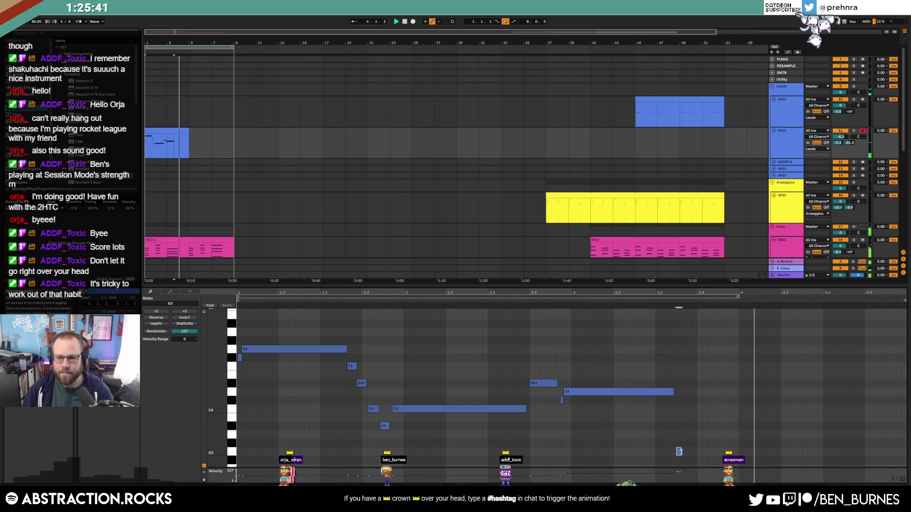
pyautogui.moveTo(680, 451); pyautogui.dragTo(696, 454)
pyautogui.press('space')
pyautogui.press('Right')
pyautogui.press('Right')
pyautogui.press('Right')
pyautogui.press('Right')
pyautogui.press('Right')
pyautogui.press('Right')
pyautogui.press('Right')
pyautogui.press('Right')
pyautogui.press('Right')
pyautogui.press('Right')
pyautogui.press('Right')
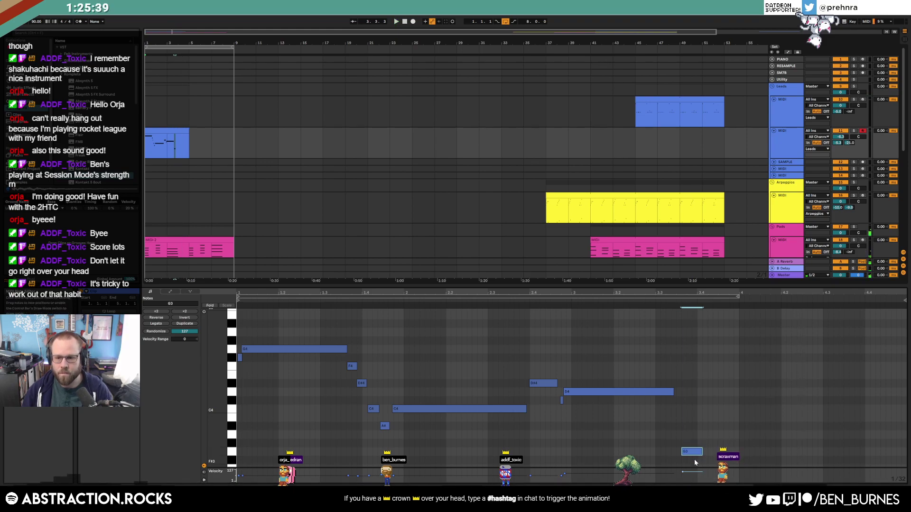
pyautogui.press('Right')
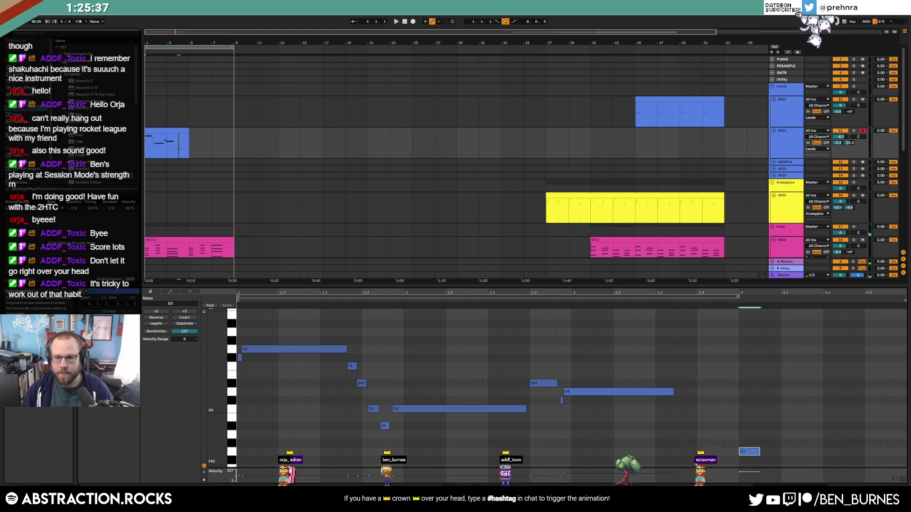
pyautogui.moveTo(673, 393); pyautogui.dragTo(729, 402)
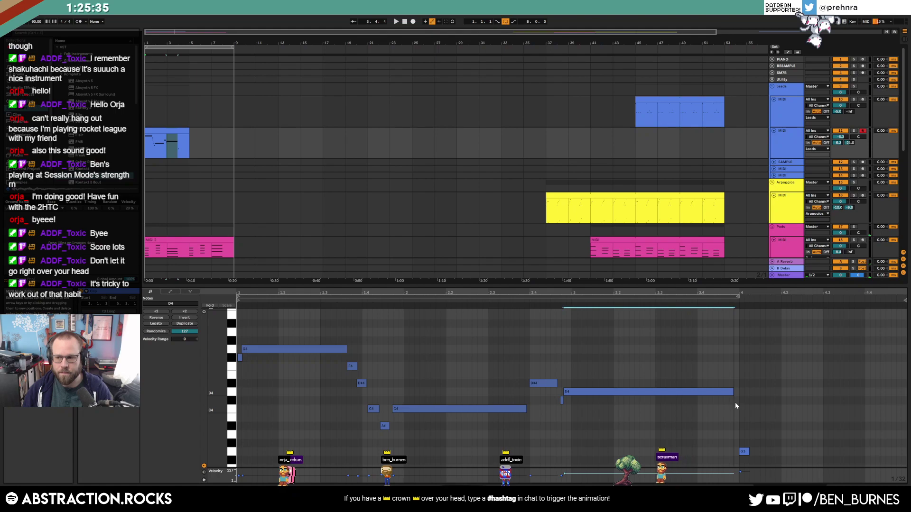
pyautogui.press('space')
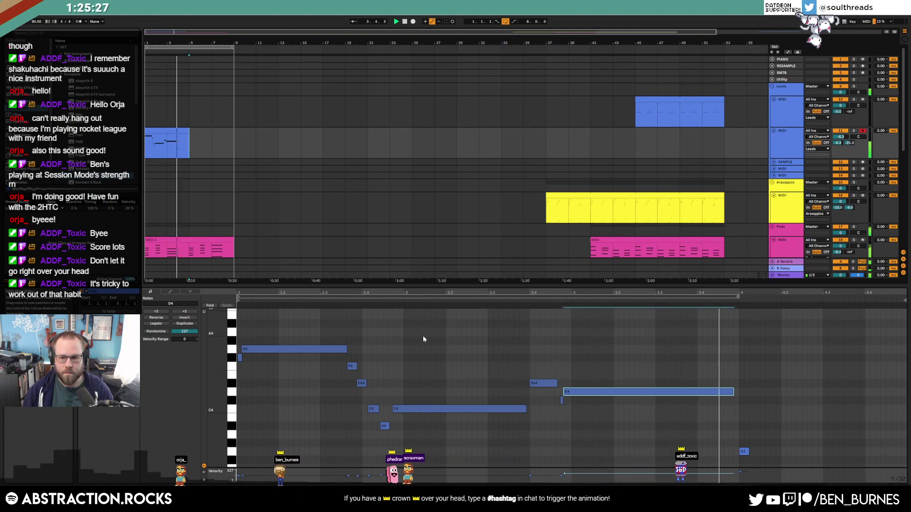
# Record a continuation of the lead melody from bar 4 to bar 8 on the second Leads track
pyautogui.click(412, 22)
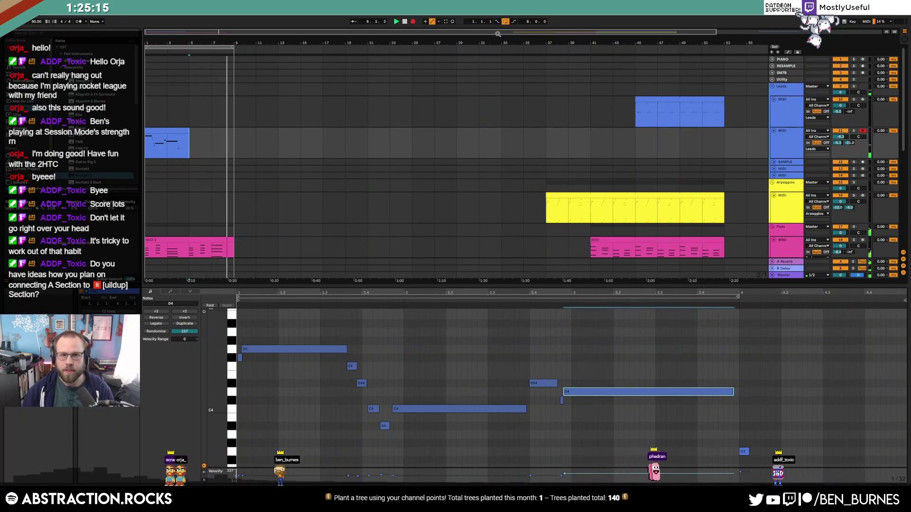
pyautogui.click(397, 22)
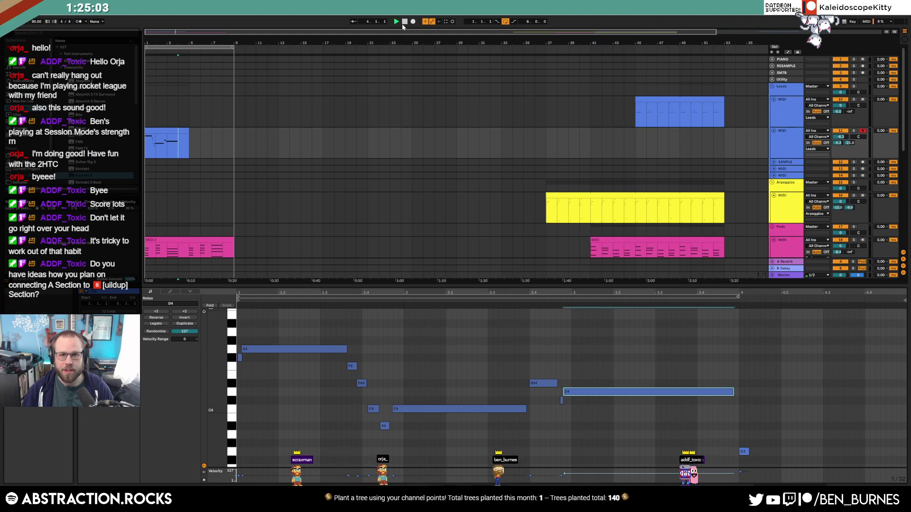
pyautogui.click(413, 22)
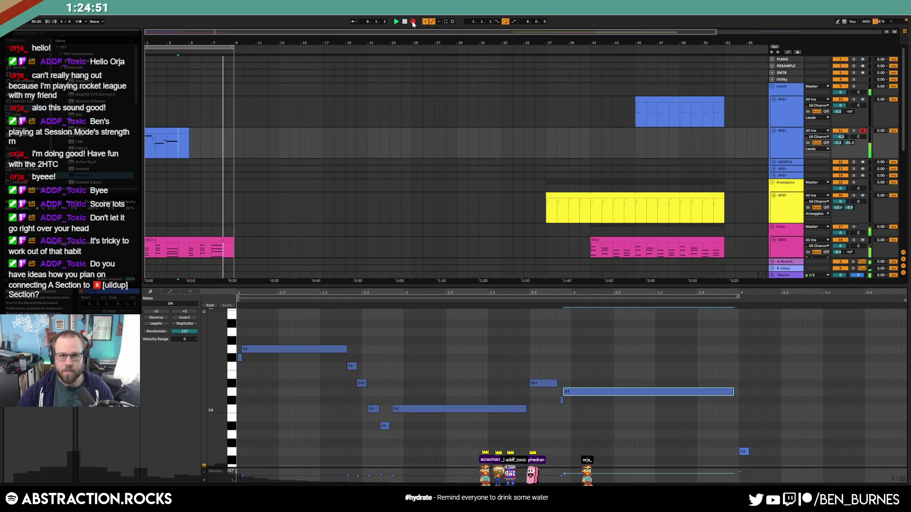
pyautogui.press('space')
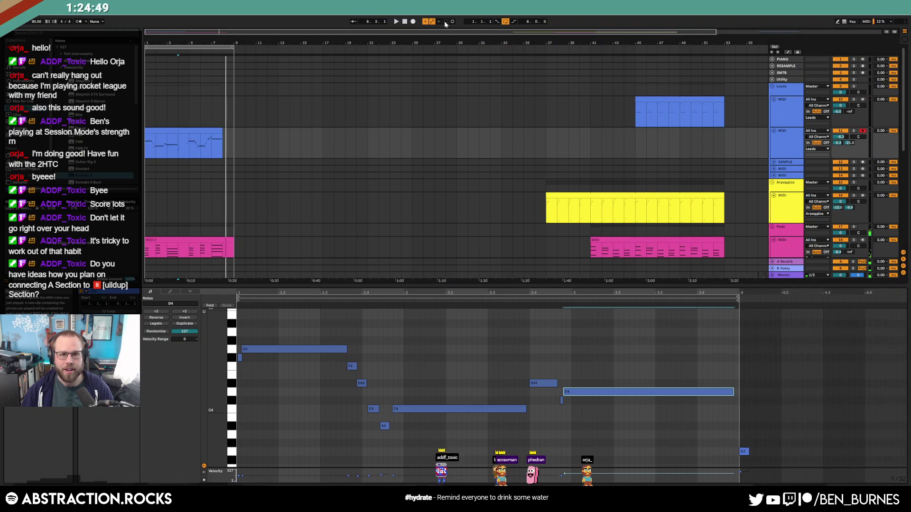
# Consolidate the recorded lead melody into one clip and extend its end to bar 9
pyautogui.click(175, 131)
pyautogui.hotkey('ctrl', 'j')
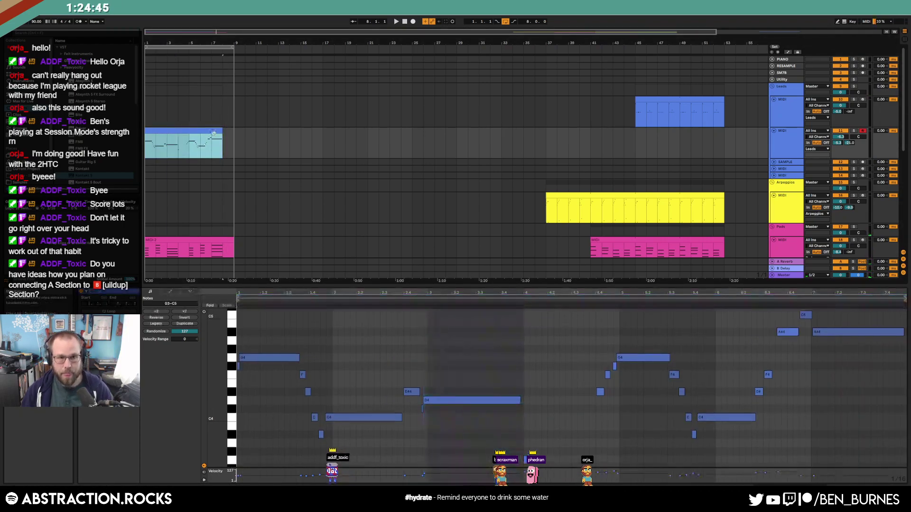
pyautogui.moveTo(222, 131); pyautogui.dragTo(233, 131)
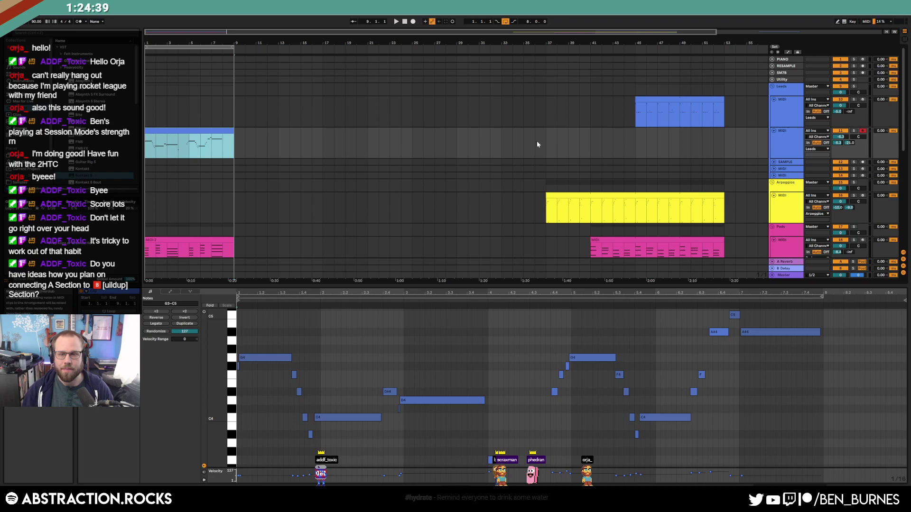
# Try recording on the second Leads track from about bar 16, and try duplicating that track
pyautogui.click(817, 143)
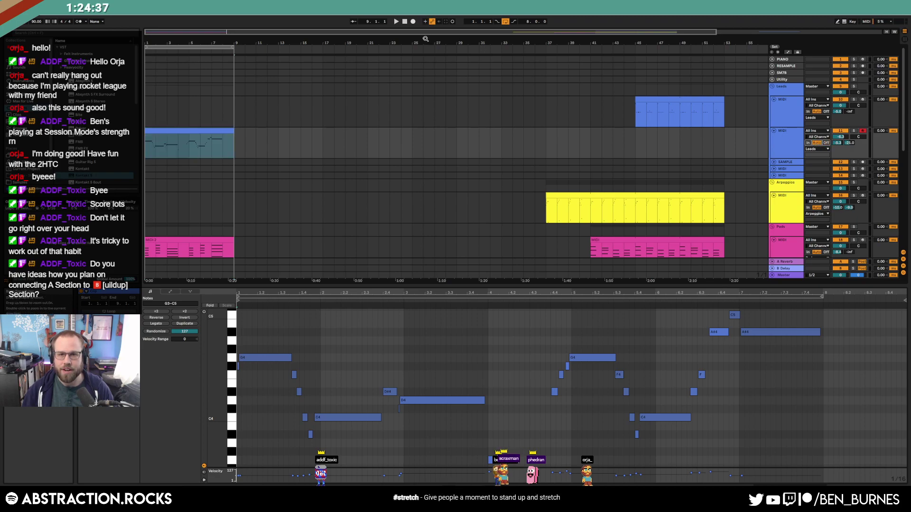
pyautogui.click(319, 130)
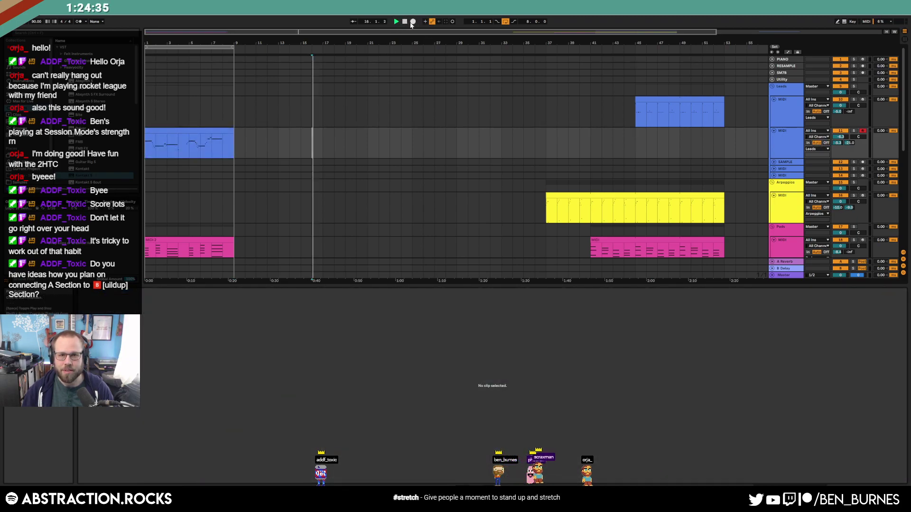
pyautogui.click(412, 22)
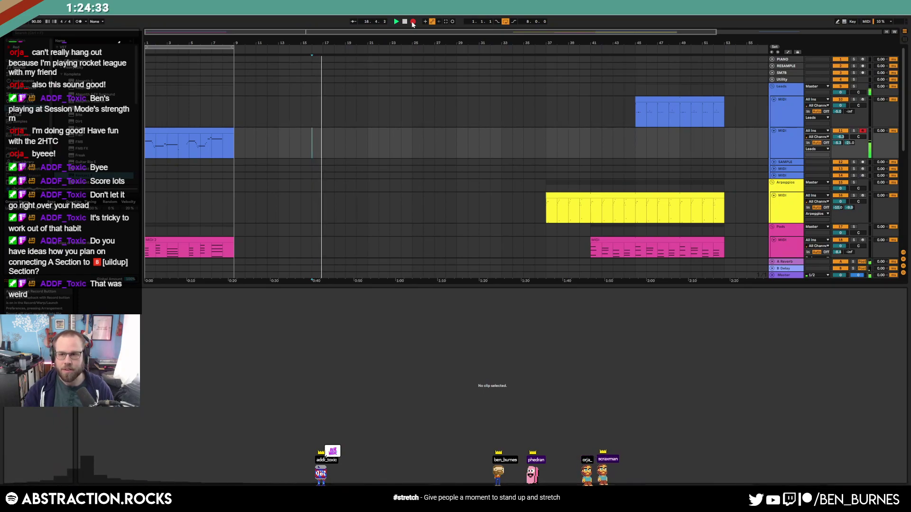
pyautogui.click(826, 143)
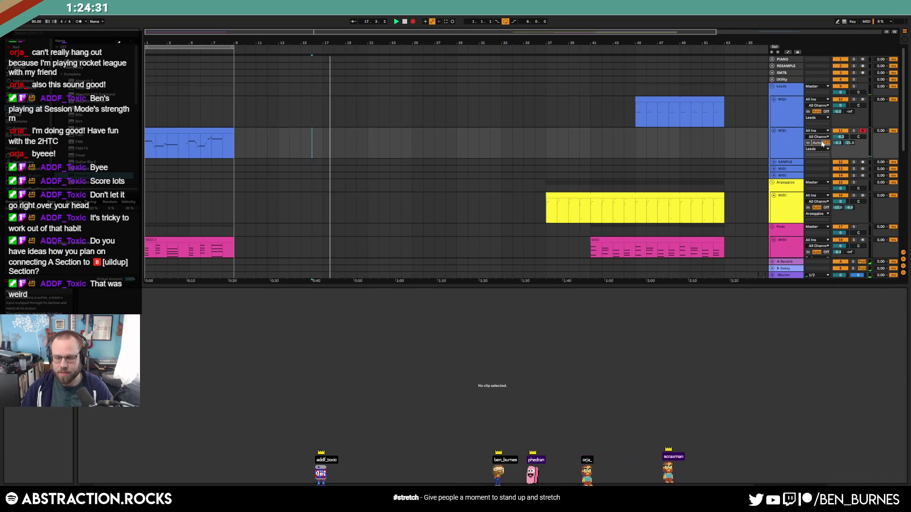
pyautogui.click(809, 143)
pyautogui.click(816, 143)
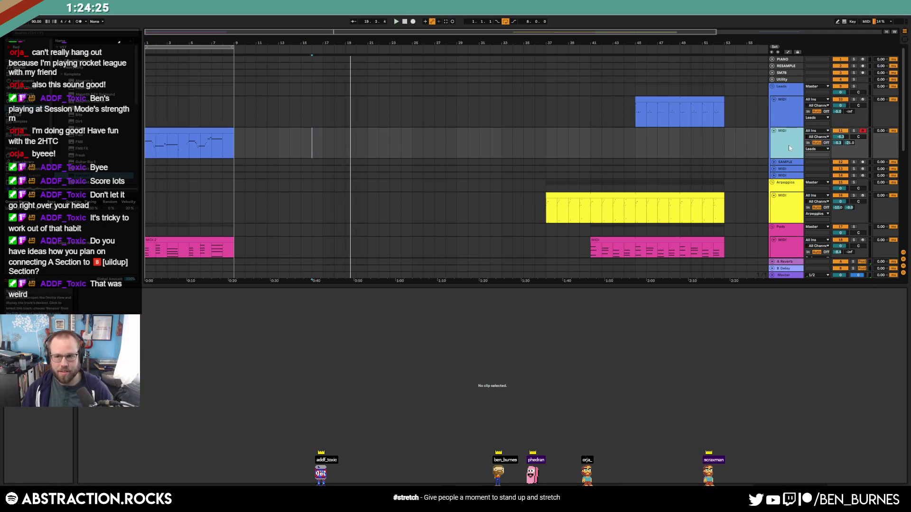
pyautogui.hotkey('ctrl', 'd')
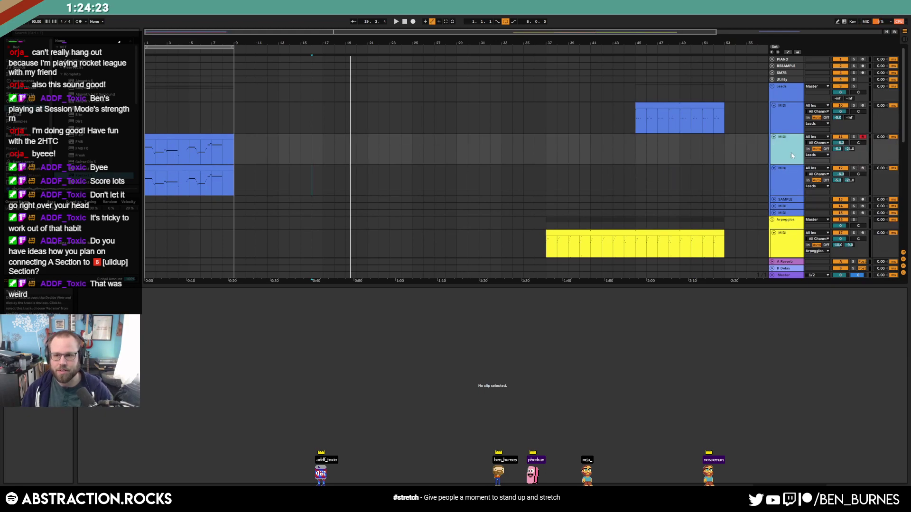
pyautogui.hotkey('ctrl', 'z')
# Record a short test take from about bar 12 on the second Leads track and delete it
pyautogui.click(267, 139)
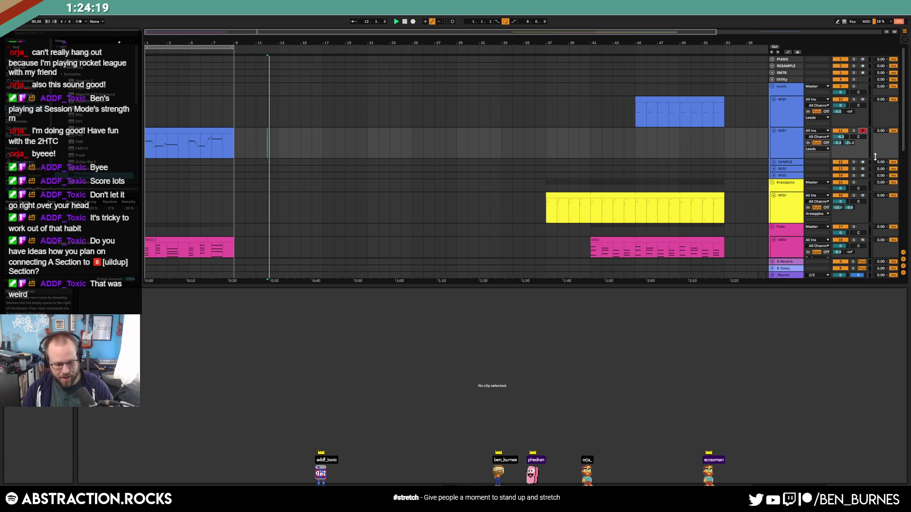
pyautogui.press('F9')
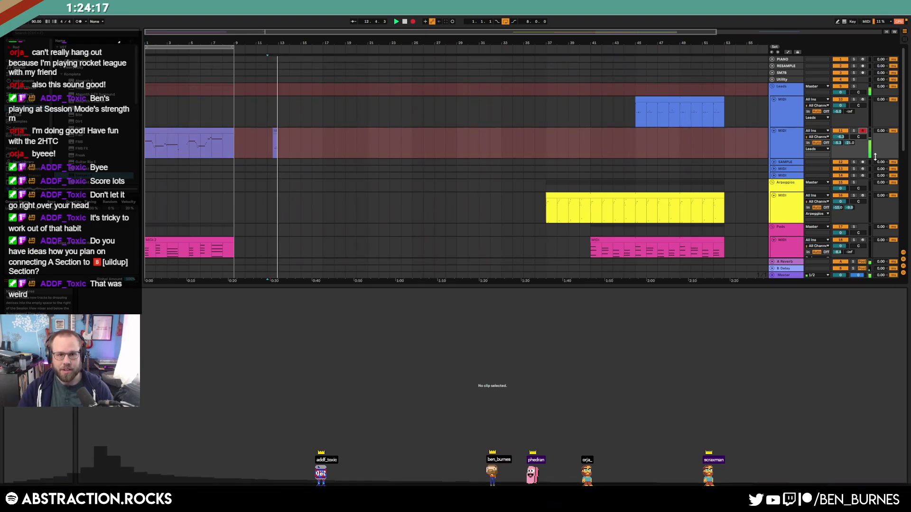
pyautogui.press('space')
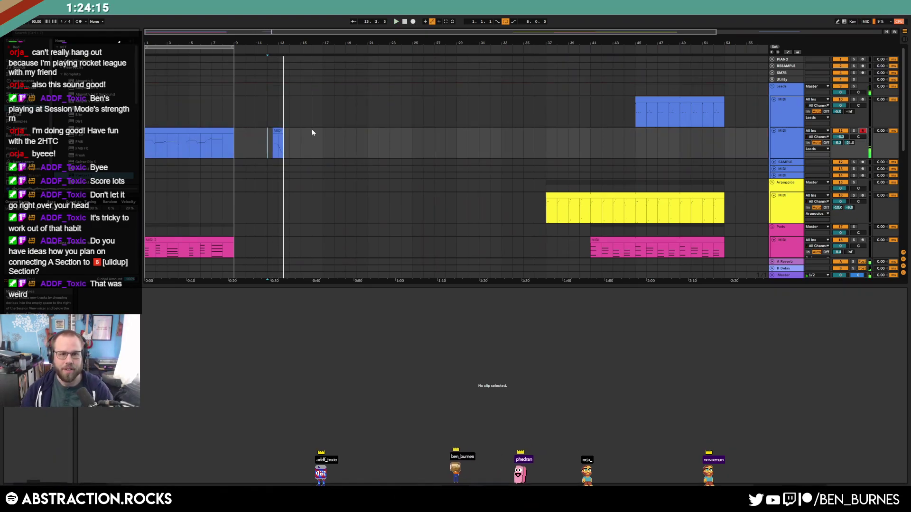
pyautogui.moveTo(298, 147); pyautogui.dragTo(312, 148)
pyautogui.press('Delete')
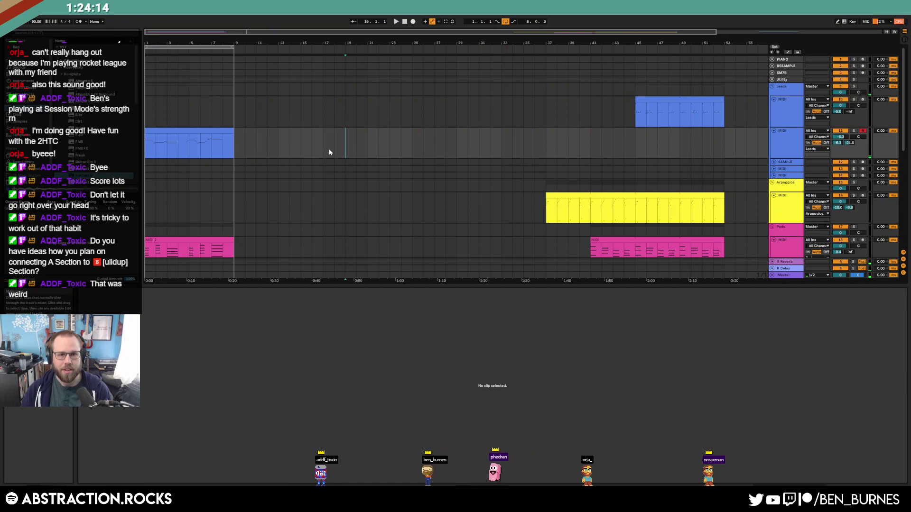
# Play the intro from the start and reopen the lead melody clip in the note editor
pyautogui.click(405, 21)
pyautogui.press('space')
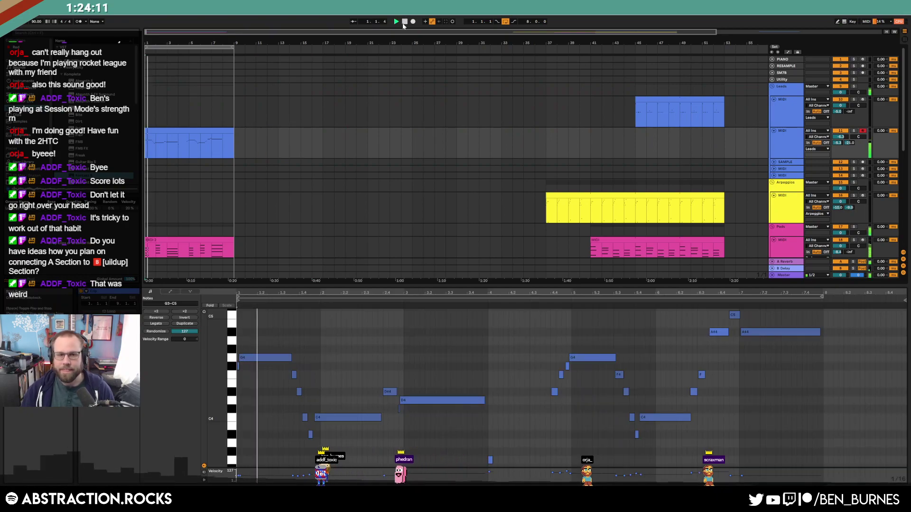
pyautogui.scroll(-1, 269, 200)
pyautogui.hotkey('shift', 'Tab')
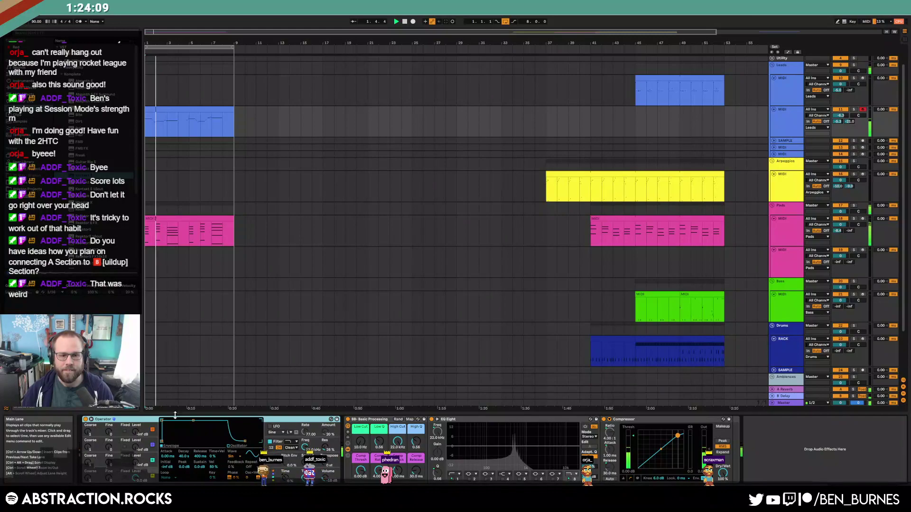
pyautogui.doubleClick(175, 127)
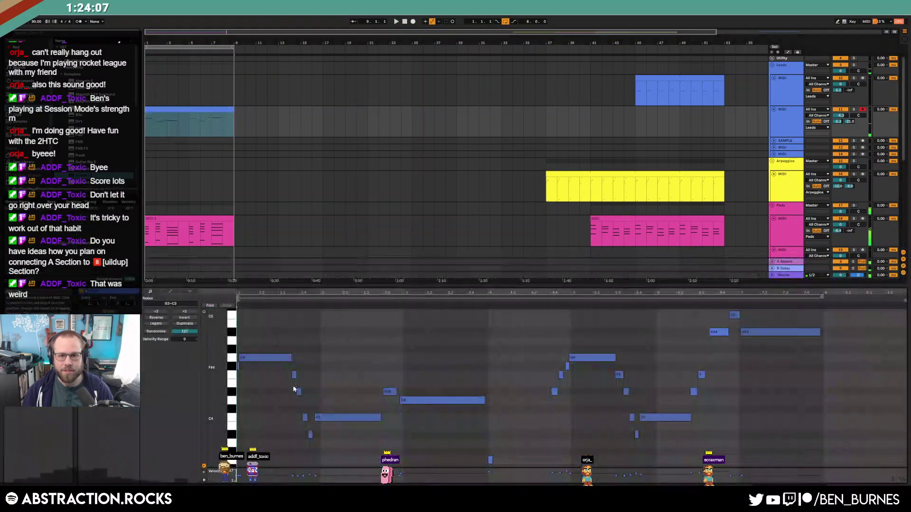
# Compress the first descending run from F4 to A#3 in the lead melody so its four notes play slightly faster
pyautogui.scroll(3, 273, 423)
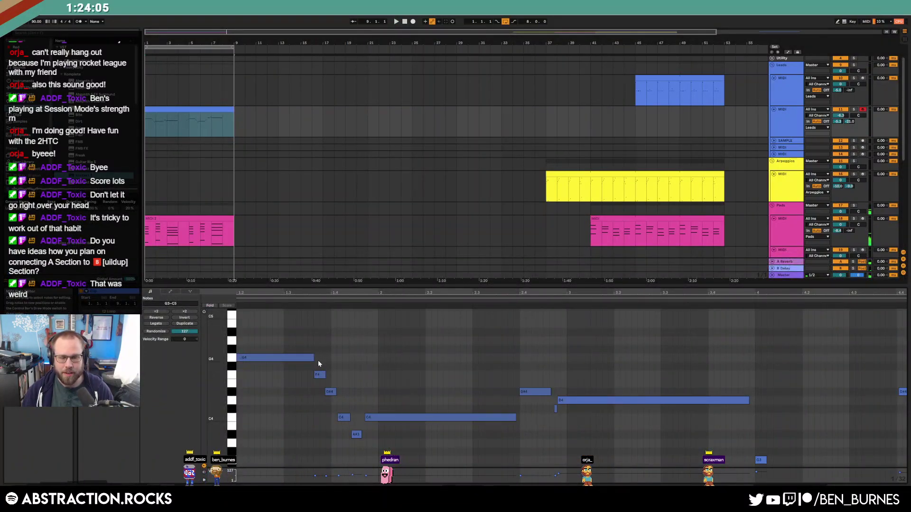
pyautogui.click(325, 376)
pyautogui.moveTo(326, 378); pyautogui.dragTo(359, 448)
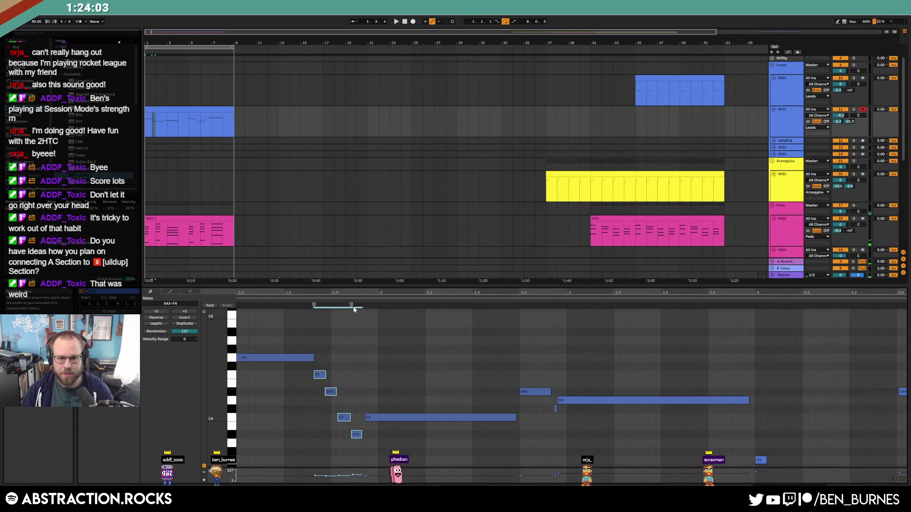
pyautogui.moveTo(351, 305); pyautogui.dragTo(343, 306)
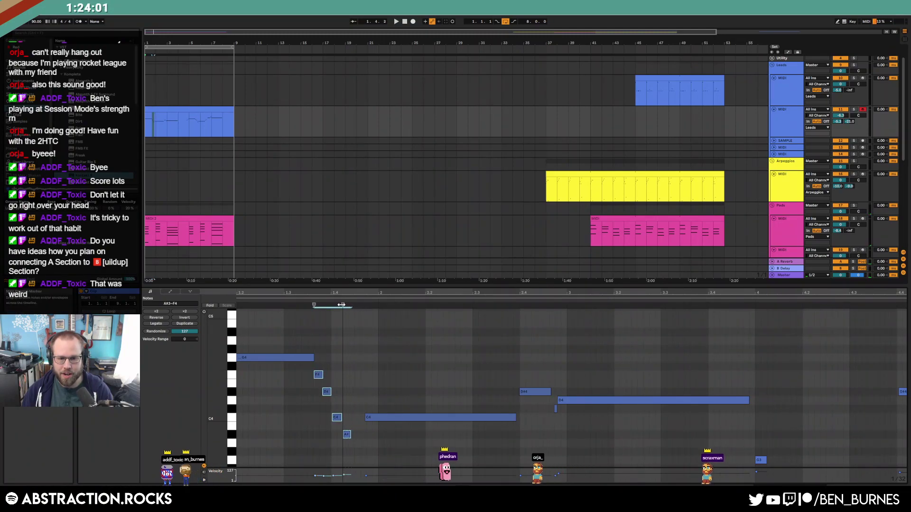
# Shift the long C4 after the first run earlier, lengthen it to hold its end position, and play the melody
pyautogui.moveTo(396, 373); pyautogui.dragTo(406, 429)
pyautogui.press('Left')
pyautogui.press('Left')
pyautogui.hotkey('shift', 'Right')
pyautogui.hotkey('shift', 'Right')
pyautogui.press('space')
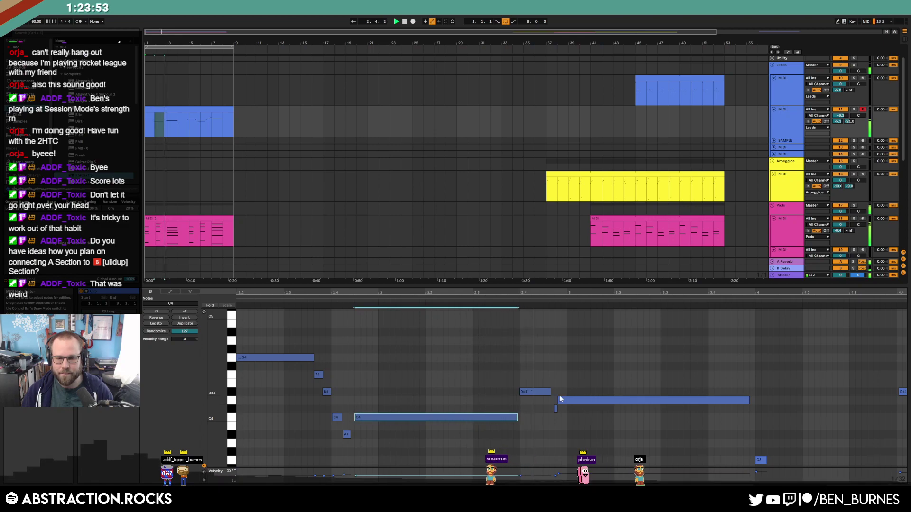
pyautogui.click(549, 416)
pyautogui.keyDown('shift'); pyautogui.click(566, 418); pyautogui.keyUp('shift')
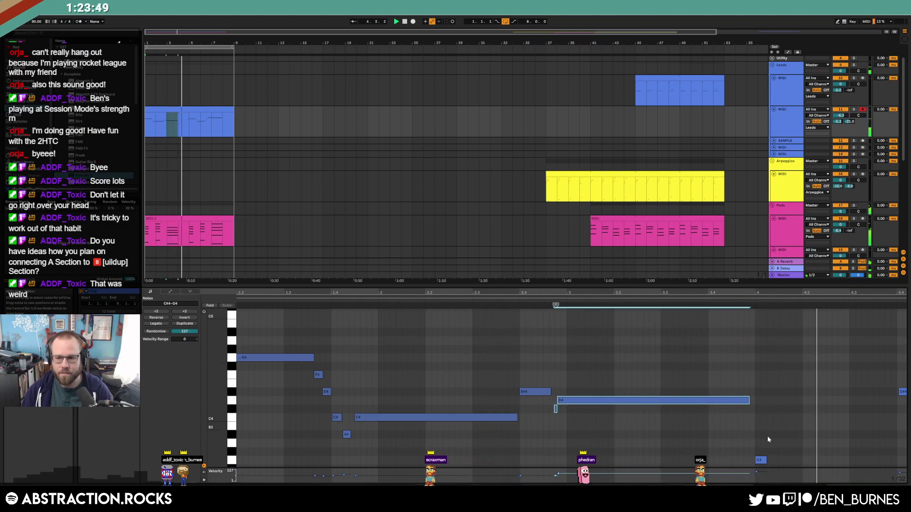
pyautogui.click(784, 427)
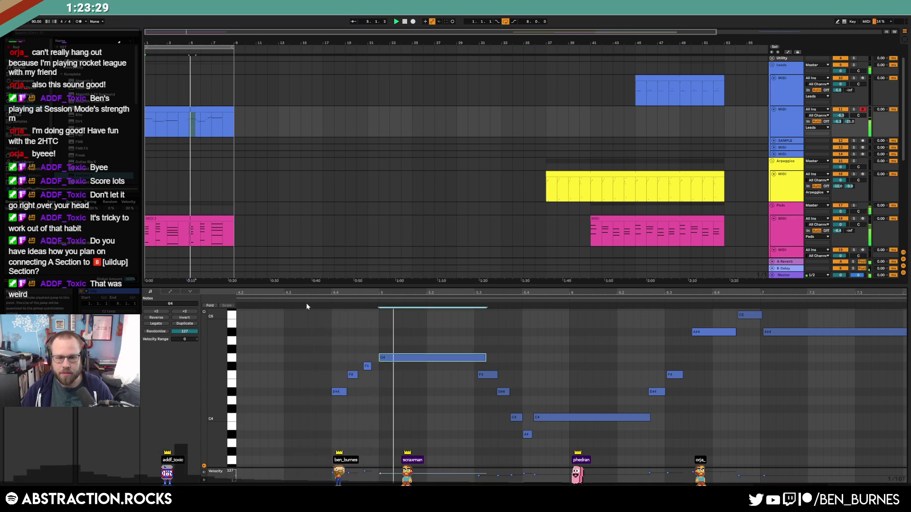
# Nudge the short notes in bars 5 to 7 to tighten the melody's timing, and shorten bar 5's long G4 to end before the F4
pyautogui.click(484, 374)
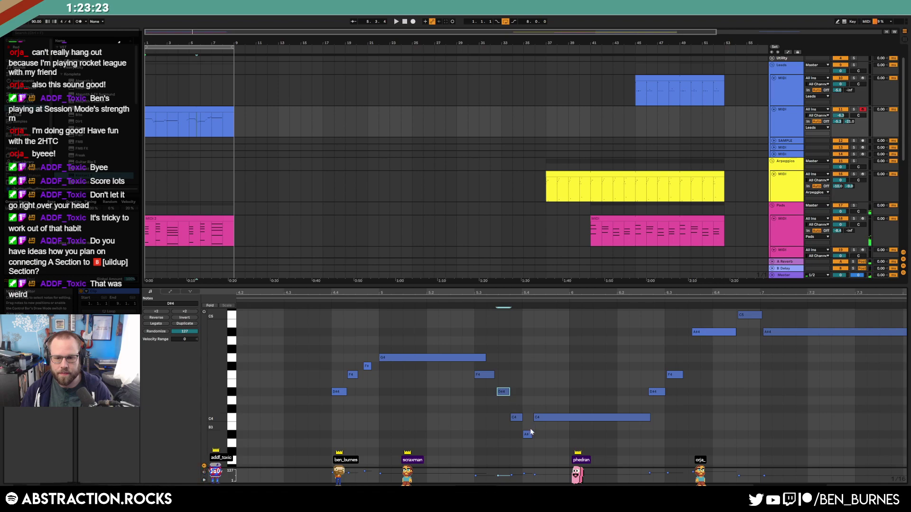
pyautogui.moveTo(655, 391); pyautogui.dragTo(659, 393)
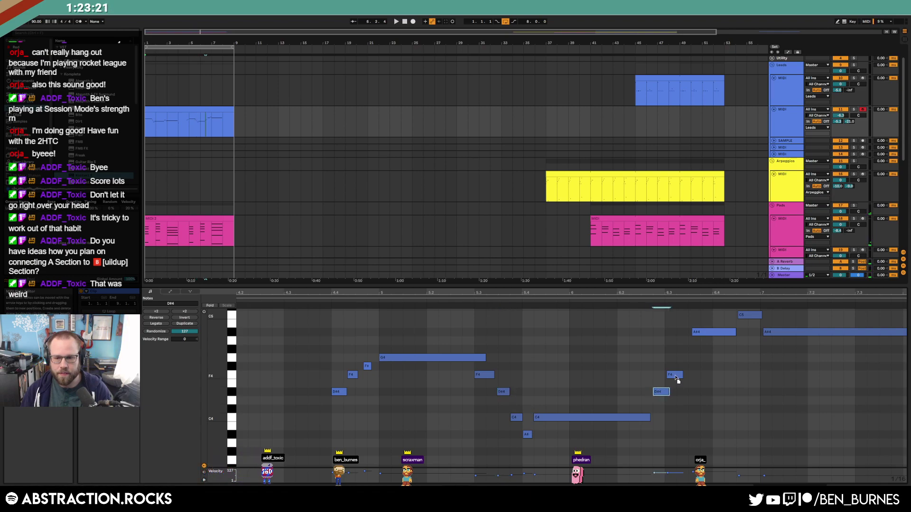
pyautogui.moveTo(707, 327); pyautogui.dragTo(707, 327)
pyautogui.press('Up')
pyautogui.moveTo(672, 368); pyautogui.dragTo(675, 384)
pyautogui.press('Up')
pyautogui.press('Down')
pyautogui.moveTo(705, 332); pyautogui.dragTo(786, 334)
pyautogui.click(316, 302)
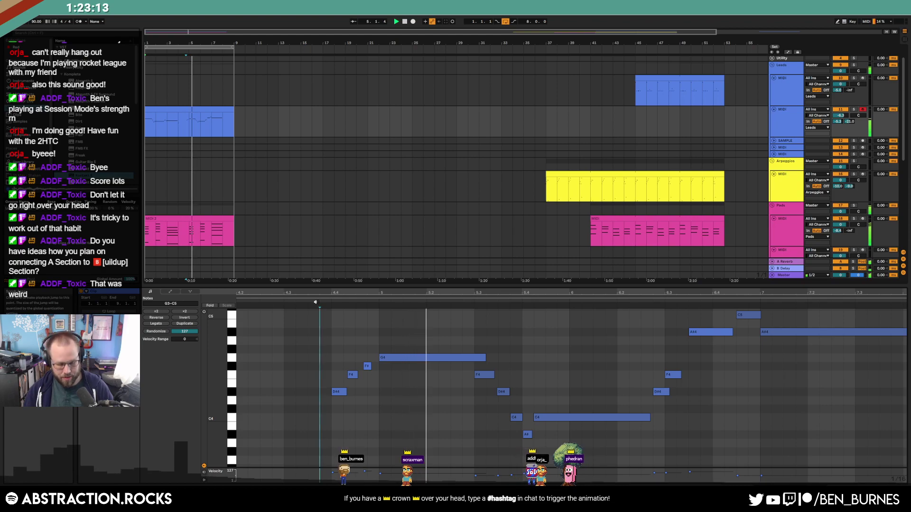
pyautogui.moveTo(485, 357); pyautogui.dragTo(459, 360)
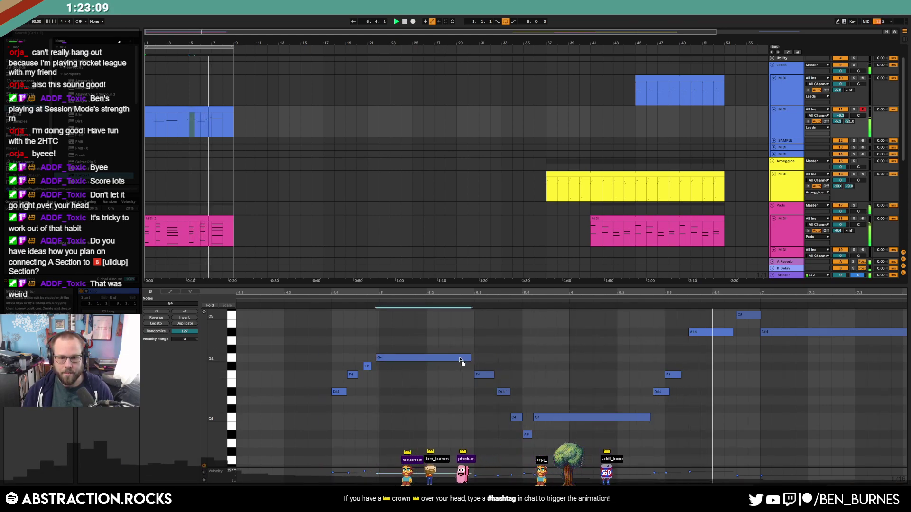
# Enable the lead Operator's LFO, set its rate to about 104, and lengthen its envelope attack to about 1.08 s
pyautogui.hotkey('shift', 'Tab')
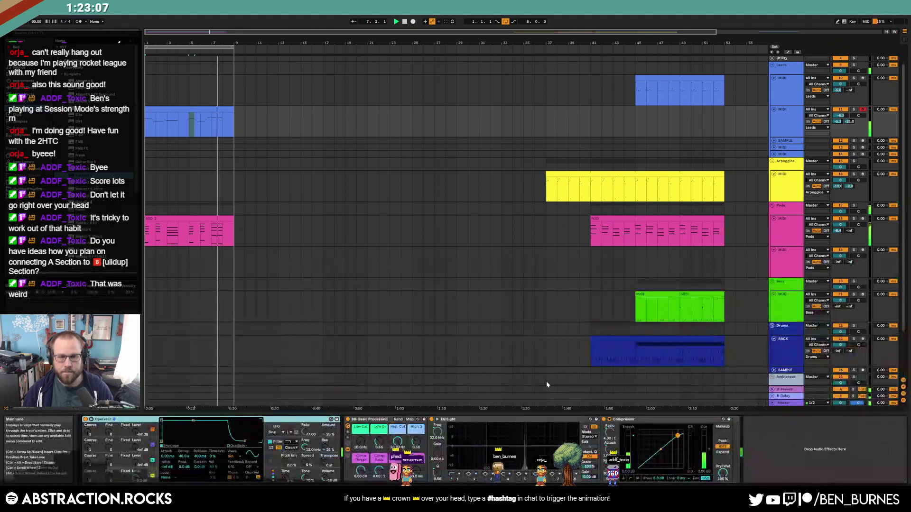
pyautogui.click(277, 427)
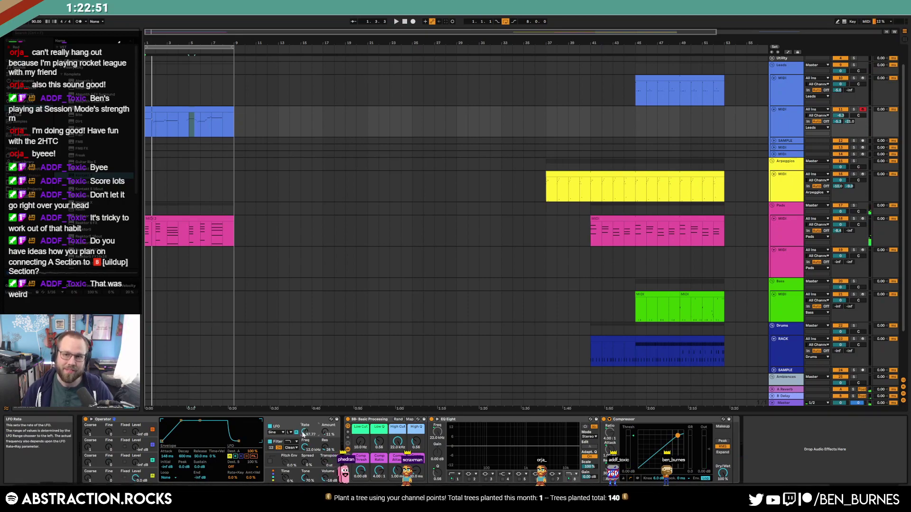
pyautogui.moveTo(306, 433); pyautogui.dragTo(236, 437)
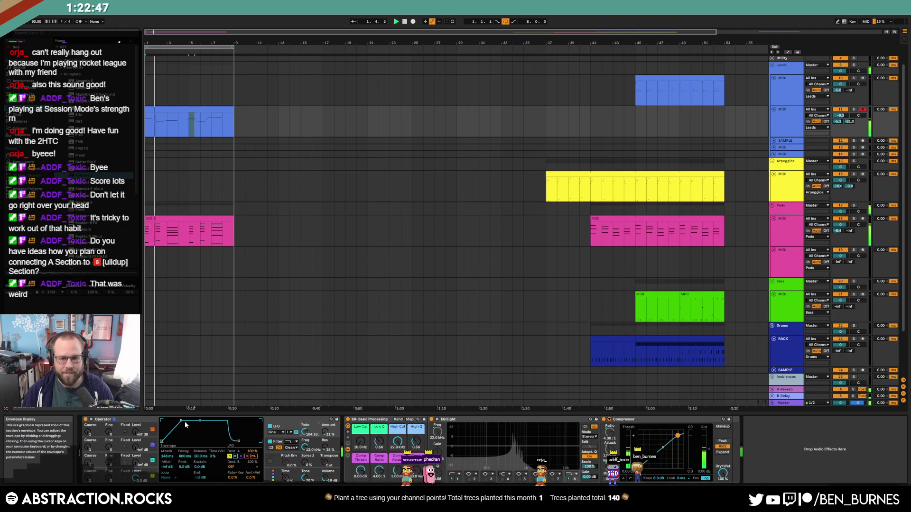
pyautogui.moveTo(184, 421); pyautogui.dragTo(186, 420)
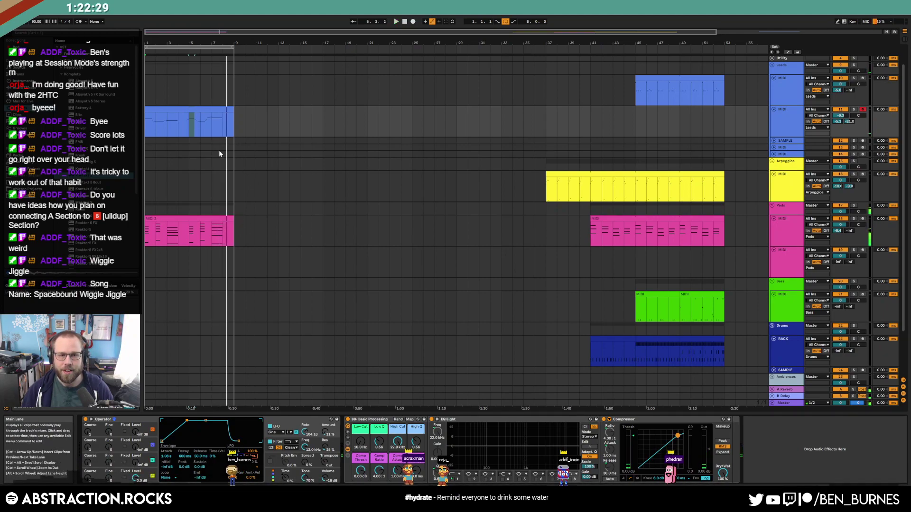
# Duplicate the intro pad chord clip to bar 9 and open the copy in the note editor
pyautogui.moveTo(233, 127); pyautogui.dragTo(141, 233)
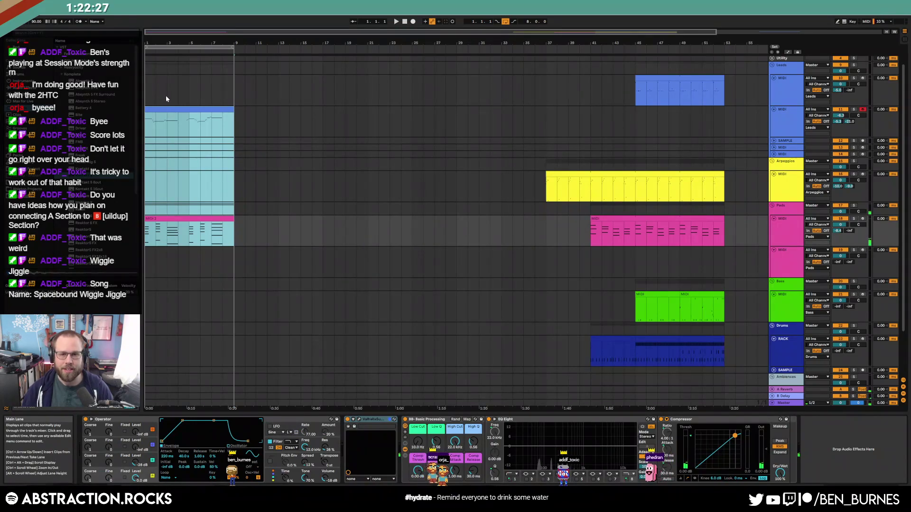
pyautogui.click(249, 133)
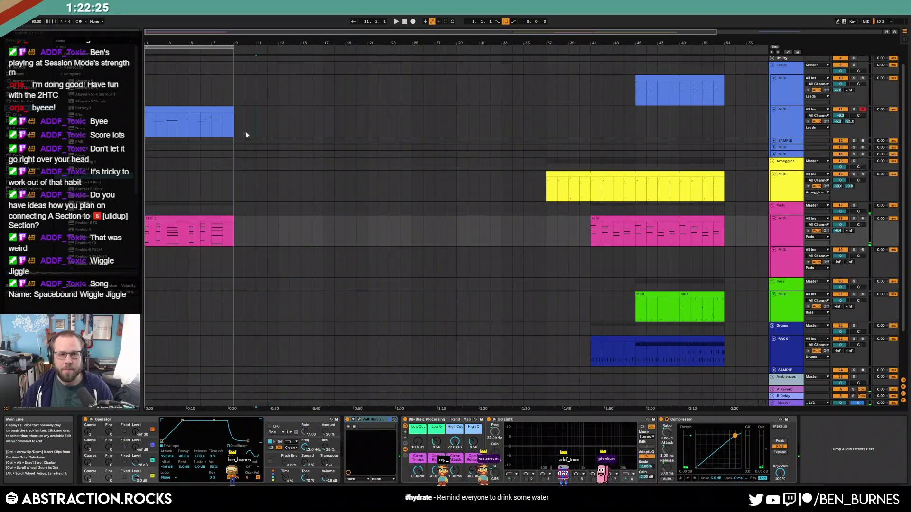
pyautogui.click(219, 219)
pyautogui.hotkey('ctrl', 'd')
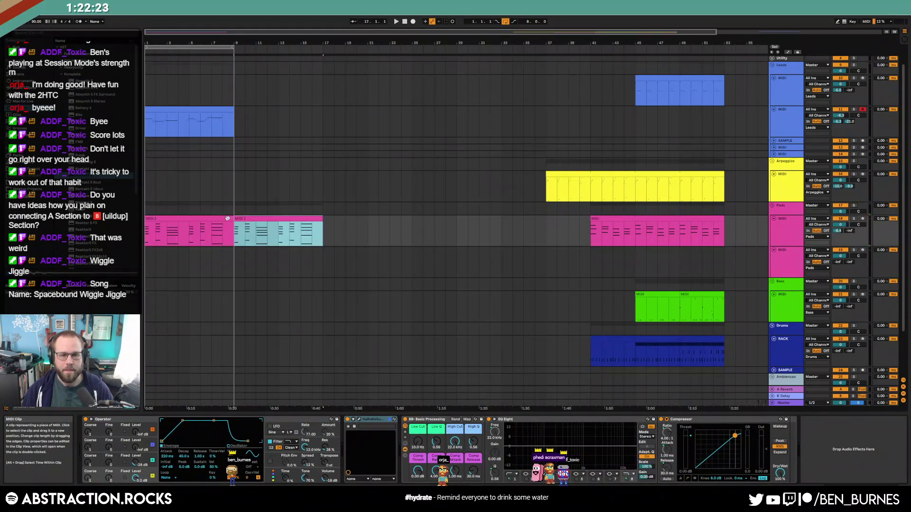
pyautogui.doubleClick(251, 218)
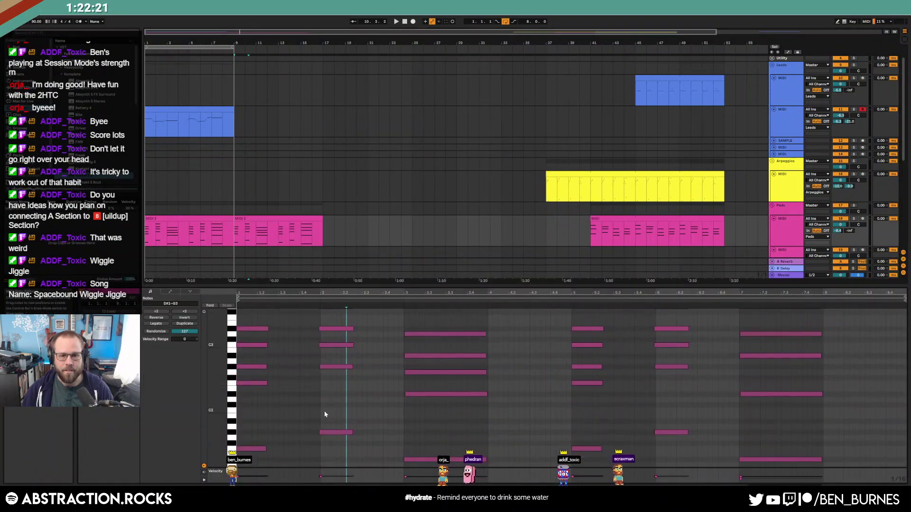
# Try an added D2 note in the first chord of the copied pad clip, shift it up to E3, and delete it
pyautogui.doubleClick(238, 365)
pyautogui.moveTo(241, 365)
pyautogui.mouseDown()
pyautogui.moveTo(271, 368)
pyautogui.moveTo(265, 363)
pyautogui.mouseUp()
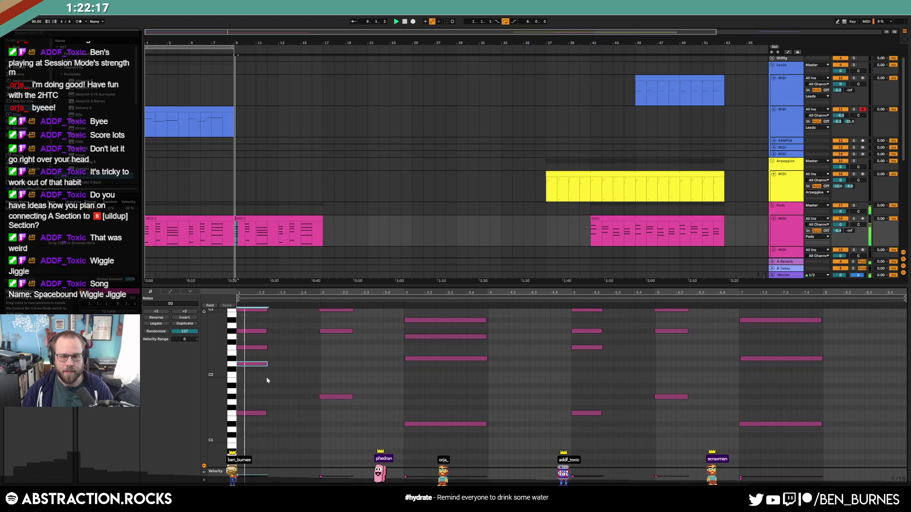
pyautogui.hotkey('shift', 'Up')
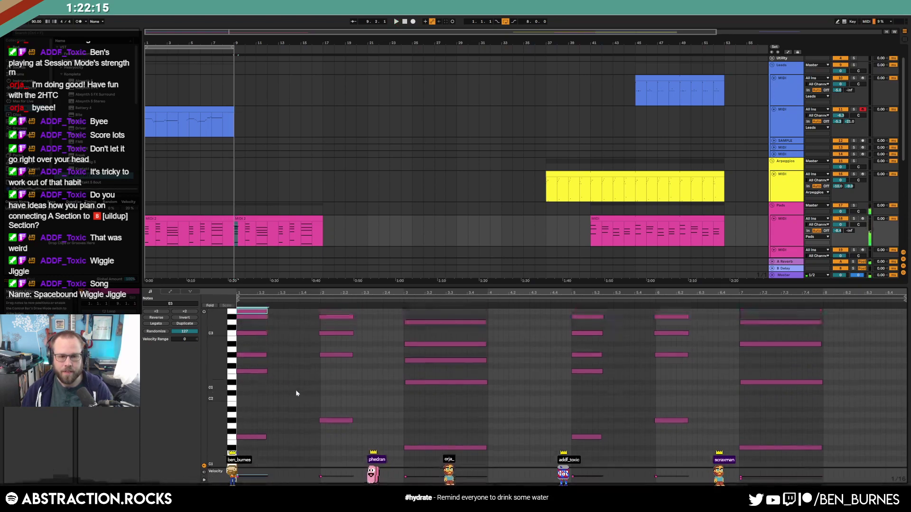
pyautogui.press('Down')
pyautogui.press('Down')
pyautogui.press('Down')
pyautogui.press('Delete')
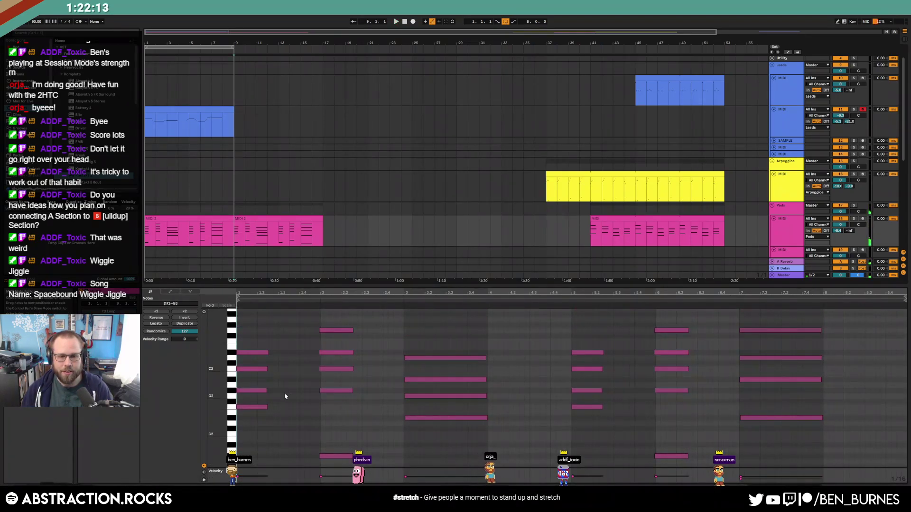
# Raise the top note of the copied pad clip's first chord two semitones to F3
pyautogui.click(258, 352)
pyautogui.press('Up')
pyautogui.press('Up')
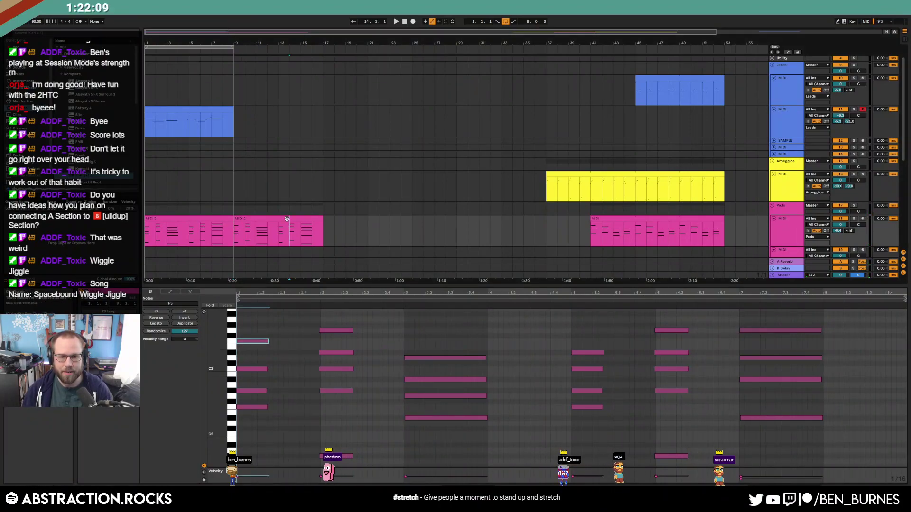
# Audition the edited pad copy, then replace it at bar 9 with a fresh duplicate of the original intro pad clip
pyautogui.click(287, 228)
pyautogui.press('space')
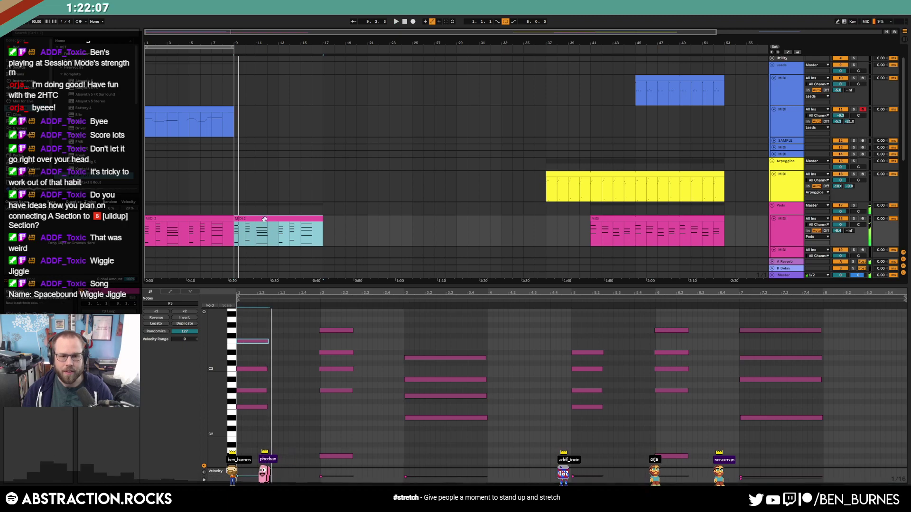
pyautogui.click(195, 227)
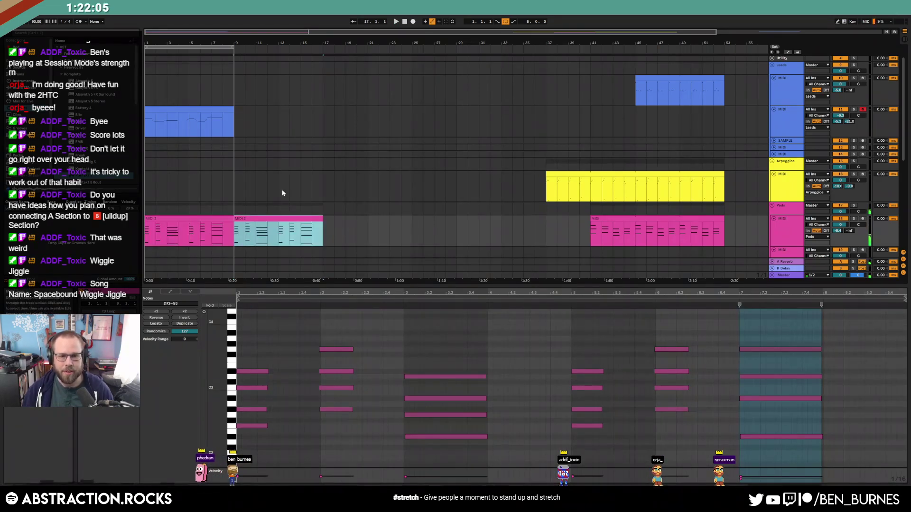
# Arm the existing bass track, rehearse along with the pad chords from bar 9, and check the copied pad clip's notes
pyautogui.scroll(-3, 282, 192)
pyautogui.click(602, 280)
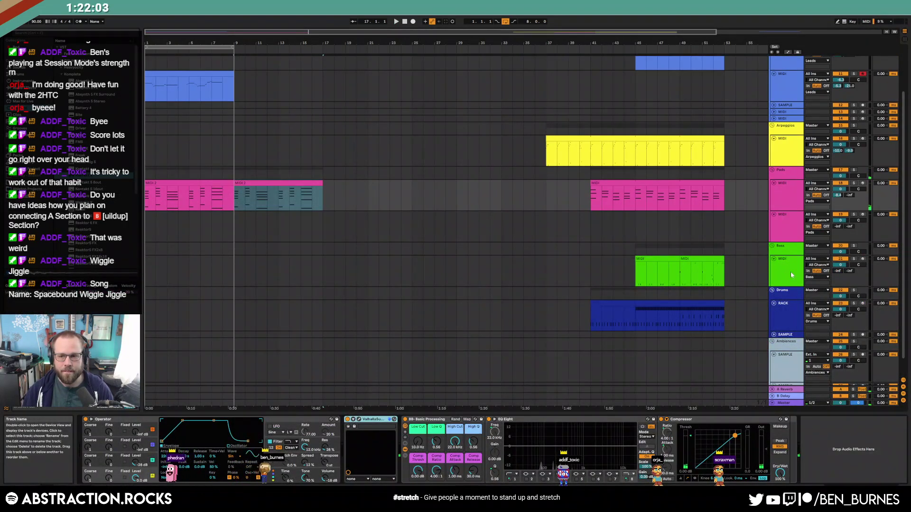
pyautogui.click(859, 259)
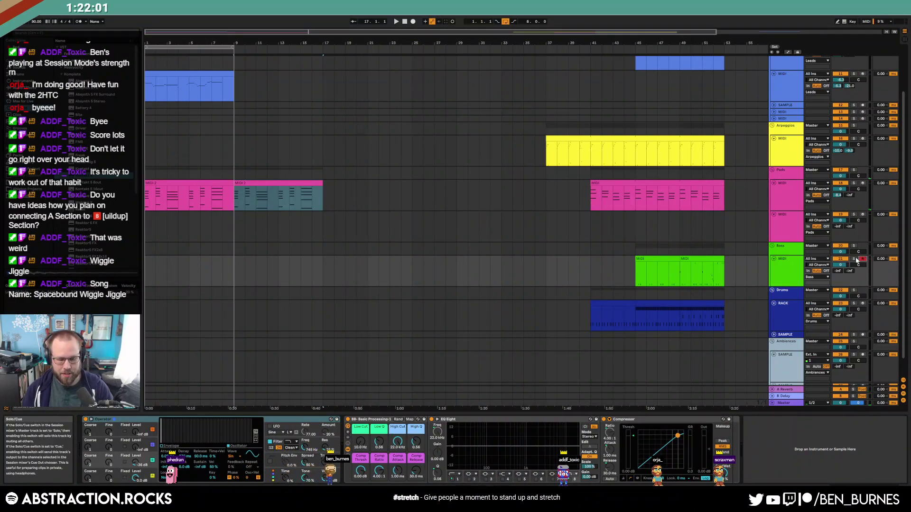
pyautogui.click(233, 271)
pyautogui.press('space')
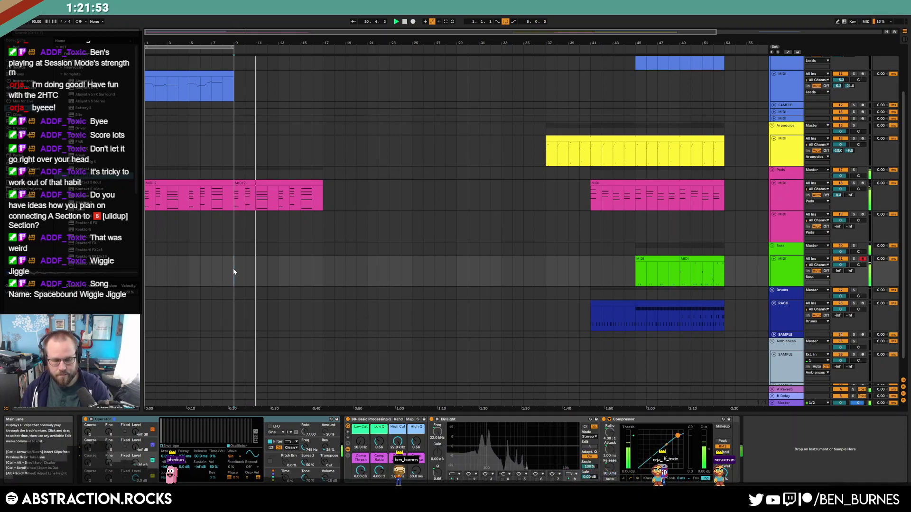
pyautogui.click(248, 183)
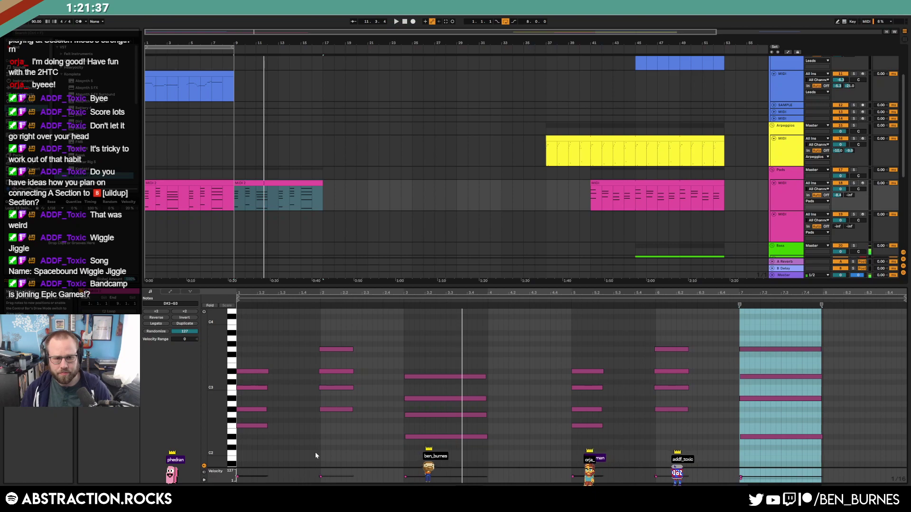
pyautogui.hotkey('shift', 'Tab')
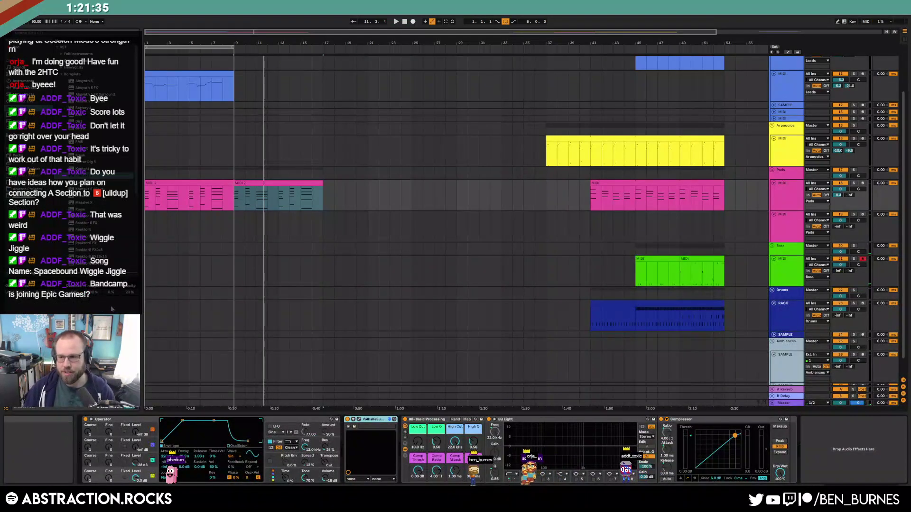
# Create a second, empty bass track with the same instrument and effects below the original, and try it from bar 9
pyautogui.click(265, 184)
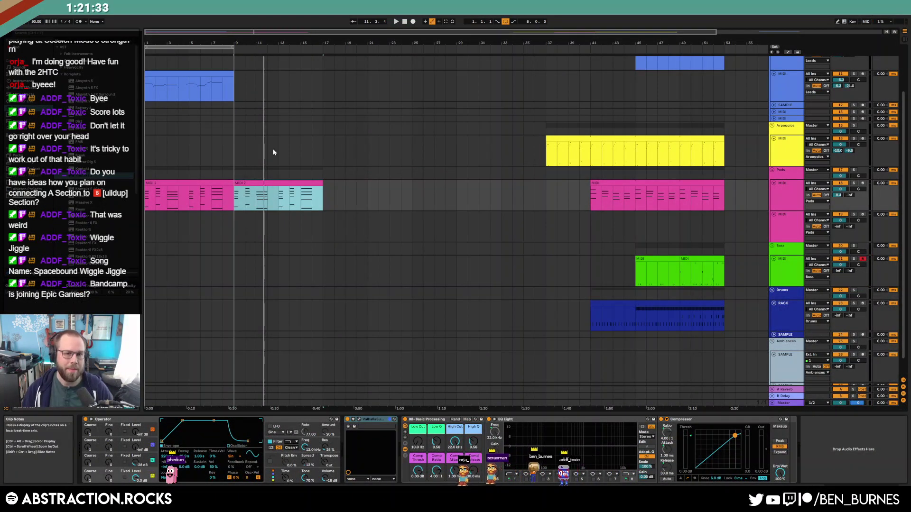
pyautogui.click(789, 268)
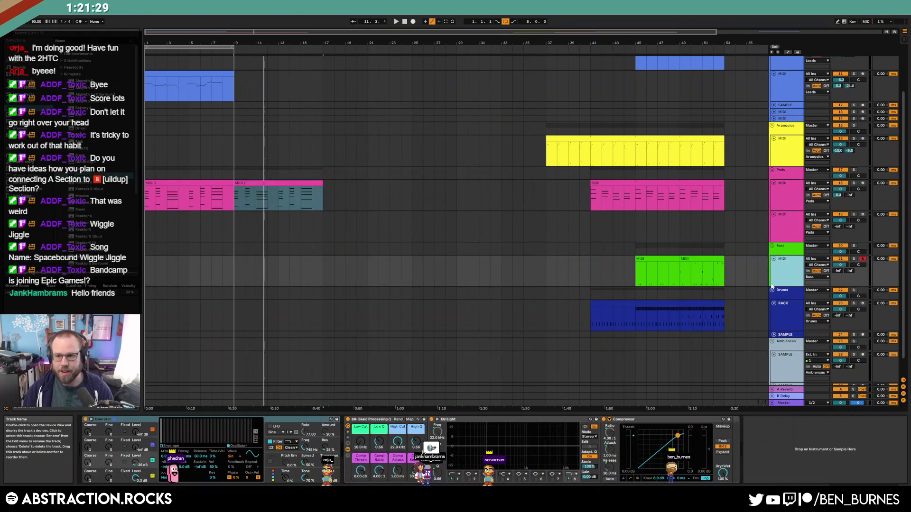
pyautogui.hotkey('ctrl', 'shift', 't')
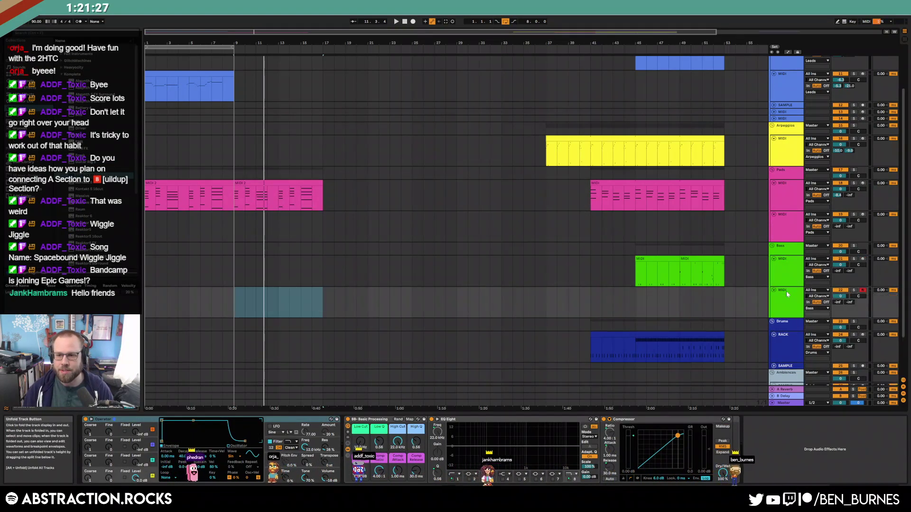
pyautogui.click(236, 296)
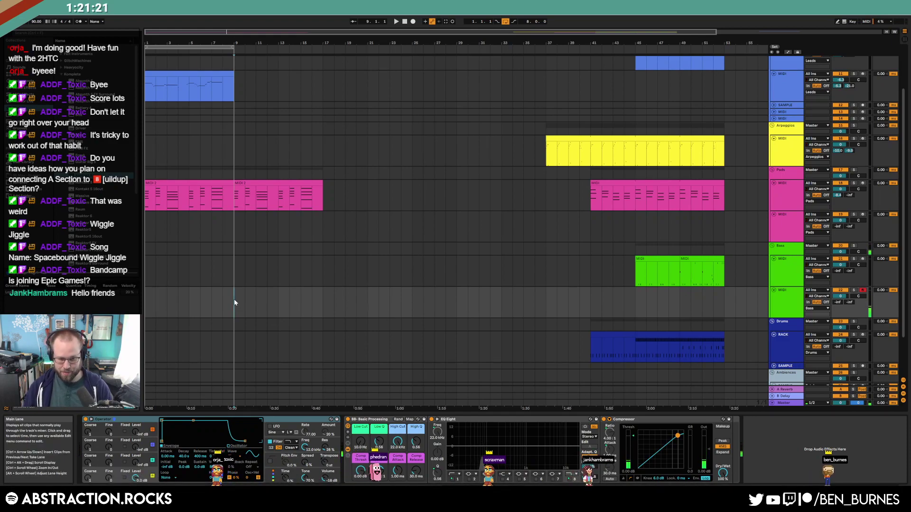
# Loop bars 9 to 17, record a bass line on the new bass track from bar 9, and extend its clip to bar 17
pyautogui.click(255, 184)
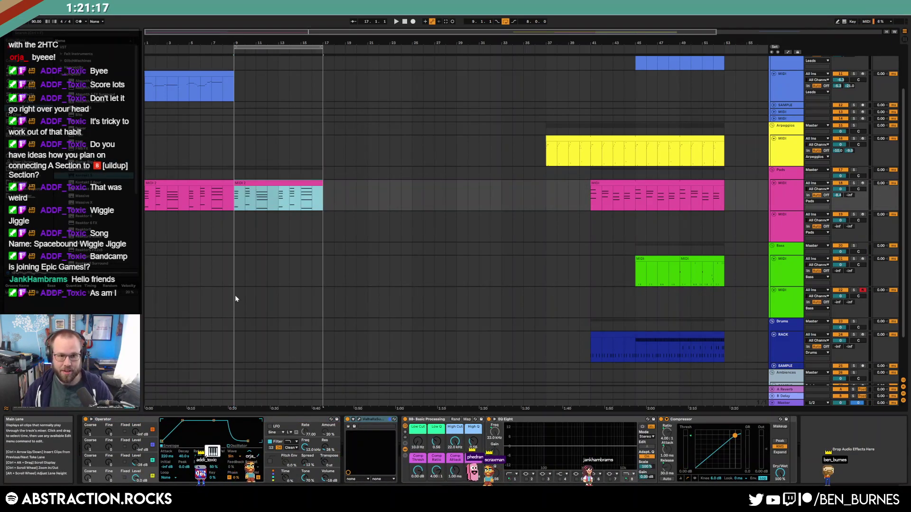
pyautogui.click(235, 296)
pyautogui.press('F9')
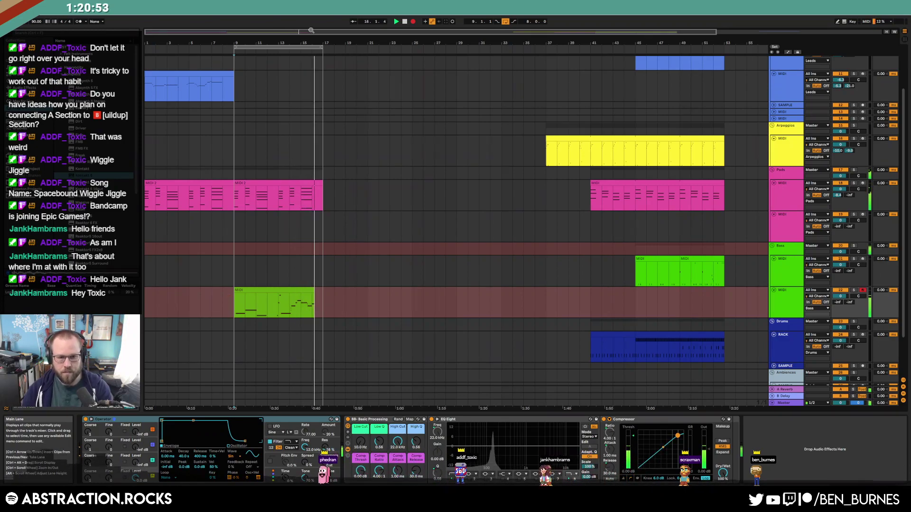
pyautogui.press('space')
pyautogui.moveTo(314, 289); pyautogui.dragTo(321, 289)
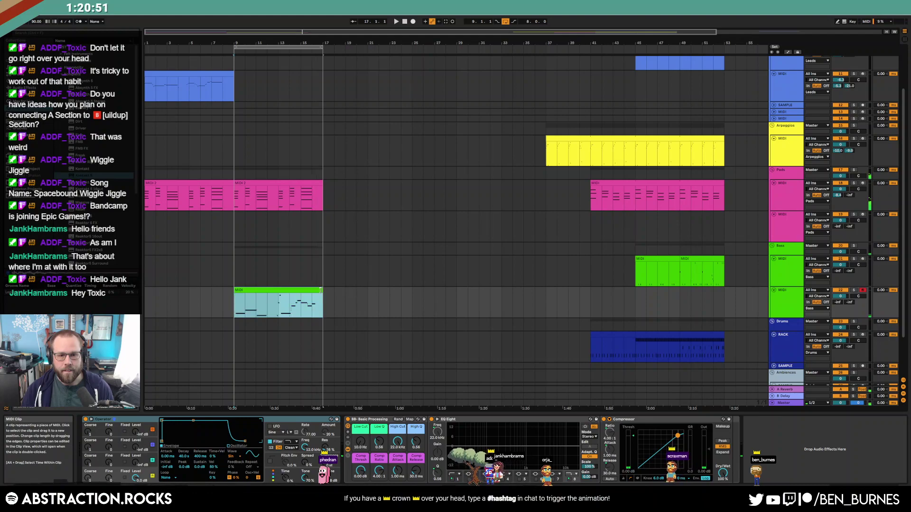
# Open the recorded bass clip in the note editor and align its opening F1, G#1 and D#1 notes with the bar lines
pyautogui.doubleClick(312, 290)
pyautogui.moveTo(275, 422); pyautogui.dragTo(277, 471)
pyautogui.press('Left')
pyautogui.press('Left')
pyautogui.hotkey('shift', 'Right')
pyautogui.click(357, 424)
pyautogui.click(446, 463)
pyautogui.press('Left')
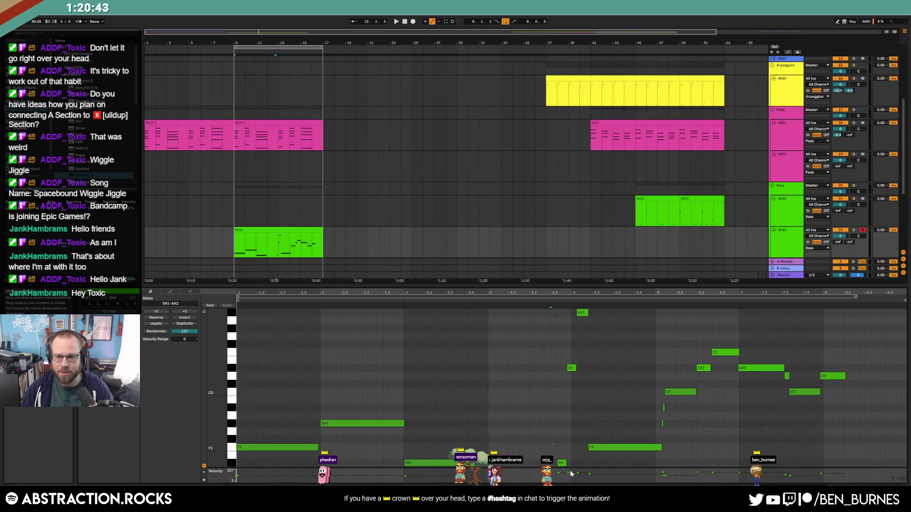
# Move the D#1, D#2 and A#2 pickup run earlier and time-stretch it to lead into bar 5 of the bass clip
pyautogui.moveTo(560, 312); pyautogui.dragTo(578, 476)
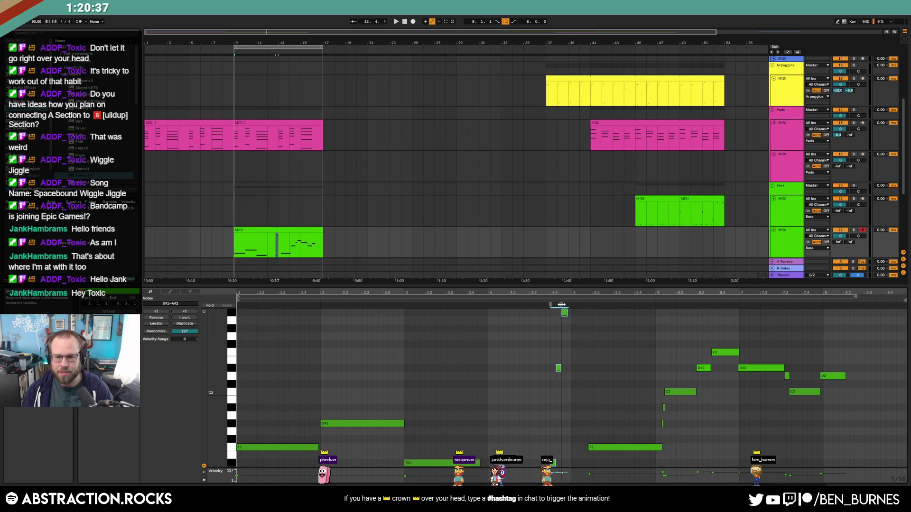
pyautogui.moveTo(583, 292); pyautogui.dragTo(542, 328)
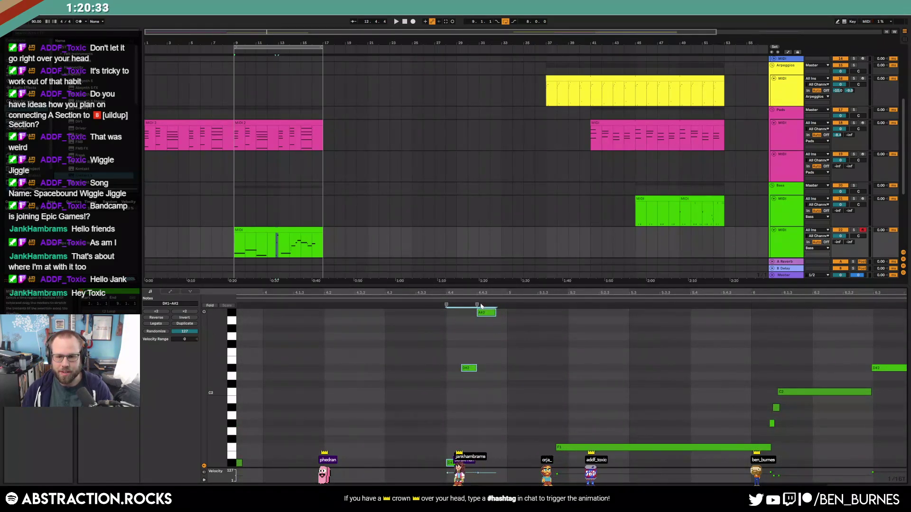
pyautogui.press('space')
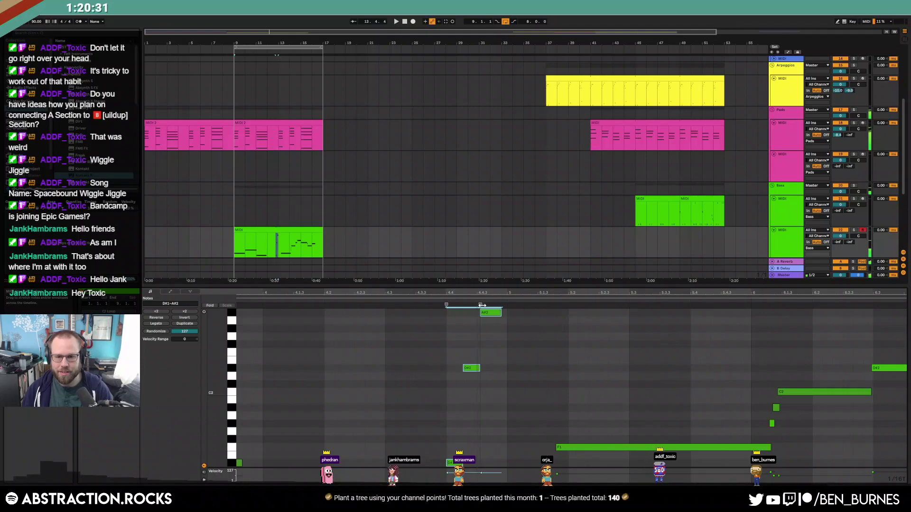
pyautogui.press('space')
pyautogui.moveTo(480, 305); pyautogui.dragTo(482, 306)
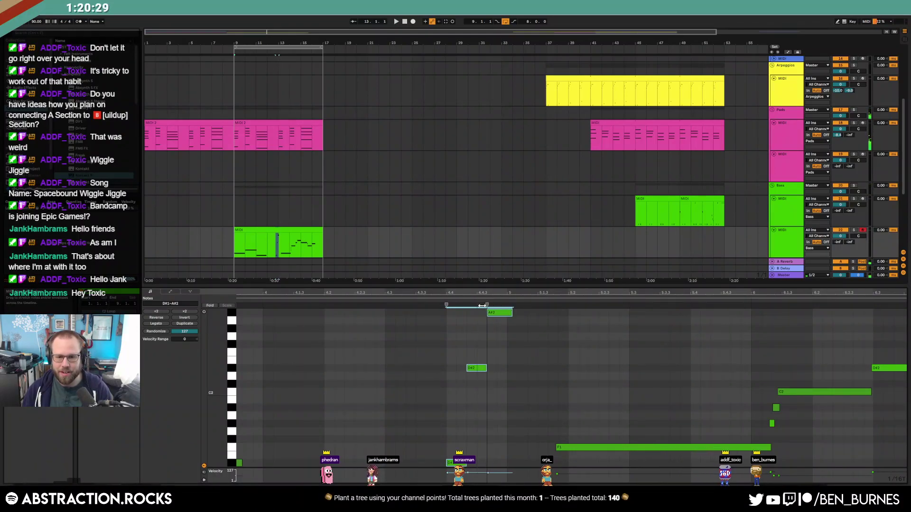
# Extend the second long F1 back to the start of clip bar 5 and trim the A#2 pickup to end there
pyautogui.click(557, 447)
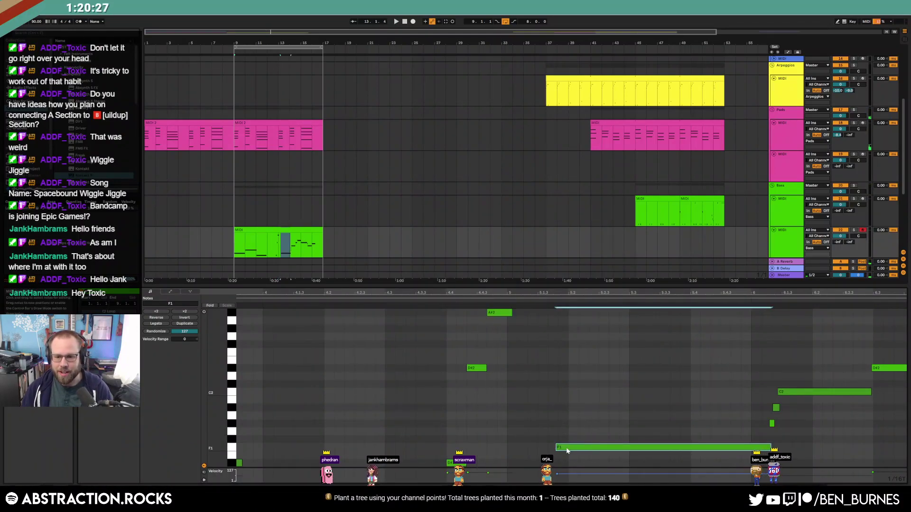
pyautogui.moveTo(556, 447); pyautogui.dragTo(507, 447)
pyautogui.click(537, 382)
pyautogui.moveTo(511, 312); pyautogui.dragTo(507, 312)
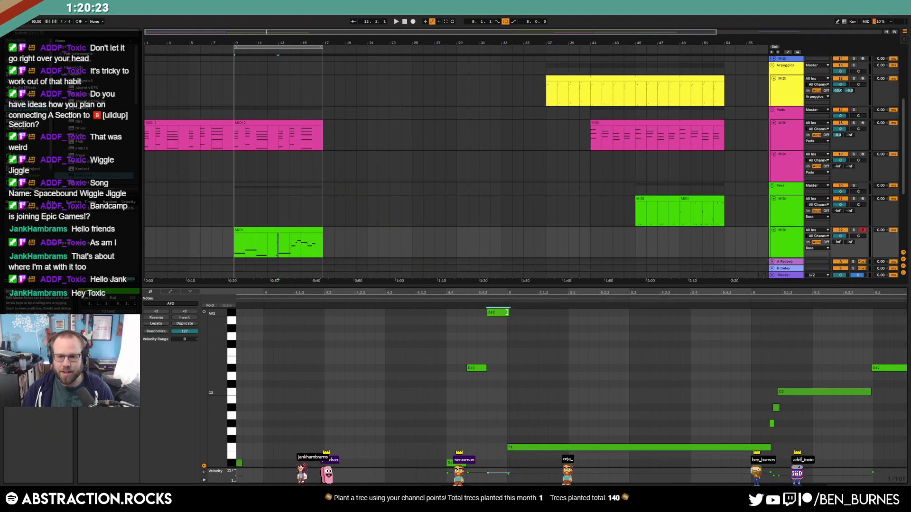
# Inspect the pitch envelope and global settings of the new bass track's Operator
pyautogui.hotkey('shift', 'Tab')
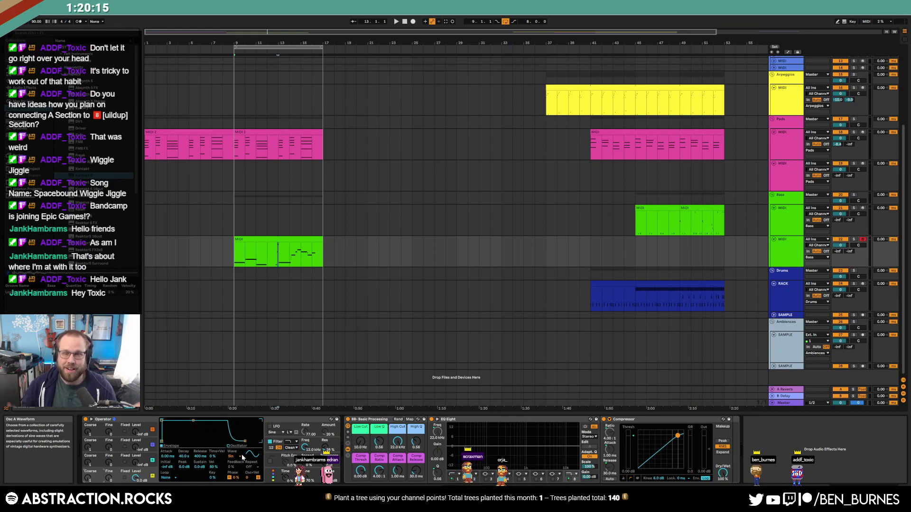
pyautogui.click(269, 456)
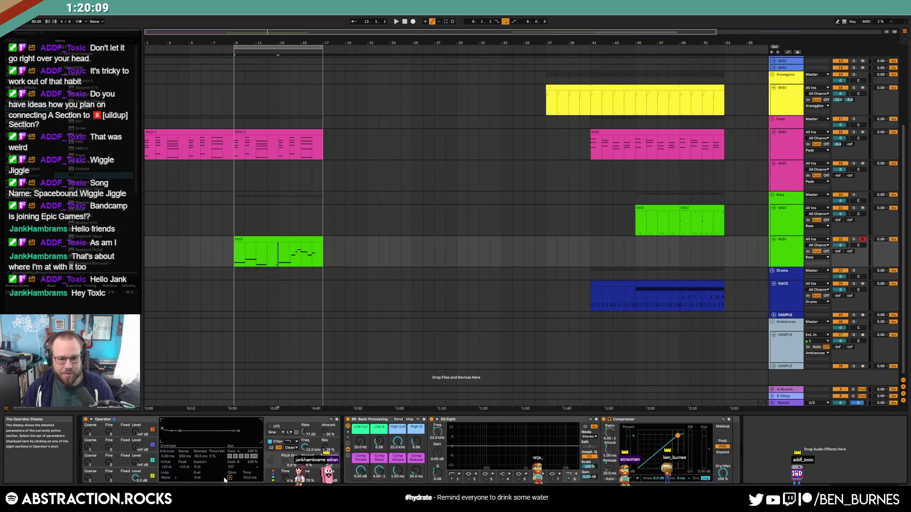
pyautogui.click(268, 474)
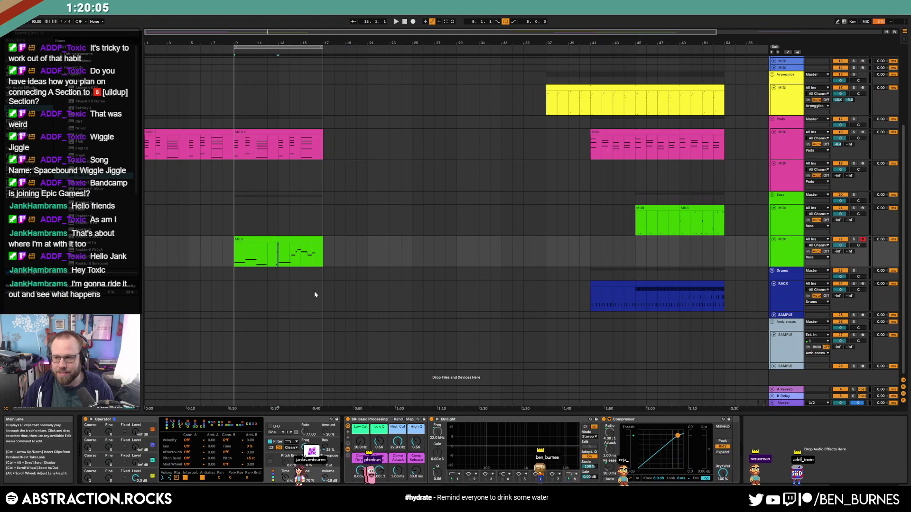
# Reopen the bass clip and trim the short A#1 before C2 in clip bar 6 so it begins where the G#1 ends
pyautogui.doubleClick(301, 247)
pyautogui.click(688, 454)
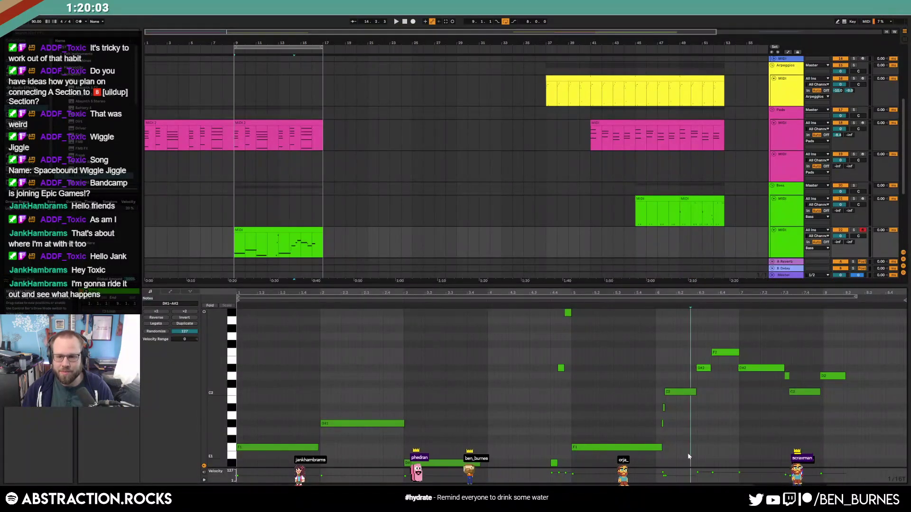
pyautogui.moveTo(714, 294)
pyautogui.mouseDown()
pyautogui.moveTo(714, 313)
pyautogui.moveTo(638, 315)
pyautogui.mouseUp()
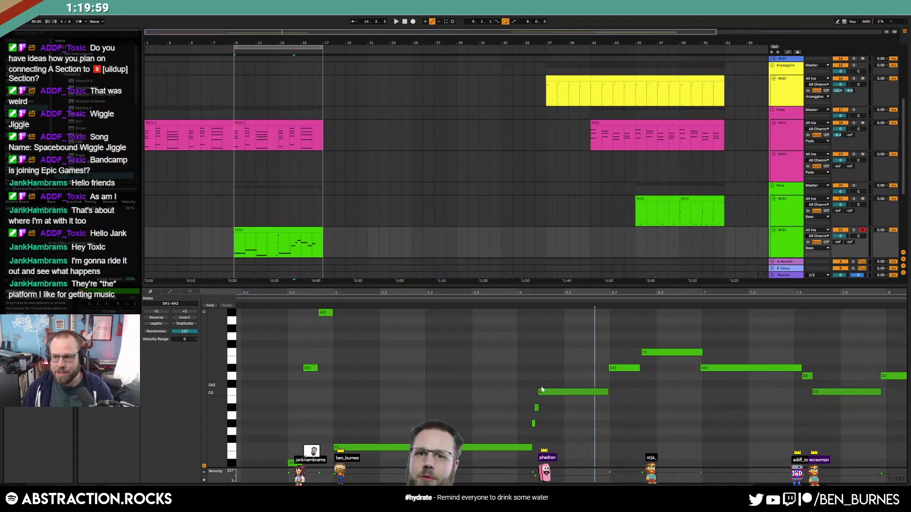
pyautogui.moveTo(538, 392); pyautogui.dragTo(530, 413)
pyautogui.scroll(3, 544, 415)
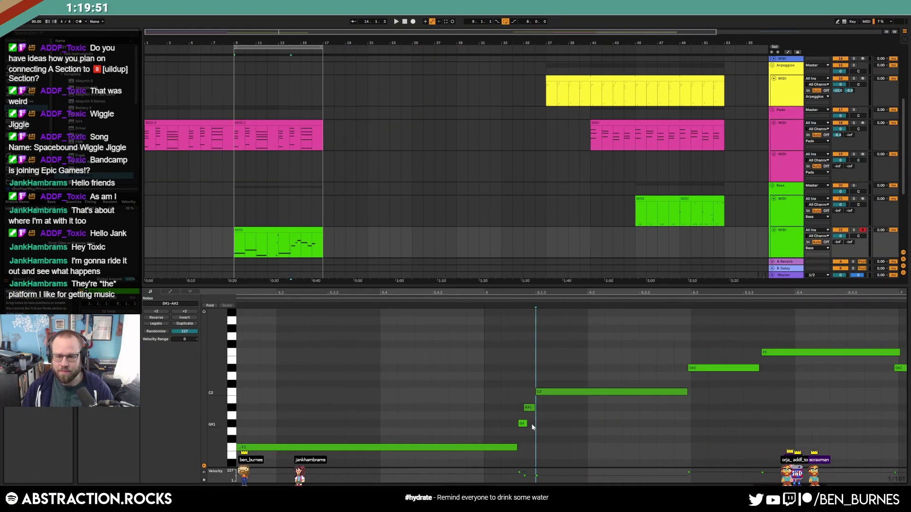
pyautogui.moveTo(525, 409); pyautogui.dragTo(526, 409)
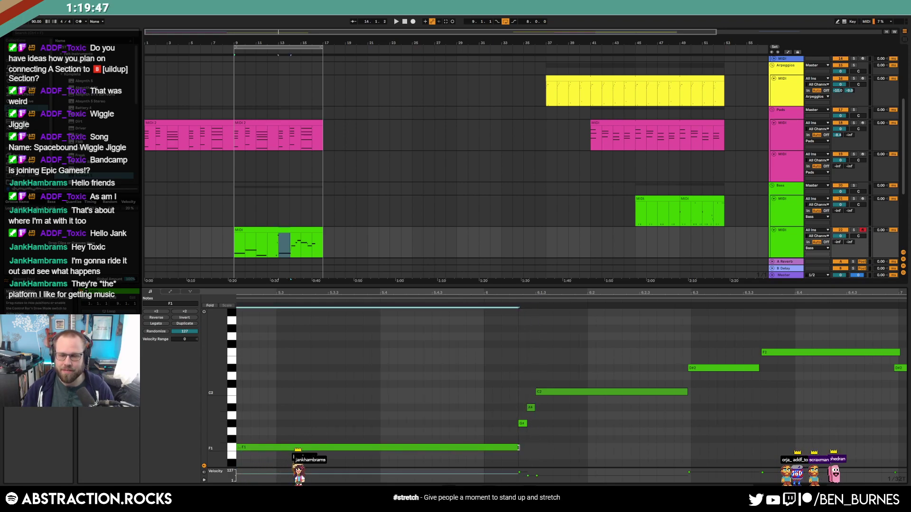
pyautogui.scroll(-3, 563, 439)
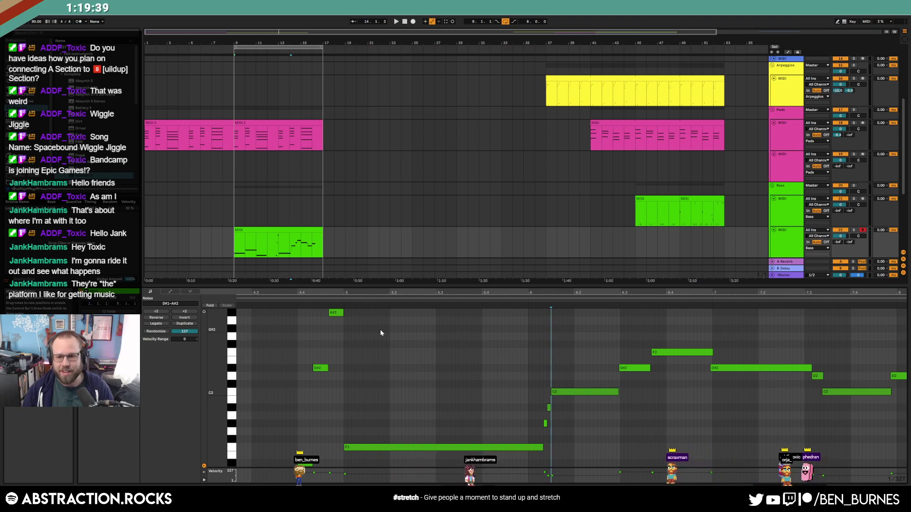
# Shift the G#1 and A#1 grace notes earlier and time-stretch them together so the A#1 ends where the C2 begins
pyautogui.click(530, 408)
pyautogui.moveTo(547, 417); pyautogui.dragTo(557, 429)
pyautogui.moveTo(545, 293); pyautogui.dragTo(537, 331)
pyautogui.press('Left')
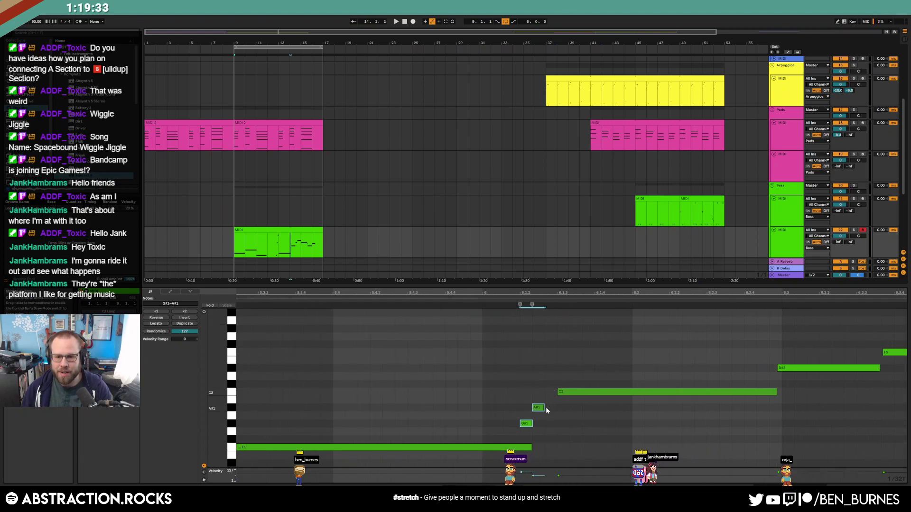
pyautogui.moveTo(531, 303); pyautogui.dragTo(544, 304)
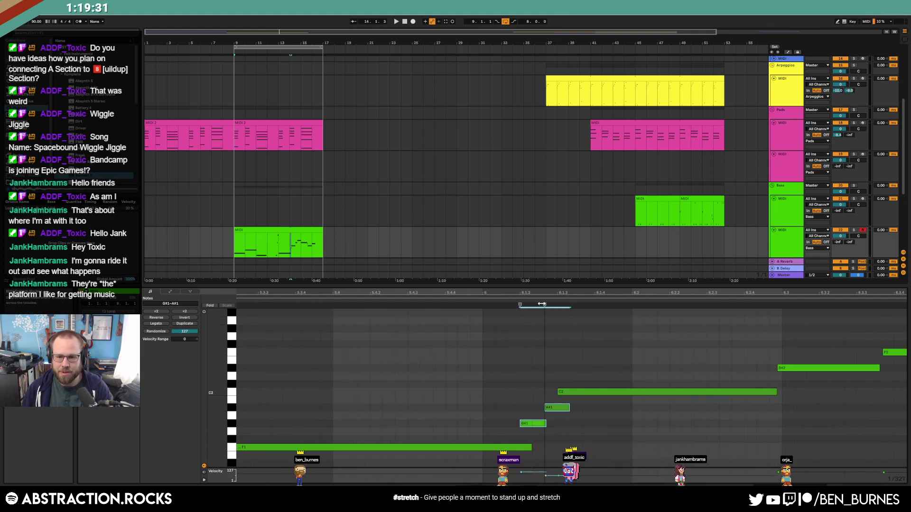
pyautogui.moveTo(544, 304); pyautogui.dragTo(538, 303)
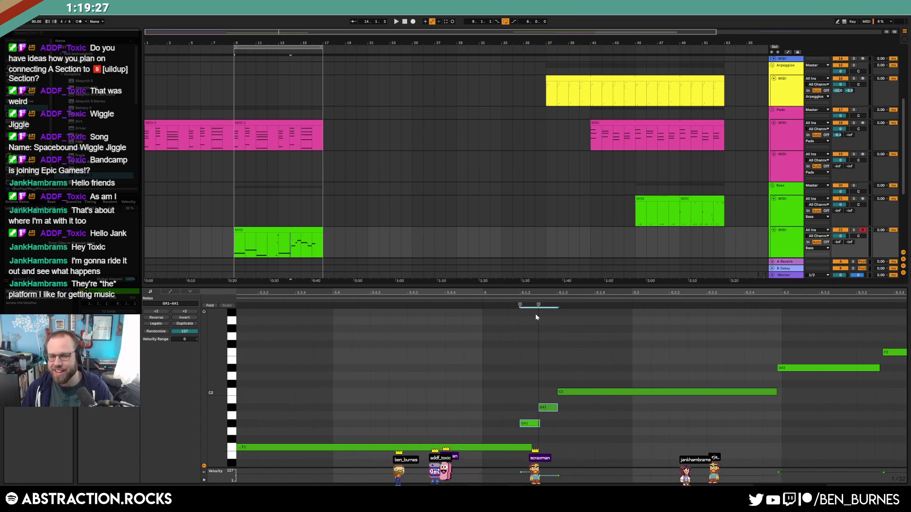
# Shorten the long F1 so it ends at the start of the G#1 grace note
pyautogui.click(556, 425)
pyautogui.moveTo(531, 447); pyautogui.dragTo(520, 447)
pyautogui.click(541, 433)
pyautogui.click(530, 423)
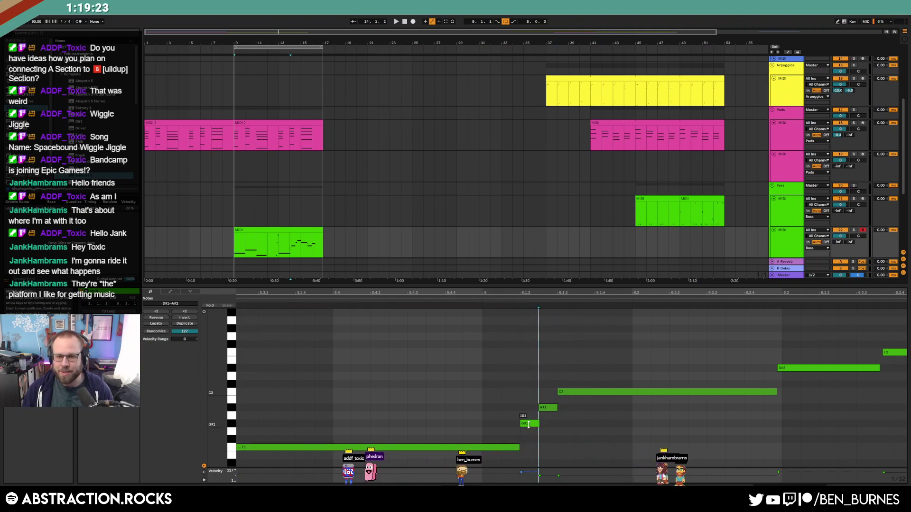
# In the bass clip's bar 7, trim the D#2's end, pull the D2 and C2 earlier behind it, and shorten the C2 to a grace note
pyautogui.moveTo(593, 295); pyautogui.dragTo(600, 292)
pyautogui.click(327, 302)
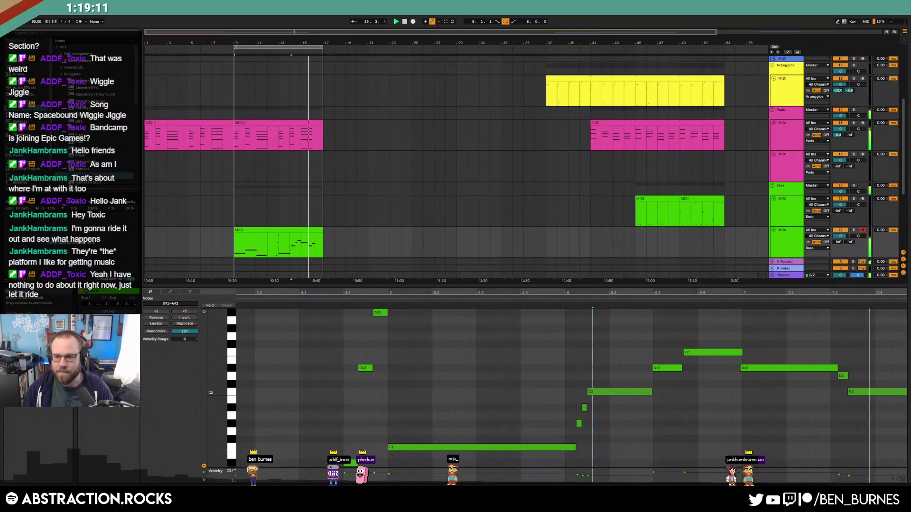
pyautogui.moveTo(645, 368); pyautogui.dragTo(637, 369)
pyautogui.click(651, 376)
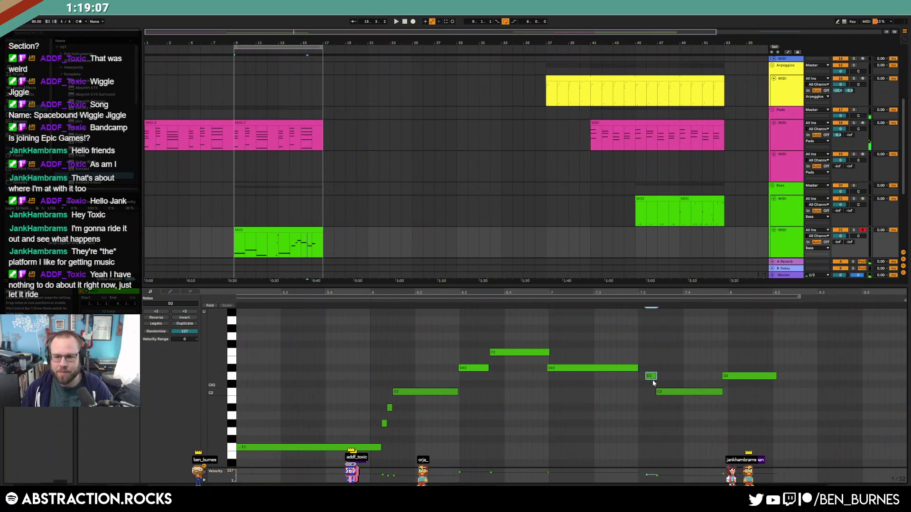
pyautogui.moveTo(664, 392); pyautogui.dragTo(658, 391)
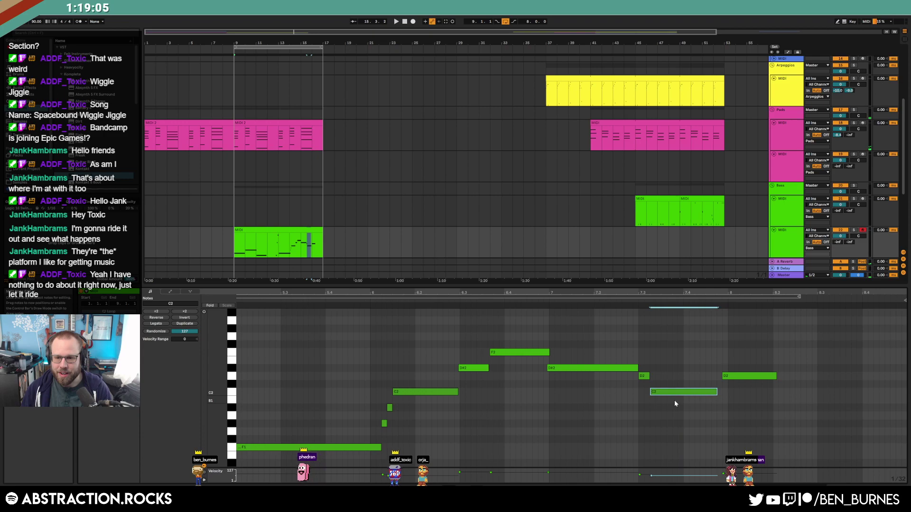
pyautogui.moveTo(715, 392); pyautogui.dragTo(661, 392)
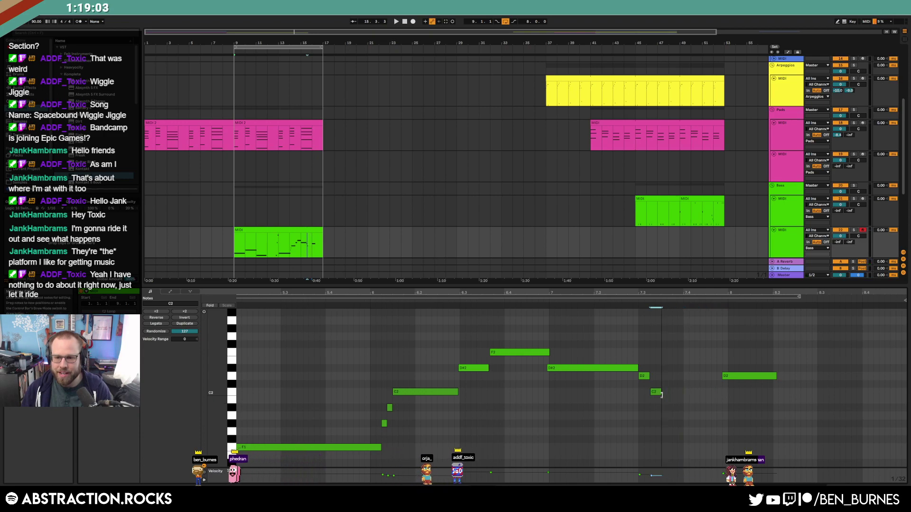
# Move the bass clip's final D2 earlier and extend its start back to where the short C2 ends
pyautogui.click(751, 375)
pyautogui.press('Left')
pyautogui.press('Left')
pyautogui.press('Left')
pyautogui.press('Left')
pyautogui.press('Left')
pyautogui.press('Left')
pyautogui.press('Left')
pyautogui.press('Left')
pyautogui.press('Left')
pyautogui.press('Left')
pyautogui.press('Left')
pyautogui.press('Left')
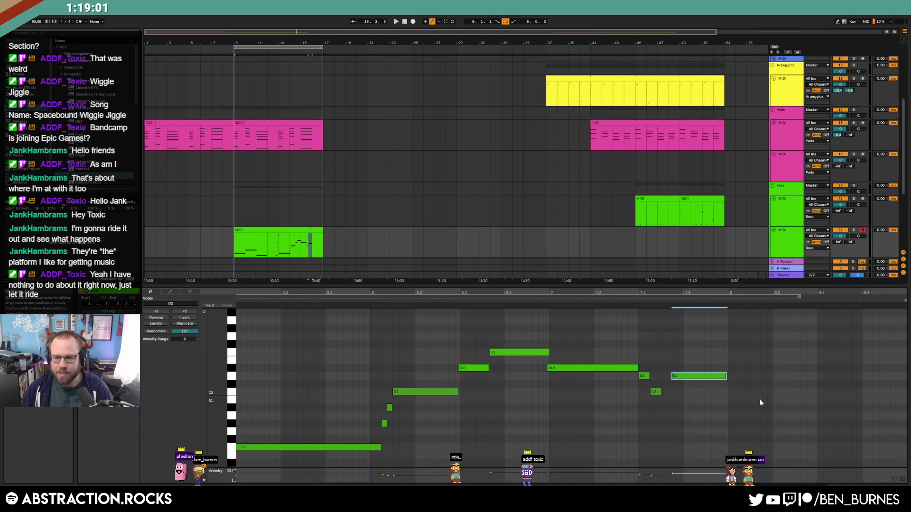
pyautogui.press('Right')
pyautogui.moveTo(716, 376); pyautogui.dragTo(724, 376)
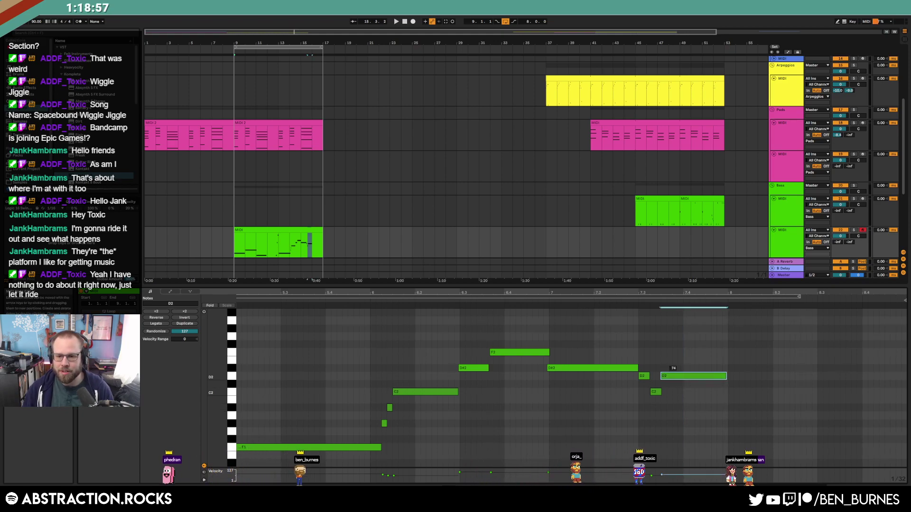
pyautogui.click(593, 368)
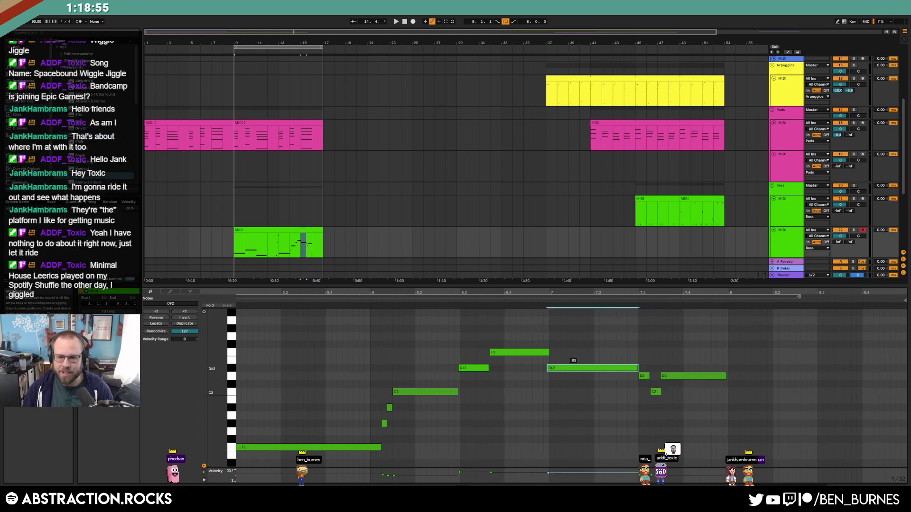
pyautogui.click(526, 352)
pyautogui.click(528, 386)
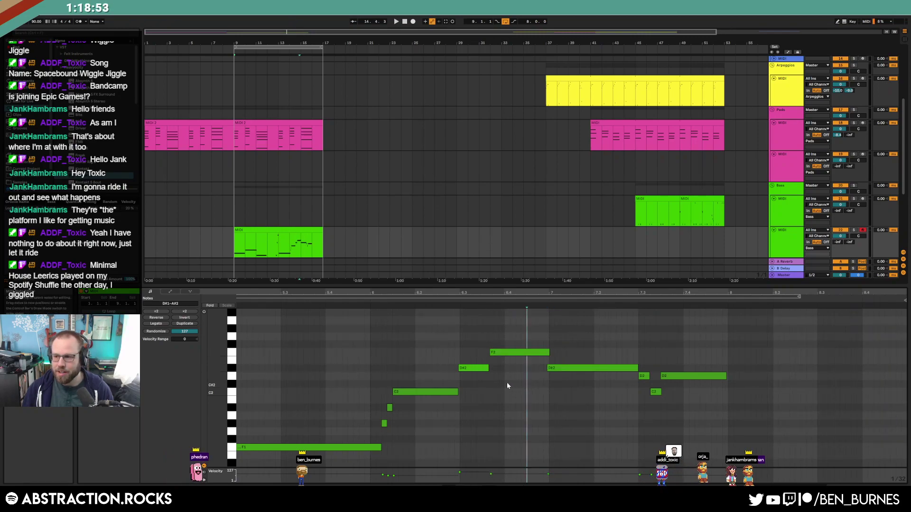
# Play the intro from bar 1 in the arrangement to review the lead and pads, with the lead clip selected
pyautogui.scroll(-5, 506, 383)
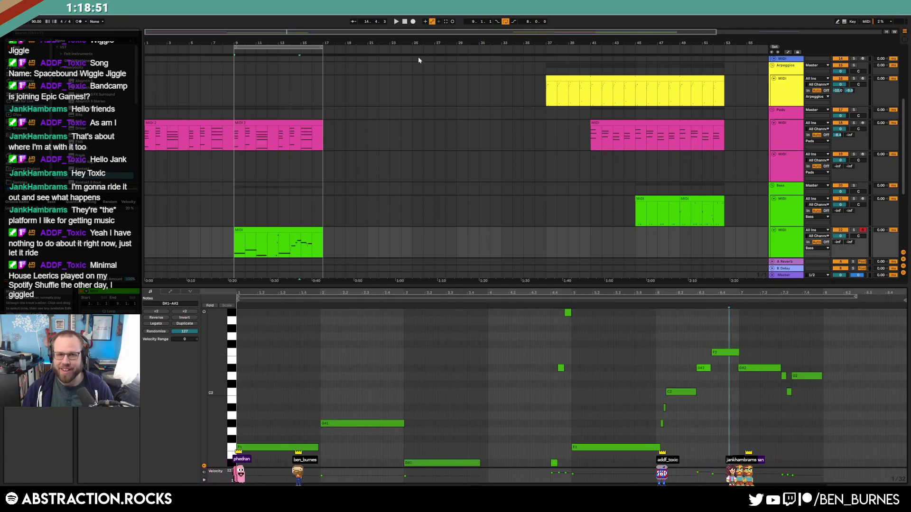
pyautogui.click(405, 21)
pyautogui.hotkey('shift', 'Tab')
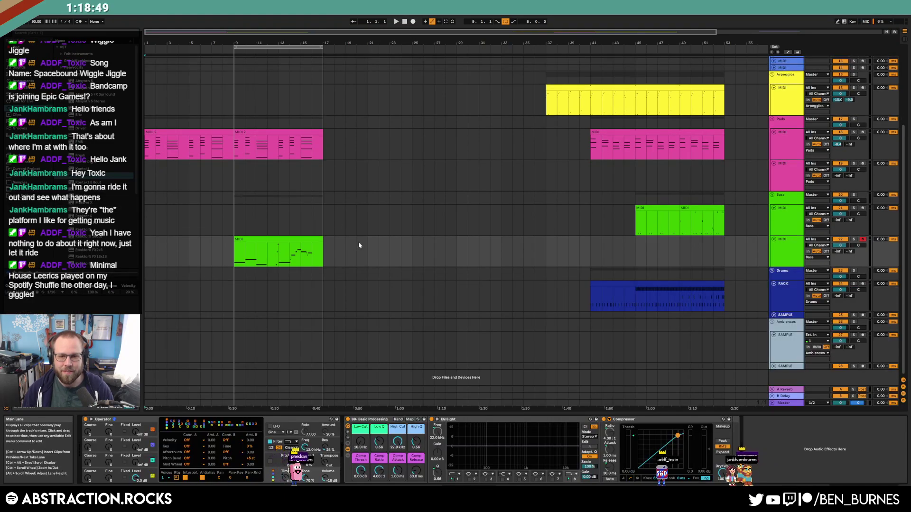
pyautogui.click(396, 23)
pyautogui.scroll(3, 310, 223)
pyautogui.scroll(1, 311, 221)
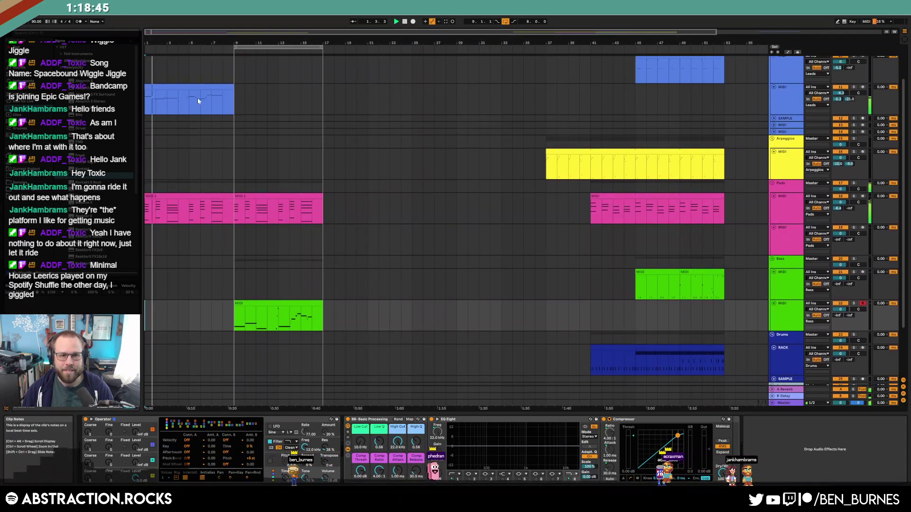
pyautogui.click(161, 98)
pyautogui.moveTo(187, 420); pyautogui.dragTo(189, 420)
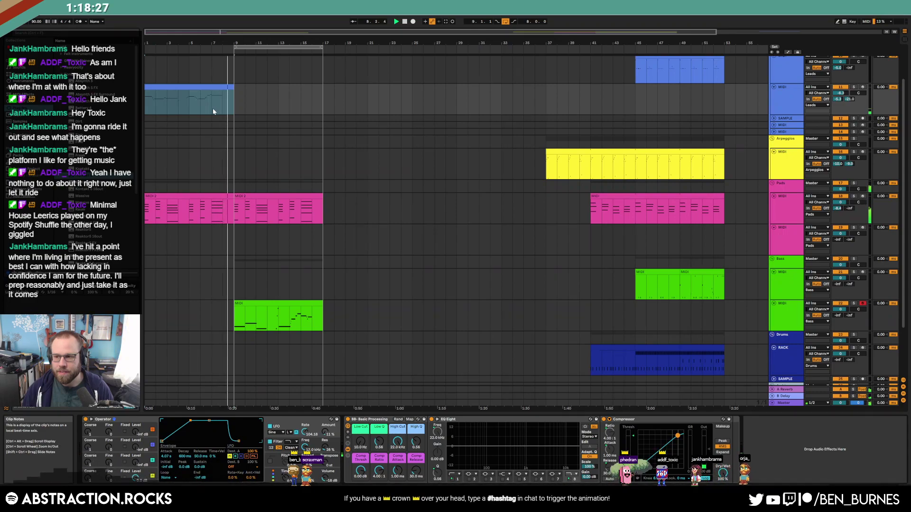
# Place the insert marker at bar 9 on the lead track holding the intro melody and arm that track for recording
pyautogui.click(236, 102)
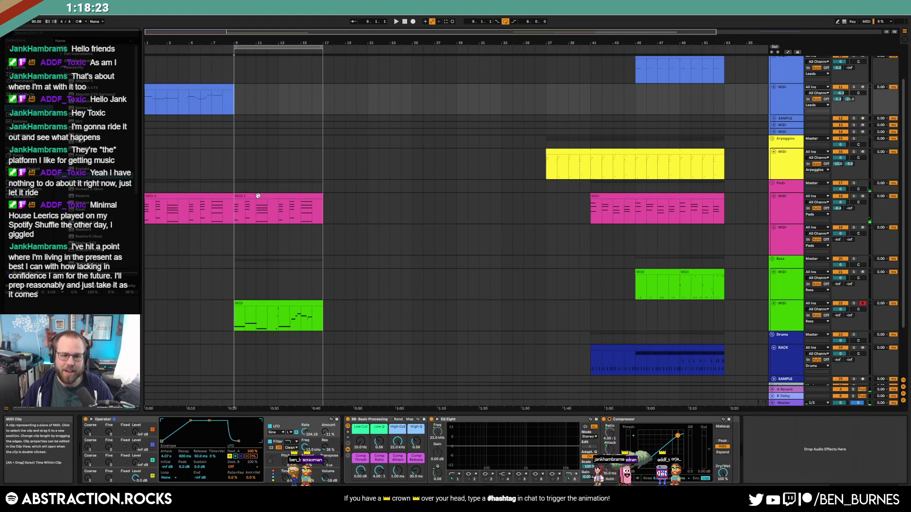
pyautogui.click(862, 87)
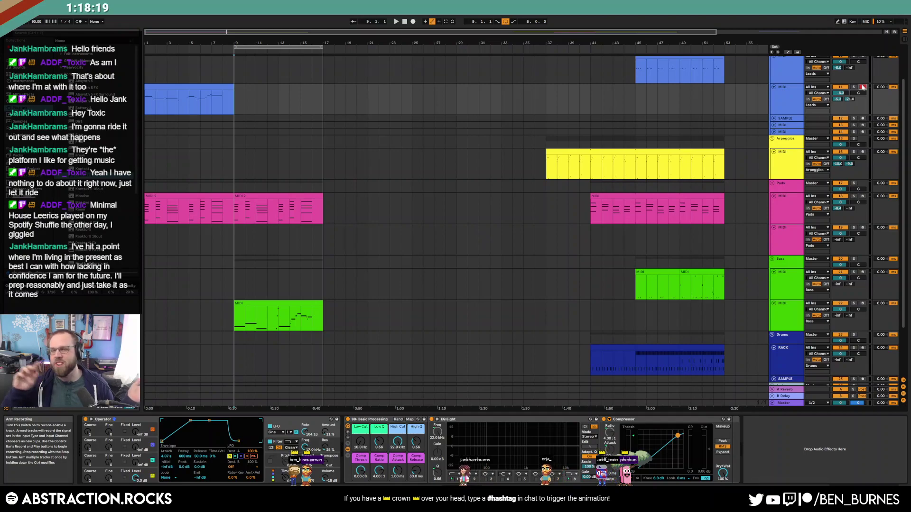
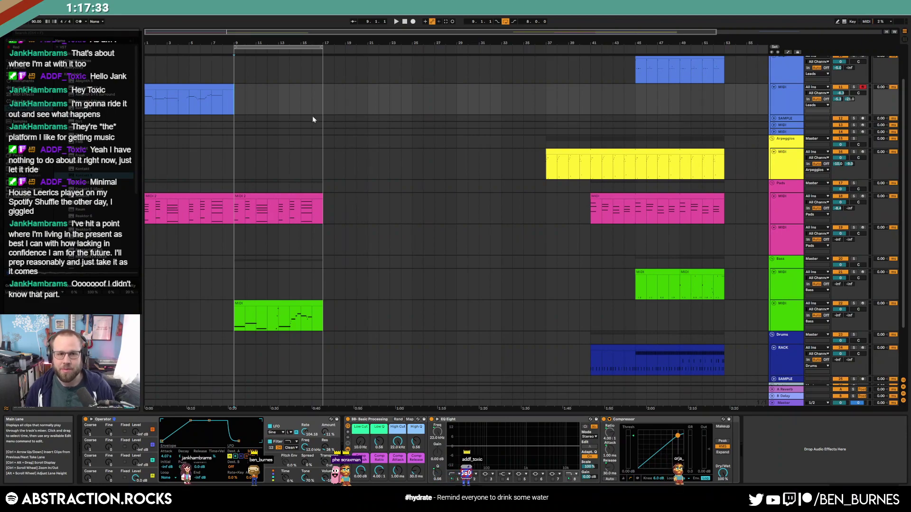
pyautogui.click(230, 97)
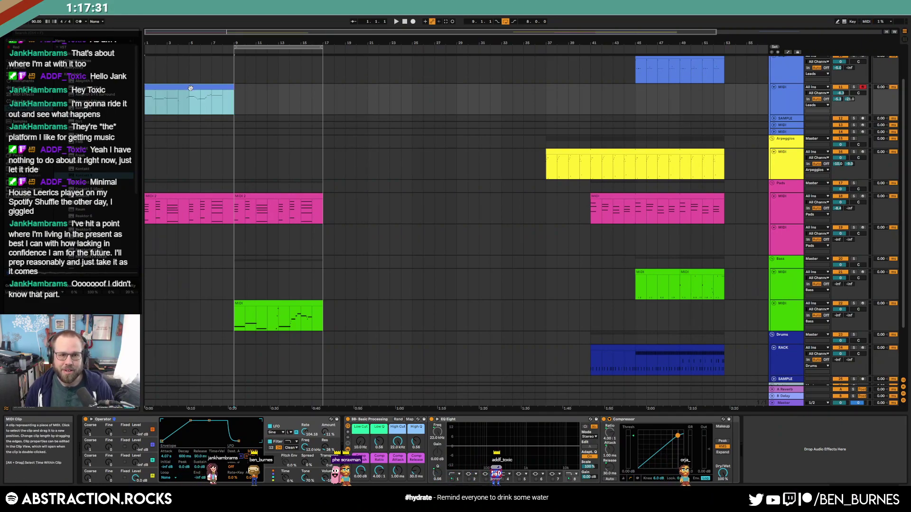
pyautogui.hotkey('ctrl', 'd')
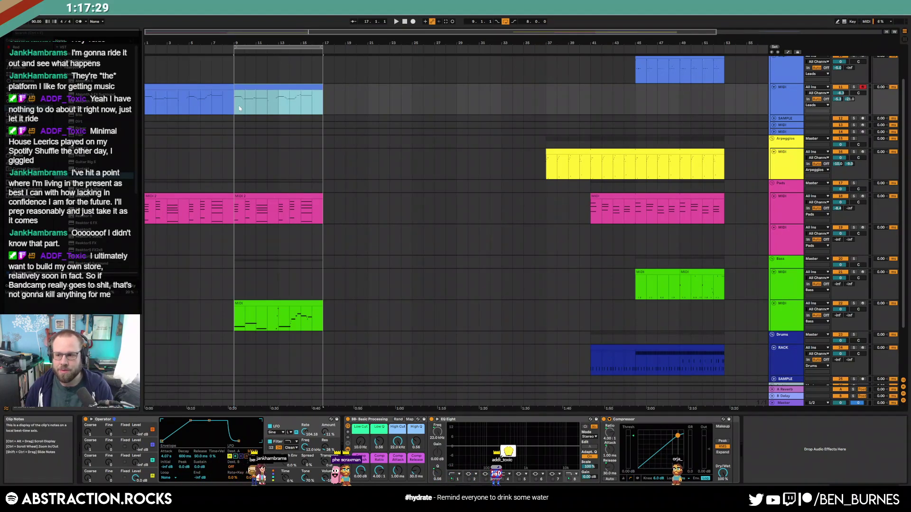
pyautogui.press('Delete')
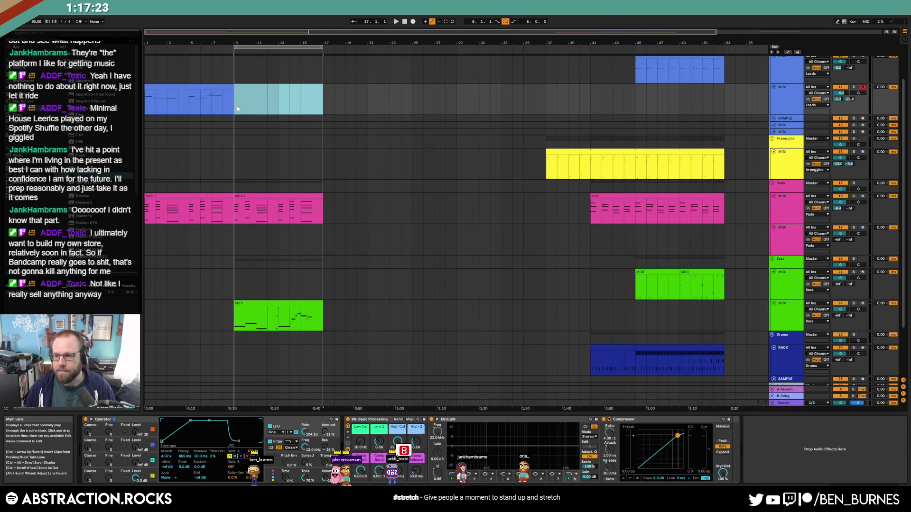
# Record a lead phrase from bar 9 and move the recorded clip so it starts at bar 13
pyautogui.click(237, 109)
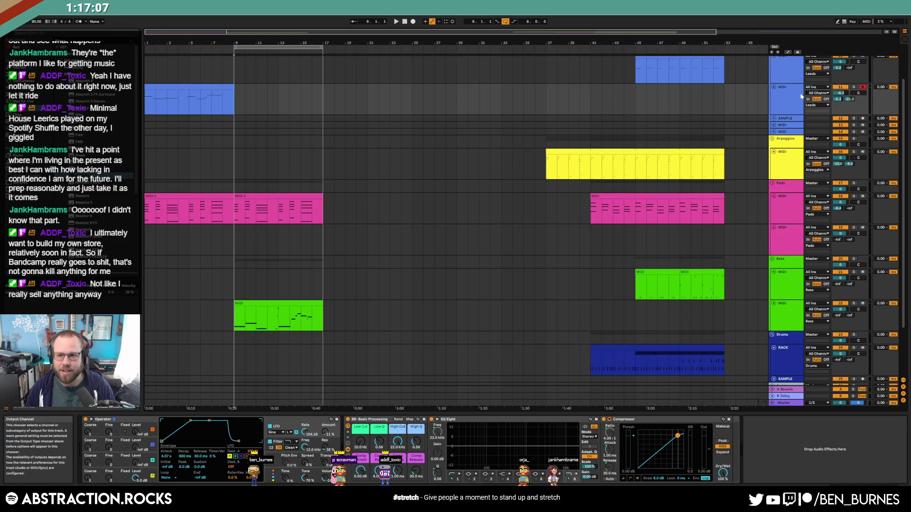
pyautogui.click(414, 22)
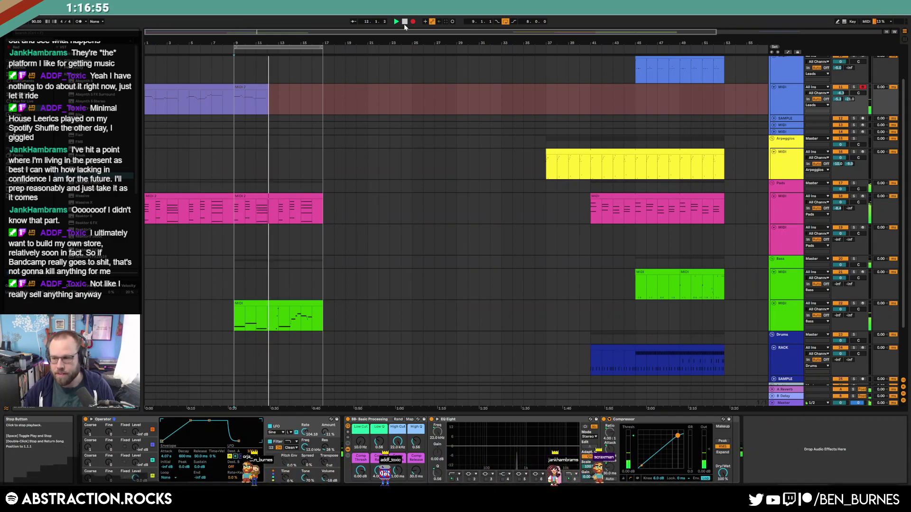
pyautogui.click(404, 24)
pyautogui.moveTo(247, 88); pyautogui.dragTo(291, 90)
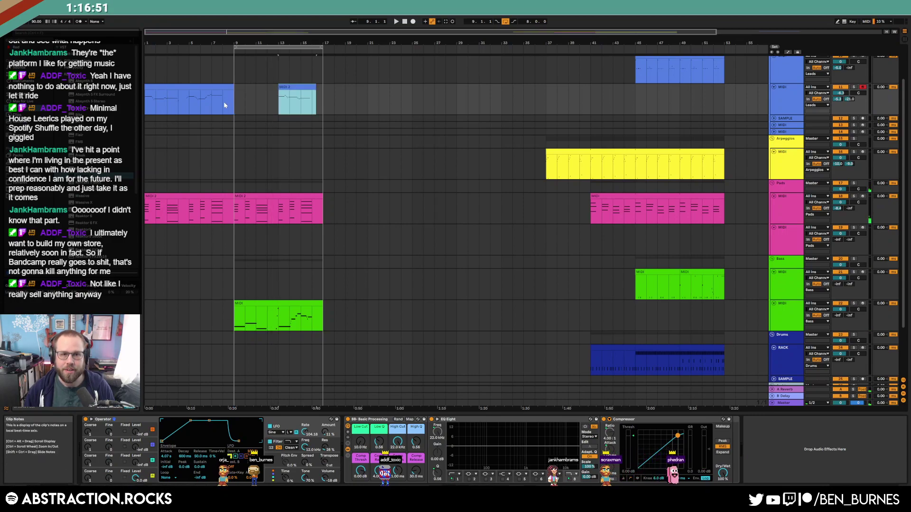
# Record another lead phrase starting from bar 8 to fill the gap before the clip at bar 13
pyautogui.click(223, 102)
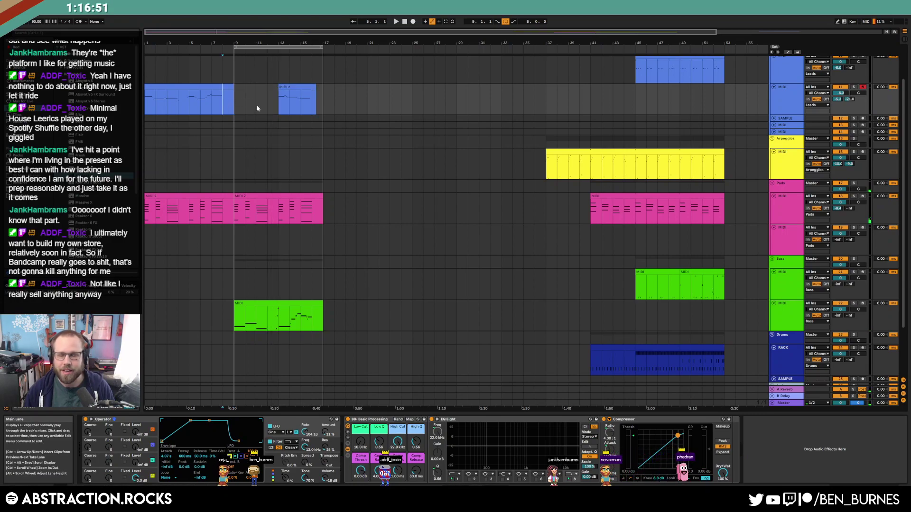
pyautogui.click(414, 22)
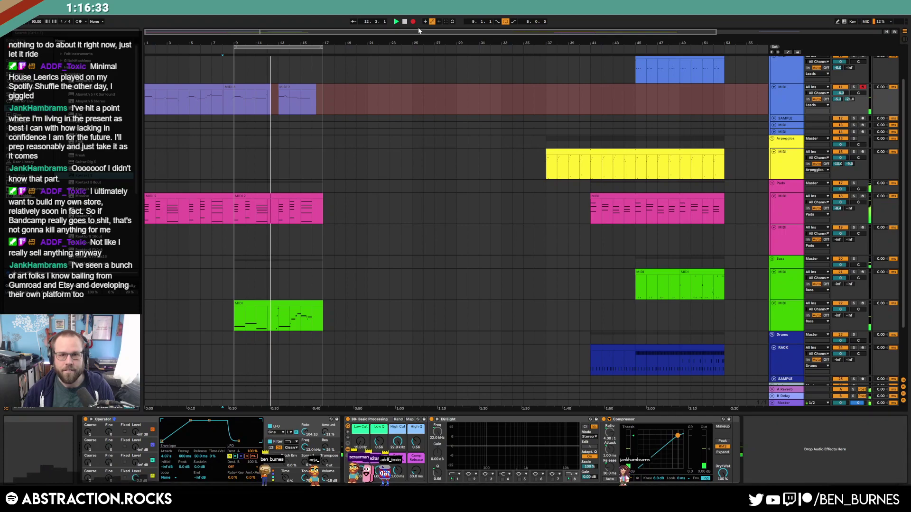
pyautogui.click(413, 22)
pyautogui.press('space')
# Consolidate the lead track's bars 1 to 16 into a single clip and open it for note editing
pyautogui.moveTo(323, 97); pyautogui.dragTo(147, 99)
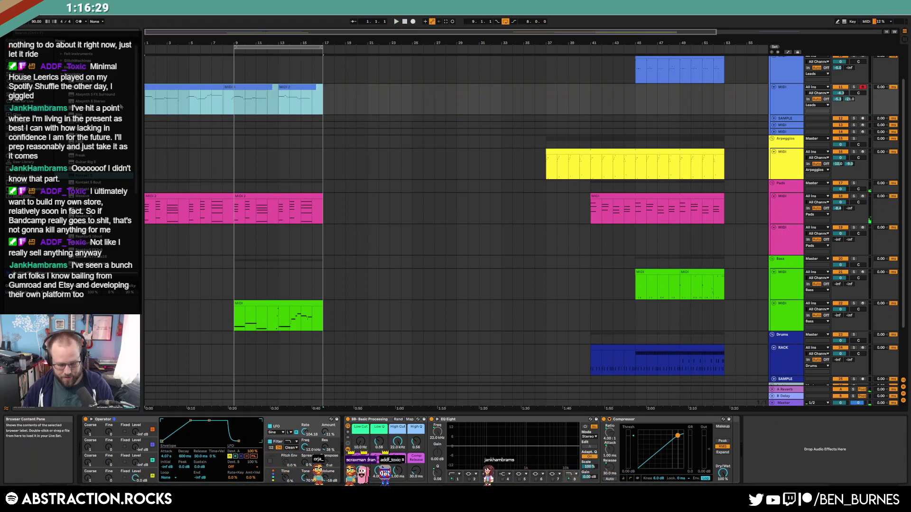
pyautogui.doubleClick(185, 98)
pyautogui.click(761, 383)
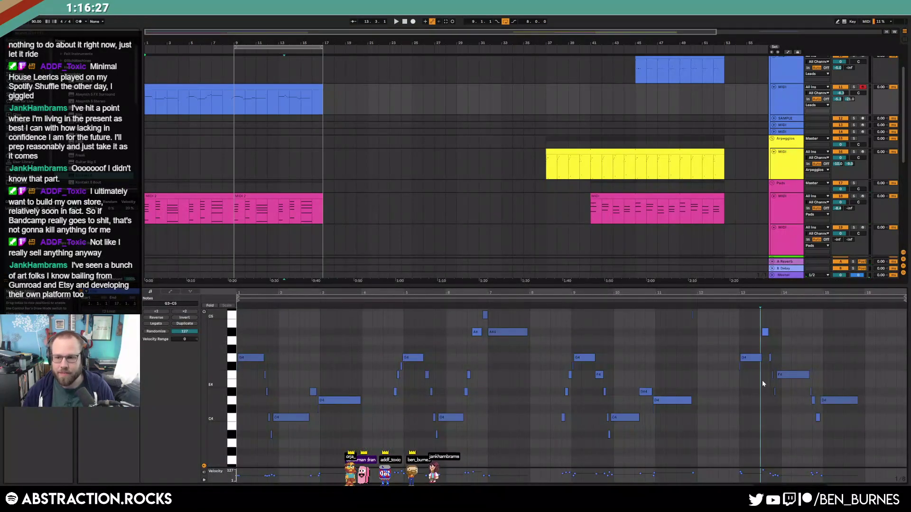
# Extend the D#4 ending bar 10 toward the D4, move the short C5 to bar 12's start, and slightly lengthen the D4 before it
pyautogui.moveTo(733, 295); pyautogui.dragTo(483, 438)
pyautogui.moveTo(479, 399)
pyautogui.mouseDown()
pyautogui.moveTo(493, 416)
pyautogui.moveTo(503, 402)
pyautogui.moveTo(491, 391)
pyautogui.mouseUp()
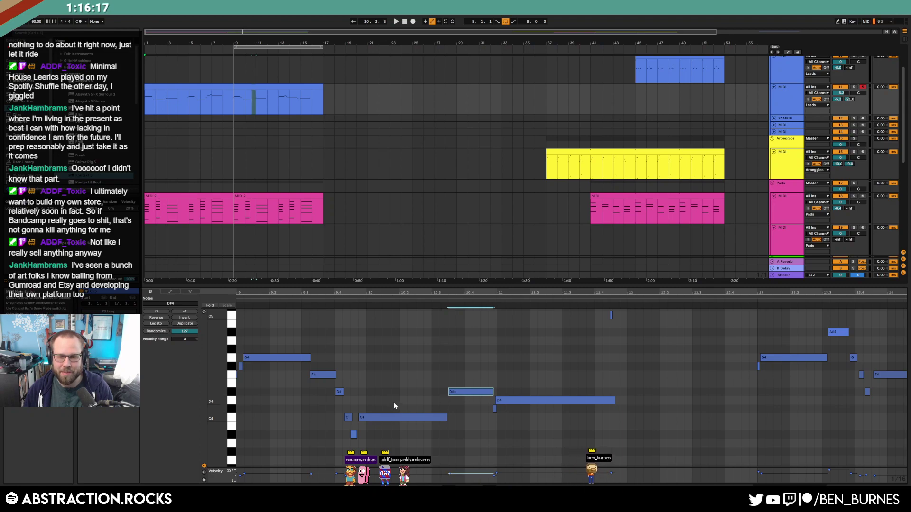
pyautogui.moveTo(609, 314); pyautogui.dragTo(618, 320)
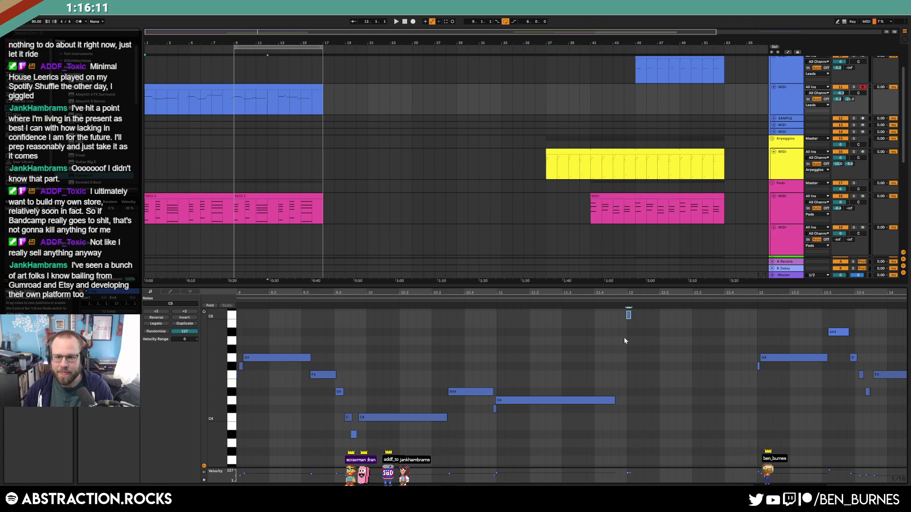
pyautogui.click(633, 391)
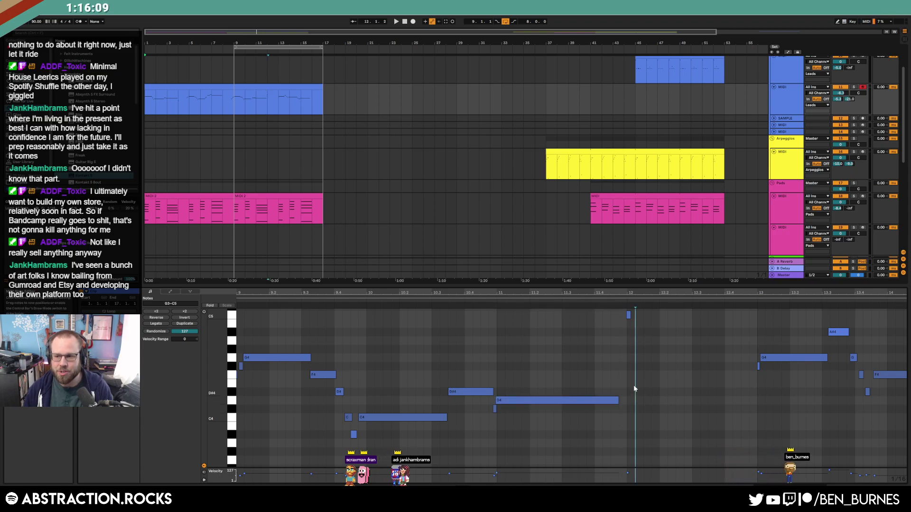
# Play the intro from bar 1 to check the edited lead melody, then return to the full arrangement view
pyautogui.moveTo(600, 291); pyautogui.dragTo(599, 275)
pyautogui.press('space')
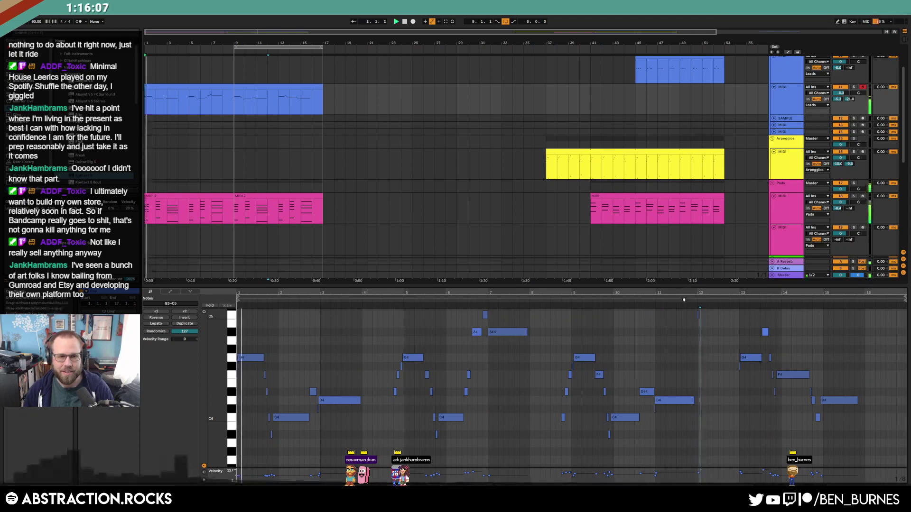
pyautogui.hotkey('shift', 'Tab')
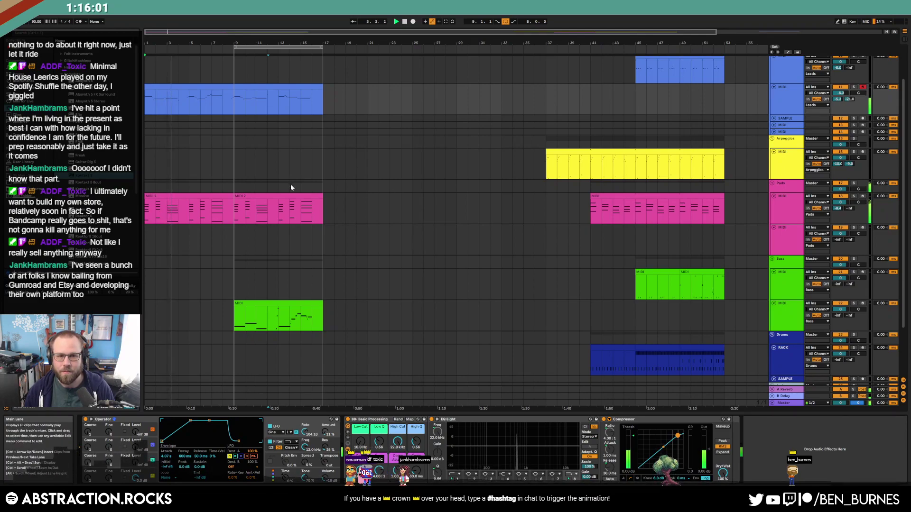
# Add a second MIDI track to the Arpeggios group and set its Operator's oscillator A waveform to Sine 4 Bit
pyautogui.click(790, 167)
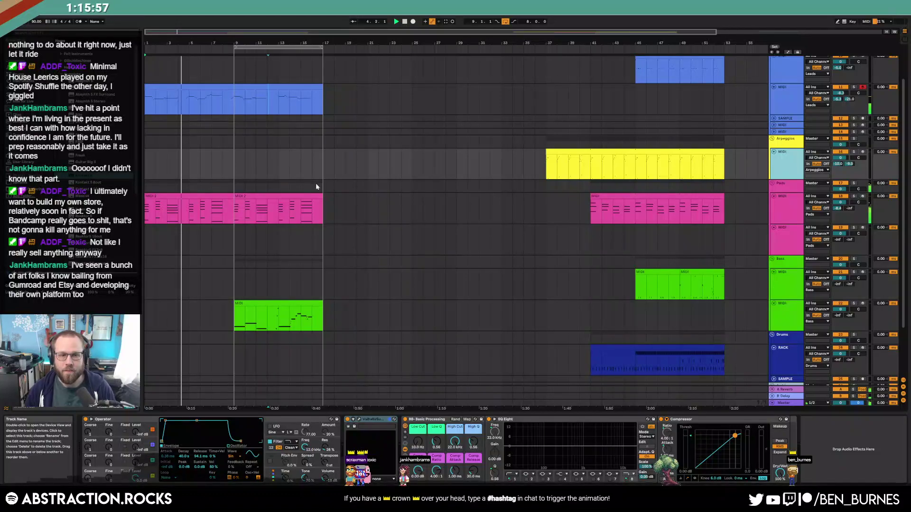
pyautogui.hotkey('ctrl', 'shift', 't')
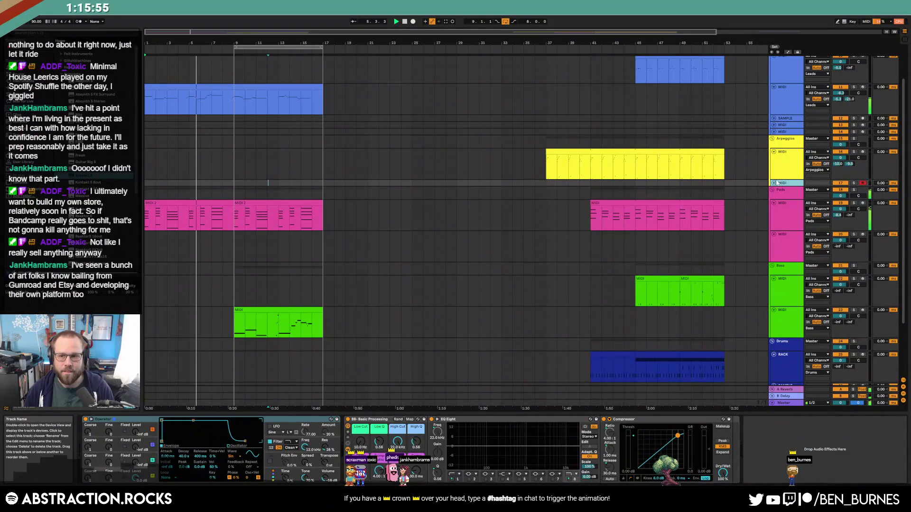
pyautogui.click(774, 183)
pyautogui.click(238, 457)
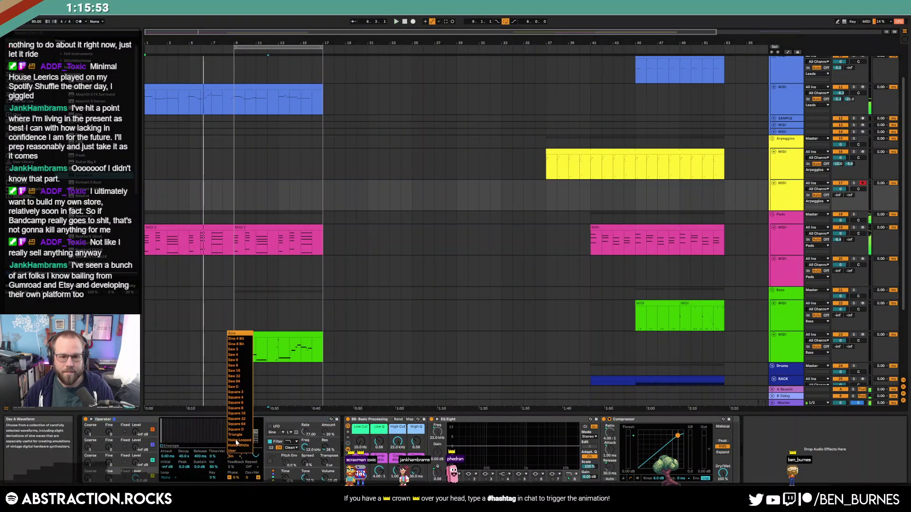
pyautogui.click(239, 342)
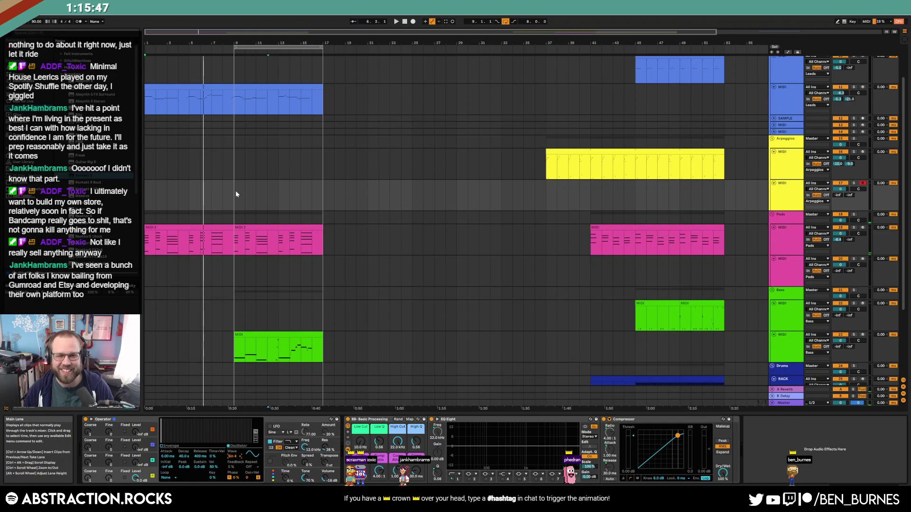
# Copy the pad clip at bar 9 onto the new Arpeggios track at the same position
pyautogui.moveTo(246, 227); pyautogui.dragTo(246, 212)
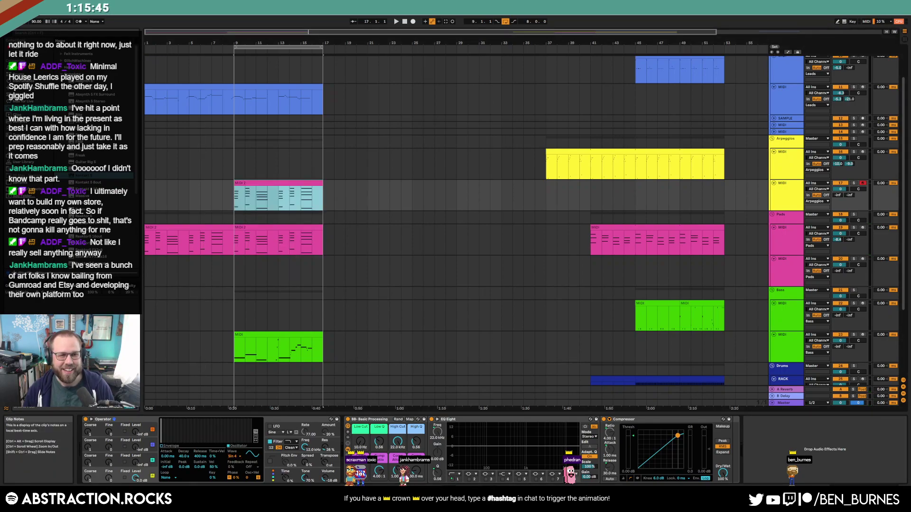
# Add an Arpeggiator ahead of Operator on the new Arpeggios track
pyautogui.click(20, 81)
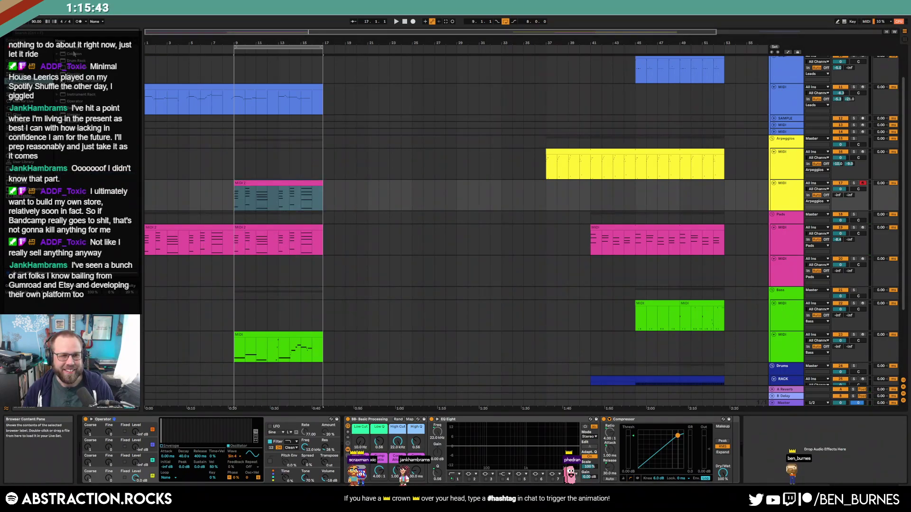
pyautogui.click(23, 95)
pyautogui.moveTo(75, 48); pyautogui.dragTo(82, 466)
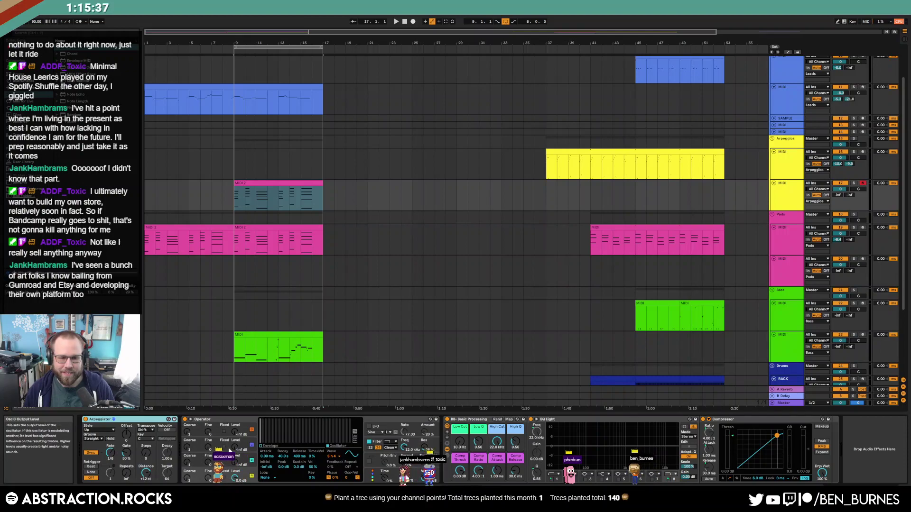
# Shape oscillator A's envelope with a decay of about 1.47 s and minimal sustain, and play the section from bar 9
pyautogui.click(270, 446)
pyautogui.moveTo(292, 423); pyautogui.dragTo(283, 443)
pyautogui.press('space')
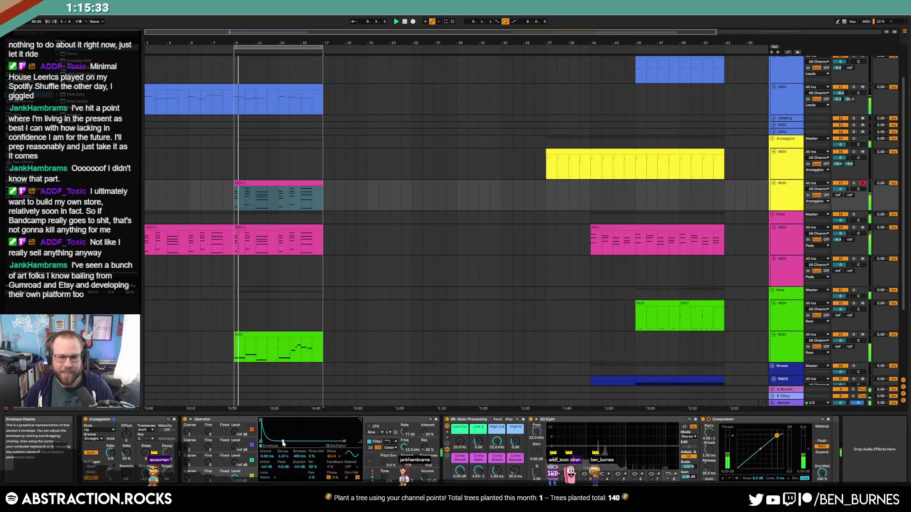
# In the new Arpeggios clip, lengthen the upper notes of the first two chords so each reaches the next chord
pyautogui.doubleClick(260, 183)
pyautogui.click(260, 372)
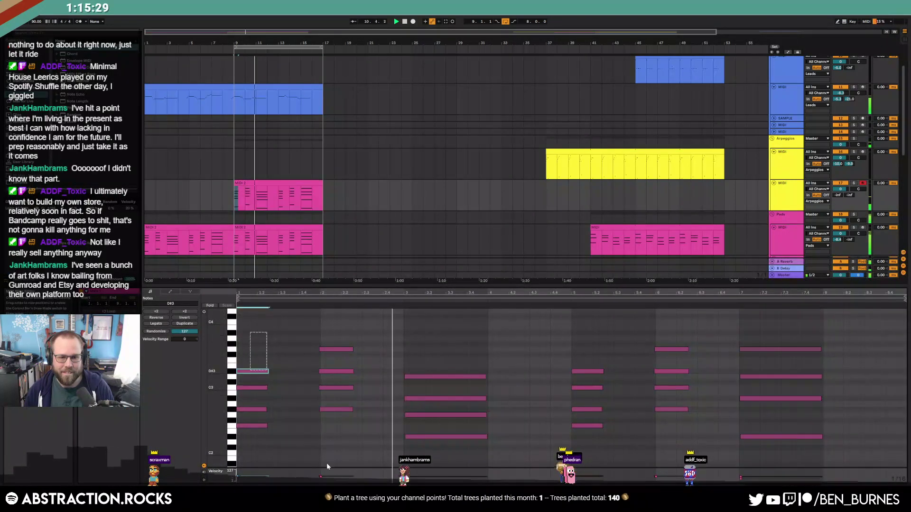
pyautogui.moveTo(326, 463); pyautogui.dragTo(237, 332)
pyautogui.moveTo(353, 349); pyautogui.dragTo(404, 357)
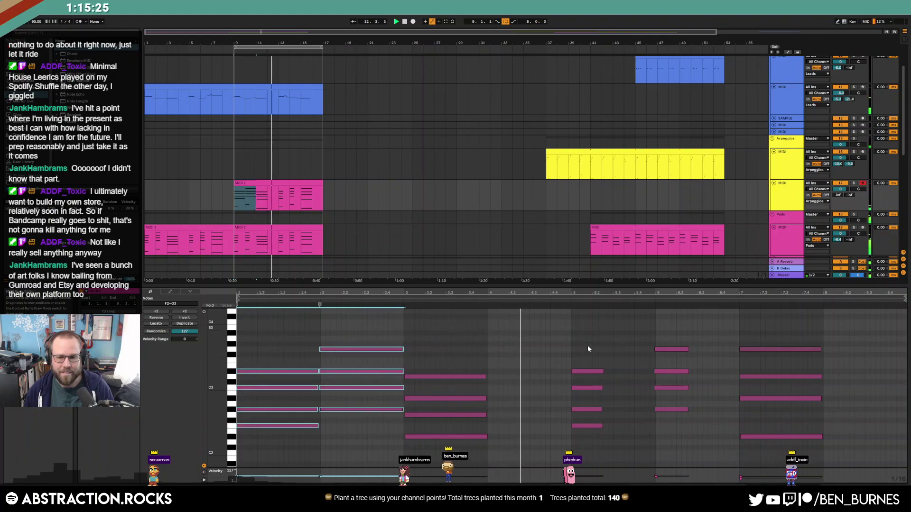
# Lengthen the upper notes of the chords at clip bars 5 and 6 so each reaches the next chord
pyautogui.moveTo(578, 336); pyautogui.dragTo(752, 441)
pyautogui.moveTo(689, 335); pyautogui.dragTo(589, 441)
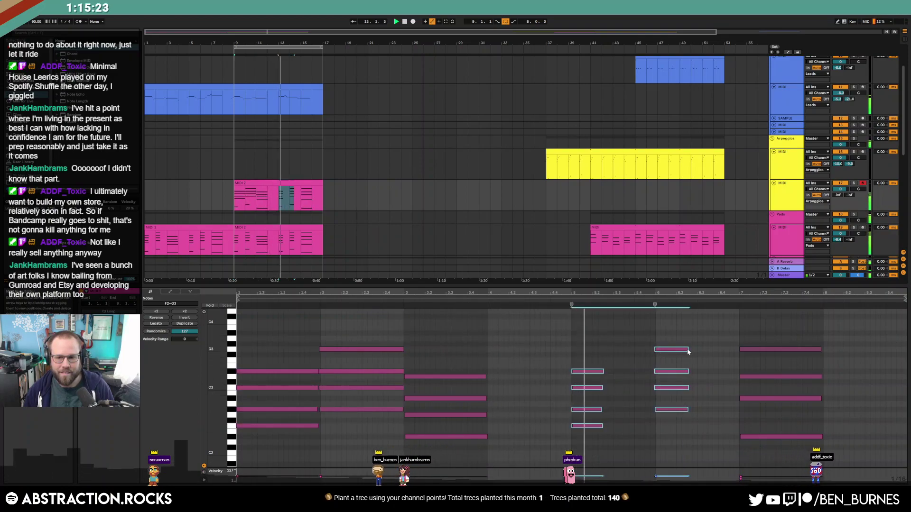
pyautogui.moveTo(687, 352); pyautogui.dragTo(736, 356)
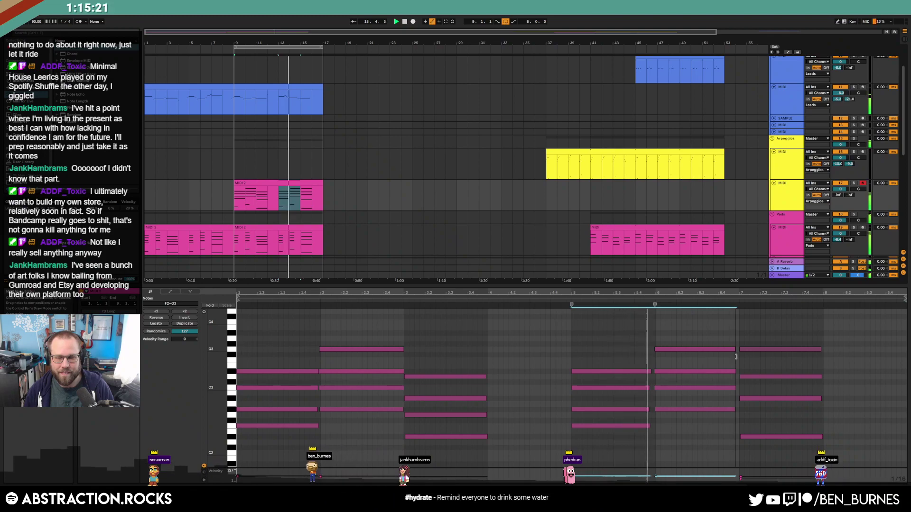
# Extend the upper notes of the chords at clip bars 3 and 7 slightly past the following bar lines, and return to the device view
pyautogui.moveTo(470, 368)
pyautogui.mouseDown()
pyautogui.moveTo(484, 443)
pyautogui.moveTo(498, 380)
pyautogui.mouseUp()
pyautogui.moveTo(769, 336); pyautogui.dragTo(790, 442)
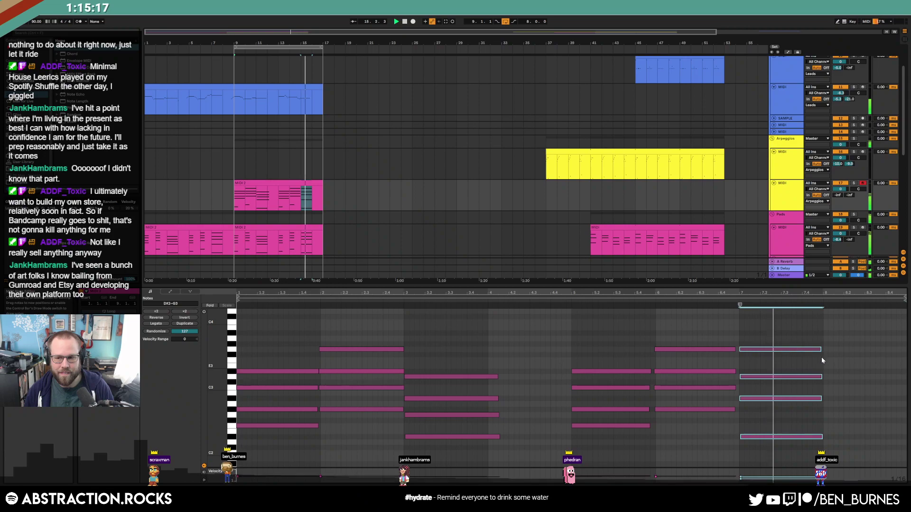
pyautogui.moveTo(821, 349); pyautogui.dragTo(833, 351)
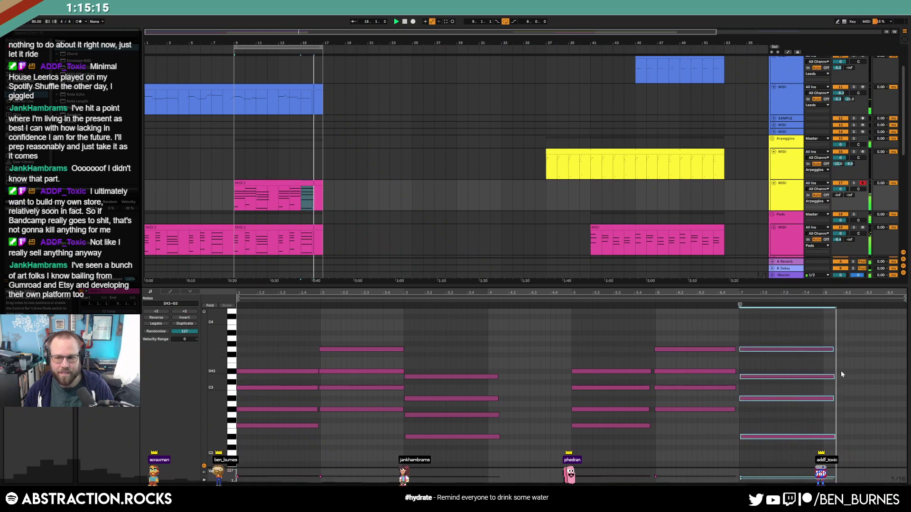
pyautogui.hotkey('shift', 'Tab')
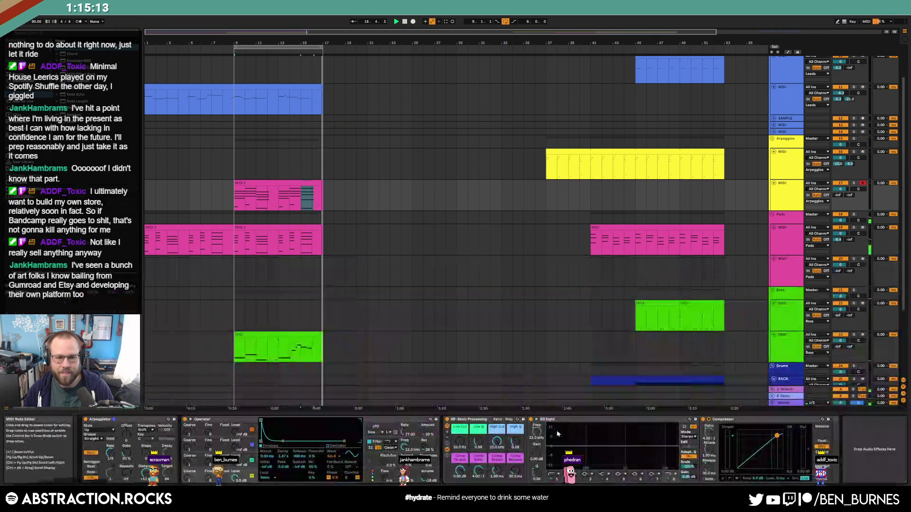
# Lengthen the low F1, G#1 and D#1 notes in the clip's first half to match the chords above them
pyautogui.doubleClick(266, 183)
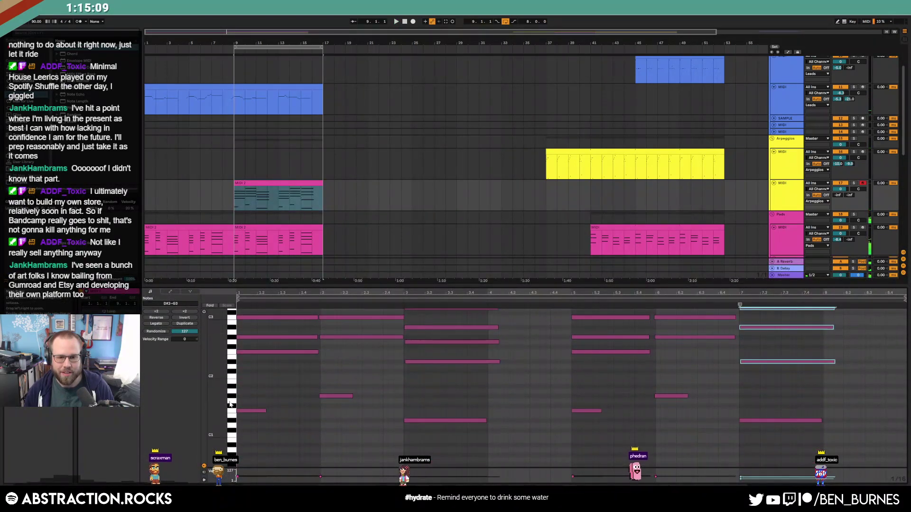
pyautogui.moveTo(250, 397); pyautogui.dragTo(352, 440)
pyautogui.hotkey('shift', 'Right')
pyautogui.hotkey('shift', 'Right')
pyautogui.hotkey('shift', 'Right')
pyautogui.hotkey('shift', 'Right')
pyautogui.hotkey('shift', 'Right')
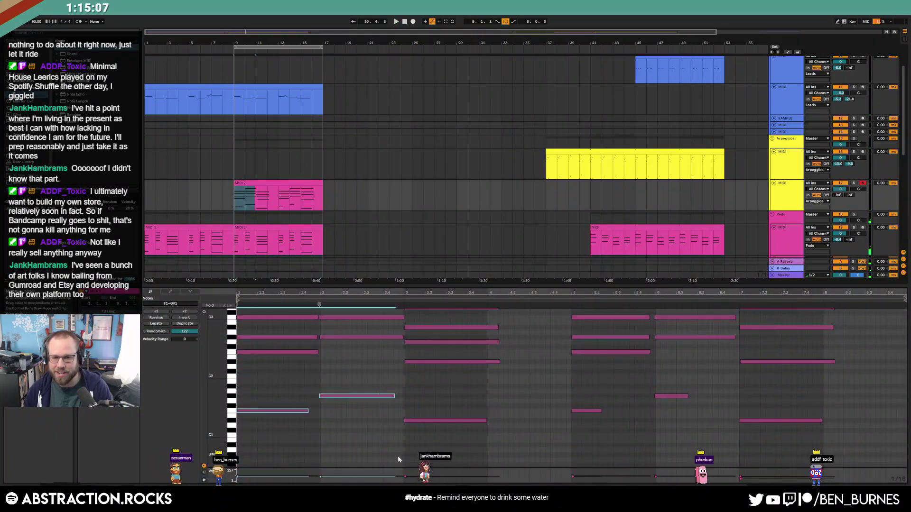
pyautogui.hotkey('shift', 'Right')
pyautogui.hotkey('shift', 'Right')
pyautogui.hotkey('shift', 'Right')
pyautogui.hotkey('shift', 'Right')
pyautogui.hotkey('shift', 'Right')
pyautogui.moveTo(486, 421); pyautogui.dragTo(497, 424)
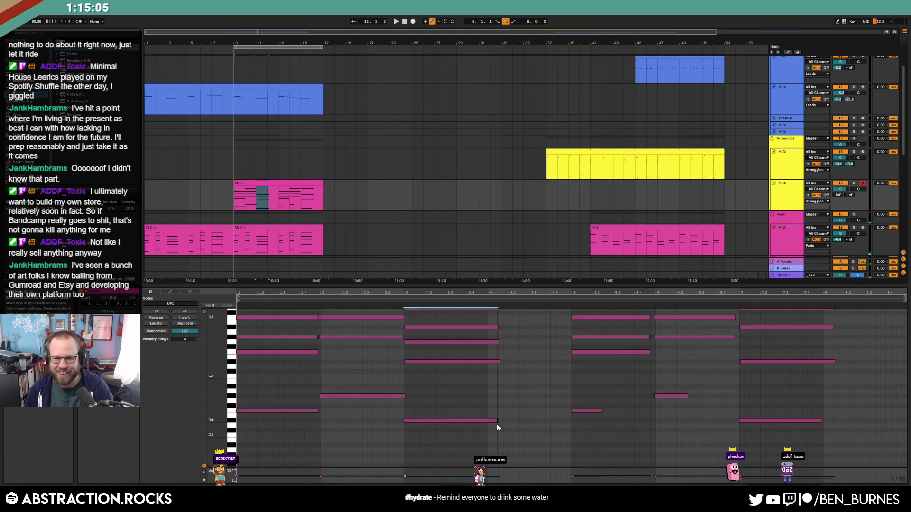
# Lengthen the low F1, G#1 and D#1 notes in the clip's second half to match the chords above them
pyautogui.moveTo(564, 389); pyautogui.dragTo(692, 417)
pyautogui.hotkey('shift', 'Right')
pyautogui.hotkey('shift', 'Right')
pyautogui.hotkey('shift', 'Right')
pyautogui.hotkey('shift', 'Right')
pyautogui.hotkey('shift', 'Right')
pyautogui.hotkey('shift', 'Right')
pyautogui.hotkey('shift', 'Right')
pyautogui.hotkey('shift', 'Right')
pyautogui.hotkey('shift', 'Right')
pyautogui.hotkey('shift', 'Right')
pyautogui.click(767, 420)
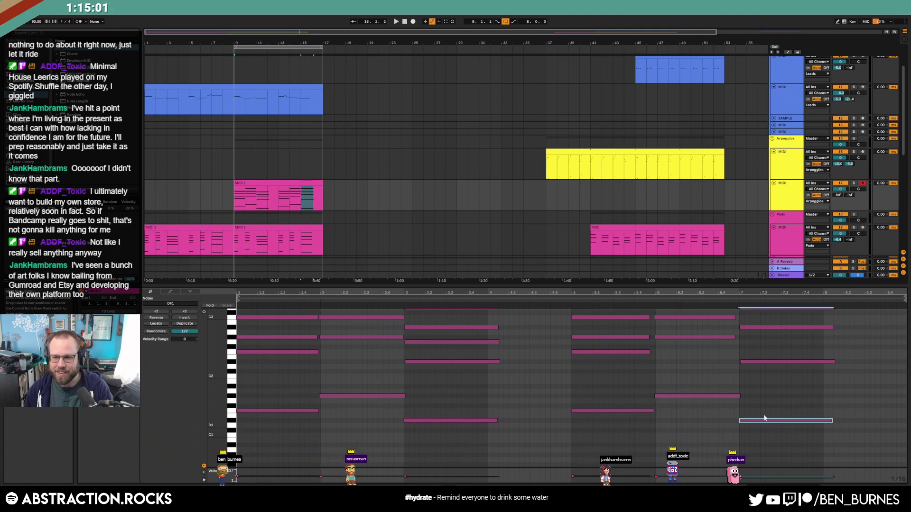
# Slightly lengthen the upper notes of the clip's bar 6 chord and quantize all notes in the clip
pyautogui.click(745, 399)
pyautogui.scroll(3, 745, 399)
pyautogui.moveTo(716, 319); pyautogui.dragTo(733, 392)
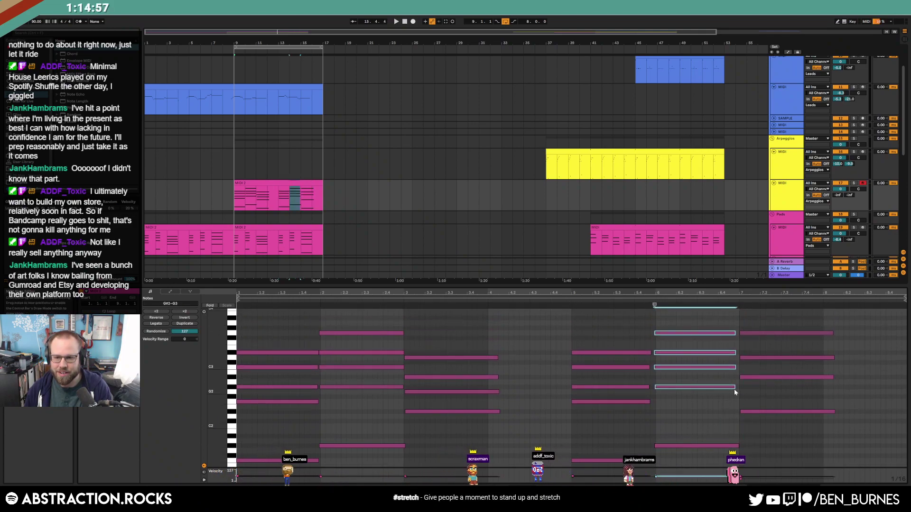
pyautogui.moveTo(614, 326); pyautogui.dragTo(652, 403)
pyautogui.hotkey('ctrl', 'z')
pyautogui.click(676, 420)
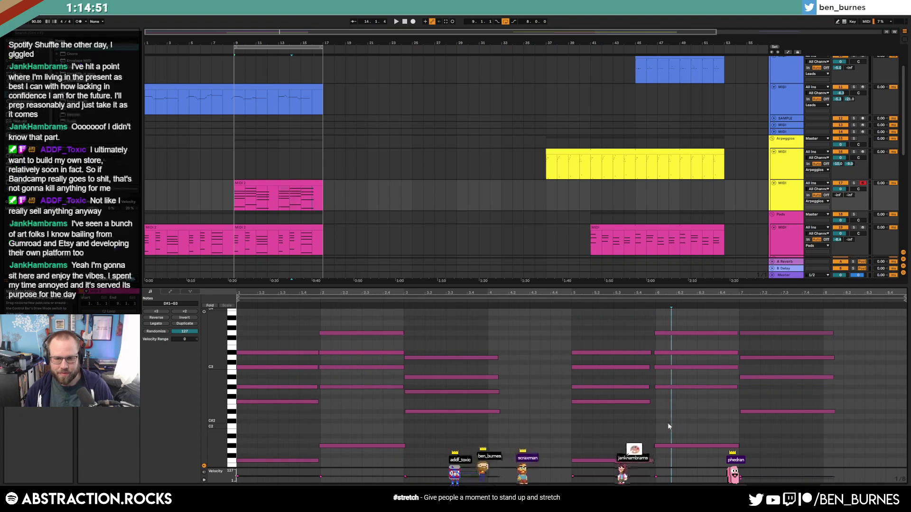
pyautogui.hotkey('ctrl', 'a')
pyautogui.hotkey('ctrl', 'u')
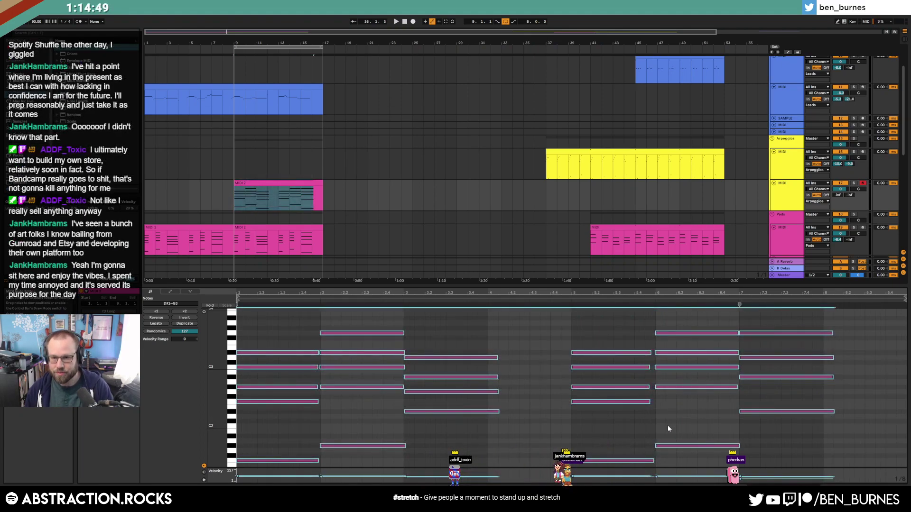
# Examine the existing arpeggio clip at bar 37 and its devices, and play the arrangement from there
pyautogui.click(558, 154)
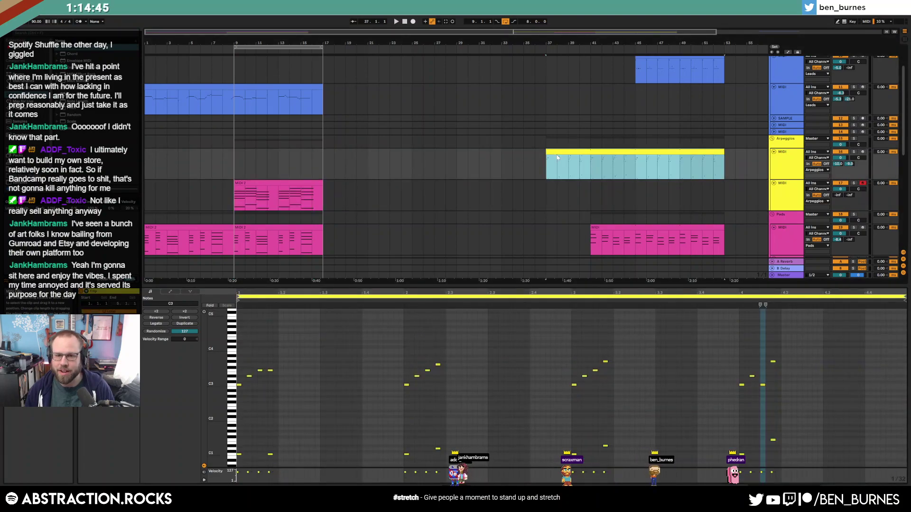
pyautogui.hotkey('shift', 'Tab')
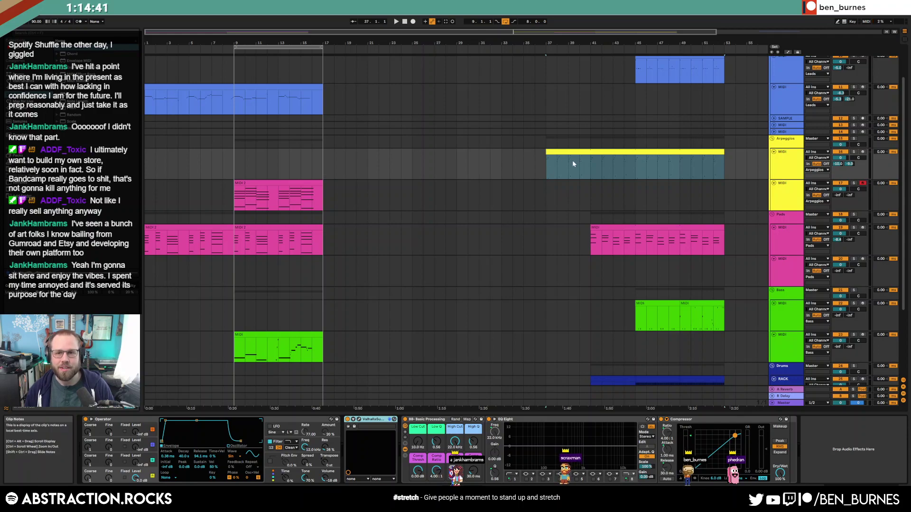
pyautogui.moveTo(562, 163); pyautogui.dragTo(744, 180)
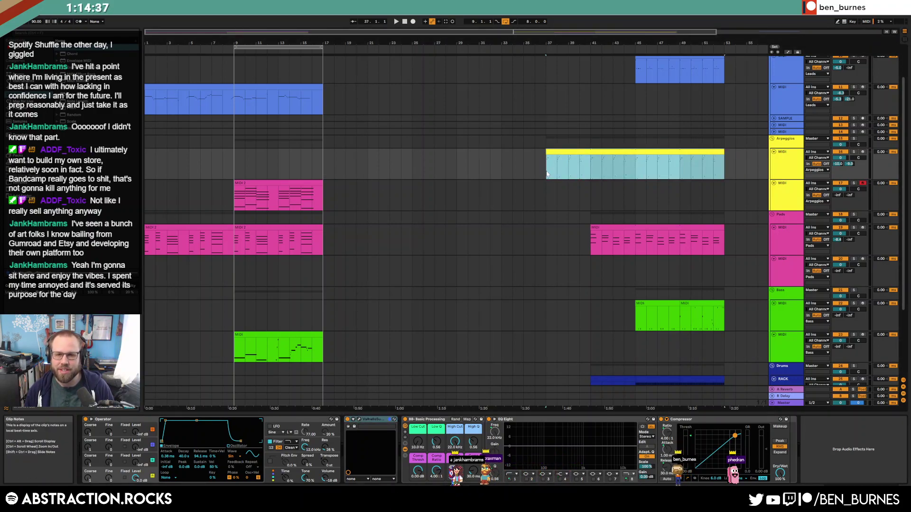
pyautogui.moveTo(547, 166); pyautogui.dragTo(695, 176)
pyautogui.press('space')
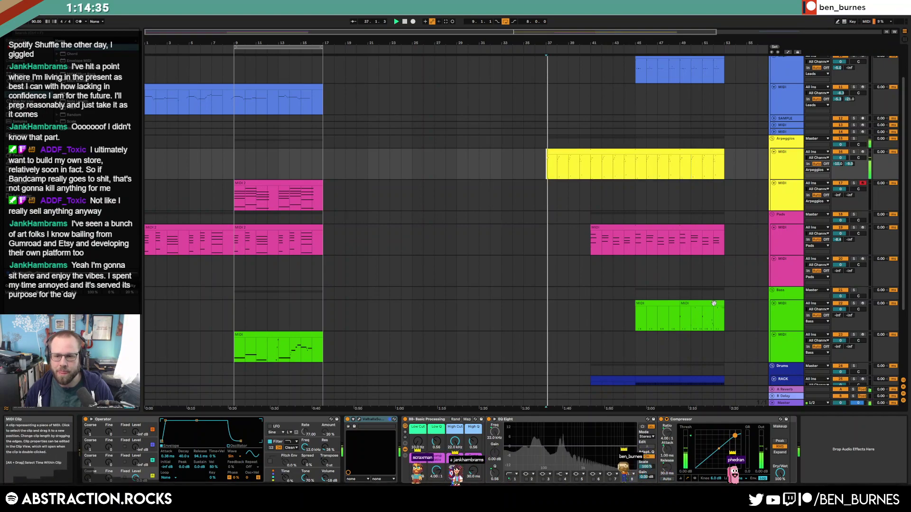
# Set the loop range to the bass clip at bars 49 to 53 and place the insert marker at bar 9 on the lead track
pyautogui.click(713, 304)
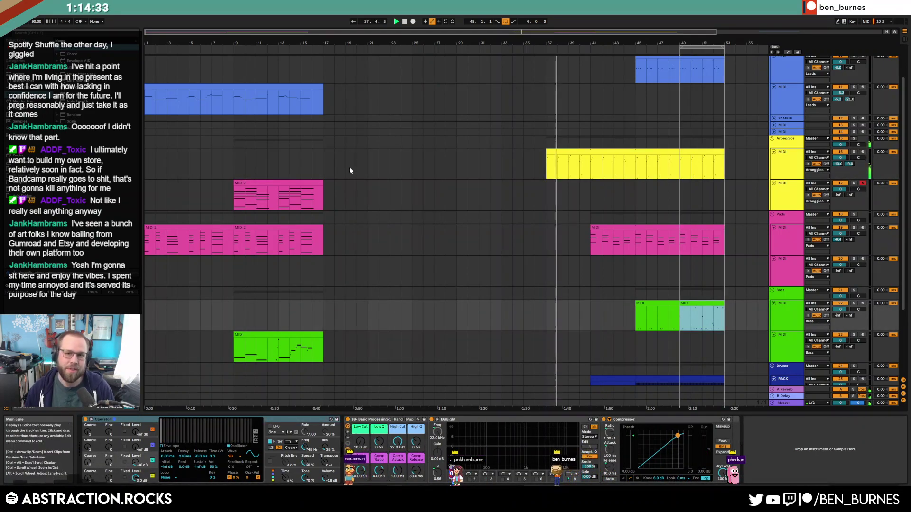
pyautogui.moveTo(317, 105); pyautogui.dragTo(153, 270)
pyautogui.click(233, 102)
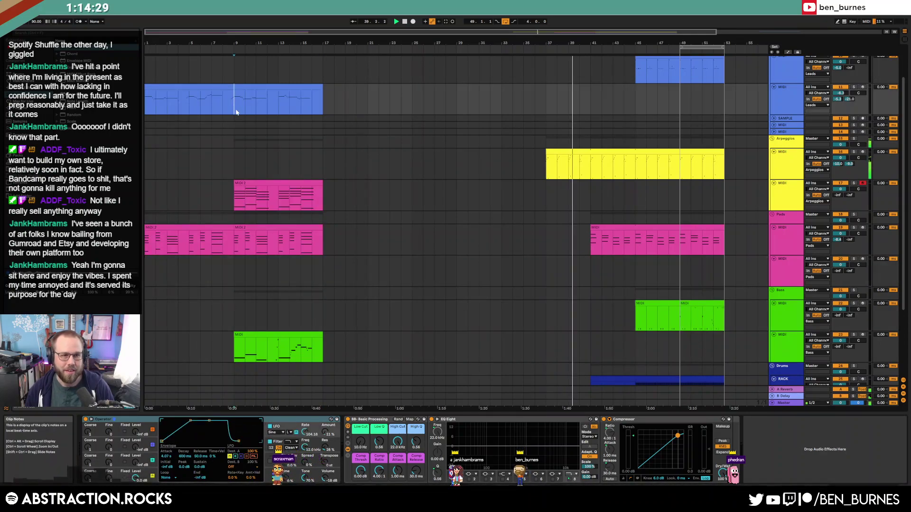
# Save the Live Set as "2022-03-02 Can We Just Enjoy Stuff Again" in the 2 Hour Tracks 2022 folder
pyautogui.hotkey('ctrl', 'shift', 's')
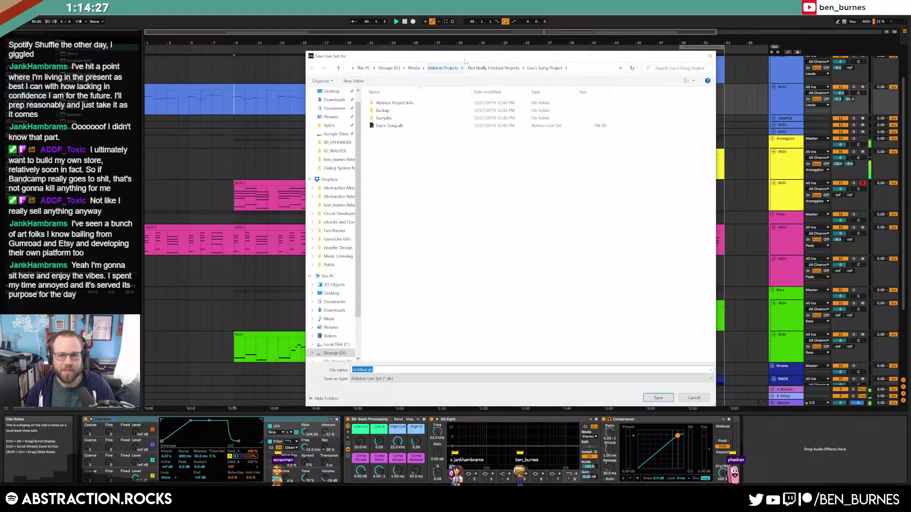
pyautogui.click(448, 69)
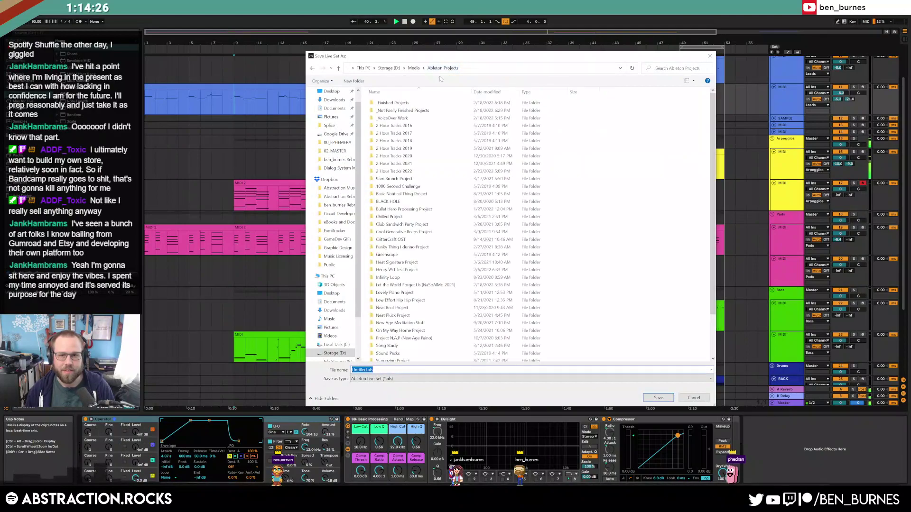
pyautogui.doubleClick(404, 171)
pyautogui.write('20')
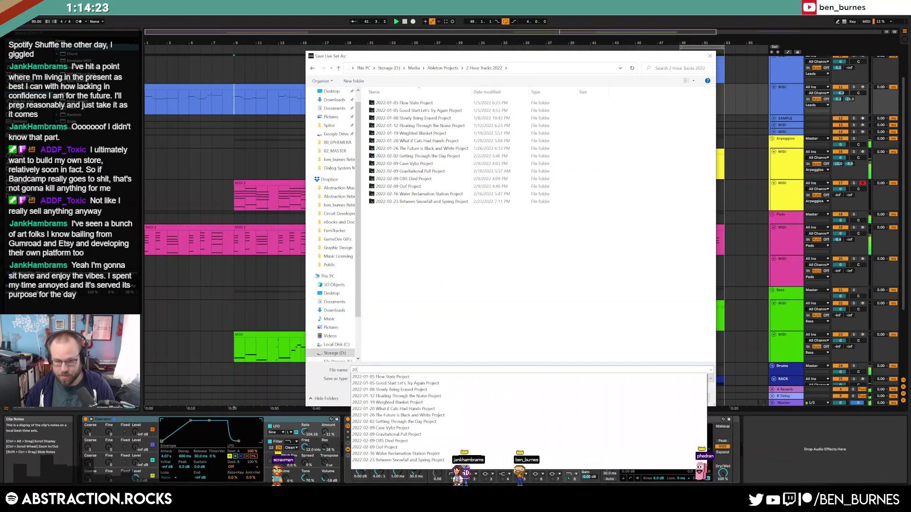
pyautogui.write('22-02')
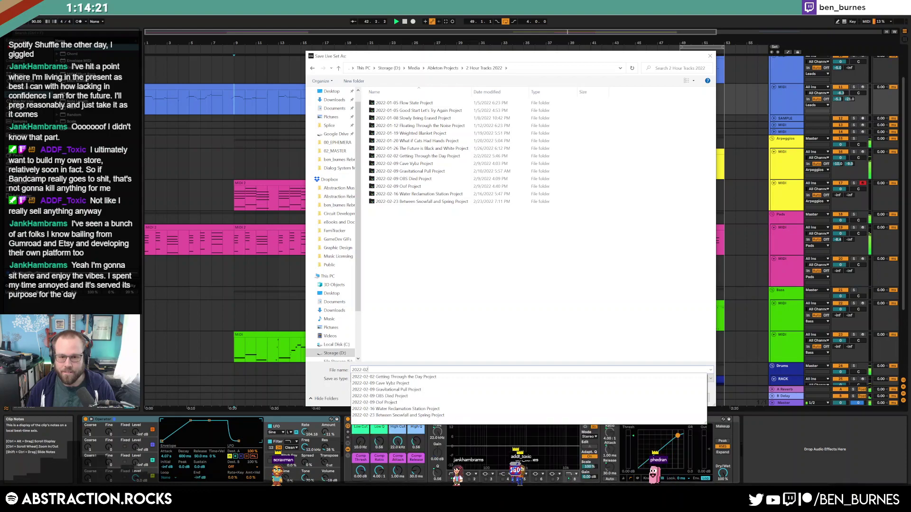
pyautogui.press('BackSpace')
pyautogui.write('3')
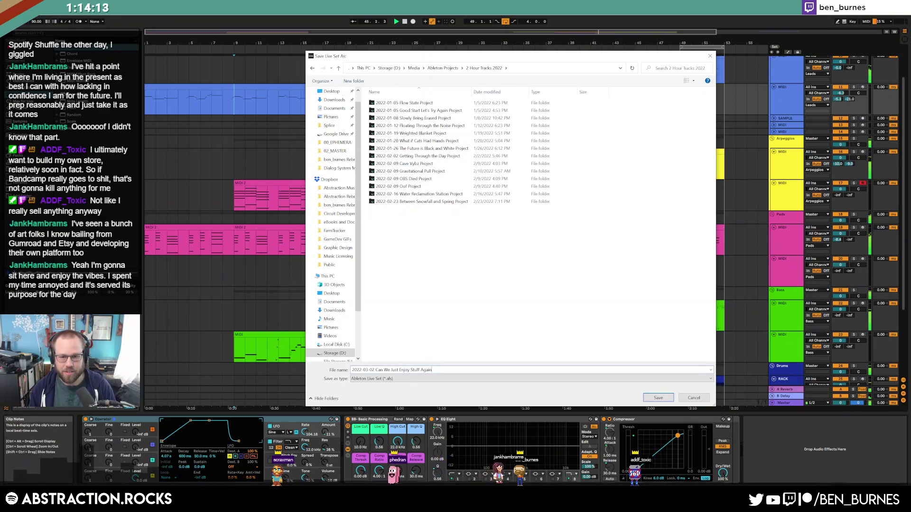
pyautogui.press('Return')
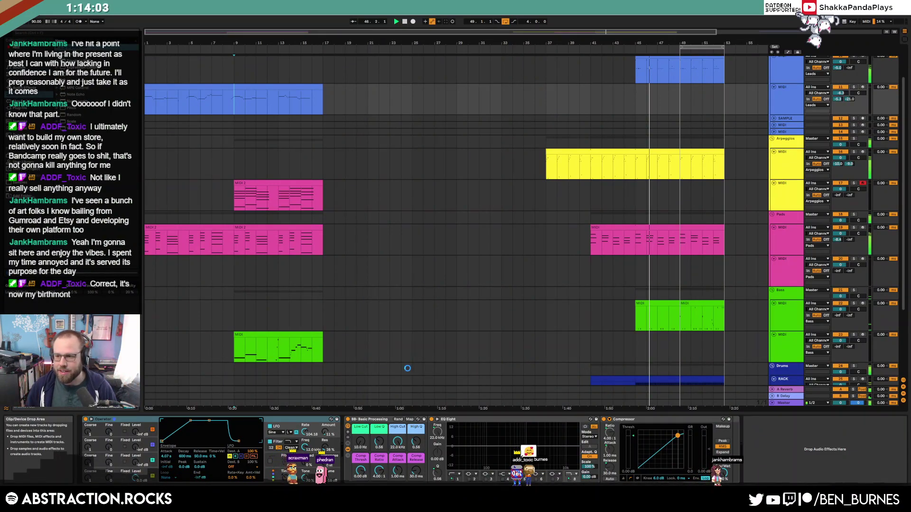
# Stop playback and survey the arrangement, marking out the intro section and the empty gap between it and bar 37
pyautogui.click(404, 21)
pyautogui.click(423, 240)
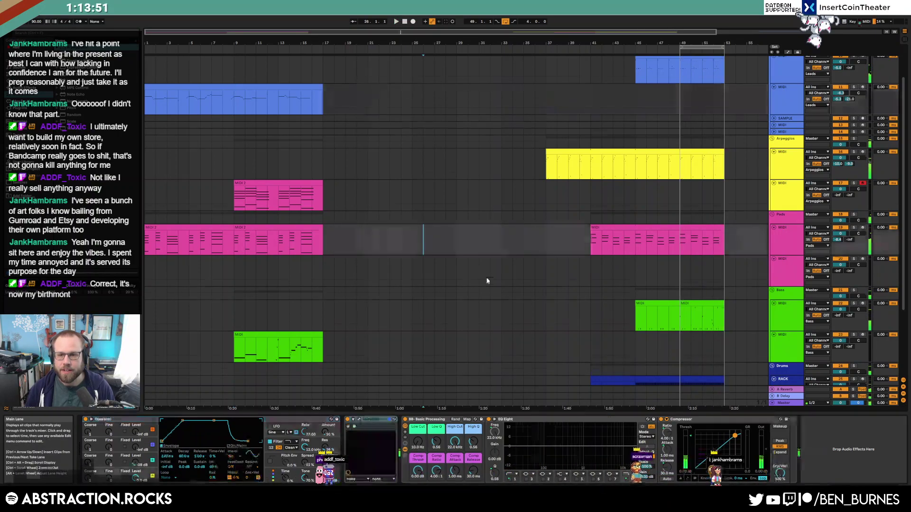
pyautogui.scroll(-4, 486, 279)
pyautogui.scroll(2, 434, 251)
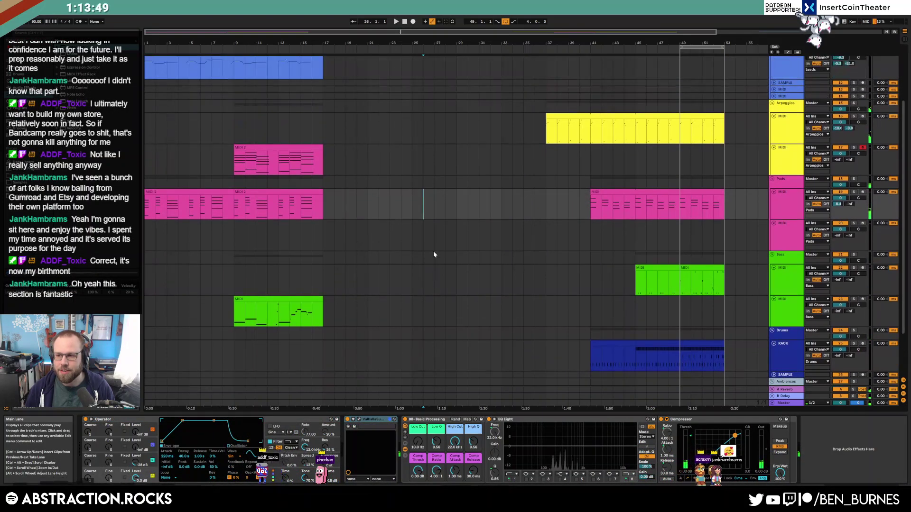
pyautogui.scroll(2, 433, 255)
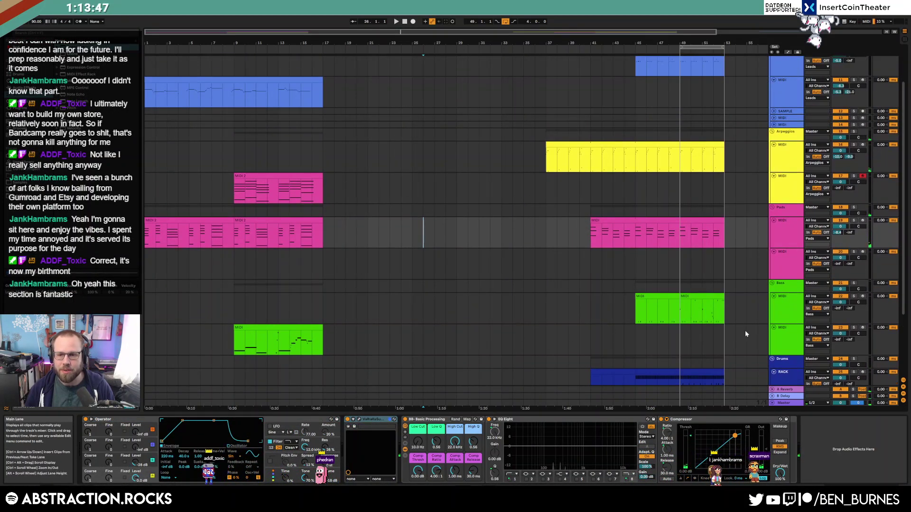
pyautogui.moveTo(232, 265); pyautogui.dragTo(150, 338)
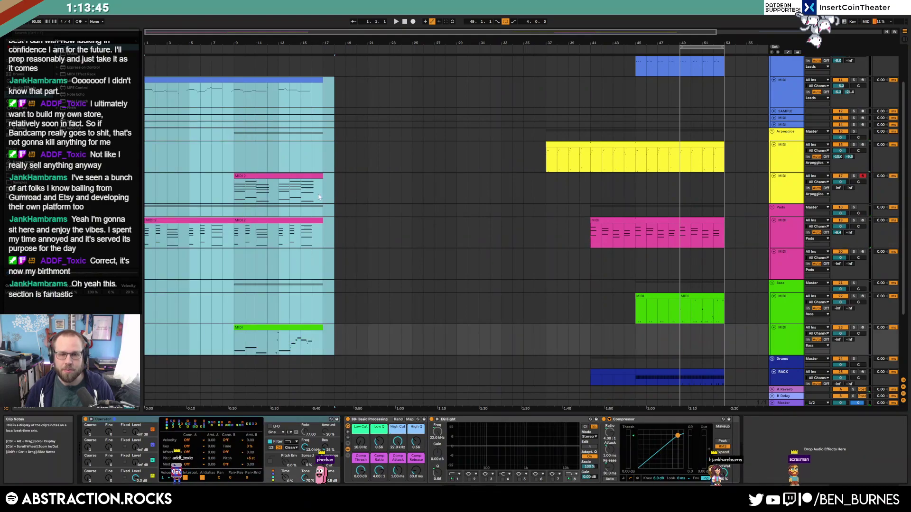
pyautogui.moveTo(325, 80)
pyautogui.mouseDown()
pyautogui.moveTo(559, 333)
pyautogui.moveTo(558, 365)
pyautogui.moveTo(542, 346)
pyautogui.mouseUp()
pyautogui.click(543, 350)
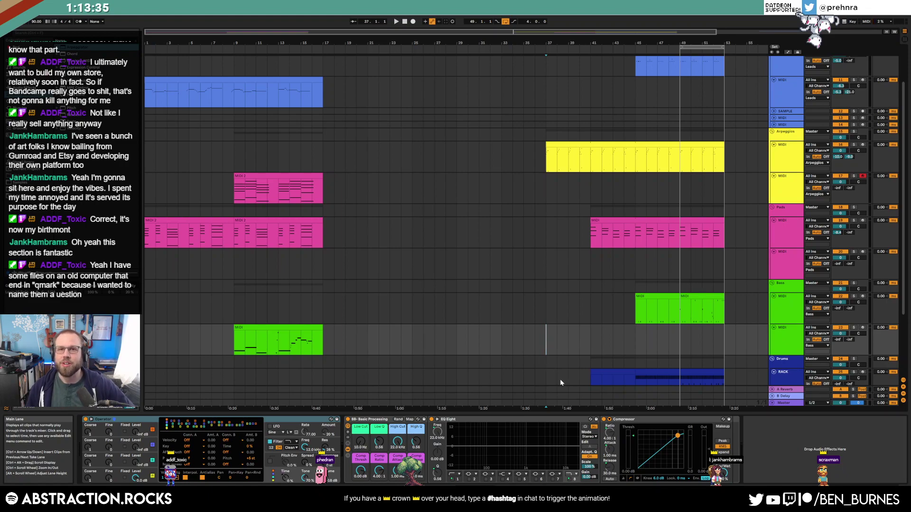
# Assign the lower Arpeggios track's color to its clips and open the chord clip at bar 9 for note editing
pyautogui.rightClick(789, 197)
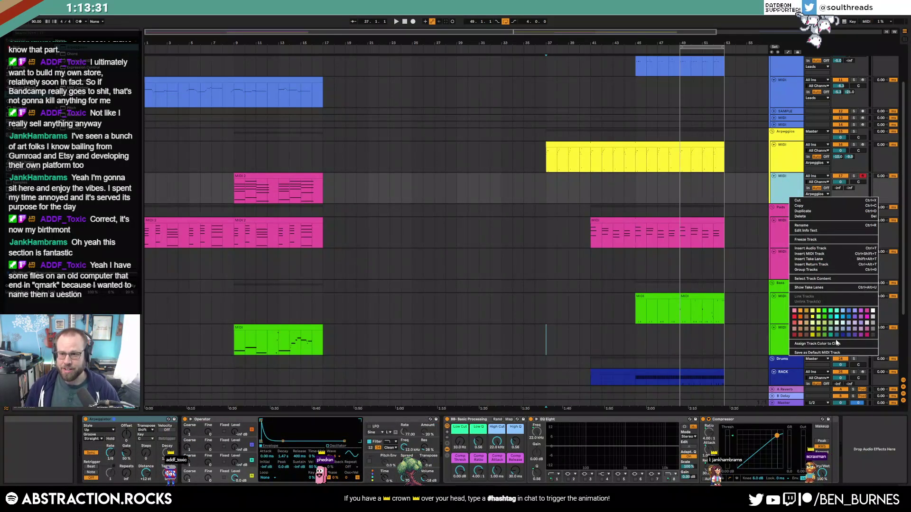
pyautogui.click(838, 347)
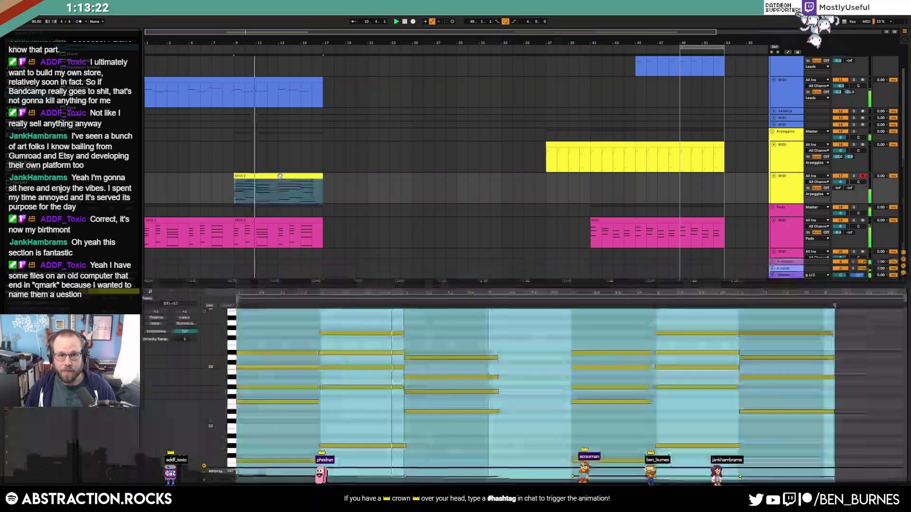
pyautogui.doubleClick(265, 189)
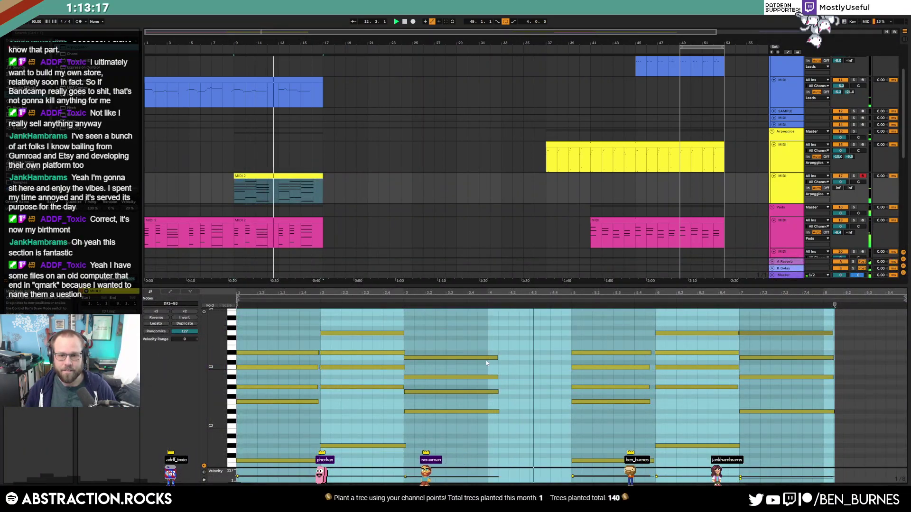
# Shorten the overhanging notes of the chords starting at bars 3 and 7 inside the arpeggio chord clip
pyautogui.moveTo(216, 357); pyautogui.dragTo(206, 355)
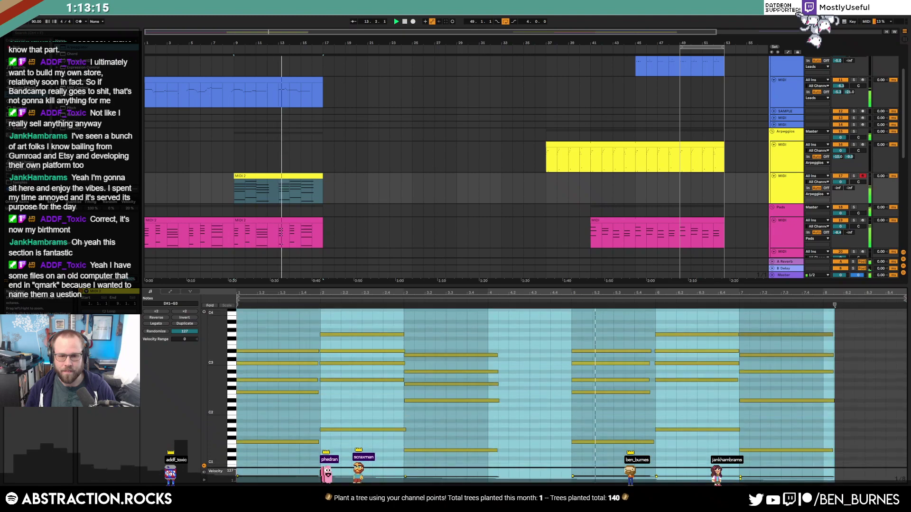
pyautogui.moveTo(445, 345); pyautogui.dragTo(472, 453)
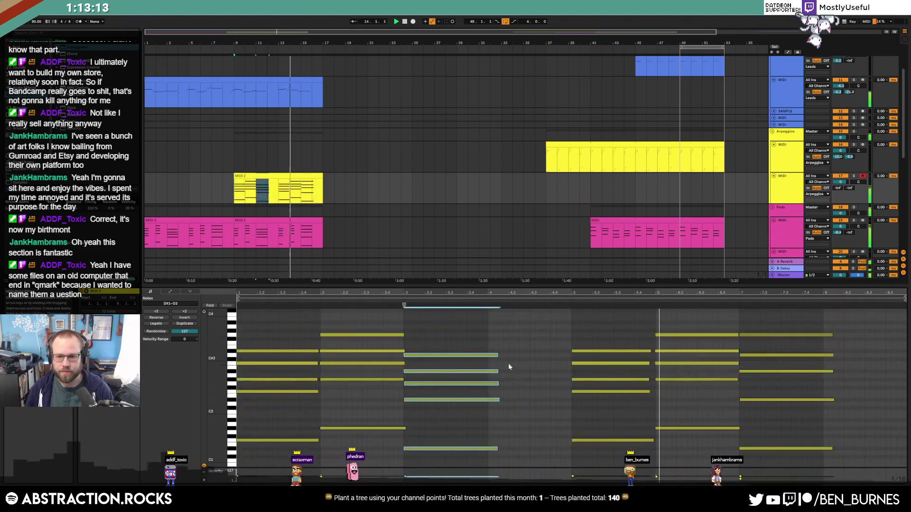
pyautogui.moveTo(836, 457)
pyautogui.mouseDown()
pyautogui.moveTo(758, 332)
pyautogui.moveTo(708, 309)
pyautogui.mouseUp()
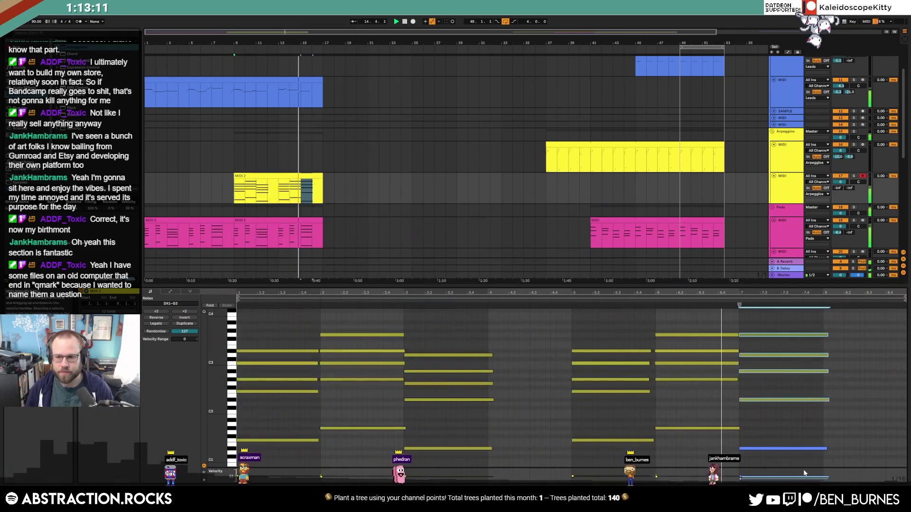
# Lengthen the notes of the chord starting at bar 5 so they reach the next chord at bar 6
pyautogui.moveTo(618, 336); pyautogui.dragTo(628, 450)
pyautogui.moveTo(650, 351); pyautogui.dragTo(654, 351)
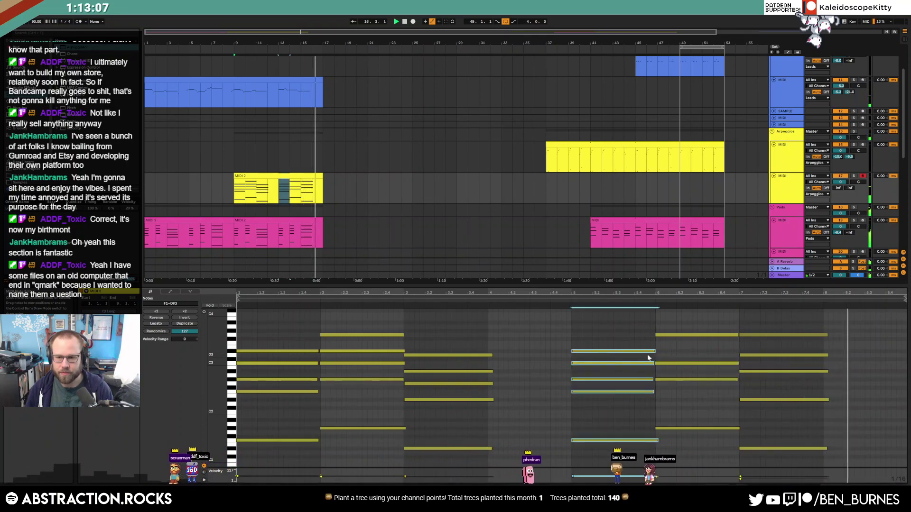
pyautogui.click(653, 363)
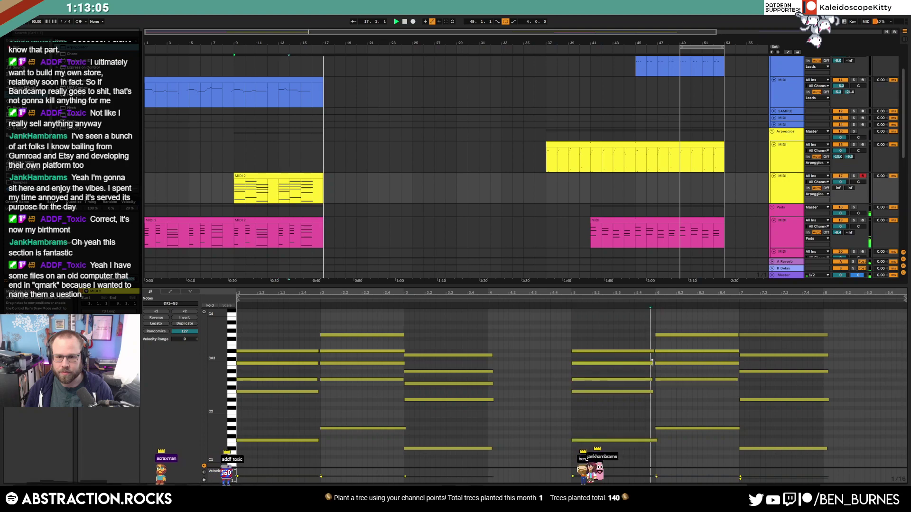
pyautogui.moveTo(653, 364); pyautogui.dragTo(653, 363)
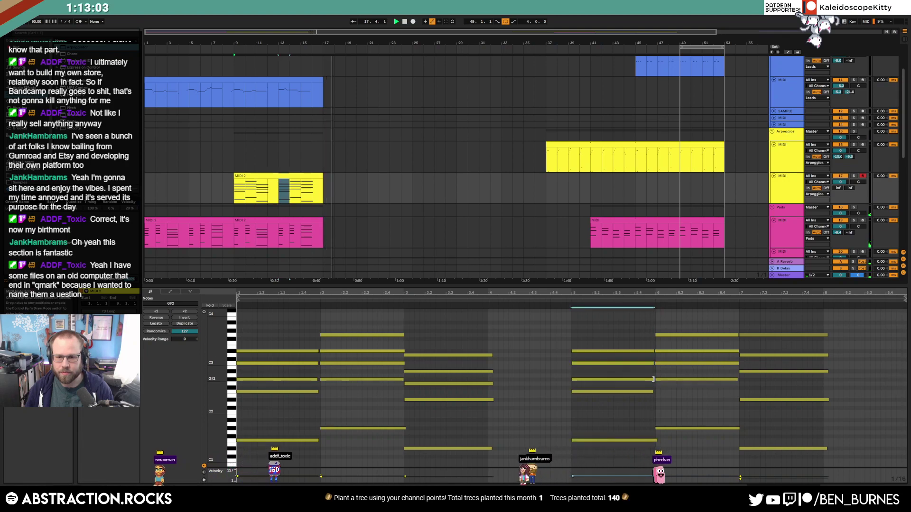
pyautogui.click(542, 348)
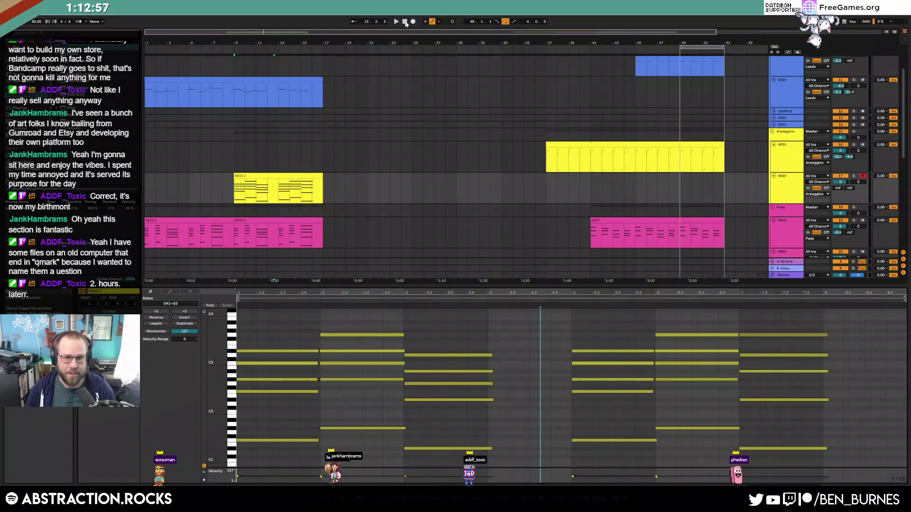
# Loop the arpeggio chord clip at bars 9 to 17 and listen to it, moving the Splice login window out of view
pyautogui.press('space')
pyautogui.click(405, 221)
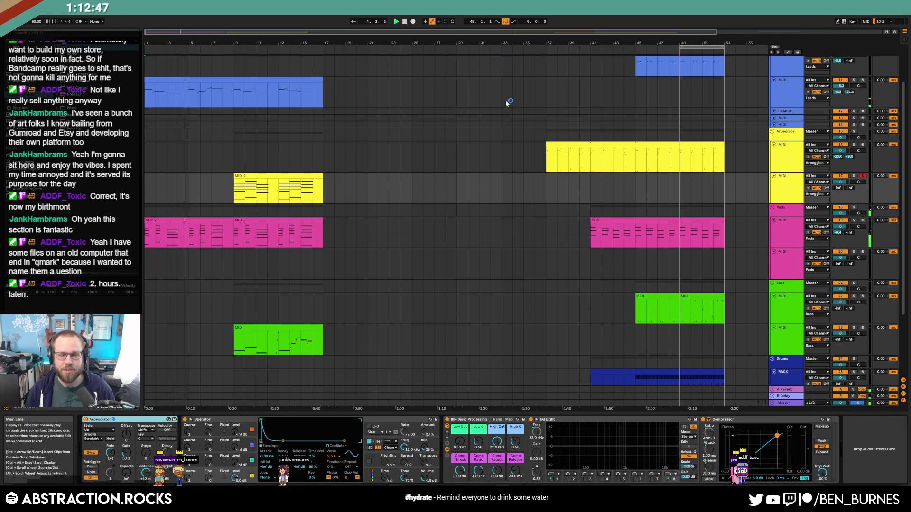
pyautogui.click(264, 176)
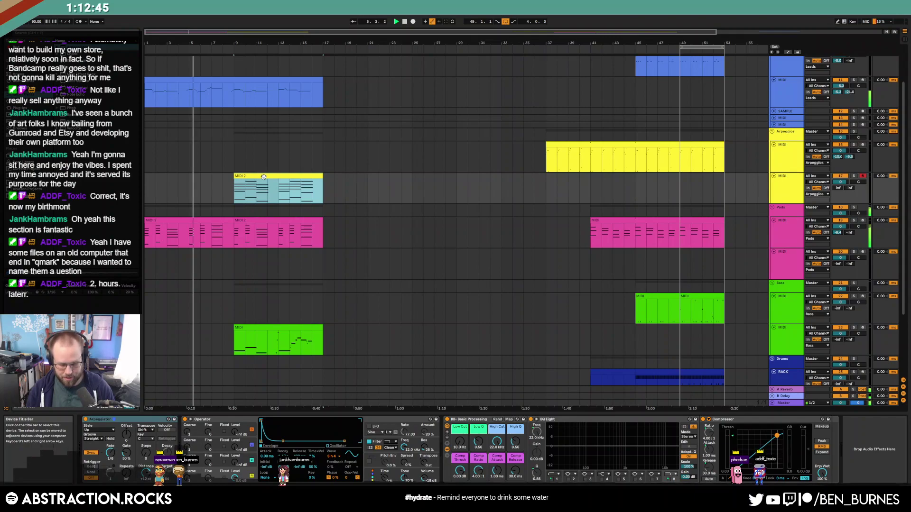
pyautogui.hotkey('ctrl', 'l')
pyautogui.hotkey('shift', 'Tab')
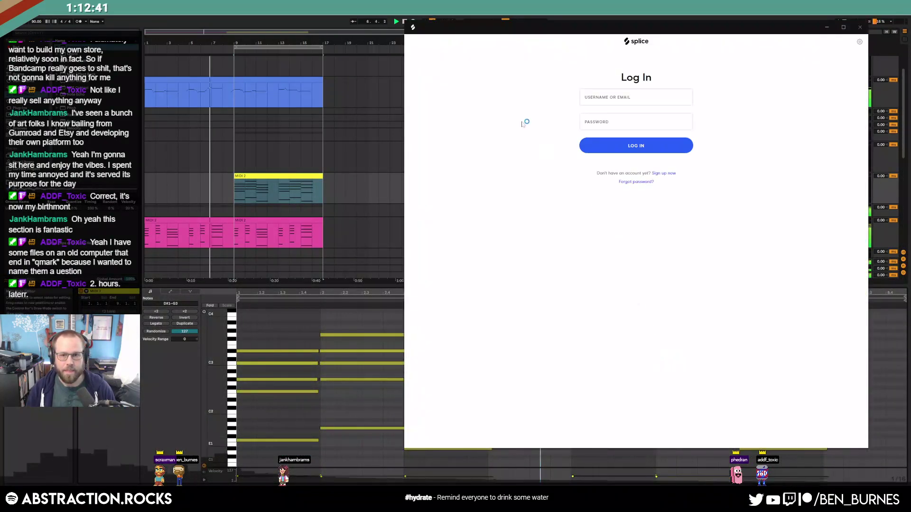
pyautogui.moveTo(617, 27); pyautogui.dragTo(910, 36)
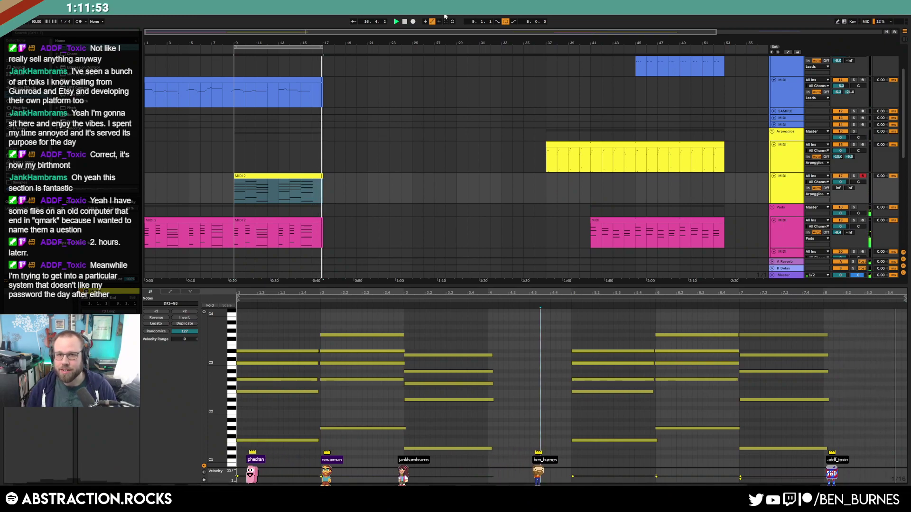
pyautogui.click(405, 22)
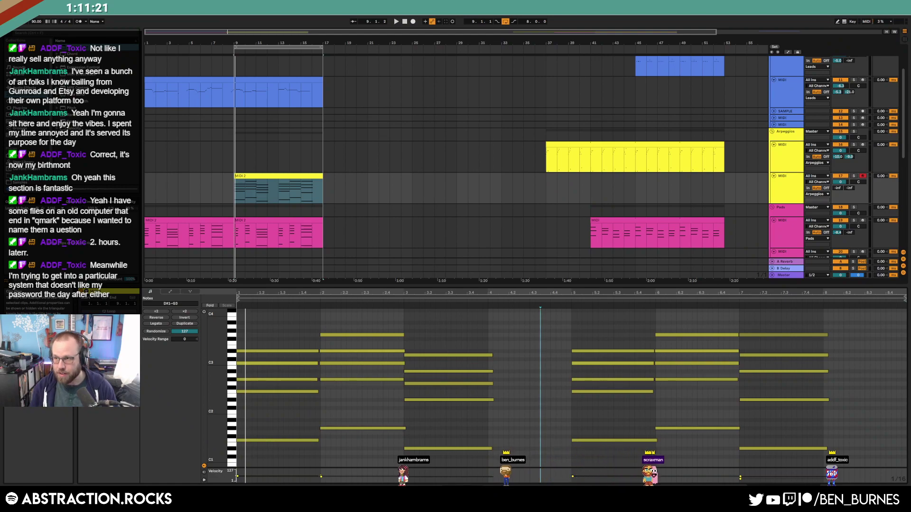
# Switch to Splice and audition recently added samples, including TS_CINEMATIC_POP_75_drum_loop_stripped_kick_venkman, BBL_75_drum_loop_dust_bugs and TL_Loop_Drums_ReelToReel_Taped_04_75
pyautogui.moveTo(910, 47); pyautogui.dragTo(473, 35)
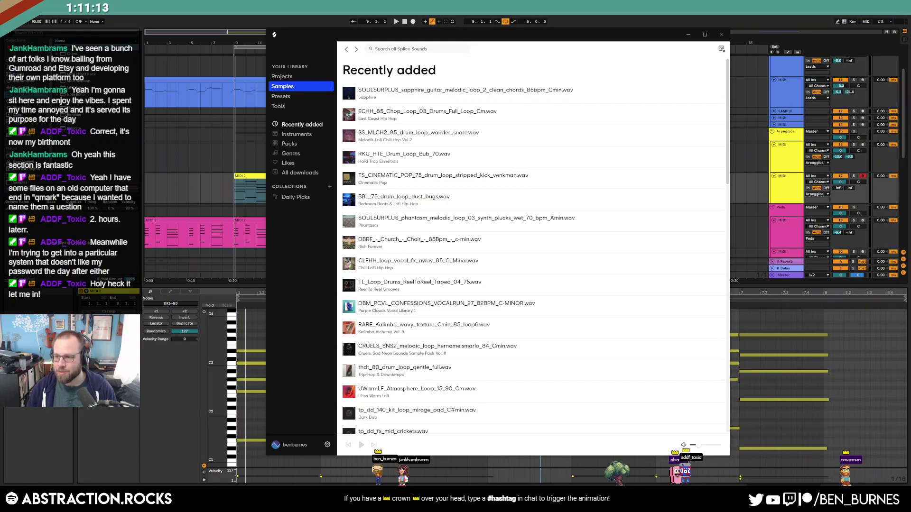
pyautogui.click(374, 49)
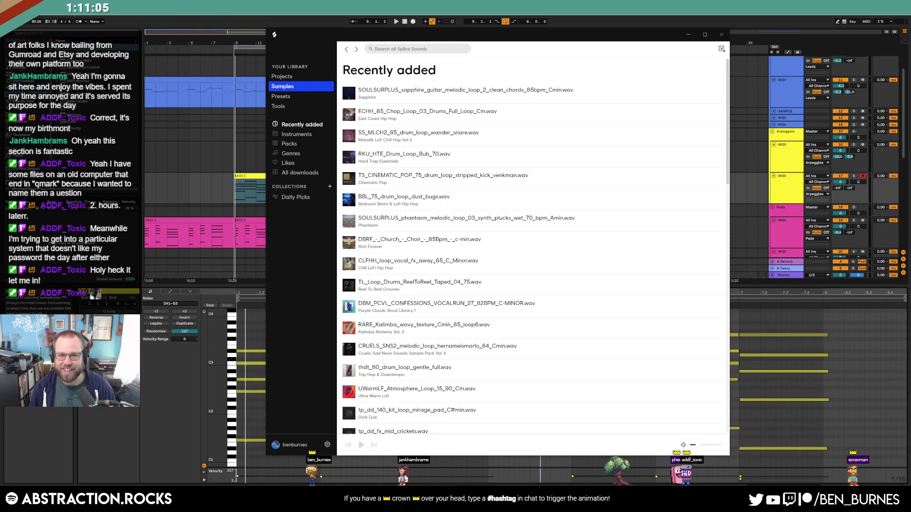
pyautogui.click(349, 136)
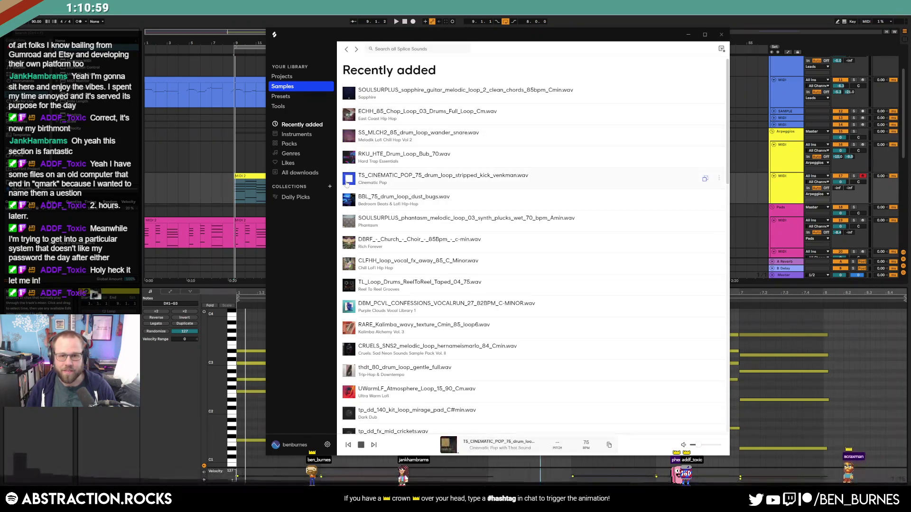
pyautogui.click(351, 201)
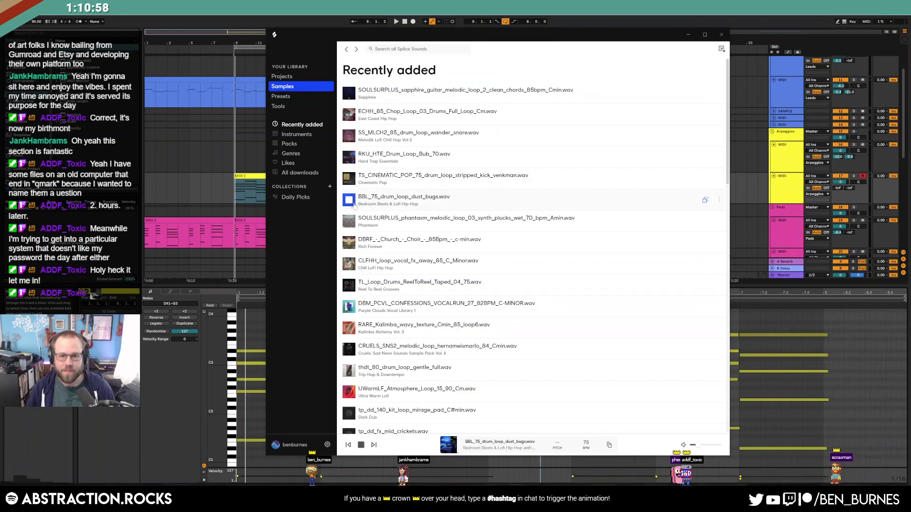
pyautogui.click(349, 243)
pyautogui.click(349, 264)
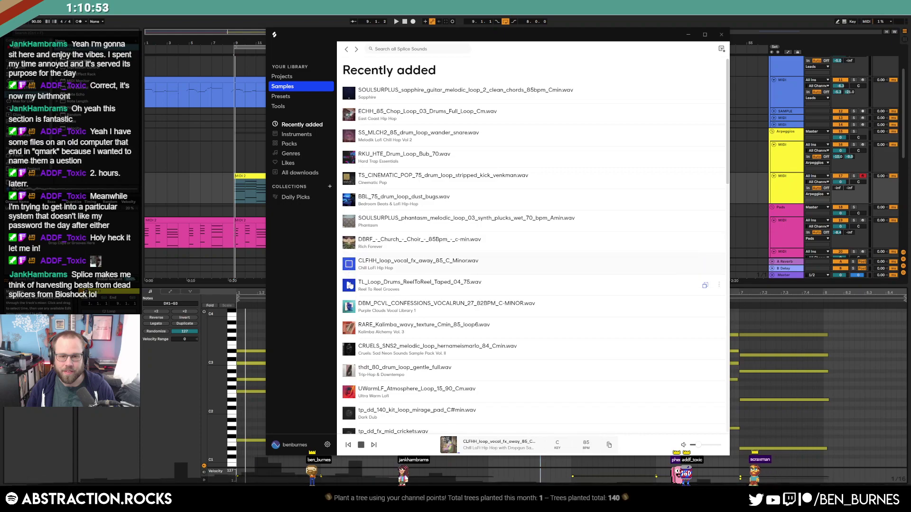
pyautogui.click(349, 285)
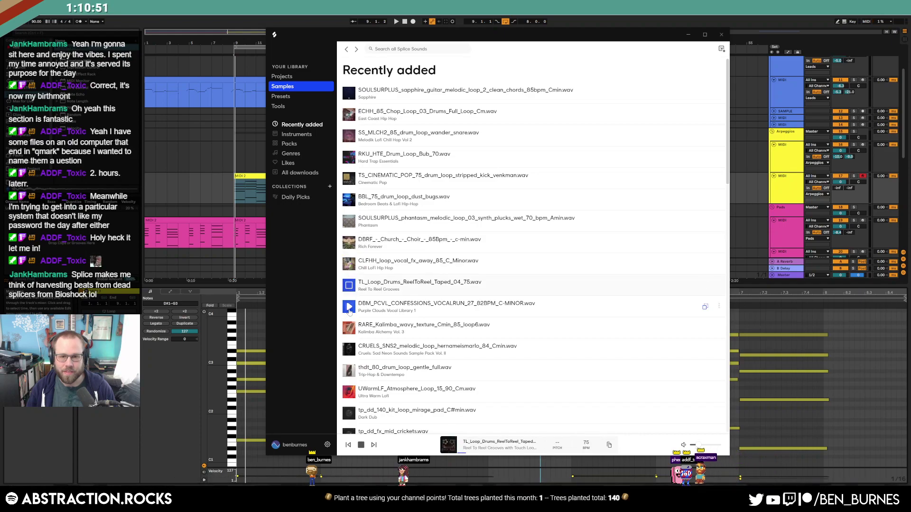
pyautogui.scroll(-3, 349, 325)
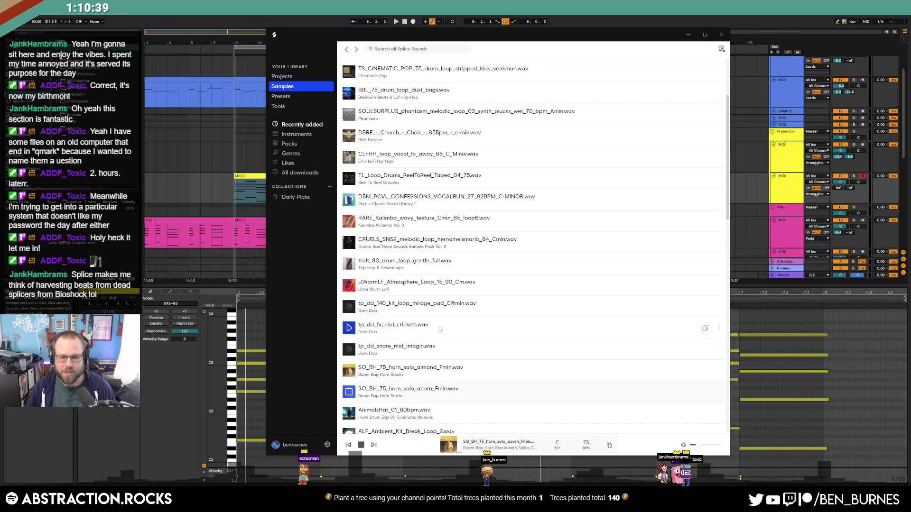
# Search Splice sounds for "drum loop" and restrict the results to a BPM range of 90 to 90
pyautogui.scroll(3, 445, 331)
pyautogui.click(398, 49)
pyautogui.write('drum loop')
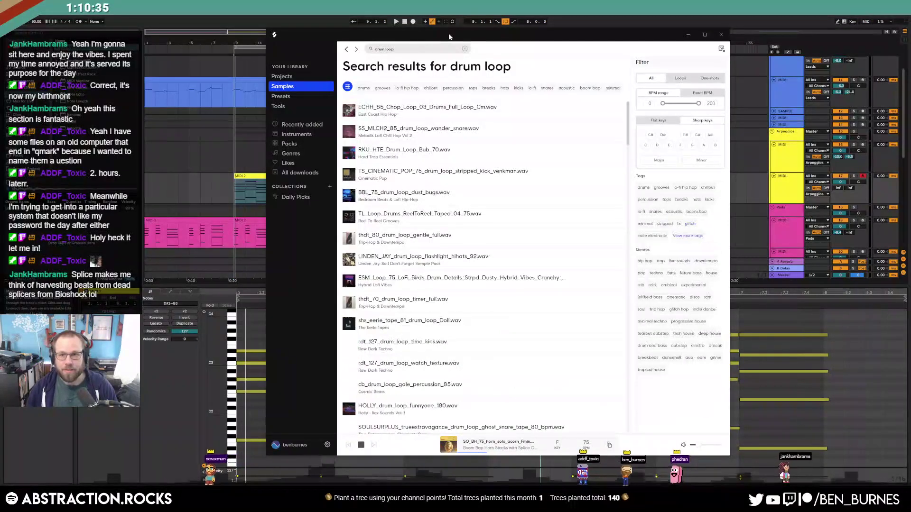
pyautogui.doubleClick(650, 103)
pyautogui.write('90')
pyautogui.press('Tab')
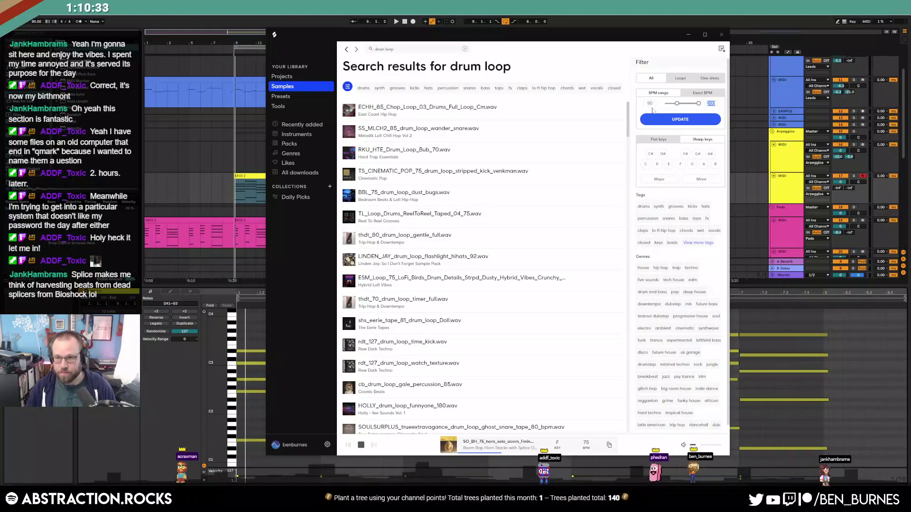
pyautogui.write('90')
pyautogui.click(673, 119)
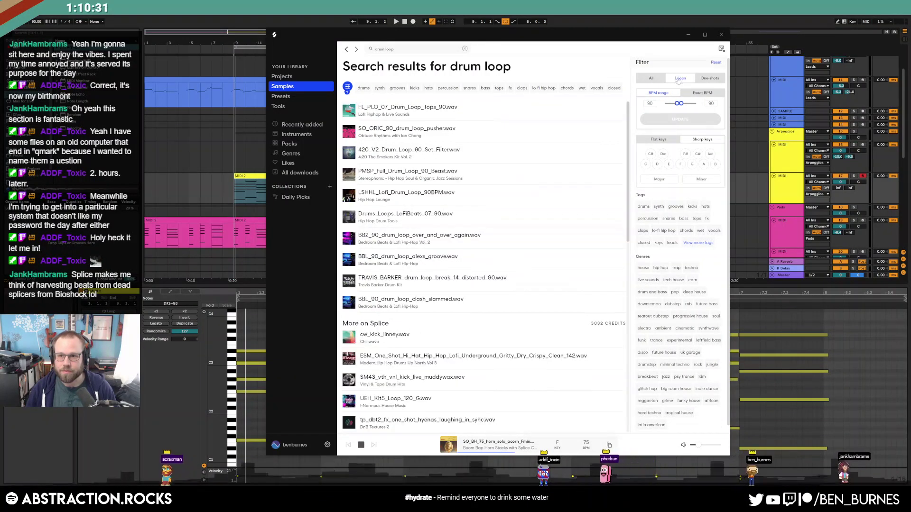
# Filter the drum loop results to loops tagged drums with a BPM range of 85 to 95, previewing FL_FDS_14_Drum_Loop_Tops_95
pyautogui.click(402, 106)
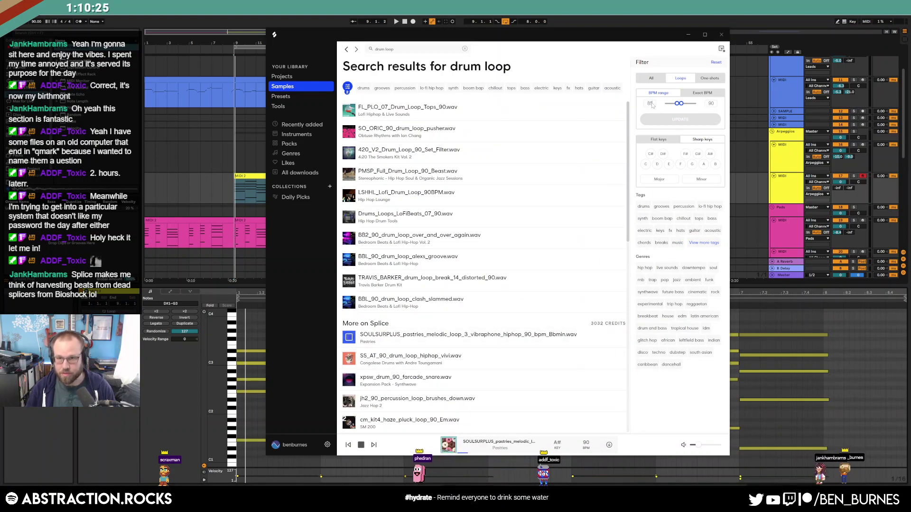
pyautogui.press('Tab')
pyautogui.click(674, 119)
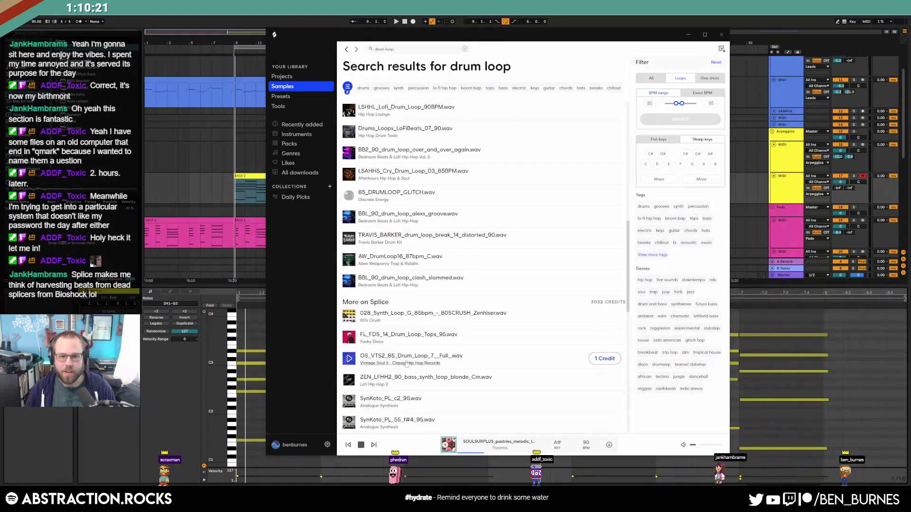
pyautogui.click(348, 337)
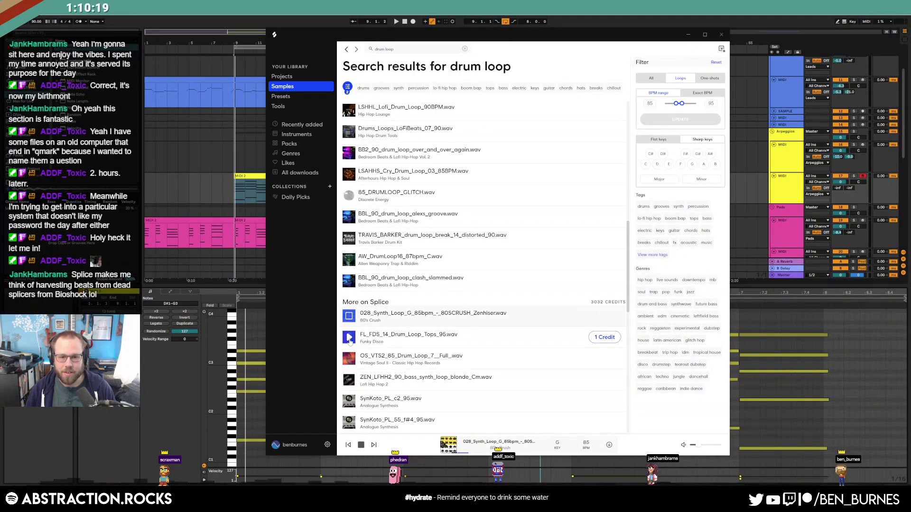
pyautogui.click(363, 88)
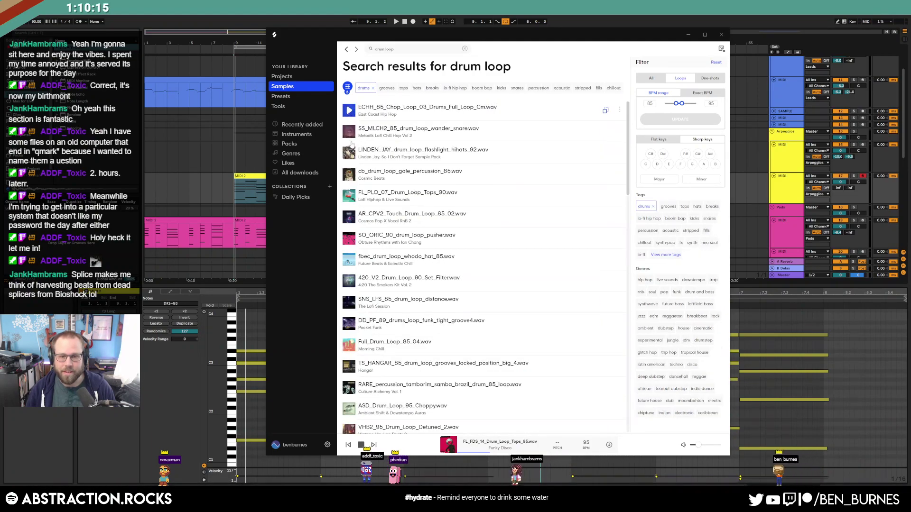
# Audition 85_DRUMLOOP_GLITCH.wav and BBL_90_drum_loop_alexs_groove.wav among the drum loops already in the library
pyautogui.scroll(-5, 367, 285)
pyautogui.click(348, 245)
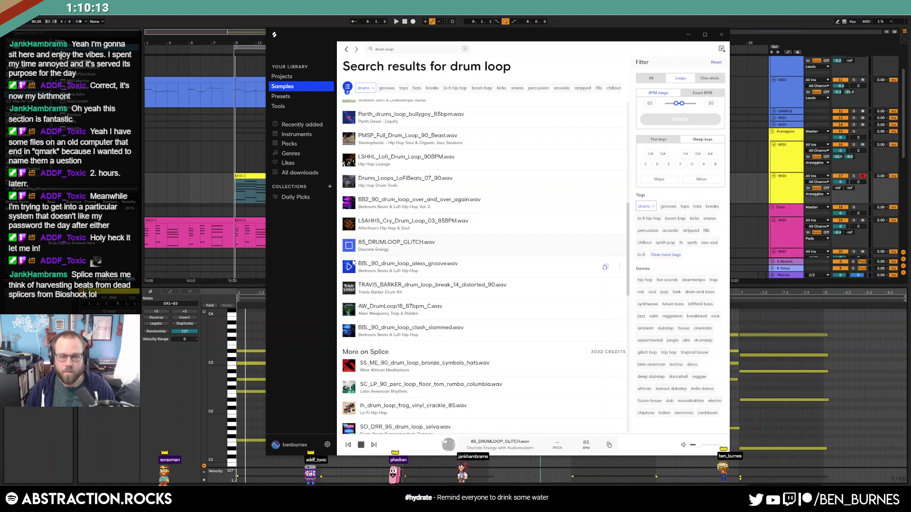
pyautogui.click(349, 267)
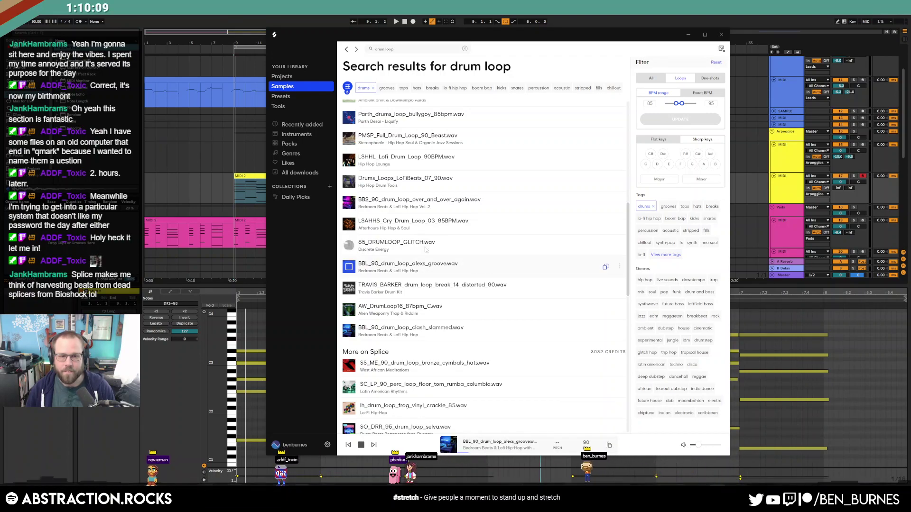
# Audition the loops under More on Splice, from lh_drum_loop_frog_vinyl_crackle_85 through SO_DRR_95_drum_loop_selva and gb_drum_90_high_full to RKU_LT002_hihat_loop_shake_90
pyautogui.scroll(-3, 265, 226)
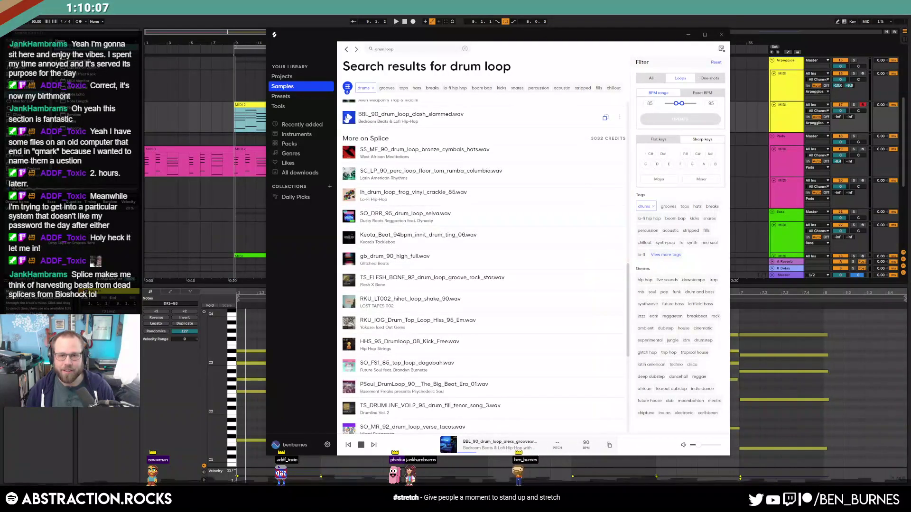
pyautogui.click(352, 201)
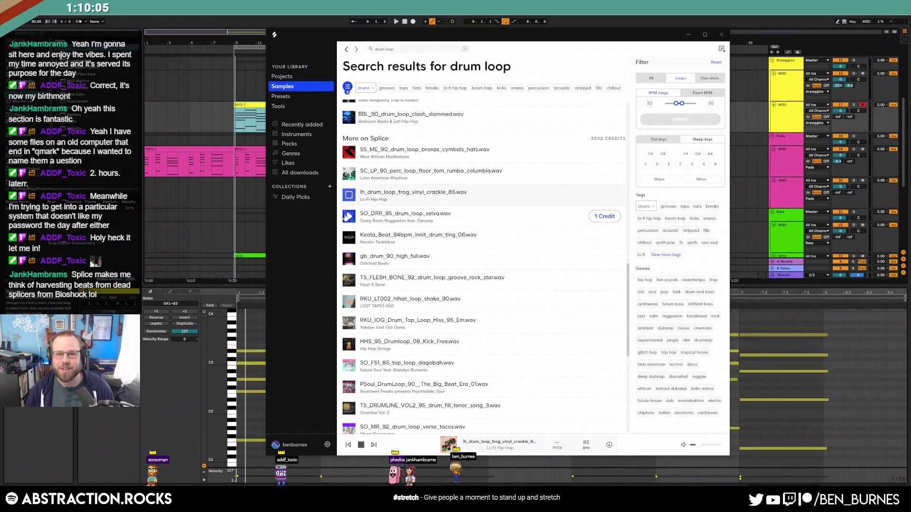
pyautogui.click(349, 217)
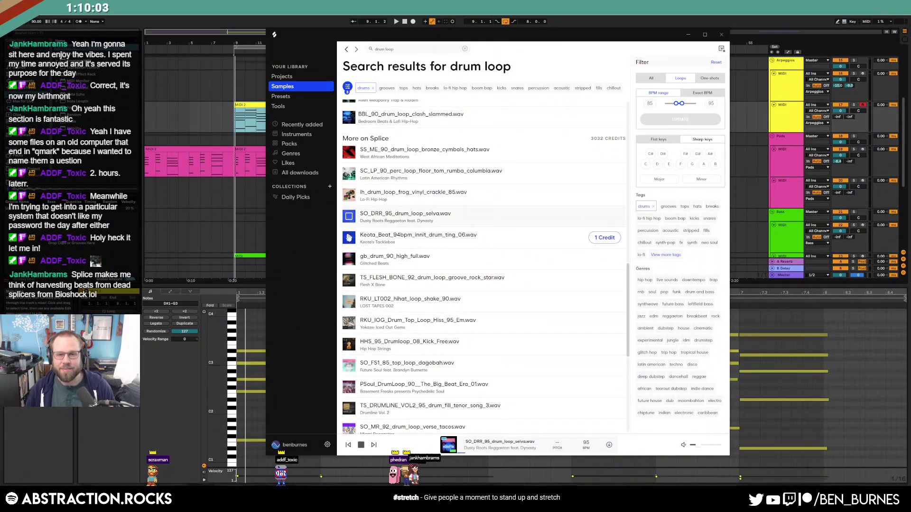
pyautogui.click(349, 240)
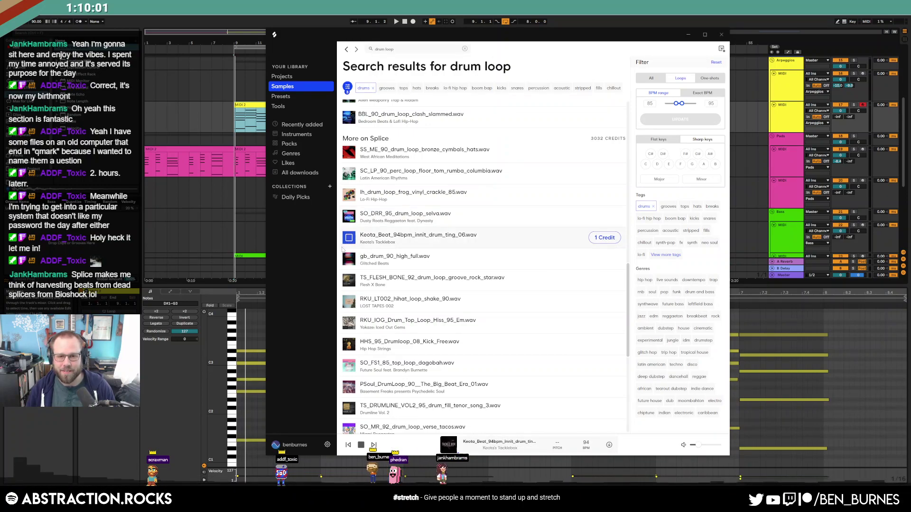
pyautogui.click(349, 280)
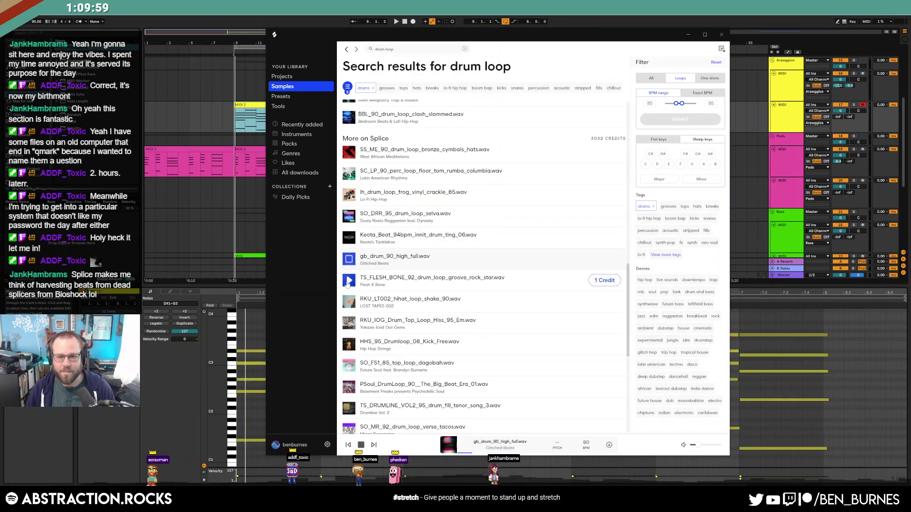
pyautogui.click(349, 302)
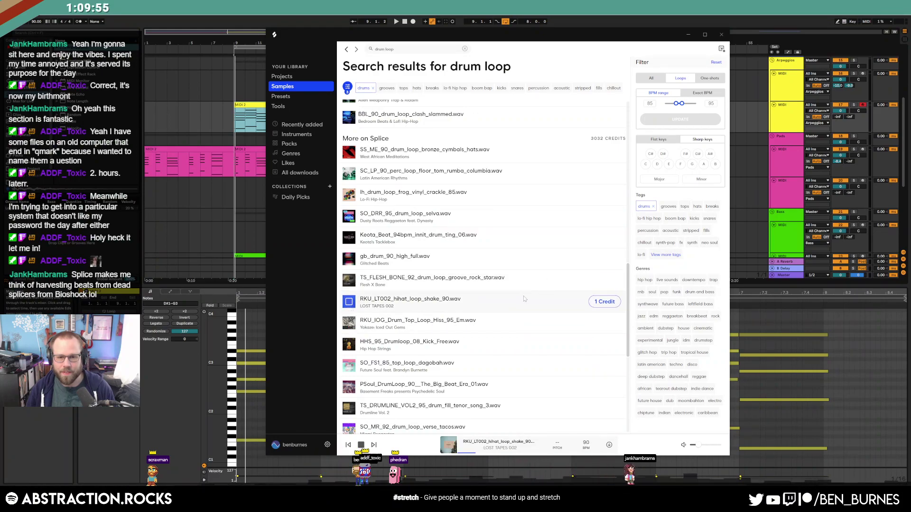
# Bring RKU_LT002_hihat_loop_shake_90.wav from Splice into the arrangement, placing it at bar 9 on the Ambiences sample track
pyautogui.moveTo(476, 28); pyautogui.dragTo(640, 40)
pyautogui.scroll(-3, 287, 212)
pyautogui.scroll(-5, 288, 212)
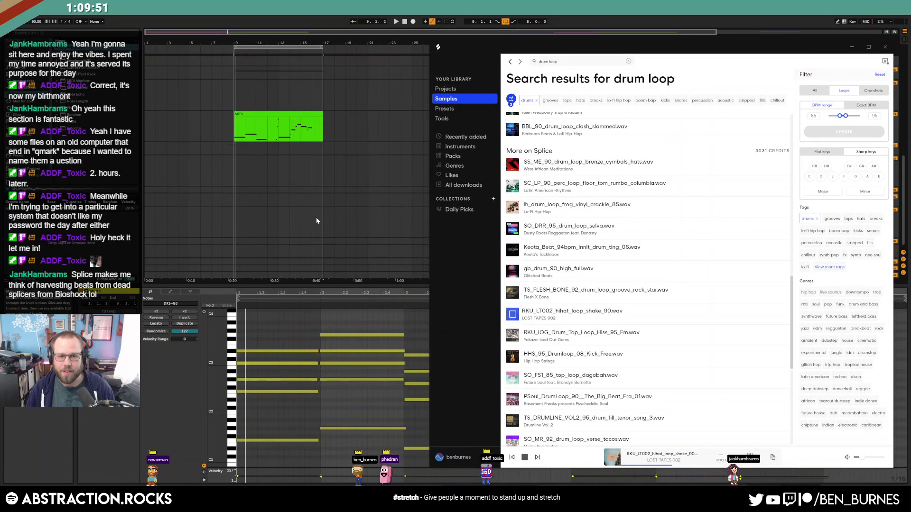
pyautogui.moveTo(554, 315); pyautogui.dragTo(237, 224)
pyautogui.click(249, 211)
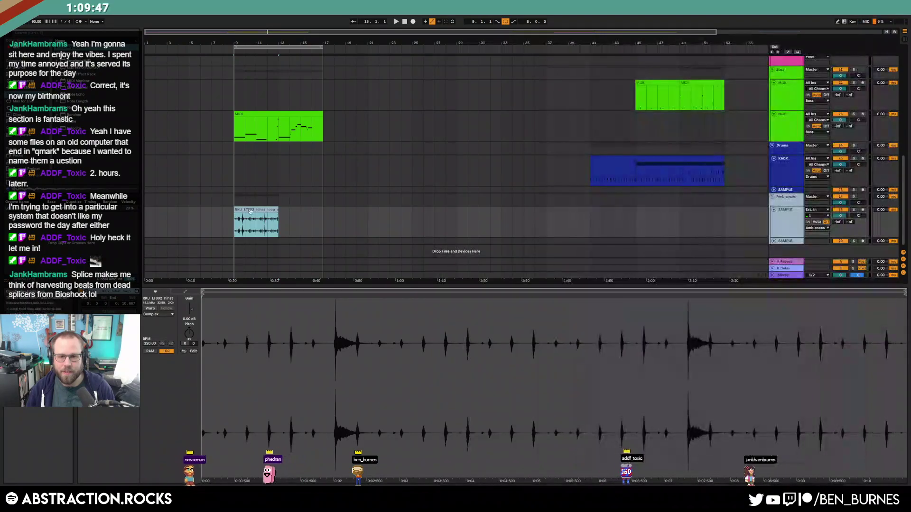
# Unfold the Drums group's SAMPLE track, move the hi-hat loop clip onto it at bar 9 and give the clip the track's colour
pyautogui.click(773, 190)
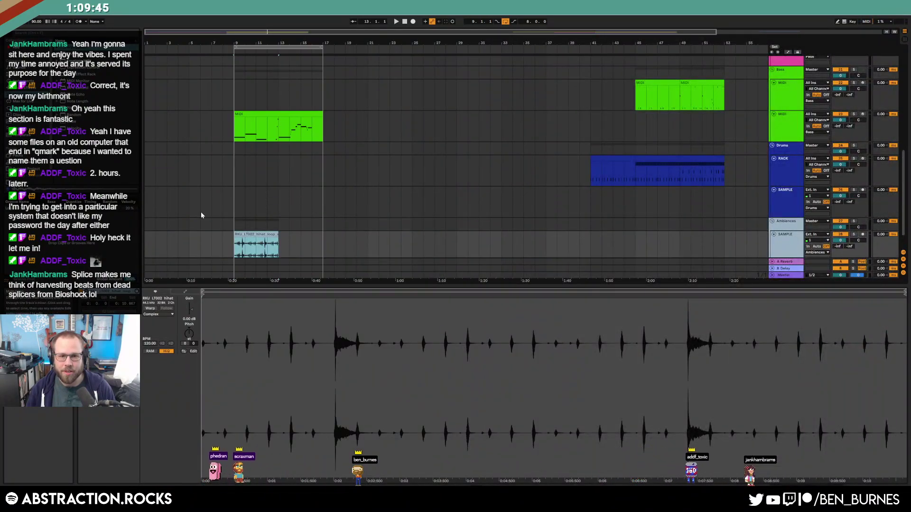
pyautogui.moveTo(252, 232); pyautogui.dragTo(252, 188)
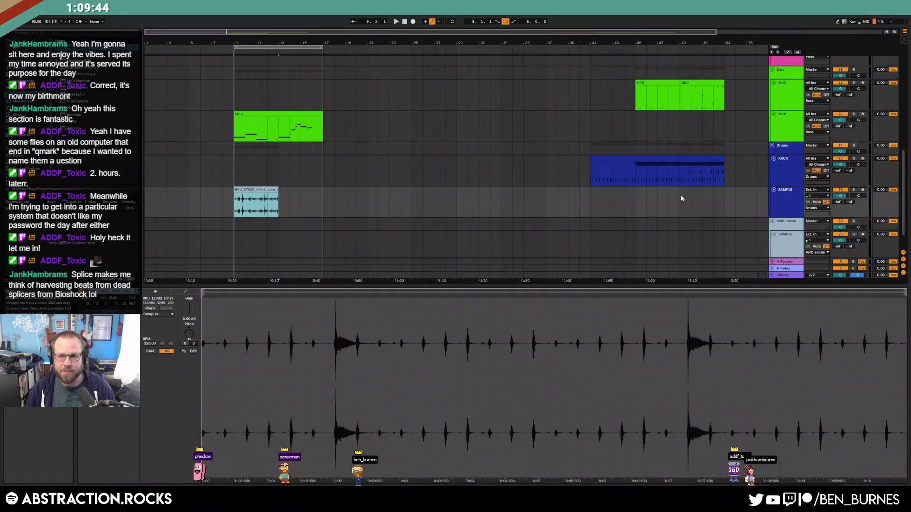
pyautogui.rightClick(785, 202)
pyautogui.click(805, 340)
# Play the section and lower the hi-hat loop track's High Cut macro to about 4.5 kHz
pyautogui.press('space')
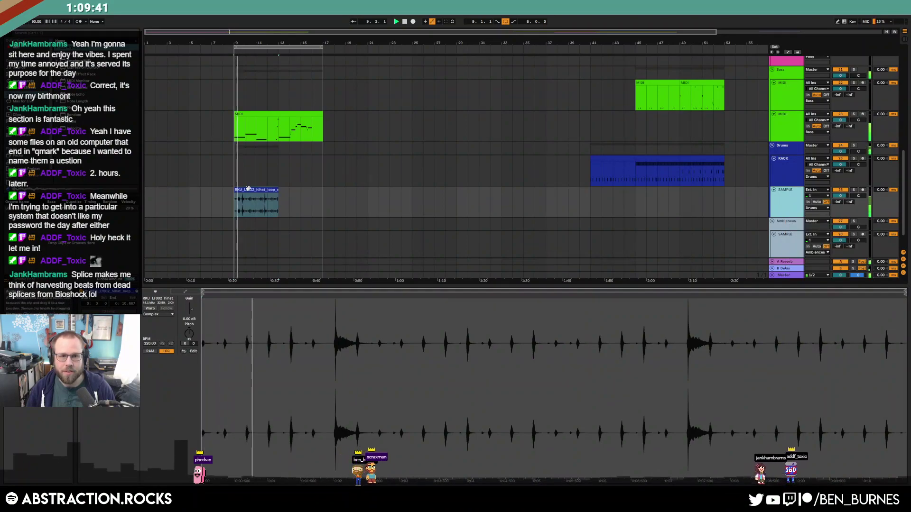
pyautogui.click(250, 190)
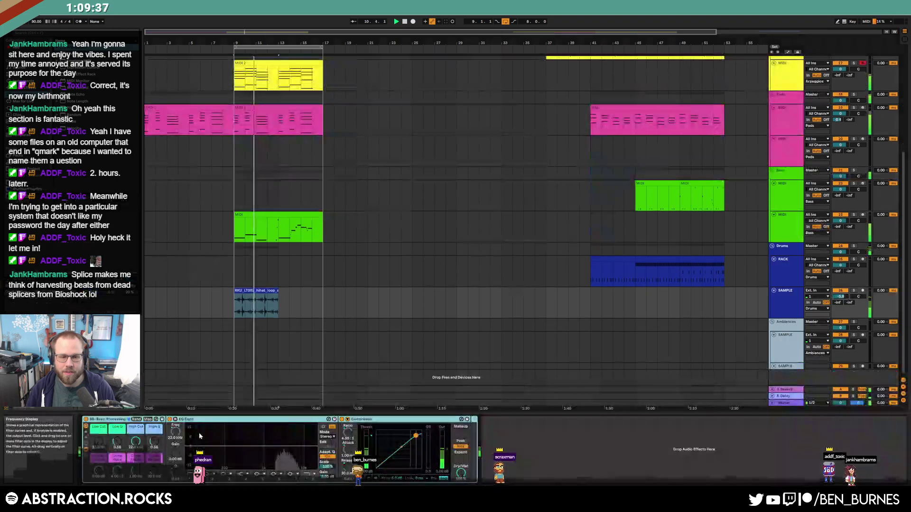
pyautogui.moveTo(140, 446); pyautogui.dragTo(140, 463)
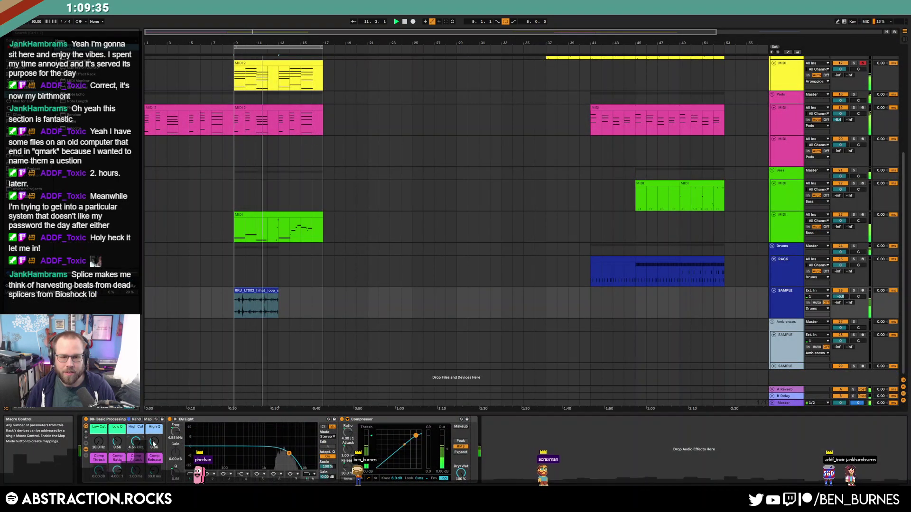
# Duplicate the hi-hat loop clip, turn on Warp for the original and extend it over the copy to span bars 9 to 17
pyautogui.click(274, 289)
pyautogui.hotkey('ctrl', 'd')
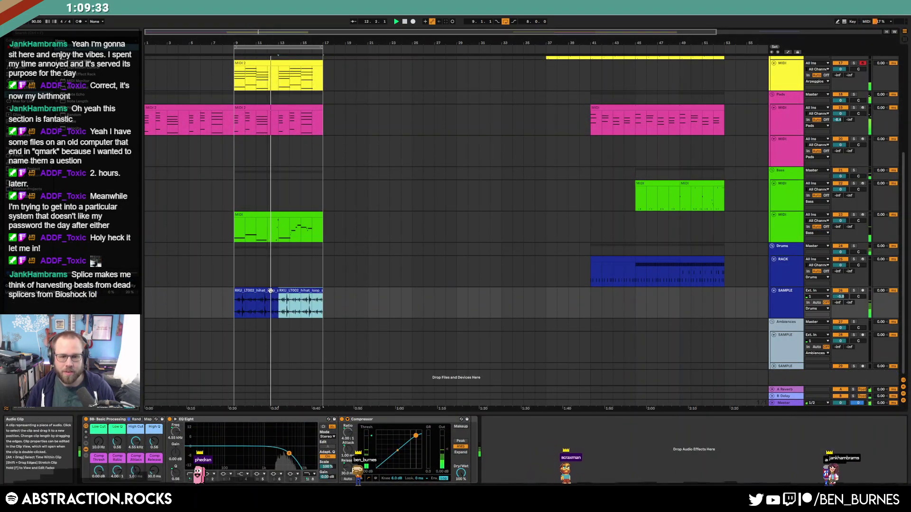
pyautogui.doubleClick(272, 290)
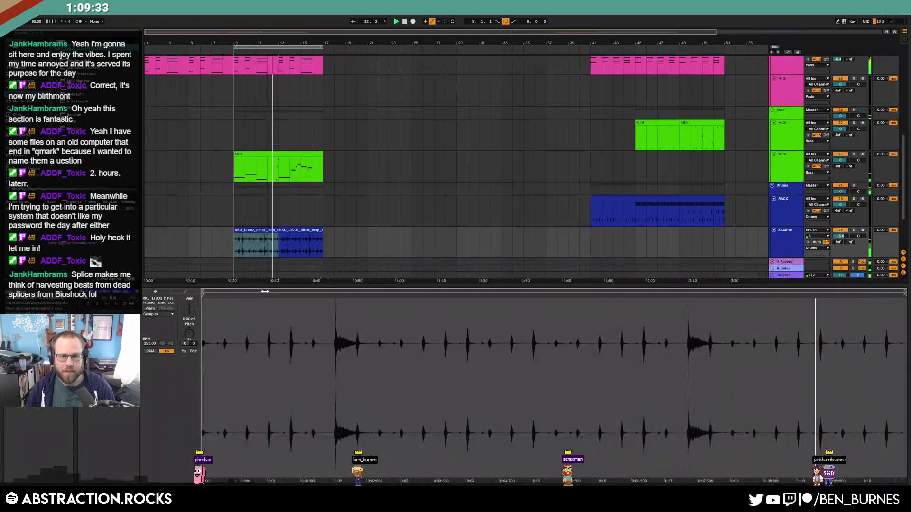
pyautogui.click(152, 308)
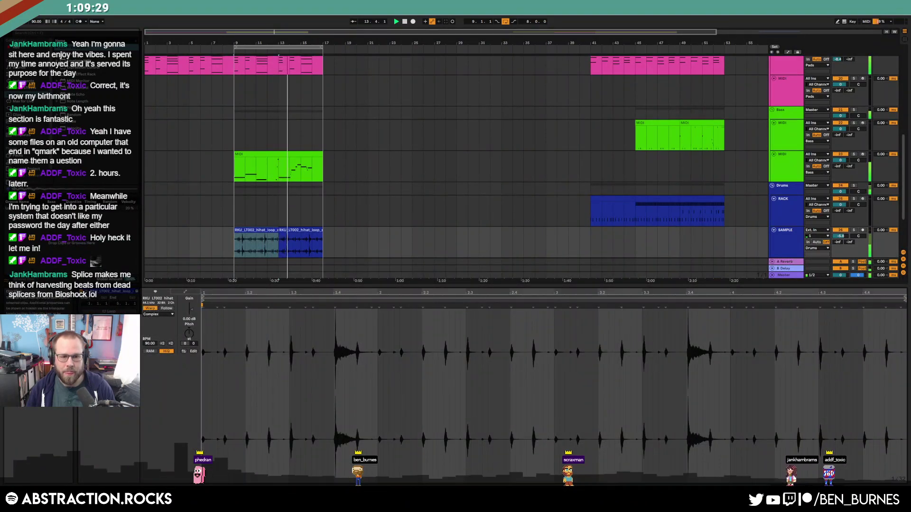
pyautogui.click(254, 230)
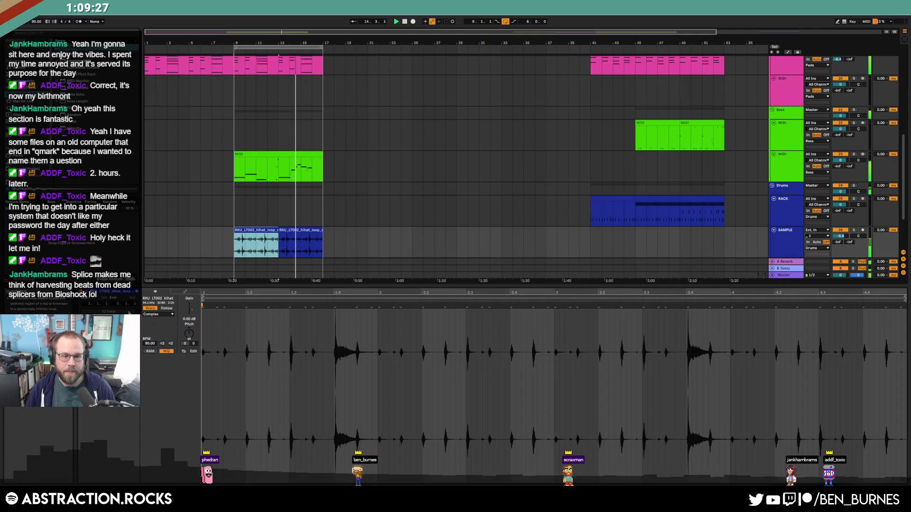
pyautogui.moveTo(304, 236); pyautogui.dragTo(323, 237)
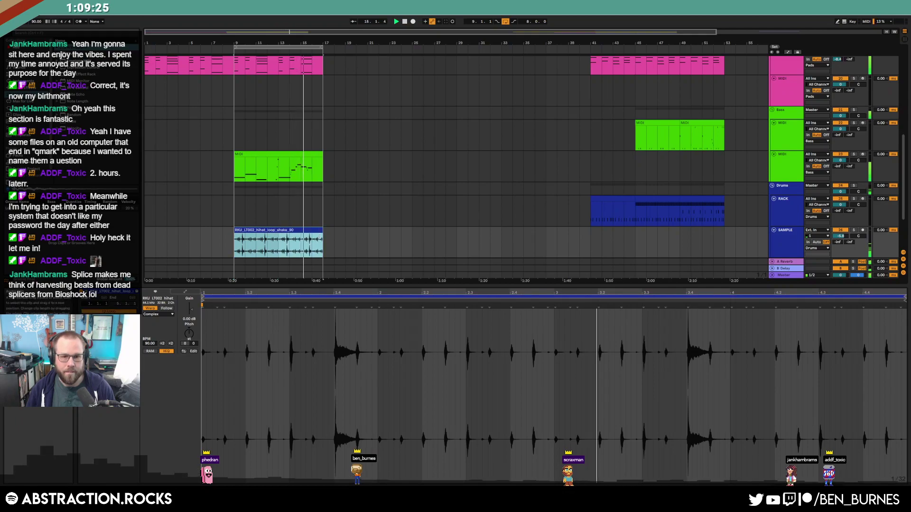
# Copy the first four bars of the drum rack clip at bar 41 to bar 9 and loop the copy out to bar 17
pyautogui.hotkey('shift', 'Tab')
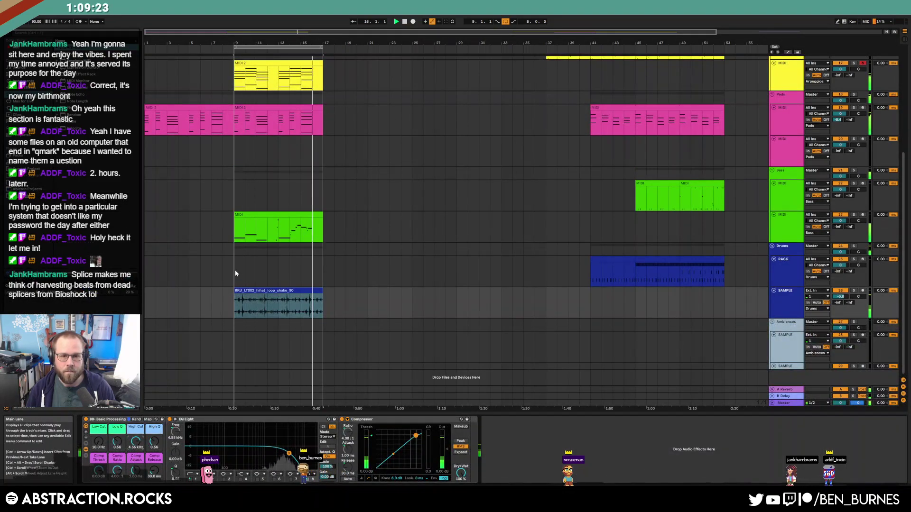
pyautogui.moveTo(618, 259); pyautogui.dragTo(267, 267)
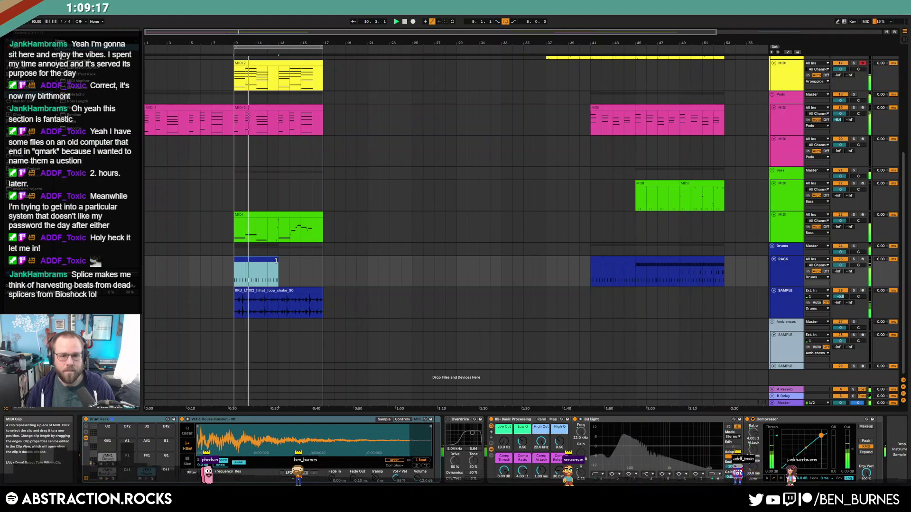
pyautogui.moveTo(276, 260)
pyautogui.mouseDown()
pyautogui.moveTo(326, 262)
pyautogui.moveTo(279, 264)
pyautogui.mouseUp()
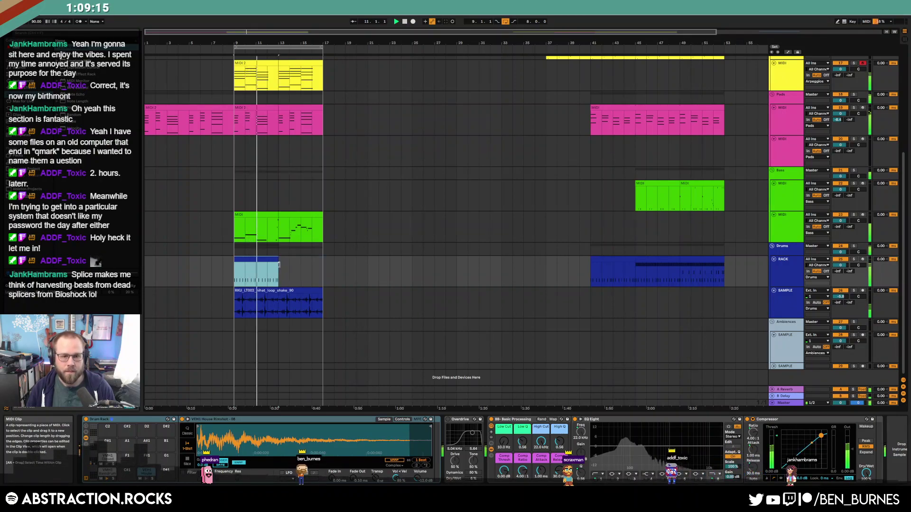
pyautogui.doubleClick(274, 261)
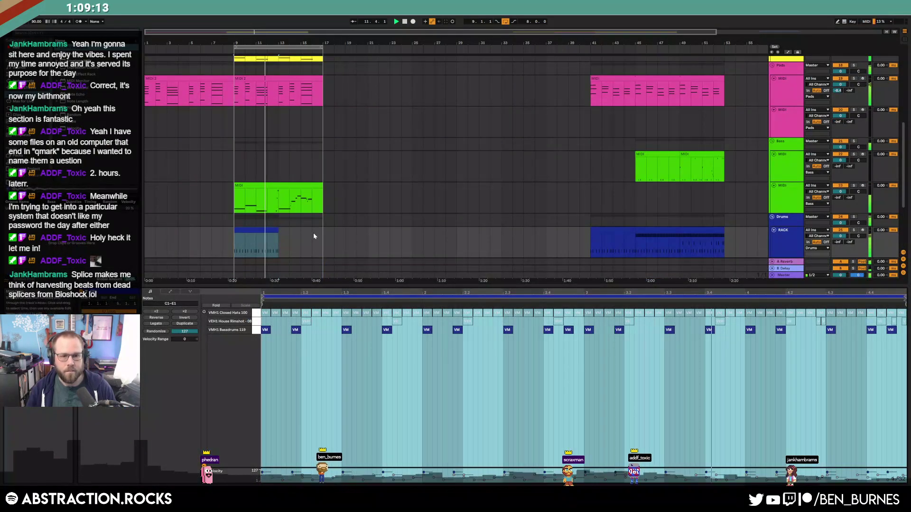
pyautogui.moveTo(279, 259); pyautogui.dragTo(323, 260)
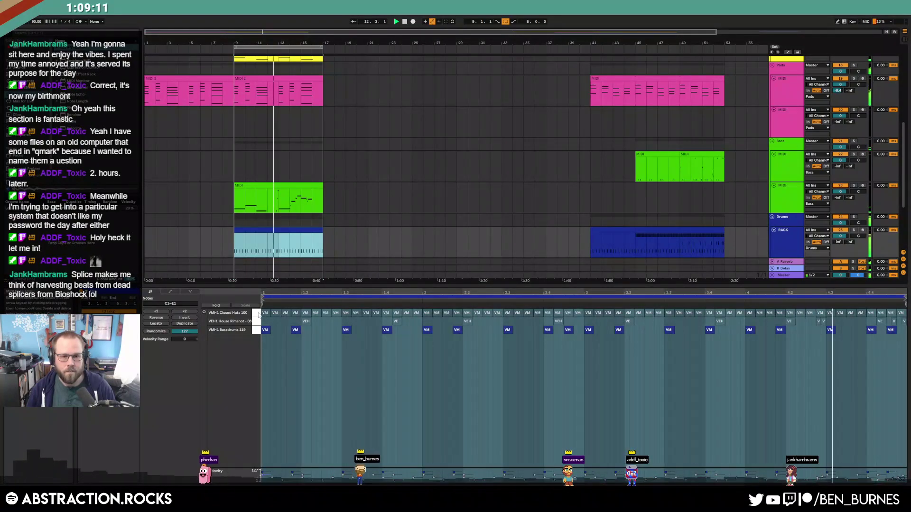
# Stop playback and move the drum rack clip and the hi-hat loop clip from bar 9 to bars 17 to 25
pyautogui.click(348, 361)
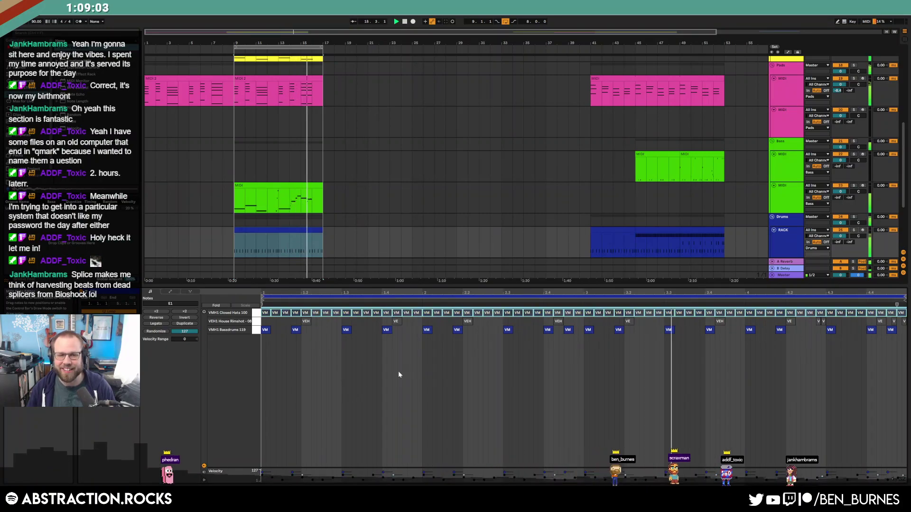
pyautogui.hotkey('shift', 'Tab')
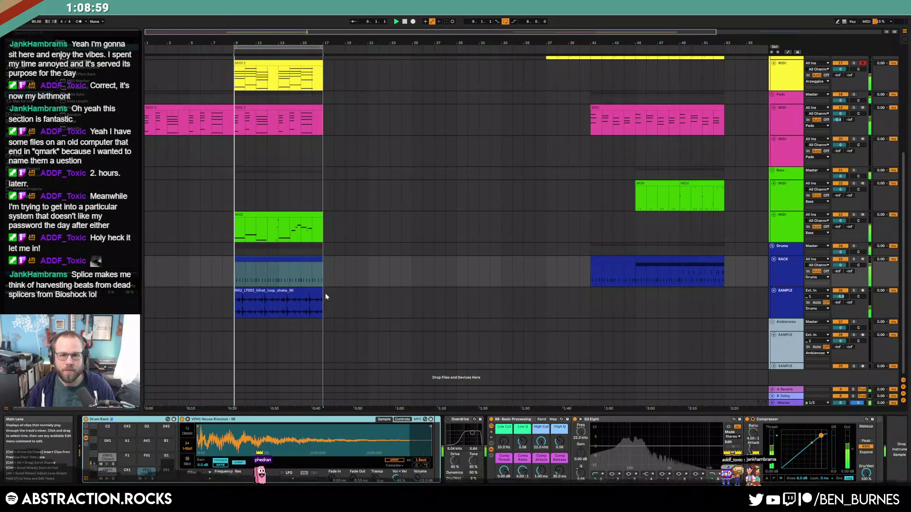
pyautogui.press('space')
pyautogui.moveTo(272, 265); pyautogui.dragTo(360, 264)
pyautogui.moveTo(276, 295); pyautogui.dragTo(324, 269)
# Duplicate the pad chord clip from bars 9 to 17 onto bars 17 to 25
pyautogui.scroll(6, 289, 294)
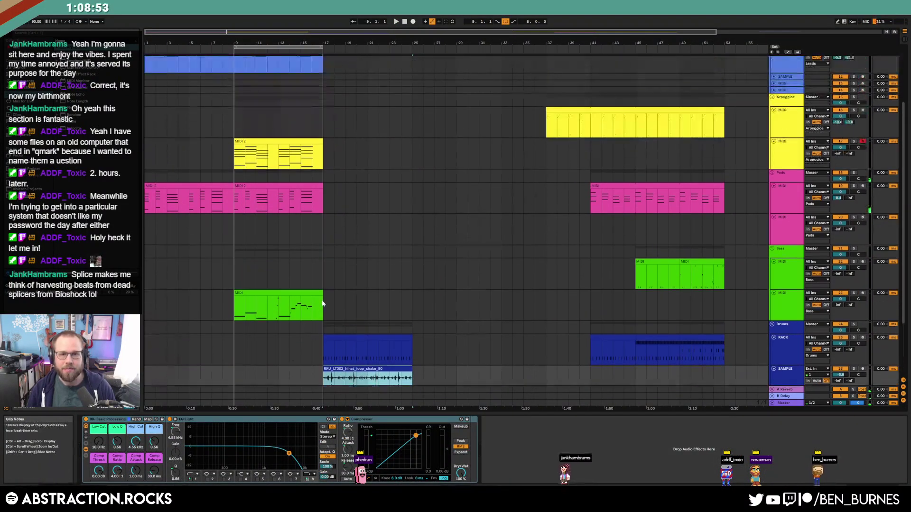
pyautogui.click(283, 205)
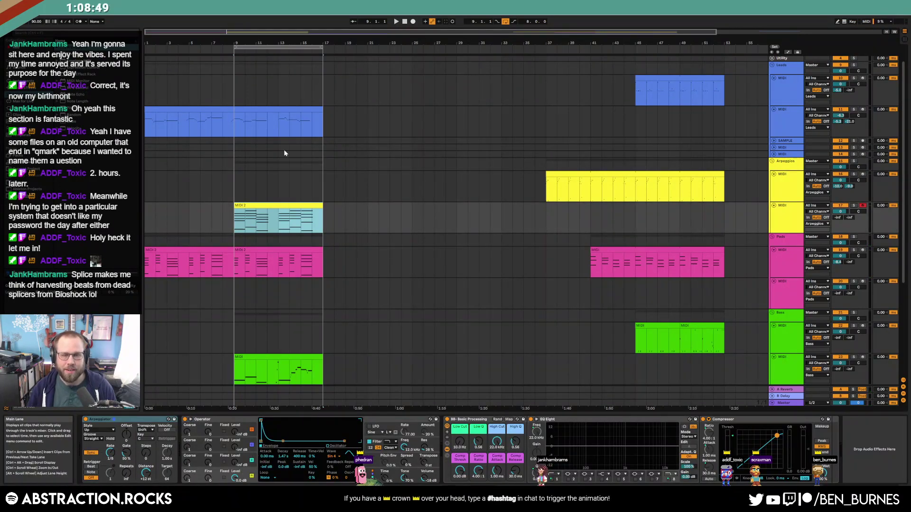
pyautogui.click(302, 115)
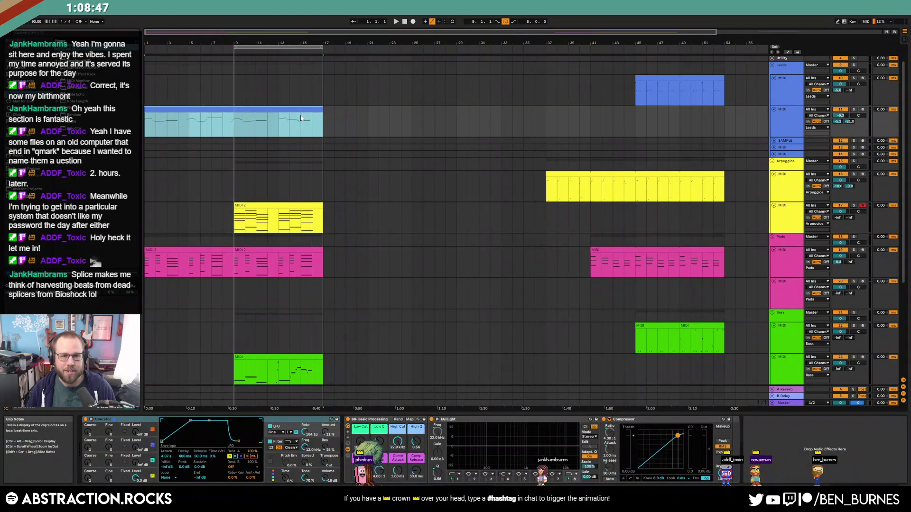
pyautogui.click(314, 275)
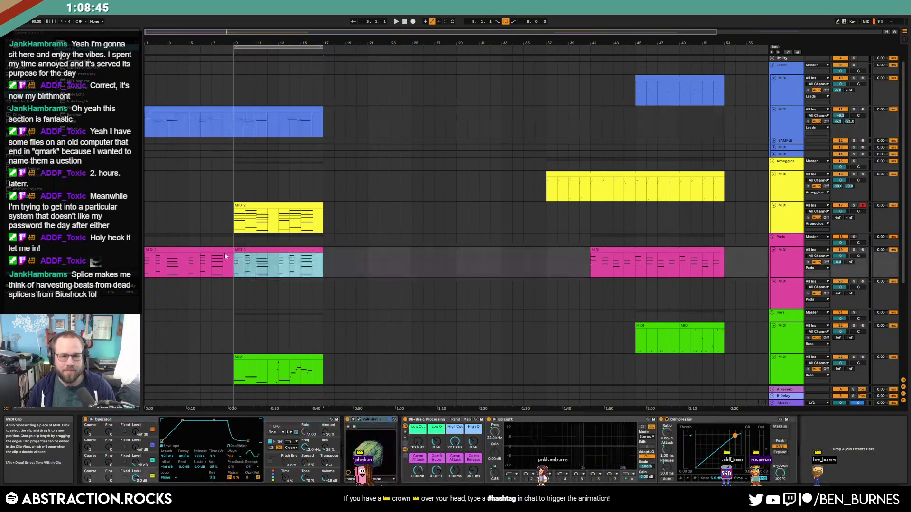
pyautogui.click(223, 251)
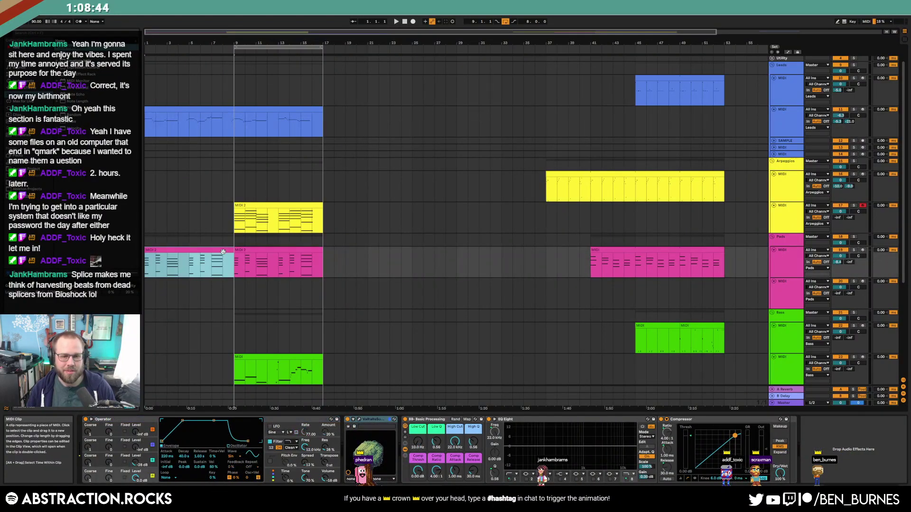
pyautogui.click(277, 250)
pyautogui.hotkey('ctrl', 'd')
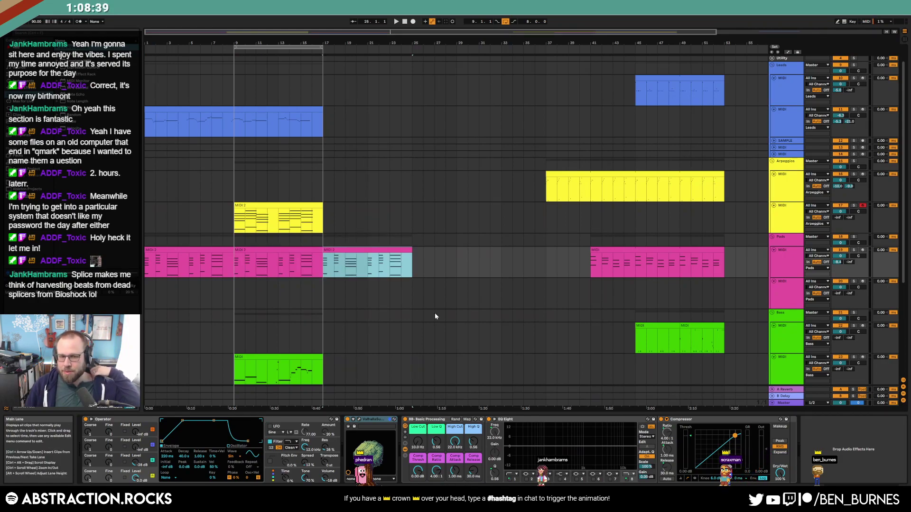
# Duplicate the bass clip from bars 9 to 17 onto bars 17 to 25 and shorten the copy's first three notes
pyautogui.click(297, 355)
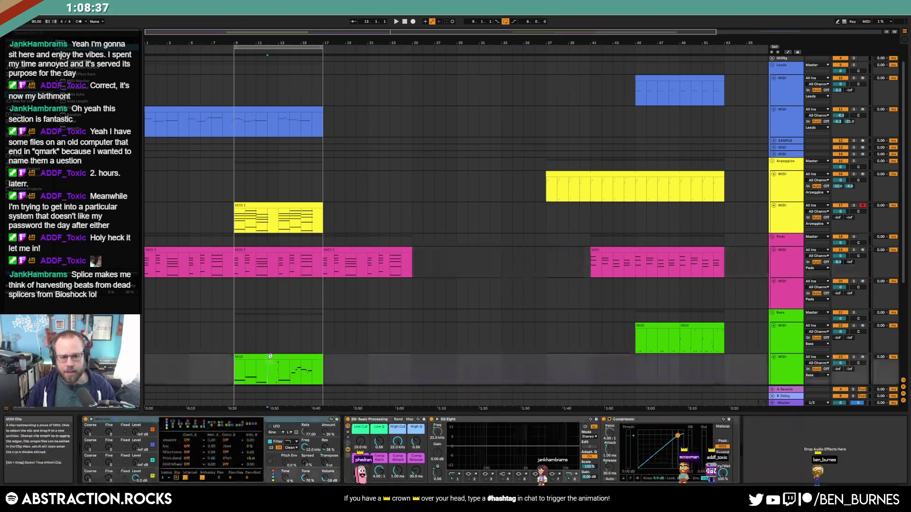
pyautogui.hotkey('ctrl', 'd')
pyautogui.doubleClick(331, 357)
pyautogui.moveTo(261, 466); pyautogui.dragTo(362, 423)
pyautogui.press('space')
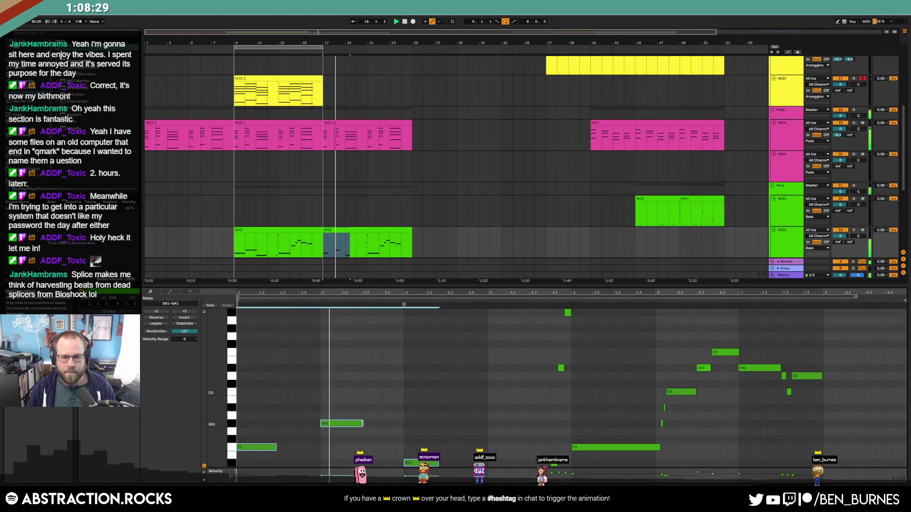
pyautogui.moveTo(363, 423); pyautogui.dragTo(382, 423)
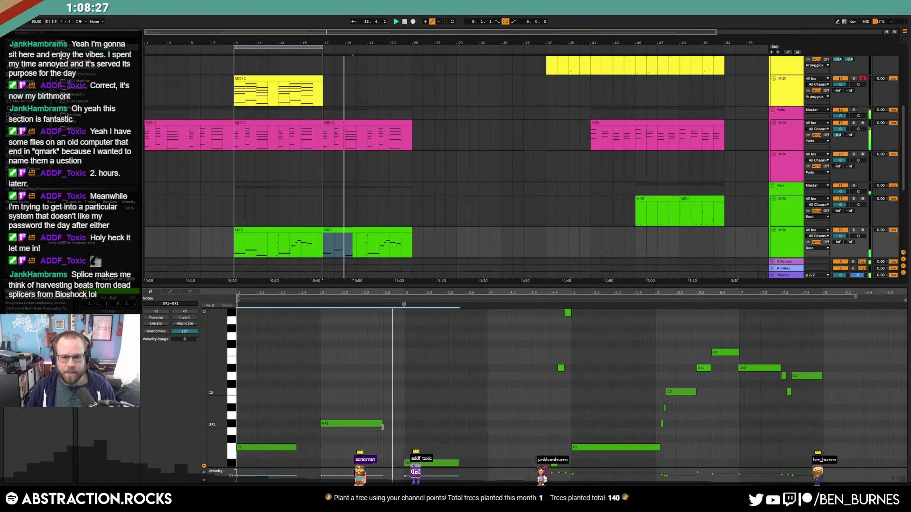
pyautogui.click(452, 421)
# Delete all the notes in the second half of the copied bass clip, keeping the three-note pickup before it
pyautogui.moveTo(217, 387); pyautogui.dragTo(206, 367)
pyautogui.moveTo(536, 329); pyautogui.dragTo(899, 470)
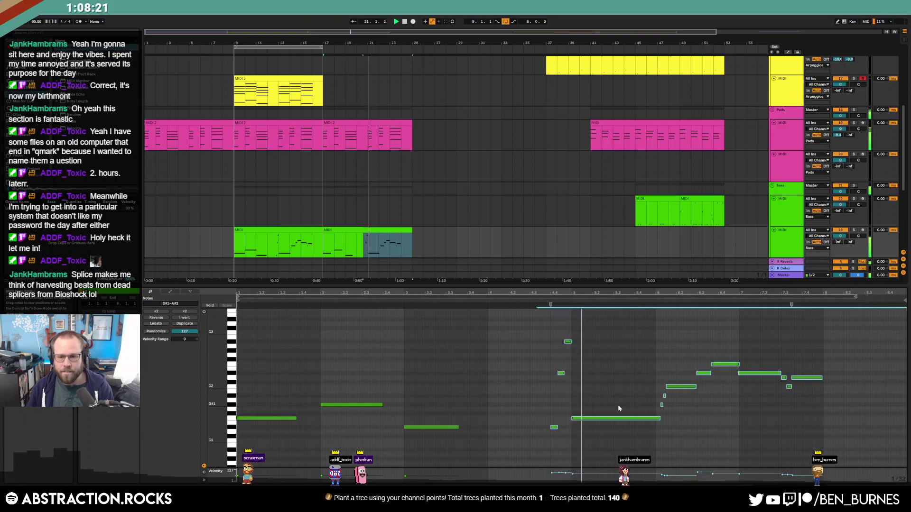
pyautogui.moveTo(650, 332); pyautogui.dragTo(887, 420)
pyautogui.press('Delete')
pyautogui.moveTo(590, 397); pyautogui.dragTo(633, 448)
pyautogui.press('Delete')
# Duplicate the first three long bass notes into the clip's second half
pyautogui.moveTo(443, 375); pyautogui.dragTo(273, 441)
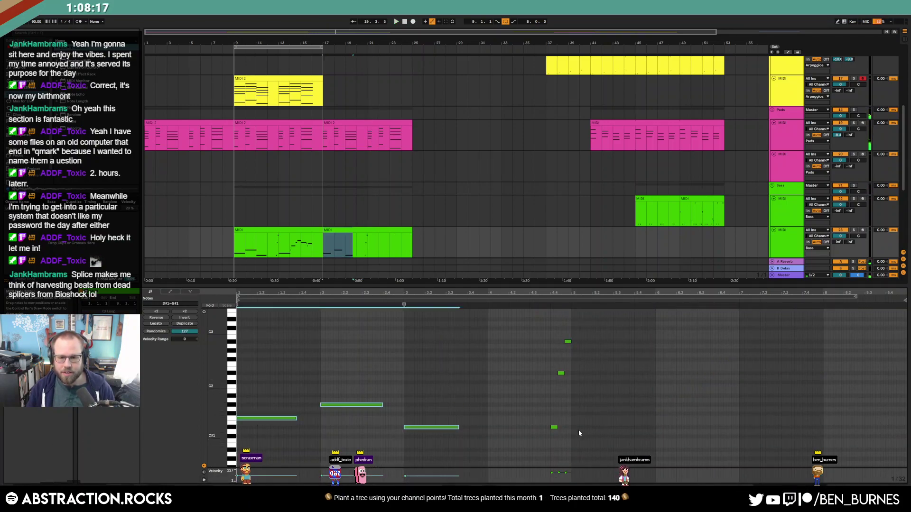
pyautogui.hotkey('ctrl', 'd')
pyautogui.click(837, 431)
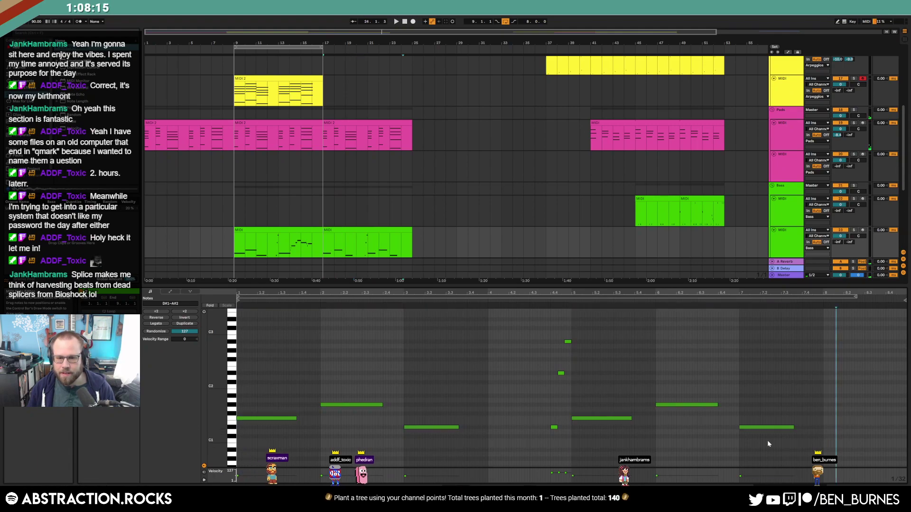
# Add two F1 notes in the bass clip's last bar, one about a beat long and a short one at the end
pyautogui.click(858, 417)
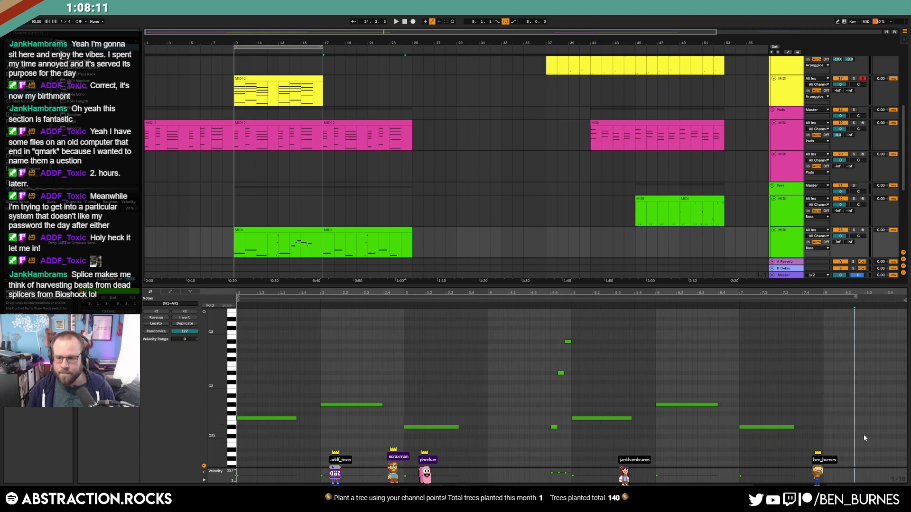
pyautogui.doubleClick(856, 418)
pyautogui.moveTo(871, 419); pyautogui.dragTo(876, 418)
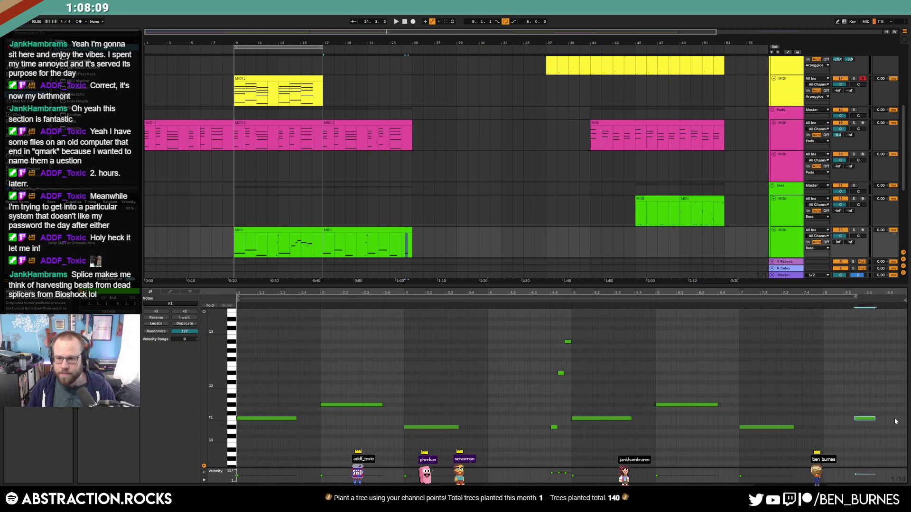
pyautogui.click(806, 307)
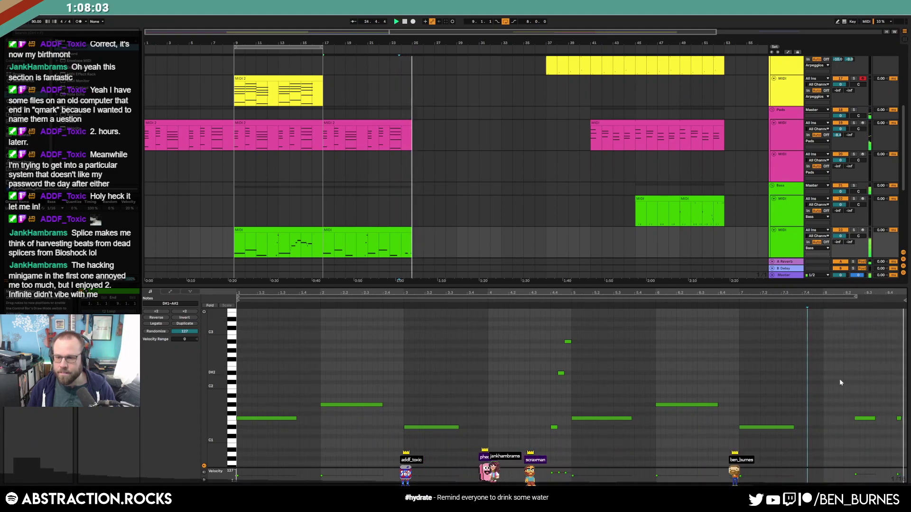
# Set the arrangement loop to bars 17 to 25 and raise the bass clip's last two notes by two semitones
pyautogui.click(399, 231)
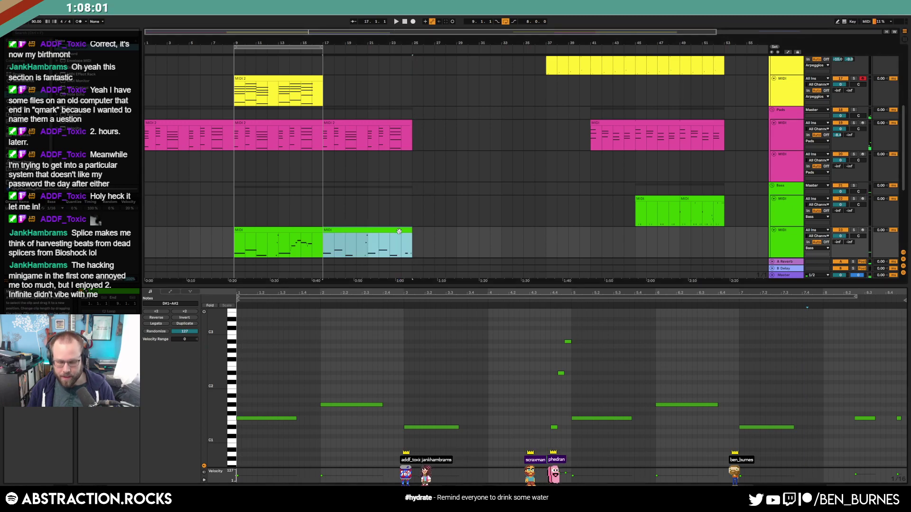
pyautogui.hotkey('ctrl', 'l')
pyautogui.click(826, 301)
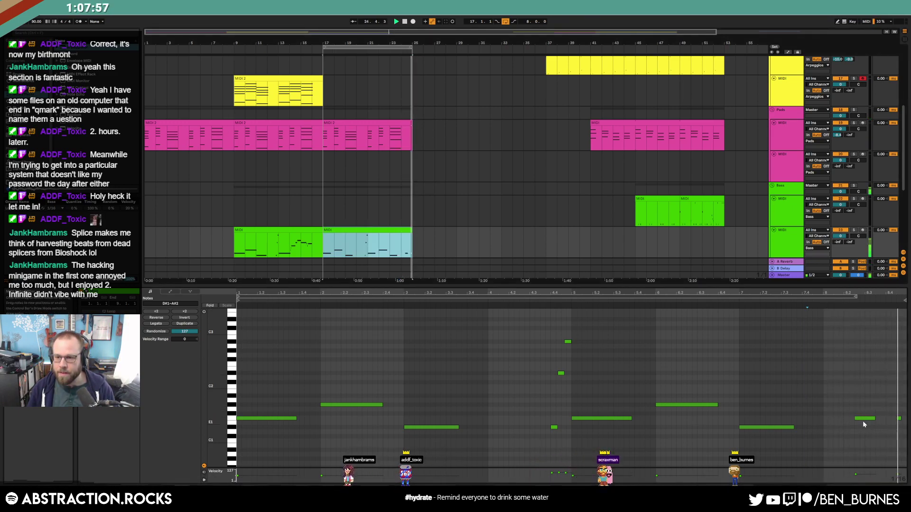
pyautogui.moveTo(858, 392); pyautogui.dragTo(903, 437)
pyautogui.press('Up')
pyautogui.press('Up')
pyautogui.hotkey('shift', 'Tab')
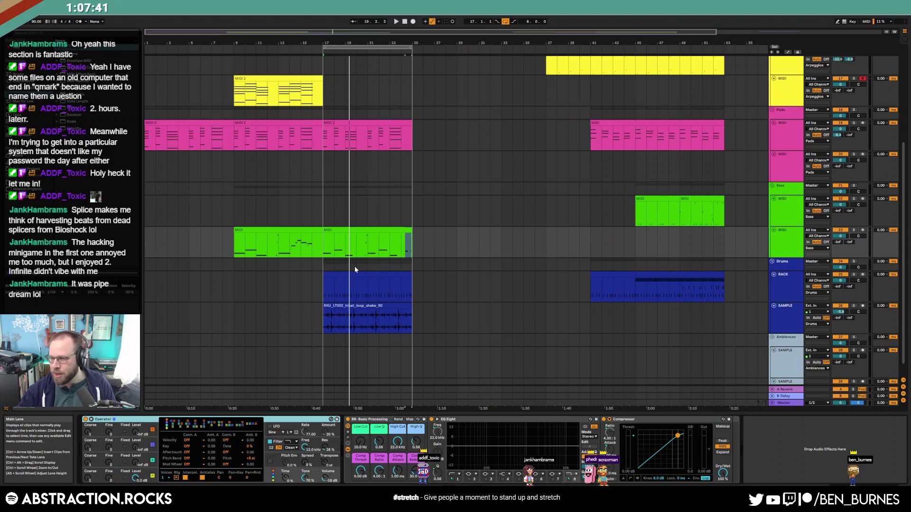
# Duplicate the arpeggio chord clip from bars 9 to 17 onto bars 17 to 25
pyautogui.scroll(5, 350, 169)
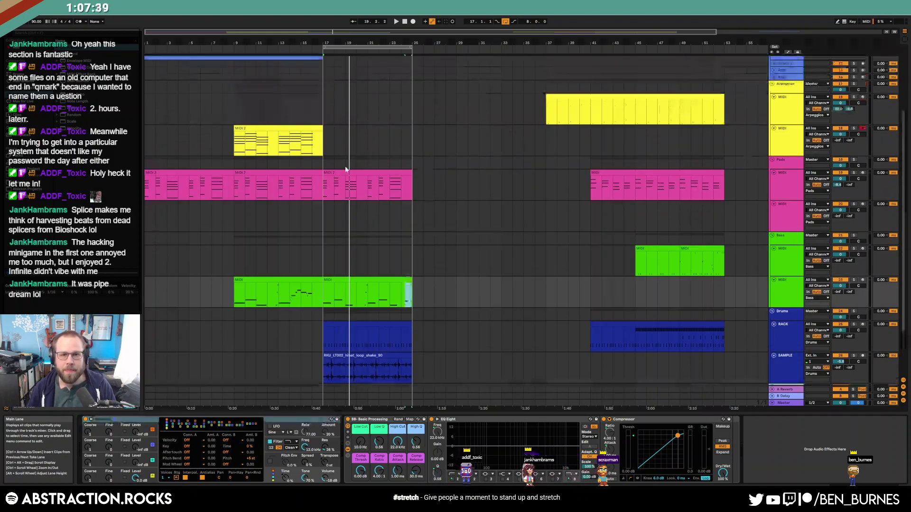
pyautogui.click(316, 209)
pyautogui.hotkey('ctrl', 'd')
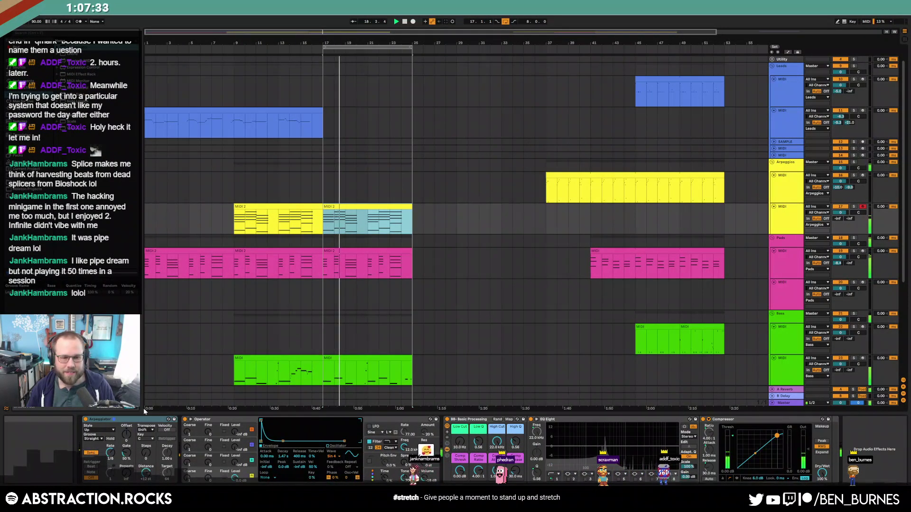
# Lengthen the envelope decay of the Operator on the second arpeggio track
pyautogui.click(266, 444)
pyautogui.moveTo(235, 462)
pyautogui.mouseDown()
pyautogui.moveTo(234, 440)
pyautogui.moveTo(233, 467)
pyautogui.mouseUp()
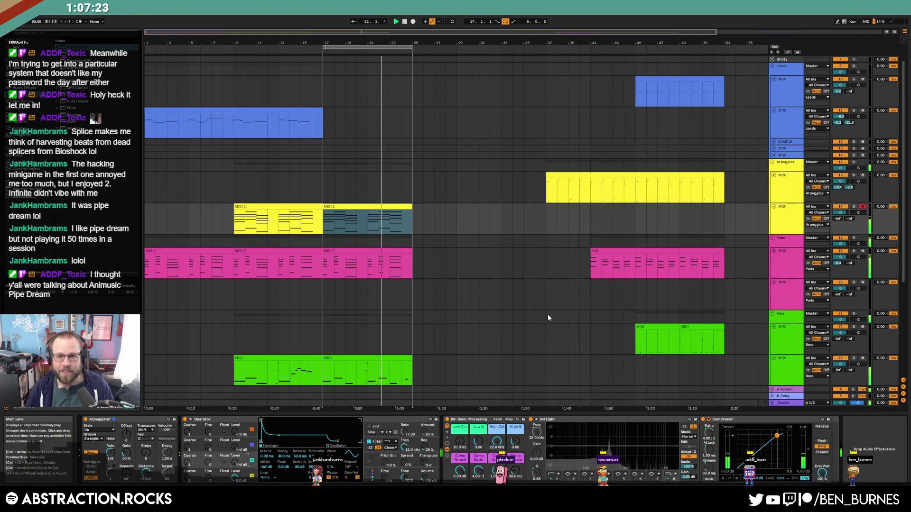
pyautogui.click(789, 224)
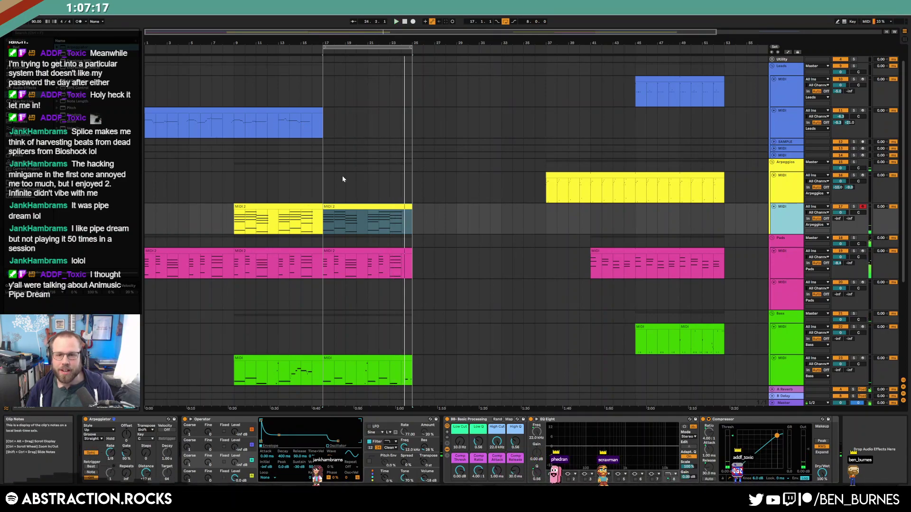
# Play the arrangement from the beginning to listen through the intro
pyautogui.moveTo(396, 180); pyautogui.dragTo(321, 189)
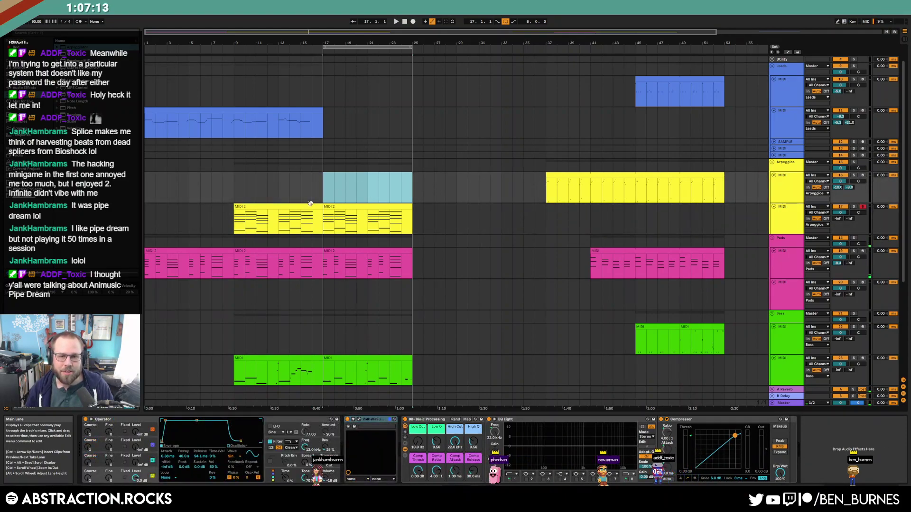
pyautogui.click(249, 221)
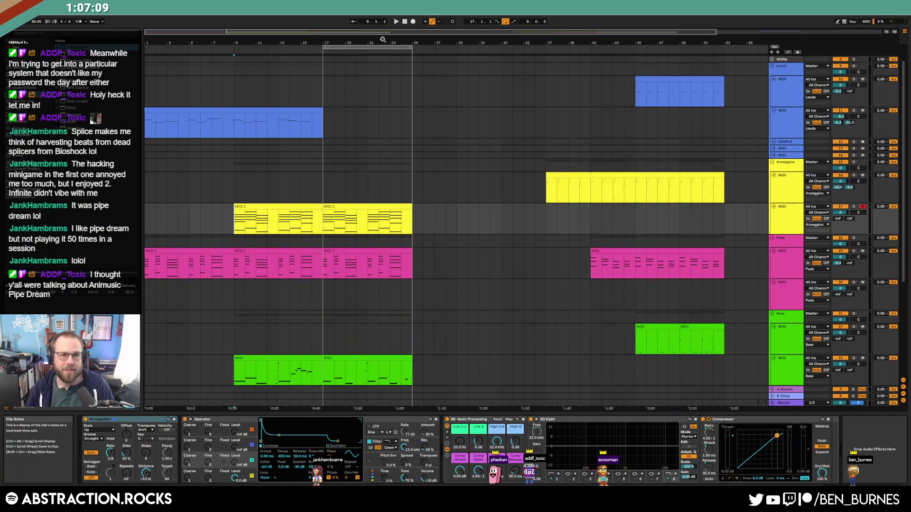
pyautogui.press('space')
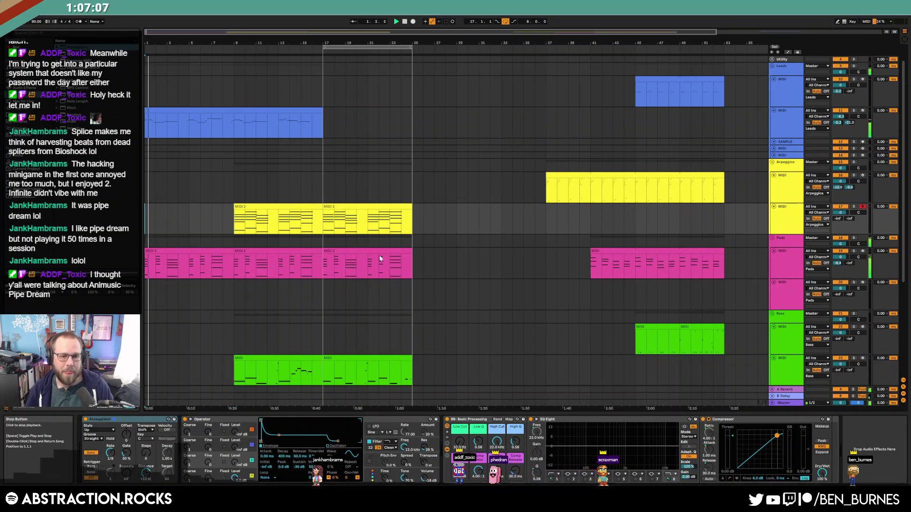
pyautogui.scroll(-3, 409, 286)
pyautogui.scroll(-3, 409, 286)
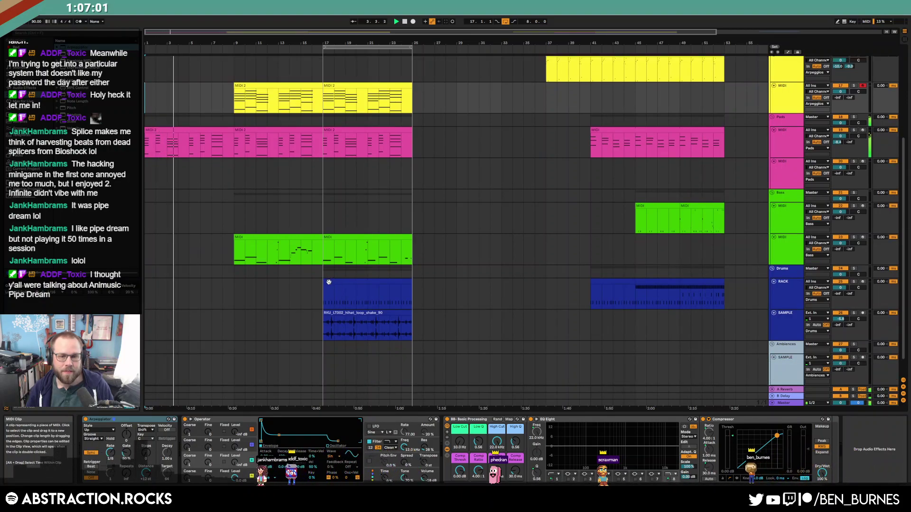
# Automate the hi-hat sample track's B-Delay send, raising it only for the accented hit at 19.4
pyautogui.click(348, 322)
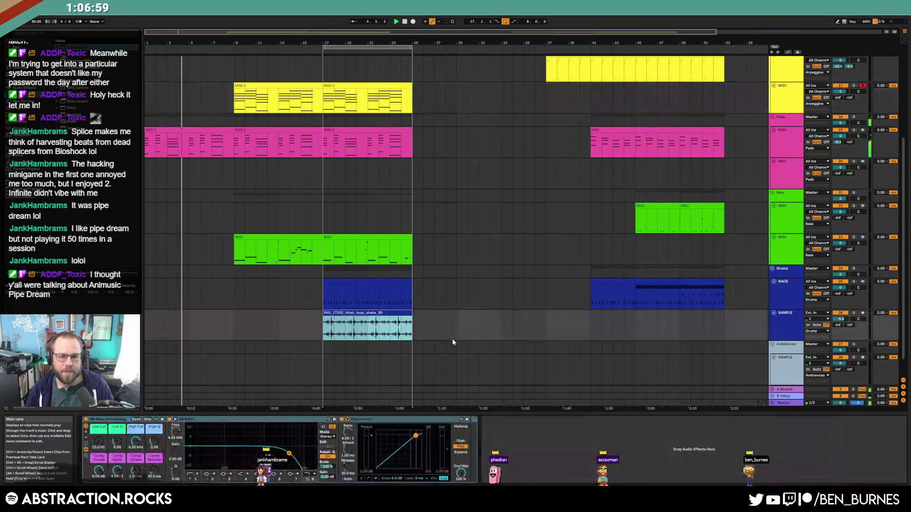
pyautogui.click(848, 325)
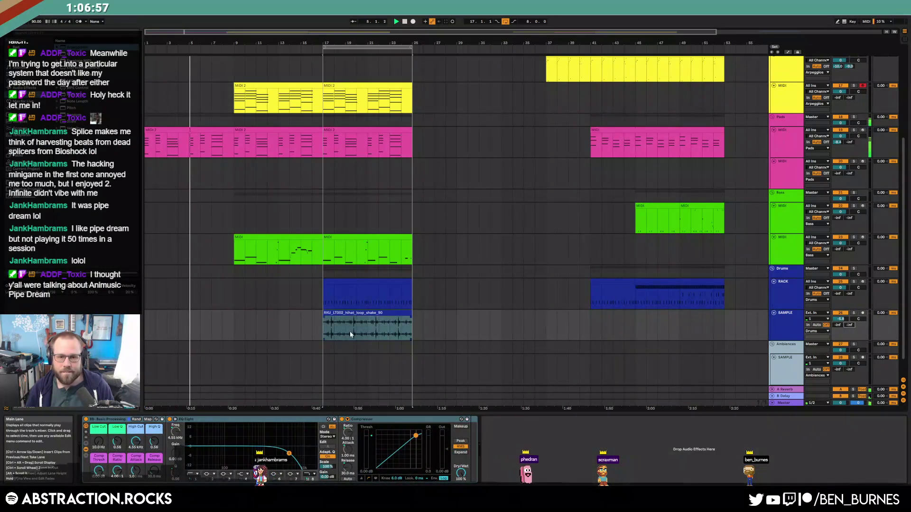
pyautogui.scroll(4, 349, 333)
pyautogui.scroll(-1, 212, 328)
pyautogui.scroll(-2, 212, 328)
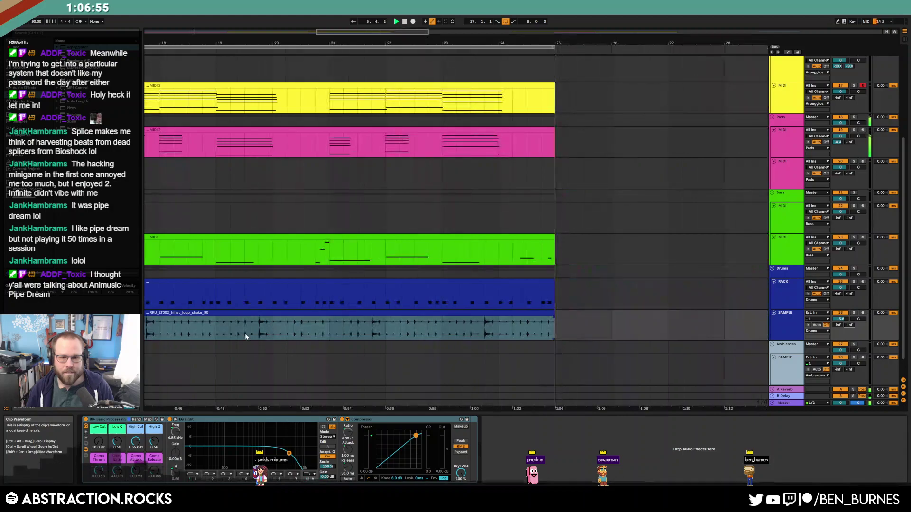
pyautogui.scroll(5, 245, 336)
pyautogui.press('a')
pyautogui.moveTo(286, 329); pyautogui.dragTo(313, 331)
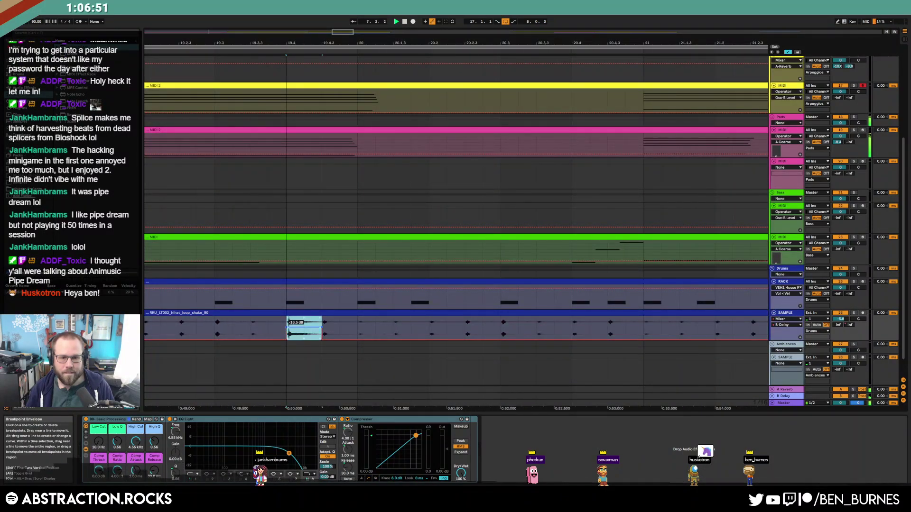
pyautogui.press('a')
# Try to duplicate the hi-hat loop's first four bars onto bars 21 to 25 outside automation mode
pyautogui.scroll(-8, 300, 323)
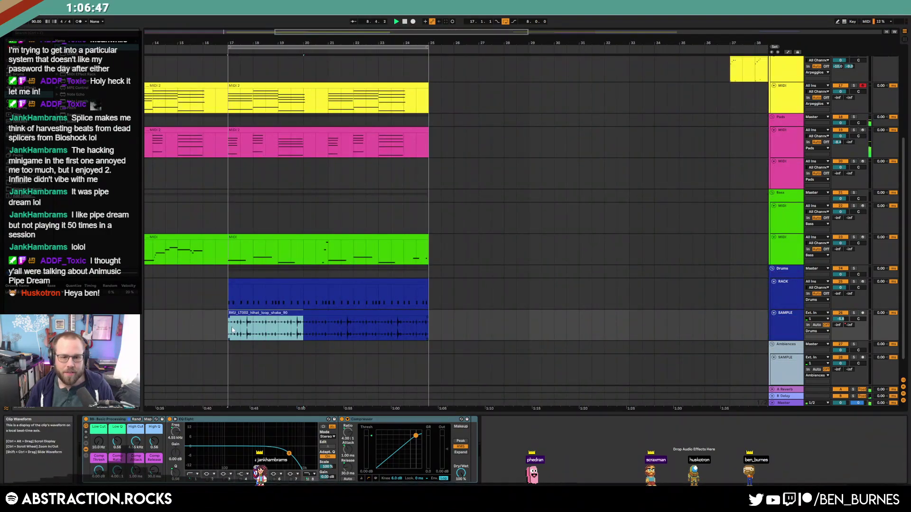
pyautogui.moveTo(327, 328); pyautogui.dragTo(278, 331)
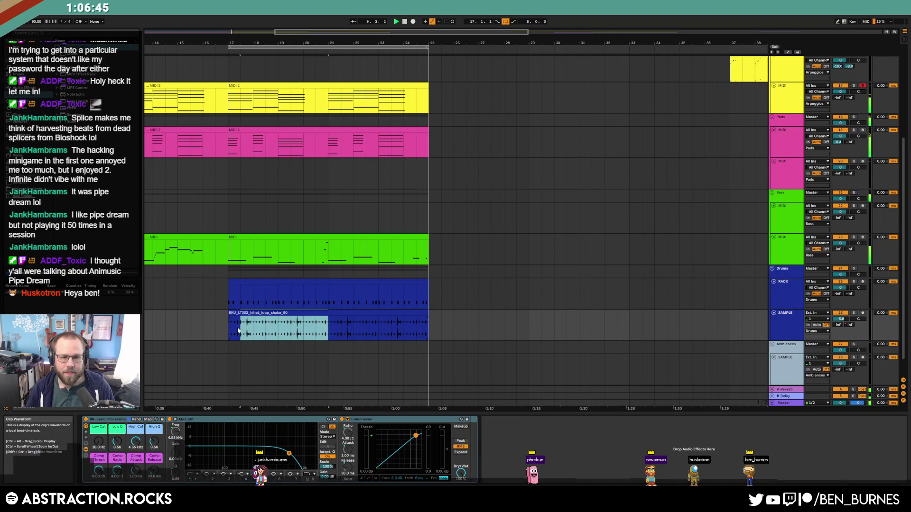
pyautogui.hotkey('ctrl', 'e')
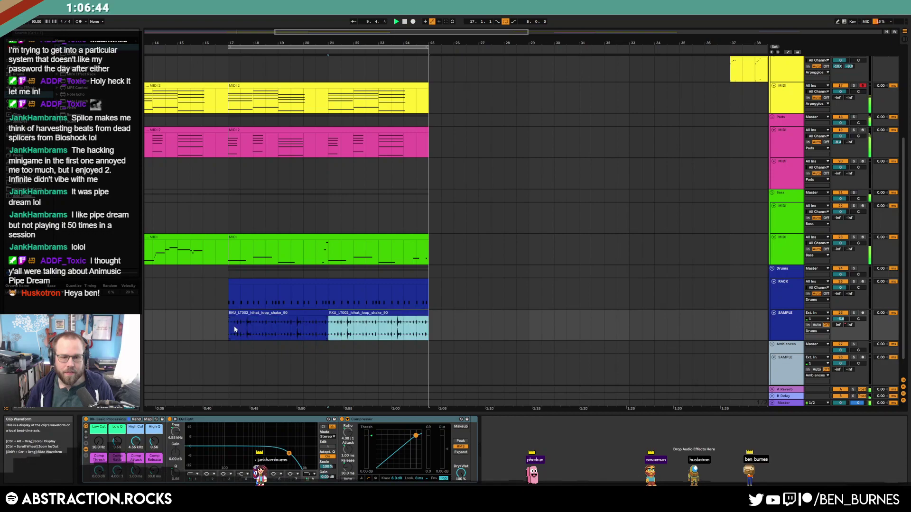
pyautogui.click(318, 338)
pyautogui.press('a')
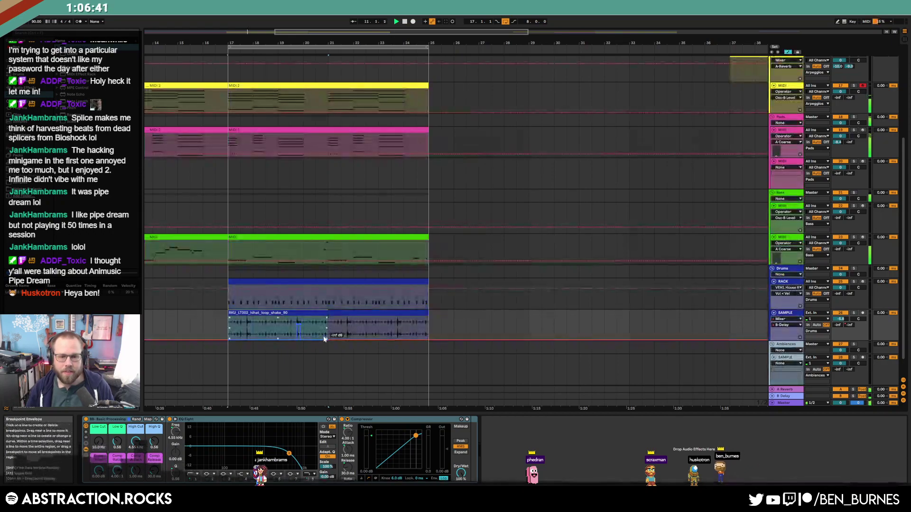
pyautogui.hotkey('ctrl', 'd')
pyautogui.hotkey('ctrl', 'z')
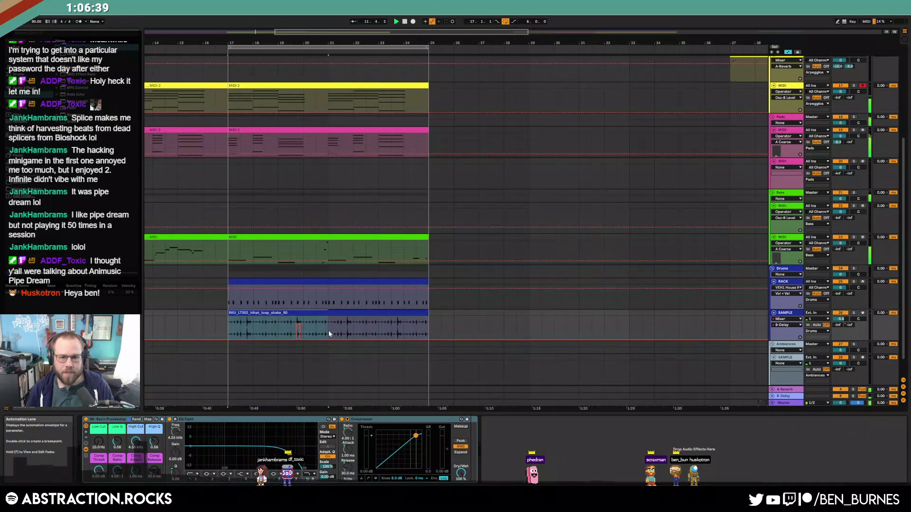
# Duplicate bars 17 to 21 of the hi-hat loop together with its delay automation onto bars 21 to 25
pyautogui.moveTo(326, 332); pyautogui.dragTo(246, 332)
pyautogui.hotkey('ctrl', 'd')
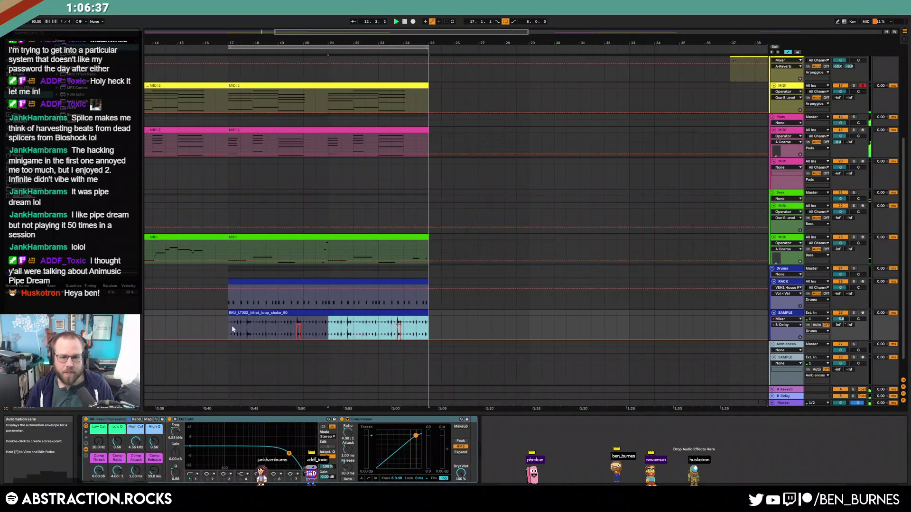
pyautogui.scroll(-2, 239, 326)
pyautogui.hotkey('shift', 'Tab')
pyautogui.press('a')
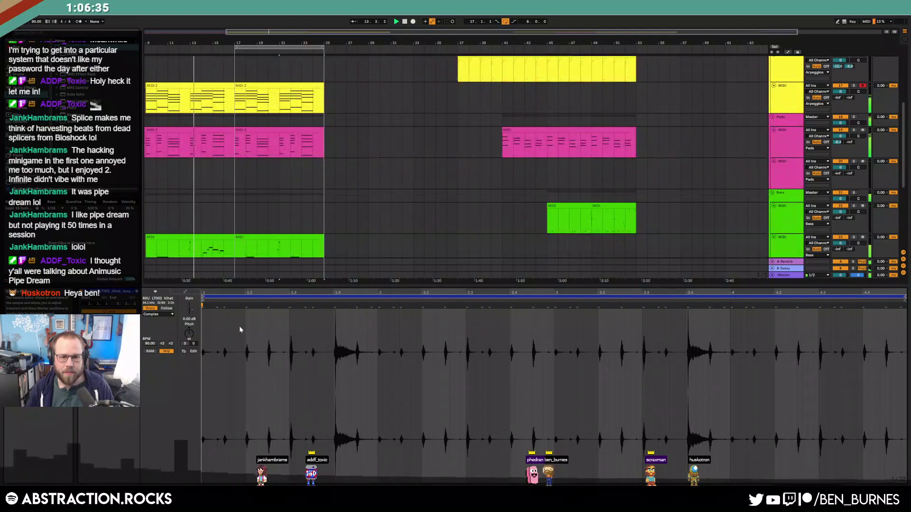
pyautogui.hotkey('shift', 'Tab')
# Examine the notes of the bass clip at bars 9 to 17 while the arrangement plays into bar 17
pyautogui.moveTo(251, 31); pyautogui.dragTo(169, 31)
pyautogui.scroll(1, 353, 242)
pyautogui.doubleClick(301, 260)
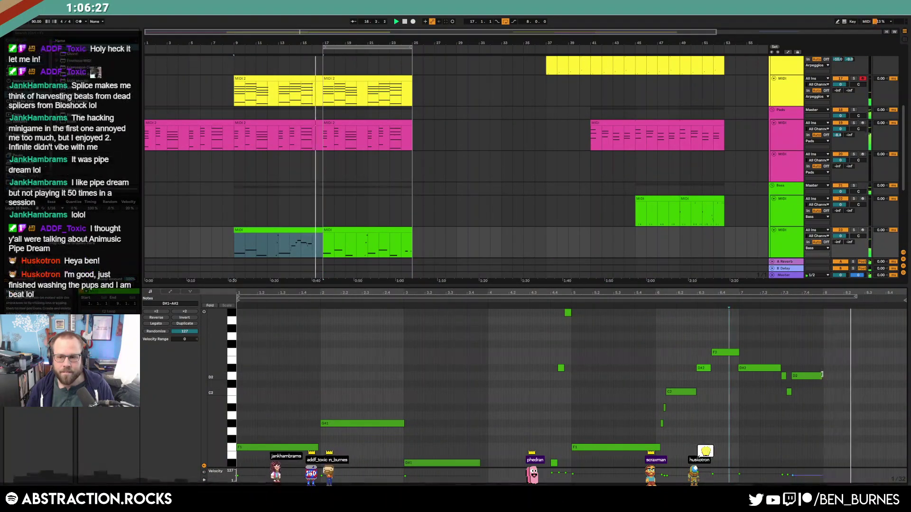
pyautogui.hotkey('shift', 'Tab')
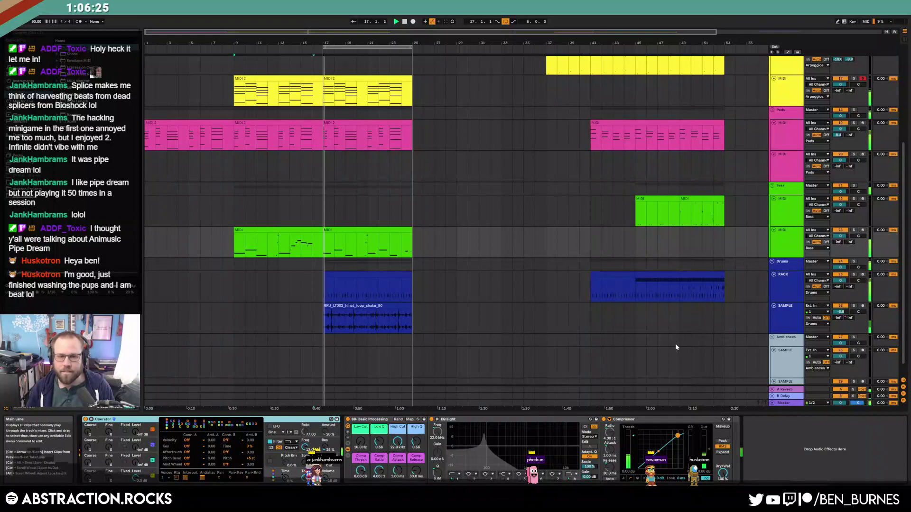
pyautogui.scroll(2, 478, 292)
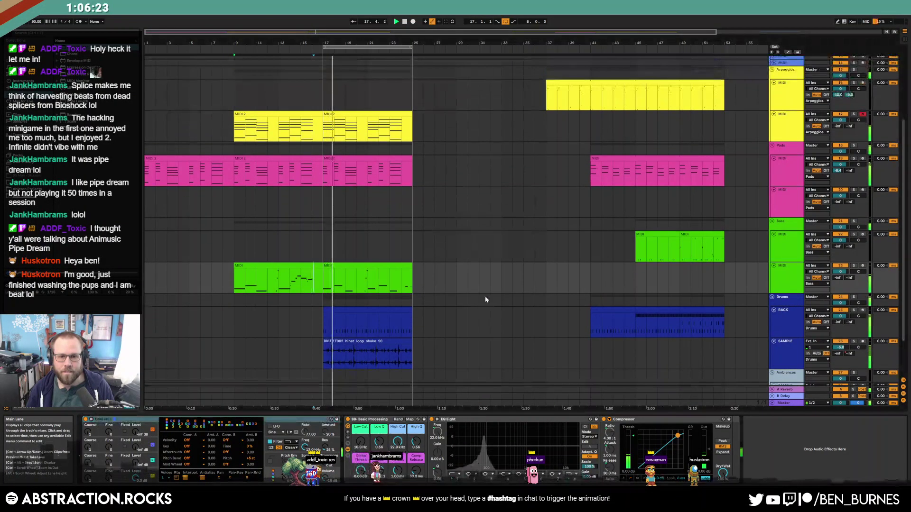
pyautogui.scroll(5, 486, 297)
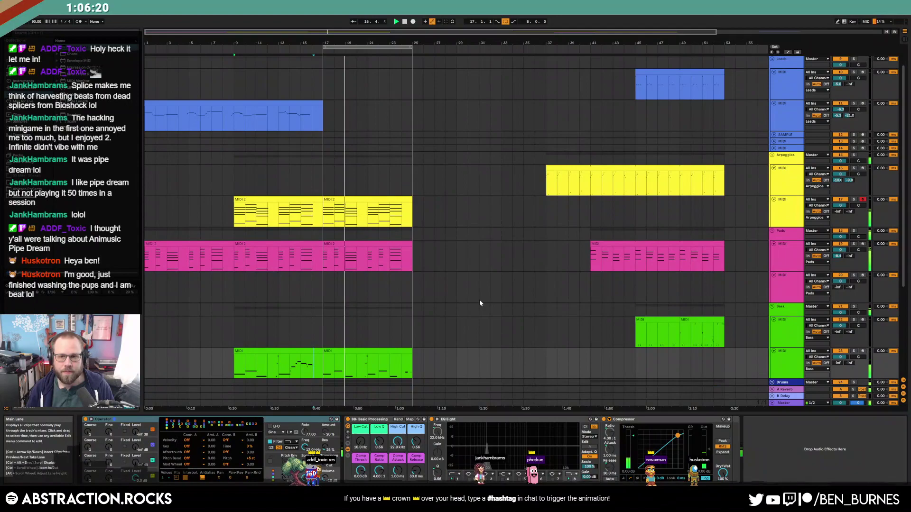
# Unfold the Shakuhachi lead track and arm it for recording while the arrangement plays
pyautogui.click(777, 141)
pyautogui.click(863, 141)
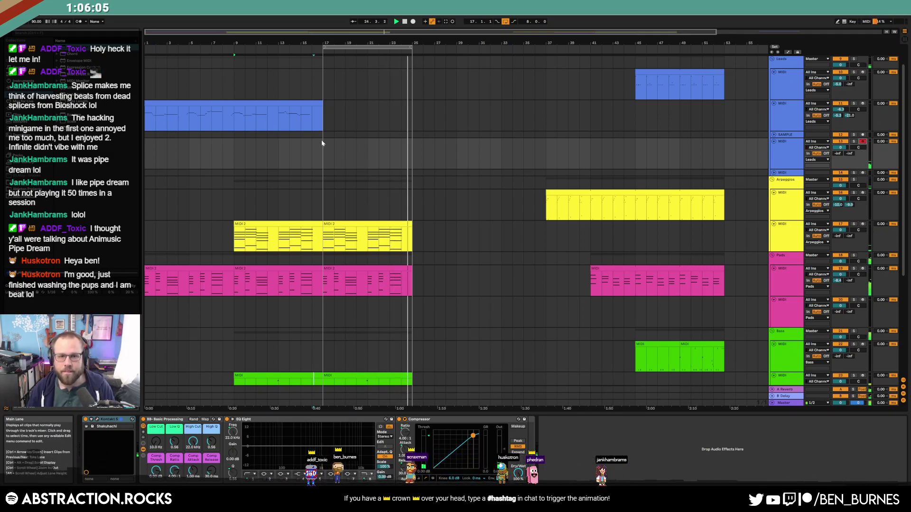
# Try recording a Shakuhachi lead phrase from bar 21 and discard the take
pyautogui.press('space')
pyautogui.click(367, 155)
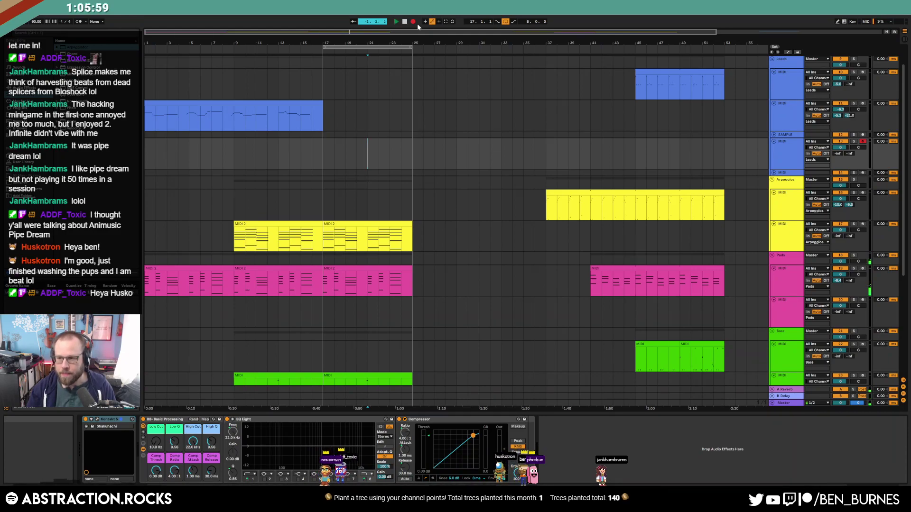
pyautogui.press('F9')
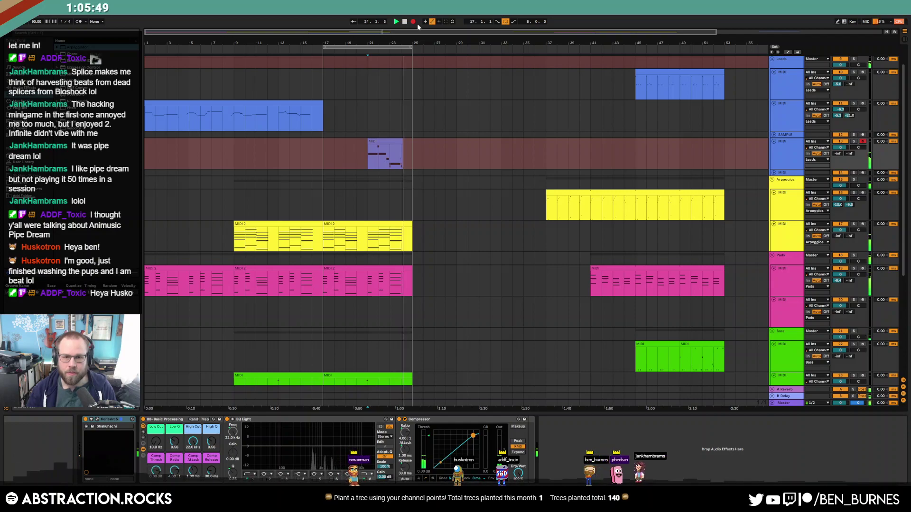
pyautogui.click(412, 22)
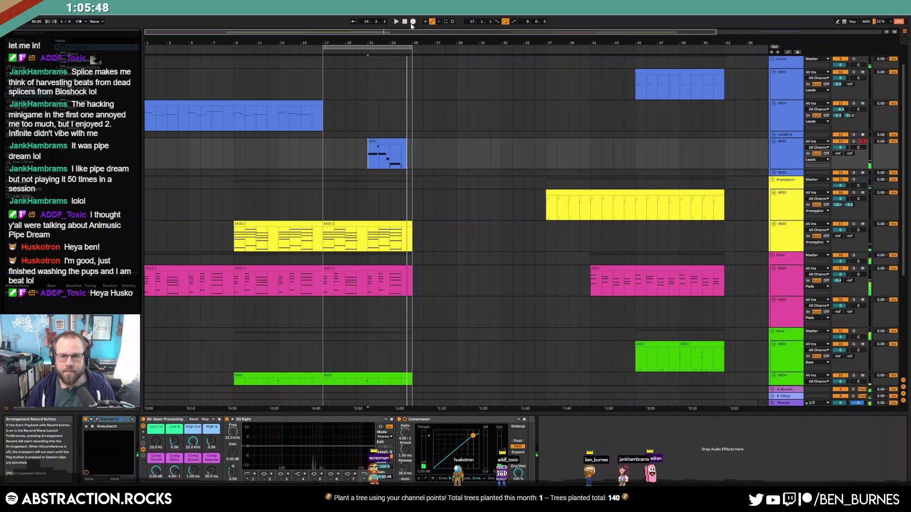
pyautogui.click(388, 139)
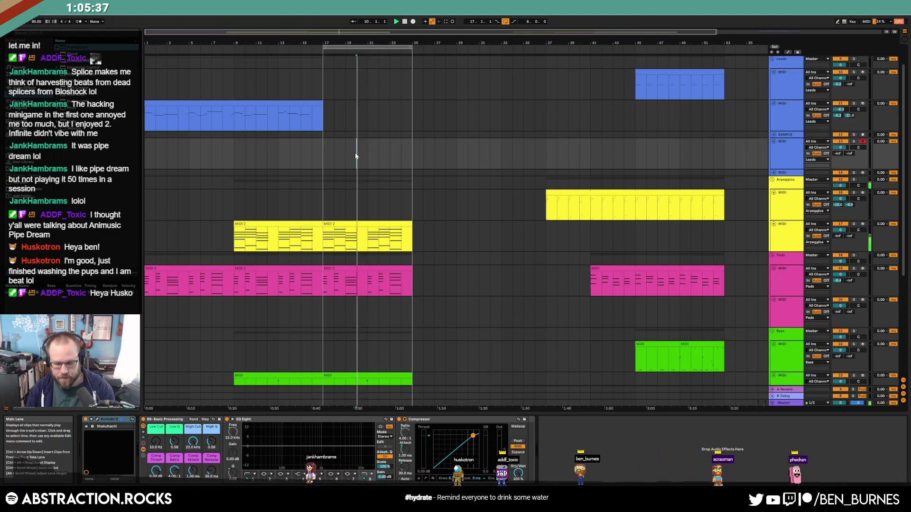
# Record a Shakuhachi lead phrase from bar 20 up to the end of bar 24
pyautogui.press('F9')
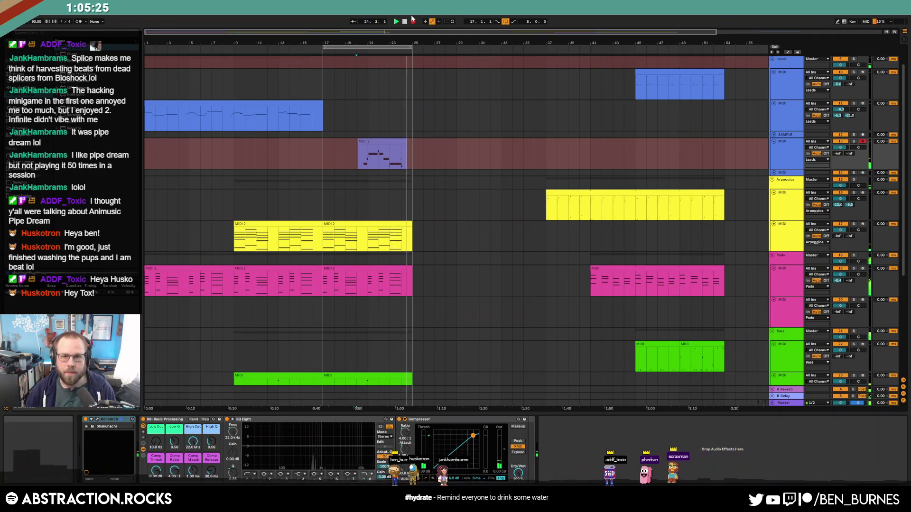
pyautogui.click(413, 21)
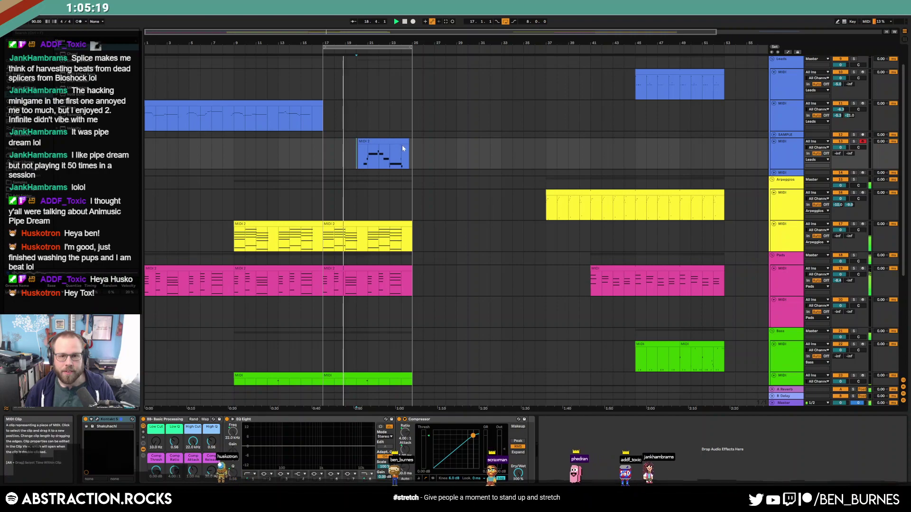
# Duplicate bars 17 to 25 of the arpeggiated chords, pads and bass onto bars 25 to 33
pyautogui.moveTo(402, 238); pyautogui.dragTo(362, 267)
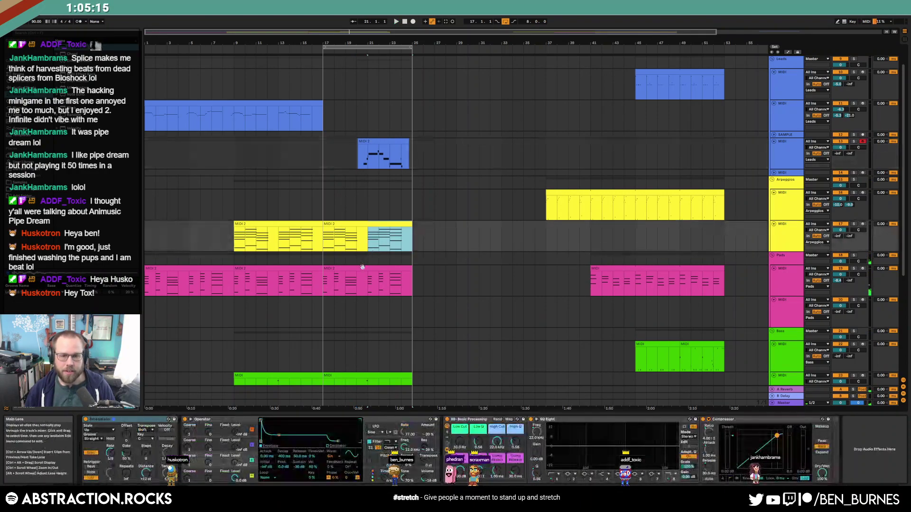
pyautogui.hotkey('ctrl', 'd')
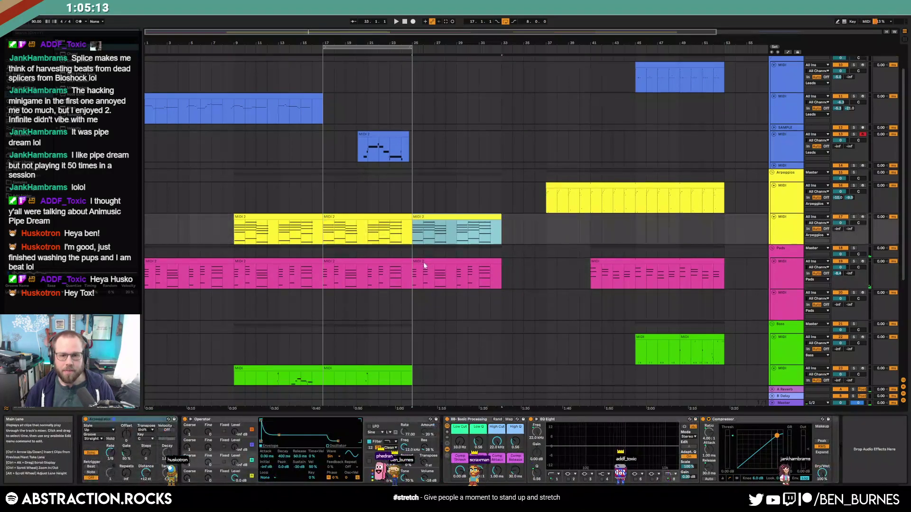
pyautogui.scroll(-3, 404, 265)
pyautogui.click(385, 311)
pyautogui.hotkey('ctrl', 'd')
pyautogui.scroll(-1, 385, 315)
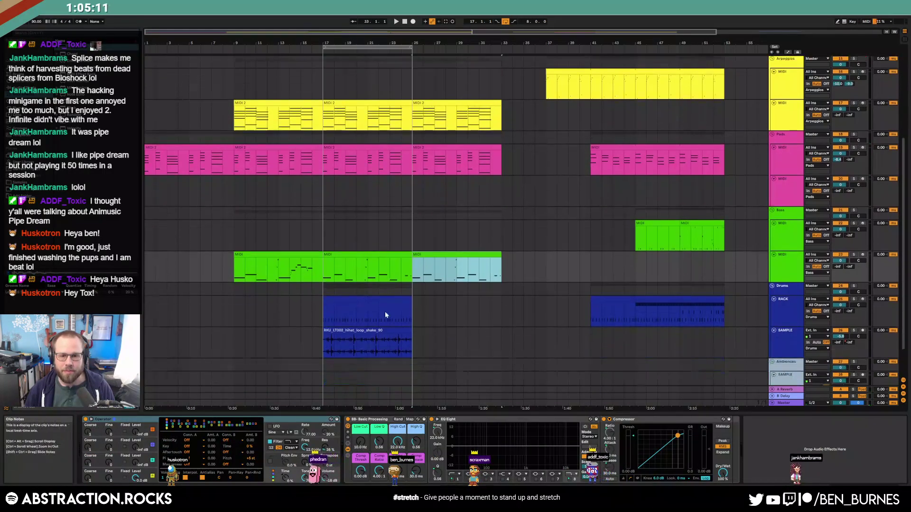
# Duplicate bars 17 to 25 of the drum rack clip and the hi-hat loop onto bars 25 to 33
pyautogui.click(385, 314)
pyautogui.hotkey('ctrl', 'd')
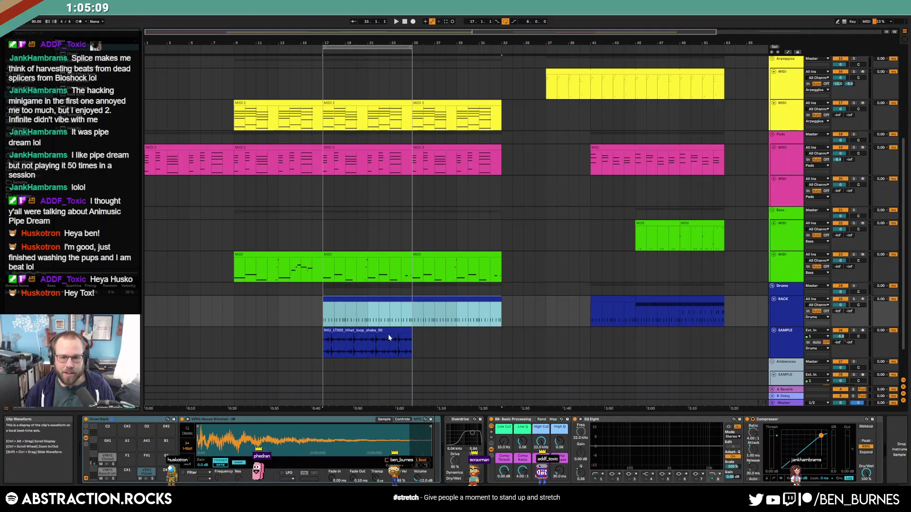
pyautogui.click(387, 338)
pyautogui.hotkey('ctrl', 'd')
pyautogui.moveTo(412, 340); pyautogui.dragTo(501, 339)
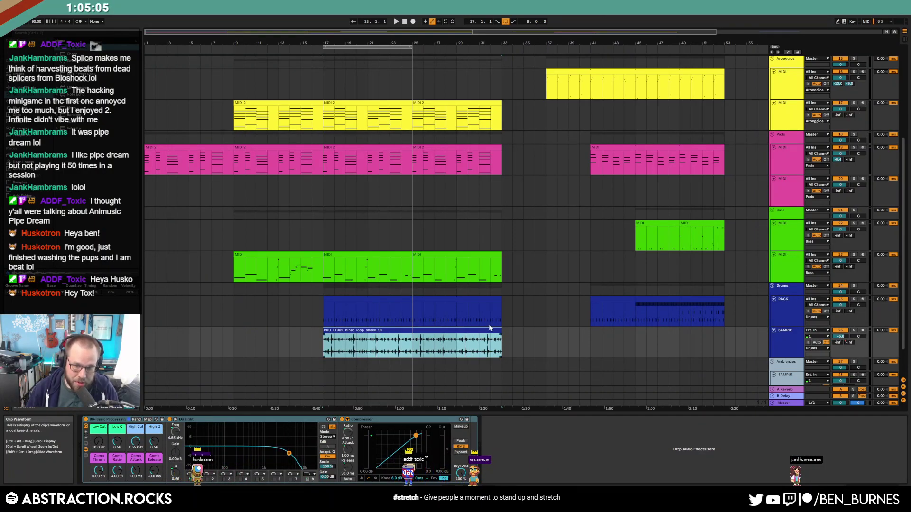
# Move the arrangement loop to bars 25 to 33 and mark that range on the Shakuhachi track
pyautogui.scroll(5, 446, 263)
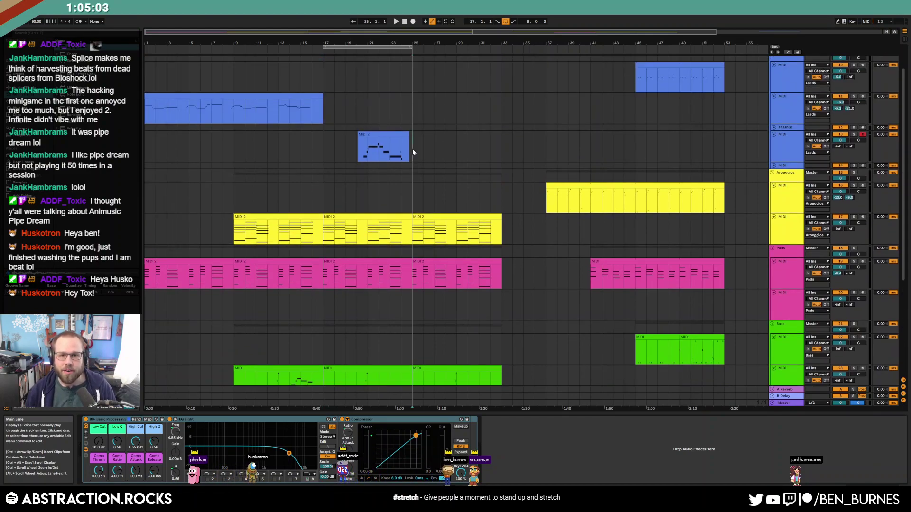
pyautogui.click(413, 152)
pyautogui.moveTo(406, 47); pyautogui.dragTo(479, 53)
pyautogui.moveTo(413, 148); pyautogui.dragTo(502, 147)
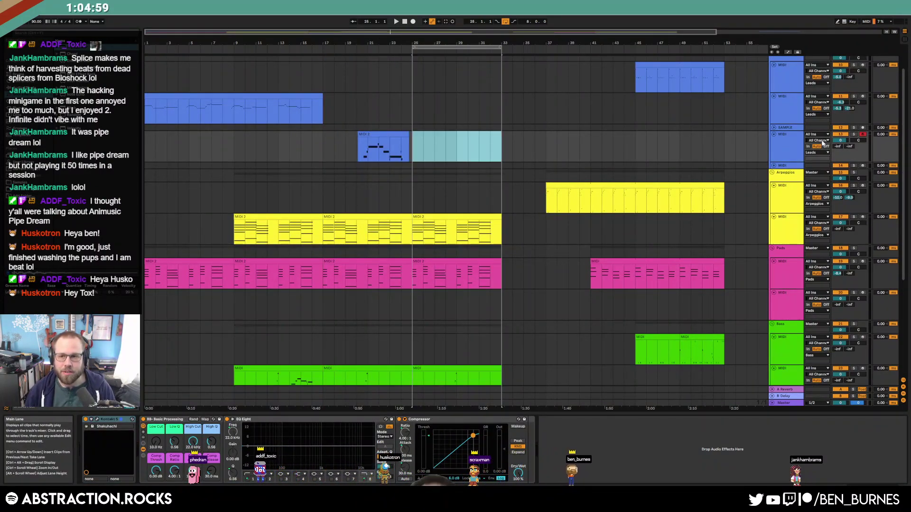
pyautogui.click(401, 140)
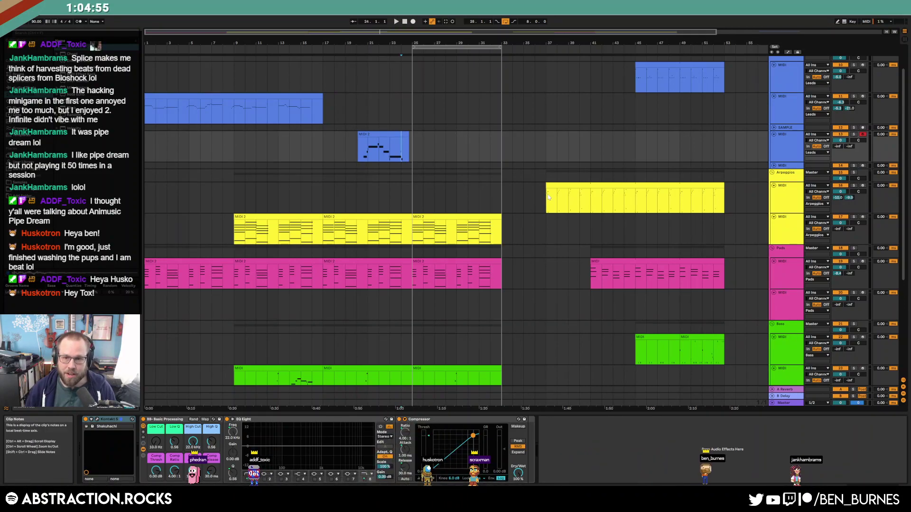
# Try out a four-bar copy of the original arpeggio on bars 29 to 33, listen and remove it
pyautogui.click(459, 193)
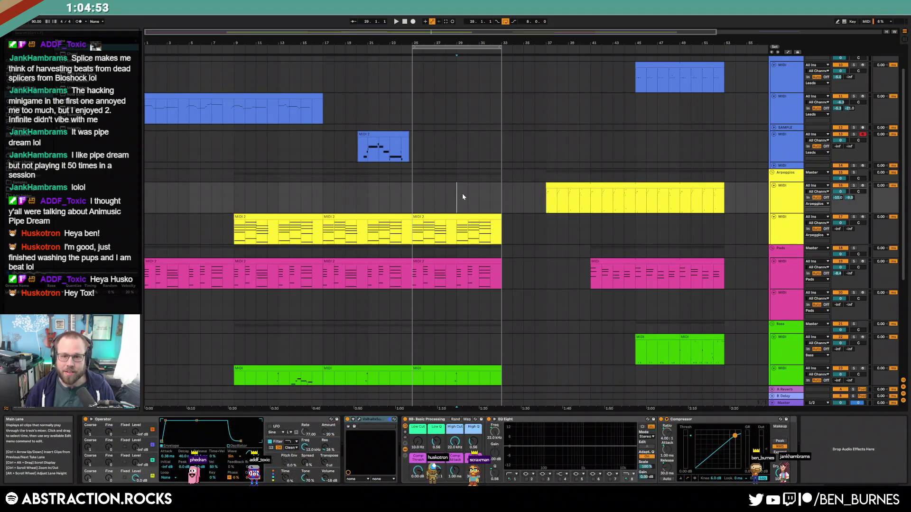
pyautogui.hotkey('ctrl', 'v')
pyautogui.press('space')
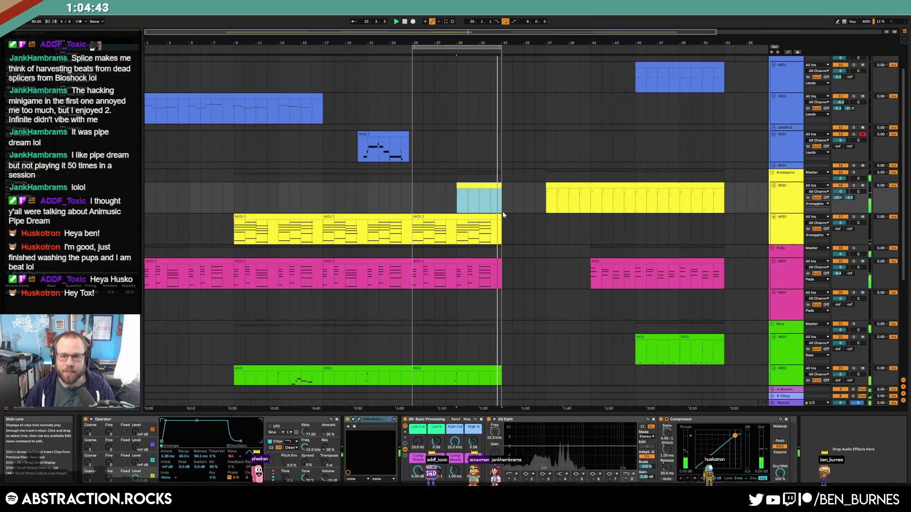
pyautogui.press('space')
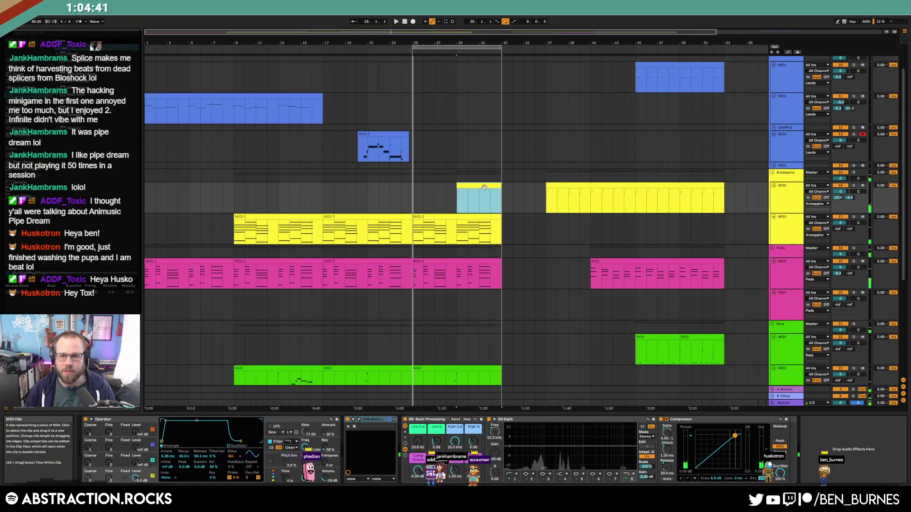
pyautogui.press('Delete')
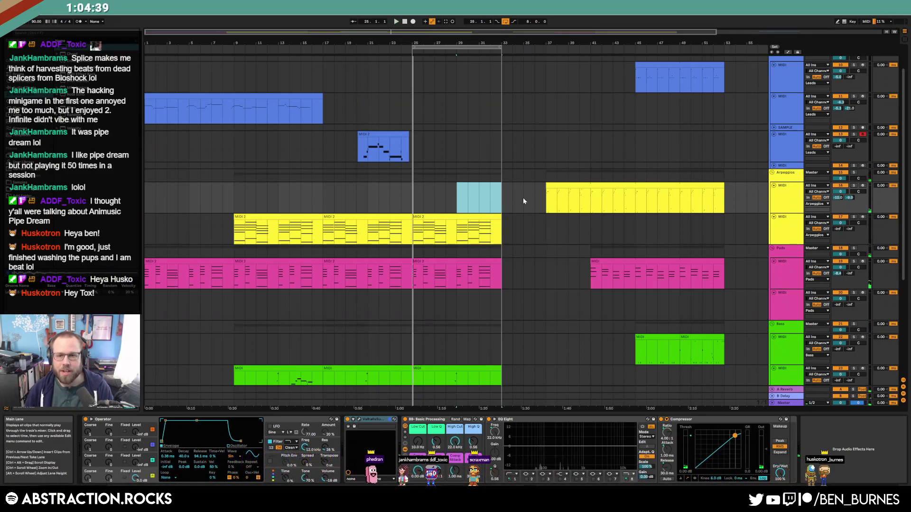
# Insert 16 bars of silence after bar 33 so the original arpeggio starts at bar 53
pyautogui.moveTo(542, 199); pyautogui.dragTo(510, 198)
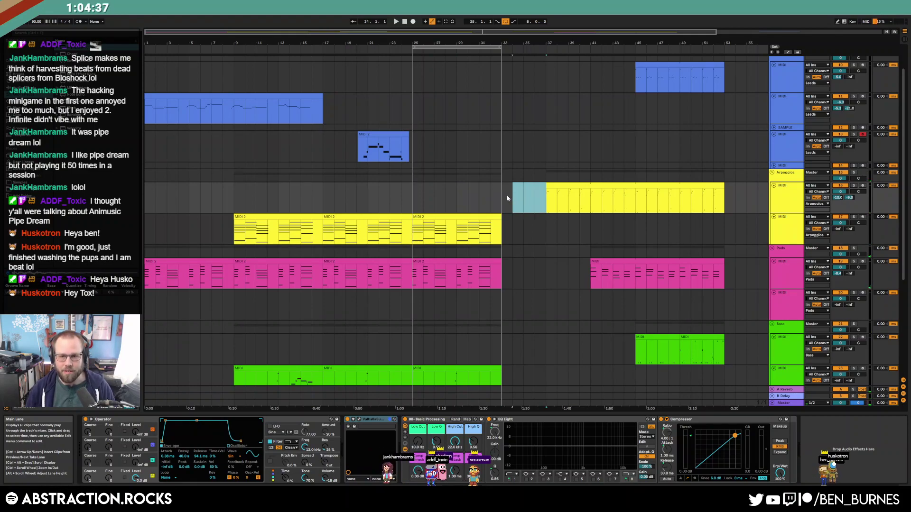
pyautogui.hotkey('ctrl', 'i')
pyautogui.hotkey('ctrl', 'i')
pyautogui.hotkey('ctrl', 'i')
pyautogui.hotkey('ctrl', 'i')
pyautogui.click(589, 204)
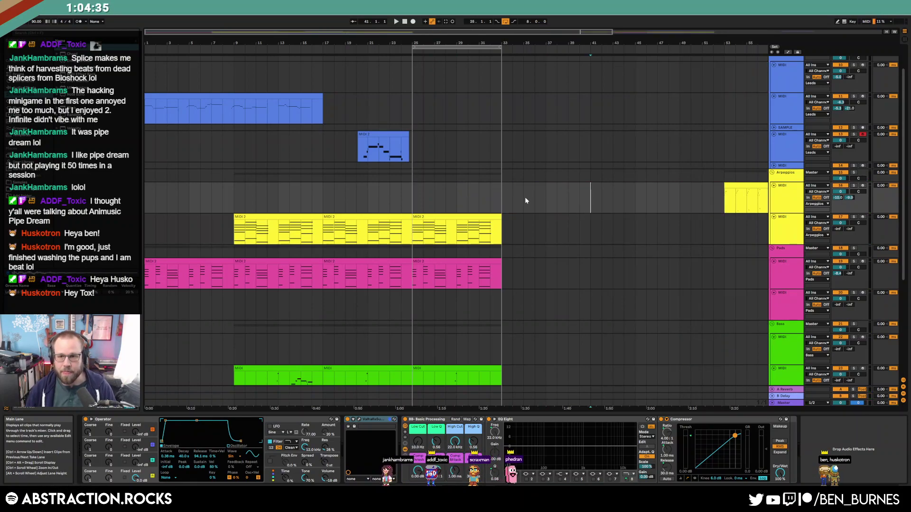
# Listen to the original section from bar 61 and arm its pads track for playing along
pyautogui.scroll(-3, 582, 216)
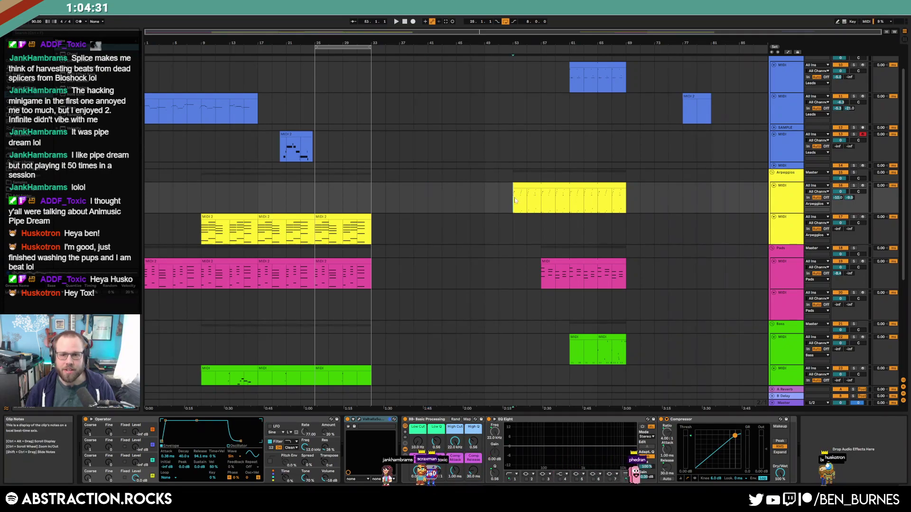
pyautogui.click(578, 226)
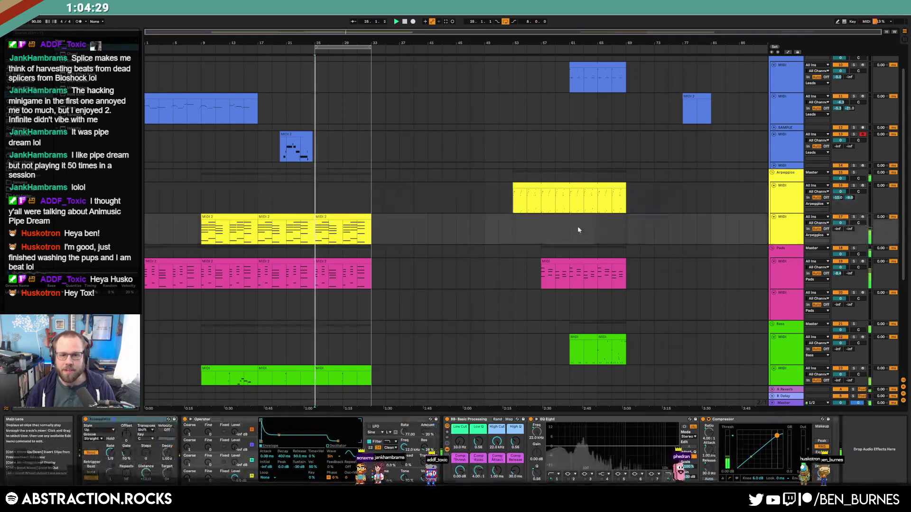
pyautogui.click(573, 201)
pyautogui.press('space')
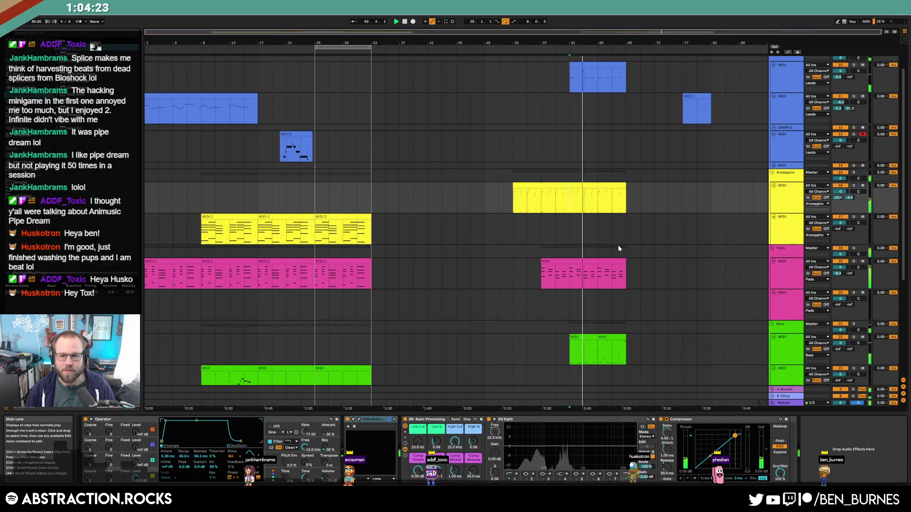
pyautogui.click(863, 262)
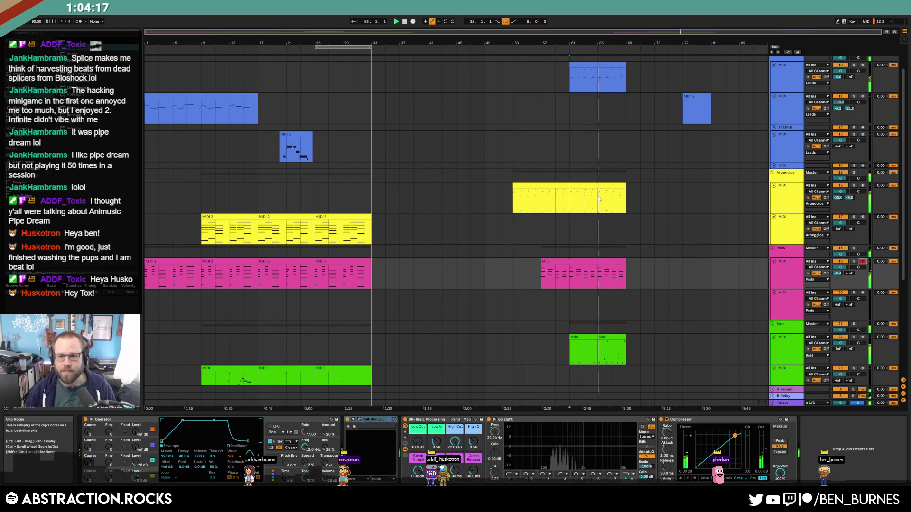
# Set the arrangement loop to bars 65 to 69 from the original arpeggio clip
pyautogui.moveTo(598, 199); pyautogui.dragTo(625, 204)
pyautogui.hotkey('ctrl', 'l')
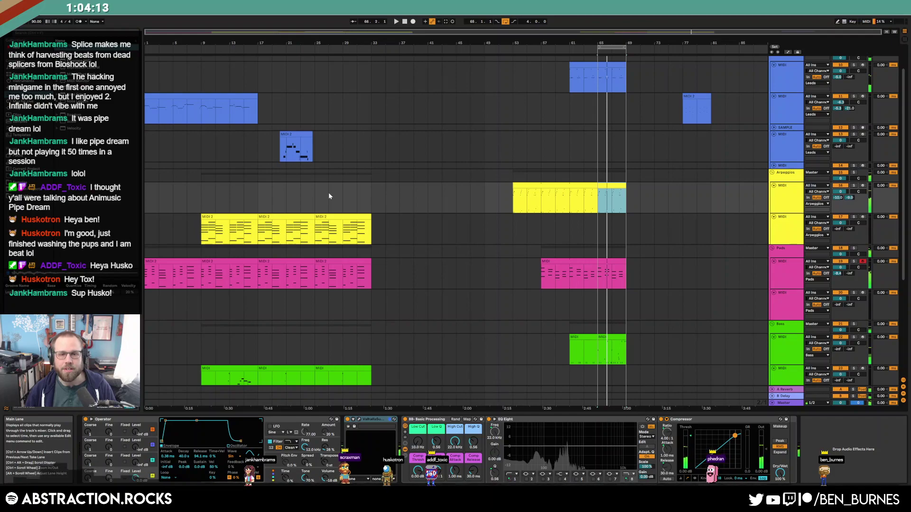
pyautogui.moveTo(366, 197); pyautogui.dragTo(108, 201)
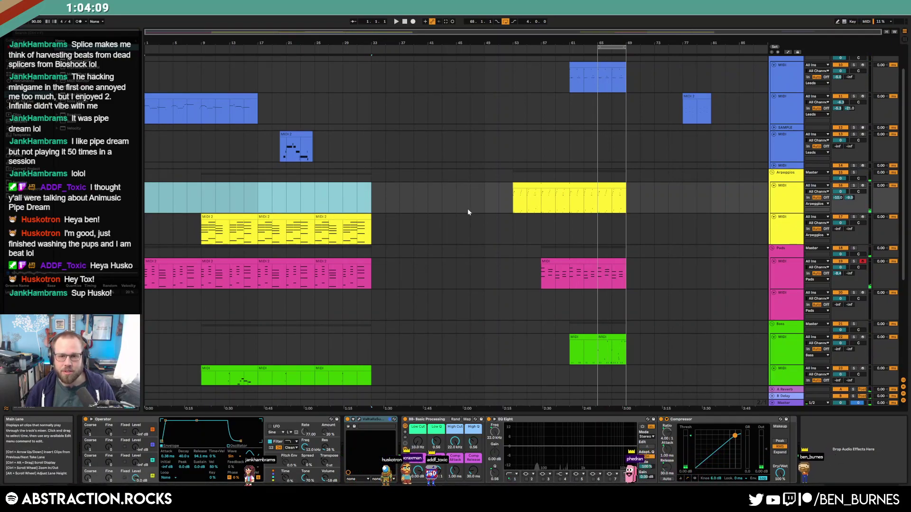
pyautogui.moveTo(520, 192); pyautogui.dragTo(628, 200)
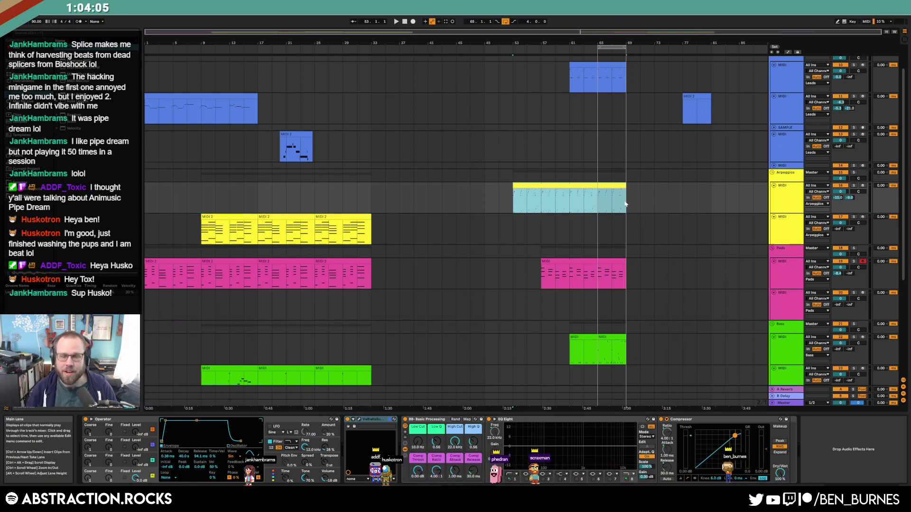
# Copy the BB Jar lead clip from bars 61 to 69 onto bars 25 to 33 and play it
pyautogui.scroll(3, 437, 215)
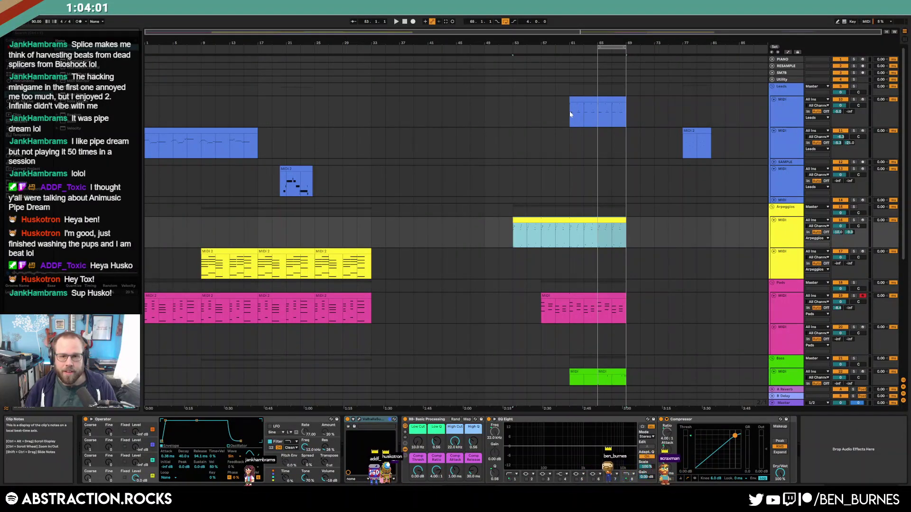
pyautogui.click(584, 99)
pyautogui.click(313, 110)
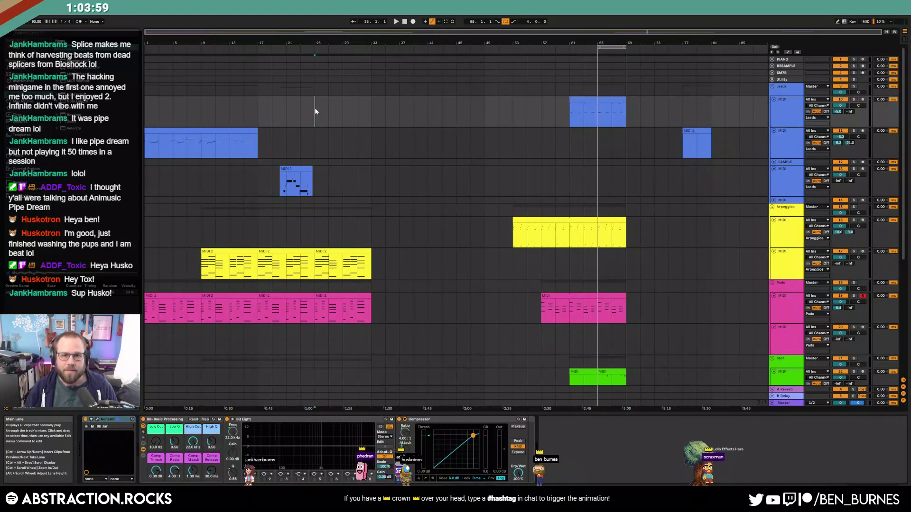
pyautogui.hotkey('ctrl', 'v')
pyautogui.press('space')
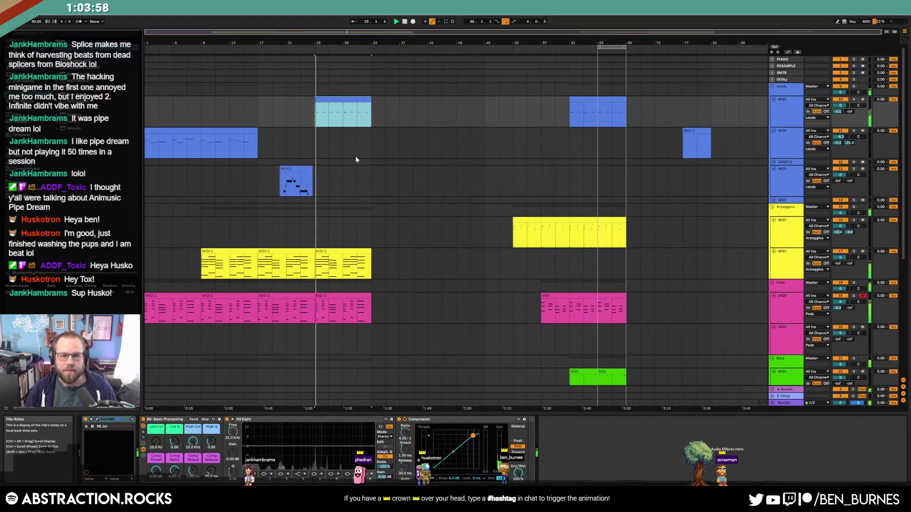
# Record a second Shakuhachi phrase from bar 24 to about bar 29, and trim the BB Jar clip to start at bar 29
pyautogui.click(315, 180)
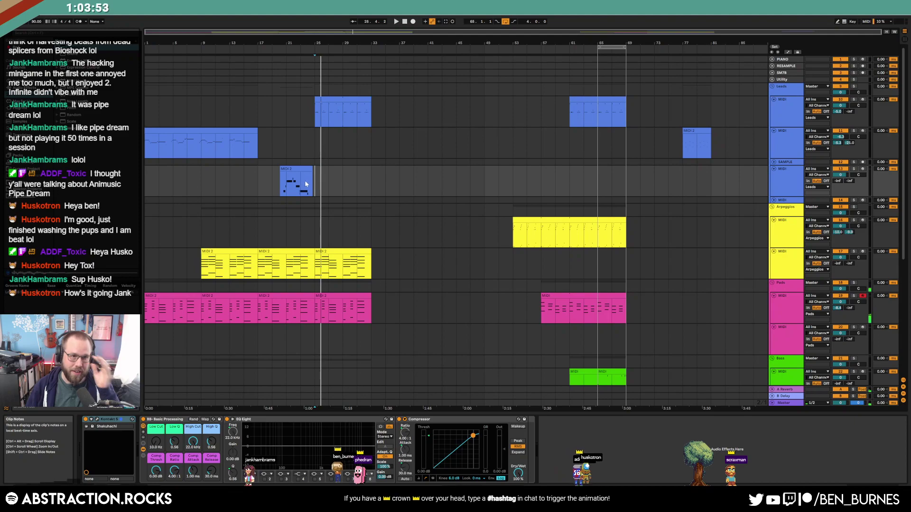
pyautogui.scroll(2, 314, 190)
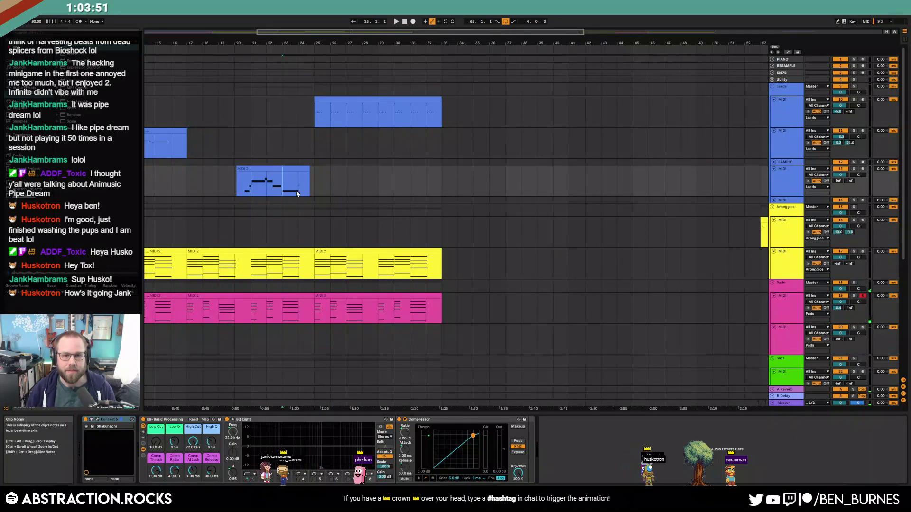
pyautogui.click(862, 168)
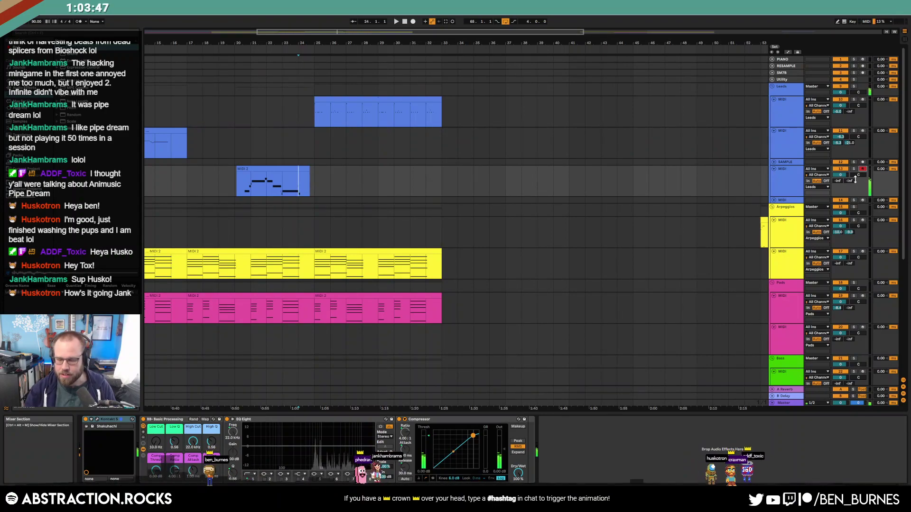
pyautogui.press('F9')
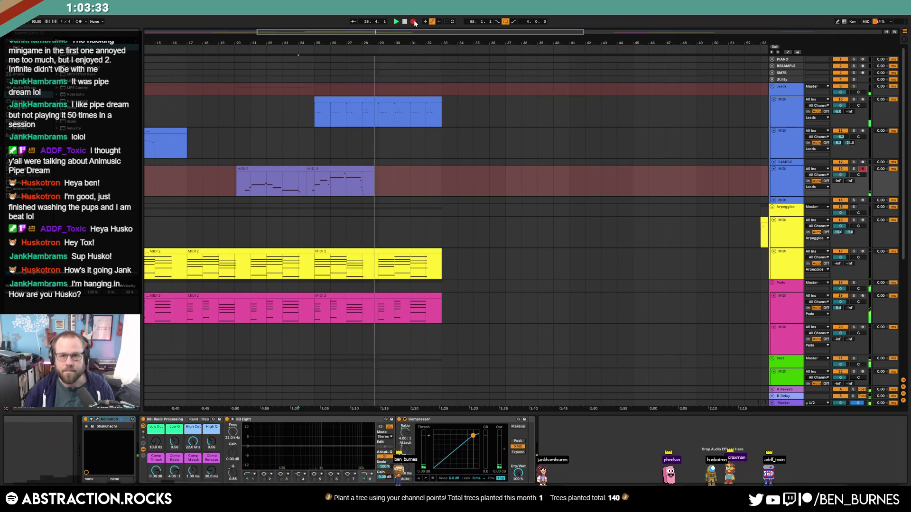
pyautogui.click(414, 21)
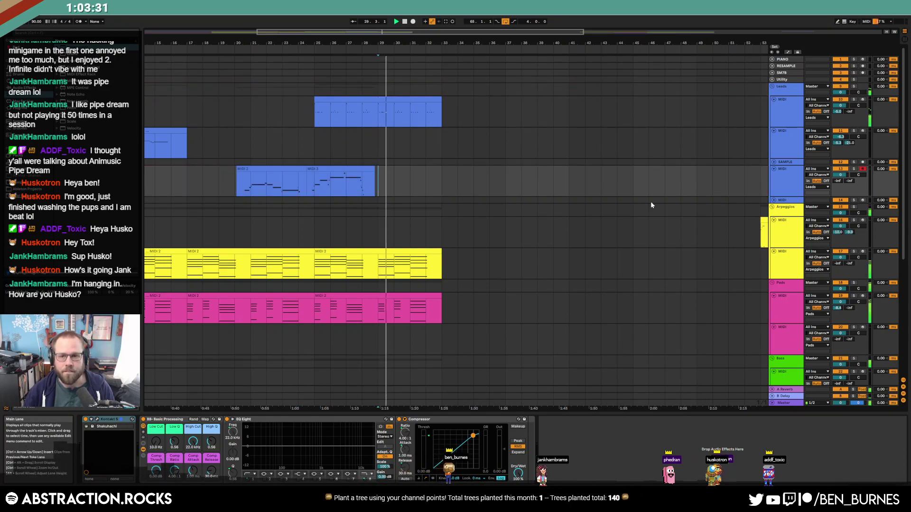
pyautogui.moveTo(314, 119); pyautogui.dragTo(378, 123)
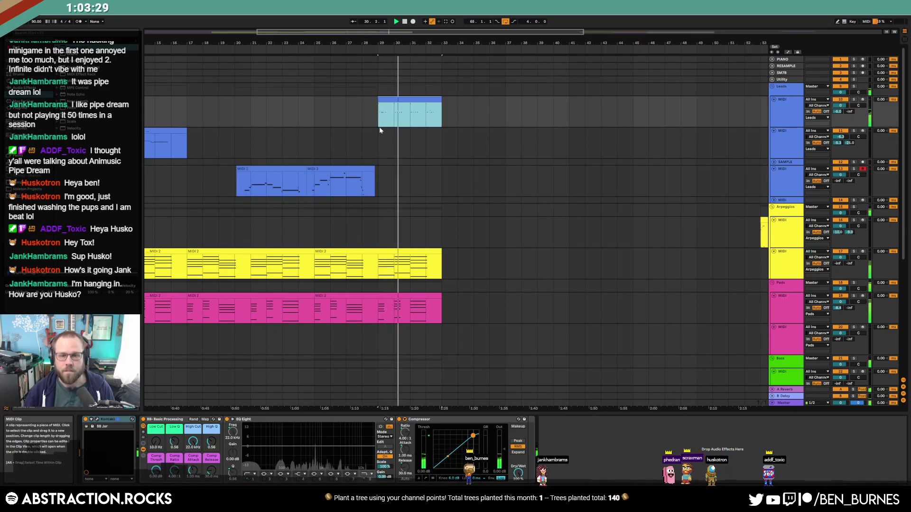
# Open the newly recorded Shakuhachi clip, nudge its final A#3 earlier and shorten the long C4 before it
pyautogui.doubleClick(367, 179)
pyautogui.click(765, 366)
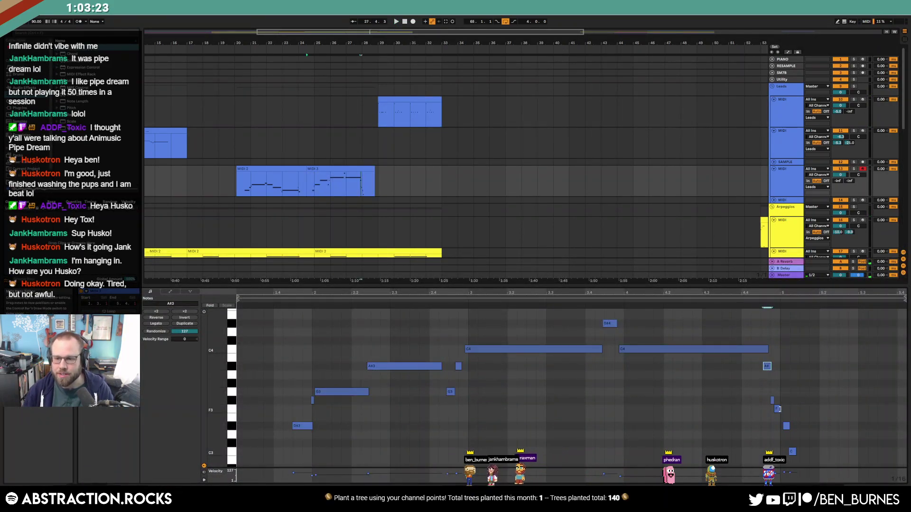
pyautogui.press('Left')
pyautogui.moveTo(766, 350); pyautogui.dragTo(761, 350)
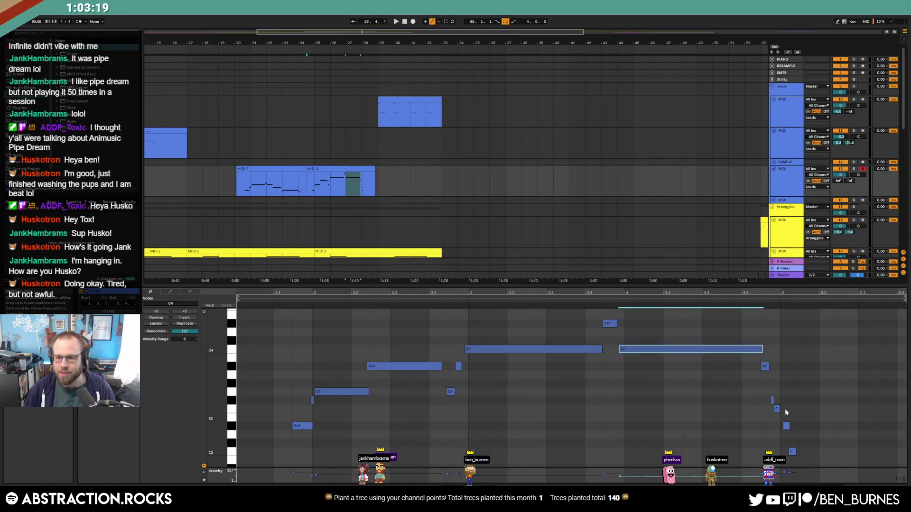
# Tighten the descending run ending the Shakuhachi phrase by shifting its F#3, F3, D#3 and C3 earlier and trimming the preceding C4
pyautogui.scroll(3, 789, 392)
pyautogui.moveTo(752, 402); pyautogui.dragTo(754, 404)
pyautogui.click(786, 425)
pyautogui.press('Left')
pyautogui.press('Left')
pyautogui.click(797, 451)
pyautogui.press('Left')
pyautogui.press('Left')
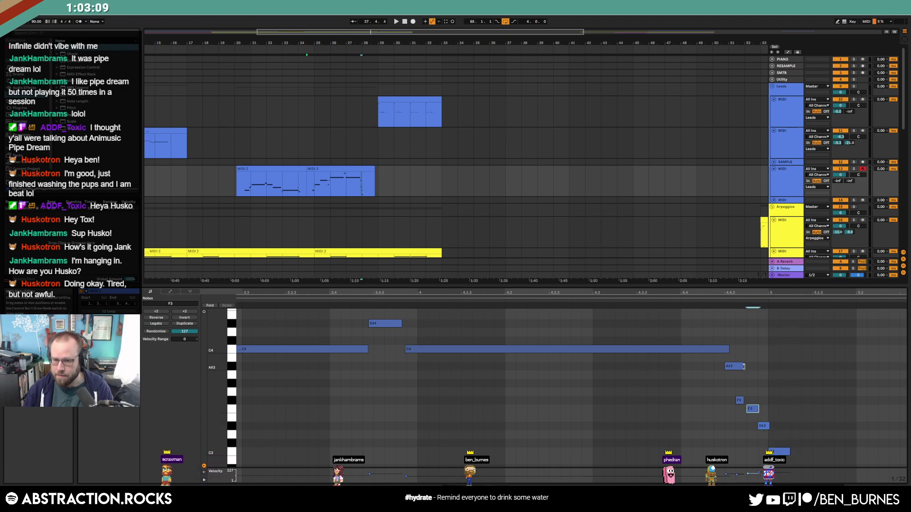
pyautogui.click(745, 398)
pyautogui.moveTo(728, 349); pyautogui.dragTo(725, 349)
pyautogui.click(737, 349)
pyautogui.scroll(-3, 752, 348)
# Adjust the notes around the short D#4, extending the C4 before it slightly and starting the C4 after it a little later
pyautogui.click(610, 324)
pyautogui.moveTo(618, 349); pyautogui.dragTo(624, 349)
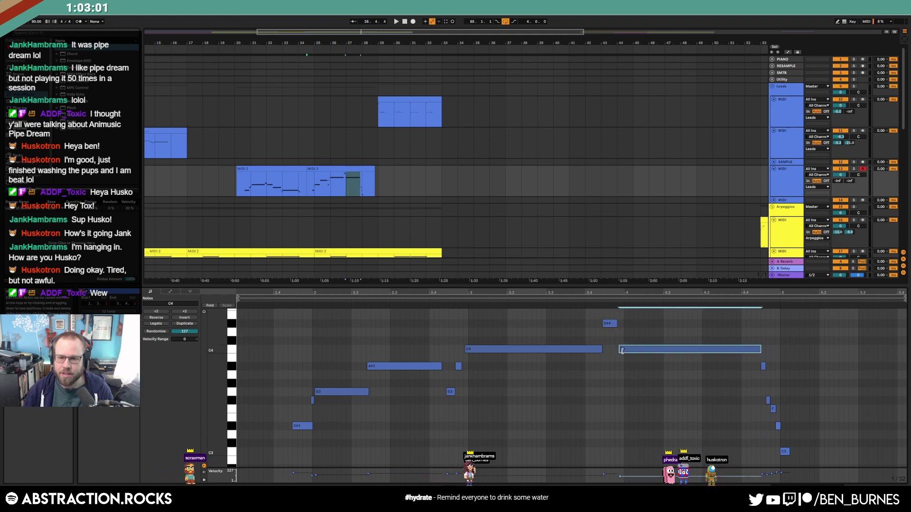
pyautogui.click(615, 329)
pyautogui.click(611, 324)
pyautogui.click(610, 362)
pyautogui.moveTo(602, 349); pyautogui.dragTo(604, 349)
pyautogui.click(609, 347)
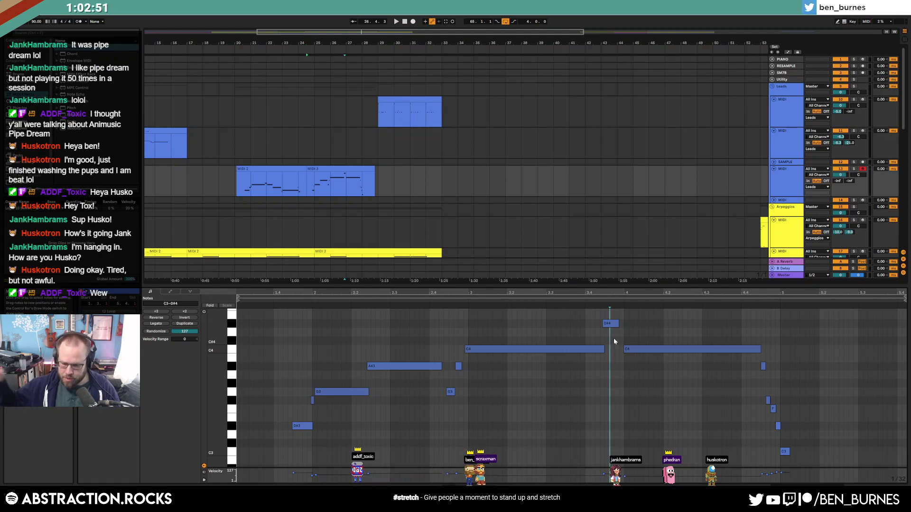
pyautogui.click(610, 323)
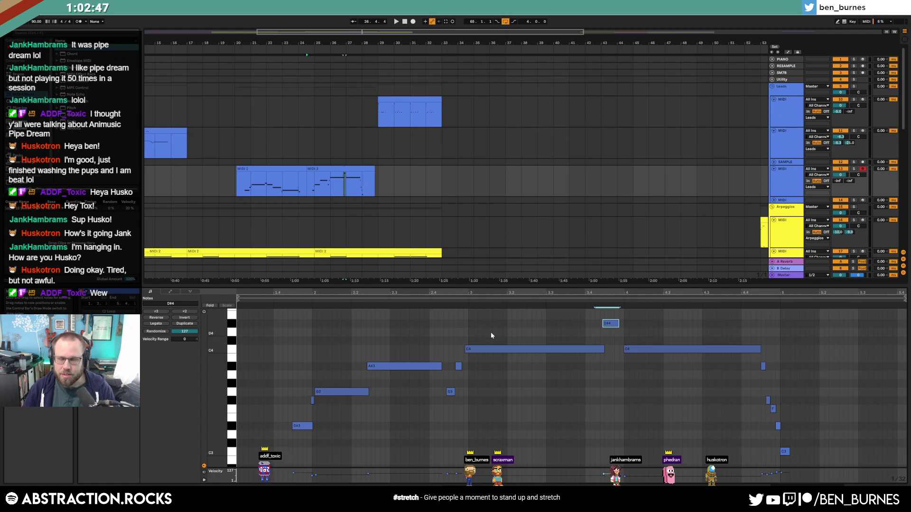
# Consolidate the two Shakuhachi clips, shorten the long D#3 ending the first phrase and adjust the timing of the short notes after it
pyautogui.keyDown('shift'); pyautogui.click(294, 169); pyautogui.keyUp('shift')
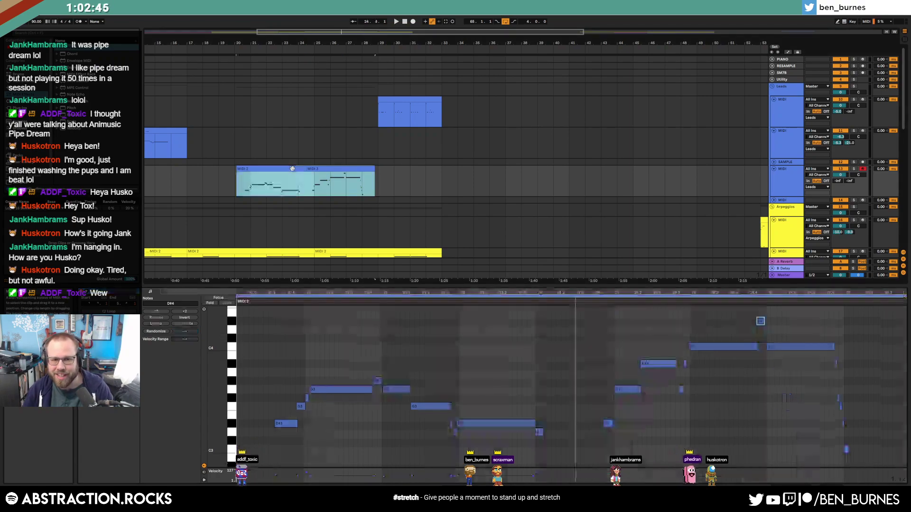
pyautogui.click(566, 381)
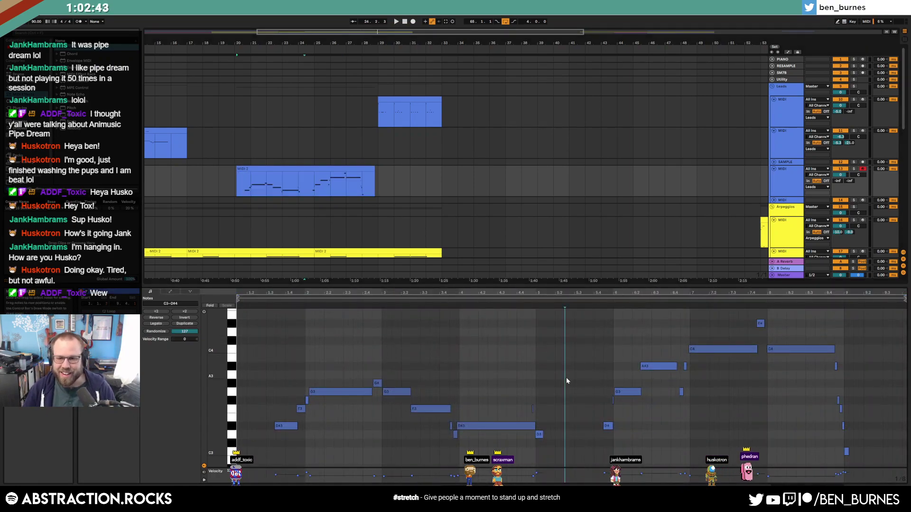
pyautogui.scroll(3, 541, 422)
pyautogui.moveTo(514, 428); pyautogui.dragTo(508, 426)
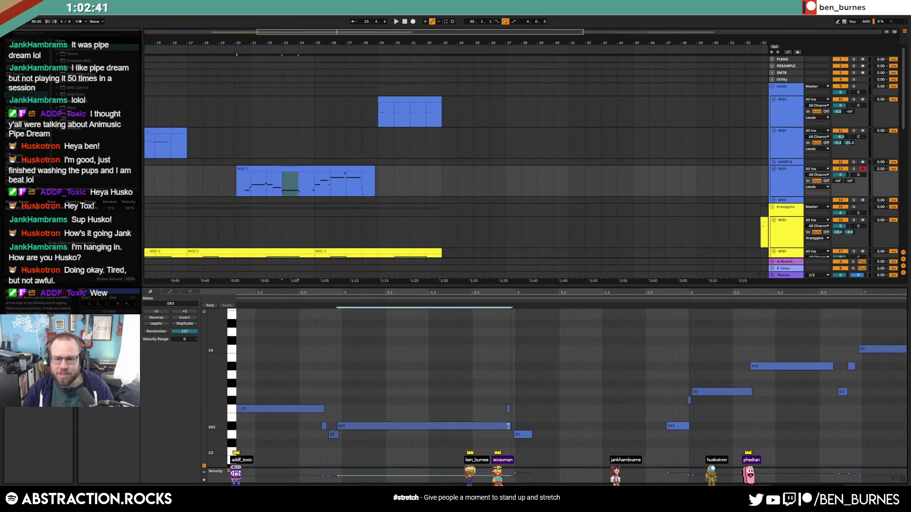
pyautogui.click(508, 410)
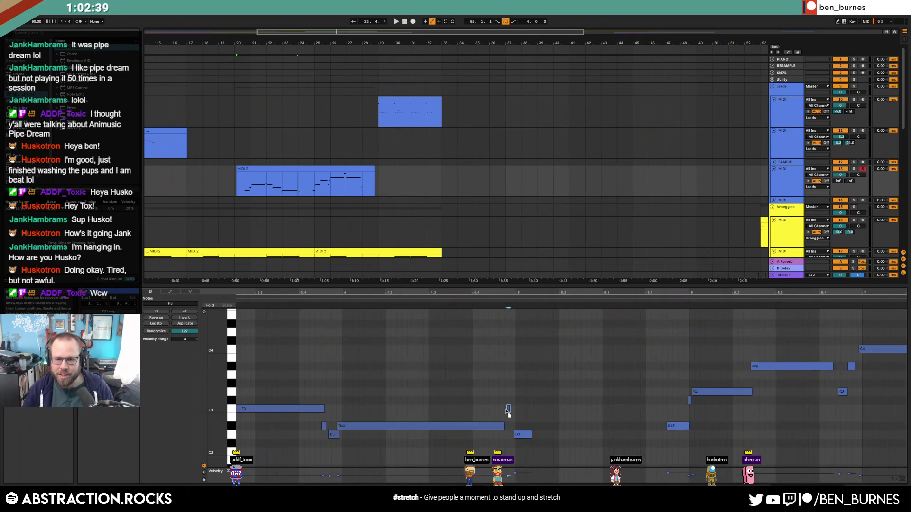
pyautogui.click(523, 435)
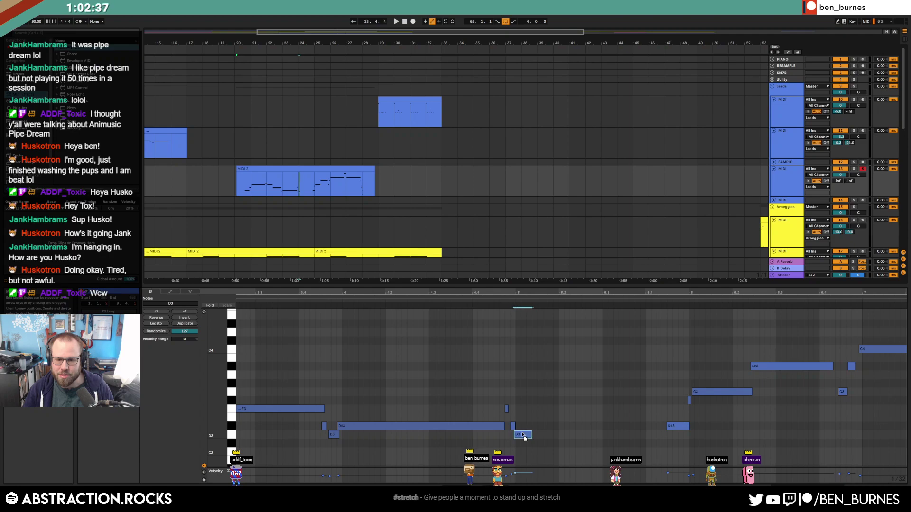
pyautogui.click(568, 424)
pyautogui.click(608, 407)
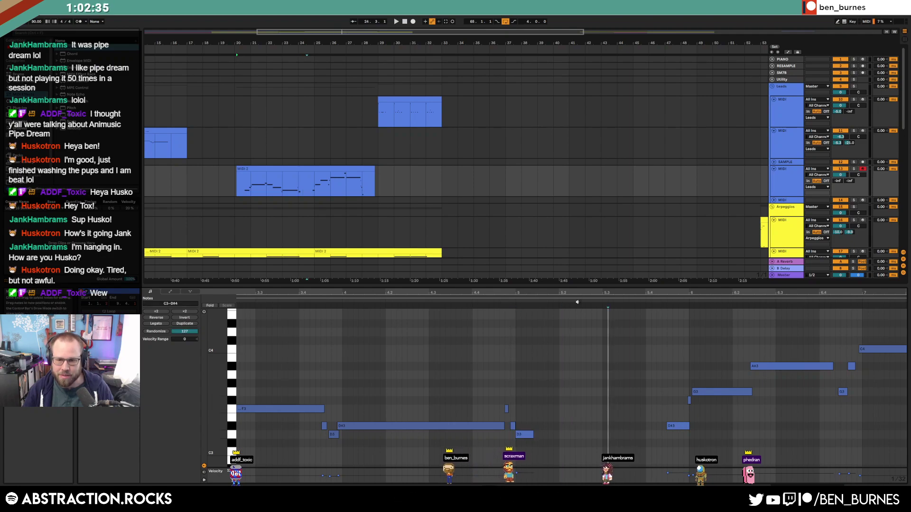
# Play the arrangement from bar 20 to check the edited Shakuhachi lead against the backing tracks
pyautogui.moveTo(580, 294); pyautogui.dragTo(568, 293)
pyautogui.press('space')
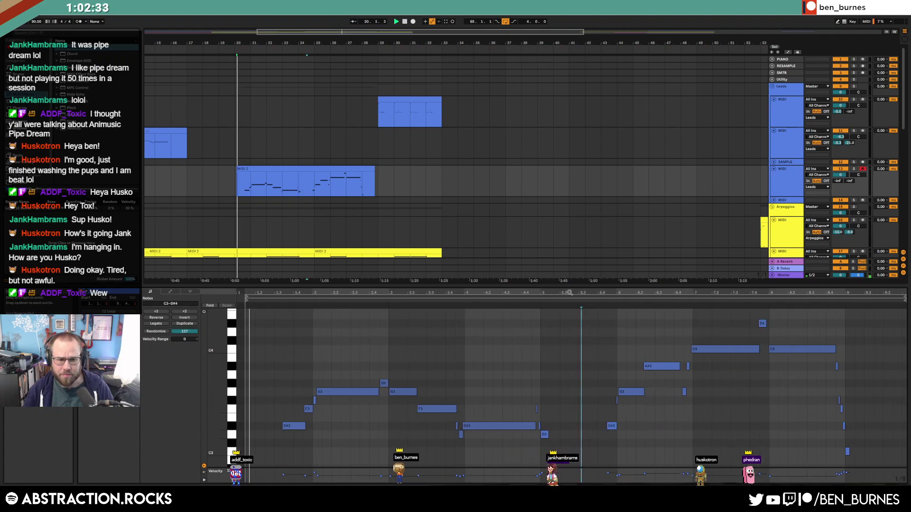
pyautogui.hotkey('shift', 'Tab')
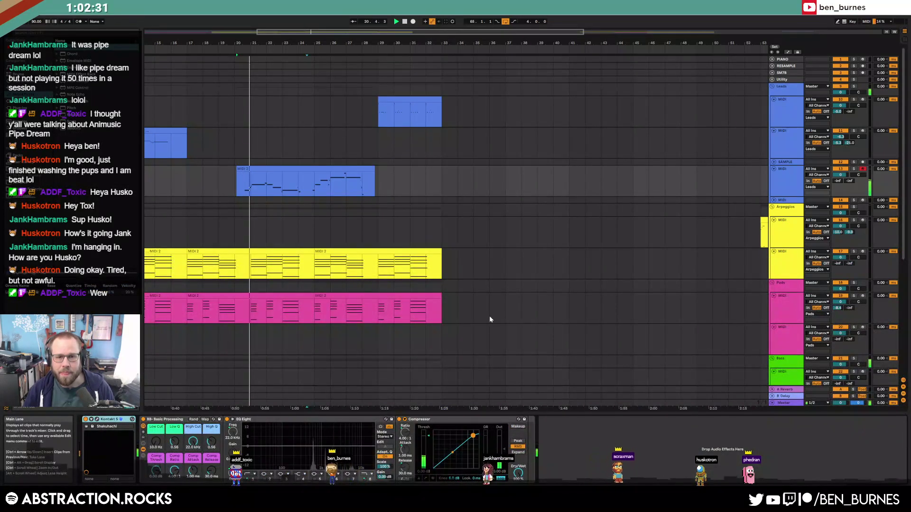
pyautogui.press('-')
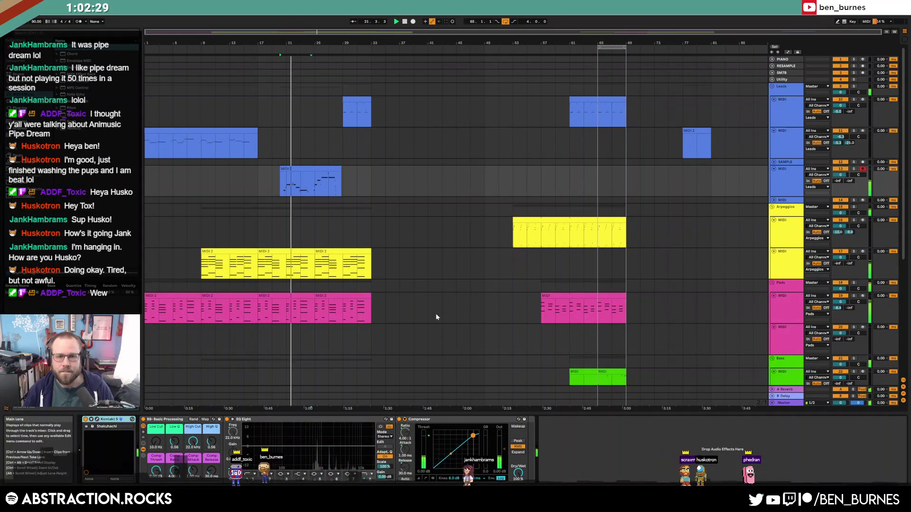
pyautogui.scroll(-3, 434, 284)
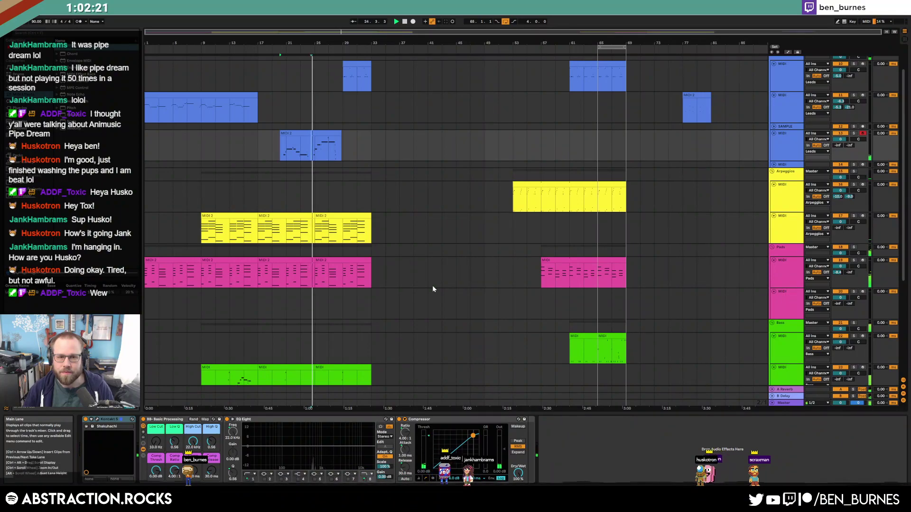
# Record a short new MIDI part on the second lead track, starting around bar 25
pyautogui.click(319, 110)
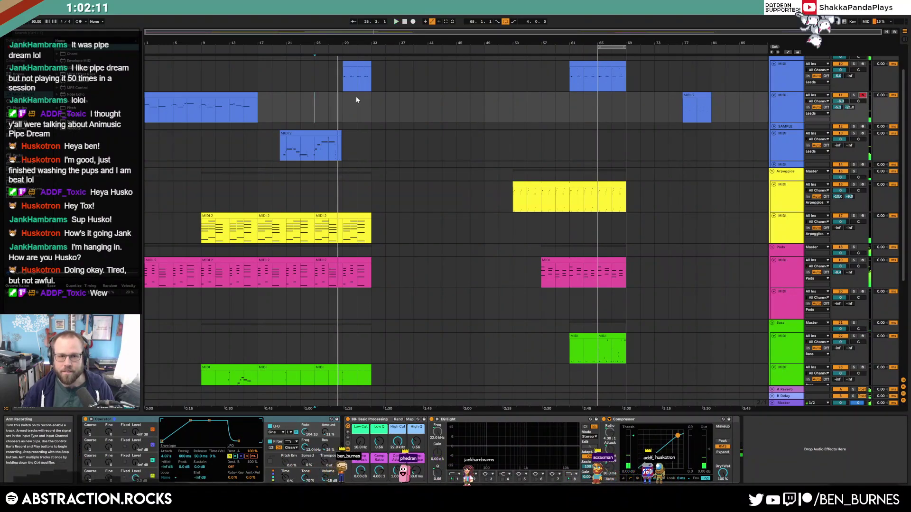
pyautogui.press('space')
pyautogui.press('space')
pyautogui.press('F9')
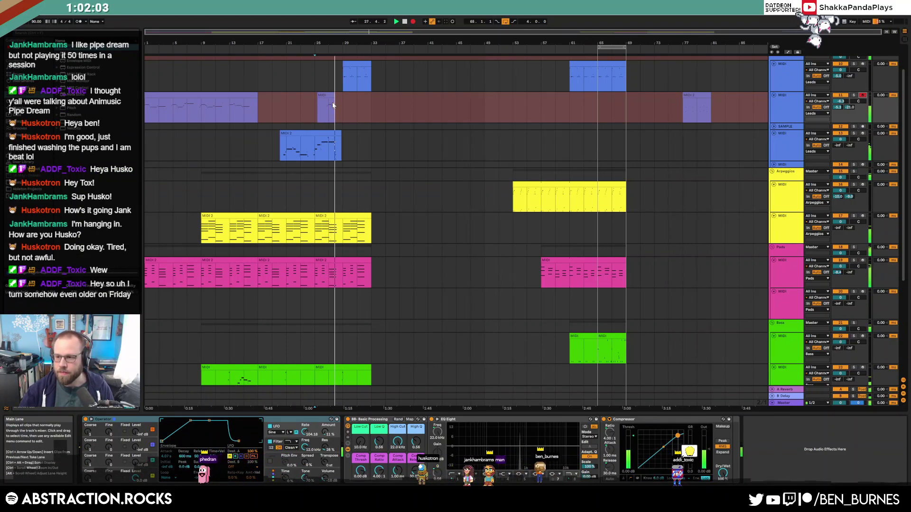
pyautogui.click(413, 21)
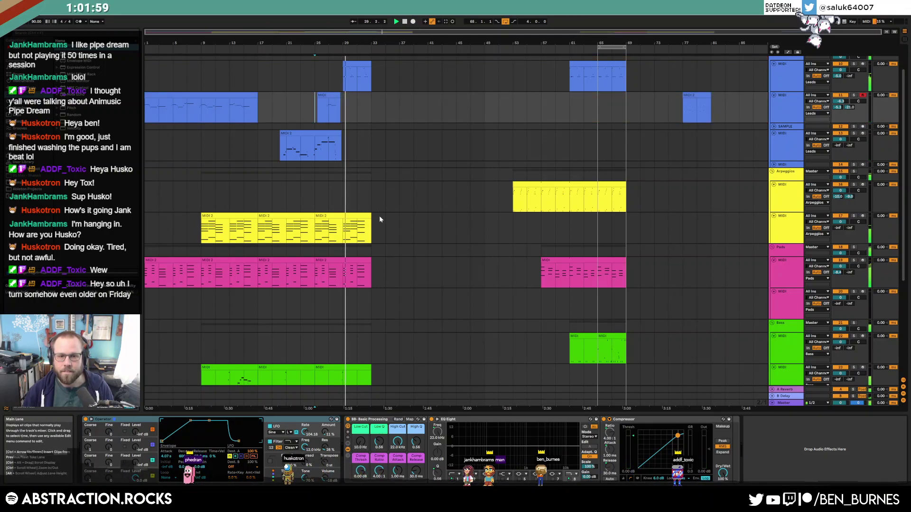
# Select bars 29 to 33 of the hi-hat loop and add a Delay effect to its SAMPLE track
pyautogui.scroll(-5, 377, 286)
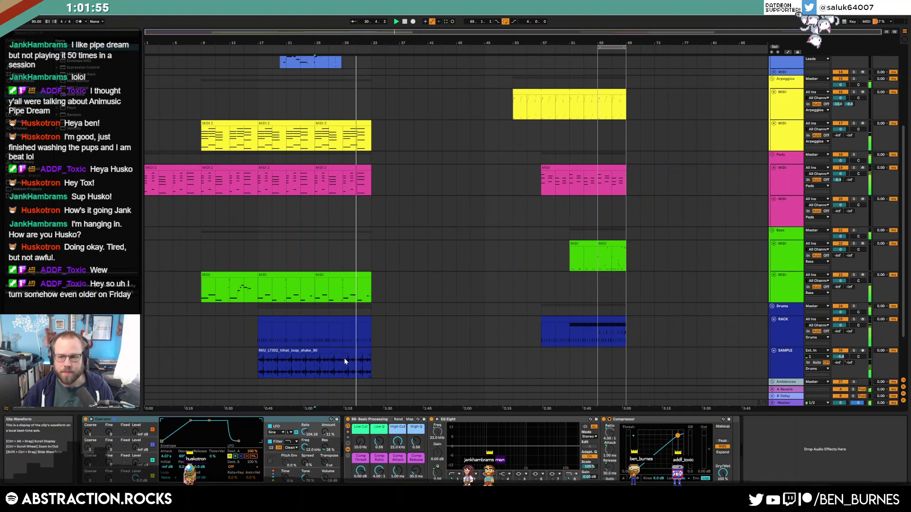
pyautogui.scroll(6, 344, 358)
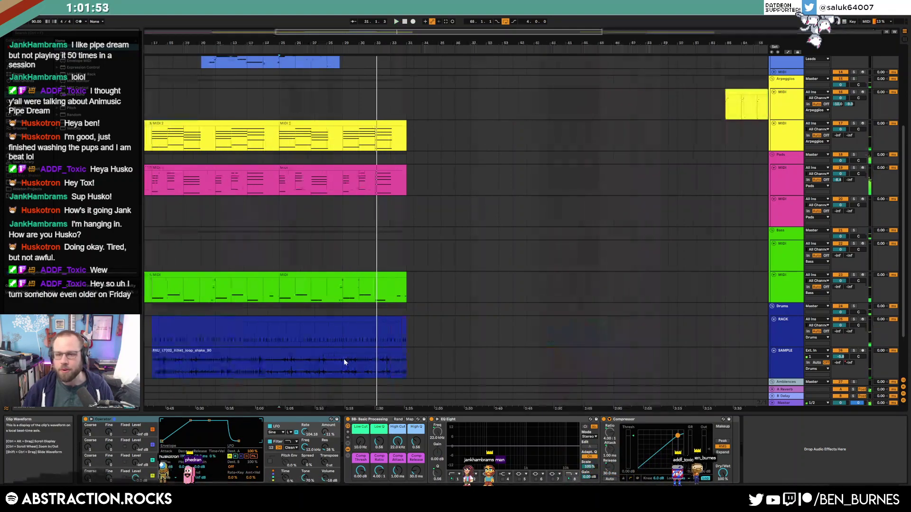
pyautogui.moveTo(340, 360); pyautogui.dragTo(492, 370)
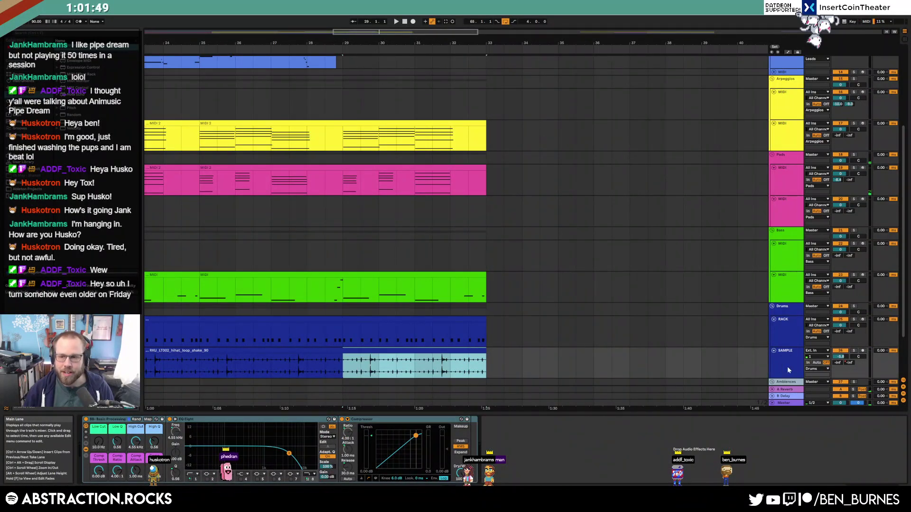
pyautogui.click(28, 91)
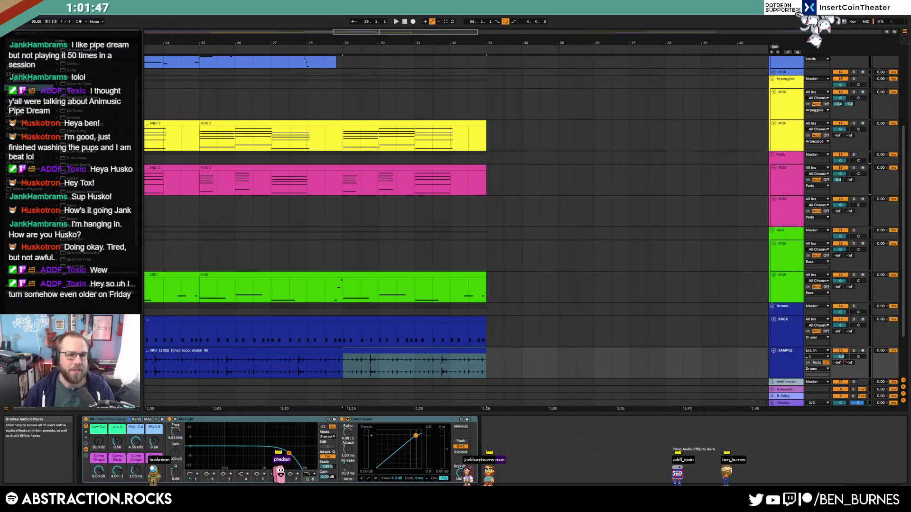
pyautogui.doubleClick(71, 72)
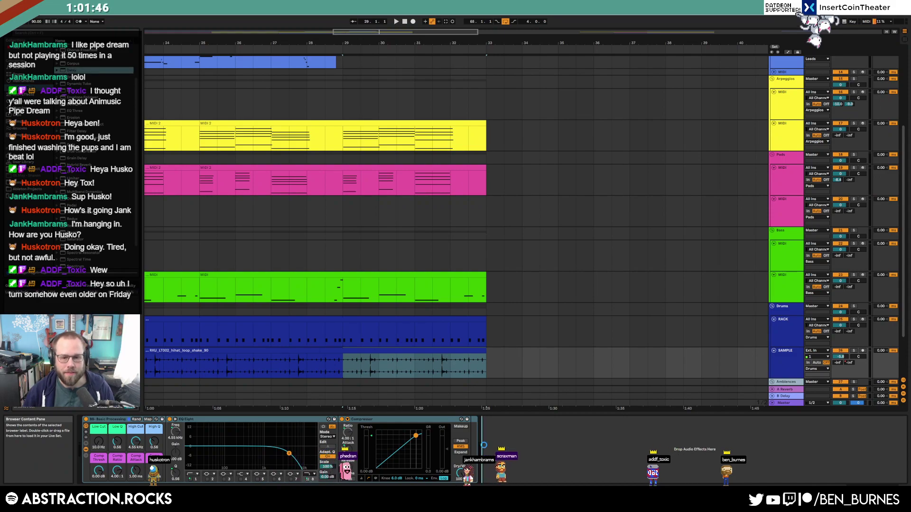
# Automate the SAMPLE track's High Cut to rise from bar 24 to 22 kHz at bar 29, and audition it
pyautogui.press('a')
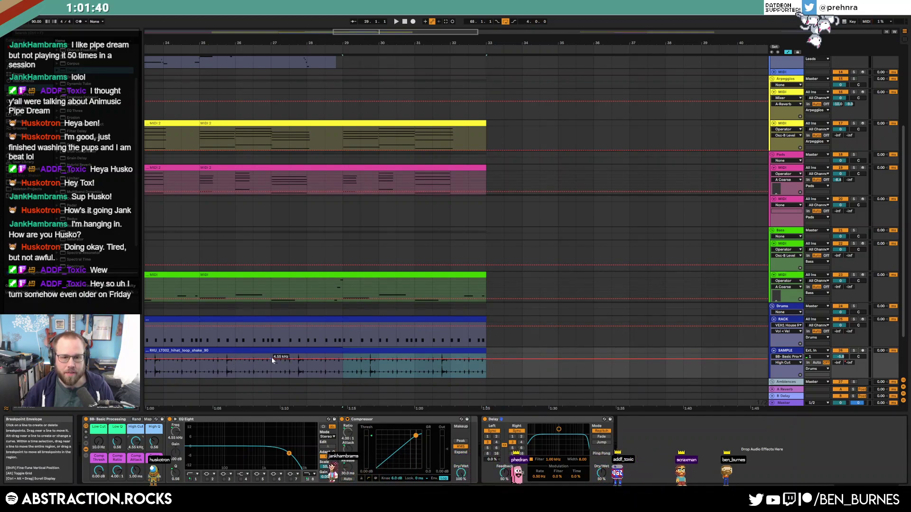
pyautogui.click(164, 359)
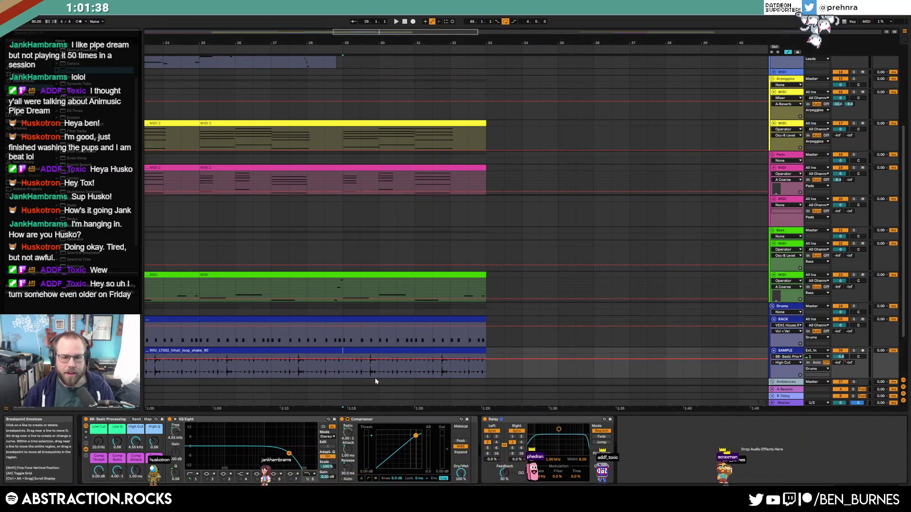
pyautogui.moveTo(342, 360); pyautogui.dragTo(342, 355)
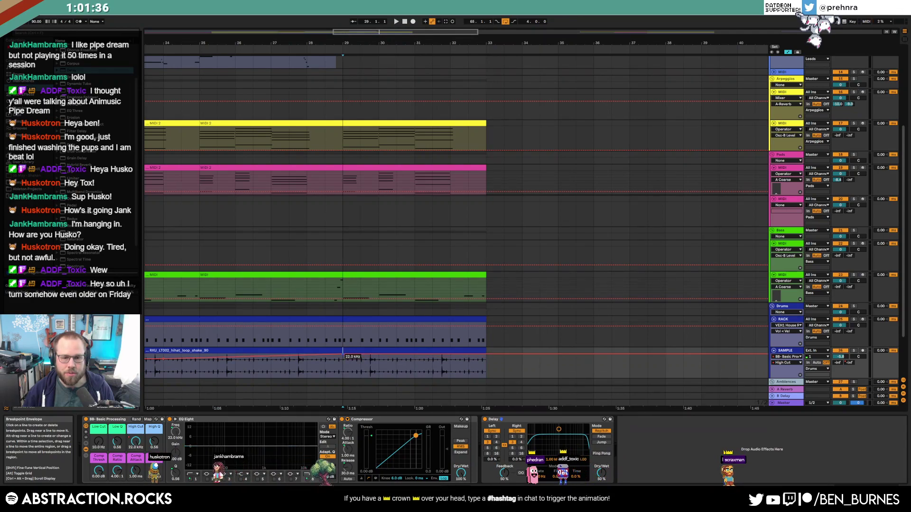
pyautogui.click(162, 369)
pyautogui.press('space')
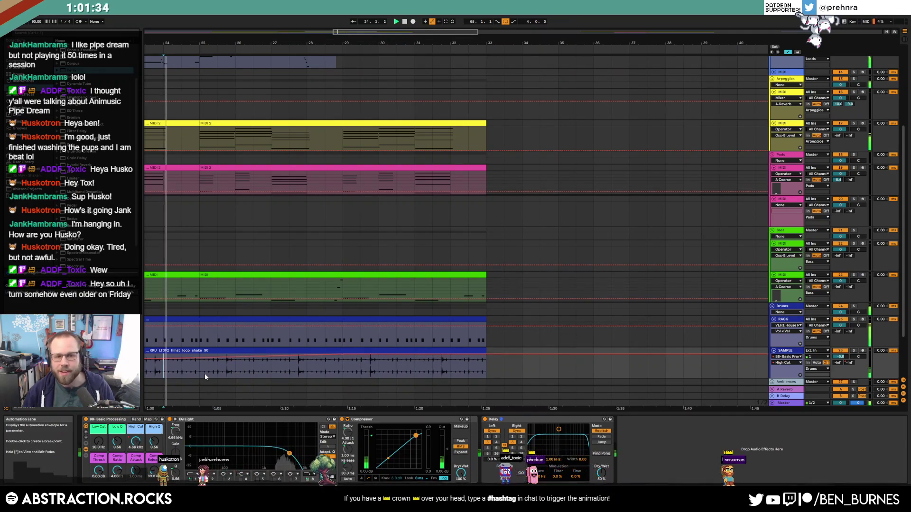
pyautogui.press('space')
# Raise the Delay's bandpass filter to about 3.60 kHz and adjust its feedback and dry/wet mix
pyautogui.moveTo(559, 429); pyautogui.dragTo(571, 445)
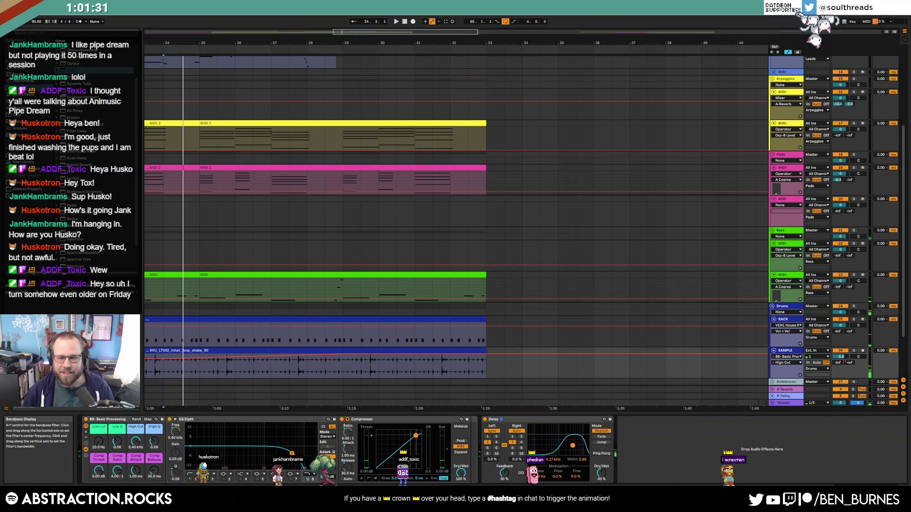
pyautogui.moveTo(504, 473); pyautogui.dragTo(503, 501)
pyautogui.doubleClick(505, 475)
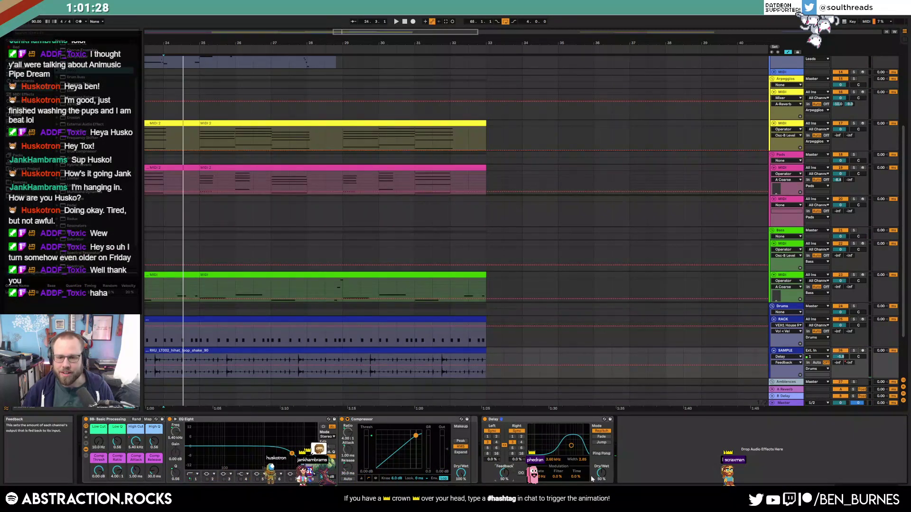
pyautogui.moveTo(600, 474); pyautogui.dragTo(600, 476)
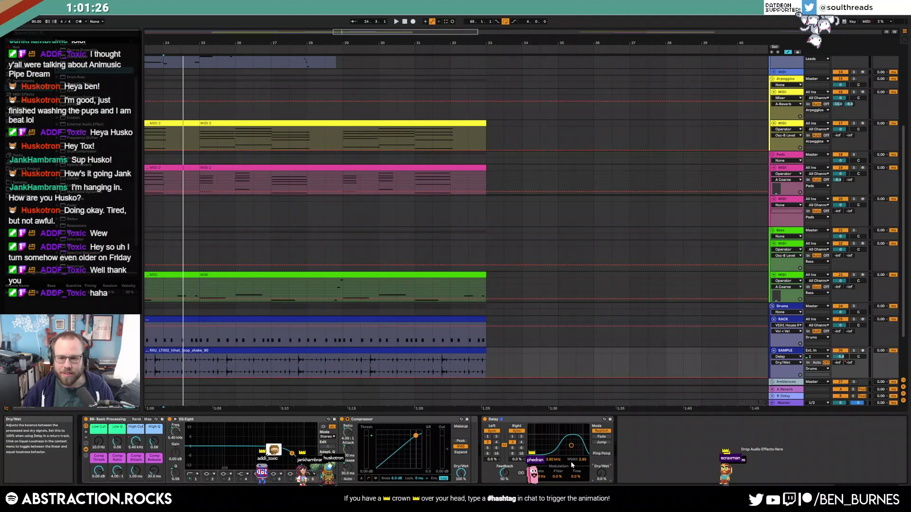
# Draw a Delay Dry/Wet automation ramp rising from 0% and shift it to span roughly bars 29 to 32 during playback
pyautogui.click(271, 378)
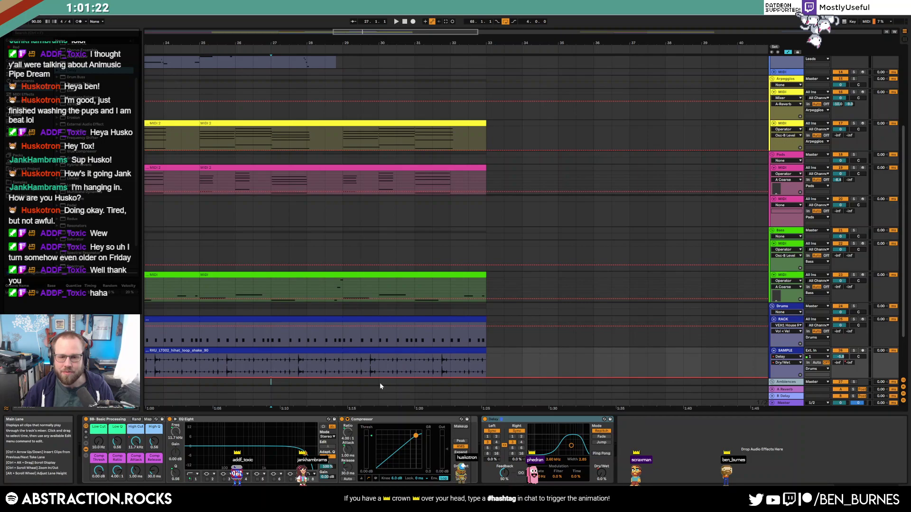
pyautogui.moveTo(378, 376); pyautogui.dragTo(378, 366)
pyautogui.press('space')
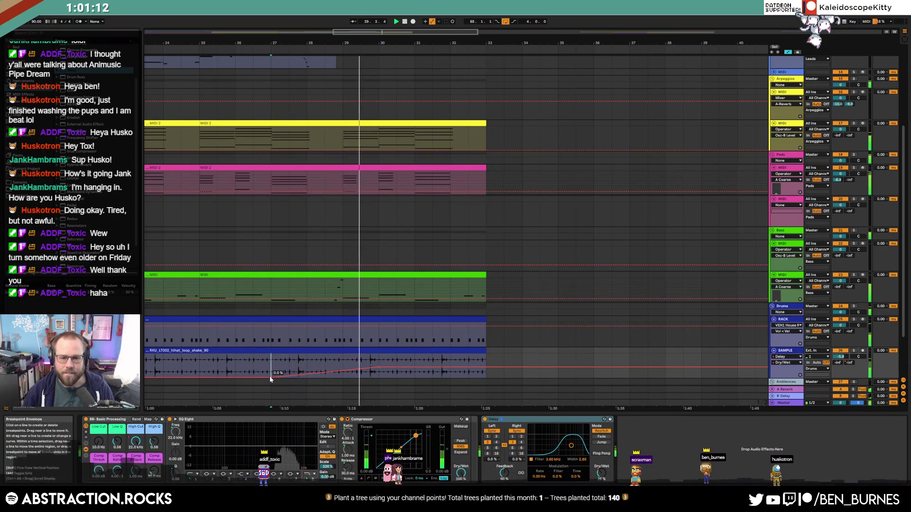
pyautogui.moveTo(271, 378); pyautogui.dragTo(468, 367)
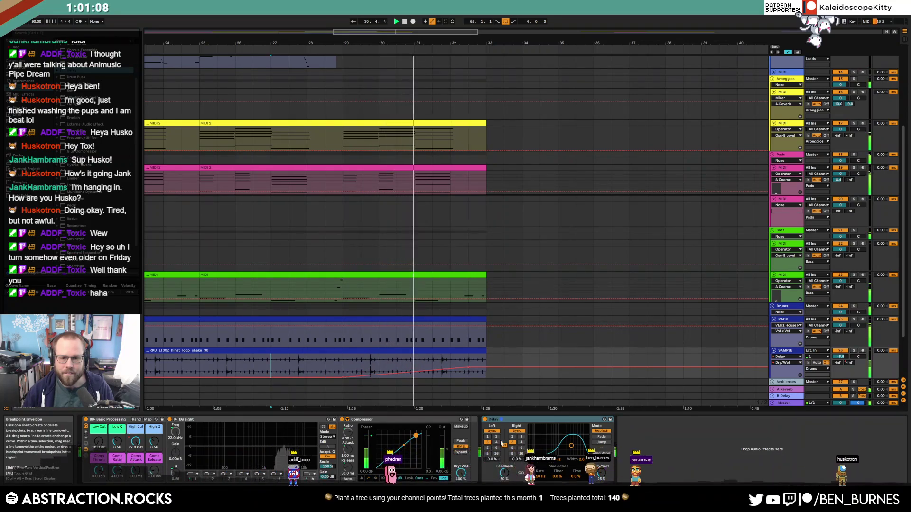
# Reduce the Delay's feedback to 20%, lower the peak of its Dry/Wet ramp, and replay from the middle of bar 28
pyautogui.moveTo(505, 473); pyautogui.dragTo(504, 482)
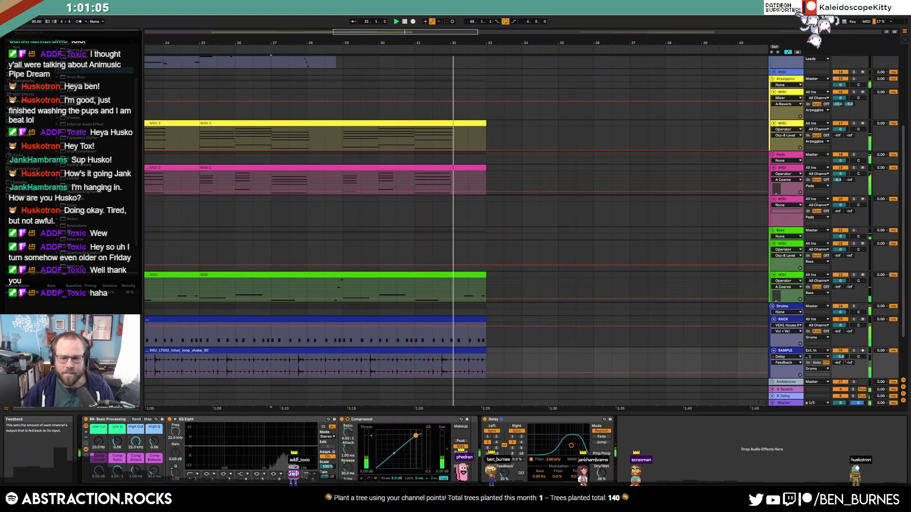
pyautogui.click(600, 473)
pyautogui.press('space')
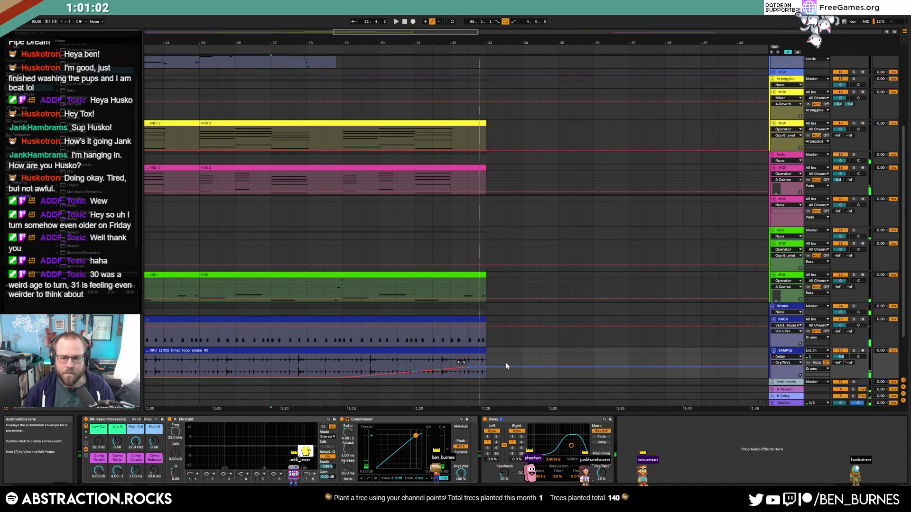
pyautogui.moveTo(505, 363); pyautogui.dragTo(504, 366)
pyautogui.click(332, 365)
pyautogui.press('space')
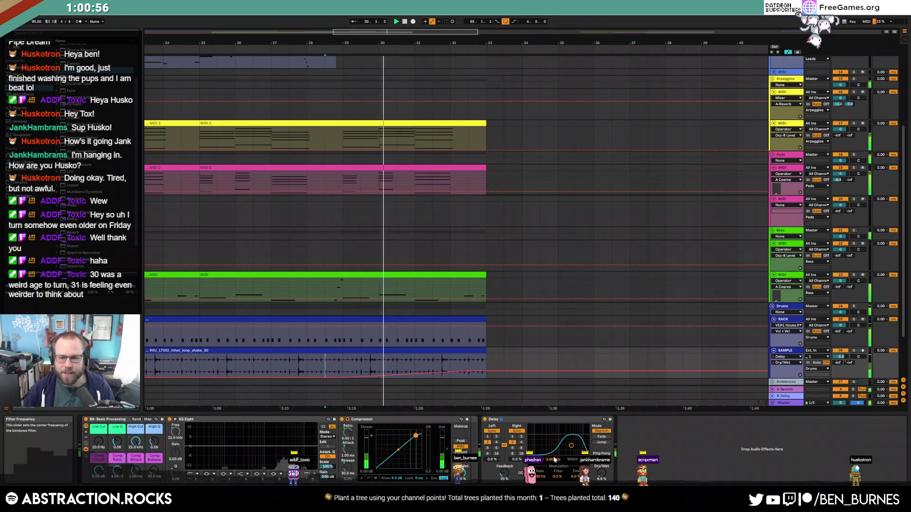
# Try a one-sixteenth left delay time with lower feedback, and delete the Delay device from the SAMPLE track
pyautogui.click(487, 437)
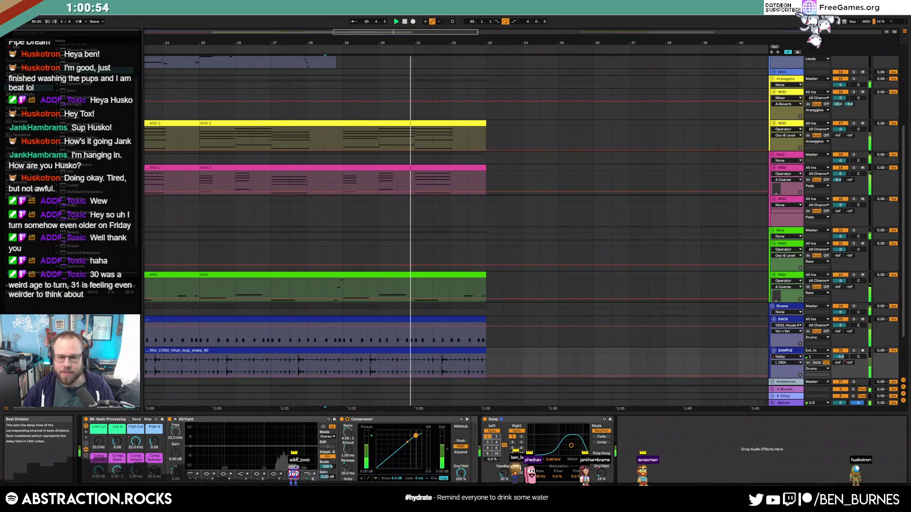
pyautogui.click(504, 473)
pyautogui.moveTo(505, 470); pyautogui.dragTo(505, 491)
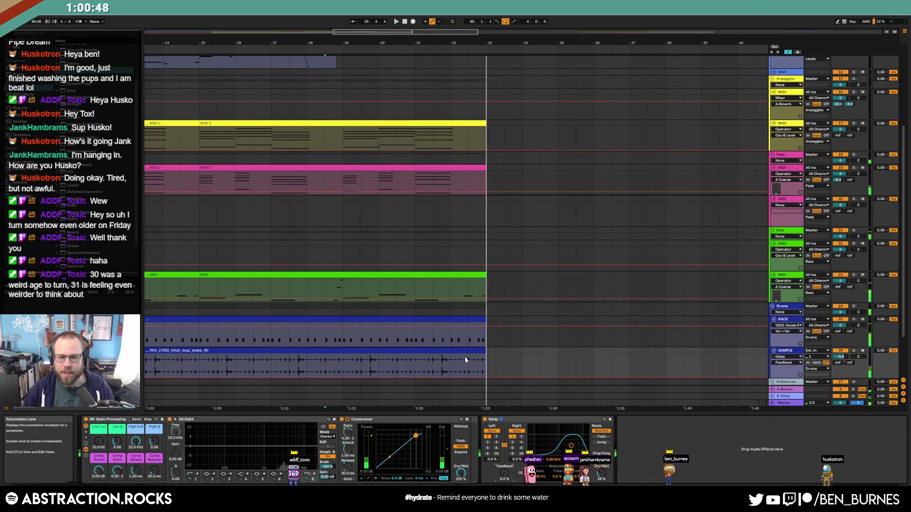
pyautogui.press('Delete')
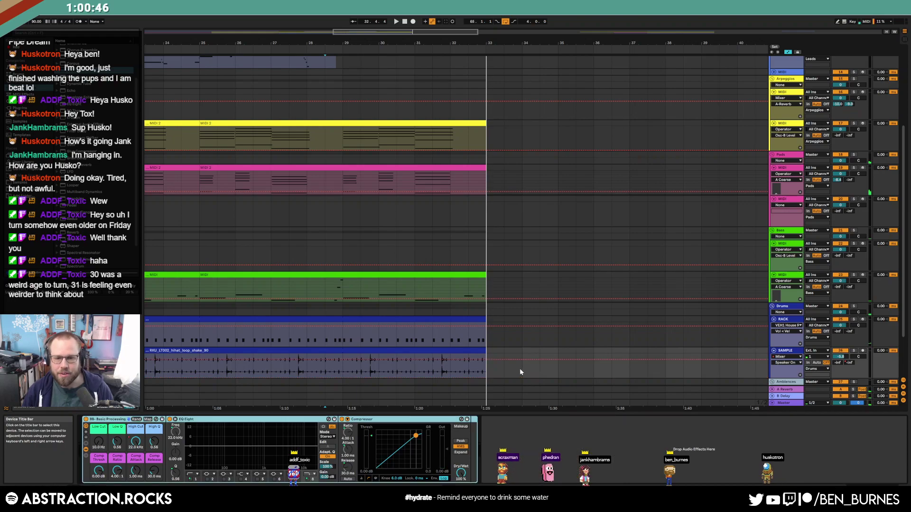
# Check the SAMPLE track's B-Delay send automation across the hi-hat loop, and hide the automation lanes
pyautogui.scroll(-2, 501, 373)
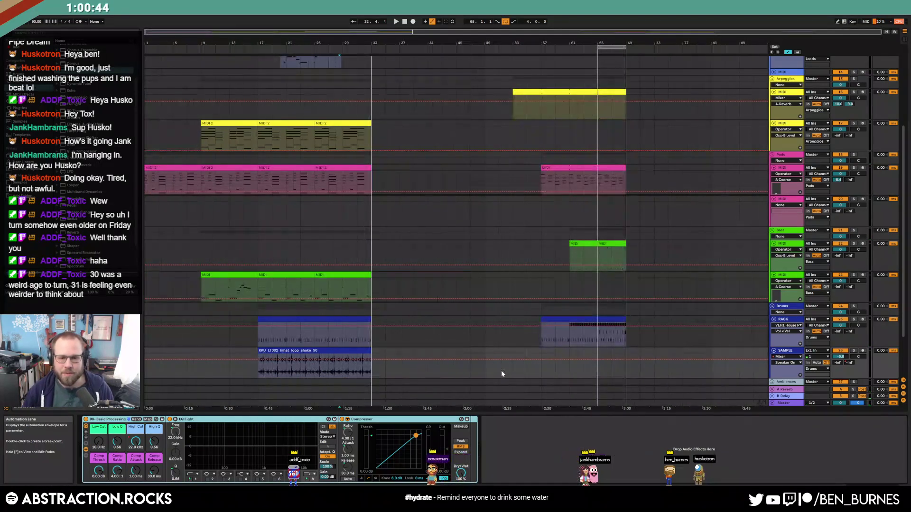
pyautogui.click(849, 364)
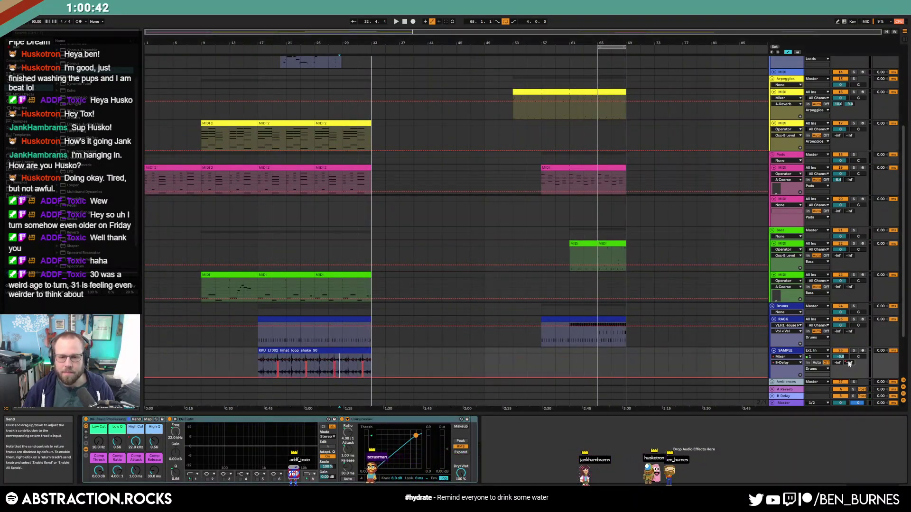
pyautogui.press('a')
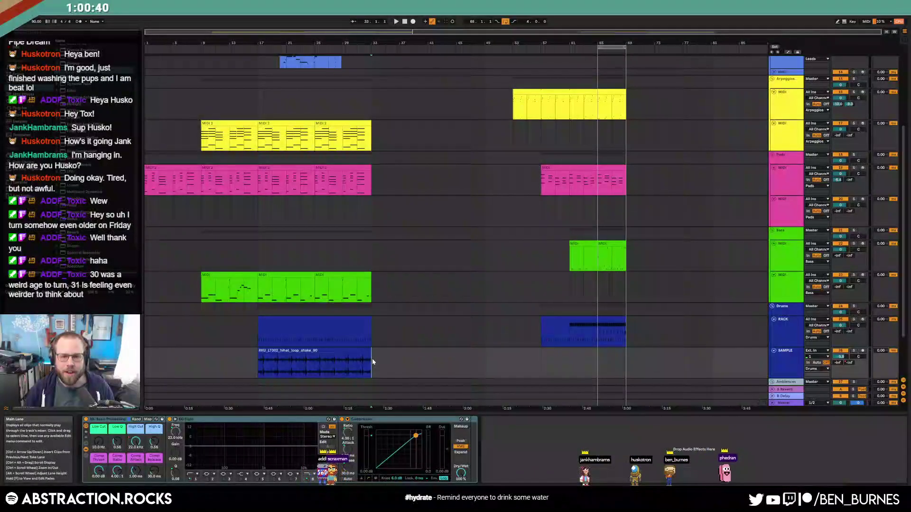
# Play the arrangement from bar 17 to review the bass, lead and drum parts together
pyautogui.click(348, 273)
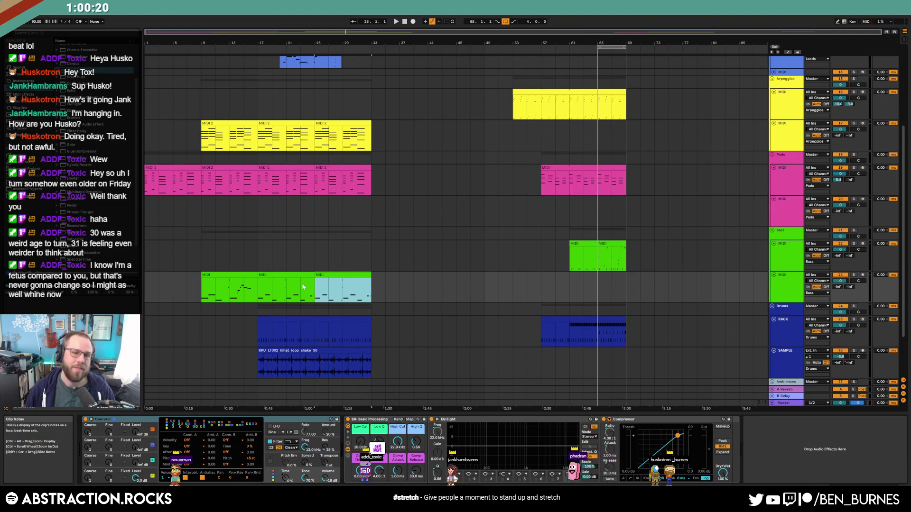
pyautogui.click(378, 303)
pyautogui.press('space')
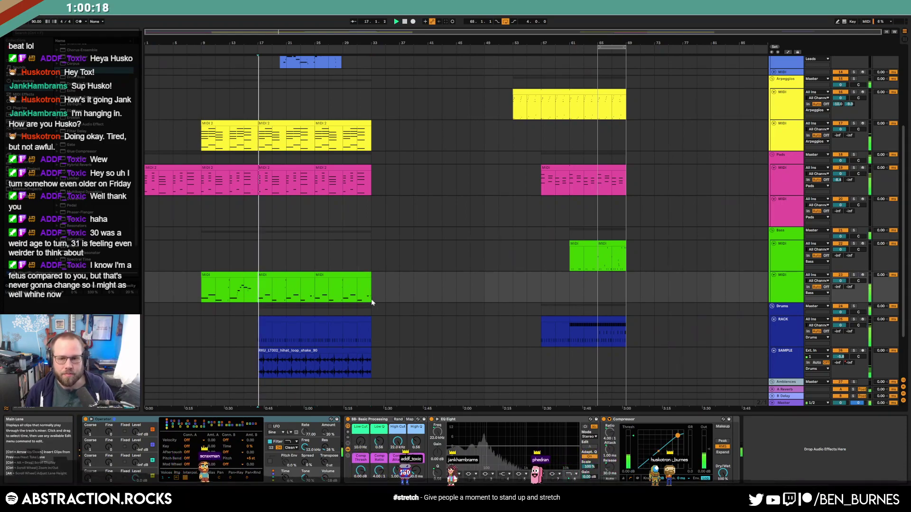
pyautogui.scroll(3, 395, 301)
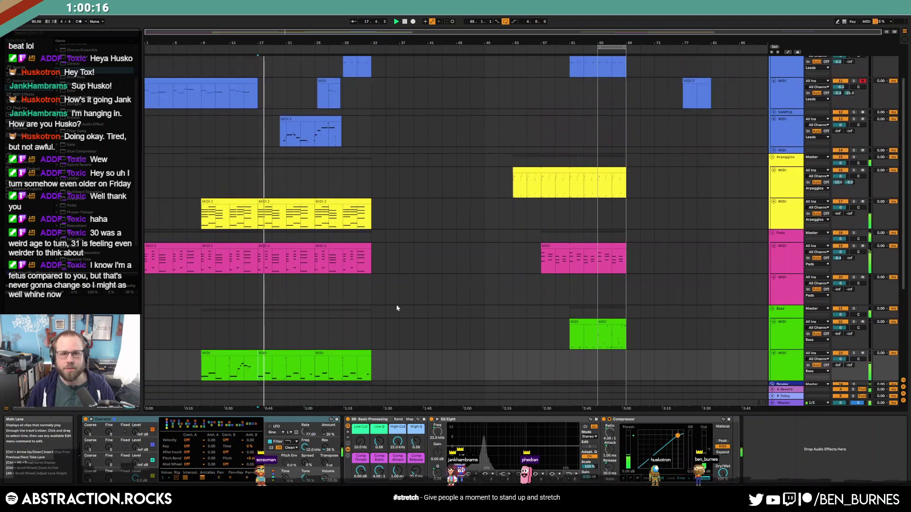
pyautogui.scroll(-5, 391, 313)
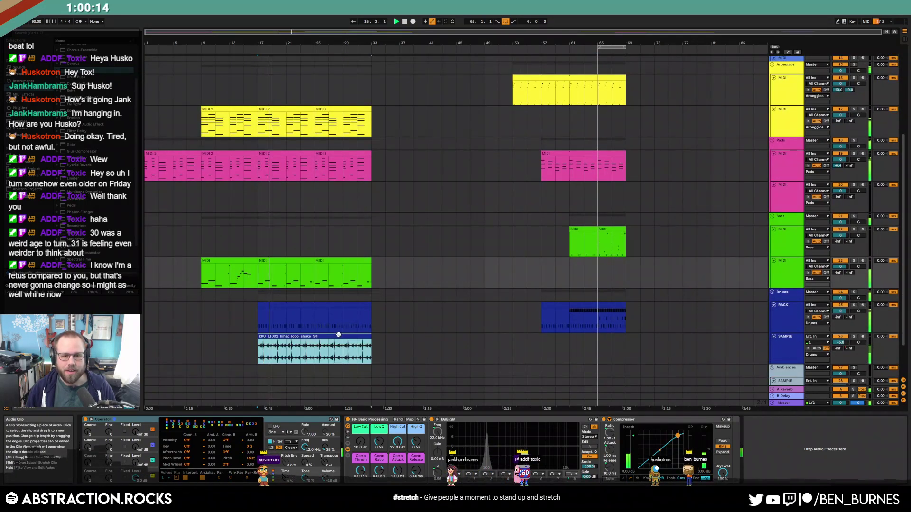
# Lower the hi-hat SAMPLE track's volume and set its input monitoring to Auto
pyautogui.click(338, 334)
pyautogui.press('a')
pyautogui.press('a')
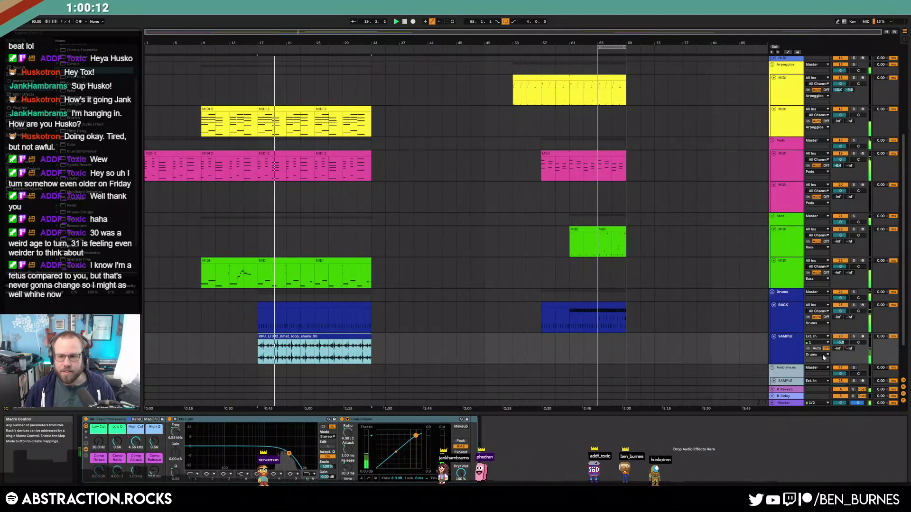
pyautogui.moveTo(840, 342); pyautogui.dragTo(840, 354)
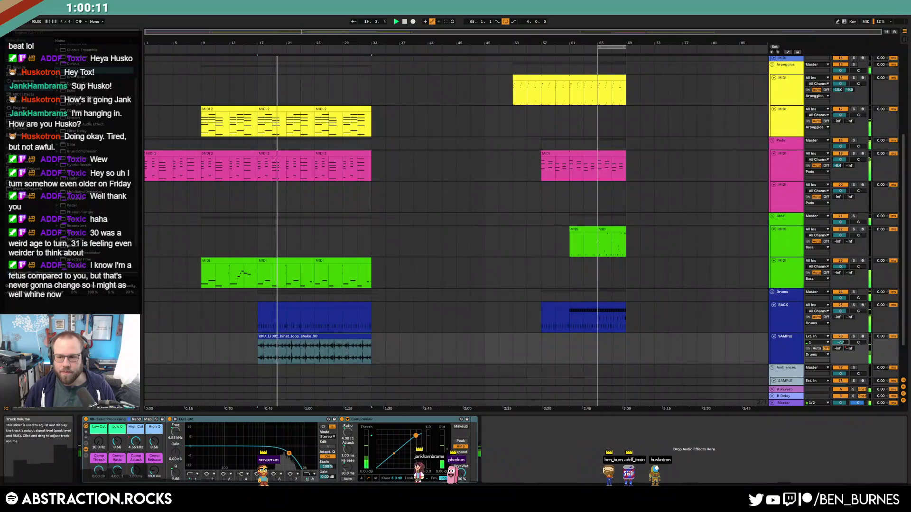
pyautogui.click(815, 348)
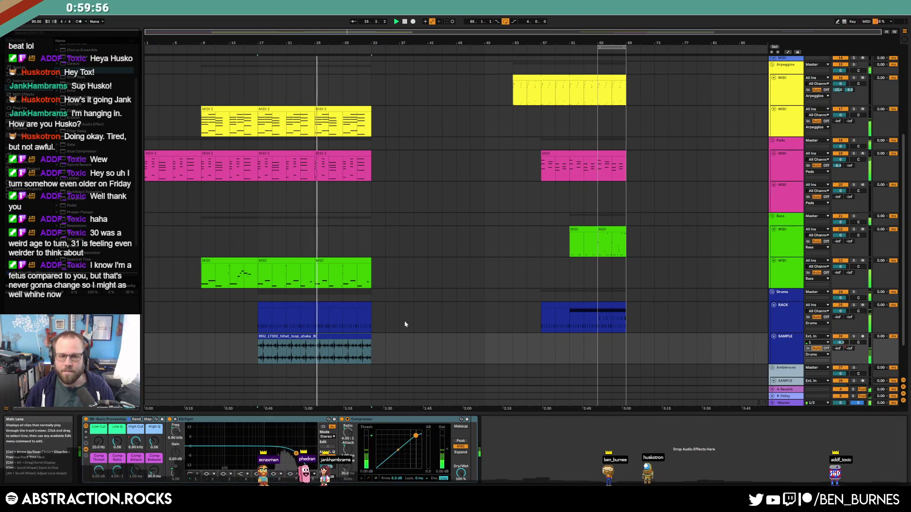
# Open the last green bass clip and add short A#2 and G#2 notes late in its third bar
pyautogui.doubleClick(334, 262)
pyautogui.click(437, 421)
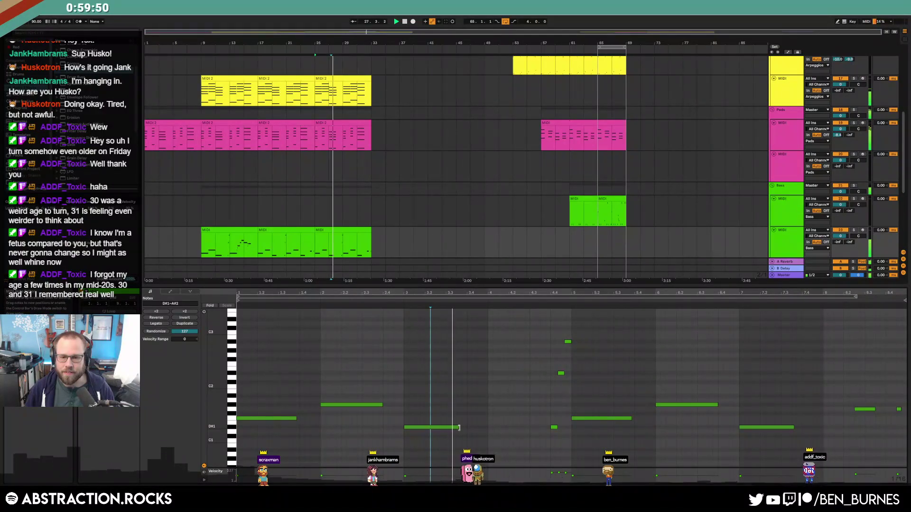
pyautogui.press('space')
pyautogui.doubleClick(469, 341)
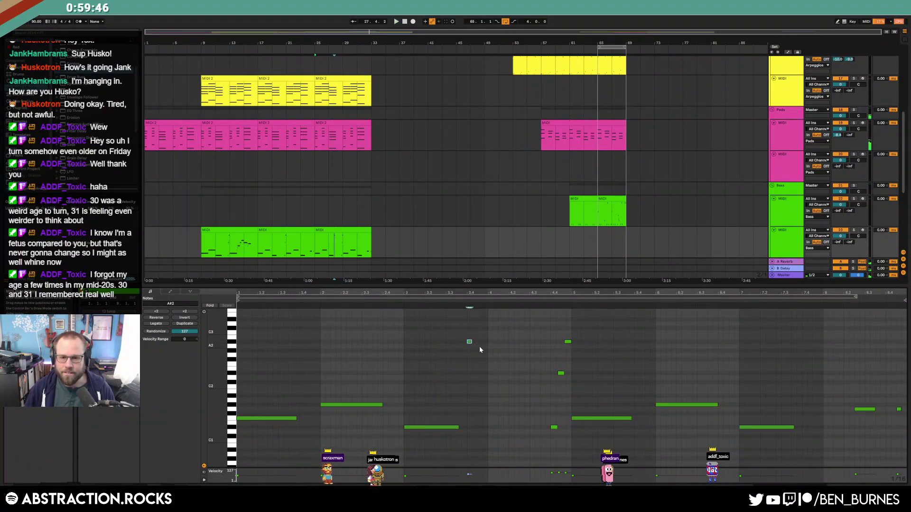
pyautogui.doubleClick(479, 350)
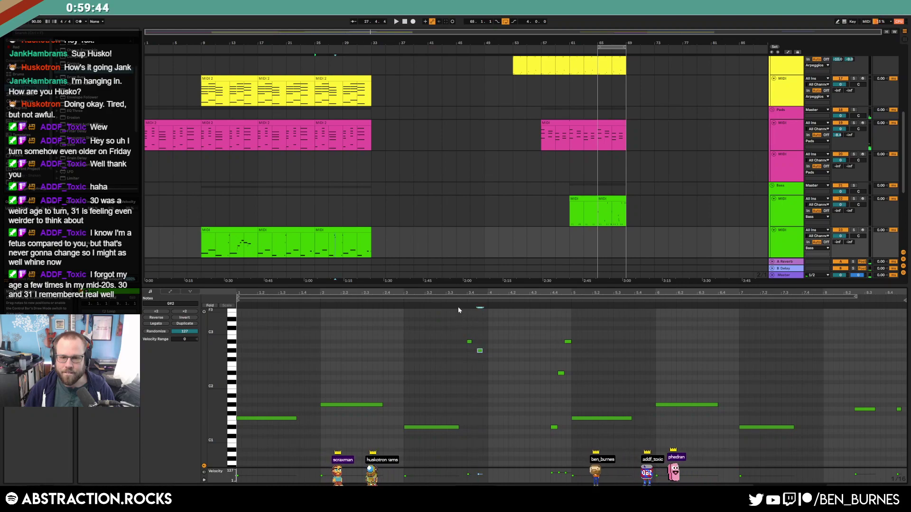
pyautogui.press('space')
# Lengthen the two new bass notes to eighth notes and play back the phrase
pyautogui.moveTo(465, 331); pyautogui.dragTo(489, 363)
pyautogui.press('space')
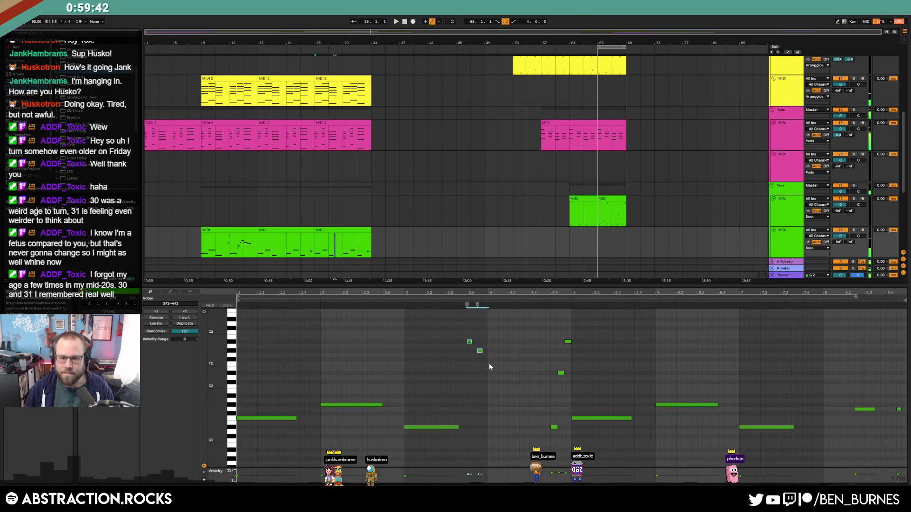
pyautogui.hotkey('shift', 'Right')
pyautogui.click(466, 297)
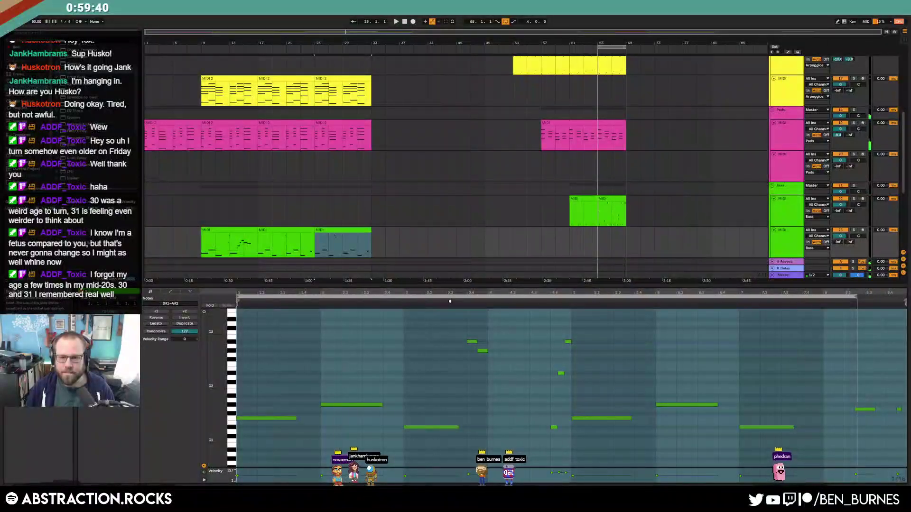
pyautogui.click(449, 300)
pyautogui.scroll(3, 537, 368)
pyautogui.press('space')
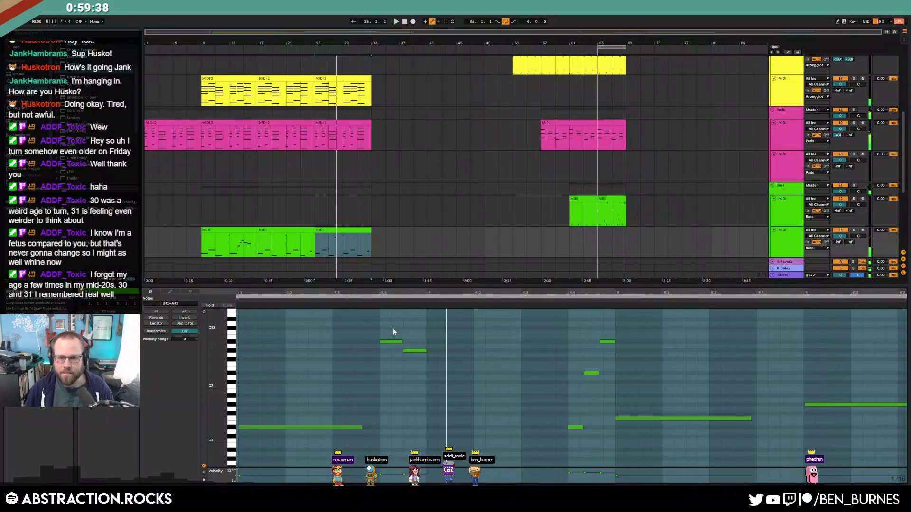
# Raise the two eighth notes in the bass clip's third bar to D#3 and D3
pyautogui.click(417, 350)
pyautogui.press('Up')
pyautogui.moveTo(384, 329); pyautogui.dragTo(426, 372)
pyautogui.press('Up')
pyautogui.press('Up')
pyautogui.press('Up')
pyautogui.press('Up')
pyautogui.press('Up')
pyautogui.click(394, 314)
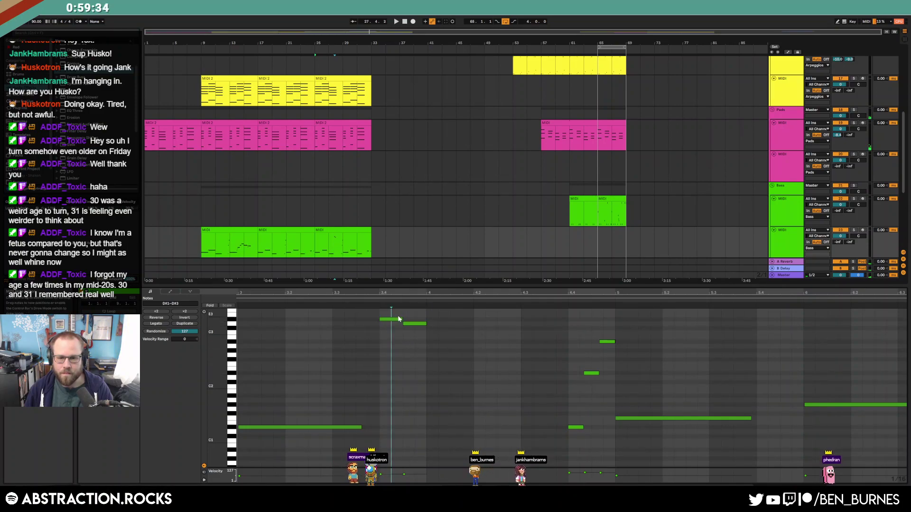
# Add a C3 note at the start of the clip's fourth bar, stretch it to about one and a half beats, and play it back
pyautogui.doubleClick(428, 332)
pyautogui.hotkey('shift', 'Right')
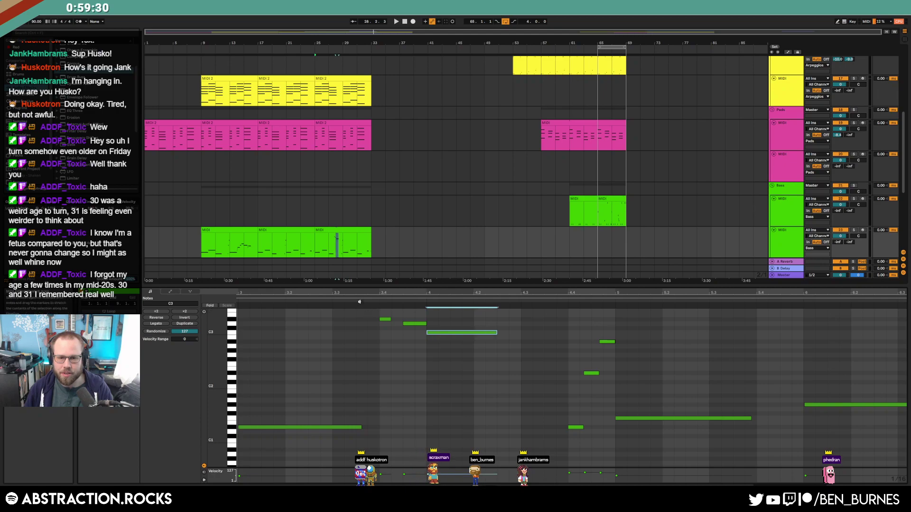
pyautogui.press('space')
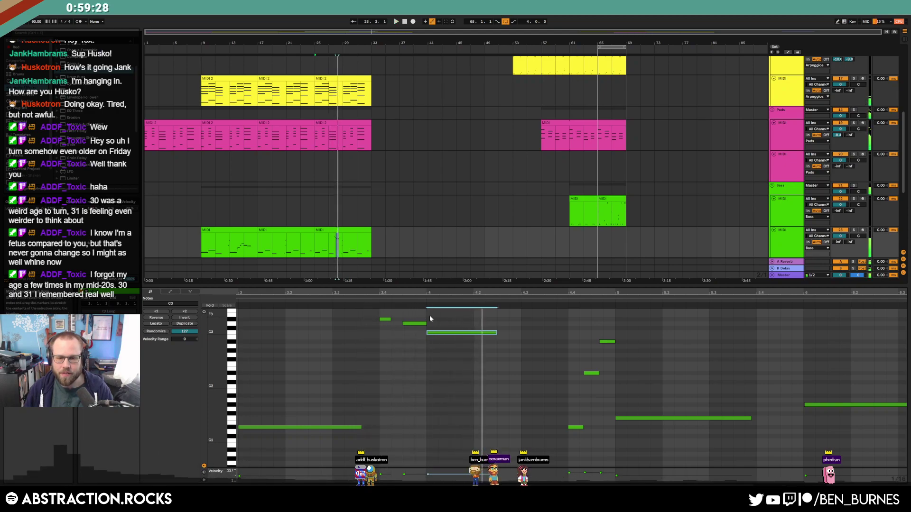
pyautogui.press('space')
# Raise the long bar 4 note to D3 and turn the note before it into a short C3 pickup
pyautogui.press('Up')
pyautogui.press('Up')
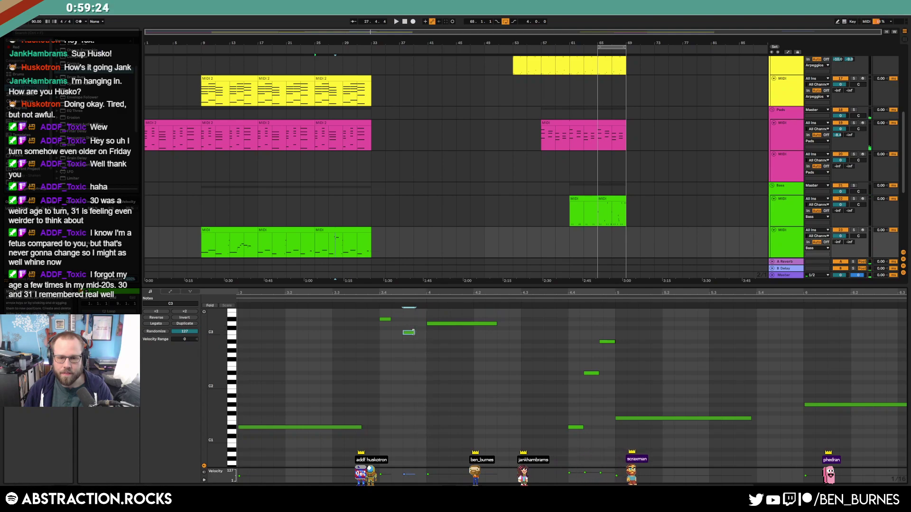
pyautogui.click(360, 301)
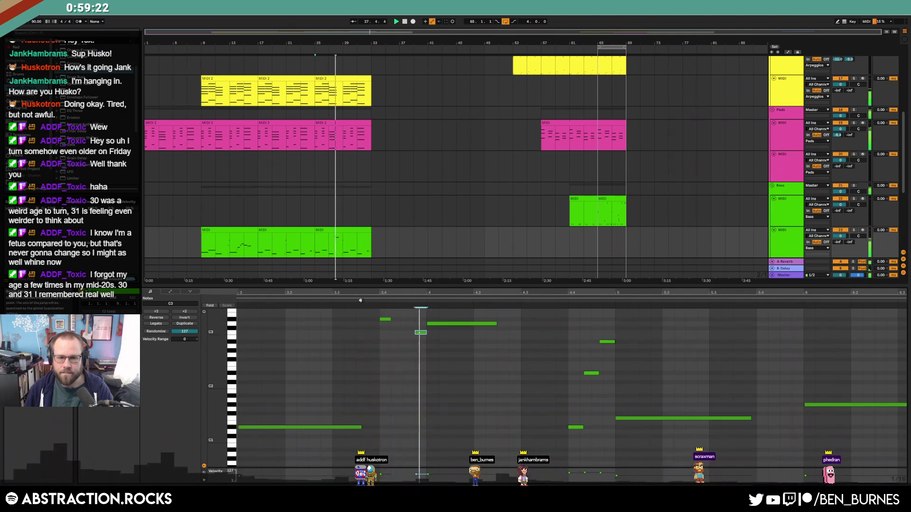
# Transpose the three-note bass figure down an octave and shift it an eighth note earlier
pyautogui.moveTo(385, 316); pyautogui.dragTo(457, 348)
pyautogui.hotkey('shift', 'Down')
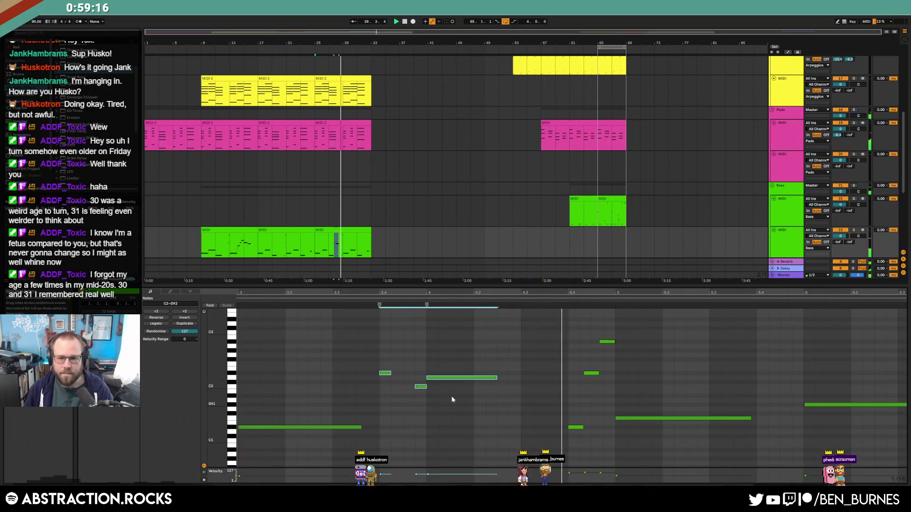
pyautogui.moveTo(371, 349); pyautogui.dragTo(456, 409)
pyautogui.press('Left')
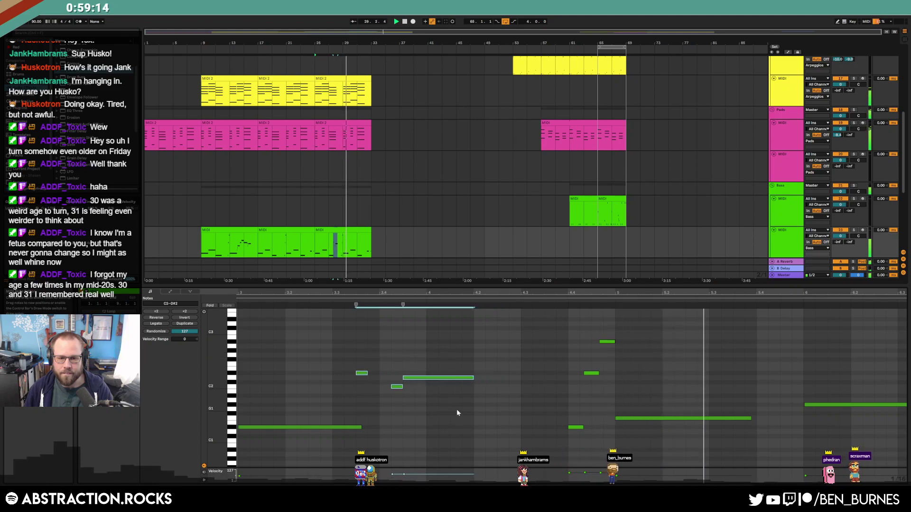
# Rework the figure into adjoining short D2, short C2 and long D2 notes, and trim the preceding D#1 note to end before them
pyautogui.moveTo(326, 363); pyautogui.dragTo(351, 389)
pyautogui.press('Right')
pyautogui.press('Right')
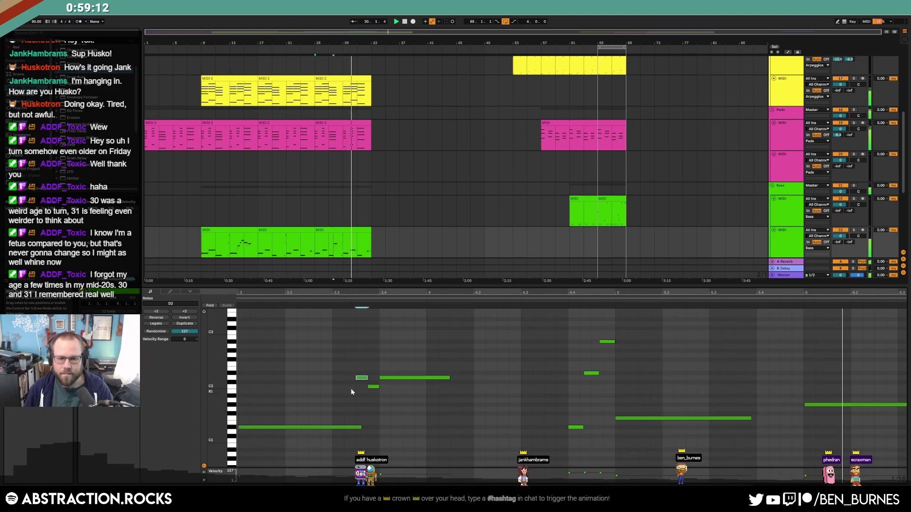
pyautogui.moveTo(361, 426); pyautogui.dragTo(355, 426)
pyautogui.click(378, 425)
# Close the bass note editor and loop bars 29 to 32 of the arrangement
pyautogui.hotkey('shift', 'Tab')
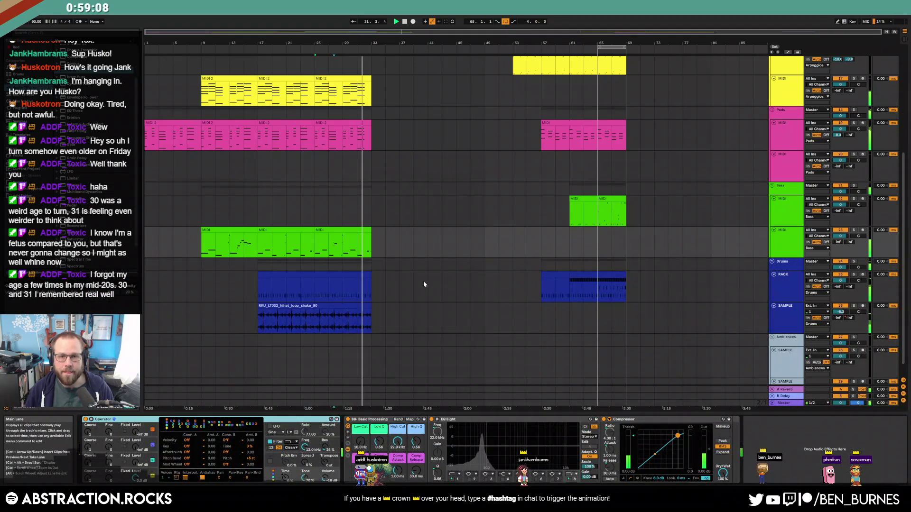
pyautogui.moveTo(358, 240); pyautogui.dragTo(373, 247)
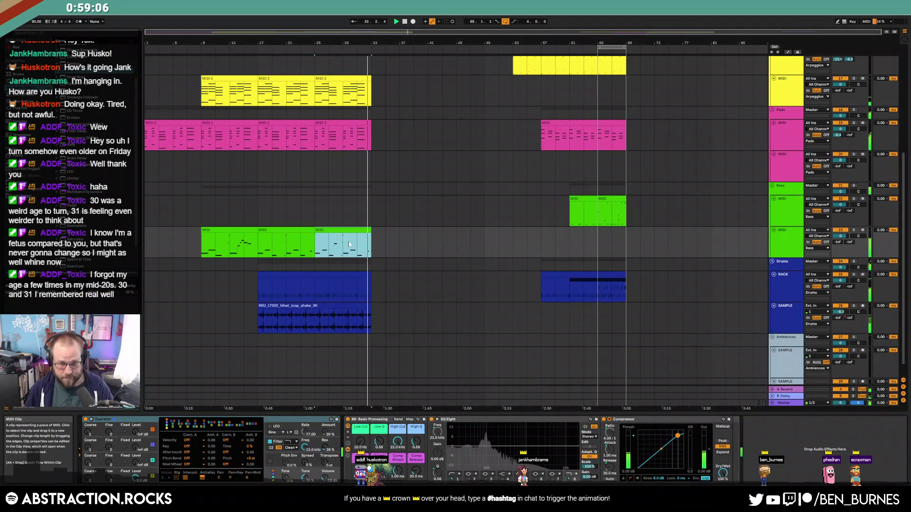
pyautogui.press('super+l')
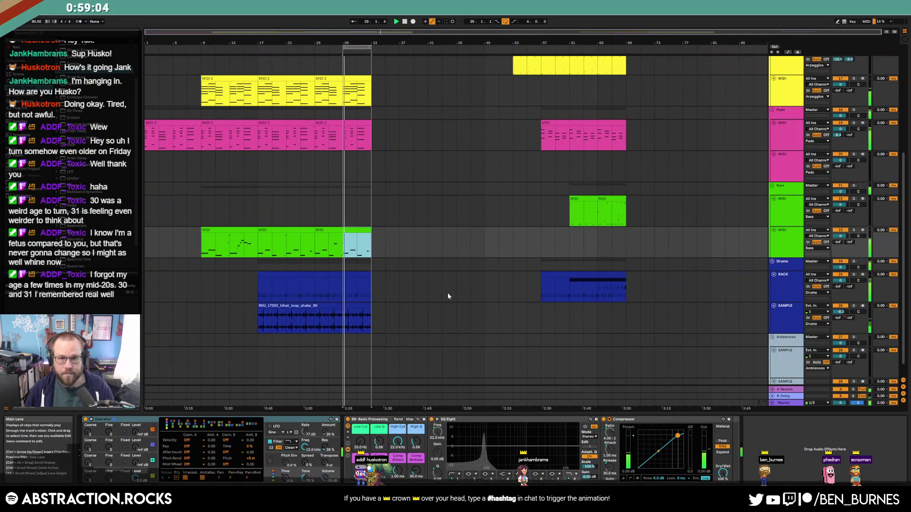
# Adjust an oscillator output level in the Operator on the lower yellow arpeggio track while the loop plays
pyautogui.scroll(4, 407, 285)
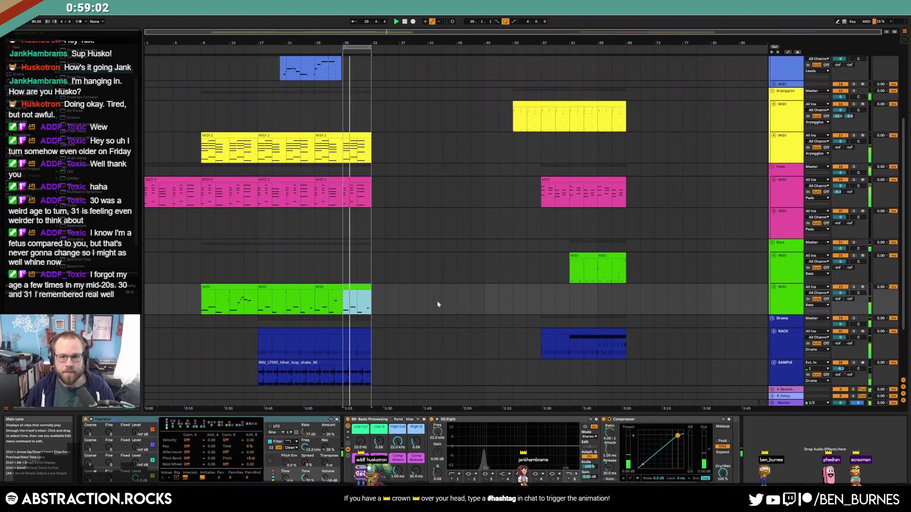
pyautogui.click(356, 173)
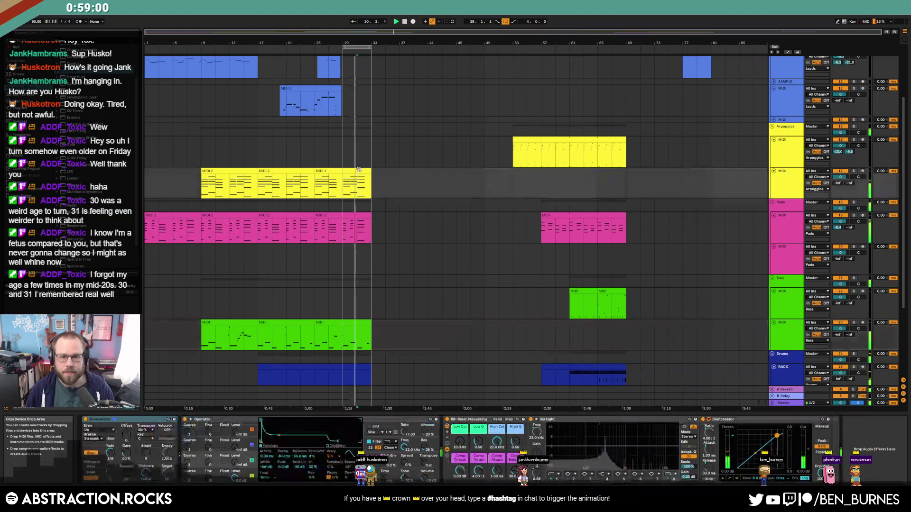
pyautogui.moveTo(242, 455); pyautogui.dragTo(242, 447)
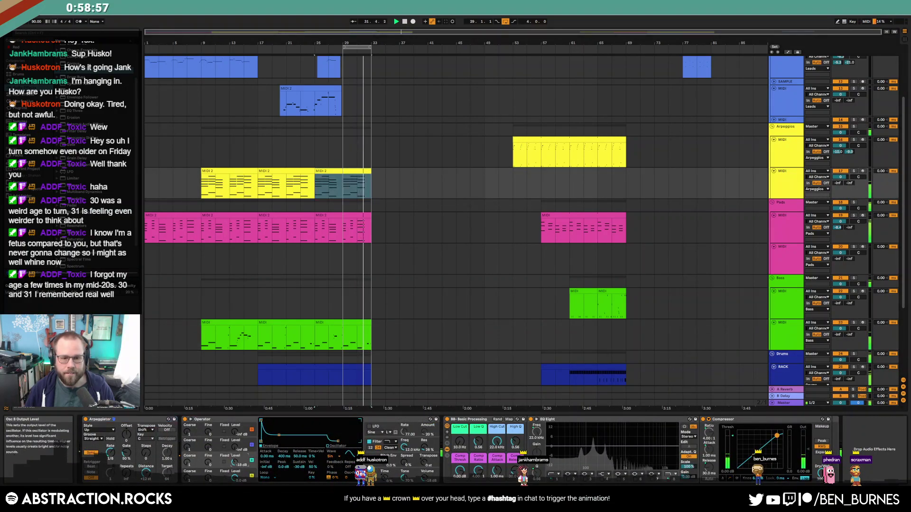
pyautogui.click(332, 459)
pyautogui.click(339, 348)
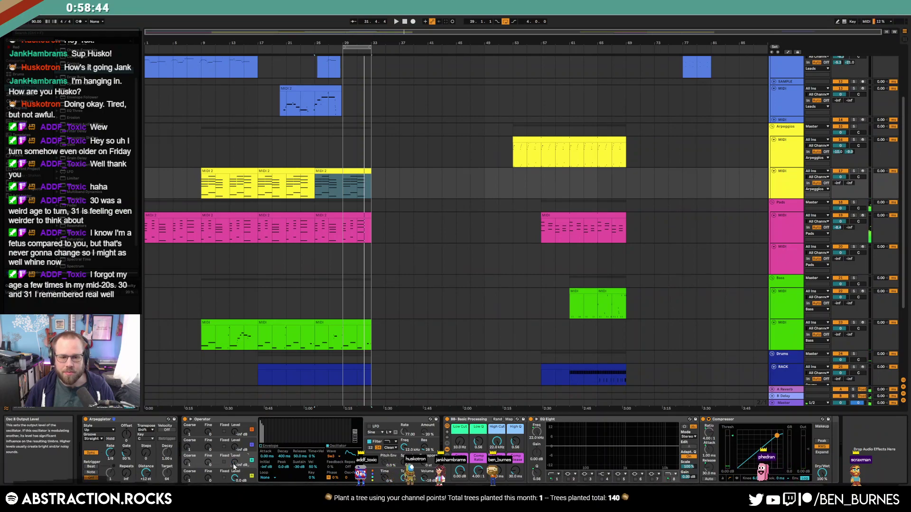
# Look over the arrangement's clips, and play the song from bar 1 to review it
pyautogui.scroll(-2, 383, 259)
pyautogui.scroll(-2, 382, 259)
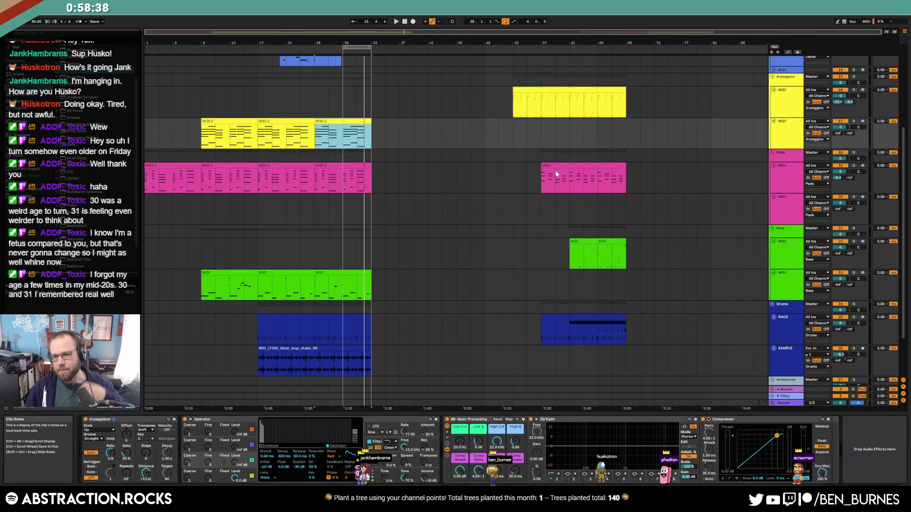
pyautogui.scroll(6, 414, 283)
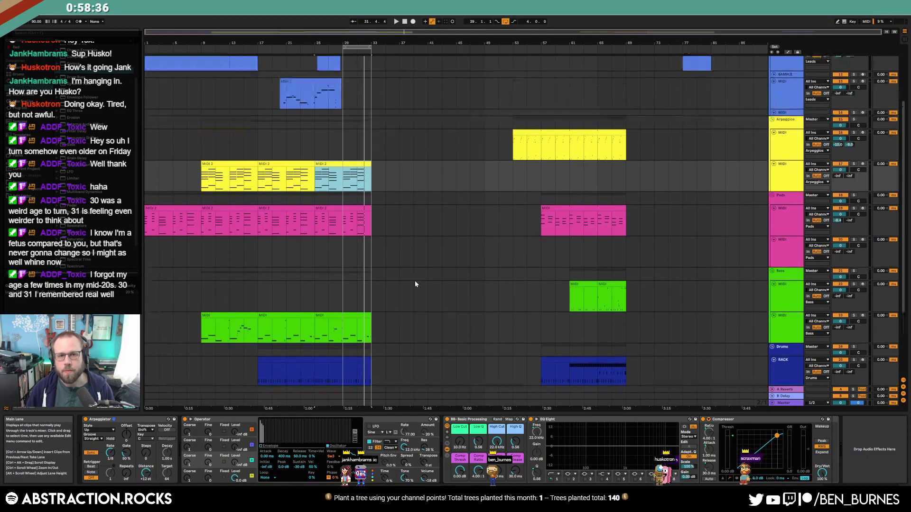
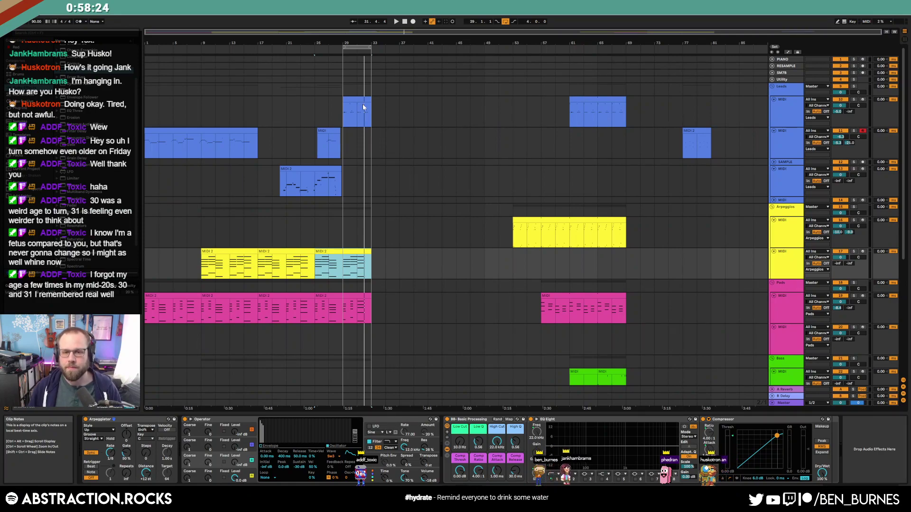
pyautogui.click(373, 266)
pyautogui.moveTo(295, 272); pyautogui.dragTo(205, 314)
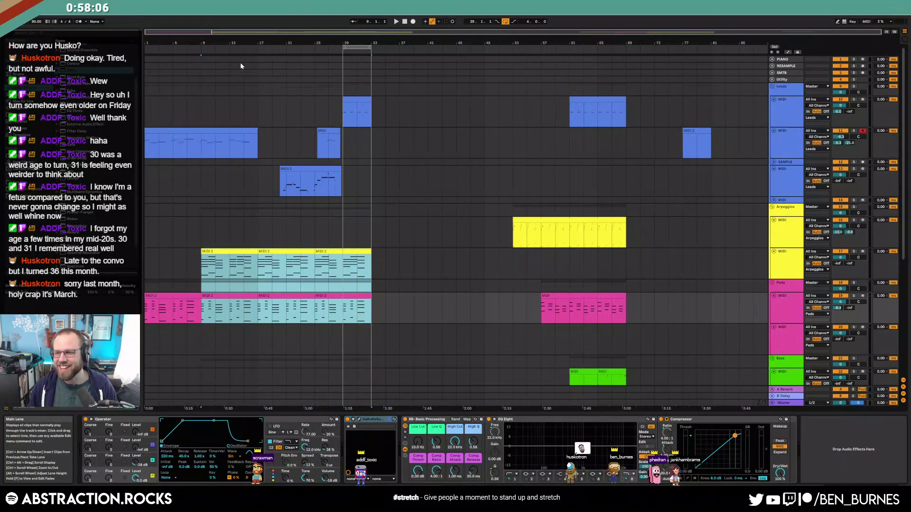
pyautogui.click(405, 22)
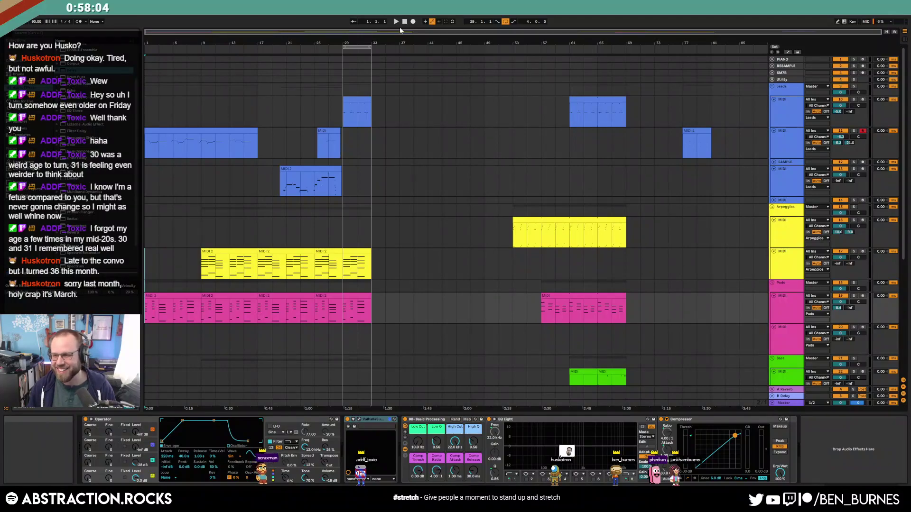
pyautogui.press('space')
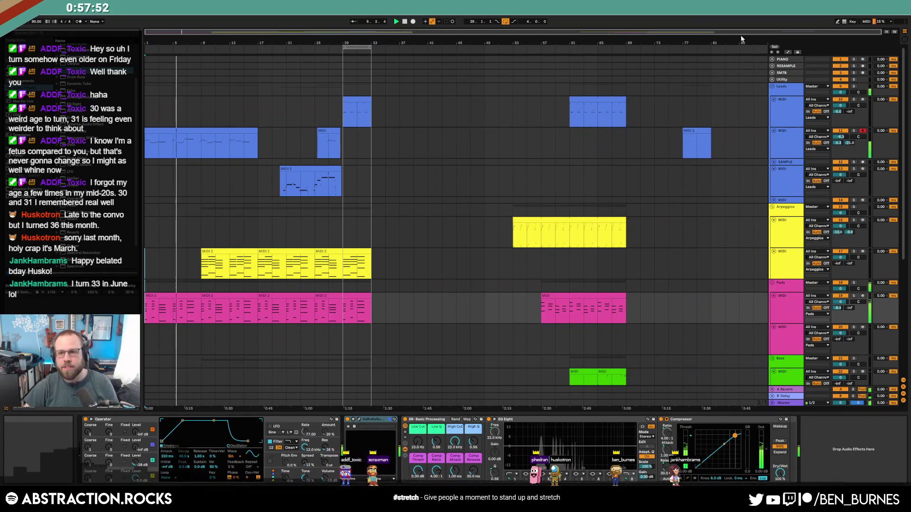
# Unfold the SAMPLE track in the Leads group and try recording from bar 3
pyautogui.click(783, 162)
pyautogui.click(773, 161)
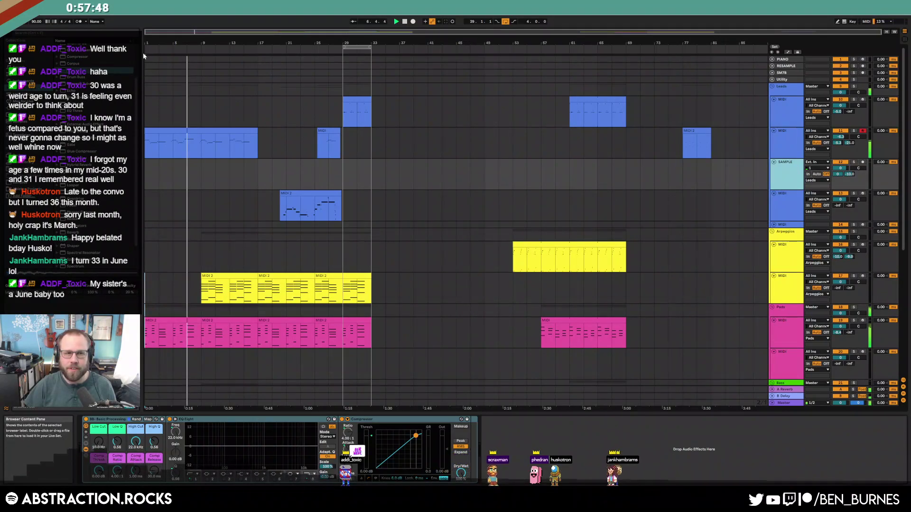
pyautogui.click(160, 52)
pyautogui.click(413, 22)
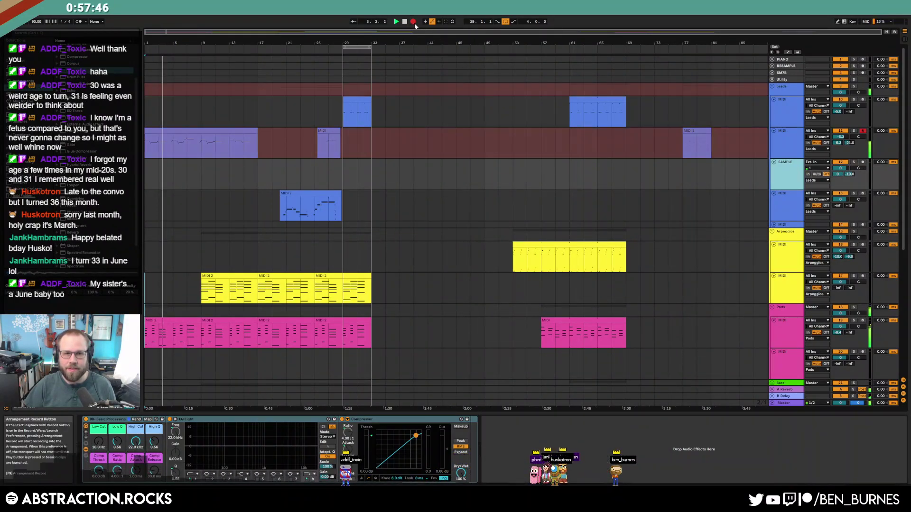
pyautogui.press('F9')
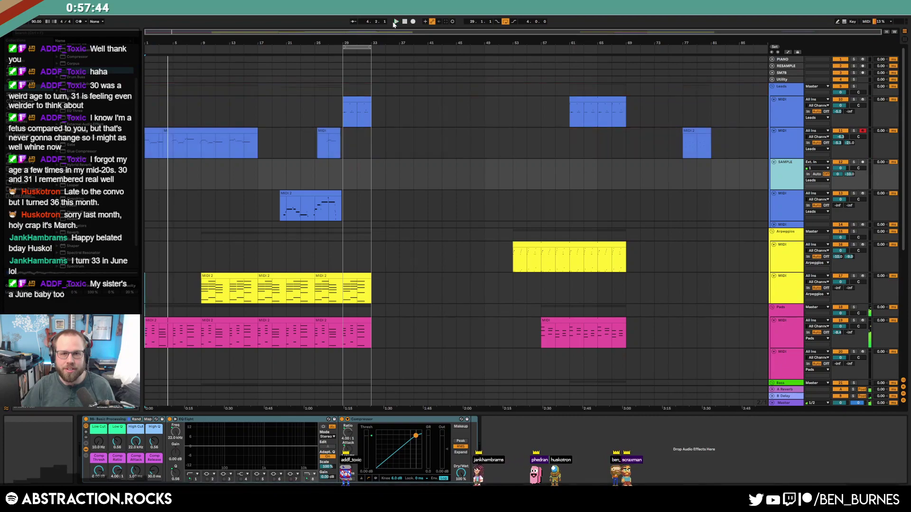
# Arm the Leads group's SAMPLE track and record a short audio take from about bar 3
pyautogui.click(862, 162)
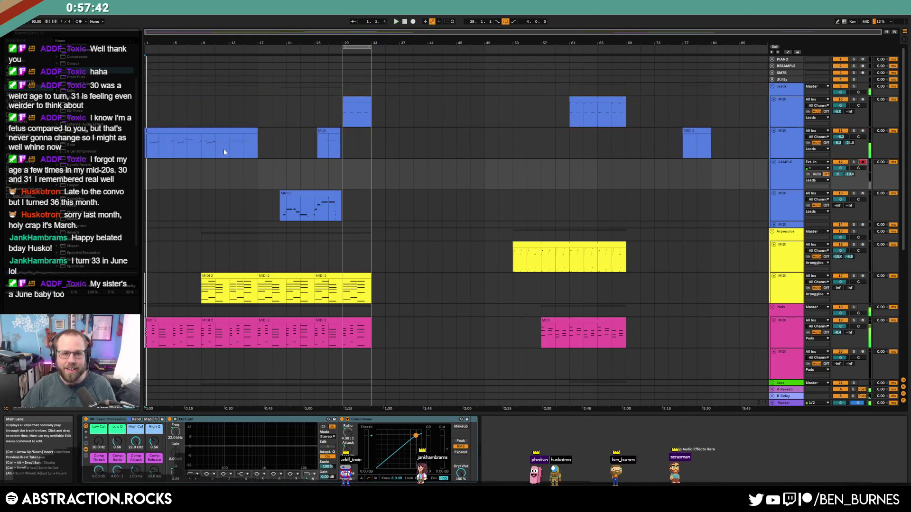
pyautogui.click(414, 22)
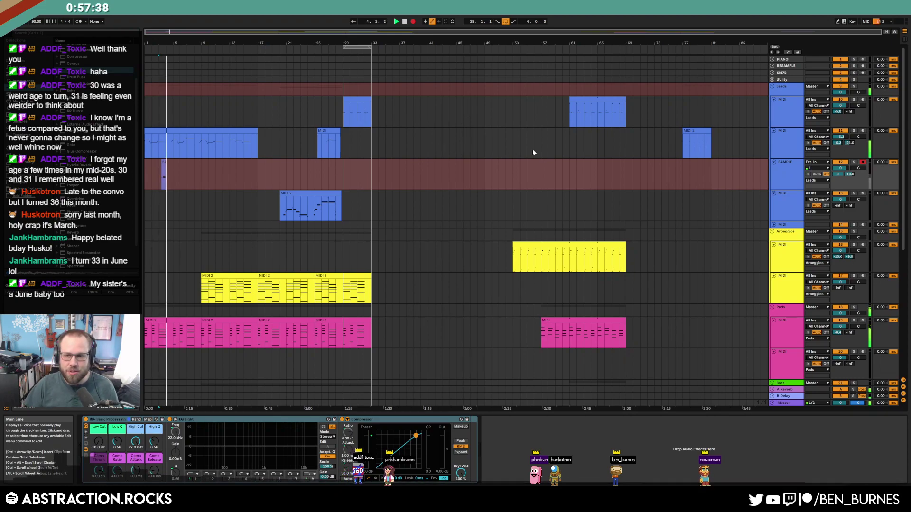
pyautogui.click(413, 21)
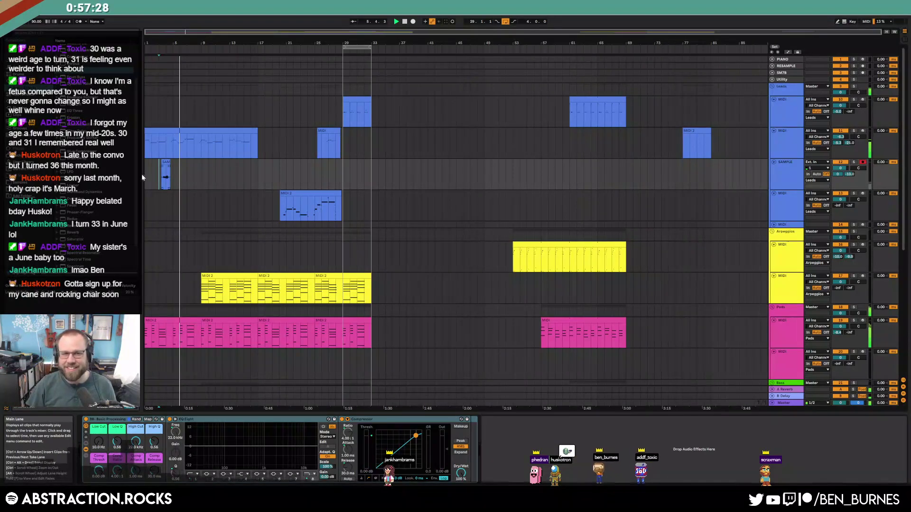
# Delete the recorded audio clip and remove the SAMPLE track from the Leads group
pyautogui.moveTo(180, 182); pyautogui.dragTo(131, 177)
pyautogui.press('Delete')
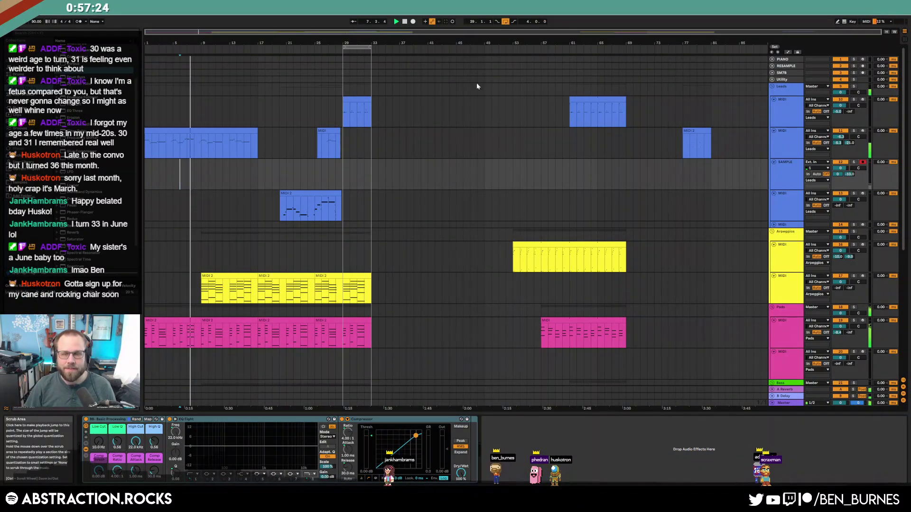
pyautogui.click(782, 178)
pyautogui.press('Delete')
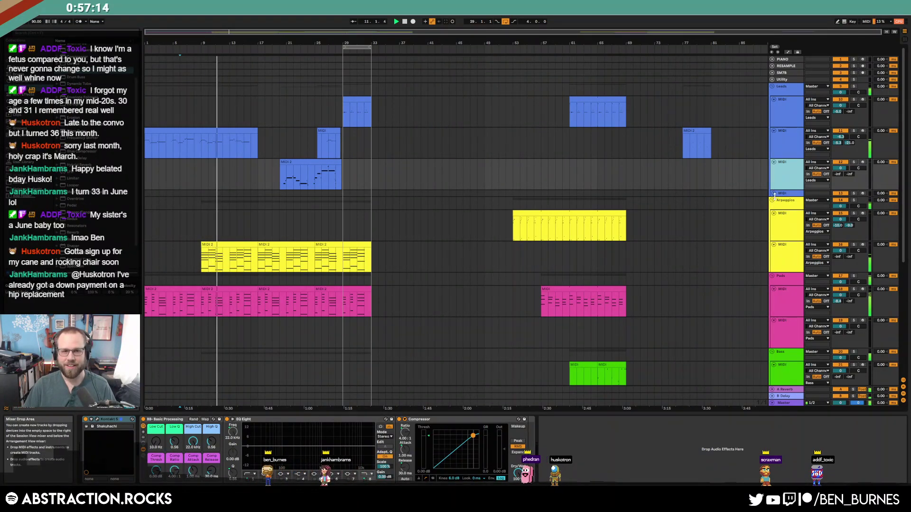
# Duplicate the second arpeggio track's last clip to bar 33 and ramp its Osc-B Level automation up to about bar 39
pyautogui.click(334, 256)
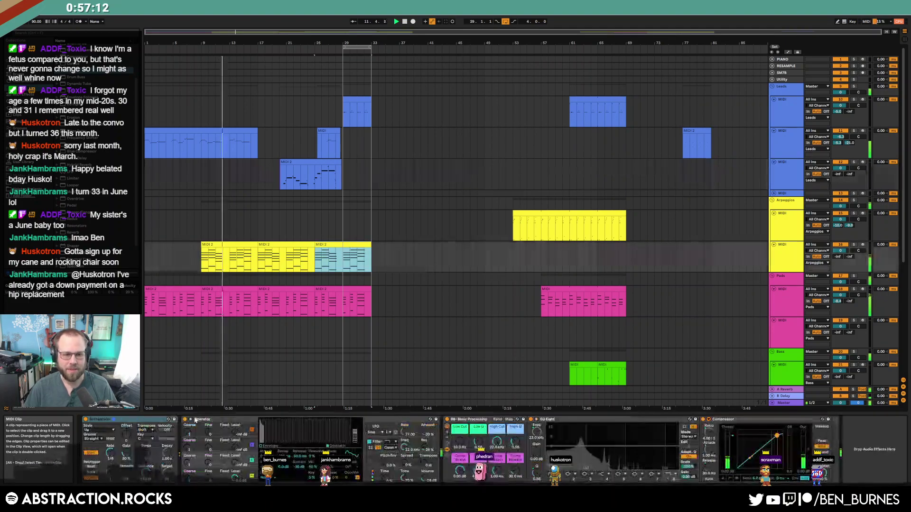
pyautogui.press('a')
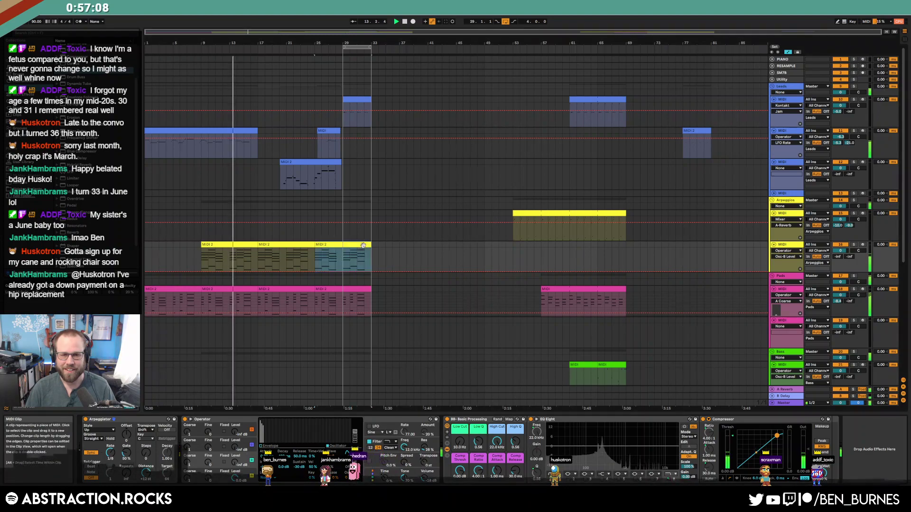
pyautogui.hotkey('ctrl', 'd')
pyautogui.click(328, 265)
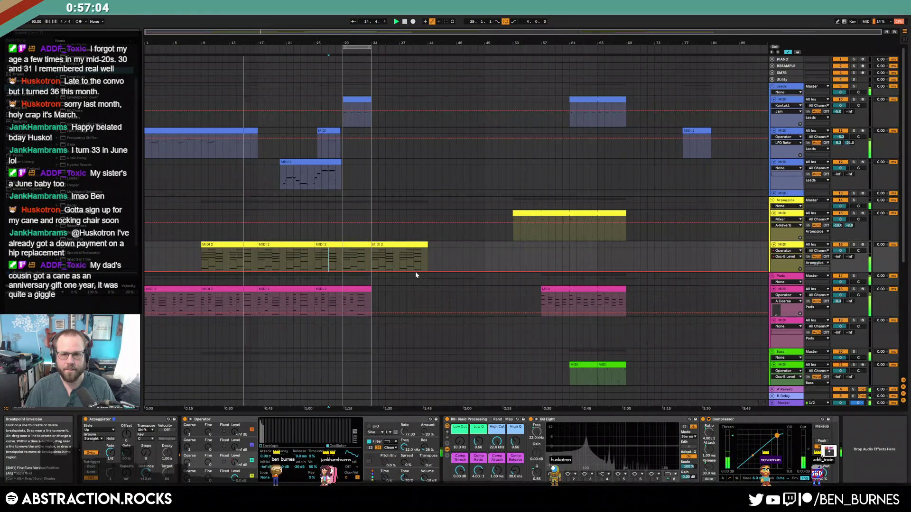
pyautogui.moveTo(414, 272); pyautogui.dragTo(413, 256)
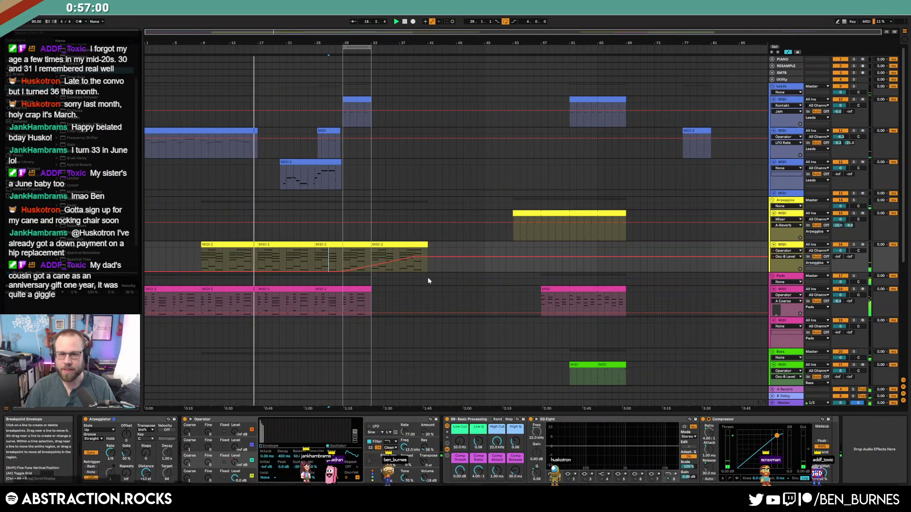
pyautogui.press('a')
# Draw a B-Delay send spike around bar 20 in the second arpeggio track's automation and select bars 17 to 21
pyautogui.scroll(-3, 331, 288)
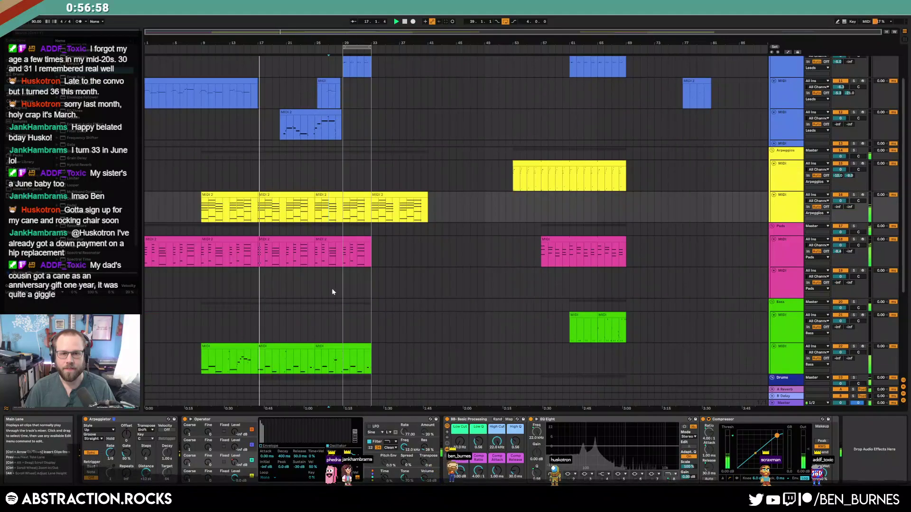
pyautogui.scroll(-1, 331, 289)
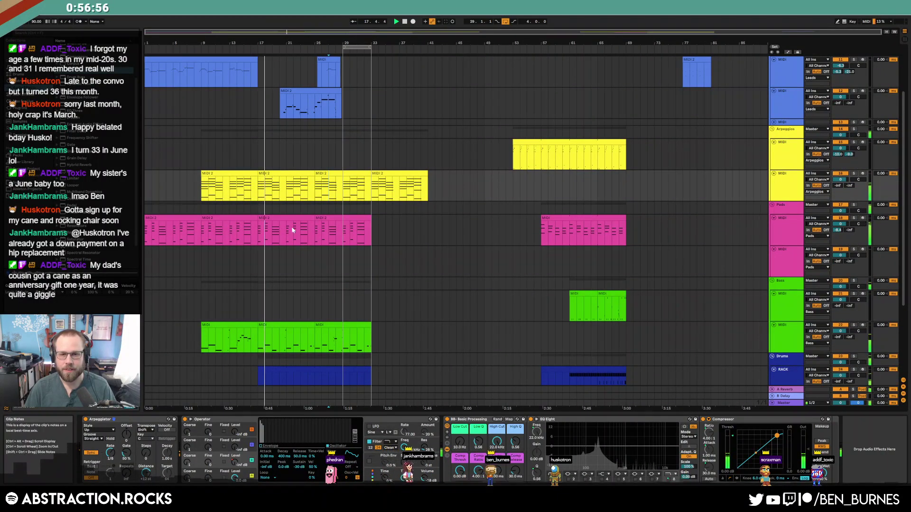
pyautogui.click(786, 265)
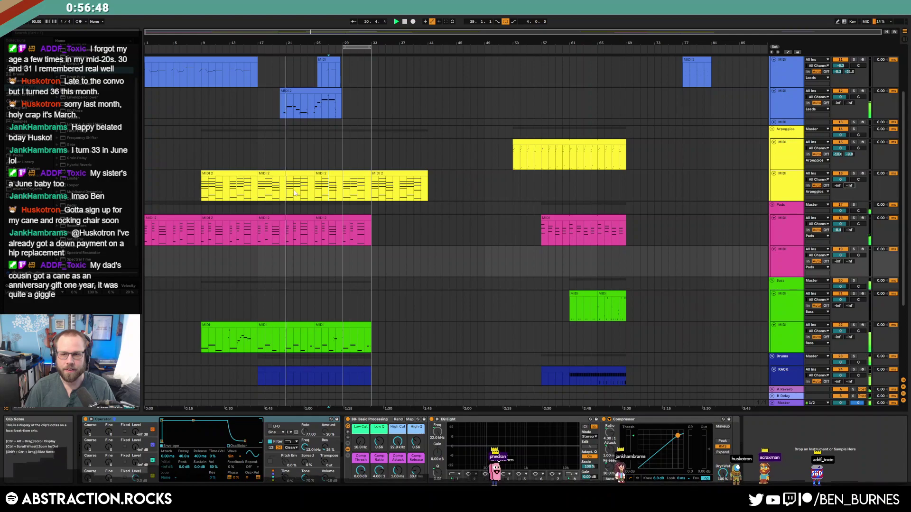
pyautogui.scroll(5, 280, 204)
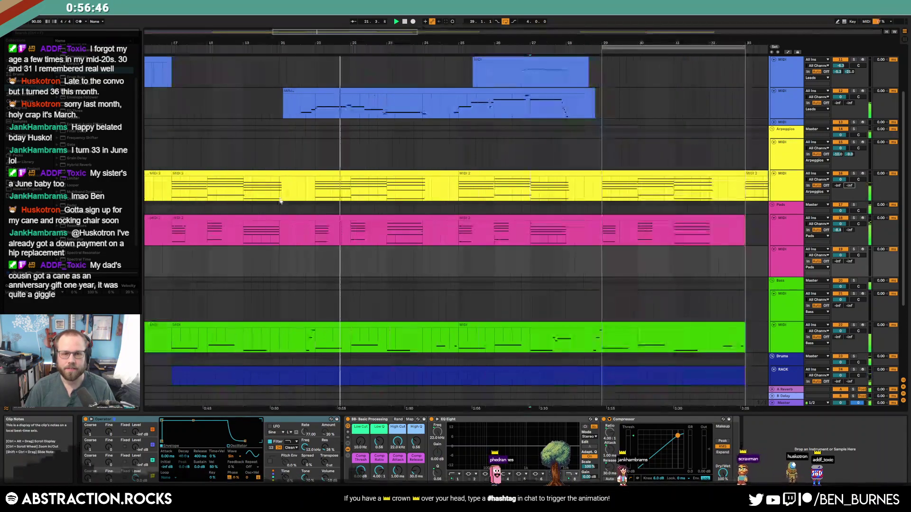
pyautogui.press('a')
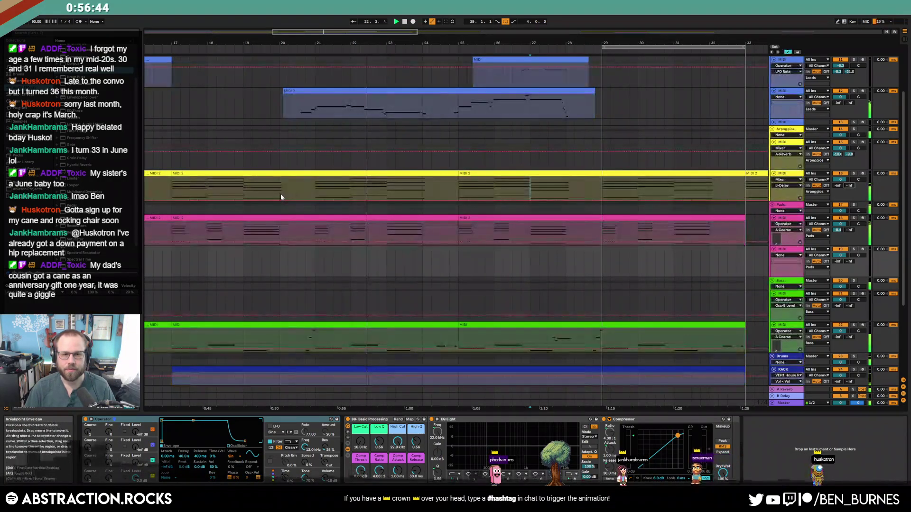
pyautogui.click(283, 199)
pyautogui.moveTo(284, 198)
pyautogui.mouseDown()
pyautogui.moveTo(284, 182)
pyautogui.moveTo(298, 195)
pyautogui.mouseUp()
pyautogui.press('-')
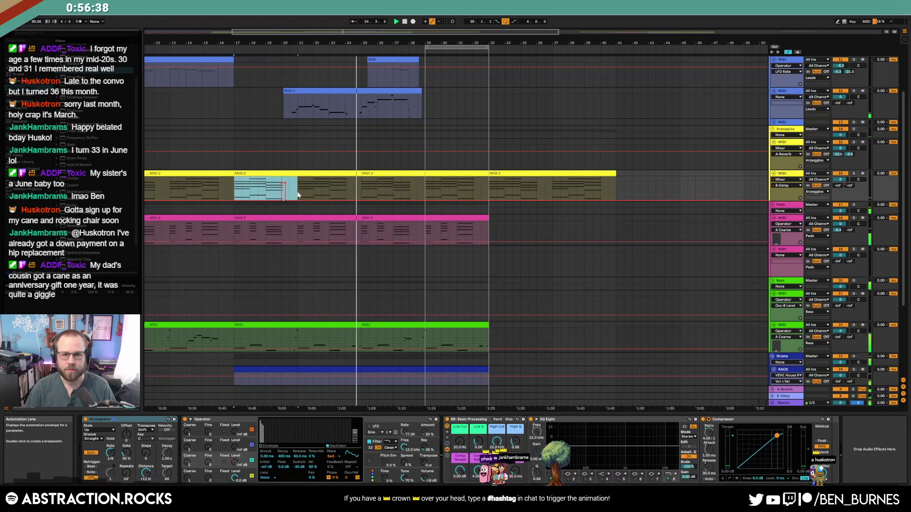
# Duplicate the four-bar arpeggio section with its B-Delay spike five times, up to bar 41
pyautogui.hotkey('ctrl', 'd')
pyautogui.hotkey('ctrl', 'd')
pyautogui.hotkey('ctrl', 'd')
pyautogui.hotkey('ctrl', 'd')
pyautogui.hotkey('ctrl', 'd')
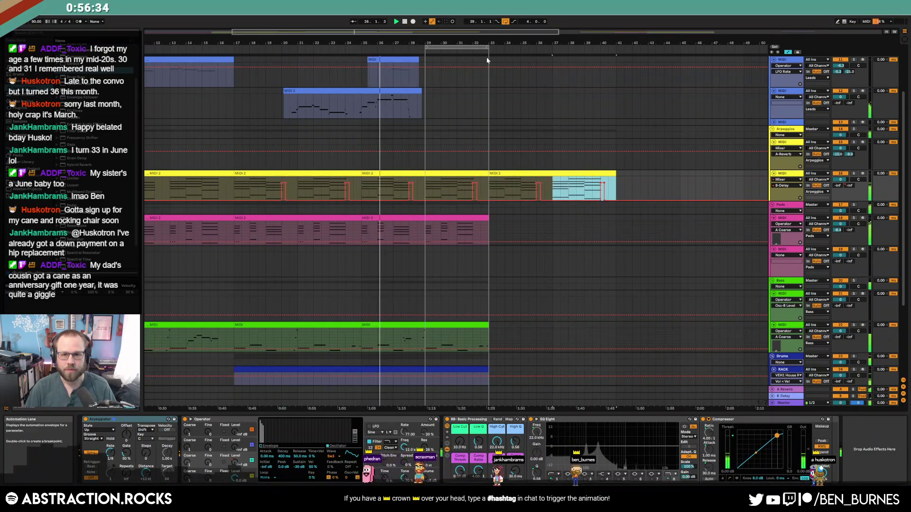
# Set the loop to bars 33 to 41 and duplicate the last clip of the first pads track to bar 33
pyautogui.moveTo(458, 46); pyautogui.dragTo(612, 57)
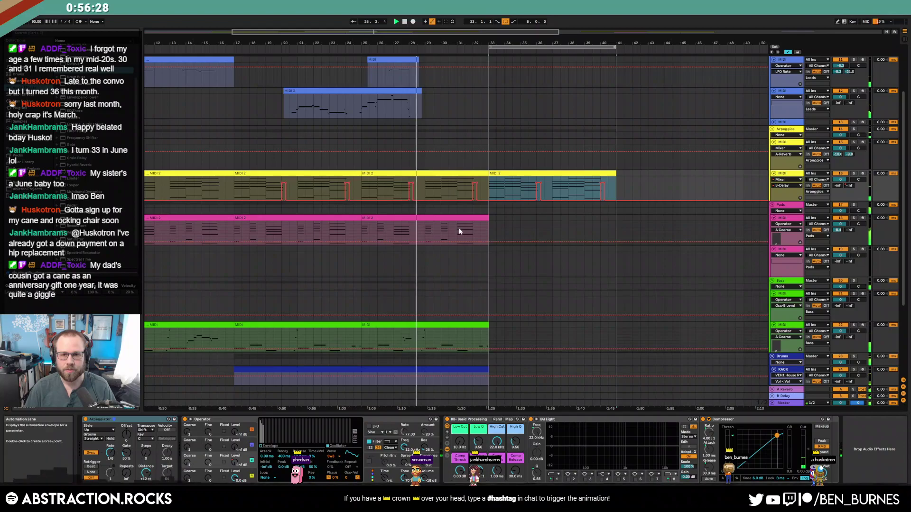
pyautogui.click(486, 218)
pyautogui.hotkey('ctrl', 'd')
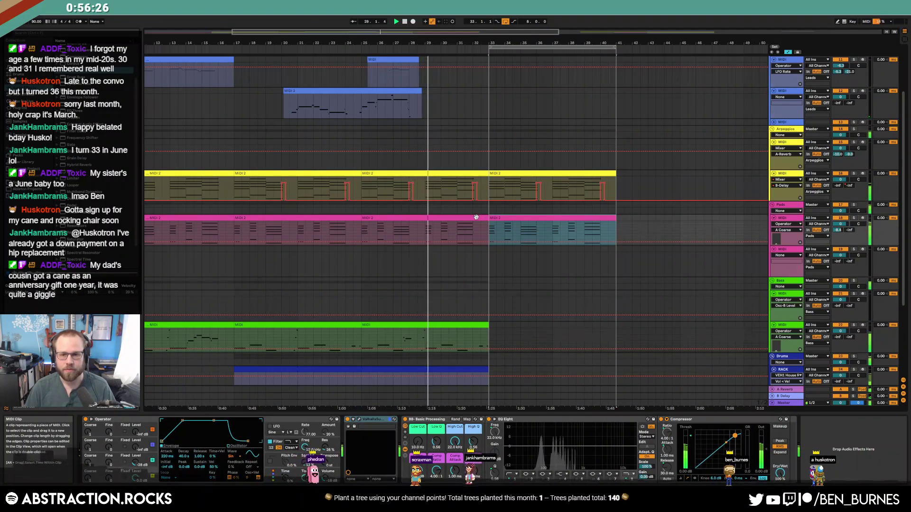
# Copy the second bass track's clip from bar 17 to bar 33
pyautogui.click(465, 324)
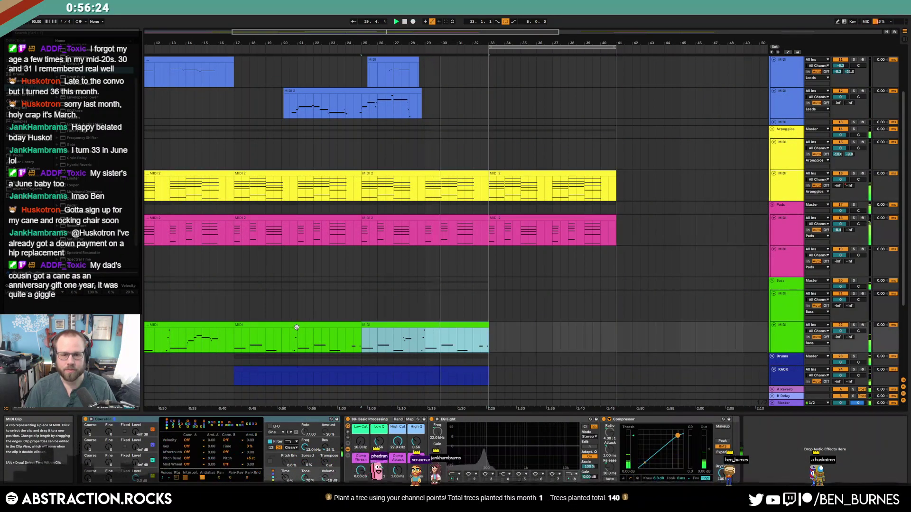
pyautogui.click(328, 324)
pyautogui.click(484, 334)
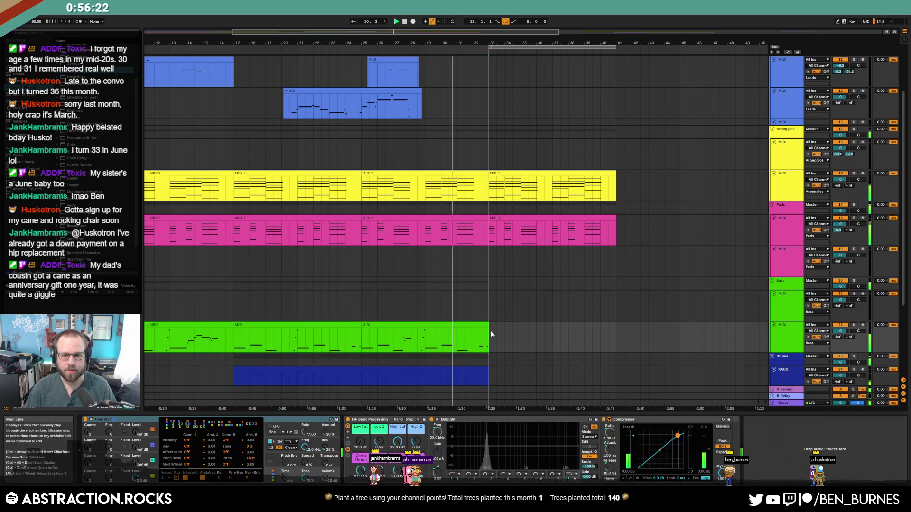
pyautogui.hotkey('ctrl', 'd')
# Extend the drum RACK clip and the hi-hat loop clip on the drum SAMPLE track to bar 41
pyautogui.scroll(-3, 488, 332)
pyautogui.click(487, 294)
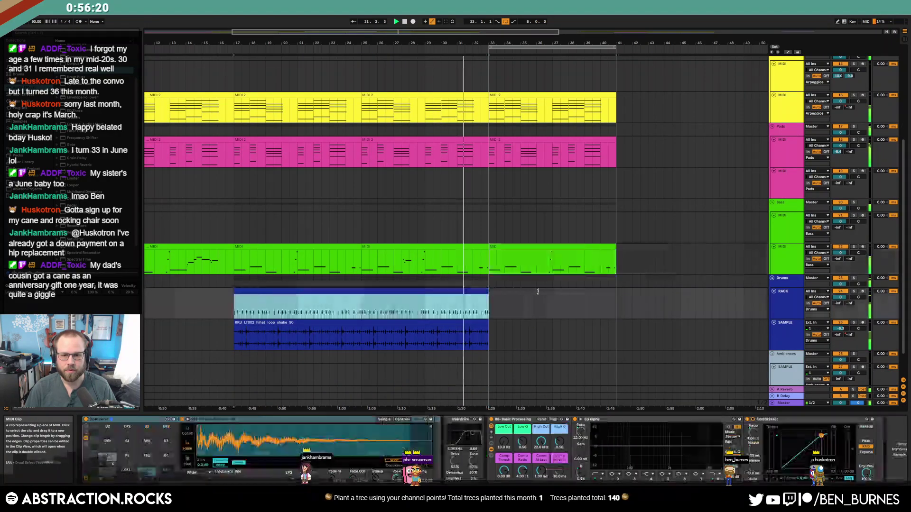
pyautogui.moveTo(488, 293); pyautogui.dragTo(616, 294)
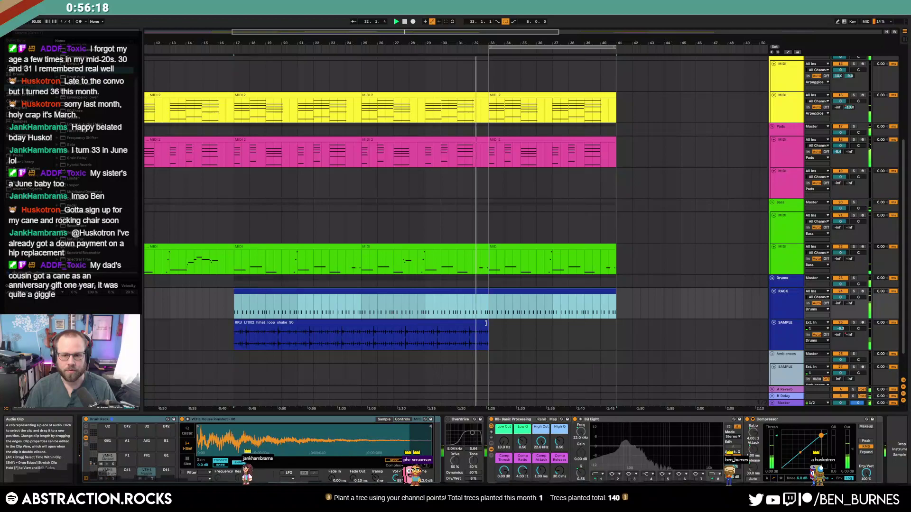
pyautogui.moveTo(487, 325); pyautogui.dragTo(615, 325)
# Show the drum SAMPLE track's B-Delay automation and duplicate bars 25 to 33 of the hi-hat loop to bars 33 to 41
pyautogui.press('a')
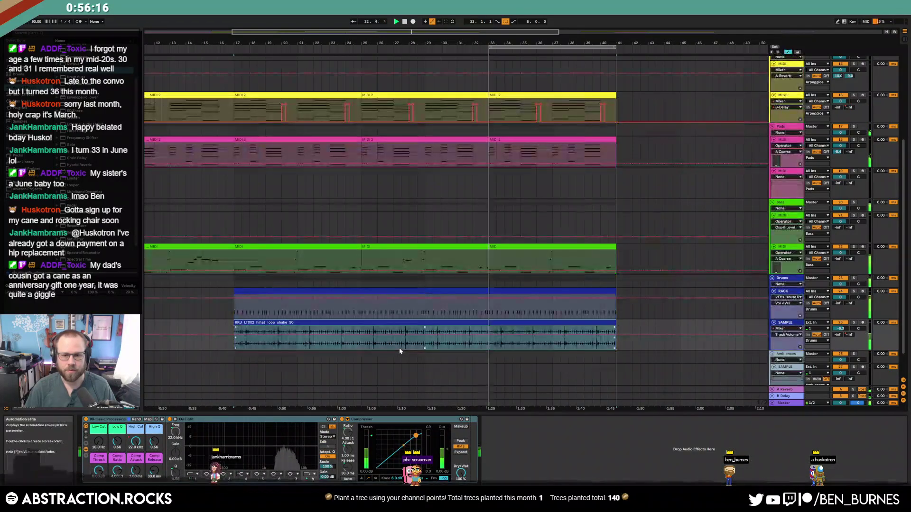
pyautogui.click(783, 335)
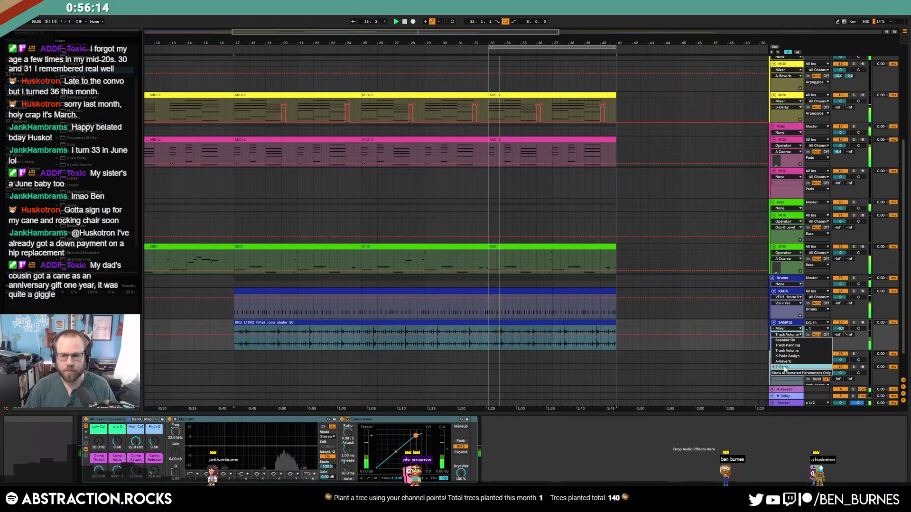
pyautogui.click(785, 370)
pyautogui.moveTo(488, 337); pyautogui.dragTo(362, 339)
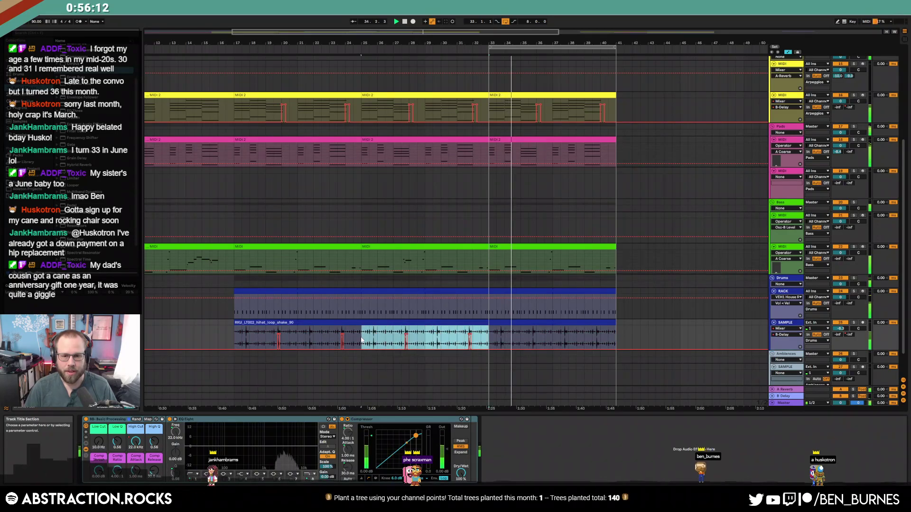
pyautogui.hotkey('ctrl', 'd')
pyautogui.scroll(5, 512, 312)
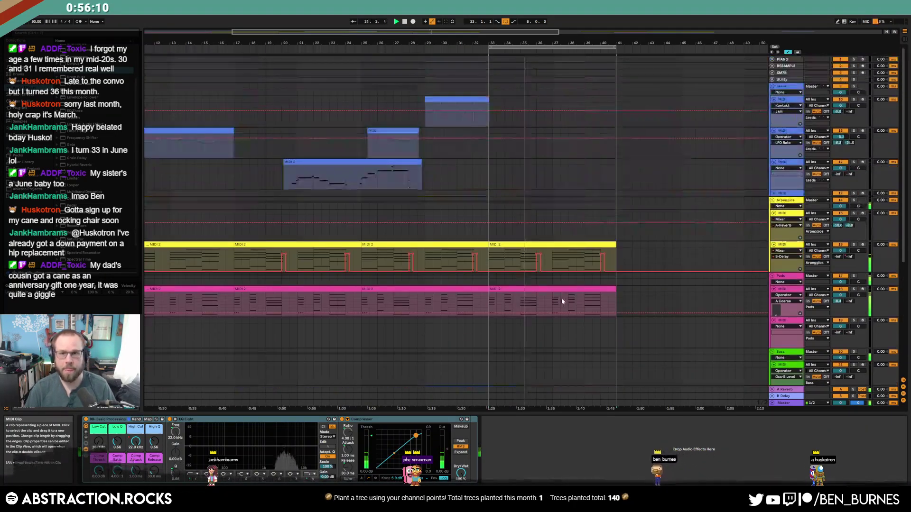
pyautogui.press('a')
# Extend the first lead track's clip that starts at bar 29 so it ends at bar 41
pyautogui.click(484, 109)
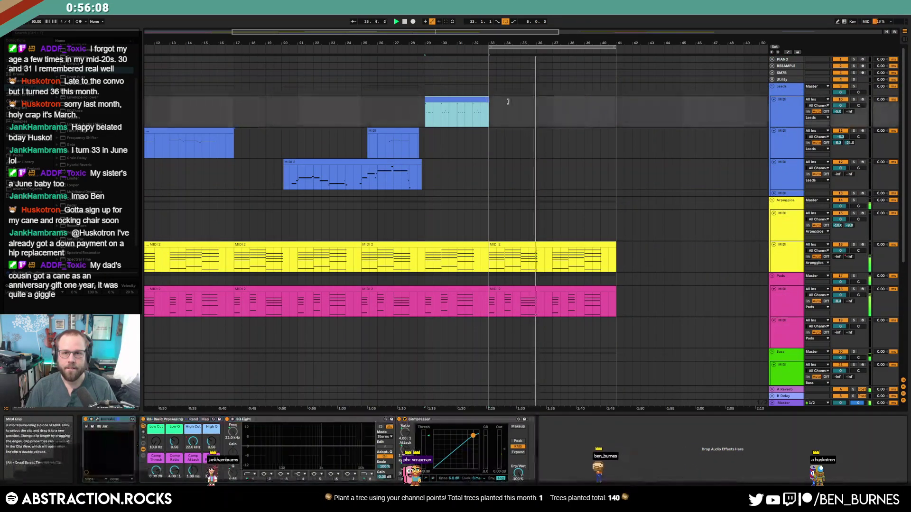
pyautogui.moveTo(488, 109); pyautogui.dragTo(616, 110)
pyautogui.press('w')
pyautogui.hotkey('shift', 'Tab')
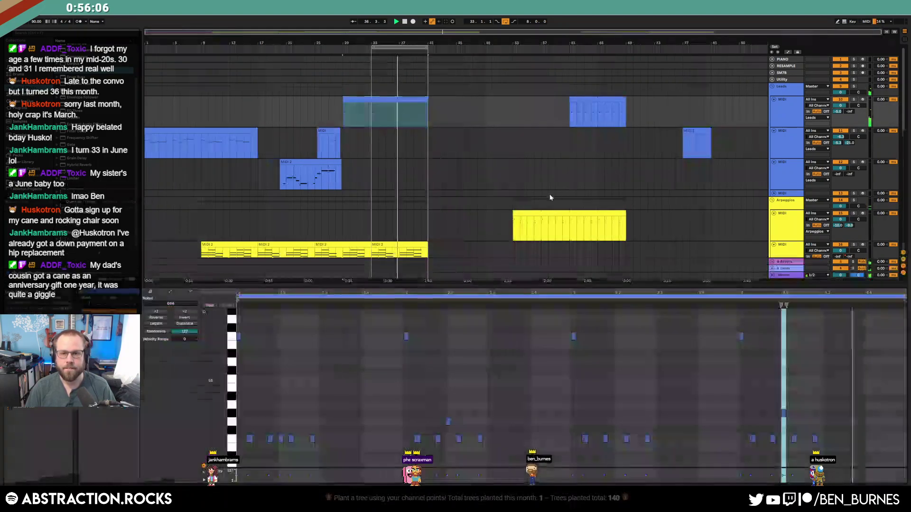
pyautogui.scroll(-1, 447, 228)
pyautogui.hotkey('shift', 'Tab')
pyautogui.scroll(-1, 446, 230)
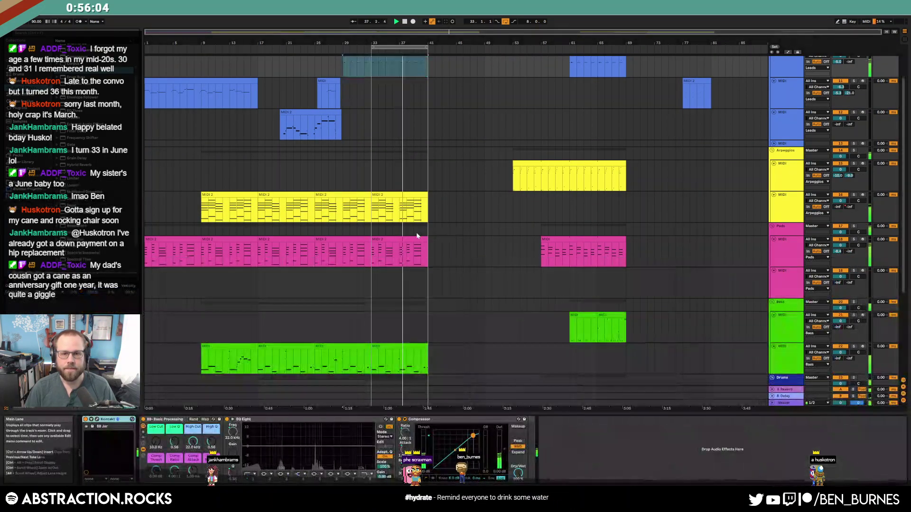
# Play the arrangement from the pads clip at bar 57 to review that section
pyautogui.click(511, 287)
pyautogui.scroll(1, 443, 232)
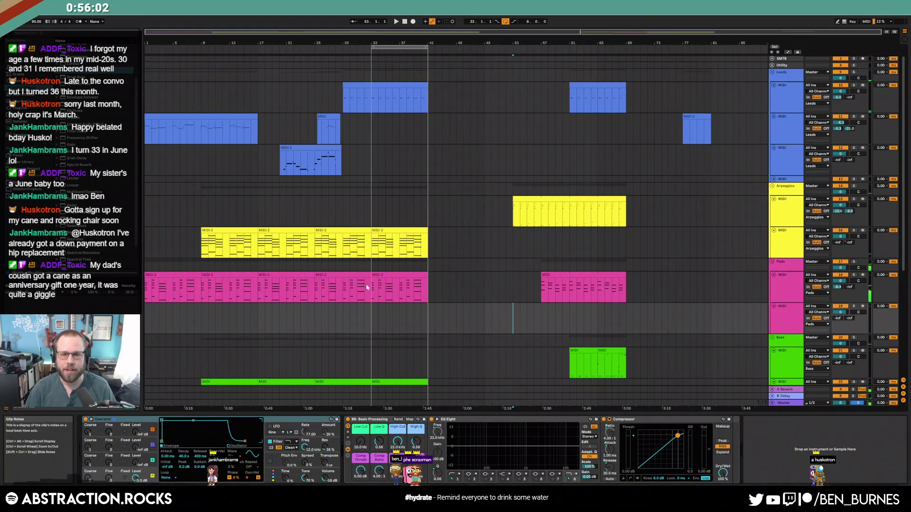
pyautogui.click(397, 276)
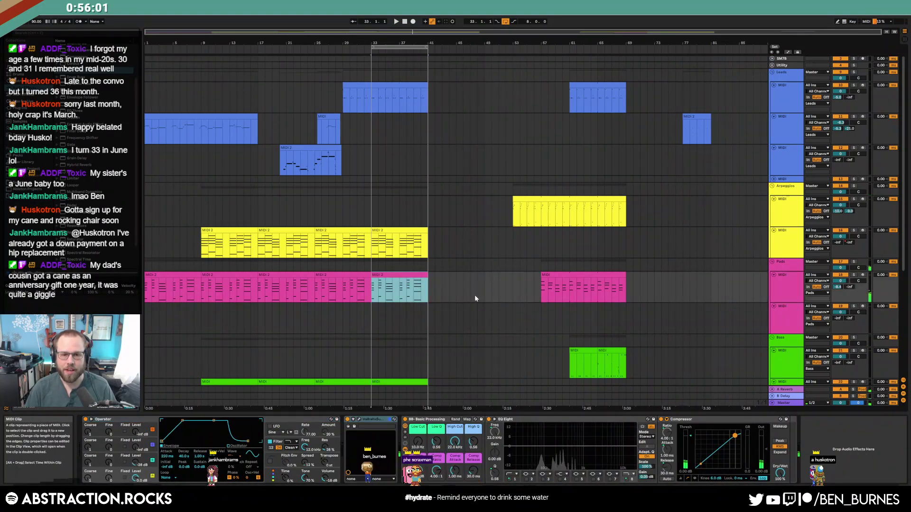
pyautogui.click(562, 276)
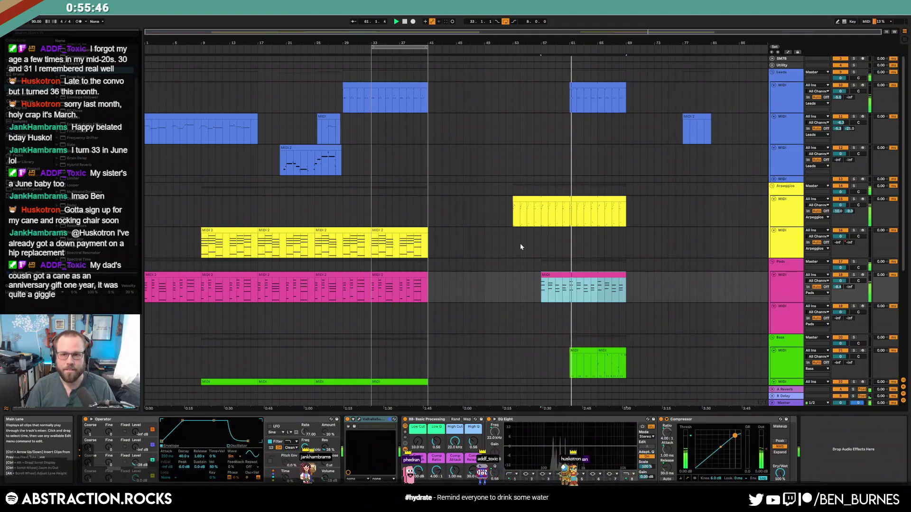
pyautogui.press('space')
# Compare the lead and pads parts in bars 33 to 41 with the lead clip at bars 61 to 69
pyautogui.click(409, 84)
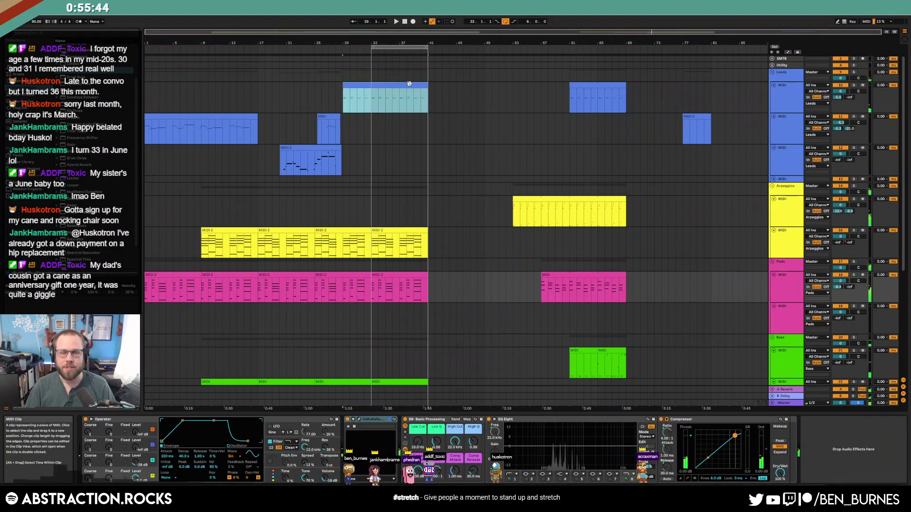
pyautogui.keyDown('shift'); pyautogui.click(399, 101); pyautogui.keyUp('shift')
pyautogui.click(419, 86)
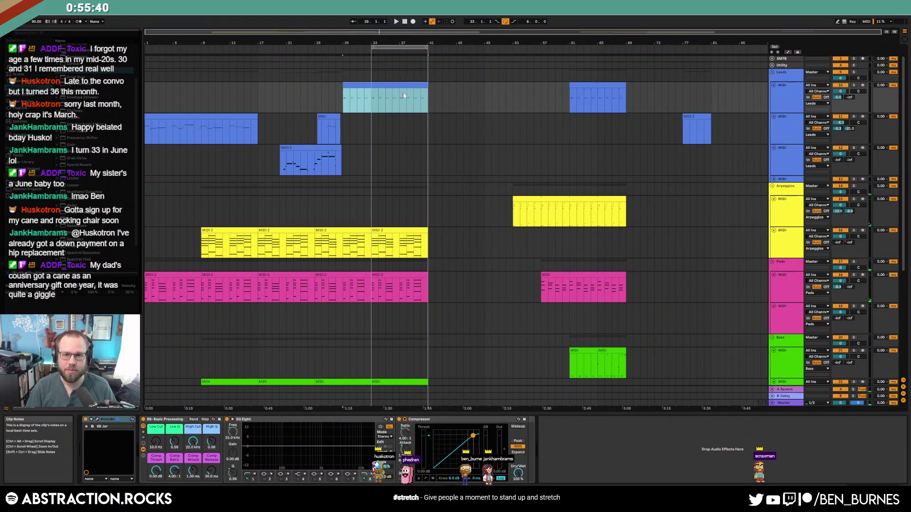
pyautogui.moveTo(384, 283); pyautogui.dragTo(430, 284)
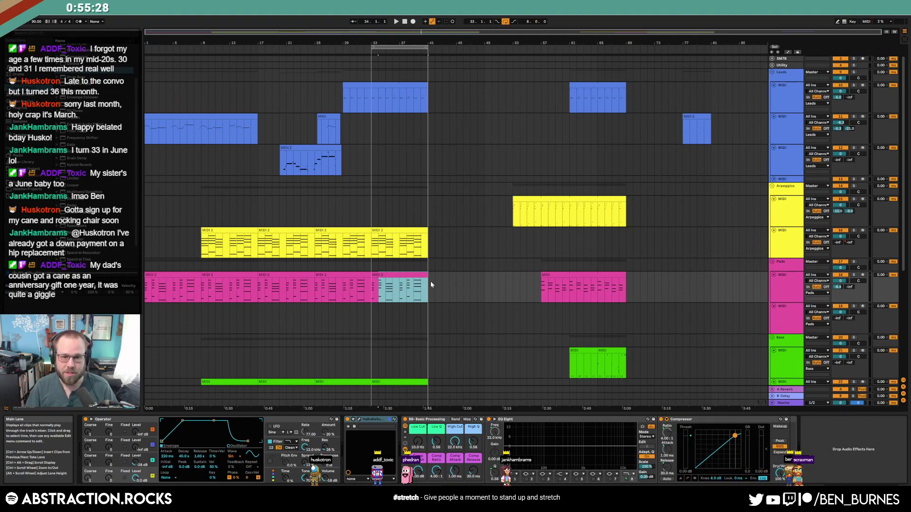
pyautogui.click(436, 316)
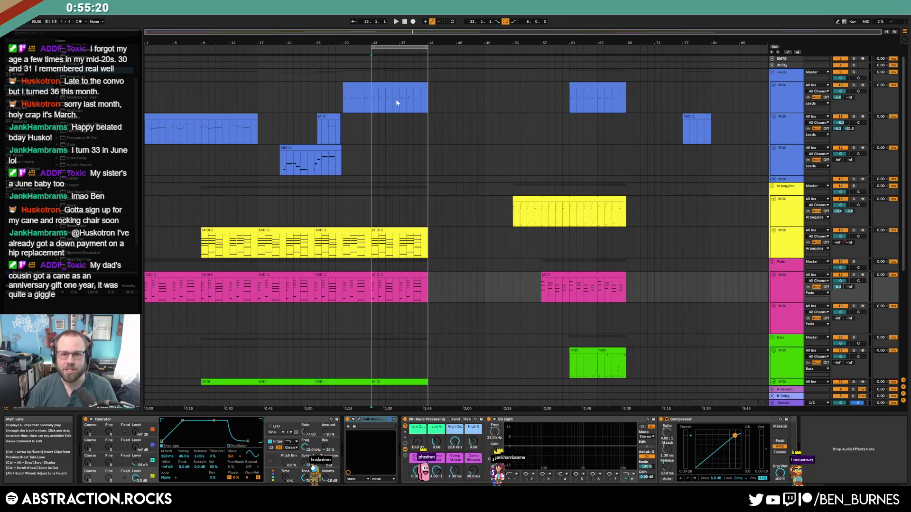
pyautogui.moveTo(372, 97); pyautogui.dragTo(426, 98)
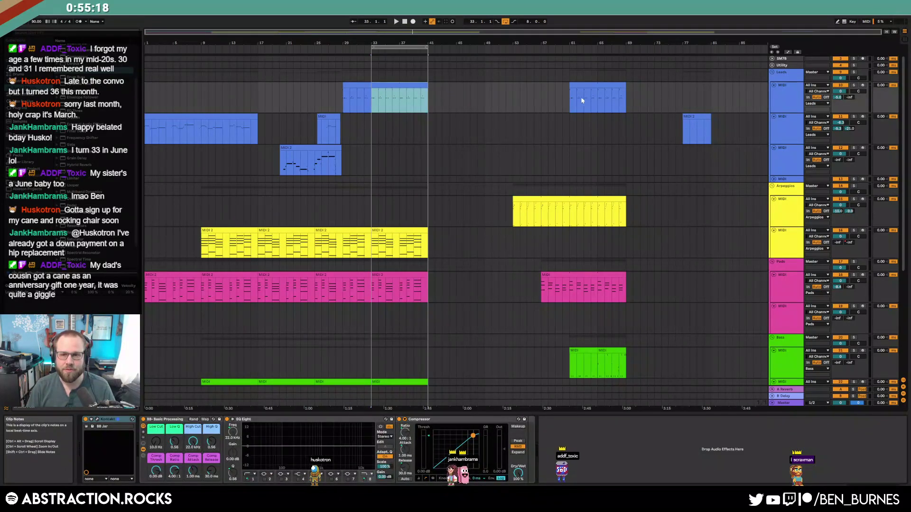
pyautogui.moveTo(570, 101); pyautogui.dragTo(619, 105)
pyautogui.click(373, 295)
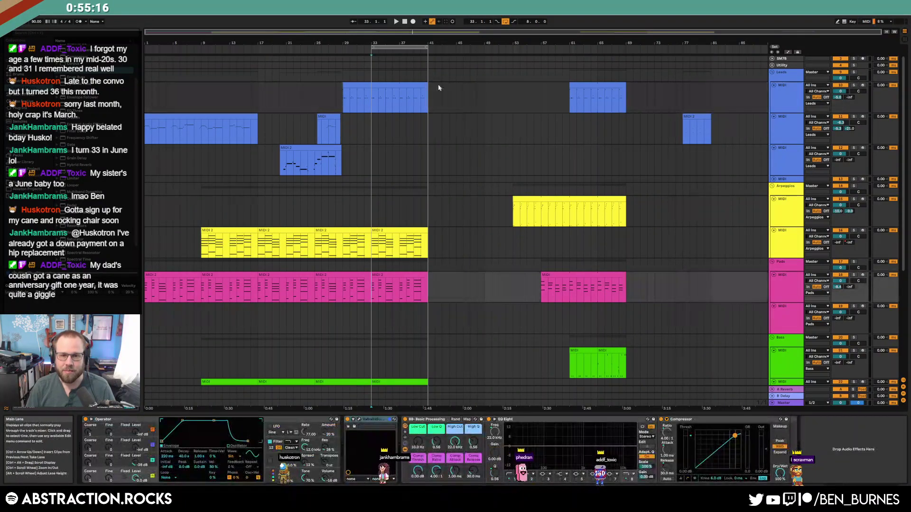
# Extend the first arpeggio track's clip backward so it starts at bar 45
pyautogui.click(477, 251)
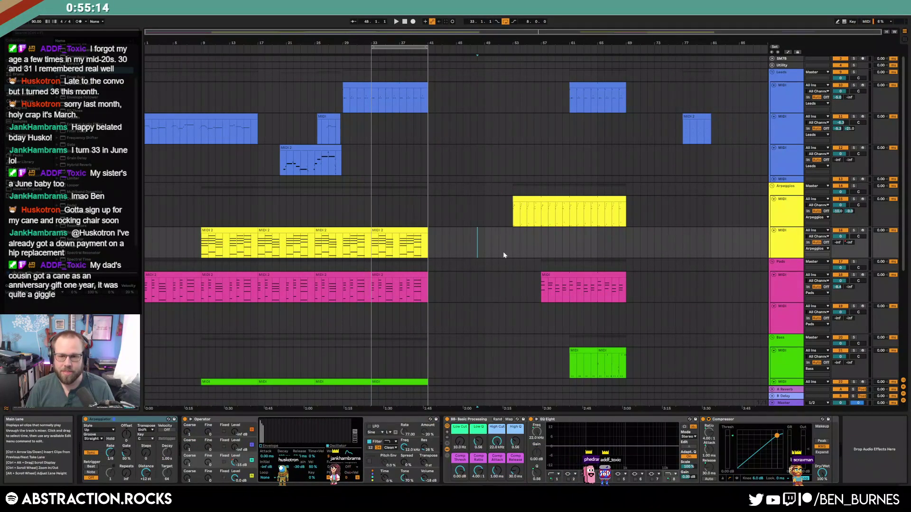
pyautogui.moveTo(513, 204); pyautogui.dragTo(456, 203)
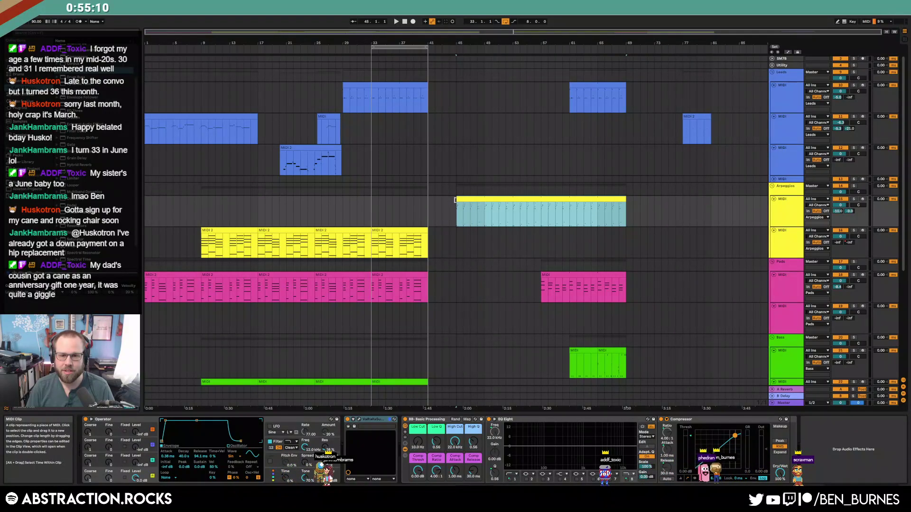
# Trim the first arpeggio track's clip to start at bar 49, and place a copy of it spanning bars 33 to 41
pyautogui.click(593, 107)
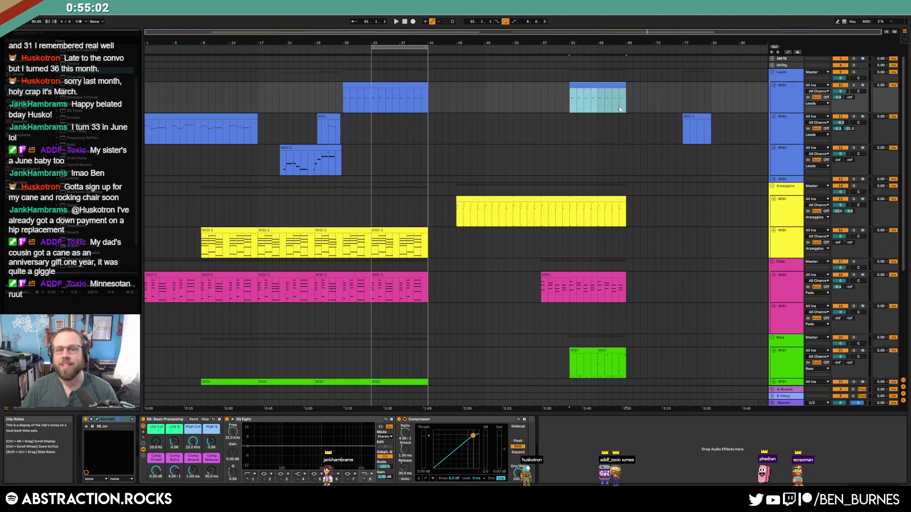
pyautogui.moveTo(458, 200); pyautogui.dragTo(481, 207)
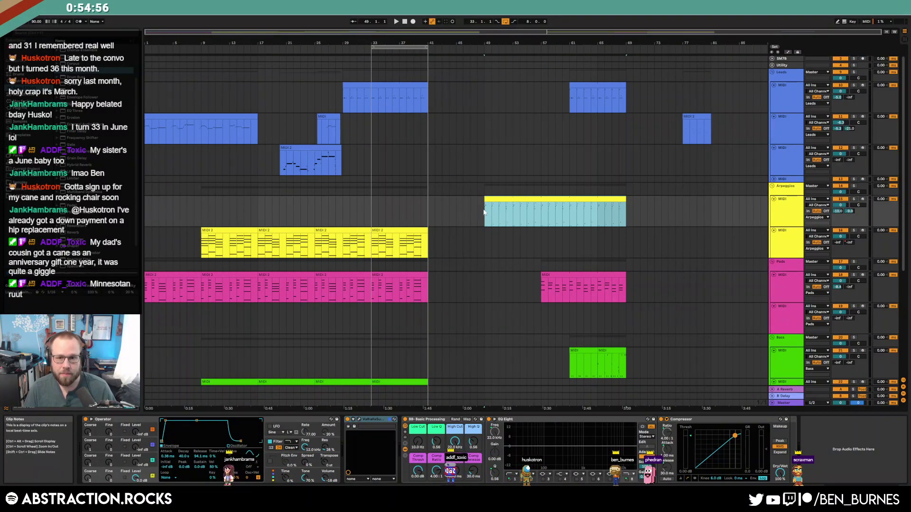
pyautogui.click(484, 212)
pyautogui.hotkey('ctrl', 'c')
pyautogui.click(373, 206)
pyautogui.hotkey('ctrl', 'v')
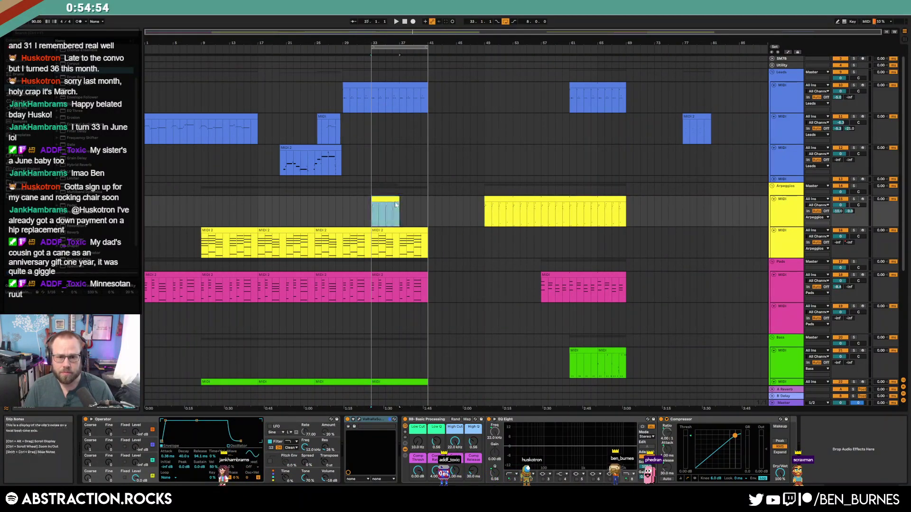
pyautogui.moveTo(396, 204); pyautogui.dragTo(427, 204)
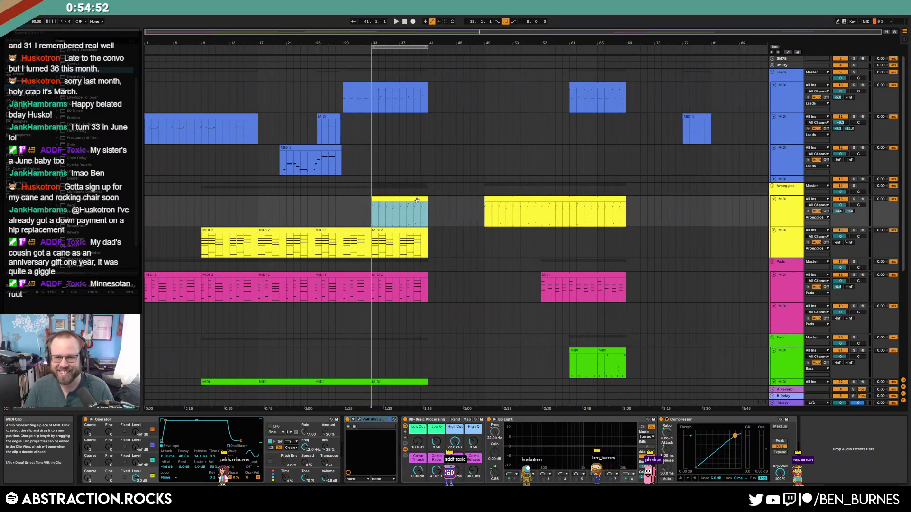
# Open the arpeggio clip at bar 33, play it, and lower the third note group's last upper note to G3
pyautogui.doubleClick(416, 201)
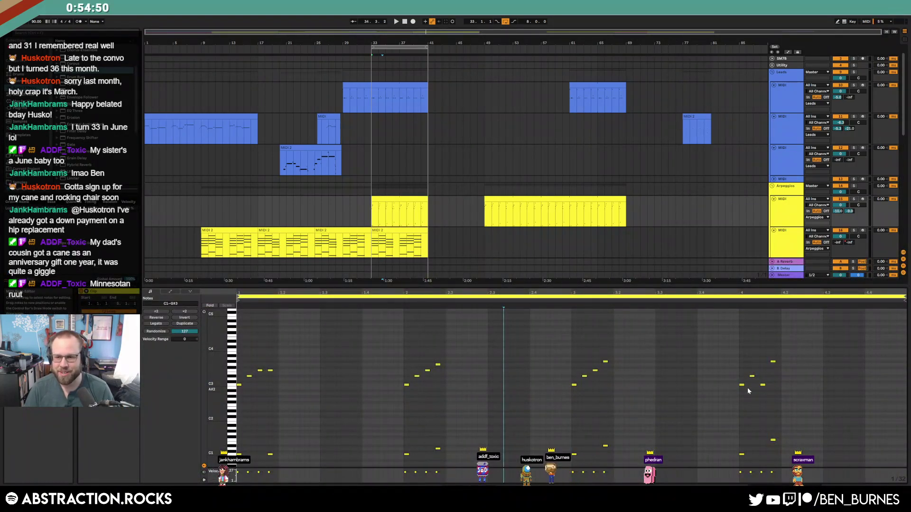
pyautogui.press('space')
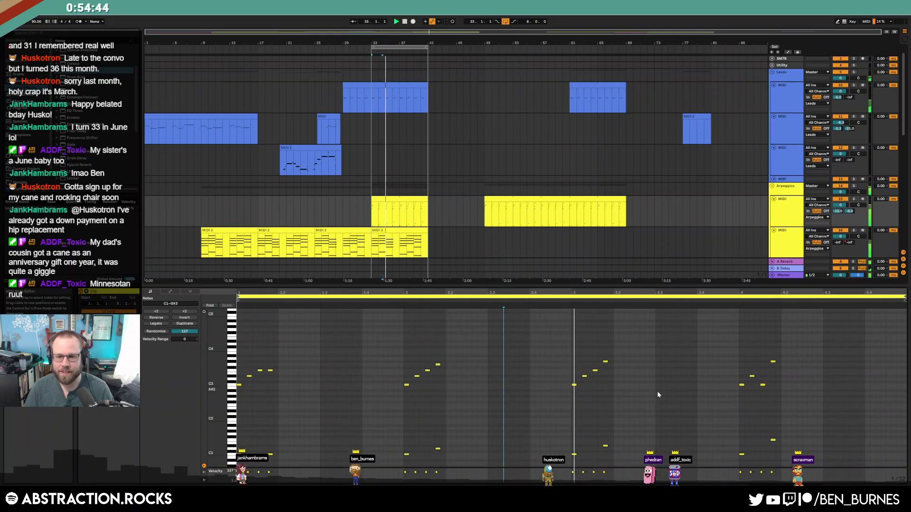
pyautogui.press('space')
pyautogui.moveTo(605, 361); pyautogui.dragTo(605, 364)
pyautogui.press('space')
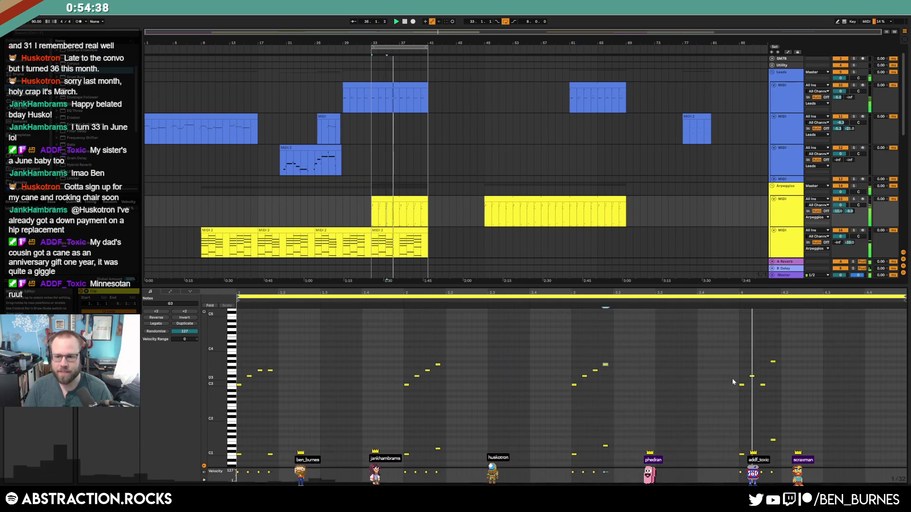
# Set the fourth note group's second note and last upper note to G3 in the arpeggio clip at bar 33
pyautogui.press('space')
pyautogui.moveTo(773, 362)
pyautogui.mouseDown()
pyautogui.moveTo(752, 370)
pyautogui.moveTo(772, 370)
pyautogui.mouseUp()
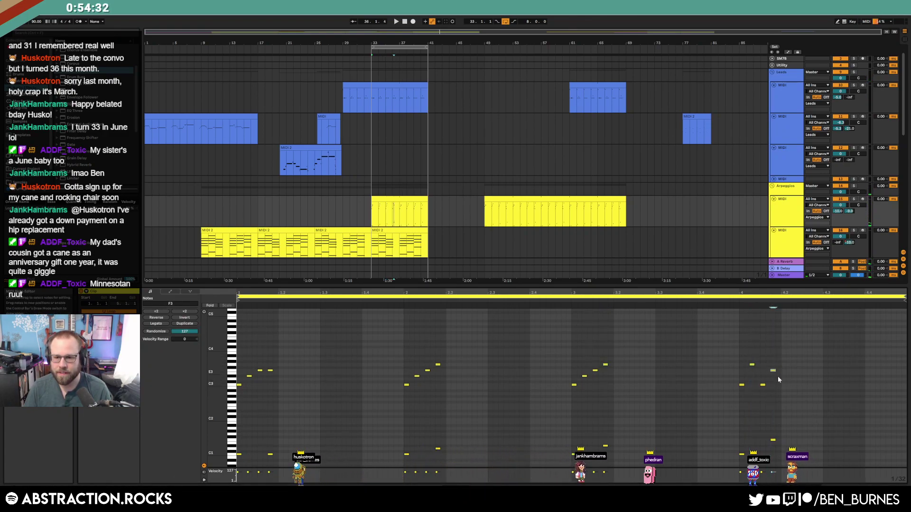
pyautogui.click(725, 300)
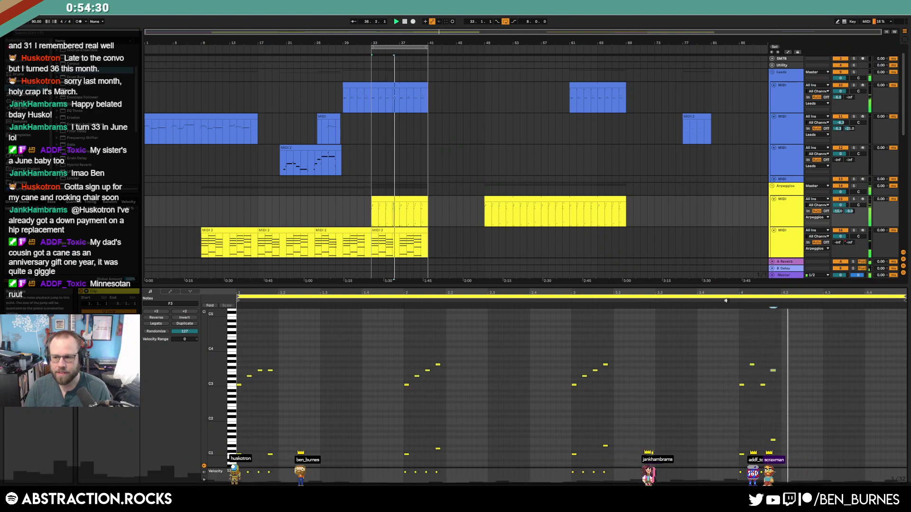
pyautogui.moveTo(765, 357)
pyautogui.mouseDown()
pyautogui.moveTo(784, 382)
pyautogui.moveTo(760, 370)
pyautogui.mouseUp()
pyautogui.press('Up')
pyautogui.press('Up')
pyautogui.press('Down')
pyautogui.press('Down')
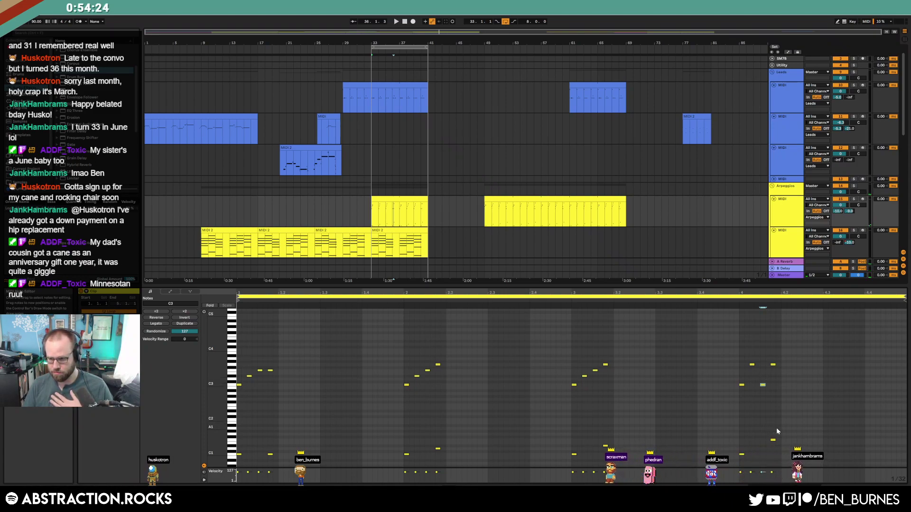
# Play the loop from bar 33 and review the edited arpeggio alongside the bass and drum parts
pyautogui.press('space')
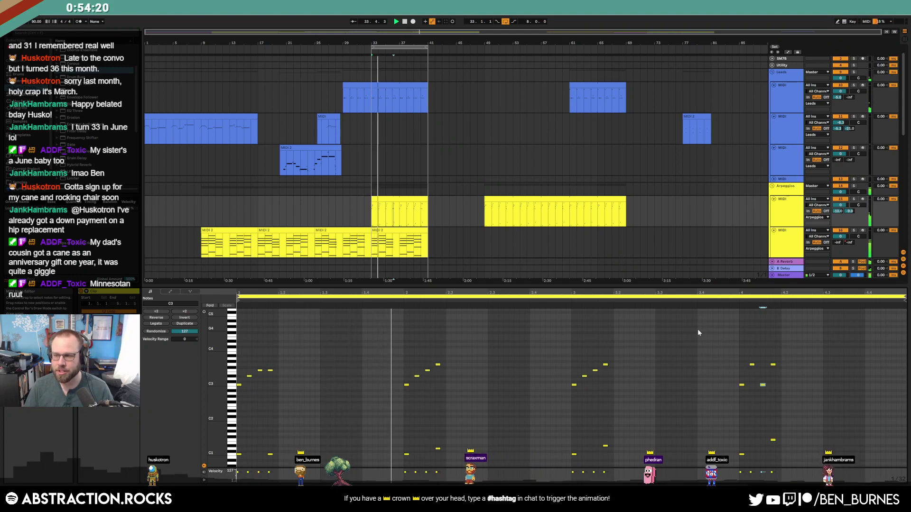
pyautogui.hotkey('shift', 'Tab')
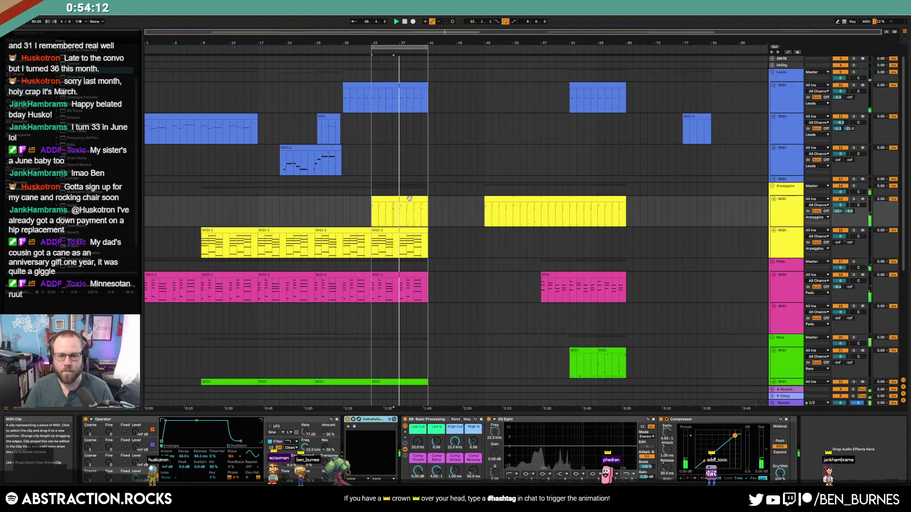
pyautogui.click(410, 198)
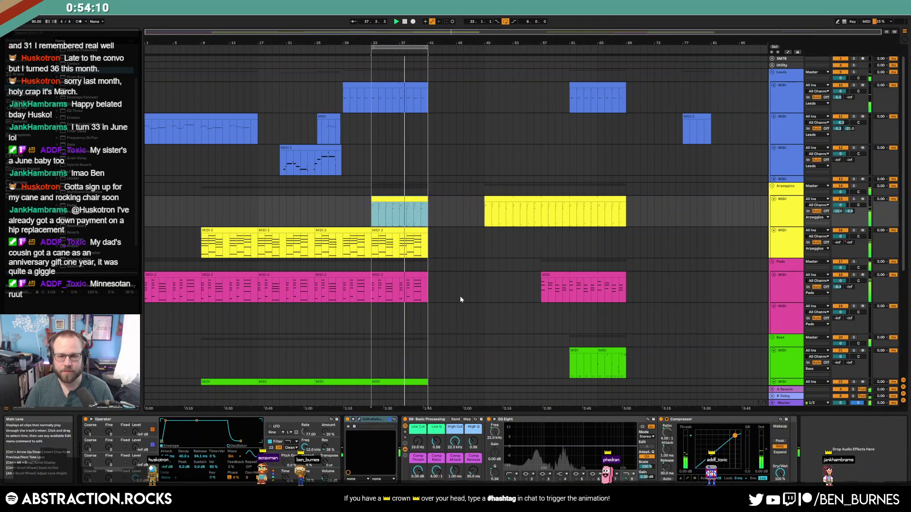
pyautogui.scroll(-3, 460, 299)
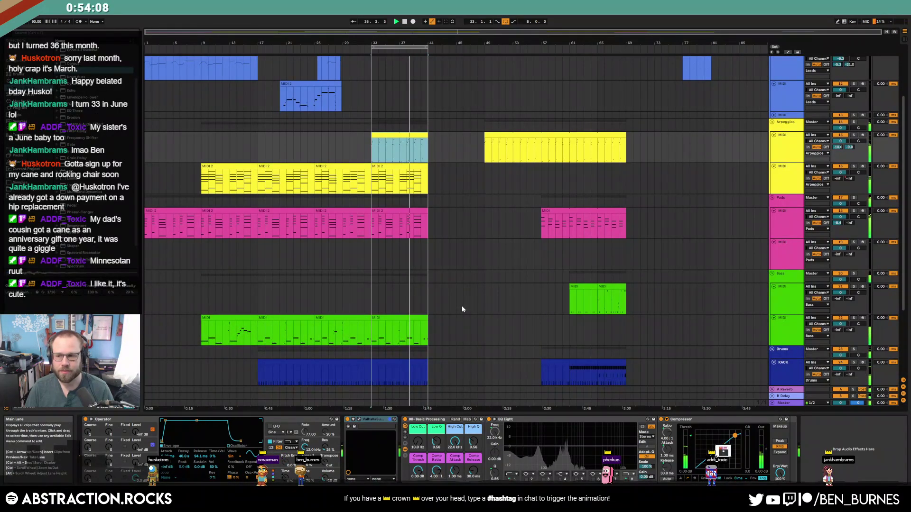
pyautogui.scroll(-2, 462, 309)
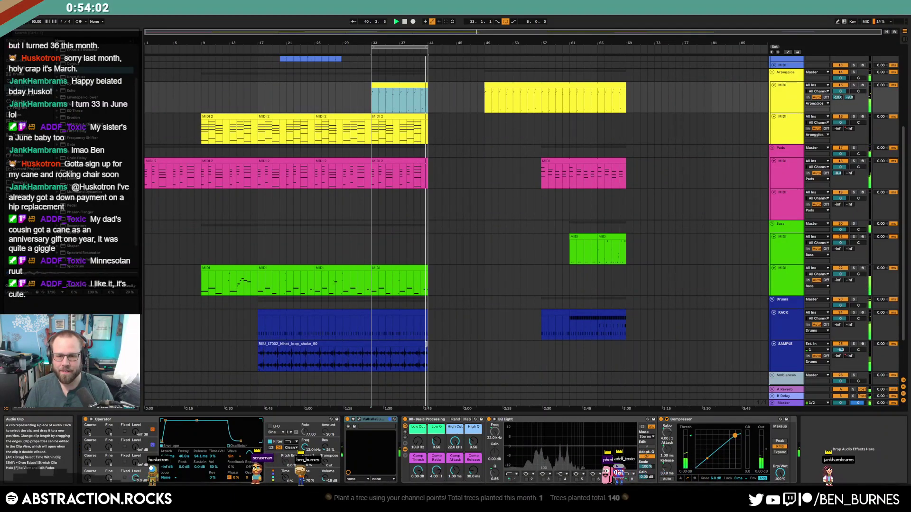
pyautogui.click(426, 343)
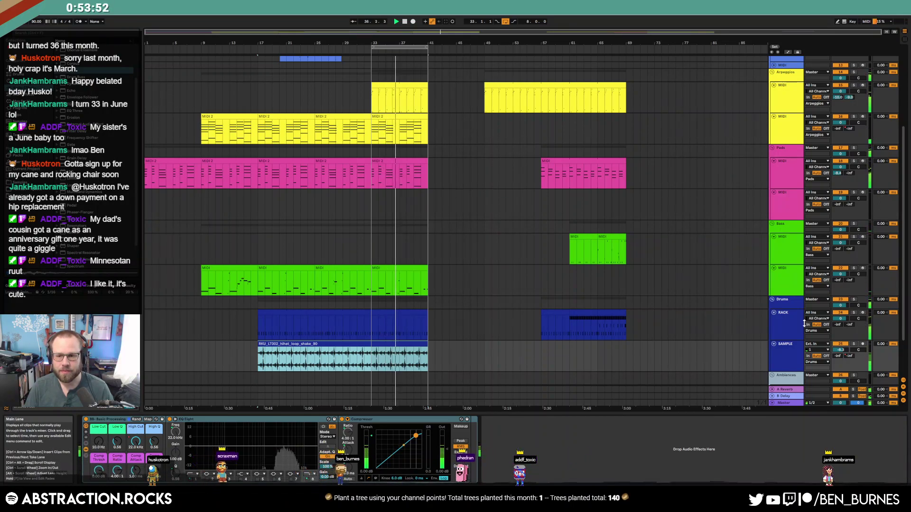
# Stop playback, select the drum rack track, and open the user sample library in the browser
pyautogui.click(711, 314)
pyautogui.press('space')
pyautogui.click(52, 182)
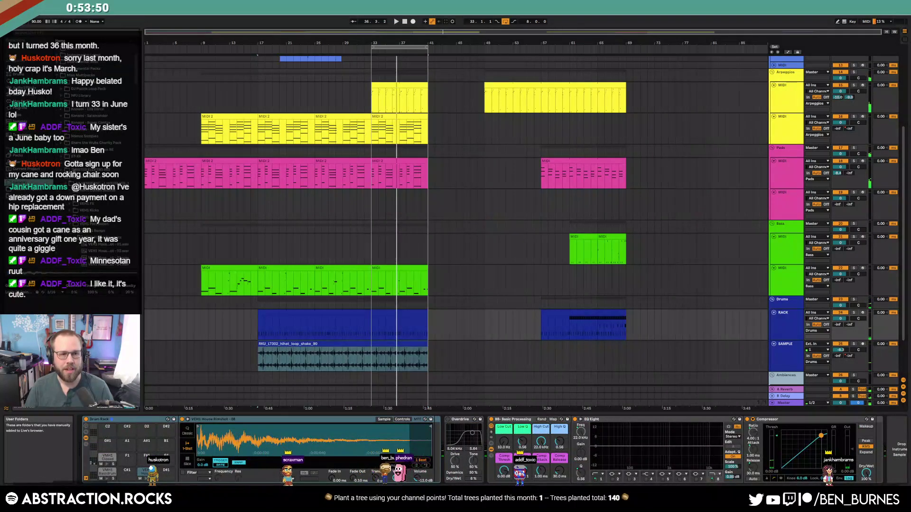
pyautogui.click(70, 224)
pyautogui.click(66, 184)
pyautogui.click(62, 177)
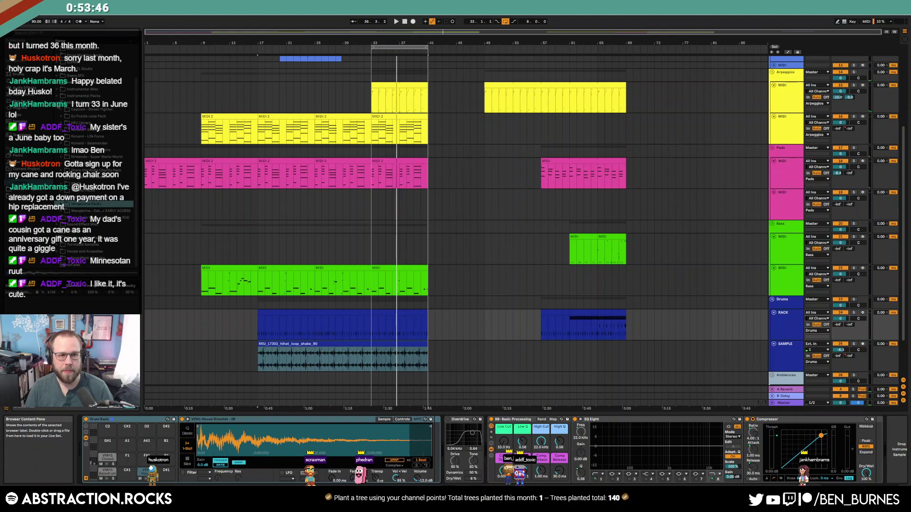
# Find the Brushed Cymbals hi-hat Evolution samples in the library and widen the browser to show their names
pyautogui.click(57, 103)
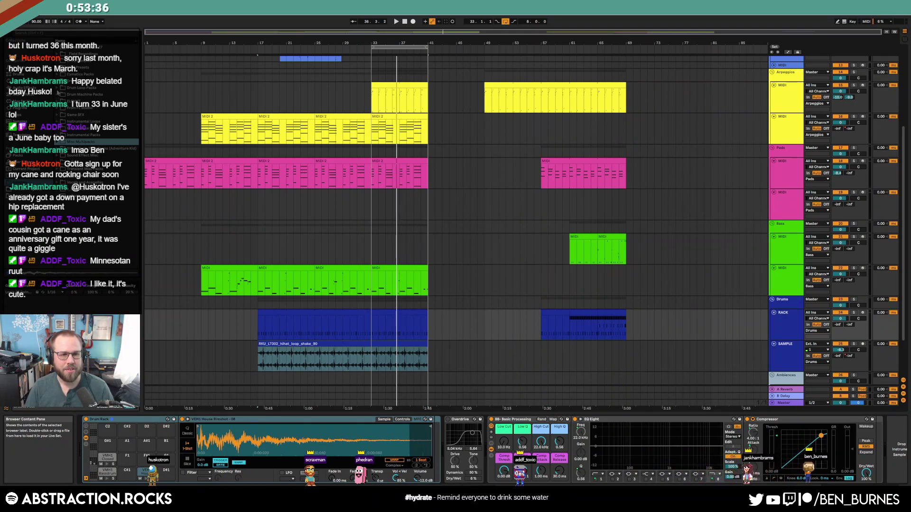
pyautogui.click(57, 81)
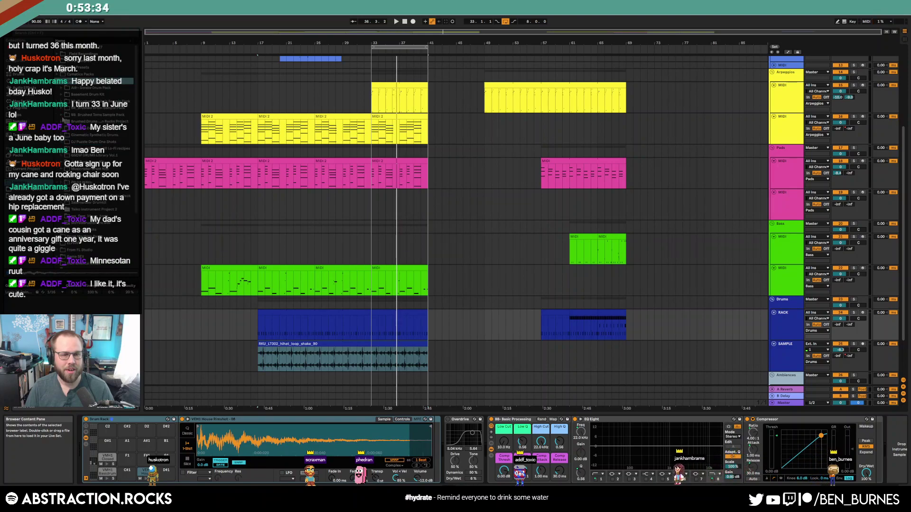
pyautogui.click(63, 102)
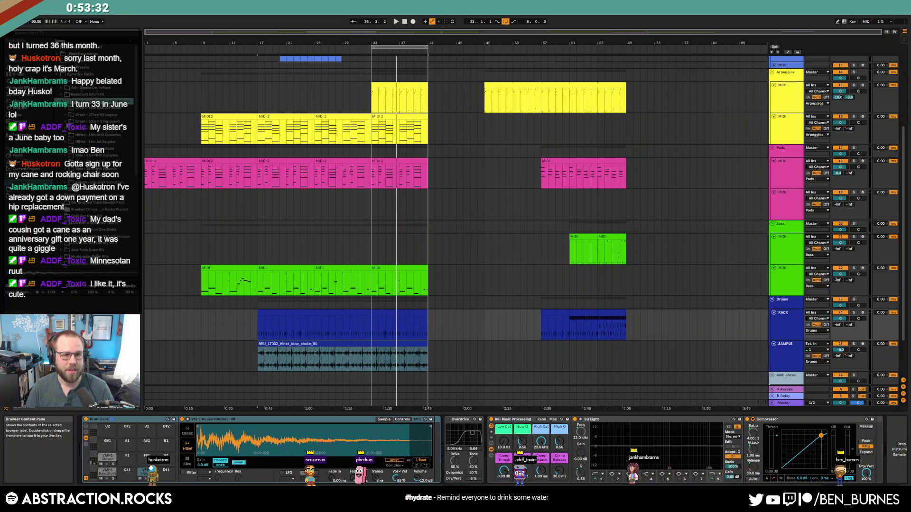
pyautogui.click(66, 137)
pyautogui.click(89, 177)
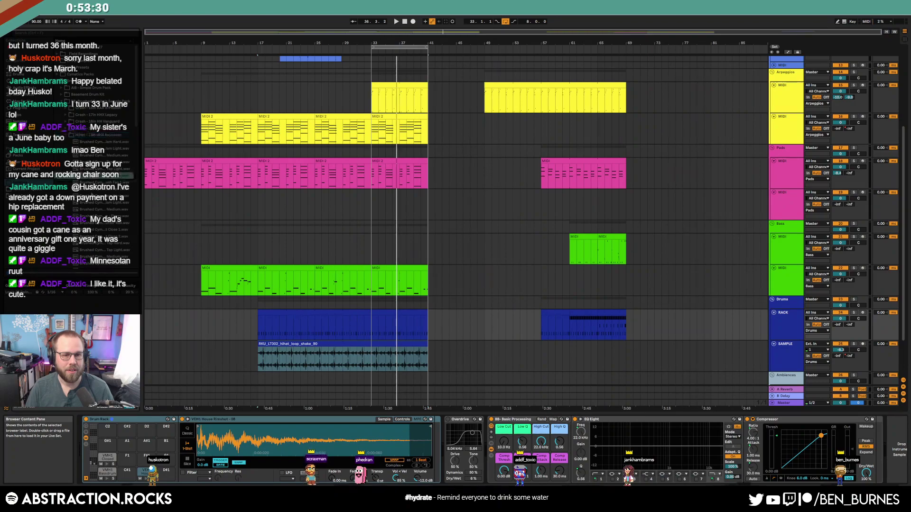
pyautogui.click(97, 203)
pyautogui.moveTo(142, 175); pyautogui.dragTo(246, 184)
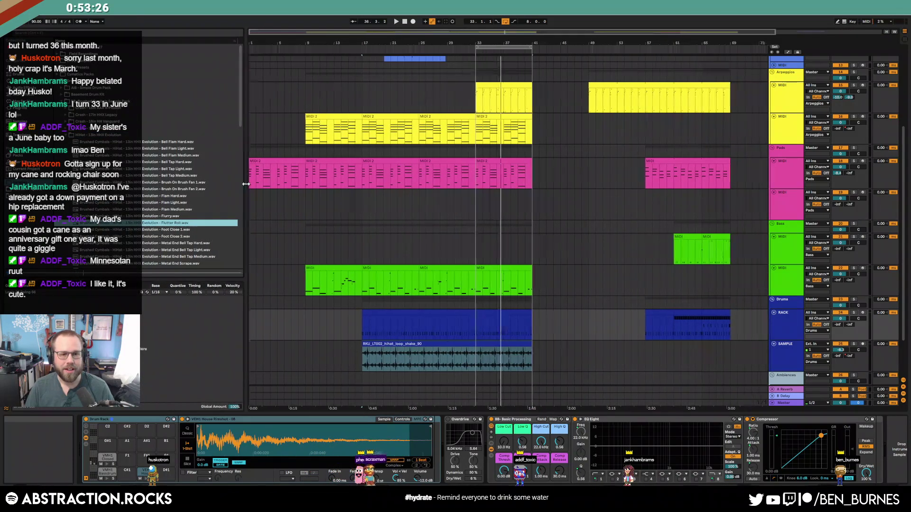
# Audition the sizzle, tap and open tap samples of the Evolution brushed hi-hat
pyautogui.scroll(-5, 180, 219)
pyautogui.click(182, 224)
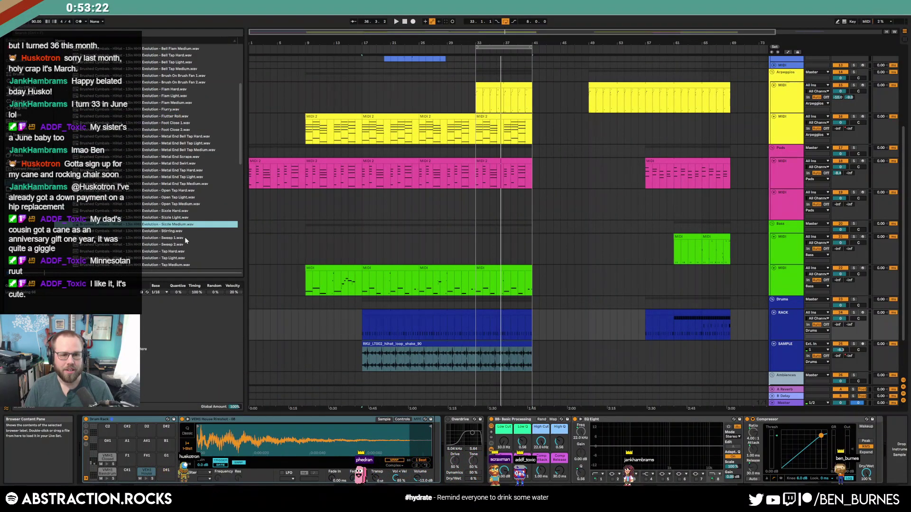
pyautogui.click(193, 211)
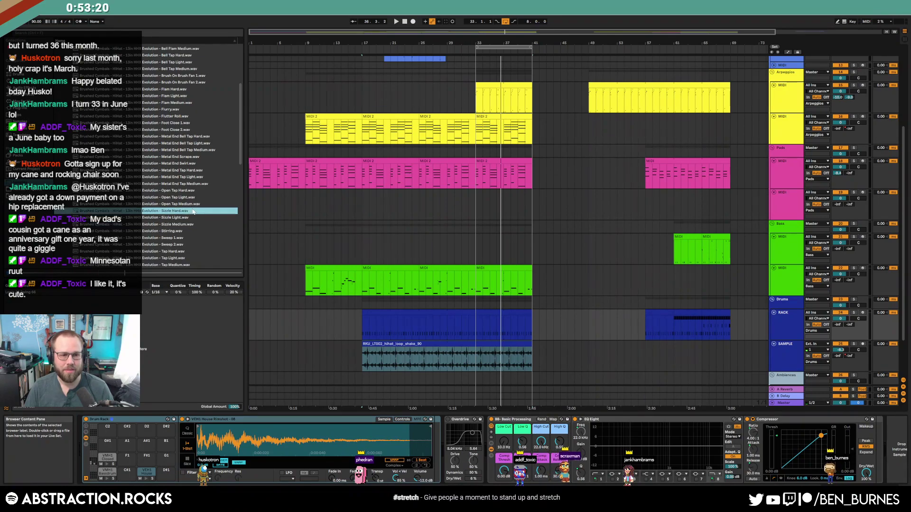
pyautogui.click(189, 252)
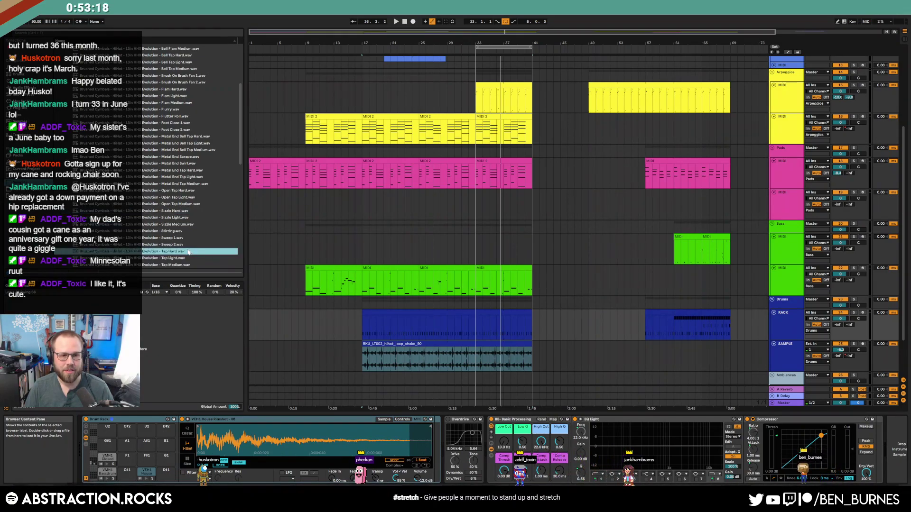
pyautogui.scroll(-4, 188, 228)
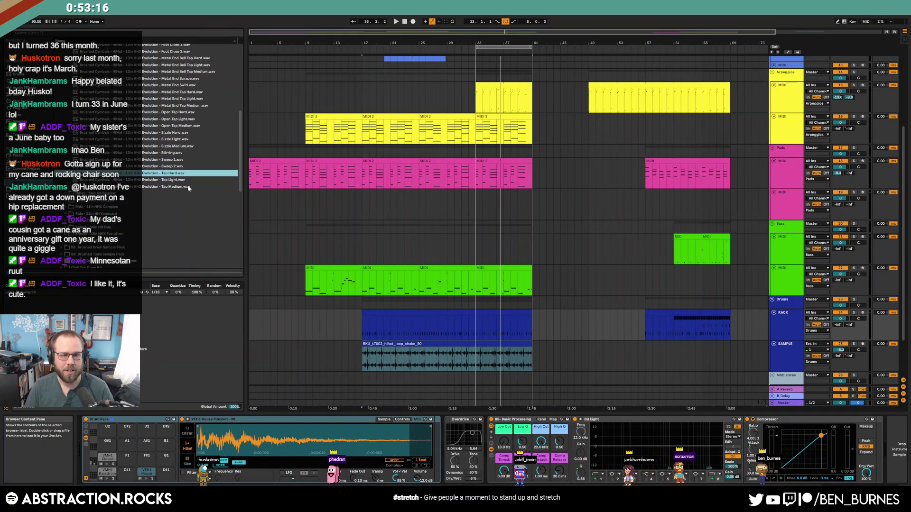
pyautogui.press('Down')
pyautogui.scroll(2, 185, 197)
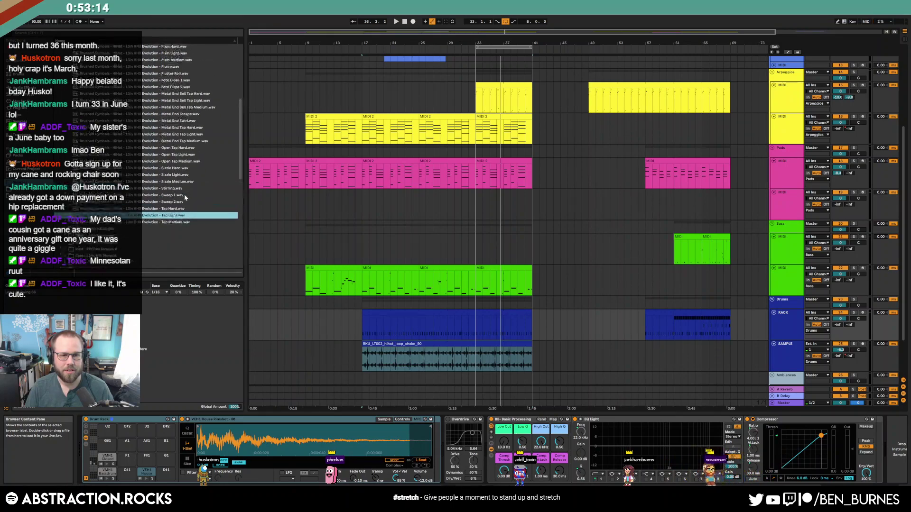
pyautogui.click(190, 223)
pyautogui.press('Up')
pyautogui.press('Up')
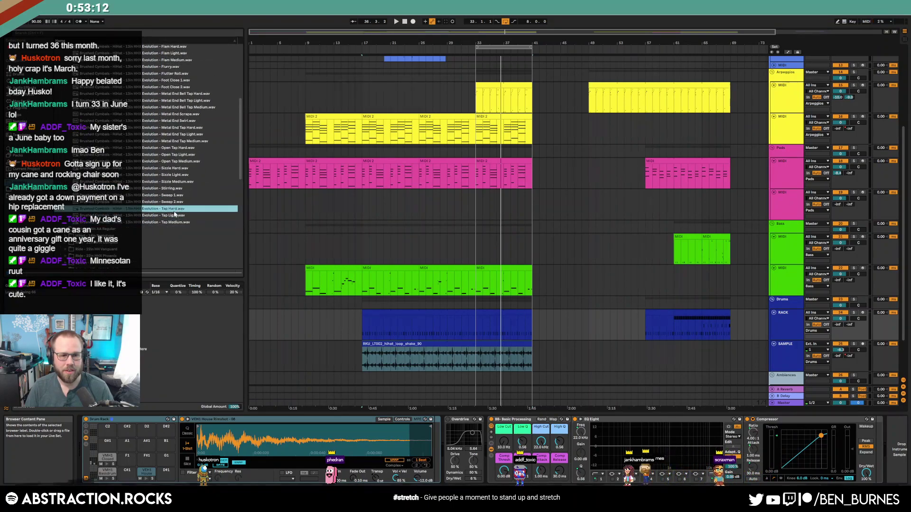
pyautogui.click(201, 161)
pyautogui.click(166, 157)
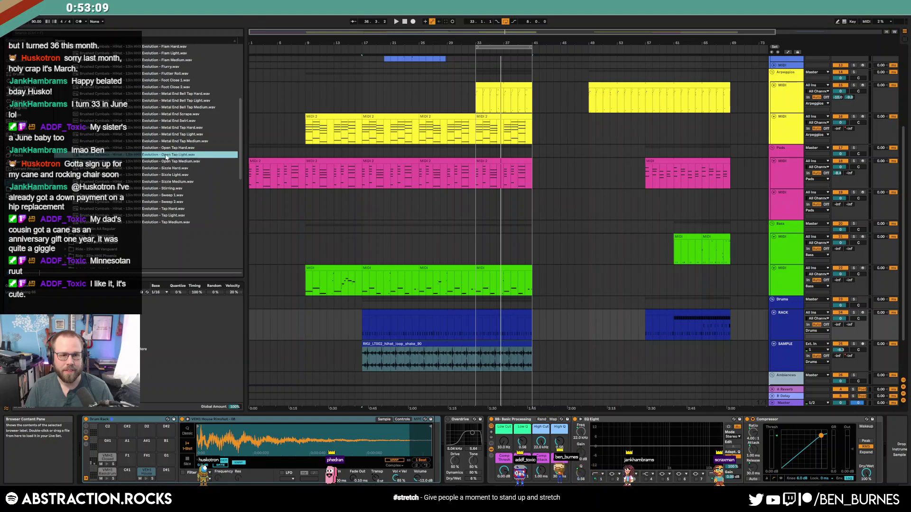
# Audition the brushed 22in HH Vanguard ride samples and load Tap Hard onto the drum rack's G#1 pad
pyautogui.scroll(-2, 151, 222)
pyautogui.doubleClick(151, 217)
pyautogui.scroll(-5, 152, 208)
pyautogui.scroll(1, 153, 210)
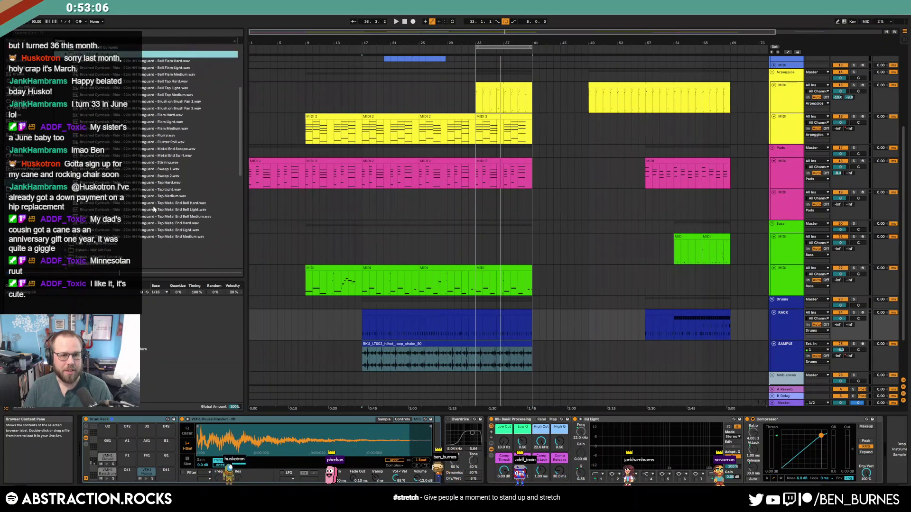
pyautogui.scroll(1, 153, 210)
pyautogui.click(171, 204)
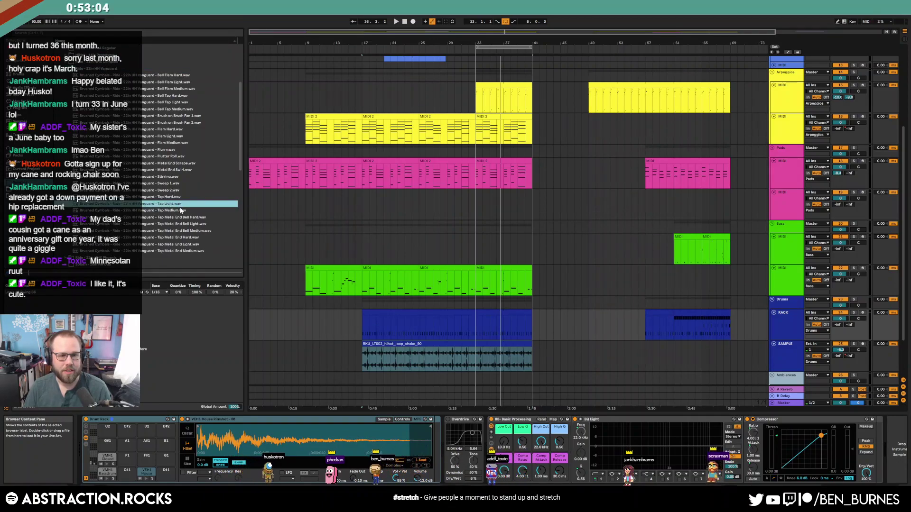
pyautogui.press('Up')
pyautogui.moveTo(144, 281); pyautogui.dragTo(108, 444)
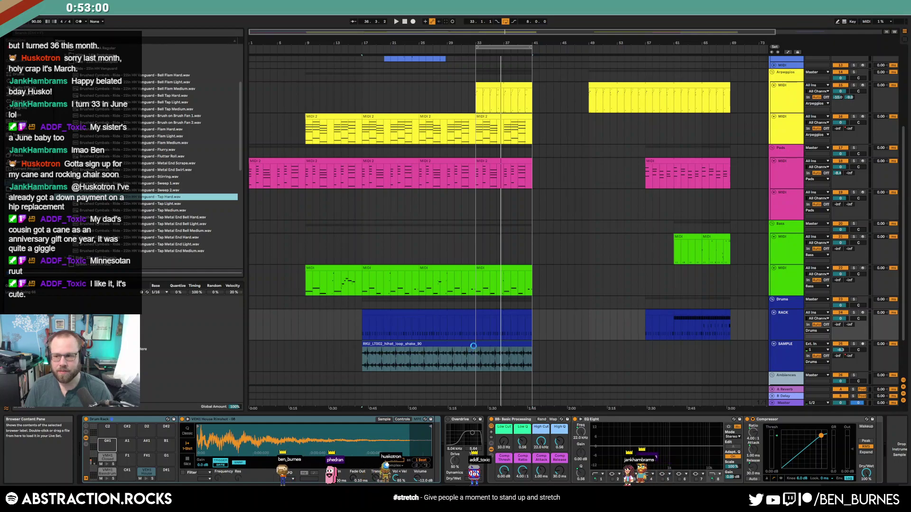
# Add a ride note about two beats long at the start of the drum clip spanning bars 33 to 41, and play it
pyautogui.moveTo(474, 323); pyautogui.dragTo(532, 326)
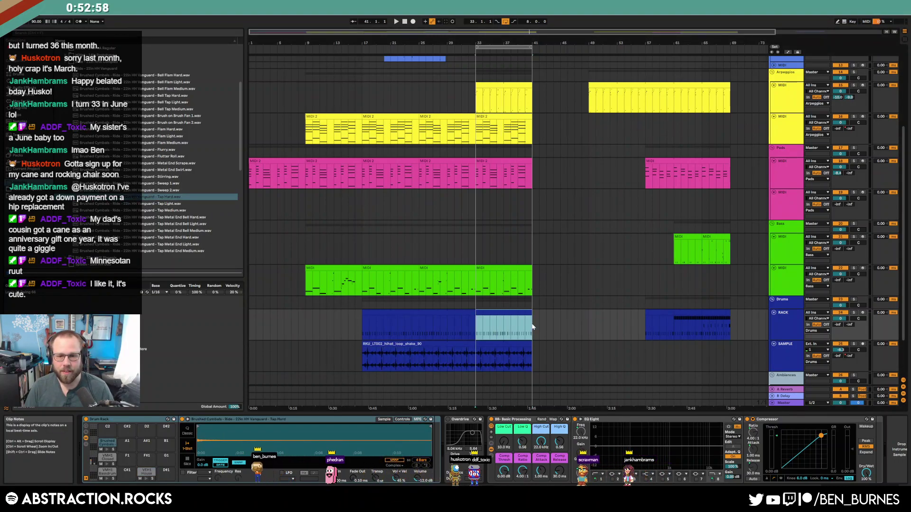
pyautogui.hotkey('shift', 'Tab')
pyautogui.moveTo(266, 313); pyautogui.dragTo(336, 313)
pyautogui.press('space')
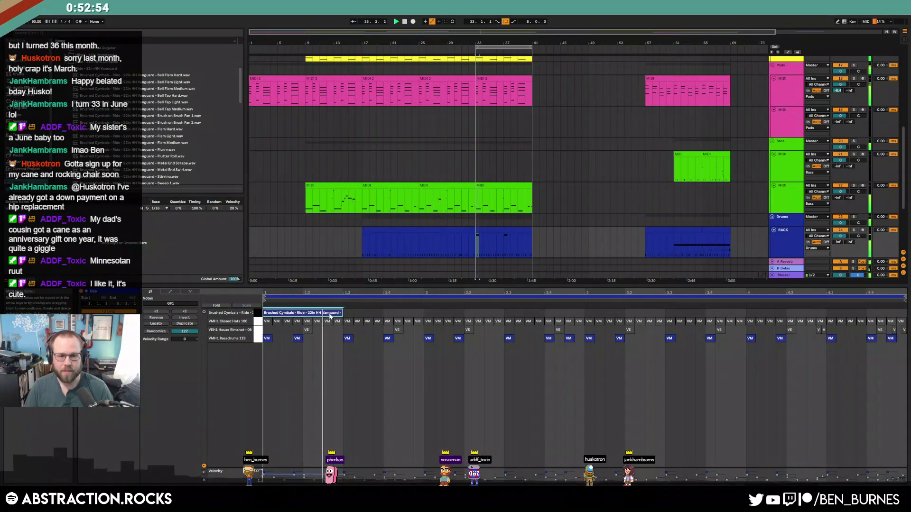
# Duplicate the two-beat ride note seven times so the ride runs through the whole four-bar drum clip
pyautogui.hotkey('ctrl', 'd')
pyautogui.hotkey('ctrl', 'd')
pyautogui.hotkey('ctrl', 'd')
pyautogui.hotkey('ctrl', 'd')
pyautogui.hotkey('ctrl', 'd')
pyautogui.hotkey('ctrl', 'd')
pyautogui.hotkey('ctrl', 'd')
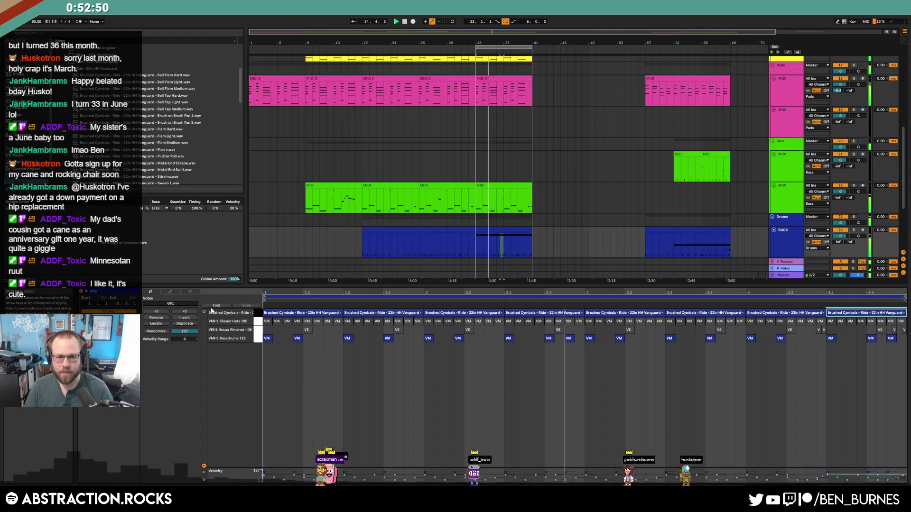
# Compress all ride notes to one beat each and duplicate the group to fill the four-bar clip
pyautogui.click(238, 313)
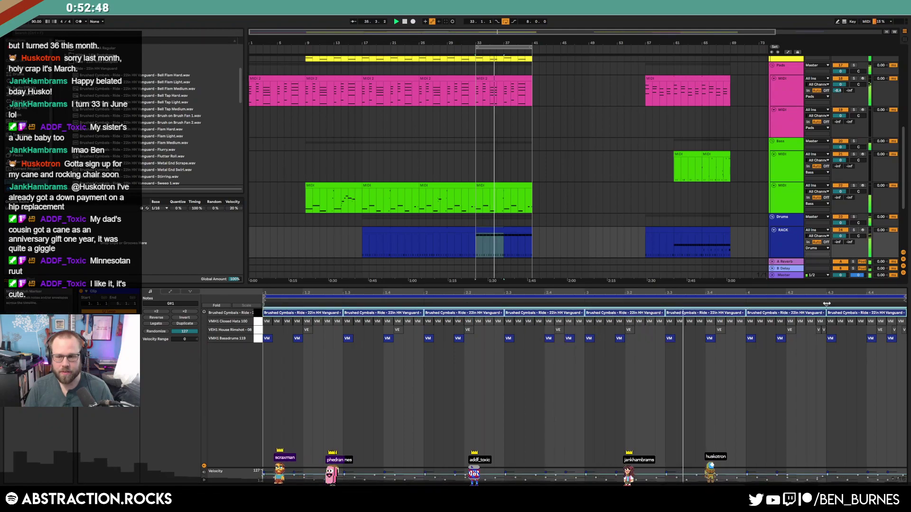
pyautogui.moveTo(826, 303); pyautogui.dragTo(786, 303)
pyautogui.hotkey('ctrl', 'd')
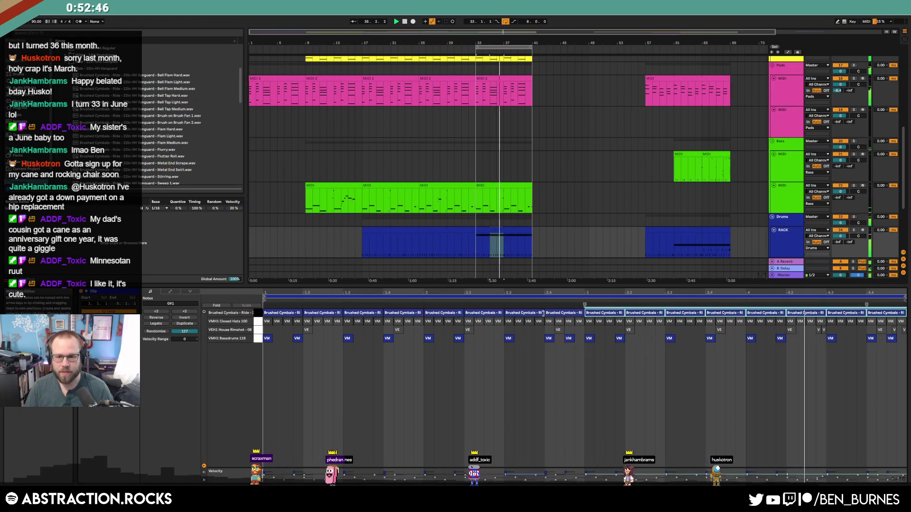
pyautogui.click(259, 313)
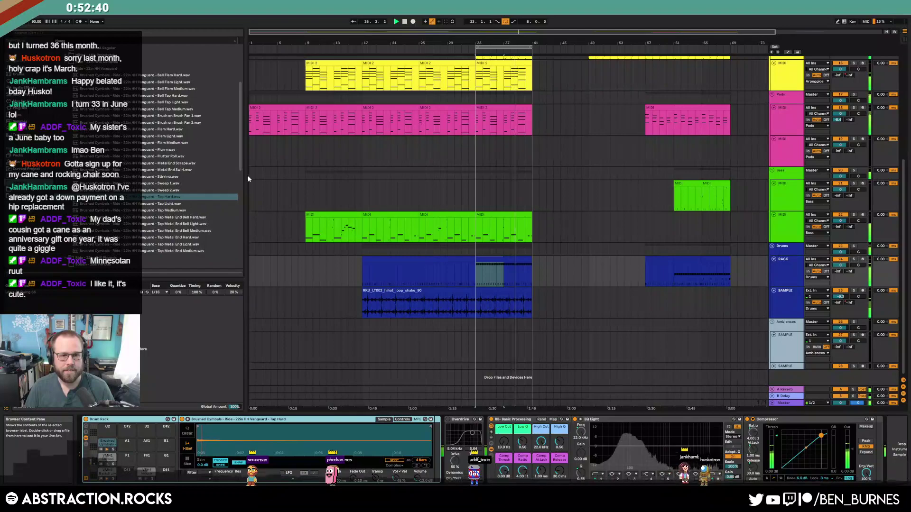
pyautogui.click(66, 68)
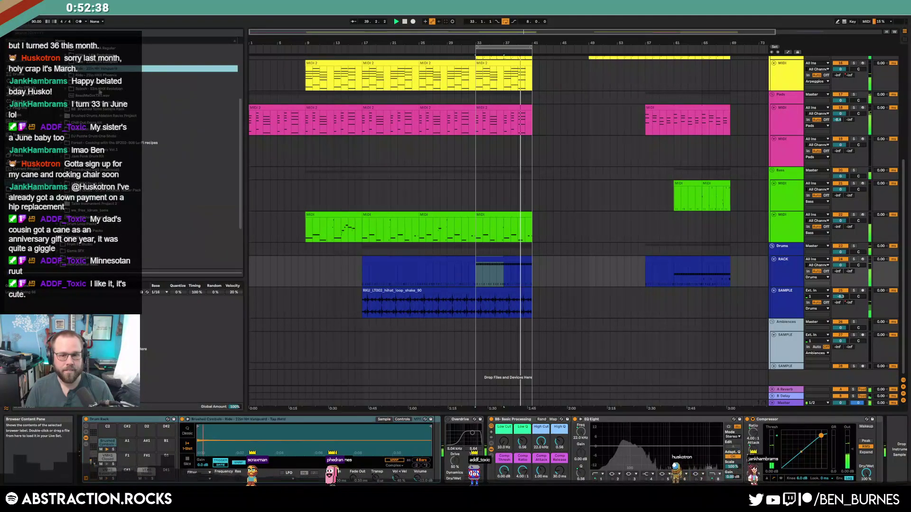
# Delete the end of the hi-hat shaker loop on the drums SAMPLE track, from 40.1.3 to bar 41
pyautogui.click(528, 306)
pyautogui.scroll(5, 528, 306)
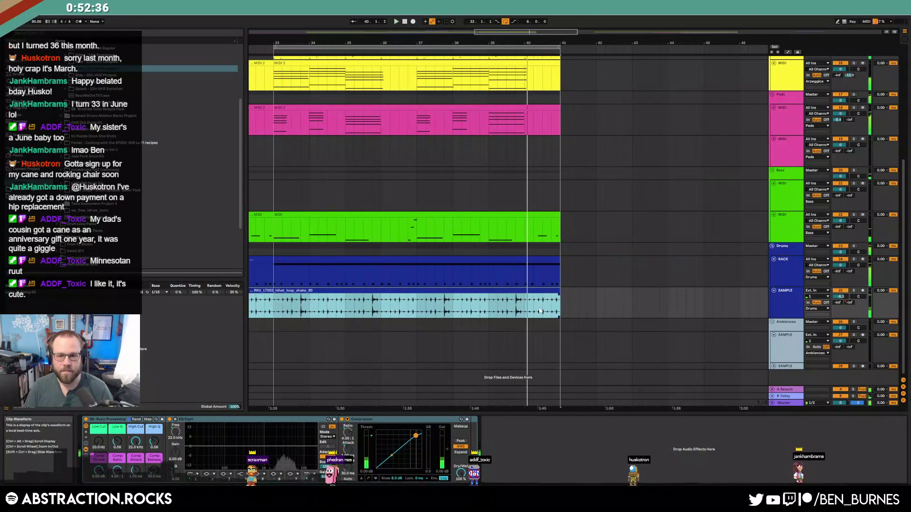
pyautogui.scroll(3, 547, 306)
pyautogui.moveTo(601, 304); pyautogui.dragTo(523, 313)
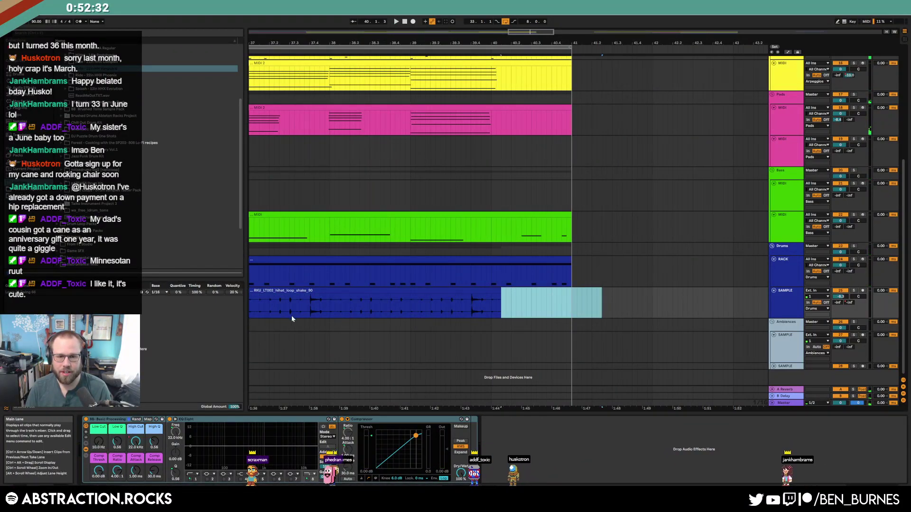
pyautogui.moveTo(525, 32); pyautogui.dragTo(515, 33)
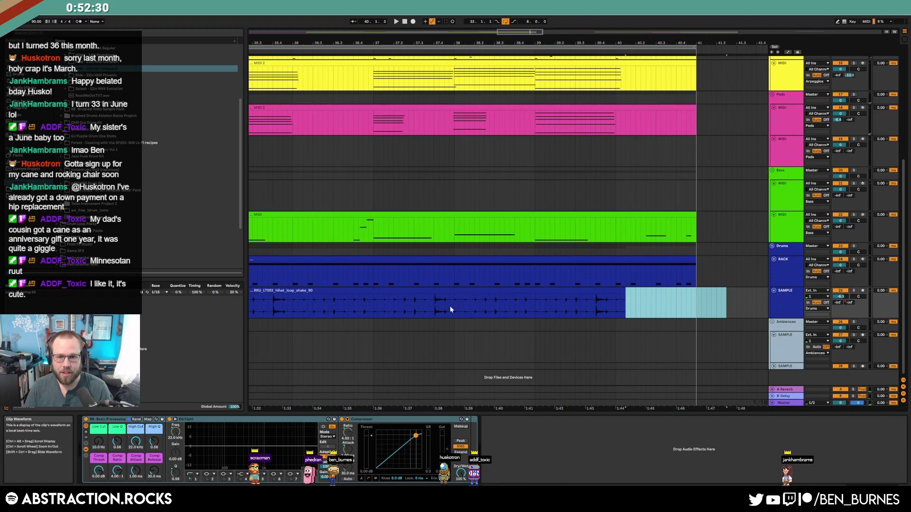
# Cut the hi-hat loop from 36.2 to bar 37, play it, and trim the preceding clip's end to about 36.1.3
pyautogui.moveTo(372, 303); pyautogui.dragTo(311, 308)
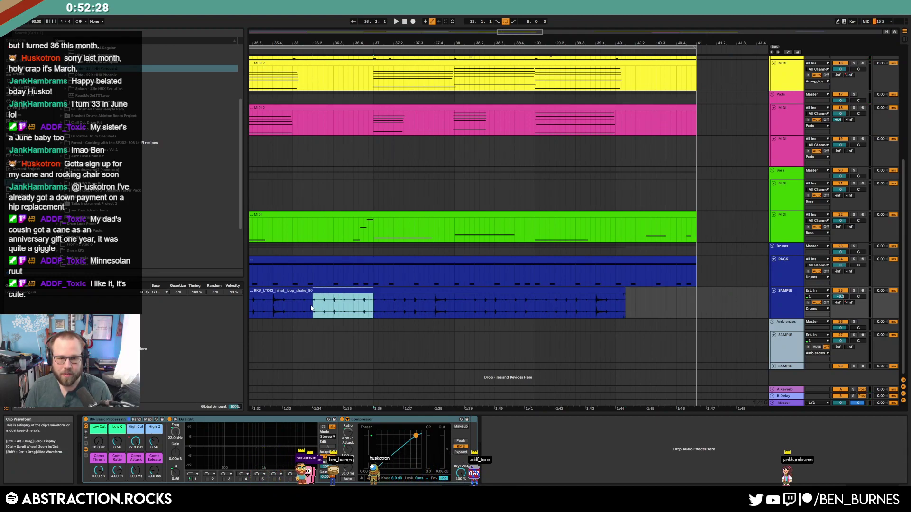
pyautogui.click(283, 304)
pyautogui.press('space')
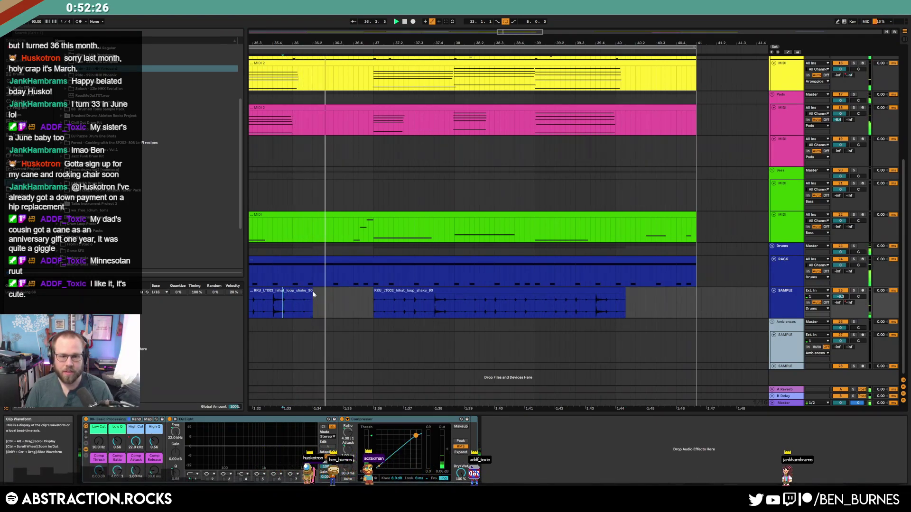
pyautogui.moveTo(313, 291); pyautogui.dragTo(296, 293)
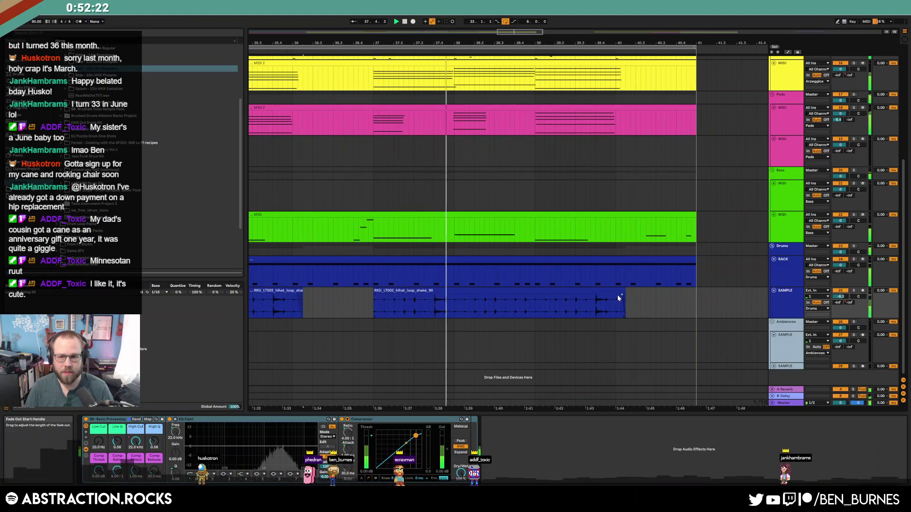
# Listen to the gaps in the loop and delete another hi-hat section from about 32.1.3 to bar 33
pyautogui.scroll(-3, 587, 297)
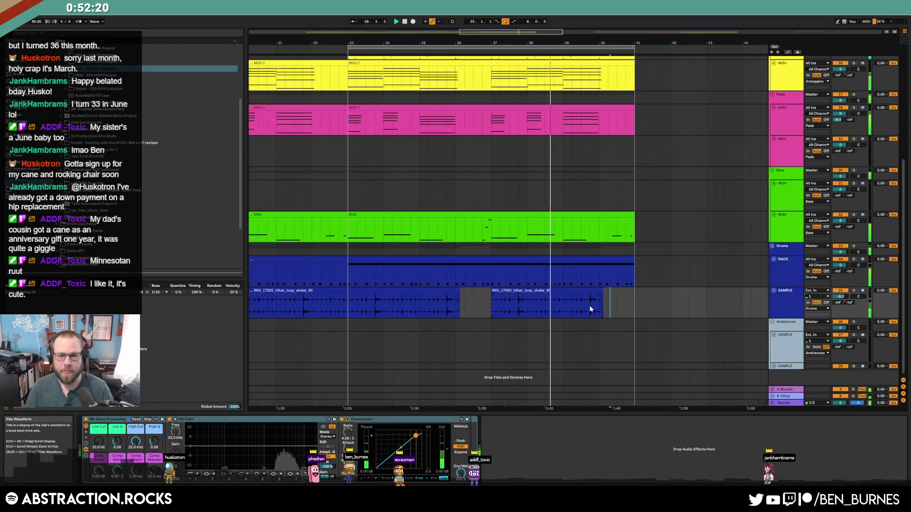
pyautogui.scroll(-3, 616, 310)
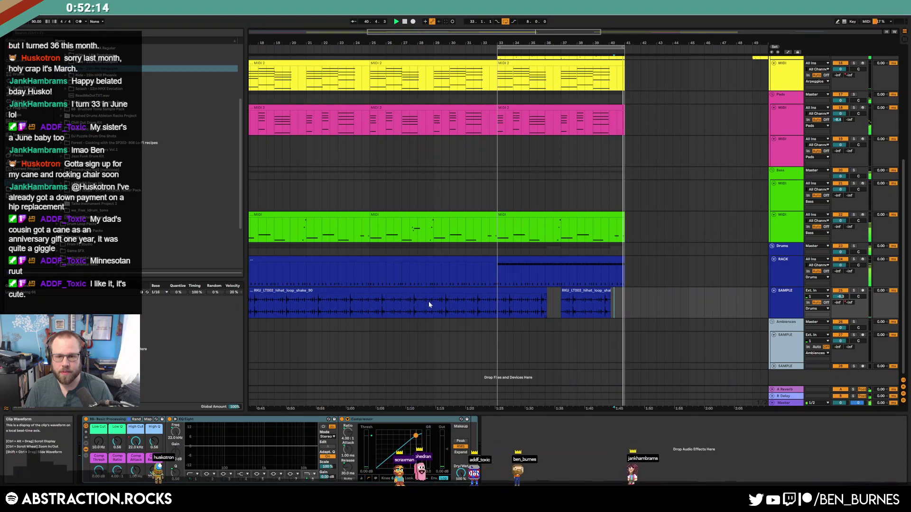
pyautogui.scroll(3, 428, 304)
pyautogui.click(629, 290)
pyautogui.click(586, 307)
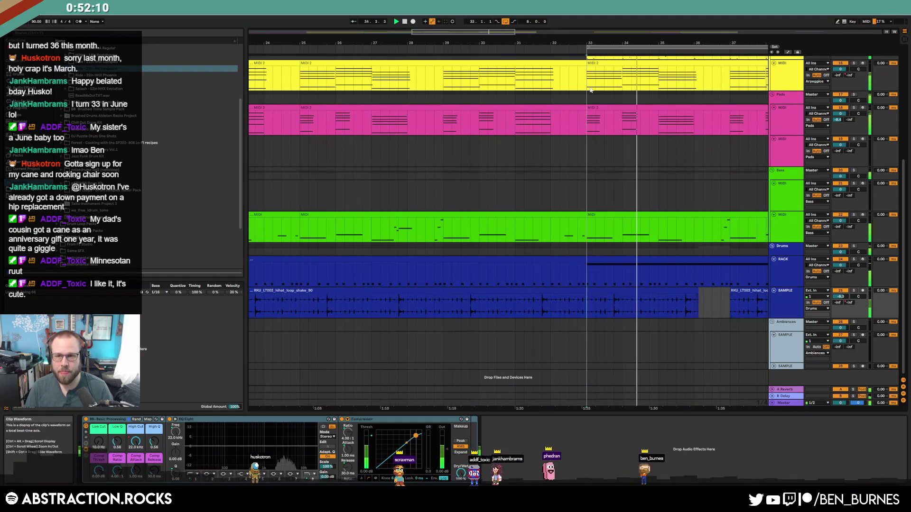
pyautogui.moveTo(607, 42); pyautogui.dragTo(434, 38)
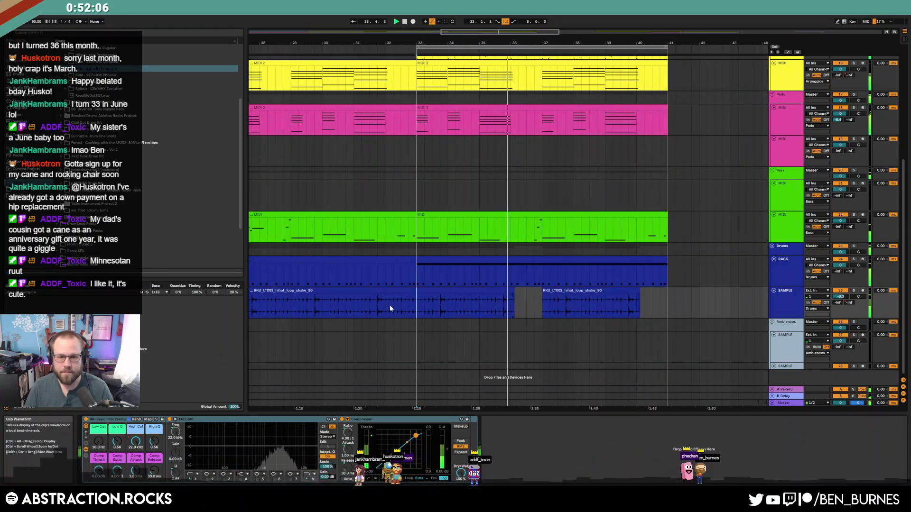
pyautogui.scroll(3, 388, 307)
pyautogui.moveTo(420, 307); pyautogui.dragTo(446, 307)
pyautogui.press('Delete')
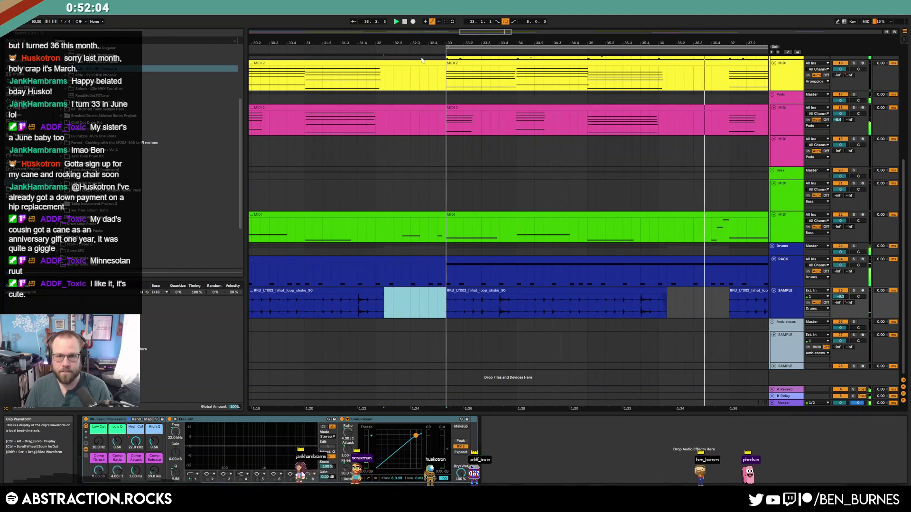
# Delete the hi-hat loop section from about 28.1.3 to bar 29
pyautogui.moveTo(475, 43); pyautogui.dragTo(722, 46)
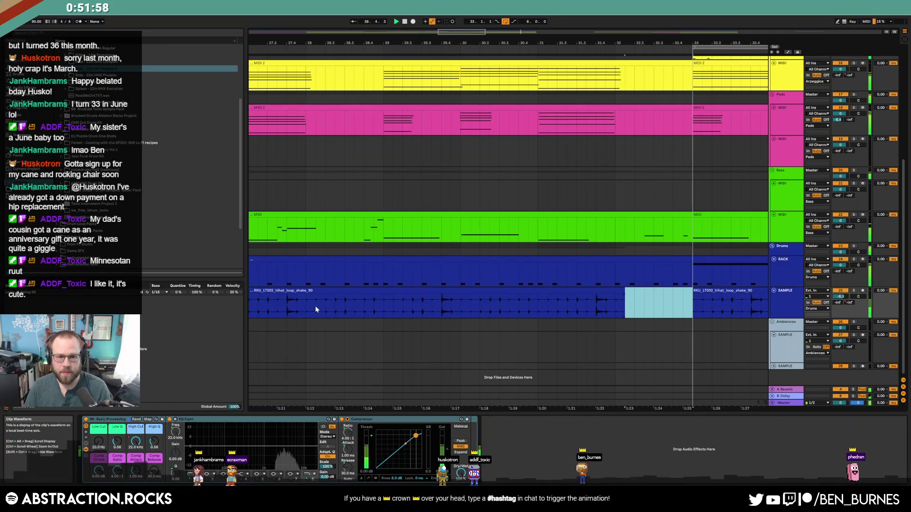
pyautogui.moveTo(316, 309); pyautogui.dragTo(401, 315)
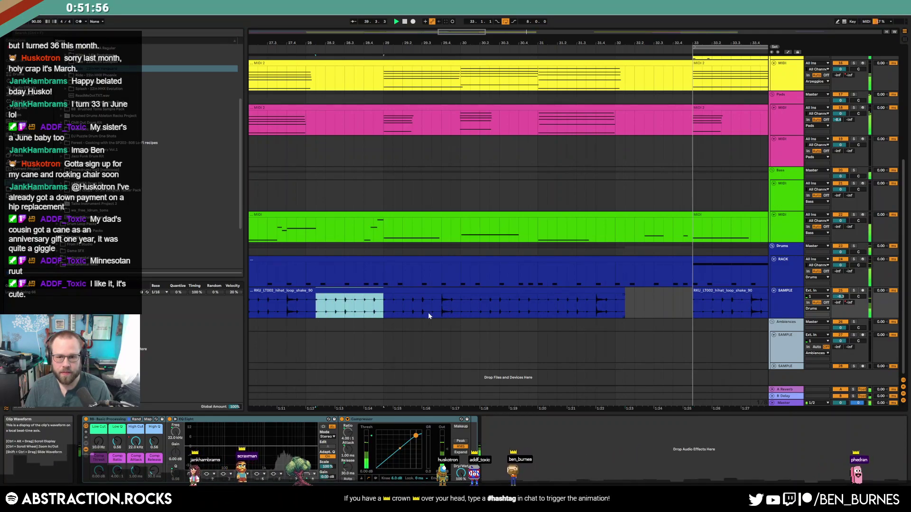
pyautogui.press('Delete')
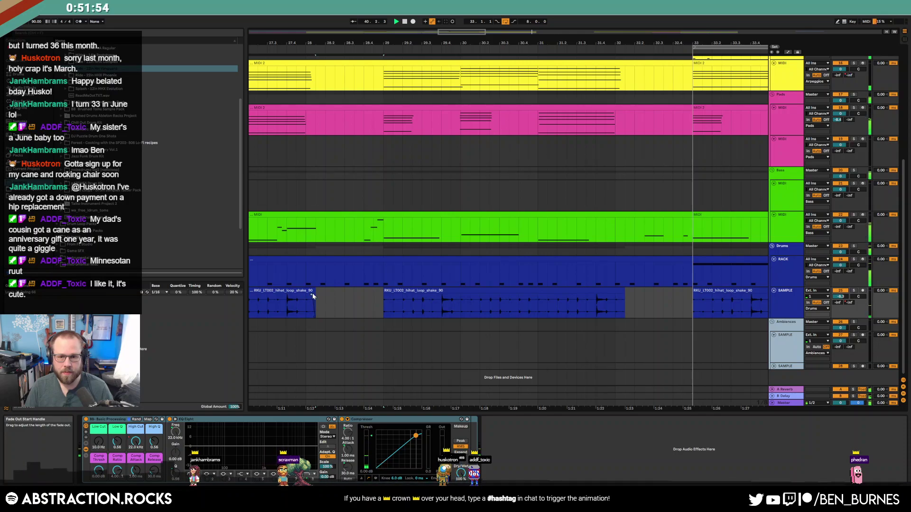
# Stop playback and examine how the clips are laid out across the whole arrangement
pyautogui.click(640, 302)
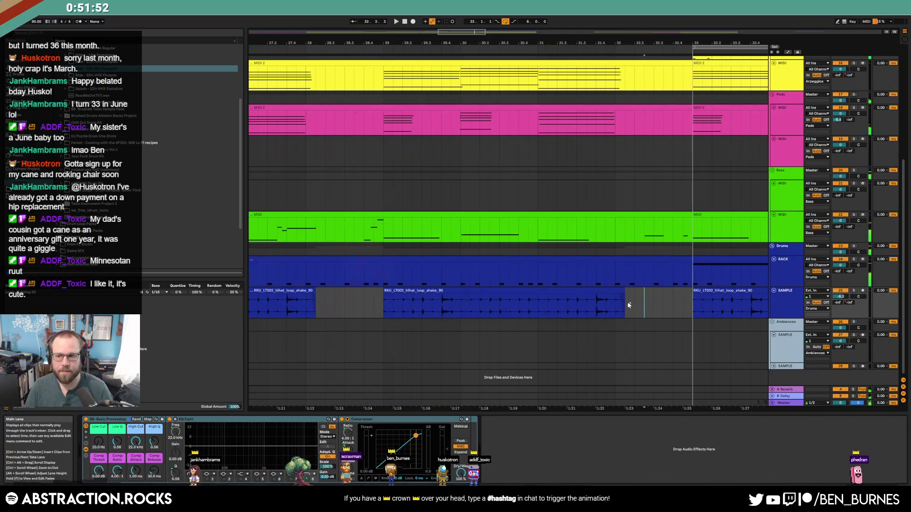
pyautogui.scroll(-5, 632, 302)
pyautogui.press('space')
pyautogui.hotkey('shift', 'Tab')
pyautogui.hotkey('shift', 'Tab')
pyautogui.scroll(-5, 533, 280)
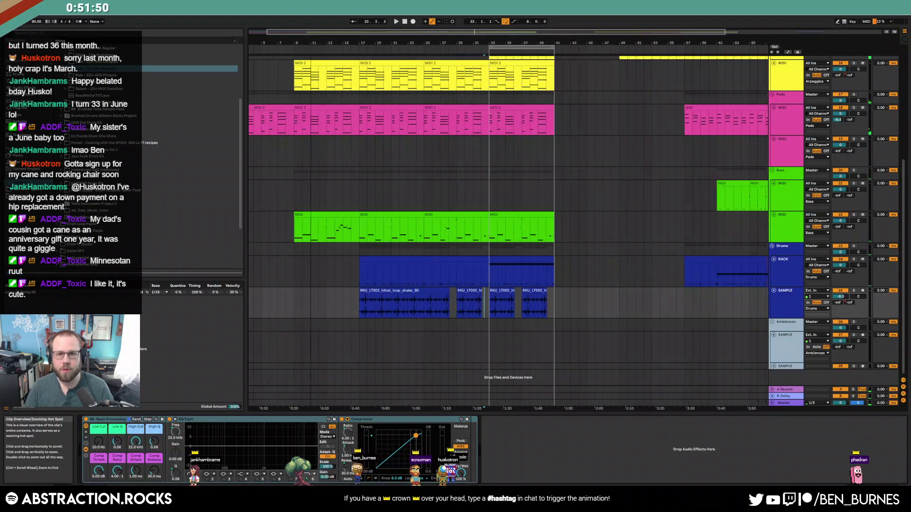
pyautogui.scroll(1, 471, 241)
pyautogui.scroll(1, 471, 240)
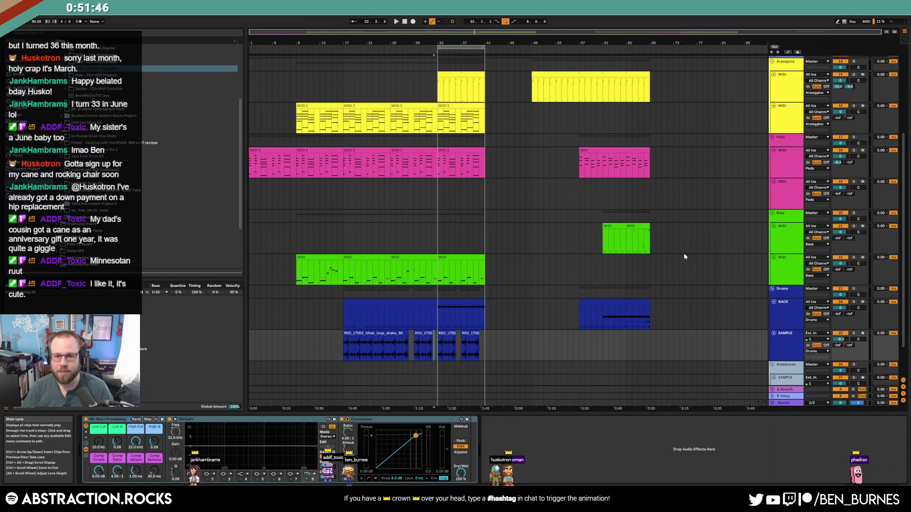
pyautogui.scroll(1, 496, 261)
pyautogui.scroll(2, 496, 260)
pyautogui.scroll(-3, 499, 264)
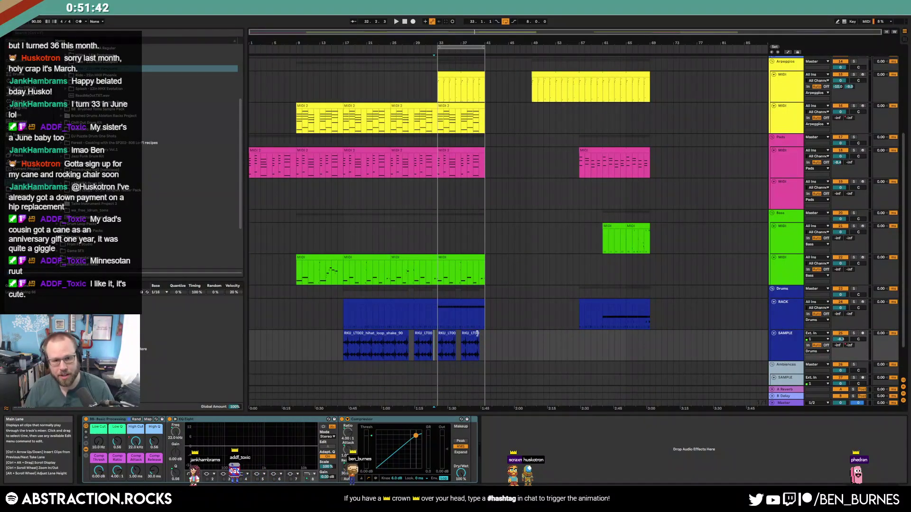
# Delete the hi-hat loop sections from 20.1.3 to bar 21 and from 24.1.3 to bar 25
pyautogui.scroll(5, 358, 354)
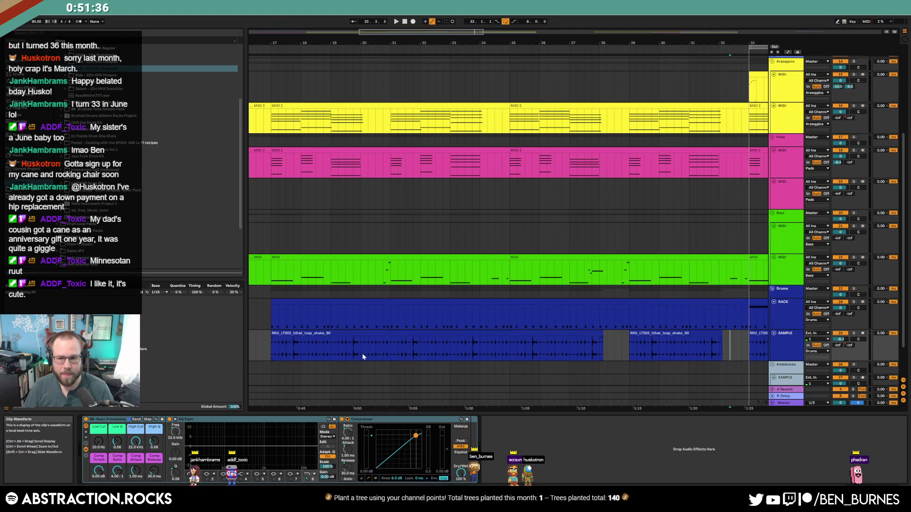
pyautogui.scroll(3, 363, 355)
pyautogui.moveTo(373, 355); pyautogui.dragTo(405, 350)
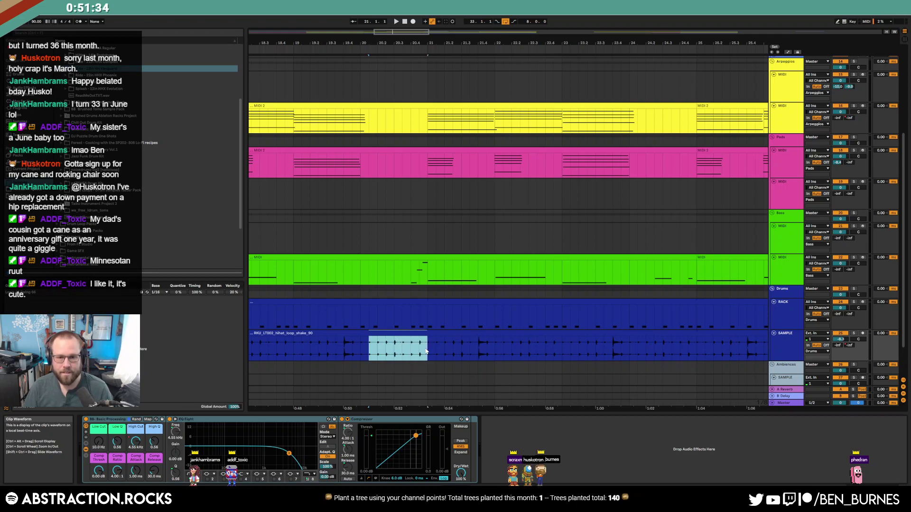
pyautogui.press('Delete')
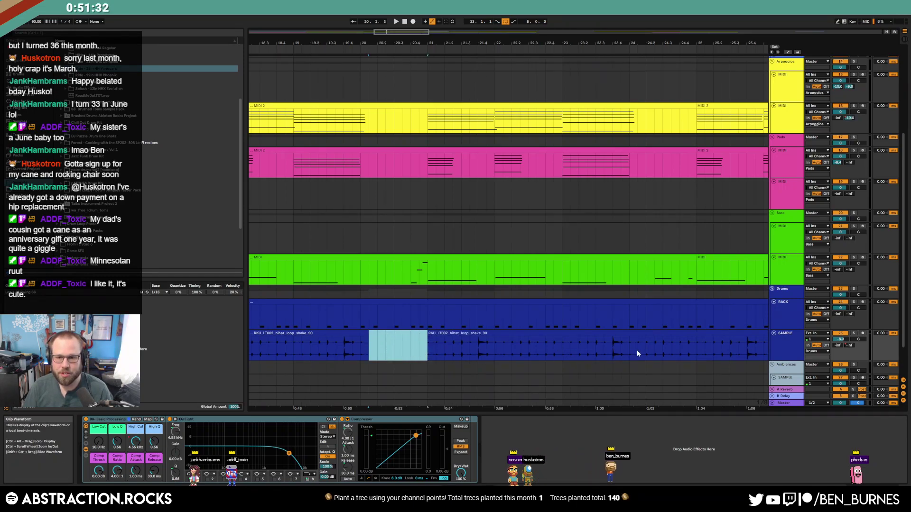
pyautogui.moveTo(638, 353); pyautogui.dragTo(697, 354)
pyautogui.press('Delete')
pyautogui.moveTo(401, 32); pyautogui.dragTo(452, 6)
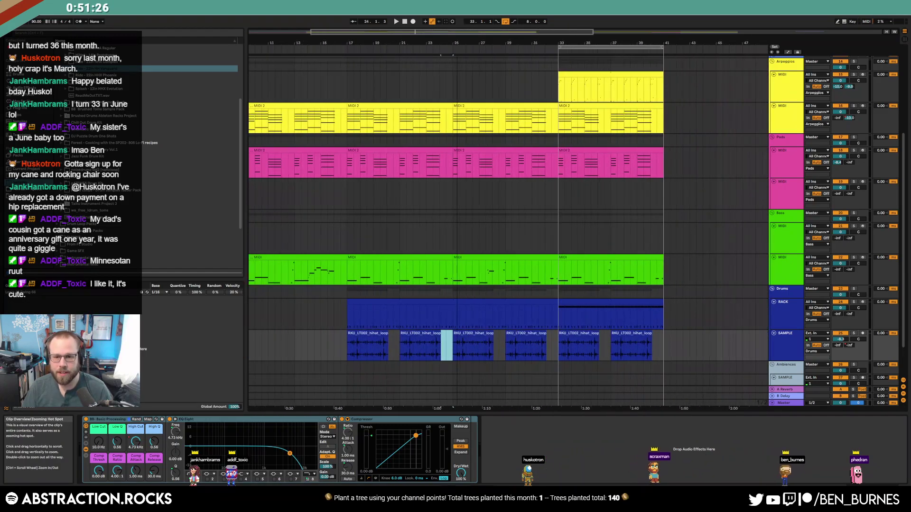
# Play from bar 17, check the automation, and set the hi-hat loop's High Cut to 2.98 kHz
pyautogui.click(365, 333)
pyautogui.press('space')
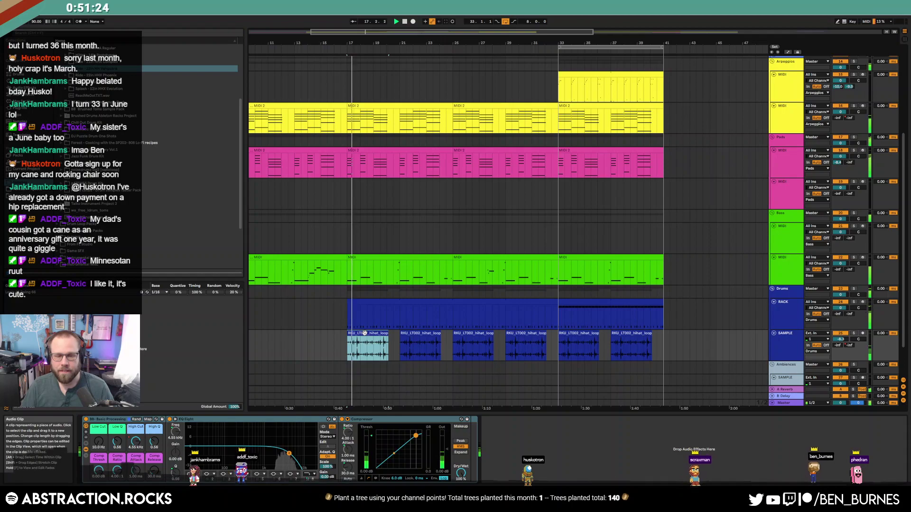
pyautogui.press('a')
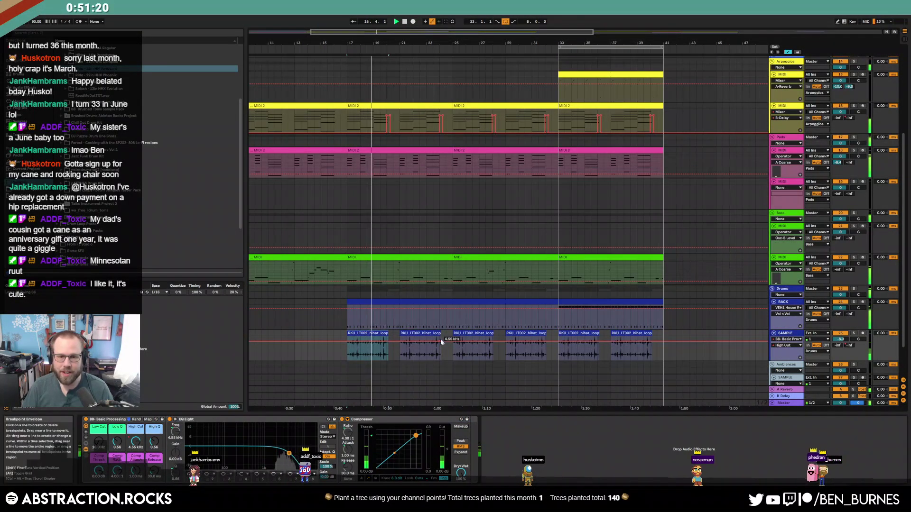
pyautogui.hotkey('ctrl', 'z')
pyautogui.moveTo(136, 442); pyautogui.dragTo(136, 447)
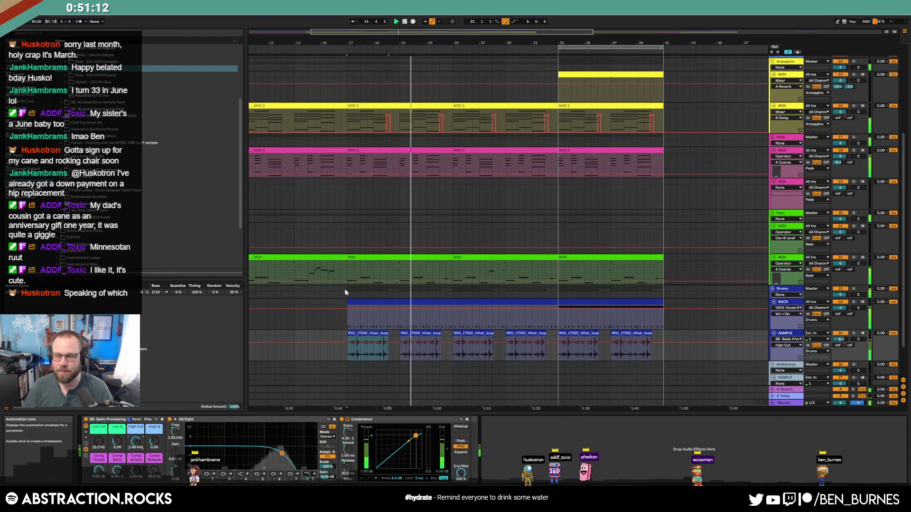
pyautogui.click(348, 355)
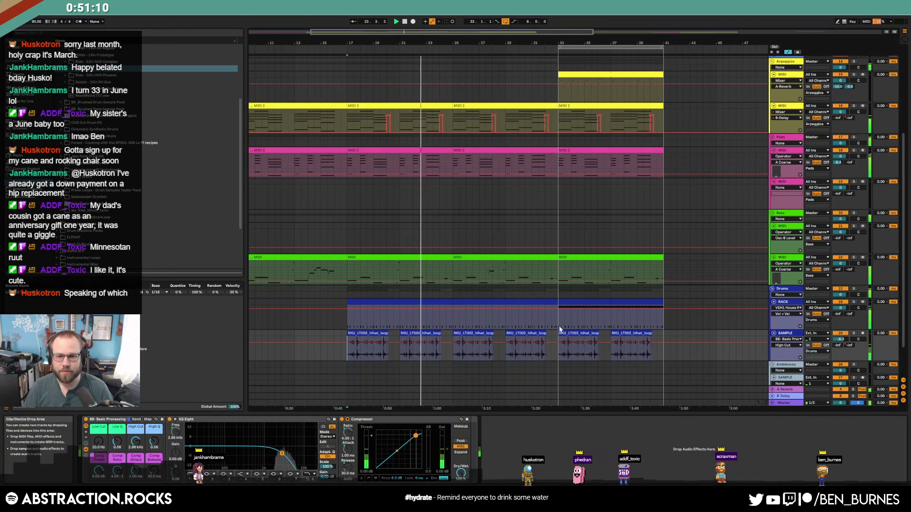
pyautogui.press('a')
pyautogui.hotkey('shift', 'Tab')
pyautogui.hotkey('shift', 'Tab')
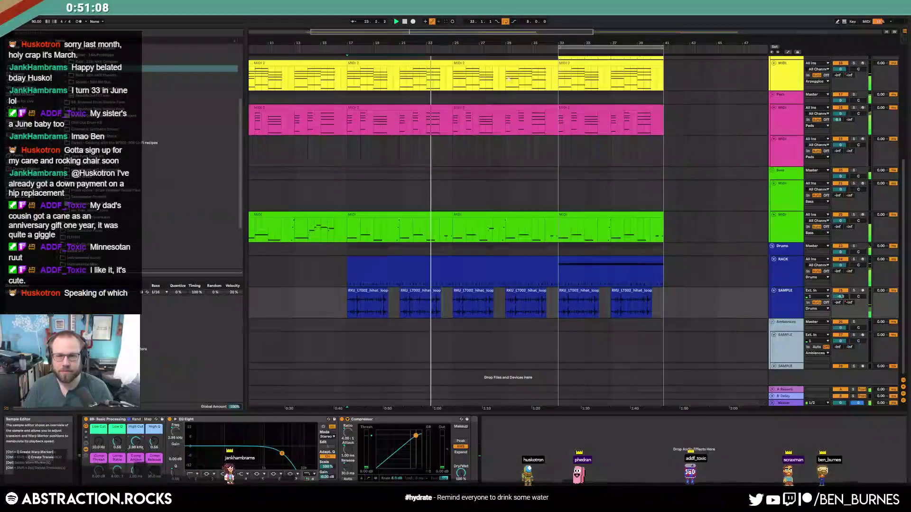
# Deactivate the bass drum note just after beat 2.4 in both drum rack clips, the ones starting at bars 17 and 33
pyautogui.keyDown('ctrl'); pyautogui.scroll(-3, 522, 119); pyautogui.keyUp('ctrl')
pyautogui.scroll(3, 563, 190)
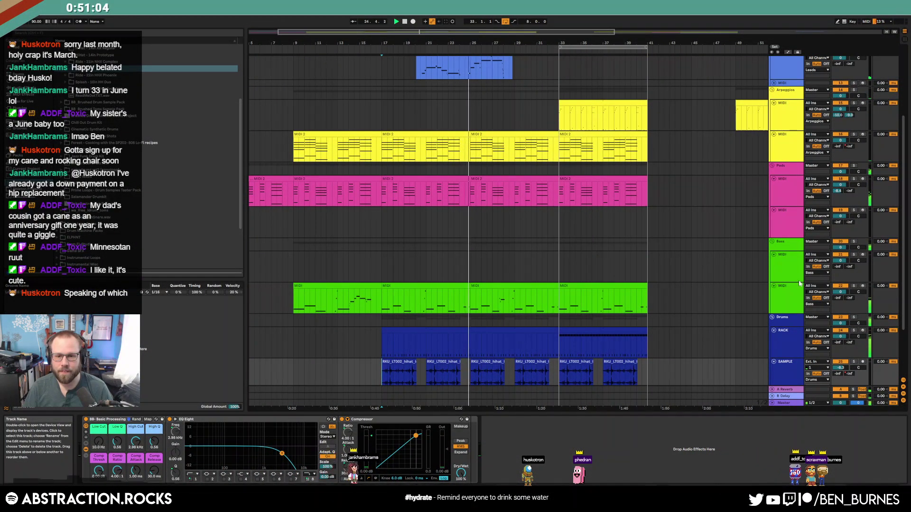
pyautogui.doubleClick(468, 329)
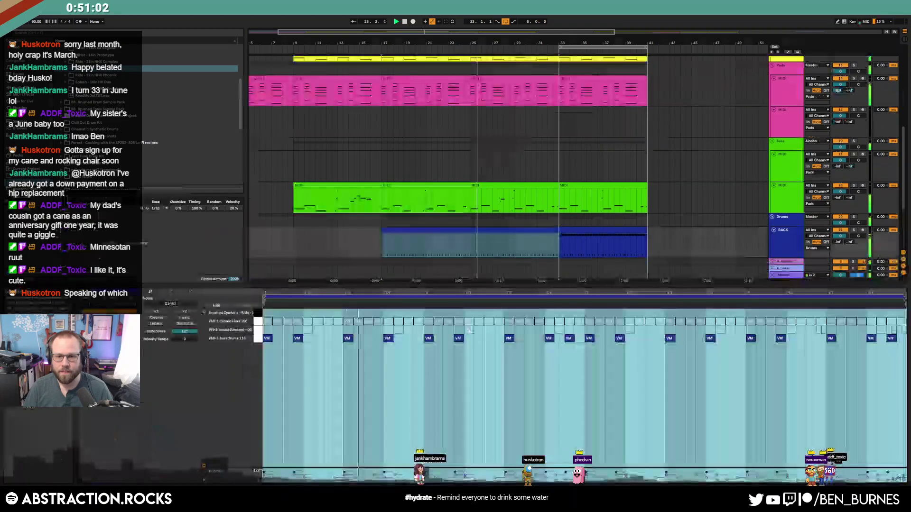
pyautogui.click(569, 338)
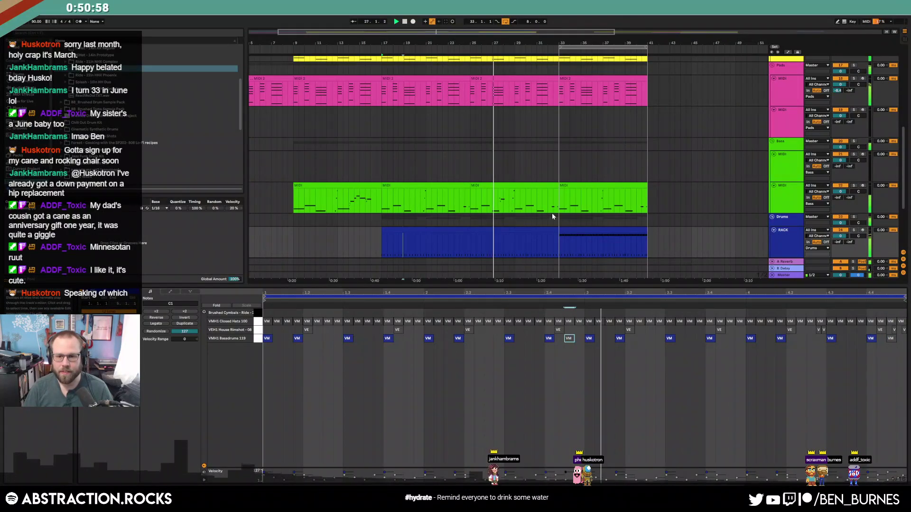
pyautogui.click(570, 230)
pyautogui.click(569, 339)
pyautogui.press('0')
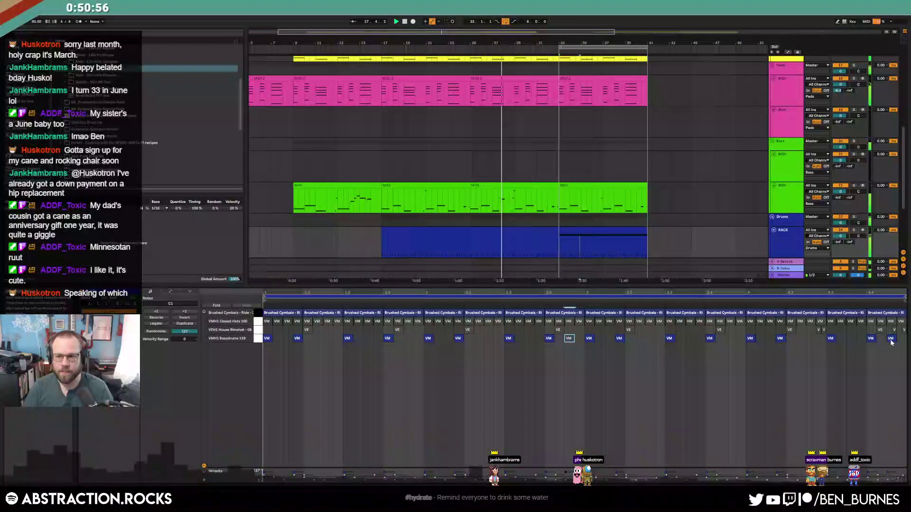
pyautogui.hotkey('shift', 'Tab')
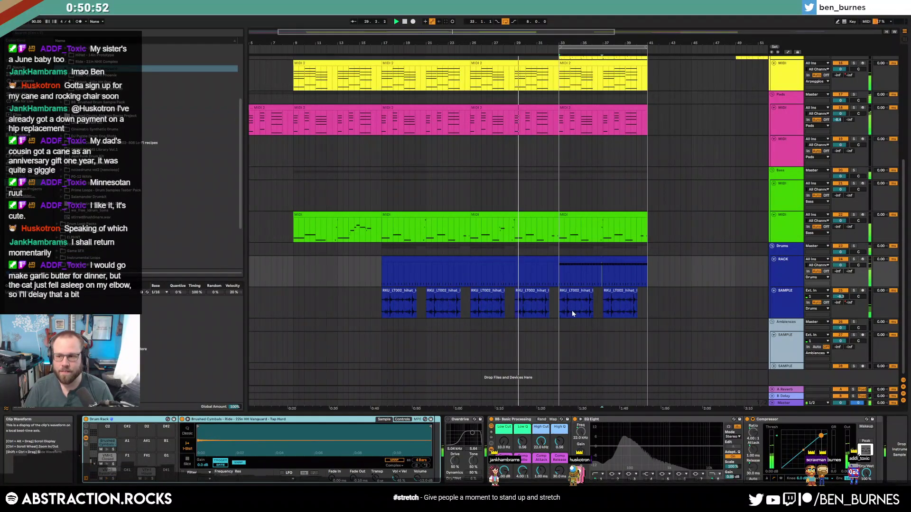
# Arm the second track of the Leads group and record a melody on it from bar 33 to about bar 41
pyautogui.scroll(2, 572, 311)
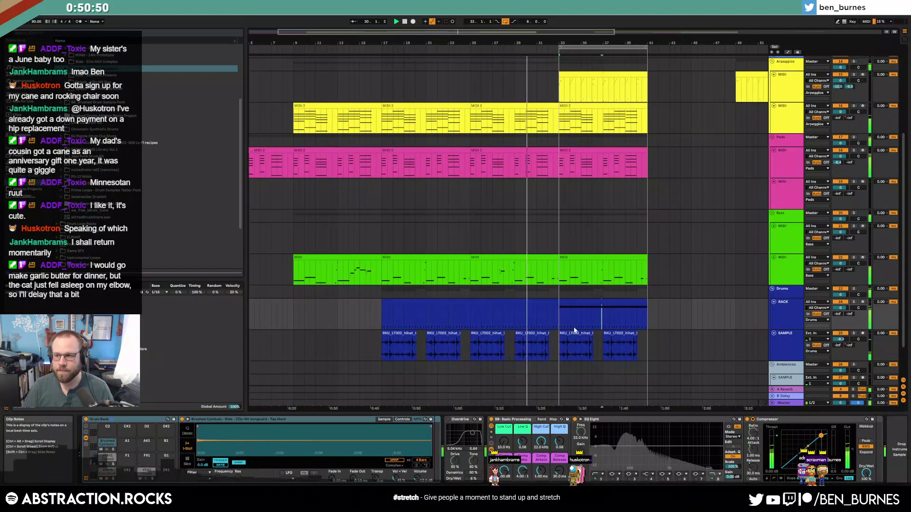
pyautogui.moveTo(489, 31); pyautogui.dragTo(618, 32)
pyautogui.scroll(4, 559, 237)
pyautogui.scroll(1, 559, 250)
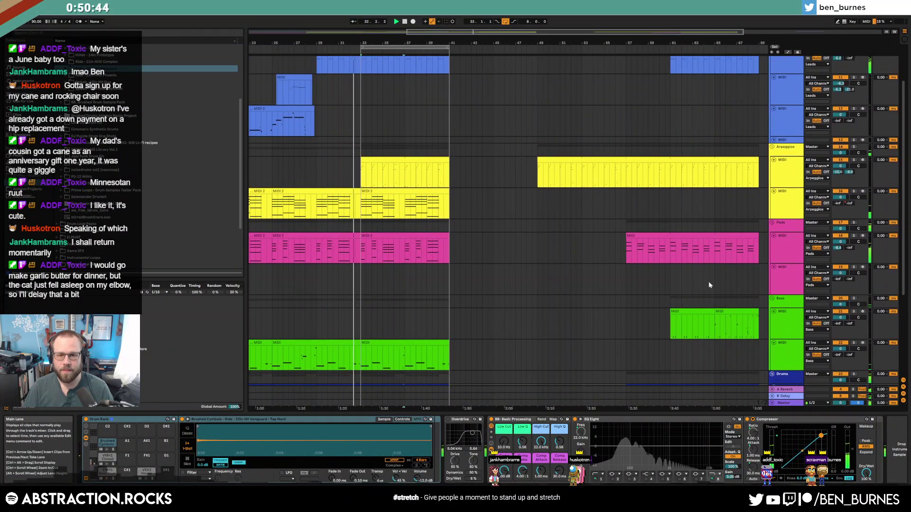
pyautogui.click(781, 282)
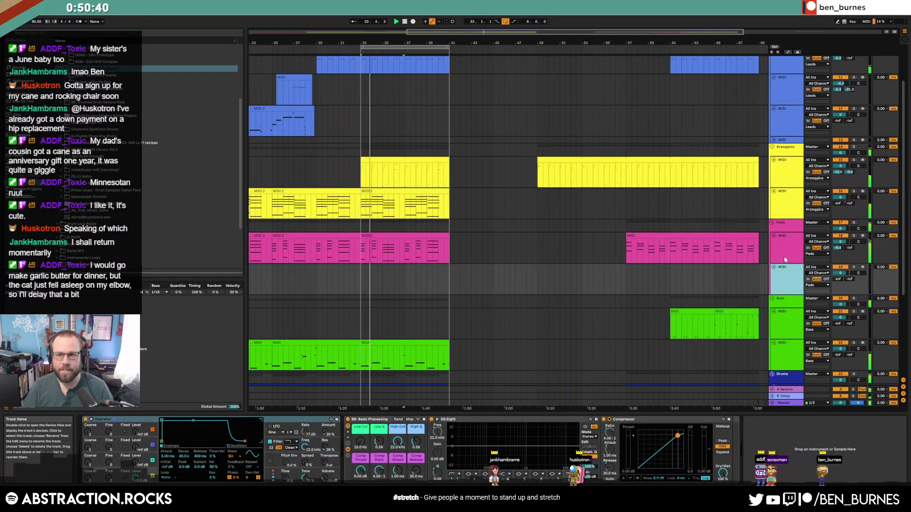
pyautogui.scroll(3, 701, 117)
pyautogui.click(788, 138)
pyautogui.click(862, 127)
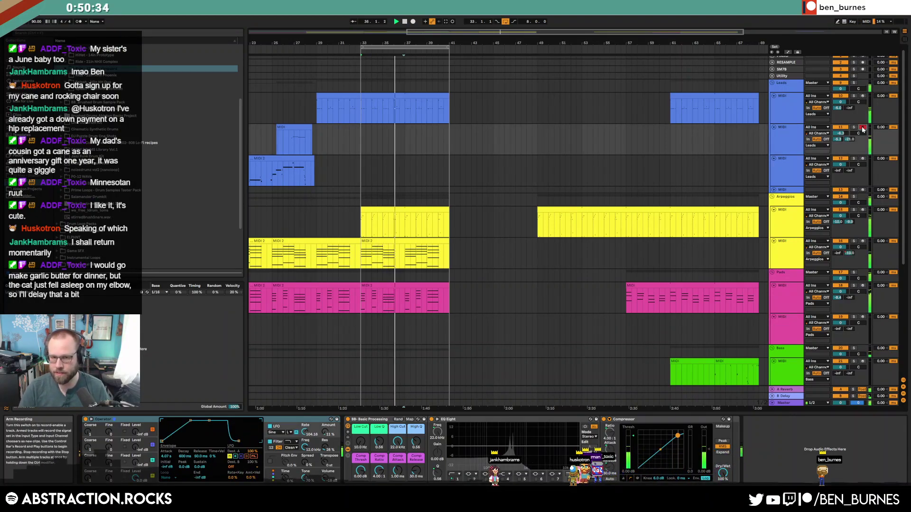
pyautogui.press('space')
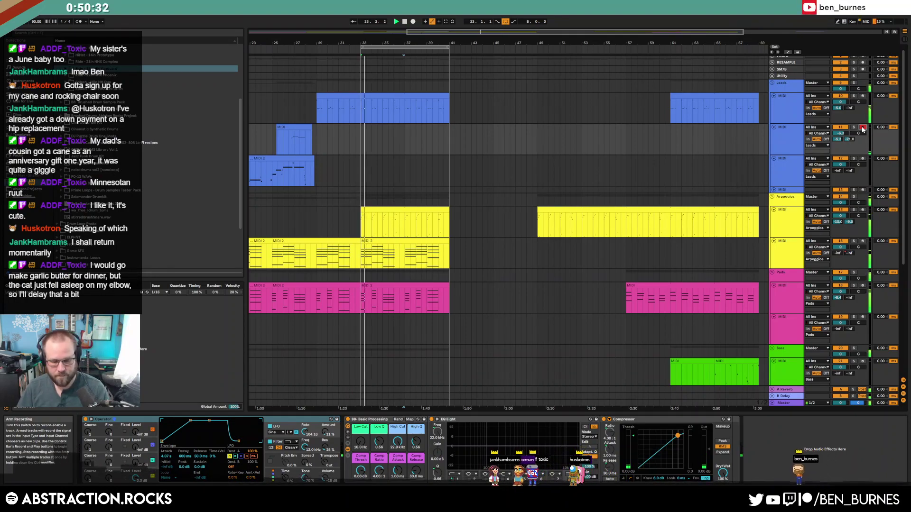
pyautogui.press('F9')
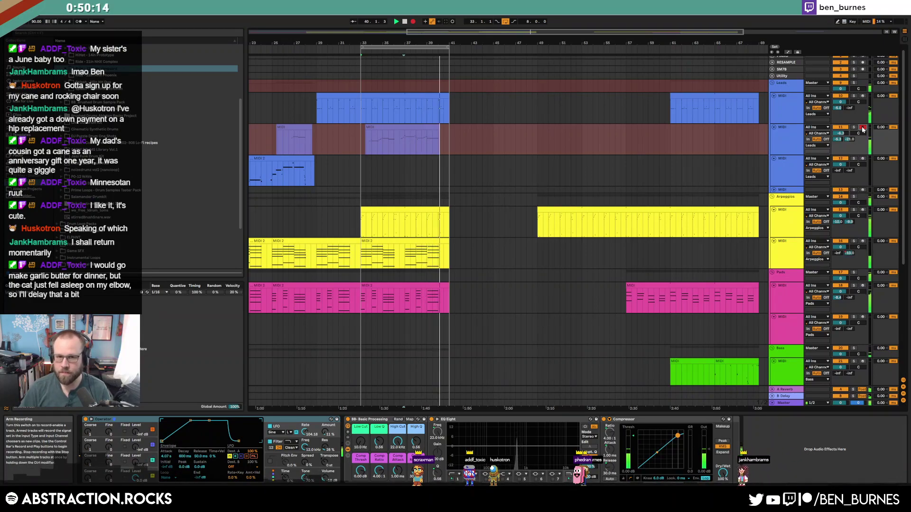
pyautogui.click(413, 22)
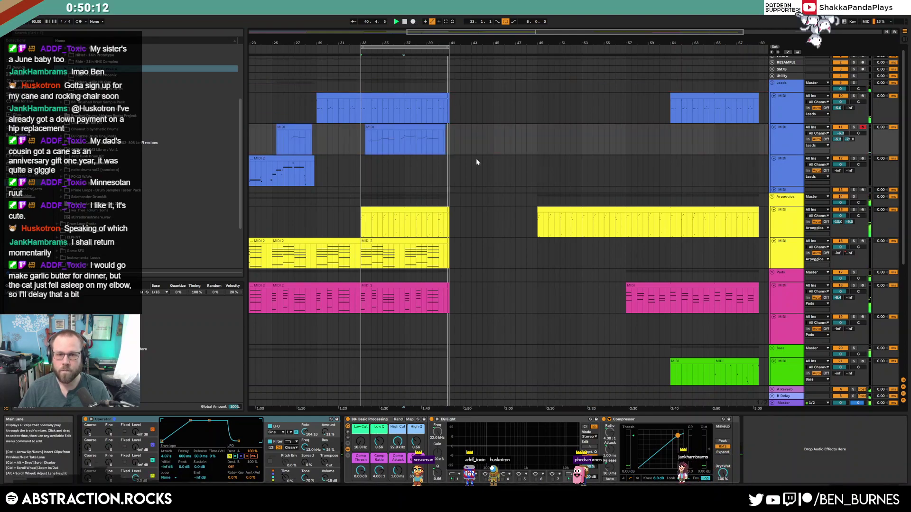
# Insert 16 empty bars before the following section by duplicating the time of bars 41 to 49 twice
pyautogui.scroll(-6, 460, 213)
pyautogui.press('-')
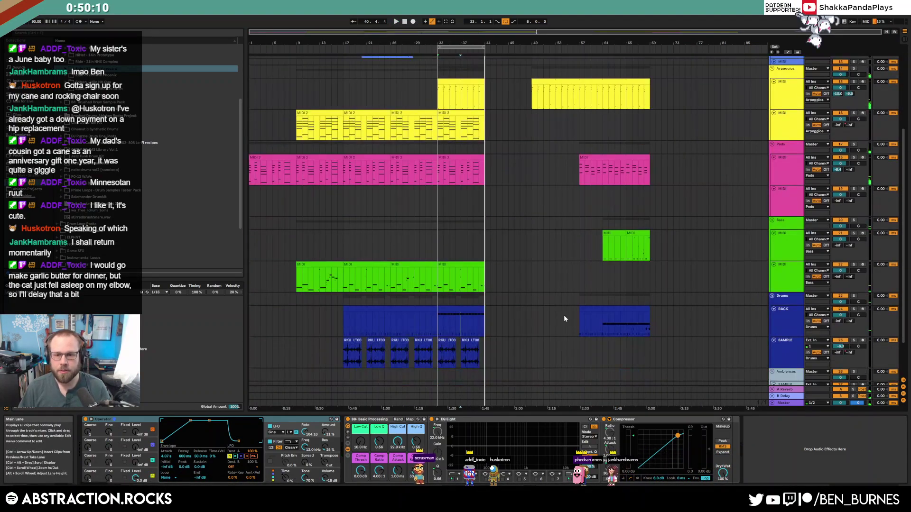
pyautogui.click(606, 308)
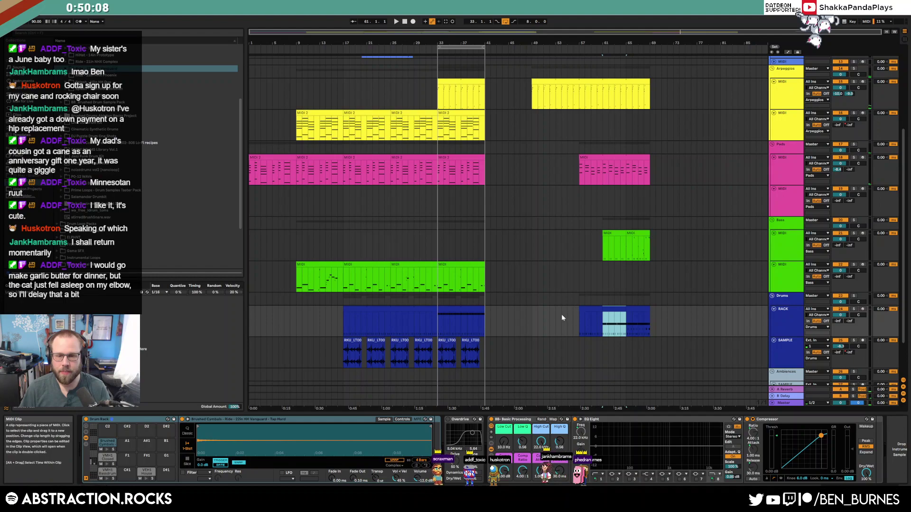
pyautogui.scroll(5, 508, 316)
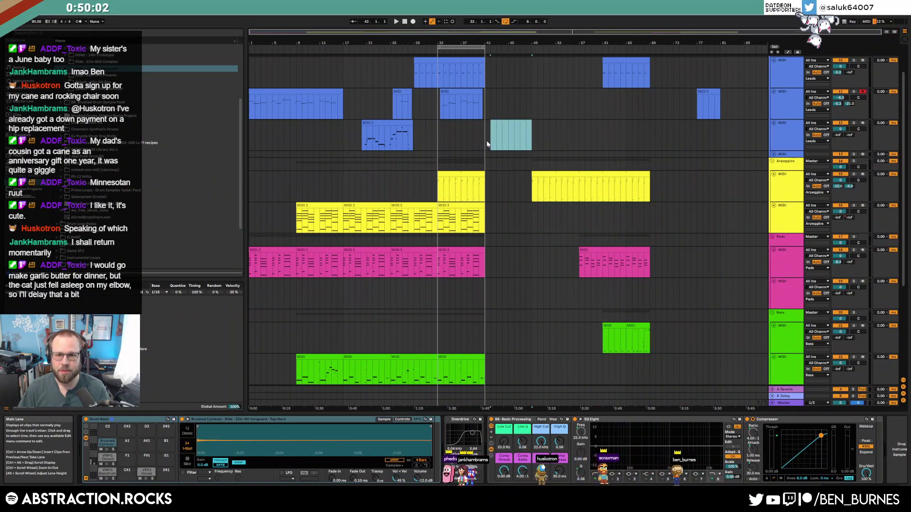
pyautogui.moveTo(487, 144); pyautogui.dragTo(485, 143)
pyautogui.hotkey('ctrl', 'shift', 'd')
pyautogui.hotkey('ctrl', 'shift', 'd')
pyautogui.click(518, 176)
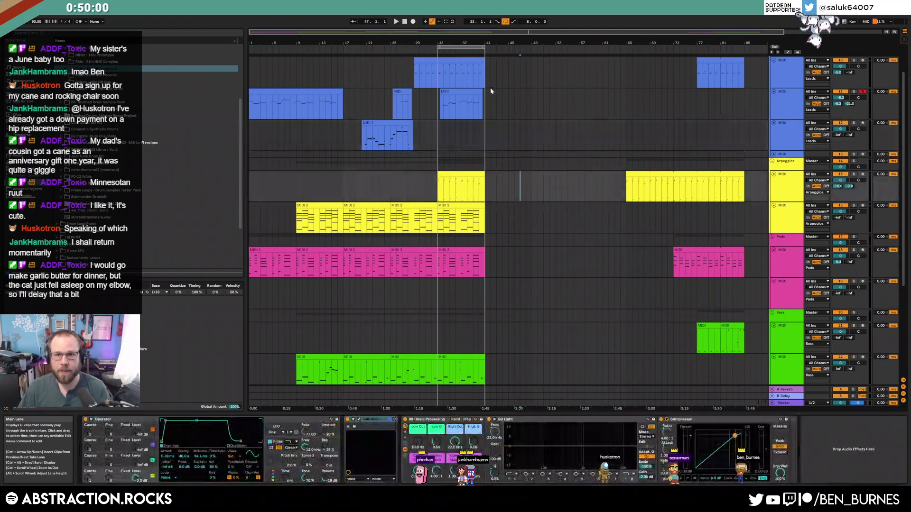
# Extend the first Leads clip and the upper Arpeggios clip from bar 41 to bar 49
pyautogui.moveTo(483, 67); pyautogui.dragTo(531, 68)
pyautogui.click(462, 186)
pyautogui.moveTo(483, 176); pyautogui.dragTo(532, 177)
# Play from about bar 40 and move the loop range to bars 41 to 49
pyautogui.click(477, 194)
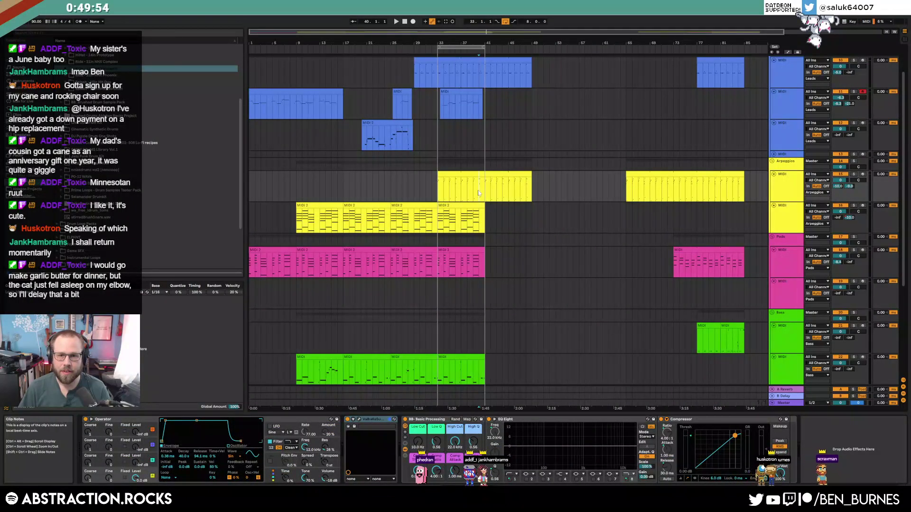
pyautogui.press('space')
pyautogui.moveTo(470, 48); pyautogui.dragTo(517, 48)
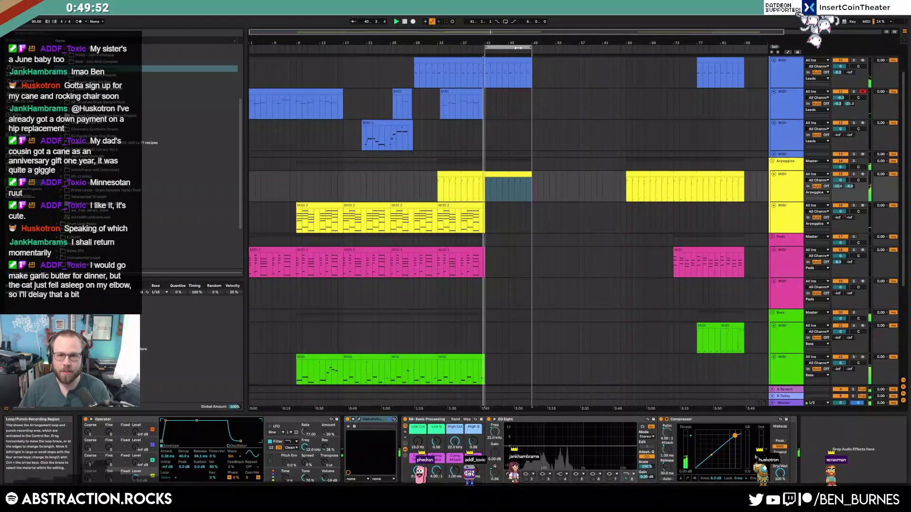
pyautogui.scroll(-2, 495, 304)
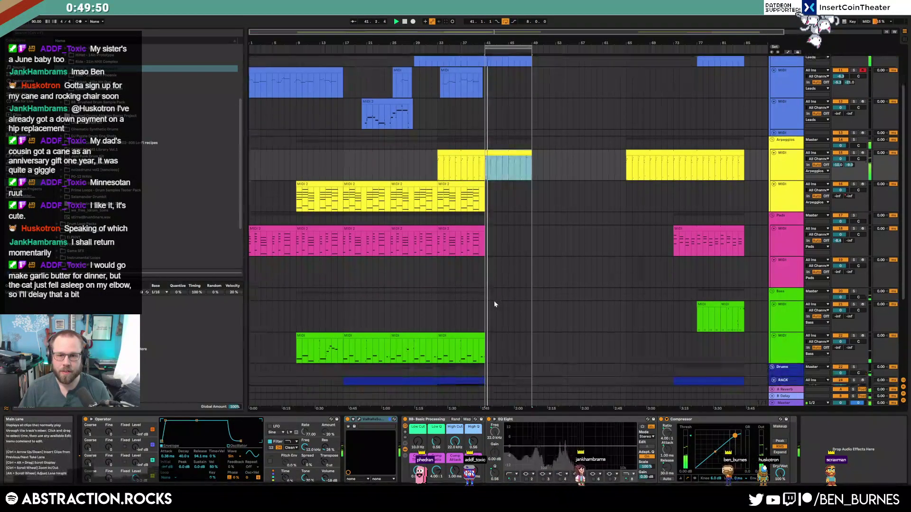
pyautogui.scroll(-3, 495, 304)
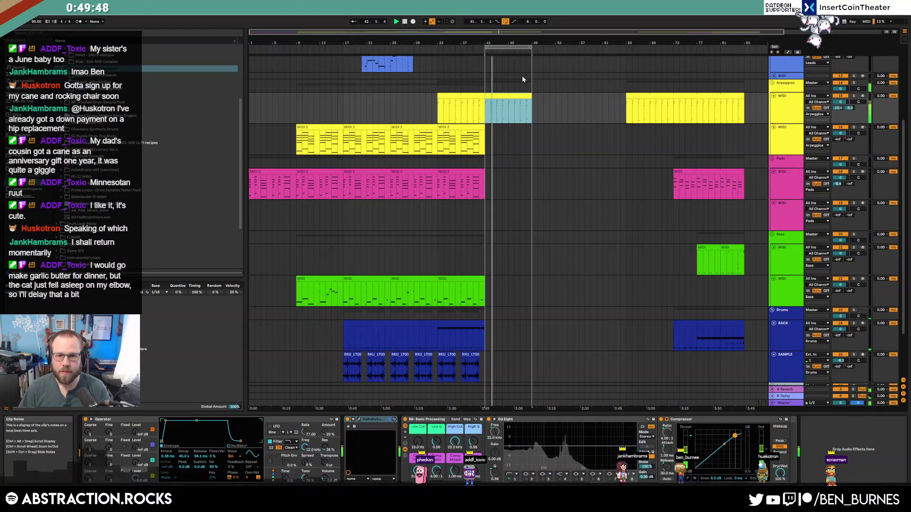
# Stop playback and transpose the low notes of the arpeggio clip at bar 33 up five semitones to F1–G#1
pyautogui.doubleClick(488, 96)
pyautogui.press('space')
pyautogui.moveTo(242, 450); pyautogui.dragTo(810, 464)
pyautogui.press('Up')
pyautogui.press('Up')
pyautogui.press('Up')
pyautogui.press('Up')
pyautogui.press('Up')
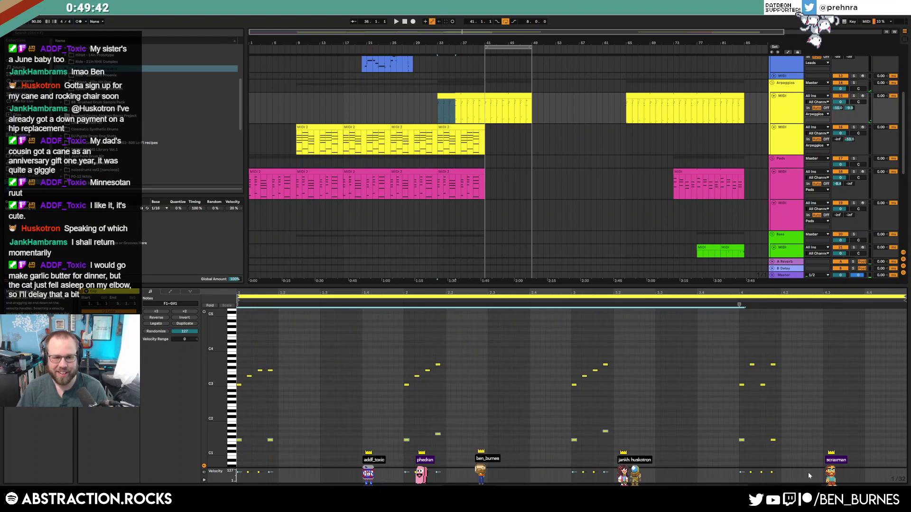
# Check the pad chords, then set the arpeggio's second low note in bar 2 to G#1 and lower bar 3's first low note two semitones
pyautogui.click(460, 185)
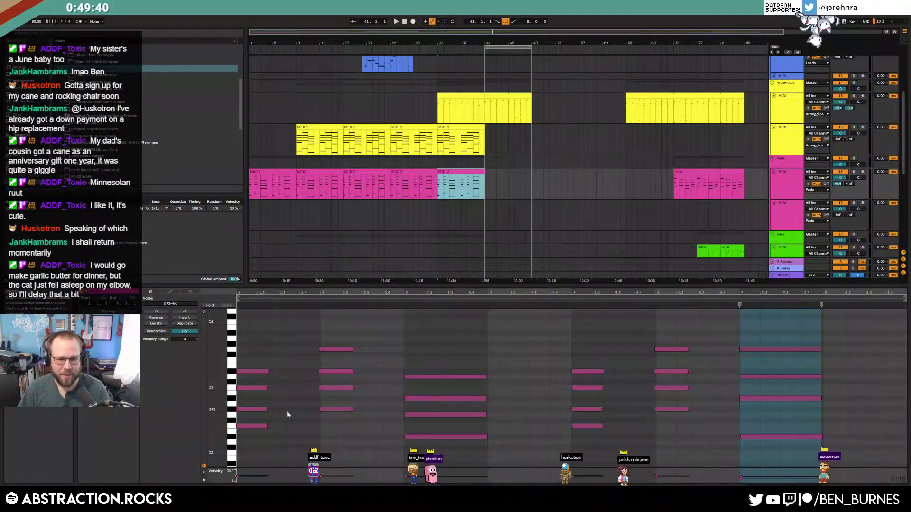
pyautogui.click(347, 420)
pyautogui.click(338, 409)
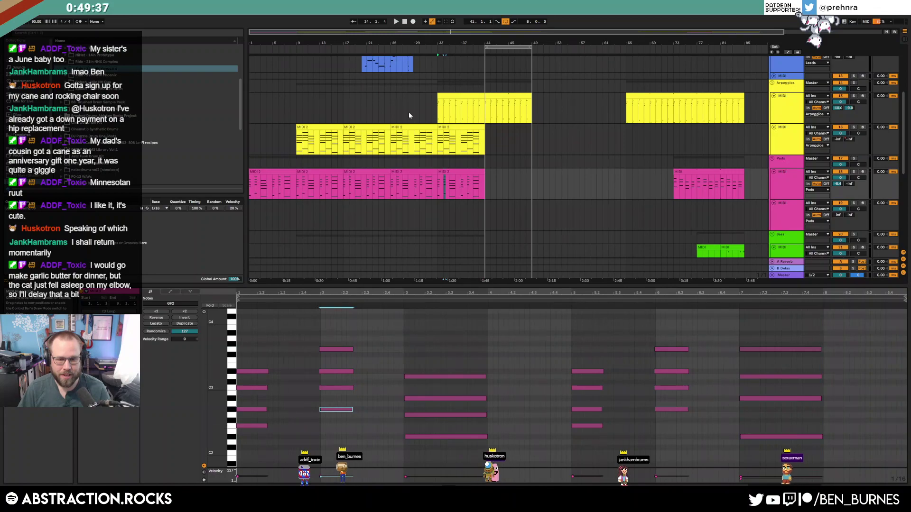
pyautogui.click(509, 104)
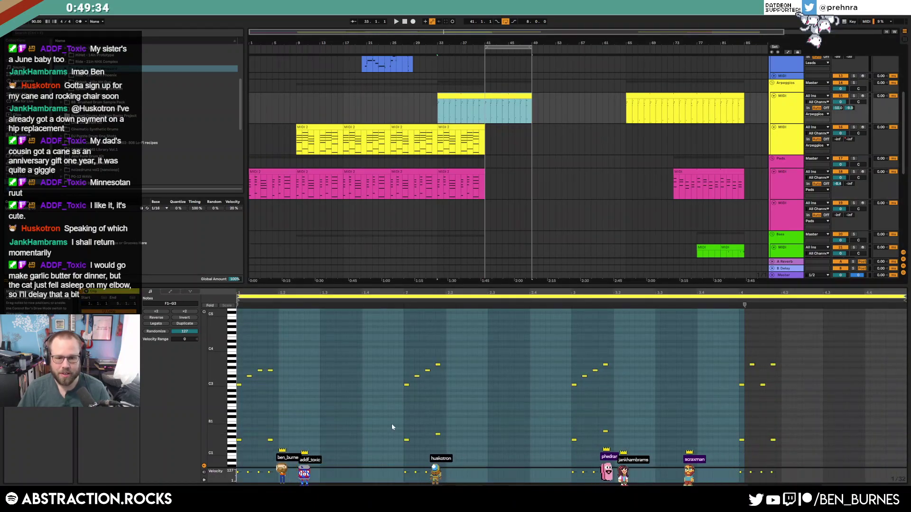
pyautogui.click(437, 429)
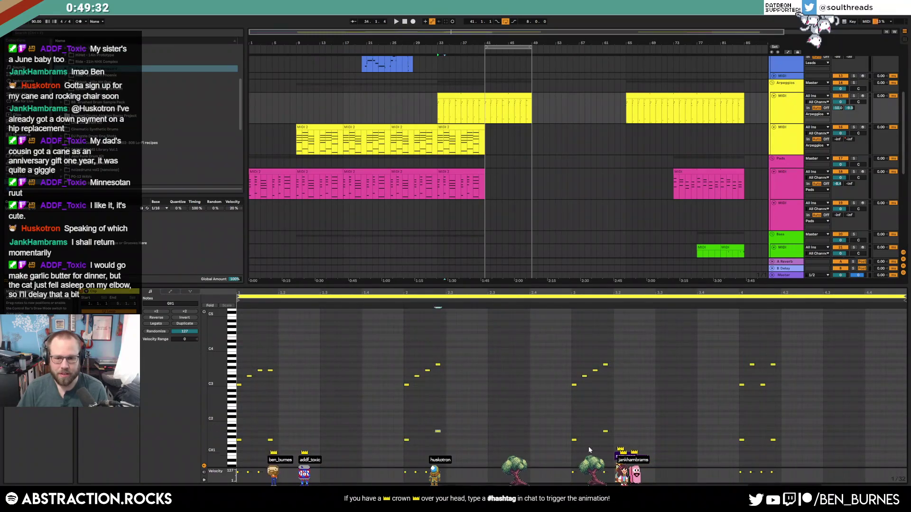
pyautogui.press('Down')
pyautogui.press('Down')
pyautogui.click(605, 437)
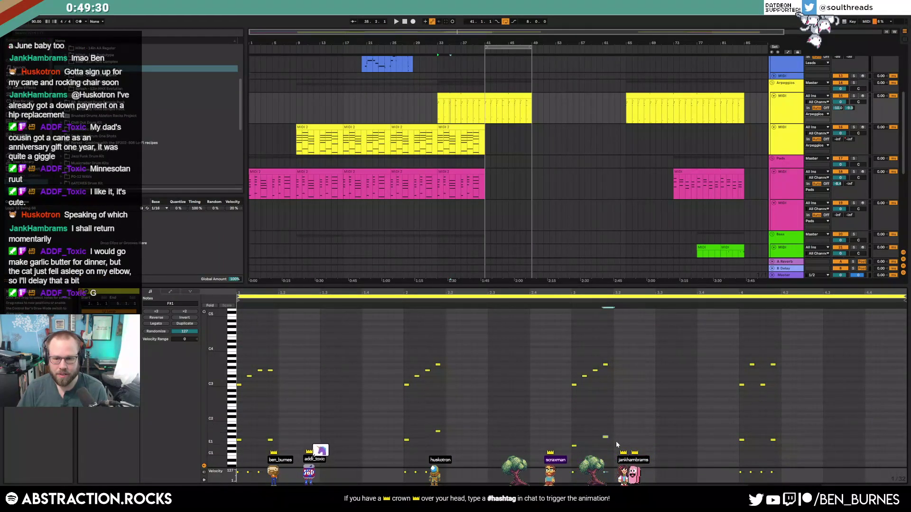
# Play the edited arpeggio, inspect the bass clip at bar 33, and duplicate that clip to bar 41
pyautogui.press('space')
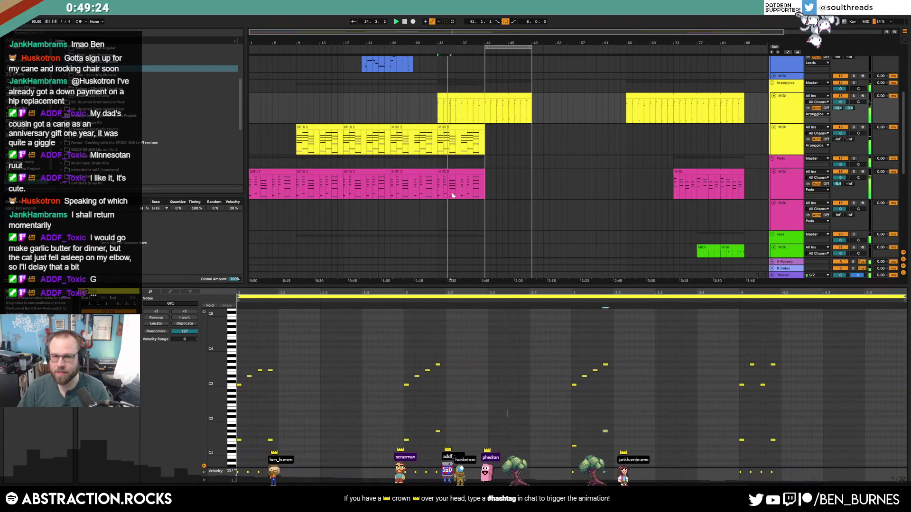
pyautogui.scroll(-3, 451, 210)
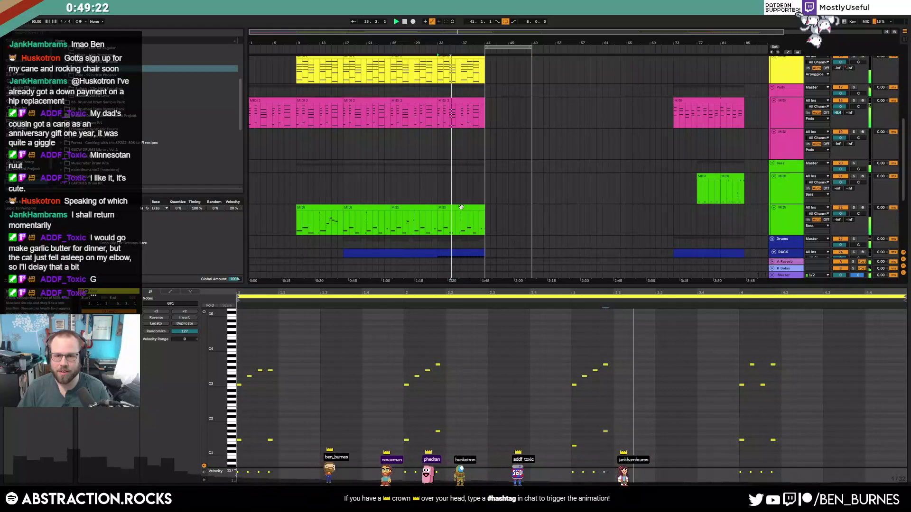
pyautogui.click(467, 209)
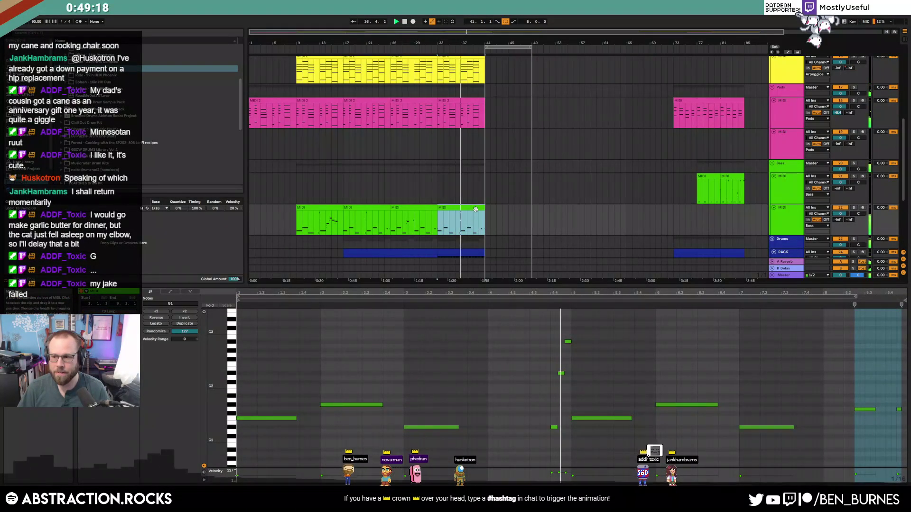
pyautogui.click(519, 221)
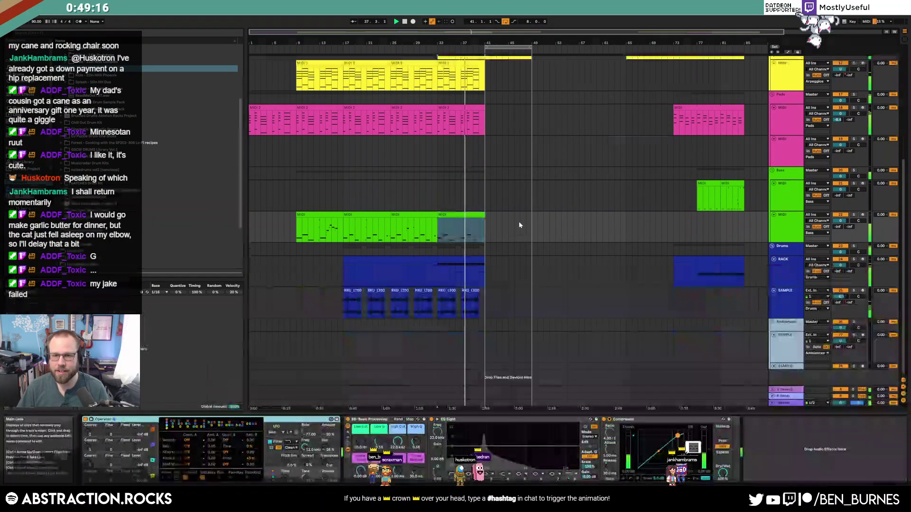
pyautogui.click(471, 217)
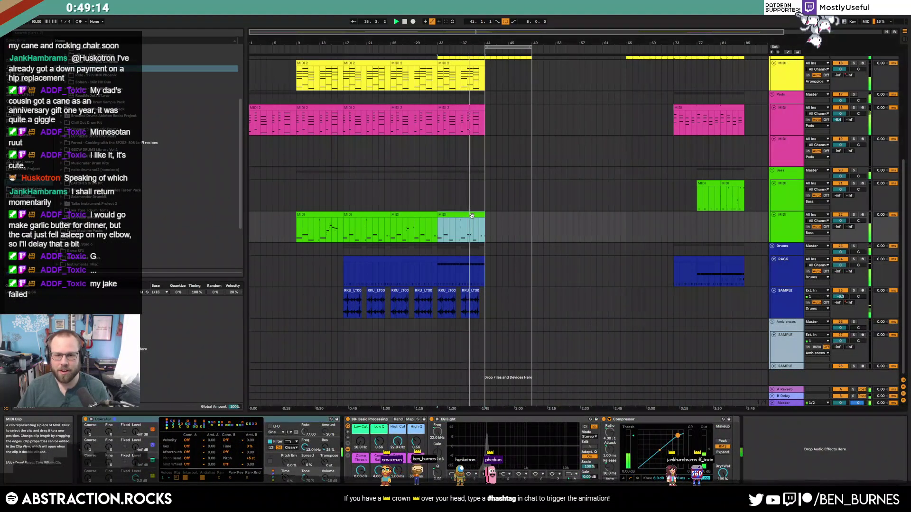
pyautogui.hotkey('ctrl', 'd')
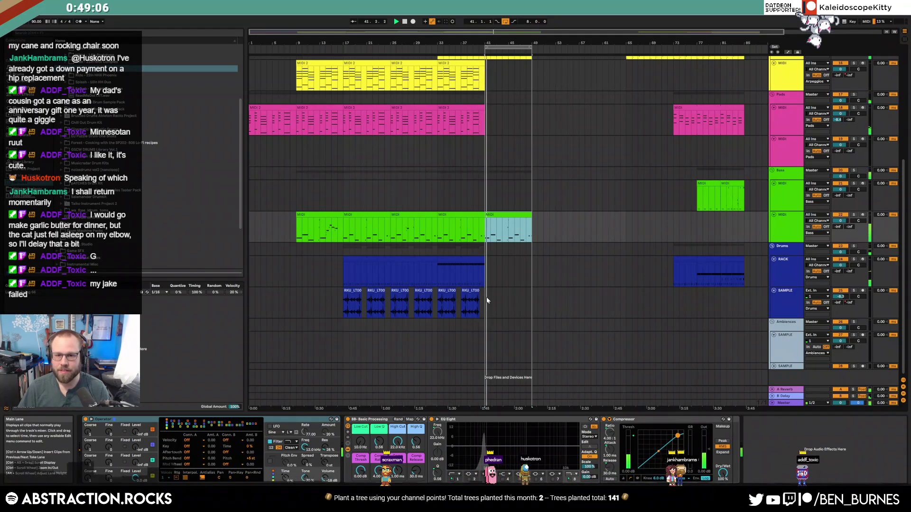
# Extend the drum rack clip from bar 41 to bar 49 and delete the duplicated bass clip at bar 41
pyautogui.click(475, 259)
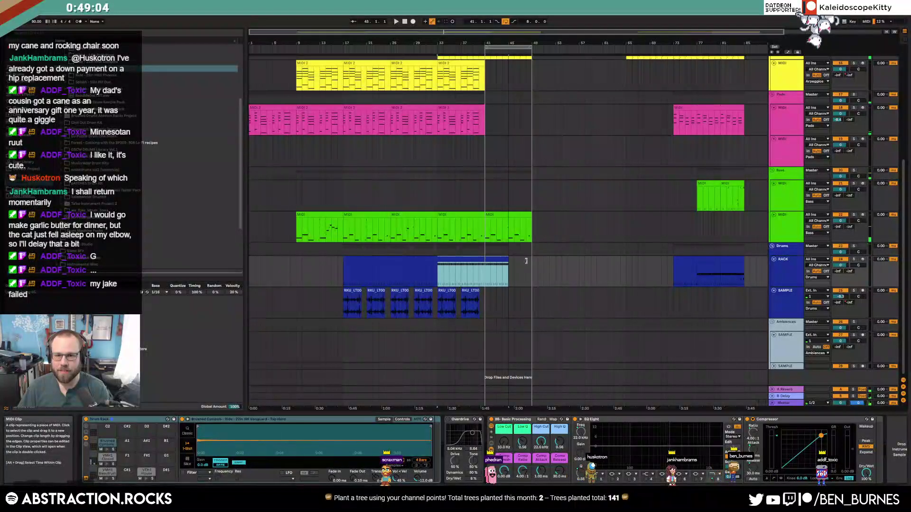
pyautogui.click(512, 214)
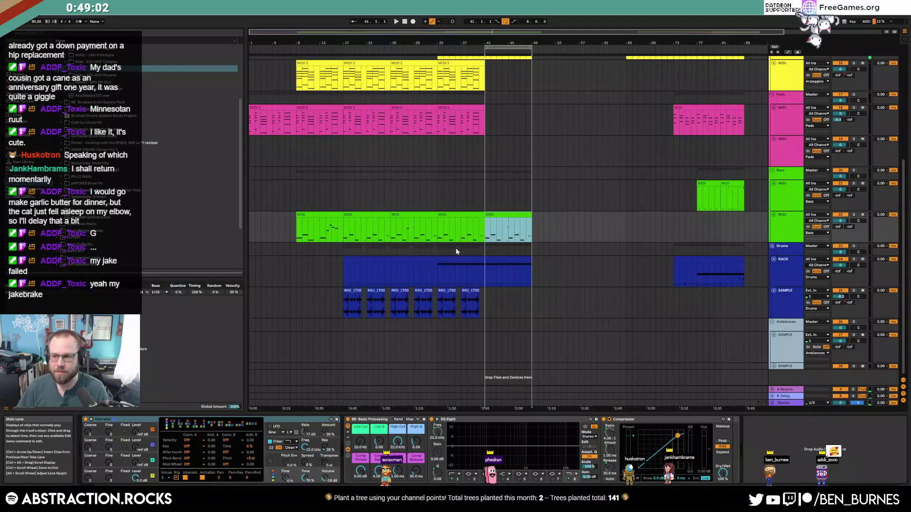
pyautogui.press('Delete')
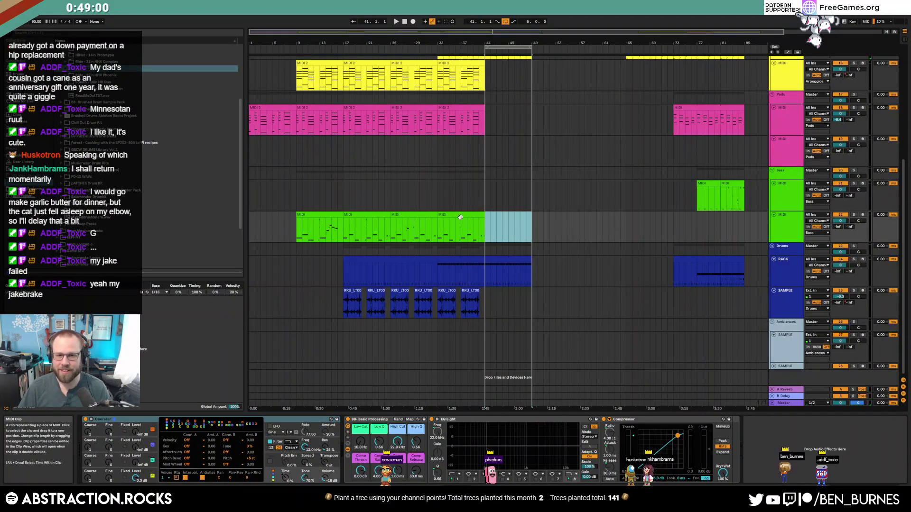
# Play the arrangement from about bar 39 to audition the transition into bars 41–49, and stop playback
pyautogui.click(476, 234)
pyautogui.press('space')
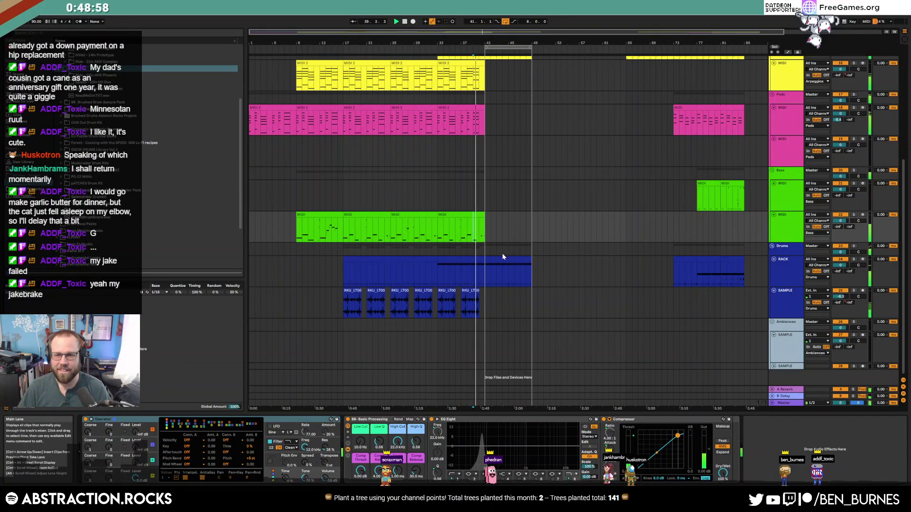
pyautogui.scroll(1, 502, 253)
pyautogui.scroll(1, 502, 257)
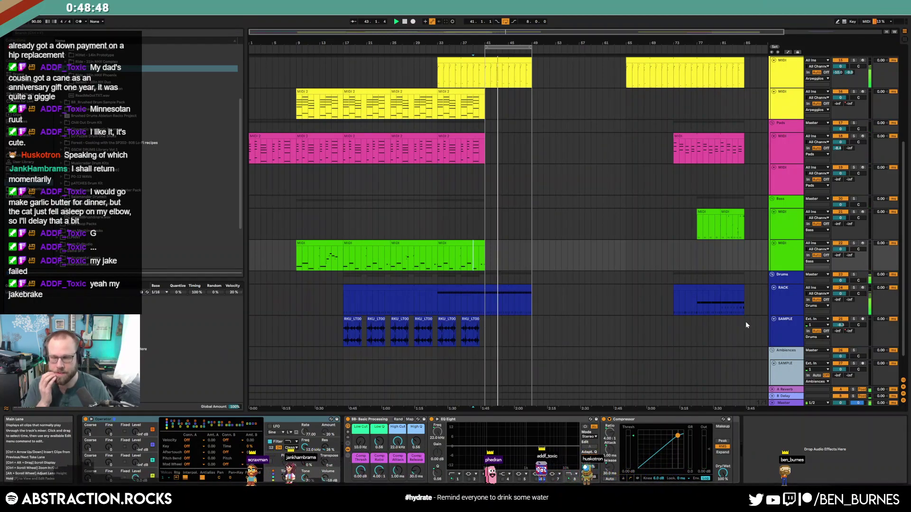
pyautogui.press('space')
# Delete a row of drum notes from the drum rack clip between bars 41 and 49
pyautogui.click(510, 298)
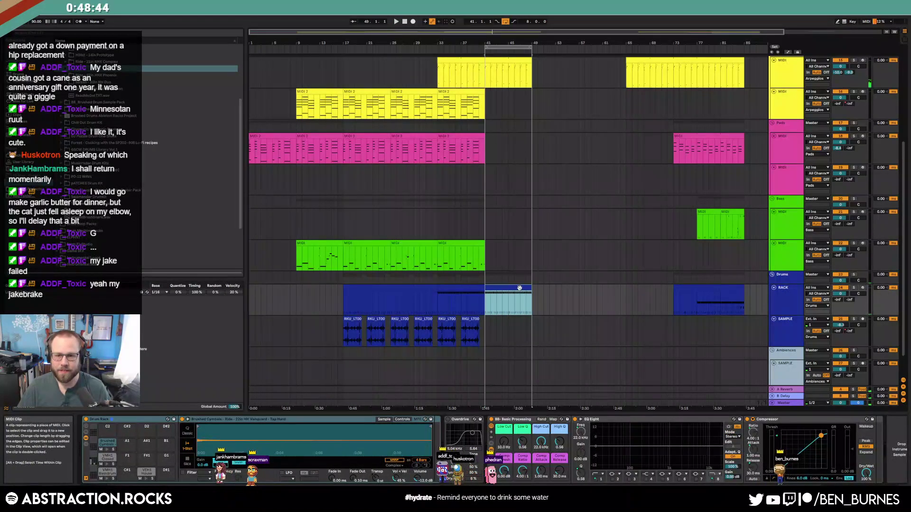
pyautogui.doubleClick(523, 297)
pyautogui.moveTo(285, 338)
pyautogui.mouseDown()
pyautogui.moveTo(417, 356)
pyautogui.moveTo(894, 351)
pyautogui.mouseUp()
pyautogui.press('Delete')
pyautogui.press('Delete')
pyautogui.press('Delete')
pyautogui.press('Delete')
pyautogui.hotkey('shift', 'Tab')
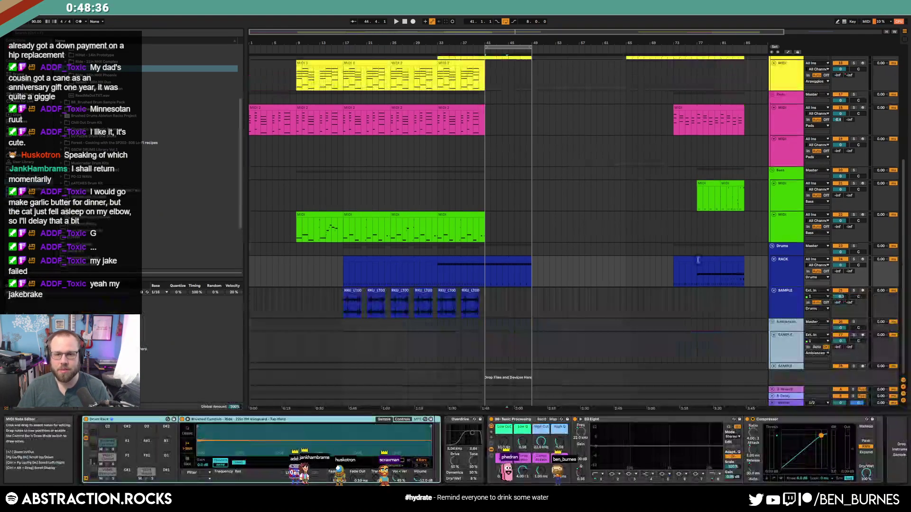
# Create a four-bar MIDI clip at bar 41 on the lower bass track and add two short F1 notes in its first bar
pyautogui.click(486, 225)
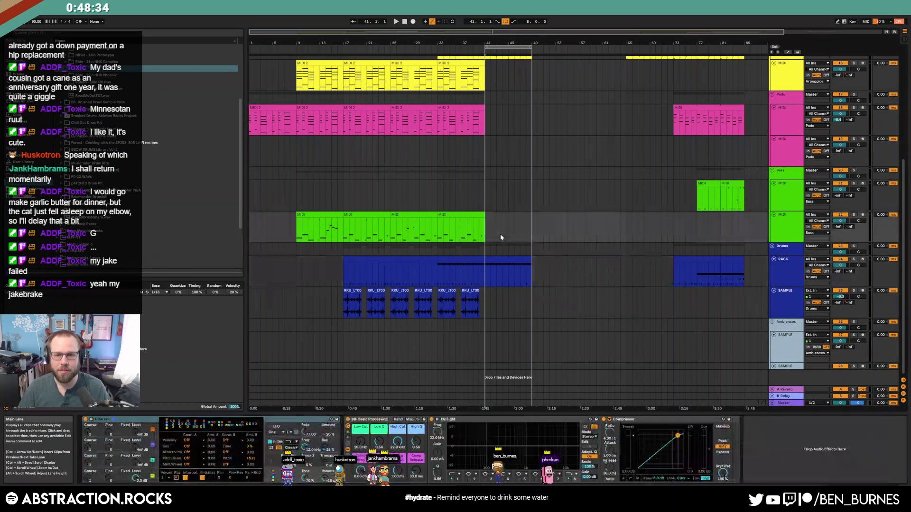
pyautogui.scroll(3, 496, 221)
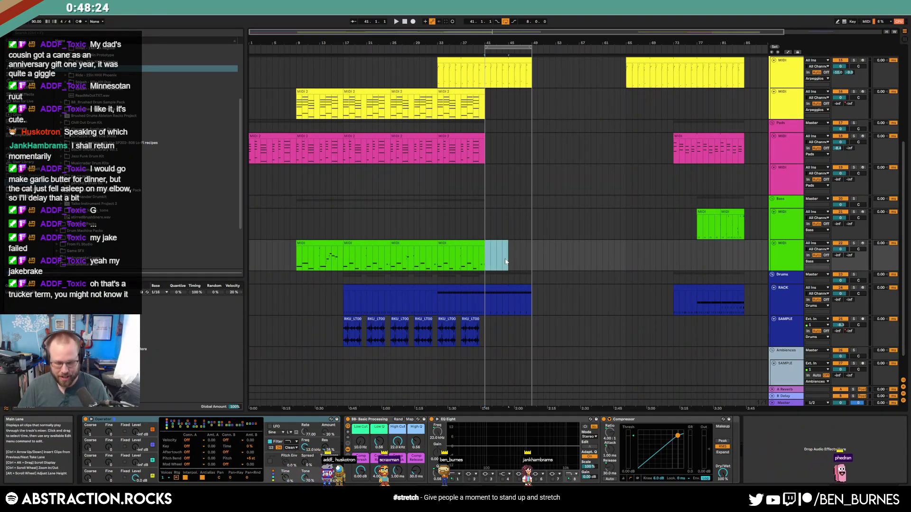
pyautogui.doubleClick(505, 262)
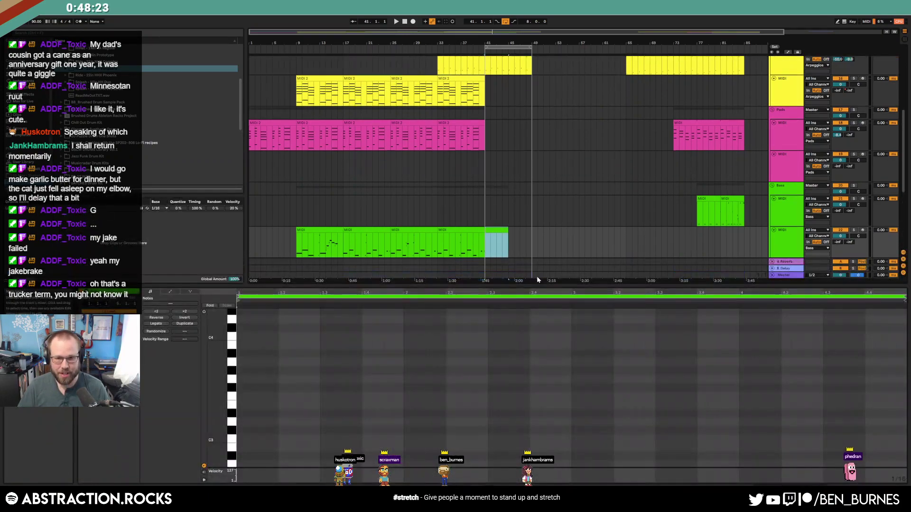
pyautogui.doubleClick(242, 397)
pyautogui.doubleClick(272, 396)
pyautogui.press('space')
pyautogui.press('space')
pyautogui.hotkey('shift', 'Down')
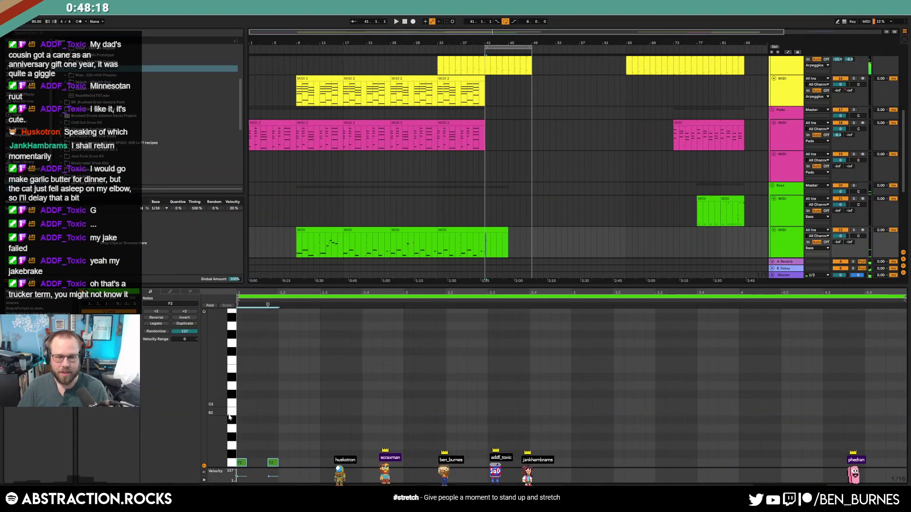
pyautogui.hotkey('shift', 'Down')
# Repeat the two F1 notes through all four bars of the new bass clip, and extend the part to bar 49
pyautogui.press('space')
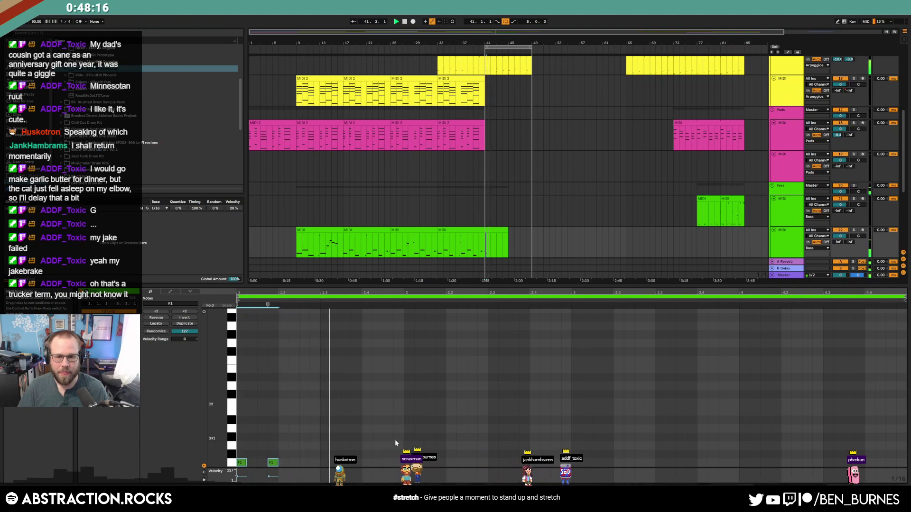
pyautogui.hotkey('ctrl', 'd')
pyautogui.hotkey('ctrl', 'd')
pyautogui.hotkey('ctrl', 'd')
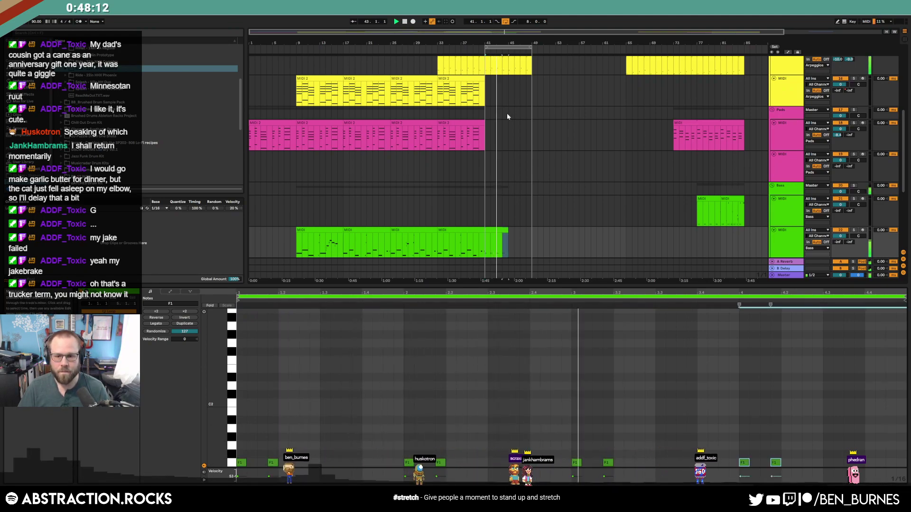
pyautogui.hotkey('shift', 'Tab')
pyautogui.moveTo(518, 231); pyautogui.dragTo(532, 231)
# Inspect the low notes of the arpeggio clip that starts at bar 33
pyautogui.scroll(2, 530, 180)
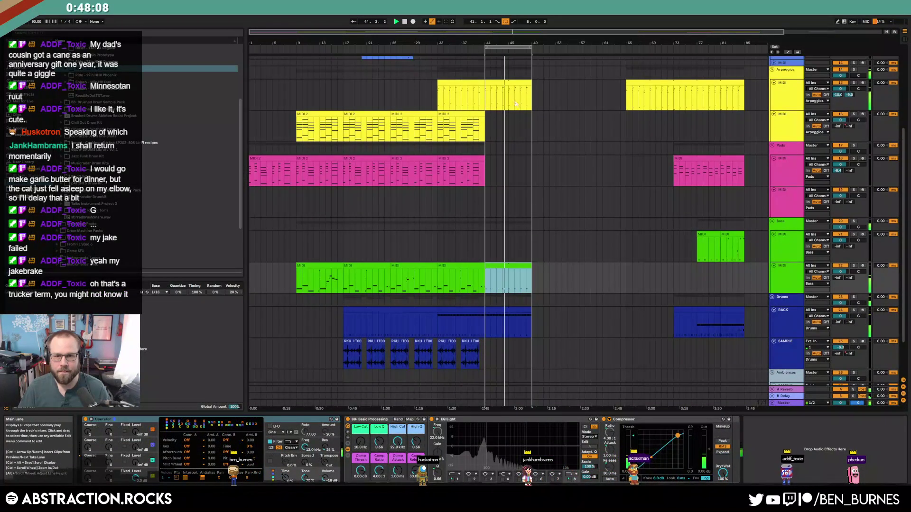
pyautogui.doubleClick(506, 81)
pyautogui.moveTo(808, 427); pyautogui.dragTo(233, 466)
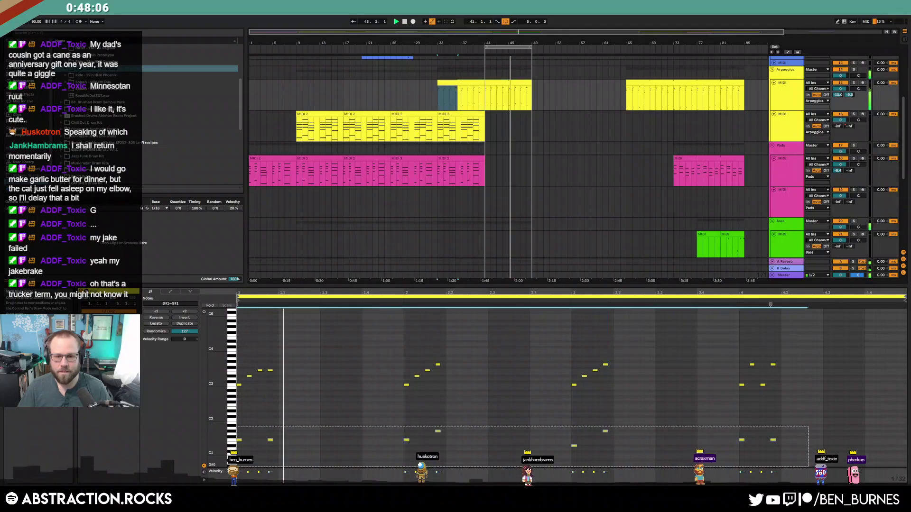
pyautogui.hotkey('shift', 'Tab')
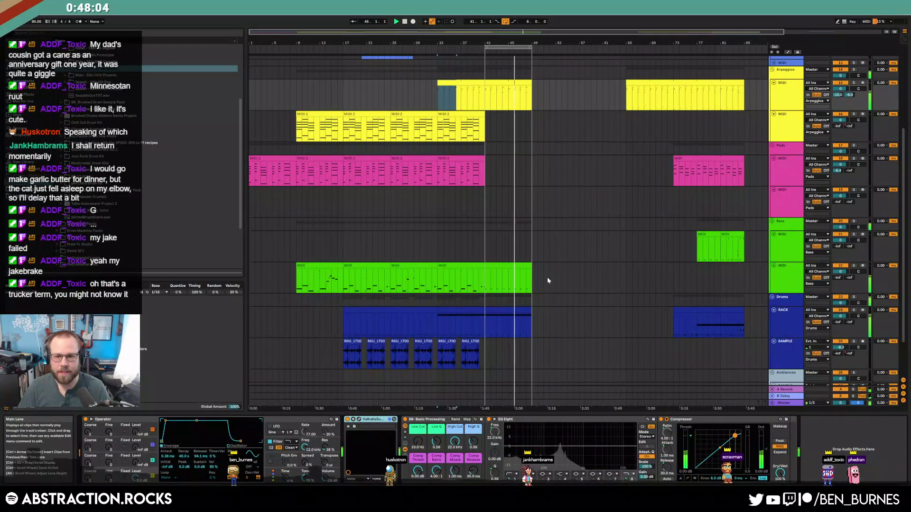
# Duplicate the pad clip at bar 33 to bar 41 and open its chords
pyautogui.scroll(2, 534, 301)
pyautogui.click(473, 201)
pyautogui.hotkey('ctrl', 'd')
pyautogui.hotkey('shift', 'Tab')
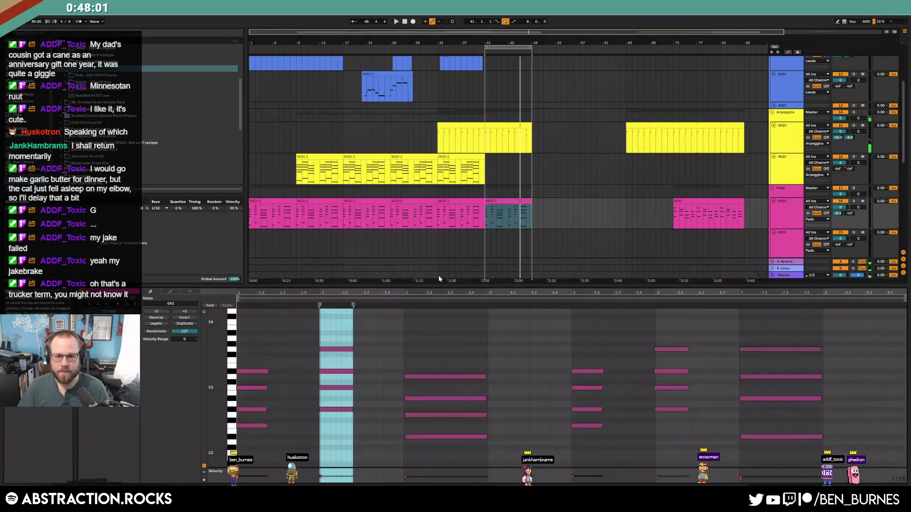
# Paste a copy of the bar 73 pad clip over the pad clip at bar 41, and shorten it to end at bar 49
pyautogui.click(697, 199)
pyautogui.click(526, 201)
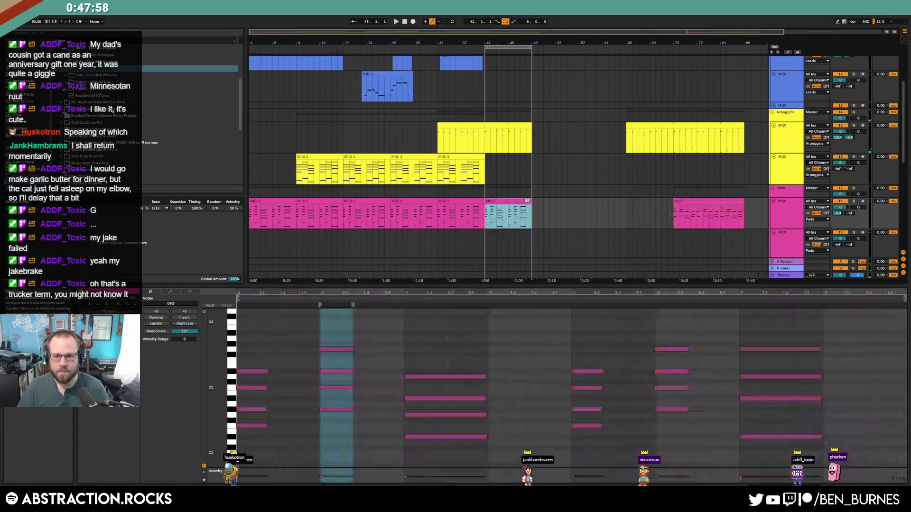
pyautogui.hotkey('ctrl', 'v')
pyautogui.press('space')
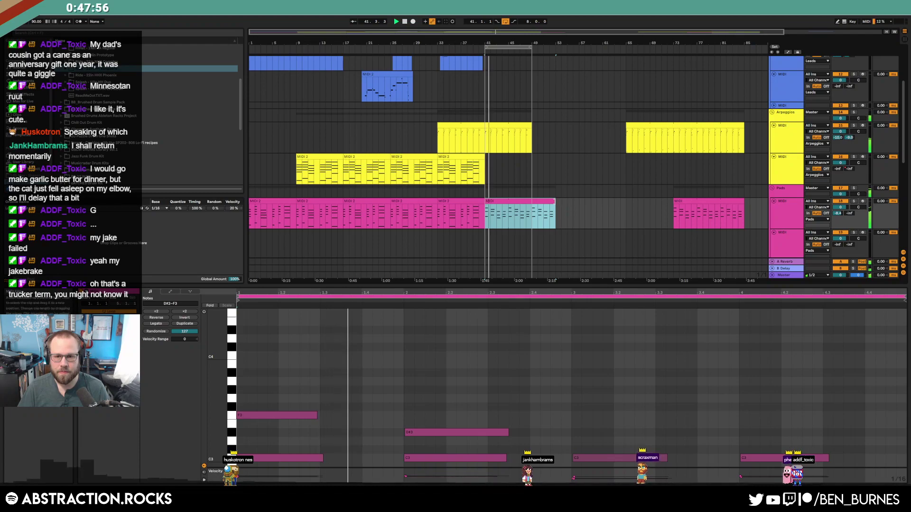
pyautogui.moveTo(554, 202); pyautogui.dragTo(531, 203)
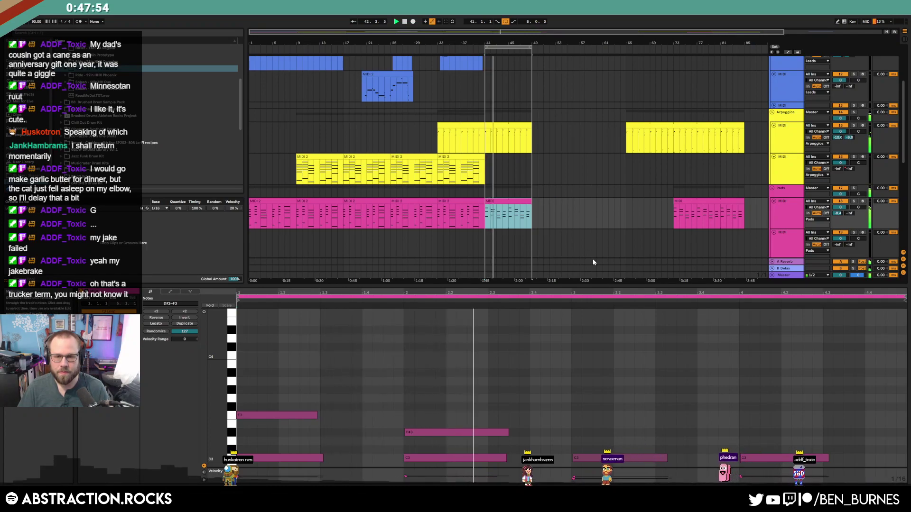
# Add copies of the lowest pad notes in the first four chords of the bar 41 clip, one octave lower at F1, G1, D#1 and F1
pyautogui.moveTo(219, 364); pyautogui.dragTo(208, 357)
pyautogui.scroll(-2, 573, 212)
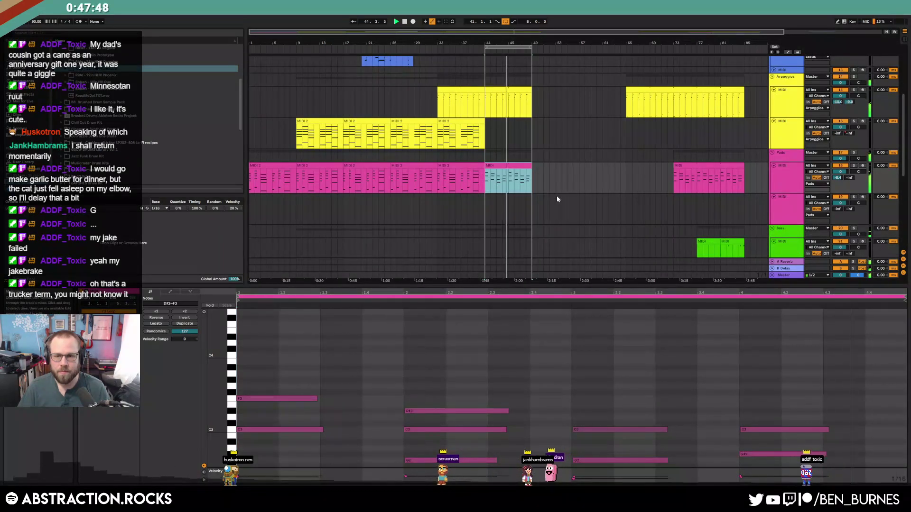
pyautogui.click(437, 178)
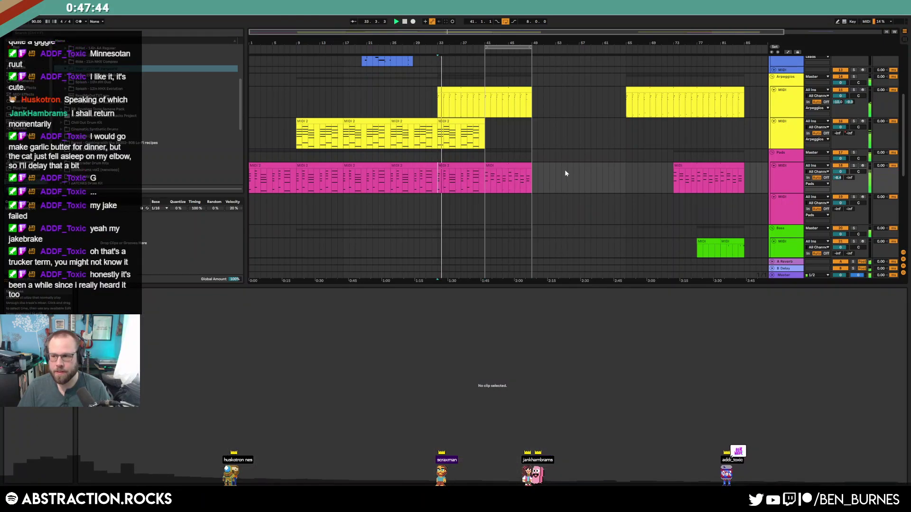
pyautogui.click(516, 163)
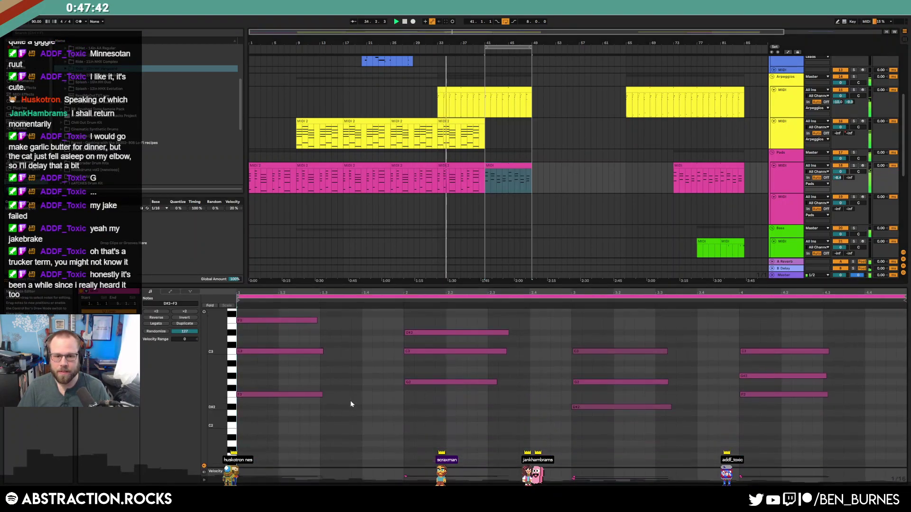
pyautogui.moveTo(275, 379); pyautogui.dragTo(519, 437)
pyautogui.keyDown('shift'); pyautogui.click(770, 394); pyautogui.keyUp('shift')
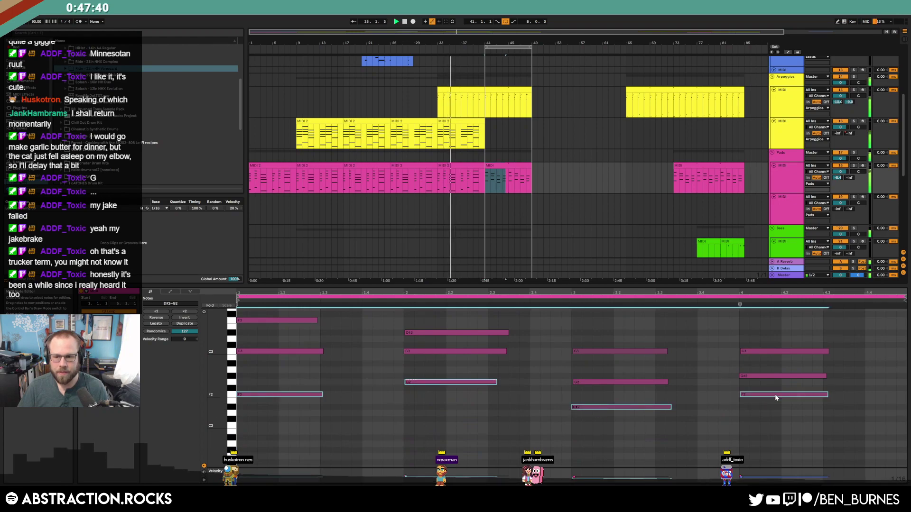
pyautogui.hotkey('shift', 'Down')
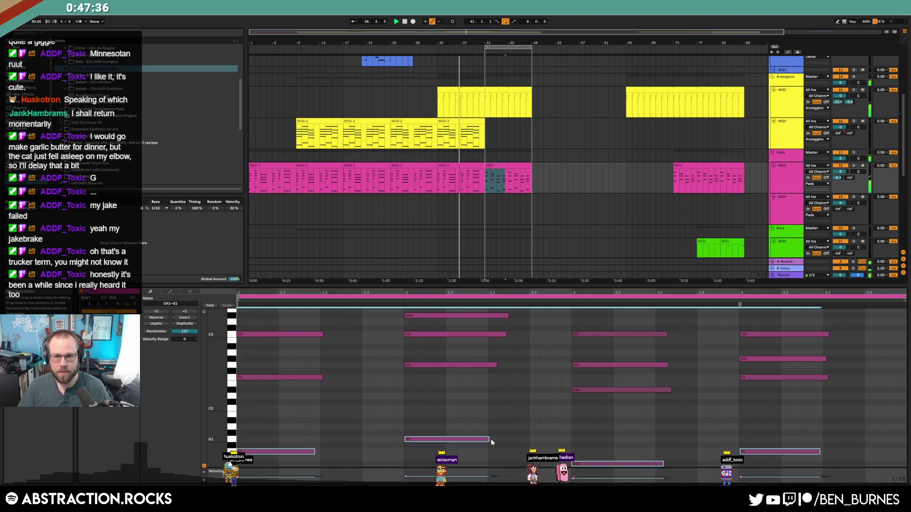
# Move the edited pad clip from bar 41 to bar 73 and extend it to bar 85
pyautogui.hotkey('shift', 'Tab')
pyautogui.click(575, 220)
pyautogui.scroll(2, 588, 238)
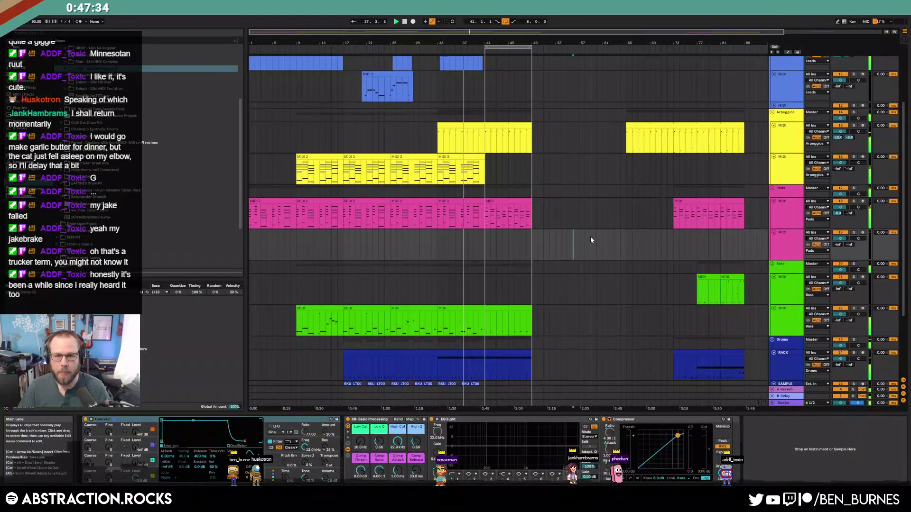
pyautogui.moveTo(503, 230); pyautogui.dragTo(550, 237)
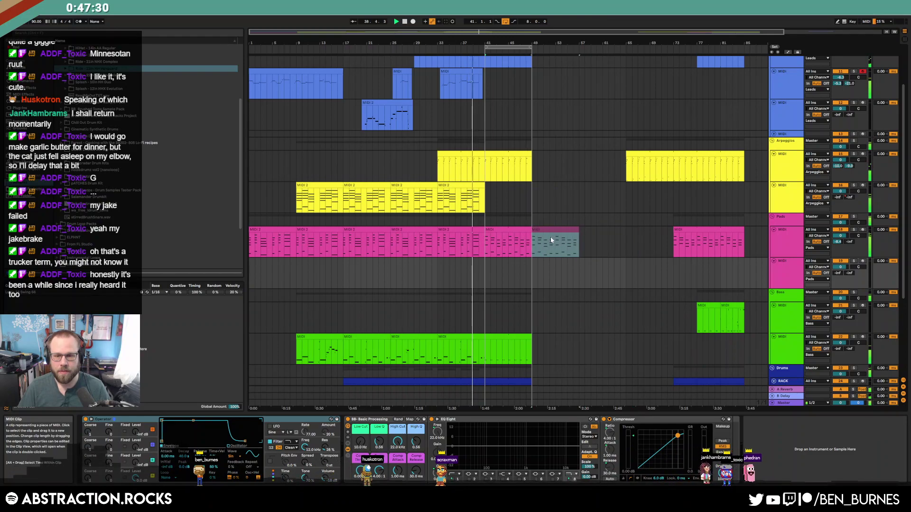
pyautogui.moveTo(550, 237); pyautogui.dragTo(747, 231)
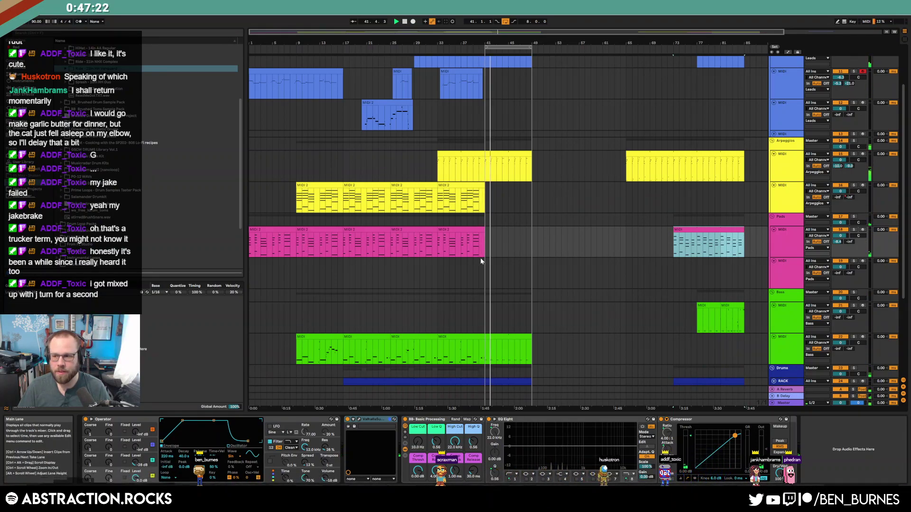
# Delete the collapsed penny whistle track in the leads group and arm the Shakuhachi lead track for recording
pyautogui.scroll(3, 505, 268)
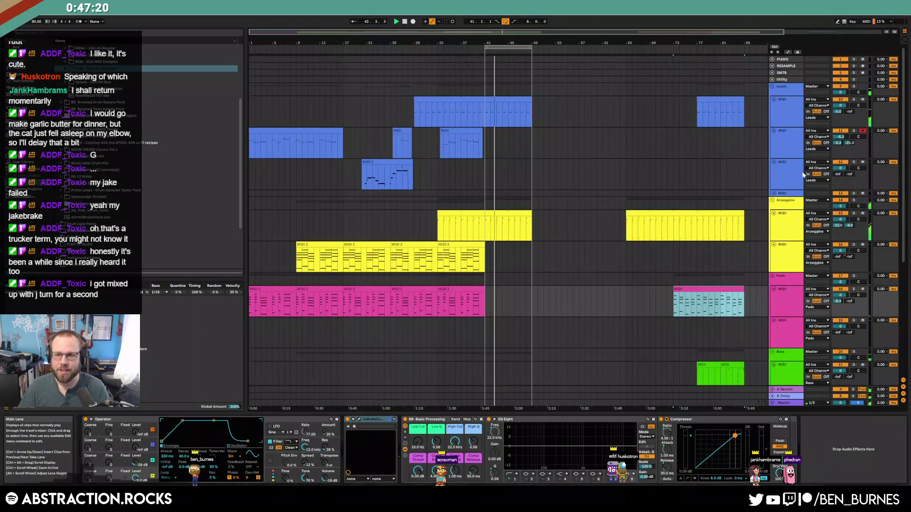
pyautogui.click(805, 175)
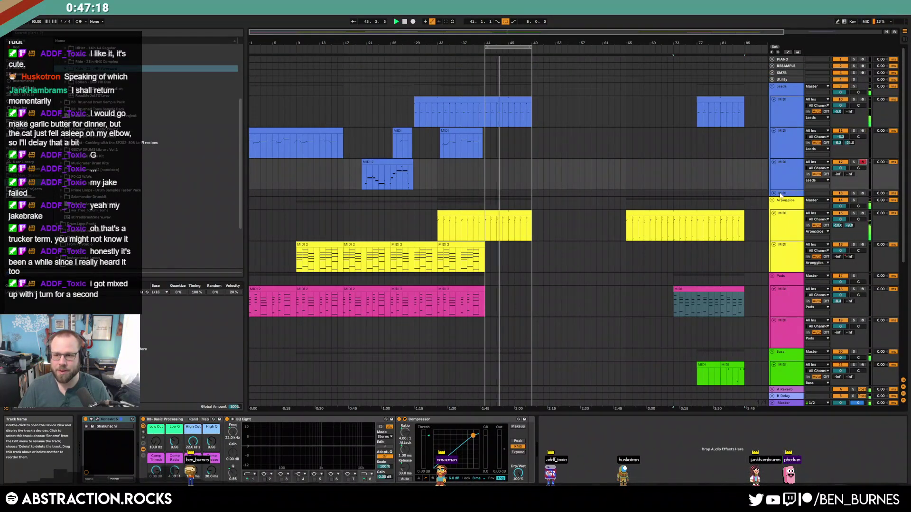
pyautogui.click(774, 194)
pyautogui.click(862, 196)
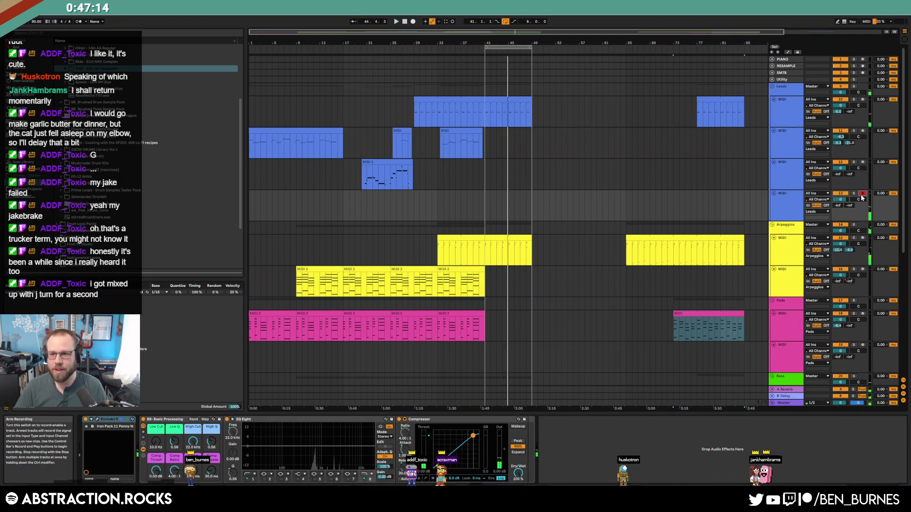
pyautogui.press('Delete')
pyautogui.click(790, 167)
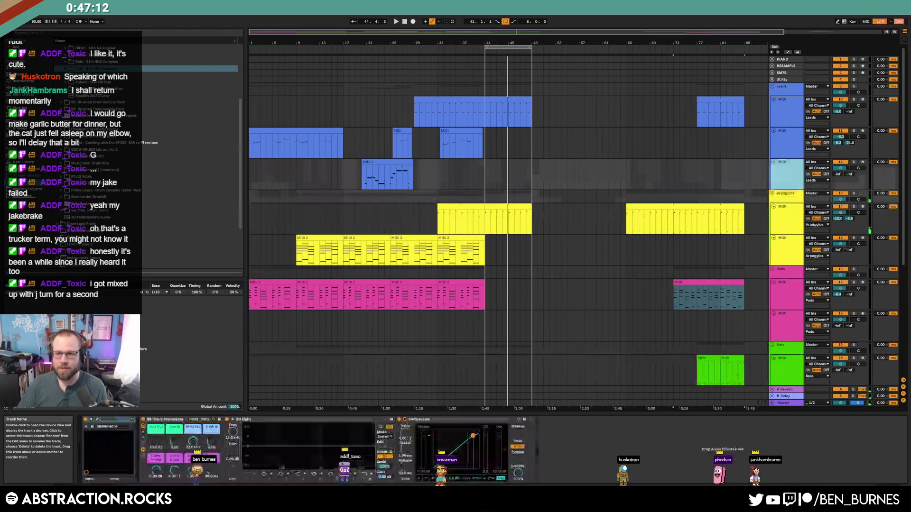
# Try recording a melody take on the Shakuhachi track from about bar 40, and undo the take
pyautogui.click(476, 176)
pyautogui.press('space')
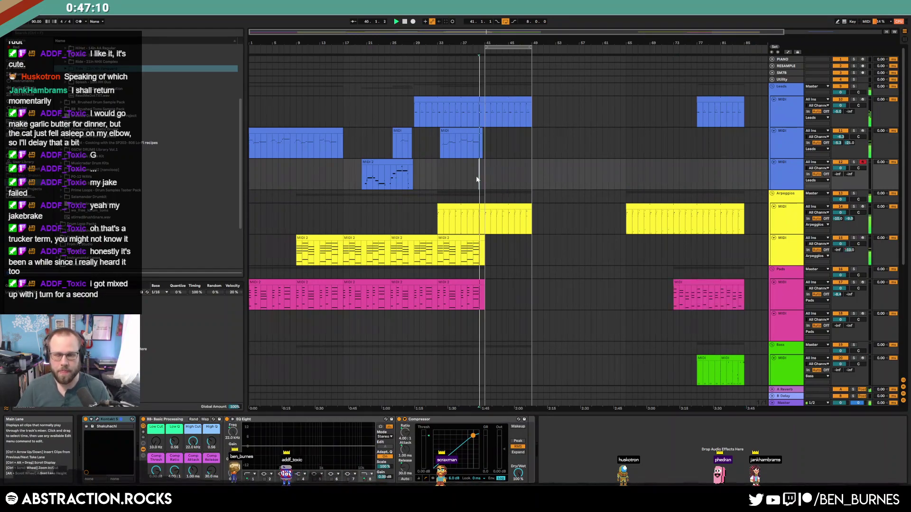
pyautogui.press('F9')
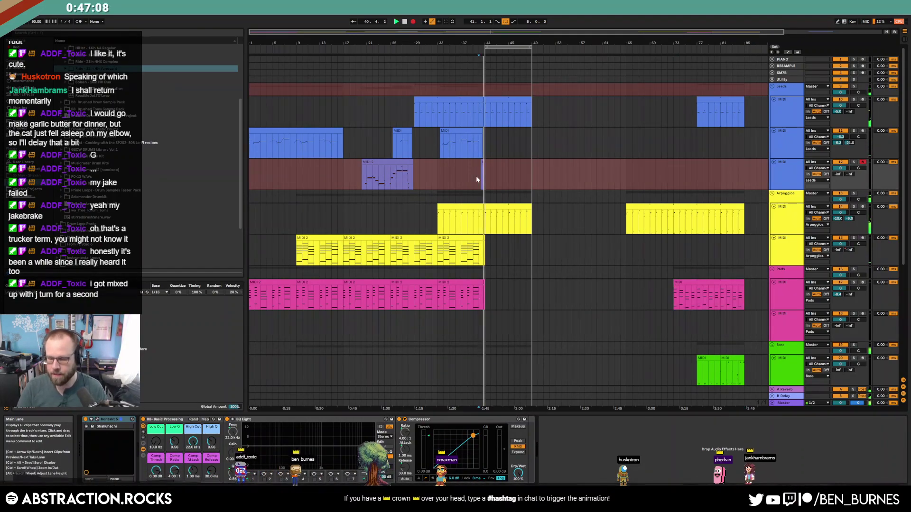
pyautogui.press('F9')
pyautogui.hotkey('ctrl', 'z')
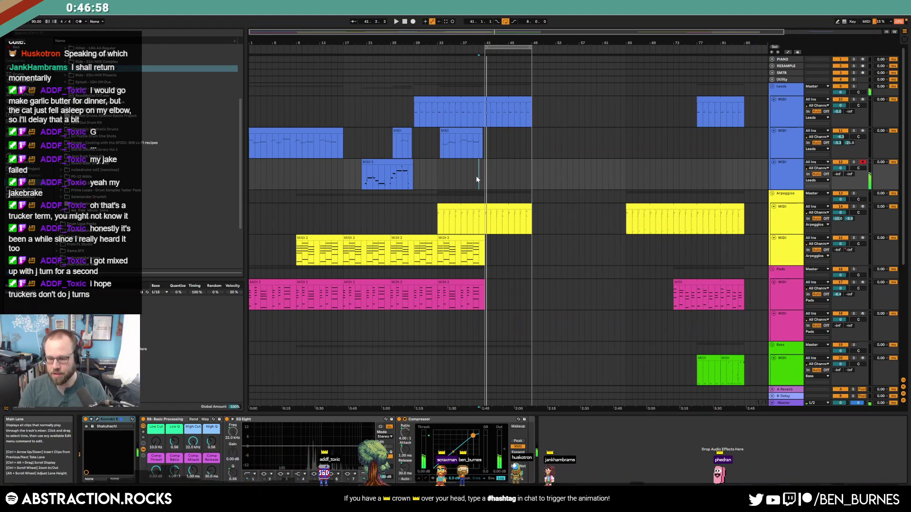
# Record a short lead phrase on the Shakuhachi track from about bar 40 to bar 42 and stop playback
pyautogui.press('F9')
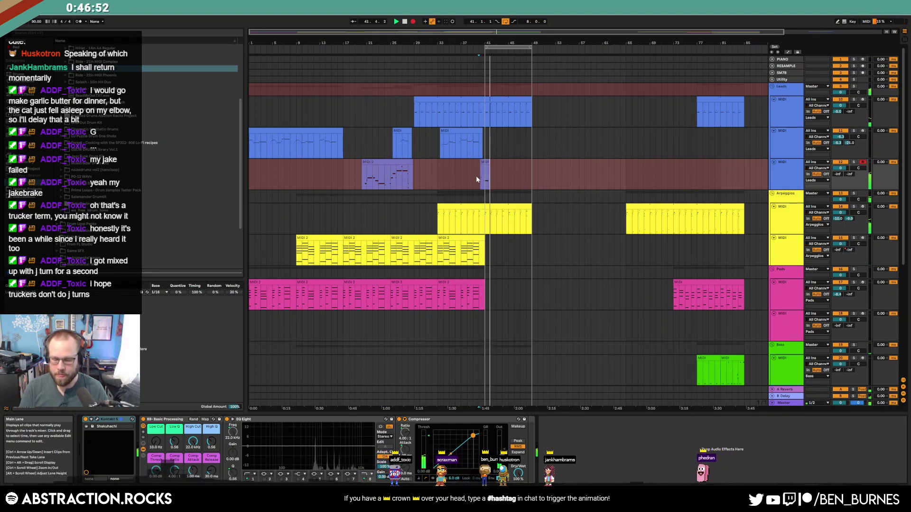
pyautogui.press('space')
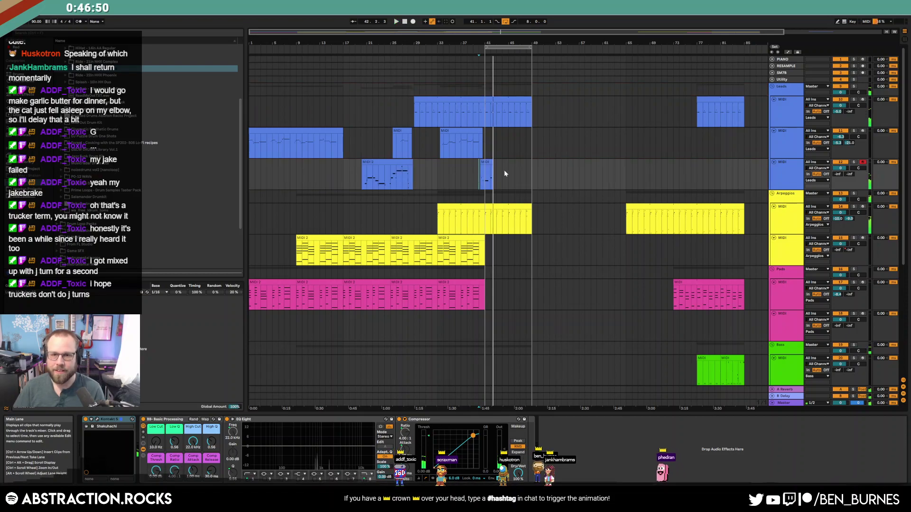
pyautogui.press('End')
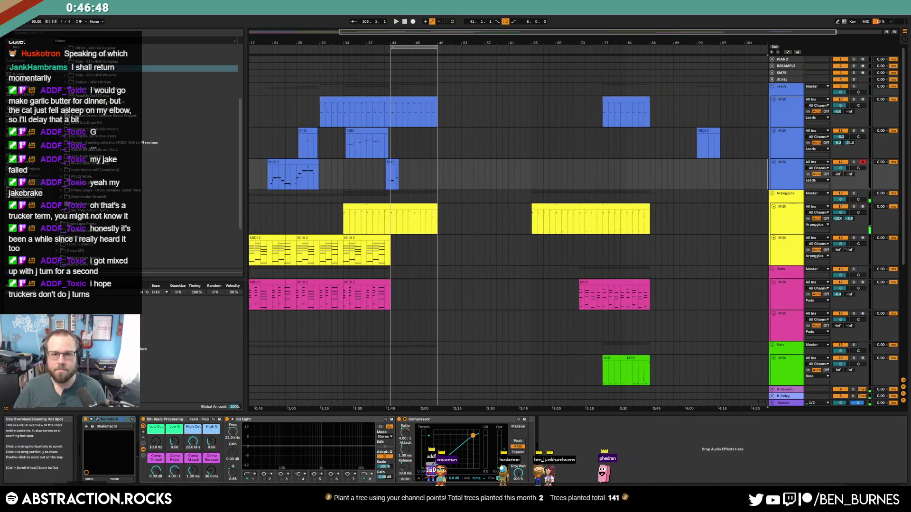
# Delete the short Shakuhachi phrase recorded around bars 40 to 42 on the third lead track
pyautogui.moveTo(339, 46); pyautogui.dragTo(444, 46)
pyautogui.moveTo(455, 195); pyautogui.dragTo(543, 172)
pyautogui.press('Delete')
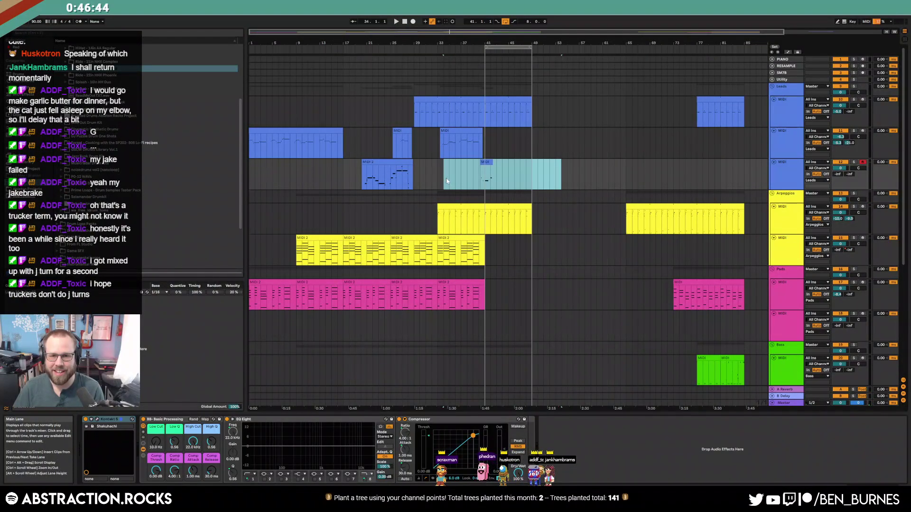
pyautogui.click(437, 178)
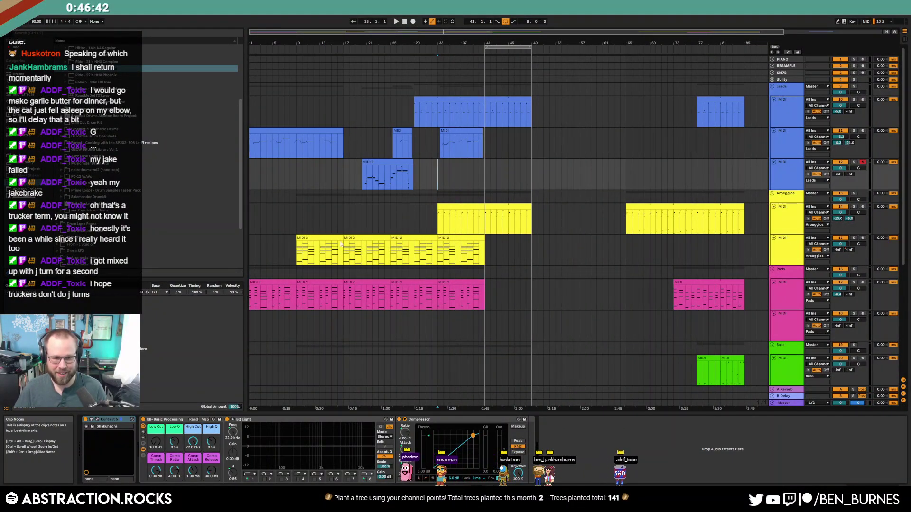
# Try duplicating the second arpeggio track's last clip to bar 41 and raising its Osc-B Level automation there during playback
pyautogui.click(472, 237)
pyautogui.hotkey('ctrl', 'd')
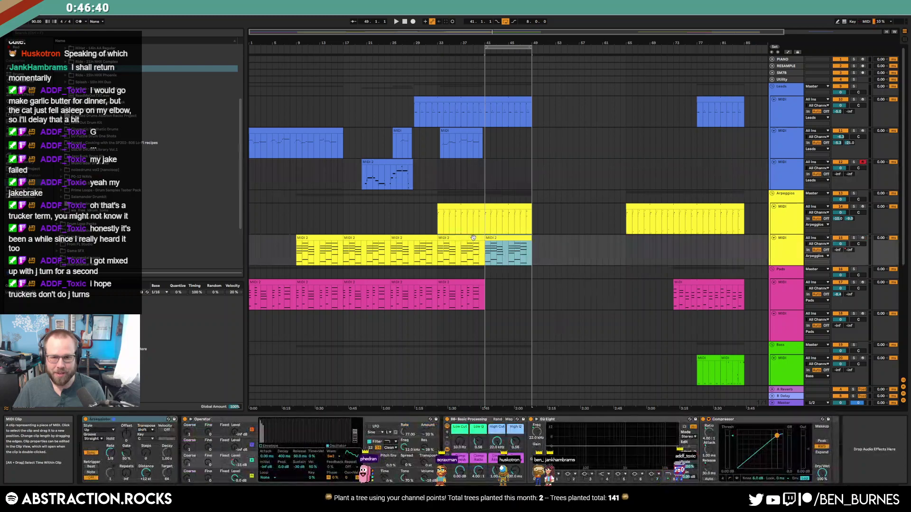
pyautogui.press('a')
pyautogui.click(488, 250)
pyautogui.press('space')
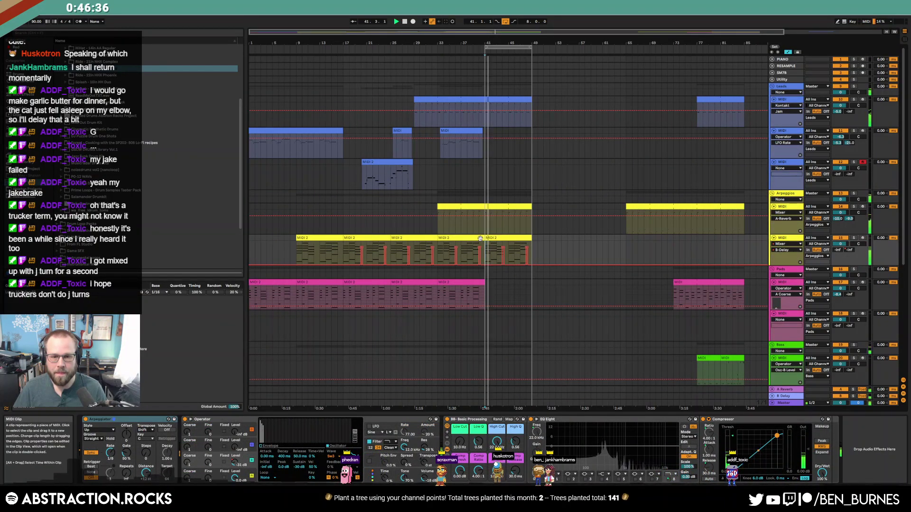
pyautogui.click(235, 461)
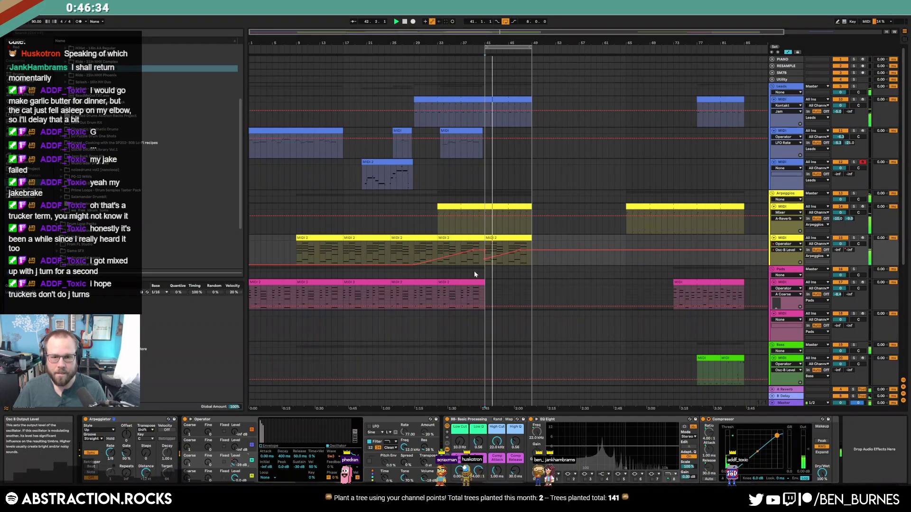
pyautogui.moveTo(485, 259); pyautogui.dragTo(486, 250)
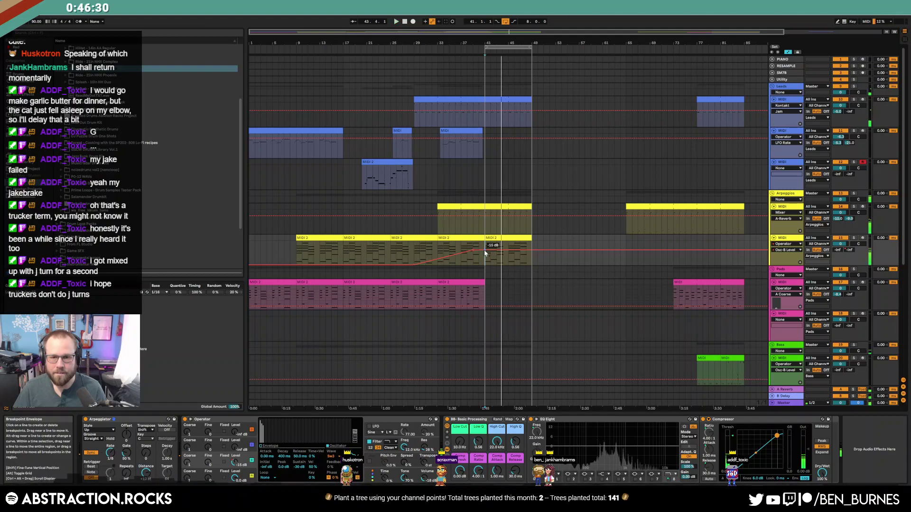
# Stop playback, remove the duplicated arpeggio clip from bars 41 to 49 and hide the automation
pyautogui.press('space')
pyautogui.click(497, 238)
pyautogui.press('Delete')
pyautogui.press('a')
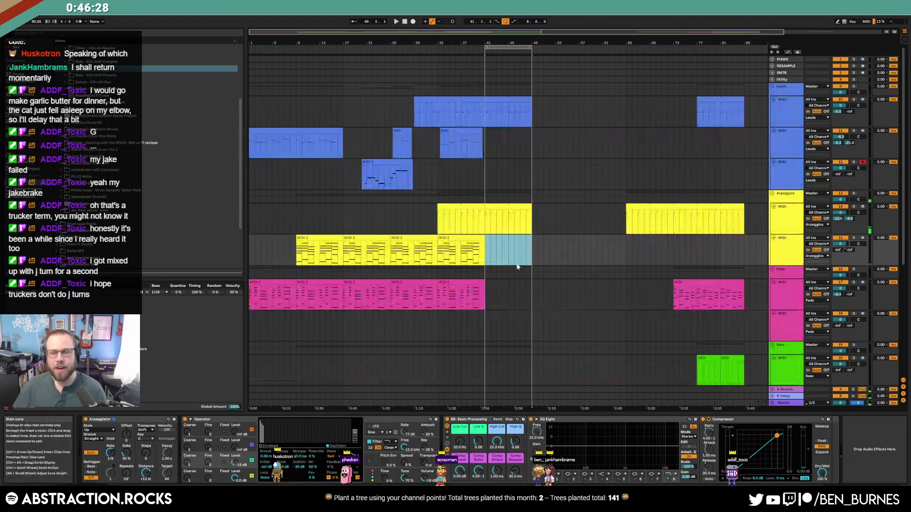
# Fill bars 41 to 49 of the pad track with repeats of a one-bar chord and play the transition
pyautogui.click(487, 298)
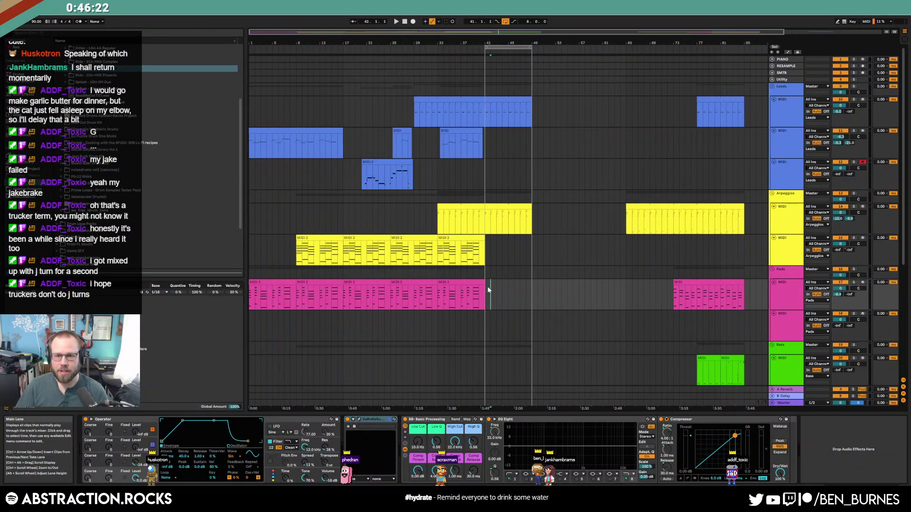
pyautogui.hotkey('ctrl', 'd')
pyautogui.hotkey('ctrl', 'd')
pyautogui.hotkey('ctrl', 'd')
pyautogui.hotkey('ctrl', 'd')
pyautogui.click(473, 295)
pyautogui.press('space')
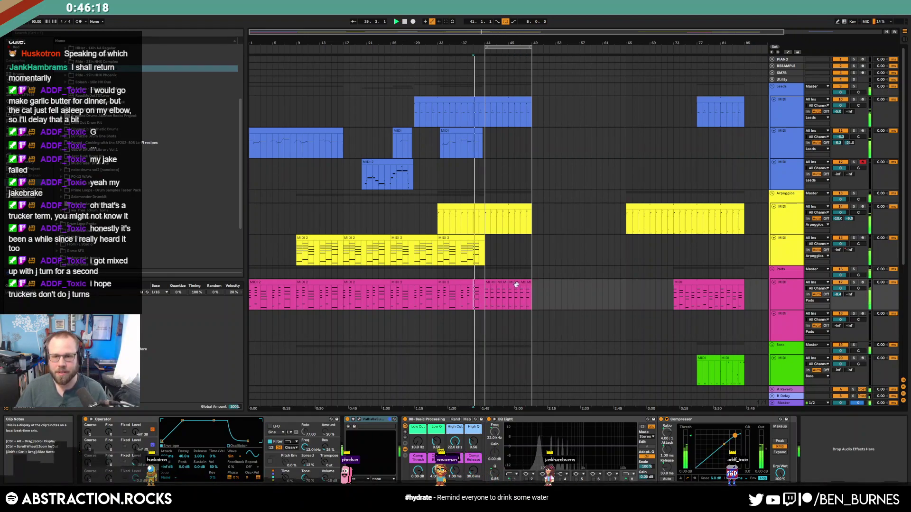
# Consolidate the repeated one-bar pad clips from bars 41 to 49 into one clip, check its notes and stop playback
pyautogui.click(489, 283)
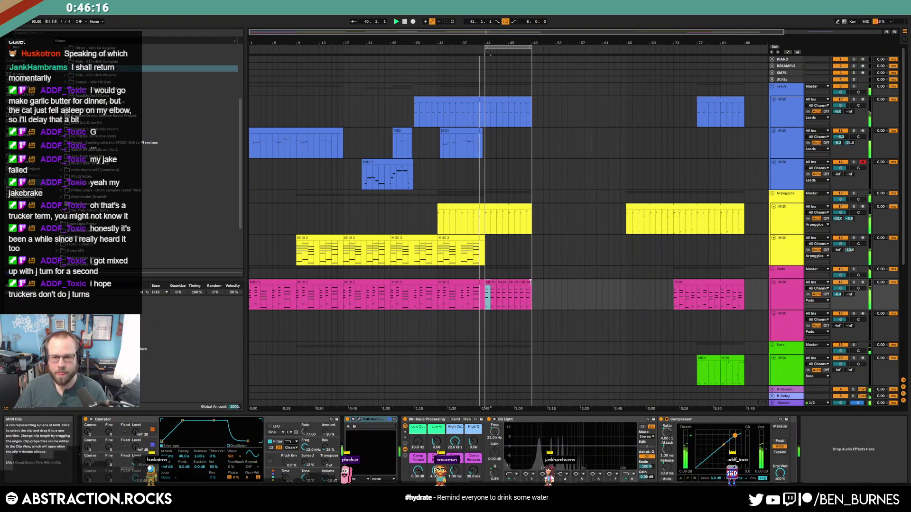
pyautogui.keyDown('shift'); pyautogui.click(528, 283); pyautogui.keyUp('shift')
pyautogui.hotkey('ctrl', 'j')
pyautogui.doubleClick(518, 283)
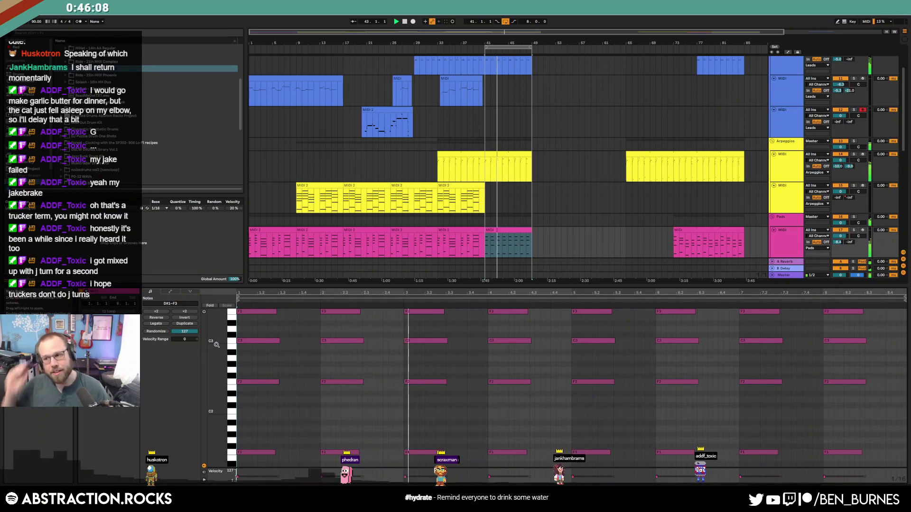
pyautogui.click(493, 230)
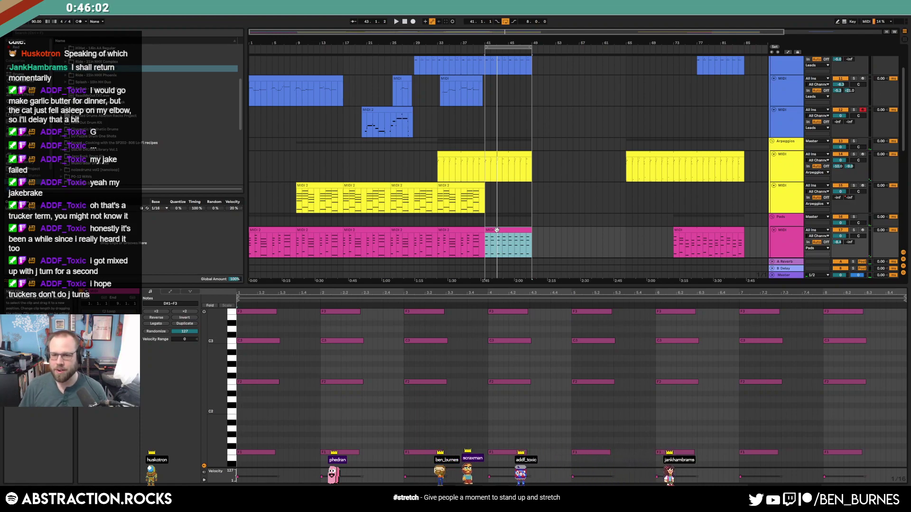
pyautogui.hotkey('shift', 'Tab')
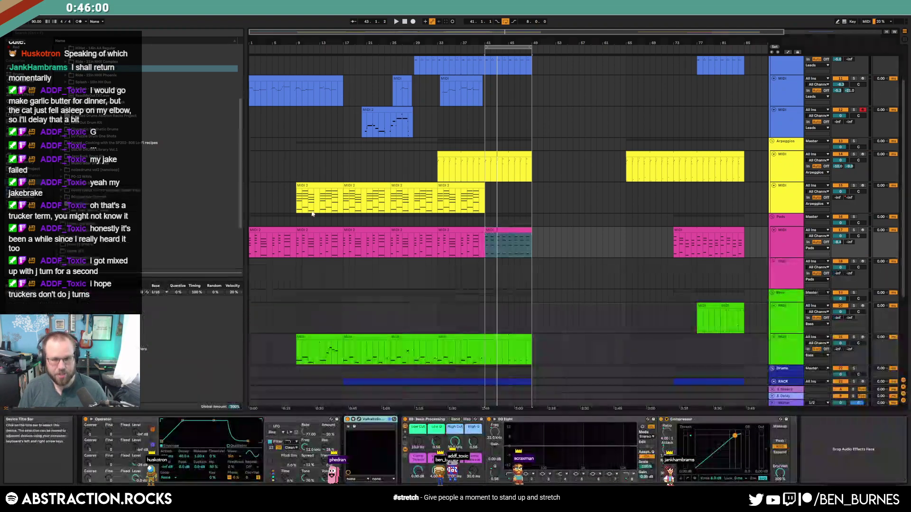
# Copy the chord at bar 76 of the later pad clip into bars 44 and 48 of the pad track
pyautogui.moveTo(473, 247); pyautogui.dragTo(181, 256)
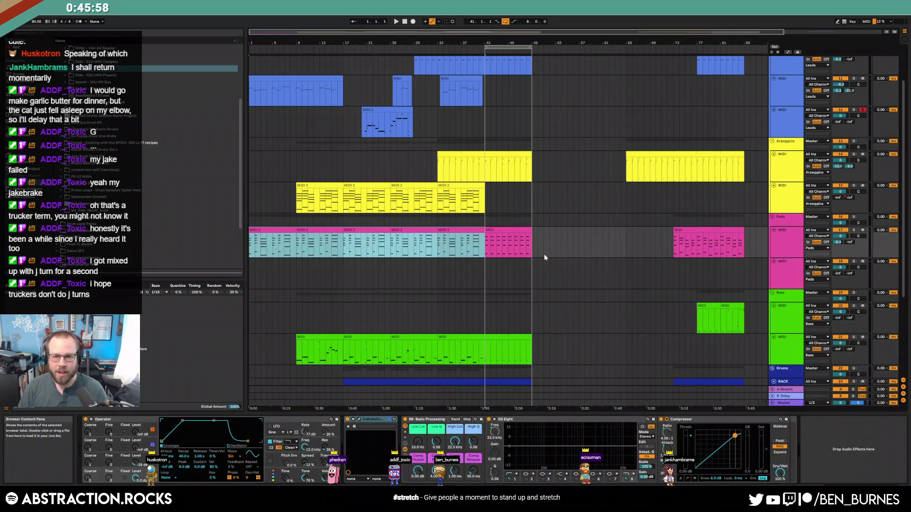
pyautogui.click(472, 249)
pyautogui.doubleClick(498, 243)
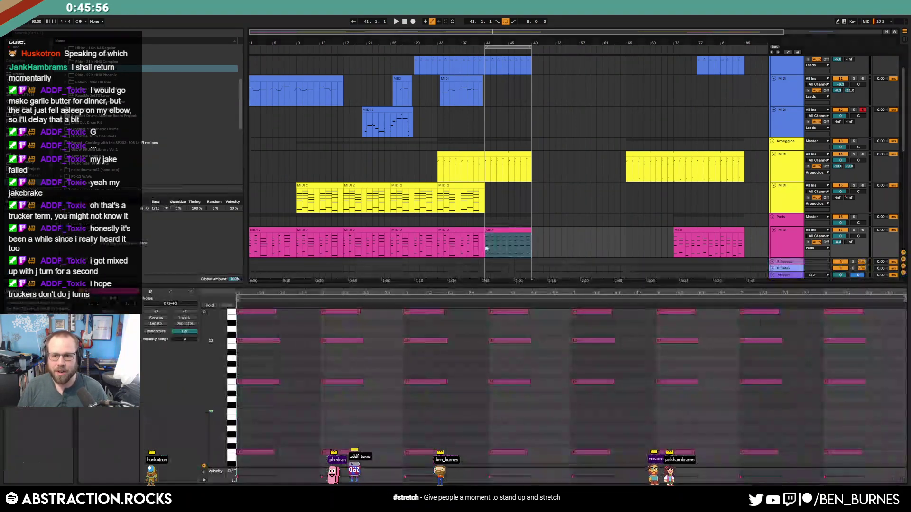
pyautogui.click(693, 242)
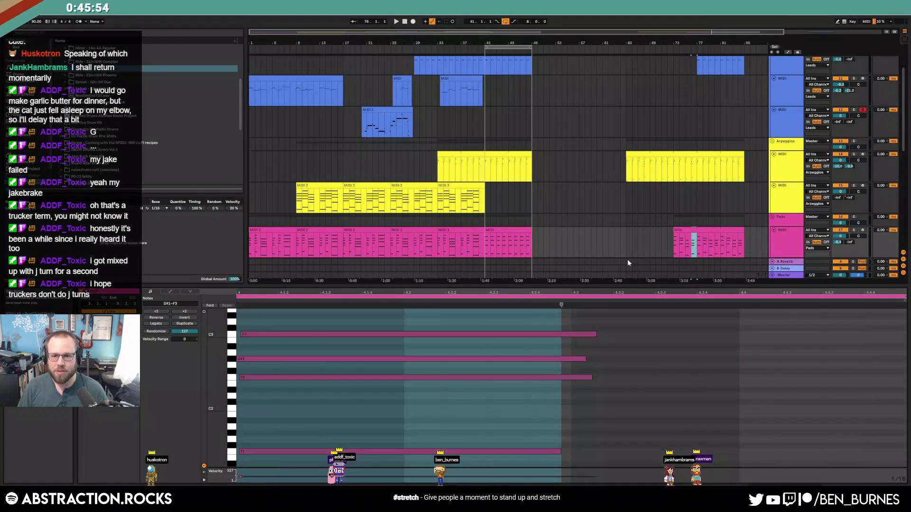
pyautogui.click(498, 229)
pyautogui.moveTo(500, 243); pyautogui.dragTo(507, 242)
pyautogui.hotkey('ctrl', 'e')
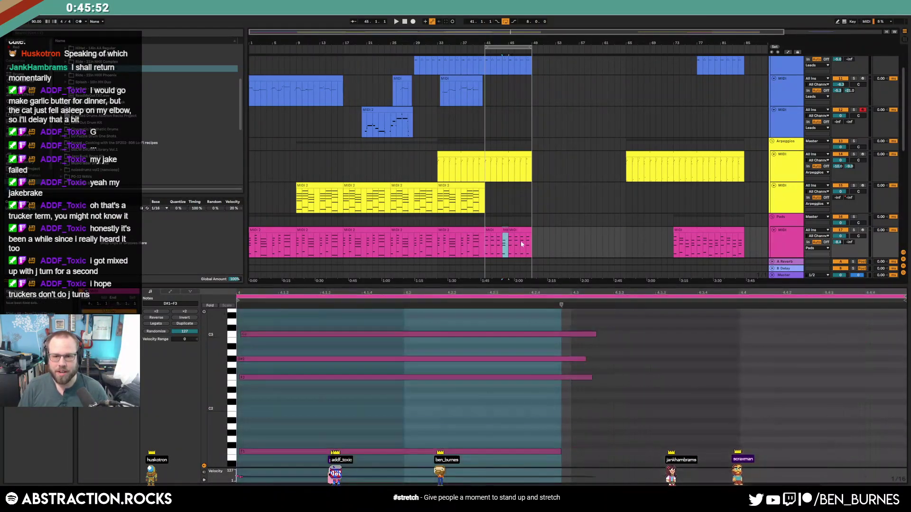
pyautogui.click(528, 243)
pyautogui.click(530, 242)
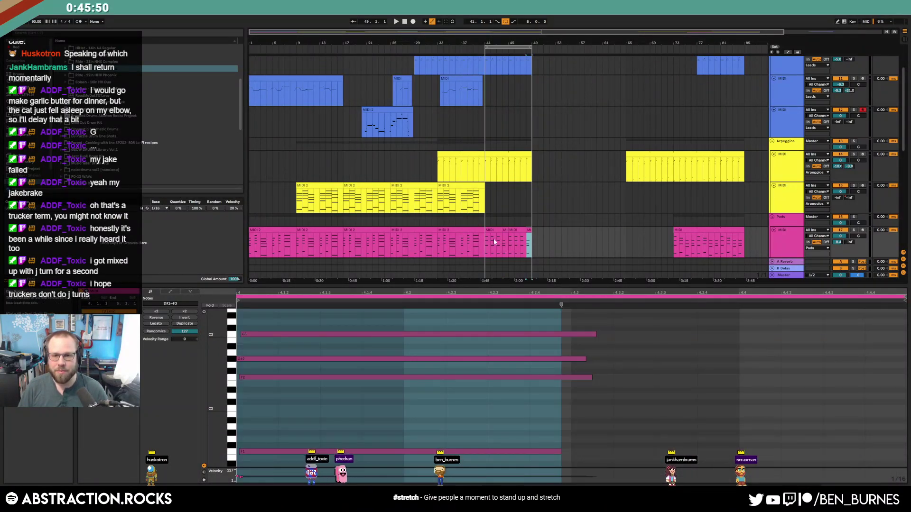
# Check the notes of the later pad clip and play the edited pad section from bar 41
pyautogui.click(703, 230)
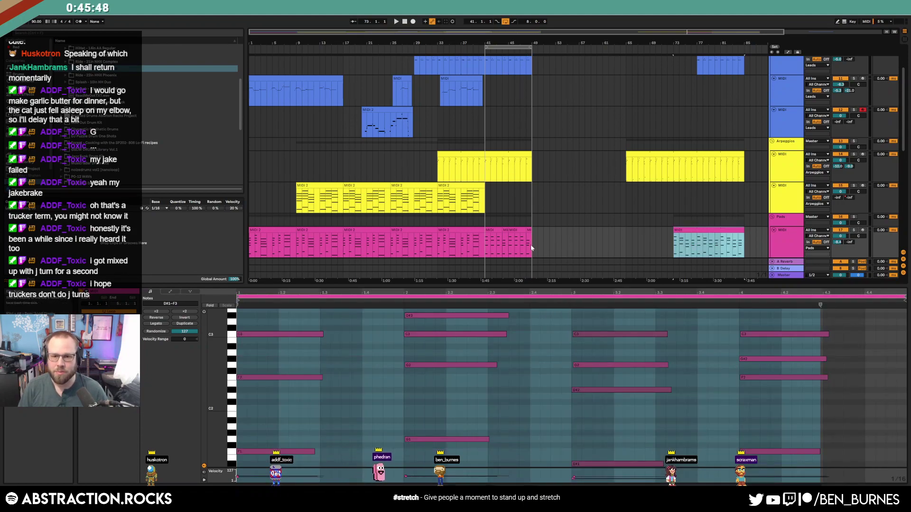
pyautogui.click(485, 244)
pyautogui.press('space')
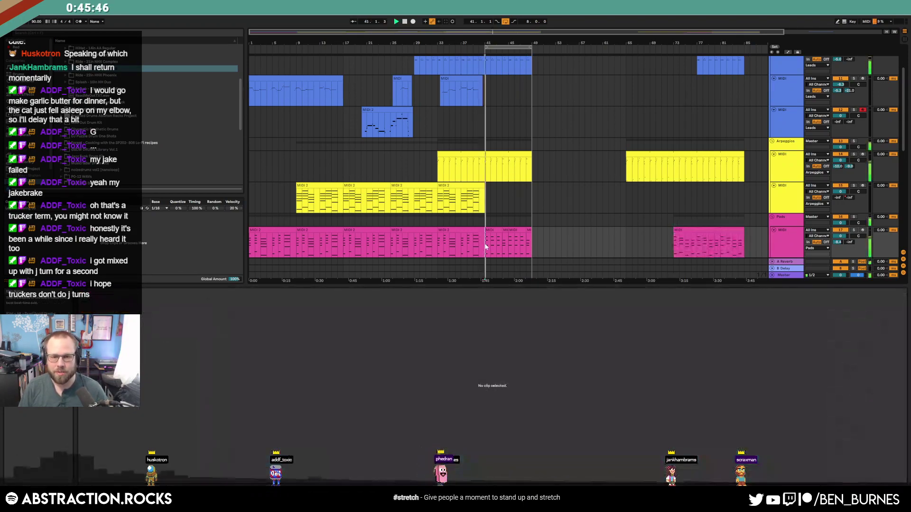
pyautogui.hotkey('shift', 'Tab')
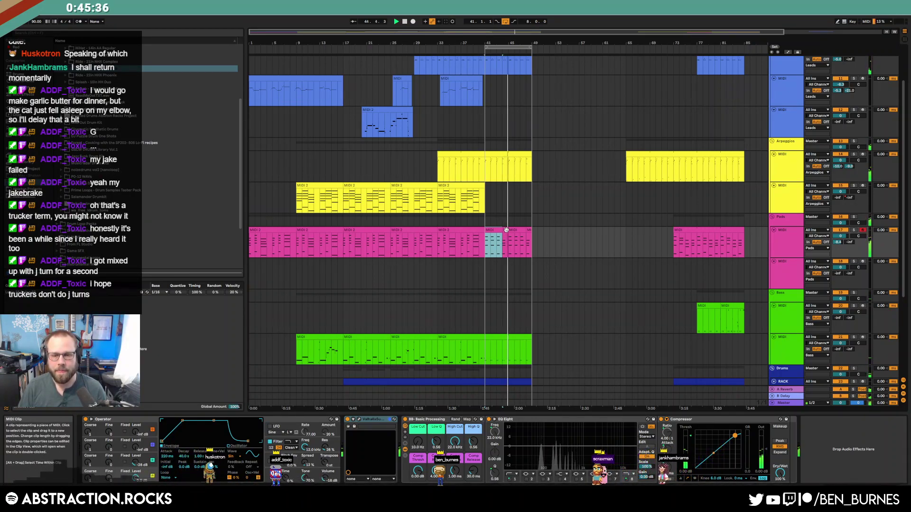
# Delete the time between bars 49 and 65 across all tracks to bring the following section forward
pyautogui.scroll(3, 505, 254)
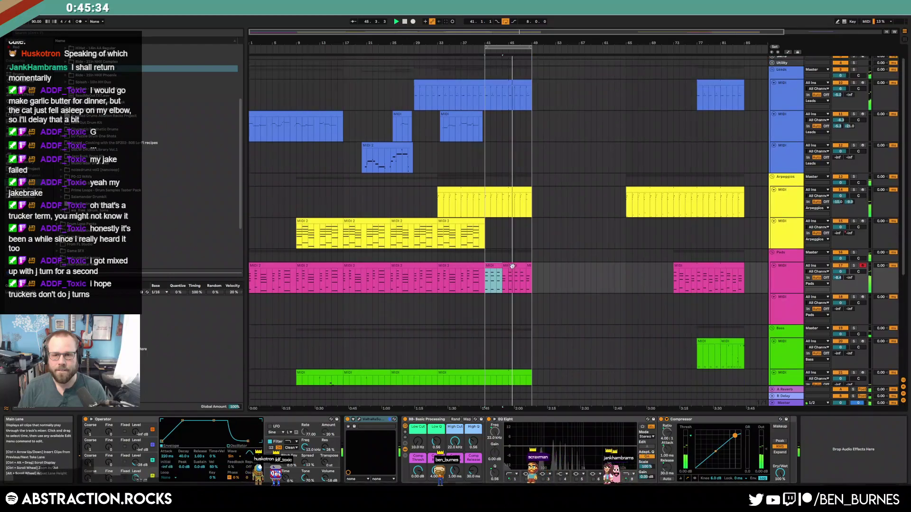
pyautogui.click(512, 101)
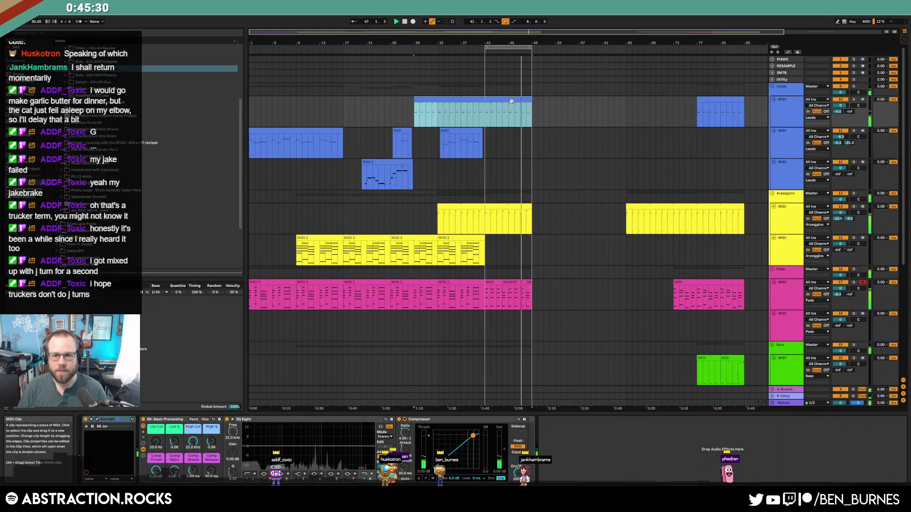
pyautogui.moveTo(621, 208); pyautogui.dragTo(535, 215)
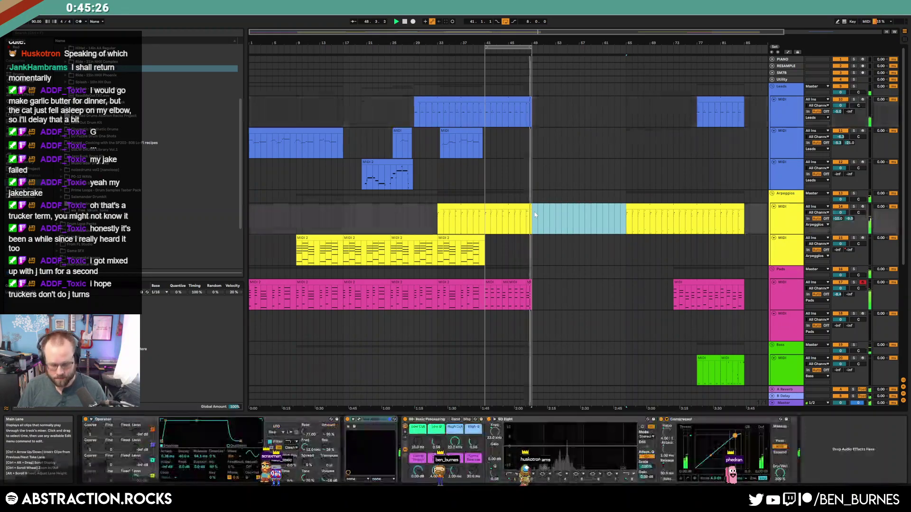
pyautogui.hotkey('ctrl', 'shift', 'Delete')
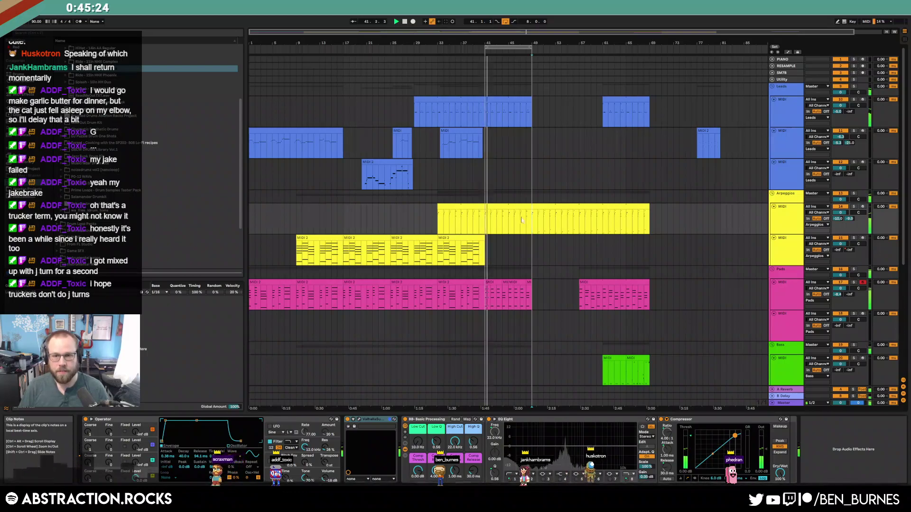
# Automate the Jar lead track's High Cut to curve down from 22.0 kHz at bar 41 to its lowest value at bar 49
pyautogui.click(504, 101)
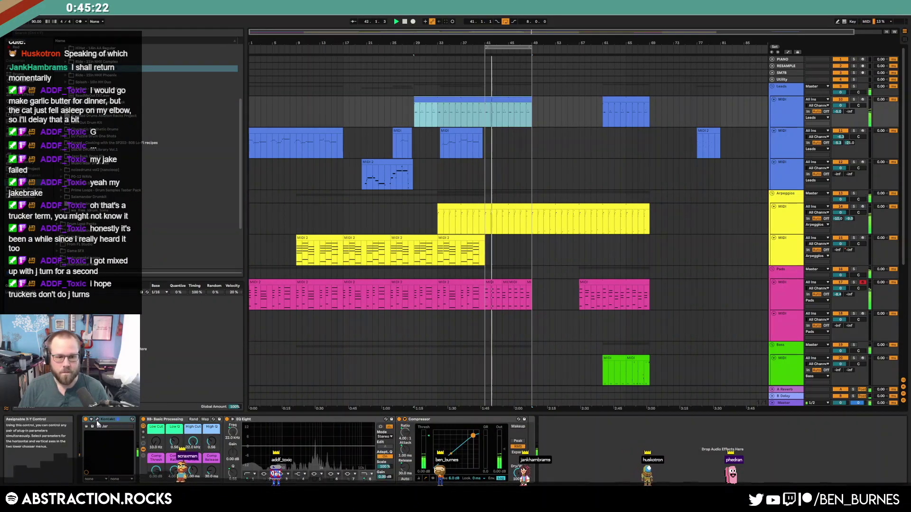
pyautogui.press('a')
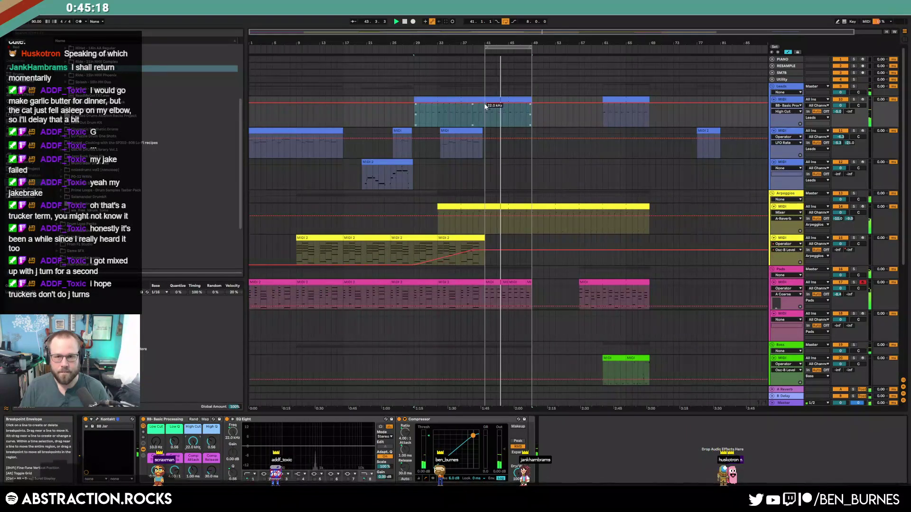
pyautogui.moveTo(530, 103); pyautogui.dragTo(531, 125)
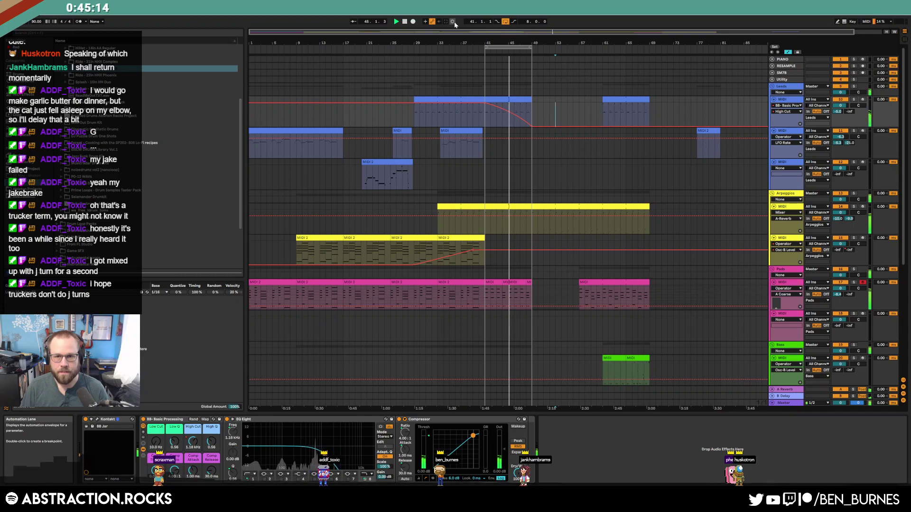
# Extend the drum rack pattern from bar 49 to bar 57, and move the loop region to bars 61 to 69 with looping off
pyautogui.scroll(-8, 580, 255)
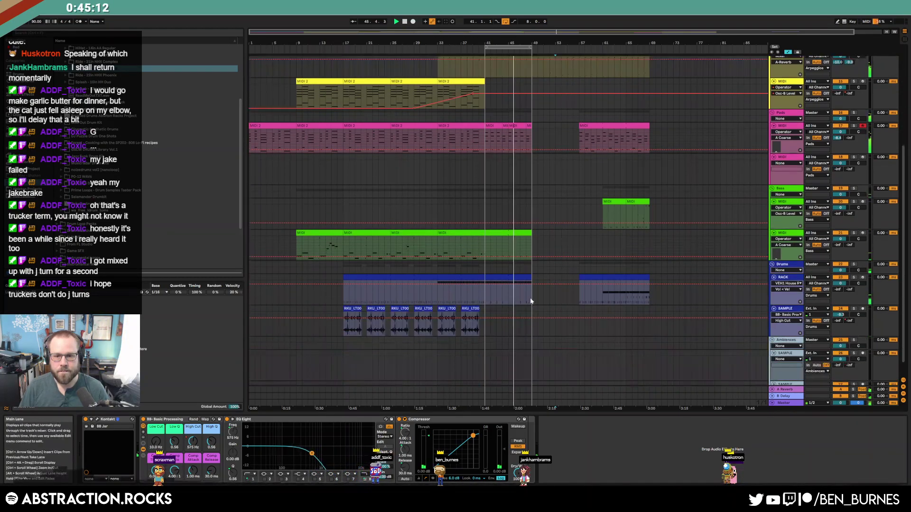
pyautogui.click(520, 279)
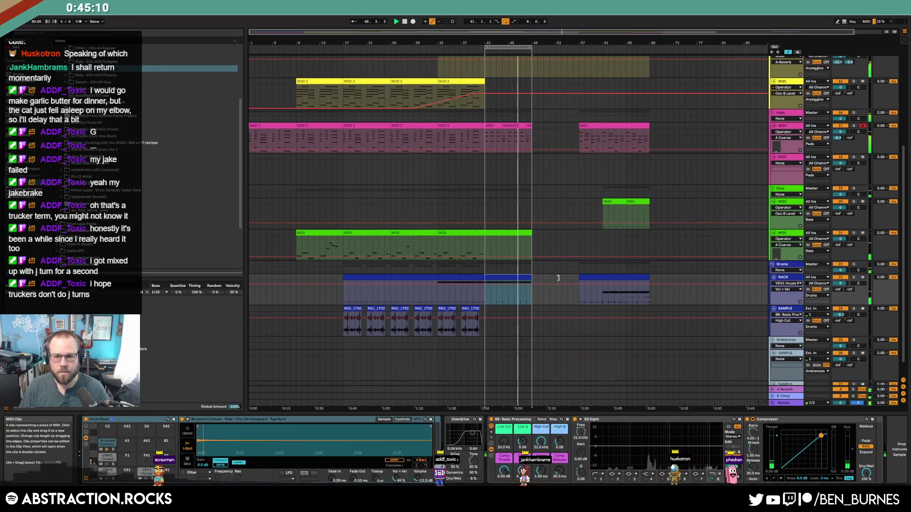
pyautogui.moveTo(555, 277); pyautogui.dragTo(582, 281)
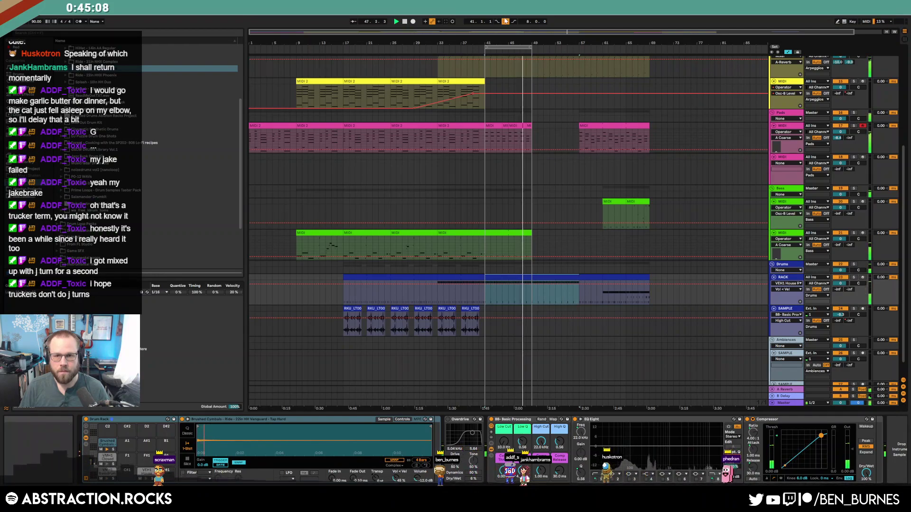
pyautogui.moveTo(515, 47); pyautogui.dragTo(634, 49)
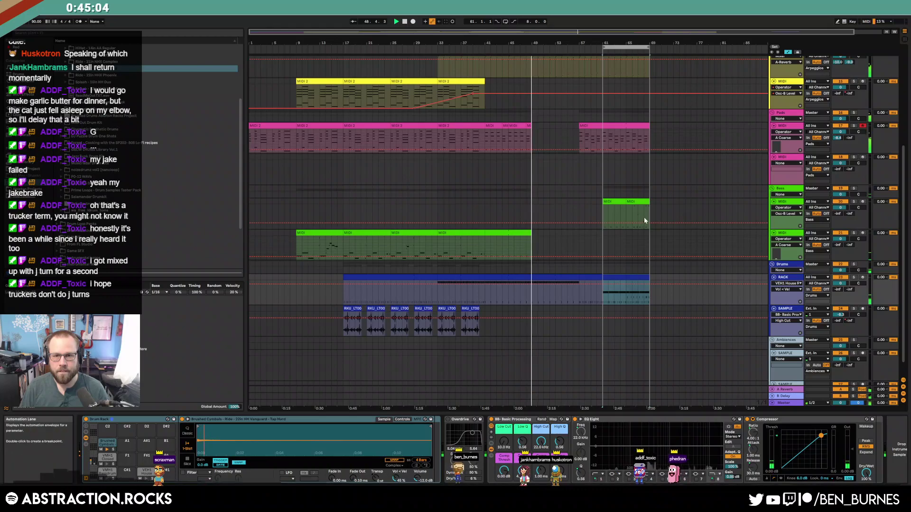
# Open the arpeggio clip from bar 49 and select its low notes from C1 to F1
pyautogui.scroll(3, 642, 215)
pyautogui.scroll(3, 643, 229)
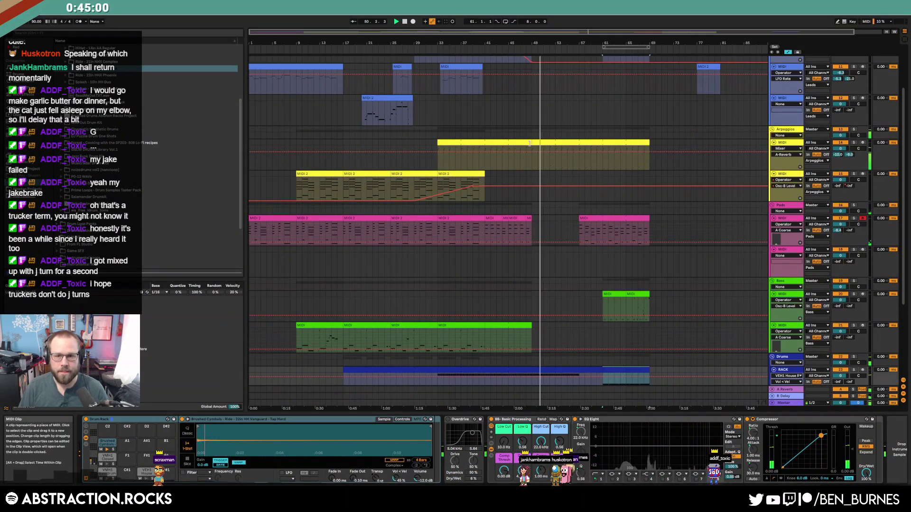
pyautogui.click(542, 142)
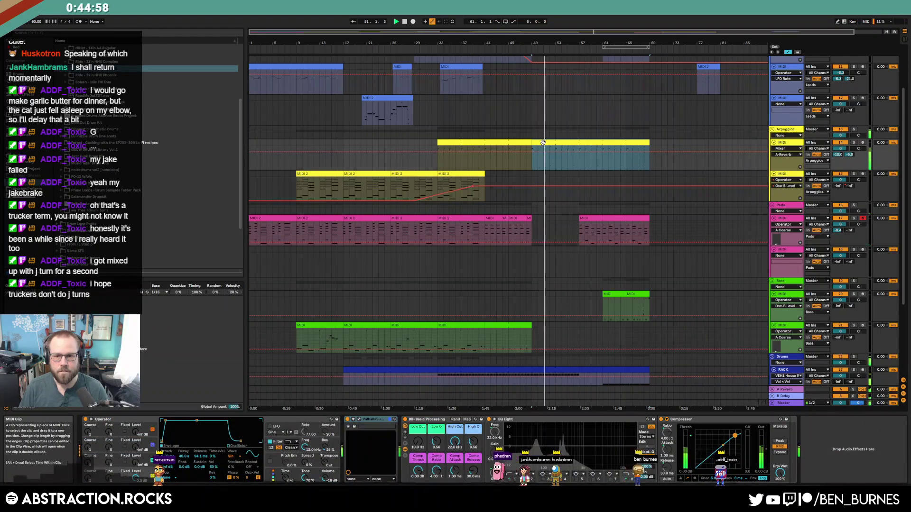
pyautogui.doubleClick(543, 142)
pyautogui.click(763, 438)
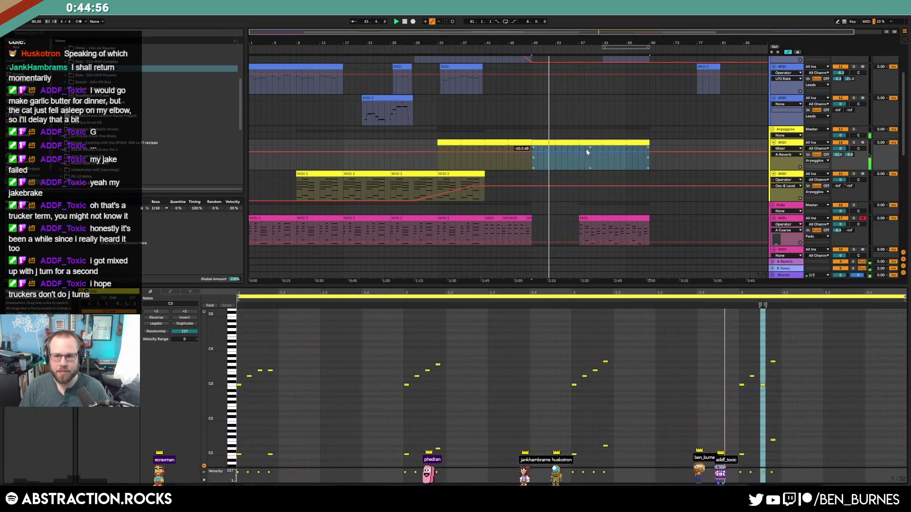
pyautogui.moveTo(578, 159); pyautogui.dragTo(530, 161)
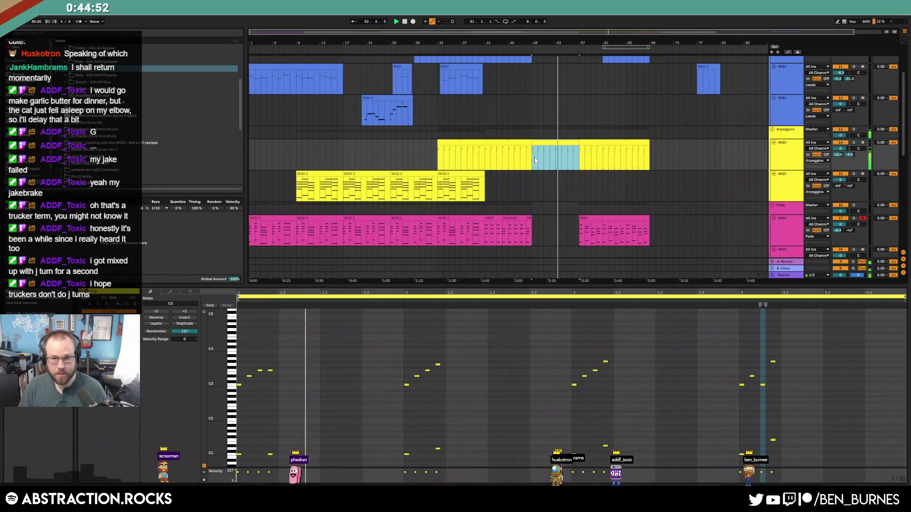
pyautogui.moveTo(791, 460); pyautogui.dragTo(237, 429)
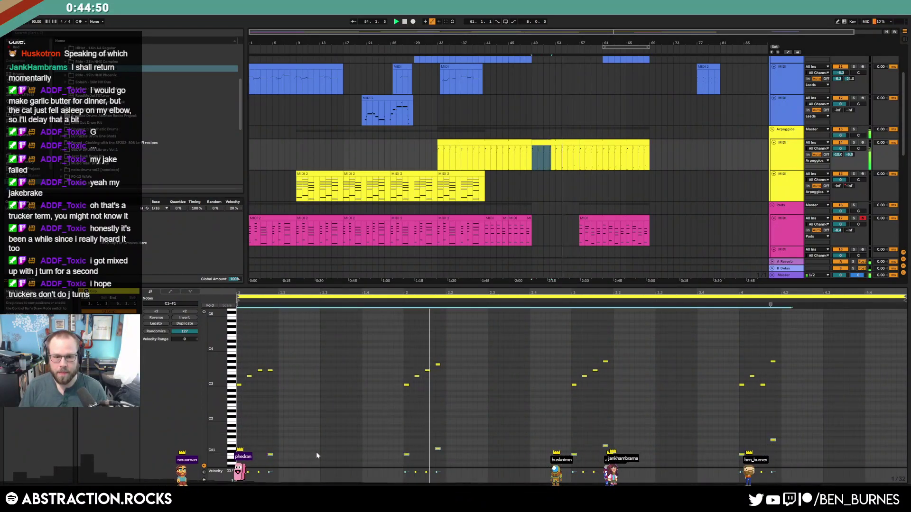
pyautogui.hotkey('shift', 'Tab')
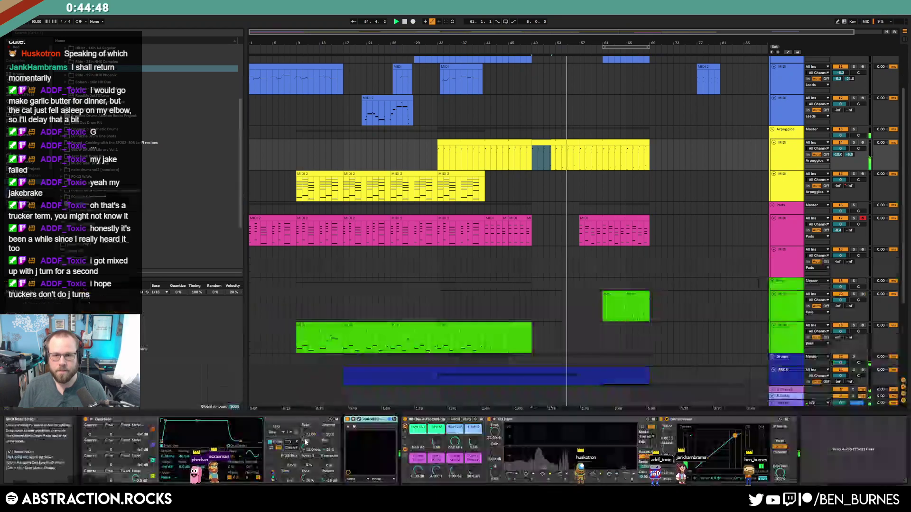
# Extend the lower bass track's clip from bar 49 to bar 57 and check the arpeggio clip's notes
pyautogui.scroll(-1, 556, 282)
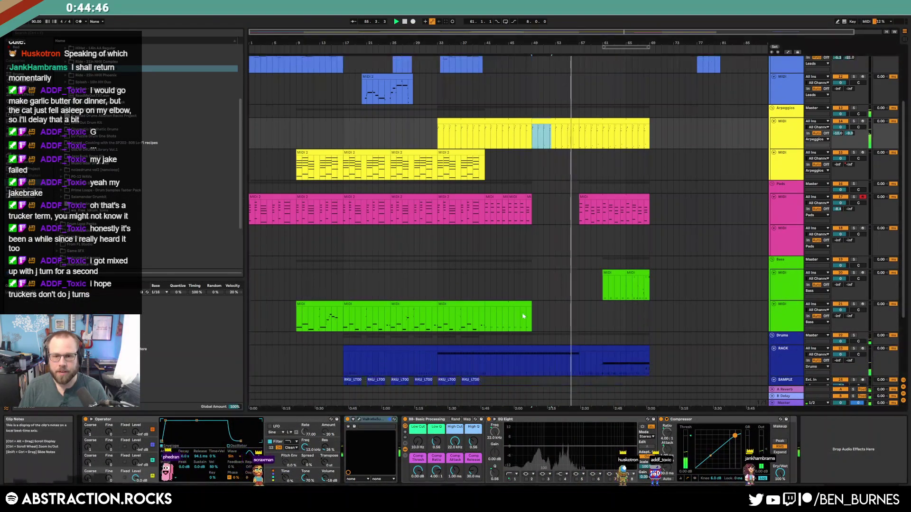
pyautogui.moveTo(532, 313); pyautogui.dragTo(583, 311)
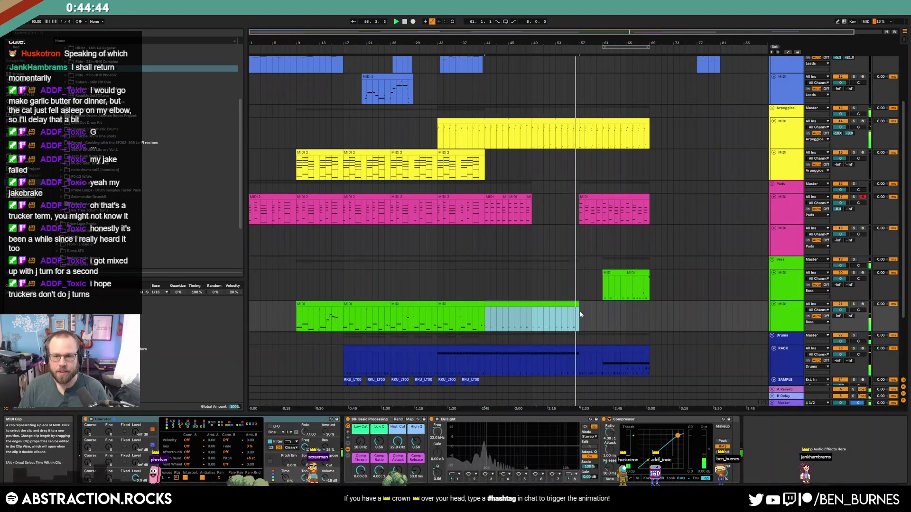
pyautogui.doubleClick(570, 121)
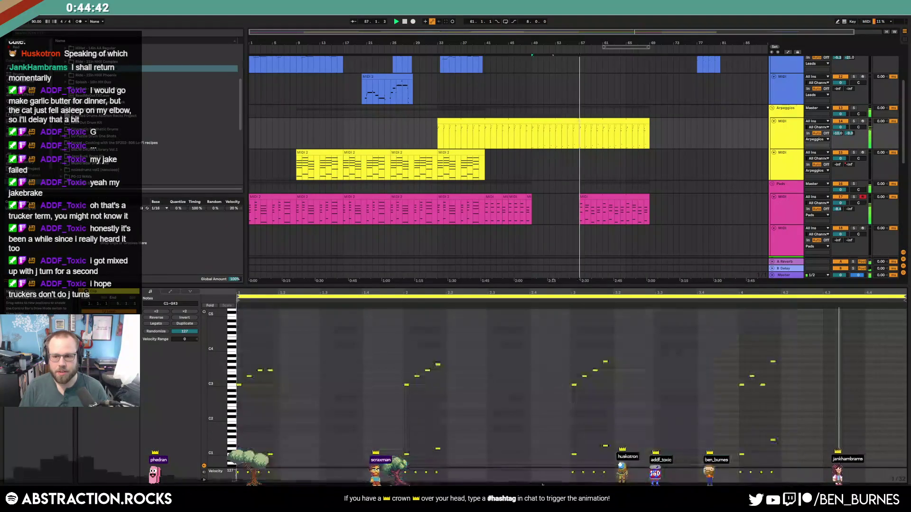
pyautogui.hotkey('shift', 'Tab')
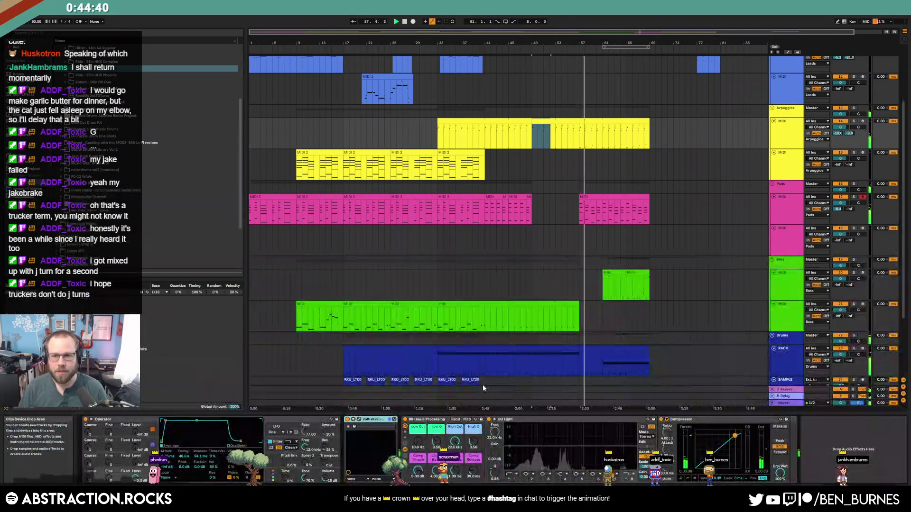
# In the drum rack clip at bar 57, build a one-bar ride cymbal pattern with hits on beat 1, its fourth sixteenth and beat 4
pyautogui.scroll(-1, 604, 334)
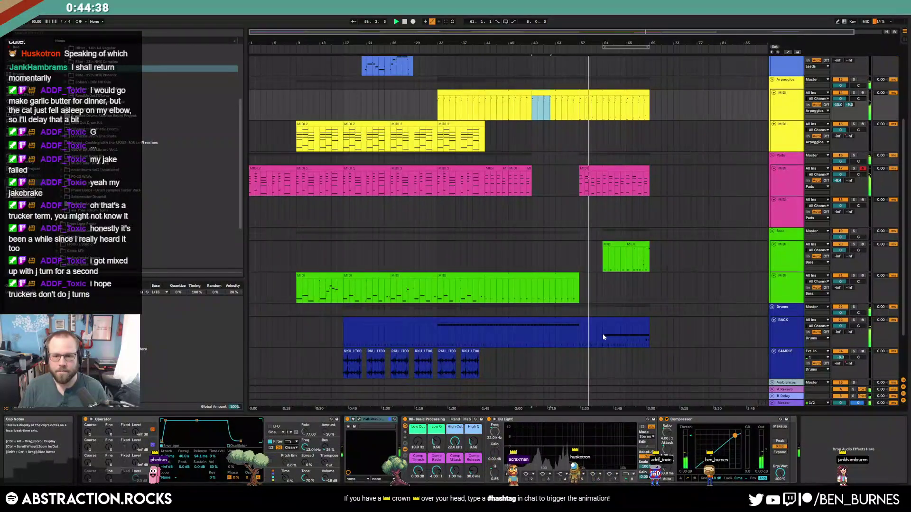
pyautogui.doubleClick(591, 332)
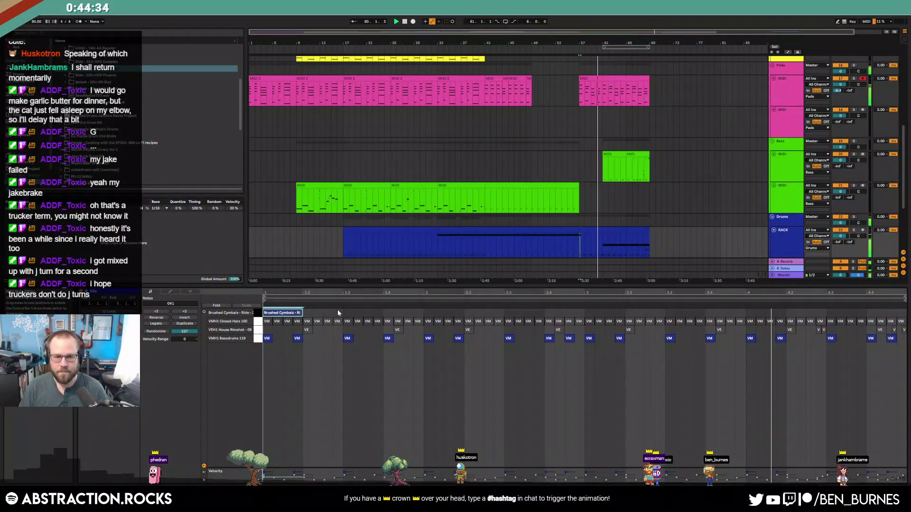
pyautogui.moveTo(342, 312); pyautogui.dragTo(299, 312)
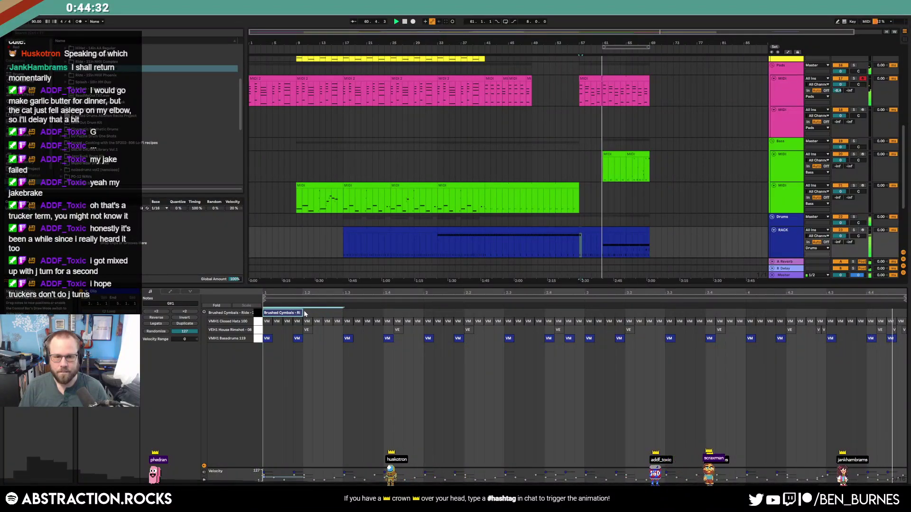
pyautogui.hotkey('ctrl', 'd')
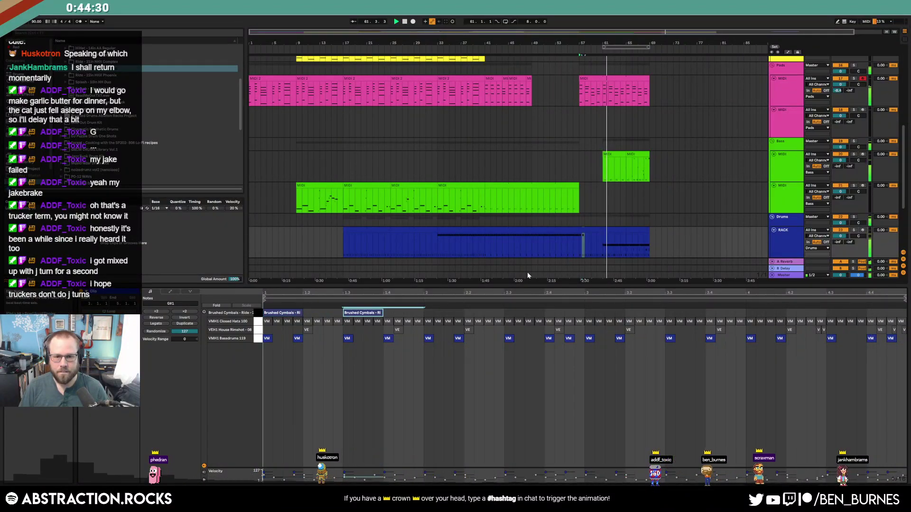
pyautogui.moveTo(422, 313); pyautogui.dragTo(331, 313)
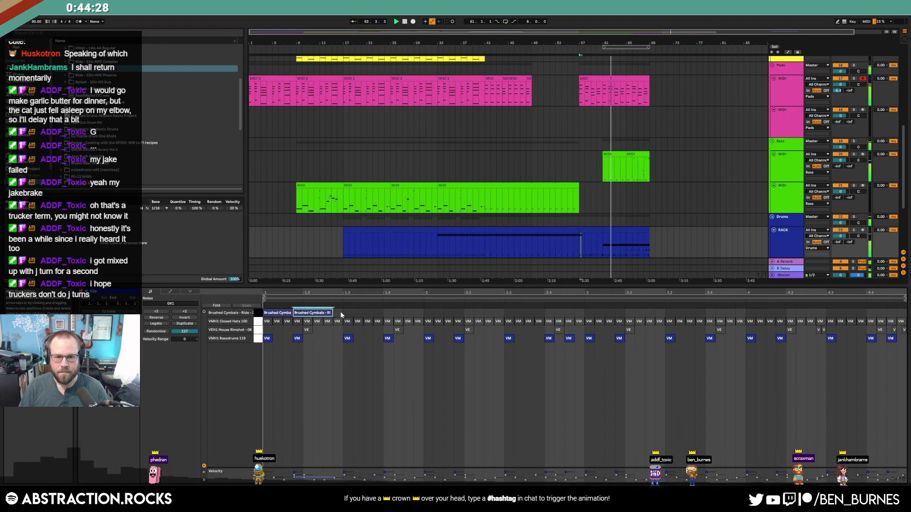
pyautogui.click(386, 314)
# Duplicate the one-bar ride cymbal pattern three times to fill the four-bar drum clip
pyautogui.moveTo(386, 314)
pyautogui.mouseDown()
pyautogui.moveTo(420, 314)
pyautogui.moveTo(283, 308)
pyautogui.mouseUp()
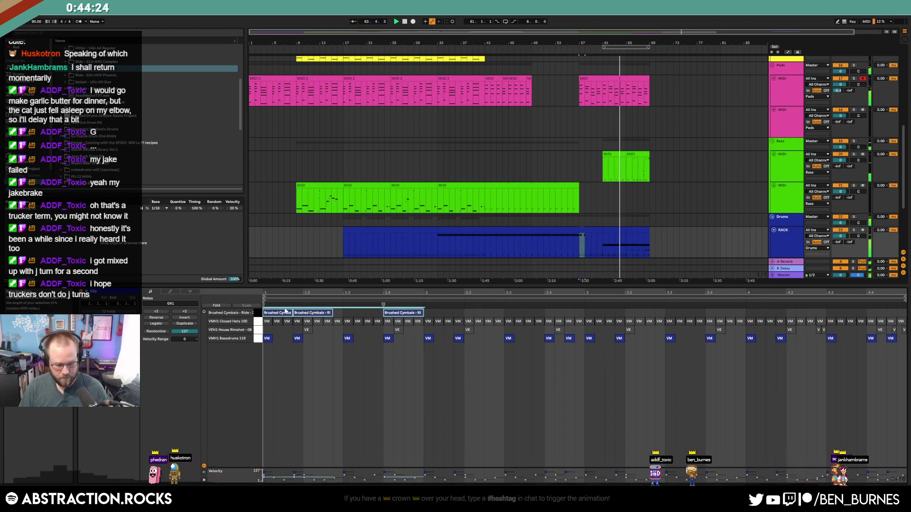
pyautogui.hotkey('ctrl', 'd')
pyautogui.hotkey('ctrl', 'd')
pyautogui.hotkey('ctrl', 'd')
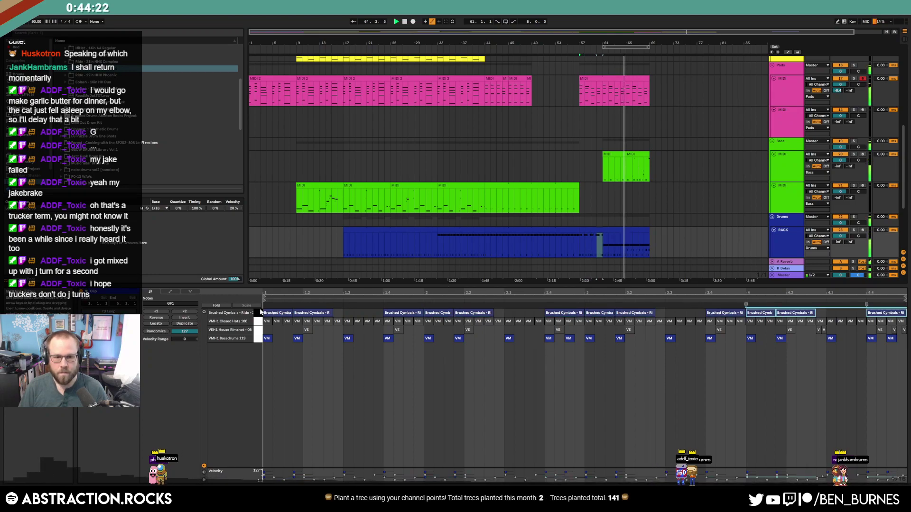
# Copy the ride cymbal notes into the drum clip at bar 61, and loop bars 65 to 69
pyautogui.click(258, 313)
pyautogui.click(613, 230)
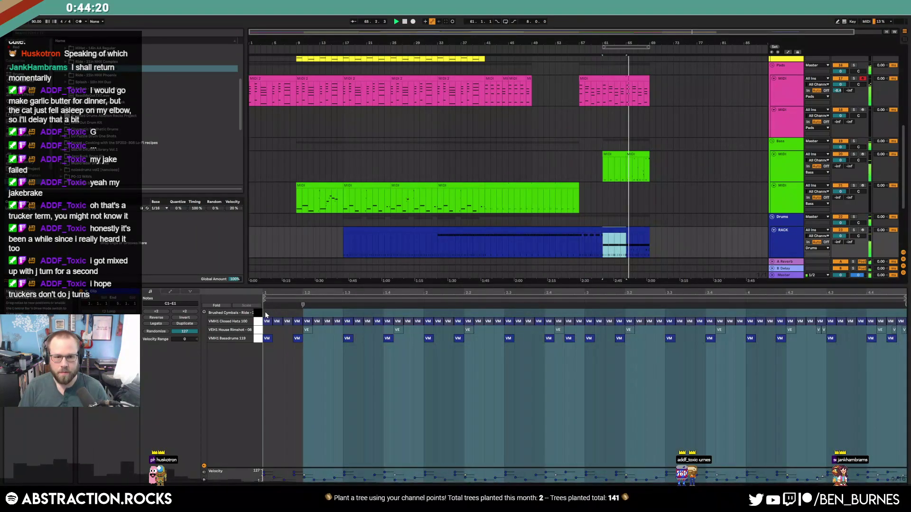
pyautogui.hotkey('shift', 'Tab')
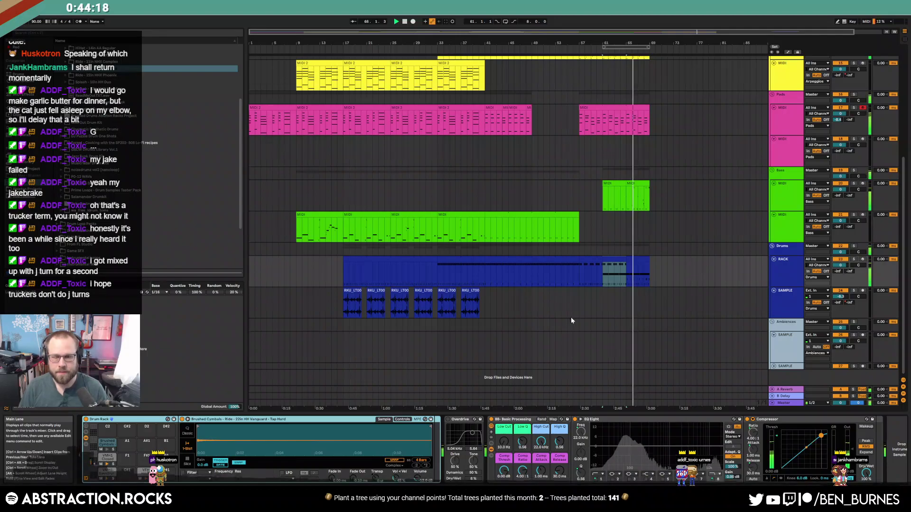
pyautogui.click(640, 186)
pyautogui.hotkey('ctrl', 'l')
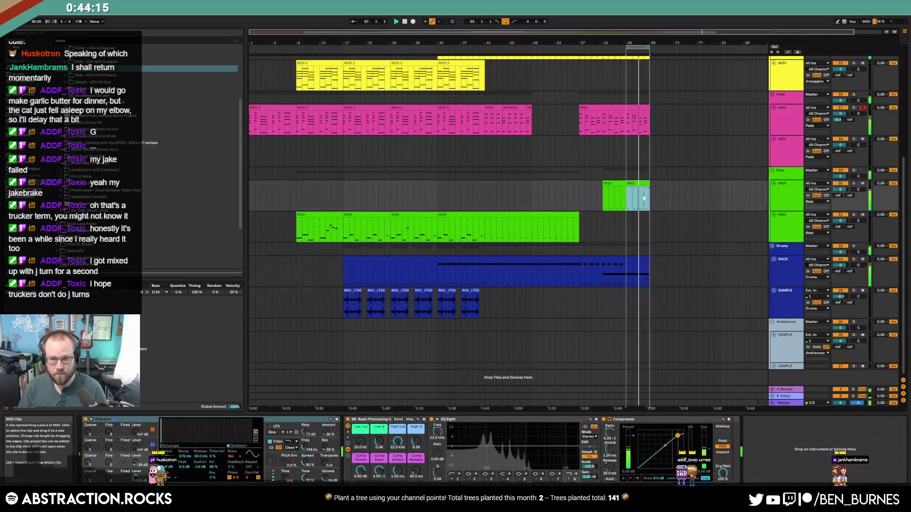
# Copy the ride cymbal notes from the bar 61 drum clip into the drum clip at bar 65
pyautogui.click(614, 258)
pyautogui.hotkey('shift', 'Tab')
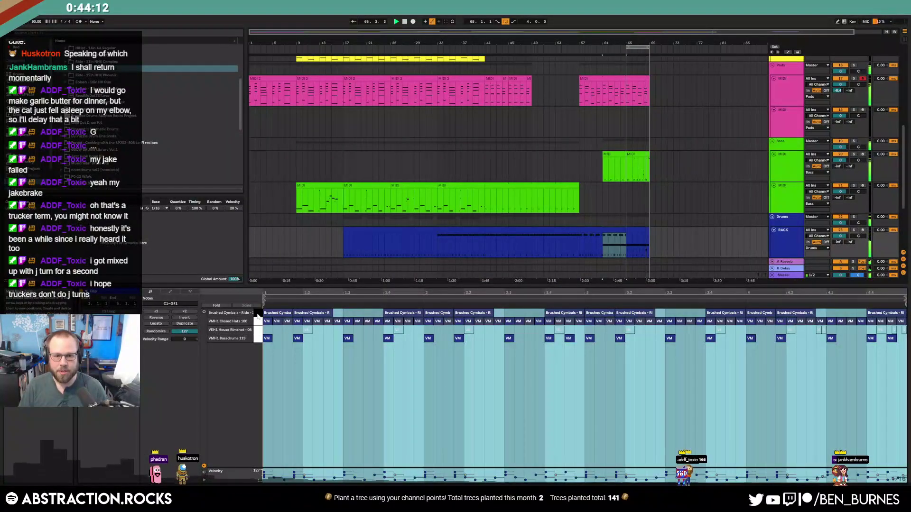
pyautogui.click(258, 315)
pyautogui.click(640, 229)
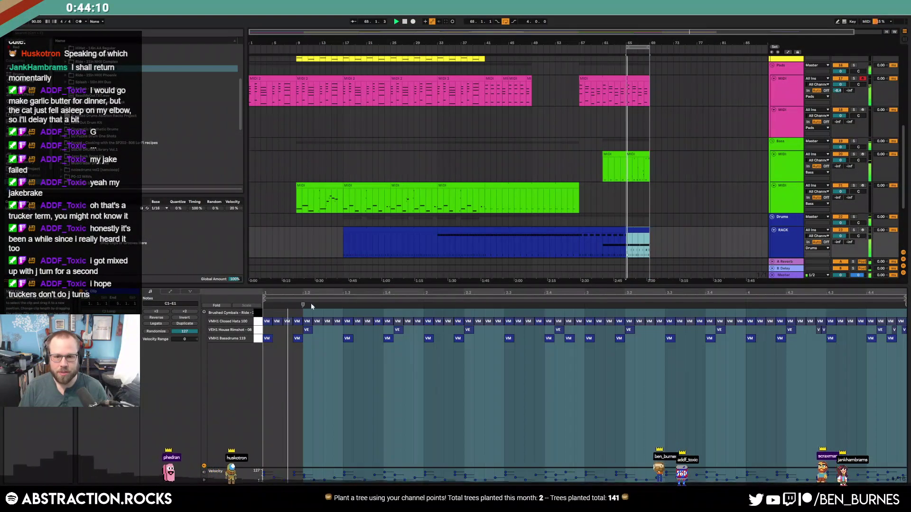
pyautogui.hotkey('ctrl', 'v')
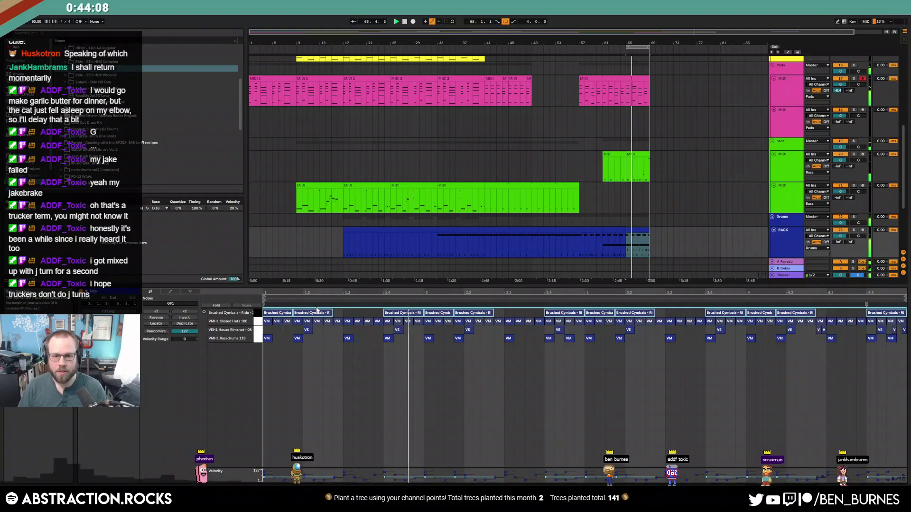
pyautogui.hotkey('shift', 'Tab')
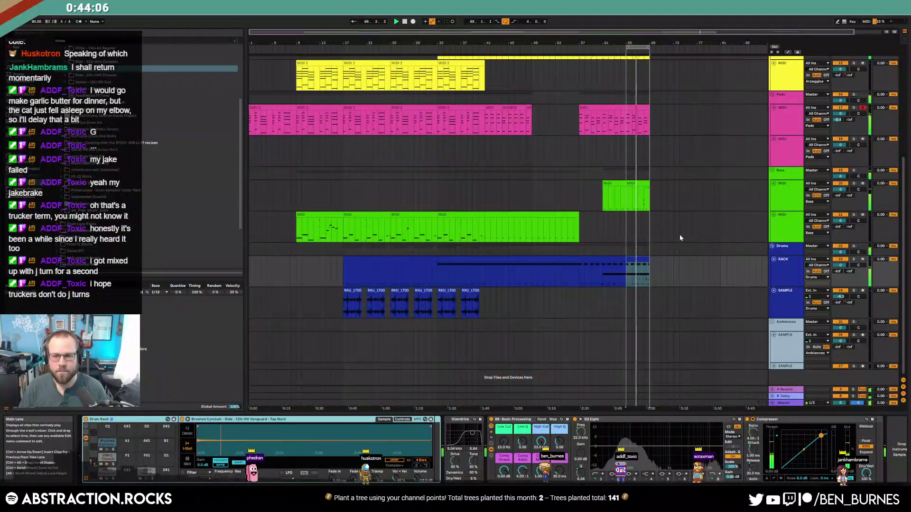
# Adjust the output volume of the VMH1 Closed Hats sample in the drum rack
pyautogui.click(642, 259)
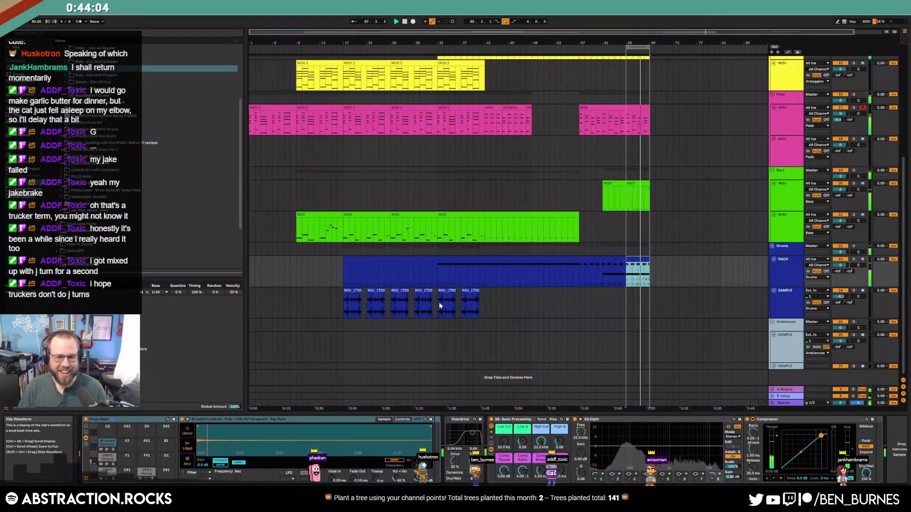
pyautogui.click(107, 457)
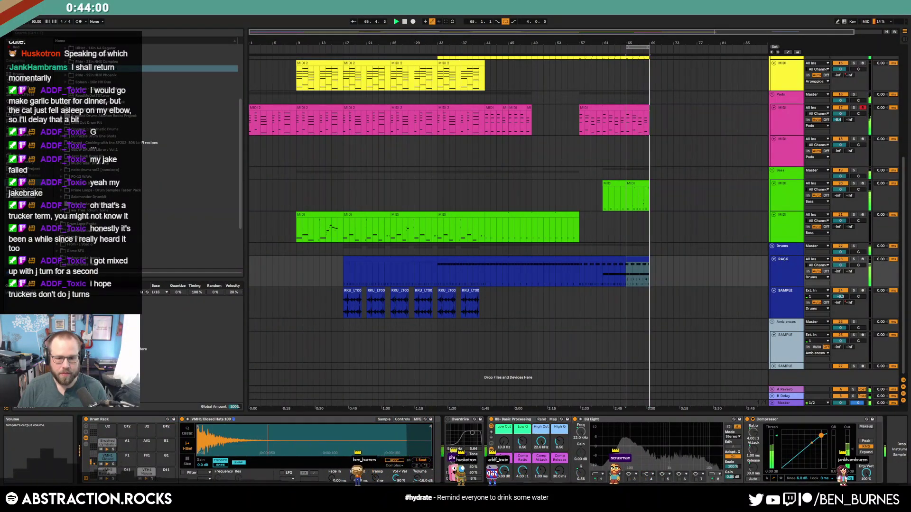
pyautogui.moveTo(418, 481); pyautogui.dragTo(418, 472)
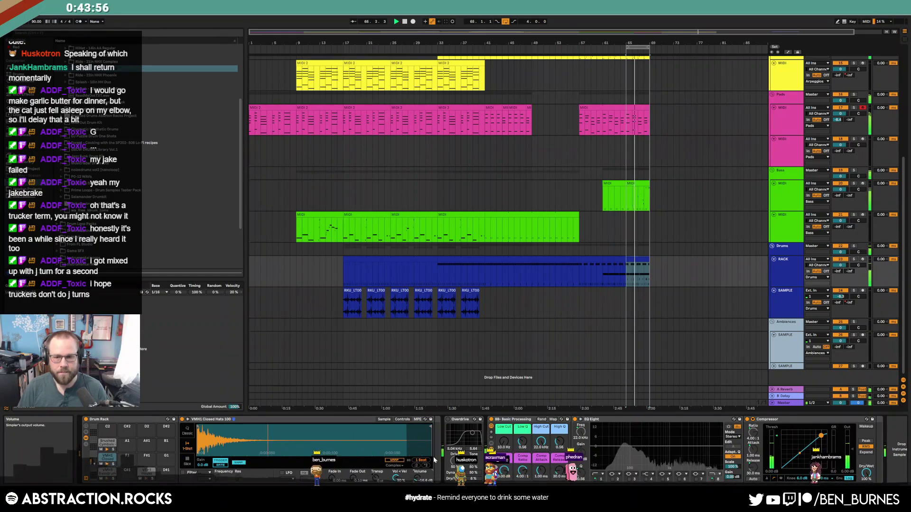
# Duplicate the pad clips of bars 41 to 49 to bar 49, and delete the copied clips after bar 53
pyautogui.hotkey('shift', 'Tab')
pyautogui.hotkey('shift', 'Tab')
pyautogui.scroll(5, 564, 305)
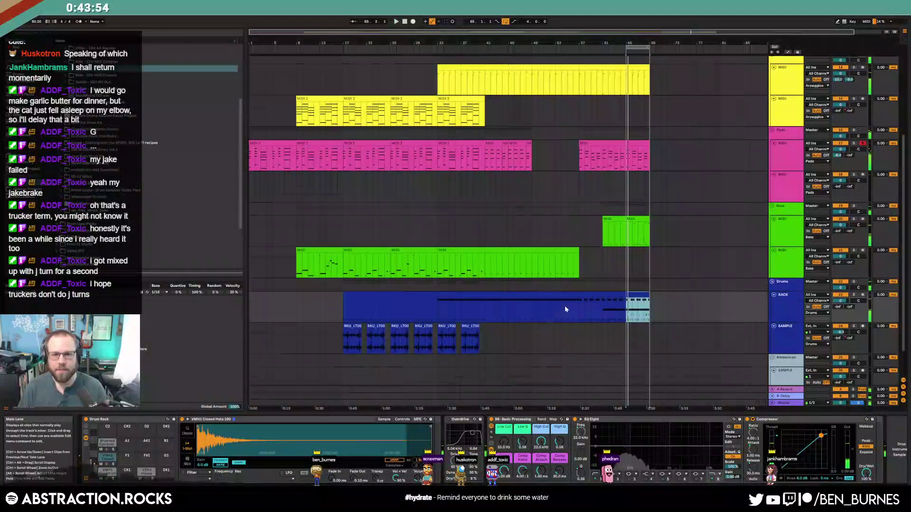
pyautogui.scroll(2, 571, 89)
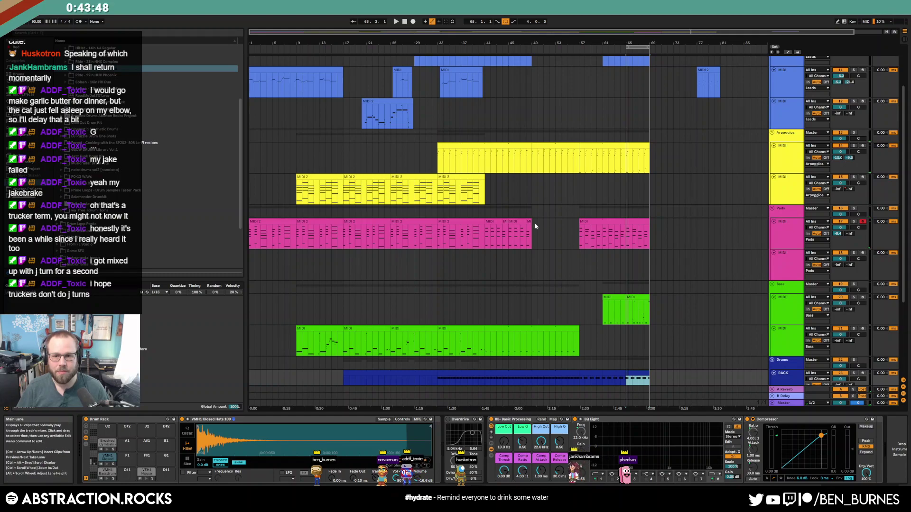
pyautogui.click(486, 234)
pyautogui.hotkey('ctrl', 'd')
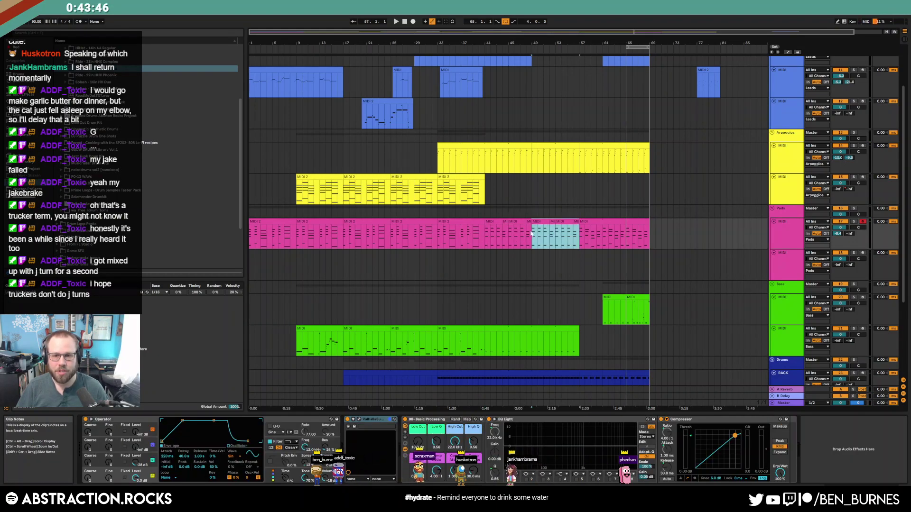
pyautogui.click(575, 222)
pyautogui.press('Delete')
pyautogui.click(558, 221)
pyautogui.press('Delete')
# Automate the pad track's High Cut to fall from 22.0 kHz around bar 45 to its lowest value just after bar 53, then rise again before bar 57
pyautogui.click(538, 221)
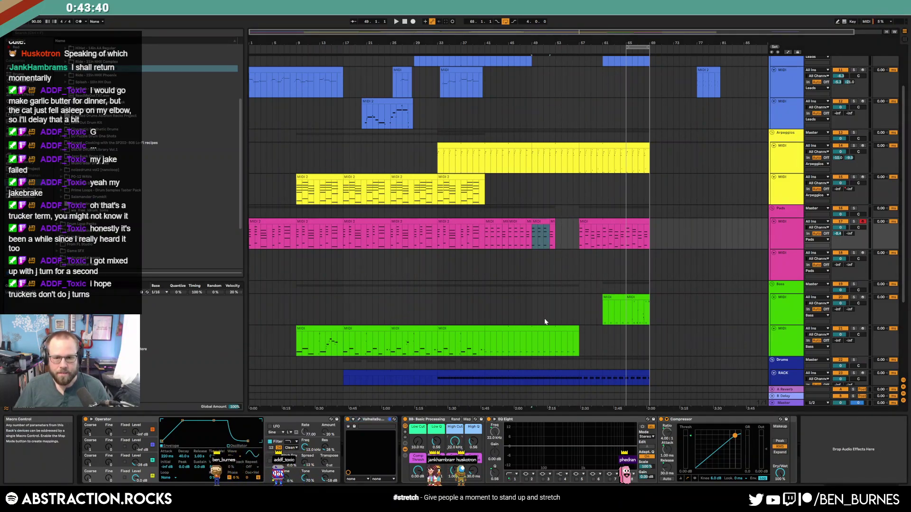
pyautogui.press('a')
pyautogui.press('Delete')
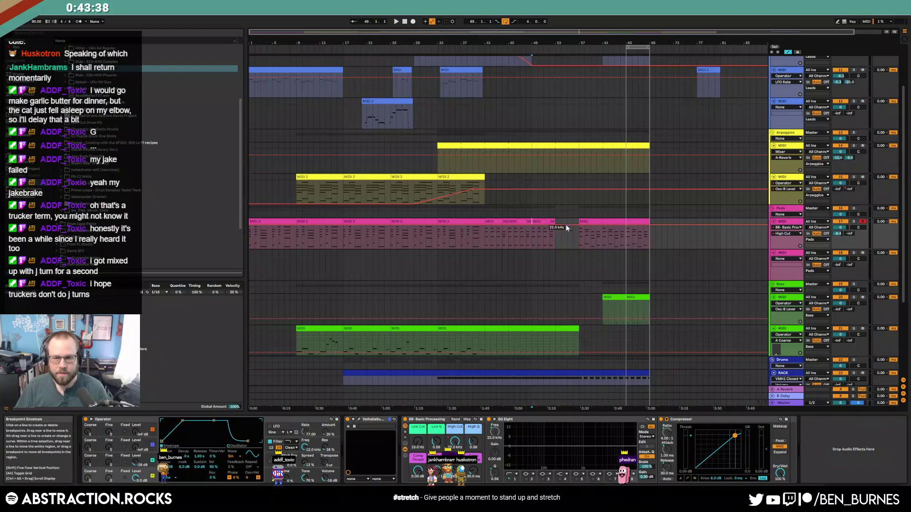
pyautogui.moveTo(553, 225); pyautogui.dragTo(559, 248)
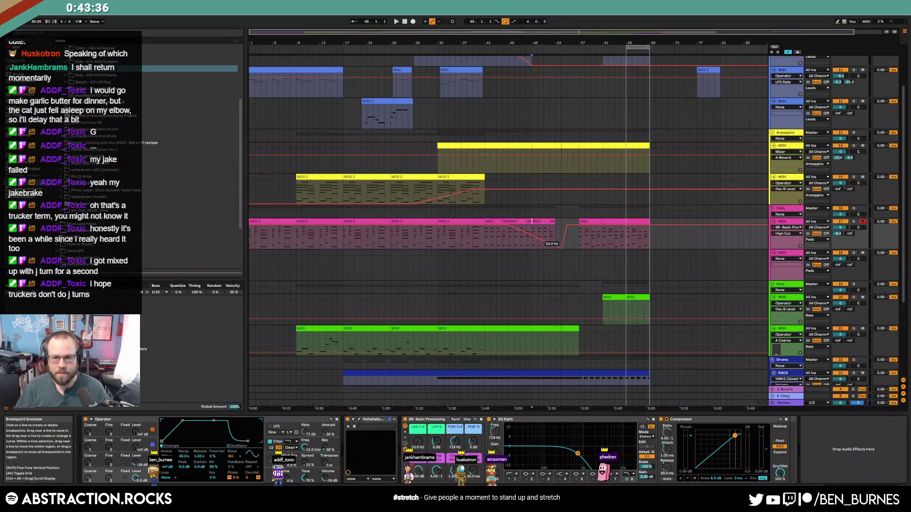
# Play the arrangement from just before bar 41 to check the pad fade with automation hidden
pyautogui.click(479, 243)
pyautogui.press('space')
pyautogui.press('a')
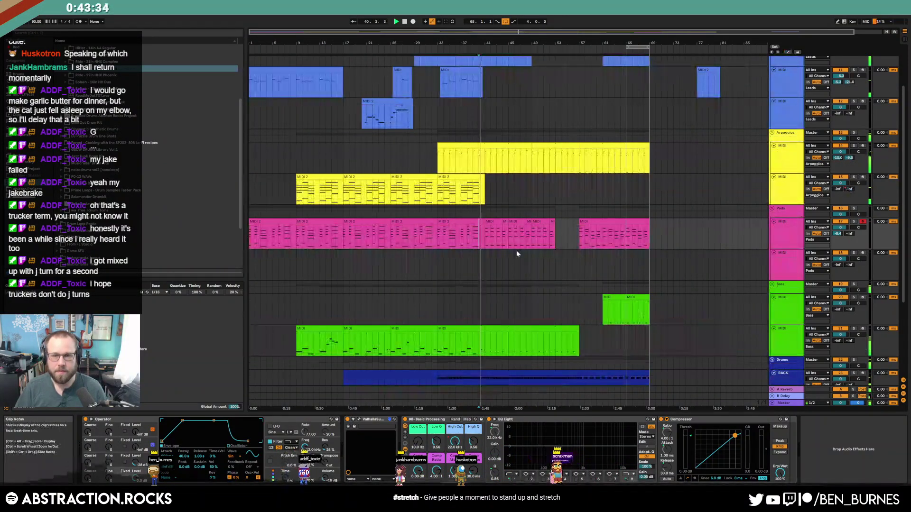
pyautogui.scroll(1, 517, 259)
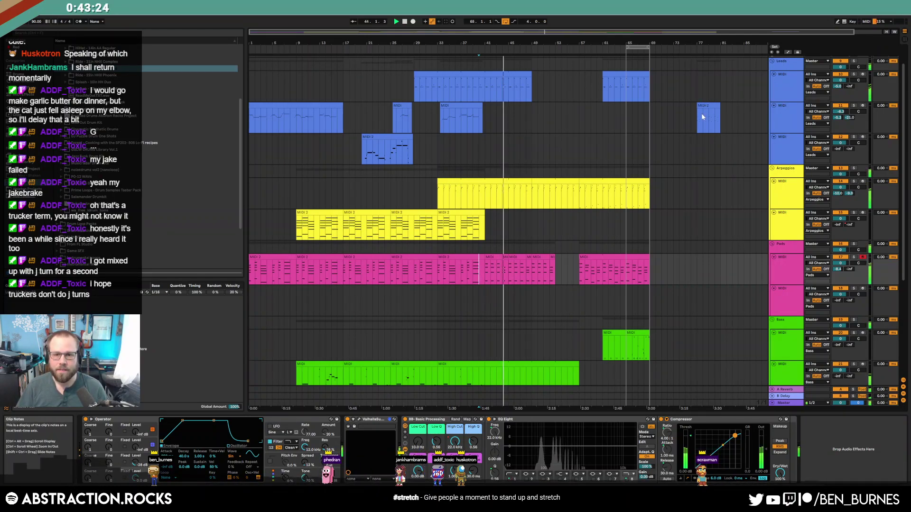
# Lengthen all chord notes in the short pad clips at bars 44 and 48 to end at about the fourth beat
pyautogui.doubleClick(503, 277)
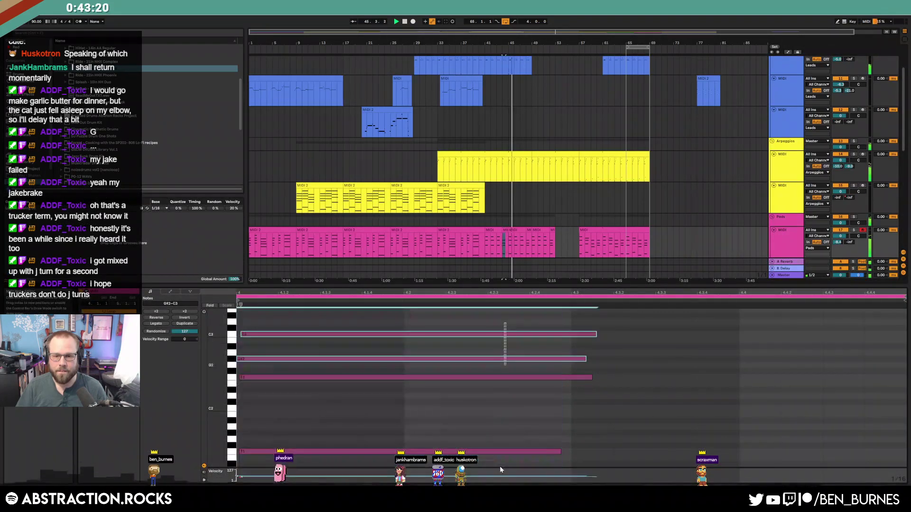
pyautogui.moveTo(595, 337); pyautogui.dragTo(663, 343)
pyautogui.hotkey('ctrl', 'z')
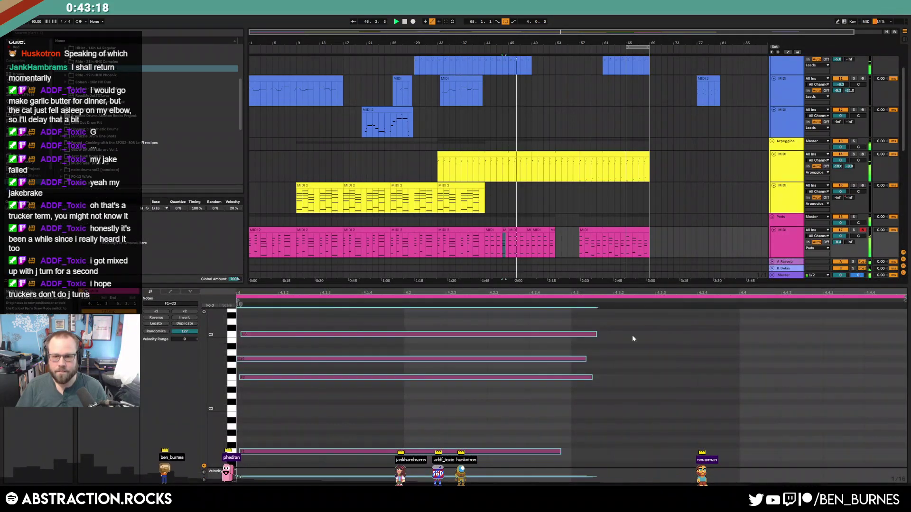
pyautogui.moveTo(600, 335); pyautogui.dragTo(768, 342)
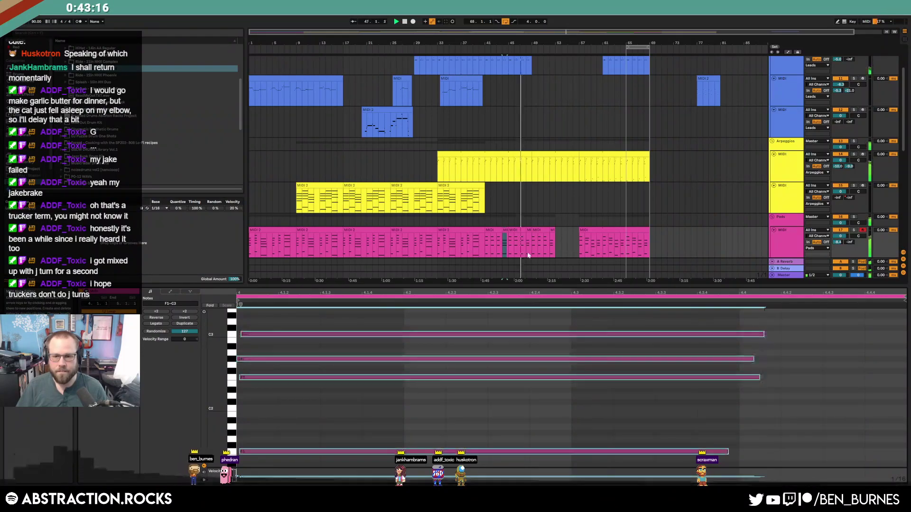
pyautogui.click(528, 231)
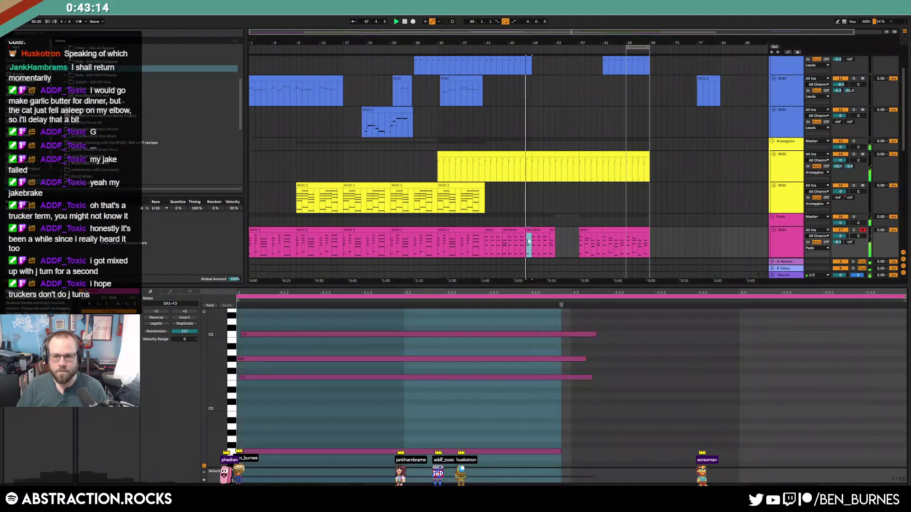
pyautogui.moveTo(595, 335); pyautogui.dragTo(764, 342)
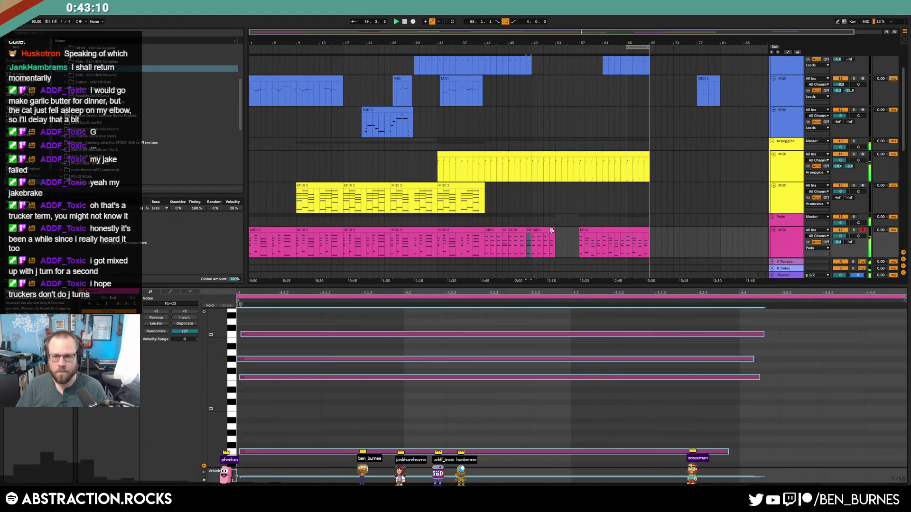
# Automate the first lead track's High Cut to rise from its lowest value back to its maximum around bar 55, and hide automation
pyautogui.hotkey('shift', 'Tab')
pyautogui.scroll(4, 581, 280)
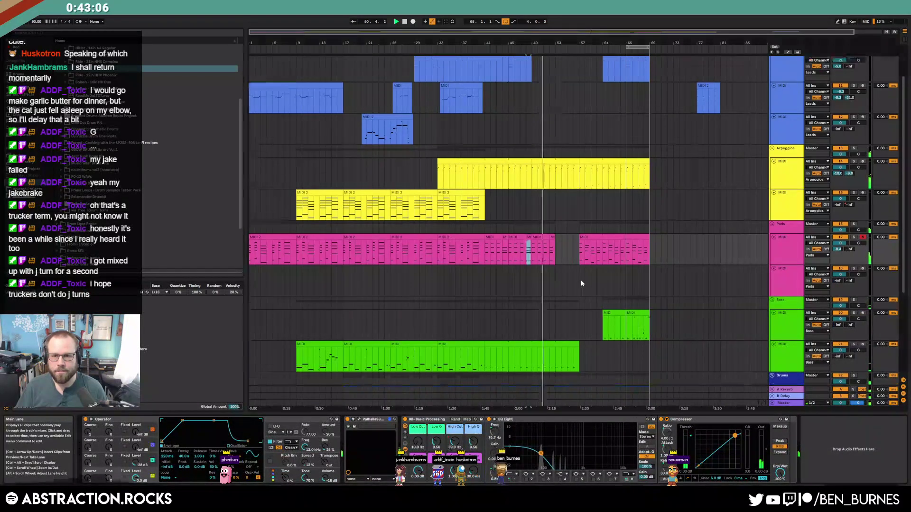
pyautogui.click(519, 113)
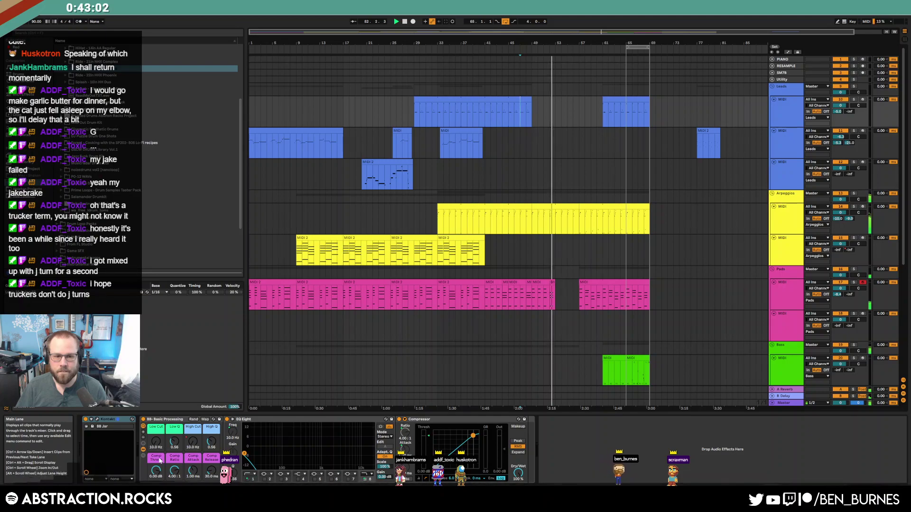
pyautogui.press('a')
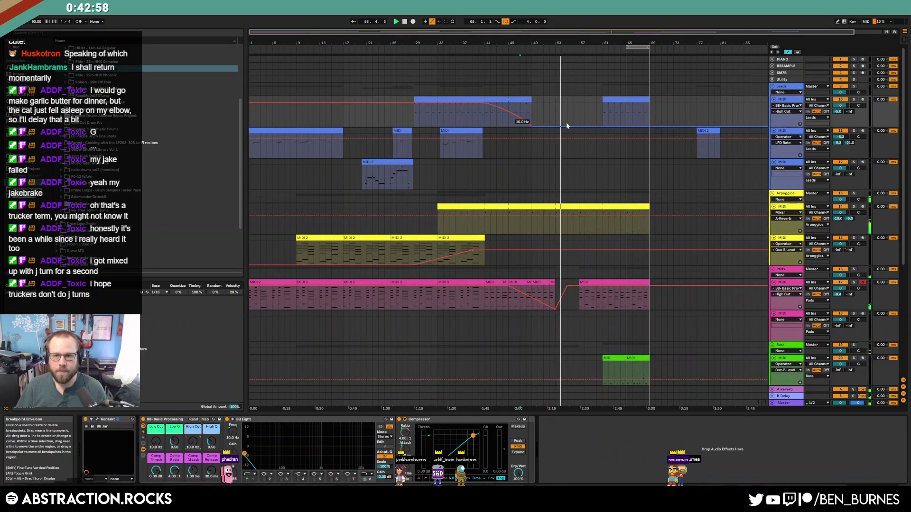
pyautogui.moveTo(570, 125); pyautogui.dragTo(570, 103)
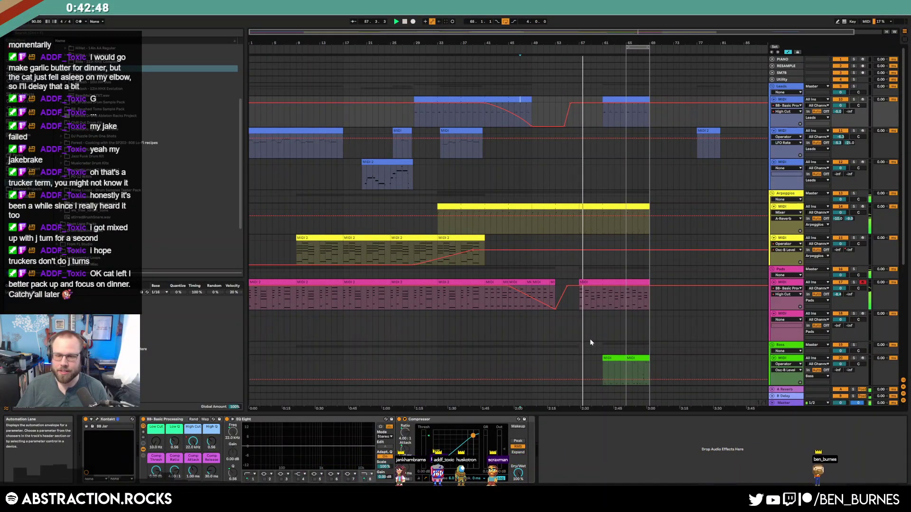
pyautogui.press('a')
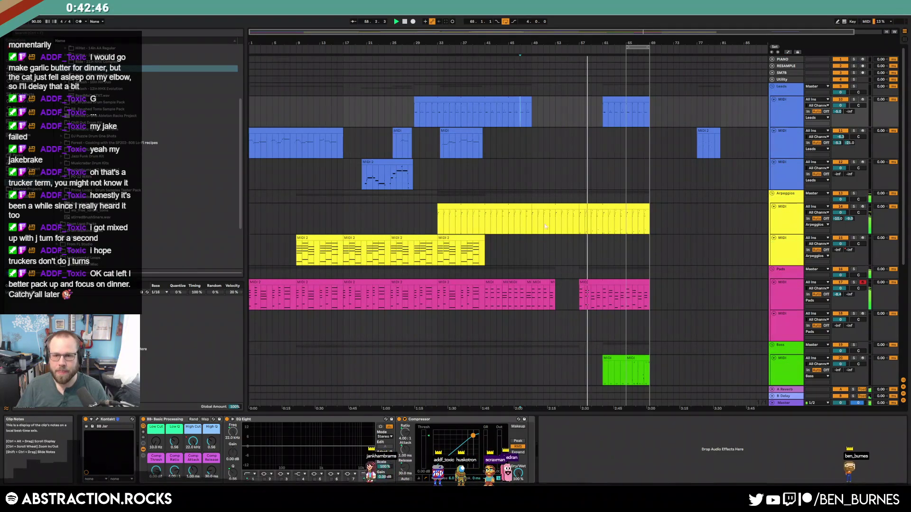
# Delete the empty second track in the Pads group
pyautogui.click(532, 218)
pyautogui.scroll(-4, 615, 312)
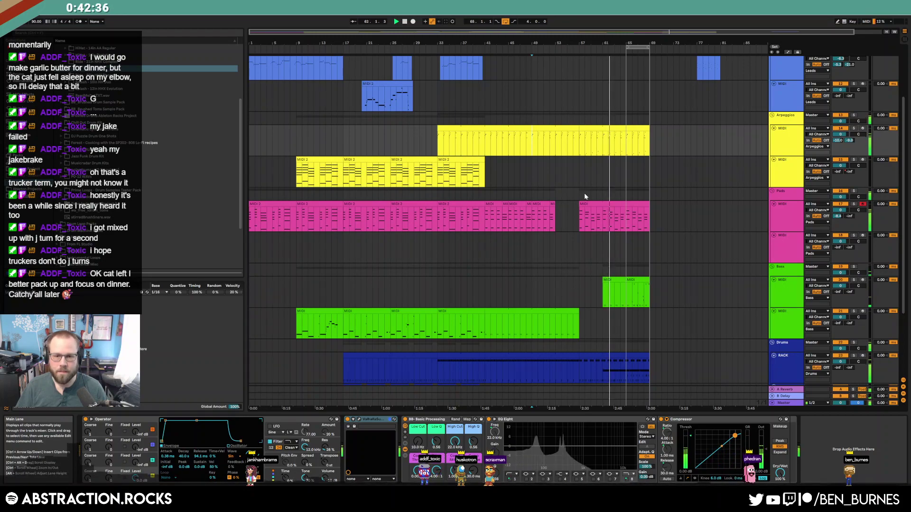
pyautogui.click(780, 252)
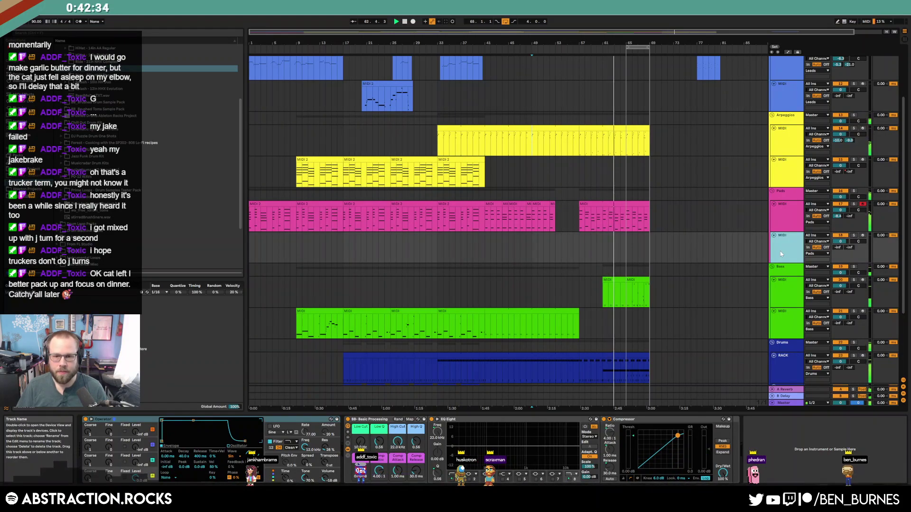
pyautogui.click(863, 236)
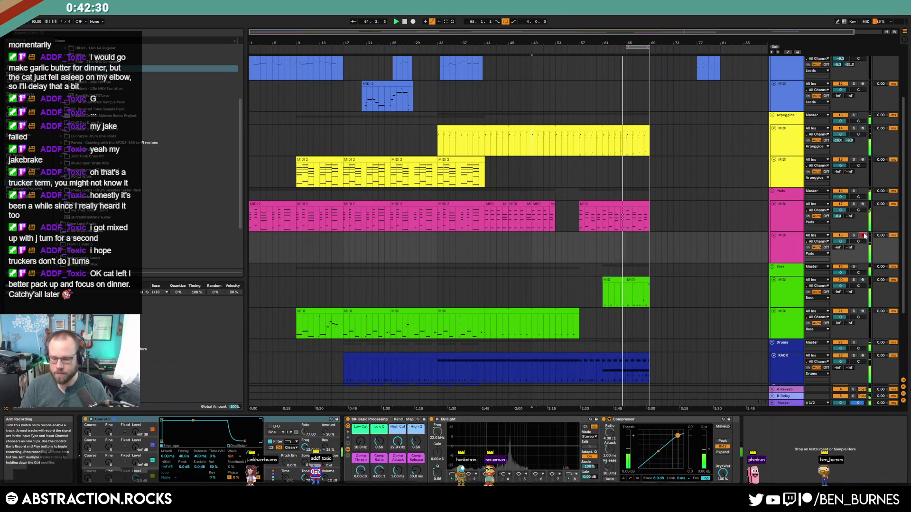
pyautogui.click(785, 248)
pyautogui.press('Delete')
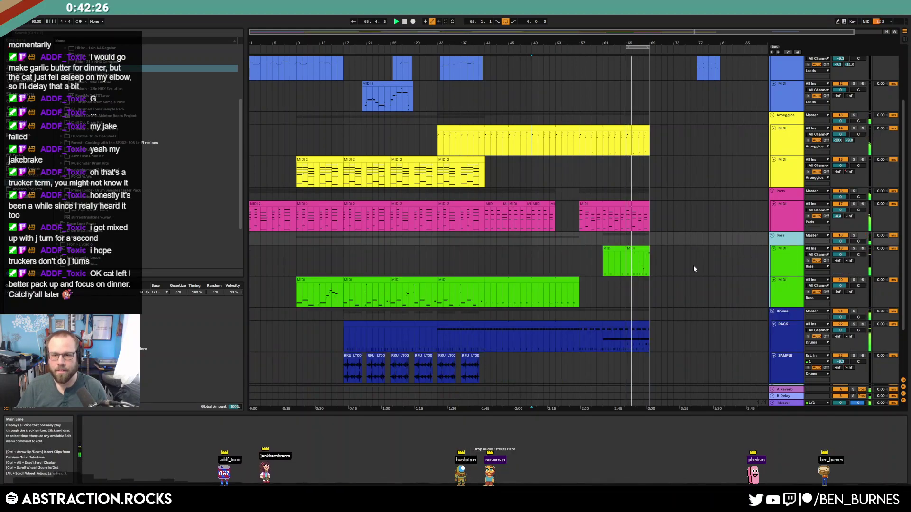
# Insert a new MIDI track below the third lead track and load Kontakt 5 on it
pyautogui.scroll(3, 693, 266)
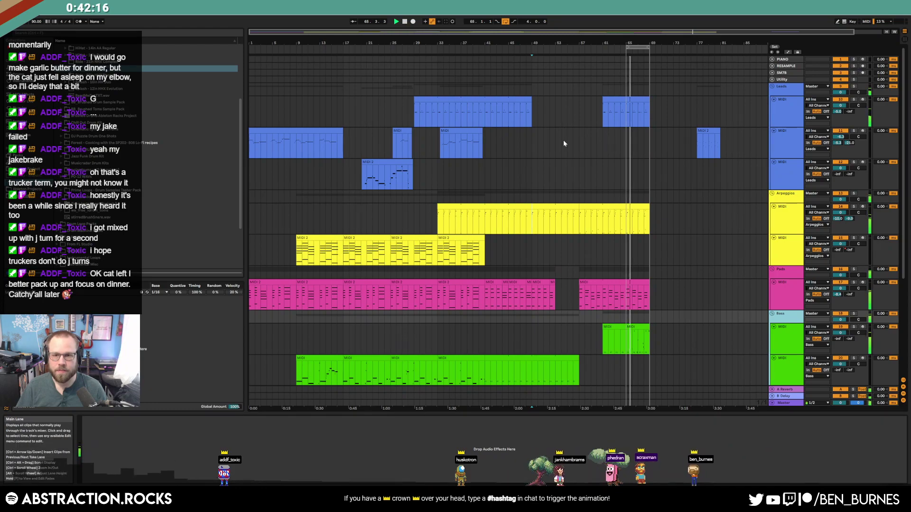
pyautogui.click(862, 133)
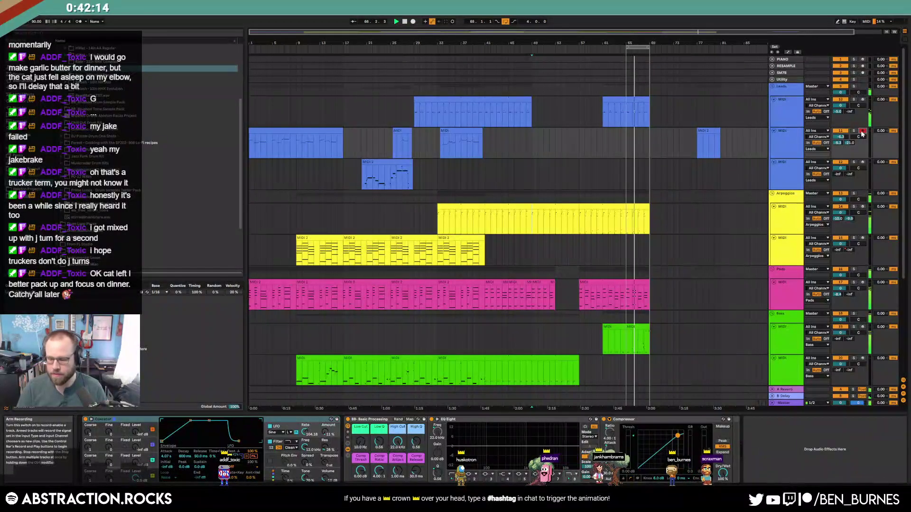
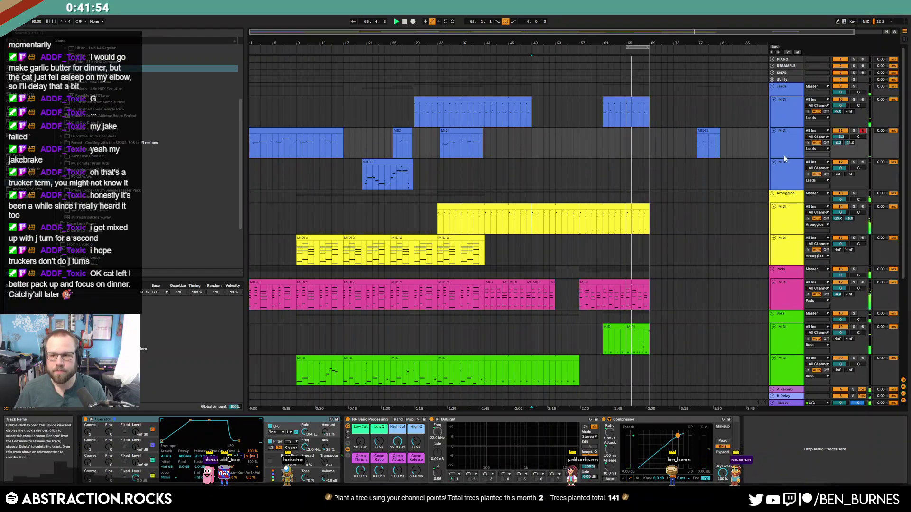
pyautogui.click(789, 179)
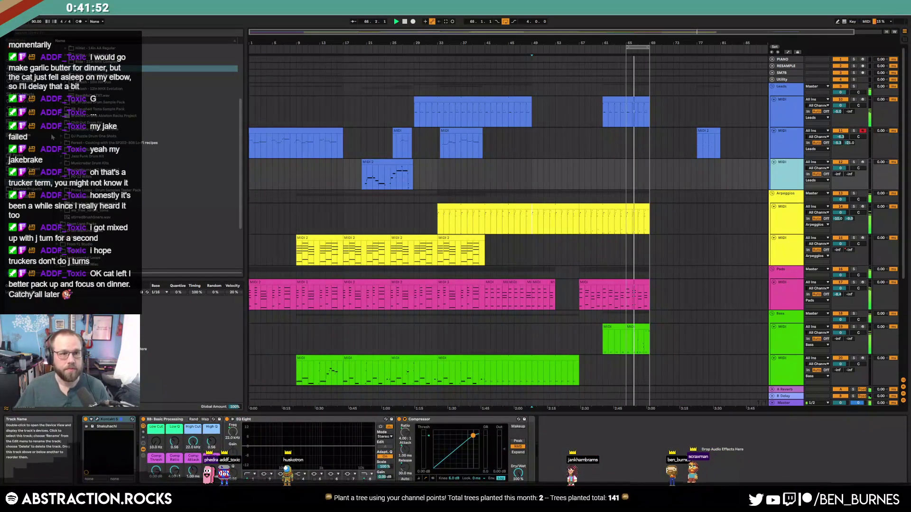
pyautogui.hotkey('ctrl', 'shift', 't')
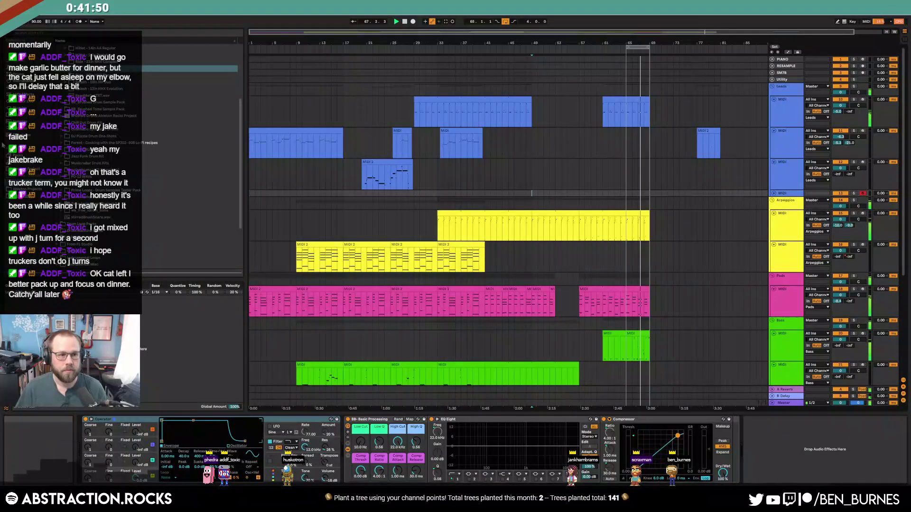
pyautogui.click(23, 108)
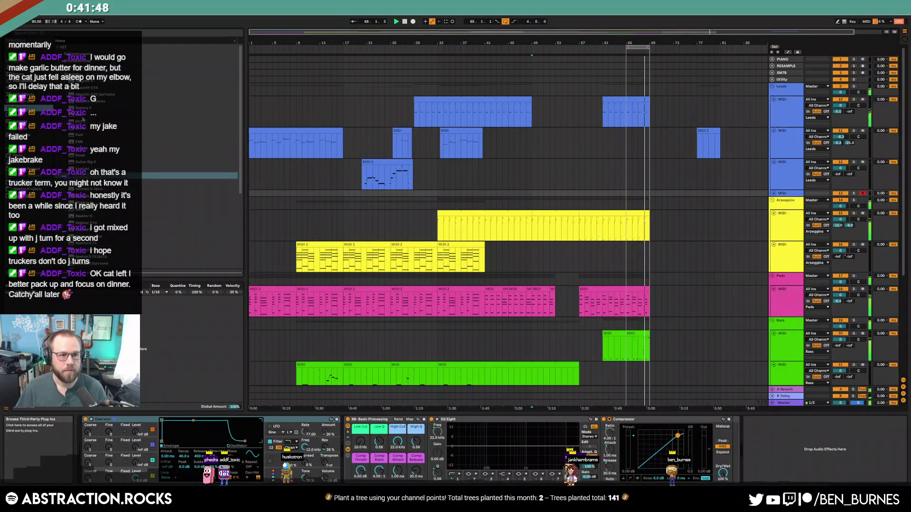
pyautogui.click(82, 177)
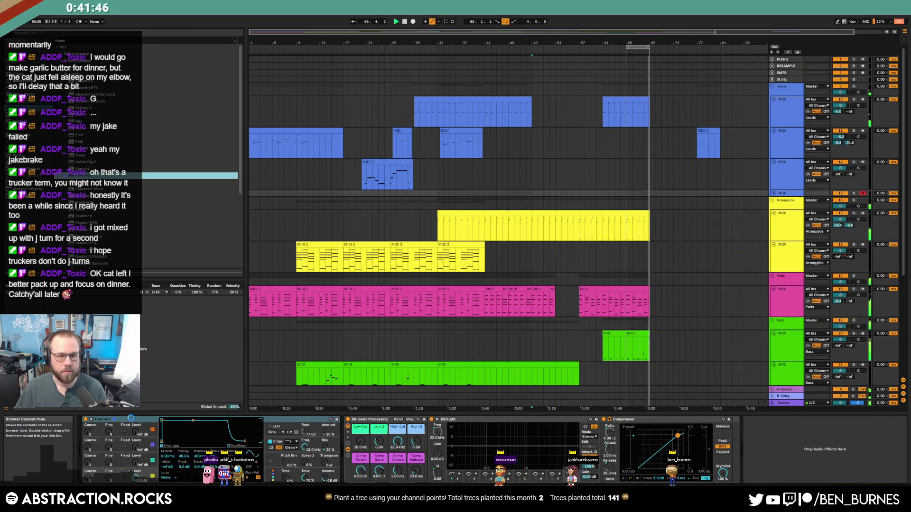
pyautogui.doubleClick(82, 177)
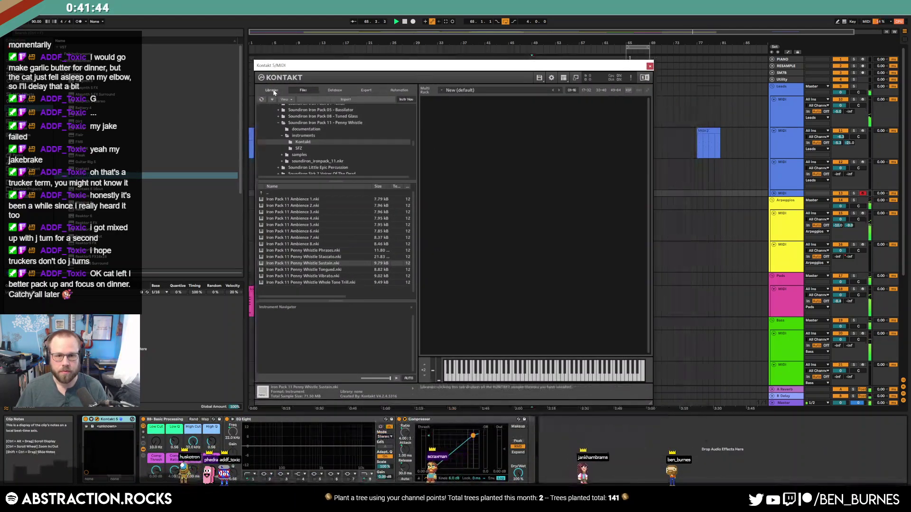
# Load the Whats Up instrument from the Scarbee Vintage Keys library in Kontakt and close its window
pyautogui.click(272, 90)
pyautogui.moveTo(413, 119); pyautogui.dragTo(422, 175)
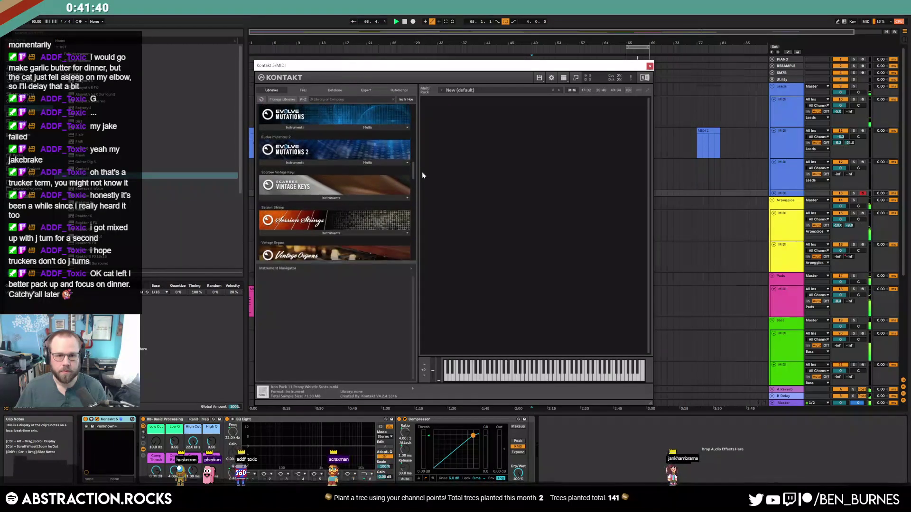
pyautogui.click(331, 198)
pyautogui.scroll(-1, 294, 249)
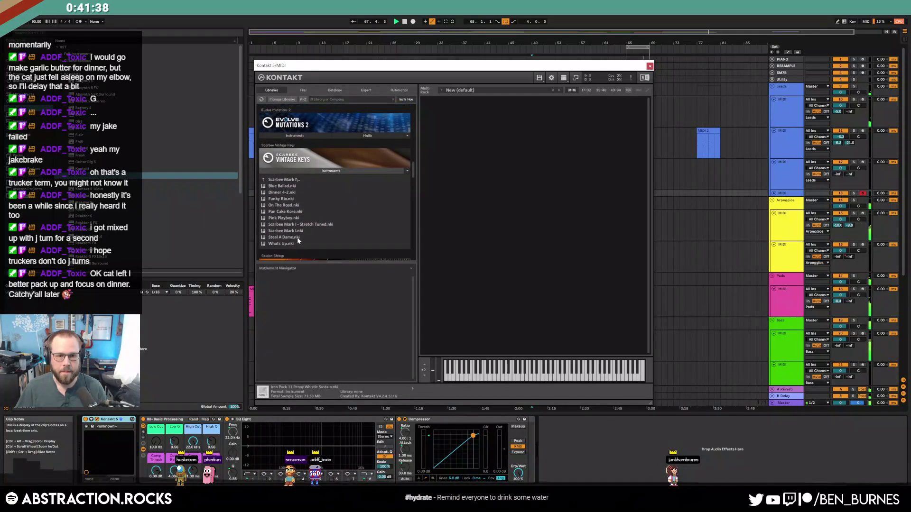
pyautogui.doubleClick(294, 243)
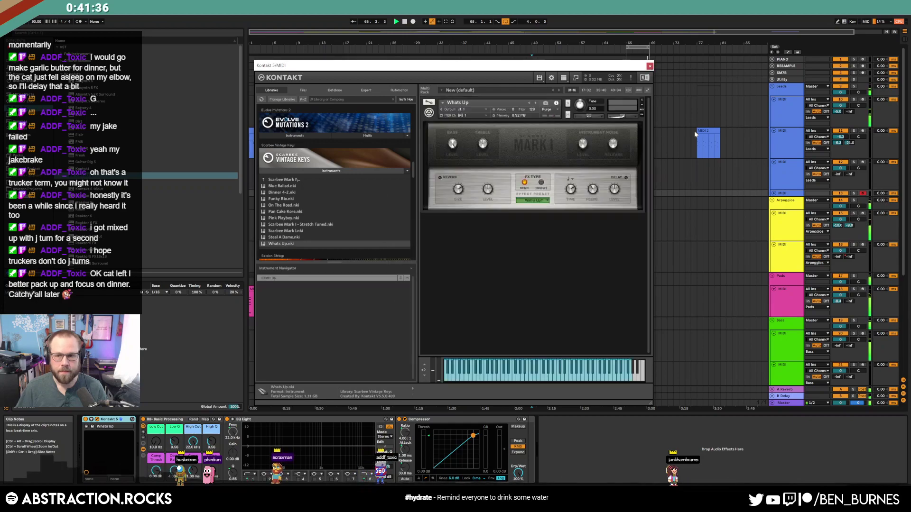
pyautogui.click(649, 66)
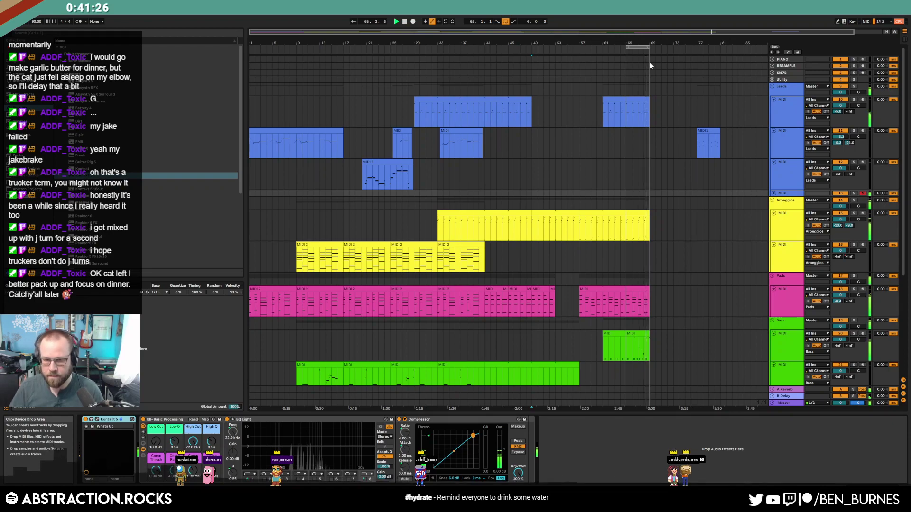
# Copy the pad clip of bars 57 to 69 onto the new lead track and play it
pyautogui.press('space')
pyautogui.moveTo(633, 289); pyautogui.dragTo(634, 195)
pyautogui.press('space')
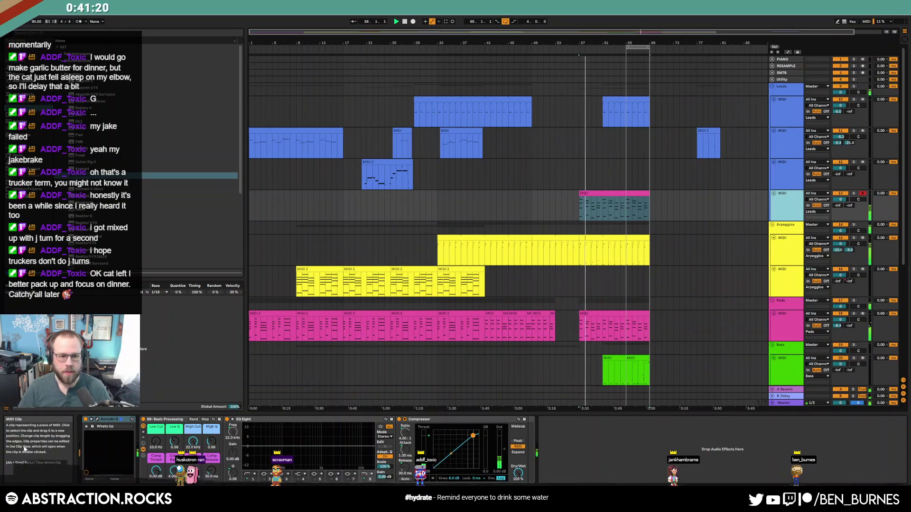
# Replace the new track's Kontakt instrument with Scarbee Mark I from Scarbee Vintage Keys, and move the window off the clips
pyautogui.hotkey('ctrl', 'alt', 'p')
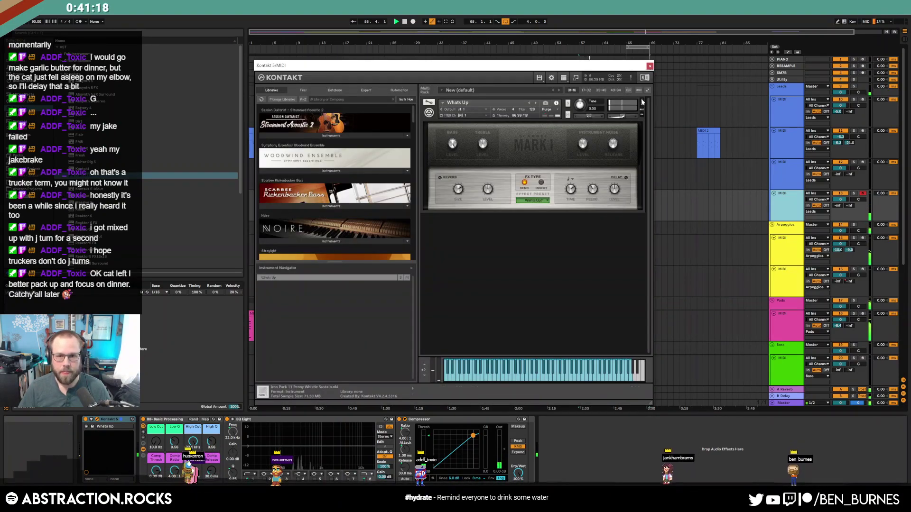
pyautogui.scroll(-2, 391, 148)
pyautogui.moveTo(411, 121); pyautogui.dragTo(416, 173)
pyautogui.click(350, 157)
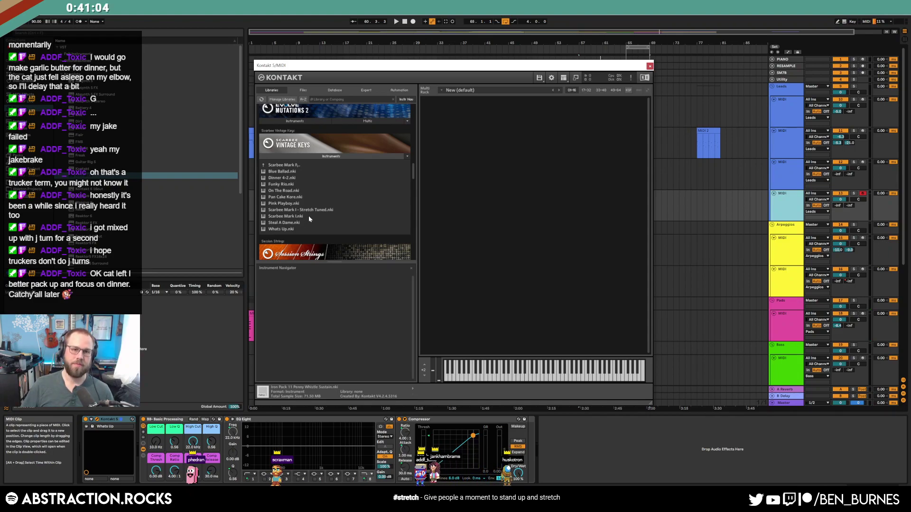
pyautogui.doubleClick(309, 216)
pyautogui.moveTo(490, 73); pyautogui.dragTo(379, 66)
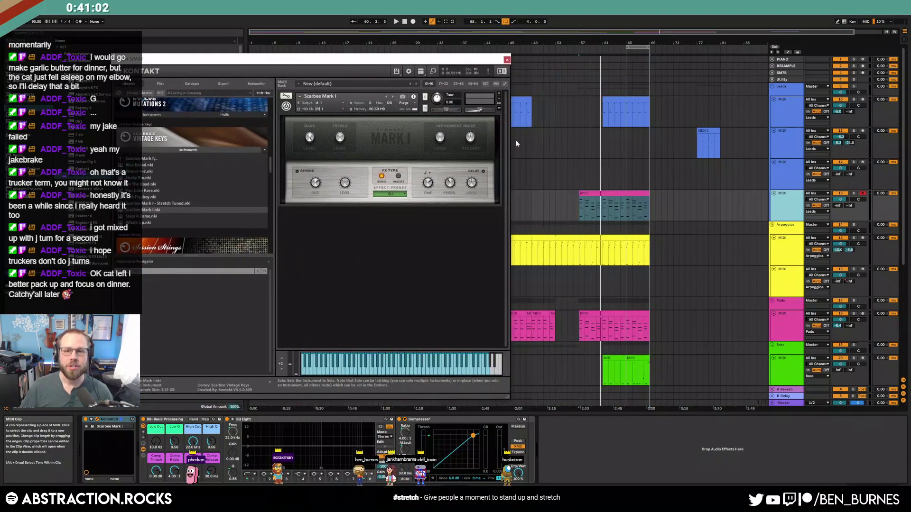
# Play the copied chord clip from bar 57 and select all its notes in the note editor
pyautogui.click(579, 206)
pyautogui.press('space')
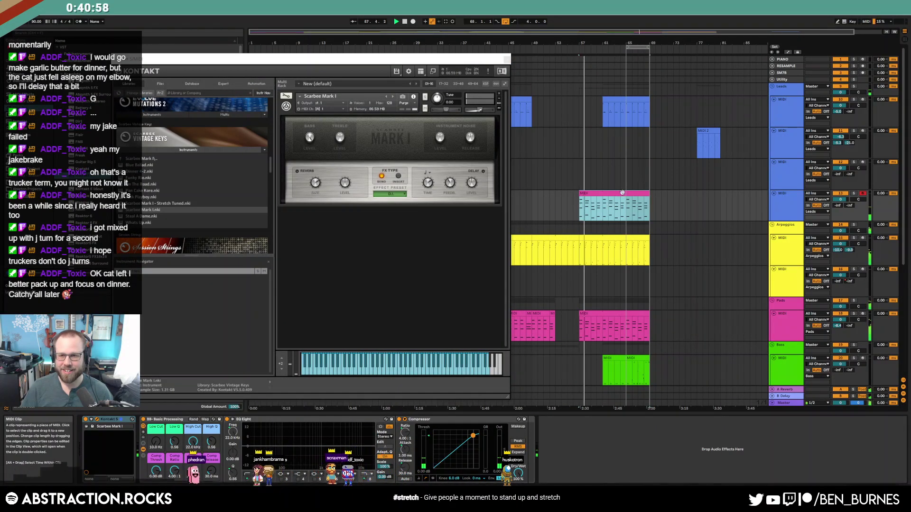
pyautogui.doubleClick(616, 207)
pyautogui.hotkey('ctrl', 'a')
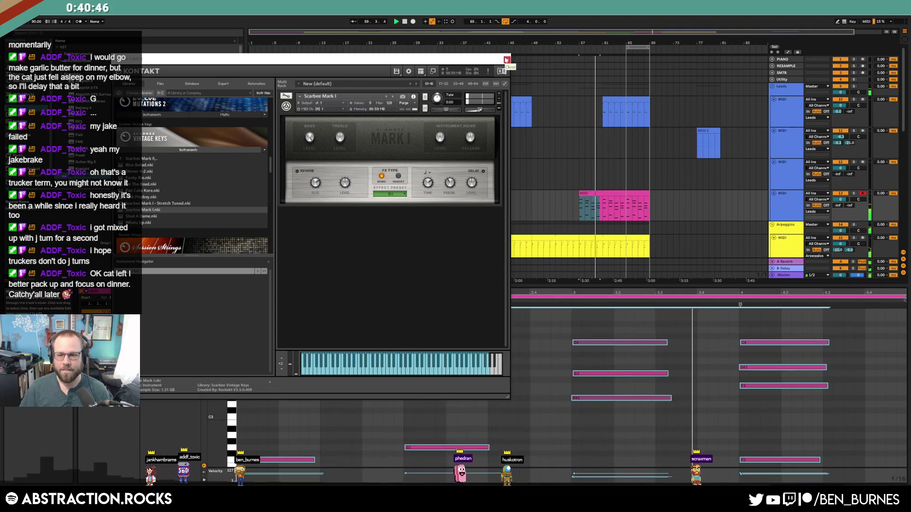
# Delete the chord clip from the new lead track with Kontakt closed, and set the start position to bar 61
pyautogui.click(507, 60)
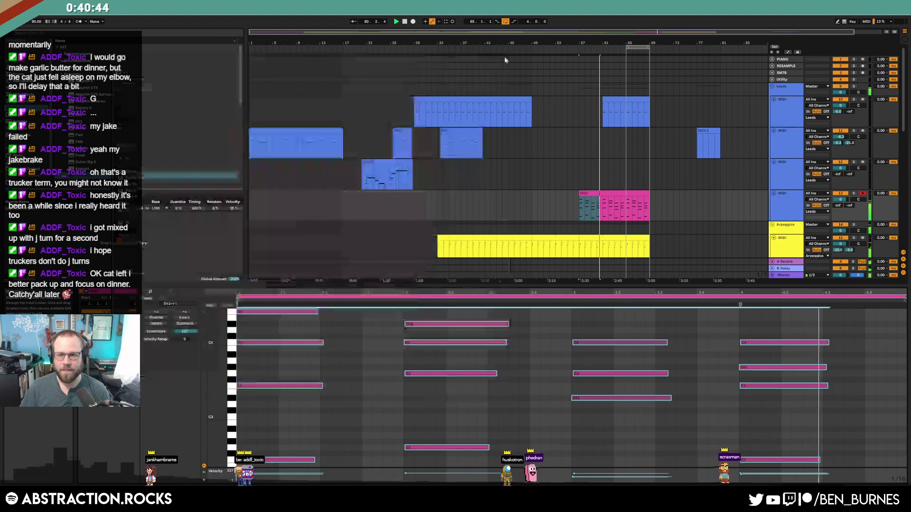
pyautogui.click(636, 195)
pyautogui.press('Delete')
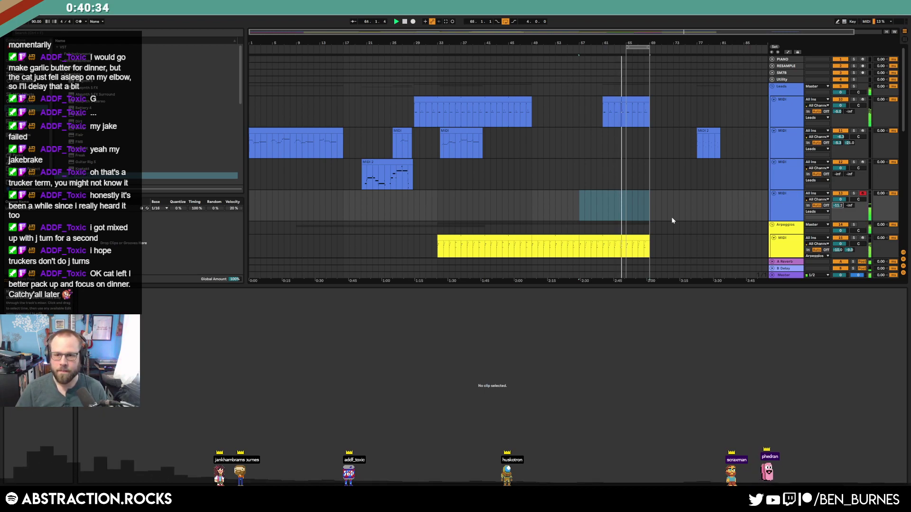
pyautogui.click(602, 210)
pyautogui.click(602, 210)
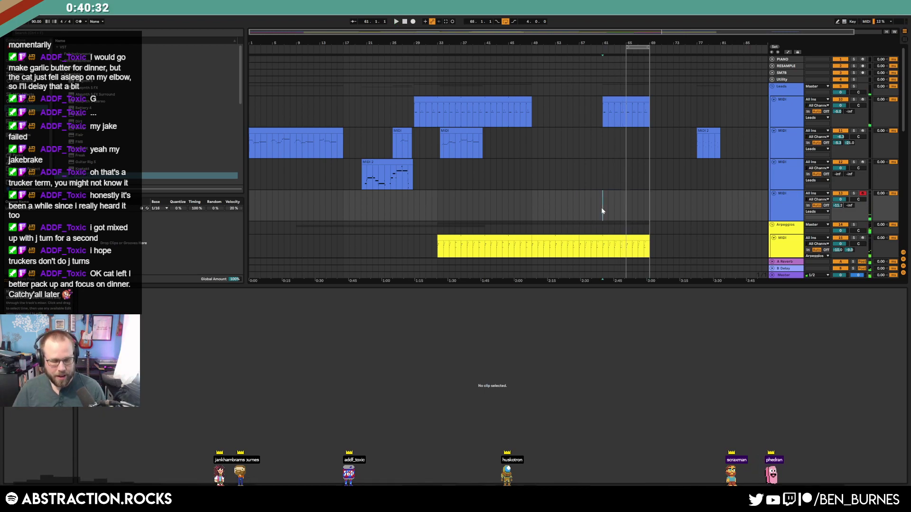
# Record a melody on the new lead track from bar 61 to about bar 69 and open the recorded clip's notes
pyautogui.press('F9')
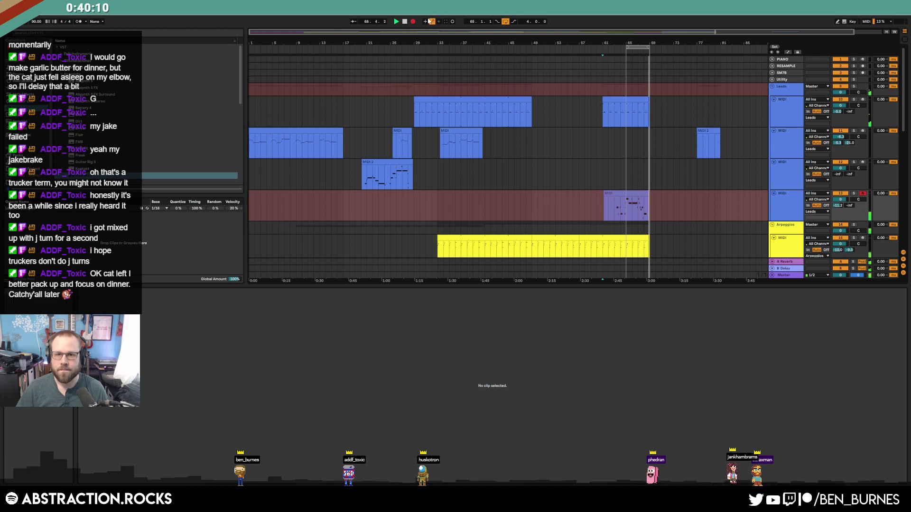
pyautogui.click(405, 21)
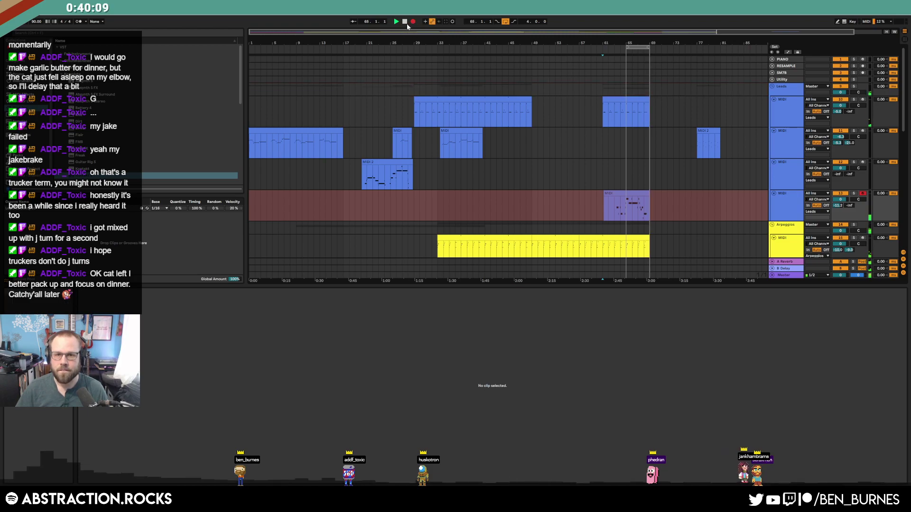
pyautogui.click(630, 193)
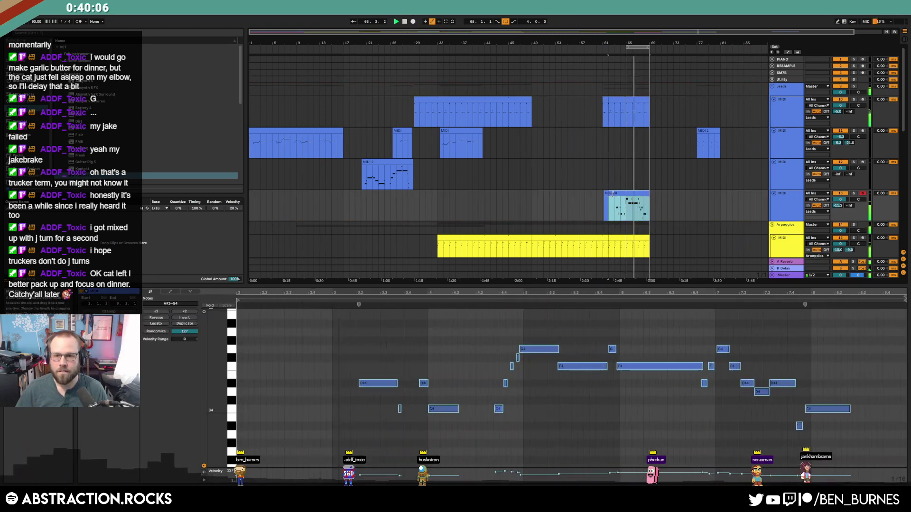
# Remove the empty opening of the recorded lead clip so that it starts at bar 63
pyautogui.click(609, 194)
pyautogui.press('Delete')
pyautogui.click(622, 193)
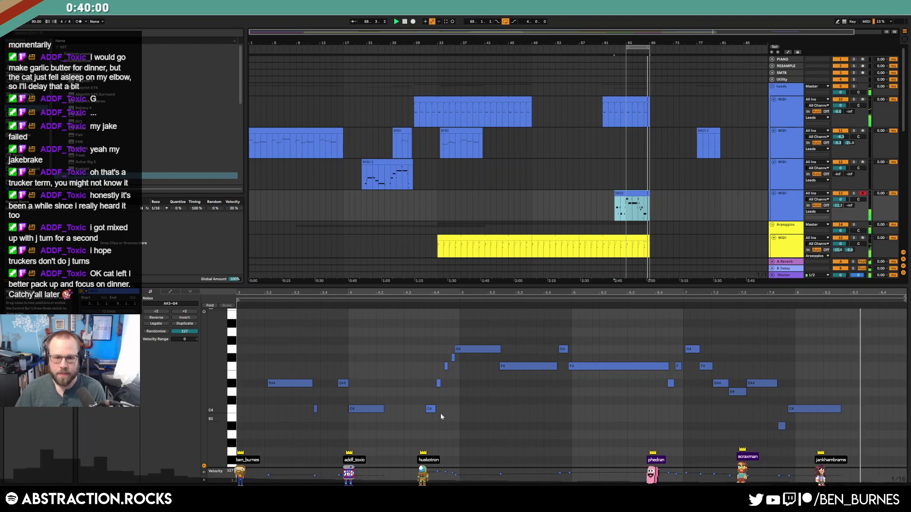
pyautogui.scroll(-4, 622, 207)
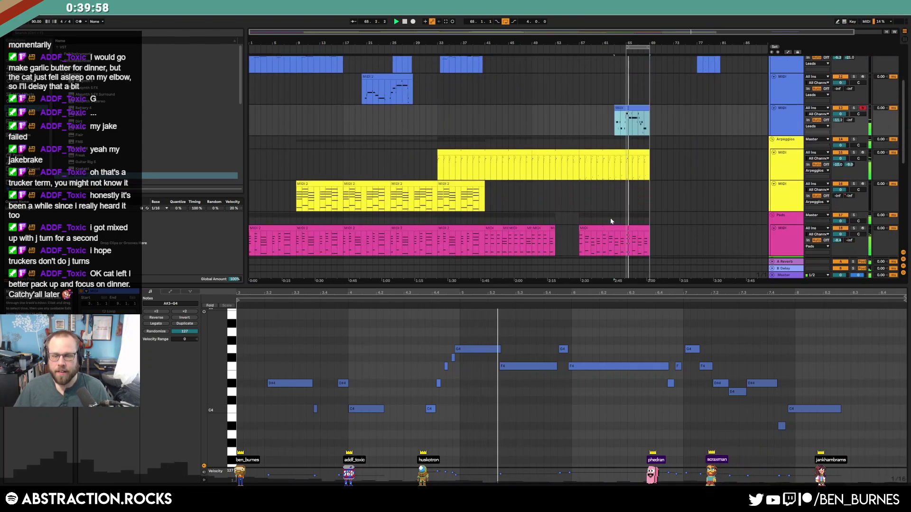
# Draw out the pedal-down sections between the first high note and the last note in the lead clip's 64: Sustain envelope, and play from bar 63
pyautogui.click(599, 365)
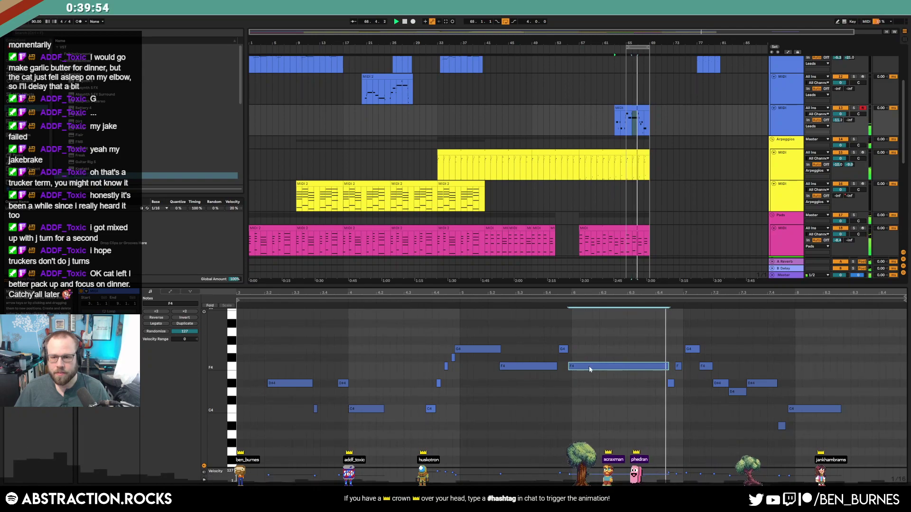
pyautogui.click(170, 291)
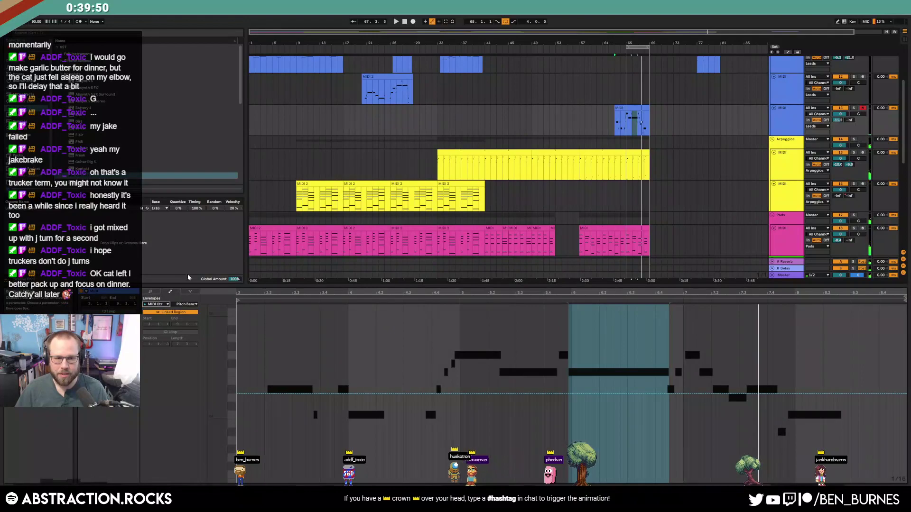
pyautogui.click(188, 305)
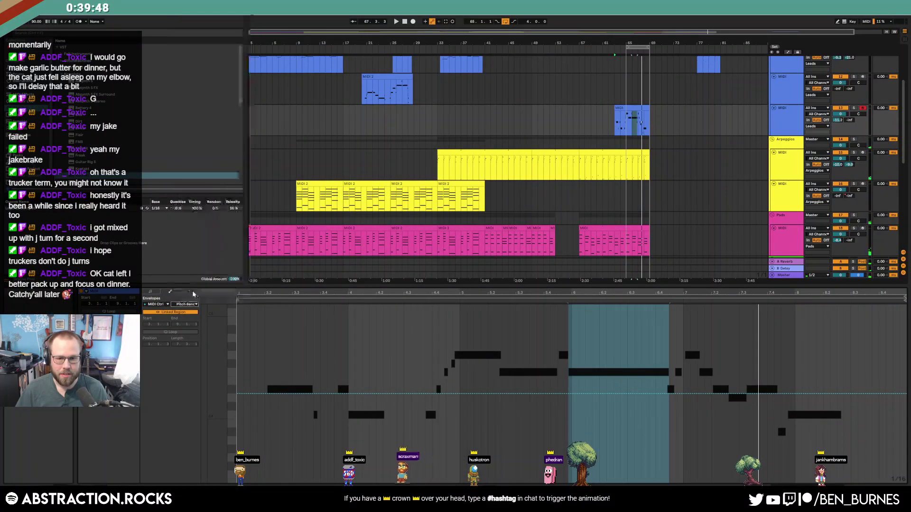
pyautogui.click(209, 295)
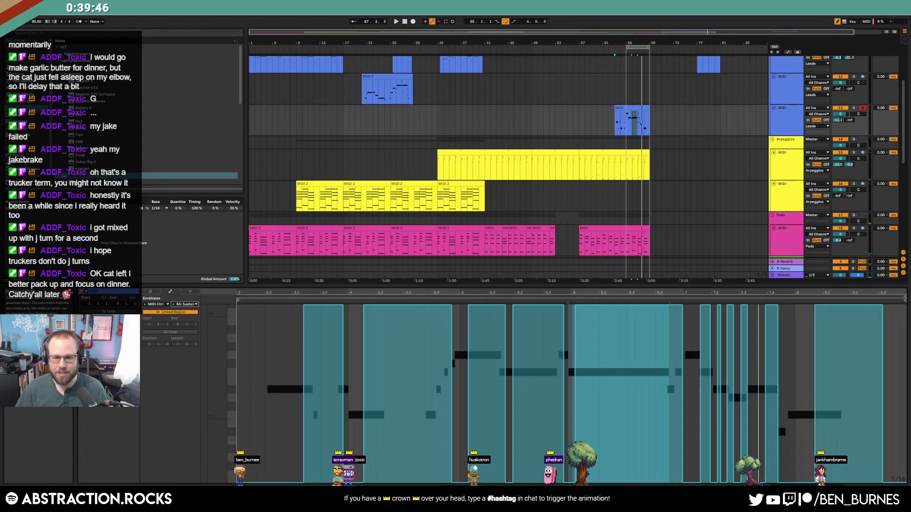
pyautogui.moveTo(435, 482); pyautogui.dragTo(786, 482)
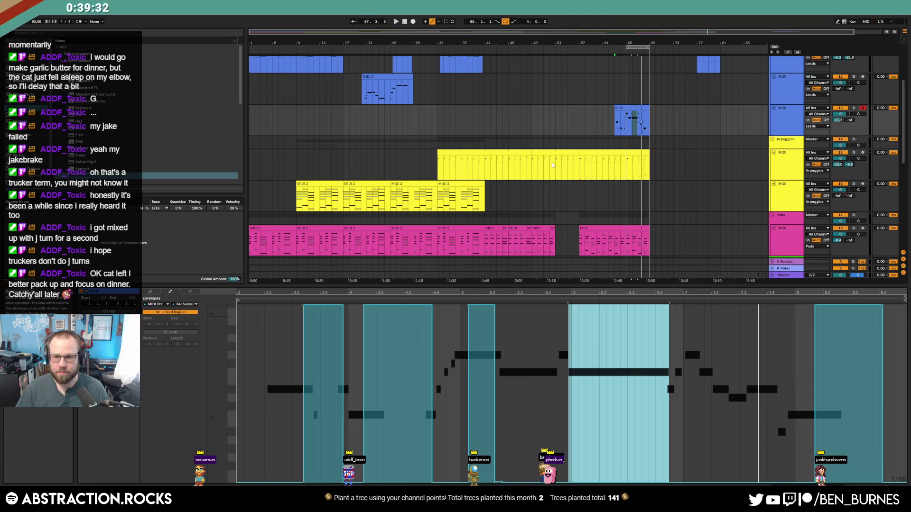
pyautogui.click(615, 123)
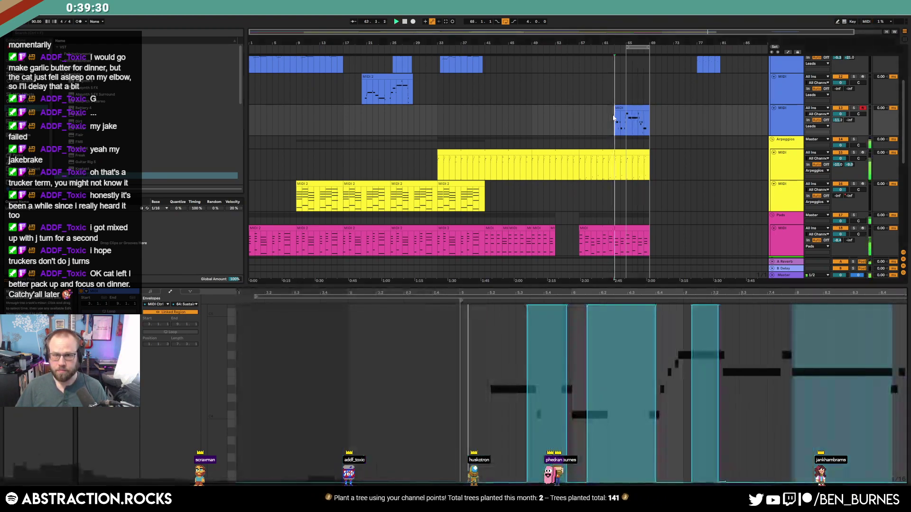
pyautogui.press('space')
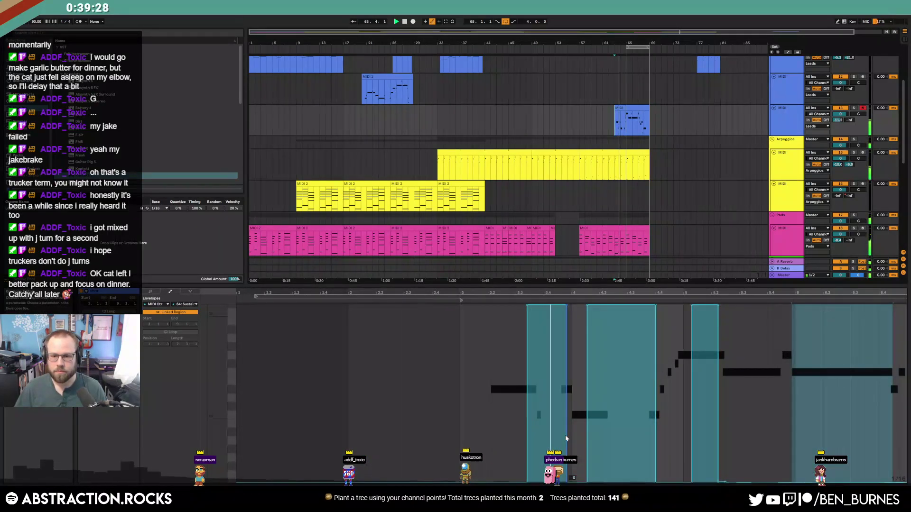
pyautogui.moveTo(711, 292); pyautogui.dragTo(619, 291)
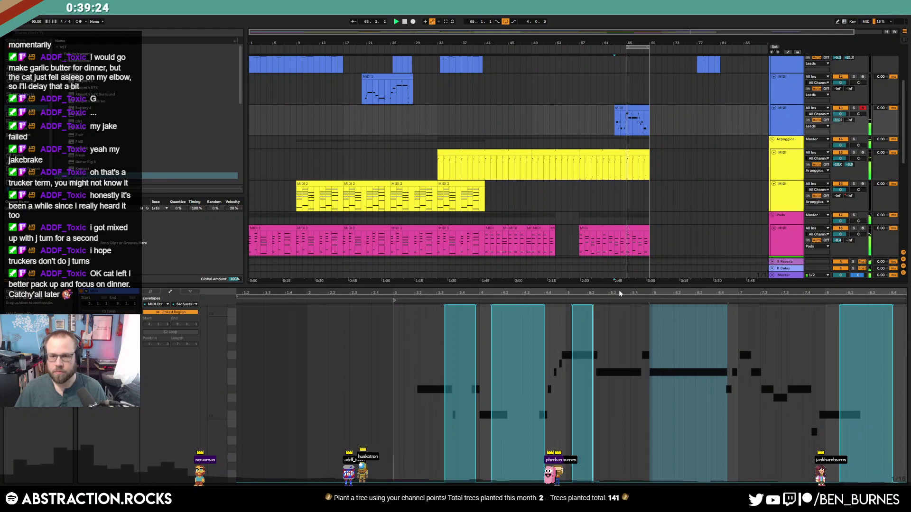
pyautogui.click(731, 221)
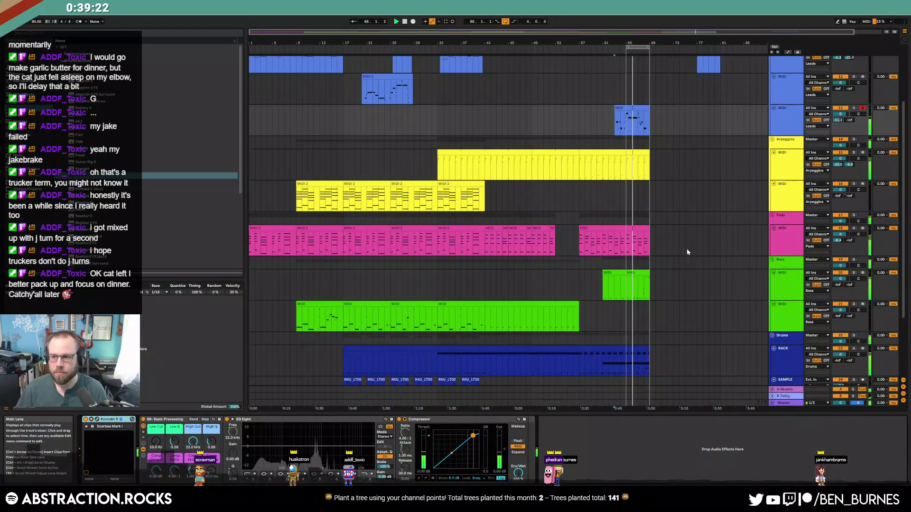
pyautogui.scroll(-2, 678, 266)
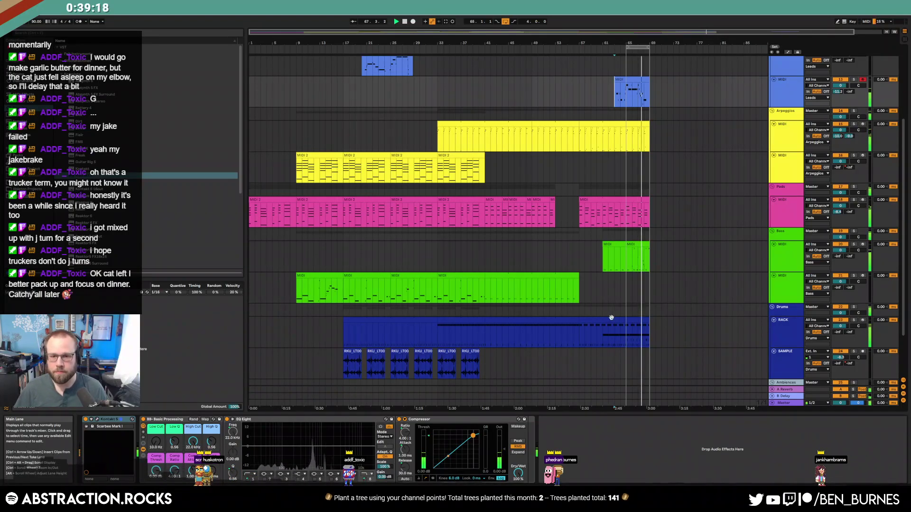
pyautogui.click(593, 323)
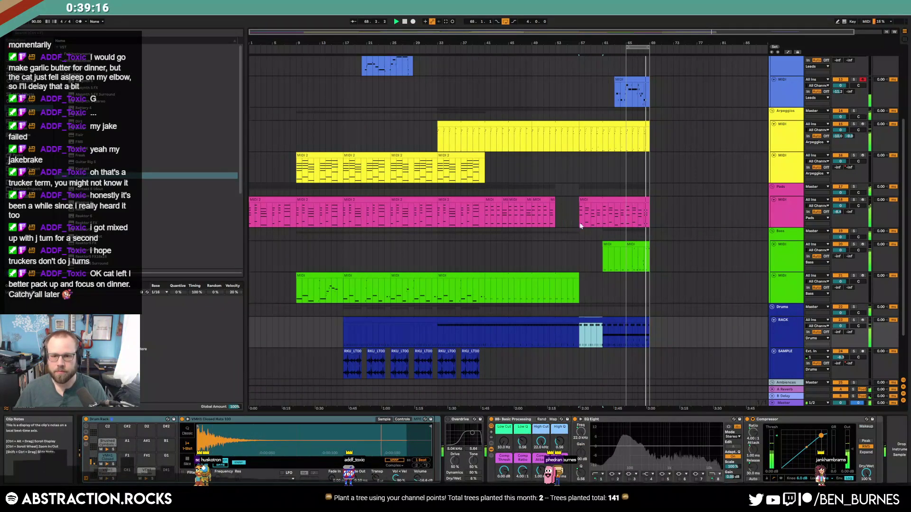
pyautogui.scroll(6, 577, 234)
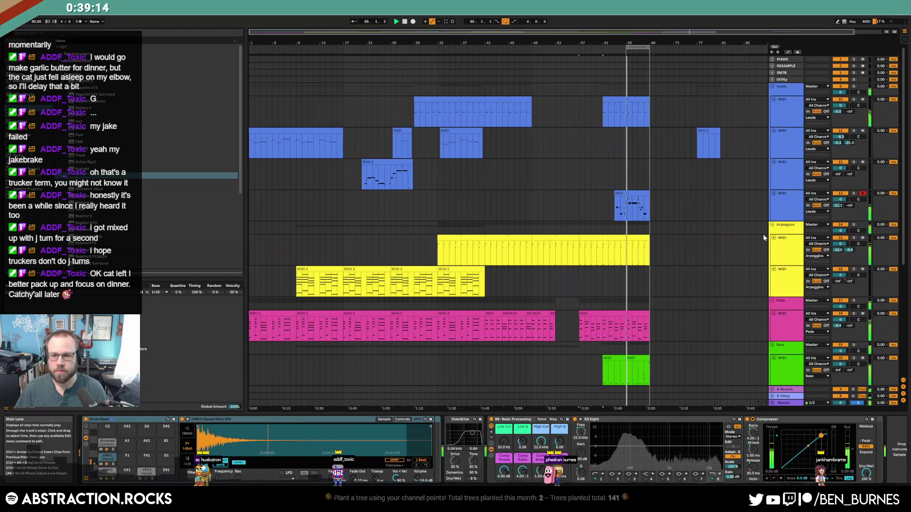
# In the second Leads MIDI track, armed for recording, create a four-bar clip at bar 49 with a two-bar C5 note at its start
pyautogui.click(788, 150)
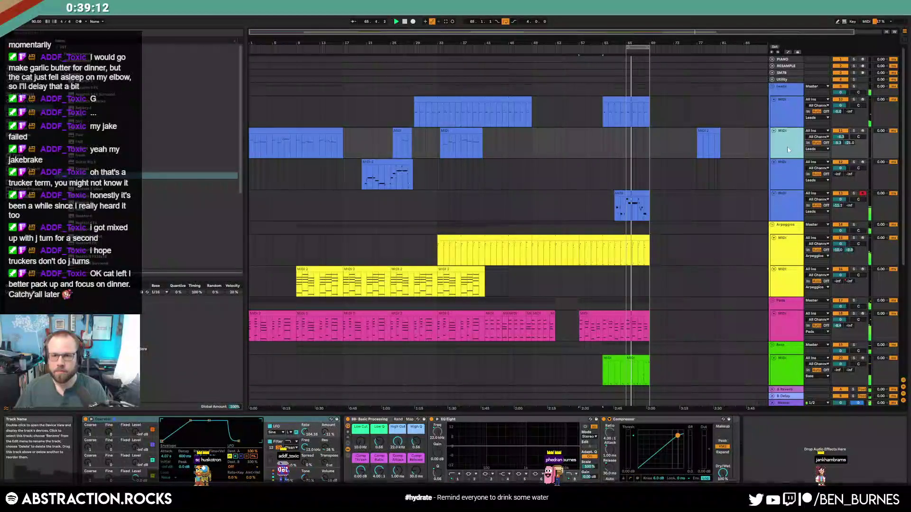
pyautogui.click(862, 131)
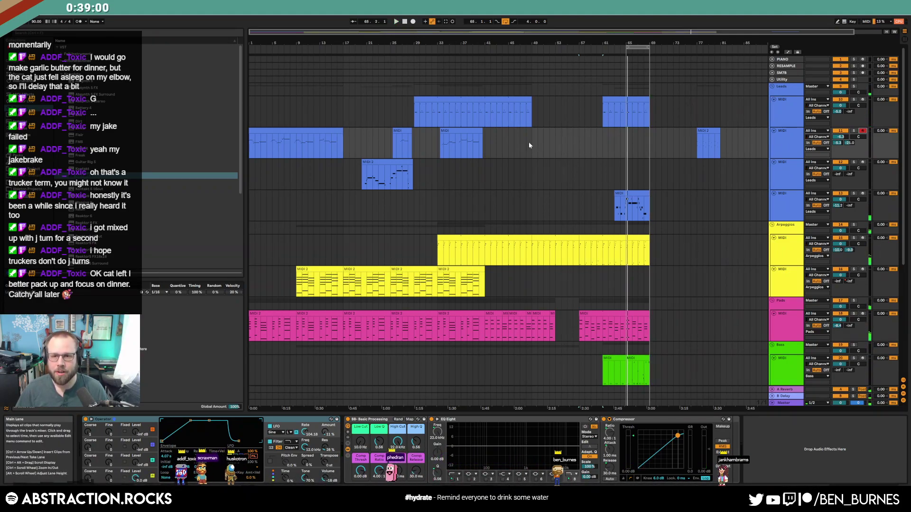
pyautogui.moveTo(532, 142); pyautogui.dragTo(550, 143)
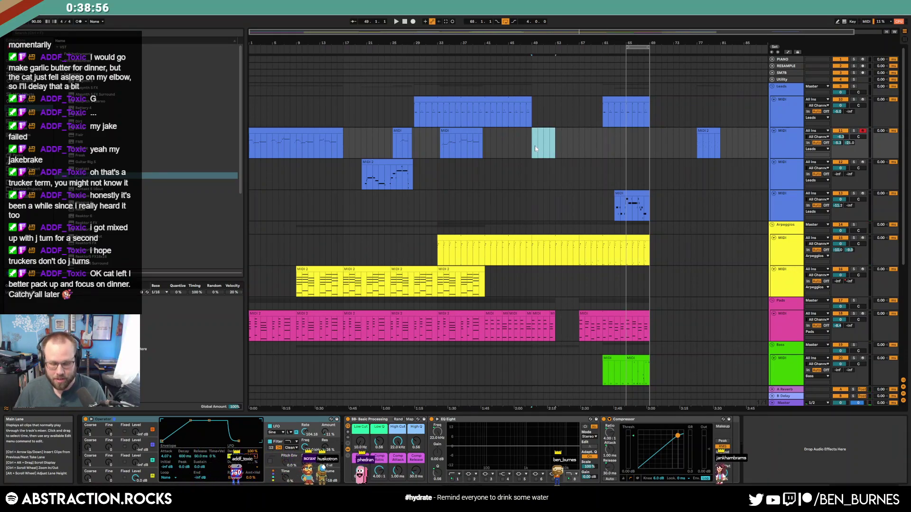
pyautogui.hotkey('ctrl', 'shift', 'm')
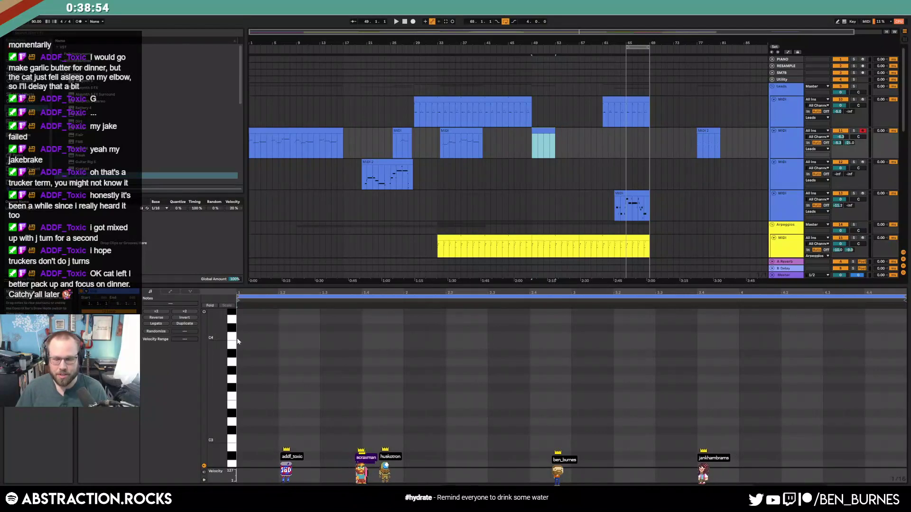
pyautogui.moveTo(221, 334); pyautogui.dragTo(221, 413)
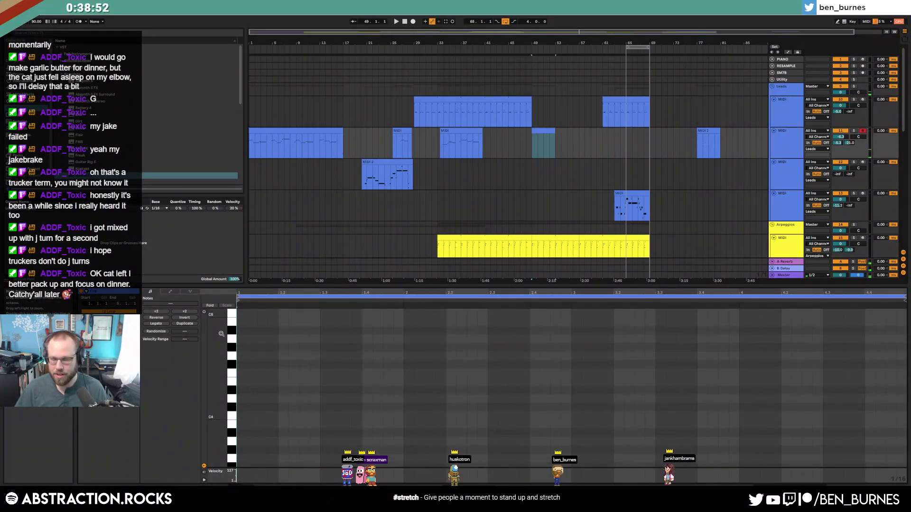
pyautogui.moveTo(240, 314); pyautogui.dragTo(568, 319)
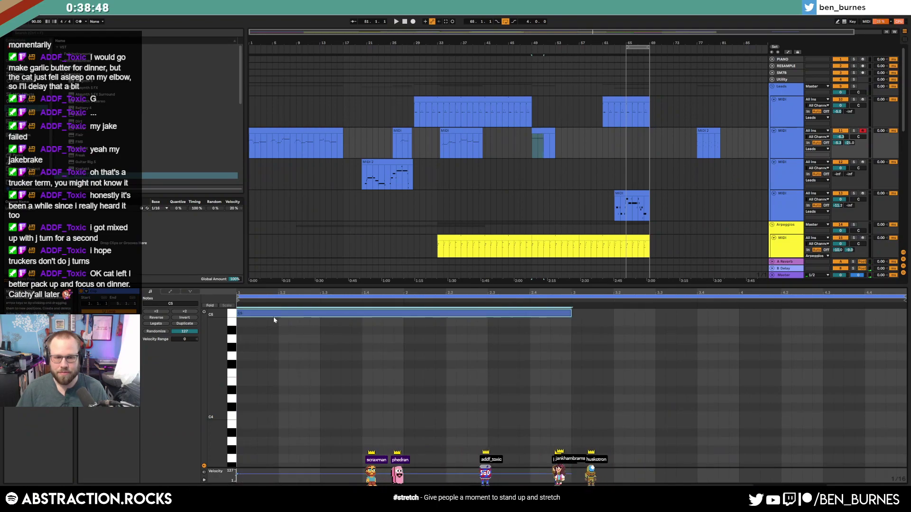
# Show the new clip's envelope for the Operator device's Volume parameter
pyautogui.click(170, 291)
pyautogui.click(161, 304)
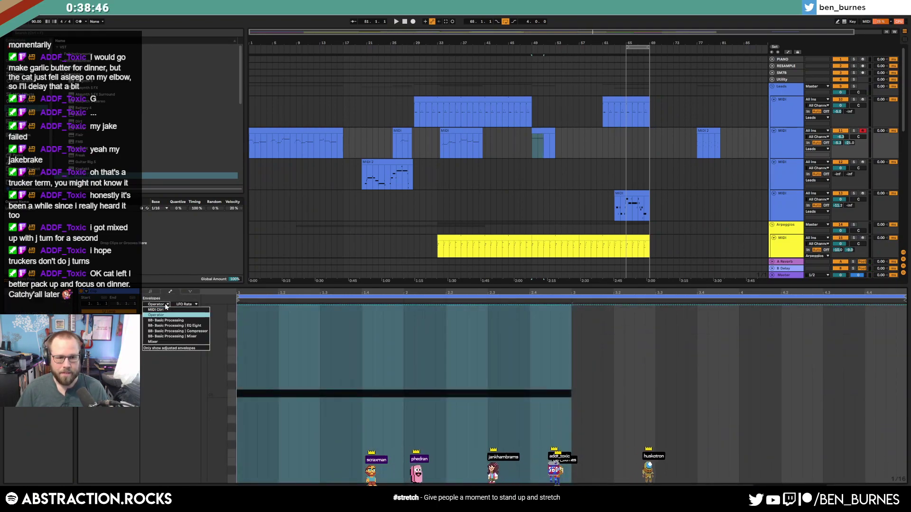
pyautogui.click(166, 310)
pyautogui.click(184, 304)
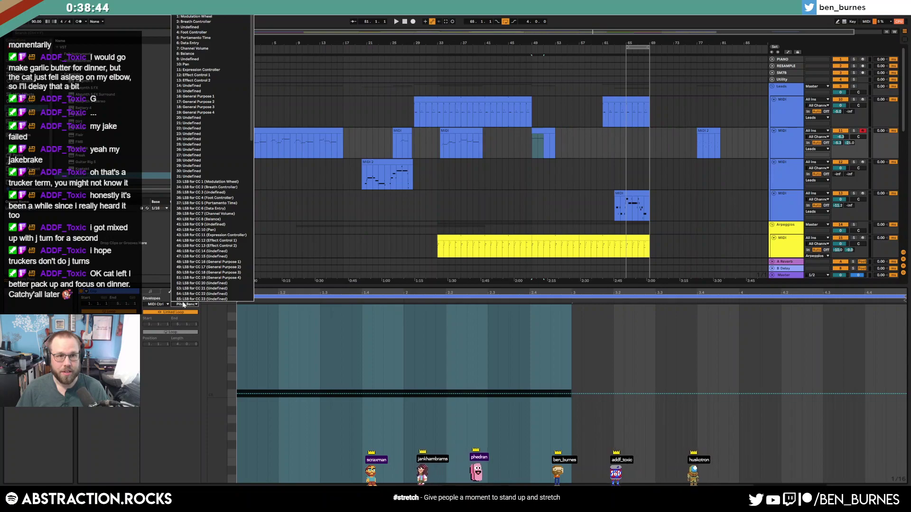
pyautogui.click(184, 304)
pyautogui.click(161, 304)
pyautogui.click(163, 316)
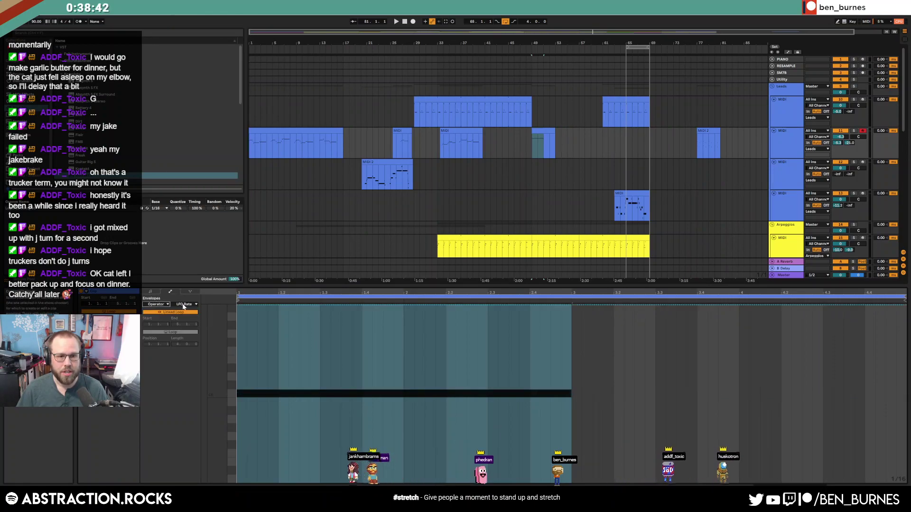
pyautogui.click(184, 304)
pyautogui.click(184, 304)
pyautogui.click(161, 304)
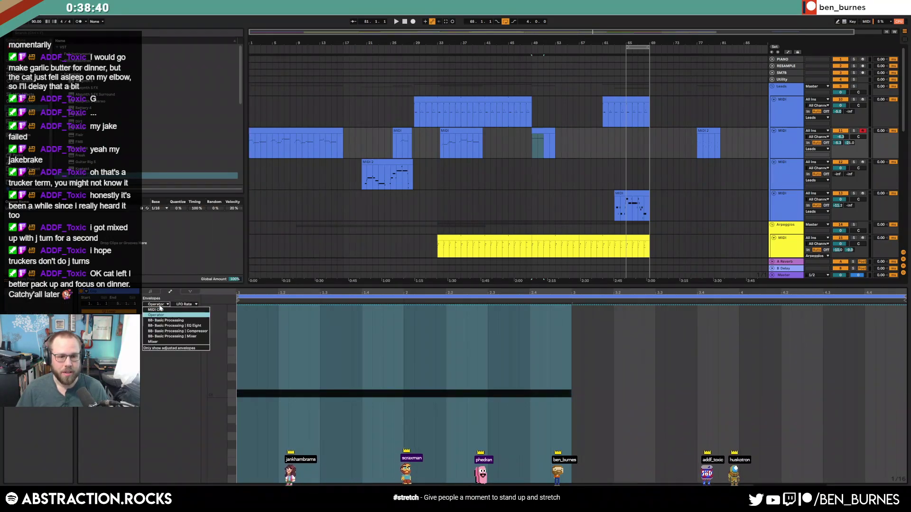
pyautogui.click(178, 305)
pyautogui.click(178, 305)
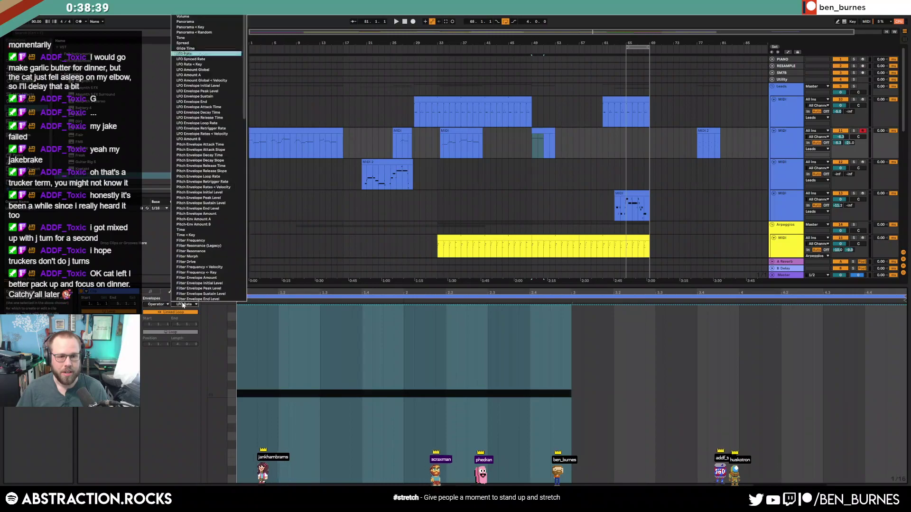
pyautogui.click(215, 17)
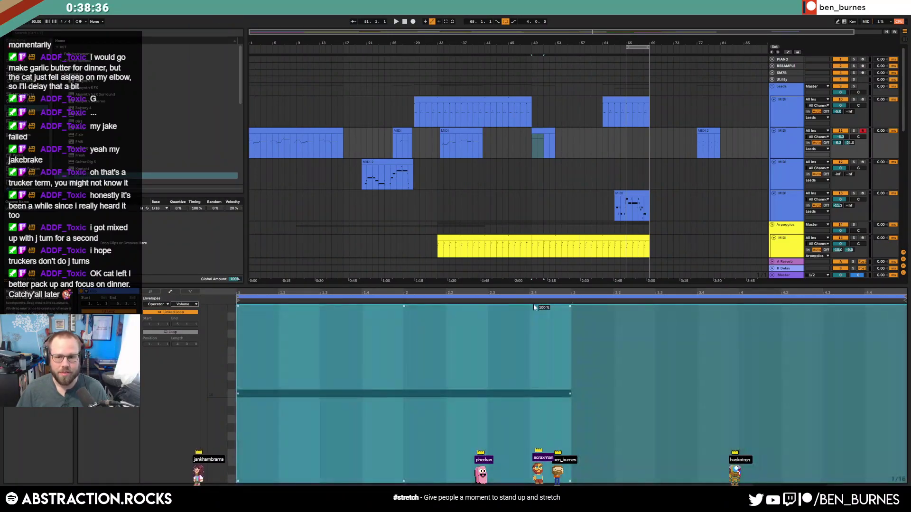
# Shape the clip's Volume envelope as a curved swell rising from 0% at bar 2 to 100% at bar 4 of the clip
pyautogui.click(530, 307)
pyautogui.moveTo(522, 307); pyautogui.dragTo(314, 483)
pyautogui.press('space')
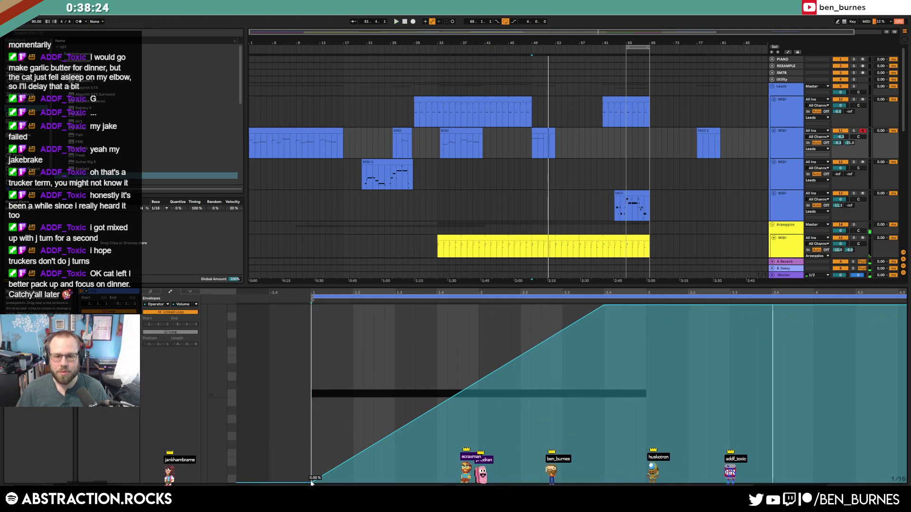
pyautogui.moveTo(311, 483); pyautogui.dragTo(488, 482)
pyautogui.moveTo(603, 306); pyautogui.dragTo(814, 305)
pyautogui.keyDown('alt'); pyautogui.moveTo(651, 394); pyautogui.dragTo(652, 422); pyautogui.keyUp('alt')
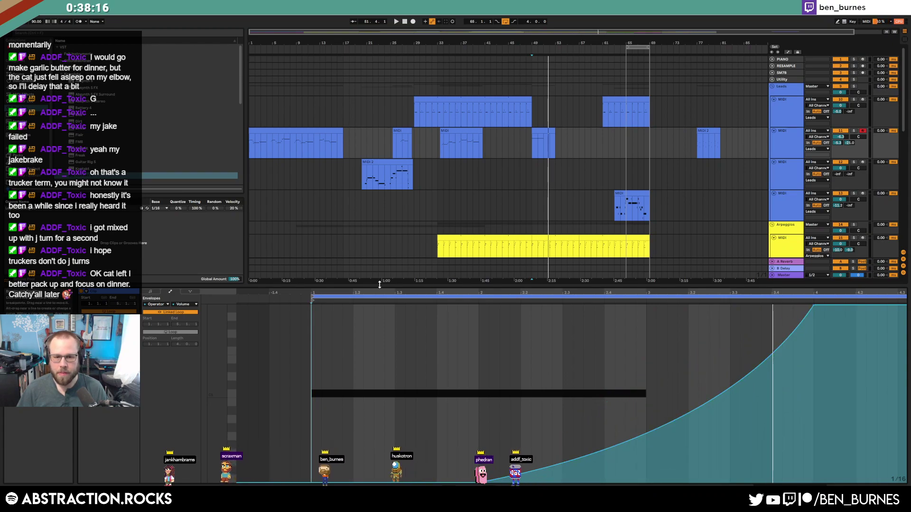
# Move the C5 note one bar later so it starts at bar 2 of the clip, and start playback
pyautogui.click(150, 291)
pyautogui.click(425, 314)
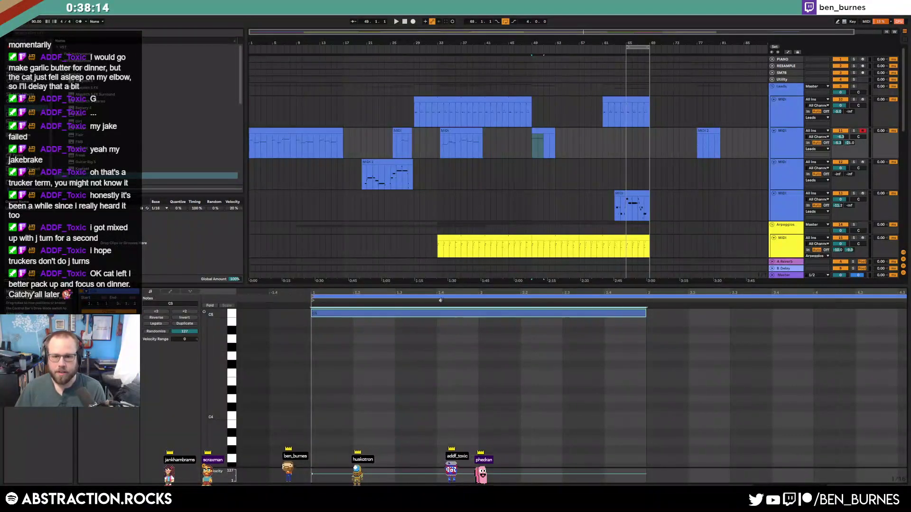
pyautogui.moveTo(426, 314); pyautogui.dragTo(598, 315)
pyautogui.press('space')
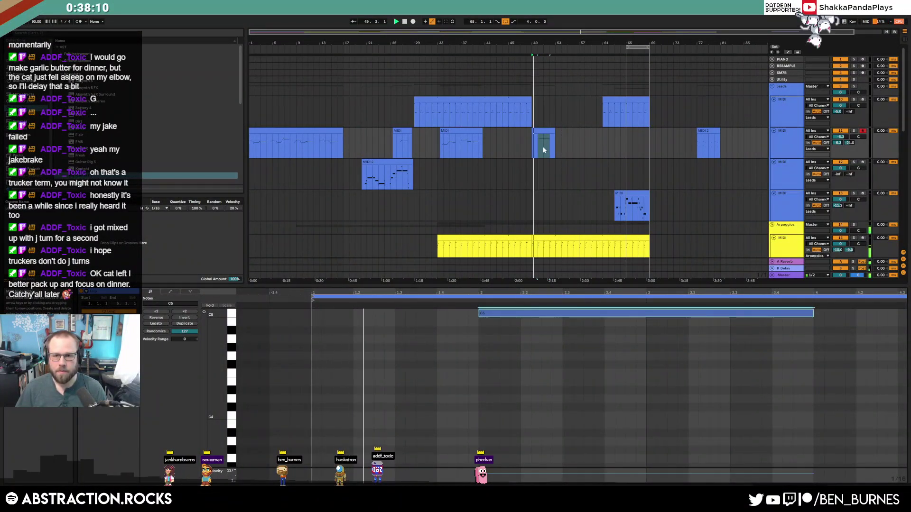
# Duplicate the swell clip twice along its track and extend the repeated phrase up to bar 65
pyautogui.hotkey('ctrl', 'd')
pyautogui.hotkey('ctrl', 'd')
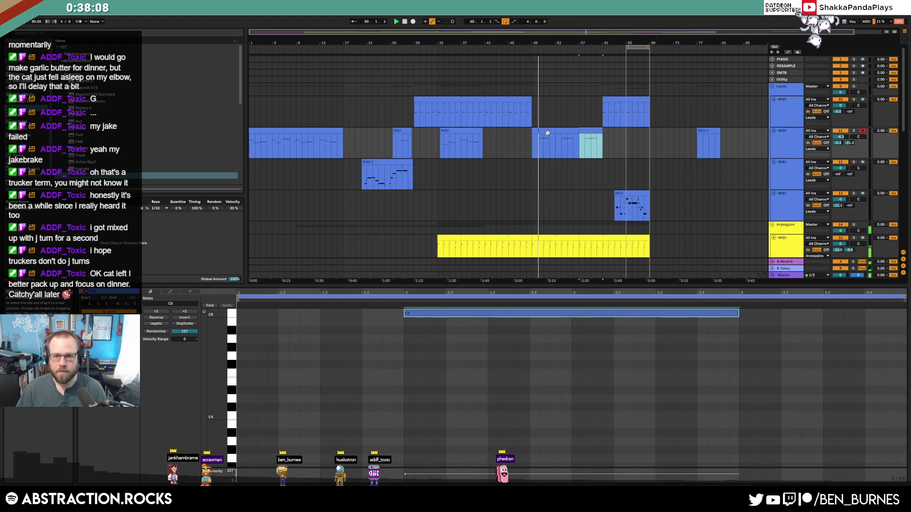
pyautogui.click(548, 128)
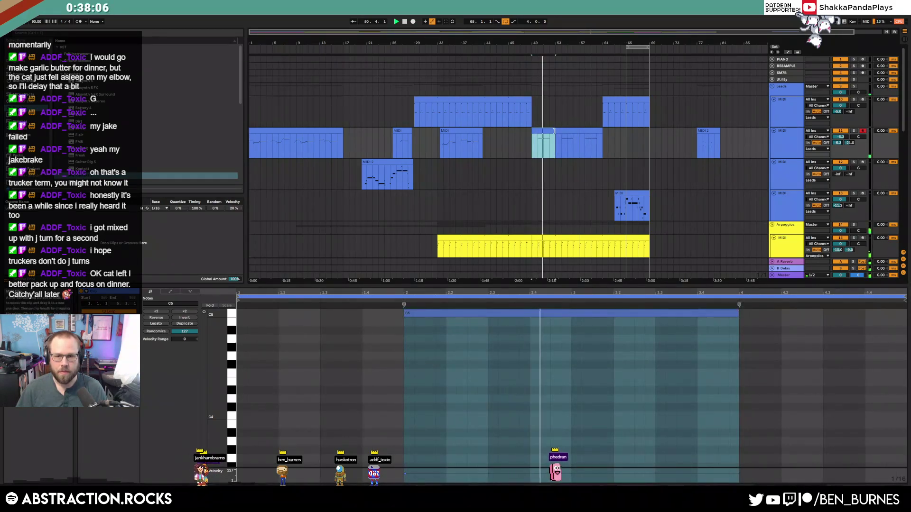
pyautogui.keyDown('shift'); pyautogui.click(593, 137); pyautogui.keyUp('shift')
pyautogui.moveTo(593, 138); pyautogui.dragTo(622, 138)
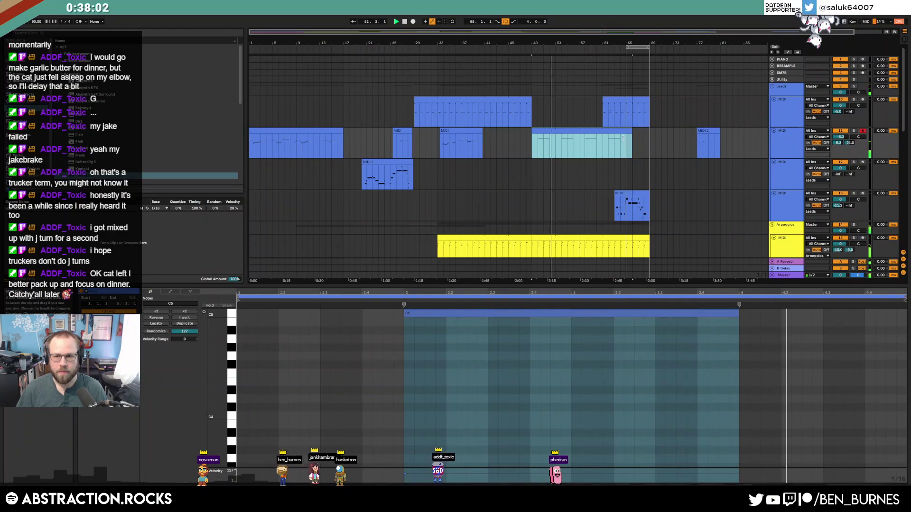
# Check the first swell clip's Volume envelope, return to its notes and move the long note down in pitch
pyautogui.click(170, 292)
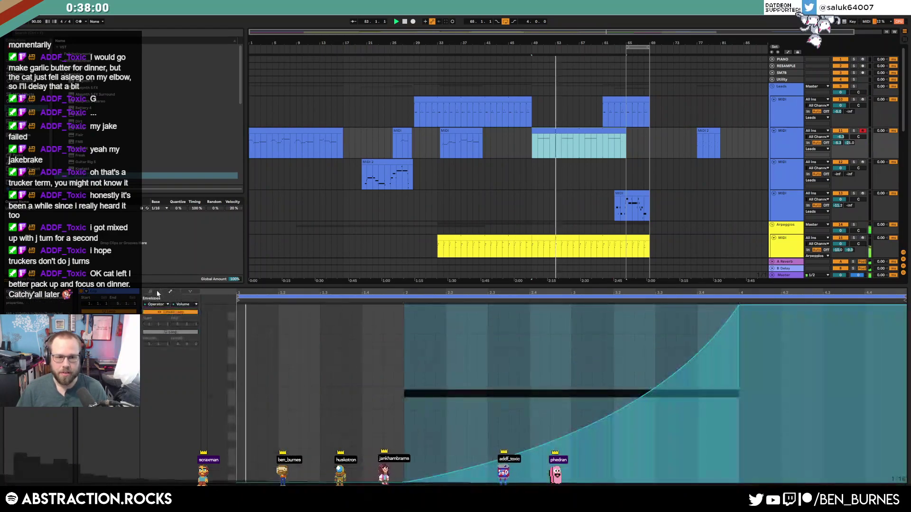
pyautogui.click(151, 292)
pyautogui.click(334, 353)
pyautogui.moveTo(439, 313); pyautogui.dragTo(439, 329)
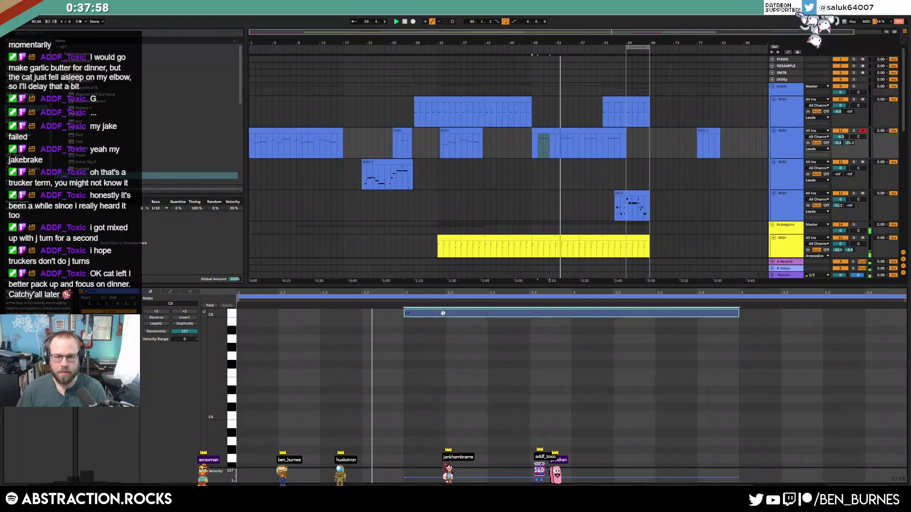
# Examine the arrangement and the track automation around the gap in the Pads track during playback, then stop
pyautogui.hotkey('shift', 'Tab')
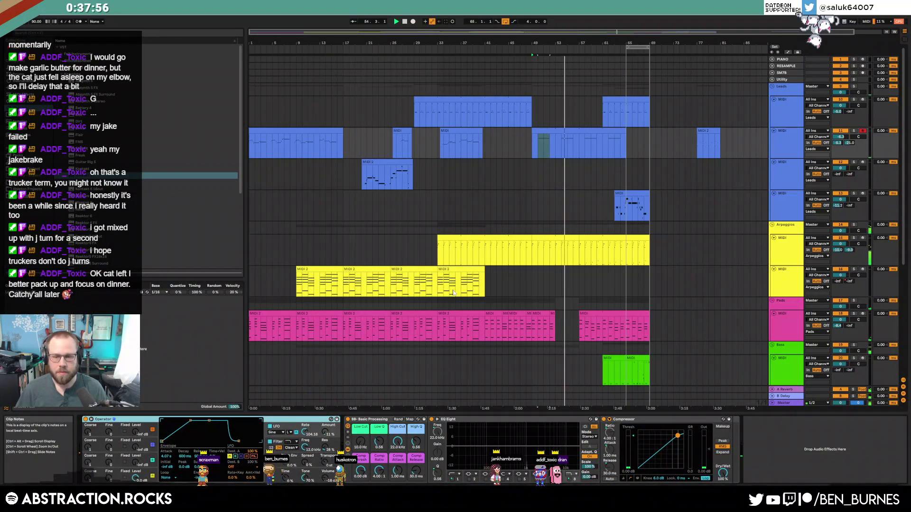
pyautogui.click(554, 316)
pyautogui.press('a')
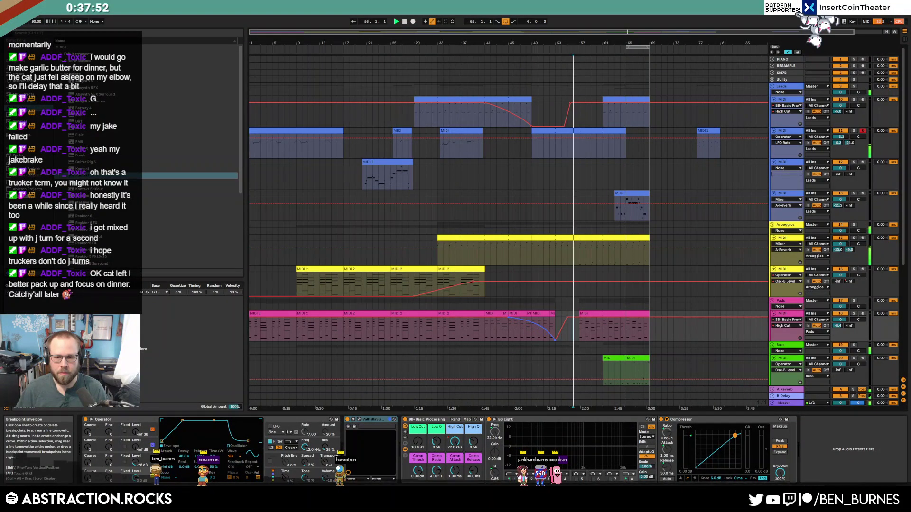
pyautogui.press('a')
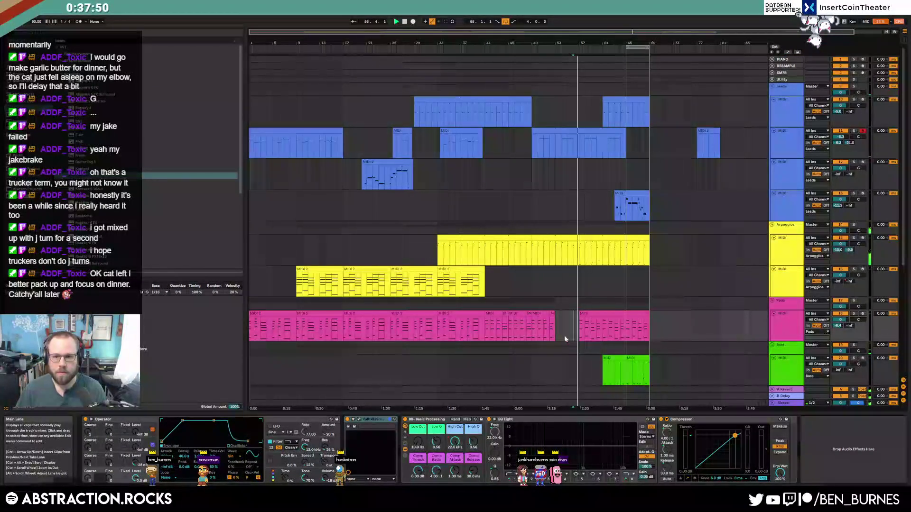
pyautogui.scroll(-5, 564, 338)
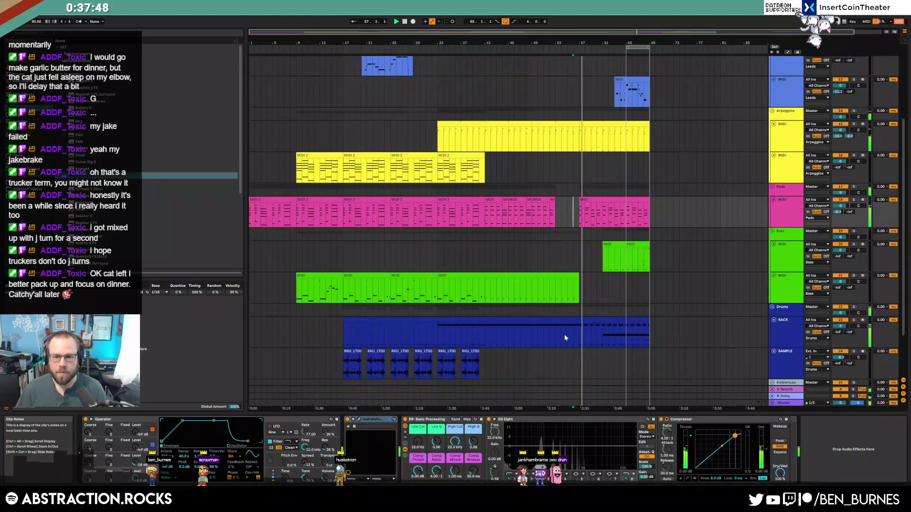
pyautogui.scroll(4, 567, 337)
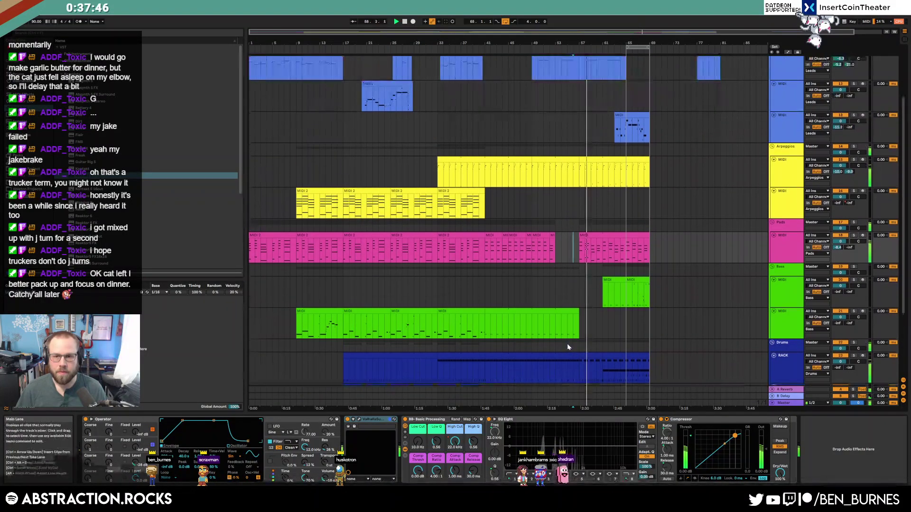
pyautogui.scroll(2, 566, 341)
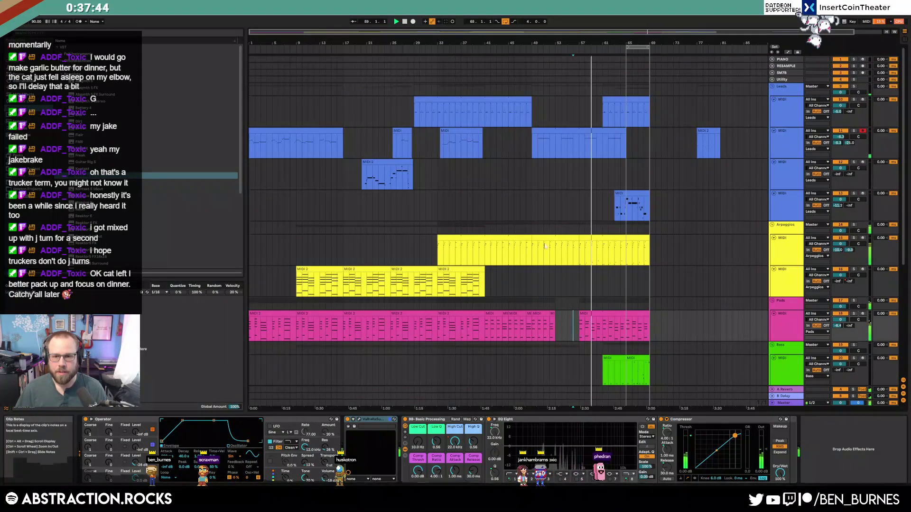
pyautogui.press('space')
# Copy bars 49 to 57 of the first Arpeggios track onto the second one and show the latter's Arpeggiator Device On automation
pyautogui.click(787, 250)
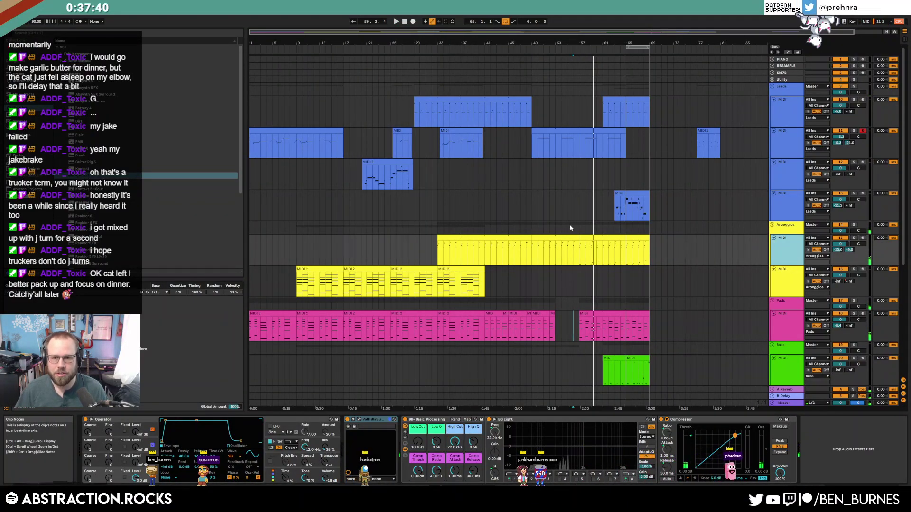
pyautogui.moveTo(563, 237); pyautogui.dragTo(564, 271)
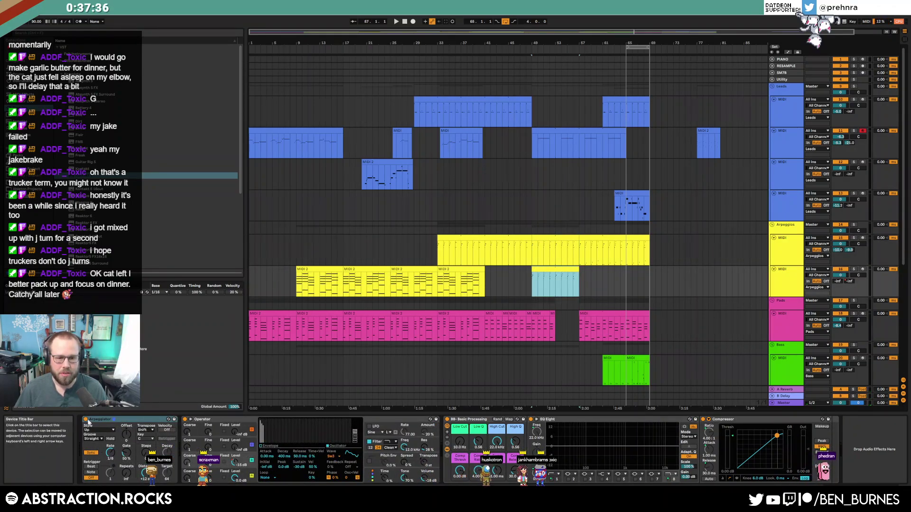
pyautogui.press('a')
pyautogui.rightClick(86, 421)
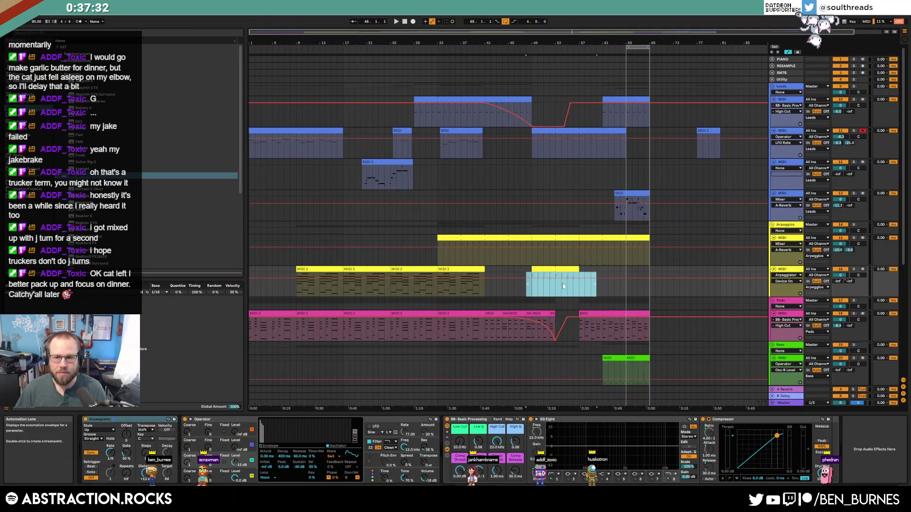
# Switch the Arpeggiator off around bars 49 to 57 of the second Arpeggios track and listen from bar 49
pyautogui.moveTo(562, 281); pyautogui.dragTo(561, 291)
pyautogui.click(548, 270)
pyautogui.press('space')
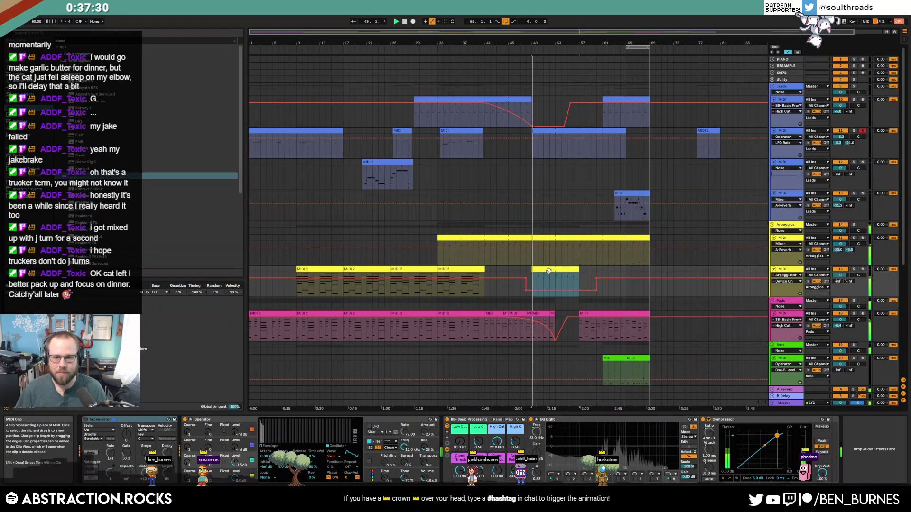
pyautogui.press('a')
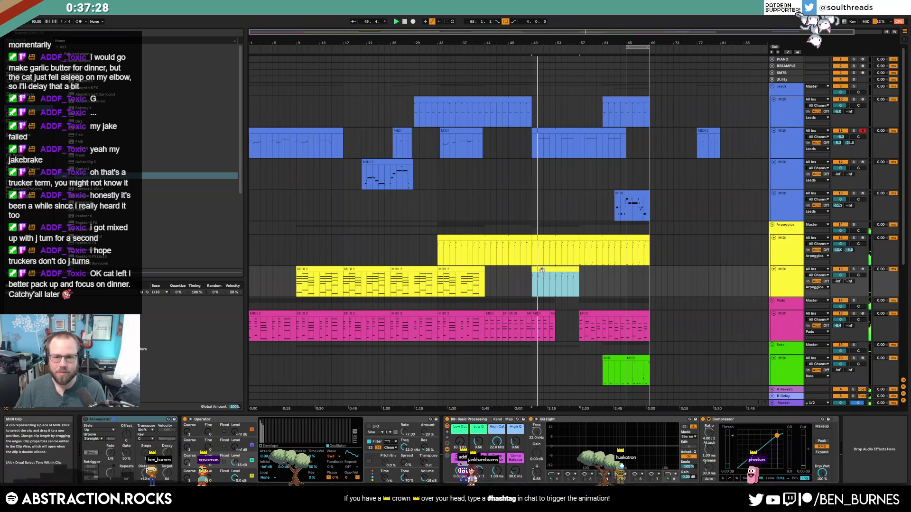
# Delete the copied clip at bars 49 to 57 of the second Arpeggios track and clear the Arpeggiator automation around it
pyautogui.press('Delete')
pyautogui.moveTo(511, 285); pyautogui.dragTo(602, 291)
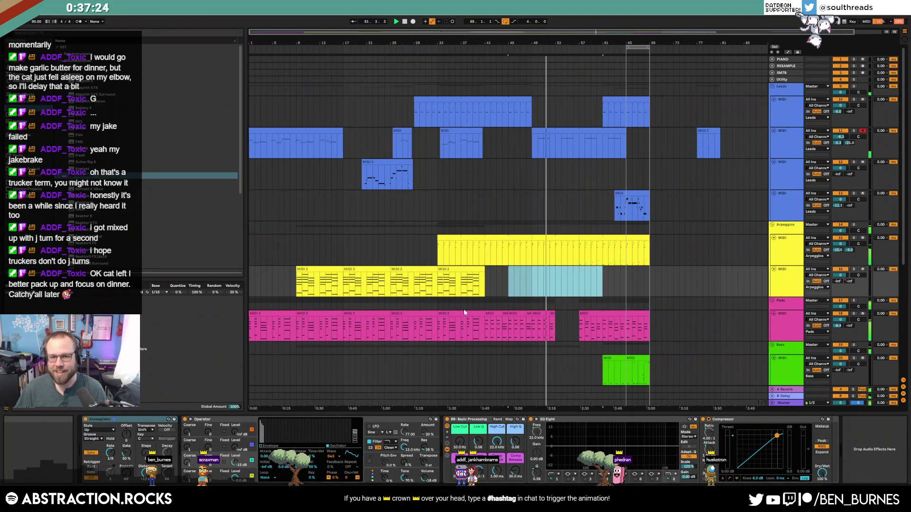
pyautogui.press('a')
pyautogui.press('a')
pyautogui.click(609, 289)
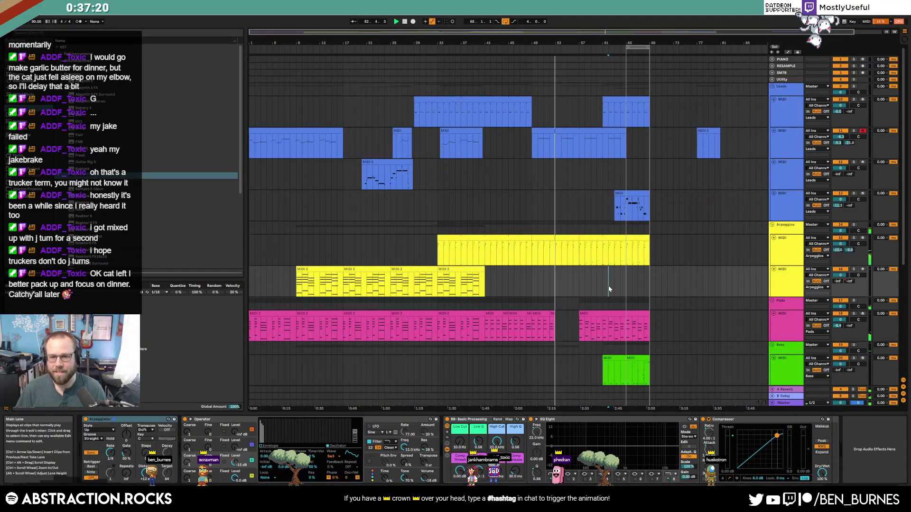
# Stop playback and add a new audio track below the SAMPLE track in the Drums group
pyautogui.scroll(-3, 566, 298)
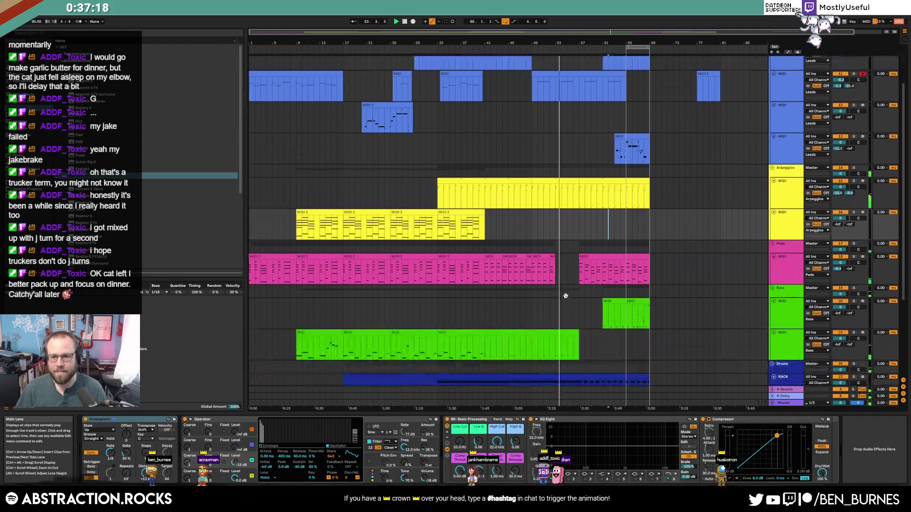
pyautogui.scroll(-2, 565, 298)
pyautogui.scroll(-2, 542, 172)
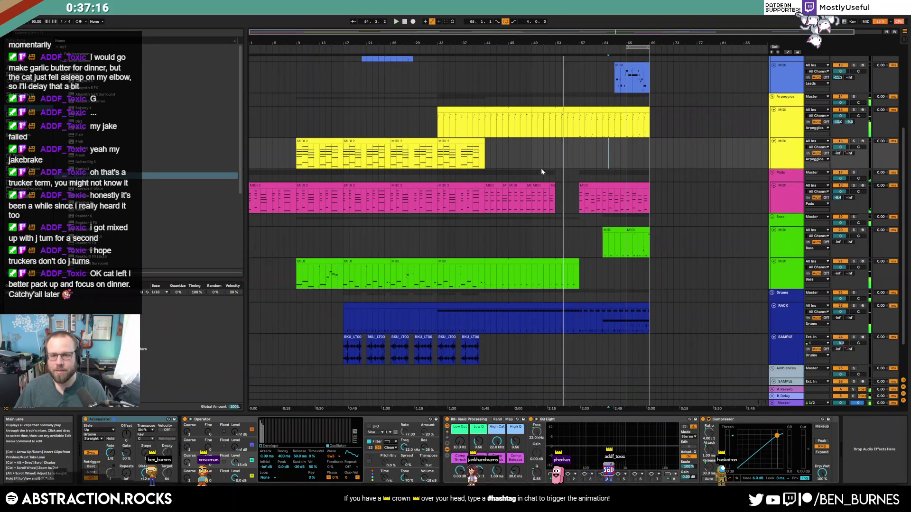
pyautogui.press('space')
pyautogui.click(532, 199)
pyautogui.moveTo(486, 196); pyautogui.dragTo(556, 197)
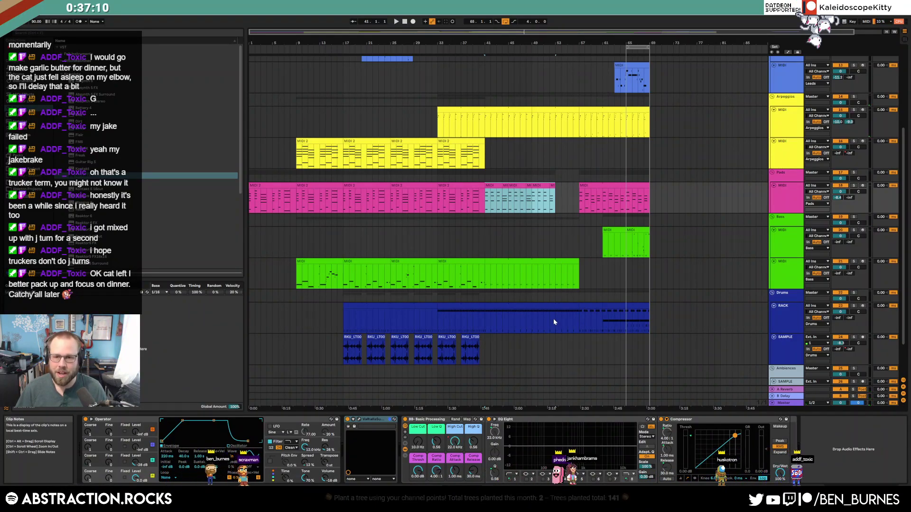
pyautogui.click(555, 348)
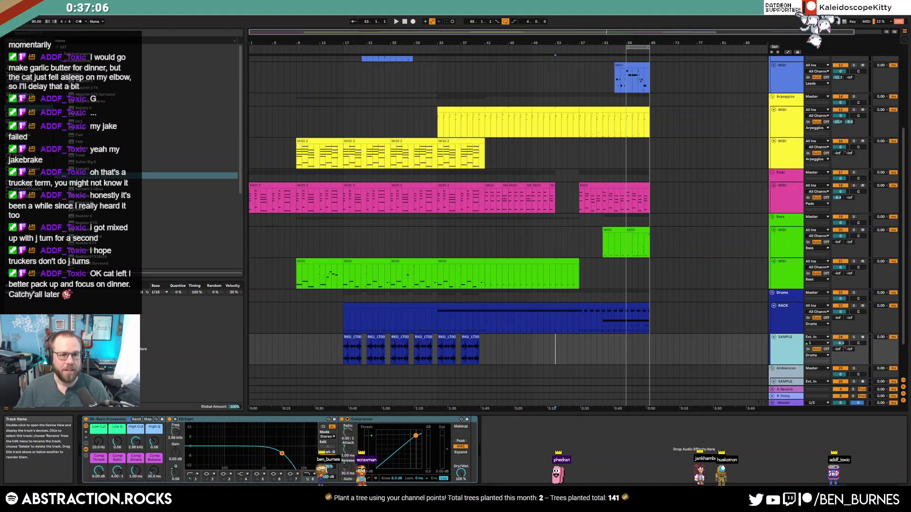
pyautogui.hotkey('ctrl', 't')
# Browse the Brushed Cymbals ride samples and audition Metal End, Tap Hard and Tap Metal End Bell Hard
pyautogui.click(30, 184)
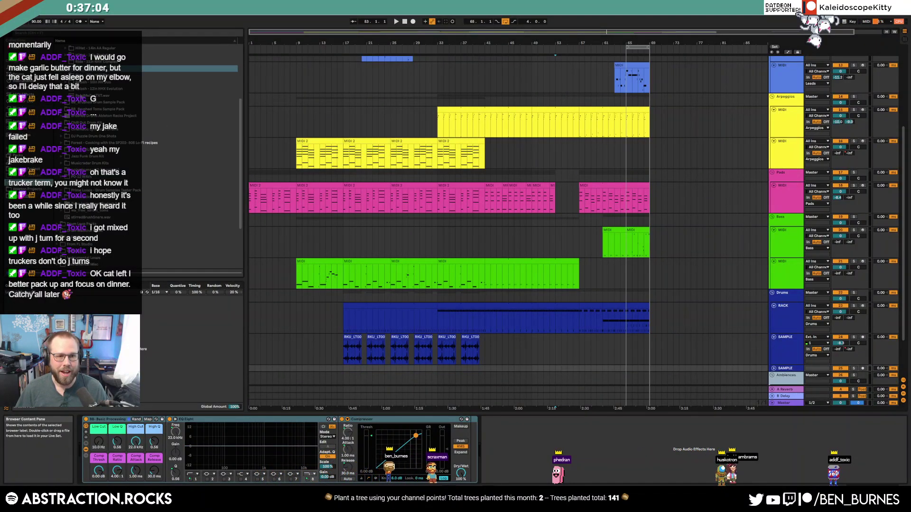
pyautogui.scroll(2, 77, 92)
pyautogui.click(66, 104)
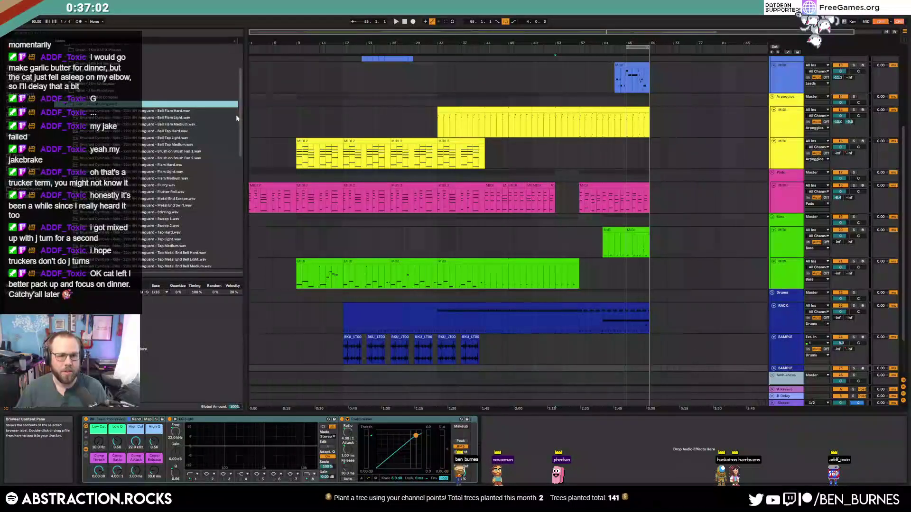
pyautogui.scroll(-3, 160, 158)
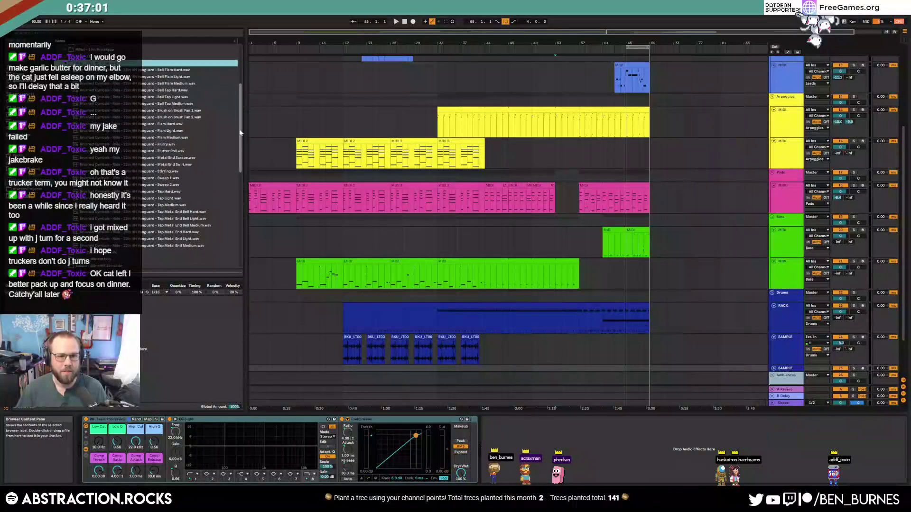
pyautogui.click(161, 170)
pyautogui.click(181, 163)
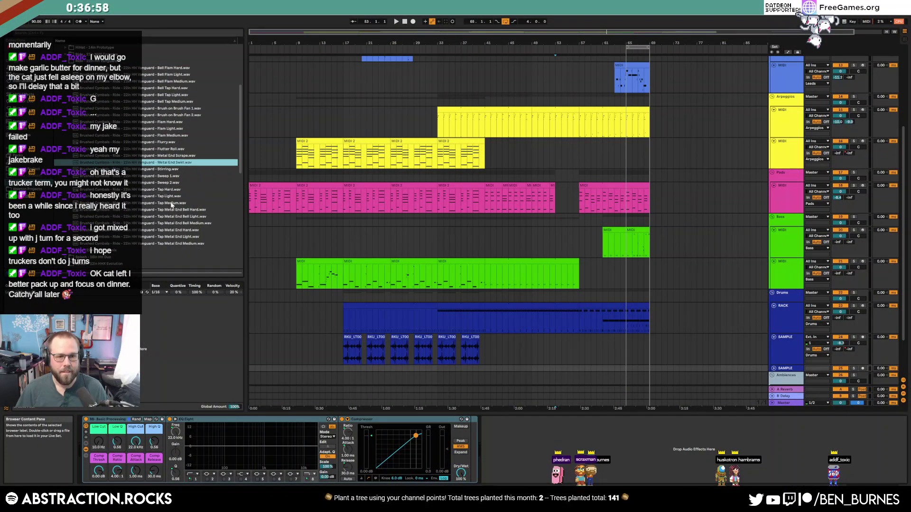
pyautogui.click(178, 190)
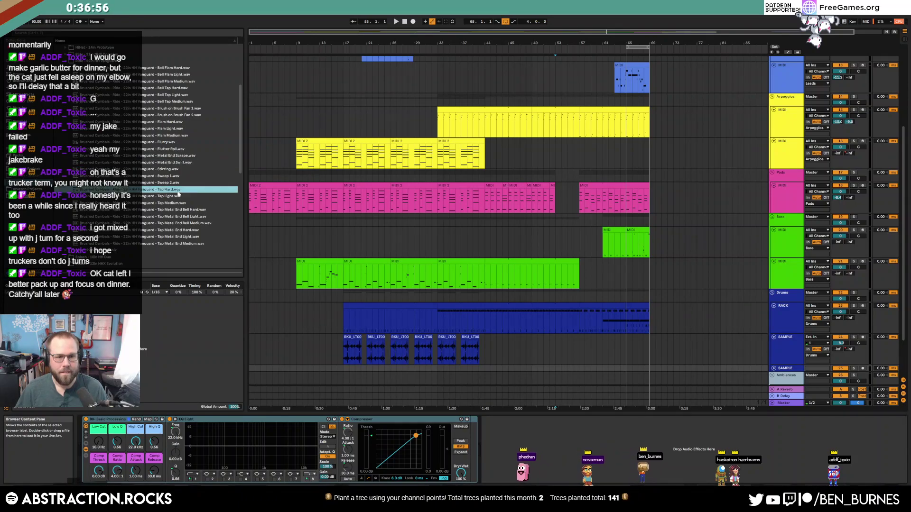
pyautogui.click(169, 210)
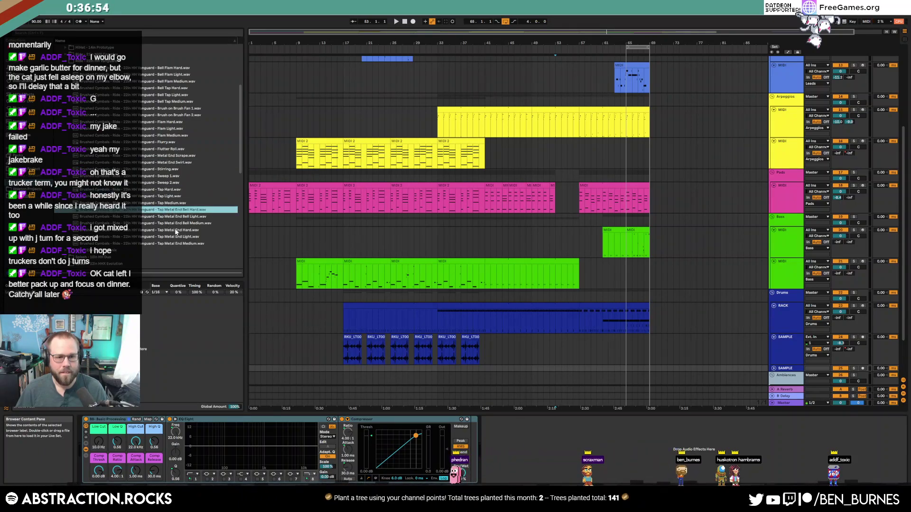
# Place the Tap Metal End Hard ride sample at bar 53 on the new SAMPLE track and unfold that track
pyautogui.click(176, 230)
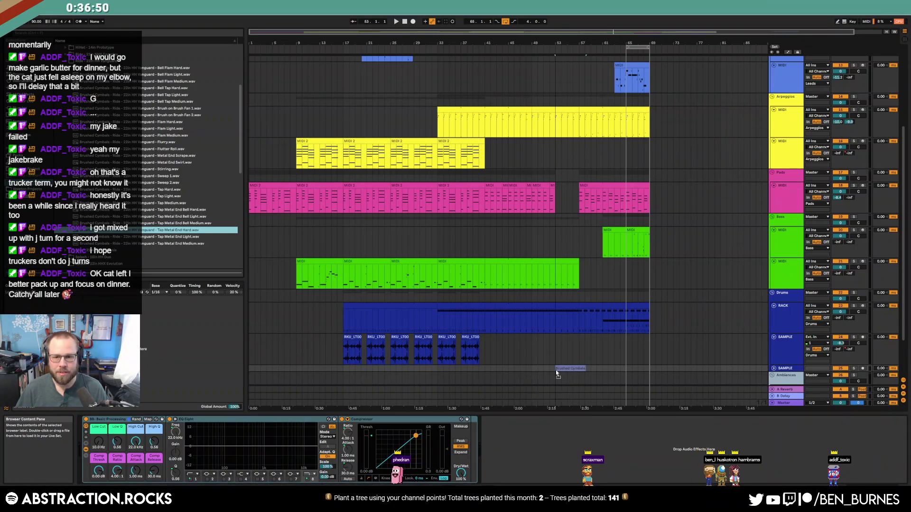
pyautogui.moveTo(557, 373); pyautogui.dragTo(558, 372)
pyautogui.click(774, 369)
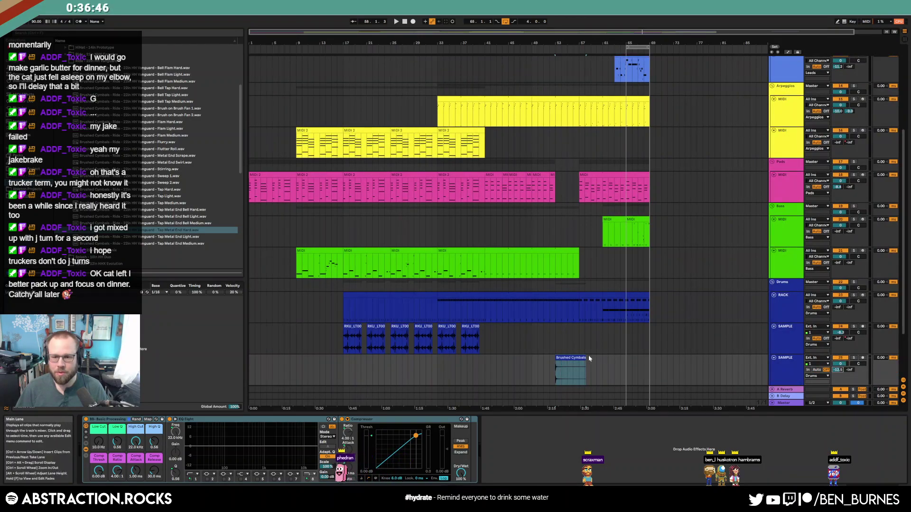
# Play from bar 52 while lowering the ride track's volume to about -15.5 dB and adjusting its sends
pyautogui.click(550, 367)
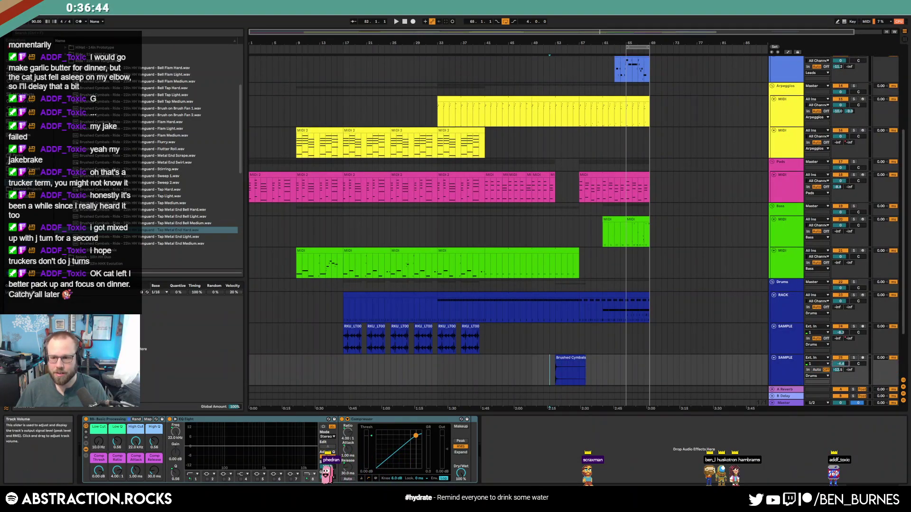
pyautogui.press('space')
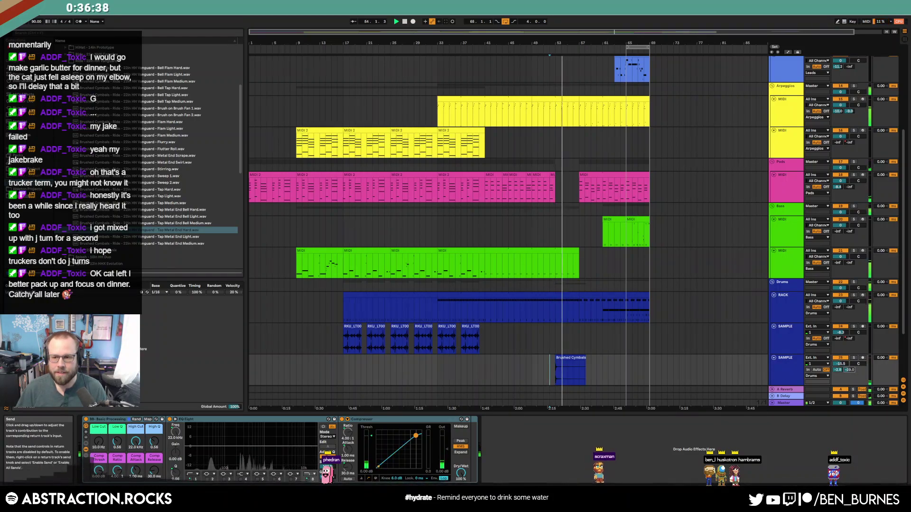
pyautogui.scroll(5, 555, 372)
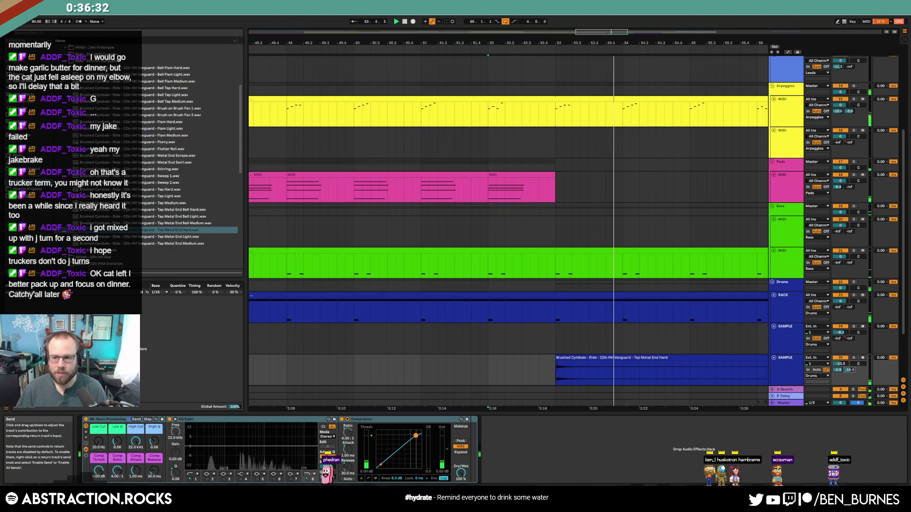
pyautogui.scroll(-5, 655, 373)
pyautogui.moveTo(530, 32); pyautogui.dragTo(632, 27)
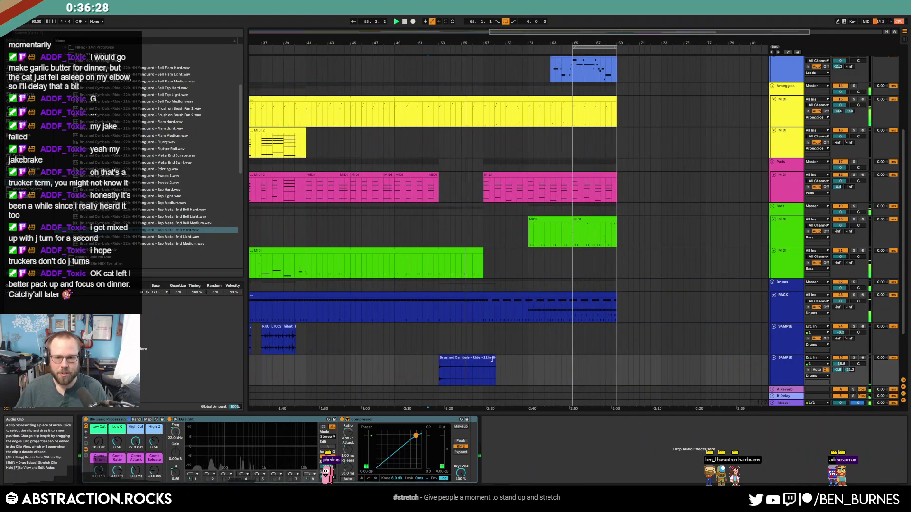
# Shorten the ride cymbal clip to bars 53 to 57 with a fade-out and duplicate it three times up to bar 69
pyautogui.moveTo(492, 359); pyautogui.dragTo(483, 359)
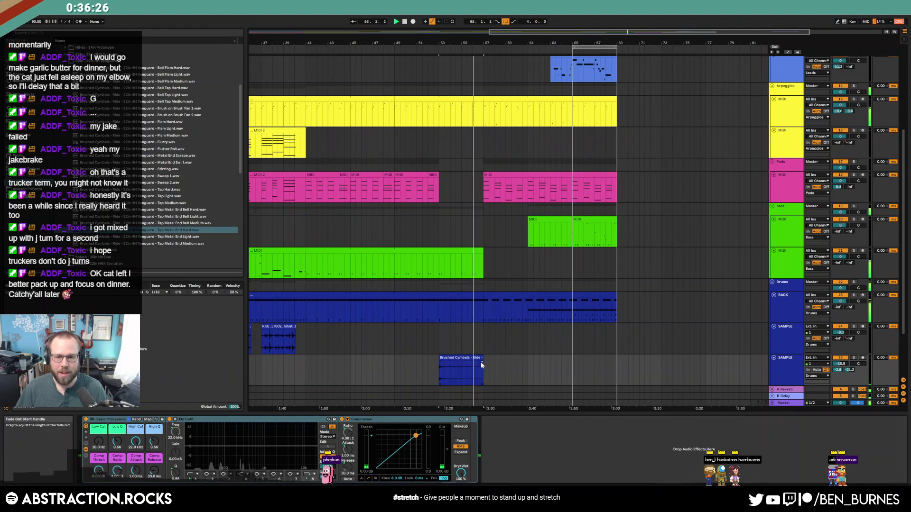
pyautogui.click(489, 366)
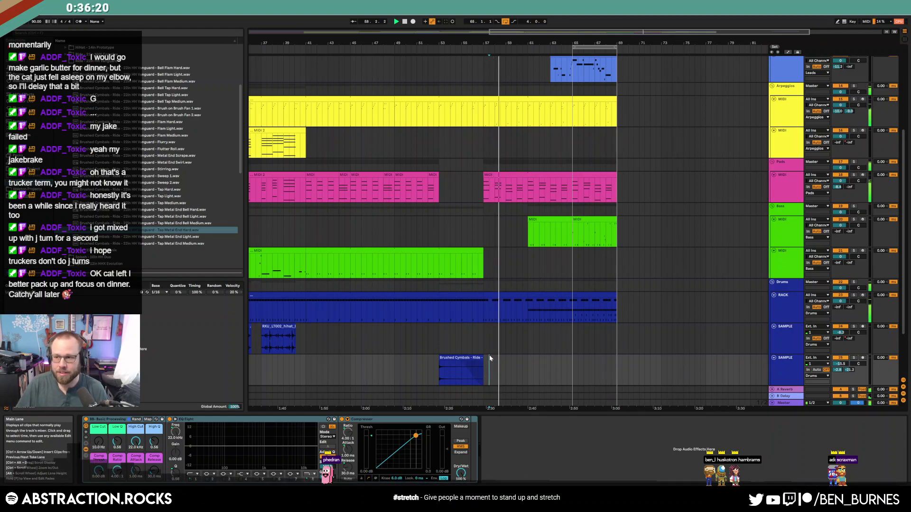
pyautogui.moveTo(450, 369); pyautogui.dragTo(499, 367)
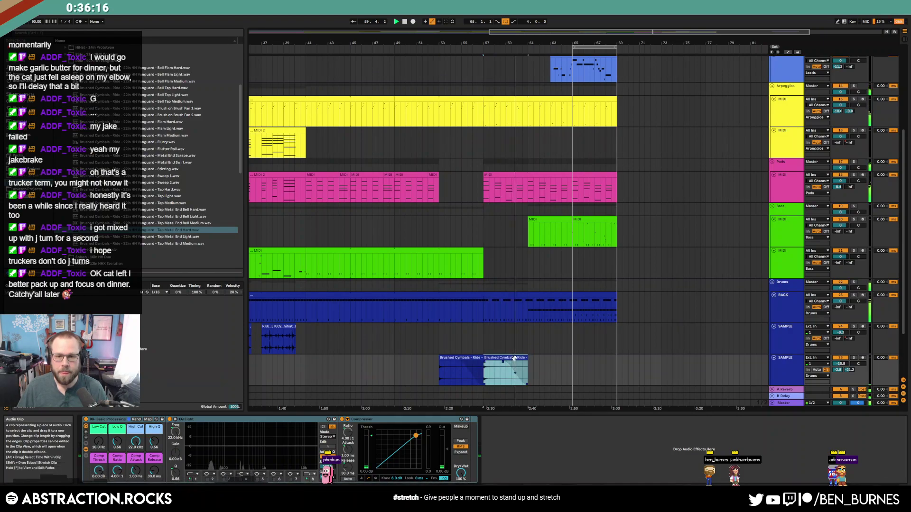
pyautogui.hotkey('ctrl', 'd')
pyautogui.hotkey('ctrl', 'd')
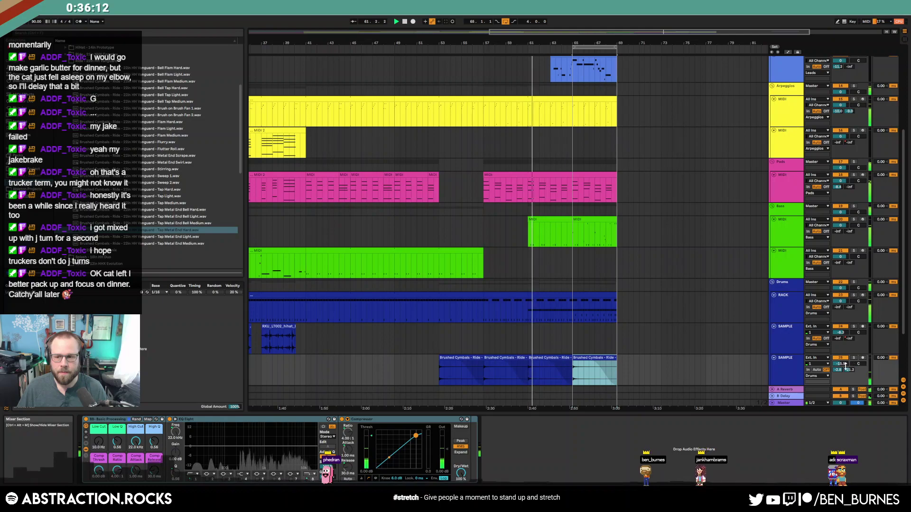
# Fine-tune the ride cymbal track's reverb and delay send levels during playback
pyautogui.click(849, 370)
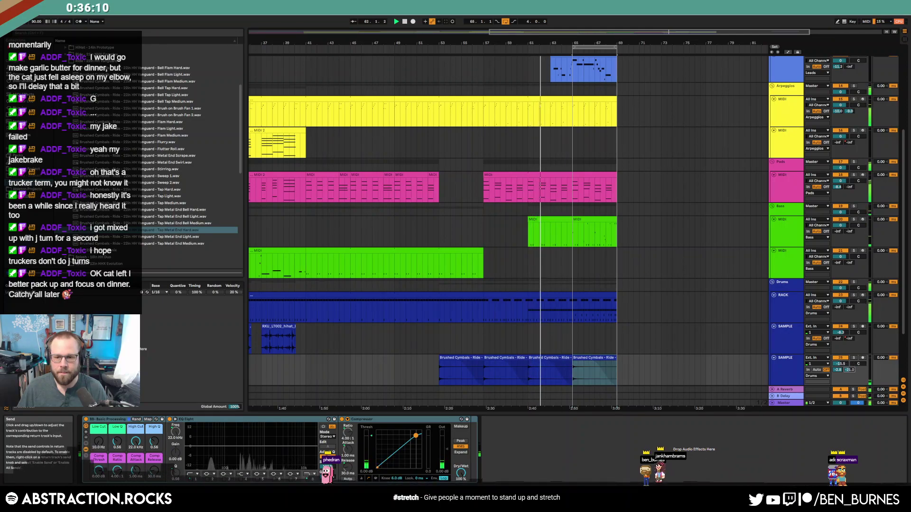
pyautogui.moveTo(837, 371); pyautogui.dragTo(837, 366)
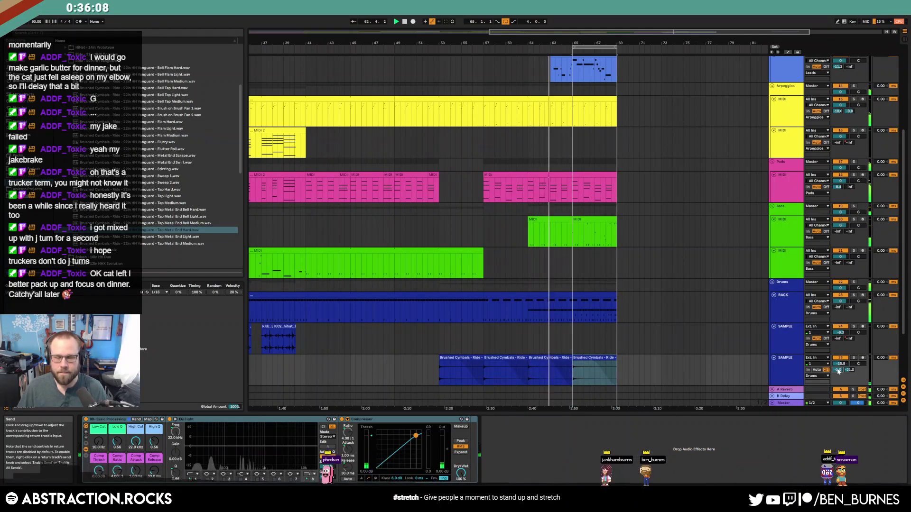
# Extend the swelling lead phrase to bar 69 and the first Leads track's clip at bar 61 to bar 77
pyautogui.scroll(5, 473, 268)
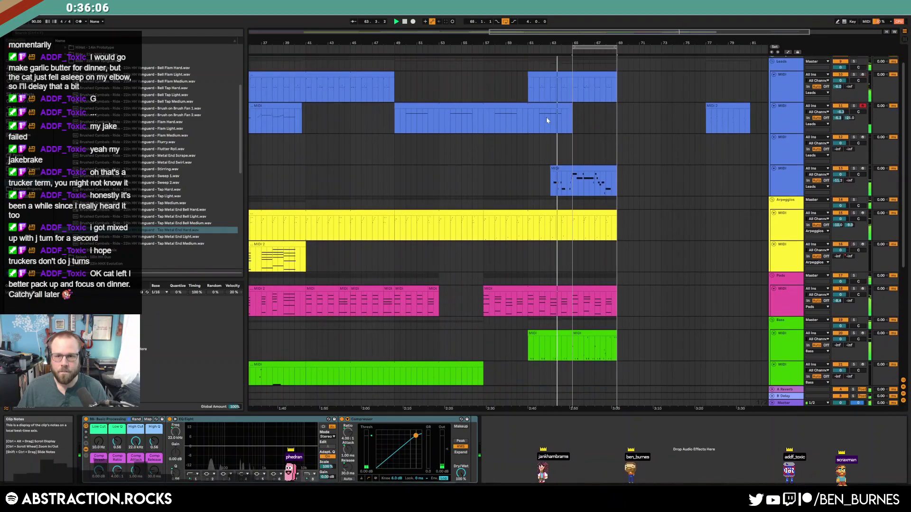
pyautogui.moveTo(571, 106); pyautogui.dragTo(617, 109)
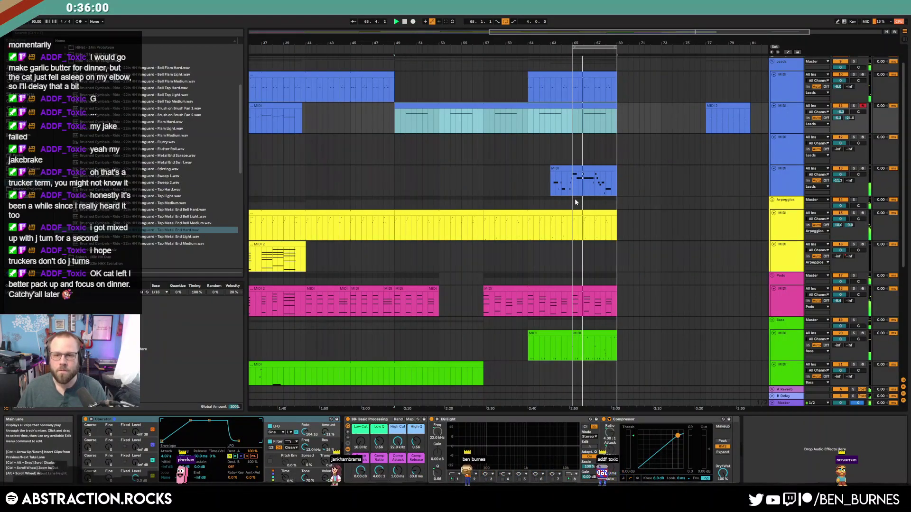
pyautogui.scroll(-1, 575, 202)
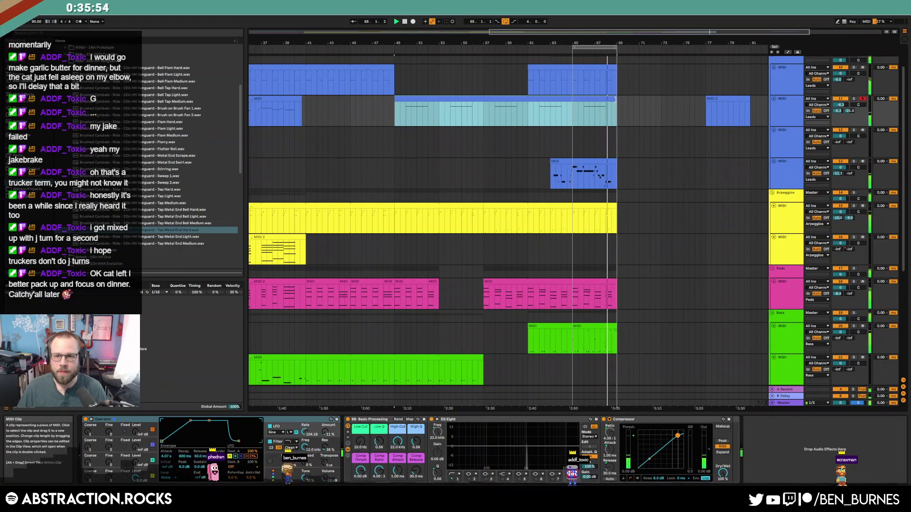
pyautogui.moveTo(623, 68); pyautogui.dragTo(706, 69)
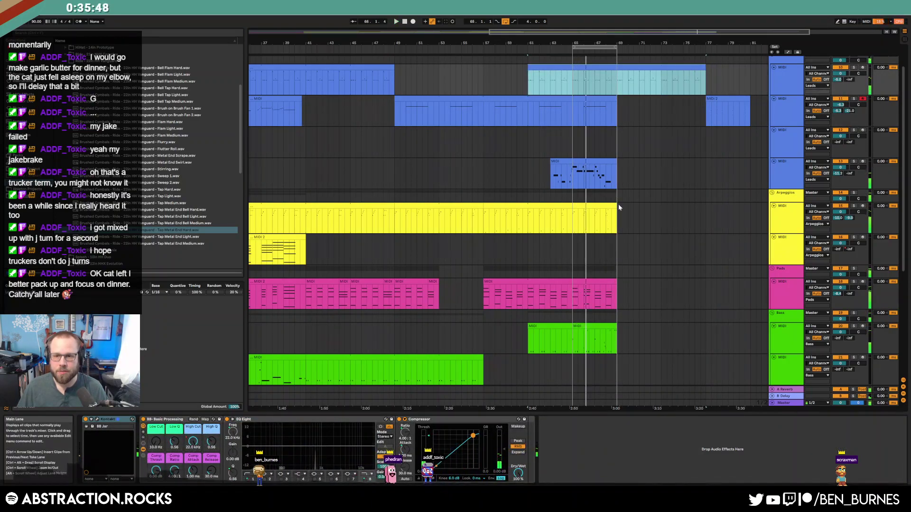
# Extend the first Arpeggios track's part and the Pads clip to bar 77
pyautogui.moveTo(616, 204); pyautogui.dragTo(688, 206)
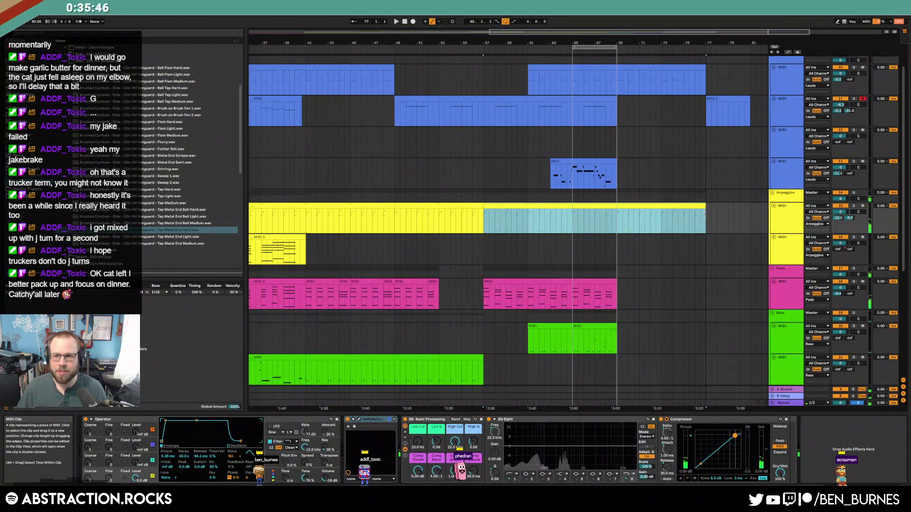
pyautogui.click(616, 283)
pyautogui.moveTo(616, 283); pyautogui.dragTo(706, 282)
# Extend the Bass clip at bar 65 to bar 77 and lengthen its loop to four full bars
pyautogui.moveTo(615, 332); pyautogui.dragTo(701, 332)
pyautogui.doubleClick(701, 331)
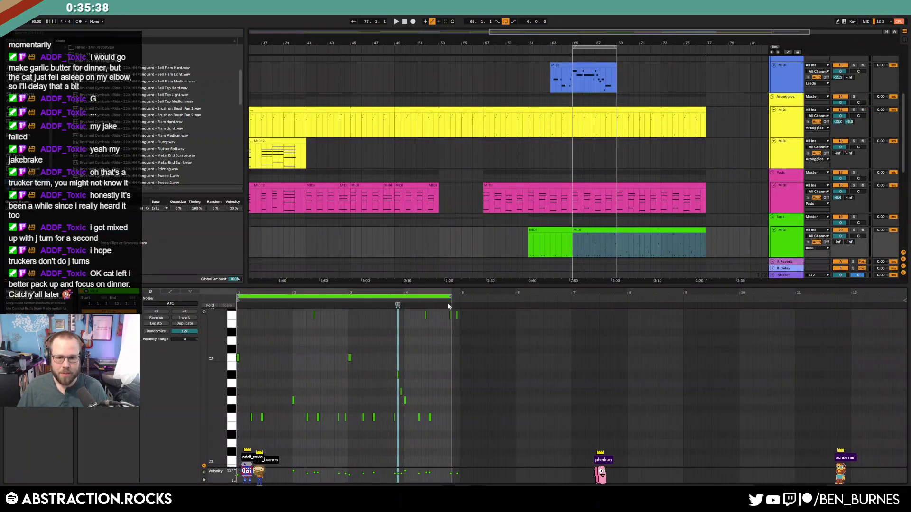
pyautogui.hotkey('ctrl', 'a')
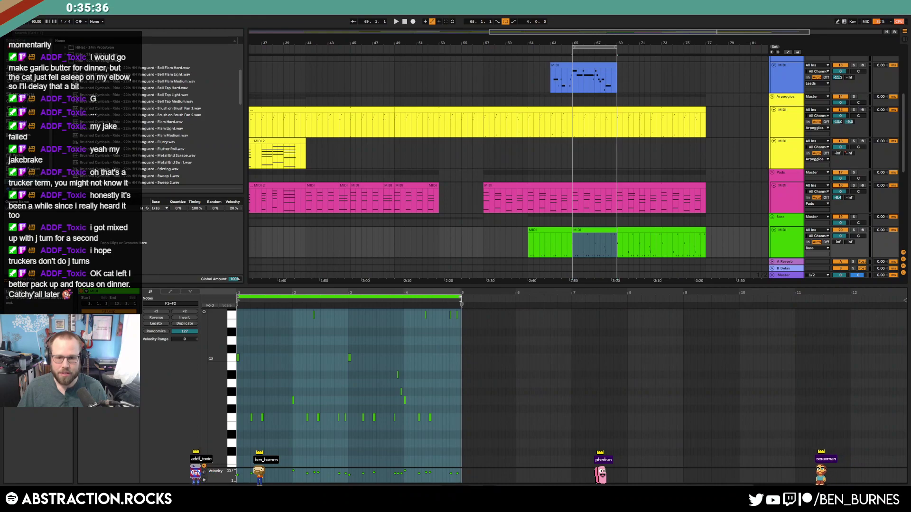
pyautogui.hotkey('shift', 'Tab')
# Extend the Drums RACK part from bar 69 to bar 77
pyautogui.scroll(-3, 639, 289)
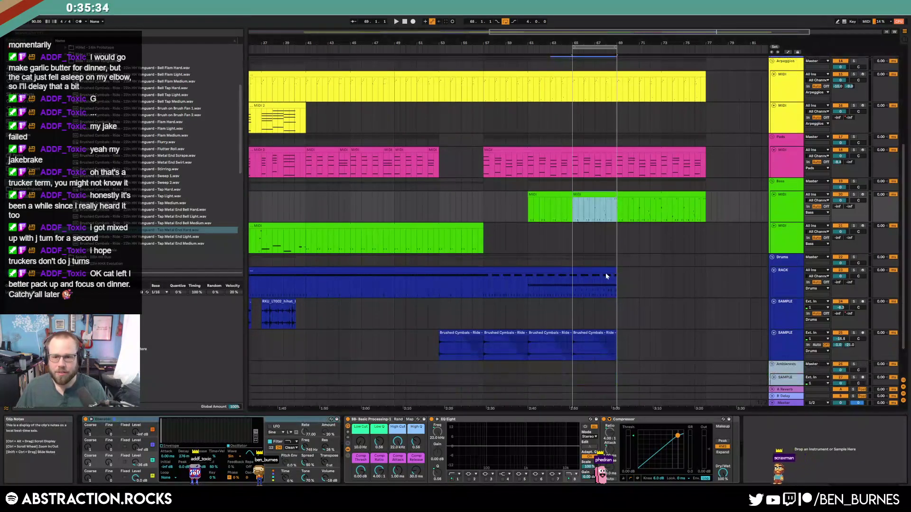
pyautogui.click(617, 271)
pyautogui.hotkey('ctrl', 'd')
pyautogui.hotkey('ctrl', 'd')
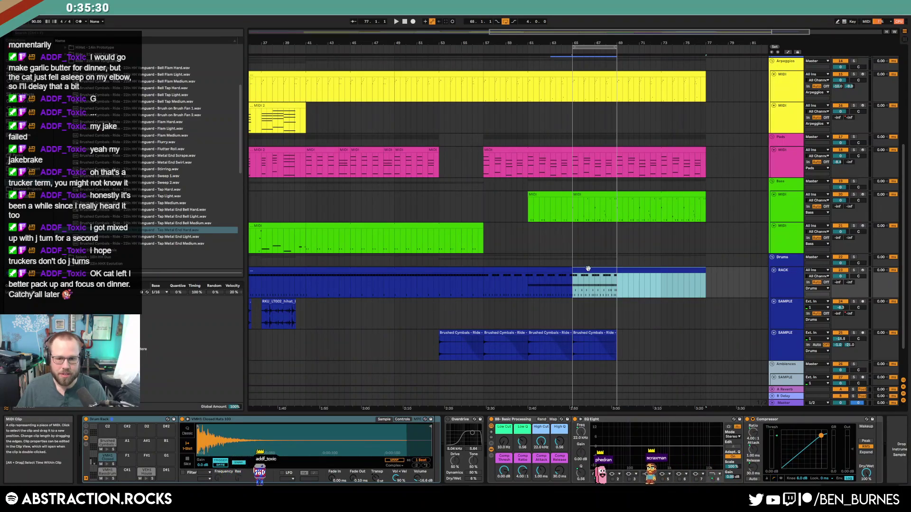
# Turn on looping for the Drums RACK clip starting at bar 65 so its pattern fills the extension to bar 77
pyautogui.hotkey('shift', 'Tab')
pyautogui.click(108, 311)
pyautogui.hotkey('shift', 'Tab')
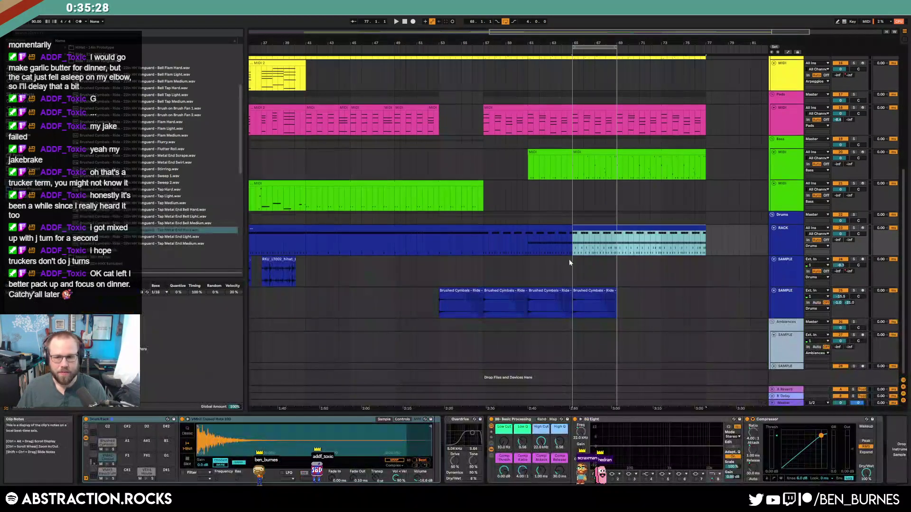
# Duplicate the Brushed Cymbals ride clip at bar 65 twice to continue the cymbal hits to bar 77
pyautogui.click(584, 291)
pyautogui.hotkey('ctrl', 'd')
pyautogui.hotkey('ctrl', 'd')
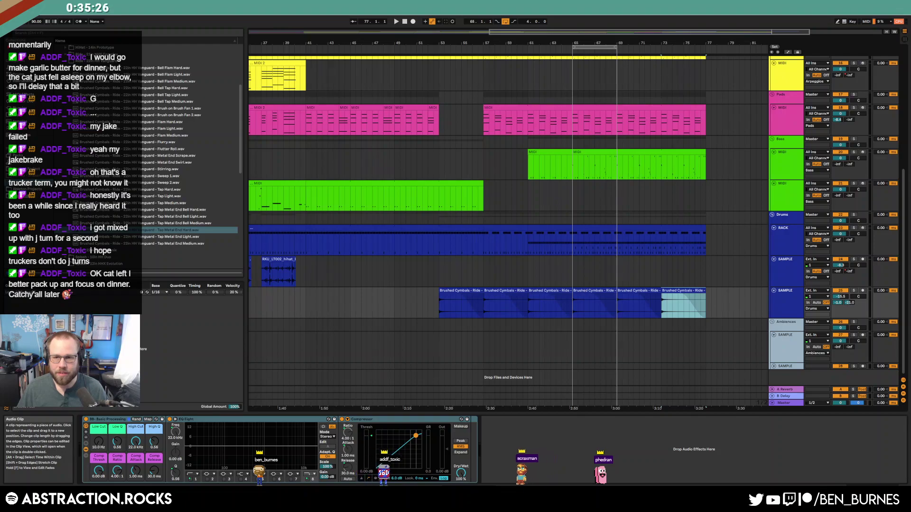
pyautogui.scroll(-2, 646, 218)
pyautogui.hotkey('shift', 'Tab')
pyautogui.hotkey('shift', 'Tab')
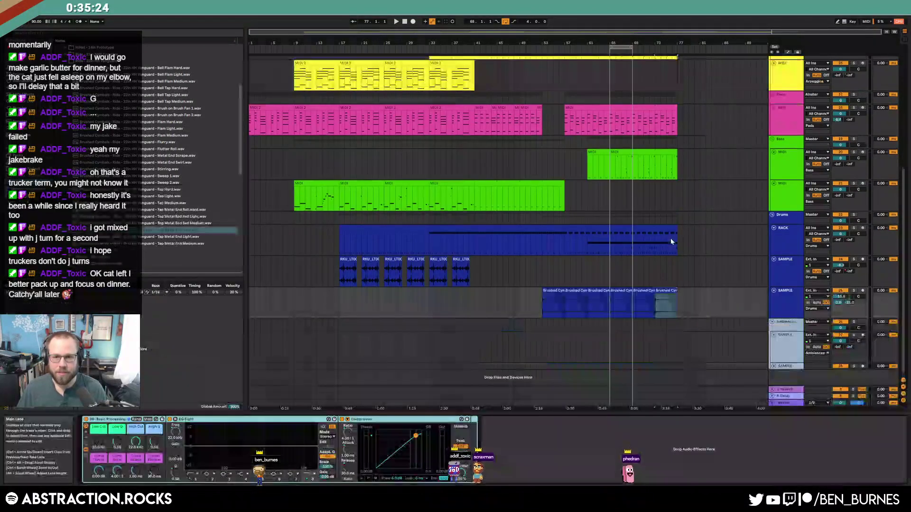
# Set the arrangement loop to bars 69–77, play it back, and arm the second Arpeggios track
pyautogui.scroll(8, 664, 240)
pyautogui.moveTo(620, 49); pyautogui.dragTo(678, 53)
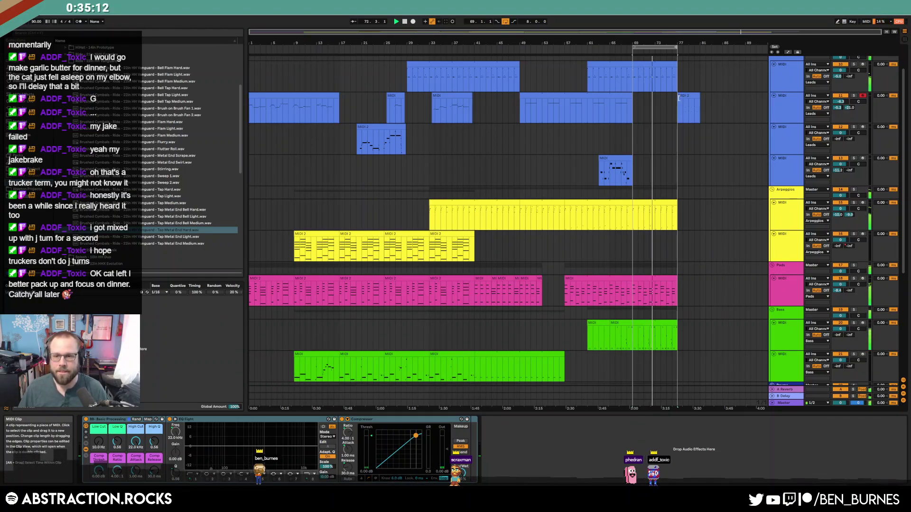
pyautogui.click(862, 234)
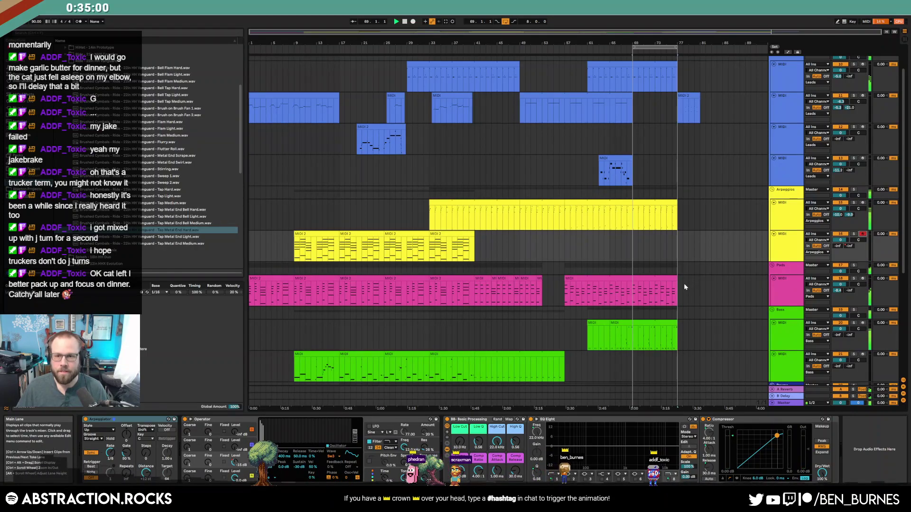
# Separate the Bass part from bar 69 to bar 77 into its own clip and play it with its notes open
pyautogui.moveTo(634, 334); pyautogui.dragTo(677, 341)
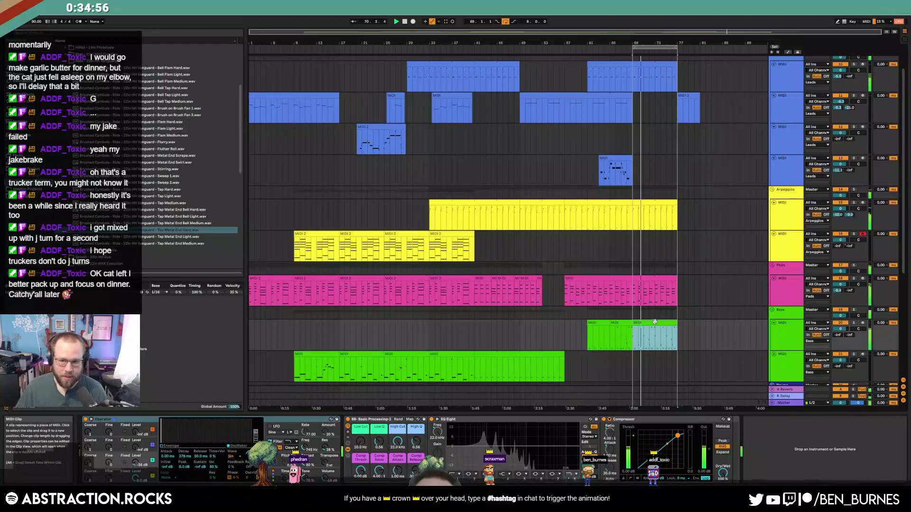
pyautogui.hotkey('shift', 'Tab')
pyautogui.press('space')
pyautogui.click(456, 376)
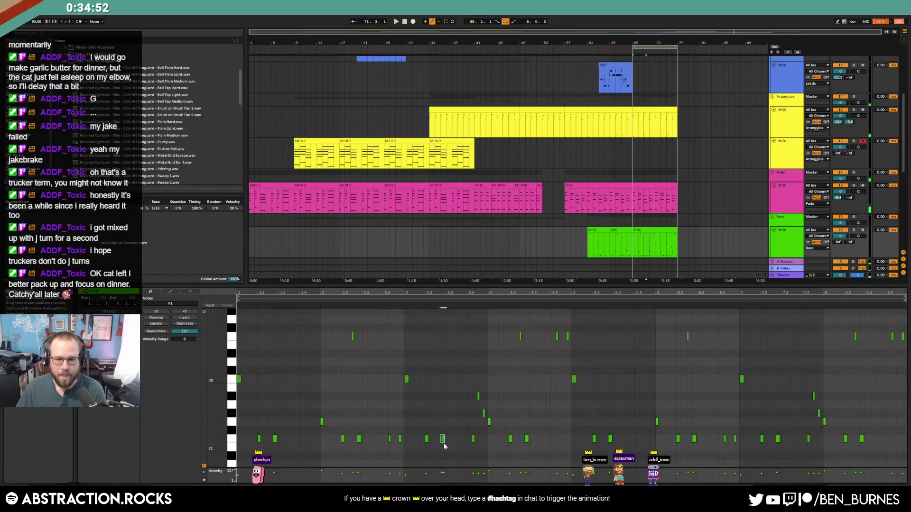
pyautogui.press('space')
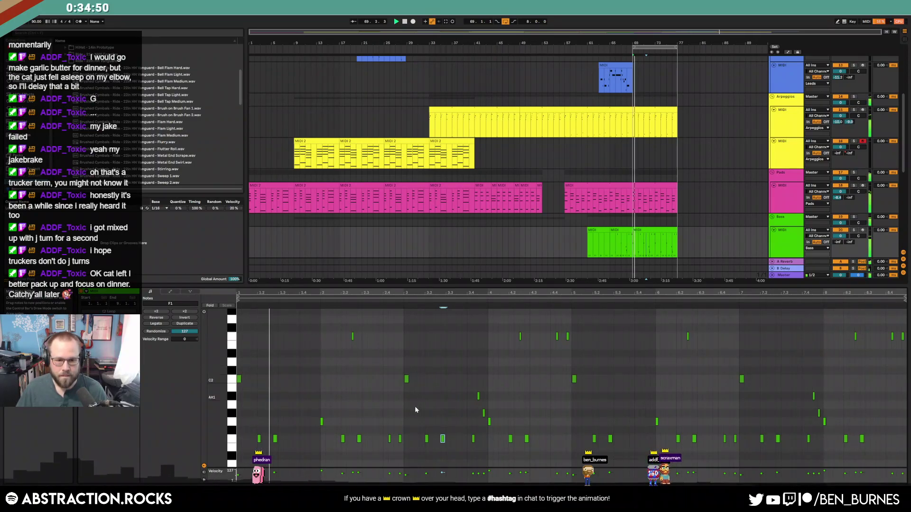
# Raise the F1 bass note on beat 2 of the clip's bar 3 to G#1
pyautogui.click(427, 439)
pyautogui.press('Up')
pyautogui.press('Up')
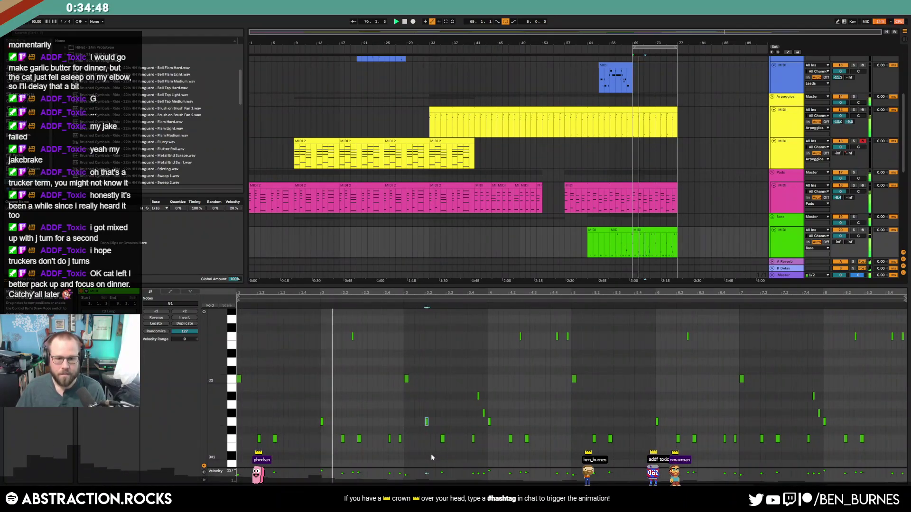
pyautogui.press('Up')
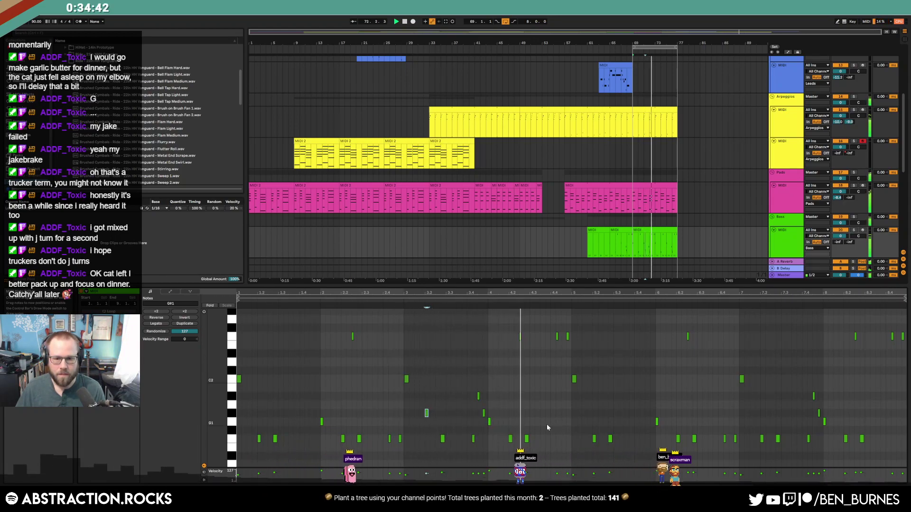
# Rework the bass run into the clip's bar 6 with an added F1, the G1 moved one grid step earlier, and an A#1 on bar 6
pyautogui.doubleClick(642, 438)
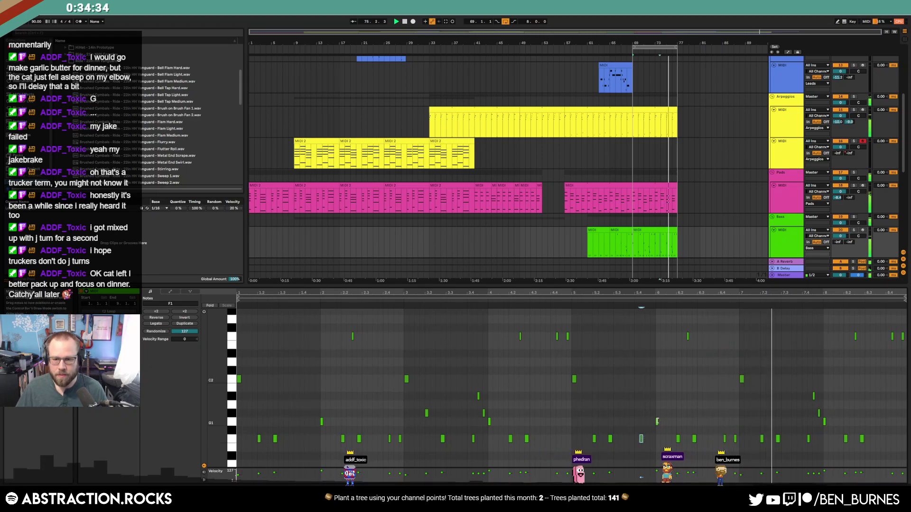
pyautogui.click(657, 421)
pyautogui.press('Left')
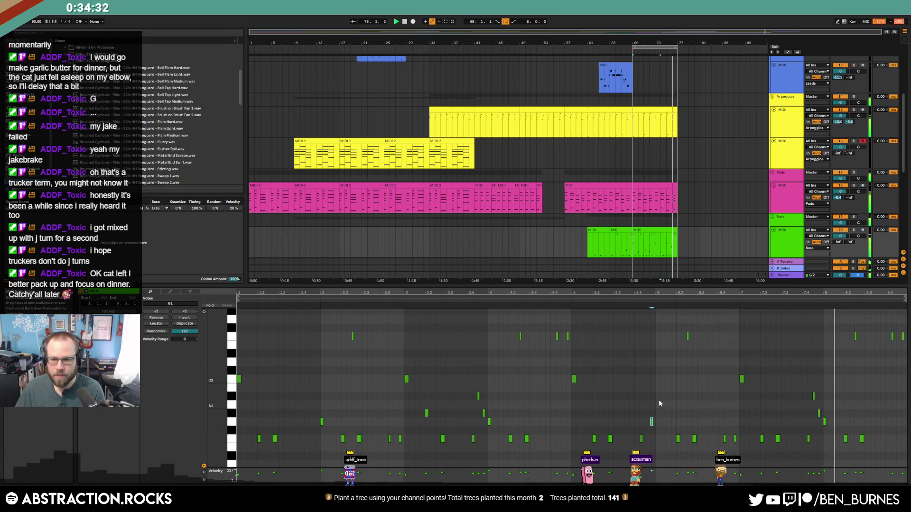
pyautogui.doubleClick(658, 396)
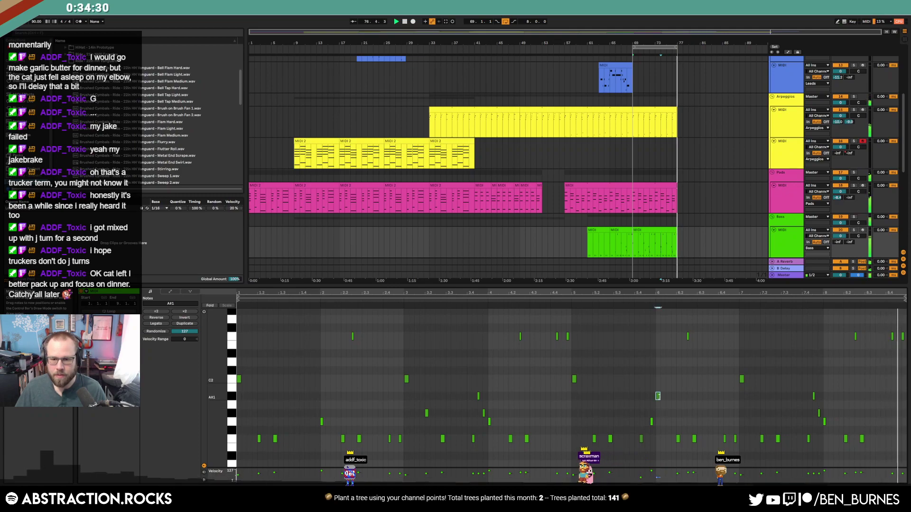
pyautogui.click(641, 439)
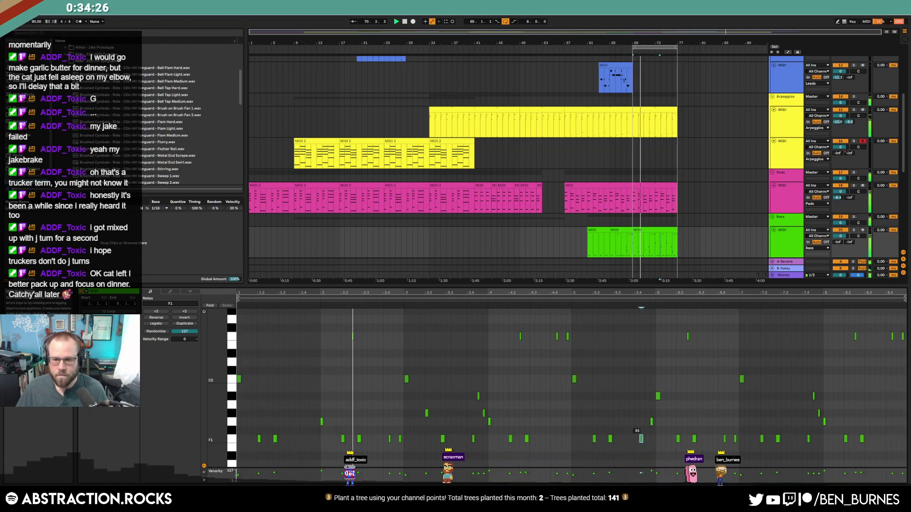
# Add a G#1 note in the second half of the bass clip's bar 6 and play the result
pyautogui.click(691, 420)
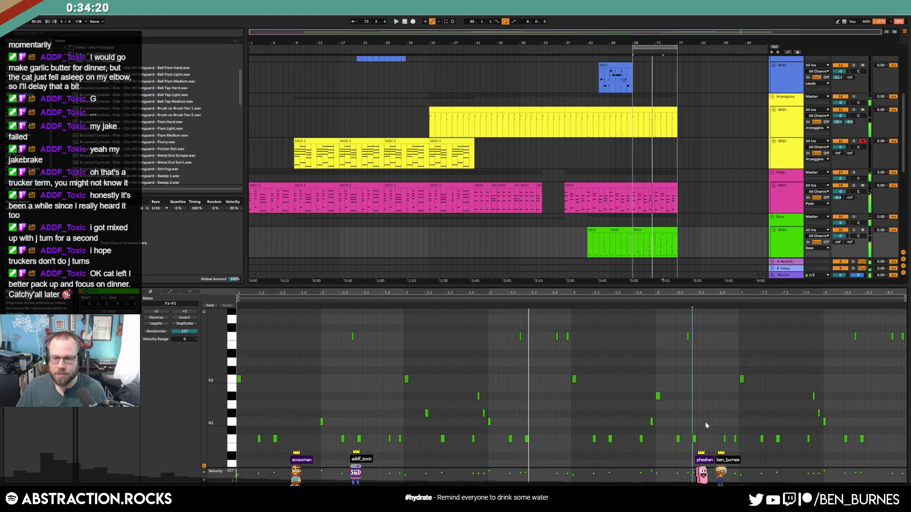
pyautogui.click(694, 439)
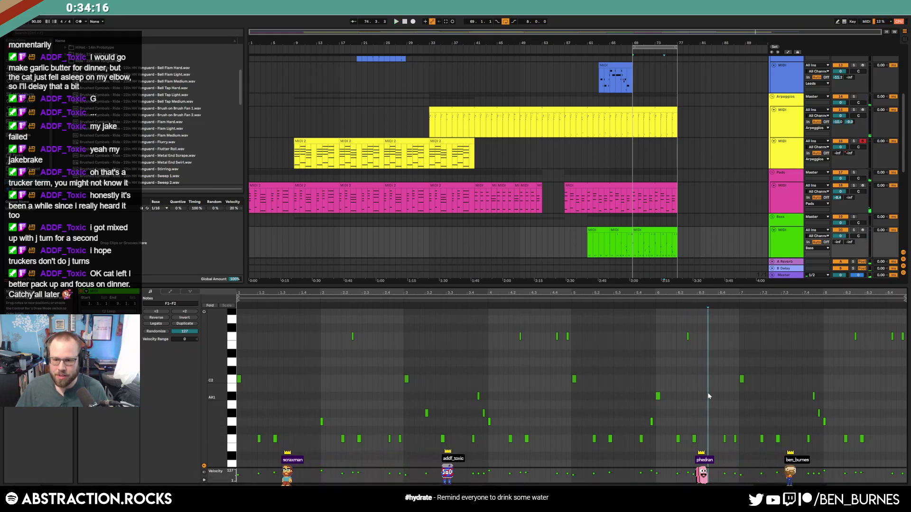
pyautogui.doubleClick(709, 414)
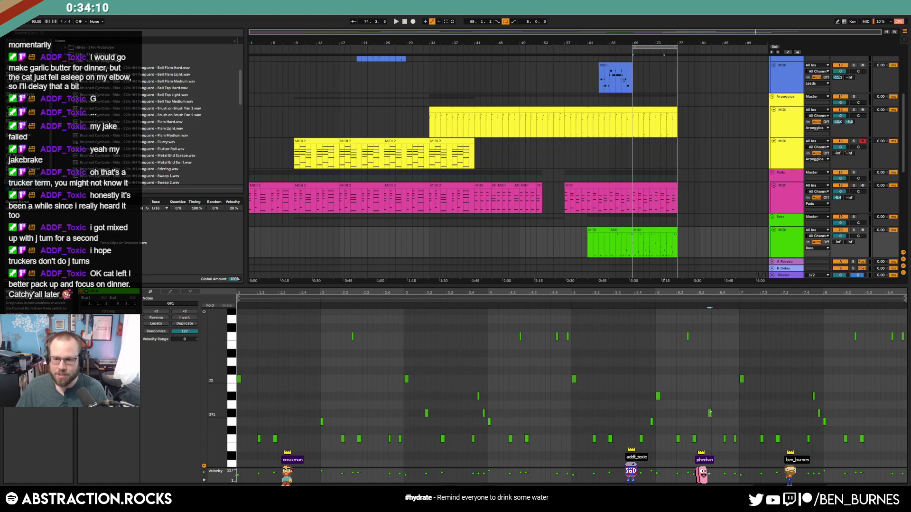
pyautogui.click(722, 416)
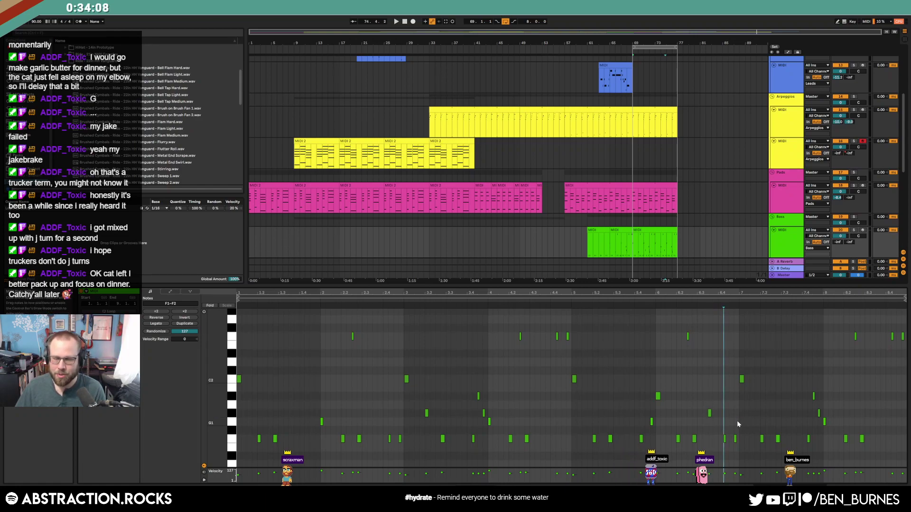
pyautogui.press('space')
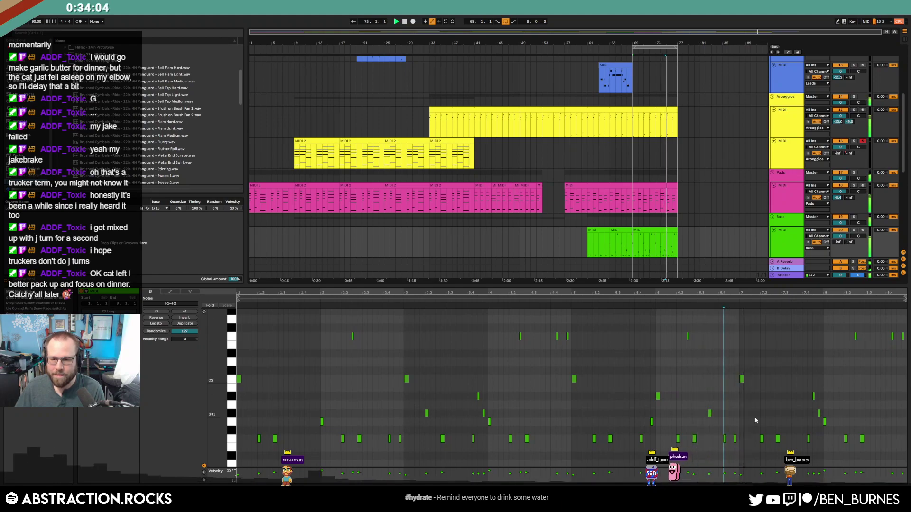
# Raise the G#1 bass note just before bar 8 to A#1 and shift the preceding F1 and A#1 notes one grid step earlier
pyautogui.click(819, 414)
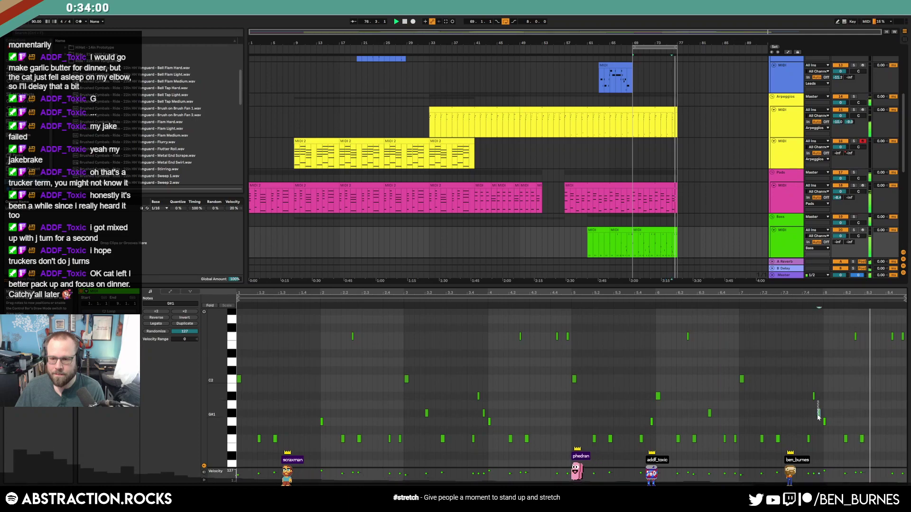
pyautogui.press('Up')
pyautogui.press('Up')
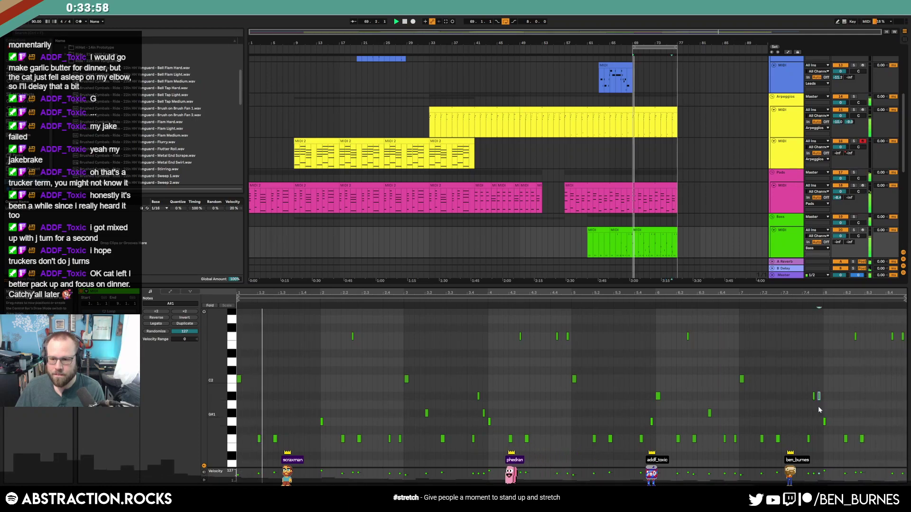
pyautogui.click(798, 300)
pyautogui.moveTo(800, 389); pyautogui.dragTo(814, 448)
pyautogui.press('Left')
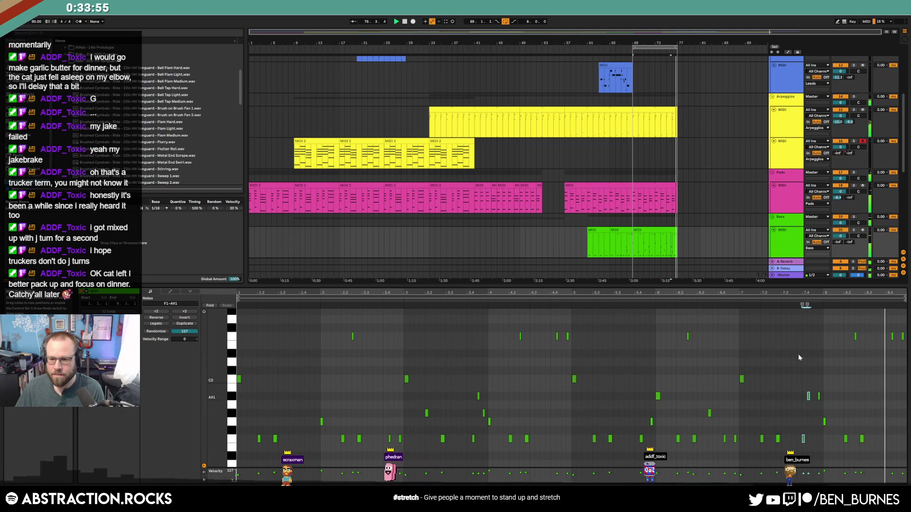
pyautogui.click(783, 302)
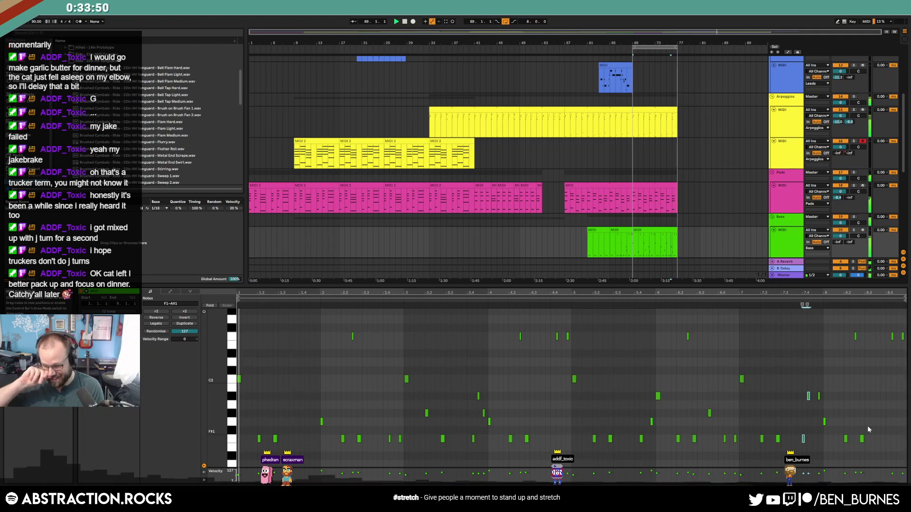
# Lower the last two notes of the bass clip to D#2 and close the note editor
pyautogui.moveTo(889, 329); pyautogui.dragTo(905, 345)
pyautogui.press('Down')
pyautogui.press('Down')
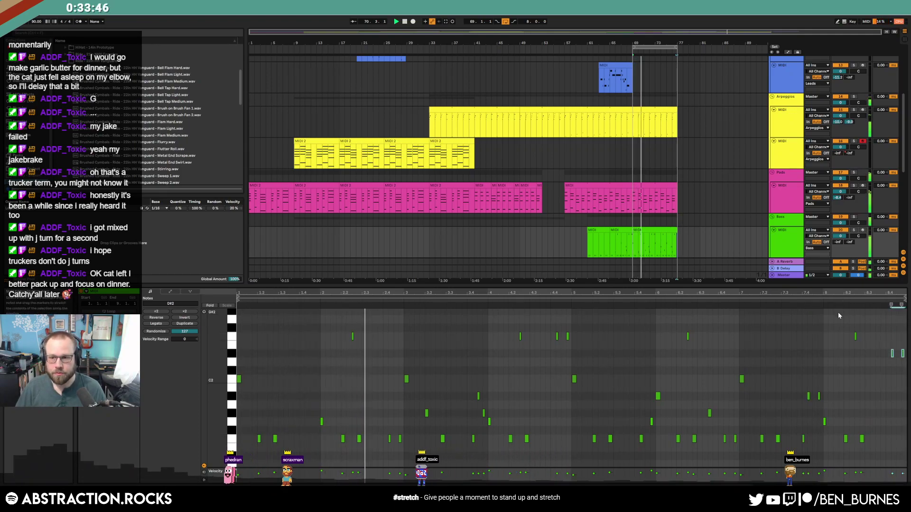
pyautogui.hotkey('shift', 'Tab')
pyautogui.click(663, 231)
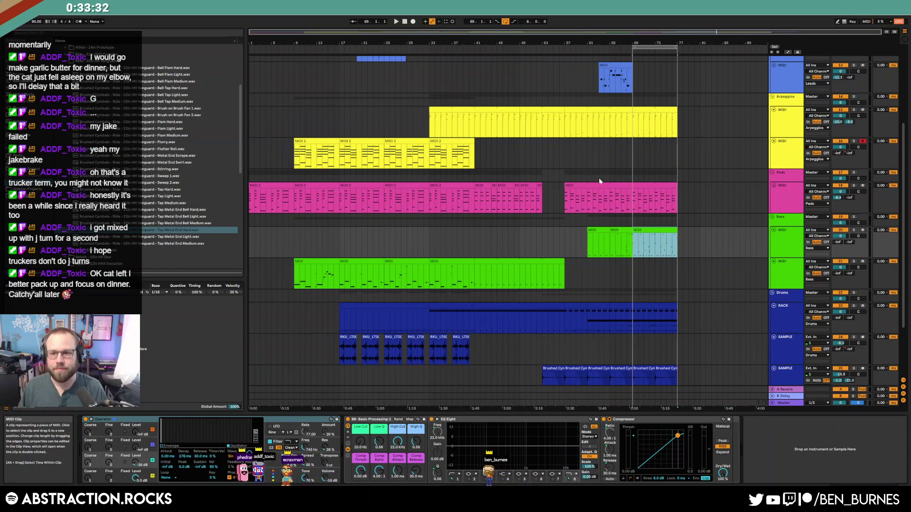
# Arm the third Leads track with the Shakuhachi instrument and start playback from bar 69
pyautogui.click(631, 184)
pyautogui.scroll(5, 661, 246)
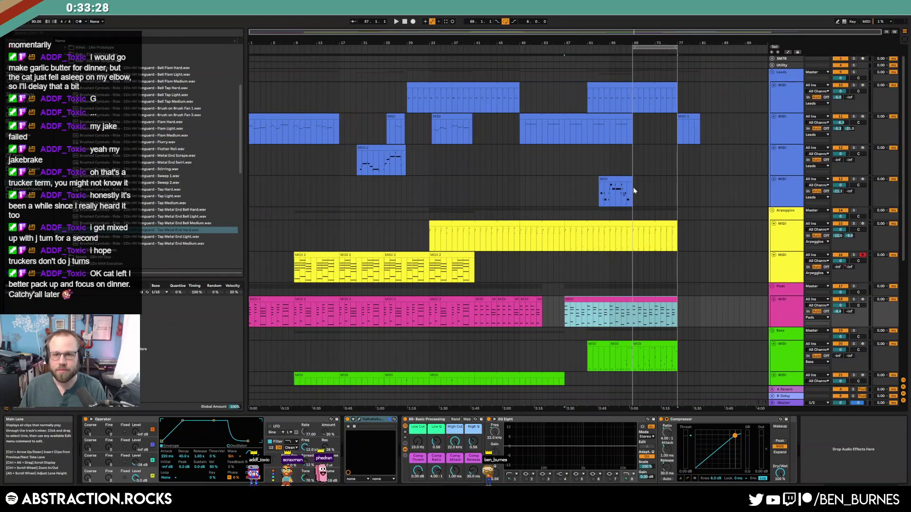
pyautogui.click(634, 161)
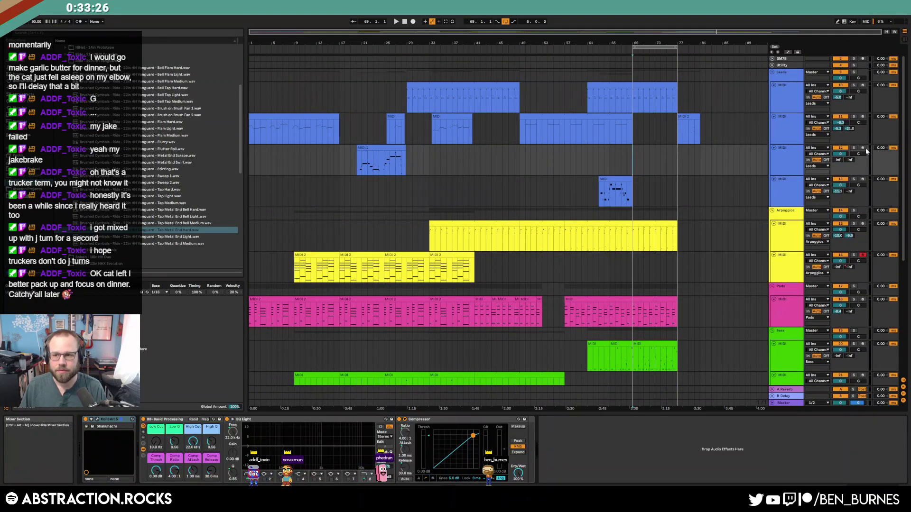
pyautogui.click(863, 148)
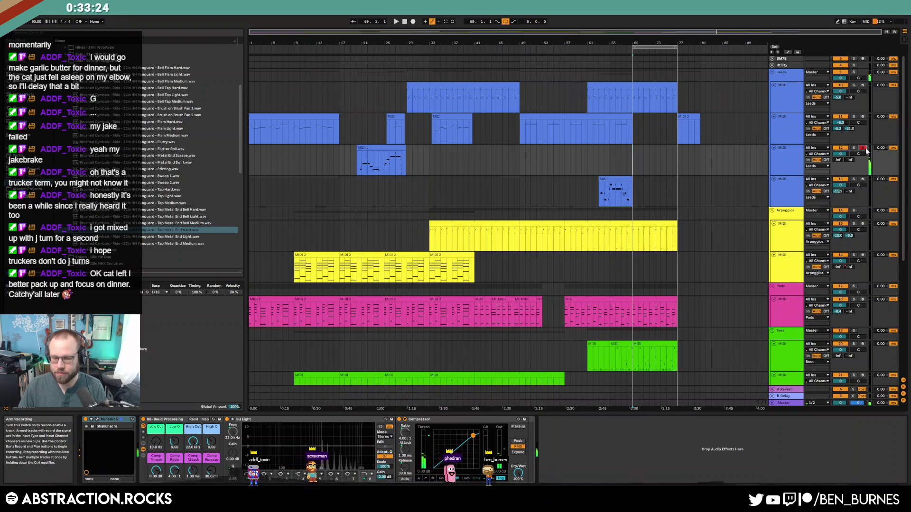
pyautogui.press('space')
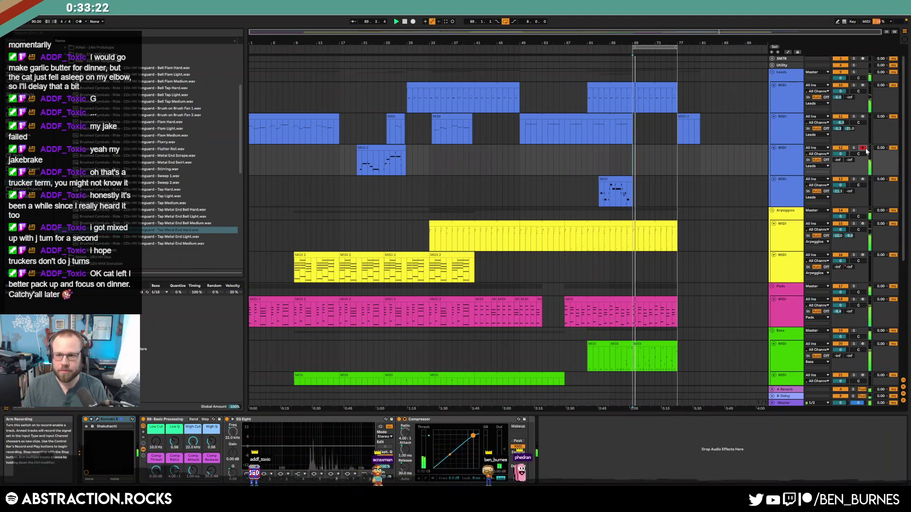
# Move the second Leads track's clip at bar 77 to bar 69 on the third Leads track and keep only its C3–D#3 octave
pyautogui.moveTo(690, 116); pyautogui.dragTo(641, 148)
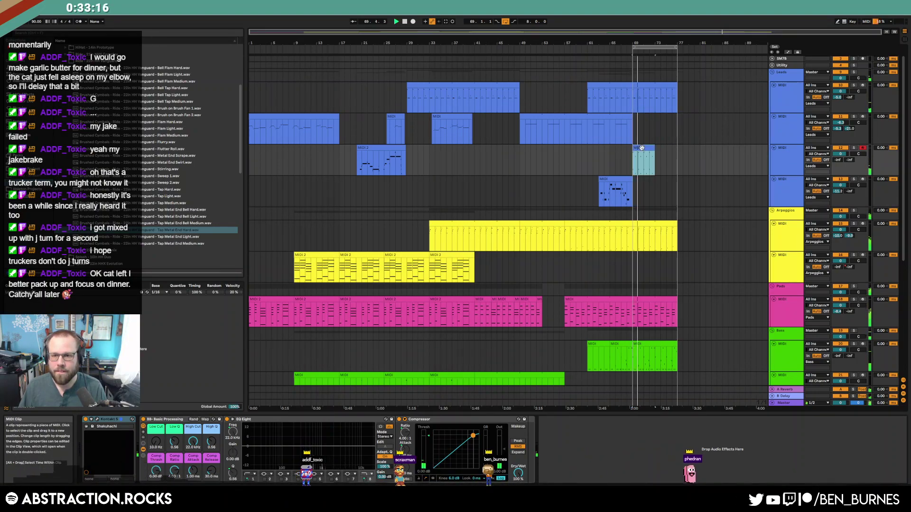
pyautogui.doubleClick(641, 148)
pyautogui.moveTo(240, 406); pyautogui.dragTo(905, 467)
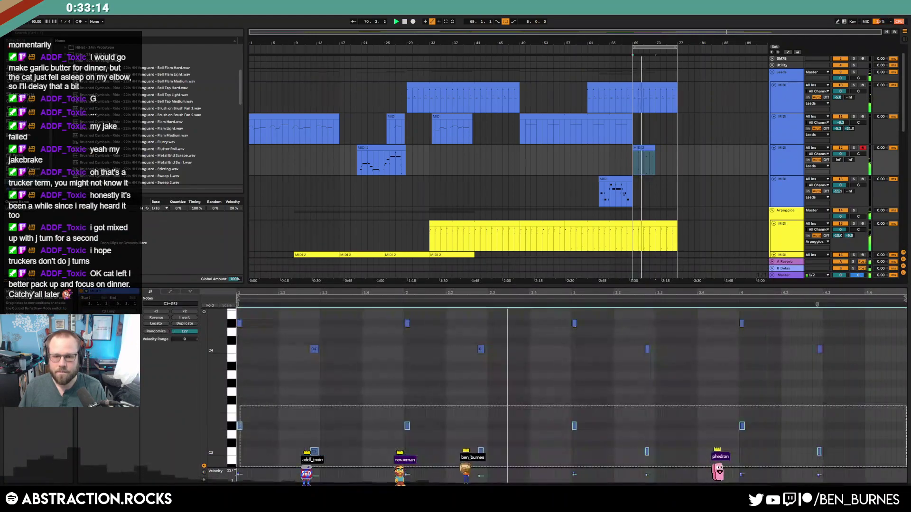
pyautogui.hotkey('shift', 'Up')
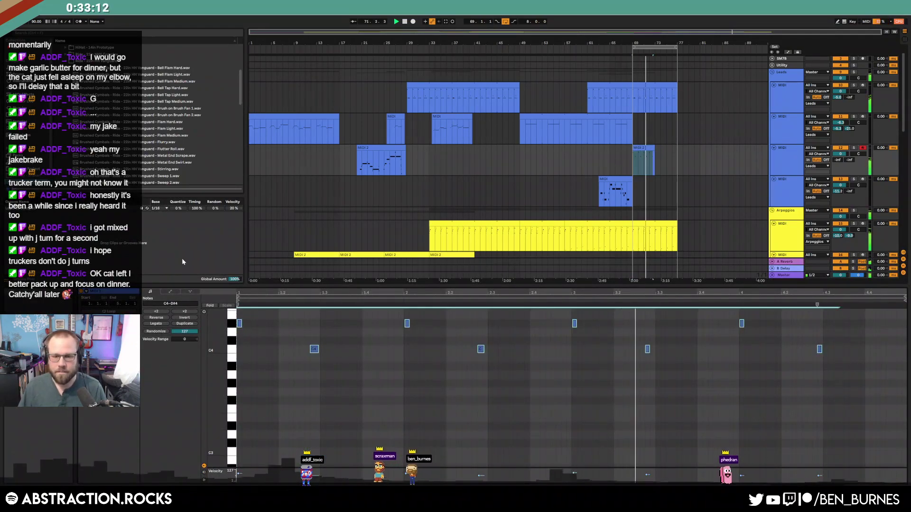
pyautogui.hotkey('ctrl', 'z')
pyautogui.moveTo(406, 426); pyautogui.dragTo(407, 455)
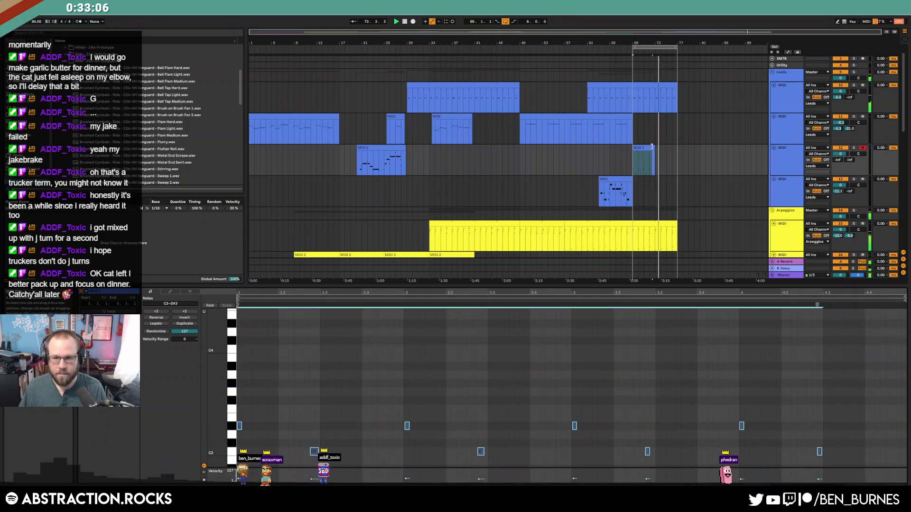
# Extend the third Leads track's clip at bar 69 to bar 77 and turn on its looping
pyautogui.moveTo(653, 148); pyautogui.dragTo(676, 147)
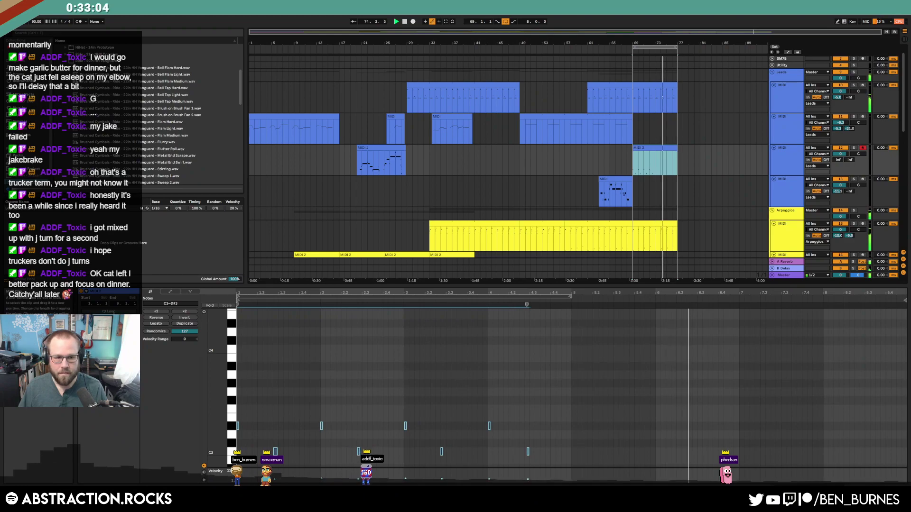
pyautogui.click(109, 312)
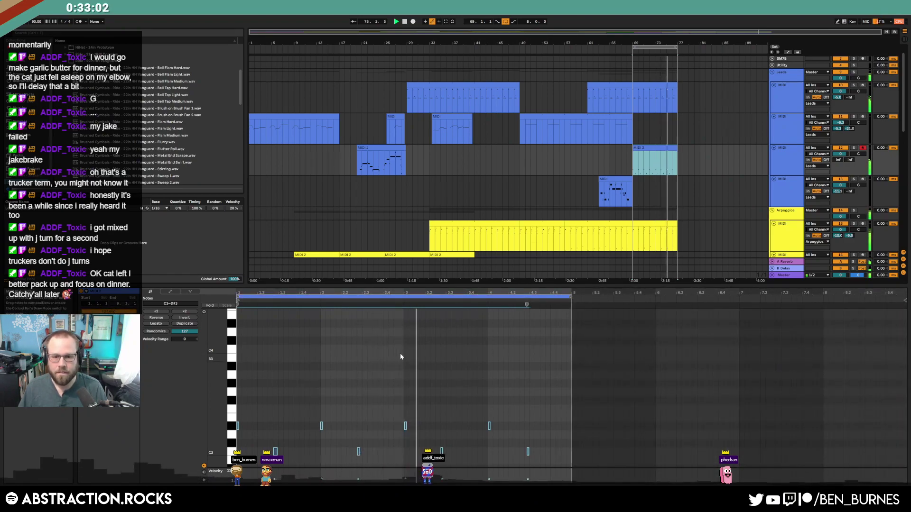
# Close the note editor, change the Shakuhachi's velocity curve in its Kontakt options and play back from bar 69
pyautogui.hotkey('shift', 'Tab')
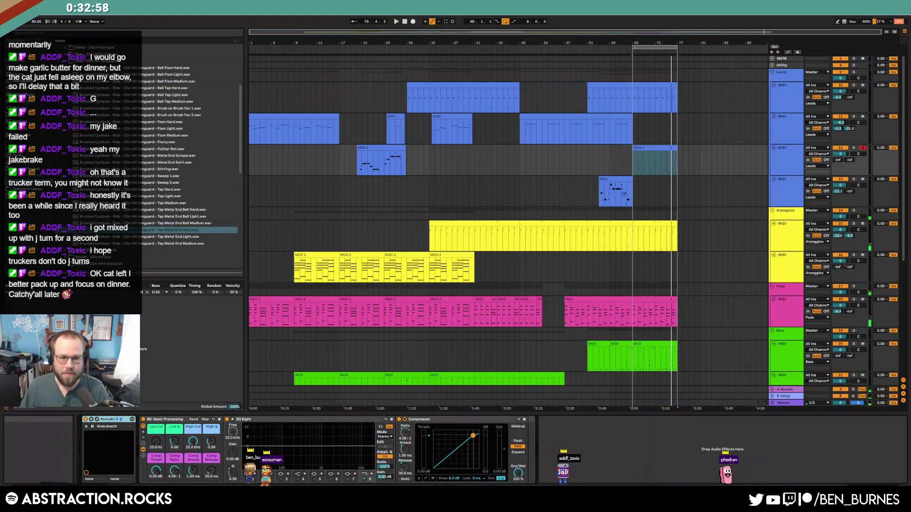
pyautogui.click(97, 419)
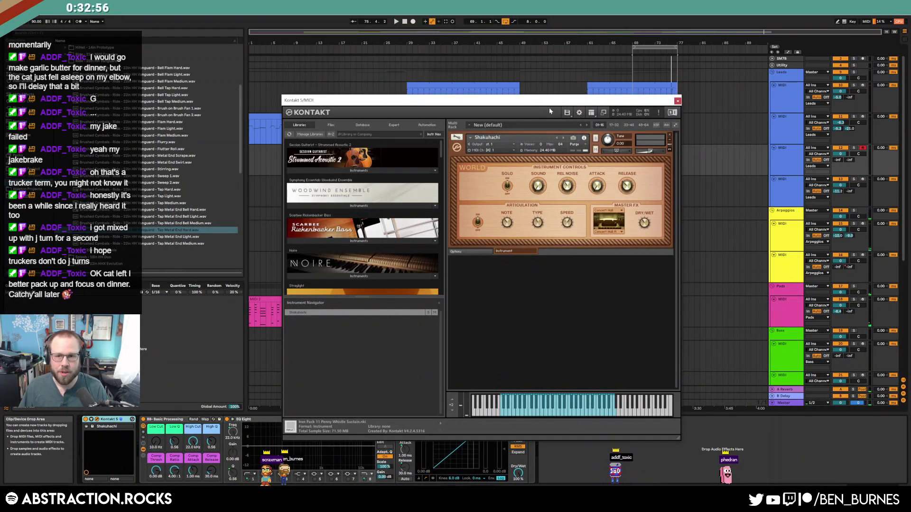
pyautogui.moveTo(548, 101); pyautogui.dragTo(455, 88)
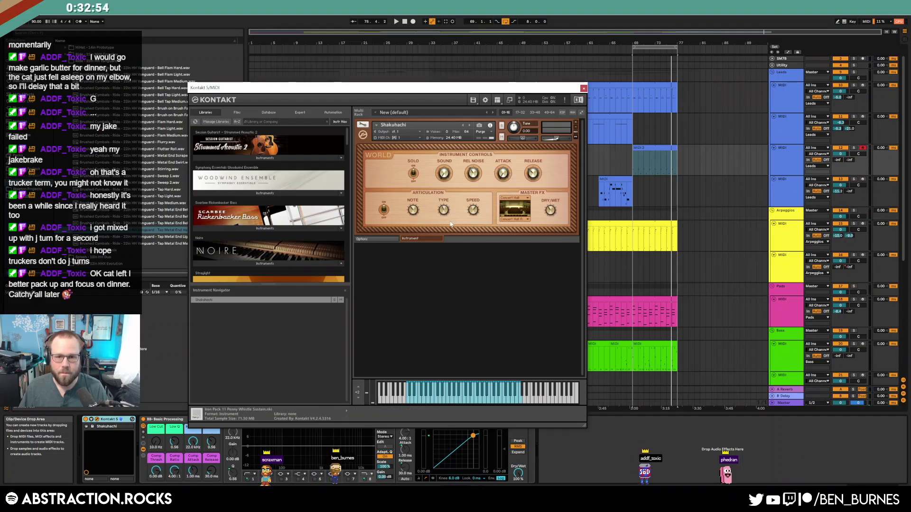
pyautogui.click(375, 240)
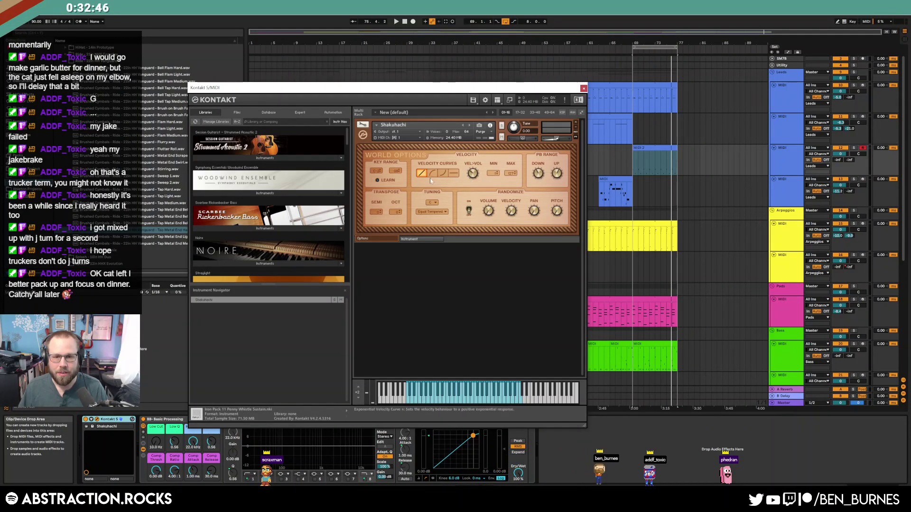
pyautogui.press('space')
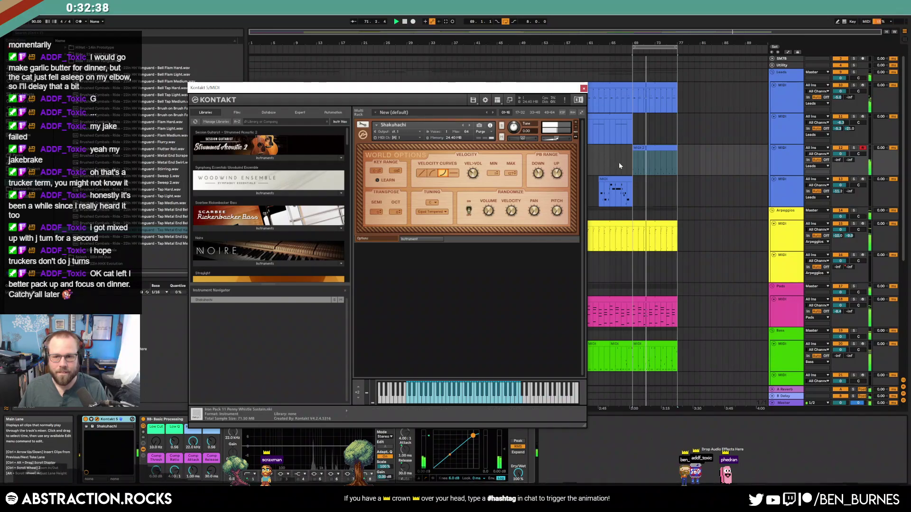
# Stop playback, close the Shakuhachi window and delete the third Leads track's clip at bars 69–77
pyautogui.press('a')
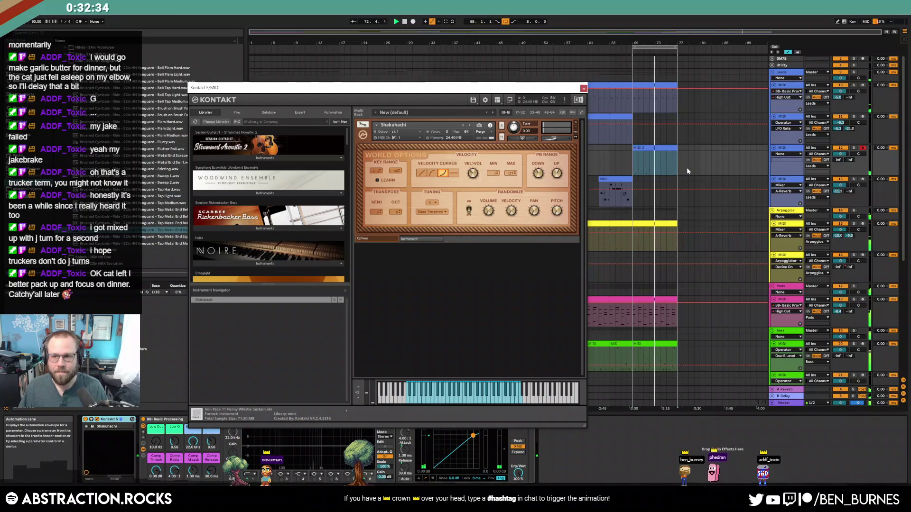
pyautogui.press('space')
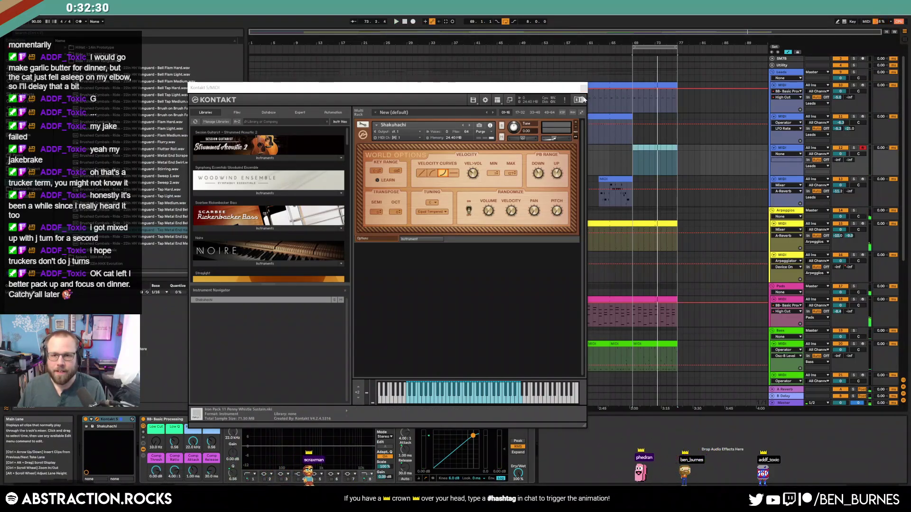
pyautogui.click(584, 89)
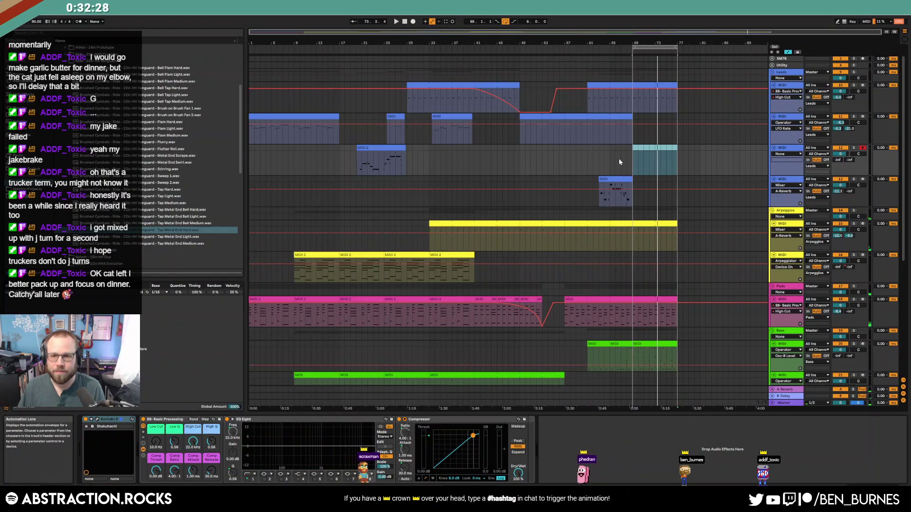
pyautogui.click(598, 161)
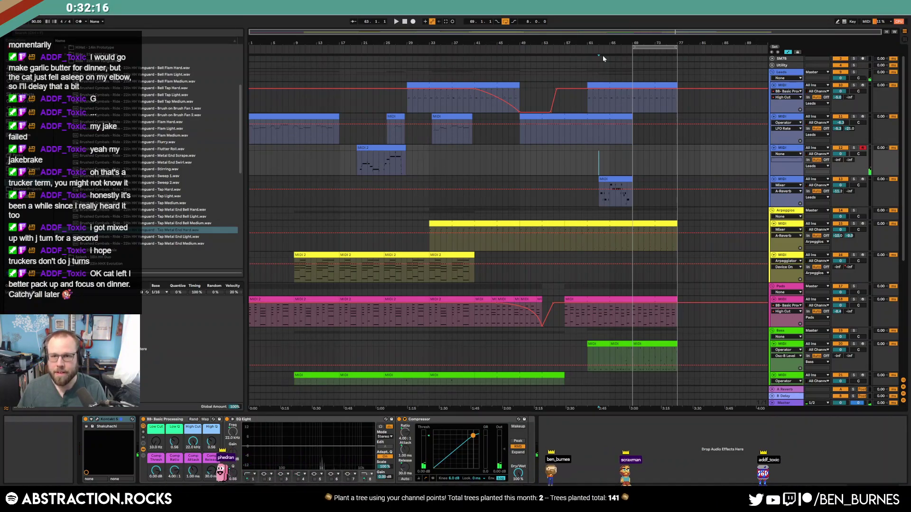
# Play from bar 61 with automation hidden and insert a new MIDI track below the existing Pads MIDI track
pyautogui.click(587, 51)
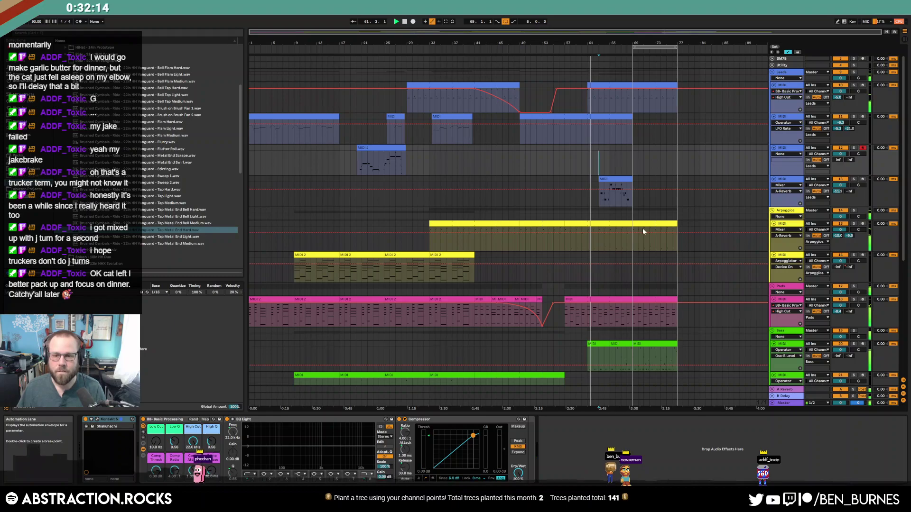
pyautogui.press('a')
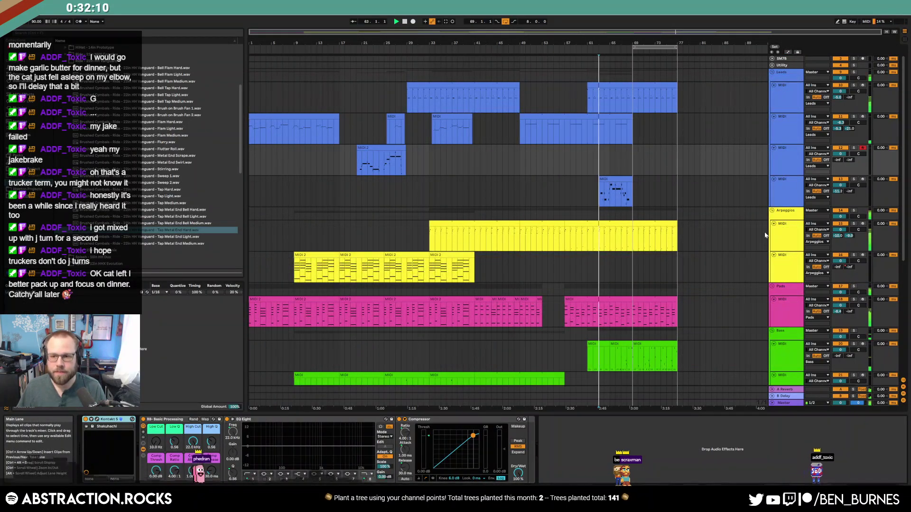
pyautogui.click(789, 317)
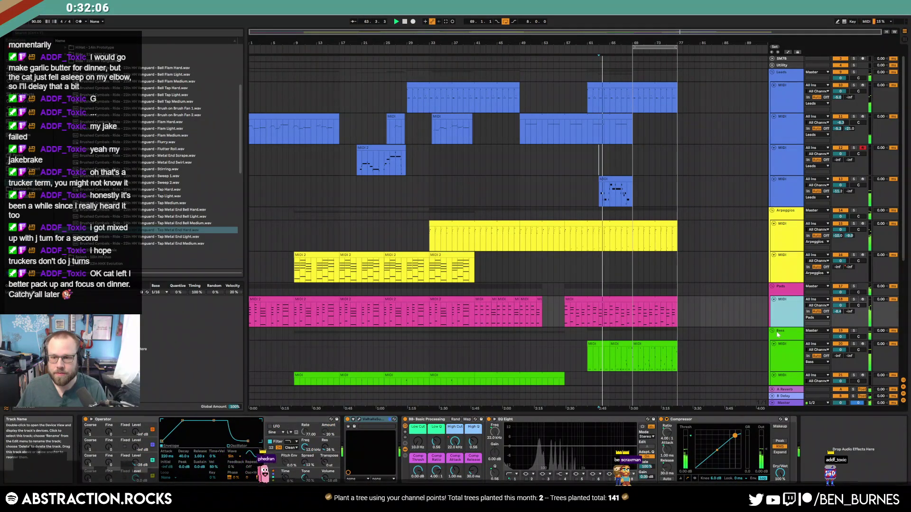
pyautogui.hotkey('ctrl', 'shift', 't')
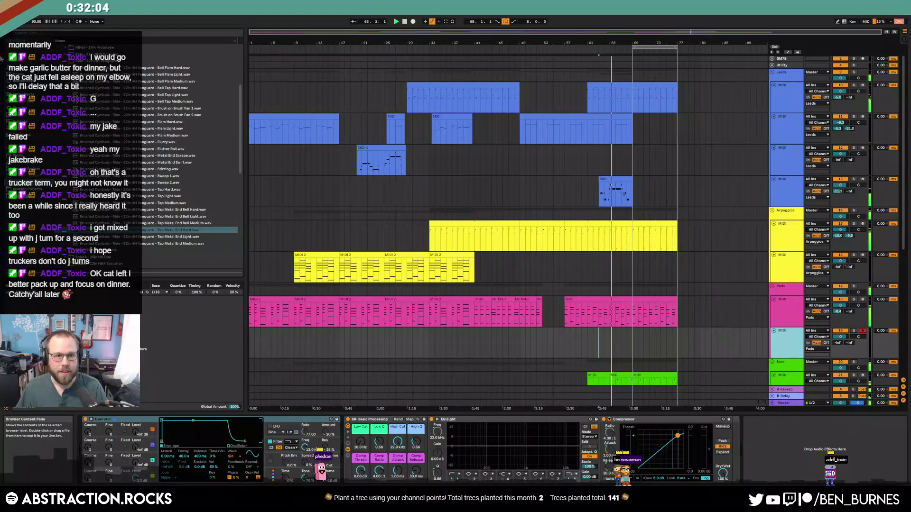
# Narrow the browser and replace the new Pads track's Operator with the Kontakt 5 plug-in
pyautogui.moveTo(245, 94); pyautogui.dragTo(144, 105)
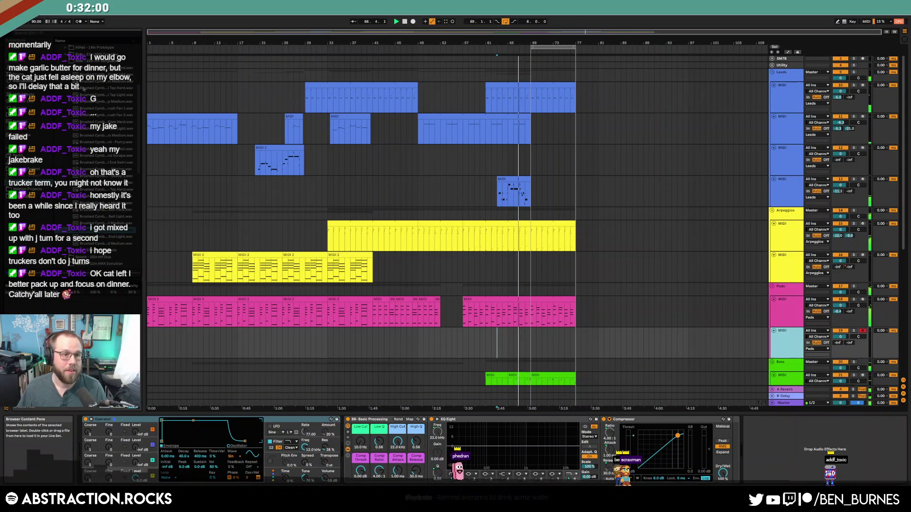
pyautogui.click(28, 108)
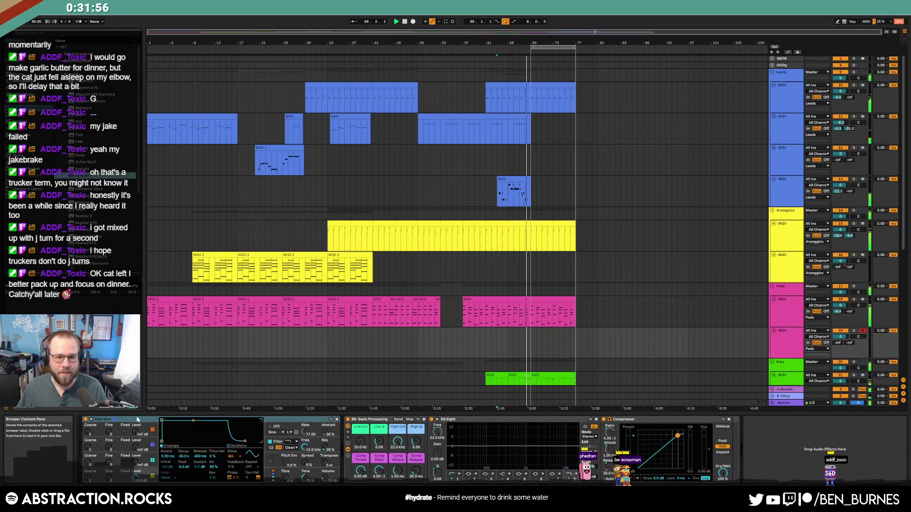
pyautogui.moveTo(137, 420); pyautogui.dragTo(137, 420)
# Load Mega Brass.nki from the Mega Brass library's Instruments folder into Kontakt, browsing by files
pyautogui.click(270, 125)
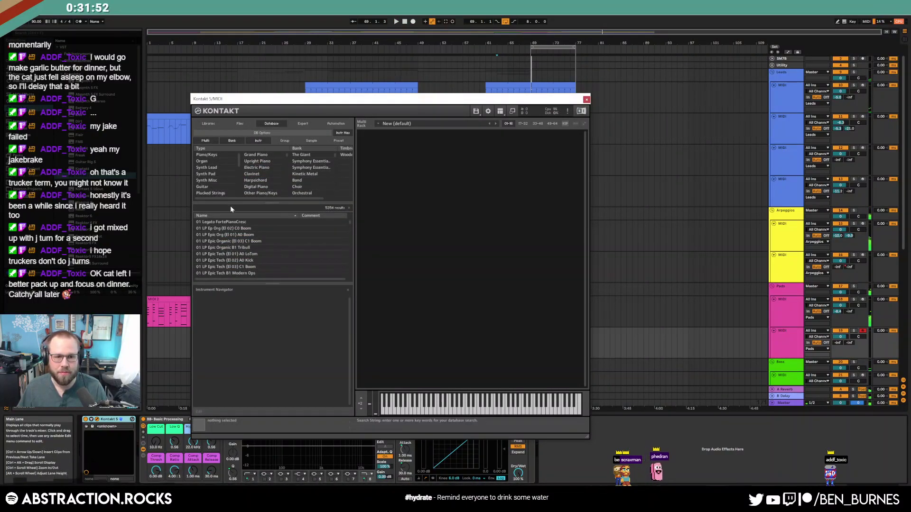
pyautogui.click(240, 124)
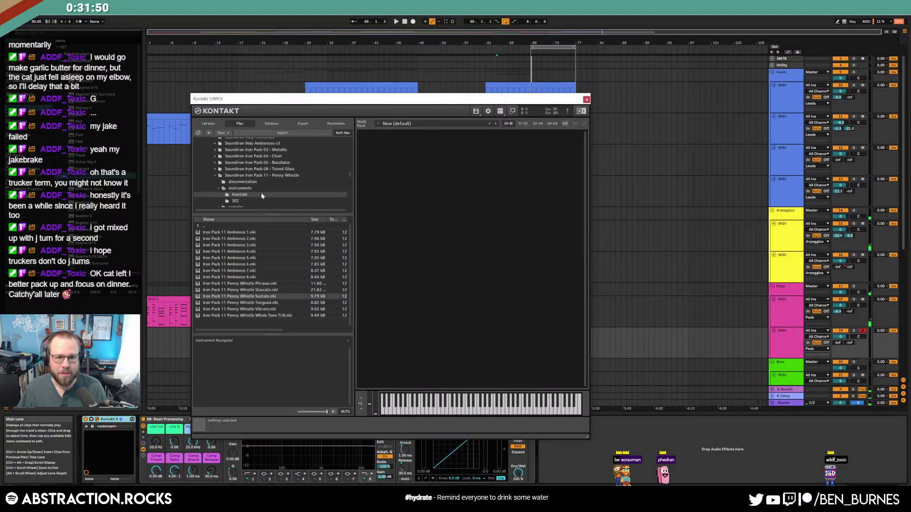
pyautogui.click(220, 176)
pyautogui.scroll(3, 223, 183)
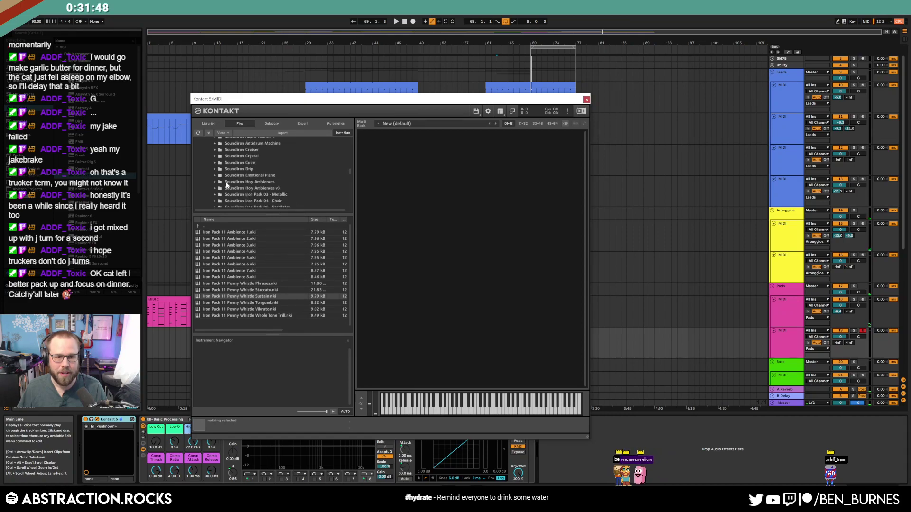
pyautogui.scroll(-10, 227, 185)
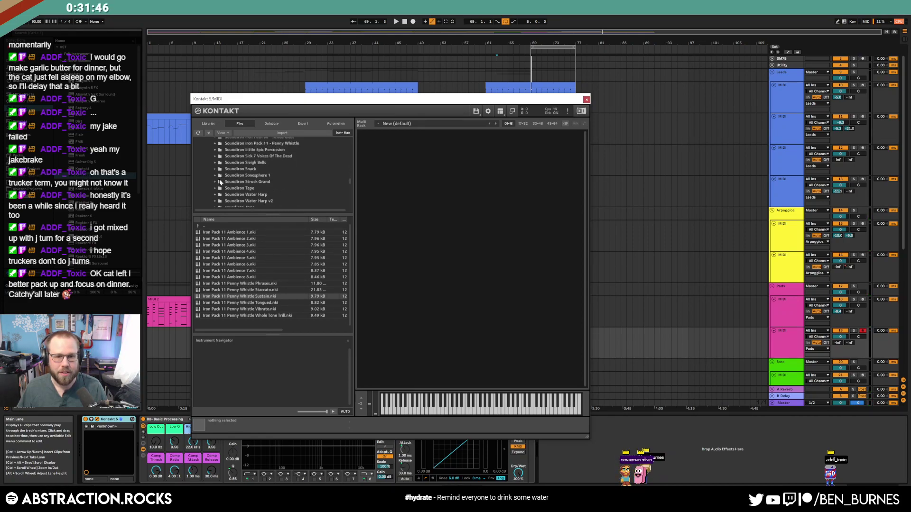
pyautogui.scroll(-2, 220, 184)
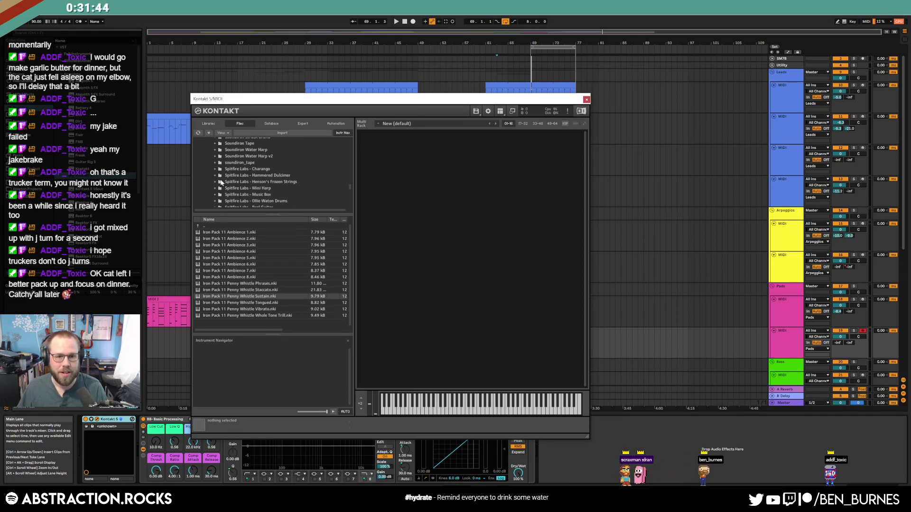
pyautogui.scroll(10, 220, 185)
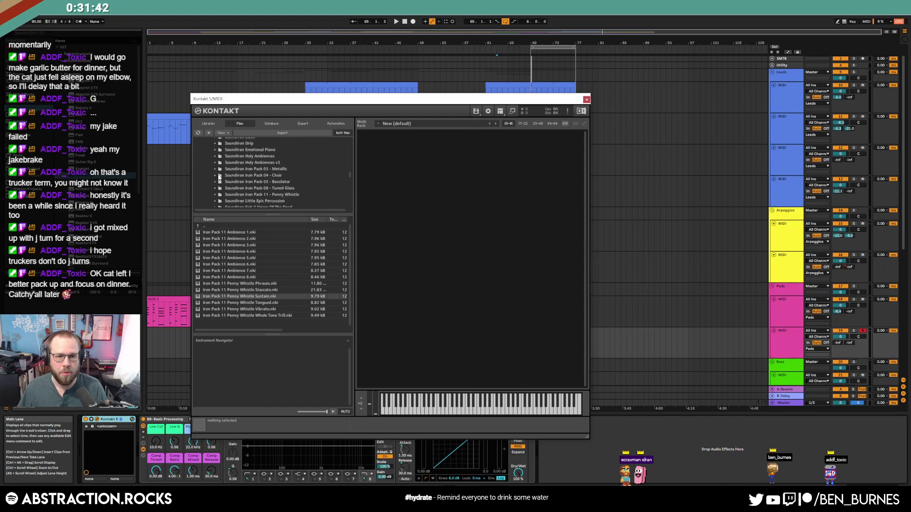
pyautogui.scroll(3, 219, 176)
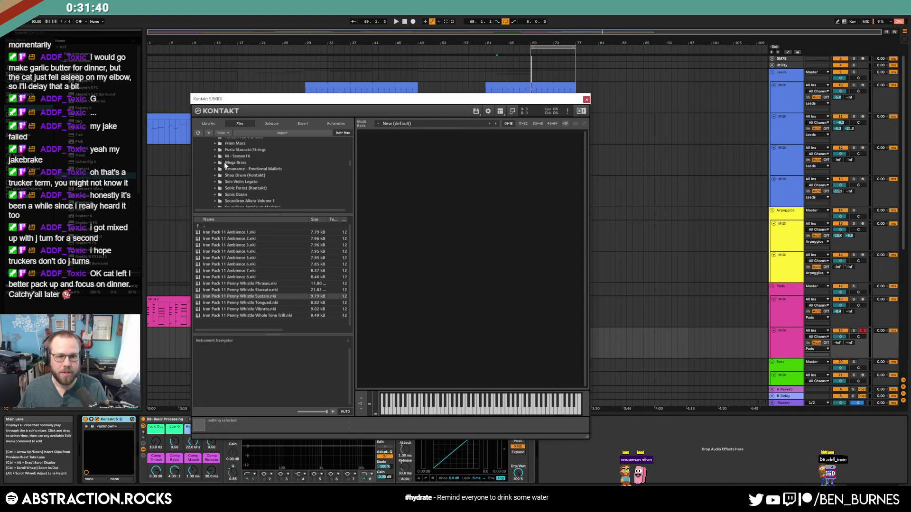
pyautogui.click(227, 162)
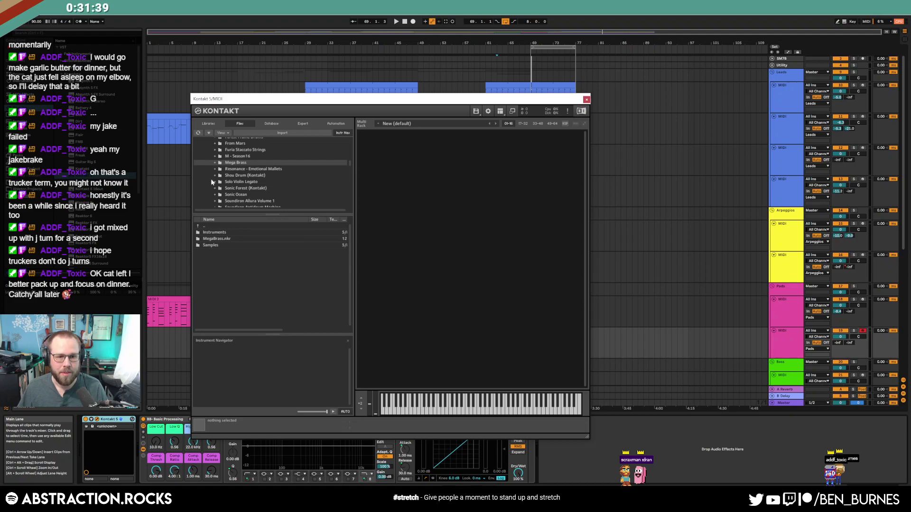
pyautogui.doubleClick(215, 232)
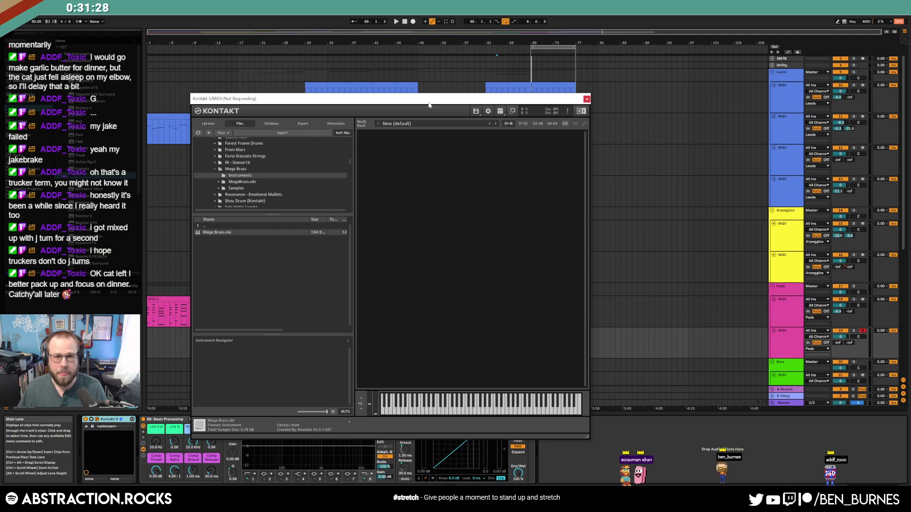
pyautogui.moveTo(428, 104); pyautogui.dragTo(326, 60)
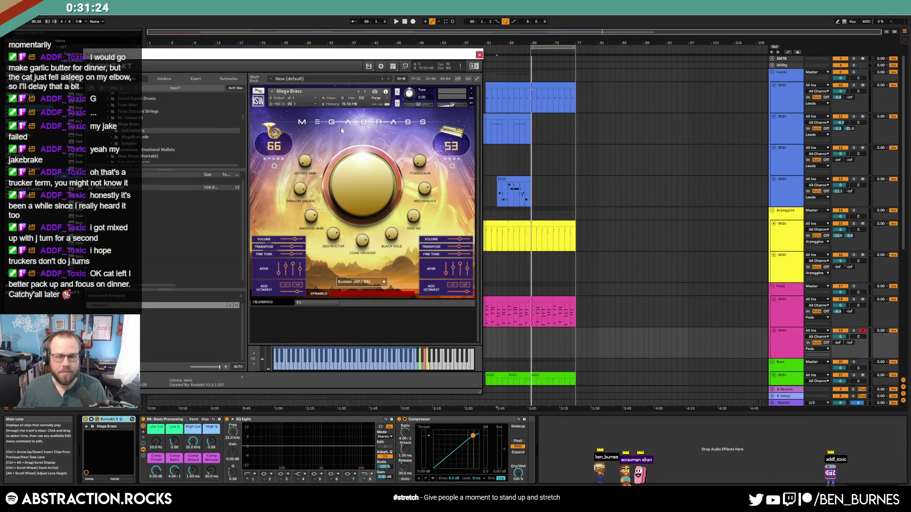
# Copy the Pads chords of bars 69–77 onto the Mega Brass track and open the copied clip's notes
pyautogui.click(557, 298)
pyautogui.moveTo(573, 311); pyautogui.dragTo(555, 334)
pyautogui.doubleClick(555, 333)
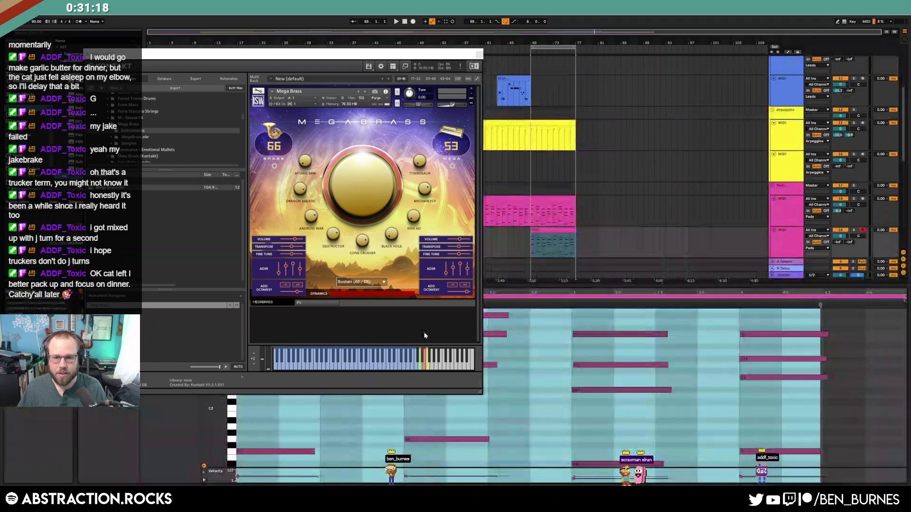
pyautogui.moveTo(418, 61); pyautogui.dragTo(343, 36)
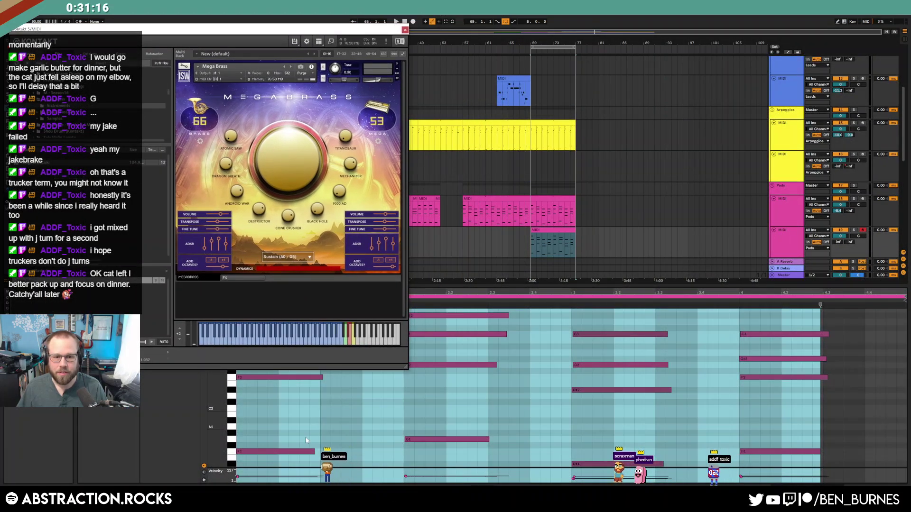
# Shorten all notes of the Mega Brass clip to short stabs and audition them from bar 69
pyautogui.click(784, 230)
pyautogui.moveTo(784, 230); pyautogui.dragTo(789, 280)
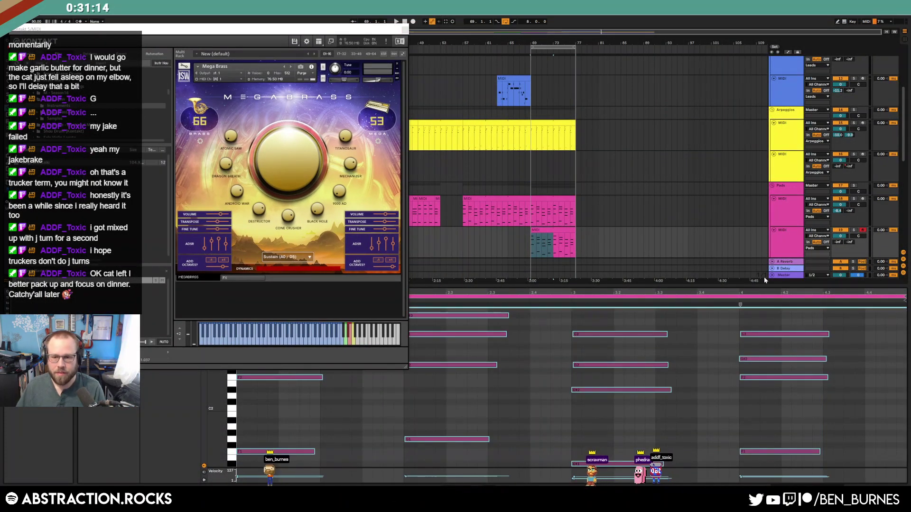
pyautogui.hotkey('shift', 'Left')
pyautogui.hotkey('shift', 'Left')
pyautogui.hotkey('shift', 'Left')
pyautogui.hotkey('shift', 'Left')
pyautogui.hotkey('shift', 'Left')
pyautogui.hotkey('shift', 'Left')
pyautogui.hotkey('shift', 'Left')
pyautogui.hotkey('shift', 'Left')
pyautogui.hotkey('shift', 'Left')
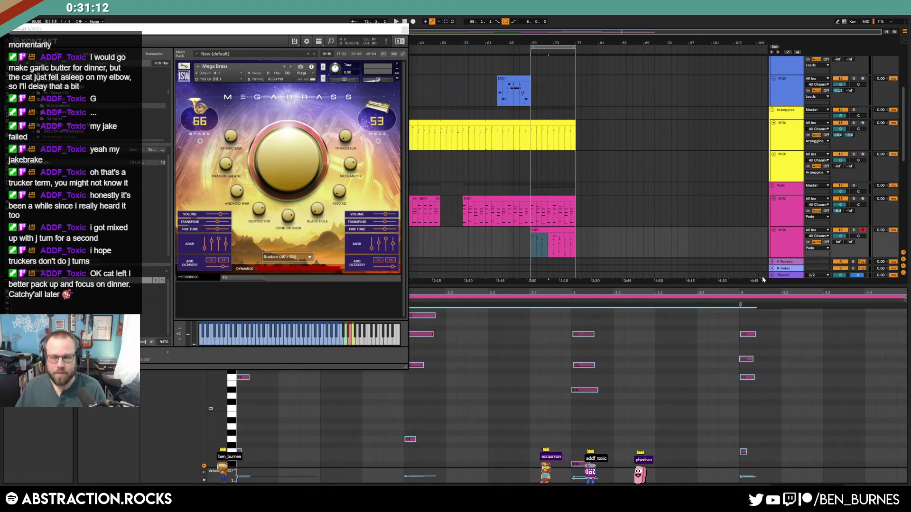
pyautogui.press('space')
pyautogui.press('space')
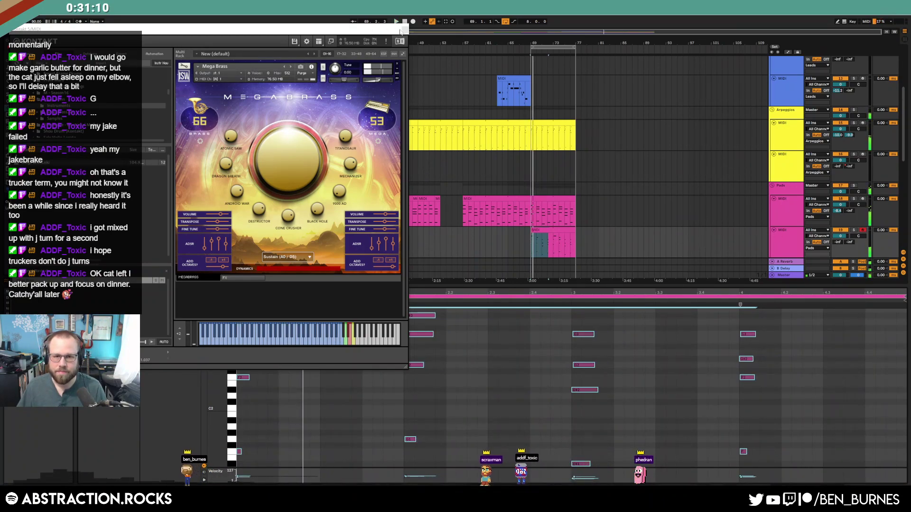
# Close the Mega Brass window and shorten the clip's first F3 note to match the other stabs
pyautogui.click(404, 29)
pyautogui.scroll(3, 298, 404)
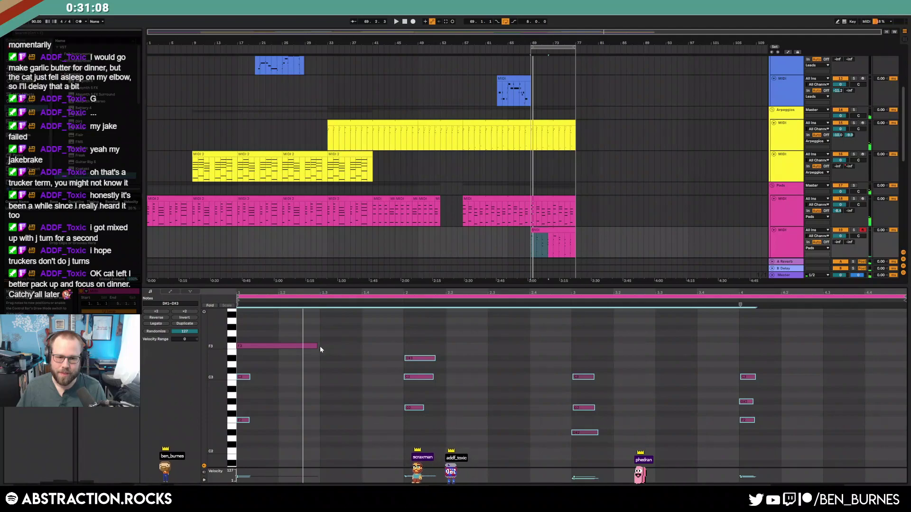
pyautogui.click(289, 345)
pyautogui.moveTo(265, 352); pyautogui.dragTo(247, 350)
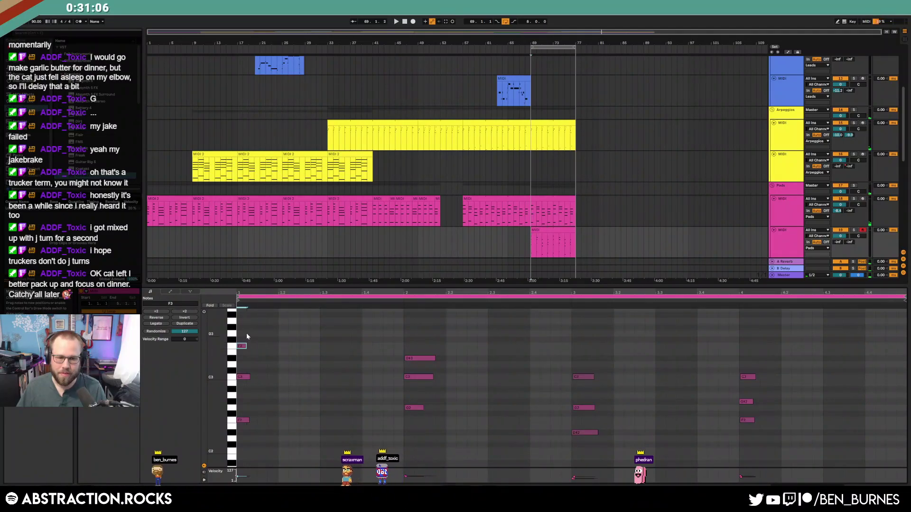
# Raise the Mega Brass clip's D#2–F3 chord notes by an octave and delete its low D#1–G1 notes
pyautogui.hotkey('ctrl', 'a')
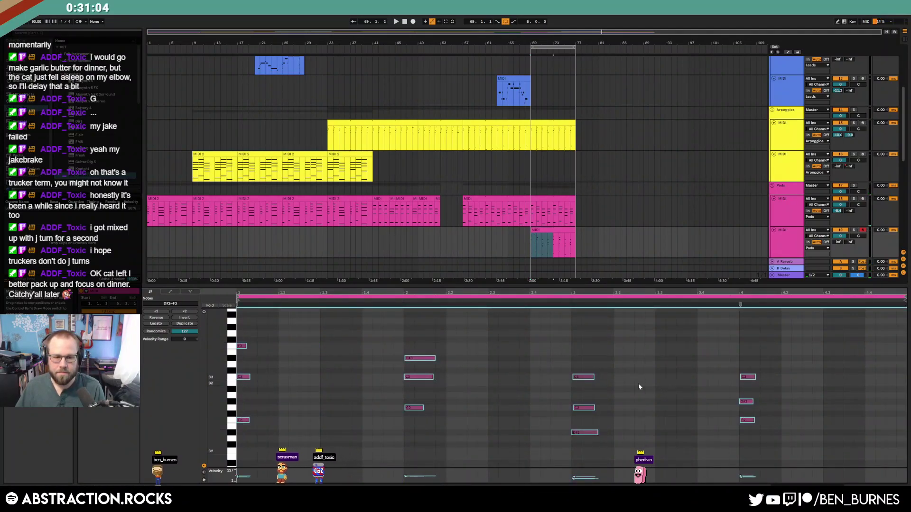
pyautogui.hotkey('shift', 'Up')
pyautogui.scroll(-3, 371, 405)
pyautogui.scroll(-1, 323, 408)
pyautogui.moveTo(780, 394); pyautogui.dragTo(238, 457)
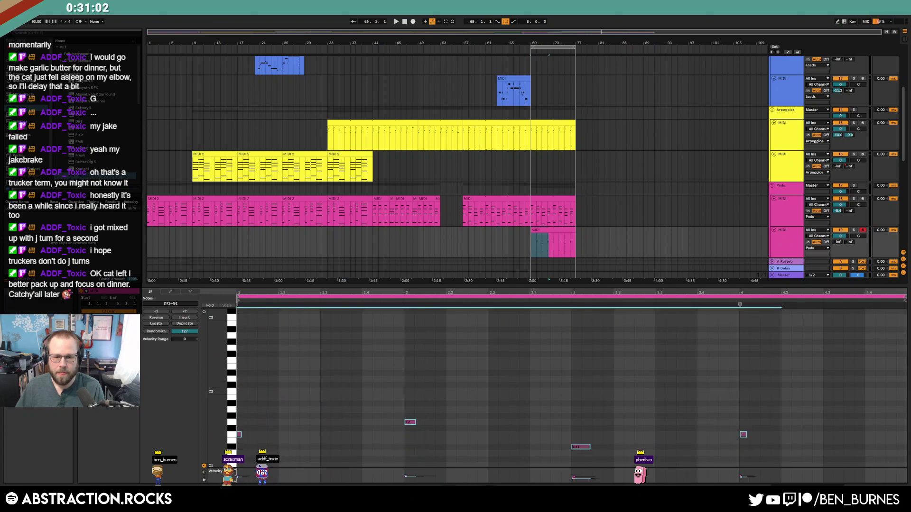
pyautogui.press('Delete')
# Close the note editor, lower the Mega Brass track's volume and raise its A-Reverb send
pyautogui.click(772, 254)
pyautogui.moveTo(840, 235)
pyautogui.mouseDown()
pyautogui.moveTo(840, 247)
pyautogui.moveTo(838, 227)
pyautogui.mouseUp()
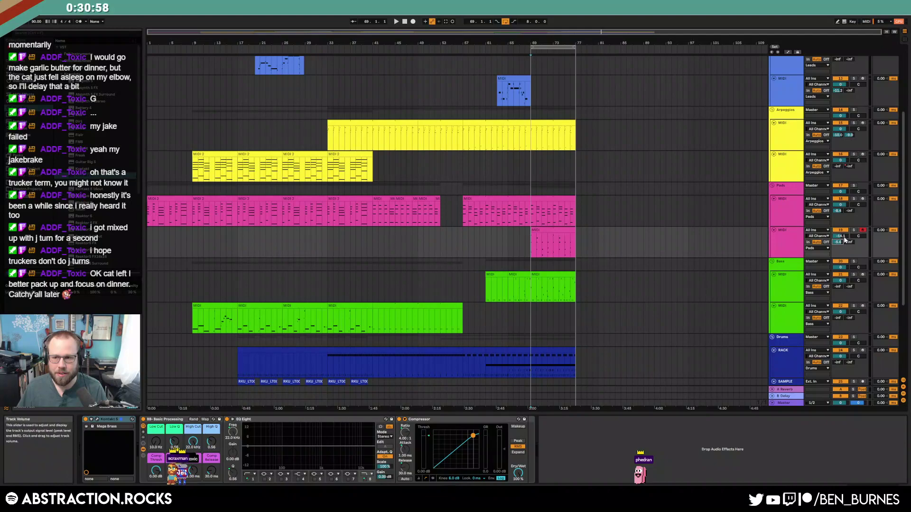
# Play from bar 69 and narrow the Mega Brass track's EQ by raising the low cut and setting the high cut to 2.34 kHz
pyautogui.press('space')
pyautogui.moveTo(194, 444); pyautogui.dragTo(156, 415)
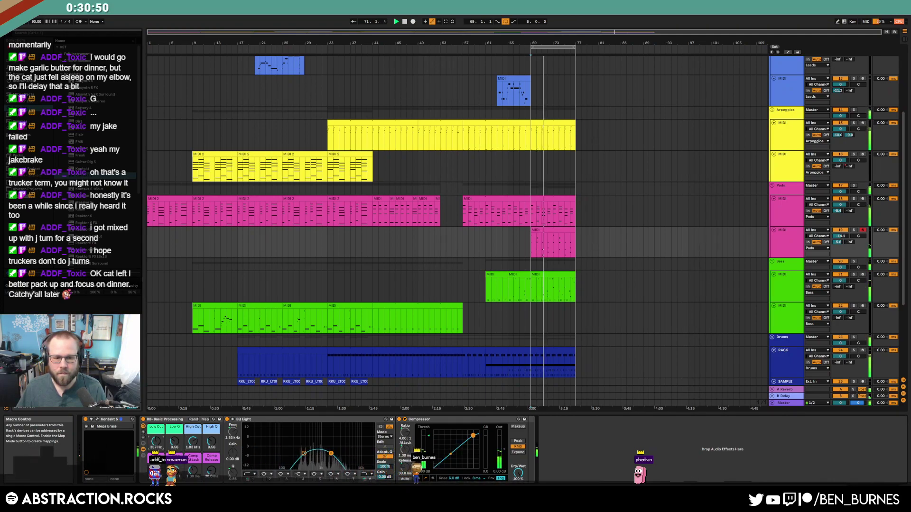
pyautogui.moveTo(211, 442); pyautogui.dragTo(212, 435)
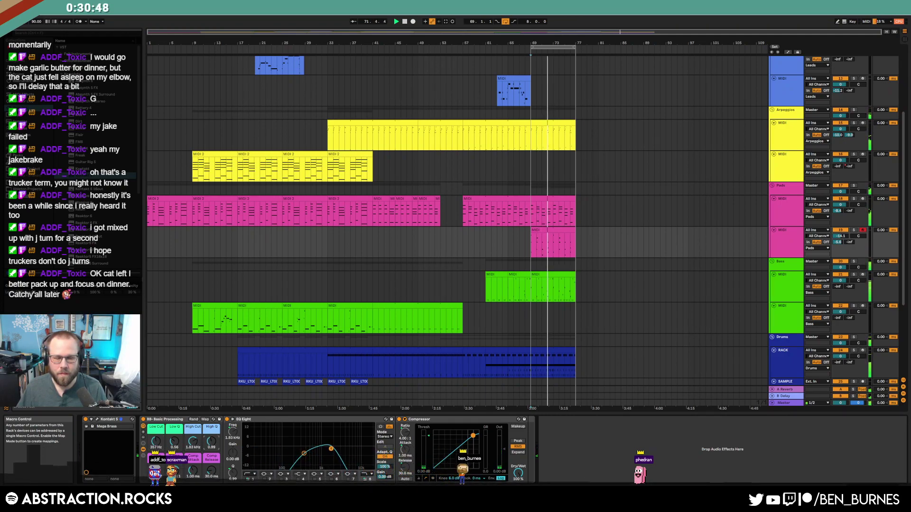
# Select the Mega Brass clip, open its instrument and try the Destructor knob while the section plays
pyautogui.click(563, 230)
pyautogui.click(103, 420)
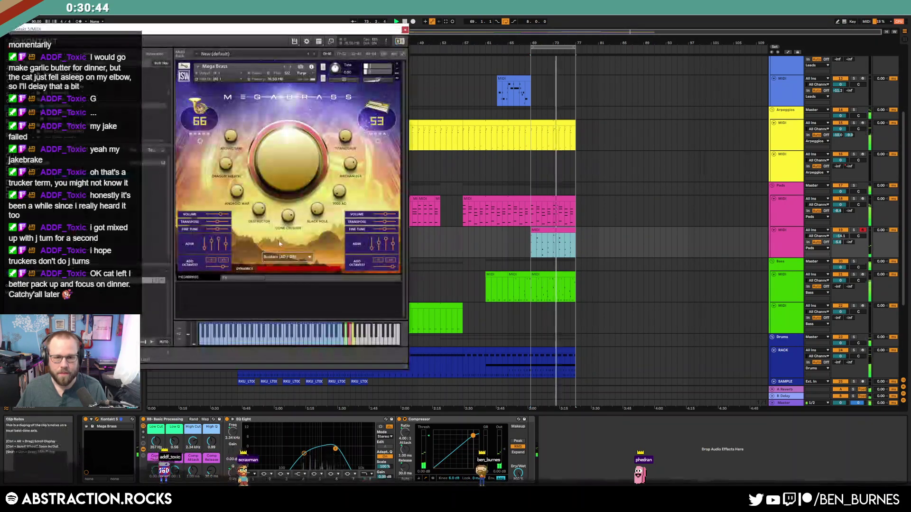
pyautogui.moveTo(204, 231); pyautogui.dragTo(204, 227)
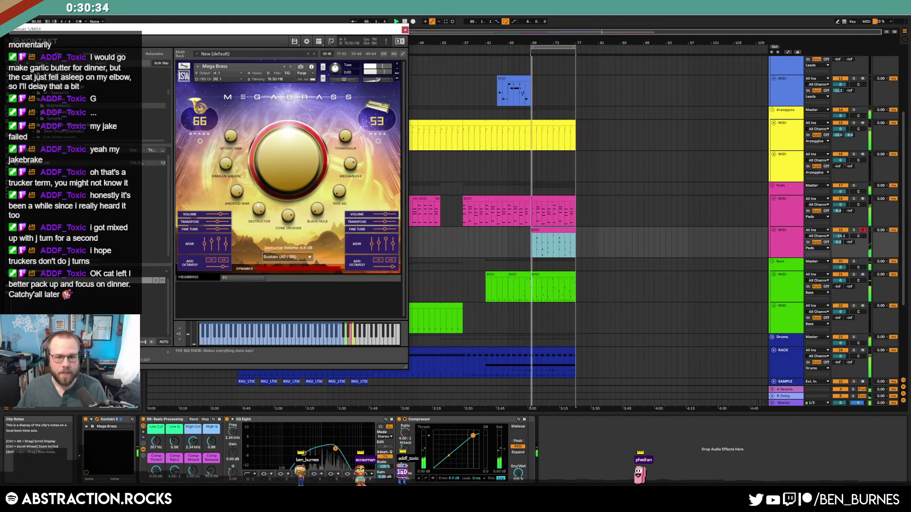
# Open the Mega Brass clip's notes and slightly lengthen all of its chord stabs
pyautogui.doubleClick(554, 236)
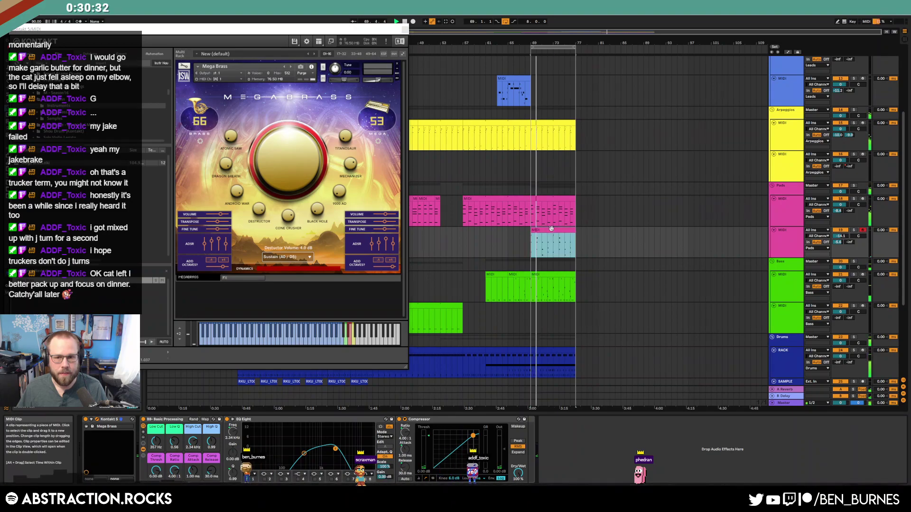
pyautogui.scroll(2, 524, 368)
pyautogui.moveTo(596, 377); pyautogui.dragTo(619, 379)
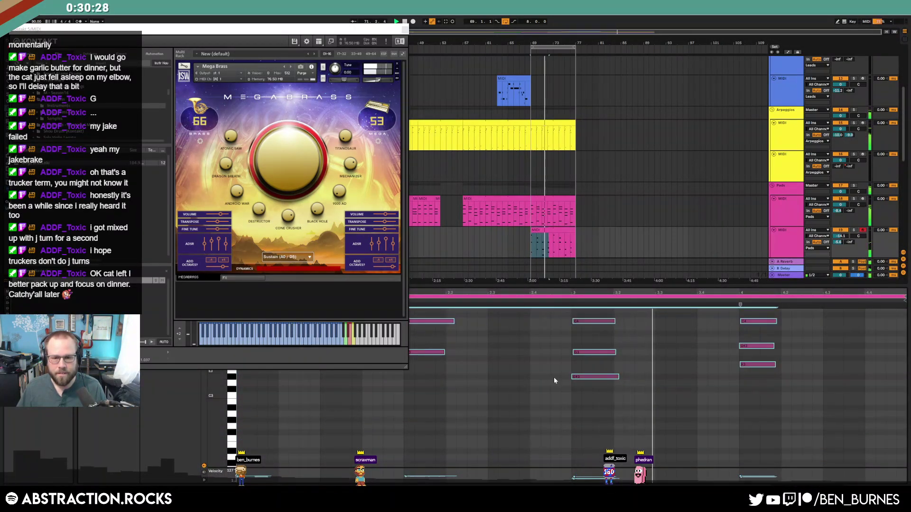
pyautogui.scroll(1, 522, 356)
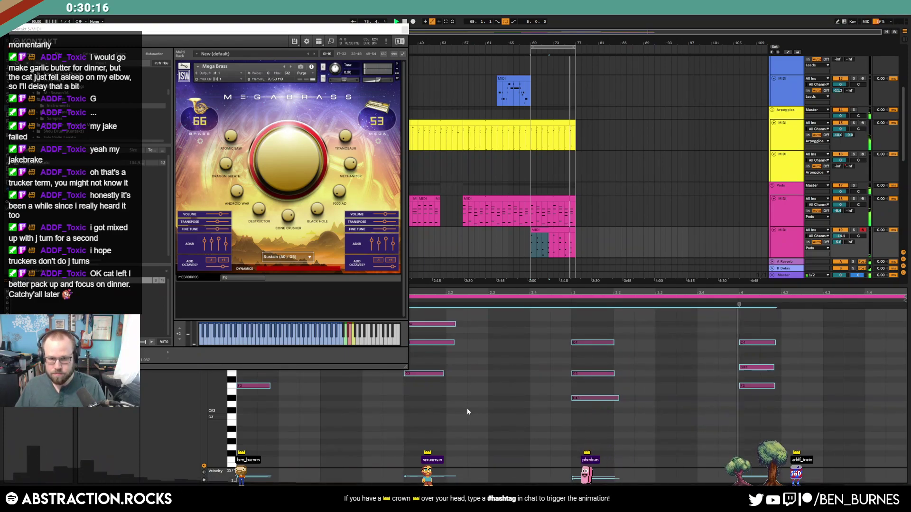
# Quantize the Mega Brass notes to the current grid, finishing with an 80% pass, and close the instrument and note editor
pyautogui.hotkey('ctrl', 'shift', 'u')
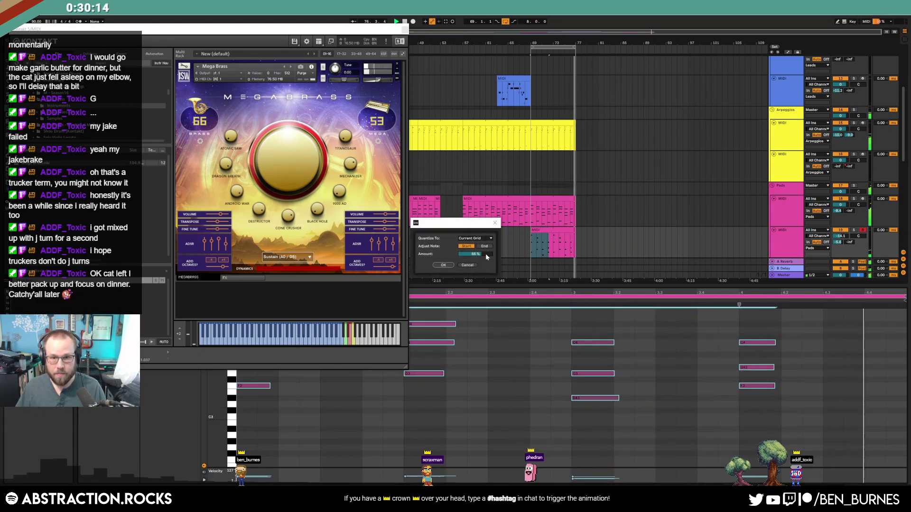
pyautogui.click(442, 265)
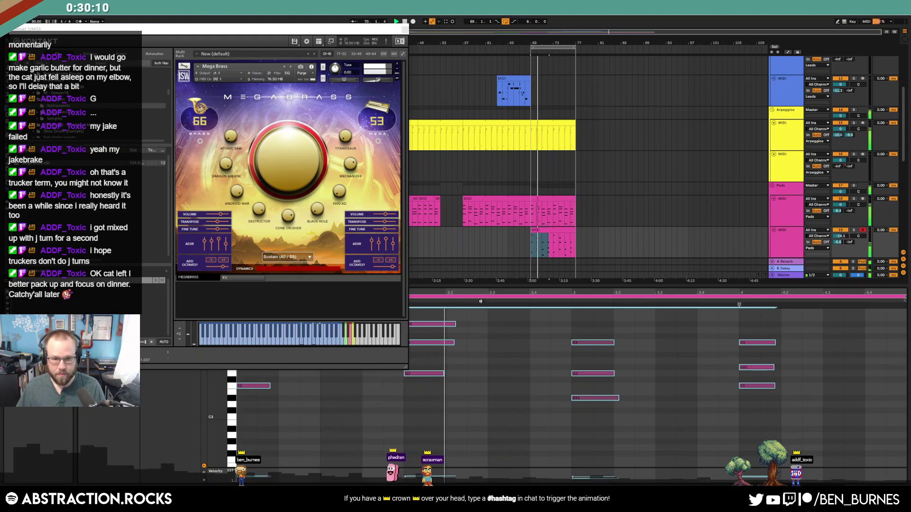
pyautogui.hotkey('ctrl', 'shift', 'u')
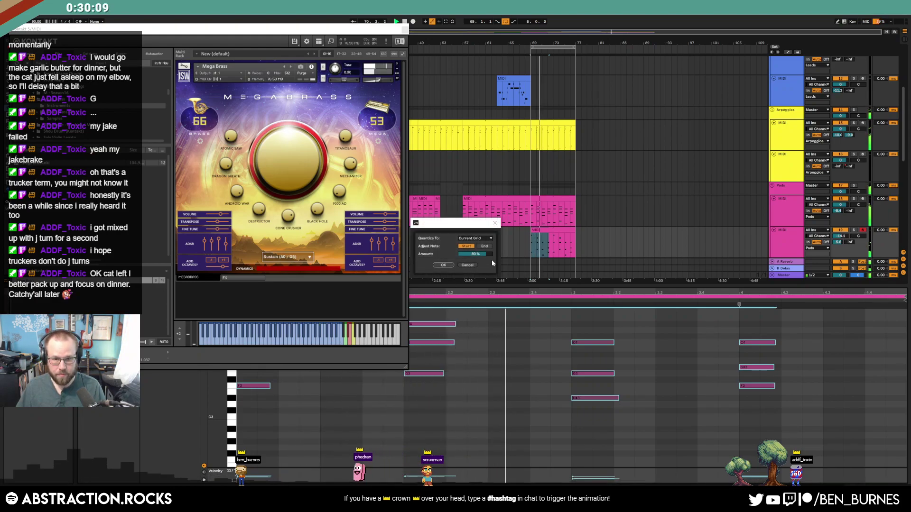
pyautogui.click(441, 265)
pyautogui.click(474, 354)
pyautogui.click(406, 30)
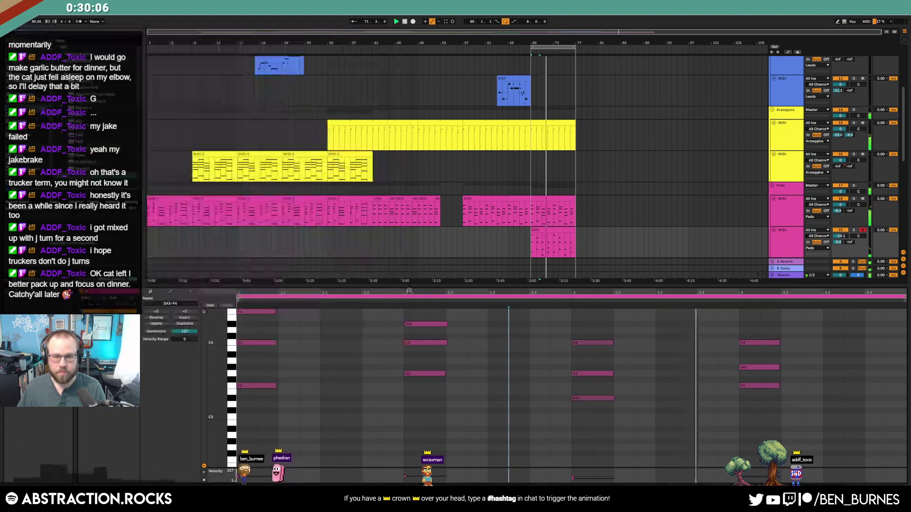
pyautogui.hotkey('shift', 'Tab')
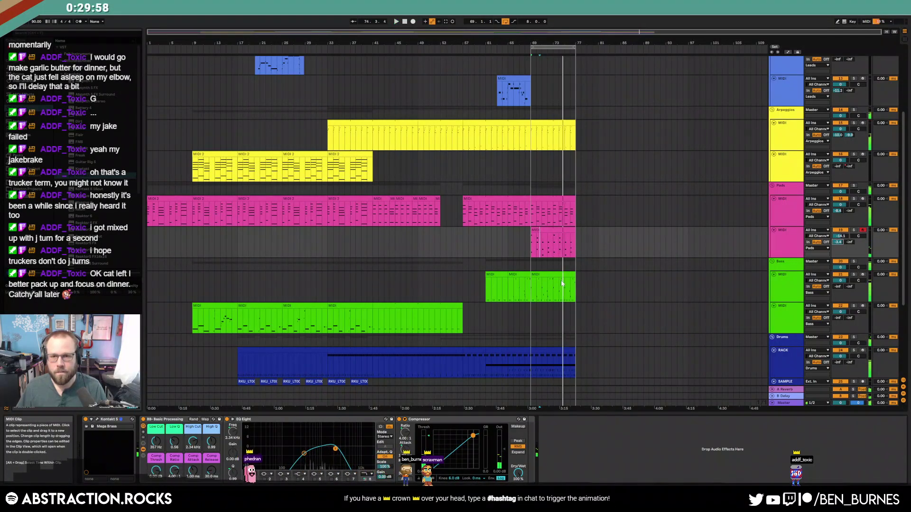
# Play the arrangement from about bar 49 to review the build-up and the drum and sample tracks
pyautogui.scroll(5, 562, 273)
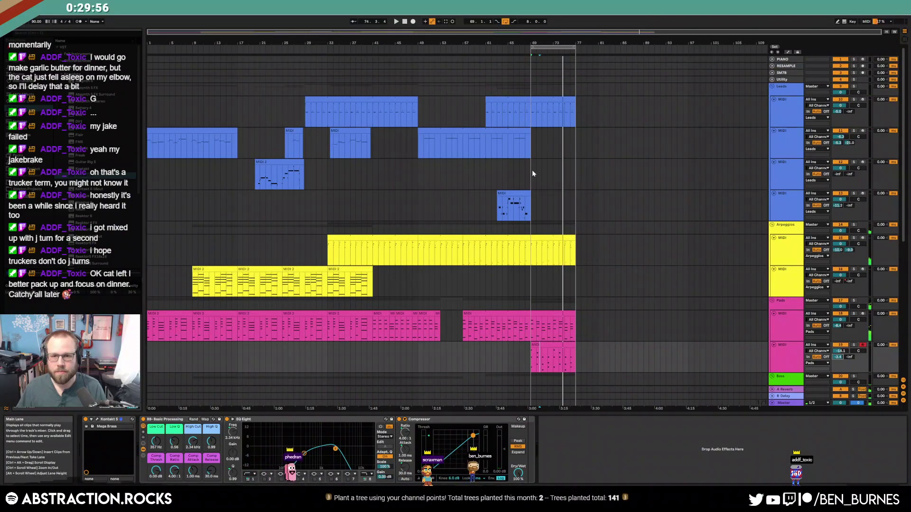
pyautogui.click(532, 174)
pyautogui.press('space')
pyautogui.click(415, 50)
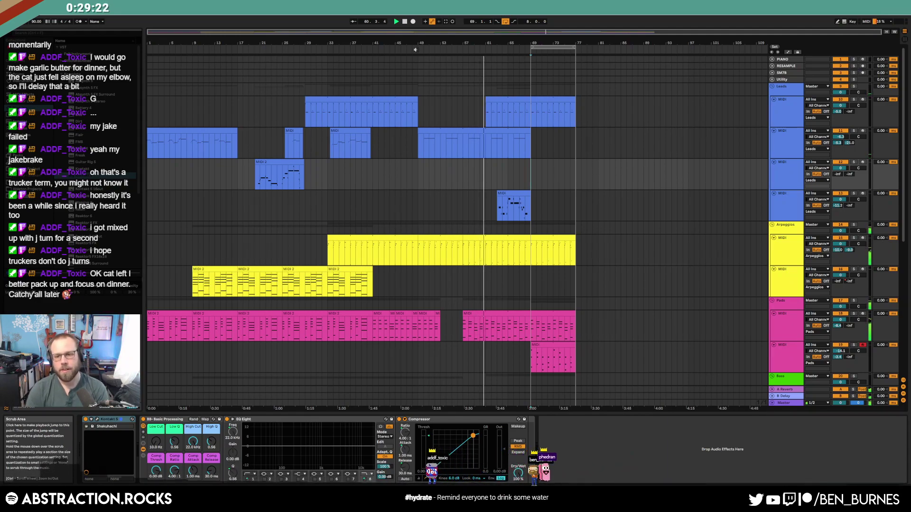
pyautogui.scroll(-5, 612, 323)
pyautogui.scroll(-7, 609, 331)
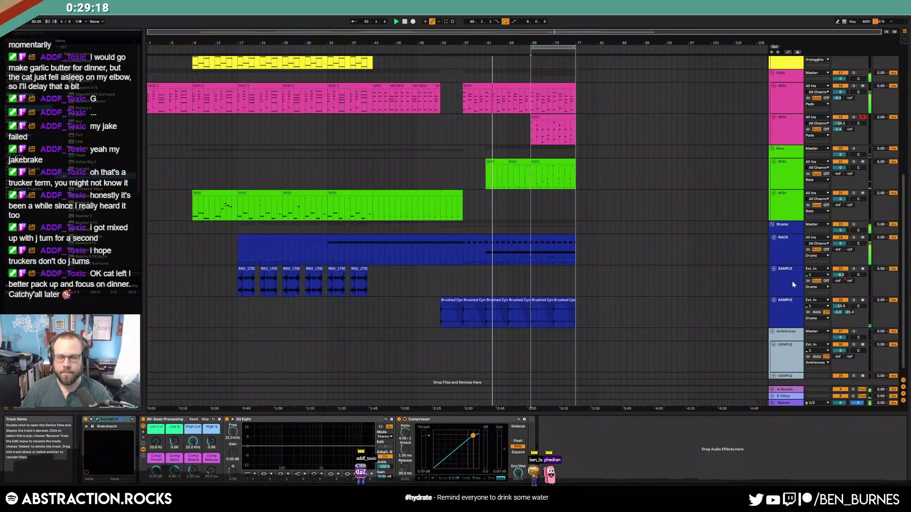
# Switch to Splice, search the samples for "trap drum loop" and preview several of the drum loops found
pyautogui.click(475, 502)
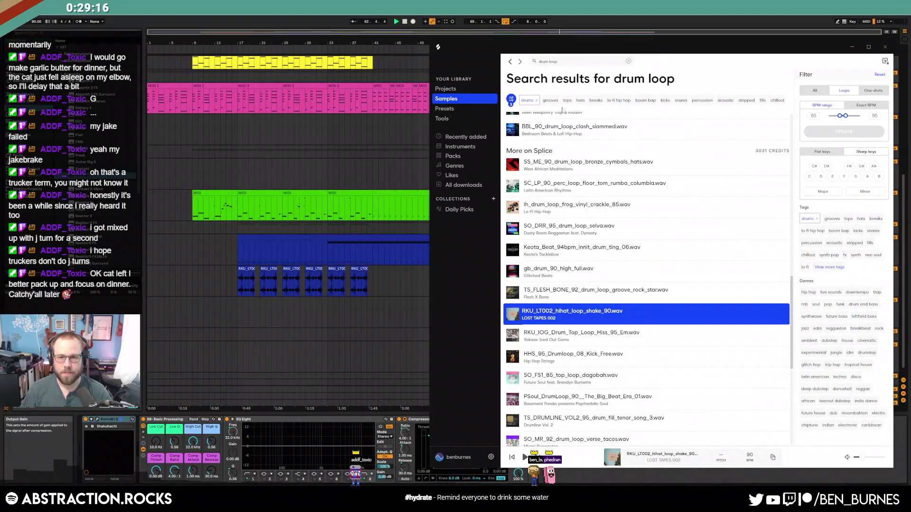
pyautogui.scroll(12, 569, 159)
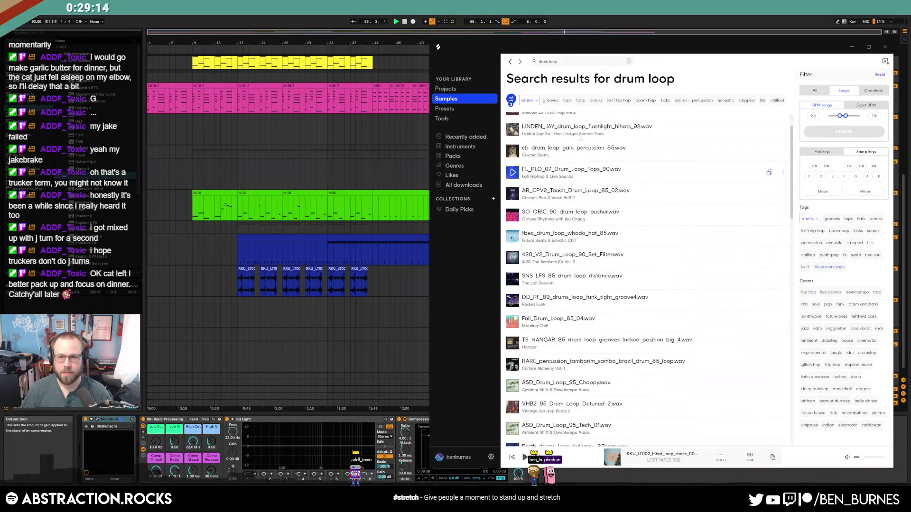
pyautogui.scroll(2, 568, 123)
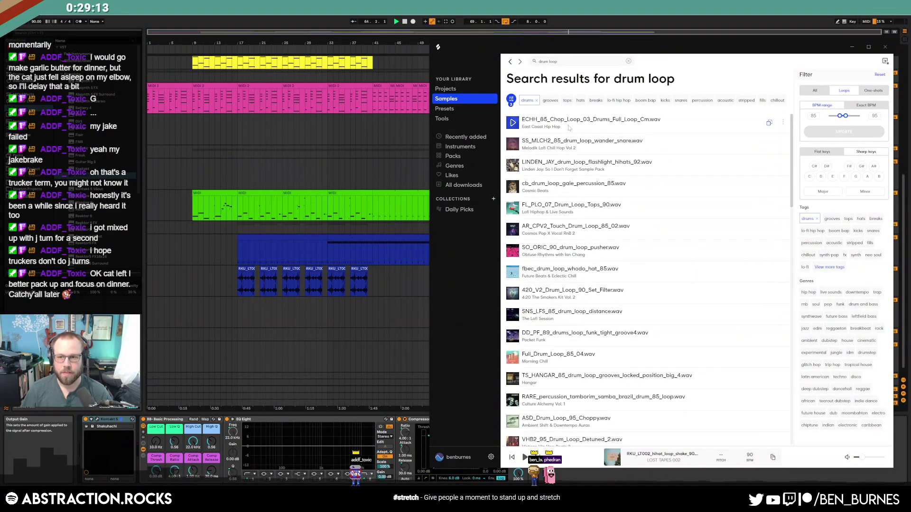
pyautogui.click(569, 62)
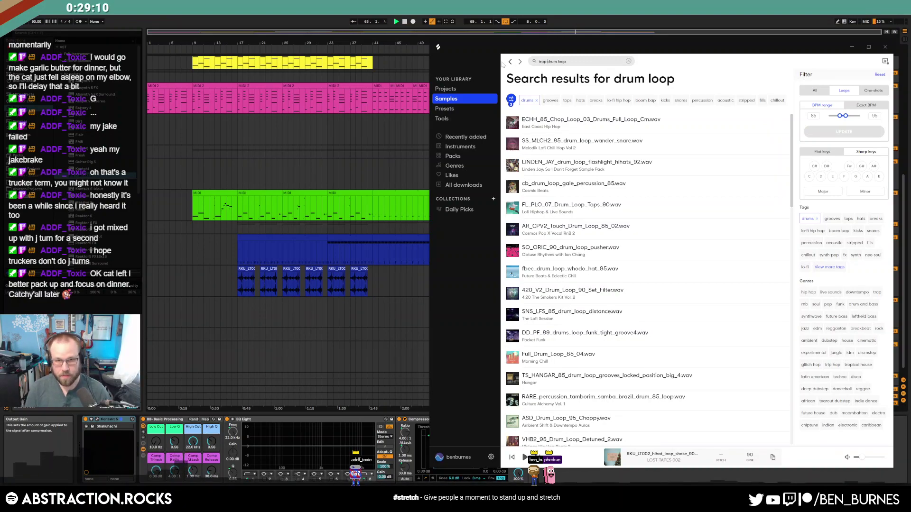
pyautogui.press('Return')
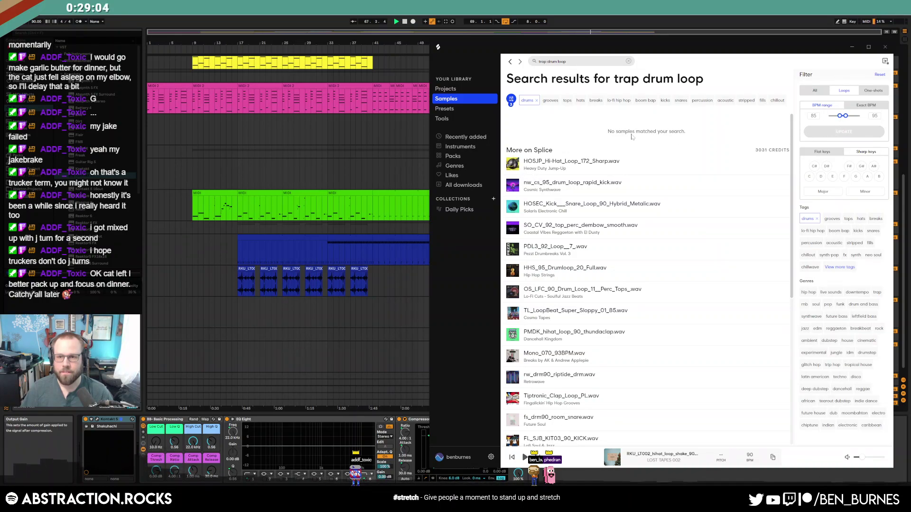
pyautogui.click(513, 165)
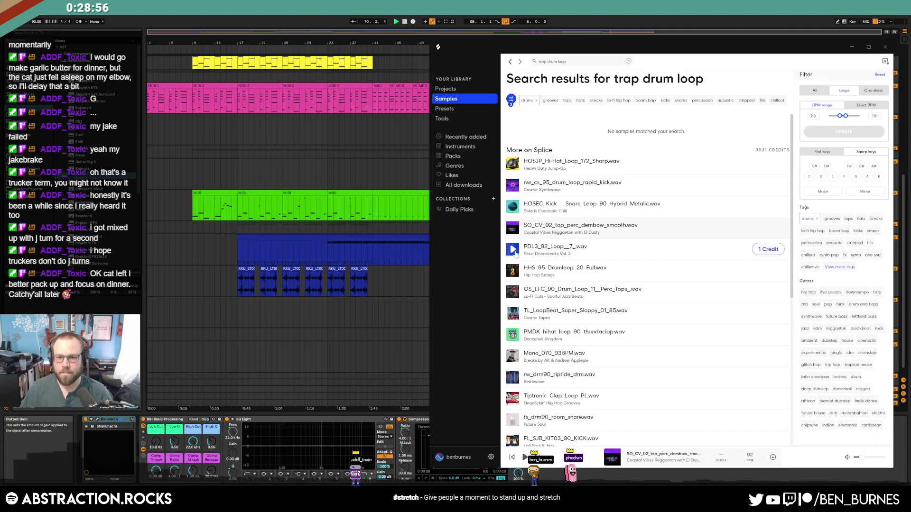
pyautogui.click(511, 271)
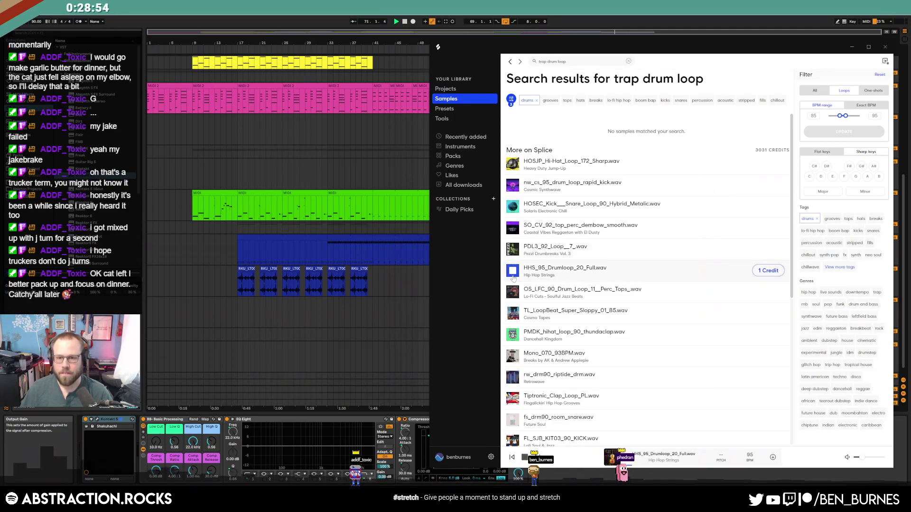
# Search the samples for "jungle drum loop", preview the first few loops and stop the song's playback in Ableton Live
pyautogui.click(552, 62)
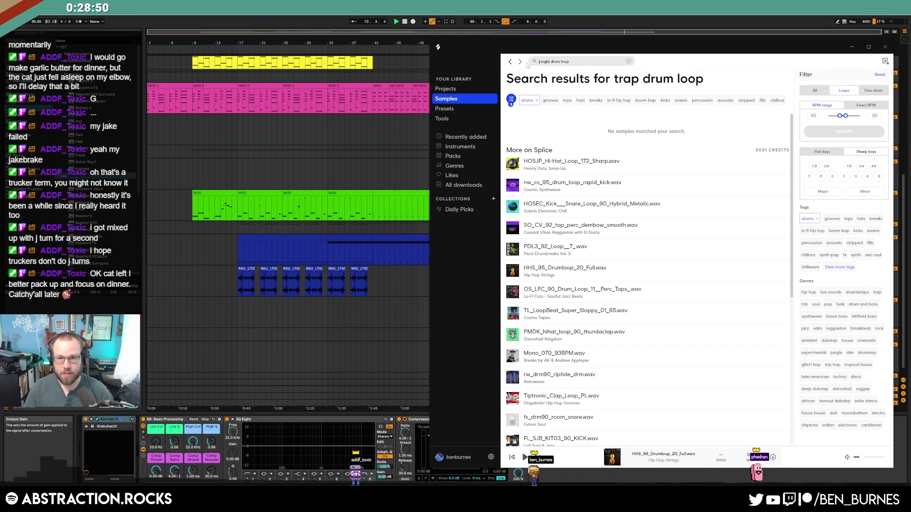
pyautogui.press('Return')
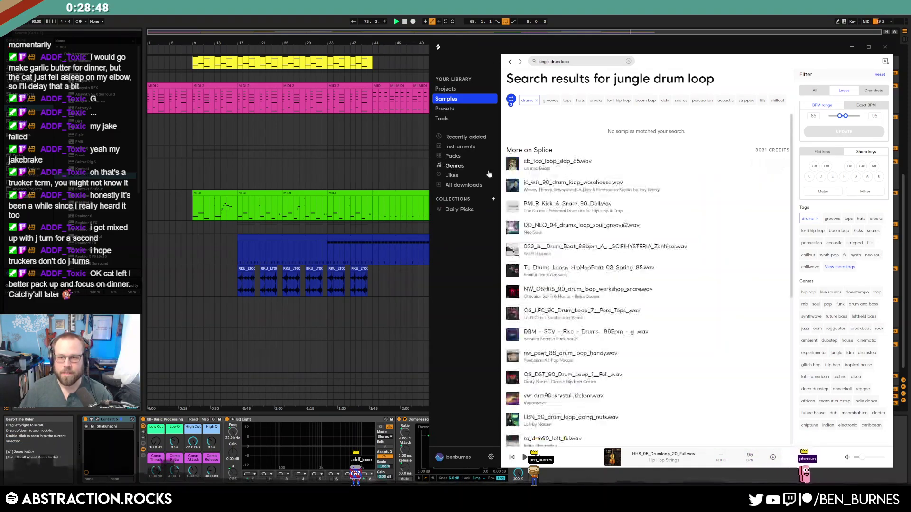
pyautogui.click(513, 167)
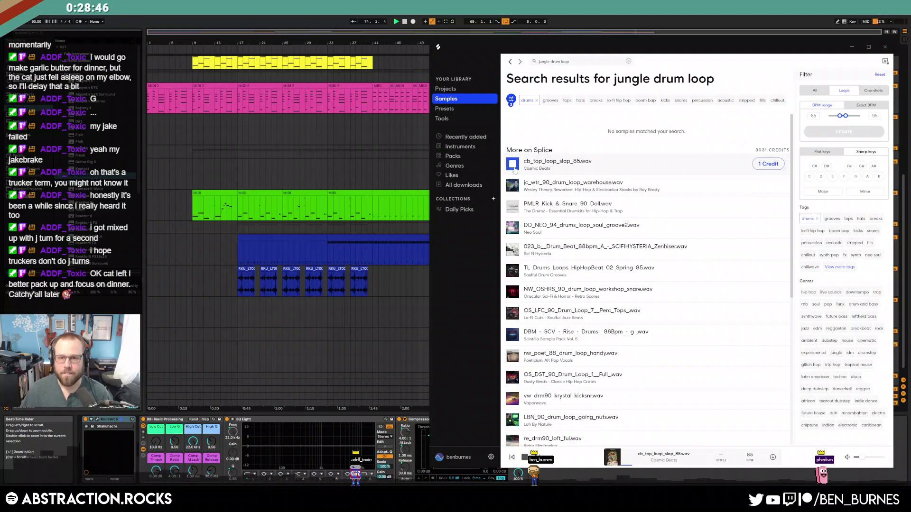
pyautogui.click(513, 207)
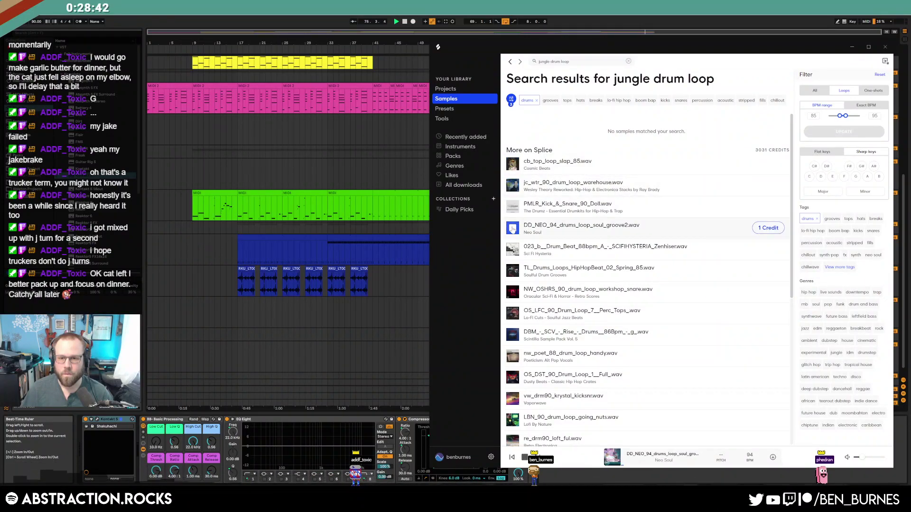
pyautogui.click(512, 250)
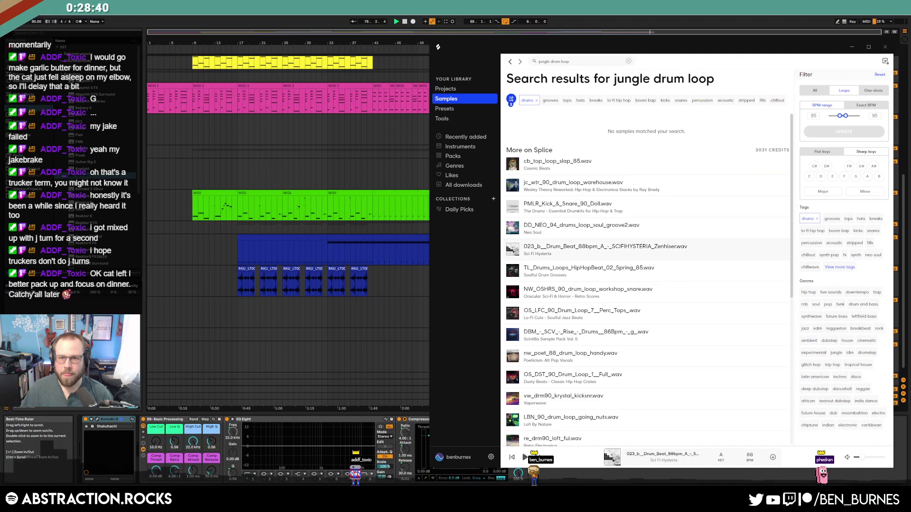
pyautogui.click(596, 17)
pyautogui.hotkey('alt', 'Tab')
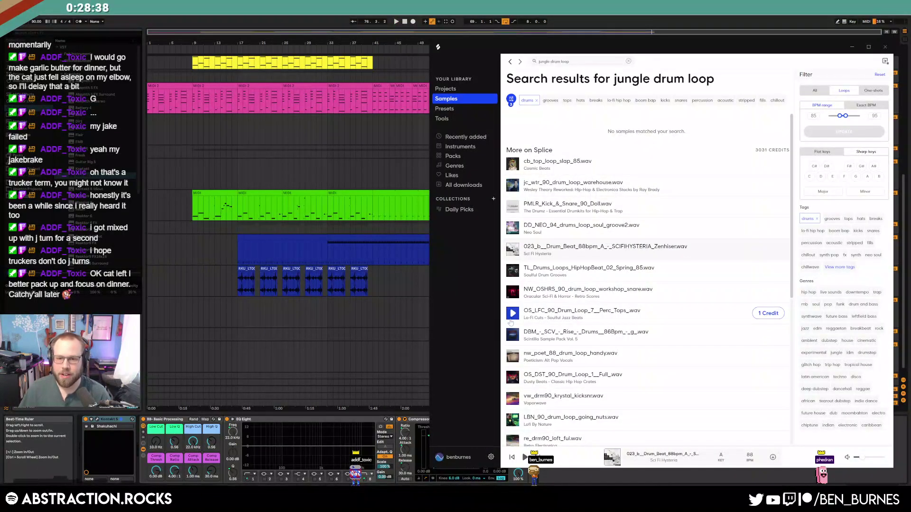
# Preview more of the jungle drum loops and get OS_DST_90_Drum_Loop_1_Full.wav for one credit
pyautogui.click(511, 334)
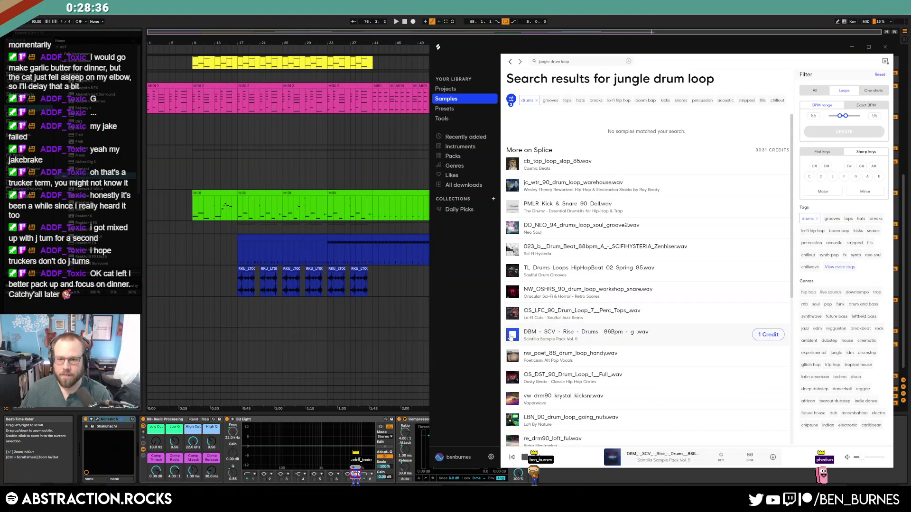
pyautogui.click(512, 377)
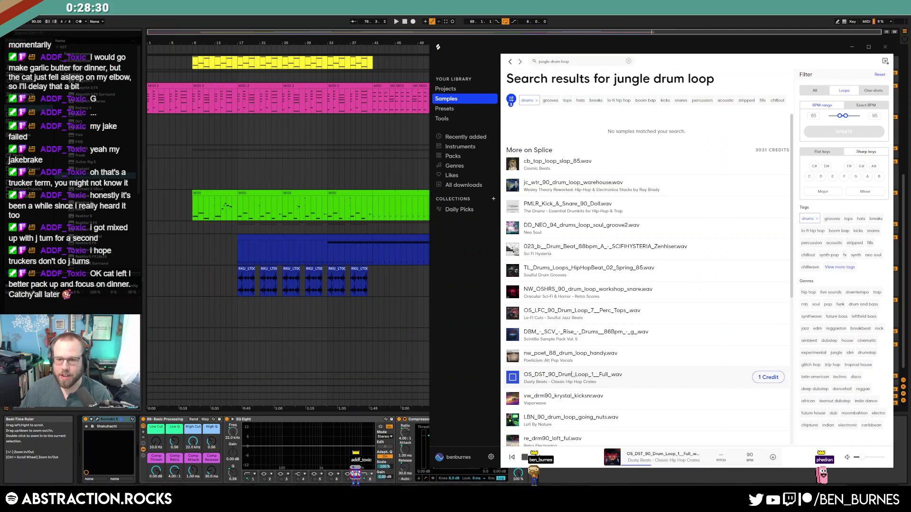
pyautogui.click(762, 379)
# Preview the remaining drum loops, get Drum_Loop_YLF_01_95.2.wav for one credit, and move the Splice window clear of bars 69–77
pyautogui.click(516, 399)
pyautogui.scroll(-2, 516, 400)
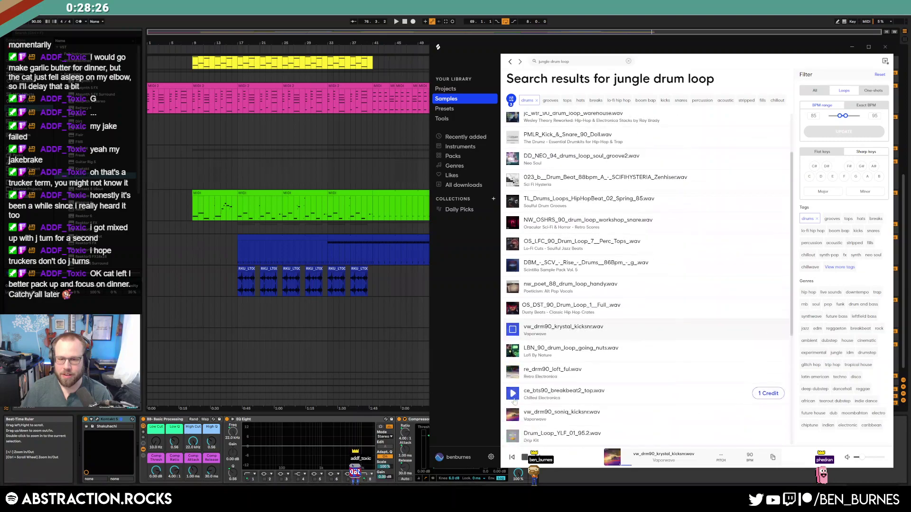
pyautogui.click(514, 350)
pyautogui.click(512, 392)
pyautogui.click(513, 413)
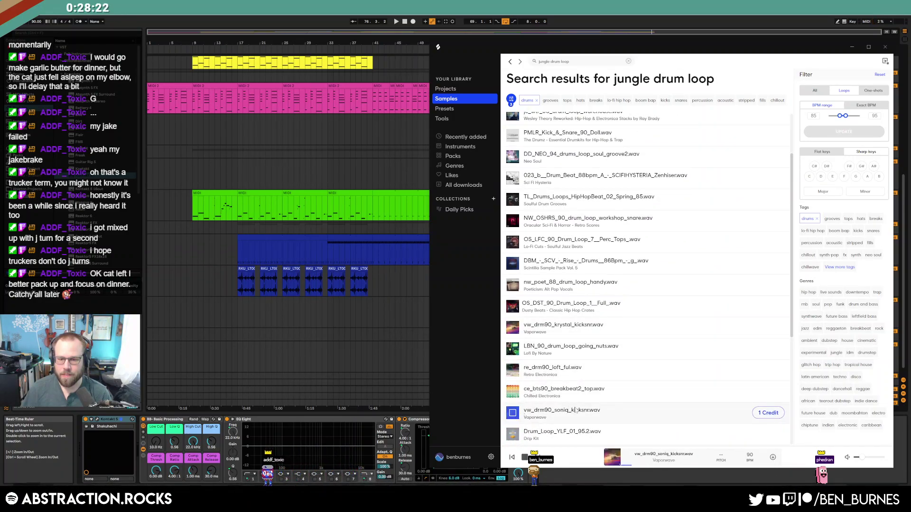
pyautogui.scroll(-4, 522, 415)
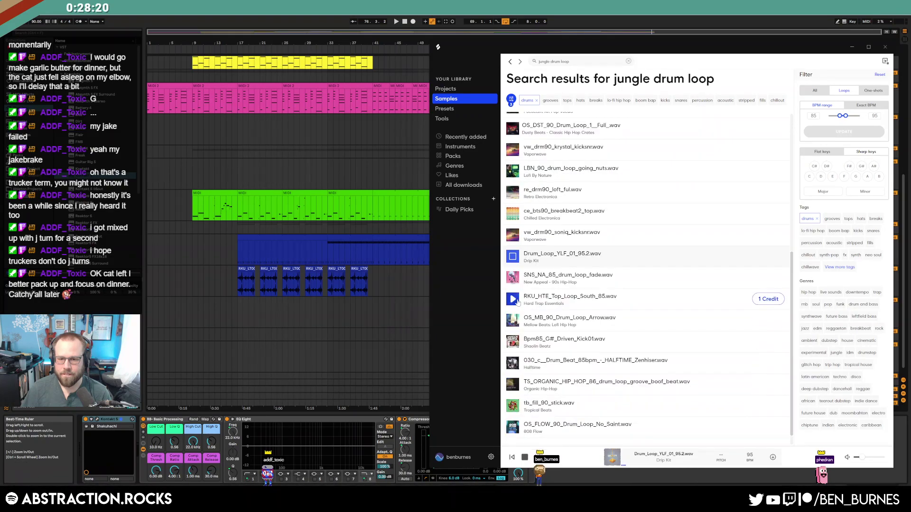
pyautogui.click(512, 298)
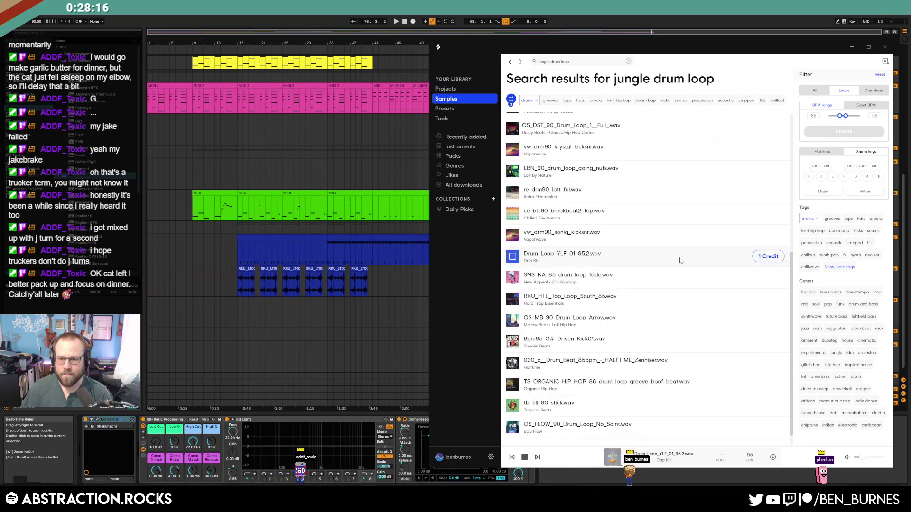
pyautogui.click(767, 257)
pyautogui.moveTo(601, 50); pyautogui.dragTo(189, 59)
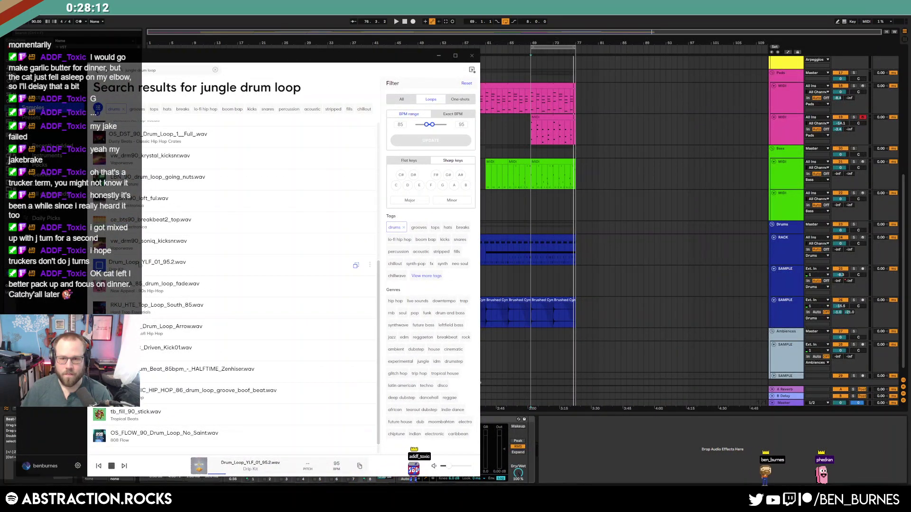
# Bring Drum_Loop_YLF_01_95.2.wav from Splice onto the first drum SAMPLE track, warp it at 95 BPM and place it at bar 77
pyautogui.moveTo(213, 264); pyautogui.dragTo(531, 277)
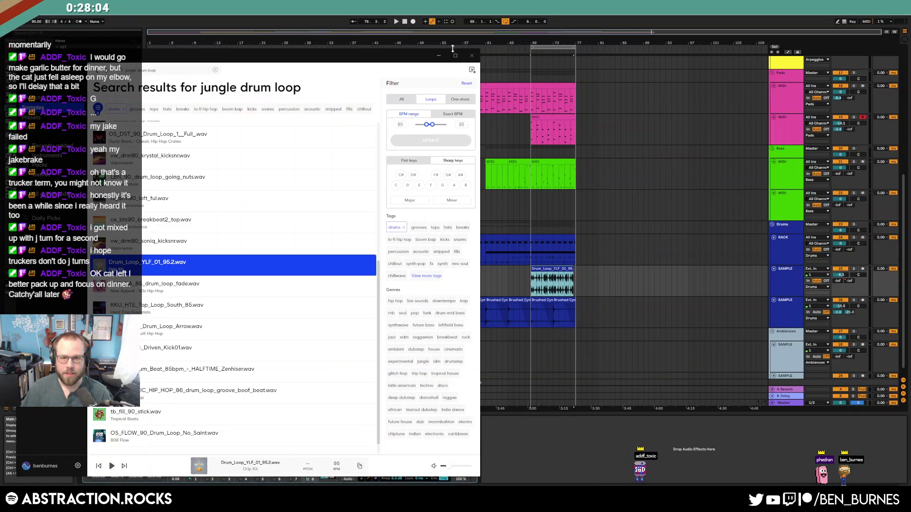
pyautogui.click(559, 269)
pyautogui.doubleClick(559, 270)
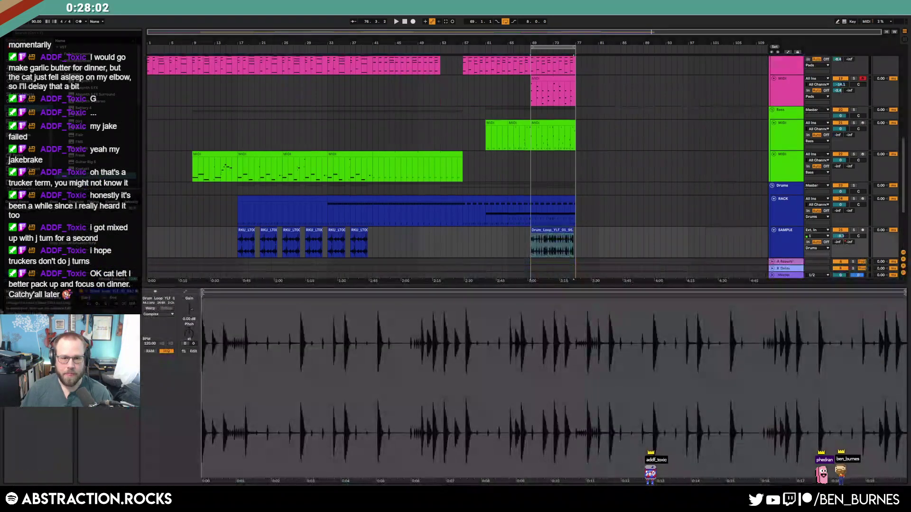
pyautogui.click(151, 309)
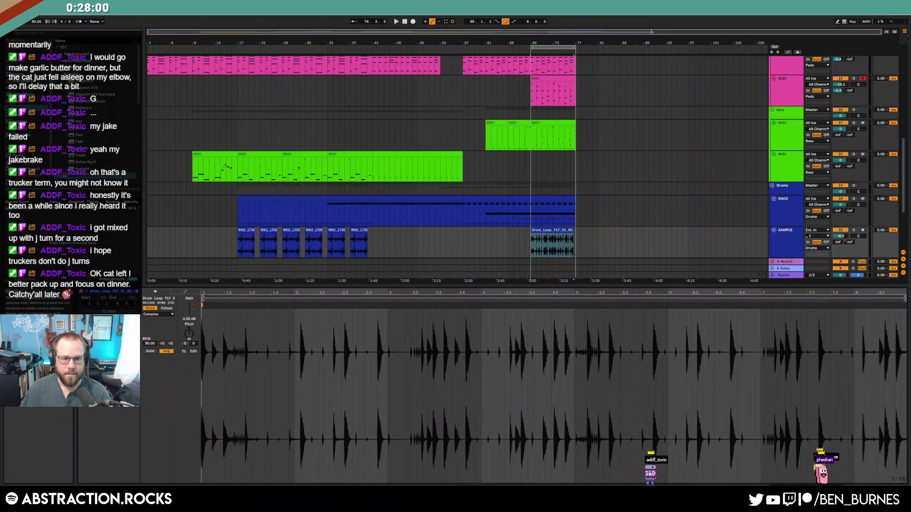
pyautogui.write('95')
pyautogui.press('Return')
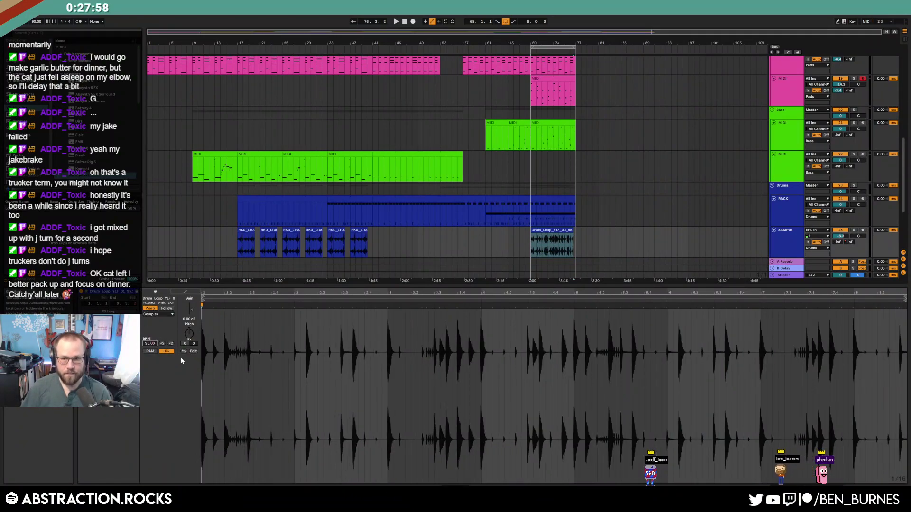
pyautogui.moveTo(572, 230); pyautogui.dragTo(613, 236)
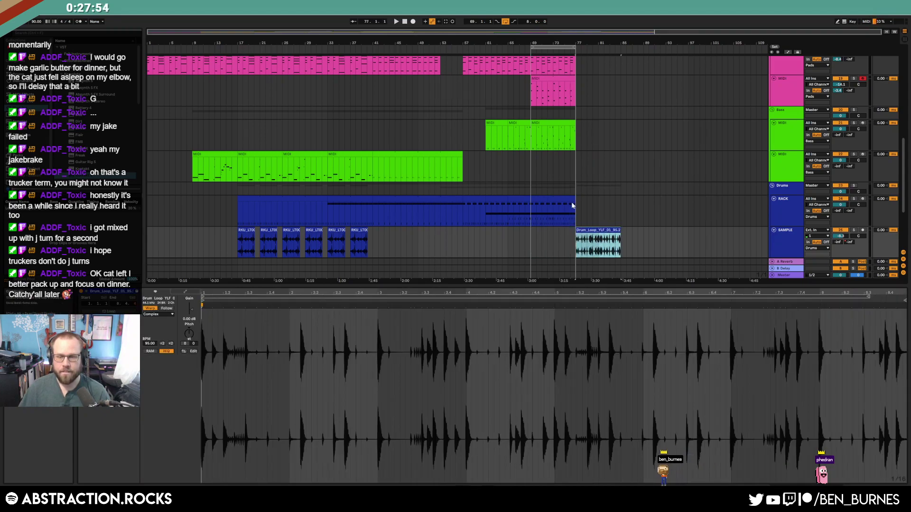
# Duplicate the last Brushed Cym clip twice and the bass clip once to fill bars 77–85, and start playback
pyautogui.hotkey('shift', 'Tab')
pyautogui.click(563, 300)
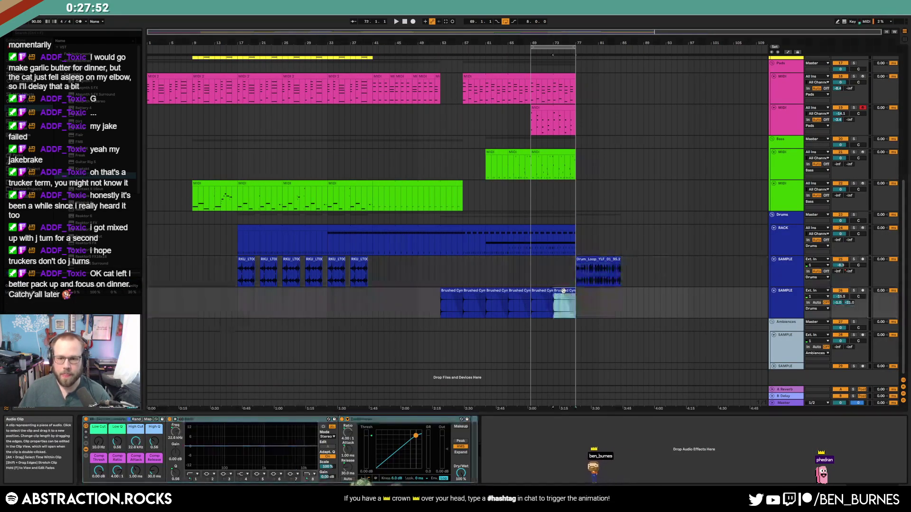
pyautogui.hotkey('ctrl', 'd')
pyautogui.hotkey('ctrl', 'd')
pyautogui.scroll(2, 589, 205)
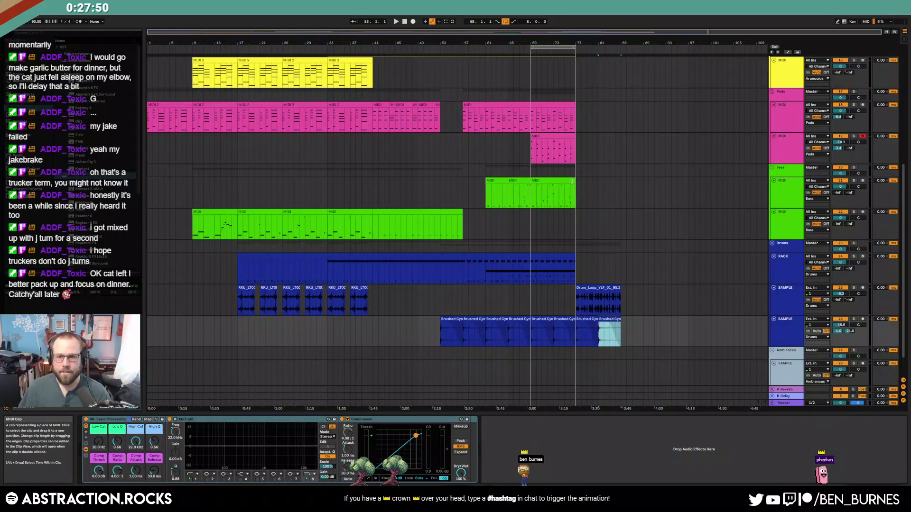
pyautogui.click(568, 181)
pyautogui.hotkey('ctrl', 'd')
pyautogui.press('space')
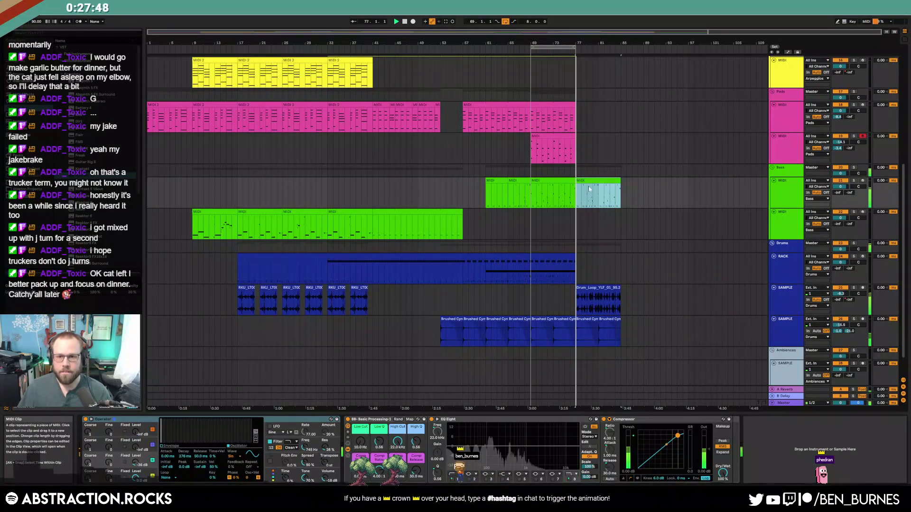
# Put the new drum loop on its own SAMPLE track below the existing one, and lower that track's volume
pyautogui.scroll(1, 590, 236)
pyautogui.scroll(5, 590, 235)
pyautogui.click(592, 370)
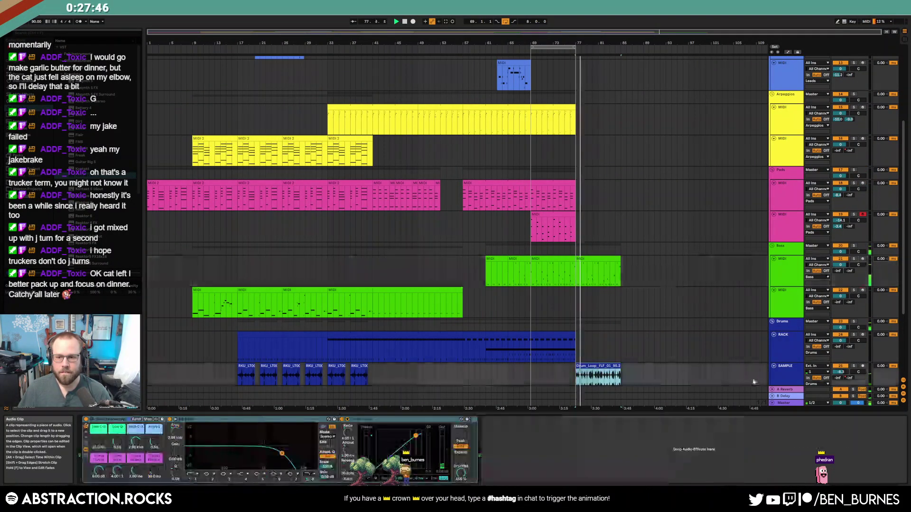
pyautogui.click(795, 370)
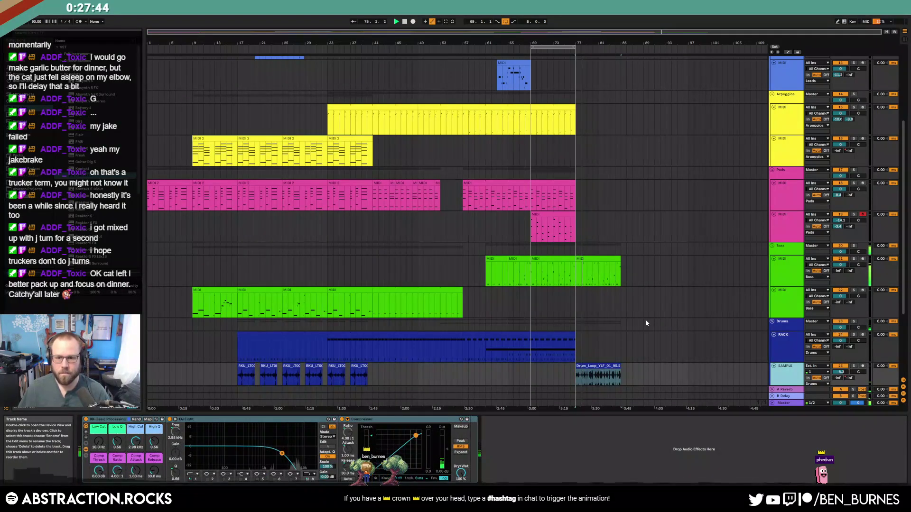
pyautogui.scroll(-8, 599, 334)
pyautogui.click(593, 276)
pyautogui.moveTo(593, 276); pyautogui.dragTo(593, 284)
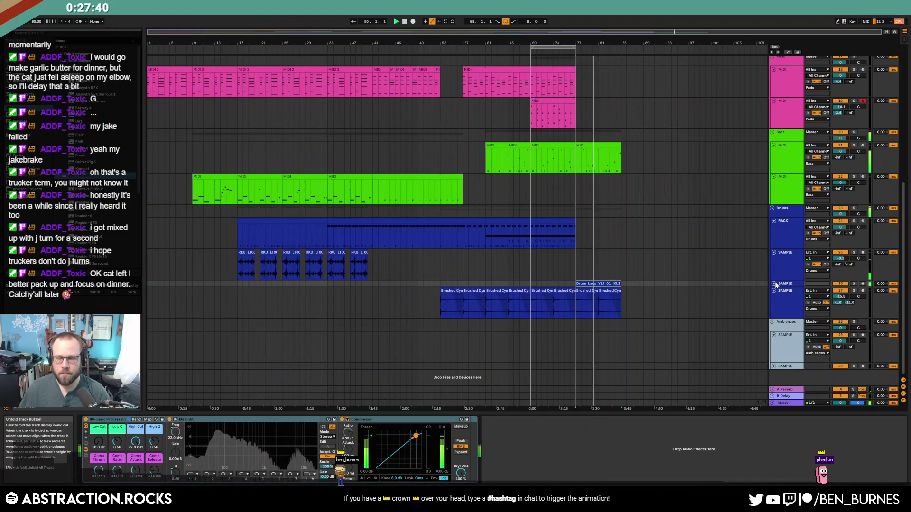
pyautogui.click(774, 284)
pyautogui.click(786, 285)
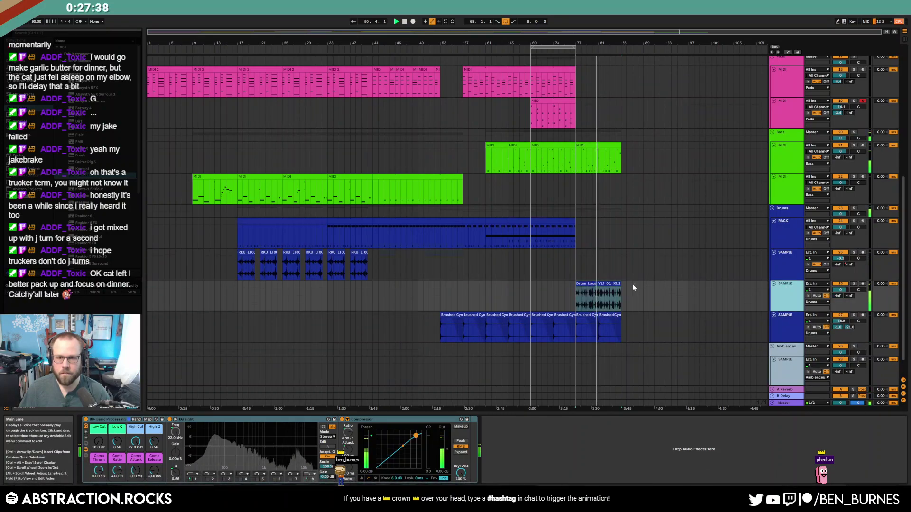
pyautogui.scroll(3, 632, 283)
pyautogui.moveTo(840, 325); pyautogui.dragTo(840, 336)
# Loop playback over bars 77–85 and extend the second pad clip and the upper arpeggio clip to bar 85
pyautogui.click(609, 318)
pyautogui.hotkey('ctrl', 'l')
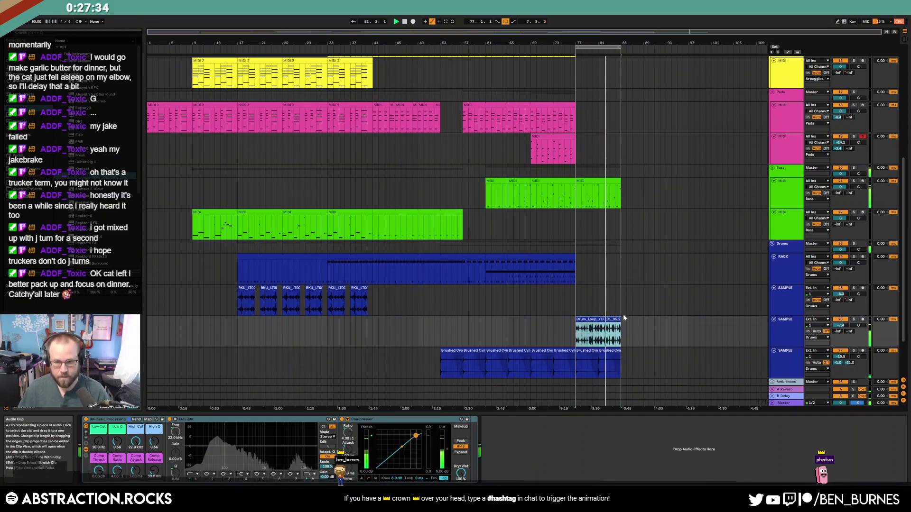
pyautogui.click(598, 182)
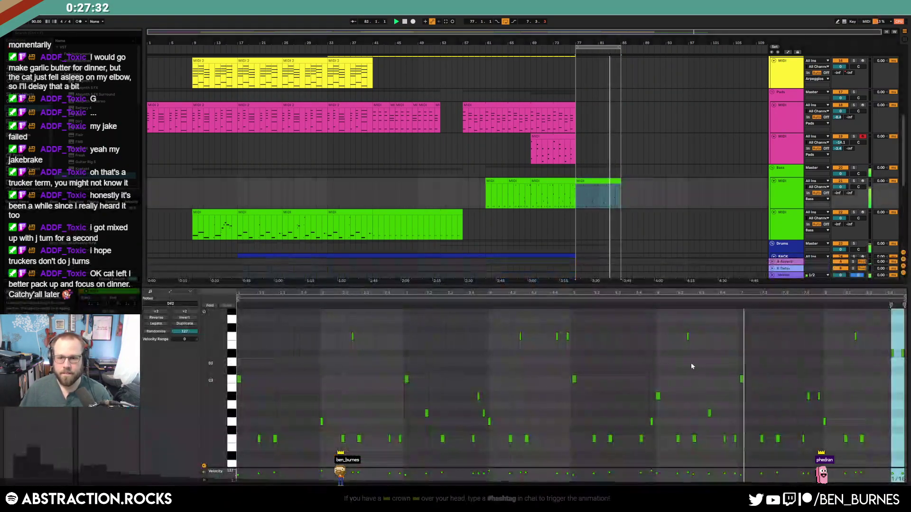
pyautogui.hotkey('shift', 'Tab')
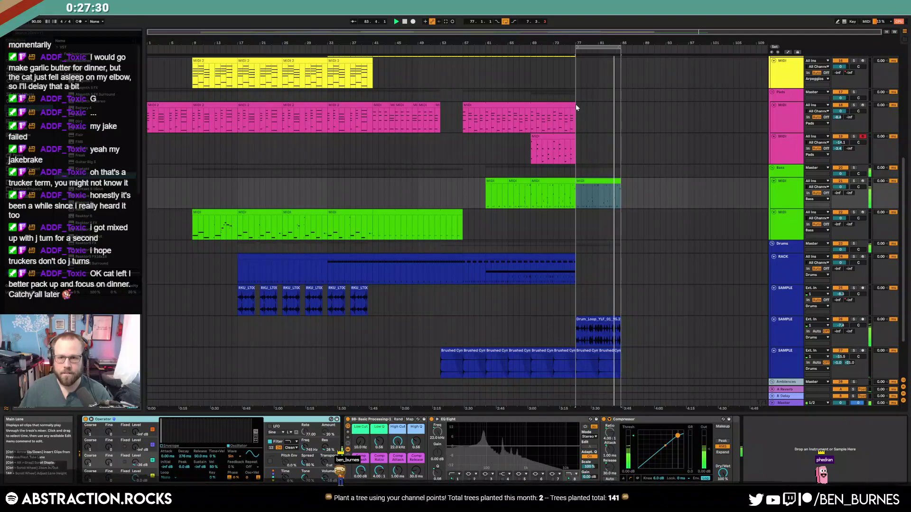
pyautogui.moveTo(574, 137); pyautogui.dragTo(621, 130)
pyautogui.scroll(2, 644, 176)
pyautogui.scroll(2, 644, 185)
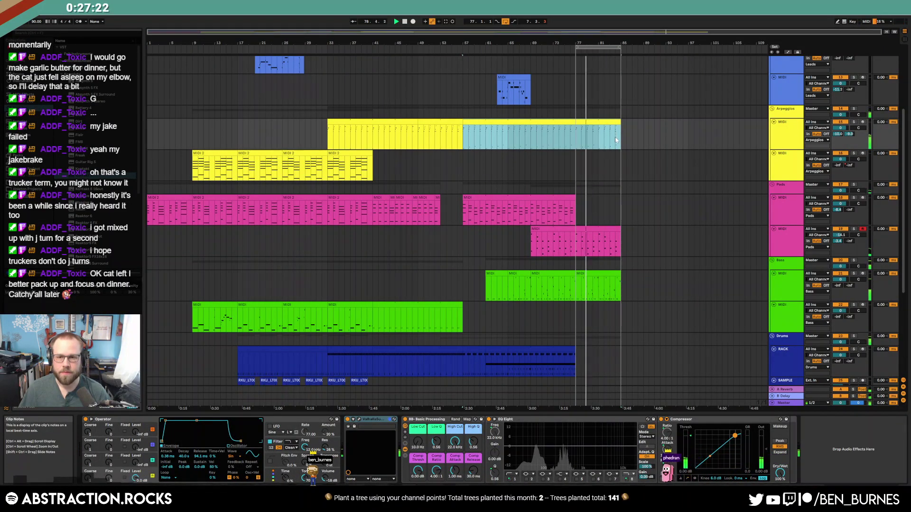
# Stop playback and delete the drum loop at bar 77 together with its SAMPLE track
pyautogui.scroll(-2, 588, 374)
pyautogui.scroll(-3, 588, 375)
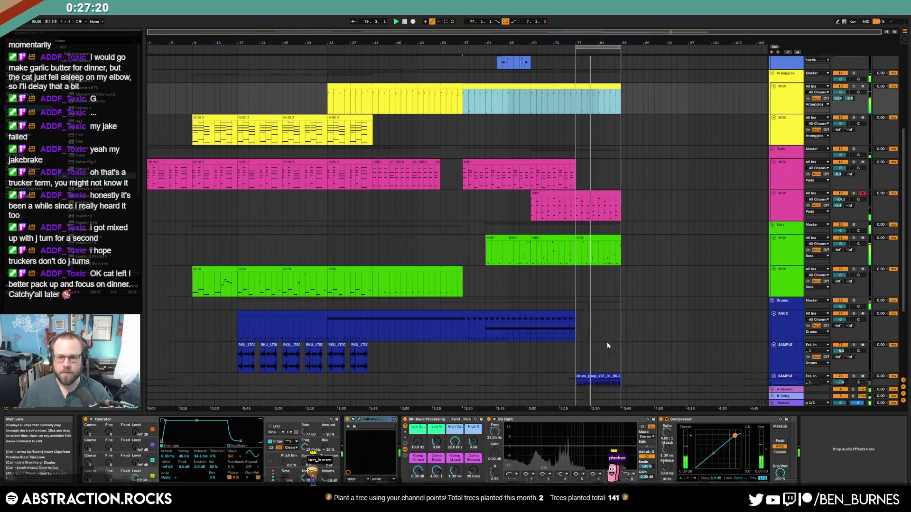
pyautogui.click(604, 334)
pyautogui.press('space')
pyautogui.click(781, 346)
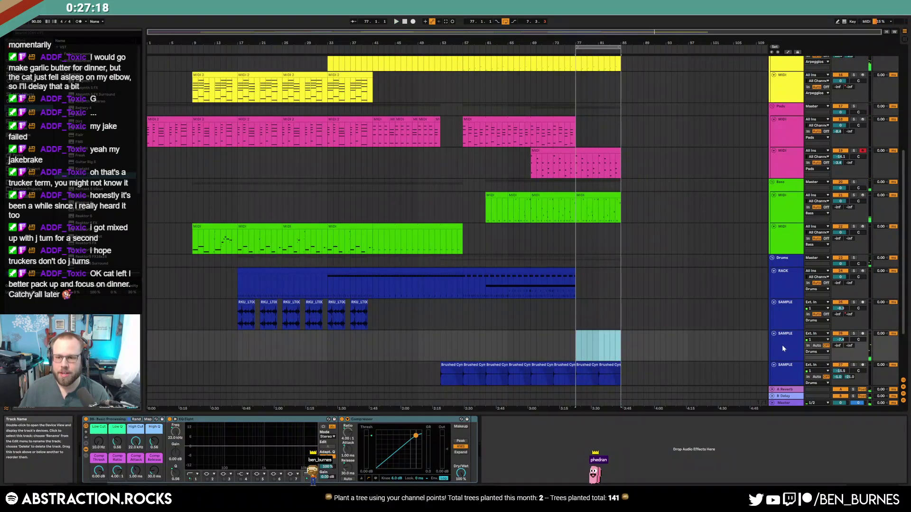
pyautogui.press('Delete')
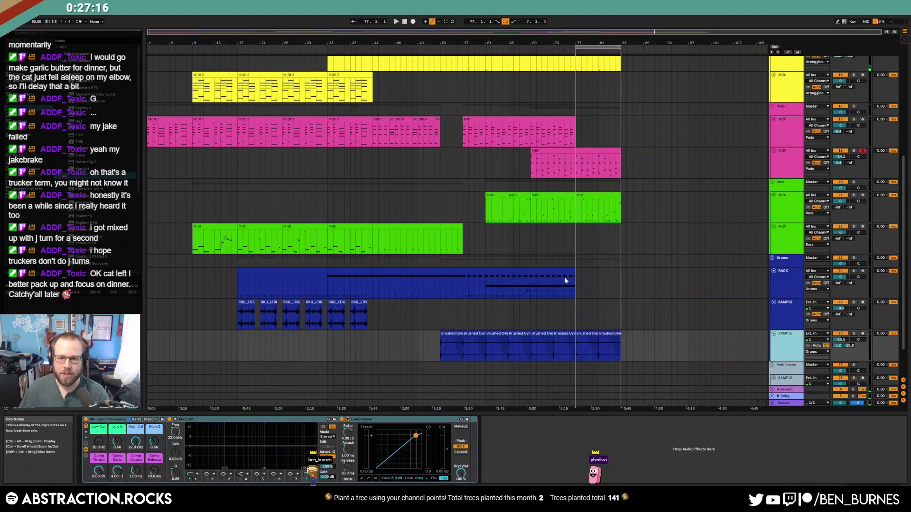
# Extend the drum RACK clip to bar 85 and play the song from about bar 63
pyautogui.moveTo(572, 269); pyautogui.dragTo(616, 277)
pyautogui.scroll(6, 637, 284)
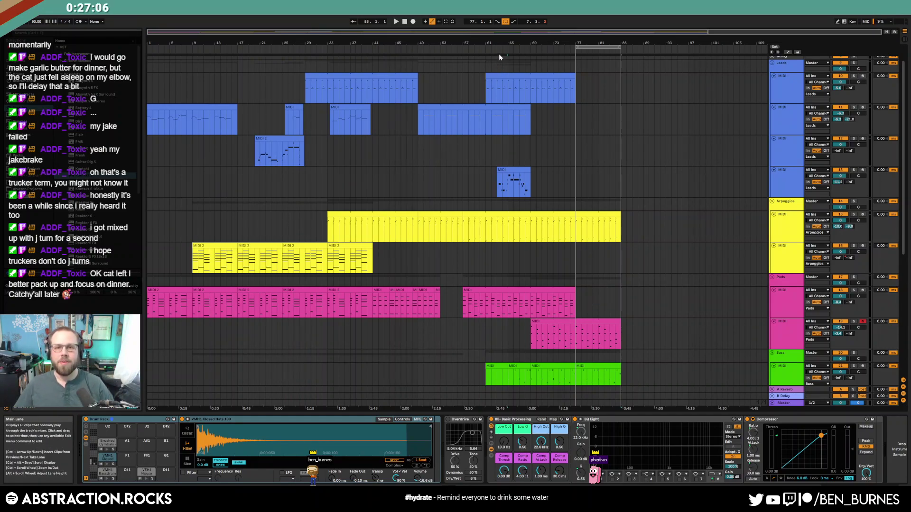
pyautogui.click(500, 55)
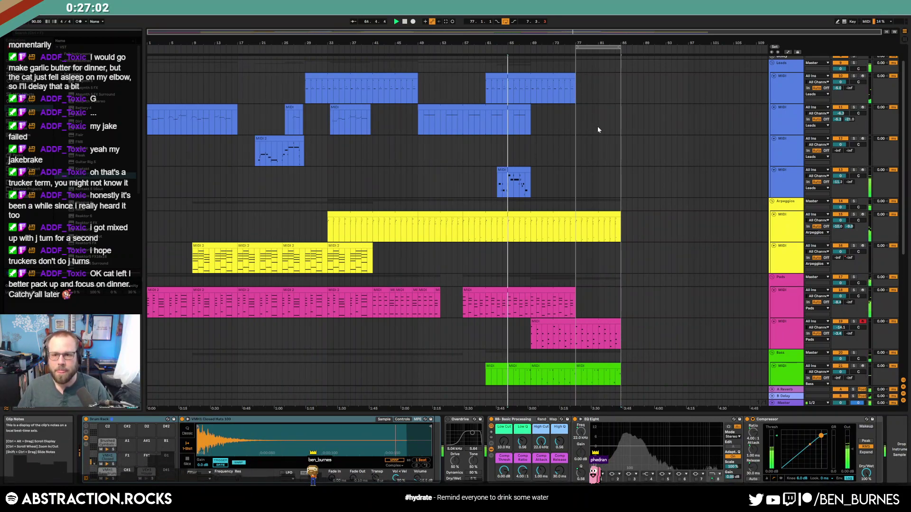
# Copy bars 69–77 of the first lead track's clip to bar 77 on the fourth lead track
pyautogui.moveTo(531, 90); pyautogui.dragTo(575, 98)
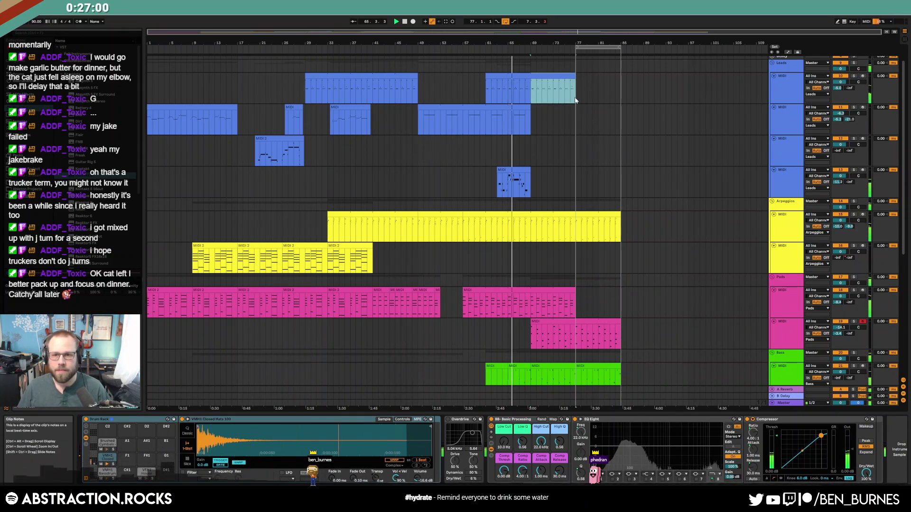
pyautogui.hotkey('ctrl', 'c')
pyautogui.click(582, 119)
pyautogui.hotkey('ctrl', 'v')
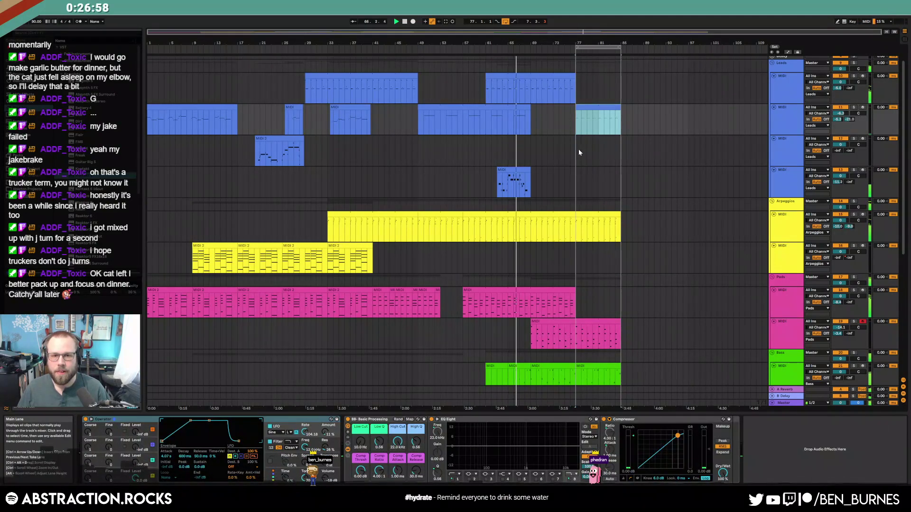
pyautogui.moveTo(597, 108); pyautogui.dragTo(593, 171)
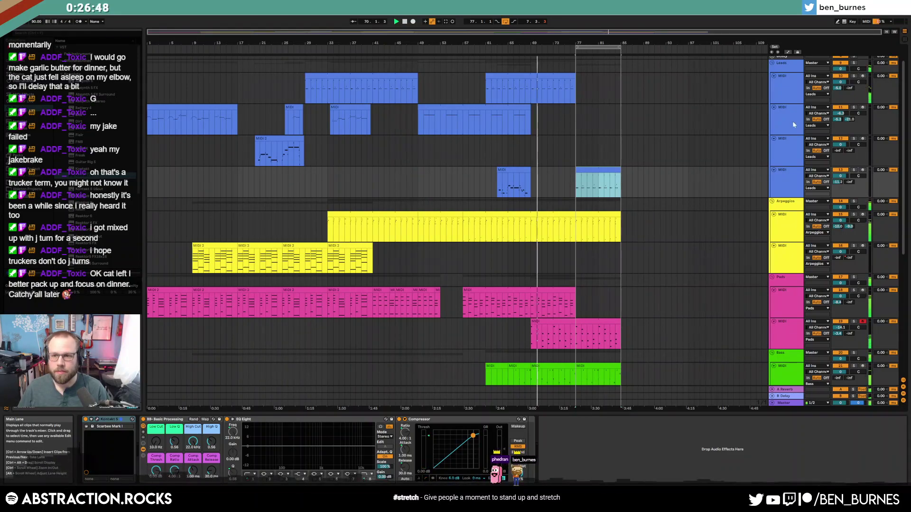
# Try recording a part on the second lead track around bars 77–81, and delete the recorded take
pyautogui.click(860, 107)
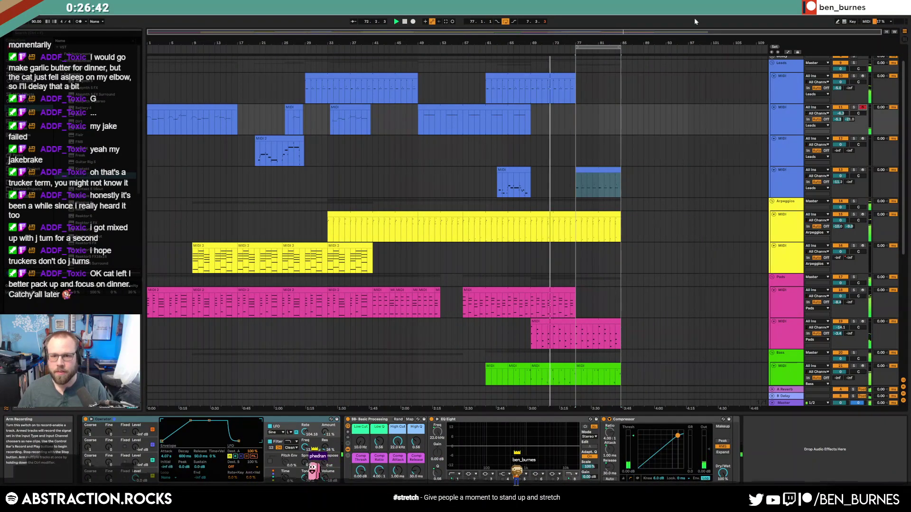
pyautogui.moveTo(574, 299); pyautogui.dragTo(620, 299)
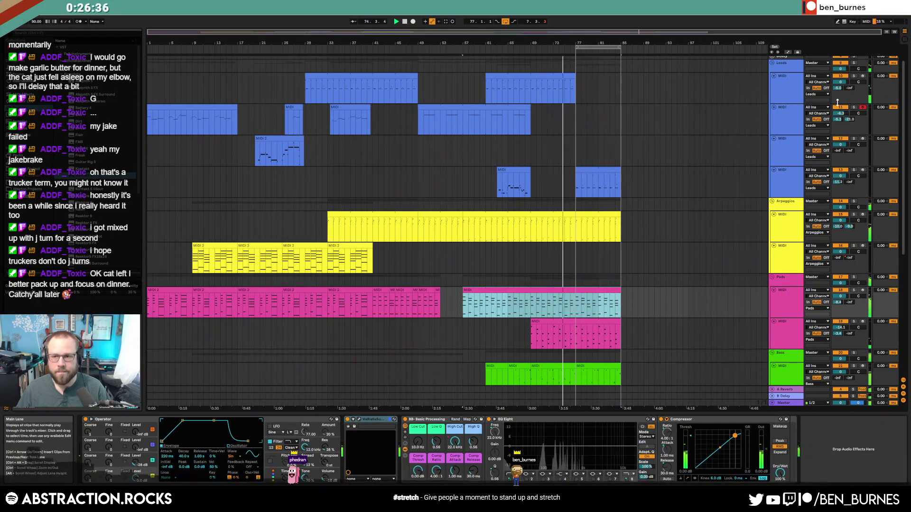
pyautogui.moveTo(620, 299); pyautogui.dragTo(576, 295)
pyautogui.press('F9')
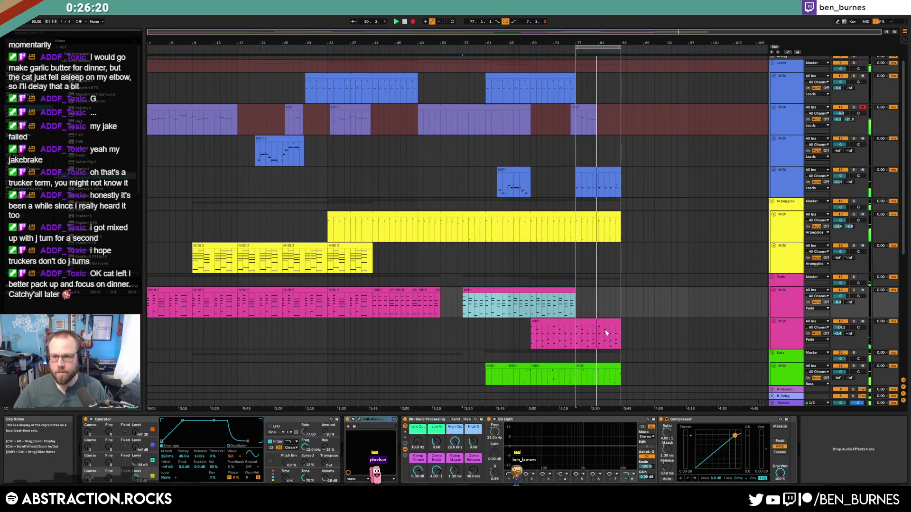
pyautogui.press('space')
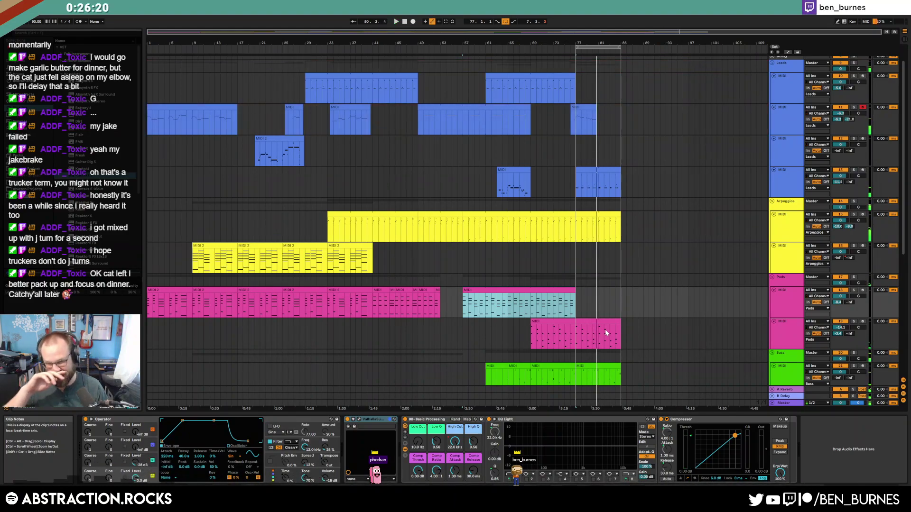
pyautogui.click(586, 107)
pyautogui.press('Delete')
# Duplicate bars 69–77 of the upper pad clip into bars 77–85 and delete the upper chord notes in the copy
pyautogui.moveTo(530, 306); pyautogui.dragTo(568, 306)
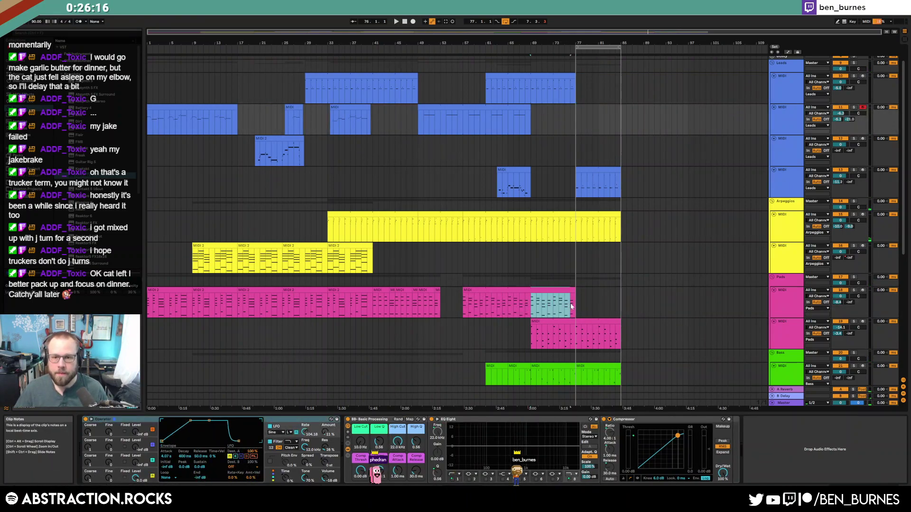
pyautogui.hotkey('ctrl', 'd')
pyautogui.doubleClick(587, 304)
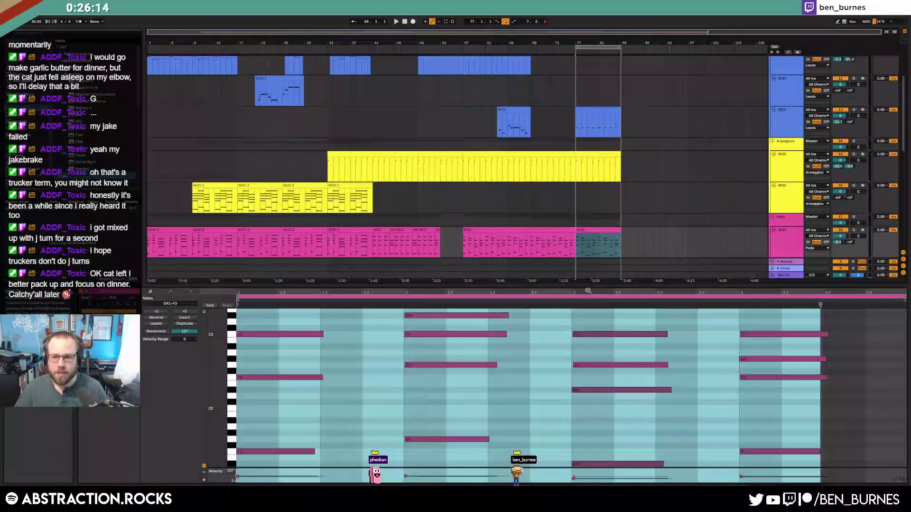
pyautogui.moveTo(297, 355); pyautogui.dragTo(877, 303)
pyautogui.press('Delete')
pyautogui.moveTo(561, 336)
pyautogui.mouseDown()
pyautogui.moveTo(782, 352)
pyautogui.moveTo(802, 363)
pyautogui.mouseUp()
pyautogui.press('Delete')
pyautogui.scroll(3, 377, 328)
pyautogui.click(455, 353)
pyautogui.hotkey('shift', 'Tab')
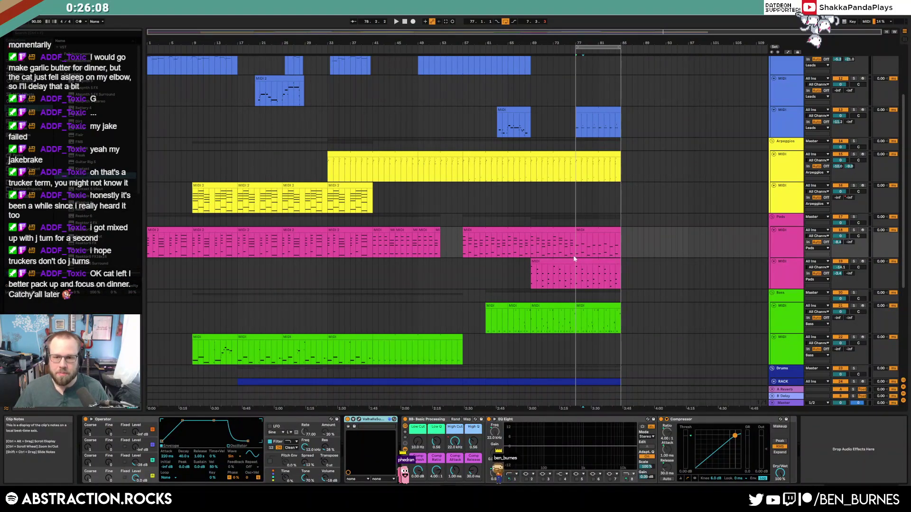
# Open the bass clip of bars 77–85 for note editing
pyautogui.click(589, 313)
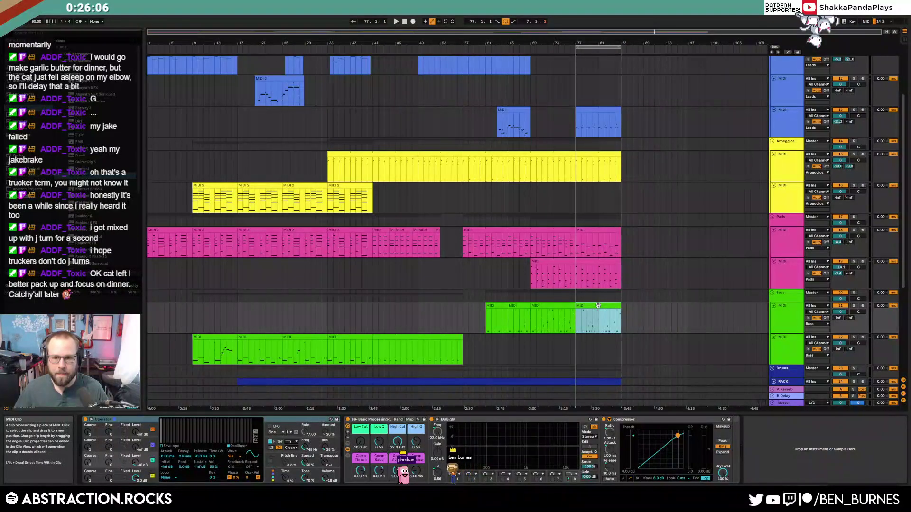
pyautogui.hotkey('shift', 'Tab')
# Try deleting the upper notes in bars 2–3 of the bass clip, and undo the deletion
pyautogui.moveTo(326, 322); pyautogui.dragTo(436, 386)
pyautogui.press('Delete')
pyautogui.click(399, 413)
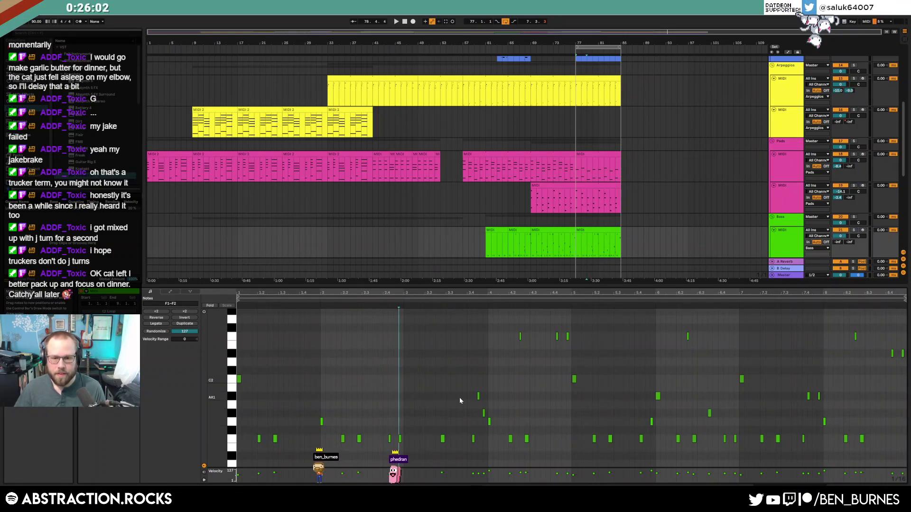
pyautogui.hotkey('ctrl', 'z')
# Delete all F2 notes from the bass clip, plus the higher pickup notes at the ends of its bars 3 and 5
pyautogui.moveTo(482, 334); pyautogui.dragTo(866, 323)
pyautogui.press('Delete')
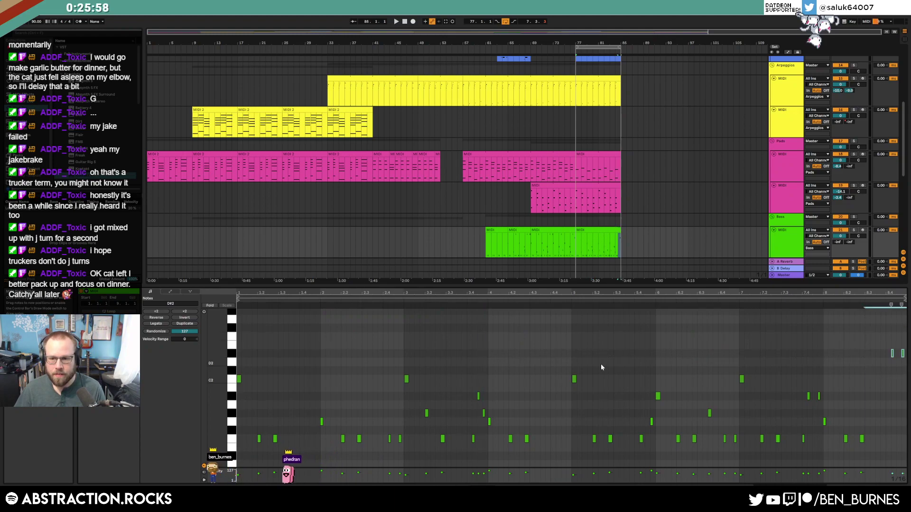
pyautogui.click(530, 365)
pyautogui.moveTo(472, 378)
pyautogui.mouseDown()
pyautogui.moveTo(496, 429)
pyautogui.moveTo(486, 425)
pyautogui.mouseUp()
pyautogui.press('Delete')
pyautogui.click(592, 413)
pyautogui.moveTo(637, 402); pyautogui.dragTo(653, 424)
pyautogui.press('Delete')
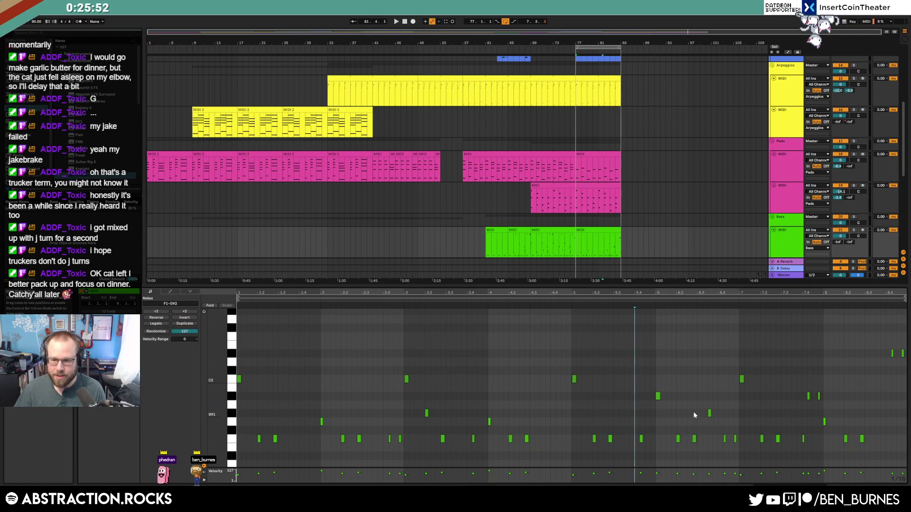
# Delete the low F1 note near the end of bar 6 and a higher pickup note late in bar 7 of the bass clip
pyautogui.click(724, 438)
pyautogui.press('Delete')
pyautogui.click(809, 396)
pyautogui.press('Delete')
pyautogui.click(804, 426)
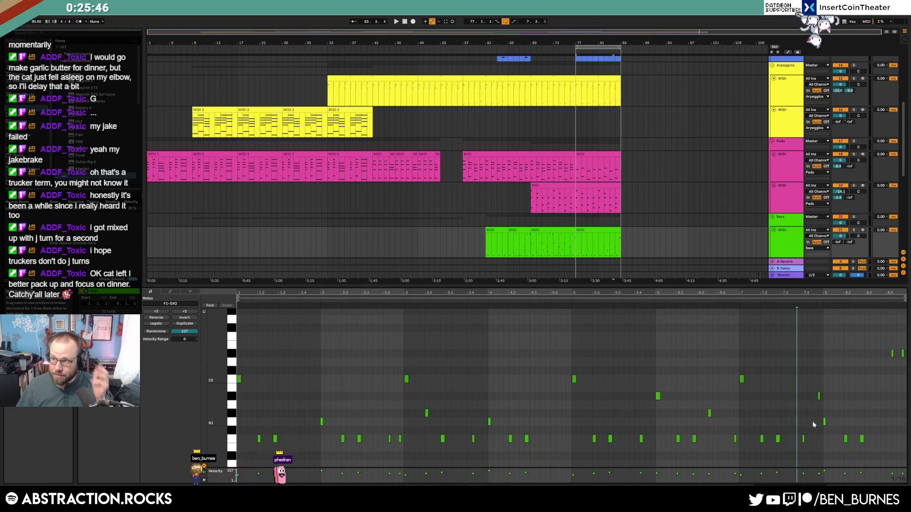
# Play the arrangement from bar 69 to hear the transition into the new section
pyautogui.hotkey('shift', 'Tab')
pyautogui.click(535, 246)
pyautogui.press('space')
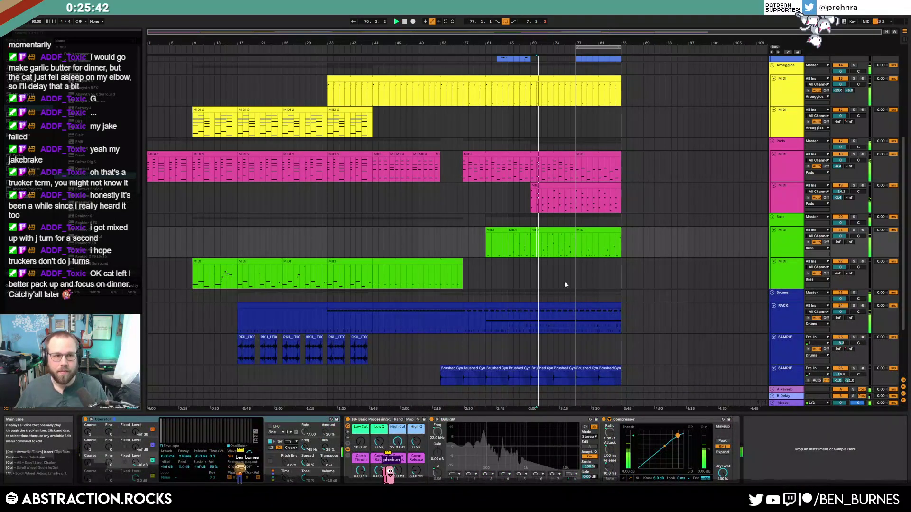
pyautogui.scroll(5, 625, 291)
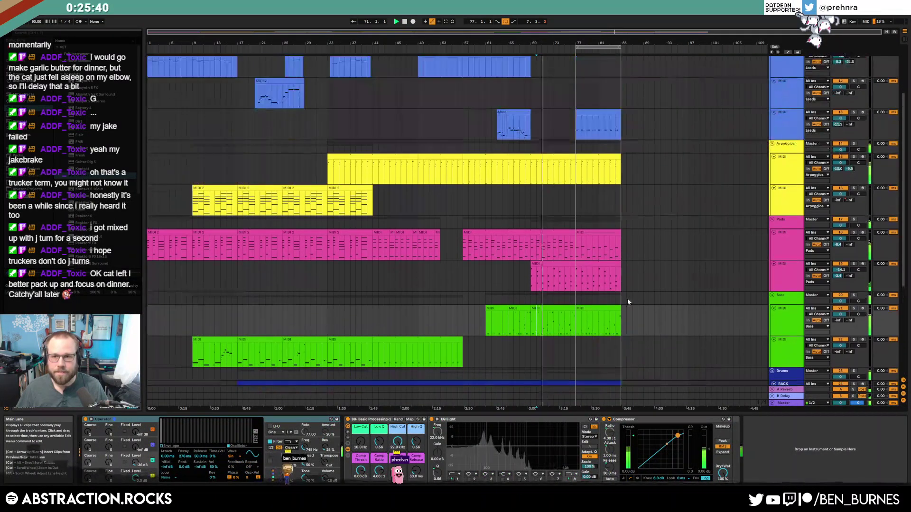
pyautogui.scroll(2, 626, 303)
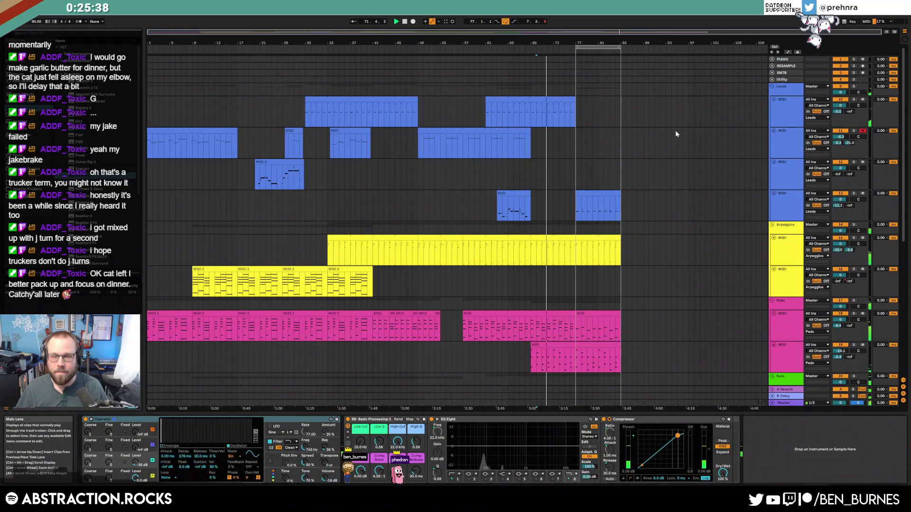
# Automate the first lead track's High Cut with a curved sweep down to 10.0 Hz, ending just after bar 77
pyautogui.click(567, 101)
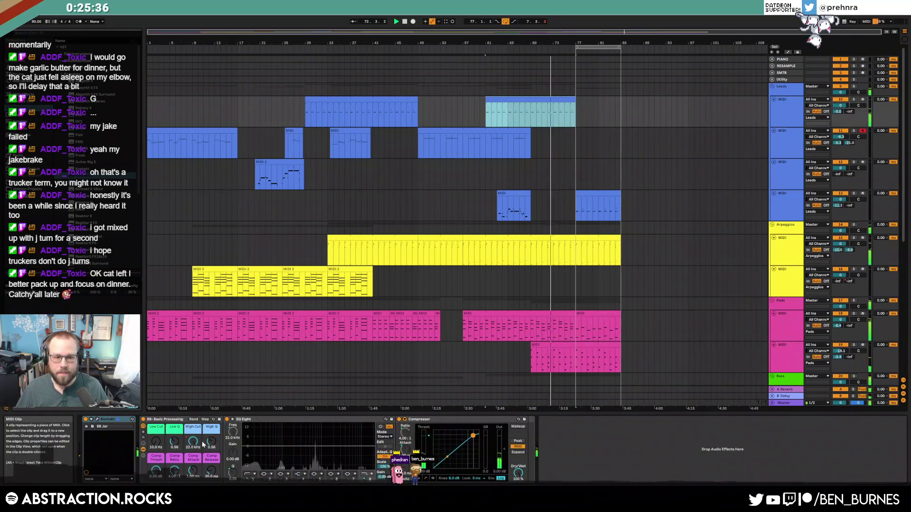
pyautogui.press('a')
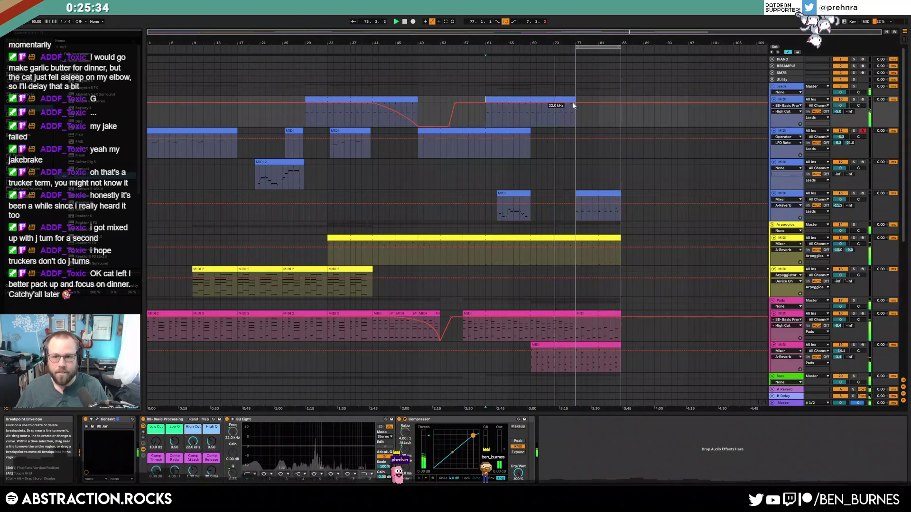
pyautogui.moveTo(579, 101)
pyautogui.mouseDown()
pyautogui.moveTo(580, 126)
pyautogui.moveTo(572, 110)
pyautogui.mouseUp()
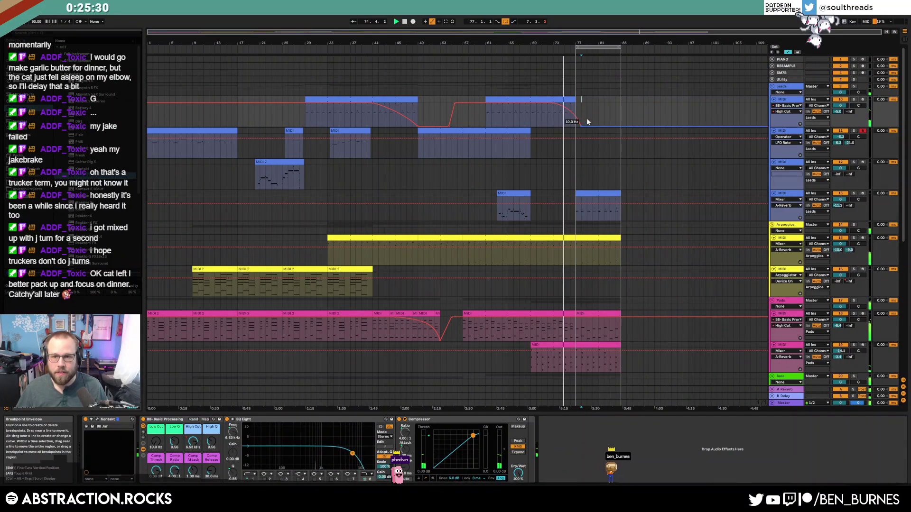
pyautogui.press('a')
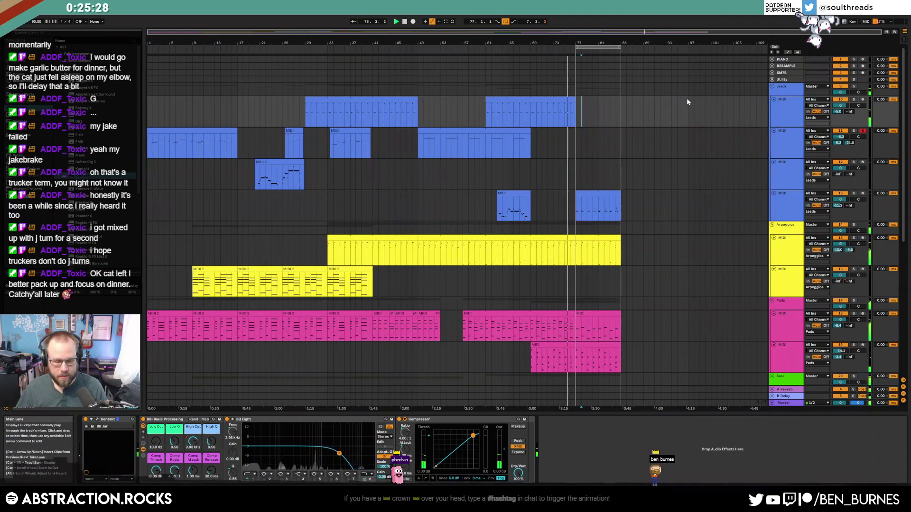
# Try recording a short take around bar 77 on the second lead track
pyautogui.press('F9')
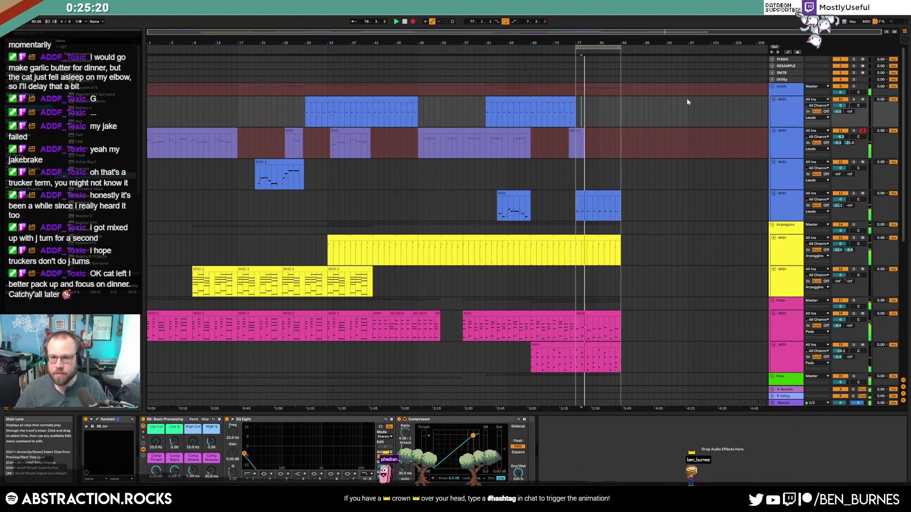
pyautogui.press('space')
pyautogui.click(577, 143)
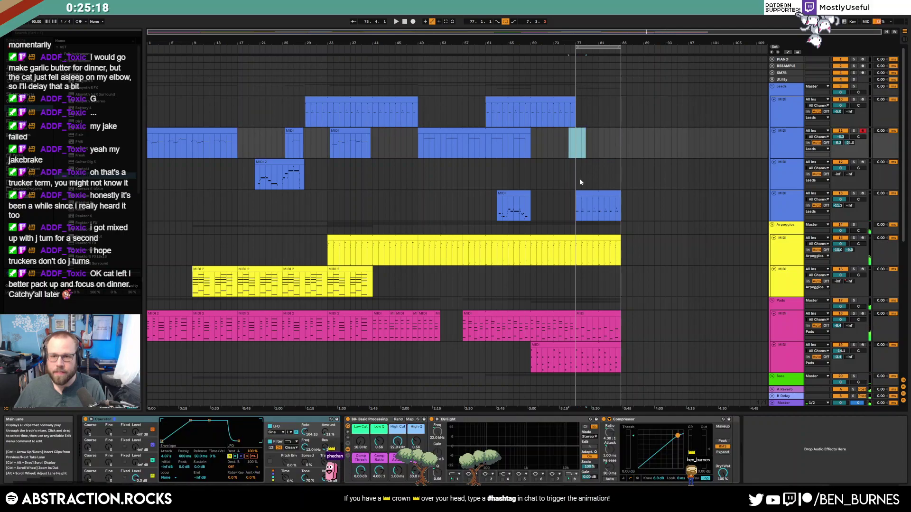
# Move the bars 77–85 lead clip from the fourth lead track to the second lead track and play it
pyautogui.moveTo(586, 153); pyautogui.dragTo(588, 156)
pyautogui.press('space')
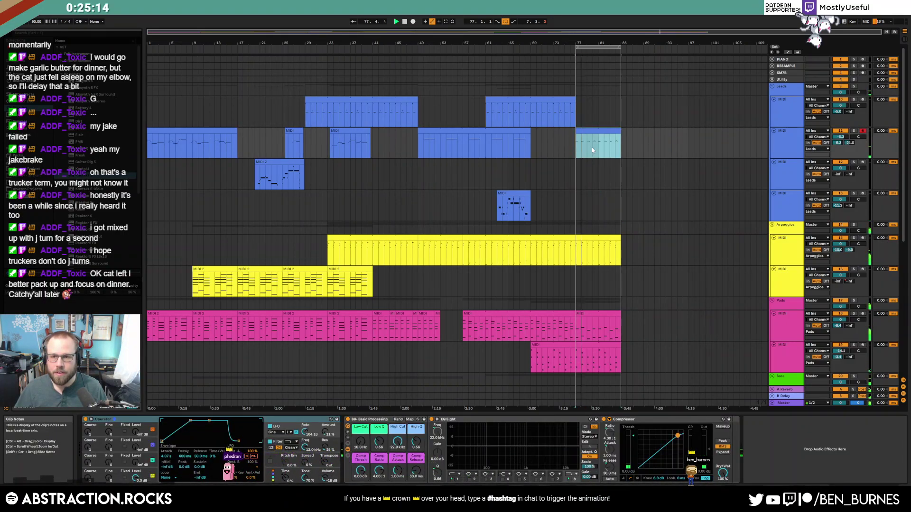
# In the moved lead clip, lower the high notes starting bars 2 and 4 to D#5 and the one starting bar 3 to C5
pyautogui.doubleClick(588, 129)
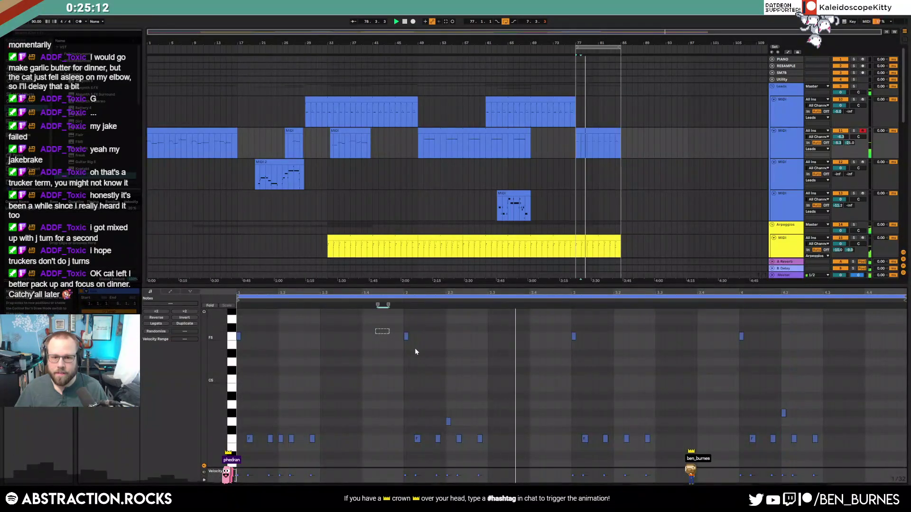
pyautogui.moveTo(548, 331); pyautogui.dragTo(592, 353)
pyautogui.press('Down')
pyautogui.press('Down')
pyautogui.press('Down')
pyautogui.moveTo(722, 335); pyautogui.dragTo(757, 347)
pyautogui.press('Down')
pyautogui.press('Down')
pyautogui.press('Down')
pyautogui.press('Up')
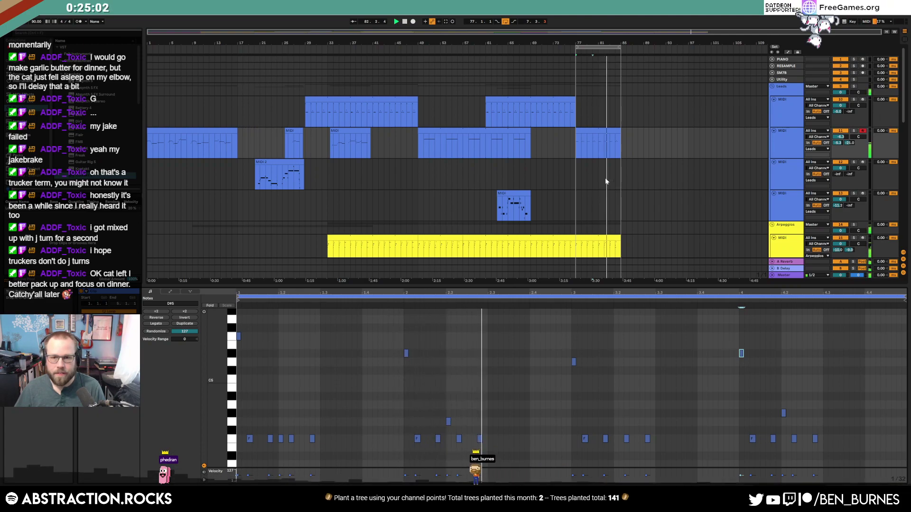
pyautogui.click(575, 362)
pyautogui.press('Down')
pyautogui.press('Down')
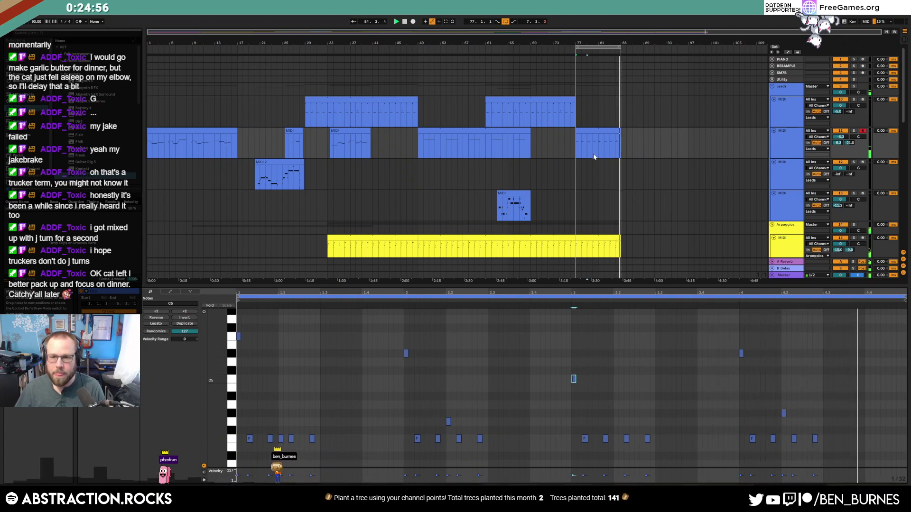
# Try the third lead track as the recording target, and arm the fourth lead track for recording instead
pyautogui.click(863, 160)
pyautogui.click(862, 161)
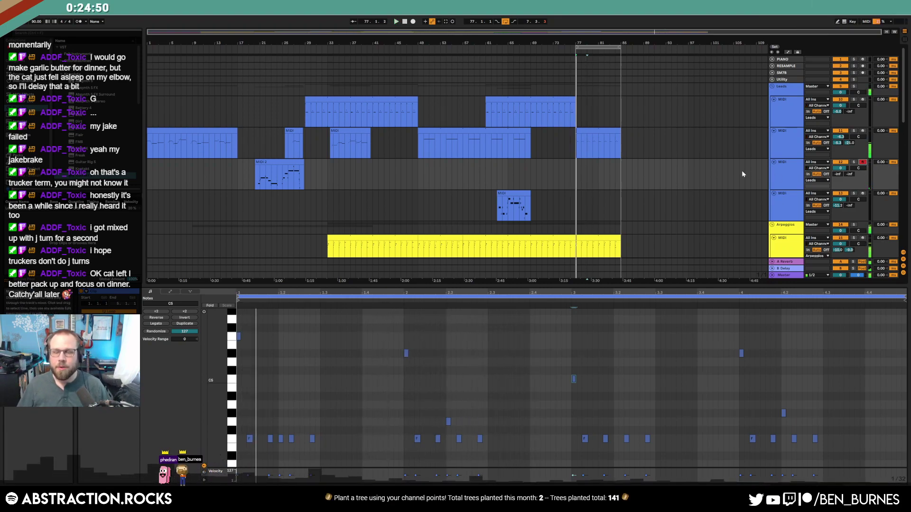
pyautogui.click(615, 177)
pyautogui.scroll(-1, 616, 178)
pyautogui.scroll(-1, 614, 183)
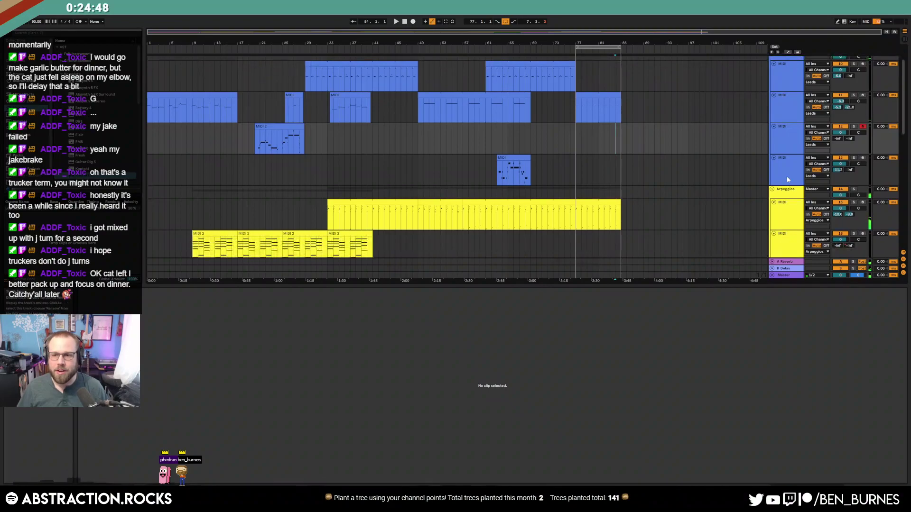
pyautogui.click(863, 159)
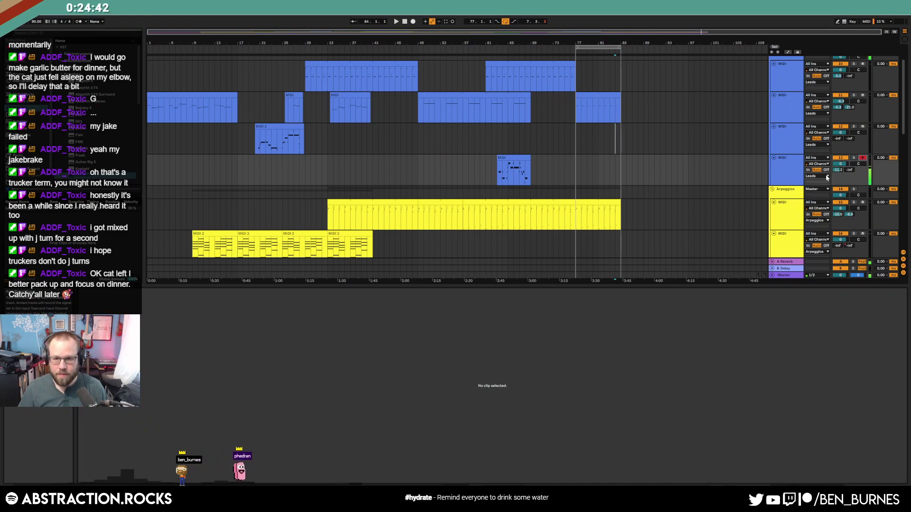
# Record a four-bar chord part on the fourth lead track from bar 77 to bar 81
pyautogui.scroll(-3, 667, 197)
pyautogui.click(577, 111)
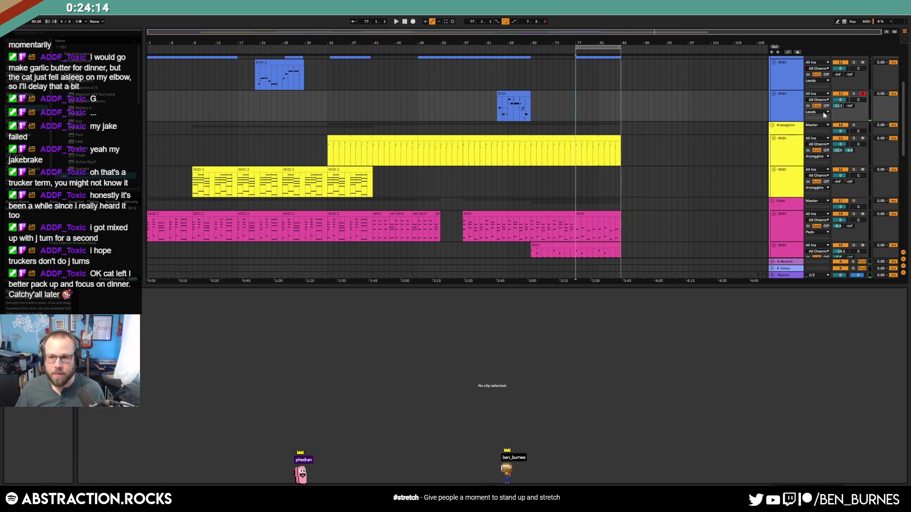
pyautogui.press('space')
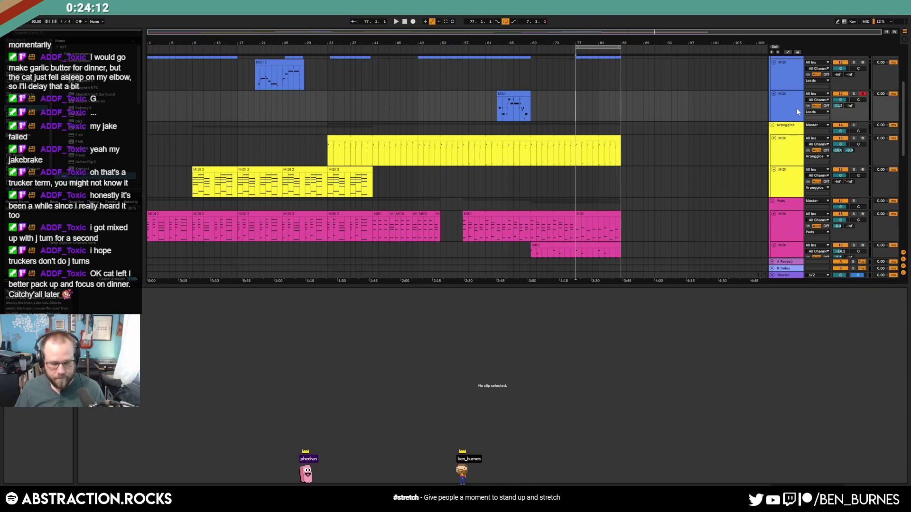
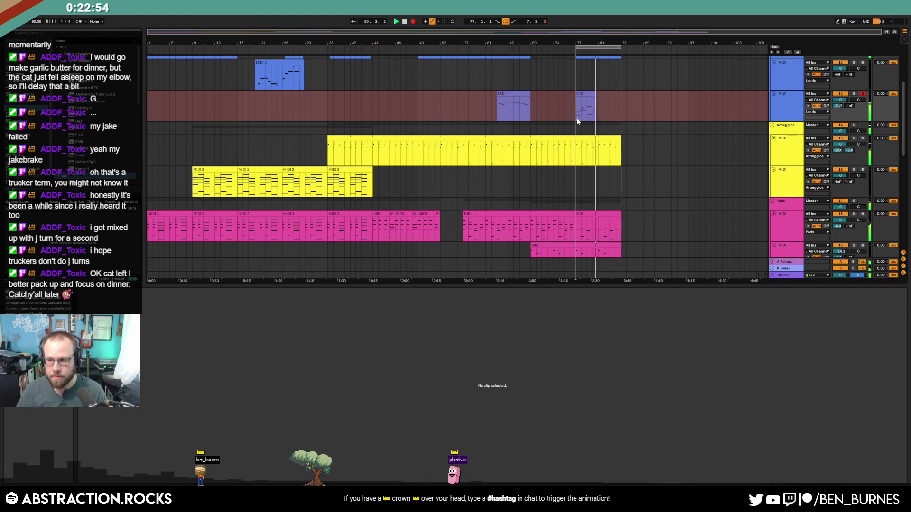
pyautogui.press('space')
pyautogui.click(507, 135)
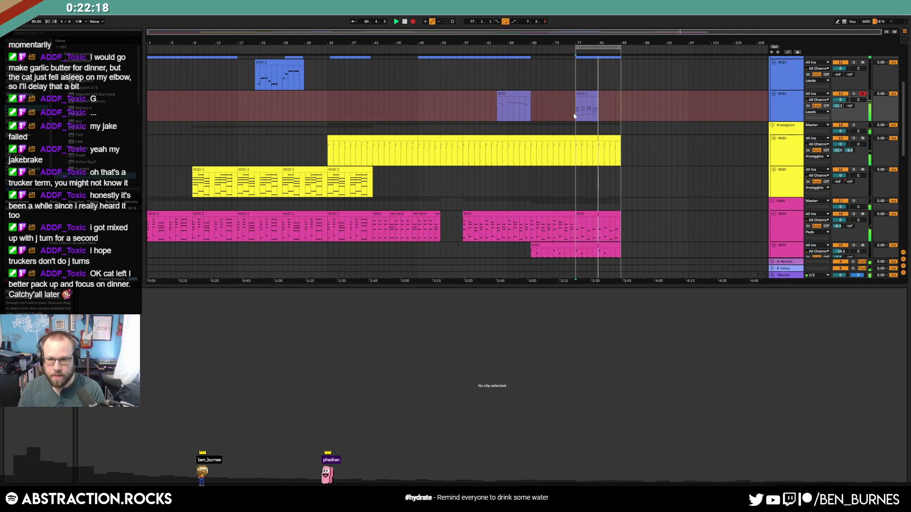
pyautogui.press('space')
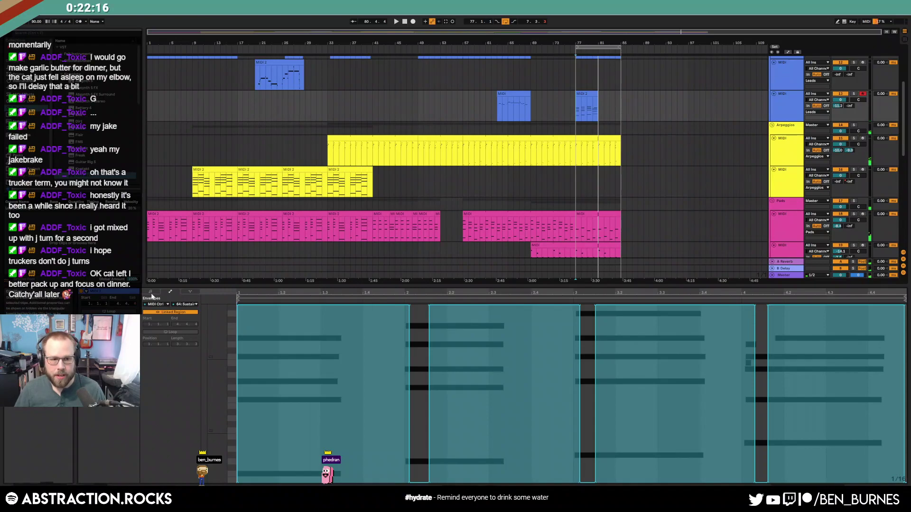
# Delete the stray short notes at the start of bar 4 in the recorded chord clip
pyautogui.click(150, 292)
pyautogui.moveTo(744, 325)
pyautogui.mouseDown()
pyautogui.moveTo(760, 453)
pyautogui.moveTo(786, 345)
pyautogui.mouseUp()
pyautogui.press('Delete')
# Move the chord clip's D#3 note to the start of bar 4 and lengthen it to match the rest of the chord
pyautogui.click(737, 366)
pyautogui.press('Left')
pyautogui.press('Left')
pyautogui.press('Left')
pyautogui.press('Left')
pyautogui.press('Left')
pyautogui.hotkey('shift', 'Right')
pyautogui.hotkey('shift', 'Right')
pyautogui.hotkey('shift', 'Right')
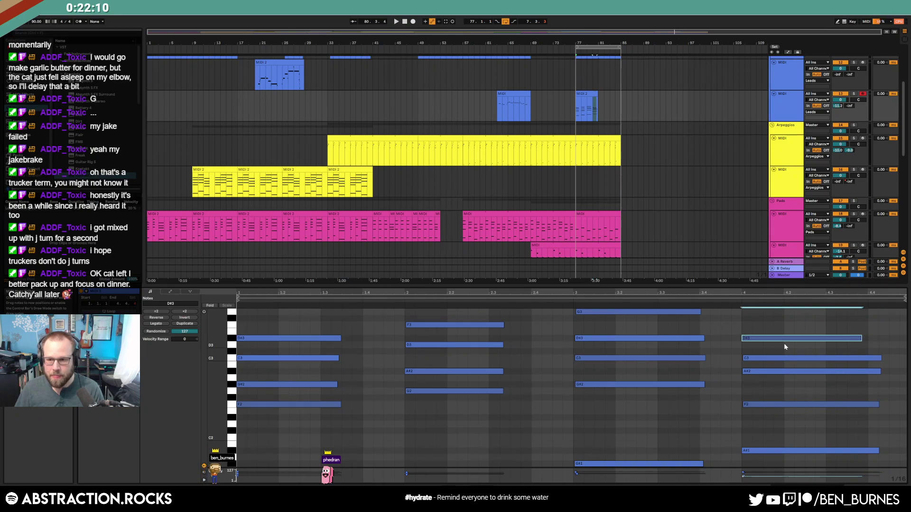
pyautogui.moveTo(776, 340); pyautogui.dragTo(776, 339)
# Play the recorded chords from bar 77 and check the F2 notes in bars 1 and 4
pyautogui.click(761, 403)
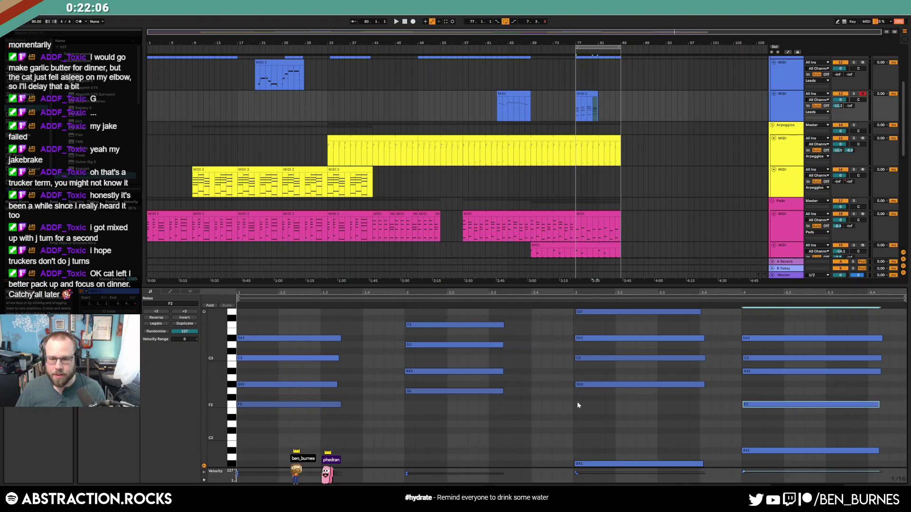
pyautogui.scroll(-2, 578, 405)
pyautogui.scroll(1, 296, 378)
pyautogui.press('space')
pyautogui.click(296, 376)
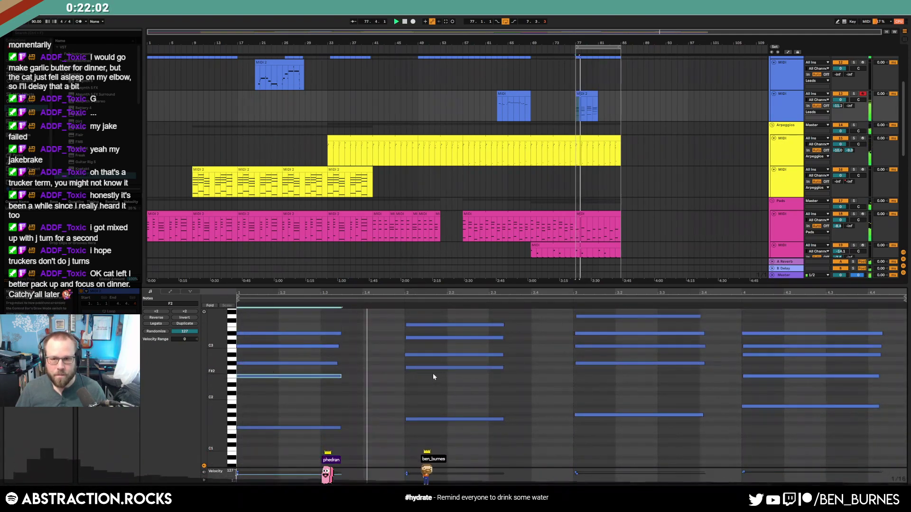
# Loop the recorded four-bar chord clip and extend it to bar 85
pyautogui.hotkey('shift', 'Tab')
pyautogui.click(582, 109)
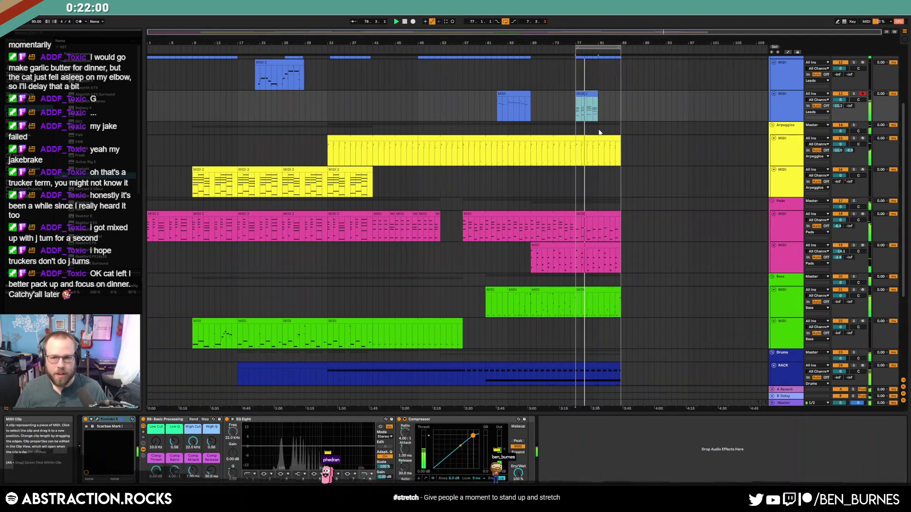
pyautogui.hotkey('shift', 'Tab')
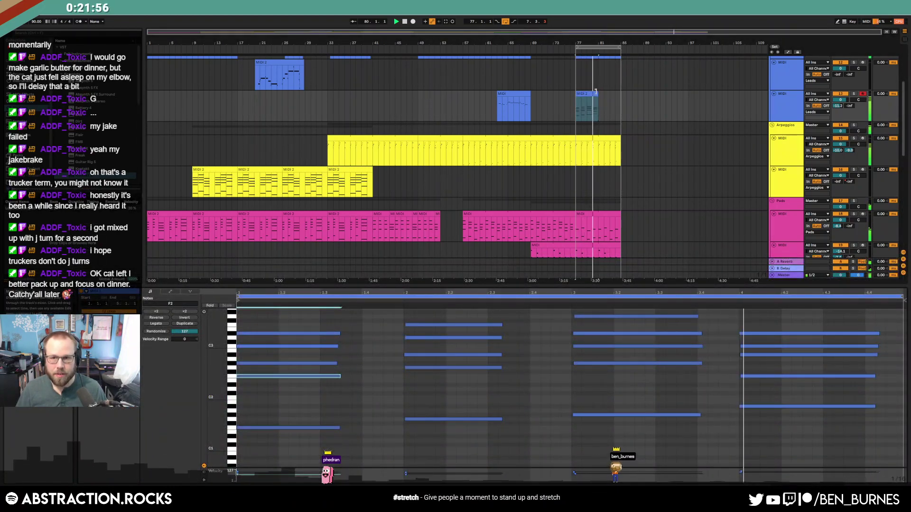
pyautogui.moveTo(598, 107); pyautogui.dragTo(620, 106)
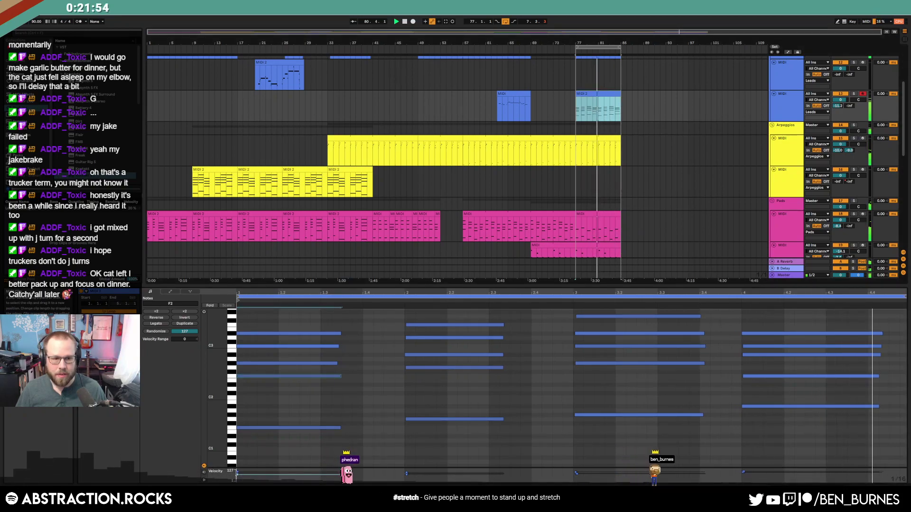
pyautogui.click(115, 324)
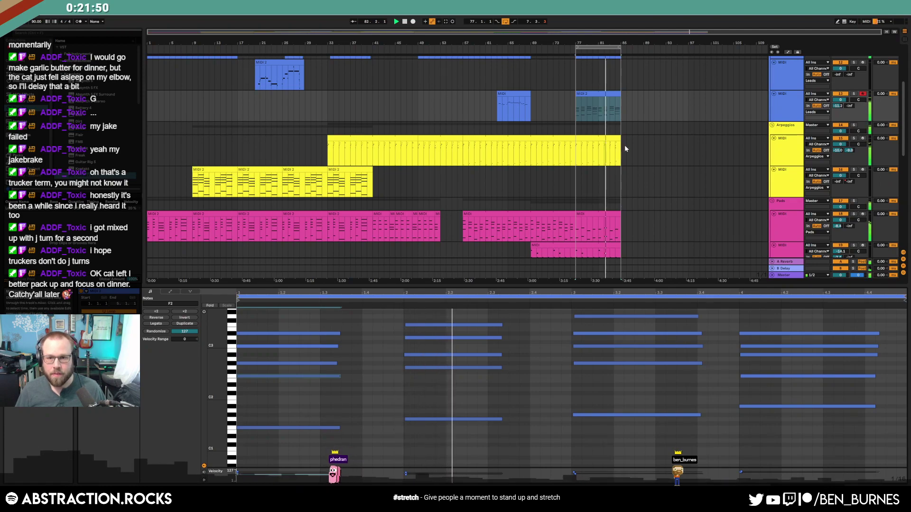
# Try the second lead track's bars 77–85 clip one octave lower, and return it to its original octave
pyautogui.hotkey('shift', 'Tab')
pyautogui.scroll(3, 642, 164)
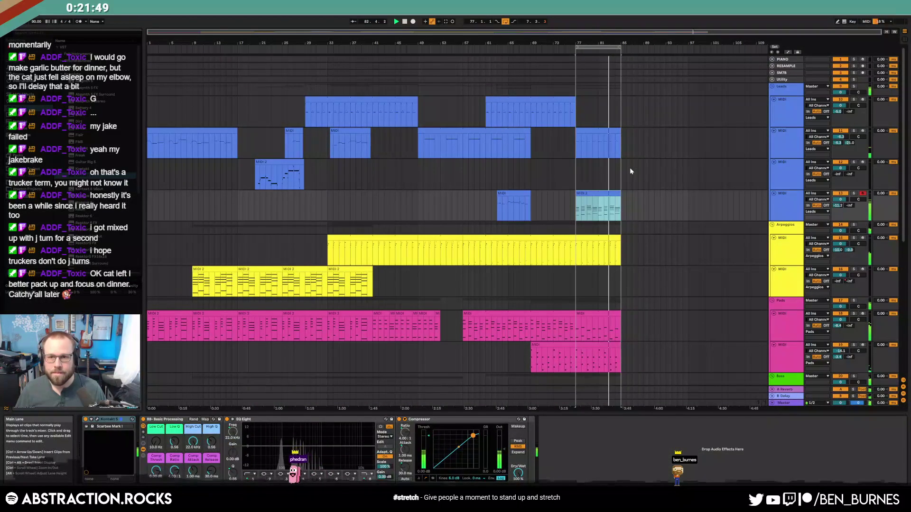
pyautogui.click(597, 132)
pyautogui.doubleClick(597, 132)
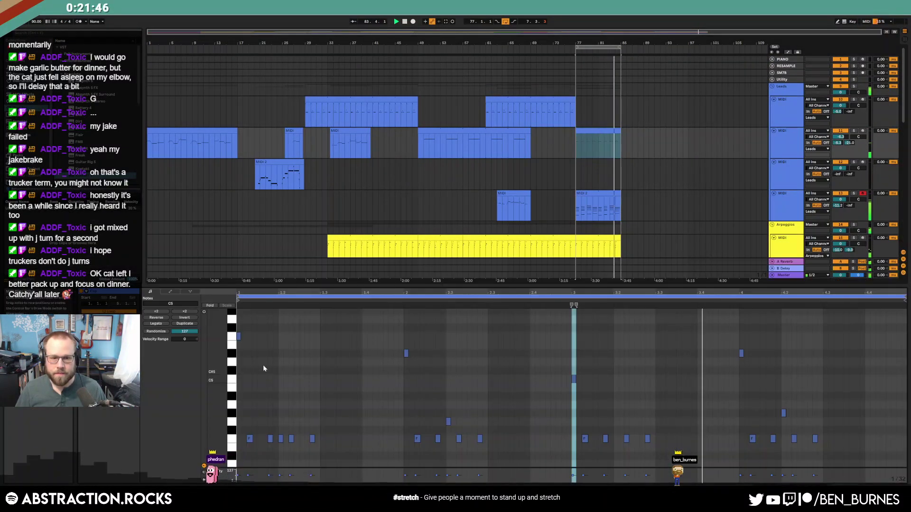
pyautogui.hotkey('shift', 'Down')
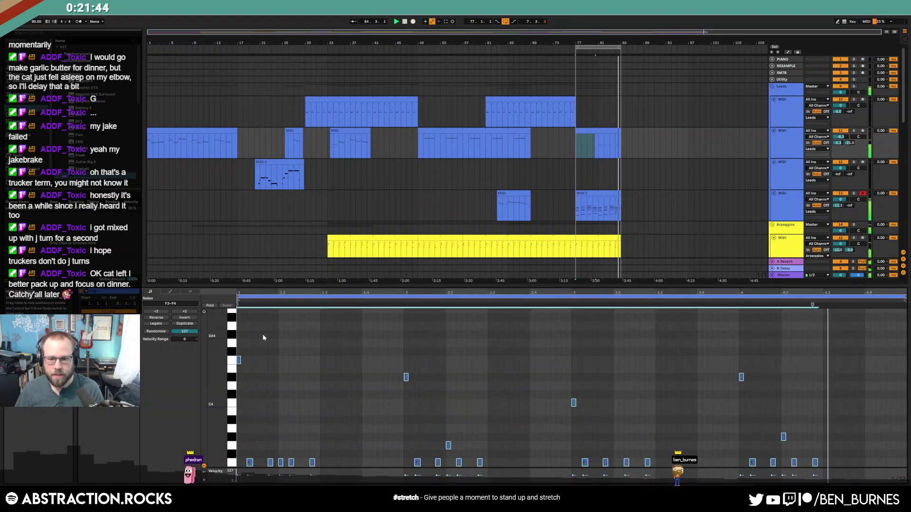
pyautogui.hotkey('shift', 'Up')
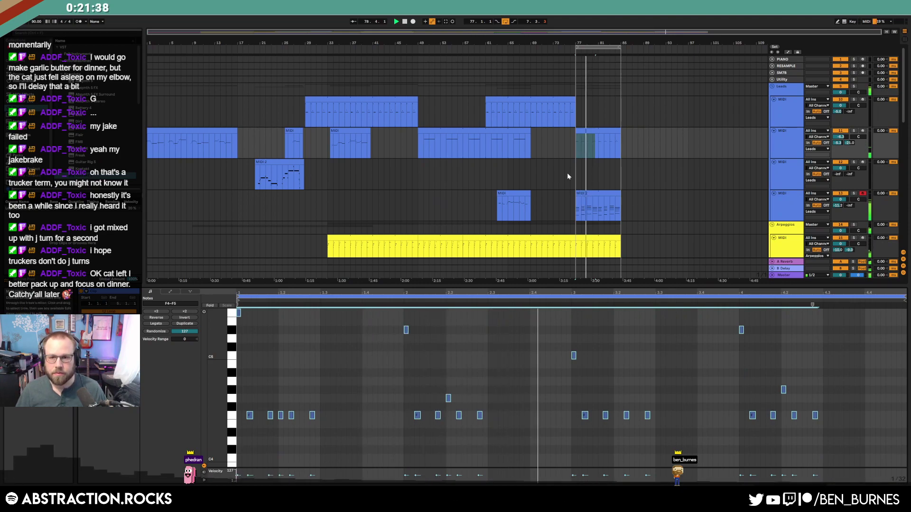
# Open the second pad track's Mega Brass instrument and arm that track for live playing
pyautogui.scroll(-2, 576, 180)
pyautogui.scroll(-3, 575, 181)
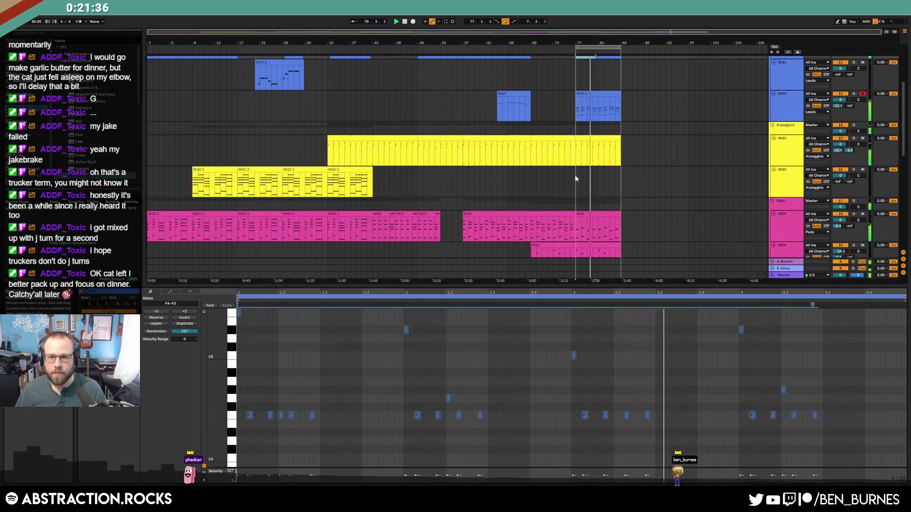
pyautogui.scroll(-2, 574, 174)
pyautogui.click(577, 218)
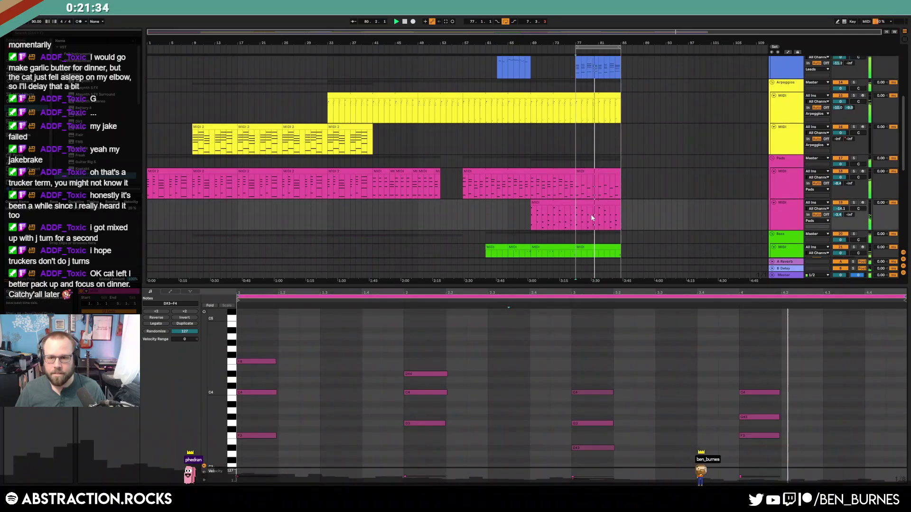
pyautogui.hotkey('shift', 'Tab')
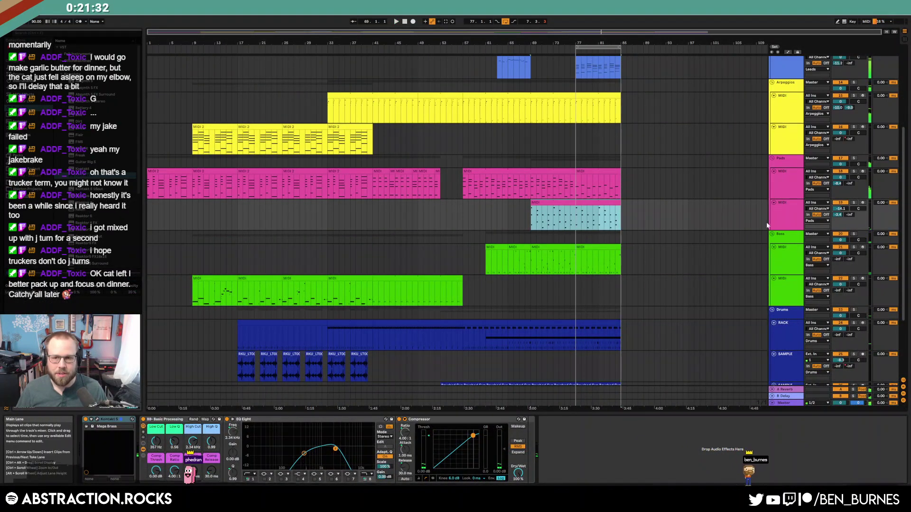
pyautogui.click(97, 419)
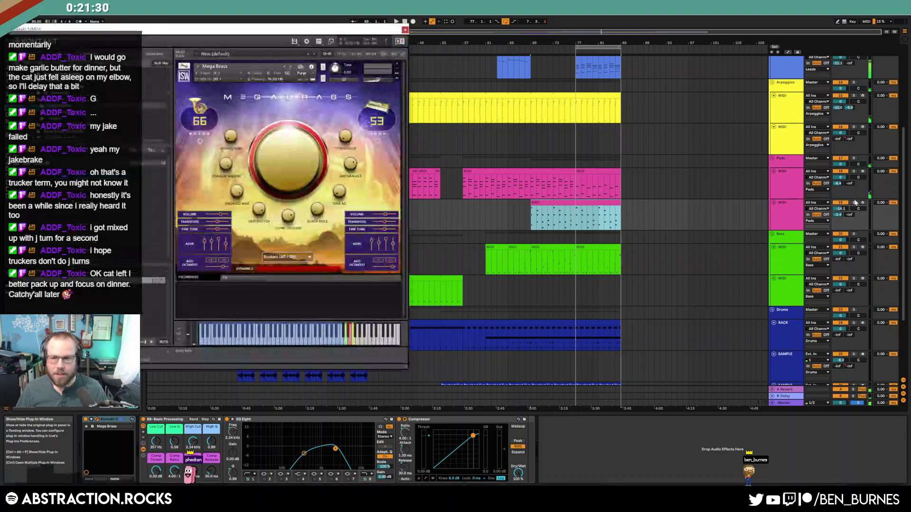
pyautogui.click(862, 203)
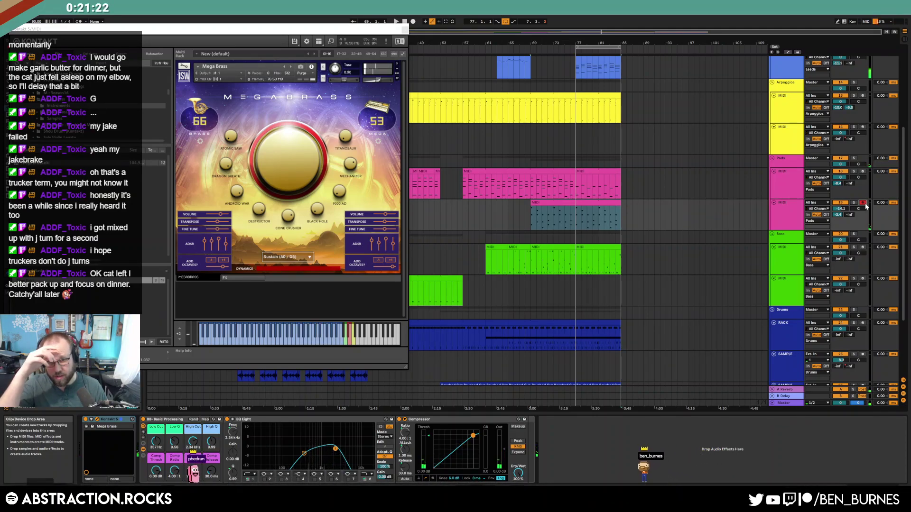
# Play from bar 69 and shorten the Mega Brass pad track's clip to end at bar 77
pyautogui.click(584, 202)
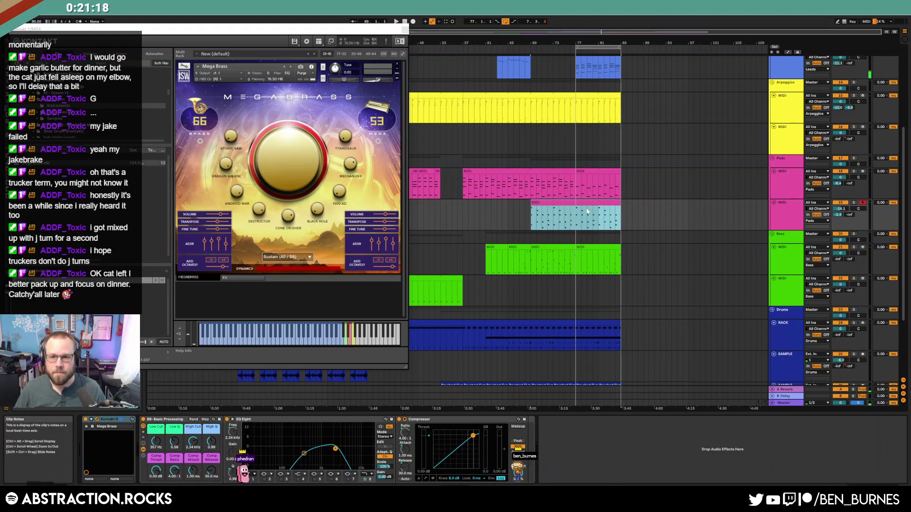
pyautogui.click(534, 219)
pyautogui.press('space')
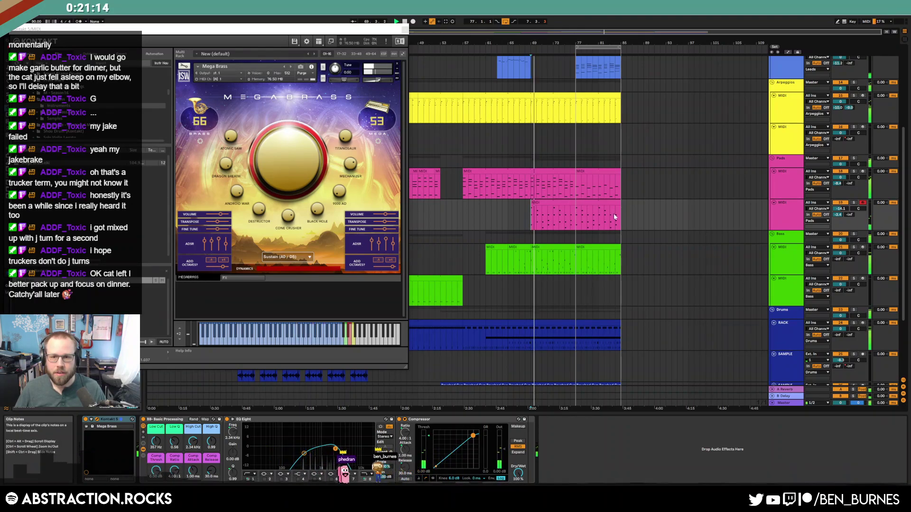
pyautogui.moveTo(614, 216); pyautogui.dragTo(576, 215)
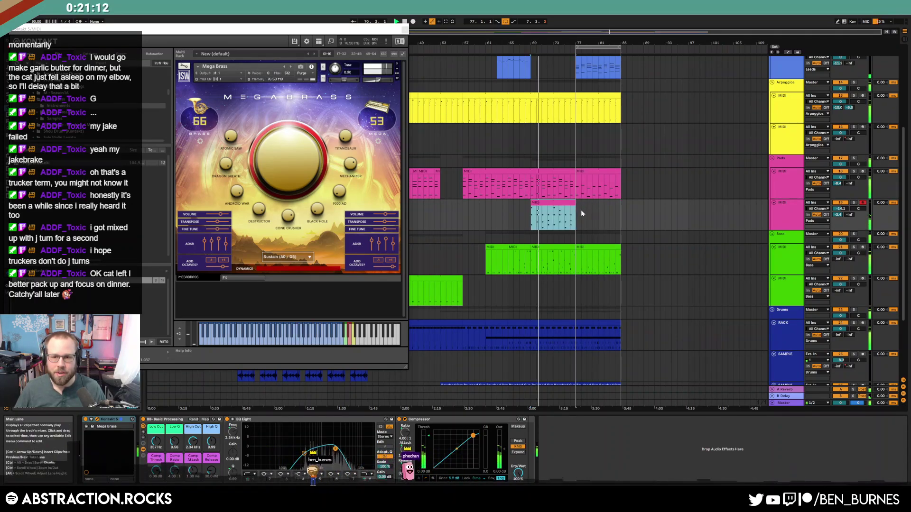
pyautogui.click(581, 212)
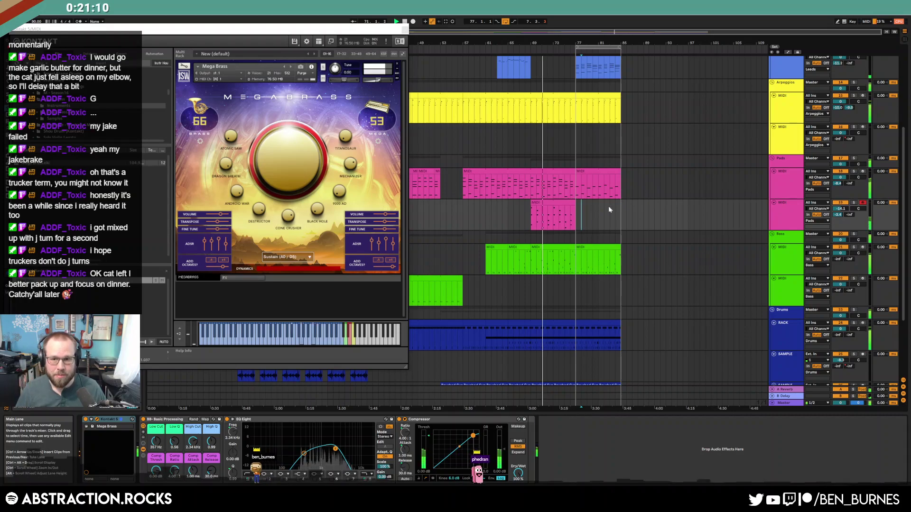
# Try a copy of the recorded chord clip on the Mega Brass pad track at bars 77–85 with shortened notes
pyautogui.scroll(3, 613, 195)
pyautogui.doubleClick(604, 87)
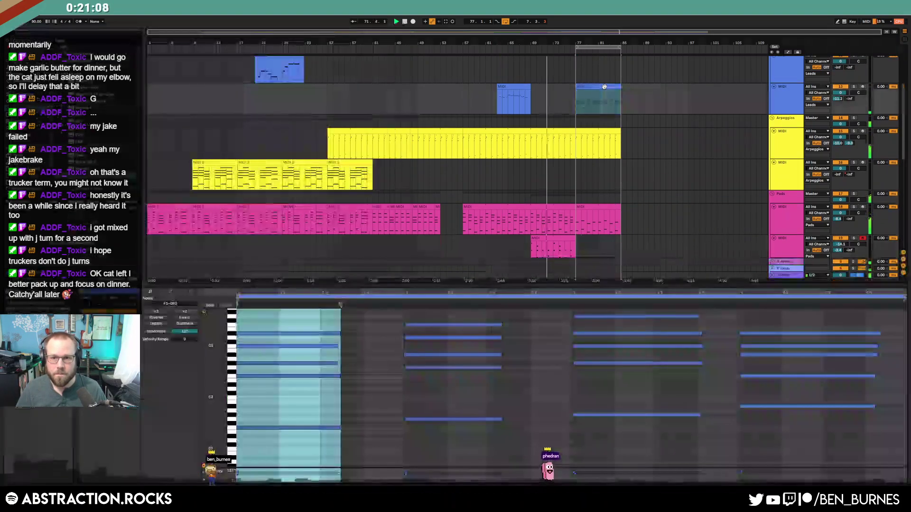
pyautogui.moveTo(604, 86); pyautogui.dragTo(596, 248)
pyautogui.moveTo(303, 458); pyautogui.dragTo(804, 258)
pyautogui.hotkey('shift', 'Left')
pyautogui.hotkey('shift', 'Left')
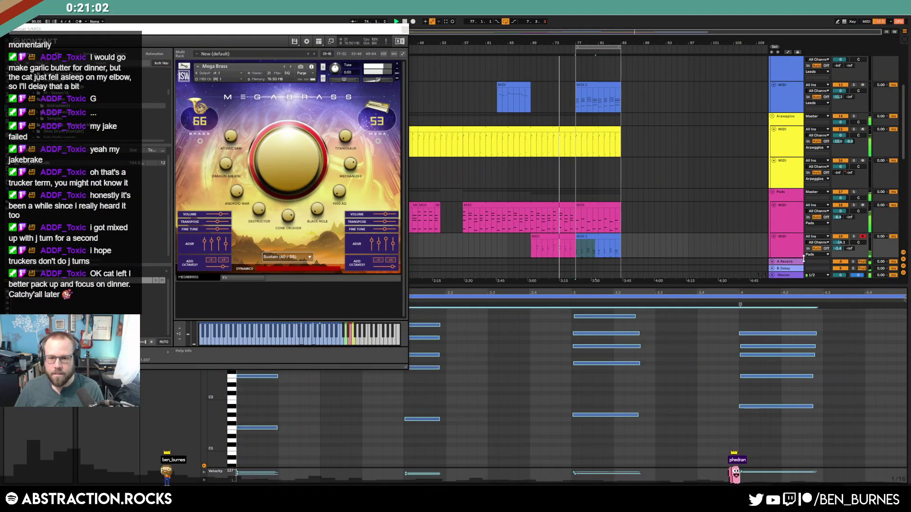
pyautogui.hotkey('shift', 'Right')
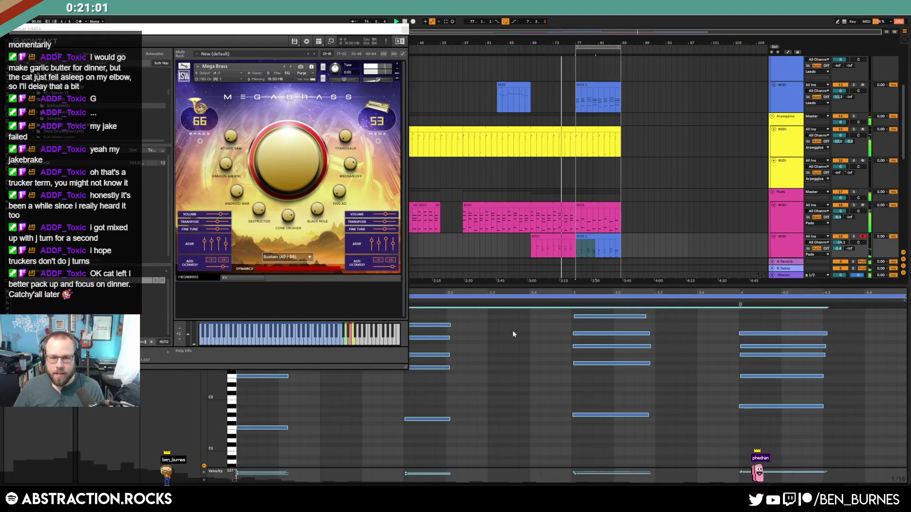
# Try the 64: Sustain Pedal envelope on the copied brass chord clip, and delete that clip
pyautogui.click(404, 30)
pyautogui.click(170, 292)
pyautogui.click(166, 304)
pyautogui.click(166, 305)
pyautogui.click(165, 304)
pyautogui.click(162, 309)
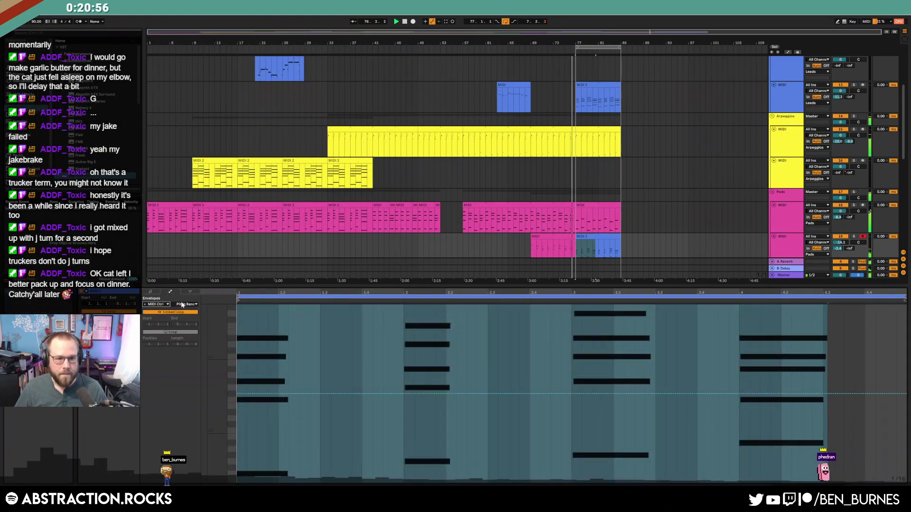
pyautogui.click(181, 304)
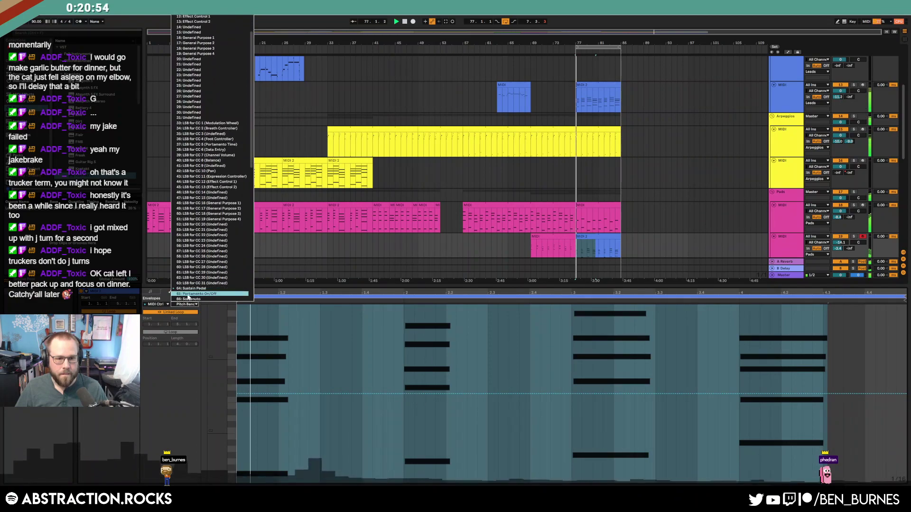
pyautogui.click(191, 288)
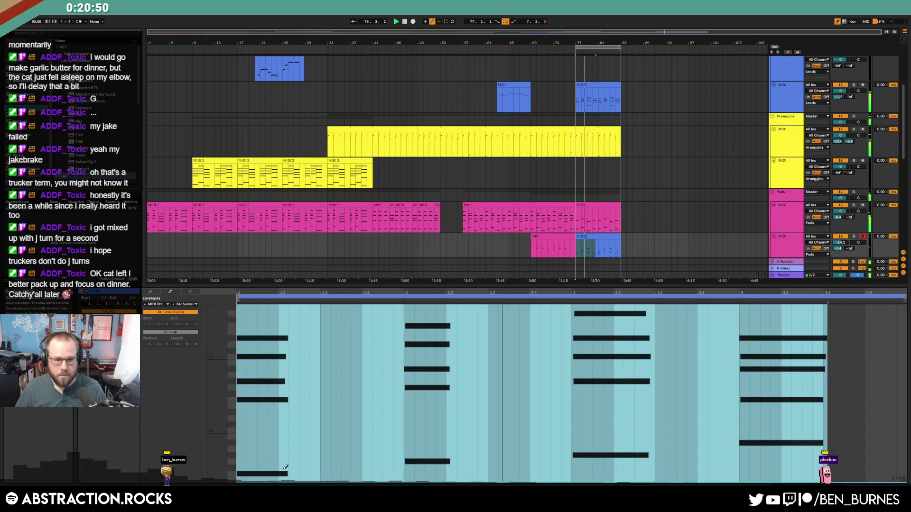
pyautogui.click(640, 248)
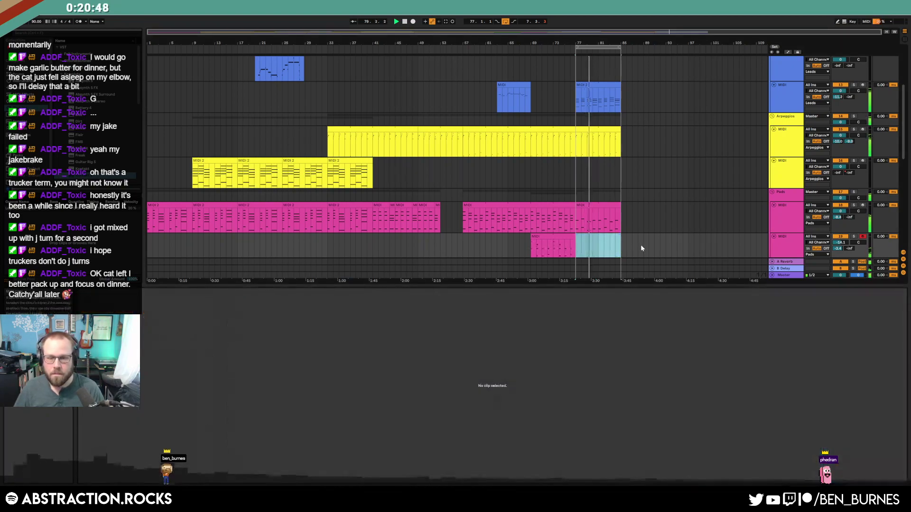
# Split bars 77–85 off the drum rack clip and stop playback
pyautogui.hotkey('shift', 'Tab')
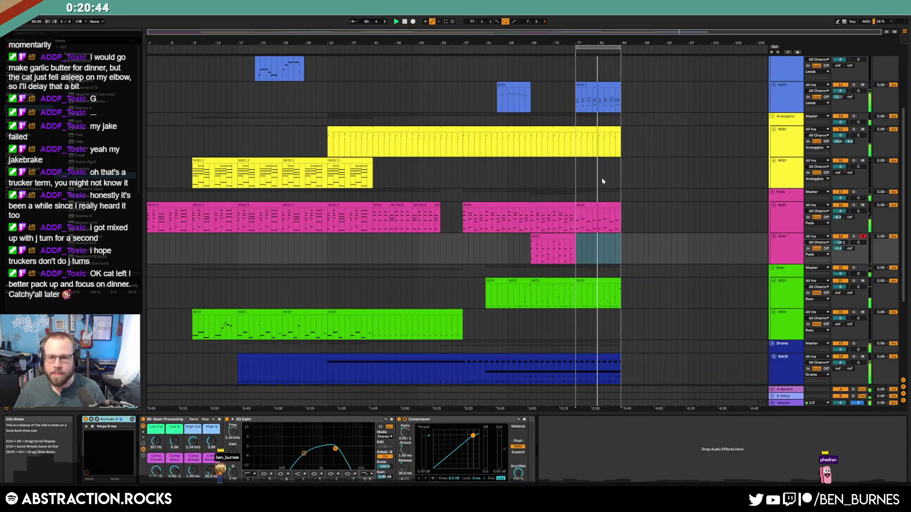
pyautogui.scroll(-3, 606, 315)
pyautogui.click(578, 318)
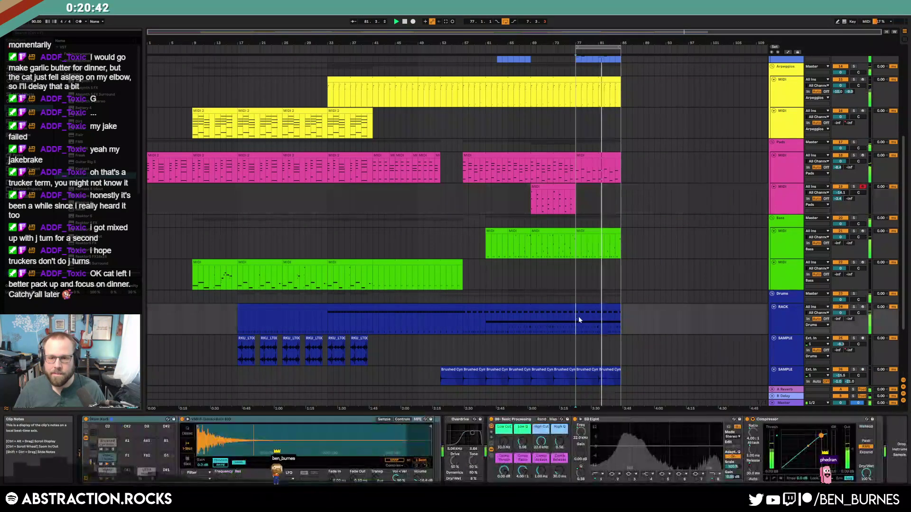
pyautogui.click(586, 306)
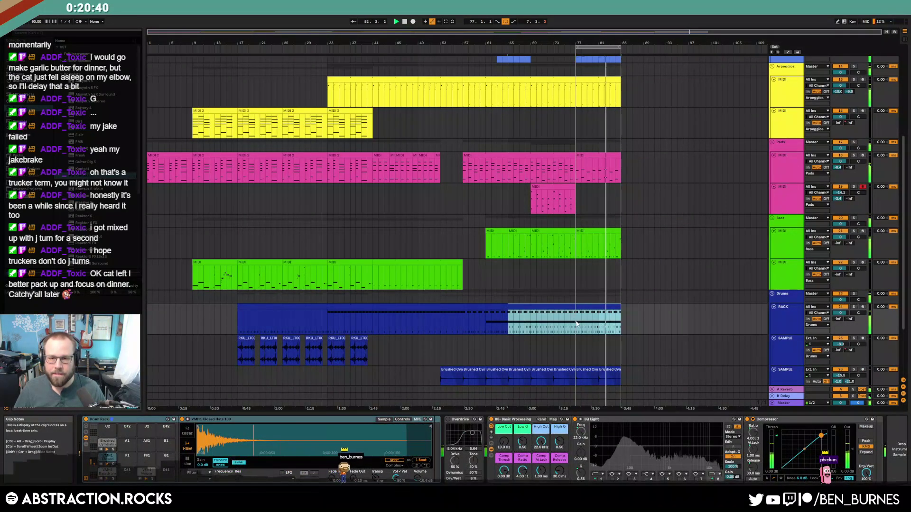
pyautogui.moveTo(576, 321); pyautogui.dragTo(624, 321)
pyautogui.scroll(-1, 644, 326)
pyautogui.scroll(-2, 645, 326)
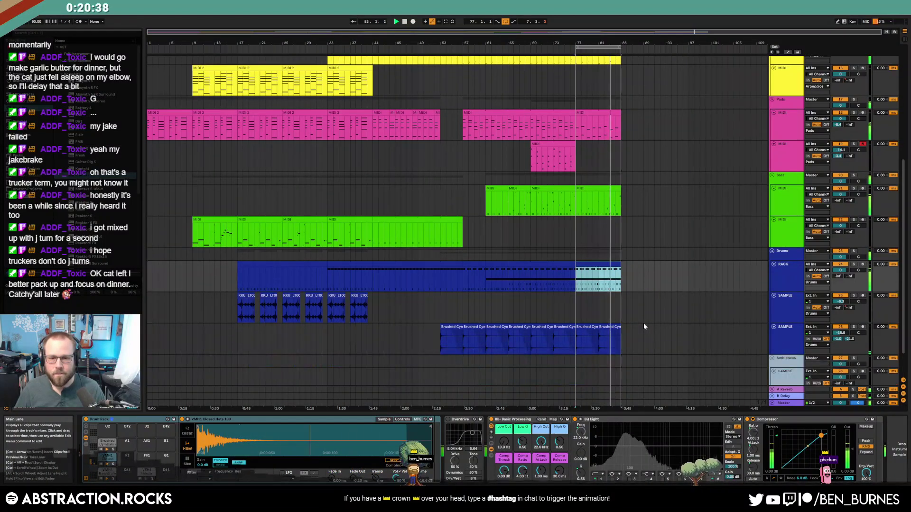
pyautogui.press('space')
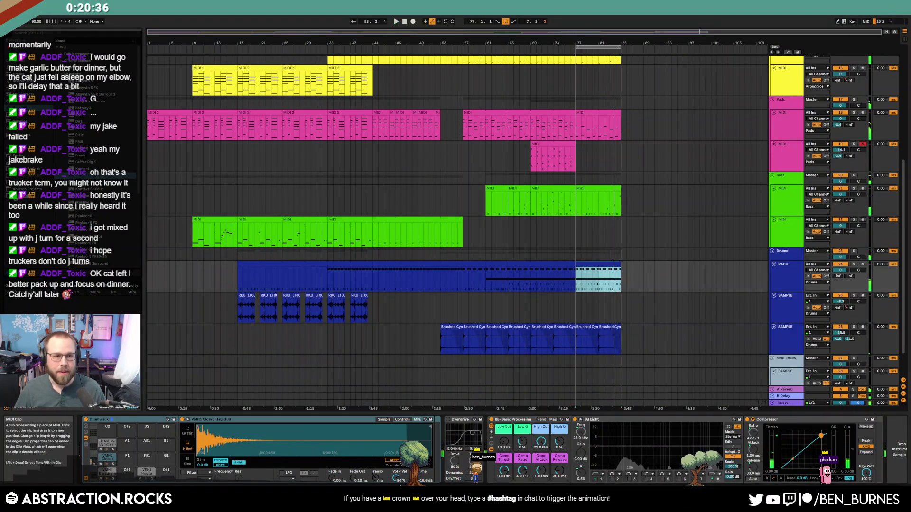
# Audition ride cymbals in the drum sample library and load ride2_OH_PP_2 onto a free drum rack pad
pyautogui.click(30, 182)
pyautogui.moveTo(139, 104); pyautogui.dragTo(143, 61)
pyautogui.click(58, 81)
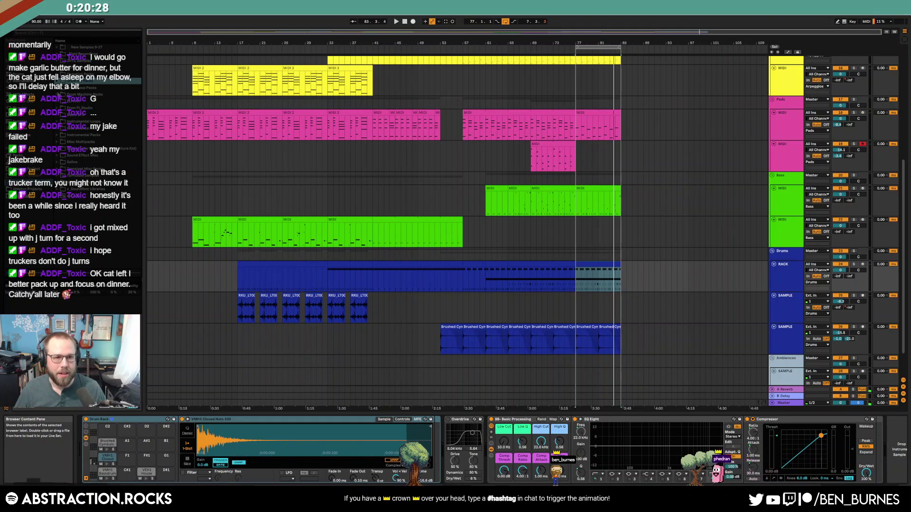
pyautogui.click(57, 81)
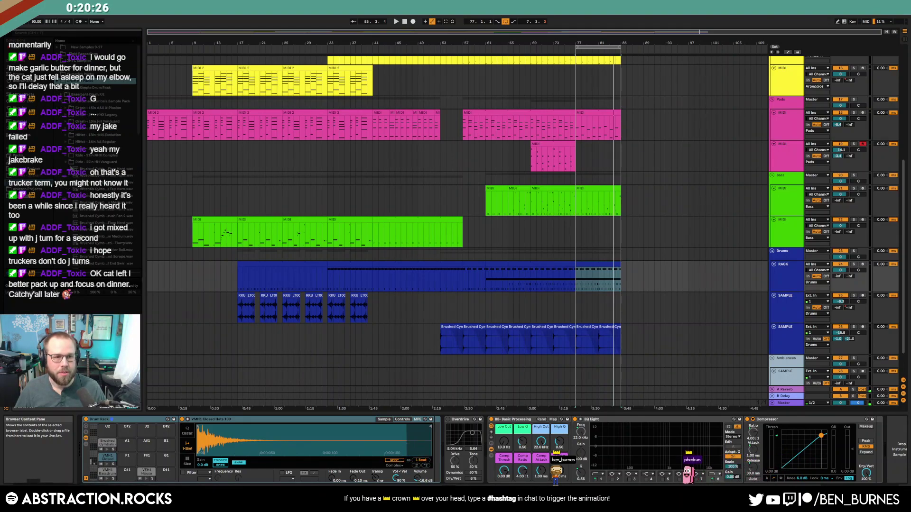
pyautogui.click(62, 102)
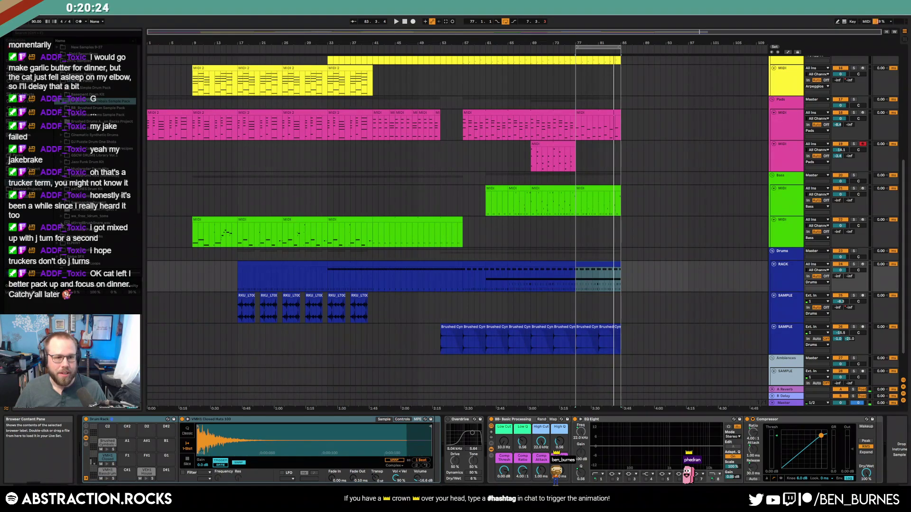
pyautogui.click(62, 203)
pyautogui.moveTo(139, 55); pyautogui.dragTo(138, 201)
pyautogui.click(85, 190)
pyautogui.click(84, 184)
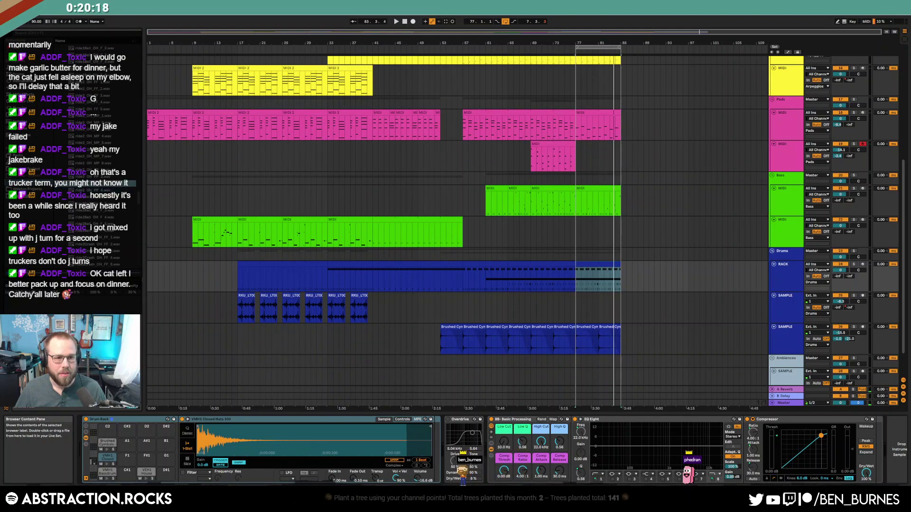
pyautogui.click(84, 177)
pyautogui.moveTo(85, 178); pyautogui.dragTo(128, 437)
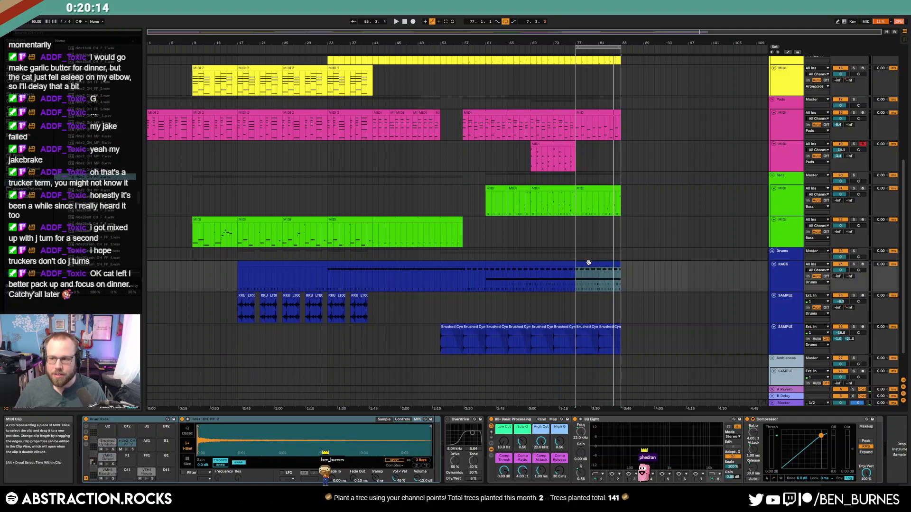
# Add a one-beat ride2_OH_PP_2 note on every beat of the four-bar drum pattern starting at bar 77
pyautogui.doubleClick(582, 274)
pyautogui.click(266, 313)
pyautogui.hotkey('ctrl', 'd')
pyautogui.hotkey('ctrl', 'd')
pyautogui.hotkey('ctrl', 'd')
pyautogui.hotkey('ctrl', 'd')
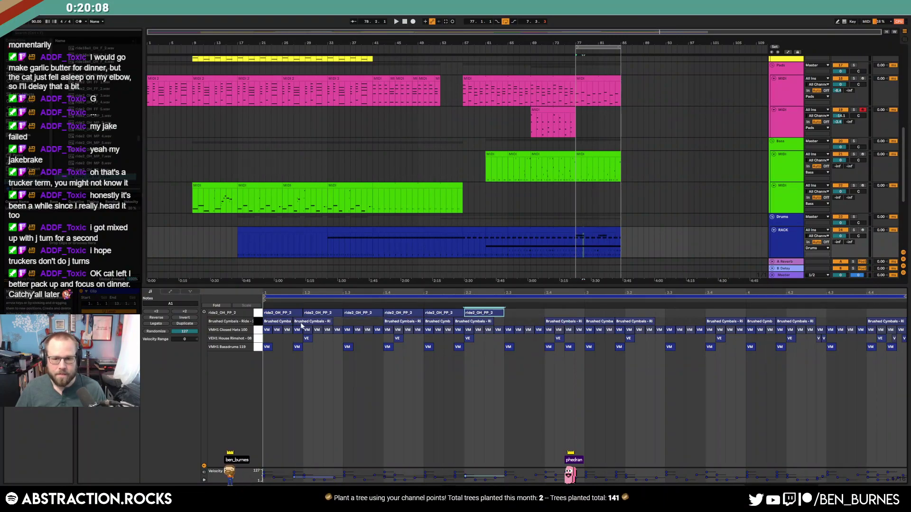
pyautogui.hotkey('ctrl', 'd')
pyautogui.hotkey('ctrl', 'd')
pyautogui.hotkey('ctrl', 'd')
# Move the ride sample's start point up to its attack and play the section from bar 77
pyautogui.hotkey('shift', 'Tab')
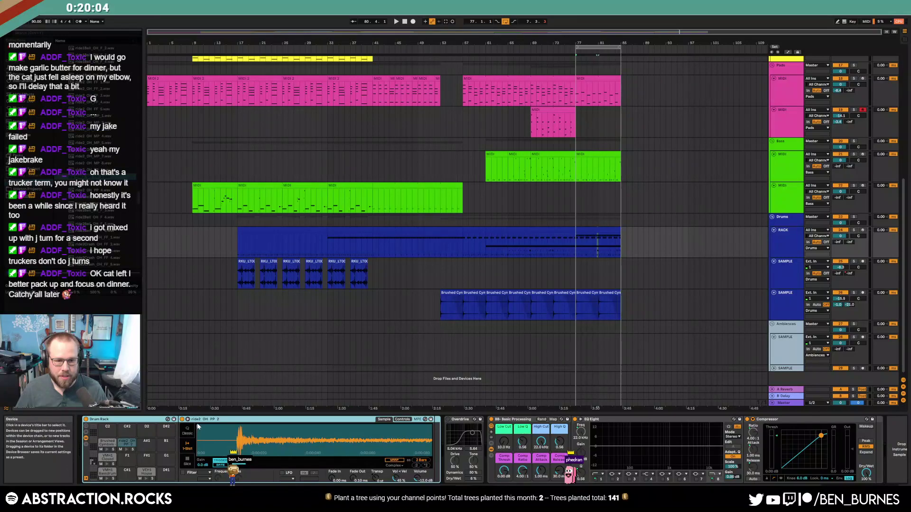
pyautogui.moveTo(198, 426); pyautogui.dragTo(228, 433)
pyautogui.press('space')
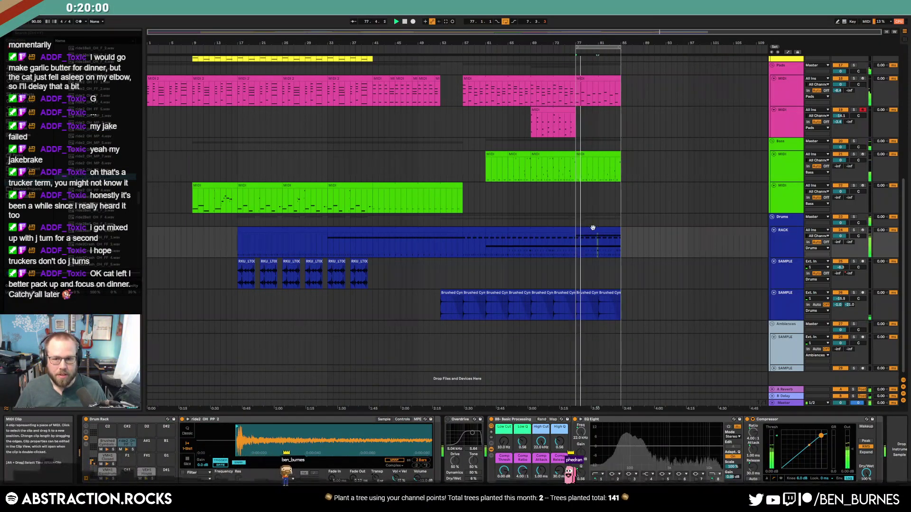
# Lower the velocity of all the new ride notes in the bar 77 drum clip
pyautogui.hotkey('shift', 'Tab')
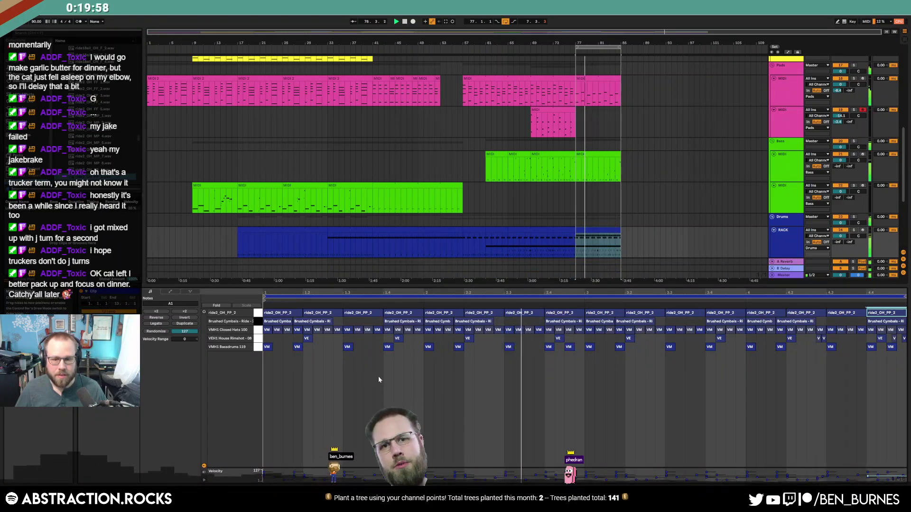
pyautogui.click(258, 313)
pyautogui.moveTo(269, 313); pyautogui.dragTo(269, 328)
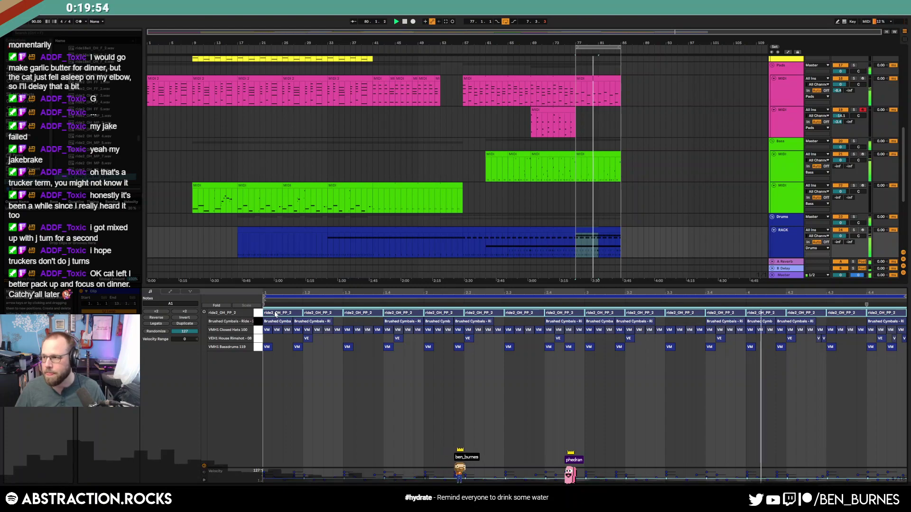
pyautogui.click(639, 229)
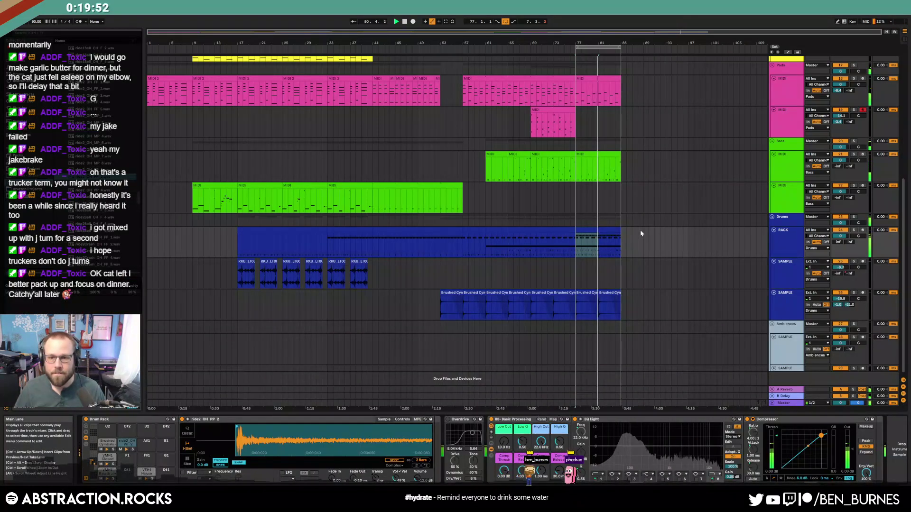
# Reduce the velocity of the ride note on the second beat of the drum clip
pyautogui.doubleClick(601, 238)
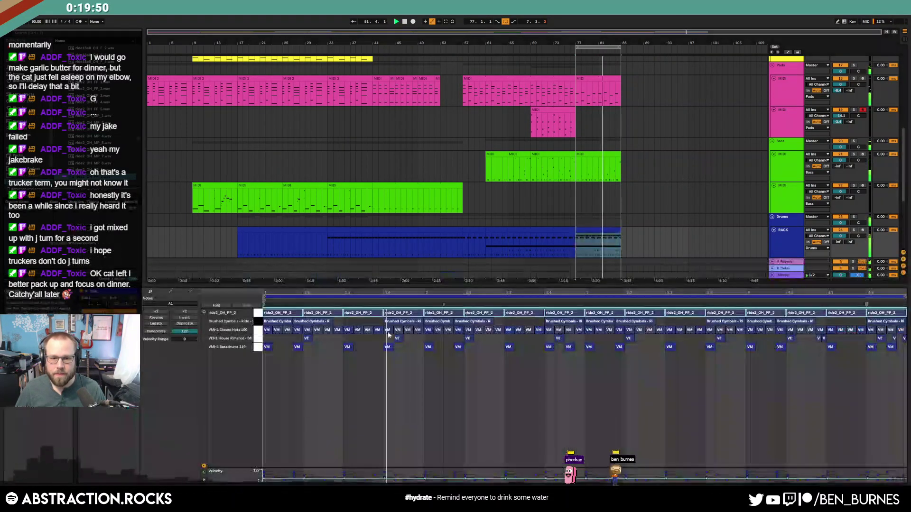
pyautogui.click(322, 314)
pyautogui.click(326, 336)
pyautogui.moveTo(323, 313); pyautogui.dragTo(323, 321)
# Duplicate the first two ride notes across all four bars of the drum pattern
pyautogui.keyDown('shift'); pyautogui.click(296, 313); pyautogui.keyUp('shift')
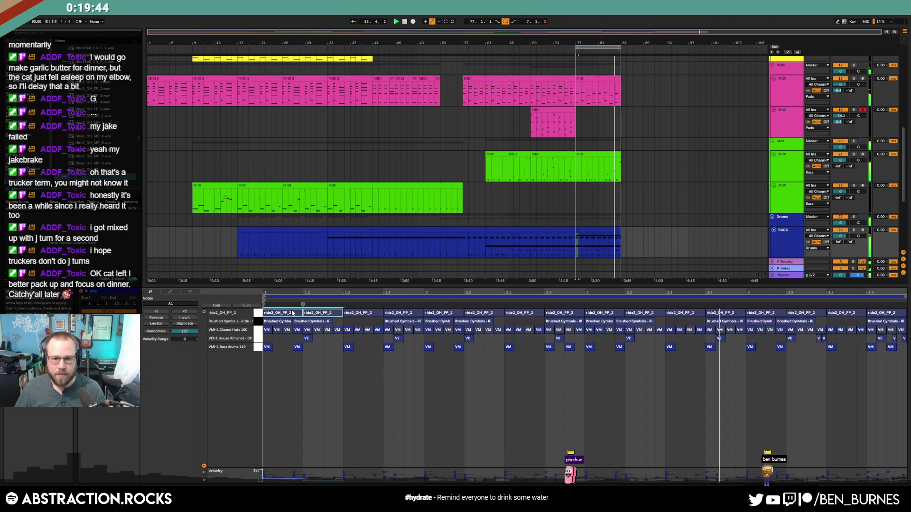
pyautogui.hotkey('ctrl', 'd')
pyautogui.hotkey('ctrl', 'd')
pyautogui.hotkey('ctrl', 'd')
pyautogui.hotkey('ctrl', 'd')
pyautogui.hotkey('ctrl', 'd')
pyautogui.hotkey('ctrl', 'd')
pyautogui.hotkey('ctrl', 'd')
pyautogui.click(650, 232)
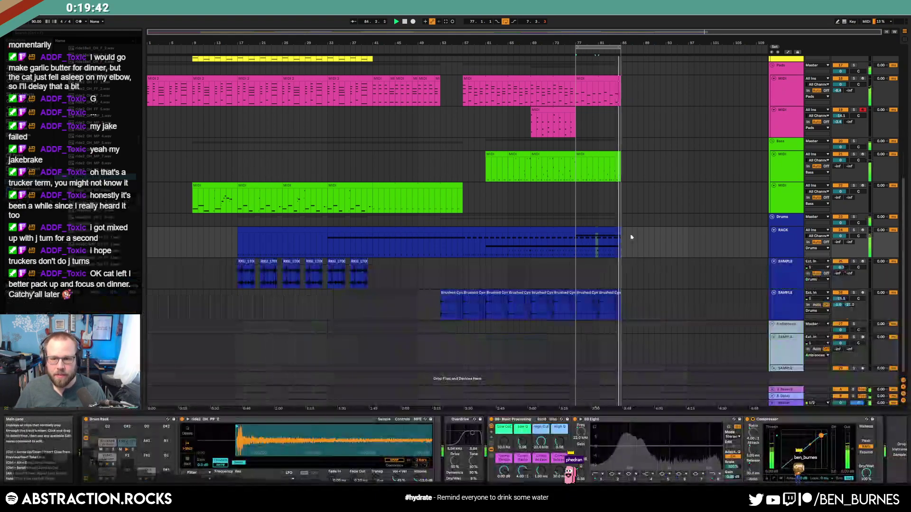
# Arm the second arpeggio track and copy the chord clip at bar 77 from the fourth lead track onto it
pyautogui.scroll(3, 600, 201)
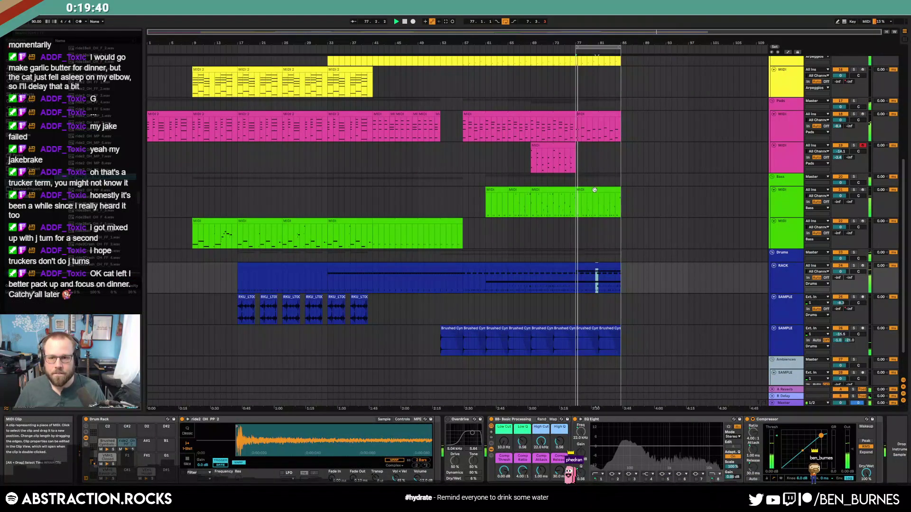
pyautogui.click(594, 190)
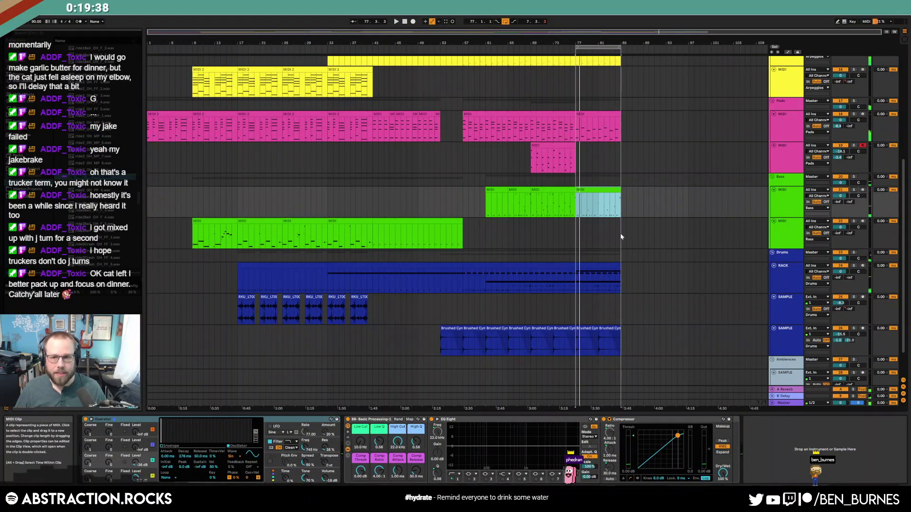
pyautogui.scroll(8, 616, 235)
pyautogui.click(826, 213)
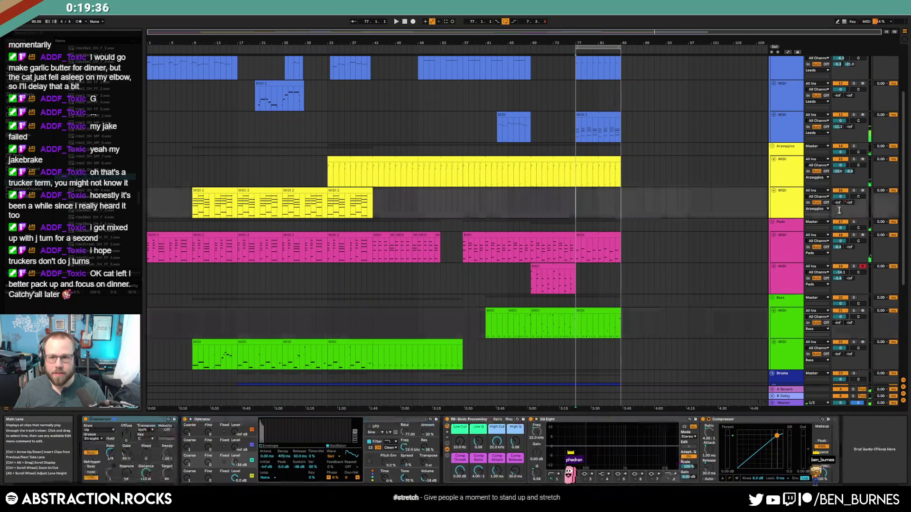
pyautogui.moveTo(596, 116); pyautogui.dragTo(592, 198)
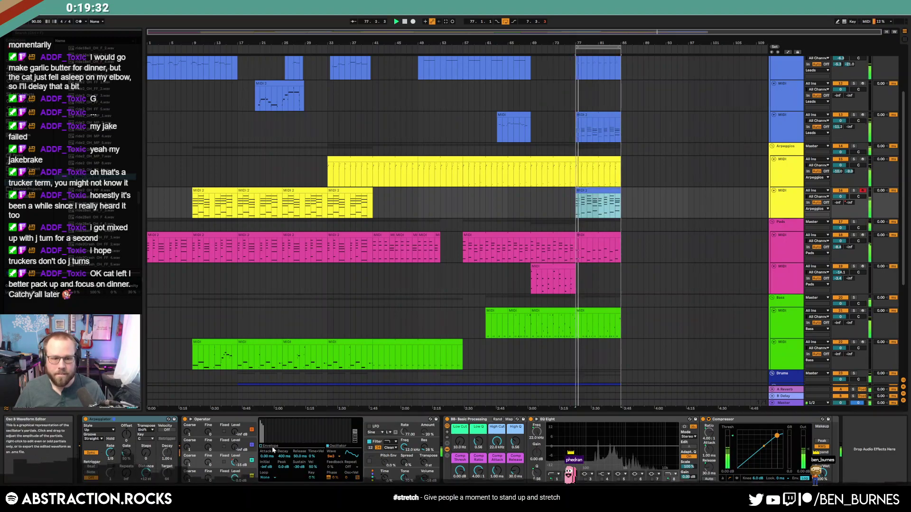
# Show automation and drop the second arpeggio track's Osc-B Level to -inf dB just before bar 77
pyautogui.press('a')
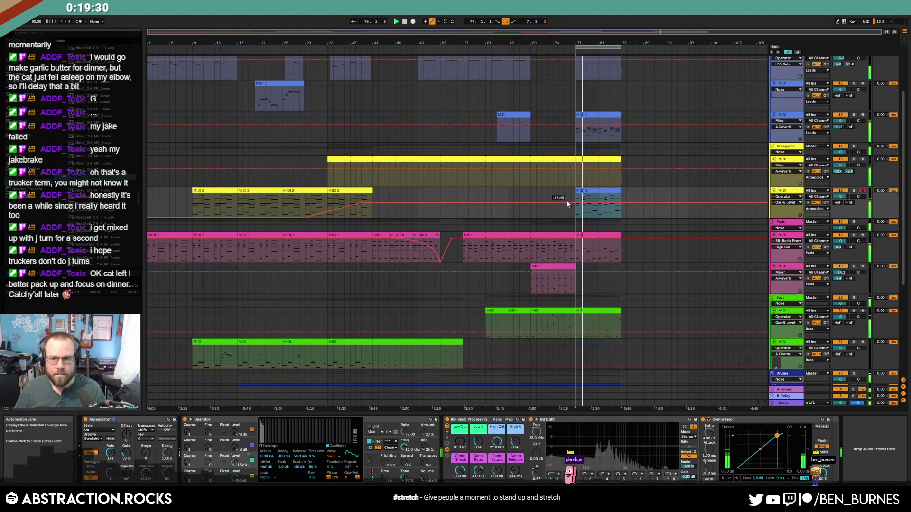
pyautogui.click(566, 203)
pyautogui.moveTo(569, 203); pyautogui.dragTo(570, 218)
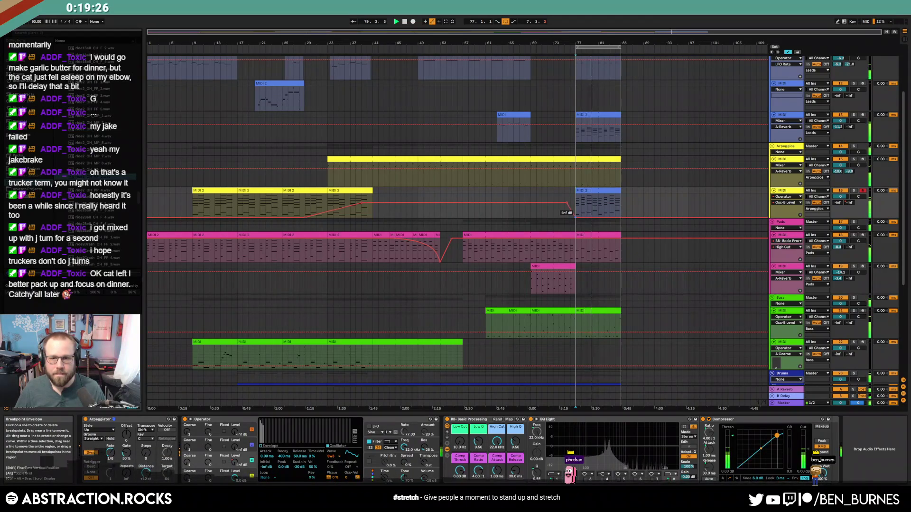
pyautogui.moveTo(575, 218); pyautogui.dragTo(570, 218)
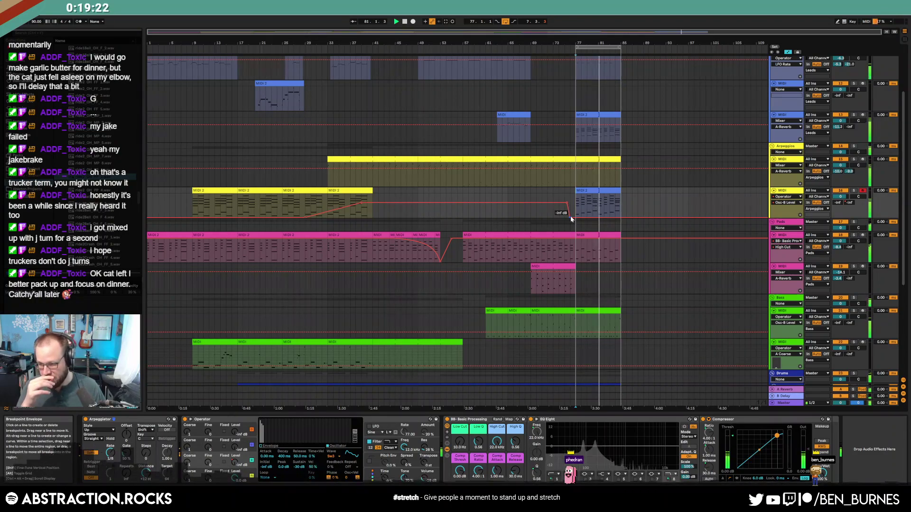
# Delete the copied clip at bar 77 from the second arpeggio track and hide the automation lanes
pyautogui.click(602, 191)
pyautogui.press('Delete')
pyautogui.moveTo(570, 202); pyautogui.dragTo(570, 218)
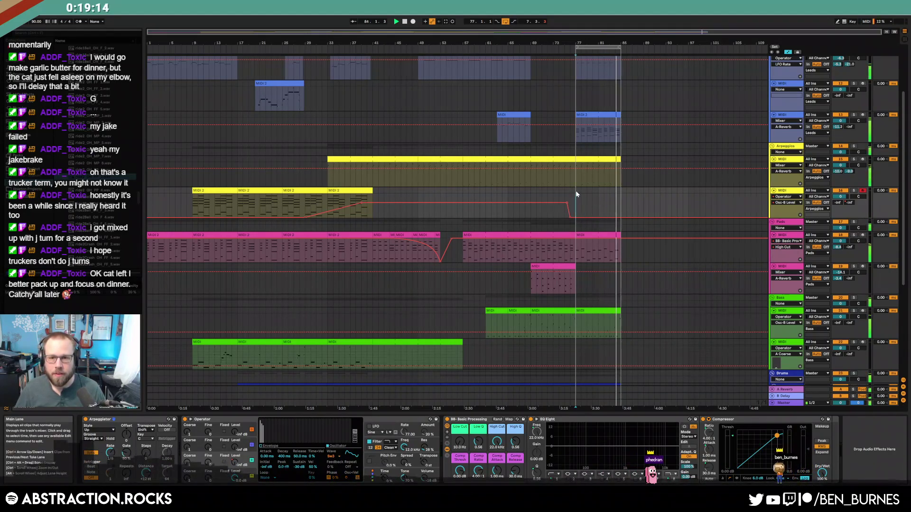
pyautogui.press('a')
# Find the closed hi-hat sample hihatClosed_OH_F_13 and load it onto an empty pad of the drum rack
pyautogui.scroll(3, 604, 209)
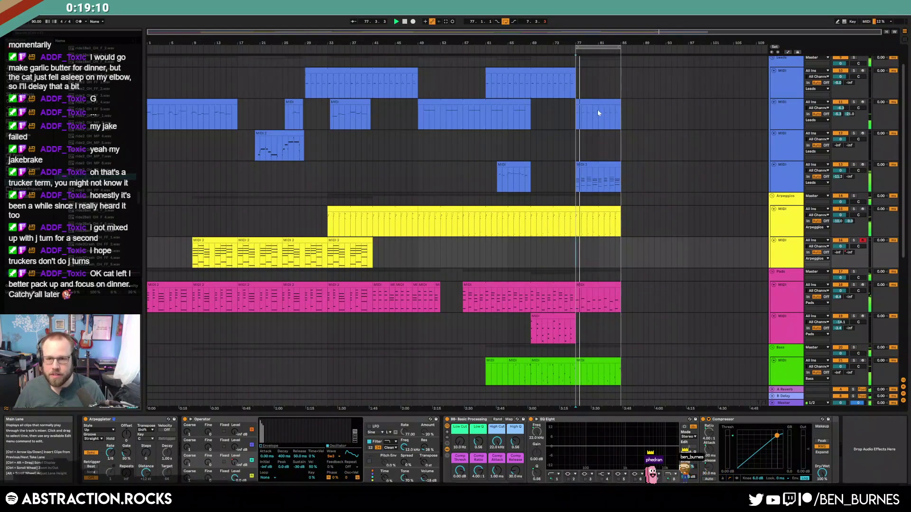
pyautogui.scroll(-1, 689, 225)
pyautogui.scroll(-7, 689, 226)
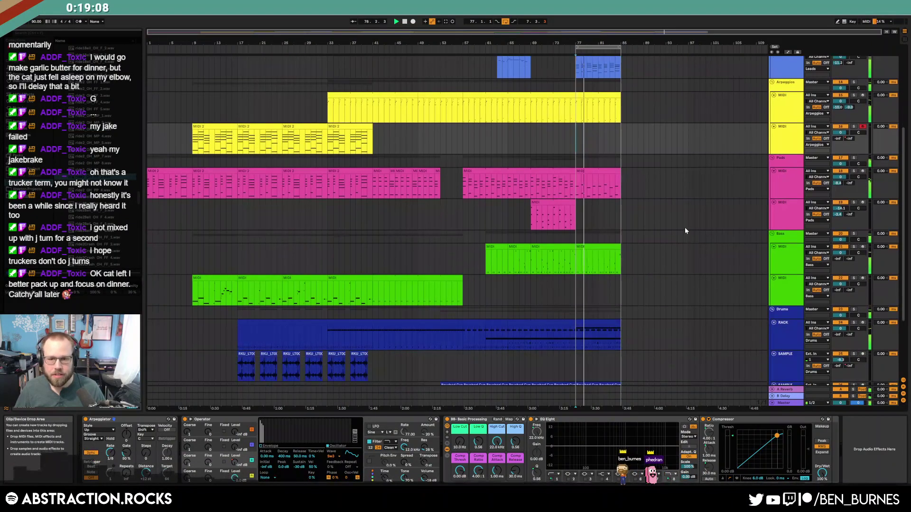
pyautogui.click(595, 309)
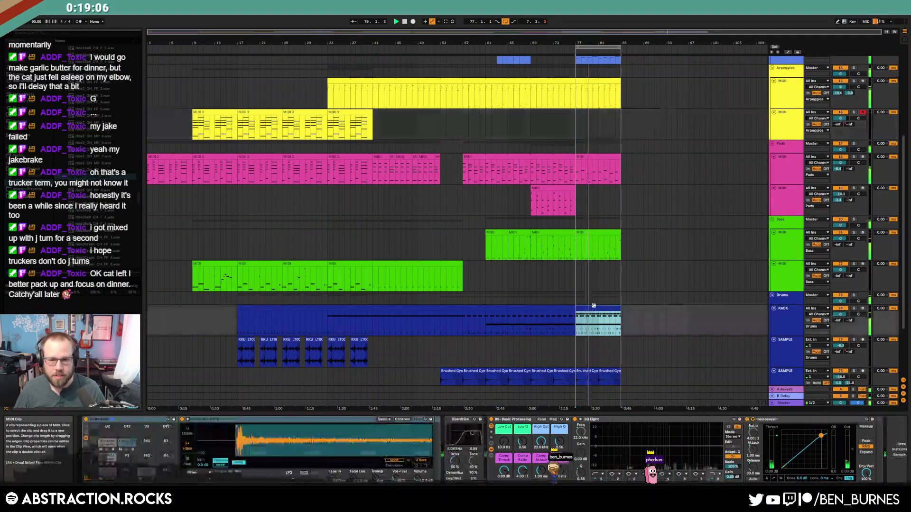
pyautogui.moveTo(138, 200); pyautogui.dragTo(163, 94)
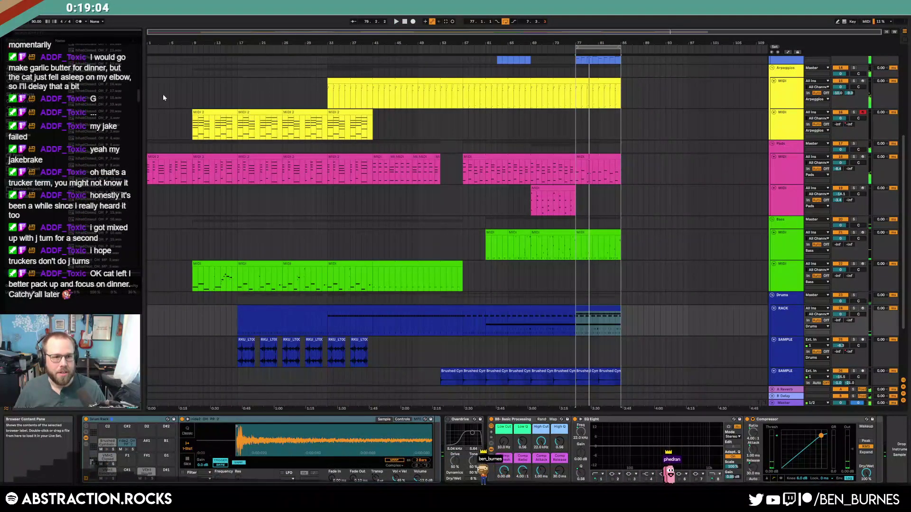
pyautogui.click(99, 109)
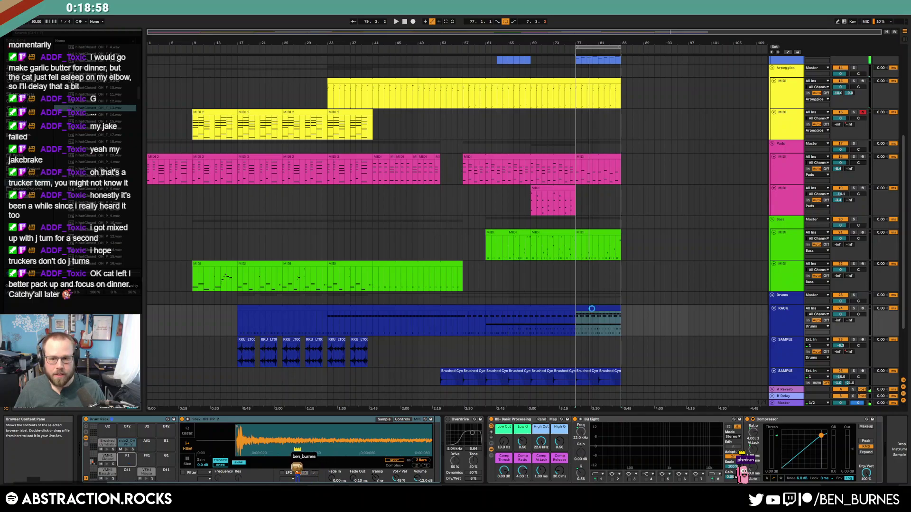
# Add four consecutive hihatClosed_OH_F_13 notes across the first beat of the bar 77 drum clip
pyautogui.doubleClick(591, 309)
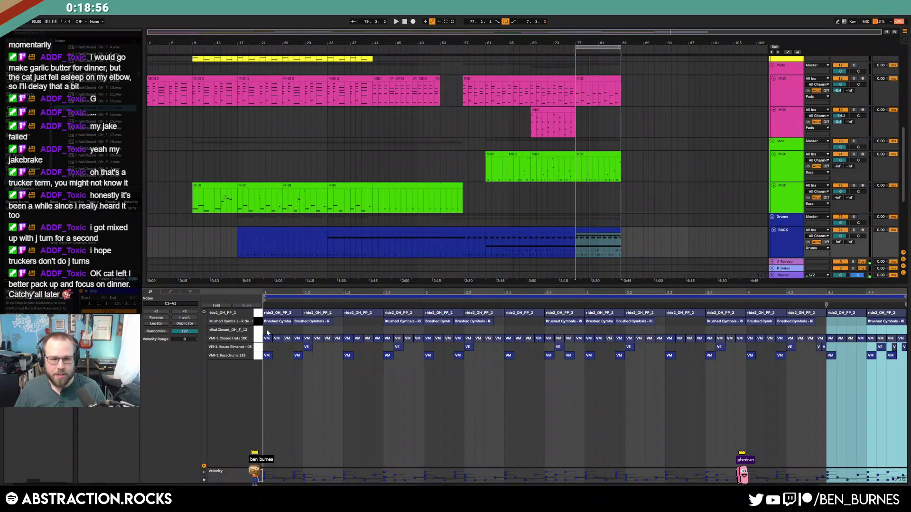
pyautogui.doubleClick(267, 330)
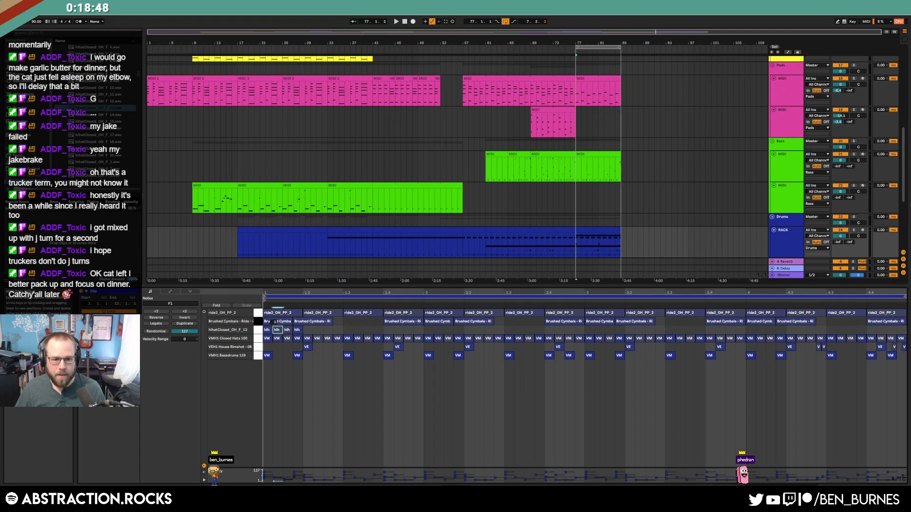
pyautogui.click(297, 329)
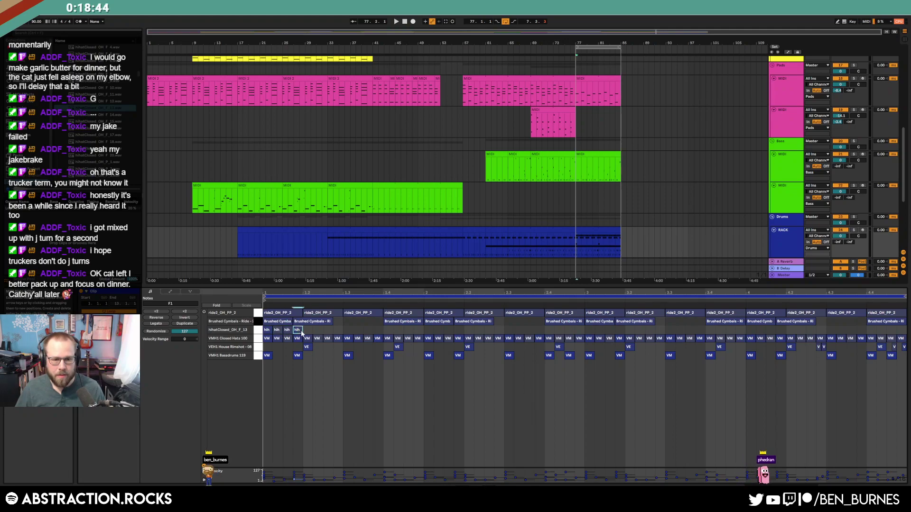
# Duplicate the four closed hi-hat notes beat by beat to the end of the four-bar drum pattern
pyautogui.click(304, 332)
pyautogui.hotkey('ctrl', 'd')
pyautogui.hotkey('ctrl', 'd')
pyautogui.hotkey('ctrl', 'd')
pyautogui.hotkey('ctrl', 'd')
pyautogui.hotkey('ctrl', 'd')
pyautogui.hotkey('ctrl', 'd')
pyautogui.hotkey('ctrl', 'd')
pyautogui.hotkey('ctrl', 'd')
pyautogui.hotkey('ctrl', 'd')
pyautogui.hotkey('ctrl', 'd')
pyautogui.hotkey('ctrl', 'd')
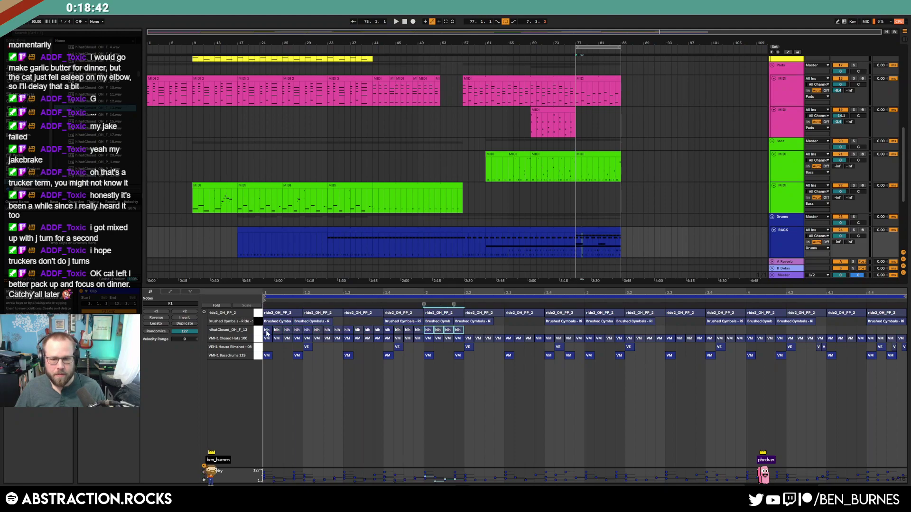
pyautogui.hotkey('ctrl', 'd')
pyautogui.hotkey('ctrl', 'd')
pyautogui.hotkey('ctrl', 'd')
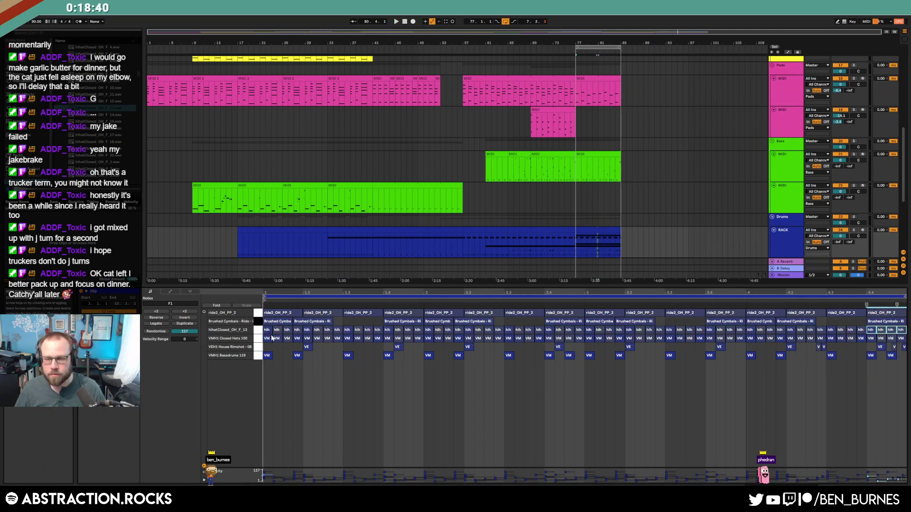
# Play the section from bar 77 and raise the hi-hat sample's velocity-to-volume amount to 75 %
pyautogui.press('space')
pyautogui.hotkey('shift', 'Tab')
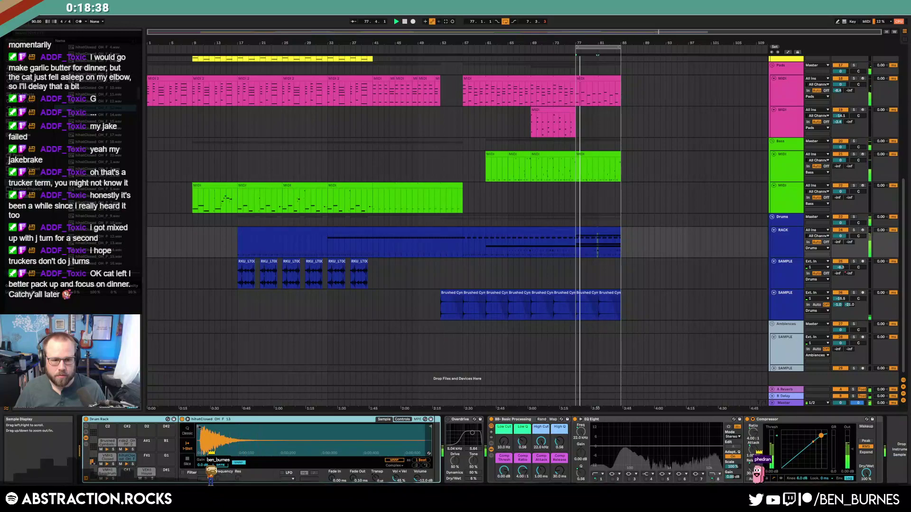
pyautogui.moveTo(396, 478); pyautogui.dragTo(396, 451)
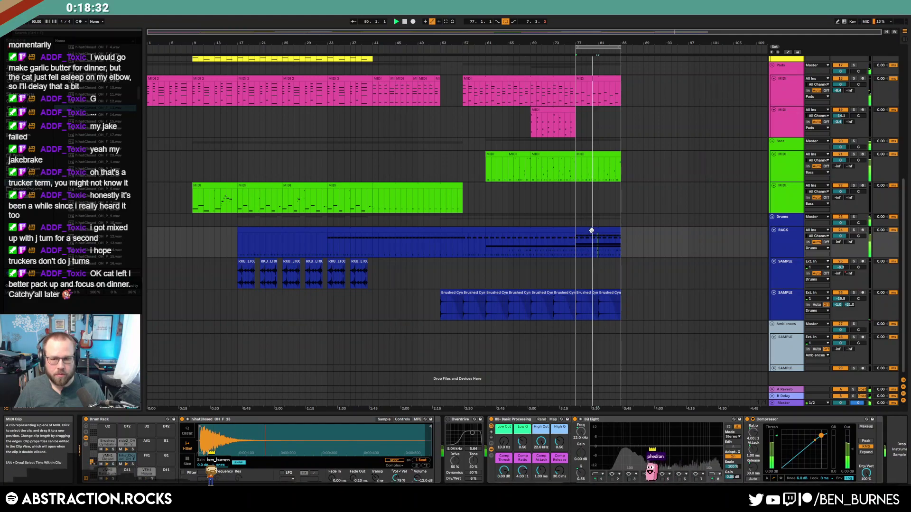
# Check the drum clip's hi-hat notes and shorten the hi-hat sample by moving its end point in to just after the attack
pyautogui.scroll(3, 606, 266)
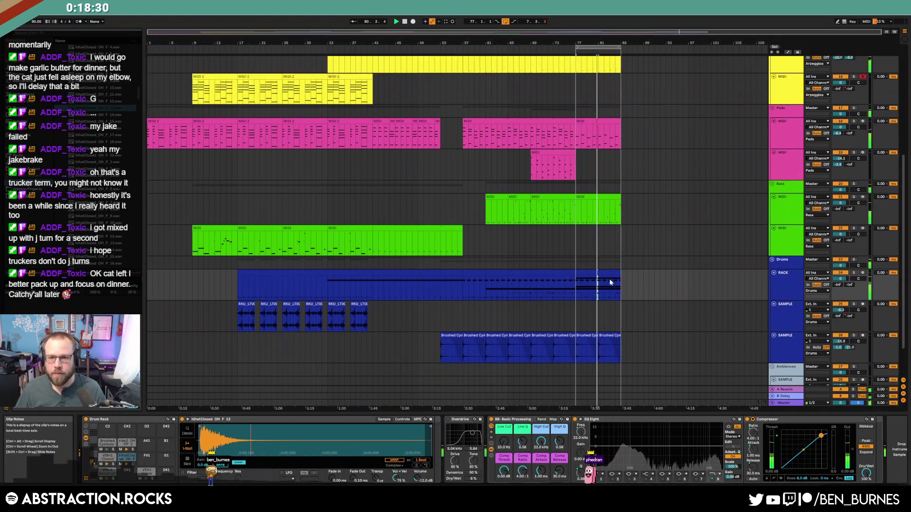
pyautogui.scroll(-1, 595, 303)
pyautogui.doubleClick(601, 275)
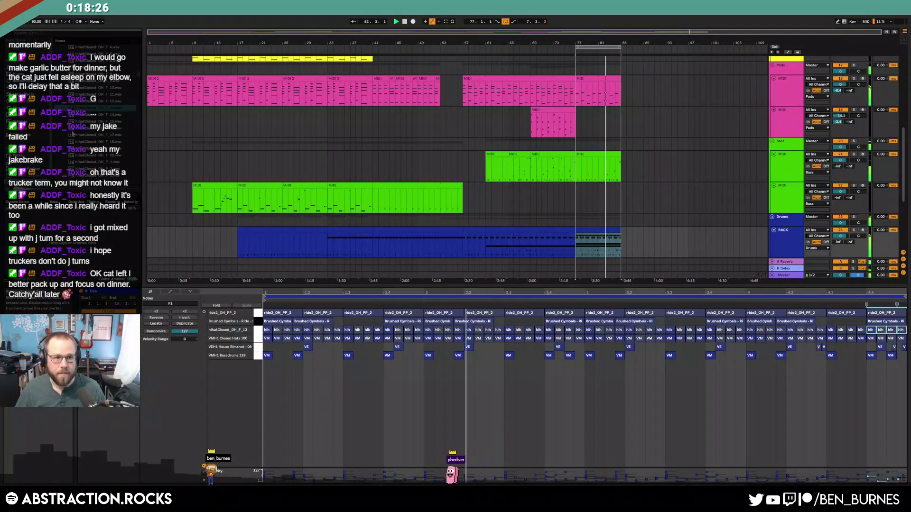
pyautogui.hotkey('shift', 'Tab')
pyautogui.scroll(1, 82, 124)
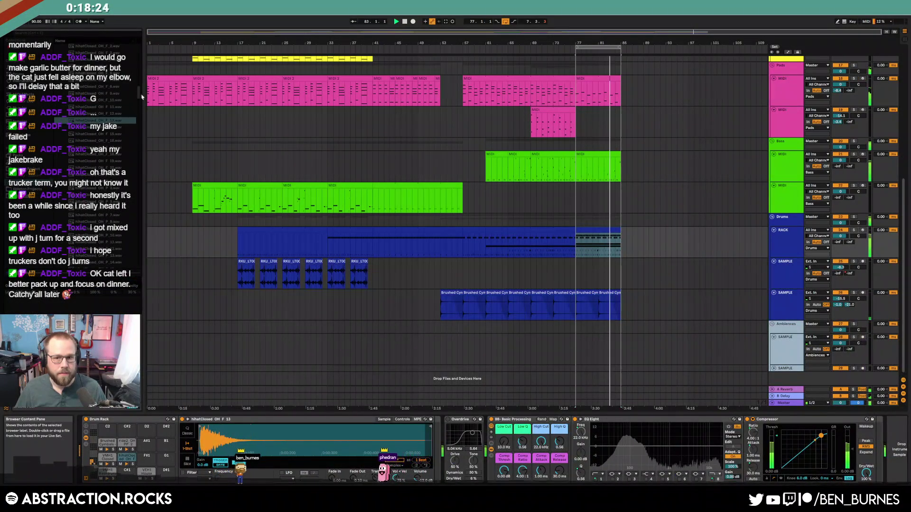
pyautogui.moveTo(430, 427); pyautogui.dragTo(252, 427)
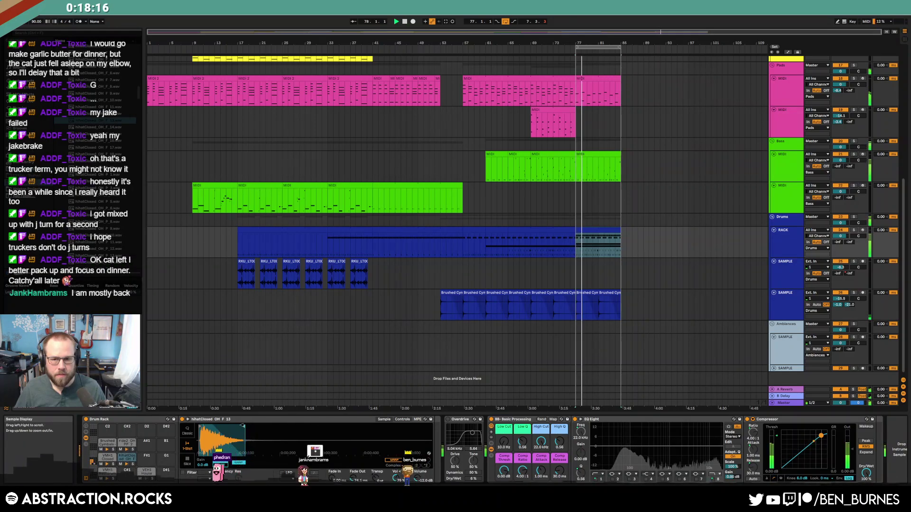
# Extend the arrangement loop's end to bar 85 for a loop length of 8.0.0
pyautogui.keyDown('ctrl'); pyautogui.scroll(5, 609, 236); pyautogui.keyUp('ctrl')
pyautogui.keyDown('ctrl'); pyautogui.scroll(3, 607, 234); pyautogui.keyUp('ctrl')
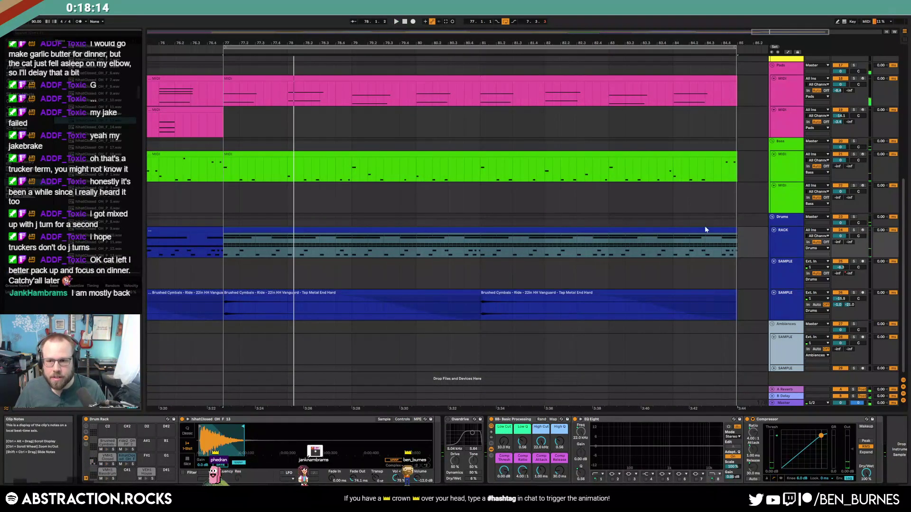
pyautogui.keyDown('ctrl'); pyautogui.scroll(10, 740, 90); pyautogui.keyUp('ctrl')
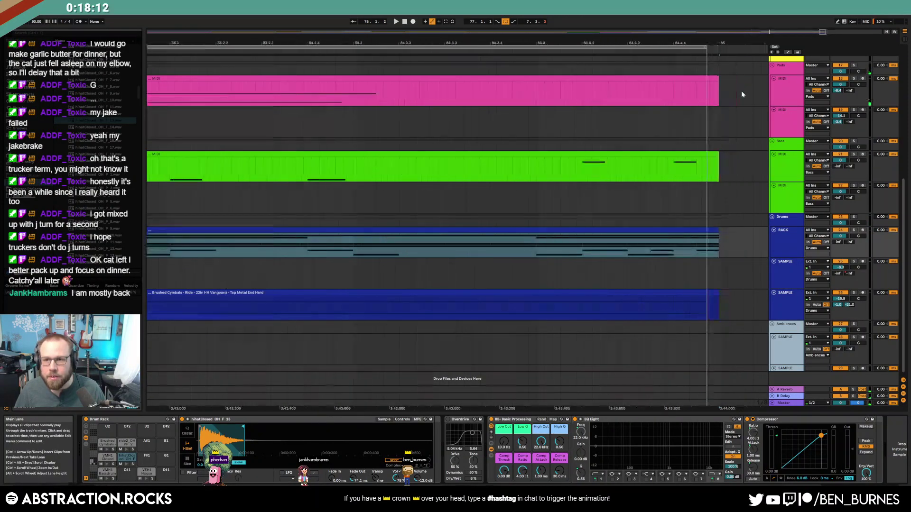
pyautogui.moveTo(670, 50); pyautogui.dragTo(689, 53)
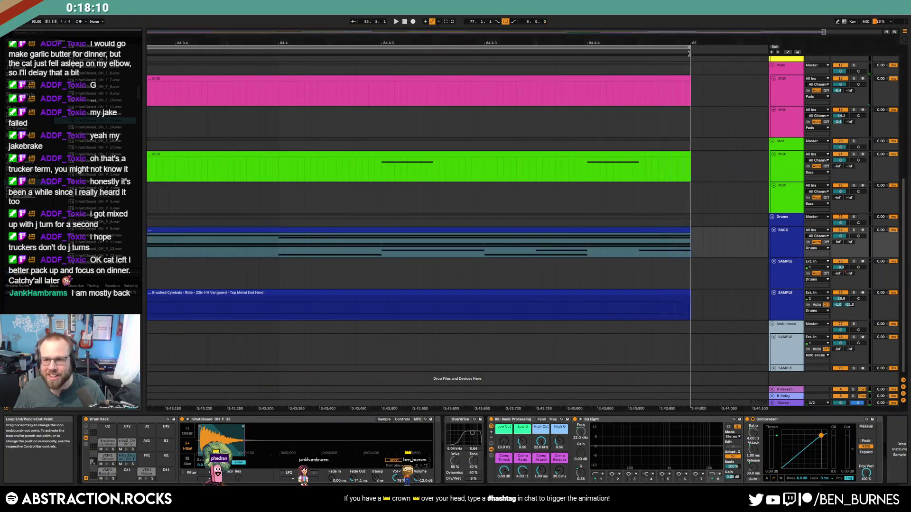
pyautogui.keyDown('ctrl'); pyautogui.scroll(-12, 470, 189); pyautogui.keyUp('ctrl')
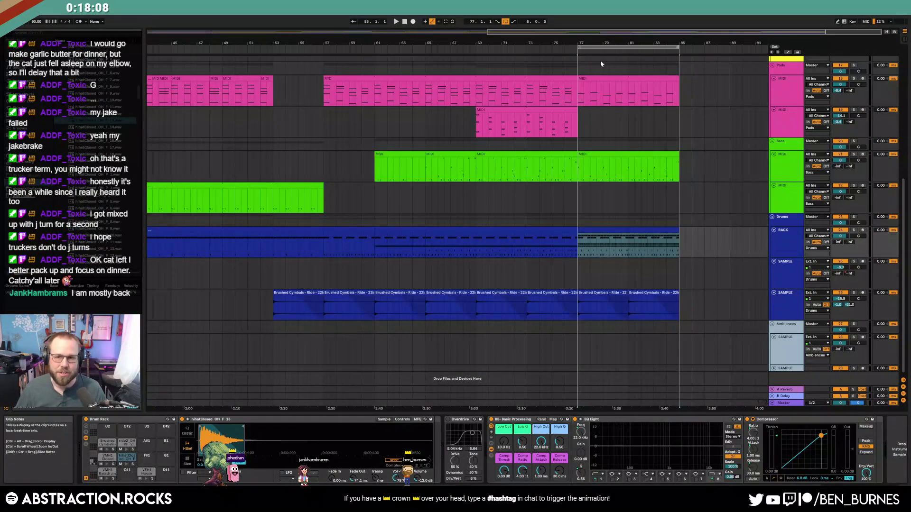
# Play the arrangement from bar 72 to hear the lead-in to the bar 77 section
pyautogui.click(515, 52)
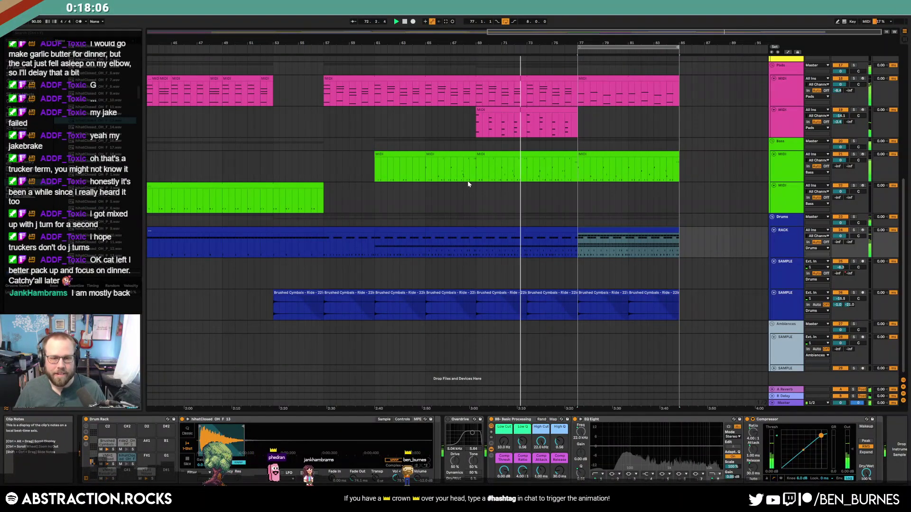
pyautogui.hotkey('shift', 'Tab')
pyautogui.hotkey('shift', 'Tab')
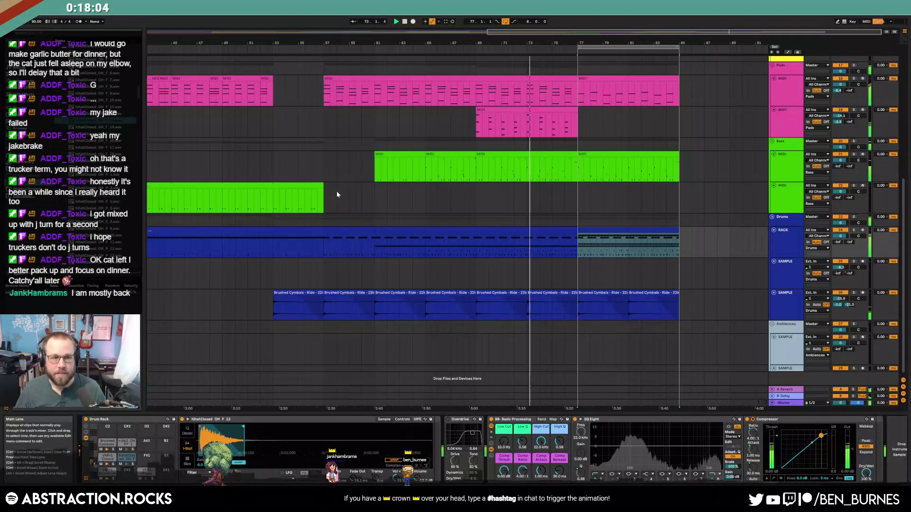
pyautogui.keyDown('ctrl'); pyautogui.scroll(-5, 512, 220); pyautogui.keyUp('ctrl')
pyautogui.scroll(5, 533, 227)
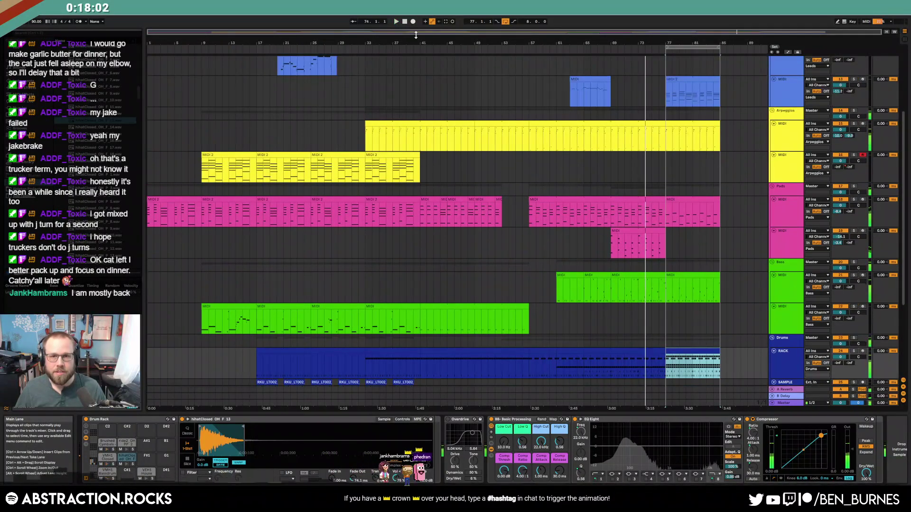
# Stop playback, return the playhead to 1.1.1 and play the song from the beginning
pyautogui.doubleClick(405, 21)
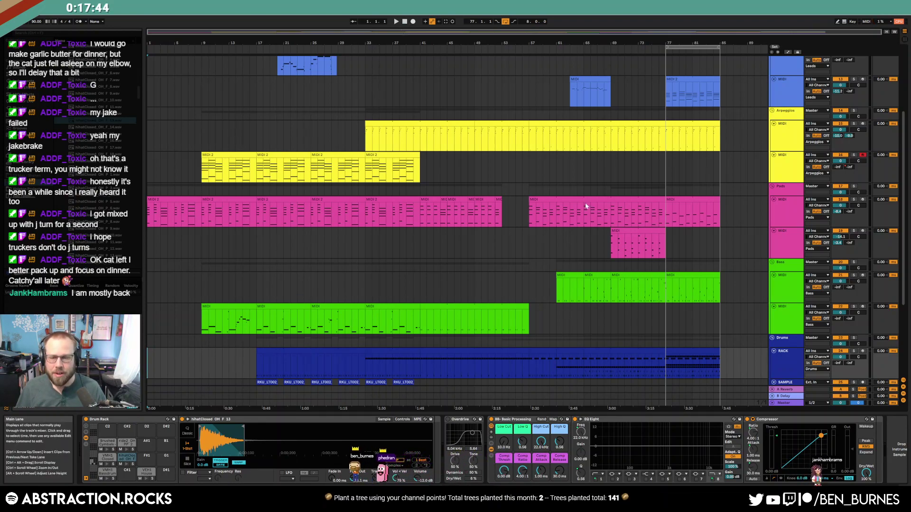
pyautogui.scroll(3, 608, 137)
pyautogui.press('space')
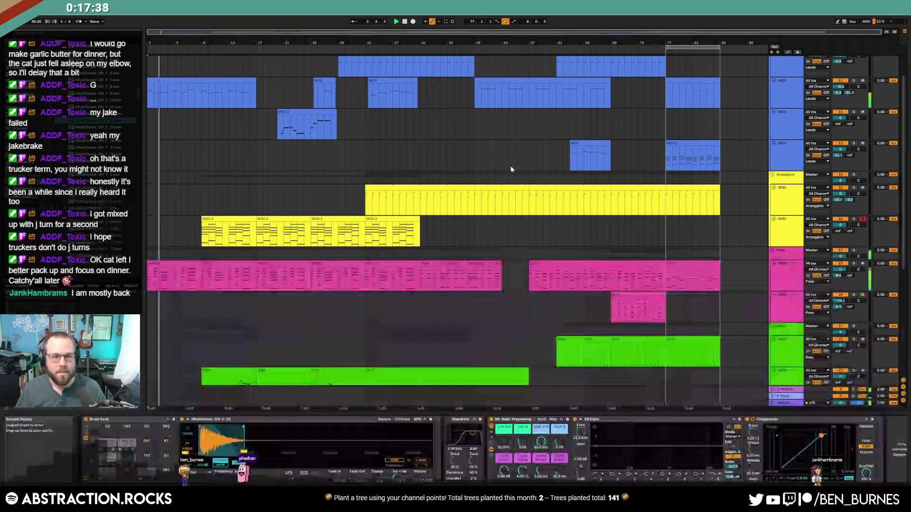
# Fold the four unfolded lead tracks and both arpeggio tracks to make the arrangement more compact
pyautogui.scroll(3, 470, 181)
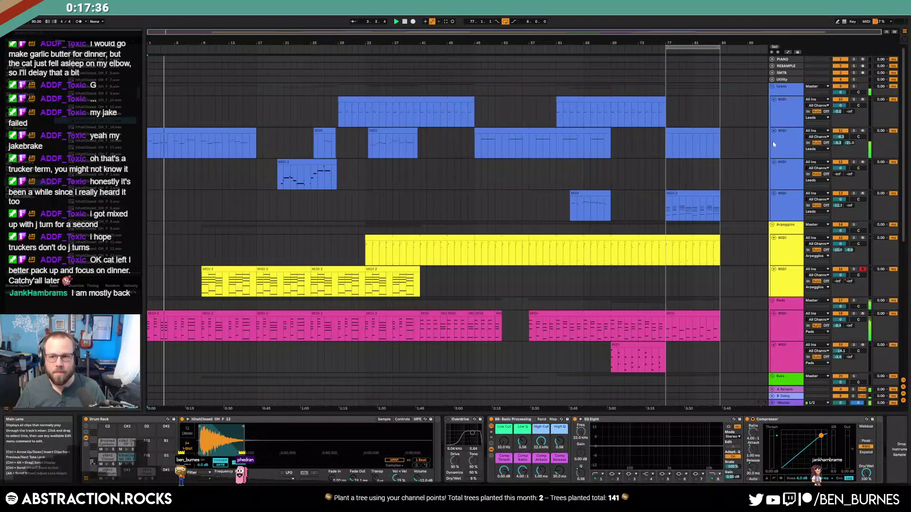
pyautogui.click(774, 99)
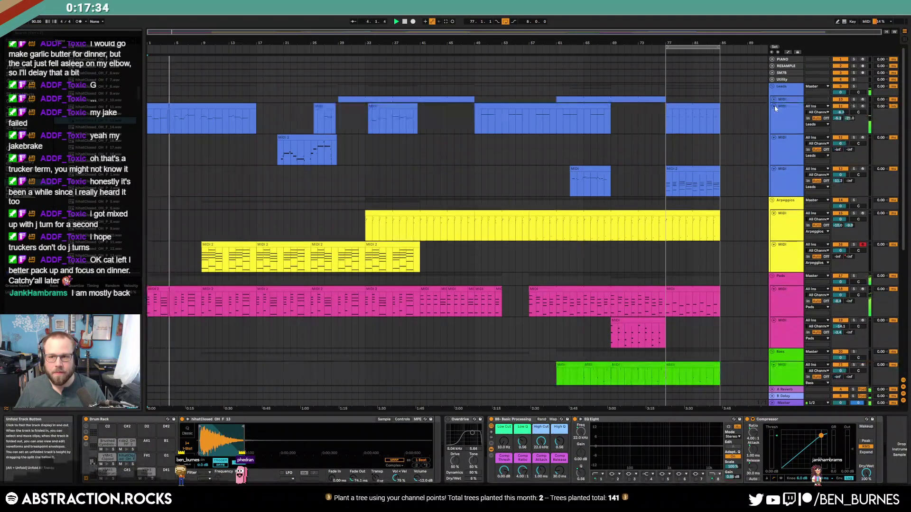
pyautogui.click(773, 106)
pyautogui.click(774, 113)
pyautogui.click(774, 120)
pyautogui.click(773, 139)
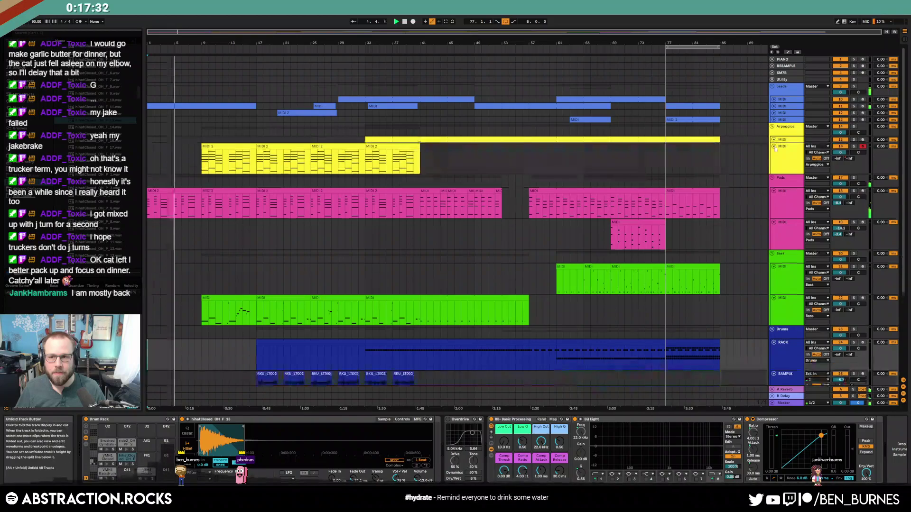
pyautogui.click(773, 146)
# Unfold the Utility group, open ADSR Sample Manager on the SAMPLES track, search for "clap" and pick a random clap sample
pyautogui.click(772, 80)
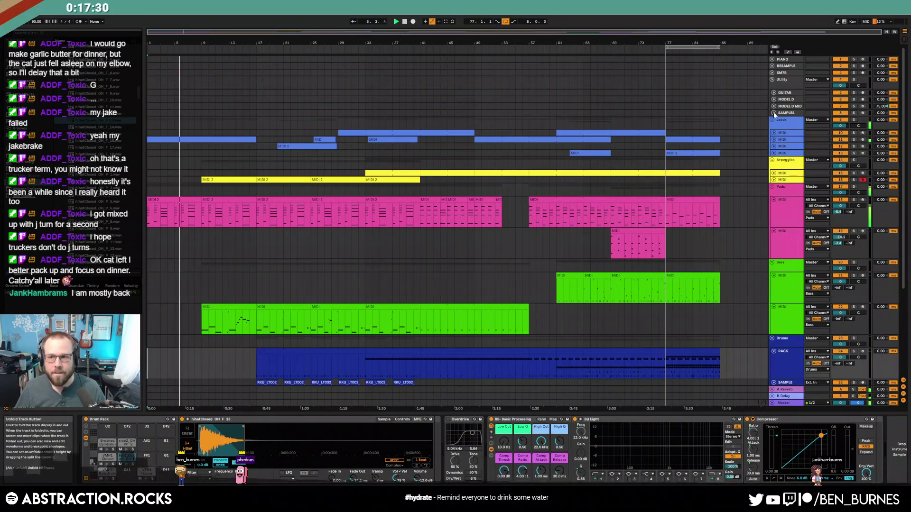
pyautogui.click(778, 114)
pyautogui.click(97, 420)
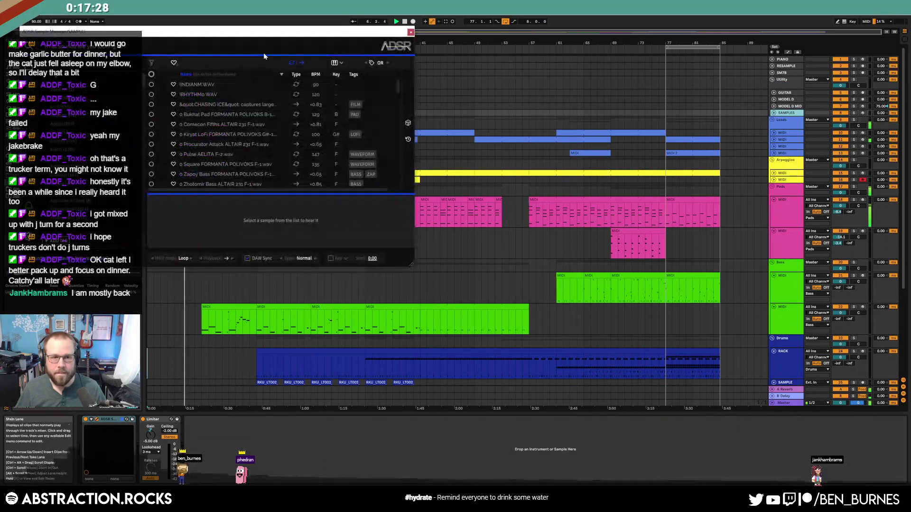
pyautogui.click(232, 46)
pyautogui.write('clap')
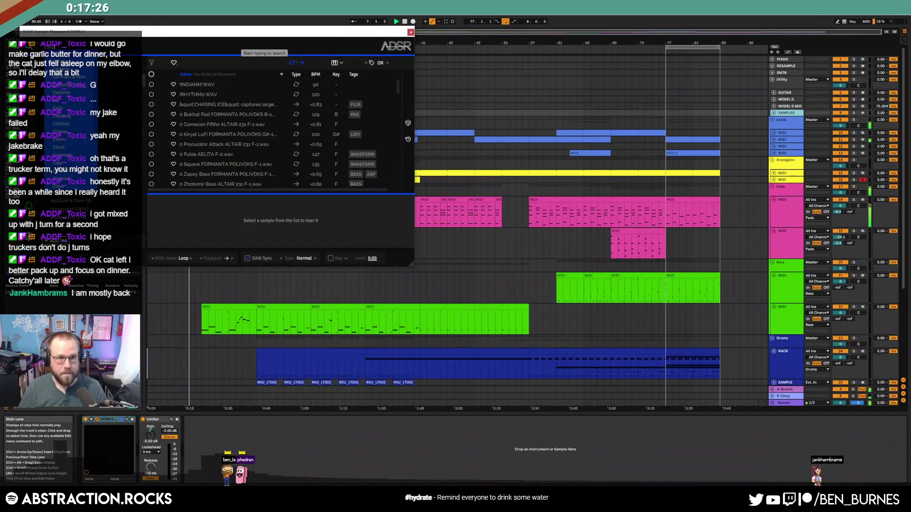
pyautogui.press('Return')
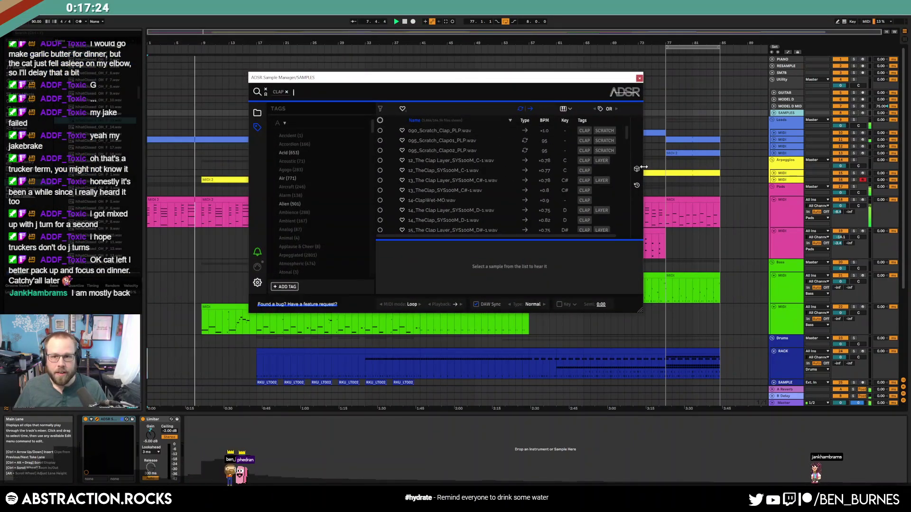
pyautogui.click(636, 170)
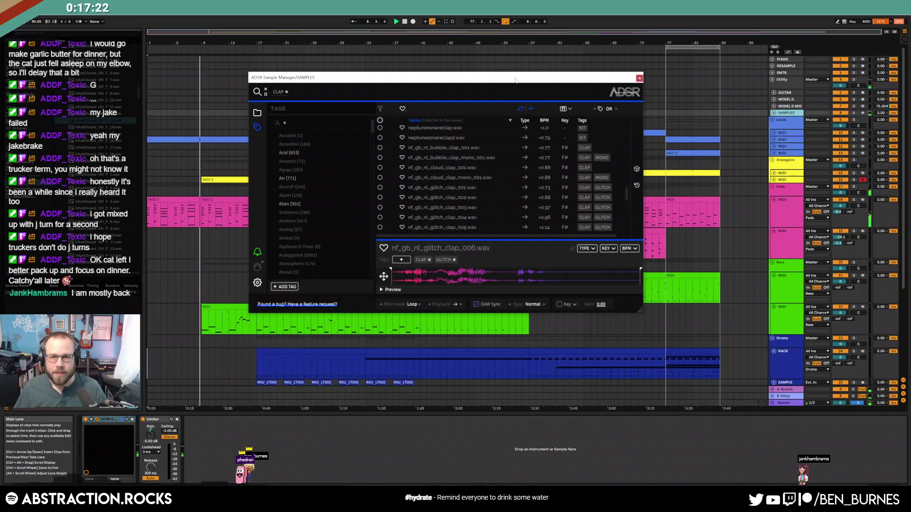
# Load nf_gb_nl_glitch_clap_006.wav onto an empty pad of the Drum Rack on the RACK track
pyautogui.moveTo(521, 78); pyautogui.dragTo(495, 53)
pyautogui.scroll(-3, 674, 279)
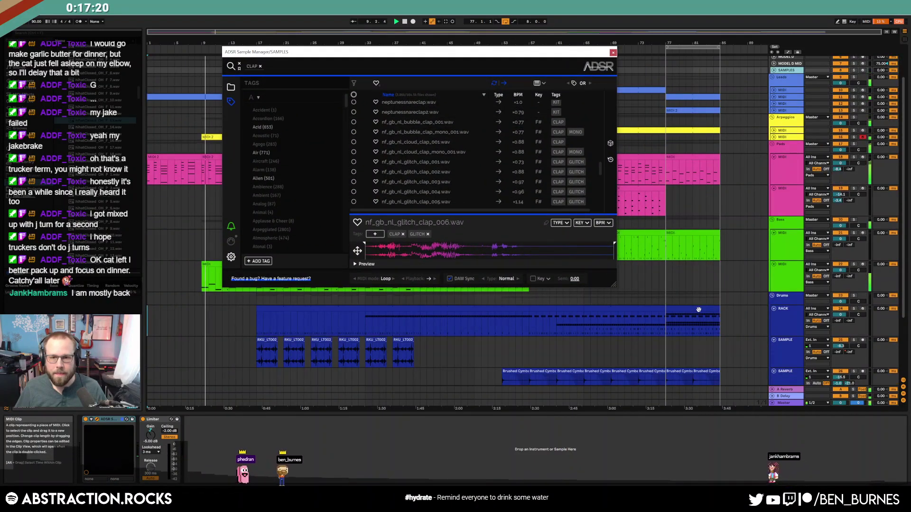
pyautogui.scroll(-3, 493, 190)
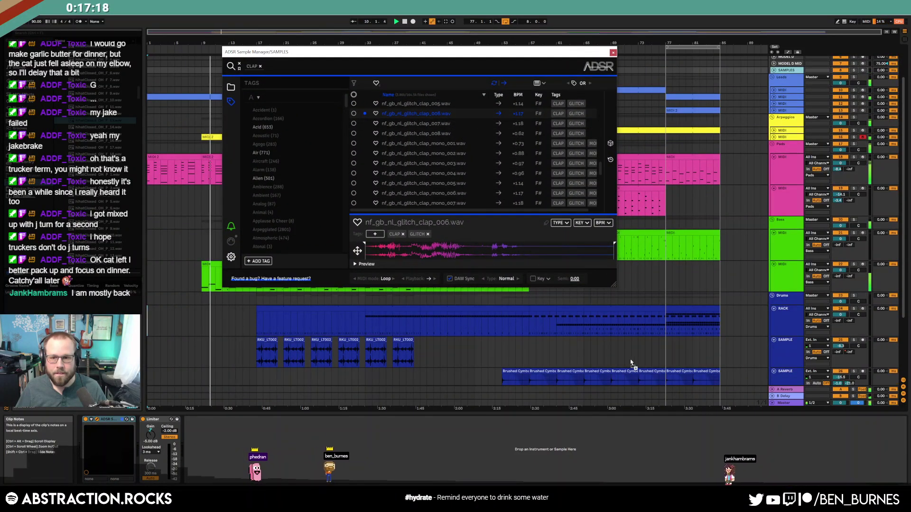
pyautogui.click(787, 324)
pyautogui.moveTo(164, 473); pyautogui.dragTo(165, 474)
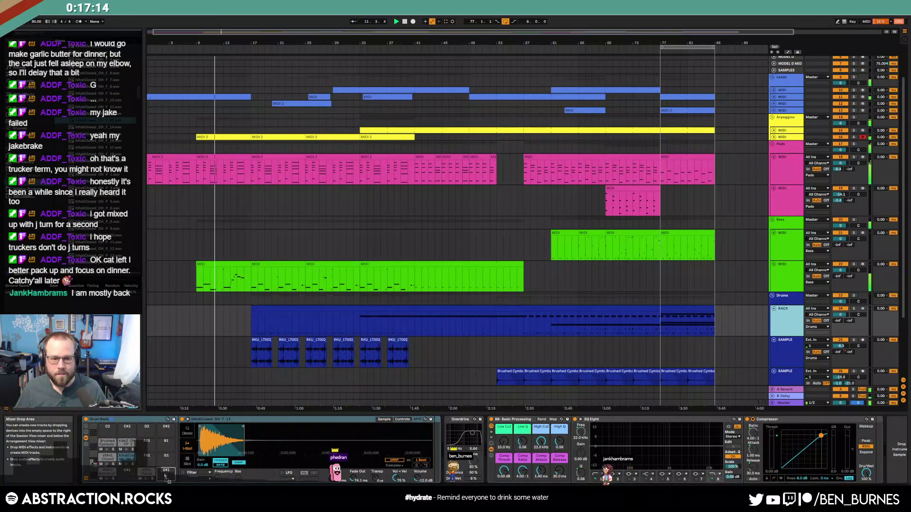
# Layer the glitch clap over the rimshot in the bar 77 drum clip by copying all rimshot notes to its row, keeping the originals aligned
pyautogui.doubleClick(680, 309)
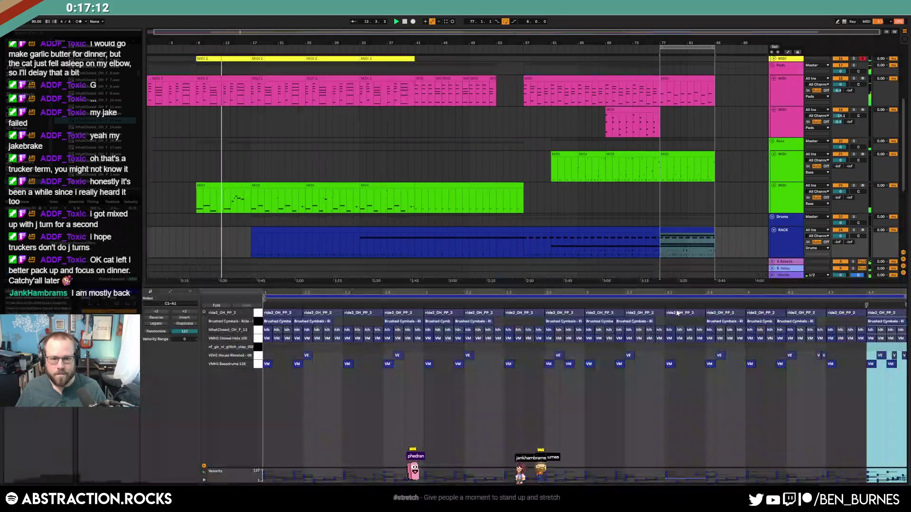
pyautogui.click(257, 355)
pyautogui.press('Up')
pyautogui.click(362, 388)
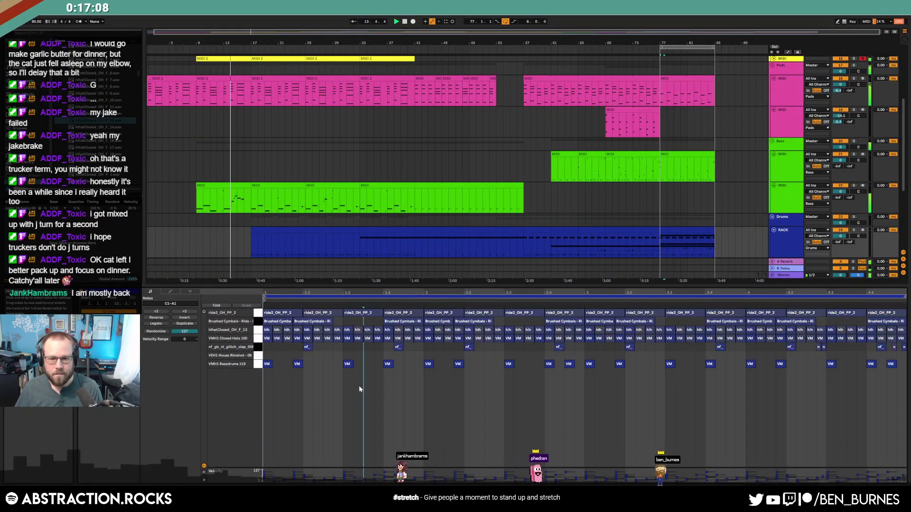
pyautogui.hotkey('ctrl', 'v')
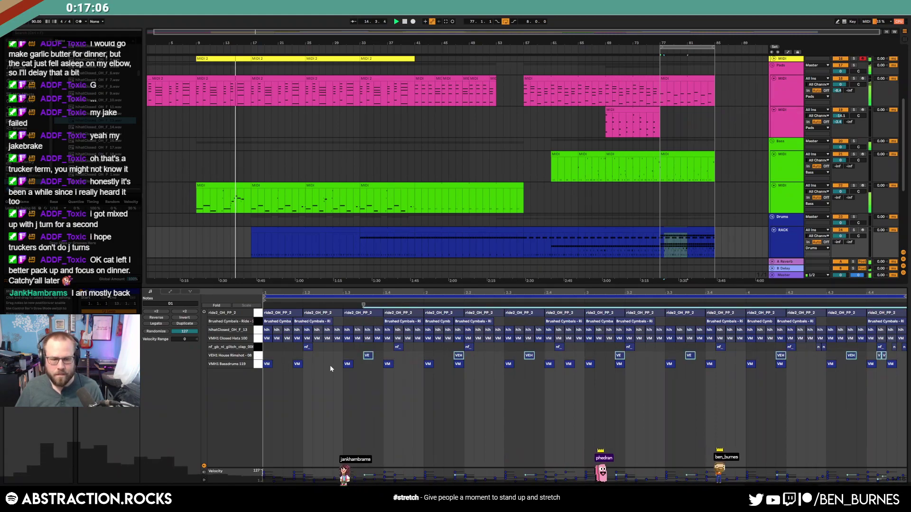
pyautogui.press('Left')
pyautogui.press('Left')
pyautogui.press('Left')
pyautogui.press('Left')
pyautogui.press('Left')
pyautogui.press('Left')
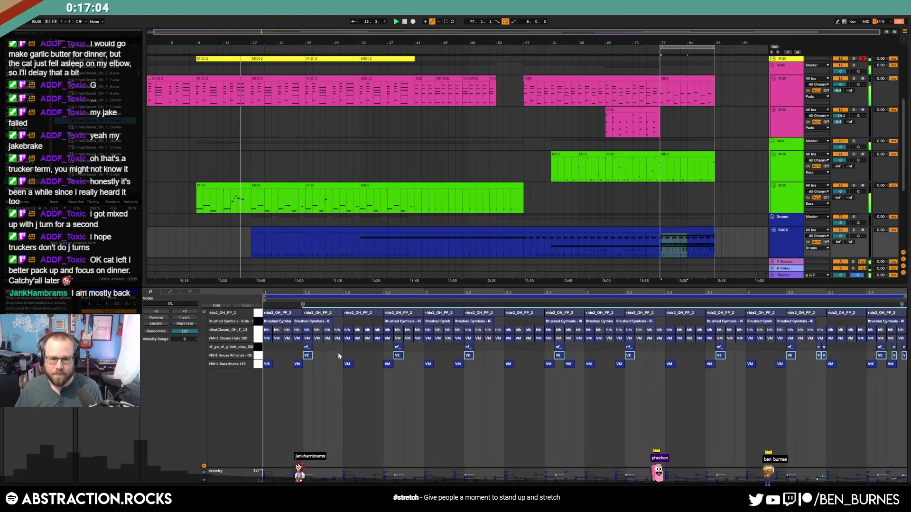
# Shift the off-beat glitch clap notes earlier onto the beat and delete the extra double hits near the clip's end
pyautogui.click(340, 352)
pyautogui.moveTo(384, 346); pyautogui.dragTo(404, 347)
pyautogui.press('Left')
pyautogui.moveTo(538, 347); pyautogui.dragTo(568, 346)
pyautogui.press('Left')
pyautogui.moveTo(697, 347); pyautogui.dragTo(748, 348)
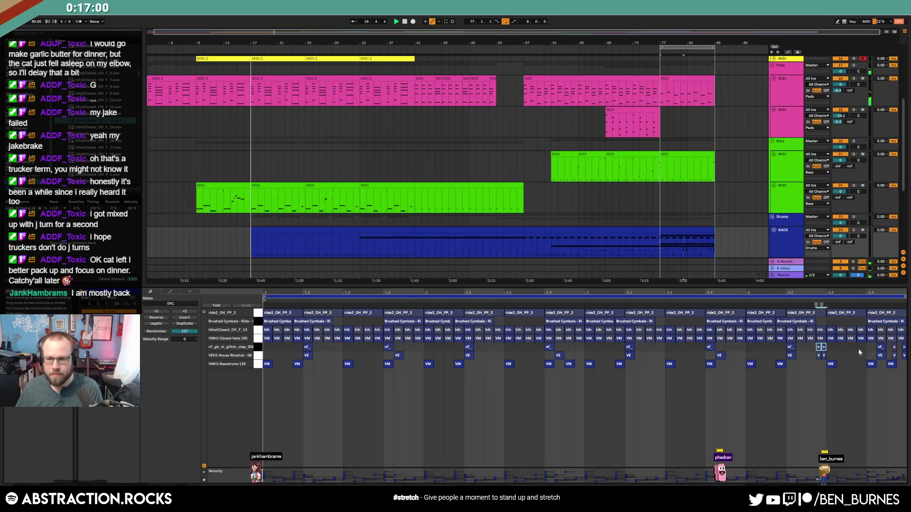
pyautogui.press('Delete')
pyautogui.moveTo(869, 351); pyautogui.dragTo(884, 349)
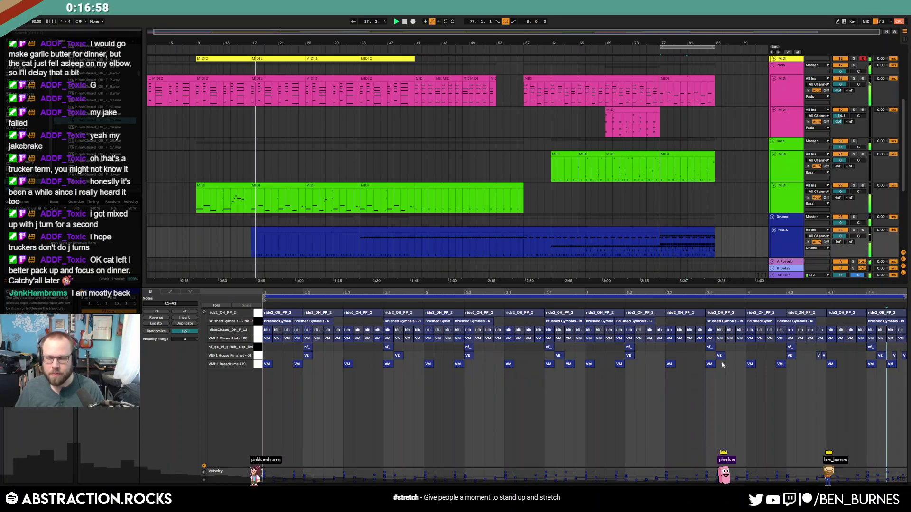
# Raise the Reverb send of the Shakuhachi lead track to about -7.8 dB, adjust its pan and fold the track again
pyautogui.hotkey('shift', 'Tab')
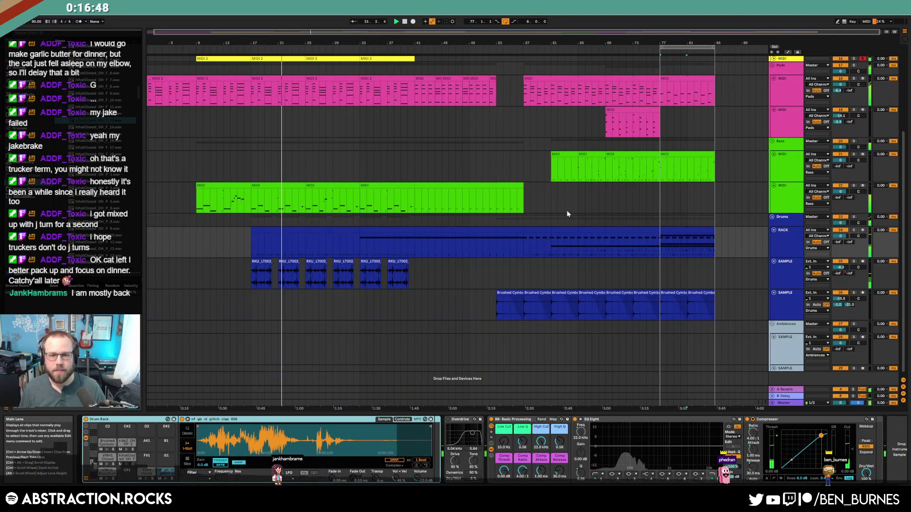
pyautogui.scroll(5, 566, 214)
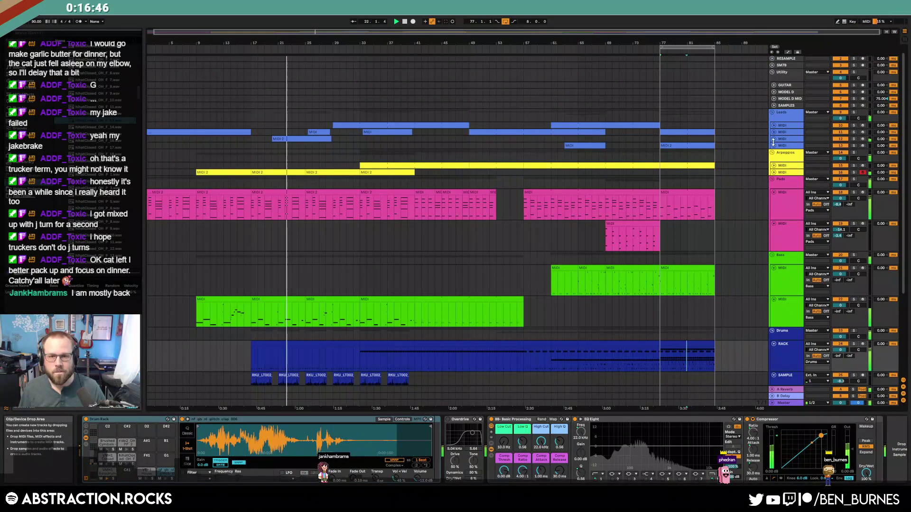
pyautogui.click(774, 137)
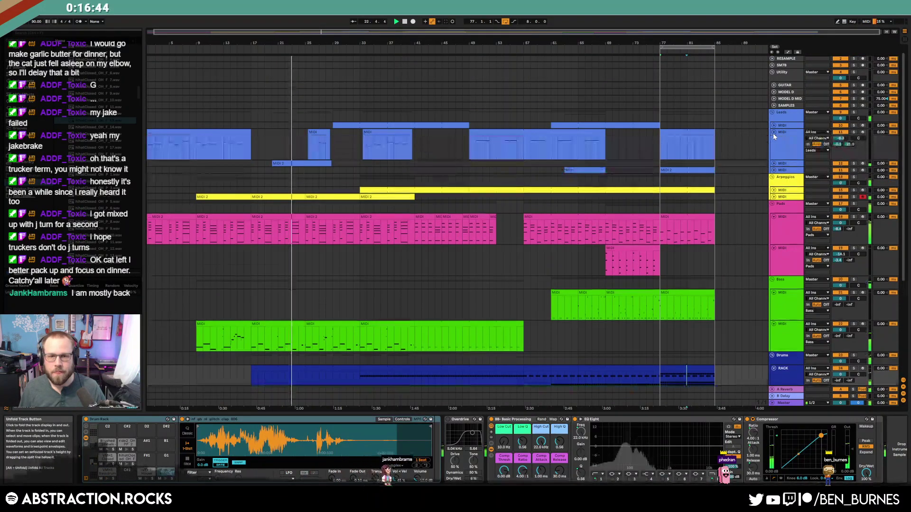
pyautogui.click(774, 136)
pyautogui.click(774, 137)
pyautogui.click(842, 147)
pyautogui.moveTo(840, 150); pyautogui.dragTo(840, 131)
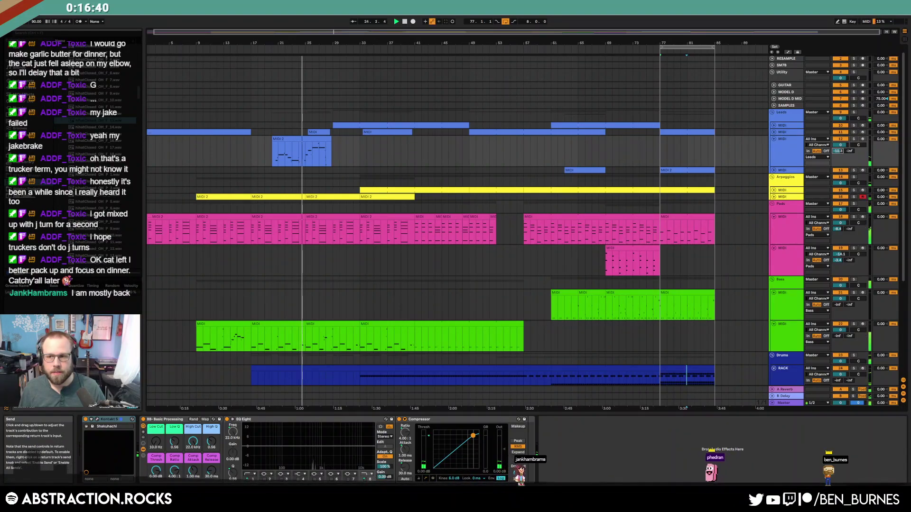
pyautogui.moveTo(858, 145); pyautogui.dragTo(858, 149)
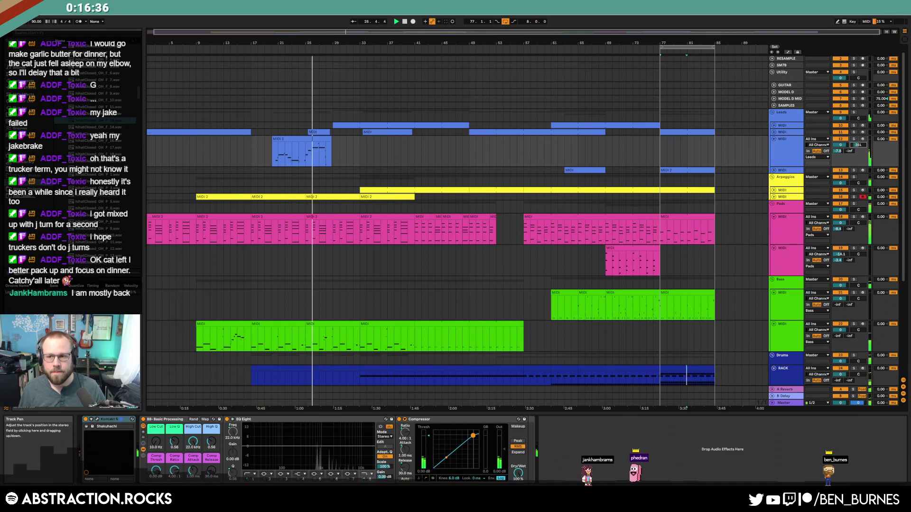
pyautogui.click(774, 140)
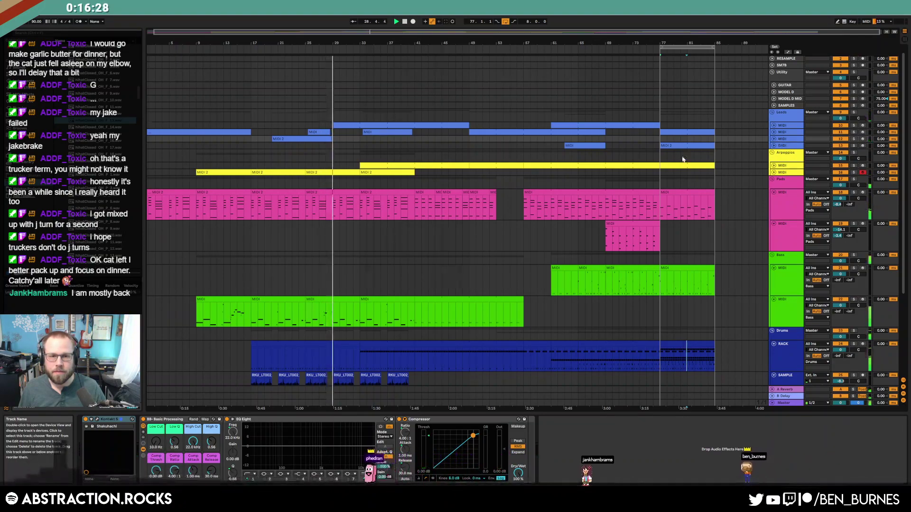
pyautogui.moveTo(203, 317); pyautogui.dragTo(148, 124)
pyautogui.click(361, 324)
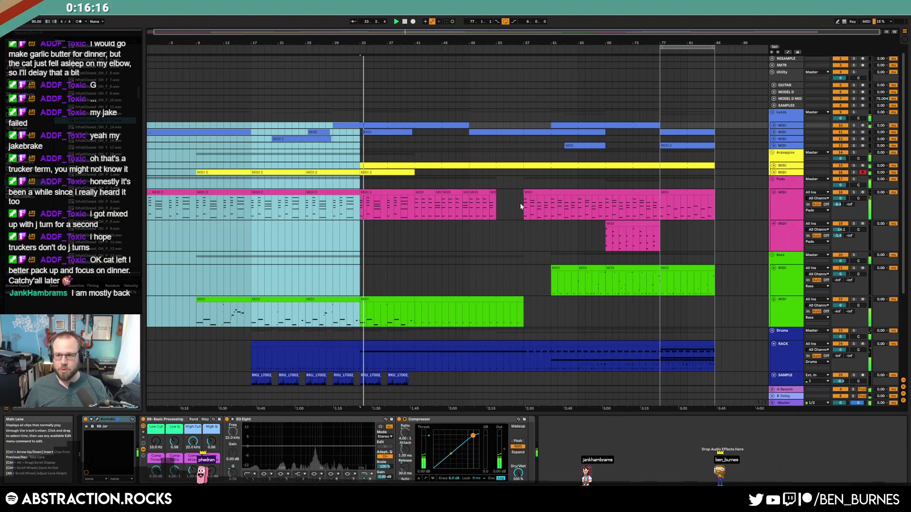
pyautogui.hotkey('shift', 'Tab')
pyautogui.hotkey('shift', 'Tab')
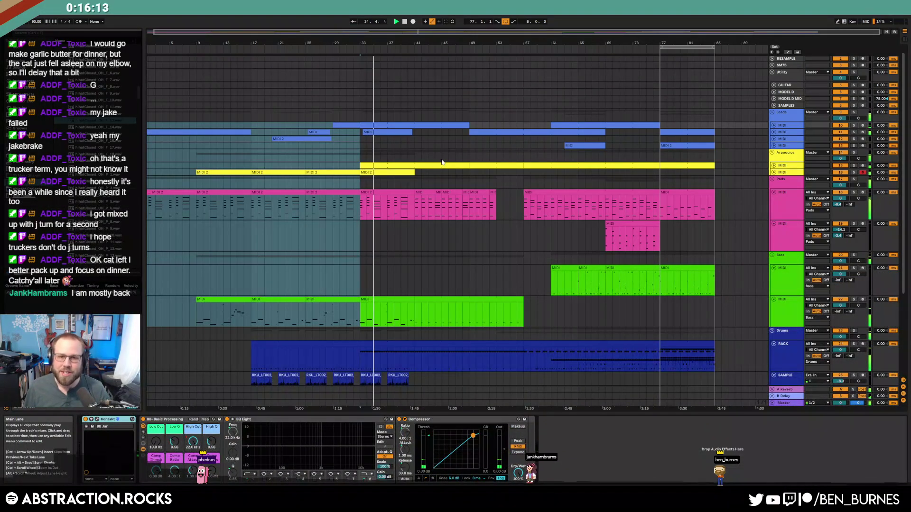
pyautogui.scroll(-5, 466, 219)
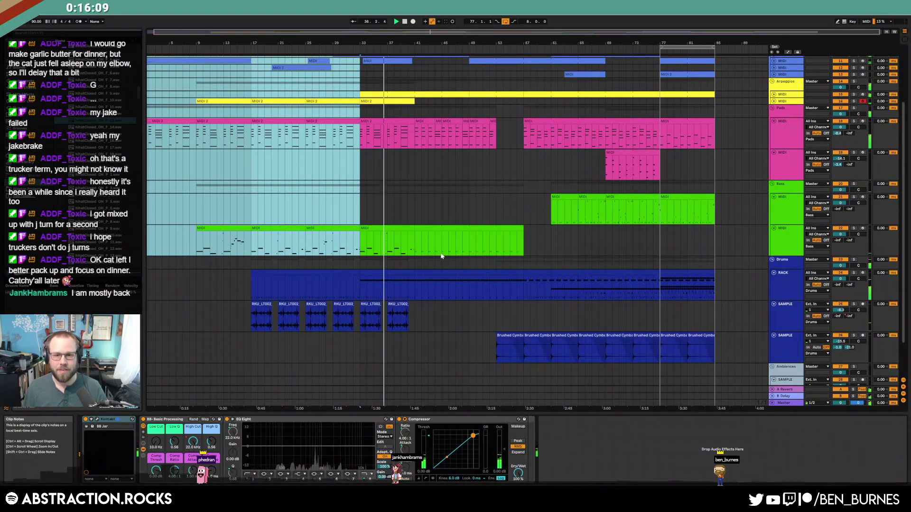
pyautogui.scroll(3, 448, 263)
pyautogui.scroll(1, 449, 268)
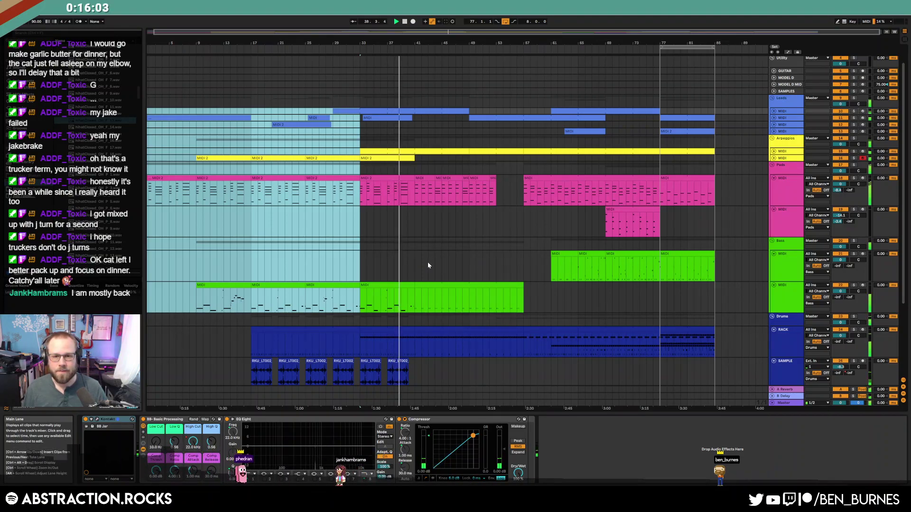
# Unfold the arpeggio track that starts at bar 33 and show its device chain
pyautogui.click(773, 152)
pyautogui.click(787, 154)
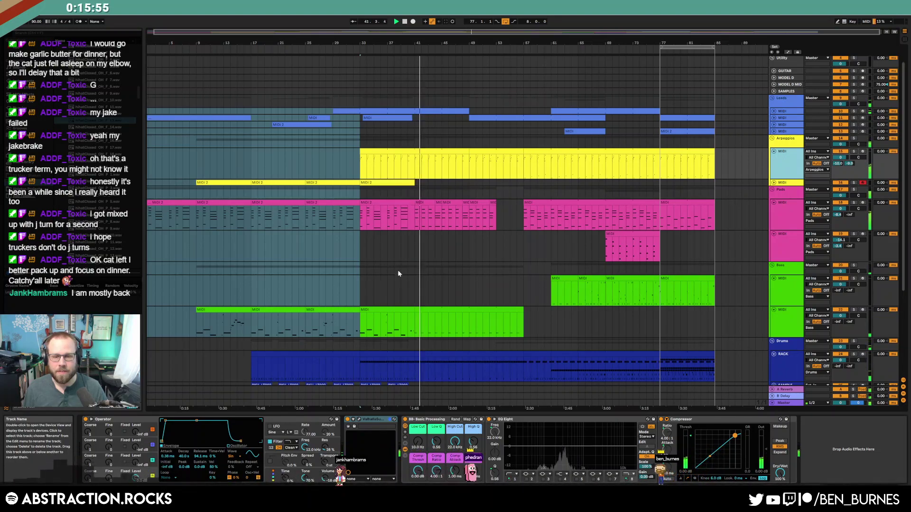
pyautogui.scroll(-1, 407, 273)
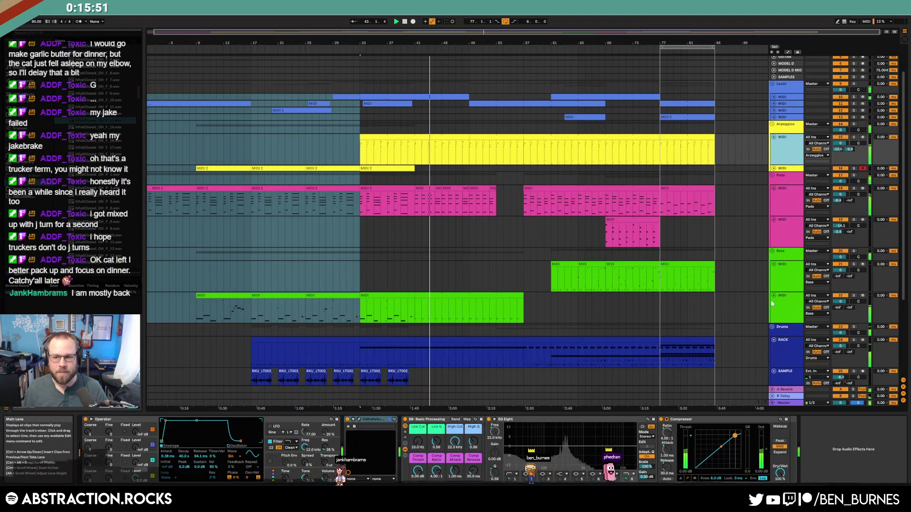
# Open the bar 41 bass clip for reference and select the first-bar notes of the lead clip starting at bar 29 for copying
pyautogui.doubleClick(455, 296)
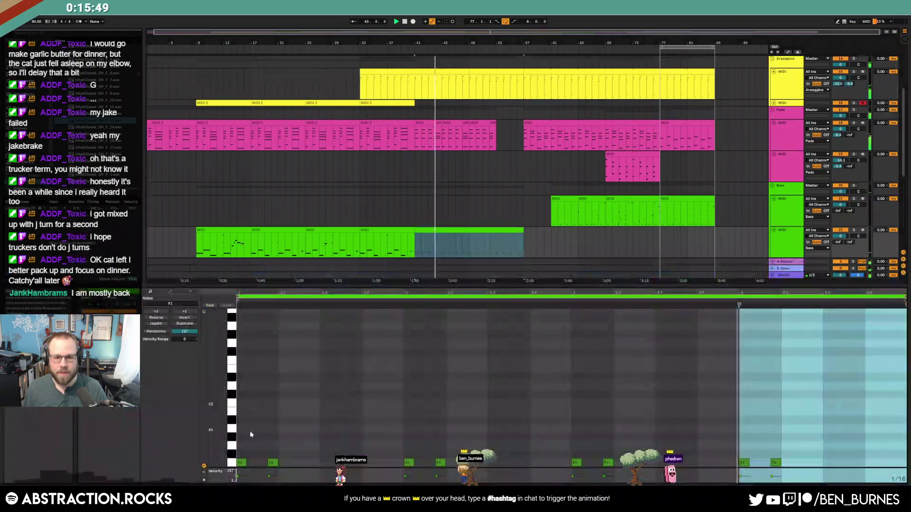
pyautogui.scroll(5, 425, 95)
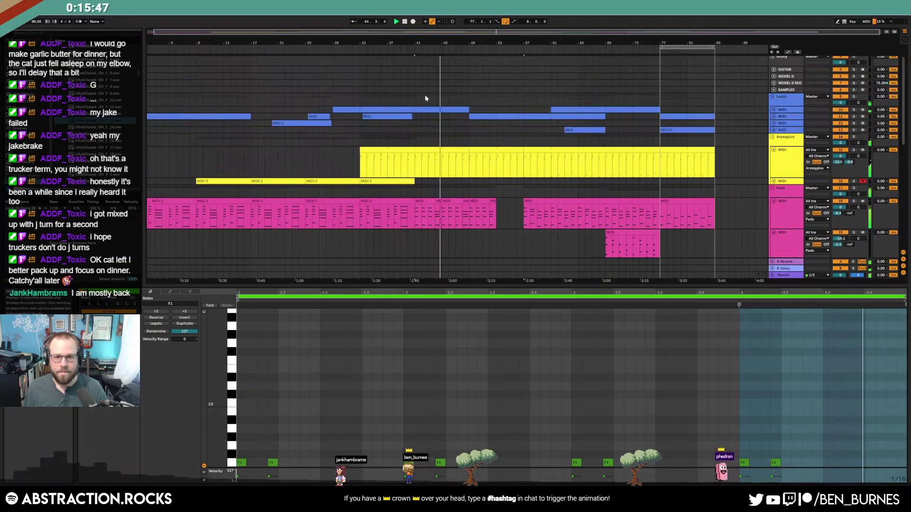
pyautogui.click(426, 110)
pyautogui.click(774, 109)
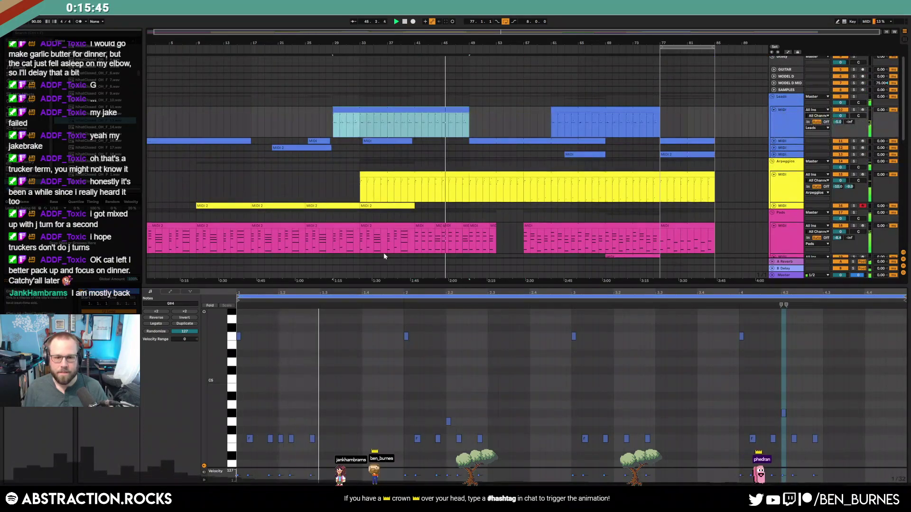
pyautogui.moveTo(240, 324); pyautogui.dragTo(320, 439)
pyautogui.scroll(-9, 431, 214)
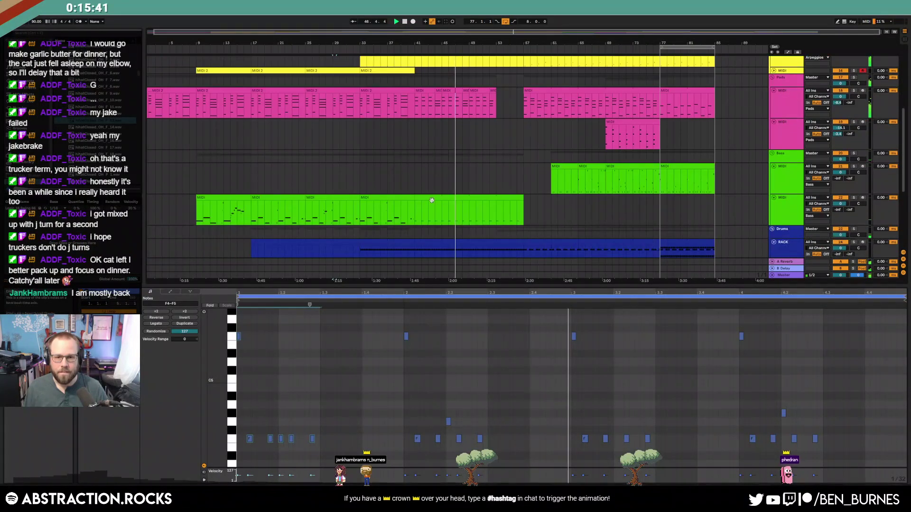
# Paste the lead notes at the start of the bar 41 bass clip and transpose them down three octaves to F1–F2
pyautogui.click(432, 200)
pyautogui.click(238, 341)
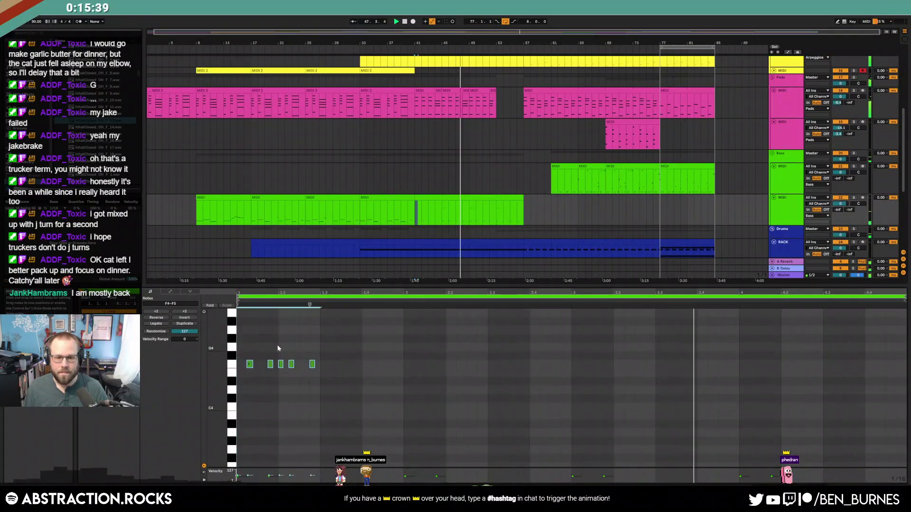
pyautogui.scroll(-2, 268, 349)
pyautogui.moveTo(217, 349); pyautogui.dragTo(207, 349)
pyautogui.hotkey('shift', 'Down')
pyautogui.scroll(4, 220, 342)
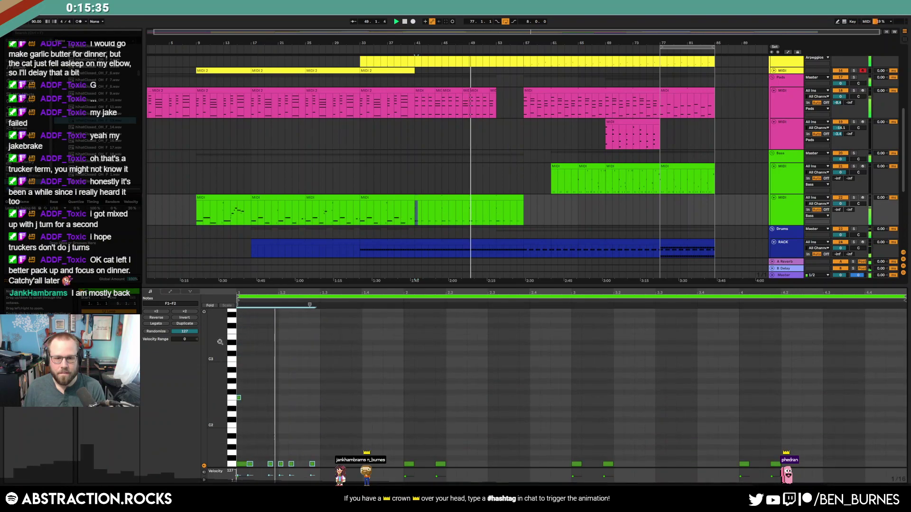
# Delete the old F1 note at the start and the extra short F1 note from the first bar of the bar 41 bass clip
pyautogui.hotkey('shift', 'Down')
pyautogui.scroll(-5, 280, 341)
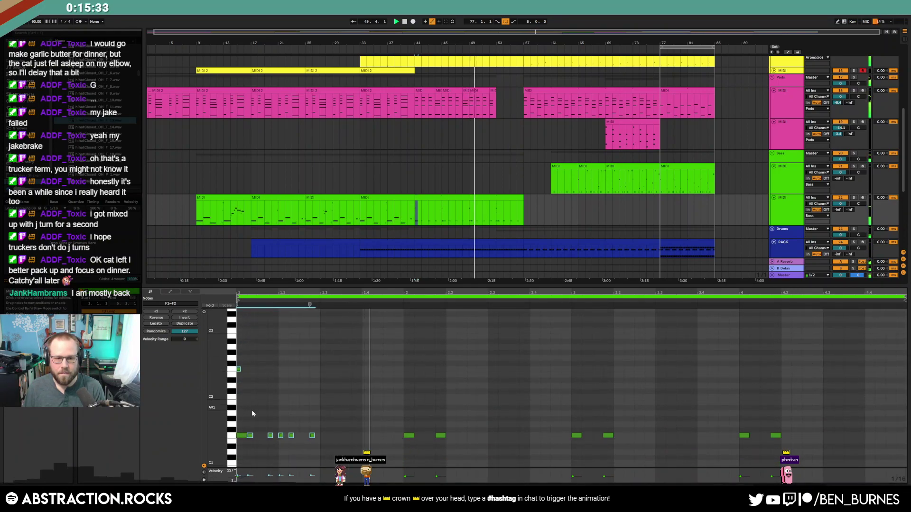
pyautogui.click(241, 436)
pyautogui.press('Delete')
pyautogui.click(283, 436)
pyautogui.press('Delete')
pyautogui.moveTo(401, 362); pyautogui.dragTo(835, 448)
pyautogui.press('Delete')
pyautogui.moveTo(403, 360); pyautogui.dragTo(235, 445)
pyautogui.hotkey('ctrl', 'd')
pyautogui.hotkey('ctrl', 'd')
pyautogui.hotkey('ctrl', 'd')
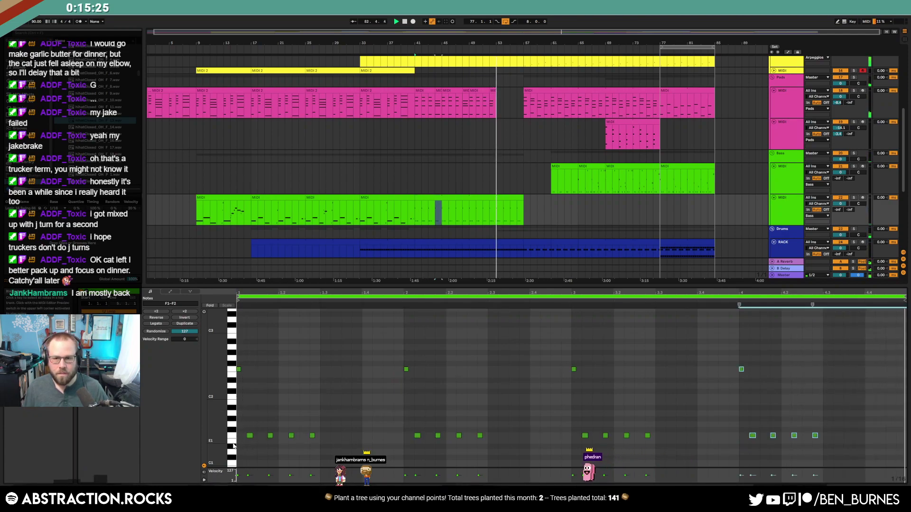
pyautogui.hotkey('ctrl', 'z')
pyautogui.hotkey('ctrl', 'z')
pyautogui.hotkey('ctrl', 'z')
pyautogui.hotkey('ctrl', 'z')
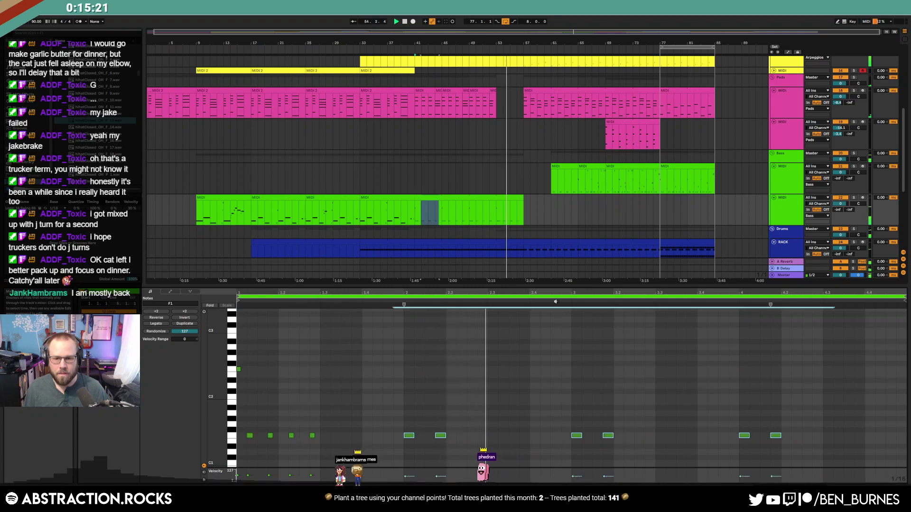
# Trim the bass clip to end at bar 53 and repeat its first-bar pattern over the next three bars, replacing the old F1 notes
pyautogui.moveTo(522, 200); pyautogui.dragTo(496, 200)
pyautogui.moveTo(240, 356); pyautogui.dragTo(412, 441)
pyautogui.hotkey('ctrl', 'd')
pyautogui.hotkey('ctrl', 'd')
pyautogui.hotkey('ctrl', 'd')
pyautogui.press('Delete')
pyautogui.moveTo(565, 439); pyautogui.dragTo(579, 443)
pyautogui.keyDown('shift'); pyautogui.click(741, 437); pyautogui.keyUp('shift')
pyautogui.press('Delete')
# Select bars 49–53 of the bass track and delete all the notes in that section
pyautogui.click(480, 199)
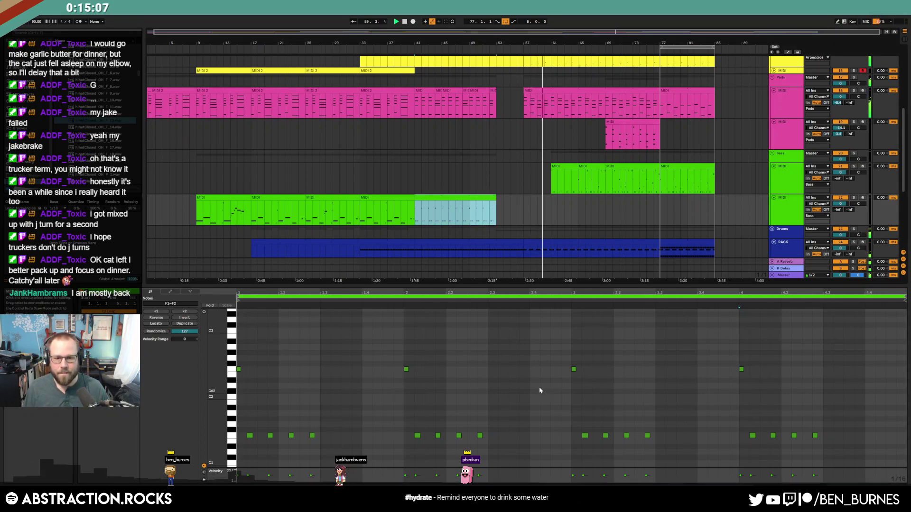
pyautogui.click(481, 212)
pyautogui.moveTo(469, 215); pyautogui.dragTo(495, 216)
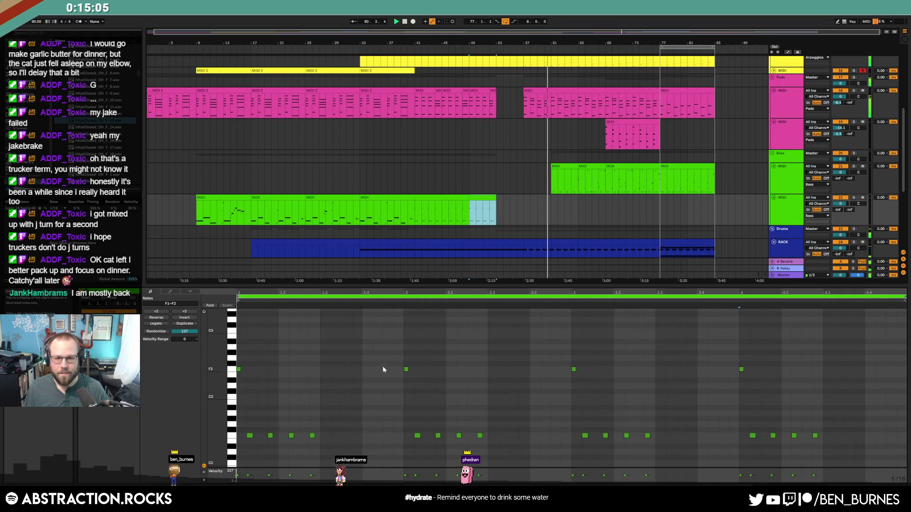
pyautogui.moveTo(243, 357); pyautogui.dragTo(894, 453)
pyautogui.press('Delete')
# Add two sixteenth-length F1 notes in the first bar of the bar 49 section, on beat 1 and just before beat 2
pyautogui.doubleClick(240, 436)
pyautogui.doubleClick(273, 435)
pyautogui.doubleClick(239, 369)
pyautogui.moveTo(277, 416)
pyautogui.mouseDown()
pyautogui.moveTo(237, 447)
pyautogui.moveTo(271, 420)
pyautogui.mouseUp()
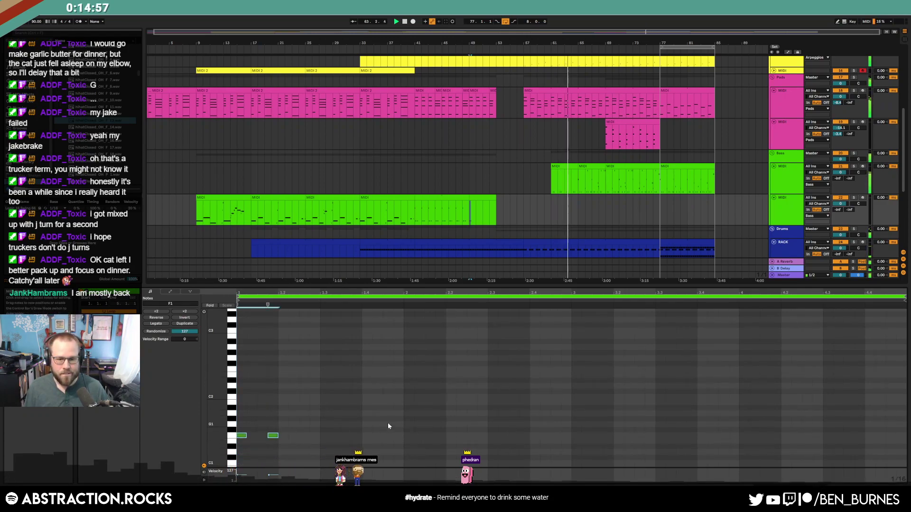
# Duplicate the two-note F1 pattern through the remaining bars up to bar 53 and show the bass track's device chain
pyautogui.moveTo(404, 419); pyautogui.dragTo(238, 446)
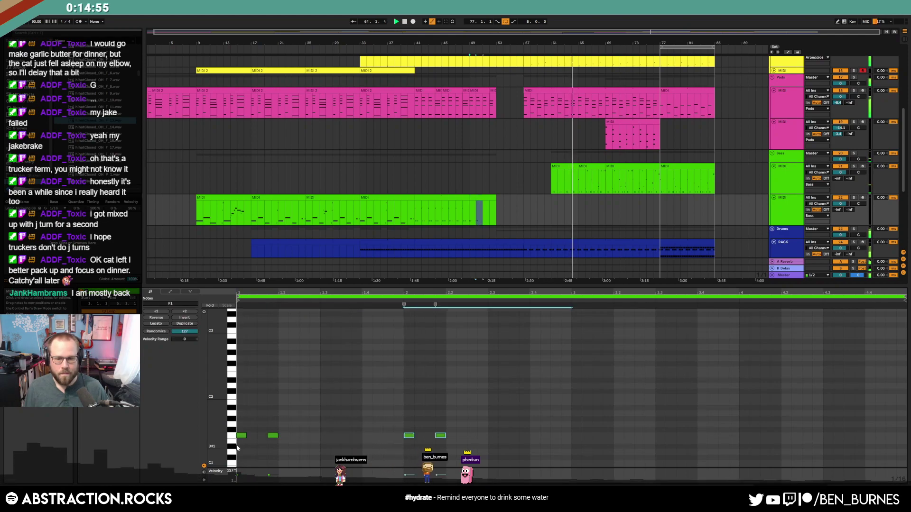
pyautogui.hotkey('ctrl', 'd')
pyautogui.hotkey('ctrl', 'd')
pyautogui.hotkey('ctrl', 'd')
pyautogui.hotkey('ctrl', 'd')
pyautogui.hotkey('shift', 'Tab')
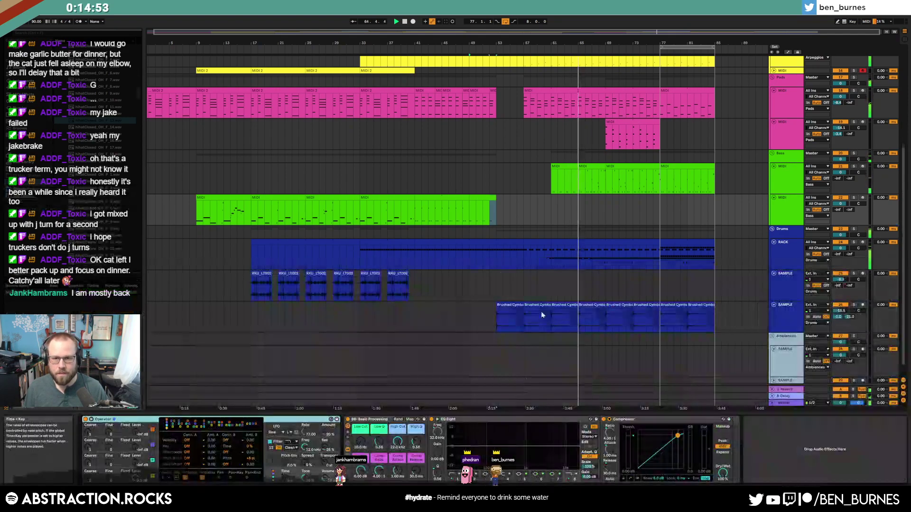
pyautogui.moveTo(491, 205); pyautogui.dragTo(469, 208)
pyautogui.scroll(3, 540, 236)
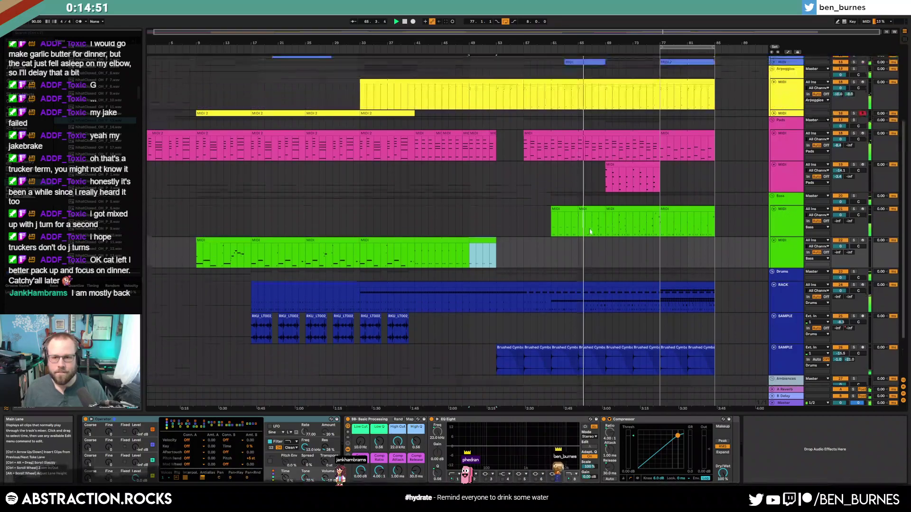
pyautogui.scroll(5, 616, 247)
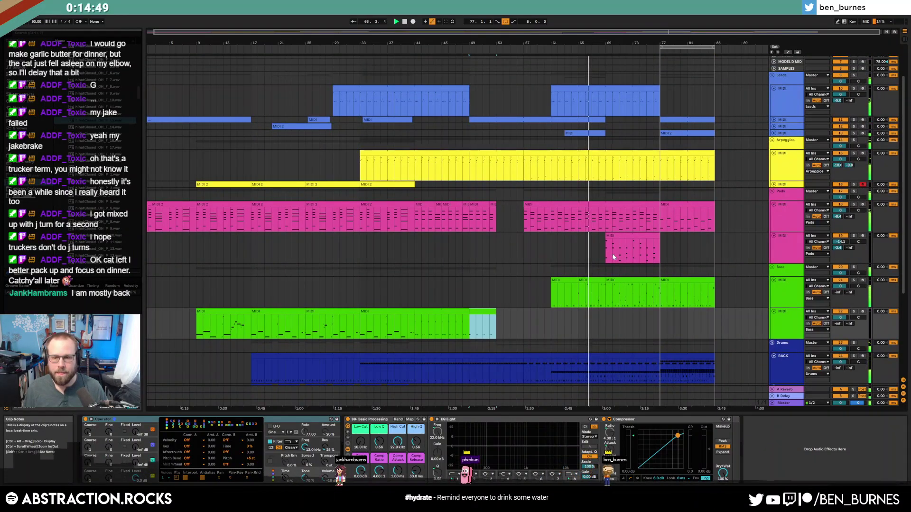
pyautogui.hotkey('shift', 'Tab')
pyautogui.hotkey('shift', 'Tab')
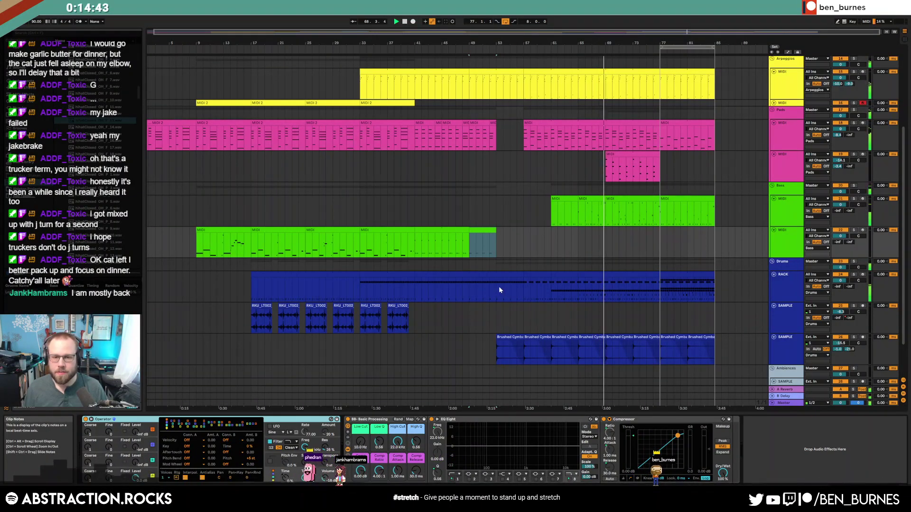
# Open the Sample Crate folder from the desktop and place its window beside the arrangement with the Ambiences sample track in view
pyautogui.press('ctrl+super+f')
pyautogui.click(887, 56)
pyautogui.doubleClick(886, 20)
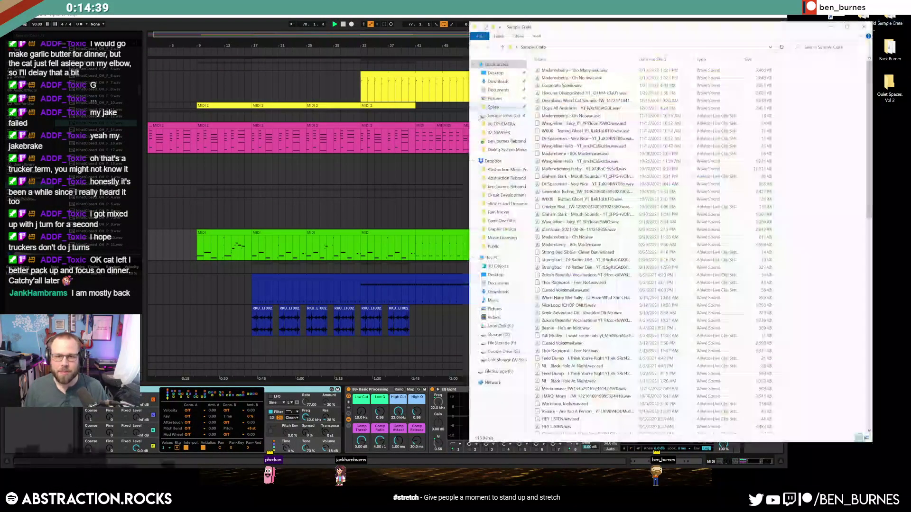
pyautogui.moveTo(631, 29); pyautogui.dragTo(675, 65)
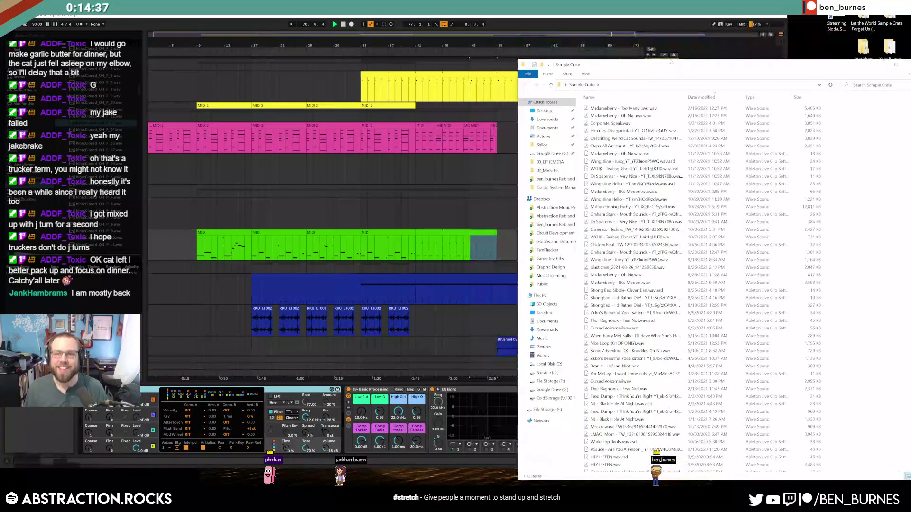
pyautogui.moveTo(522, 6); pyautogui.dragTo(441, 20)
pyautogui.scroll(-3, 458, 190)
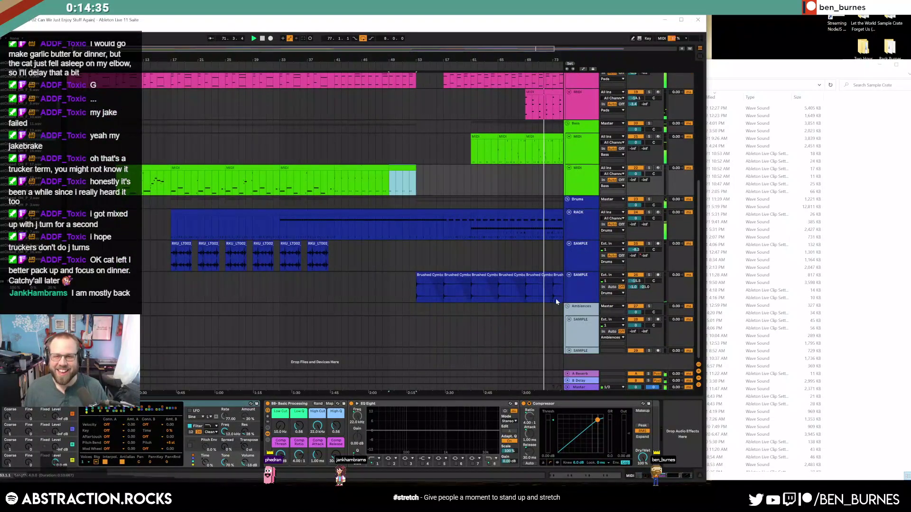
pyautogui.moveTo(785, 70); pyautogui.dragTo(817, 57)
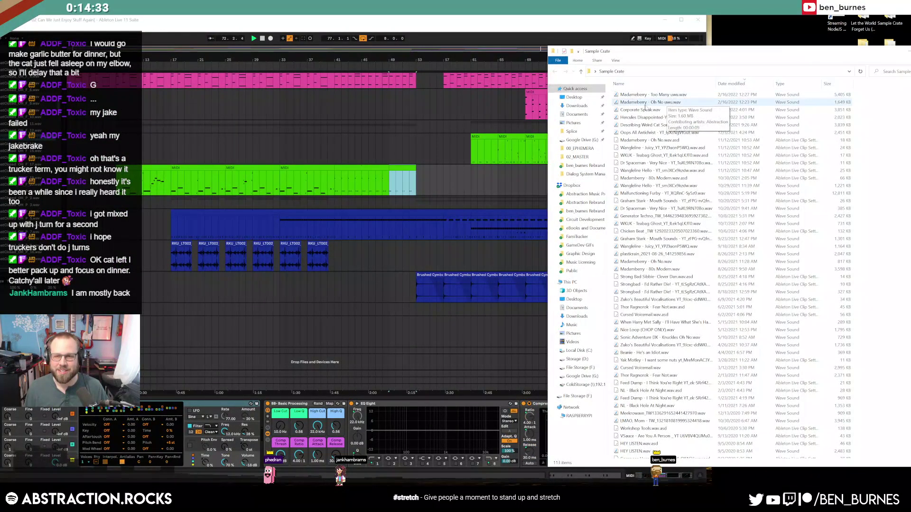
# Add the Too Many uwu sample to the Ambiences sample track, play from bar 49, and move the clip to bar 51
pyautogui.moveTo(649, 97); pyautogui.dragTo(394, 335)
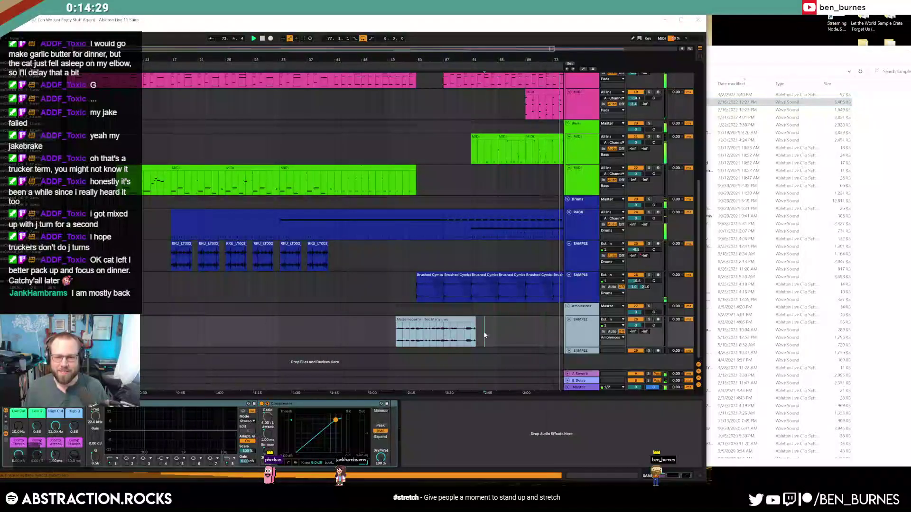
pyautogui.click(389, 329)
pyautogui.press('space')
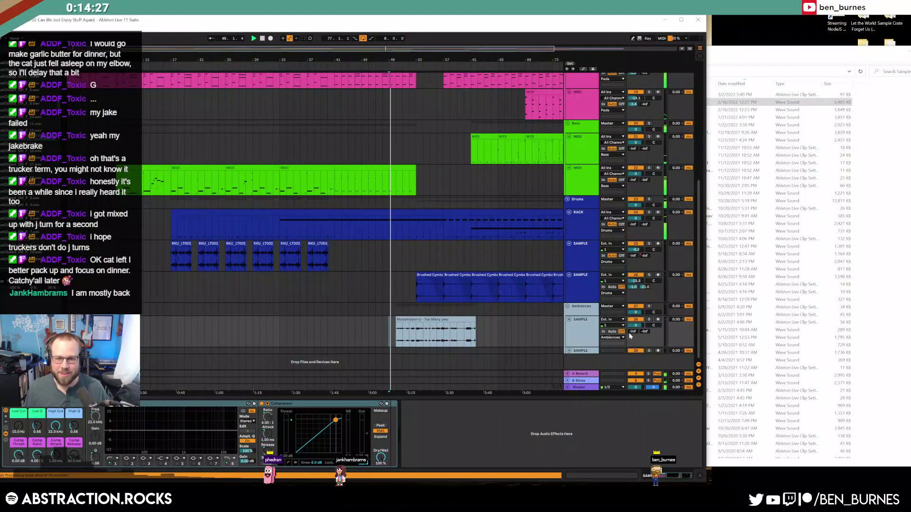
pyautogui.moveTo(434, 319); pyautogui.dragTo(441, 320)
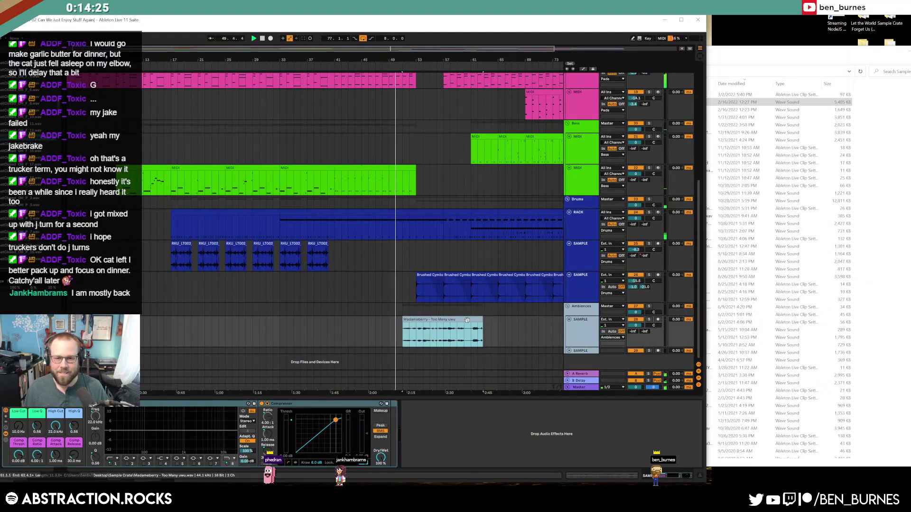
# Raise the Ambiences sample track's first send, enable compressor makeup gain and lower the compressor threshold to -23.8 dB
pyautogui.moveTo(633, 332); pyautogui.dragTo(633, 304)
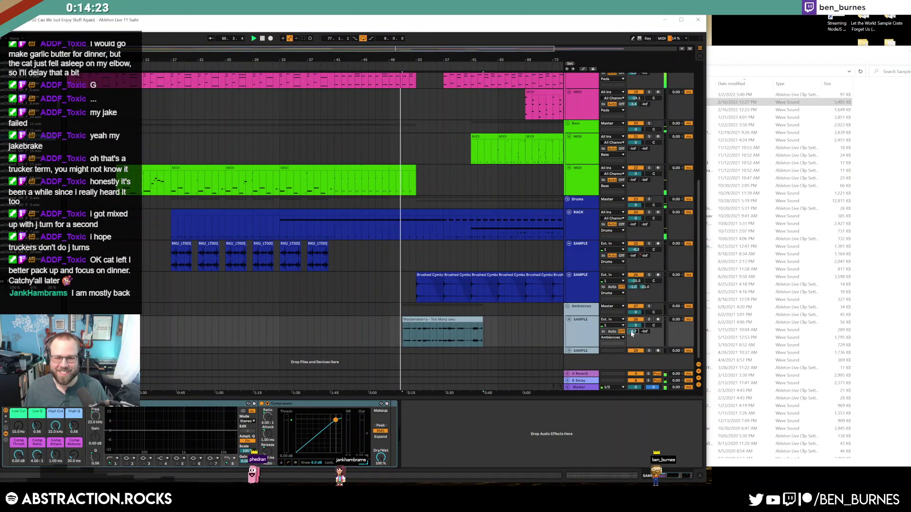
pyautogui.click(681, 20)
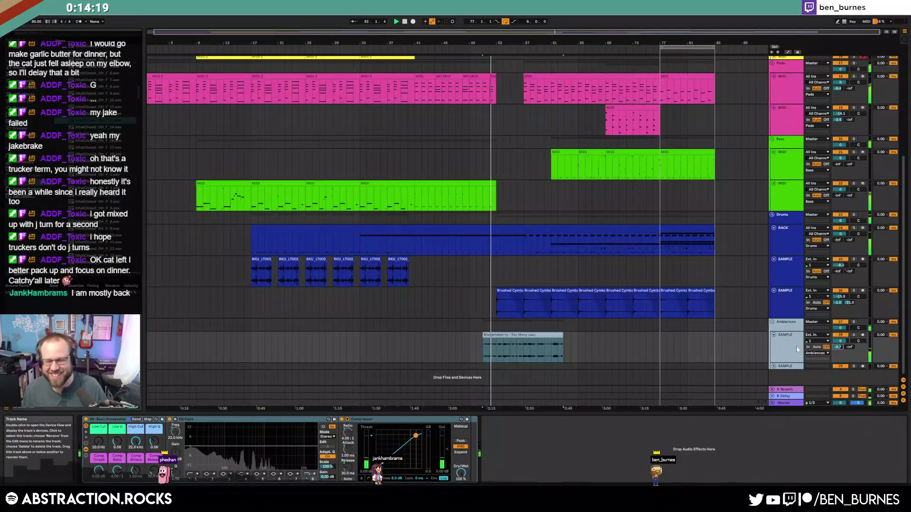
pyautogui.click(459, 427)
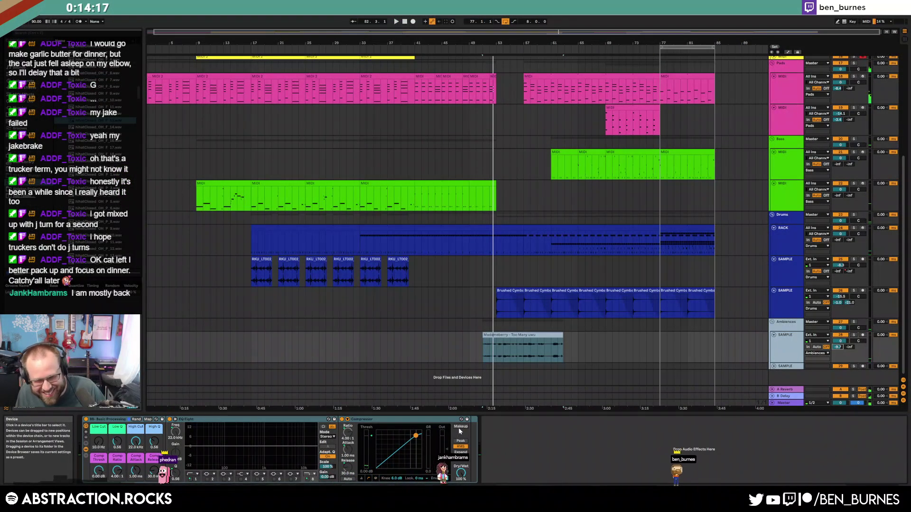
pyautogui.moveTo(99, 470); pyautogui.dragTo(99, 496)
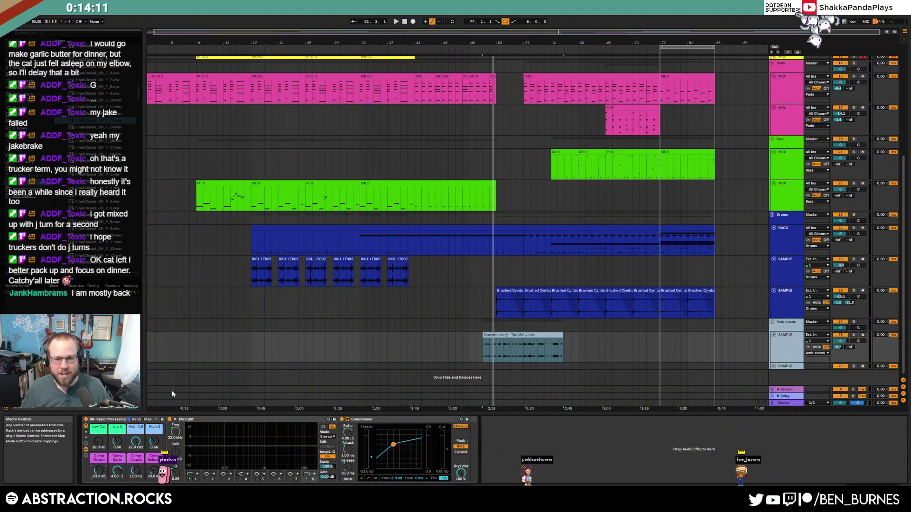
# Play the section from bar 49 and lower the Ambiences sample track's volume slightly
pyautogui.click(469, 350)
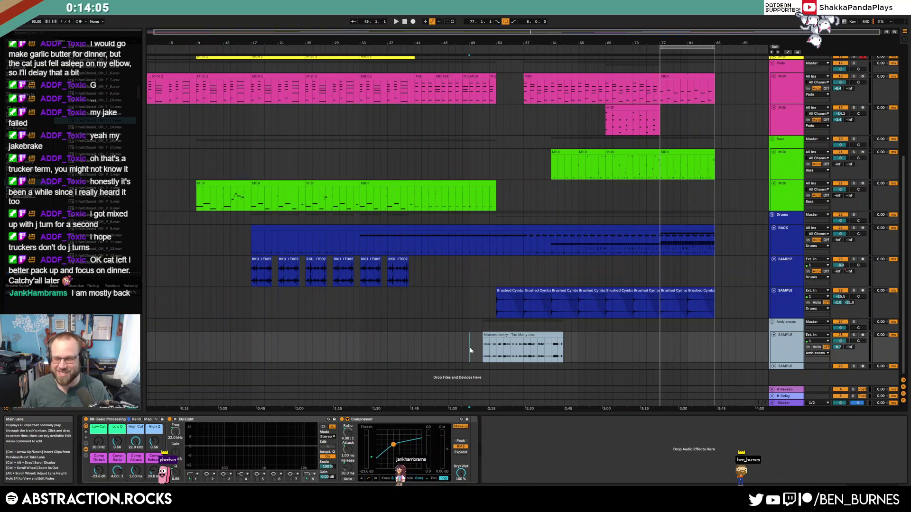
pyautogui.press('space')
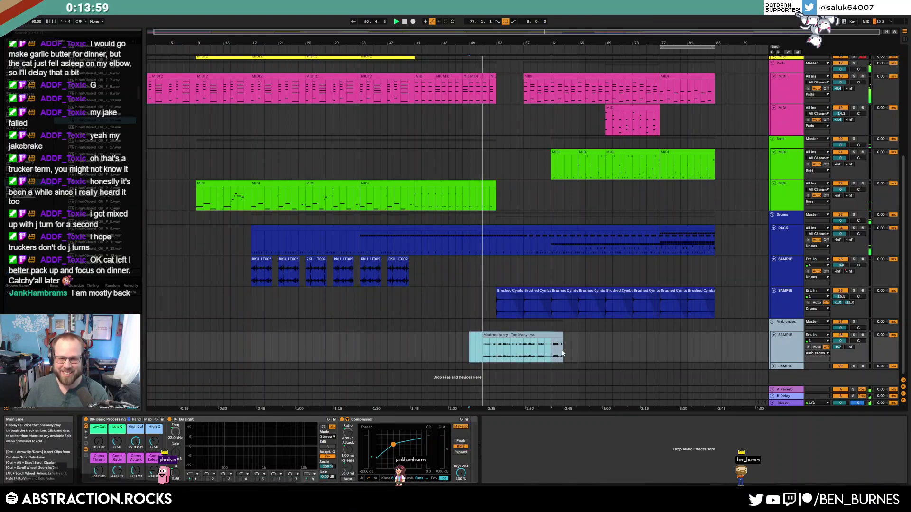
pyautogui.moveTo(835, 338); pyautogui.dragTo(835, 347)
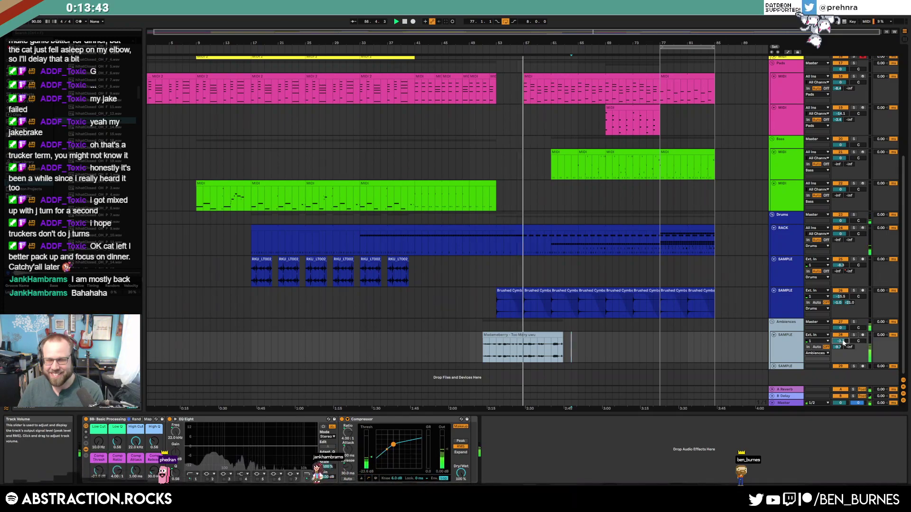
# Trim the start of the Too Many uwu clip to bar 61, audition it, and delete the clip
pyautogui.moveTo(559, 336); pyautogui.dragTo(550, 334)
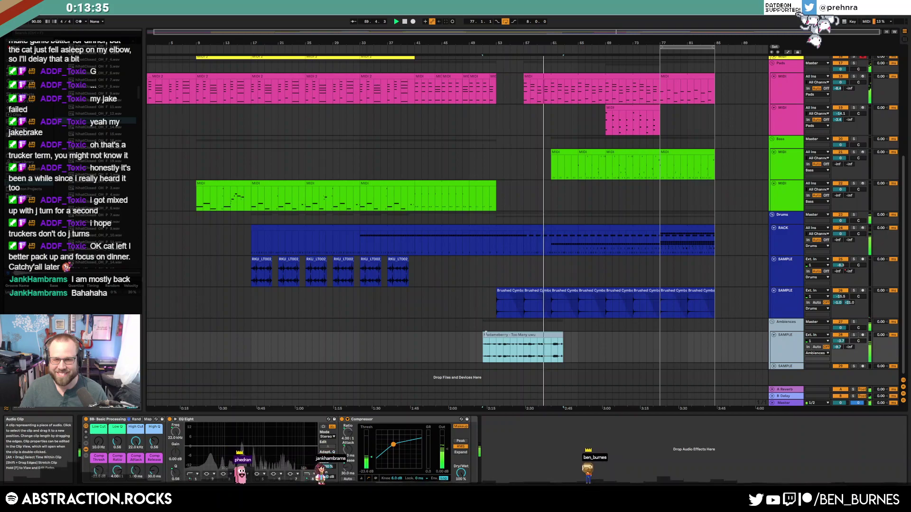
pyautogui.moveTo(484, 335); pyautogui.dragTo(545, 335)
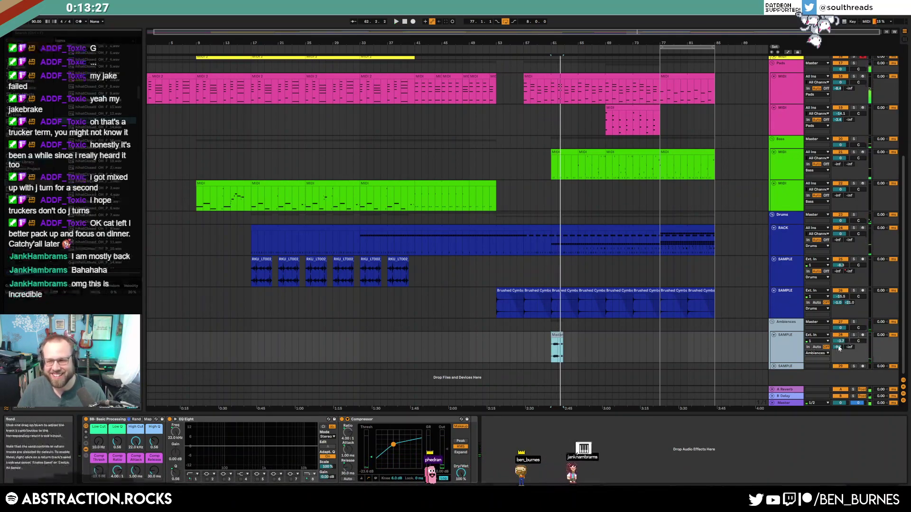
pyautogui.click(556, 335)
pyautogui.press('space')
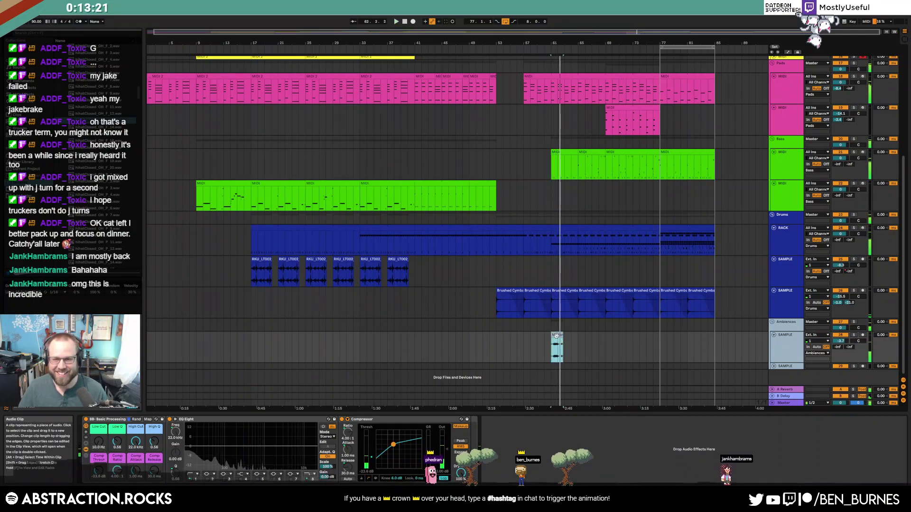
pyautogui.press('Delete')
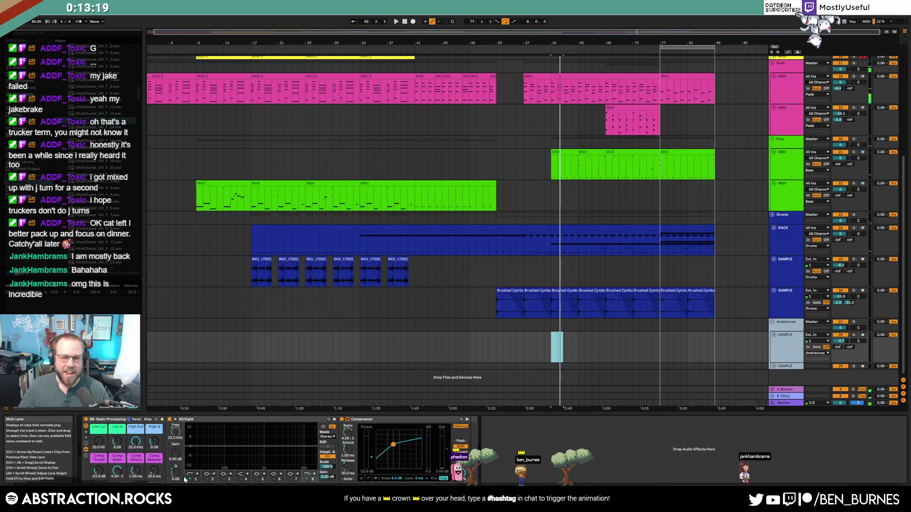
# Try the Oh No uwu sample on the Ambiences sample track at bar 52, raising the first send during playback
pyautogui.hotkey('alt', 'Tab')
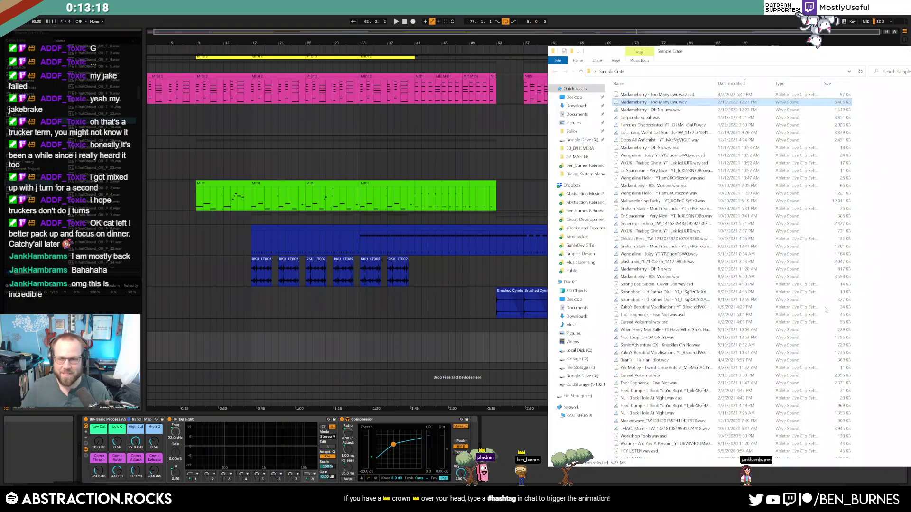
pyautogui.click(648, 109)
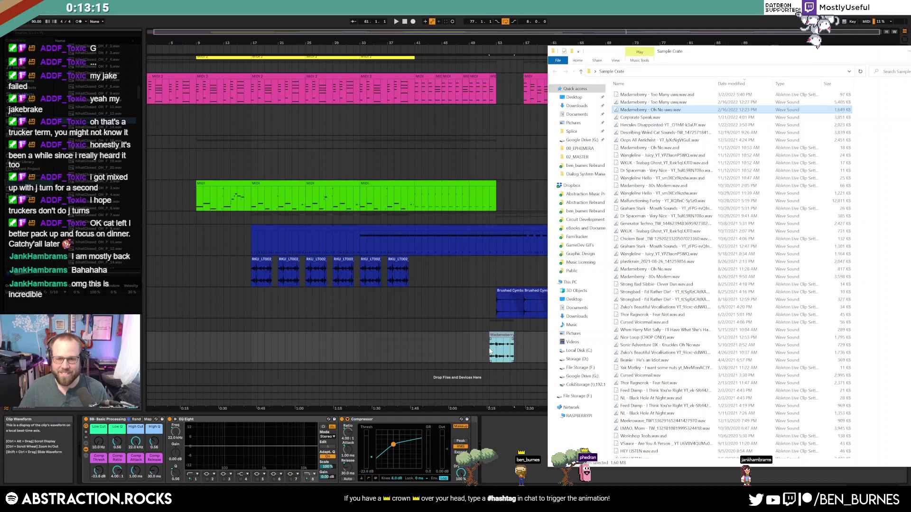
pyautogui.moveTo(490, 351); pyautogui.dragTo(490, 351)
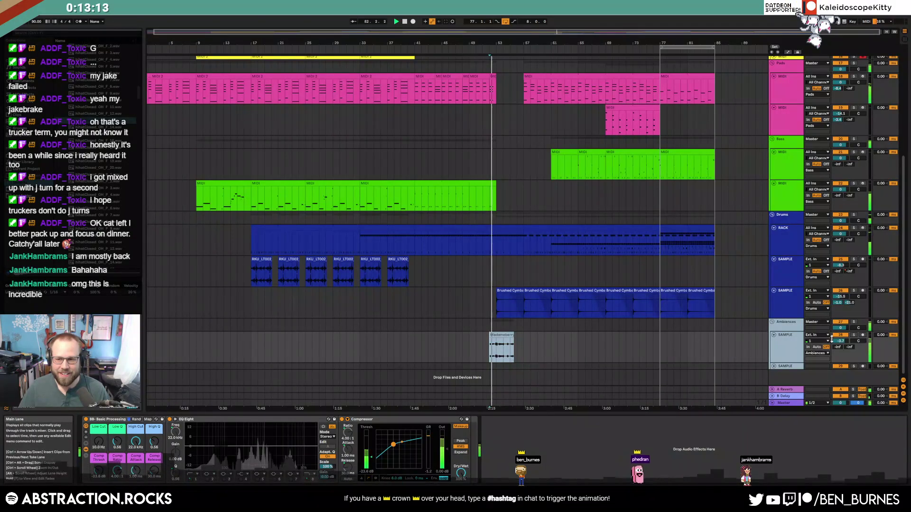
pyautogui.moveTo(841, 345); pyautogui.dragTo(841, 325)
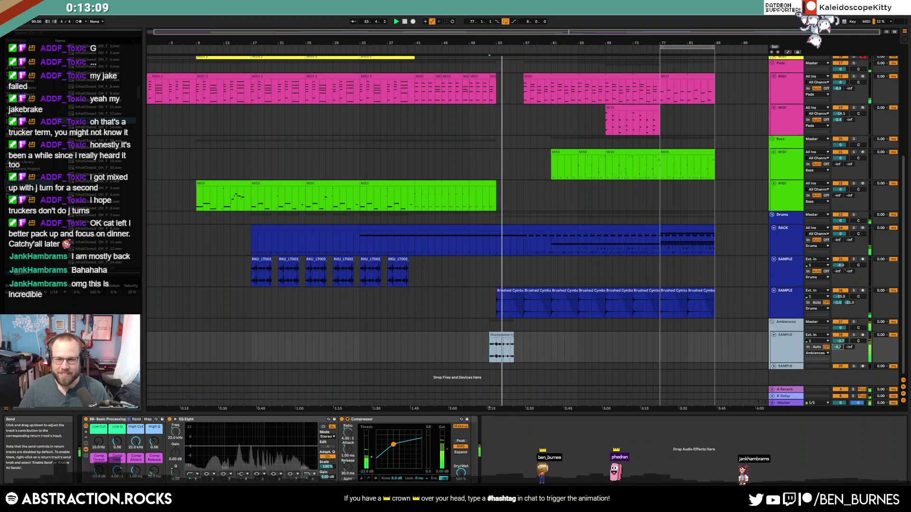
# Replace the Oh No uwu clip with the Corporate Speak sample at bar 50 and set the track's first send to about -11.2 dB
pyautogui.click(510, 335)
pyautogui.hotkey('alt', 'Tab')
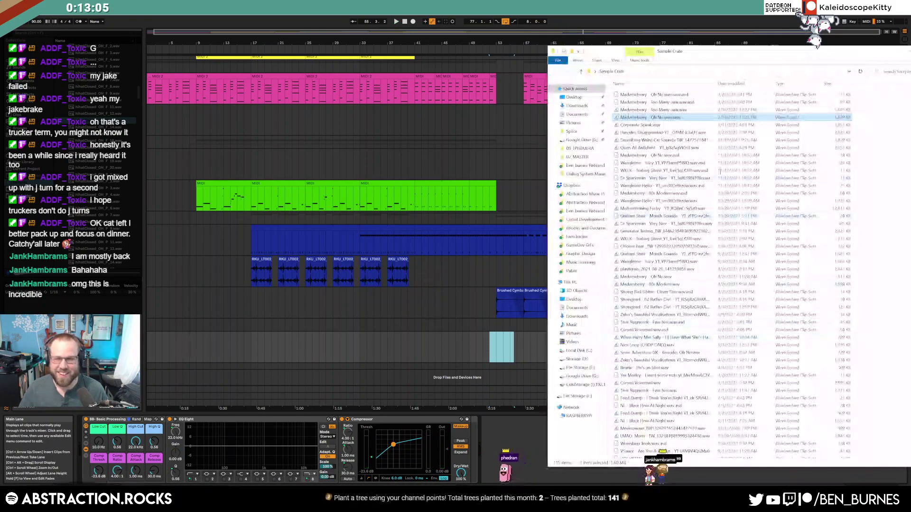
pyautogui.moveTo(643, 126); pyautogui.dragTo(484, 354)
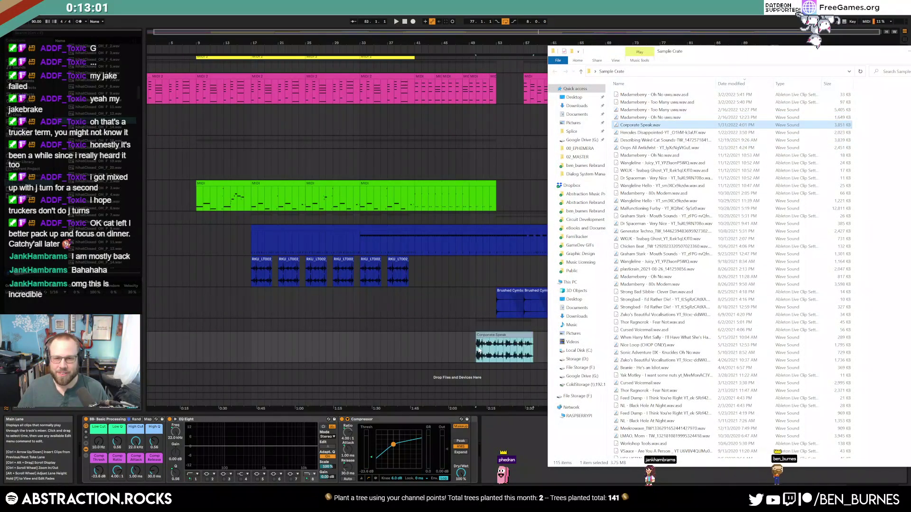
pyautogui.hotkey('alt', 'Tab')
pyautogui.moveTo(835, 351); pyautogui.dragTo(836, 348)
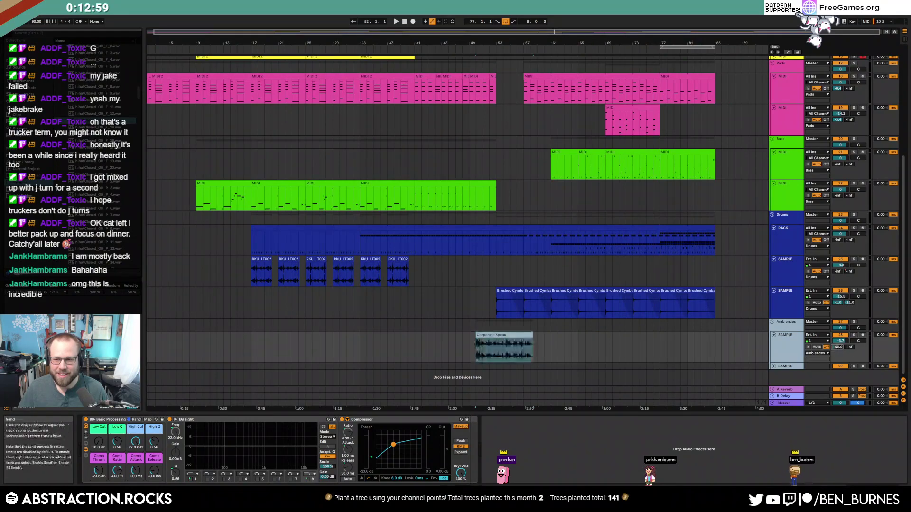
# Set the sample track's Low Cut to 403 Hz and compressor threshold to 2.22 dB, and lower the track volume during playback
pyautogui.click(782, 348)
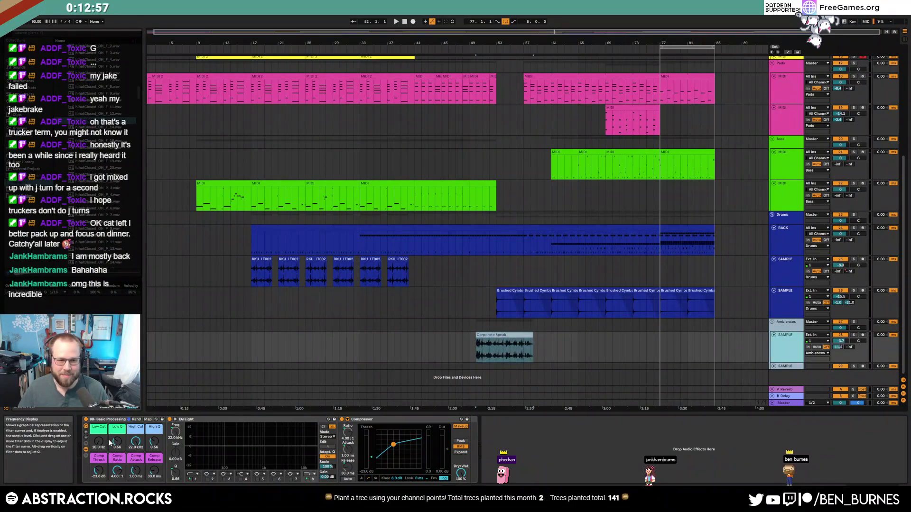
pyautogui.moveTo(100, 441); pyautogui.dragTo(100, 422)
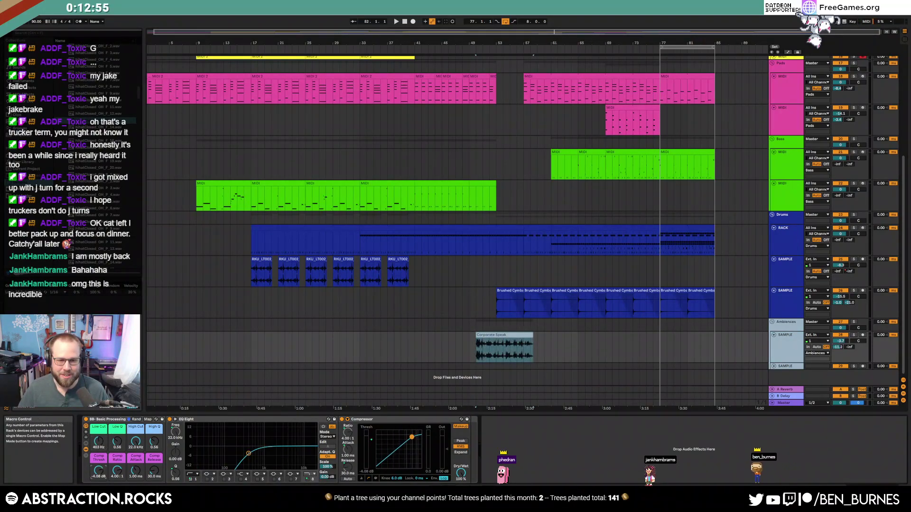
pyautogui.press('space')
pyautogui.moveTo(840, 339); pyautogui.dragTo(840, 343)
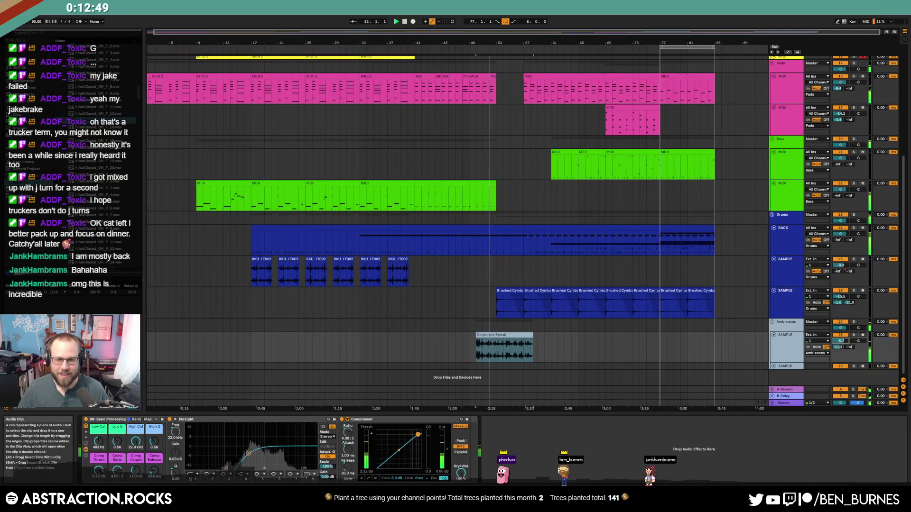
# Trim the end of the Corporate Speak clip on the Ambiences sample track back to bar 57
pyautogui.hotkey('alt', 'Tab')
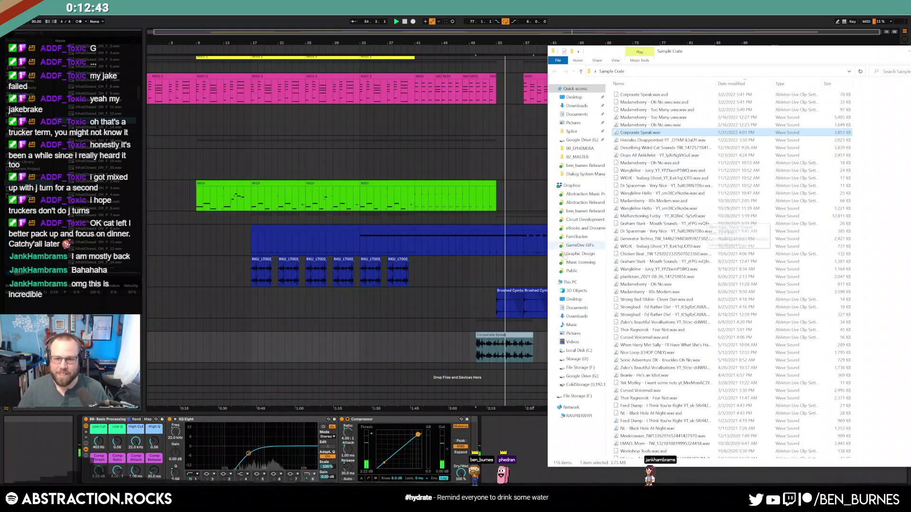
pyautogui.click(503, 332)
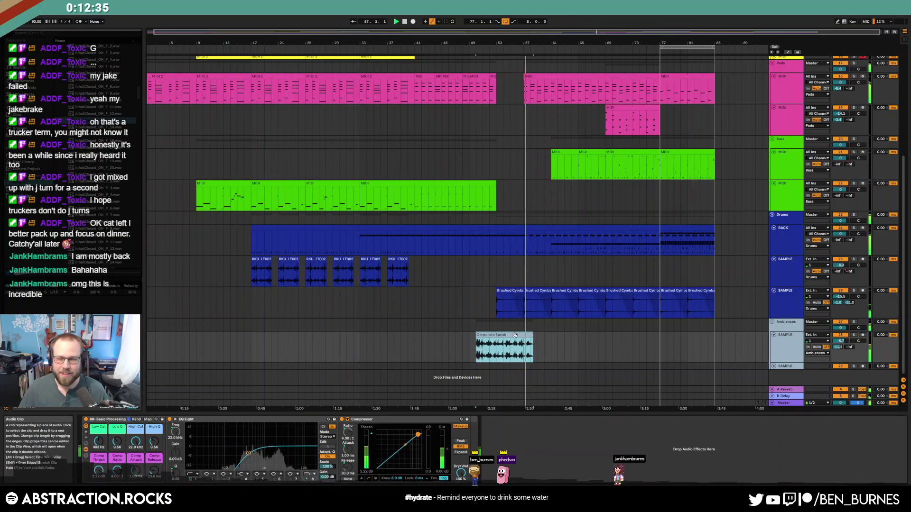
pyautogui.scroll(3, 515, 336)
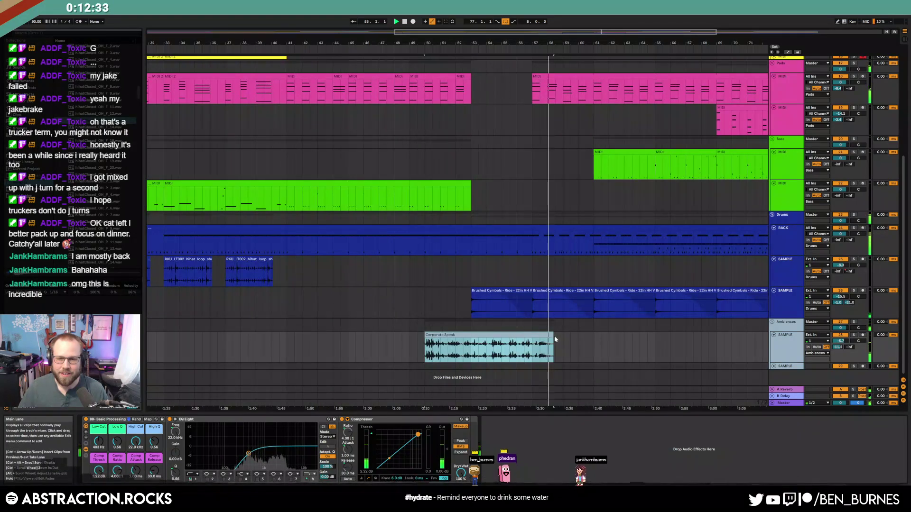
pyautogui.moveTo(553, 336); pyautogui.dragTo(531, 336)
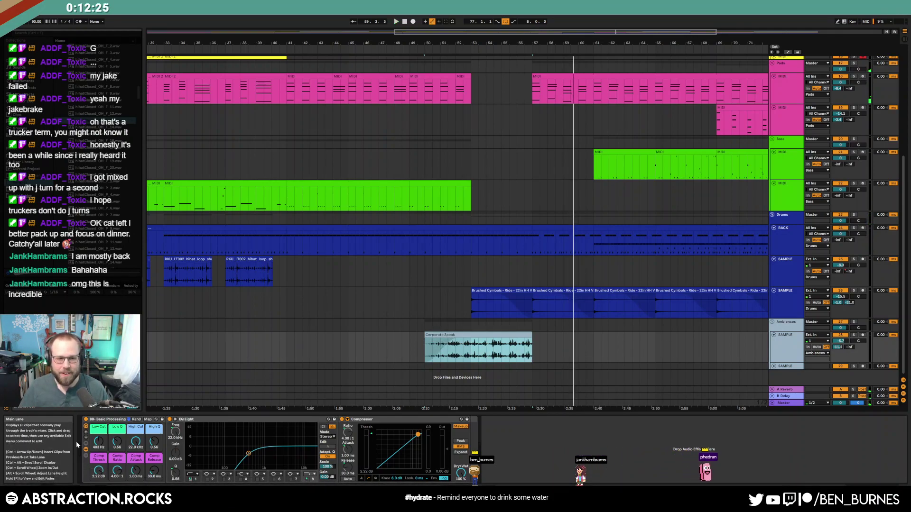
# Set the Ambiences sample track's Low Cut to 127 Hz and play the breakdown from bar 49
pyautogui.moveTo(99, 440); pyautogui.dragTo(99, 451)
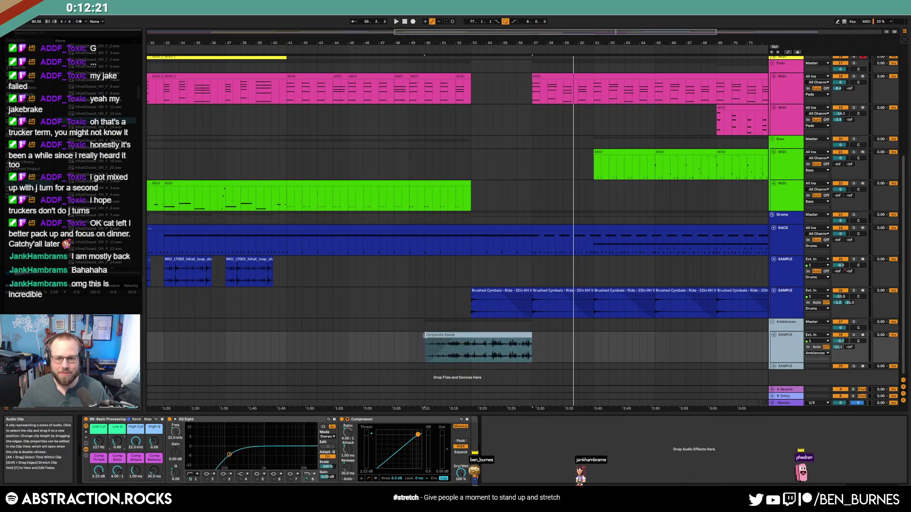
pyautogui.click(426, 335)
pyautogui.click(409, 344)
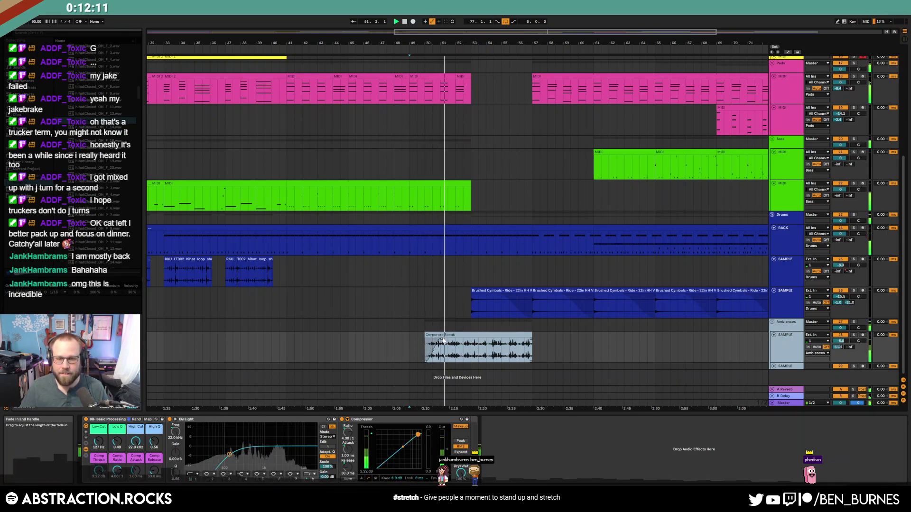
# Trim the start of the Corporate Speak clip to bar 51, keeping a fade-in at its beginning
pyautogui.moveTo(438, 341); pyautogui.dragTo(459, 339)
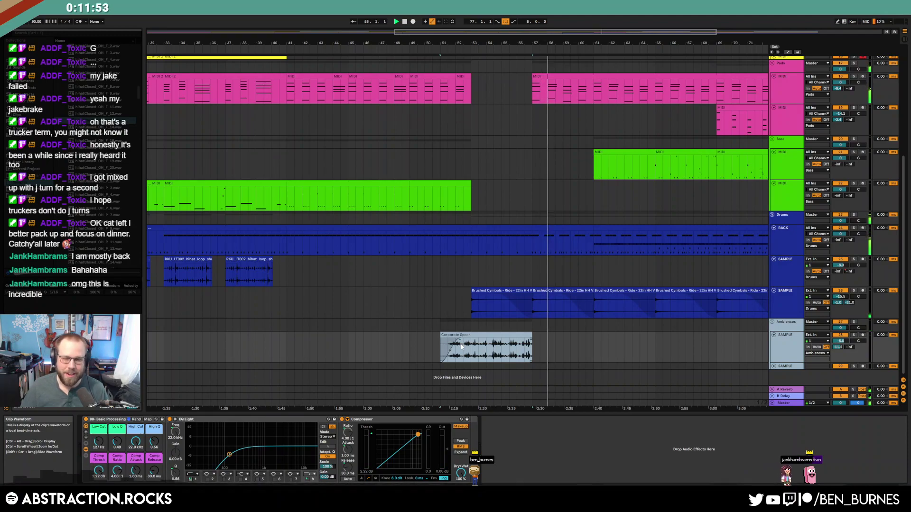
pyautogui.doubleClick(461, 346)
pyautogui.hotkey('shift', 'Tab')
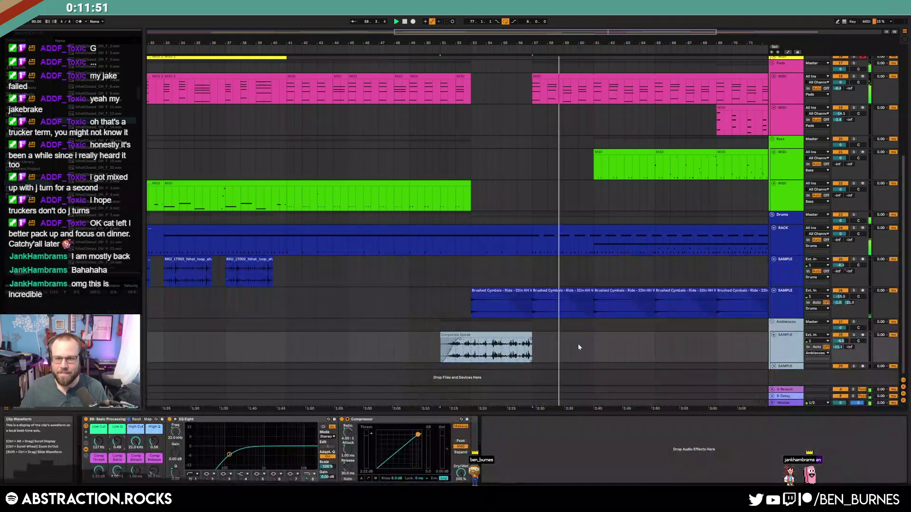
# Try the Hercules Disappointed sample from Sample Crate on the Ambiences sample track at bar 63 during playback, and delete it again
pyautogui.scroll(-2, 588, 345)
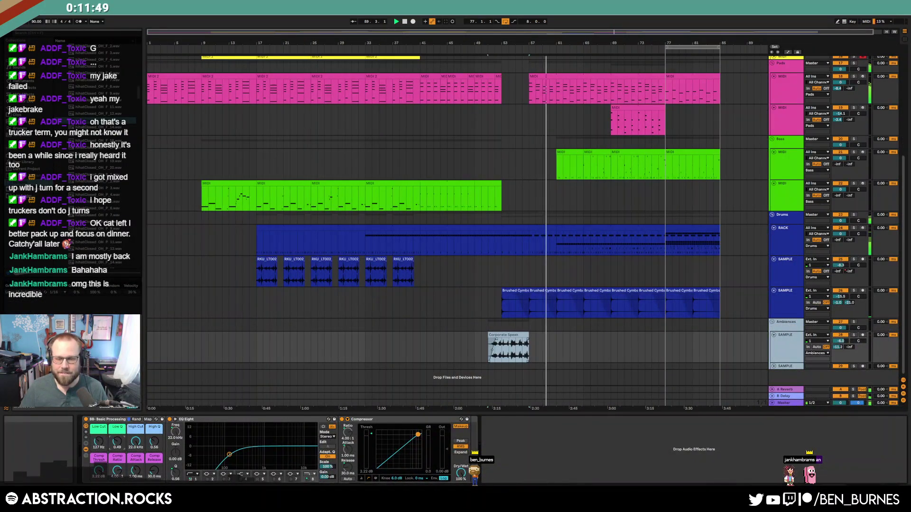
pyautogui.click(218, 502)
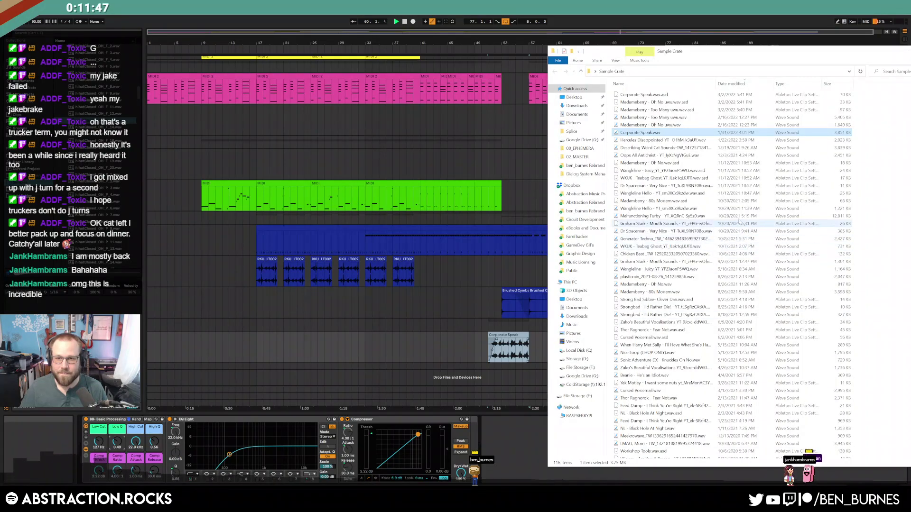
pyautogui.click(660, 140)
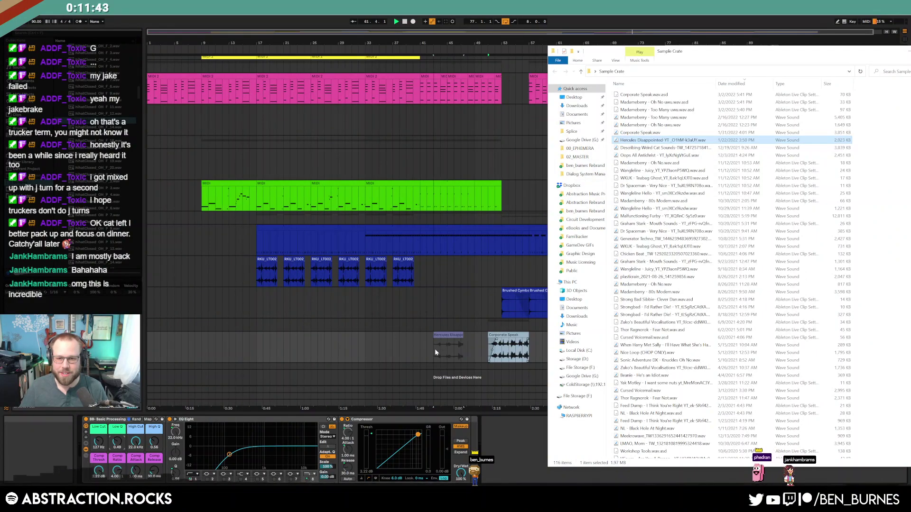
pyautogui.moveTo(444, 335); pyautogui.dragTo(581, 344)
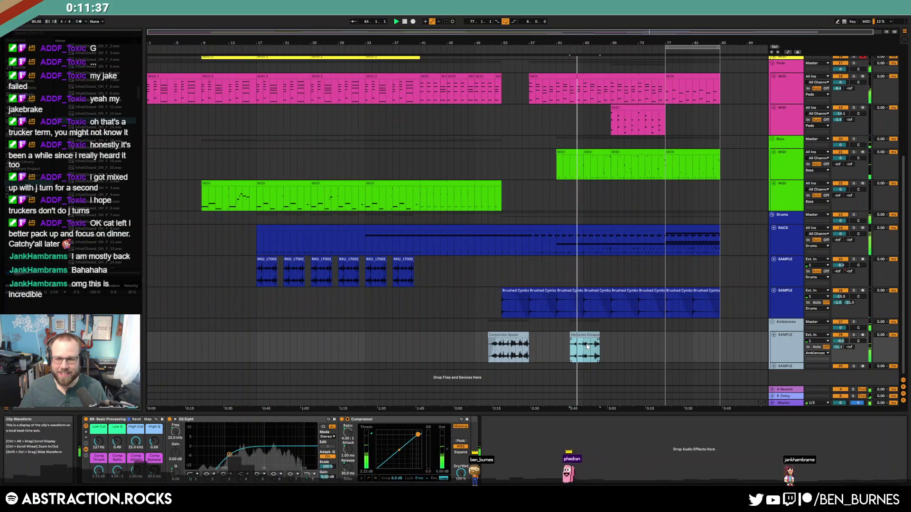
pyautogui.scroll(5, 586, 346)
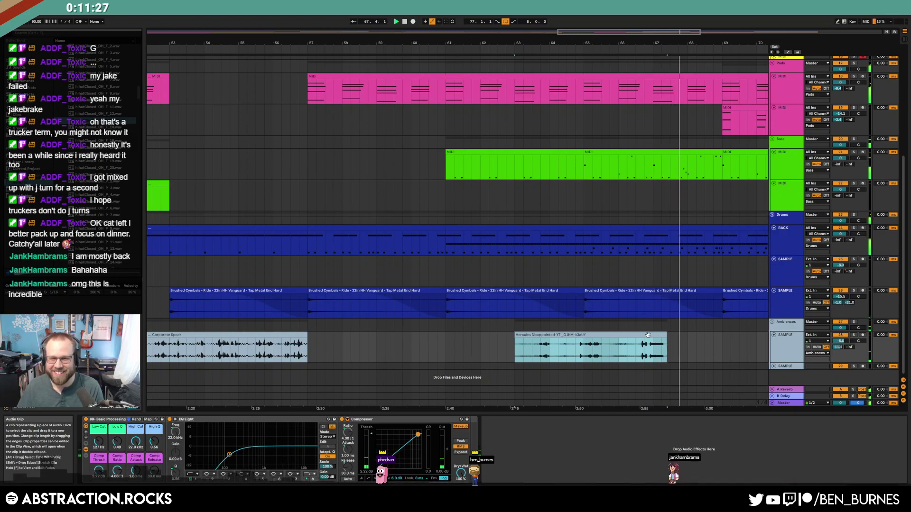
pyautogui.press('Delete')
pyautogui.hotkey('alt', 'Tab')
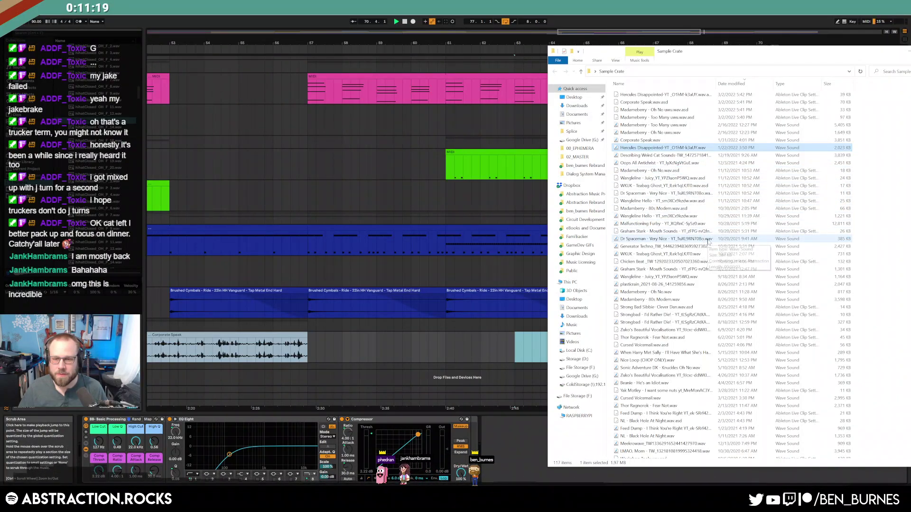
pyautogui.hotkey('alt', 'Tab')
# Review the arrangement around the breakdown and listen through the bars leading into the section at bar 77
pyautogui.click(582, 273)
pyautogui.scroll(-5, 582, 274)
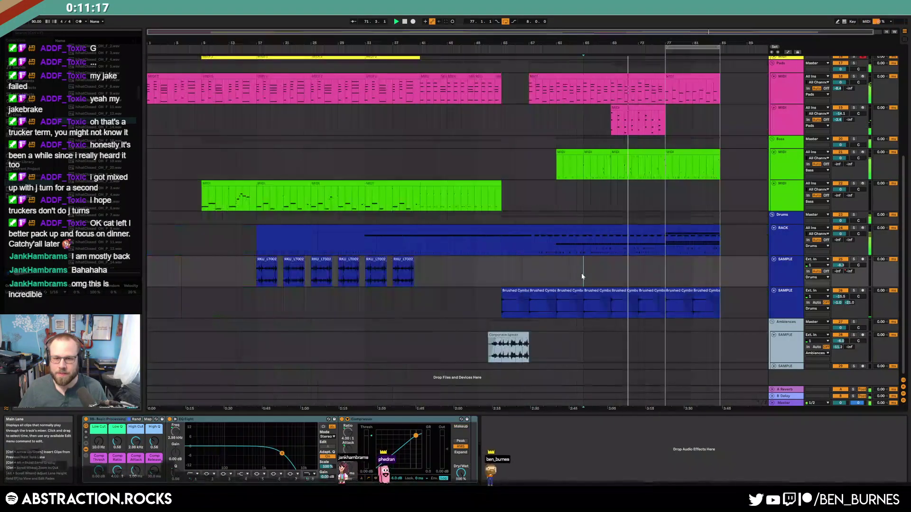
pyautogui.click(484, 349)
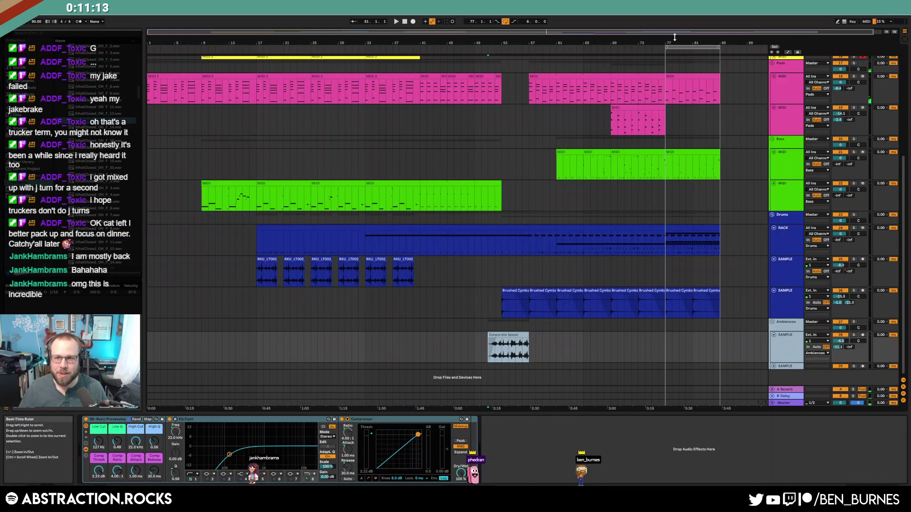
pyautogui.scroll(3, 457, 322)
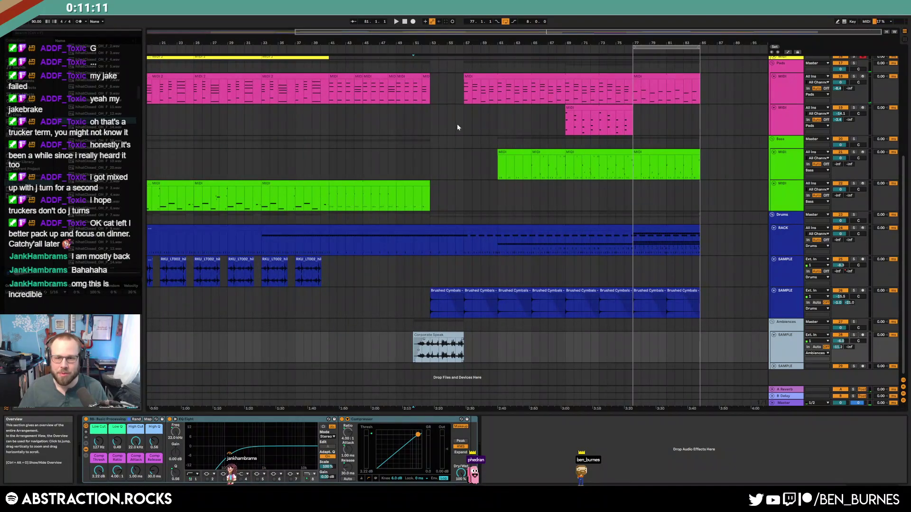
pyautogui.click(460, 95)
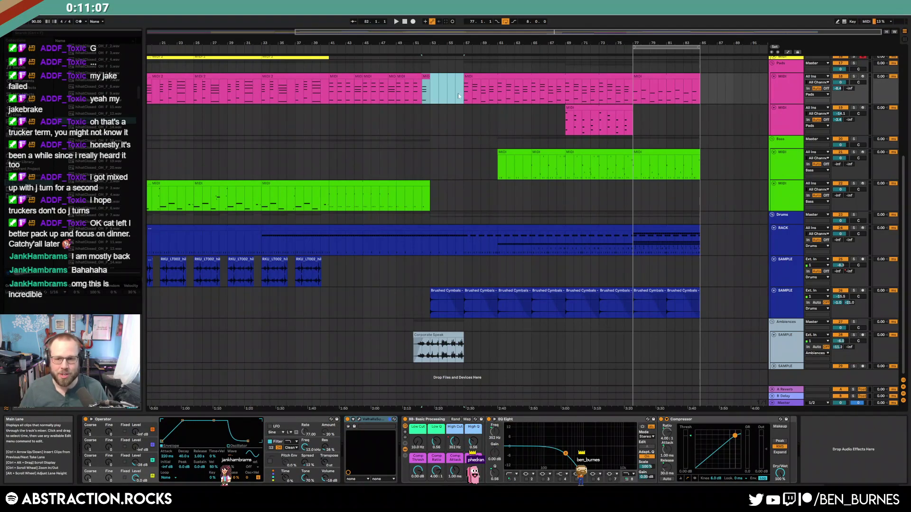
pyautogui.click(556, 53)
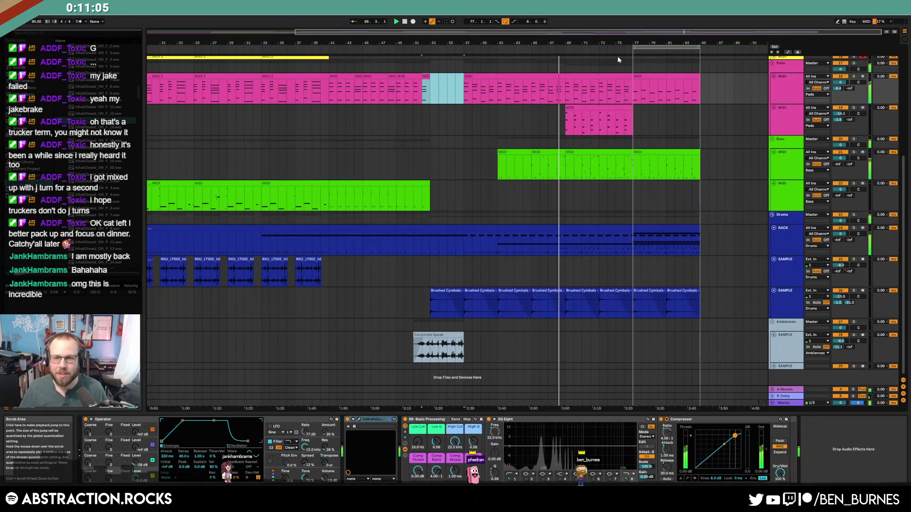
pyautogui.scroll(3, 704, 136)
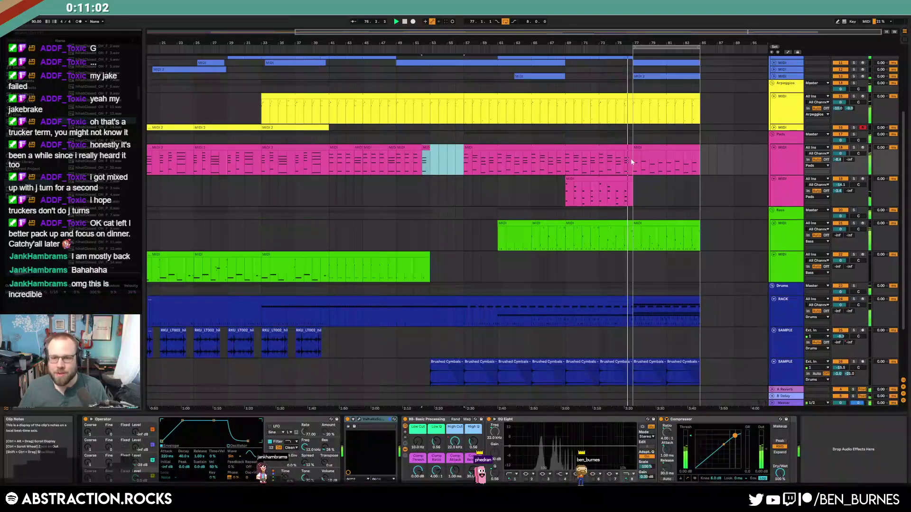
pyautogui.scroll(1, 631, 162)
pyautogui.moveTo(656, 33); pyautogui.dragTo(708, 36)
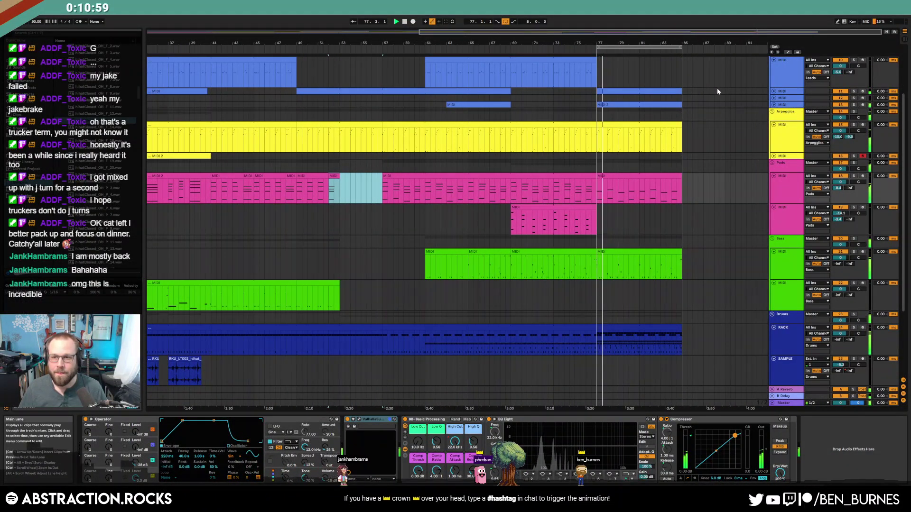
pyautogui.scroll(-3, 669, 223)
# Open the drum rack's glitch step sample, move its end point earlier and adjust its fade-out while the section loops
pyautogui.doubleClick(633, 251)
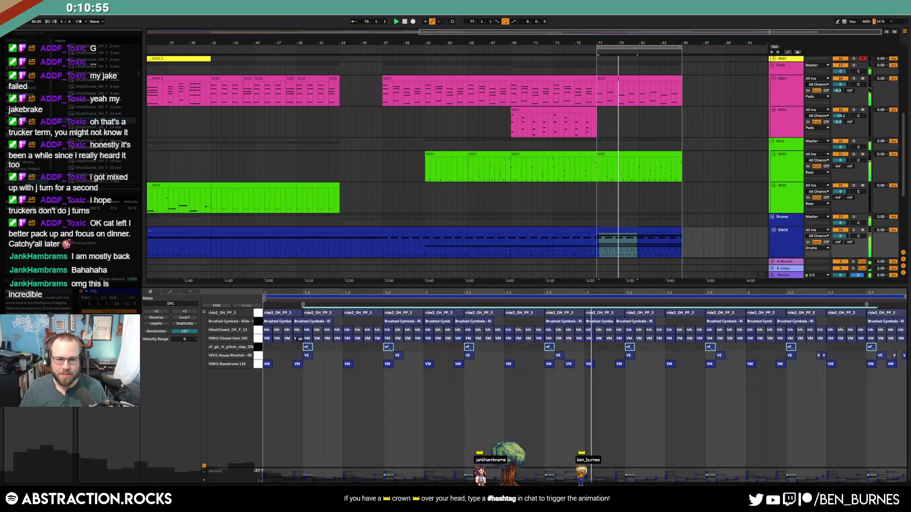
pyautogui.hotkey('shift', 'Tab')
pyautogui.moveTo(429, 427); pyautogui.dragTo(324, 428)
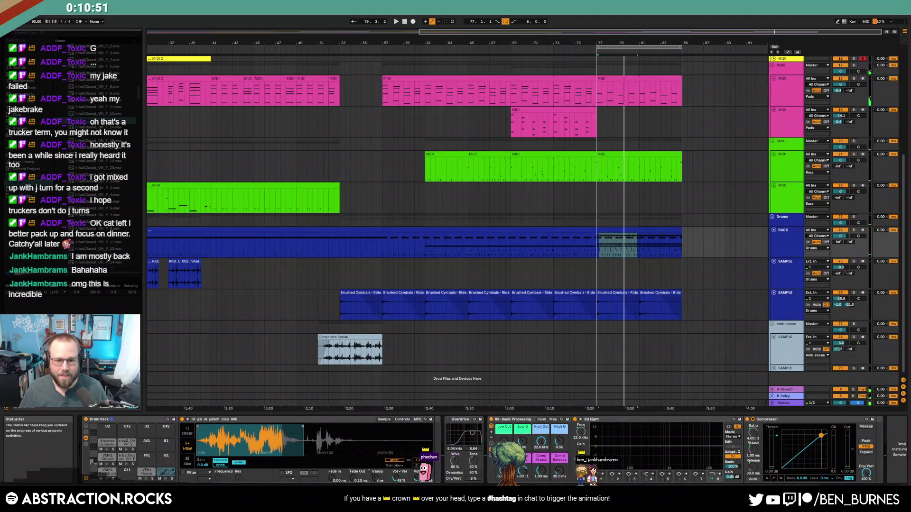
pyautogui.moveTo(353, 481); pyautogui.dragTo(352, 476)
pyautogui.press('space')
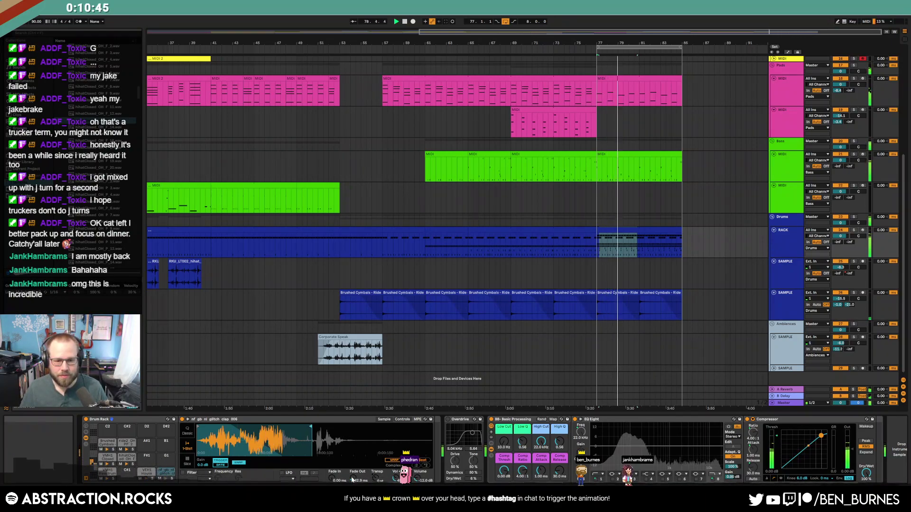
pyautogui.moveTo(352, 480); pyautogui.dragTo(353, 469)
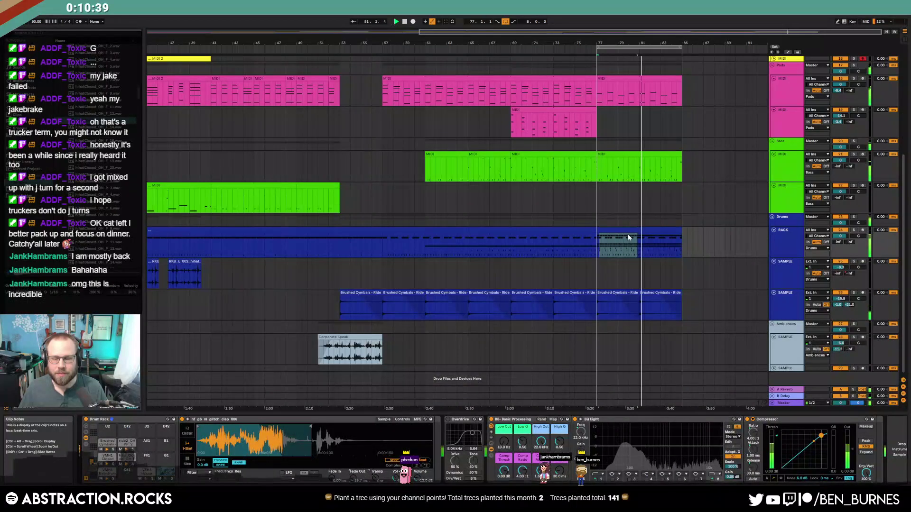
# Shorten the glitch step sample further so it ends at the close of its first burst
pyautogui.click(645, 232)
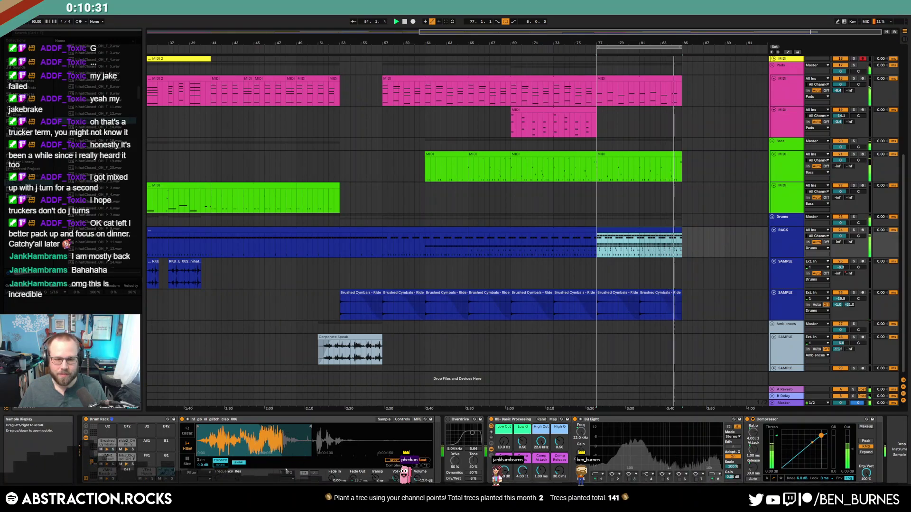
pyautogui.click(239, 463)
pyautogui.moveTo(309, 427)
pyautogui.mouseDown()
pyautogui.moveTo(273, 427)
pyautogui.moveTo(286, 427)
pyautogui.mouseUp()
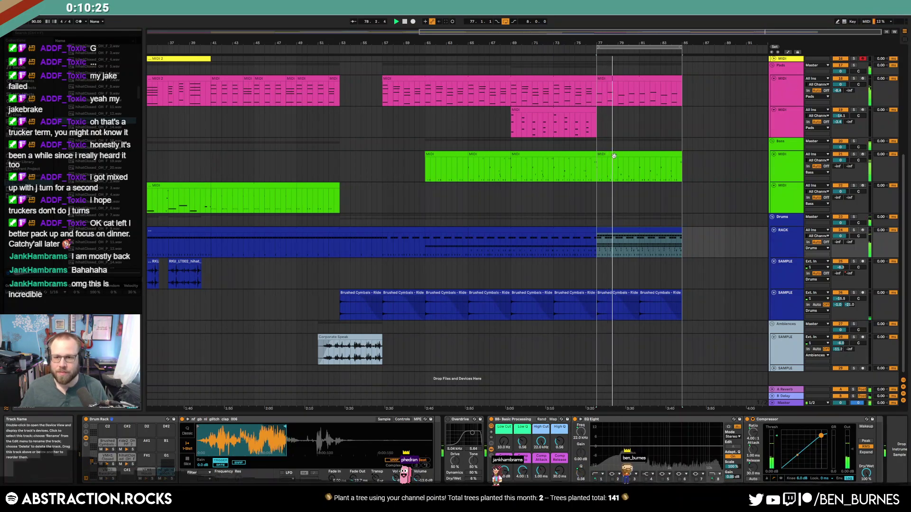
# Unfold the second and fourth Leads tracks and extend their clips starting at bar 77 to bar 101
pyautogui.scroll(2, 616, 154)
pyautogui.scroll(5, 616, 154)
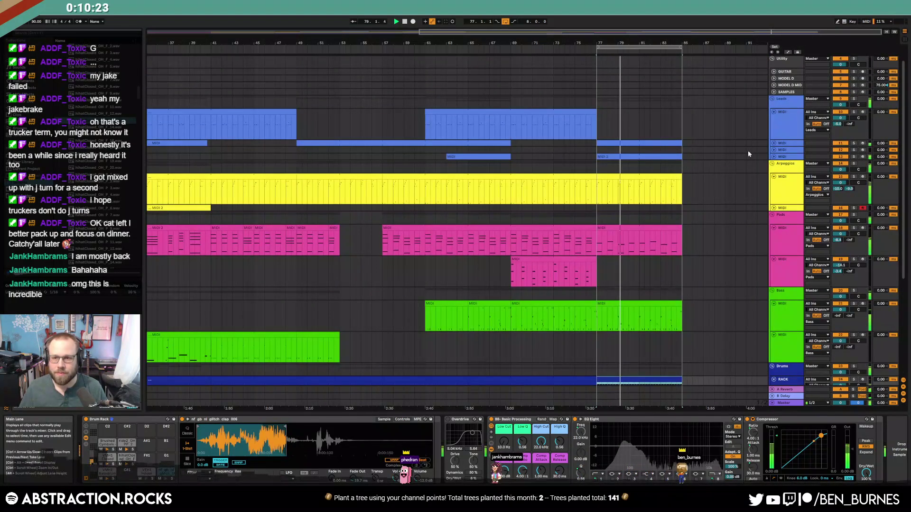
pyautogui.click(774, 144)
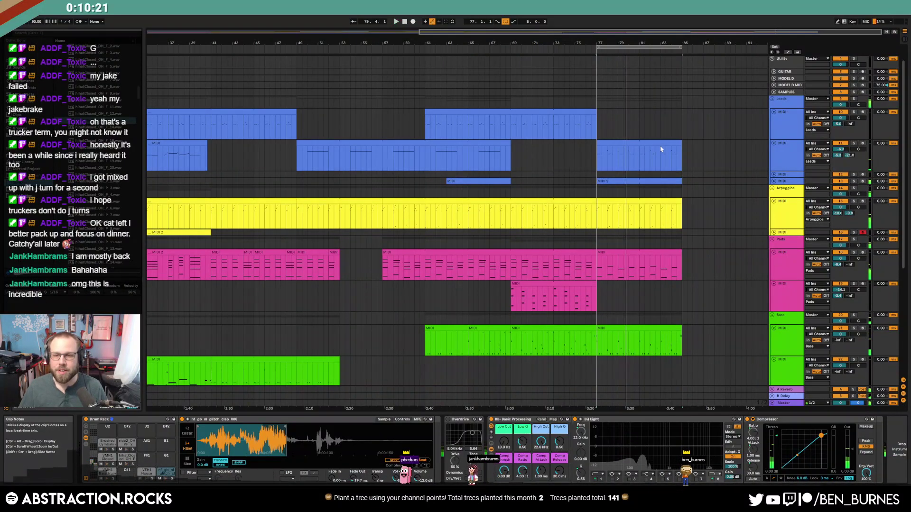
pyautogui.click(654, 143)
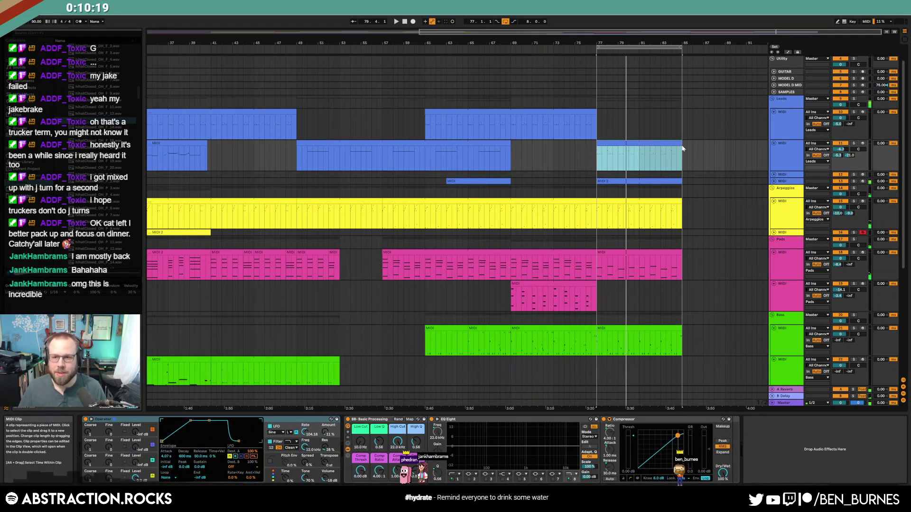
pyautogui.moveTo(707, 145)
pyautogui.mouseDown()
pyautogui.moveTo(764, 145)
pyautogui.moveTo(753, 50)
pyautogui.moveTo(709, 142)
pyautogui.mouseUp()
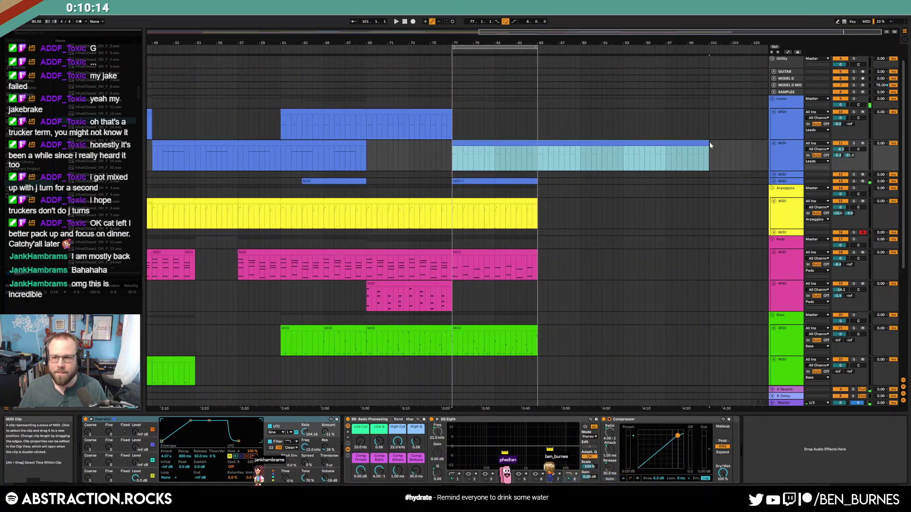
pyautogui.click(774, 182)
pyautogui.moveTo(537, 181); pyautogui.dragTo(708, 181)
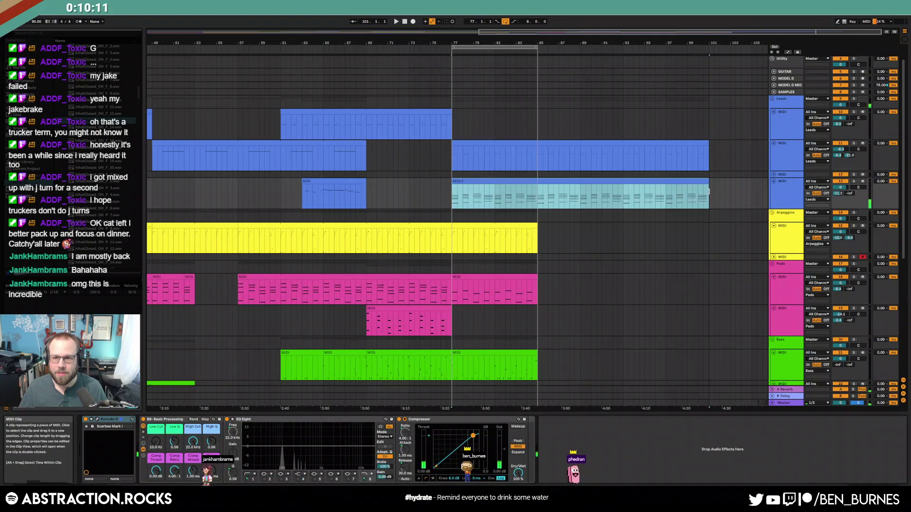
# Extend the main Arpeggios clip and the first Pads track's last clip to bar 101
pyautogui.click(665, 195)
pyautogui.moveTo(700, 235); pyautogui.dragTo(709, 235)
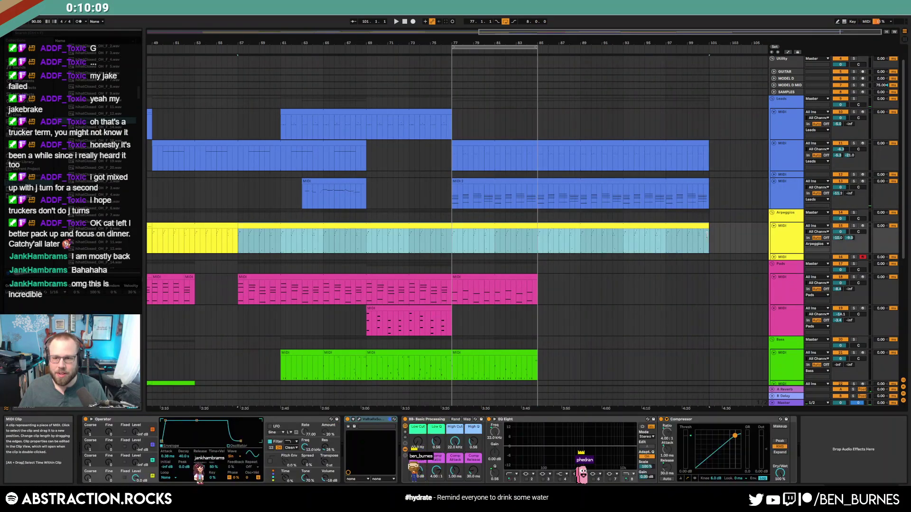
pyautogui.moveTo(535, 276); pyautogui.dragTo(709, 276)
pyautogui.scroll(-1, 672, 286)
pyautogui.scroll(-1, 673, 287)
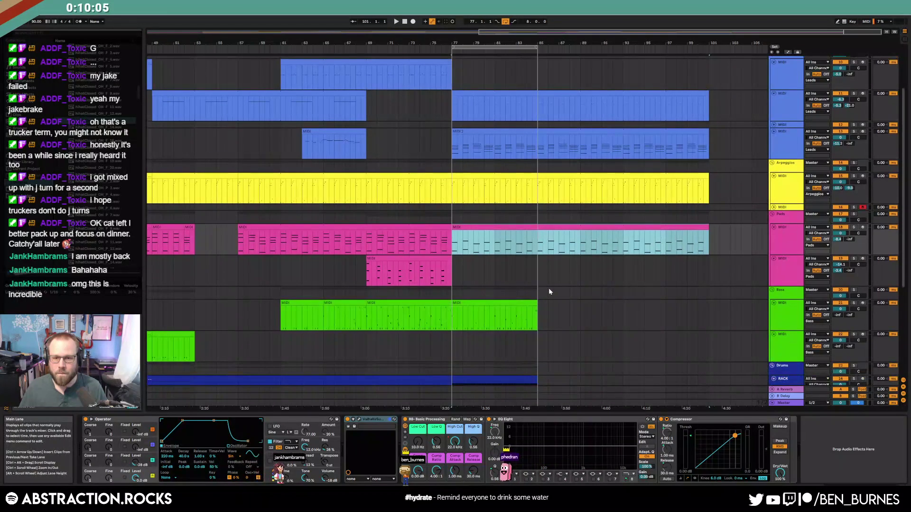
# Extend the first Bass track's clip starting at bar 77 to bar 101
pyautogui.moveTo(536, 304)
pyautogui.mouseDown()
pyautogui.moveTo(710, 301)
pyautogui.moveTo(537, 302)
pyautogui.mouseUp()
pyautogui.doubleClick(525, 304)
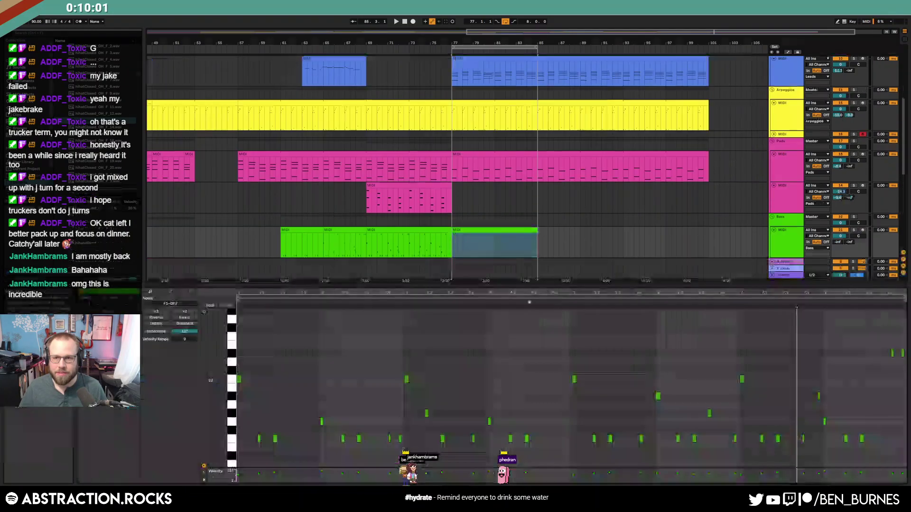
pyautogui.scroll(-4, 626, 256)
pyautogui.click(104, 313)
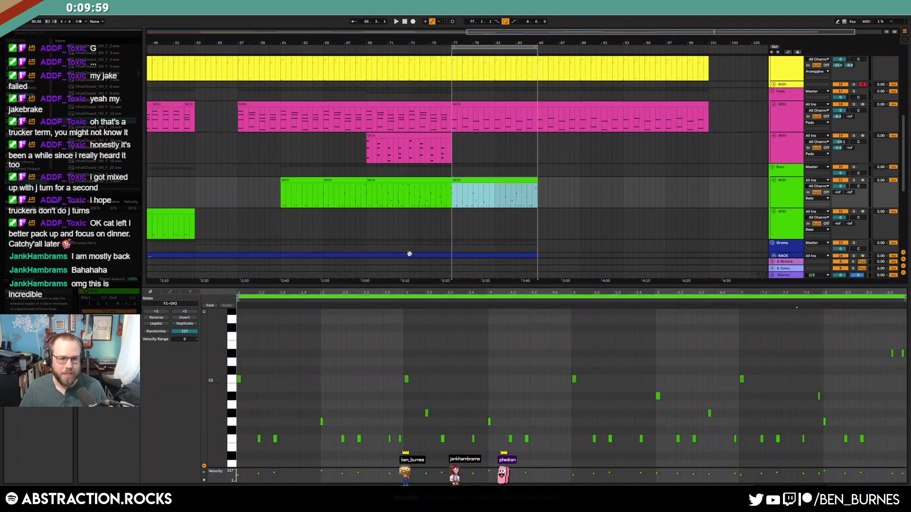
pyautogui.moveTo(543, 182); pyautogui.dragTo(710, 193)
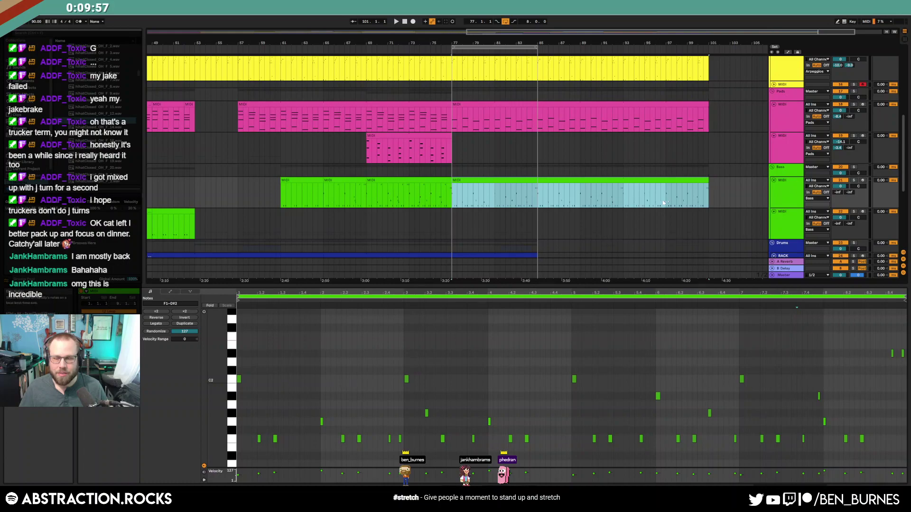
# Extend the Drums RACK clip starting at bar 77 to bar 101
pyautogui.scroll(-3, 592, 217)
pyautogui.moveTo(536, 171); pyautogui.dragTo(729, 172)
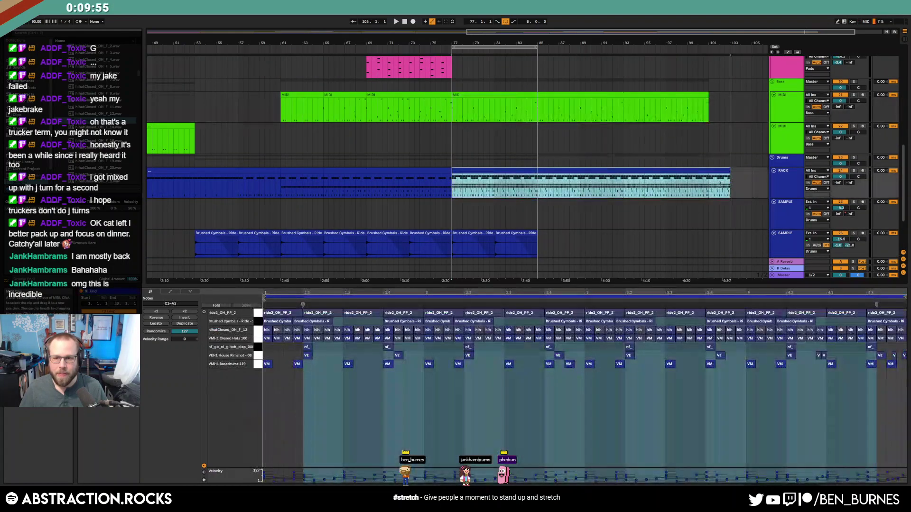
pyautogui.scroll(-1, 655, 203)
# Duplicate the last two Brushed Cymbals ride clips repeatedly so the cymbal hits continue to bar 105
pyautogui.click(522, 211)
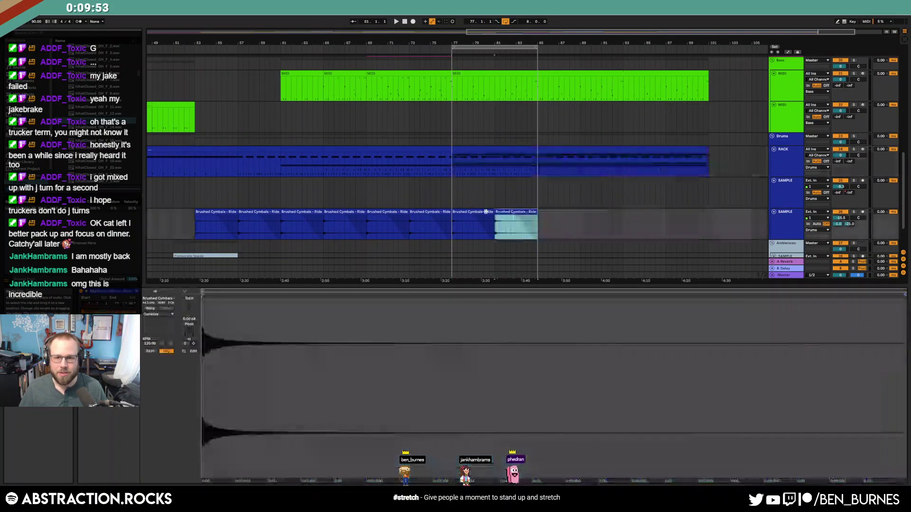
pyautogui.keyDown('shift'); pyautogui.click(486, 211); pyautogui.keyUp('shift')
pyautogui.hotkey('ctrl', 'd')
pyautogui.hotkey('ctrl', 'd')
pyautogui.hotkey('ctrl', 'd')
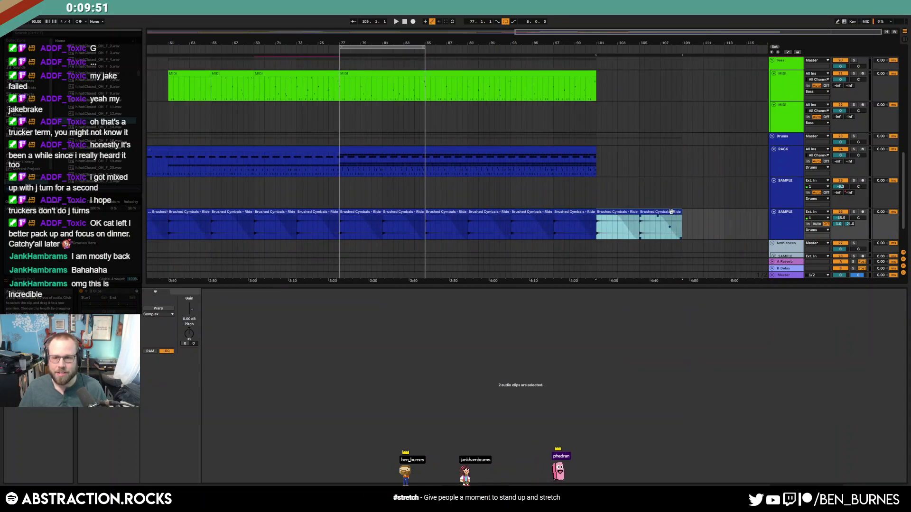
pyautogui.hotkey('ctrl', 'z')
pyautogui.hotkey('ctrl', 'z')
# Show the drum RACK's devices, then open the sample manager on the SAMPLES track and audition random clap samples
pyautogui.click(414, 156)
pyautogui.hotkey('shift', 'Tab')
pyautogui.scroll(10, 525, 201)
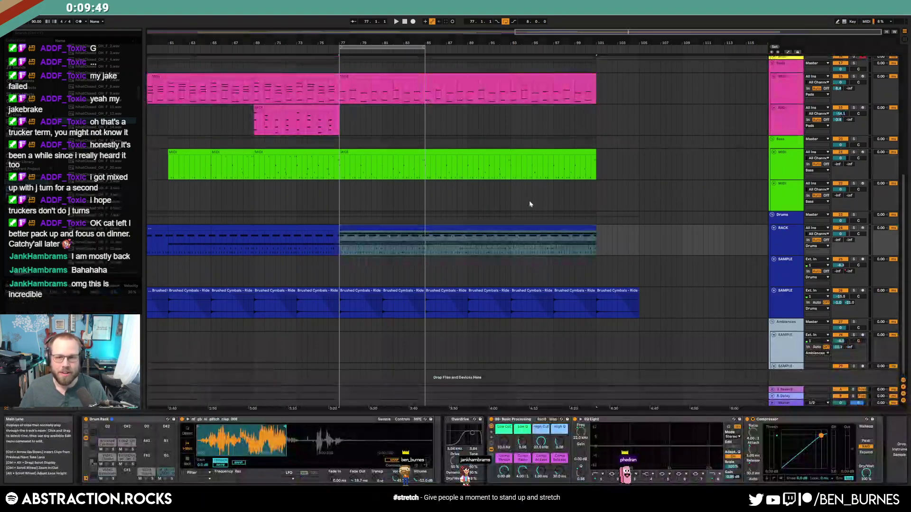
pyautogui.scroll(3, 773, 135)
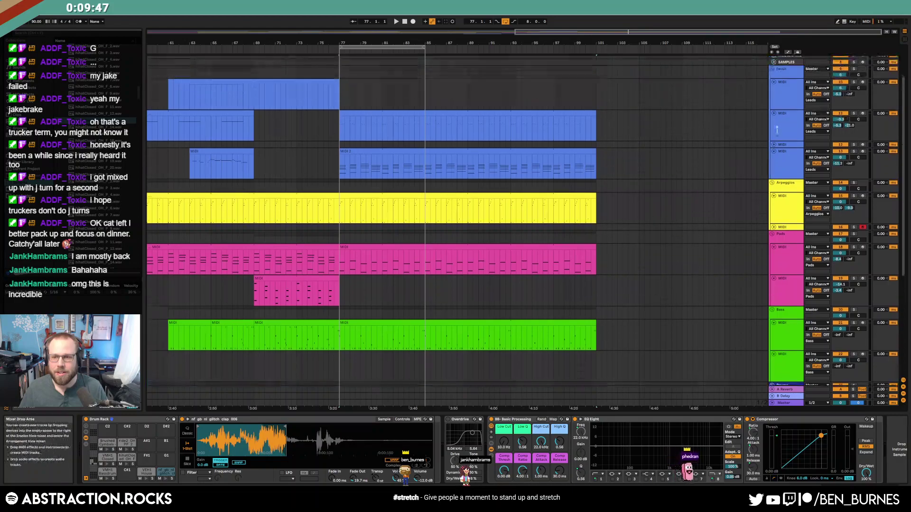
pyautogui.click(704, 83)
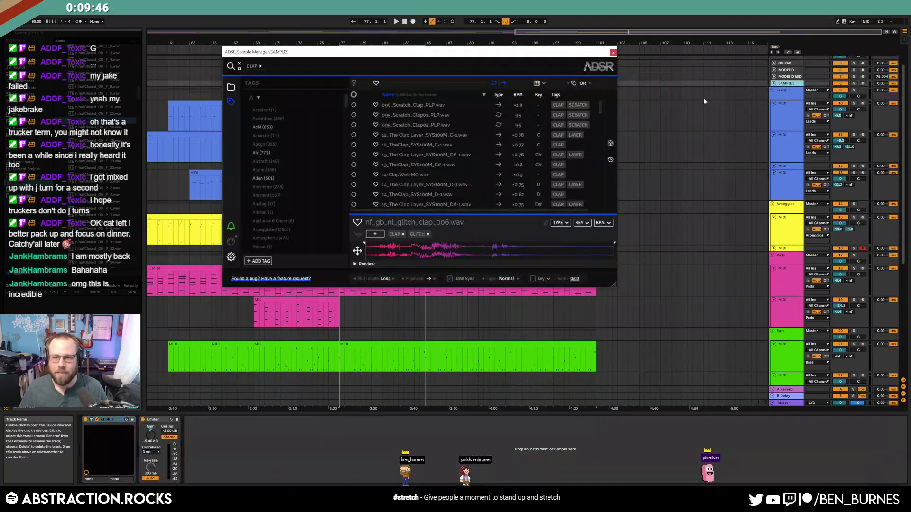
pyautogui.click(610, 144)
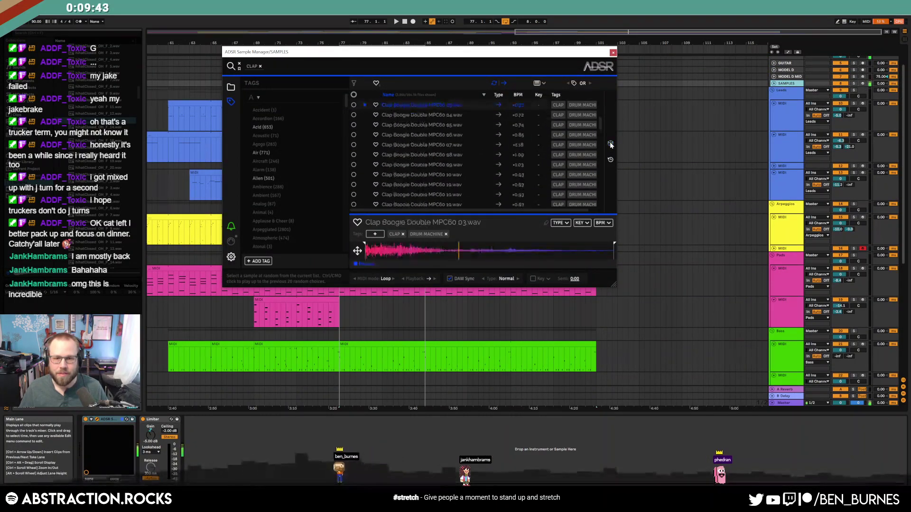
pyautogui.click(610, 143)
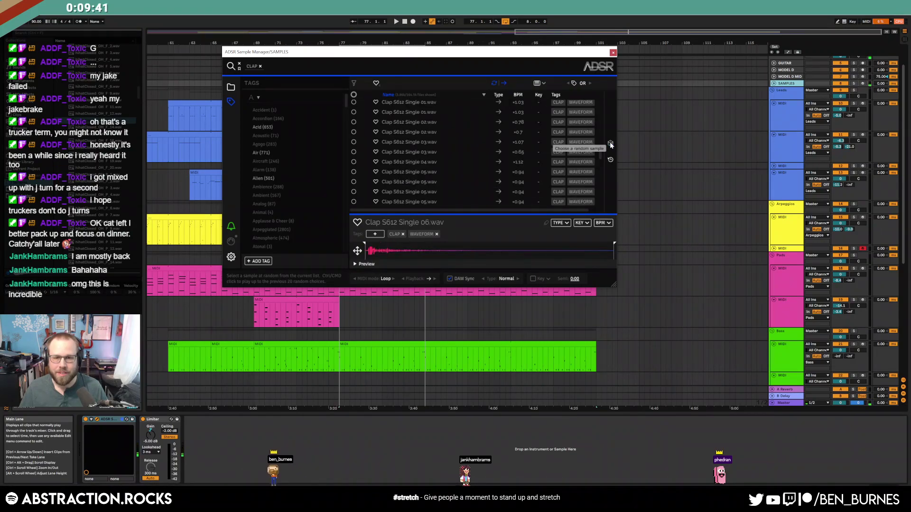
pyautogui.click(610, 144)
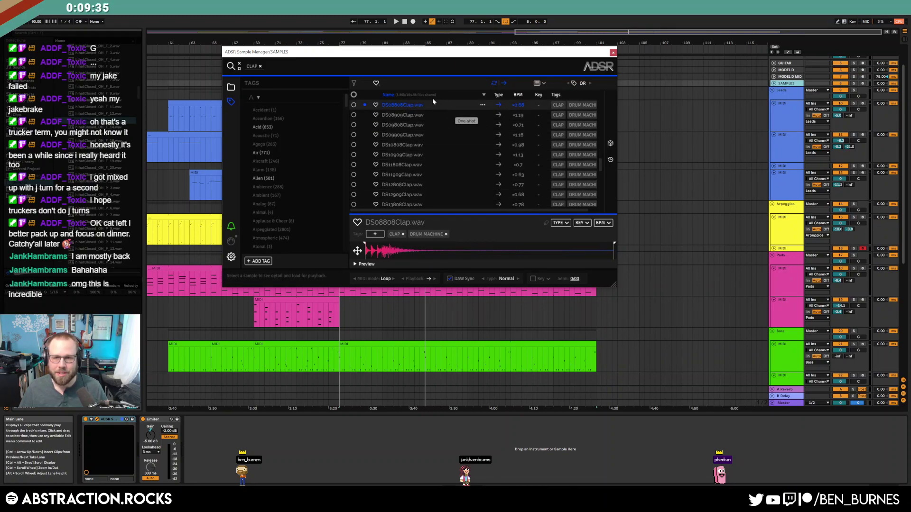
# Replace the Drum Rack's glitch step sample with DS08808Clap.wav and play the section from bar 77
pyautogui.scroll(-4, 725, 206)
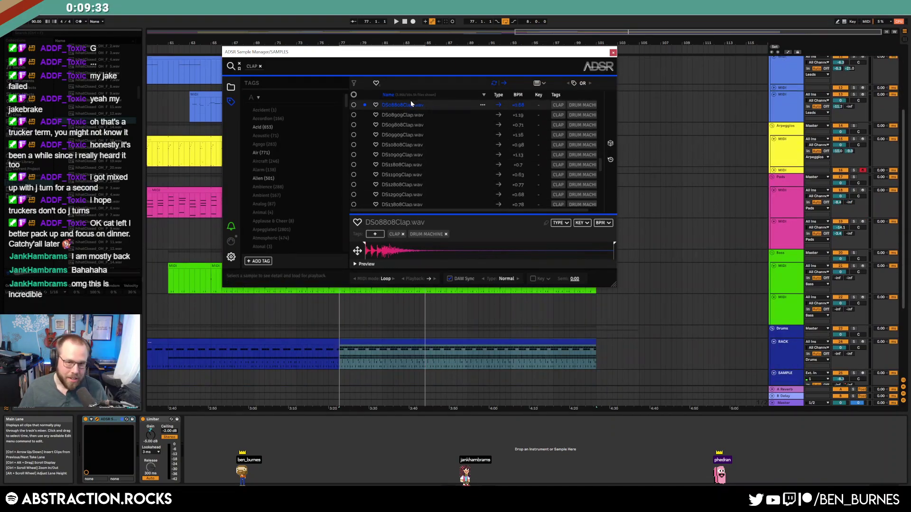
pyautogui.moveTo(414, 105); pyautogui.dragTo(716, 357)
pyautogui.moveTo(781, 359); pyautogui.dragTo(781, 354)
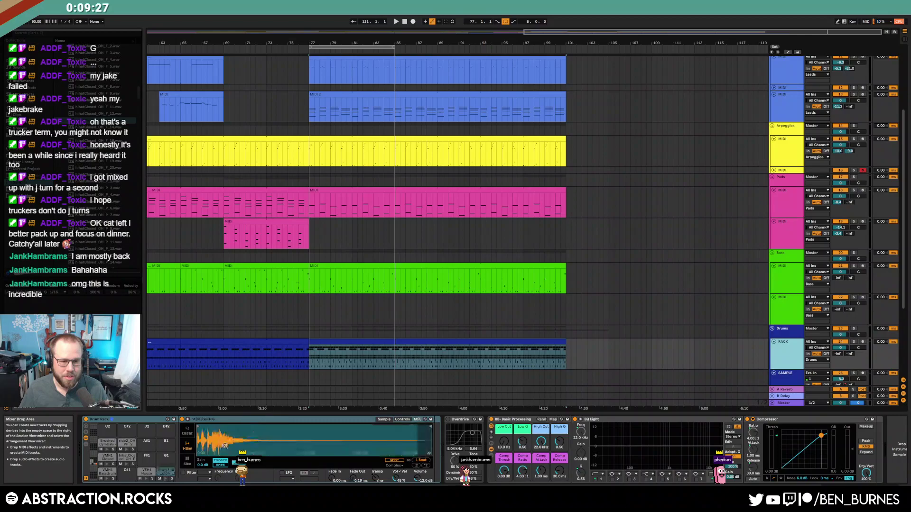
pyautogui.click(311, 349)
pyautogui.press('space')
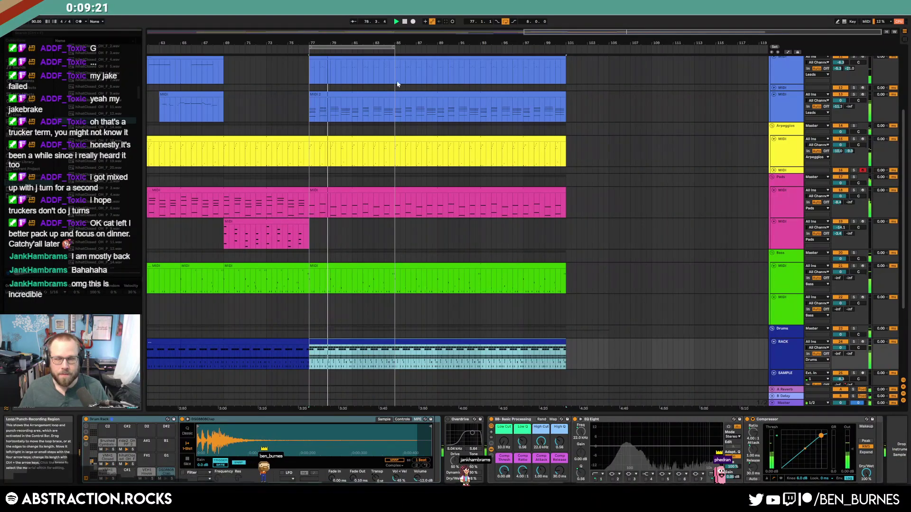
# Turn off arrangement looping and arm the first Leads track for recording
pyautogui.scroll(5, 433, 195)
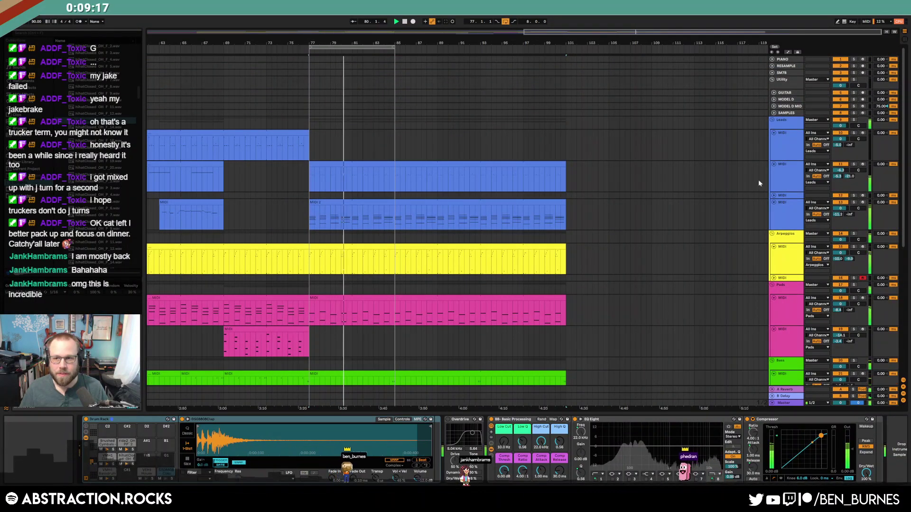
pyautogui.click(505, 22)
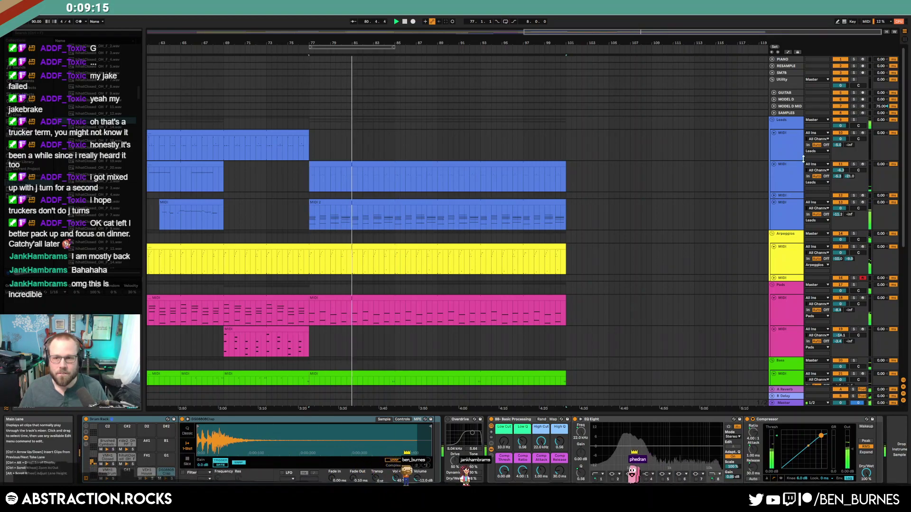
pyautogui.click(863, 134)
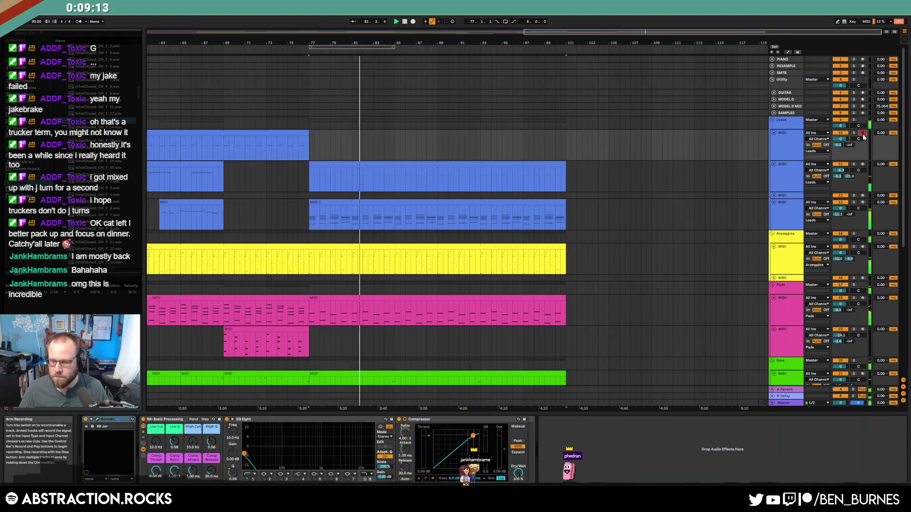
# Raise the first Leads track's High Cut automation to 22.0 kHz just after bar 77
pyautogui.press('a')
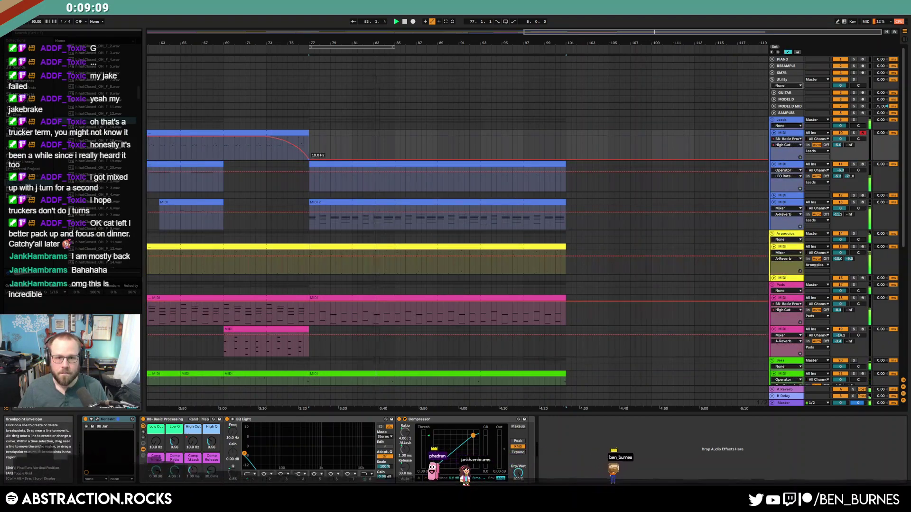
pyautogui.moveTo(320, 160); pyautogui.dragTo(316, 139)
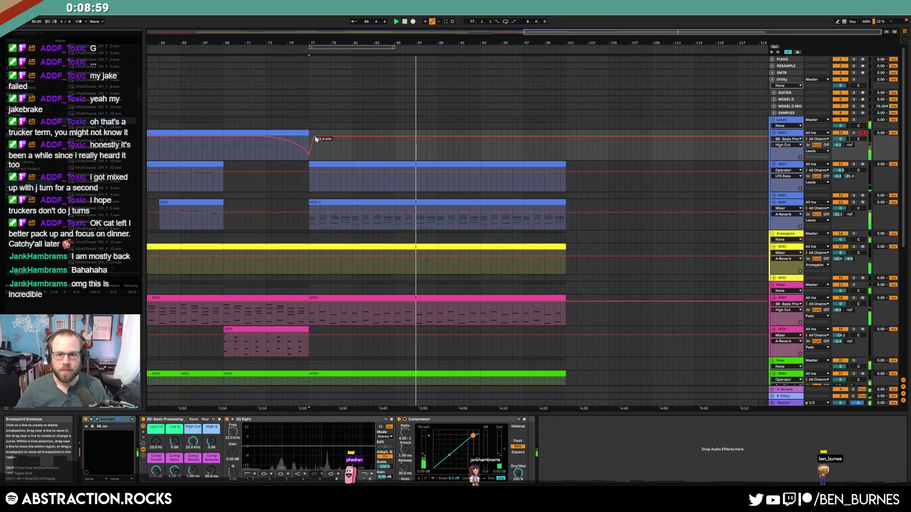
pyautogui.moveTo(400, 151); pyautogui.dragTo(416, 153)
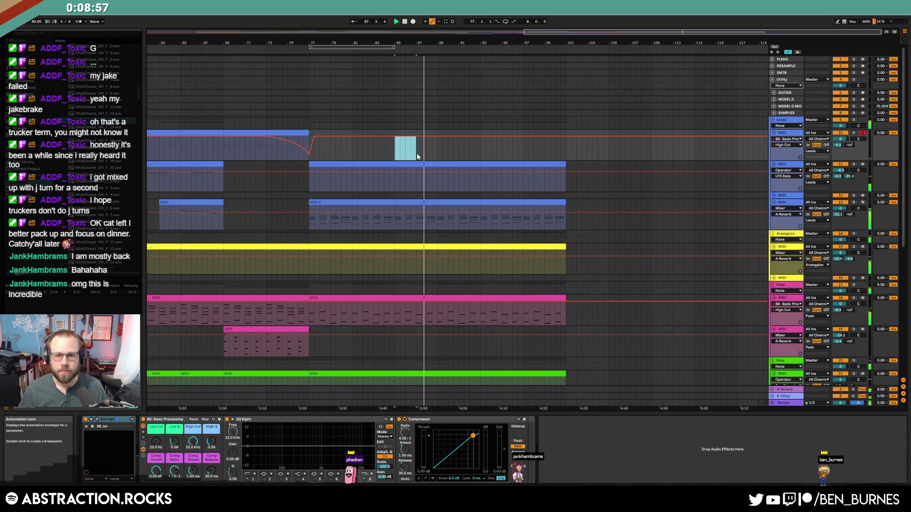
pyautogui.press('a')
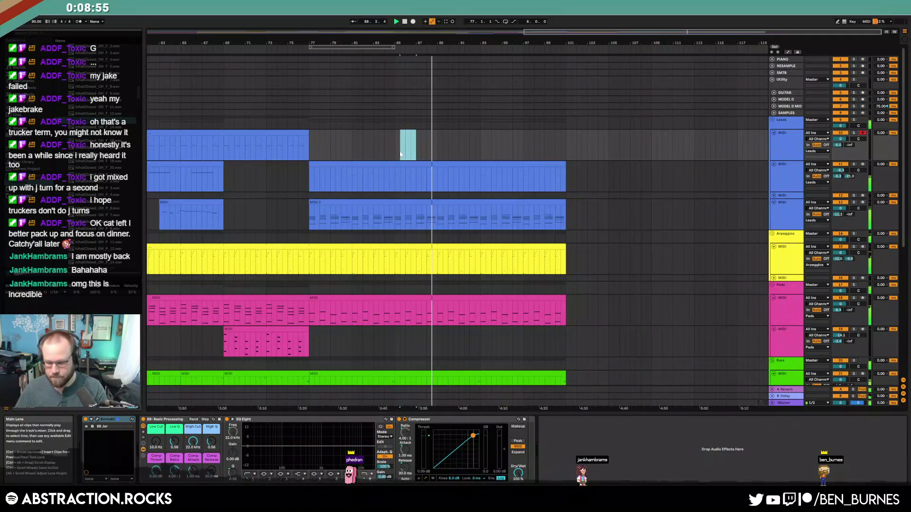
# Record a short MIDI part on the first Leads track and fit its clip to bars 87 to 89
pyautogui.press('F9')
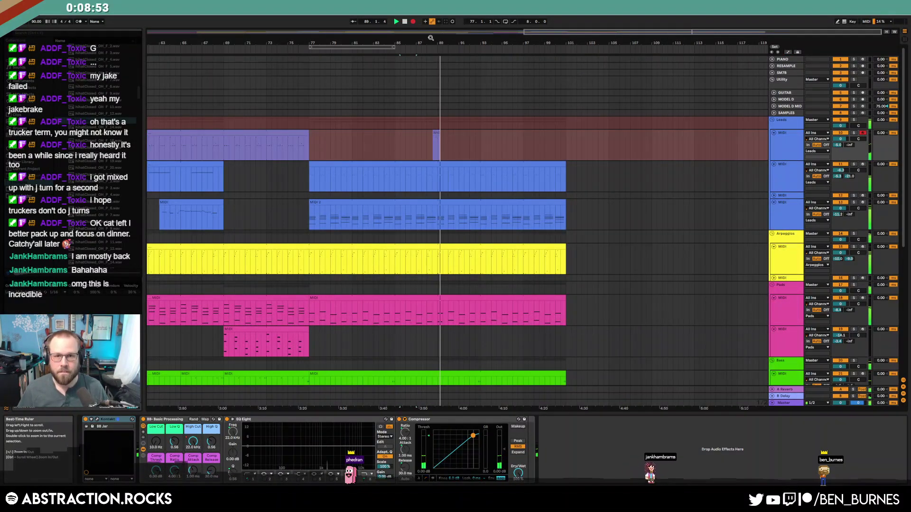
pyautogui.press('F9')
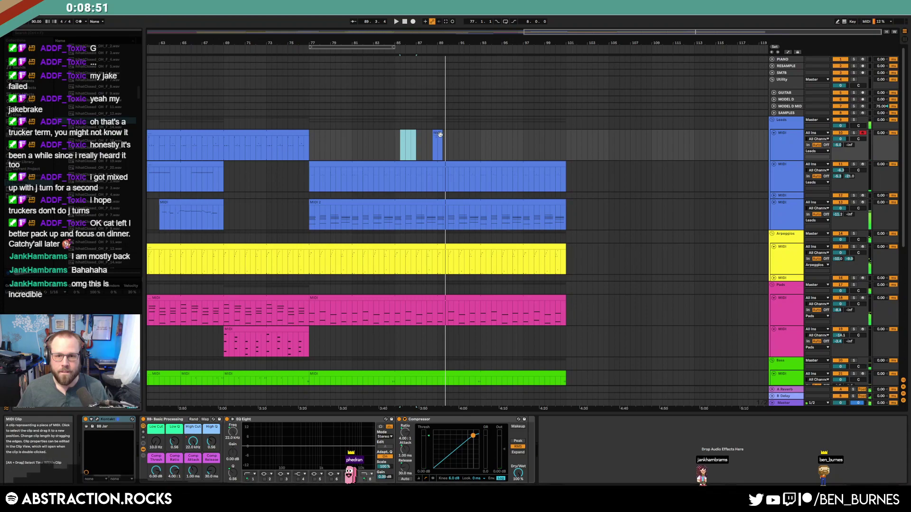
pyautogui.press('space')
pyautogui.click(439, 134)
pyautogui.moveTo(442, 134); pyautogui.dragTo(436, 133)
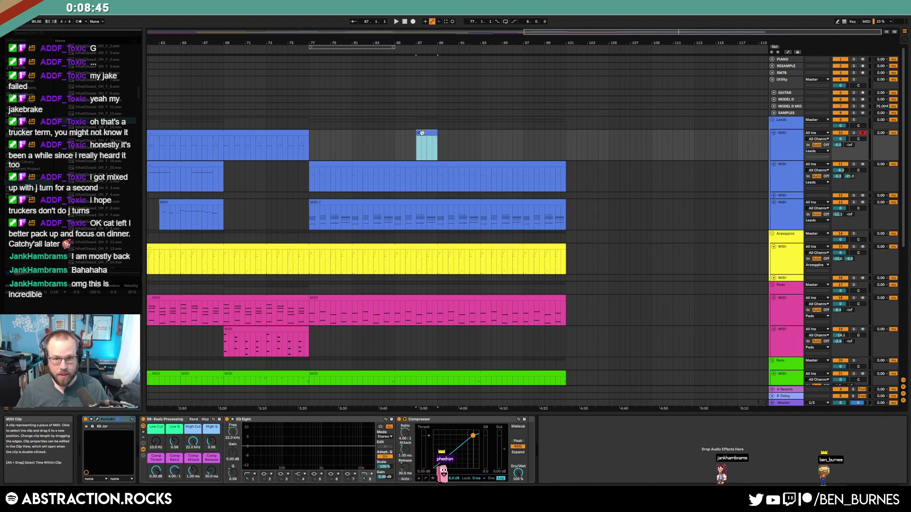
# Loop the newly recorded Leads clip and stretch it to run from bar 85 to bar 101
pyautogui.doubleClick(422, 133)
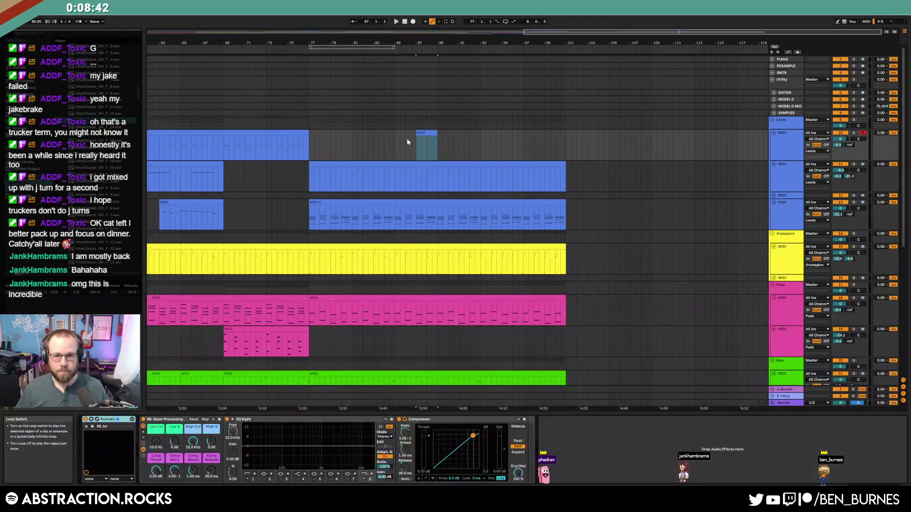
pyautogui.click(406, 138)
pyautogui.moveTo(416, 136); pyautogui.dragTo(567, 143)
# Automate the first Leads track's B-Delay send to rise just before bar 85 and play the section
pyautogui.moveTo(849, 145); pyautogui.dragTo(849, 144)
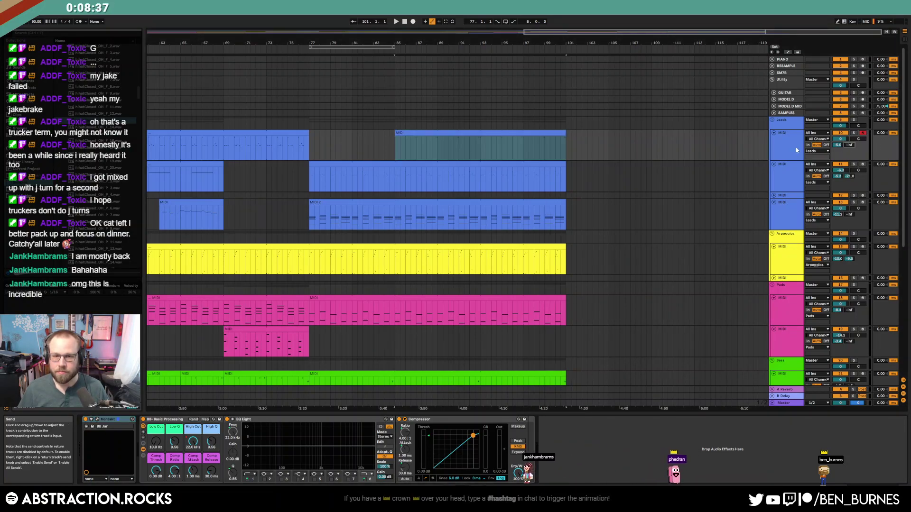
pyautogui.press('a')
pyautogui.moveTo(393, 158)
pyautogui.mouseDown()
pyautogui.moveTo(395, 144)
pyautogui.moveTo(395, 154)
pyautogui.mouseUp()
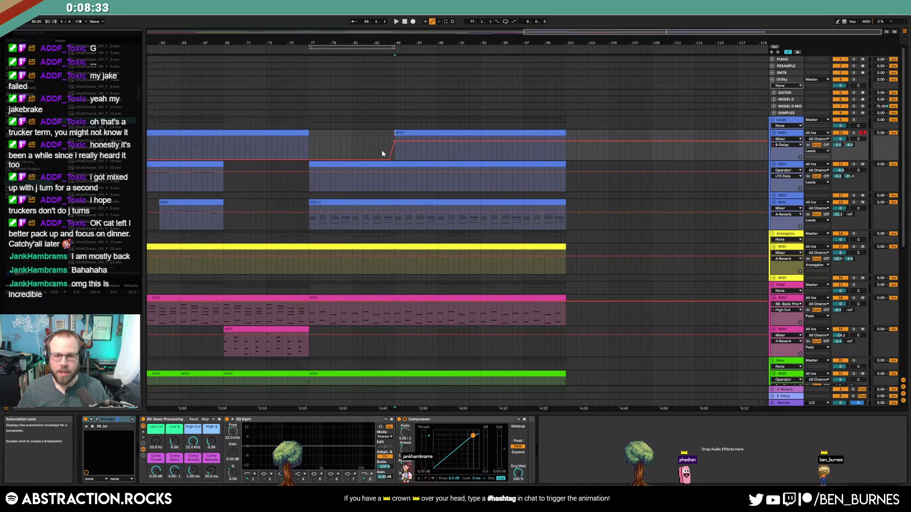
pyautogui.click(395, 154)
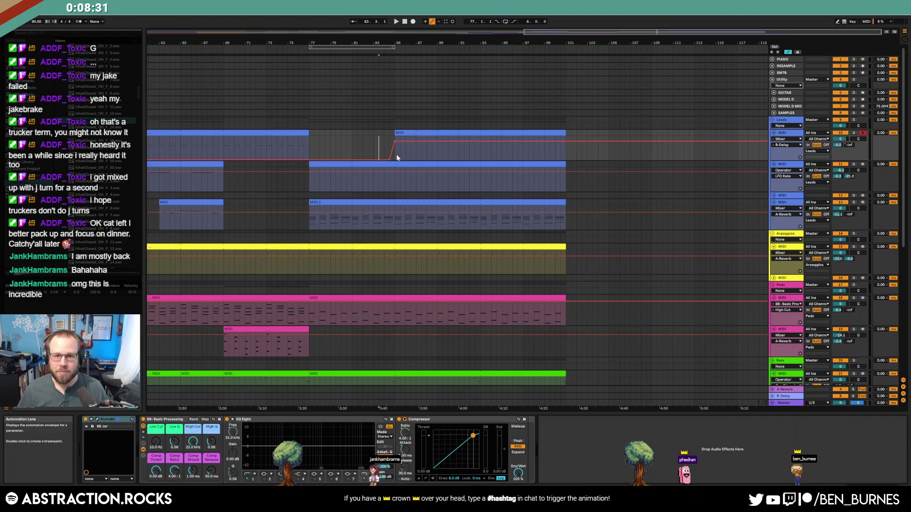
pyautogui.press('space')
pyautogui.press('a')
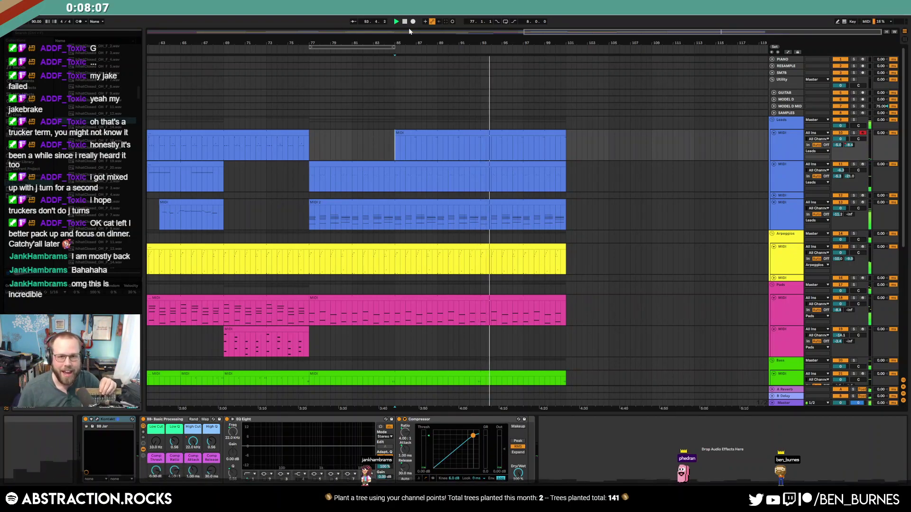
# Add an empty duplicate of the brushed cymbals SAMPLE track directly beneath it
pyautogui.moveTo(584, 32); pyautogui.dragTo(515, 32)
pyautogui.scroll(-6, 584, 352)
pyautogui.scroll(-2, 573, 369)
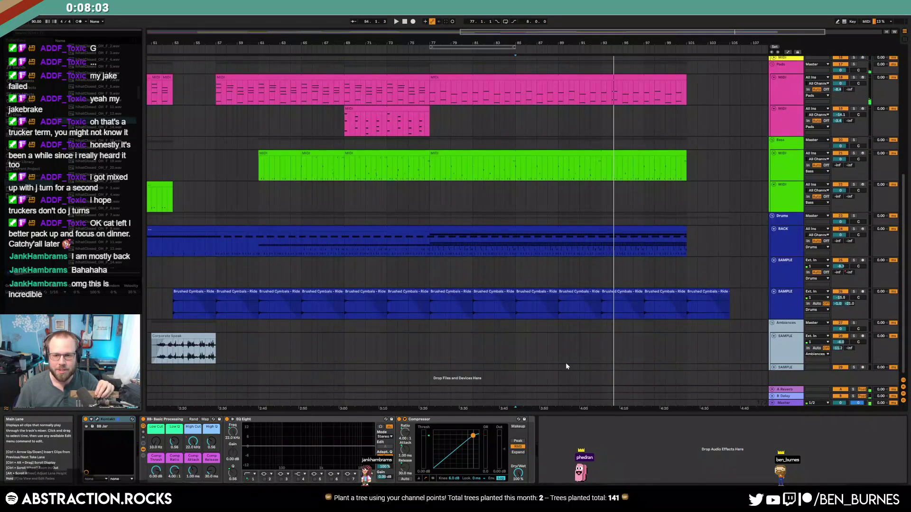
pyautogui.click(796, 313)
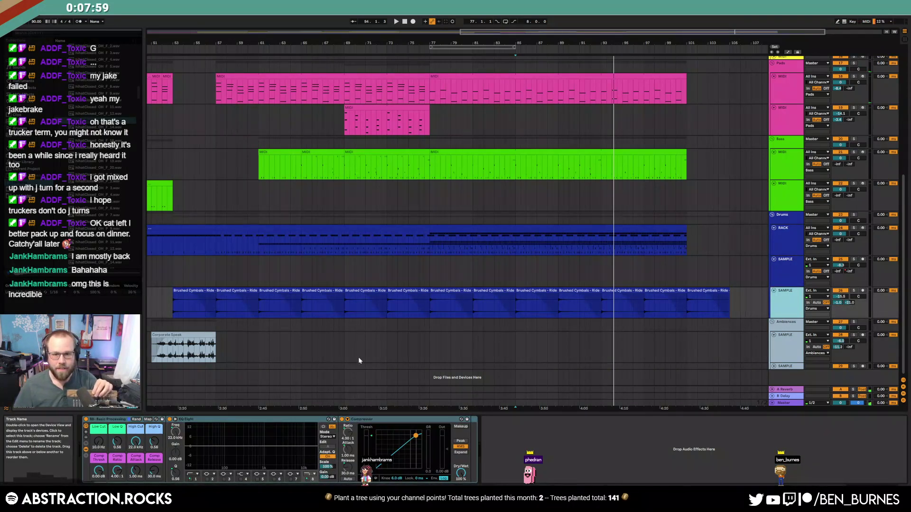
pyautogui.hotkey('ctrl', 'd')
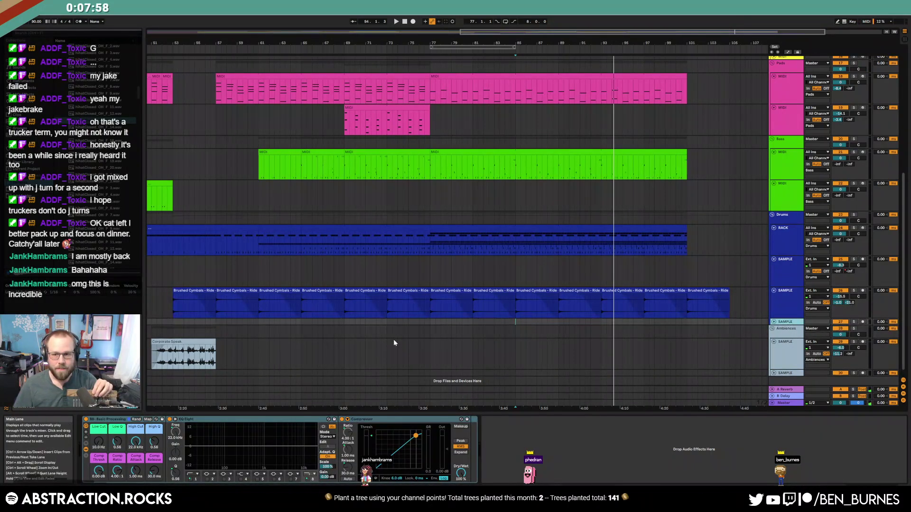
# Play from about bar 73, arm the new SAMPLE track and record a short audio take across bar 77
pyautogui.click(390, 48)
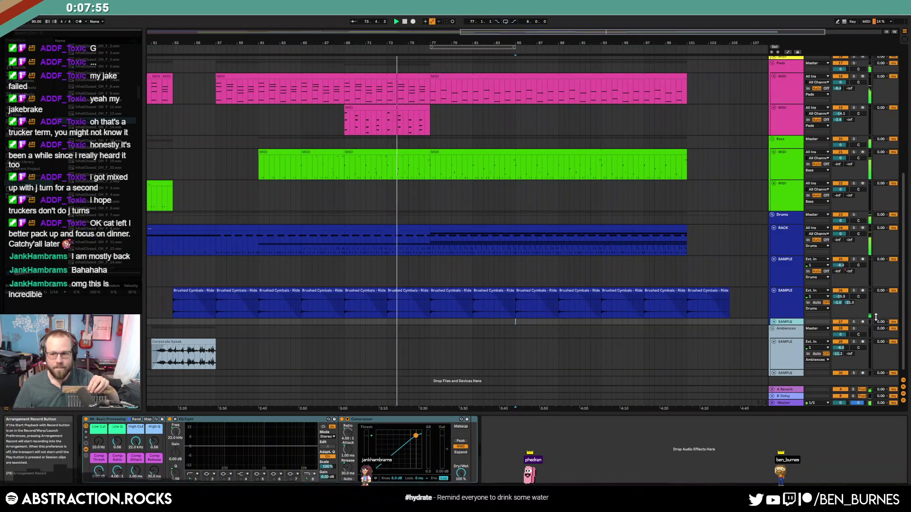
pyautogui.click(863, 322)
pyautogui.click(414, 21)
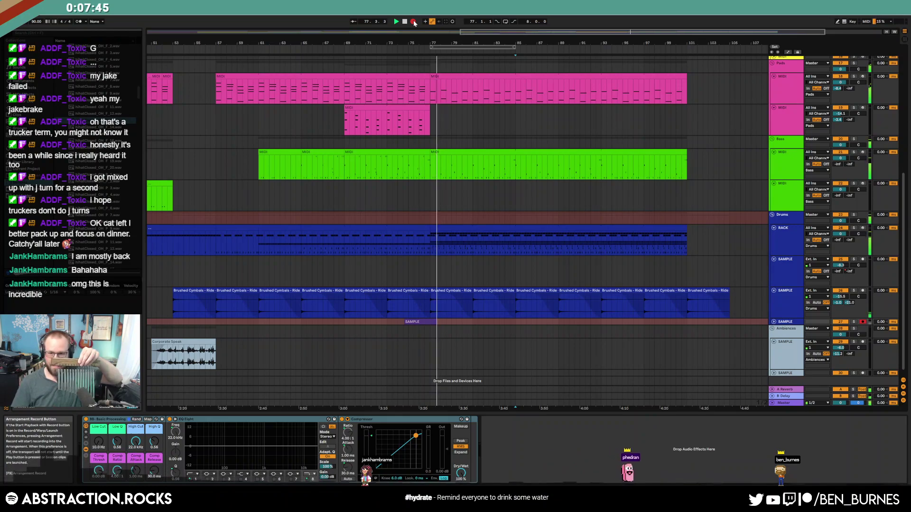
pyautogui.click(413, 21)
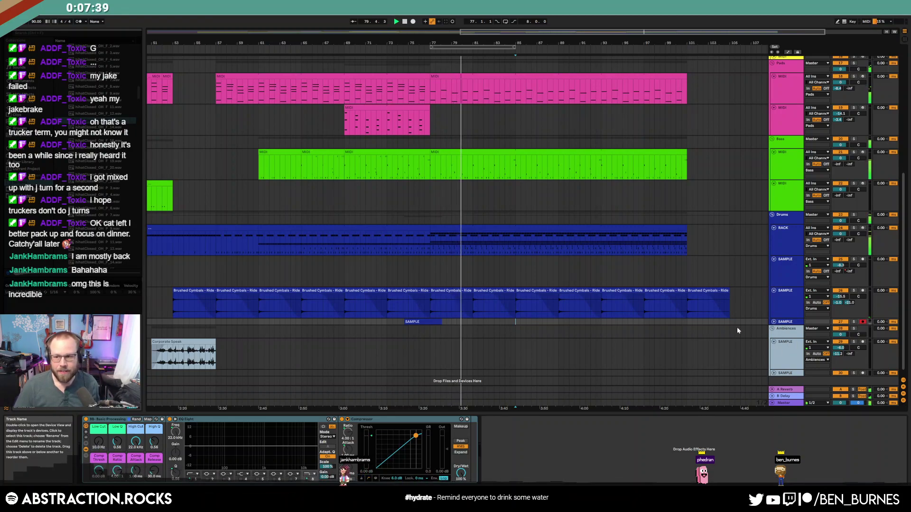
# Unfold the new SAMPLE track, stop playback and trim the start of the recorded clip to about bar 76
pyautogui.click(773, 322)
pyautogui.press('space')
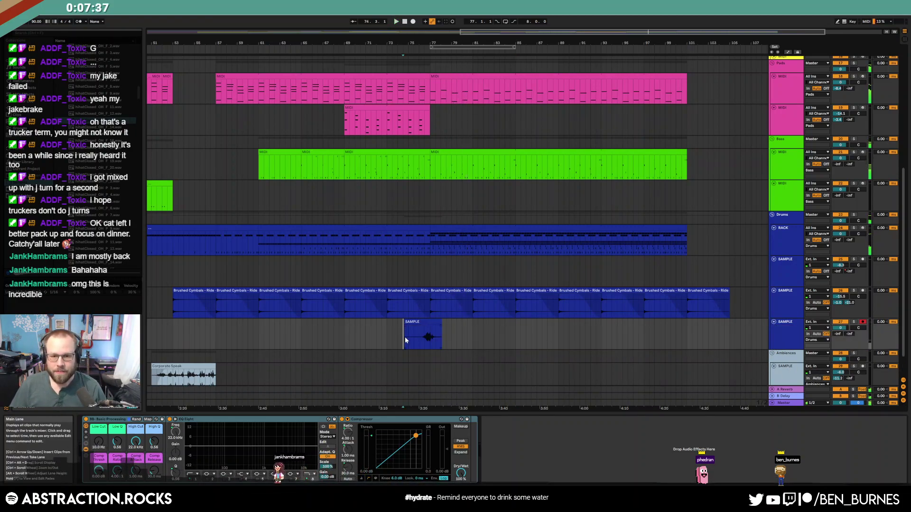
pyautogui.click(403, 329)
pyautogui.scroll(5, 404, 326)
pyautogui.moveTo(411, 323); pyautogui.dragTo(492, 335)
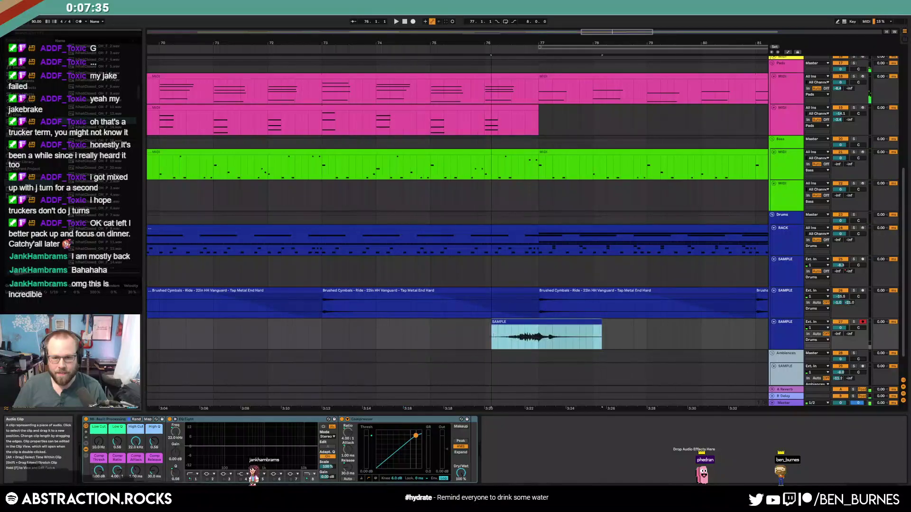
# Set the recorded drum SAMPLE track's Low Cut to 560 Hz and its volume to about -12 dB, with reverb and delay sends
pyautogui.moveTo(99, 442); pyautogui.dragTo(99, 399)
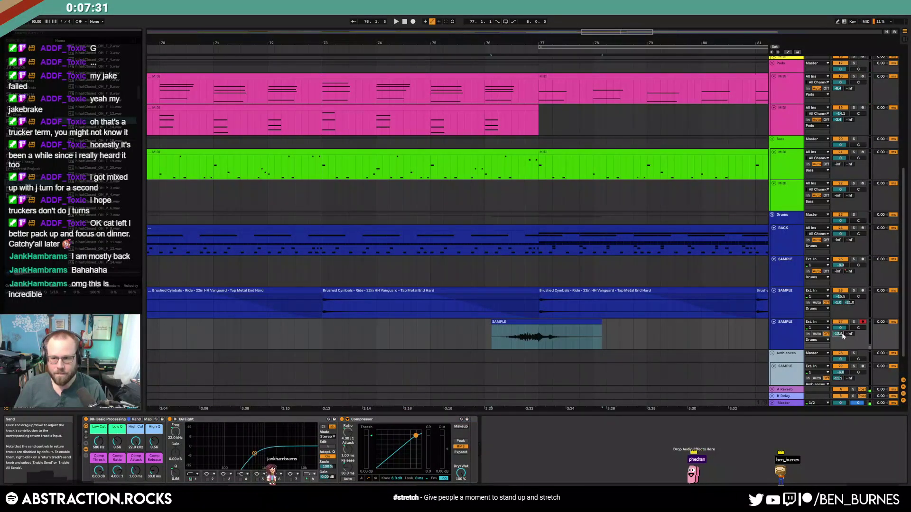
pyautogui.press('space')
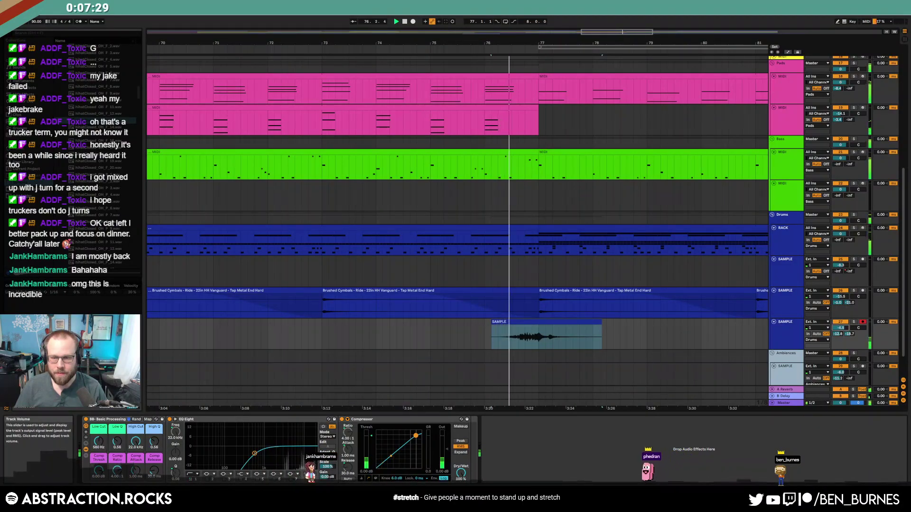
pyautogui.moveTo(840, 328)
pyautogui.mouseDown()
pyautogui.moveTo(840, 351)
pyautogui.moveTo(848, 327)
pyautogui.moveTo(838, 325)
pyautogui.mouseUp()
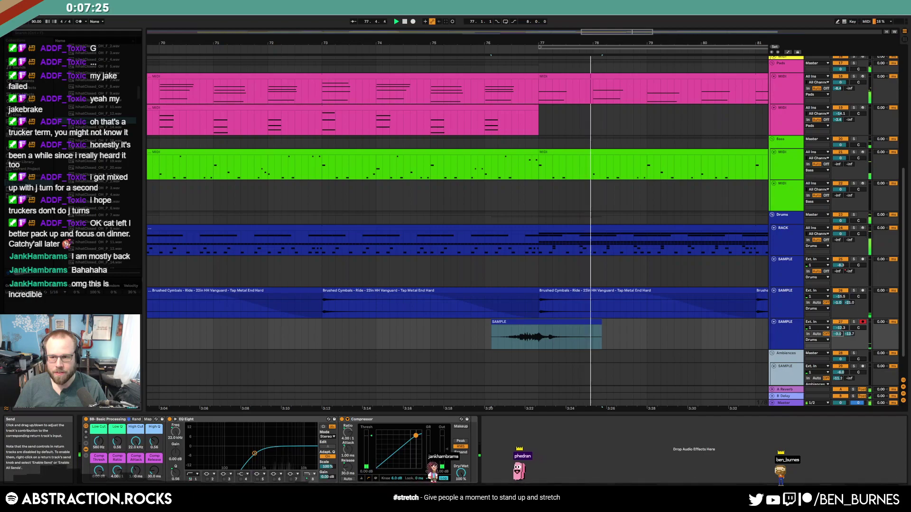
# Add a new audio SAMPLE track beneath the lowest MIDI track in the Leads group
pyautogui.scroll(-5, 696, 332)
pyautogui.scroll(2, 692, 315)
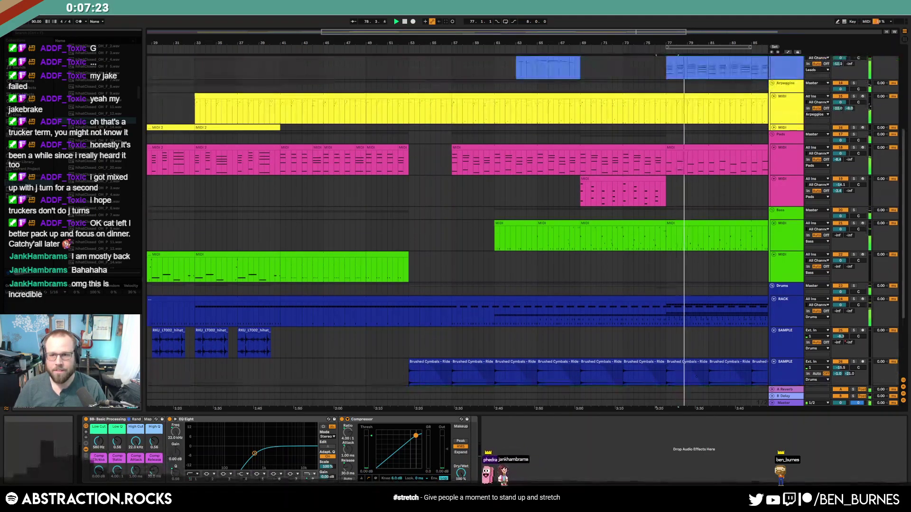
pyautogui.moveTo(657, 33); pyautogui.dragTo(656, 19)
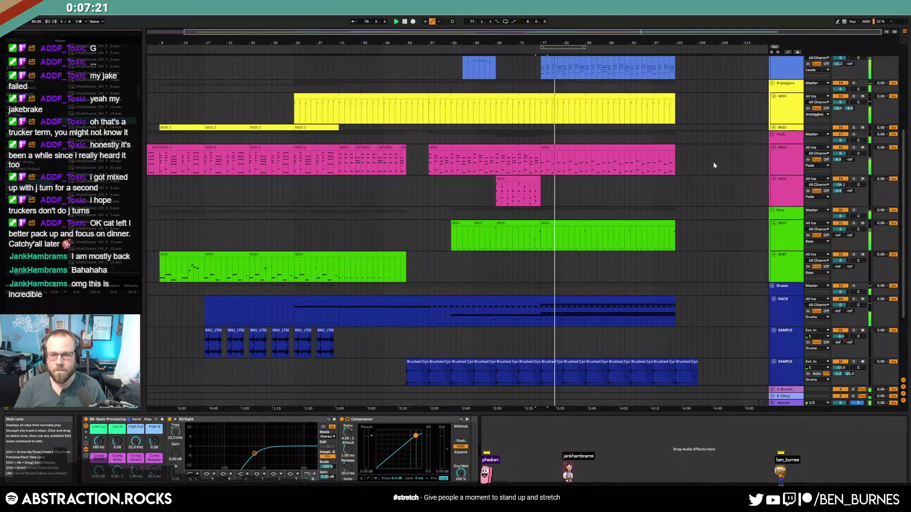
pyautogui.scroll(-2, 681, 194)
pyautogui.scroll(-1, 669, 209)
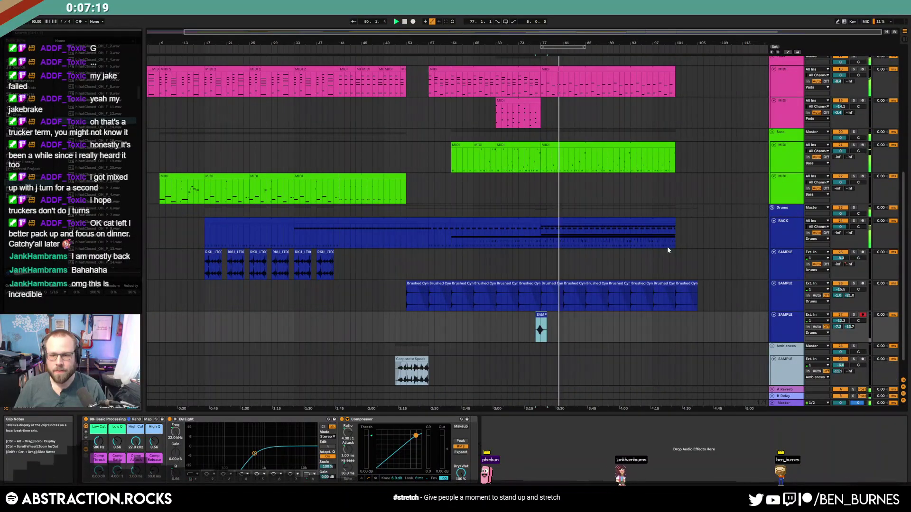
pyautogui.scroll(6, 667, 211)
pyautogui.scroll(1, 653, 254)
pyautogui.click(786, 167)
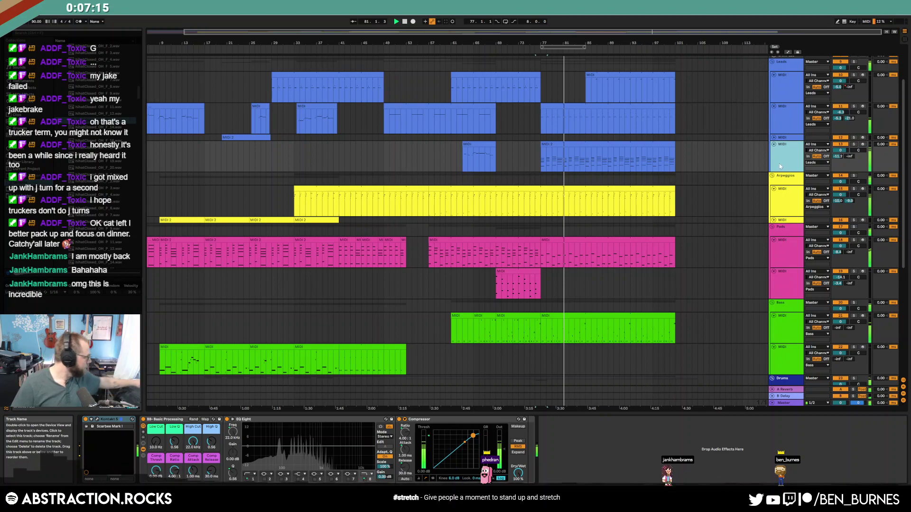
pyautogui.hotkey('ctrl', 't')
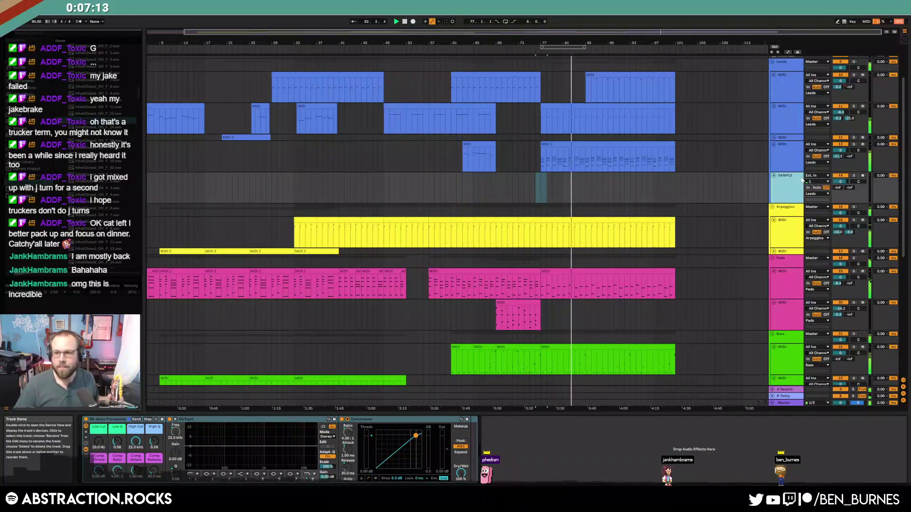
# Arm the new Leads SAMPLE track and record a live take from about bar 84 to bar 102, then stop
pyautogui.click(862, 176)
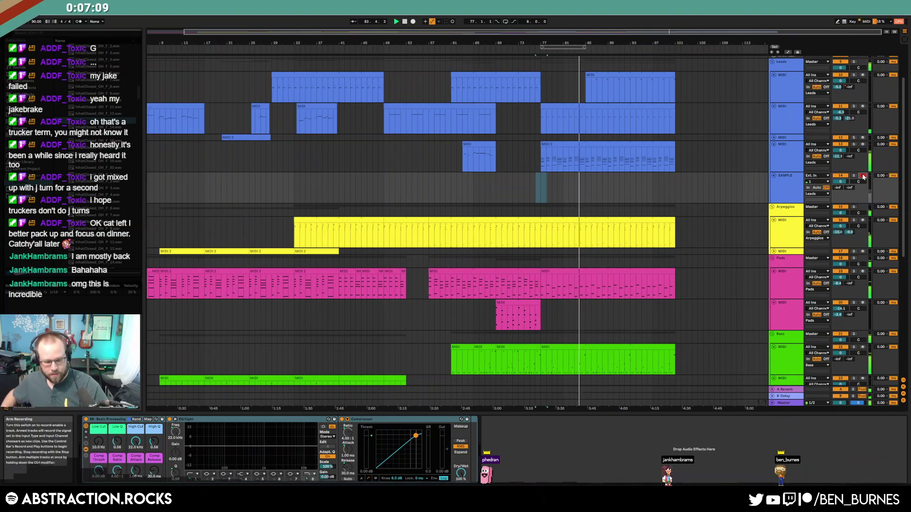
pyautogui.press('F9')
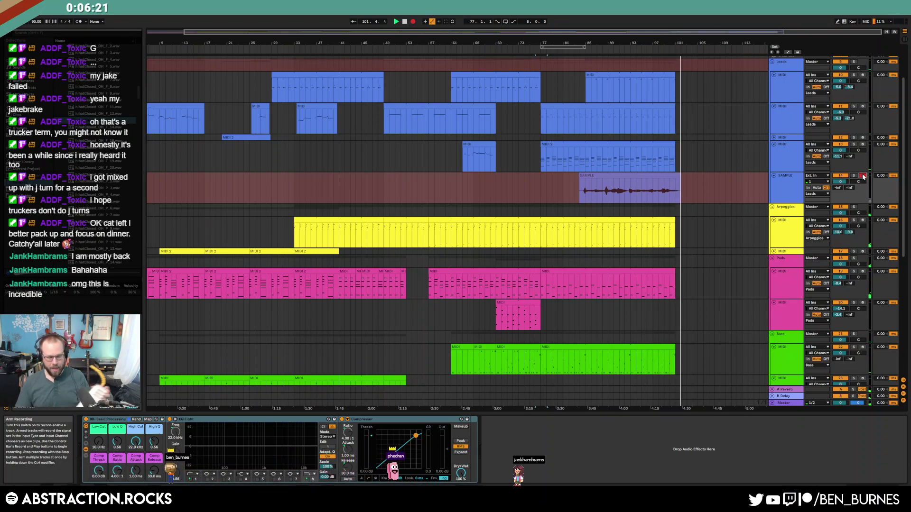
pyautogui.press('F9')
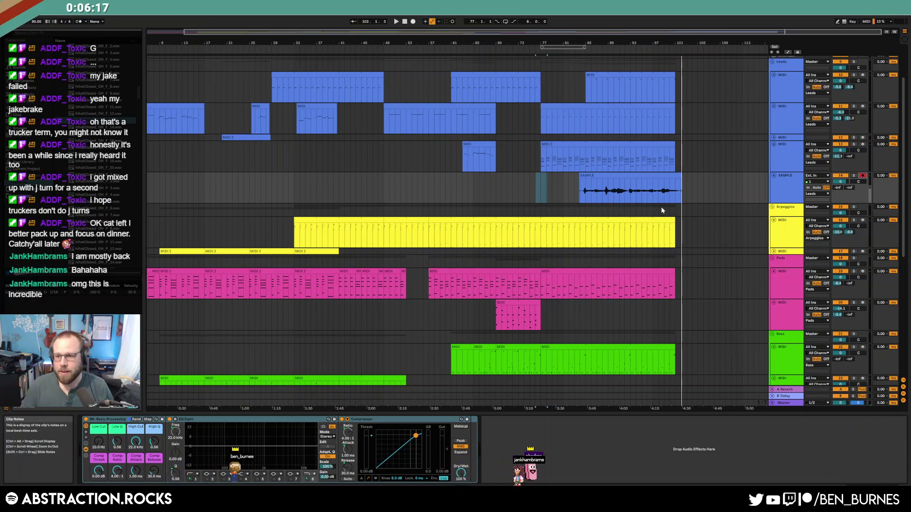
# Add a fade-out to the end of the recorded Leads clip and trim its start to about the middle of bar 84
pyautogui.scroll(5, 687, 187)
pyautogui.click(656, 176)
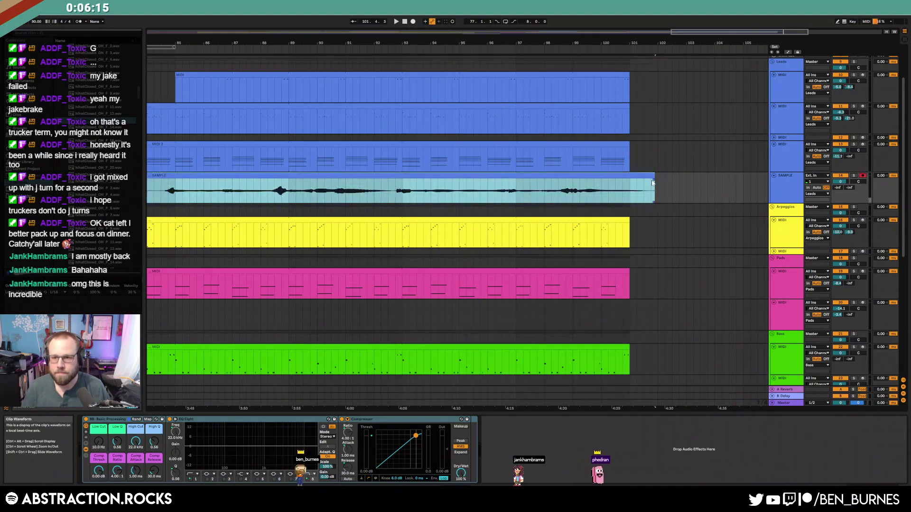
pyautogui.click(643, 184)
pyautogui.scroll(-3, 445, 196)
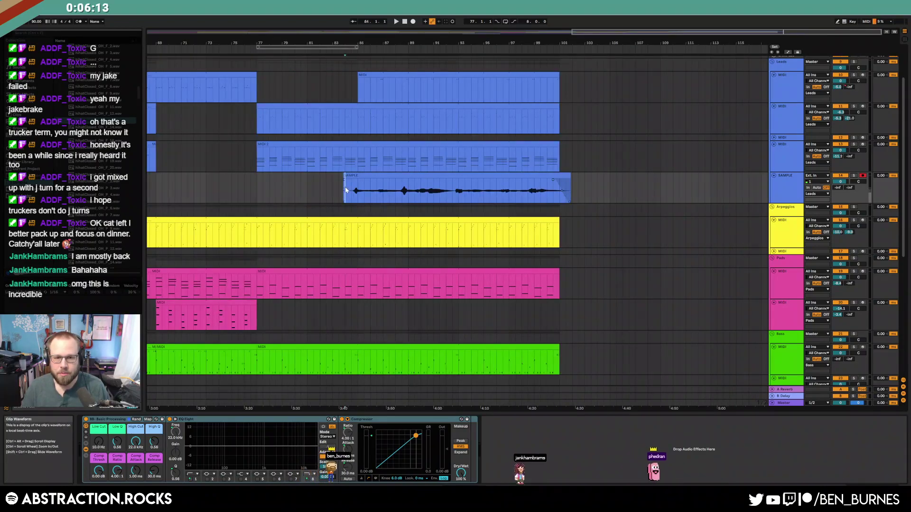
pyautogui.moveTo(345, 175); pyautogui.dragTo(351, 176)
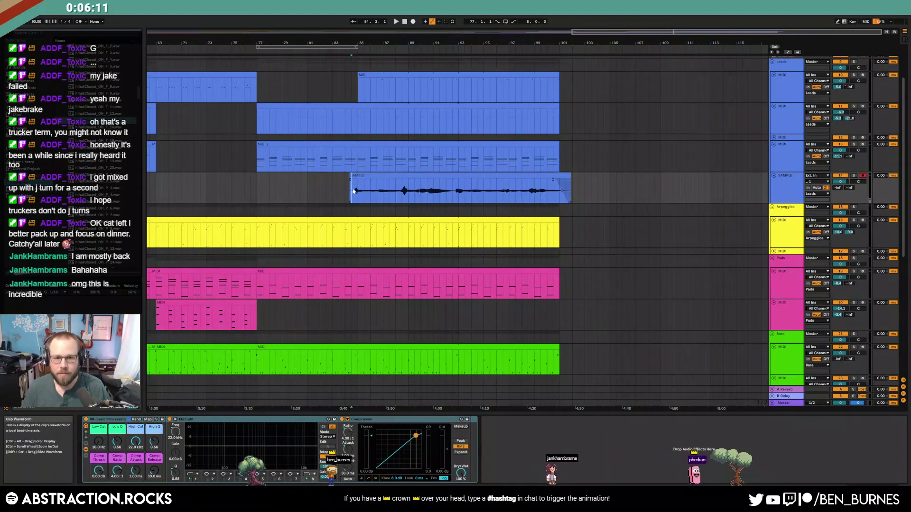
# While playing the Leads take, enable the Compressor's Makeup and lower the rack's Comp Thresh to about -3 dB
pyautogui.press('space')
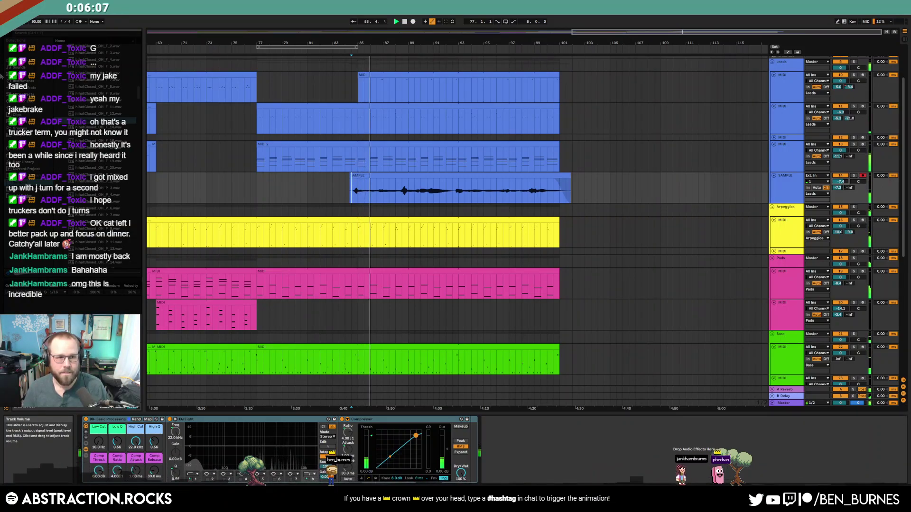
pyautogui.click(26, 87)
pyautogui.scroll(-2, 99, 195)
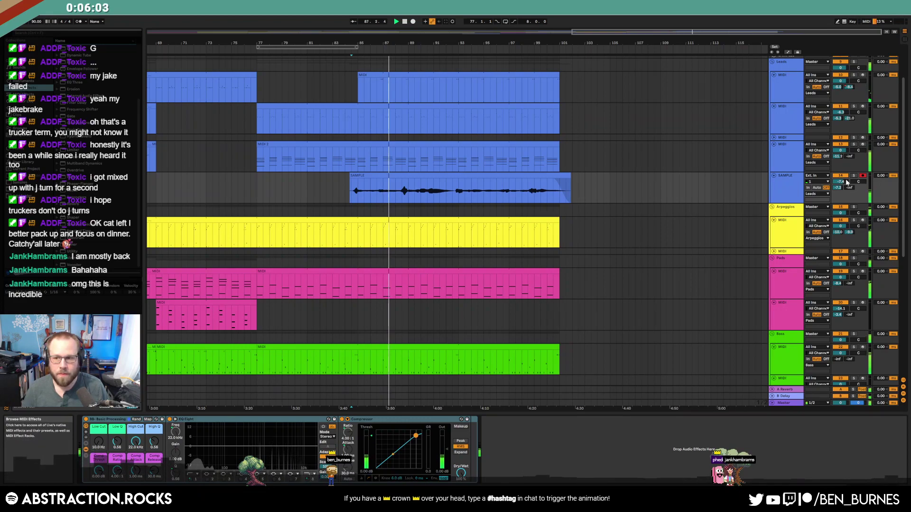
pyautogui.click(460, 427)
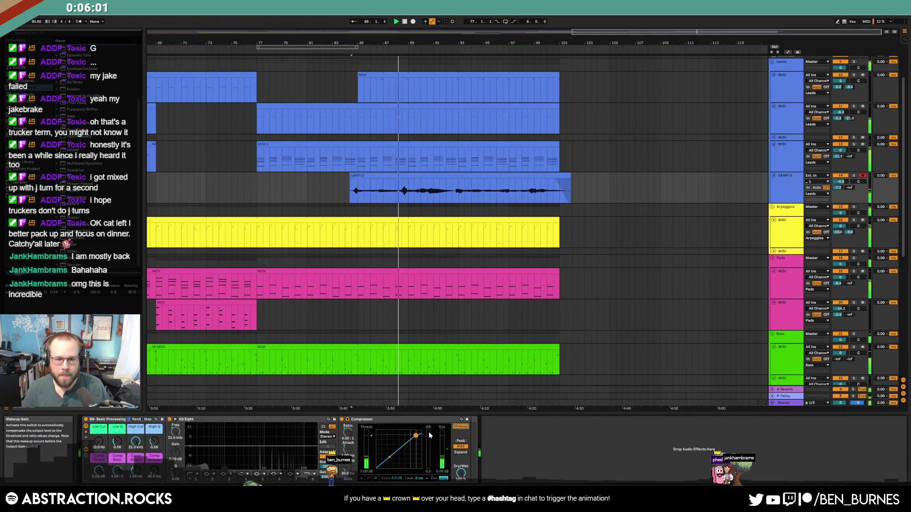
pyautogui.moveTo(99, 472); pyautogui.dragTo(100, 483)
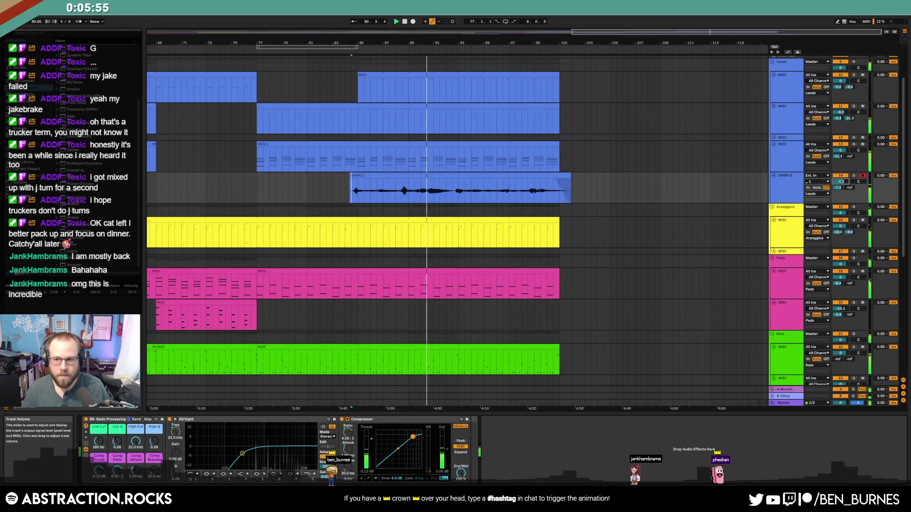
# Add the Wider plug-in after the Compressor on the Leads SAMPLE track and close its window
pyautogui.click(29, 101)
pyautogui.click(28, 108)
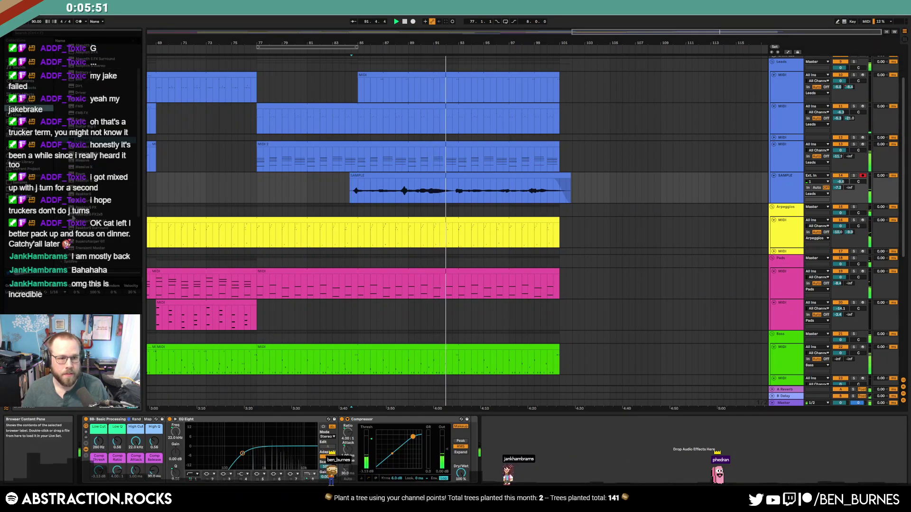
pyautogui.moveTo(73, 259); pyautogui.dragTo(505, 436)
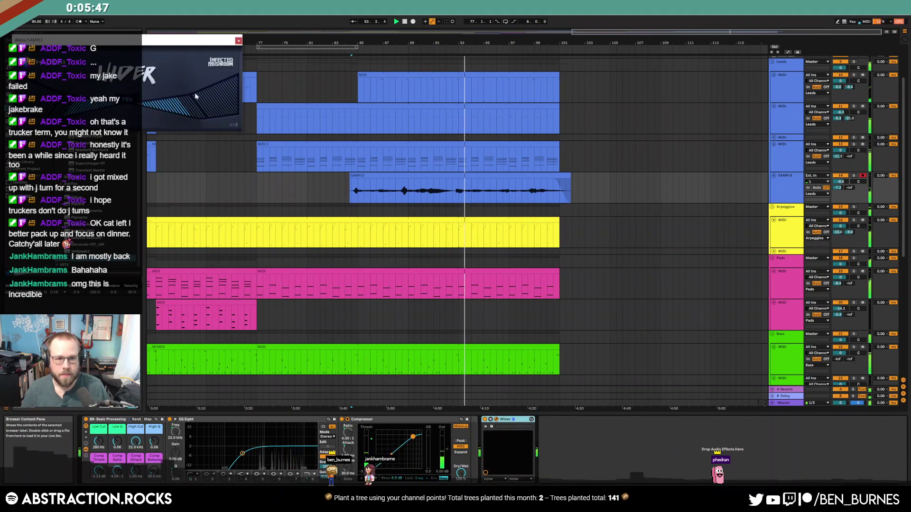
pyautogui.moveTo(176, 49); pyautogui.dragTo(305, 157)
pyautogui.click(369, 153)
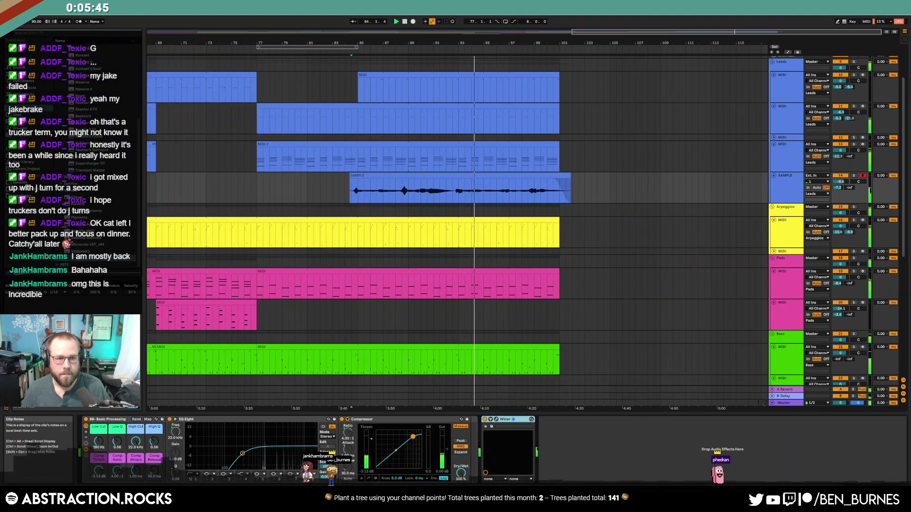
# Insert a Chorus-Ensemble effect between the Compressor and Wider on the Leads SAMPLE track
pyautogui.click(61, 144)
pyautogui.scroll(5, 62, 144)
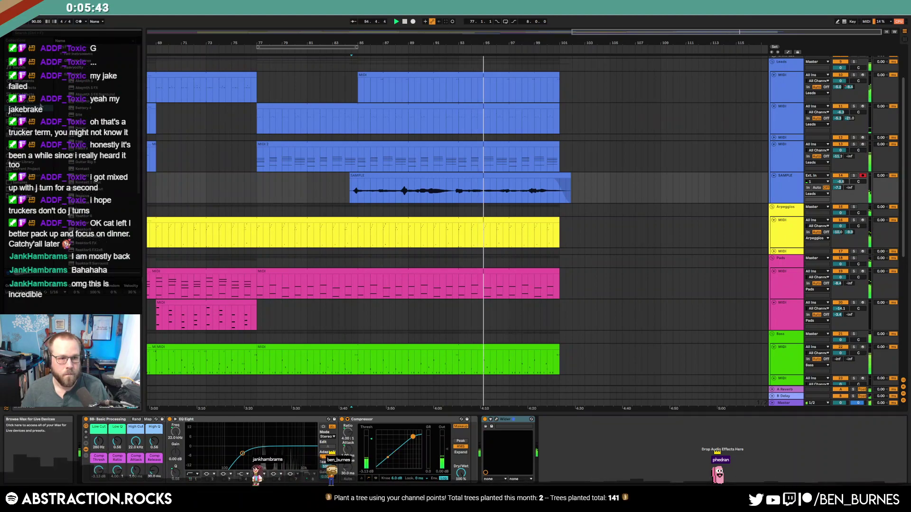
pyautogui.click(29, 87)
pyautogui.scroll(-2, 80, 110)
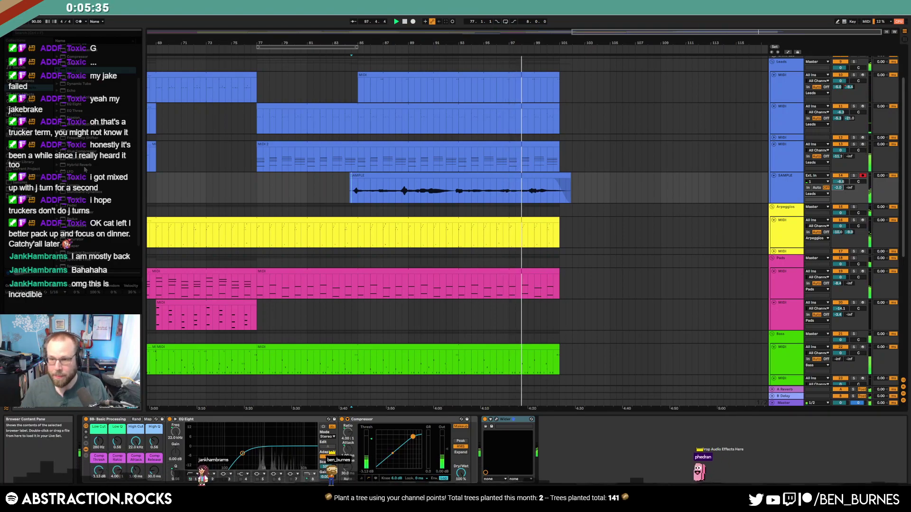
pyautogui.scroll(2, 85, 168)
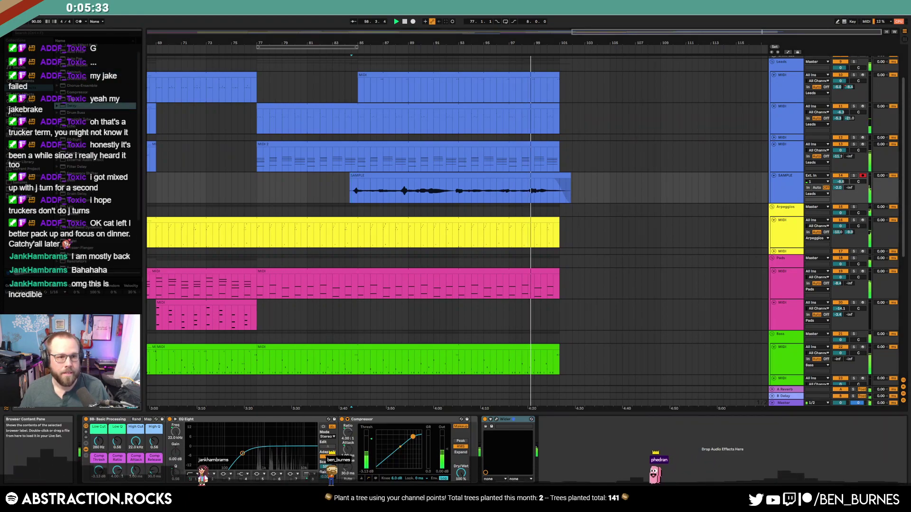
pyautogui.moveTo(72, 86)
pyautogui.mouseDown()
pyautogui.moveTo(498, 473)
pyautogui.moveTo(489, 467)
pyautogui.mouseUp()
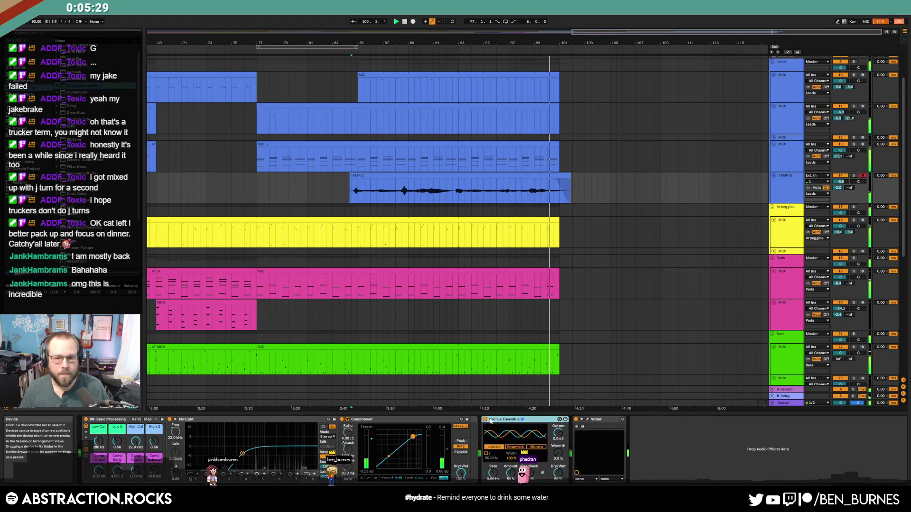
# Lower the Chorus-Ensemble's Rate to 0.55 Hz and its Dry/Wet to 33%, and replay the take from about bar 84
pyautogui.moveTo(493, 473)
pyautogui.mouseDown()
pyautogui.moveTo(558, 446)
pyautogui.moveTo(493, 484)
pyautogui.mouseUp()
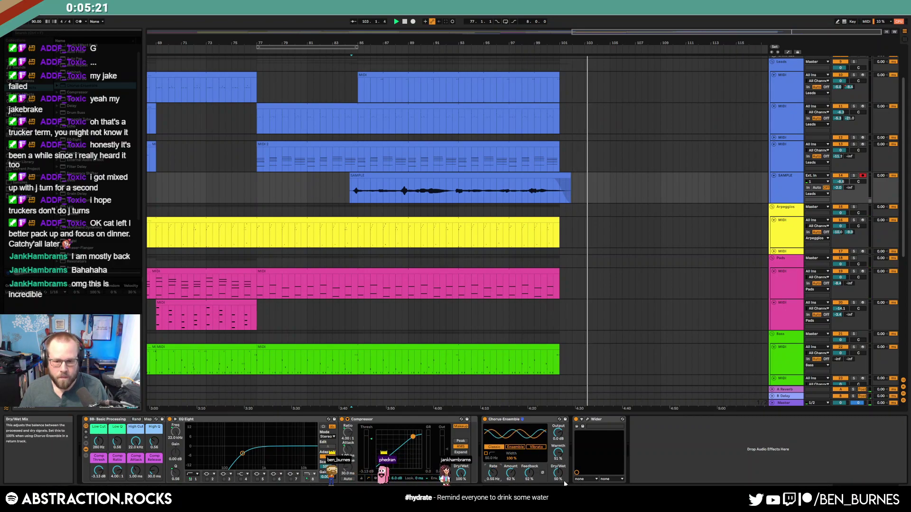
pyautogui.moveTo(556, 471); pyautogui.dragTo(556, 480)
pyautogui.click(354, 187)
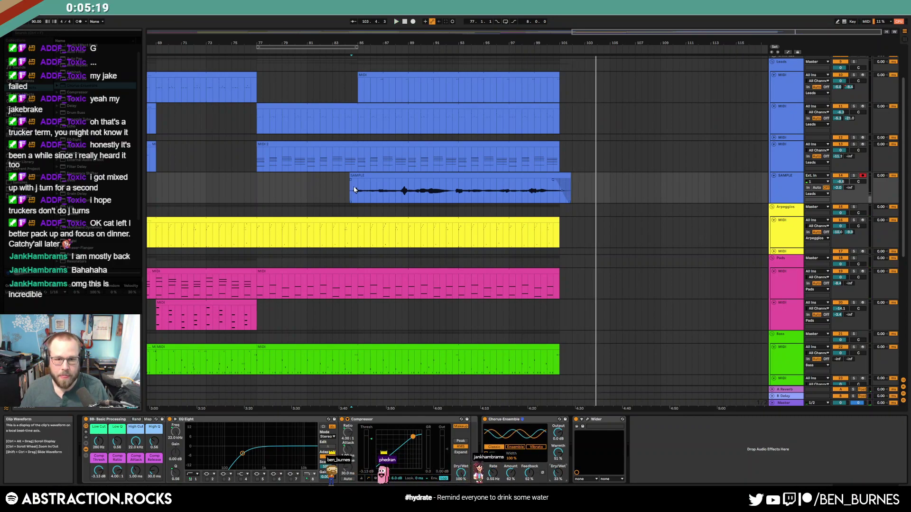
pyautogui.press('space')
pyautogui.press('space')
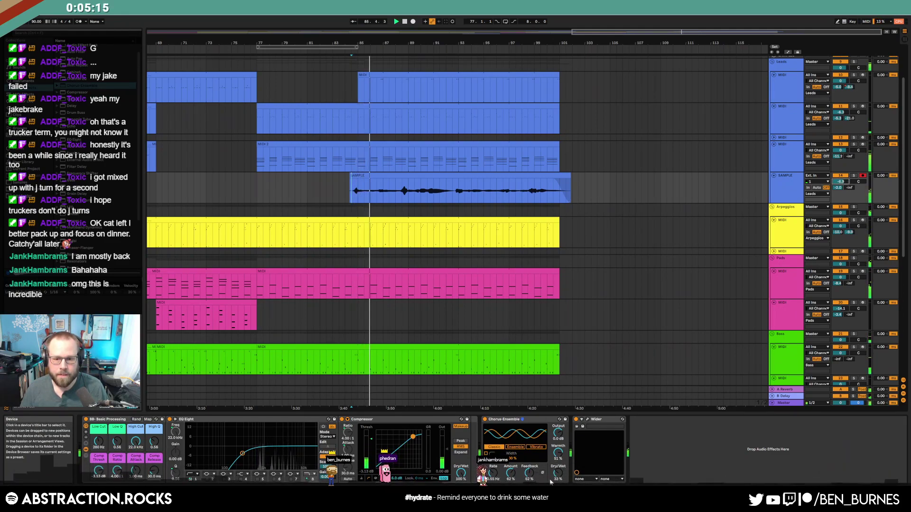
# Copy the opening eight-bar Pads clip to bar 101 on the same track and on the lowest Leads MIDI track
pyautogui.scroll(-1, 503, 251)
pyautogui.scroll(-5, 503, 251)
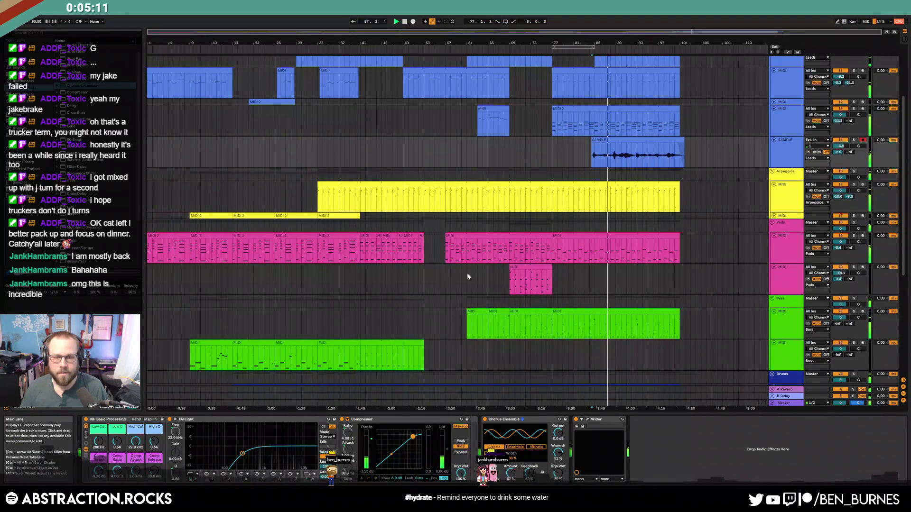
pyautogui.click(166, 236)
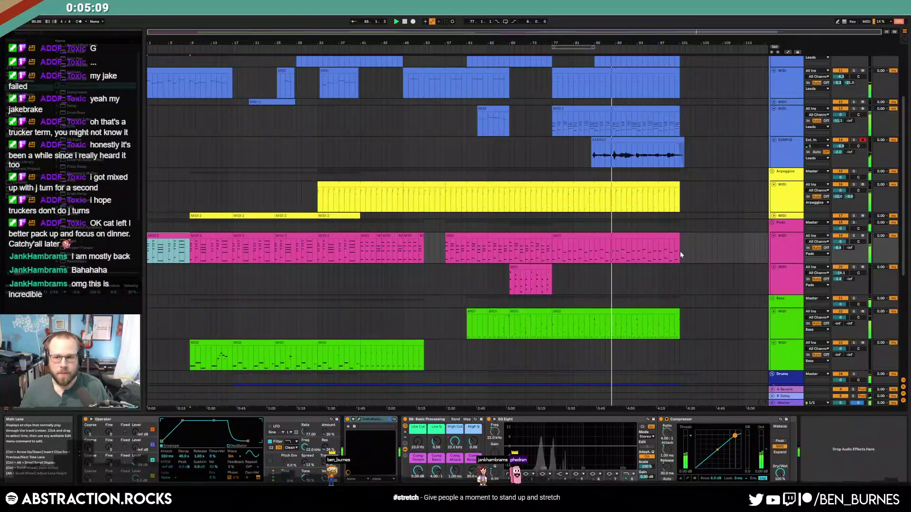
pyautogui.click(679, 251)
pyautogui.hotkey('ctrl', 'v')
pyautogui.click(680, 118)
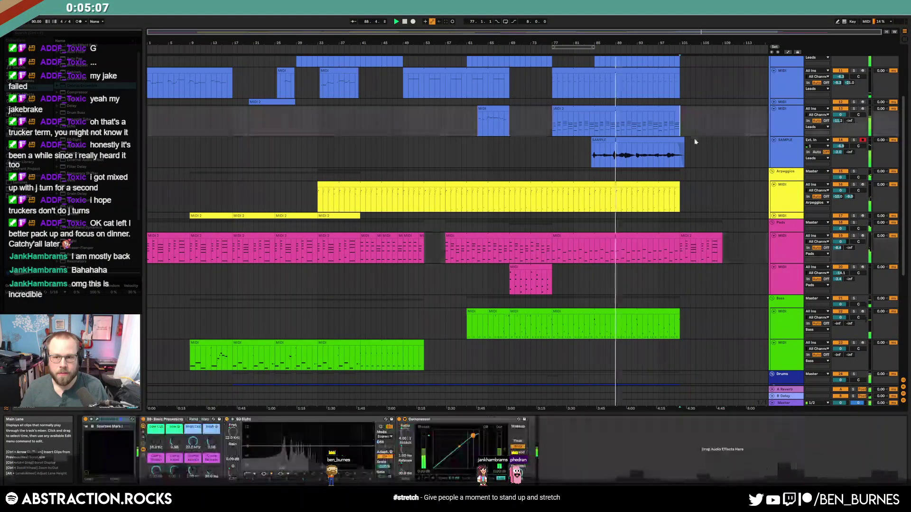
pyautogui.moveTo(701, 236); pyautogui.dragTo(702, 124)
# Reduce the copied Leads clip at bar 101 to each chord's lowest note, doubled an octave lower, and close the note editor
pyautogui.doubleClick(702, 123)
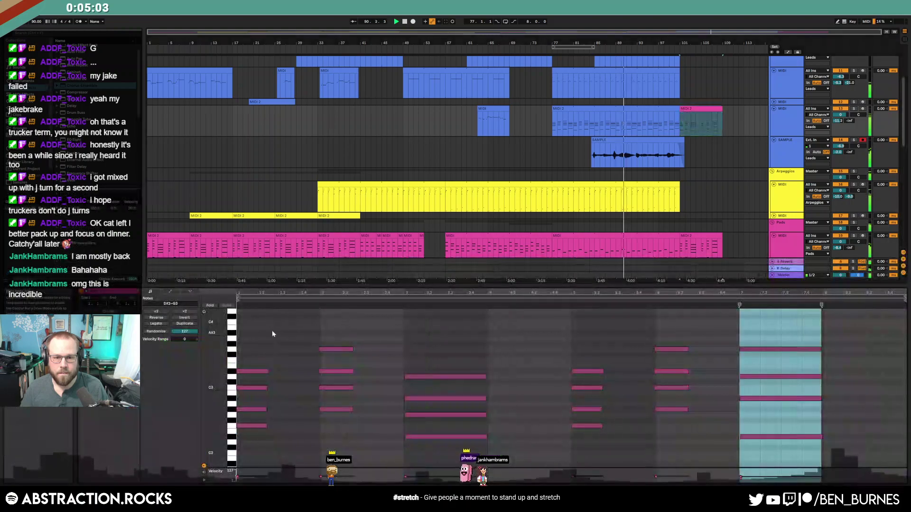
pyautogui.moveTo(251, 343); pyautogui.dragTo(340, 393)
pyautogui.press('Delete')
pyautogui.moveTo(439, 354); pyautogui.dragTo(460, 418)
pyautogui.press('Delete')
pyautogui.moveTo(584, 416); pyautogui.dragTo(584, 415)
pyautogui.press('Delete')
pyautogui.moveTo(625, 331); pyautogui.dragTo(784, 400)
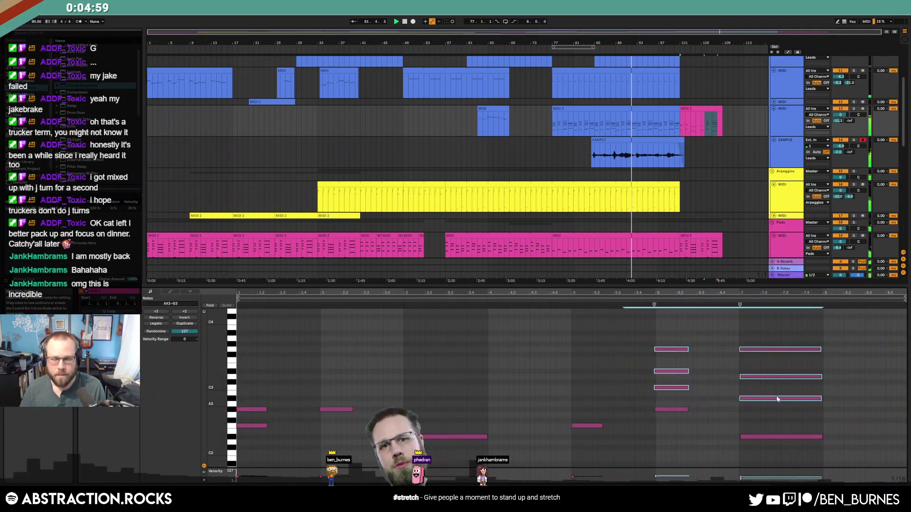
pyautogui.press('Delete')
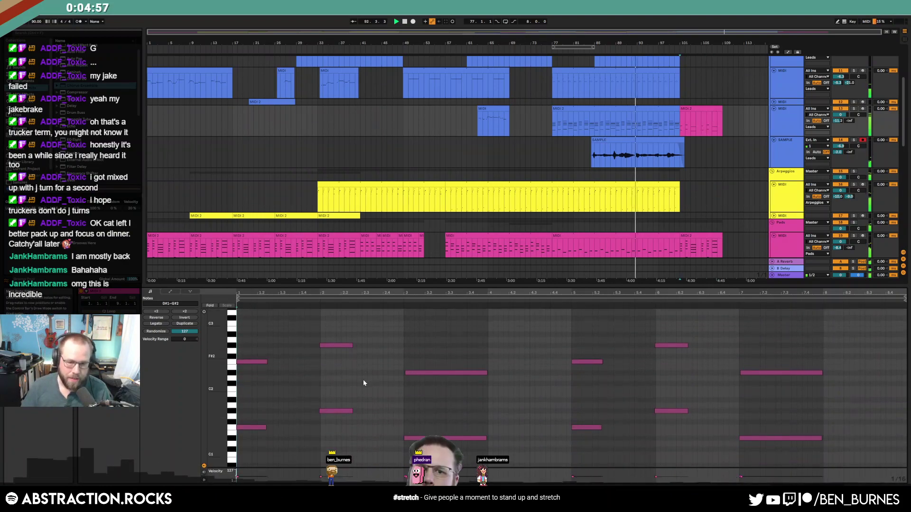
pyautogui.hotkey('shift', 'Tab')
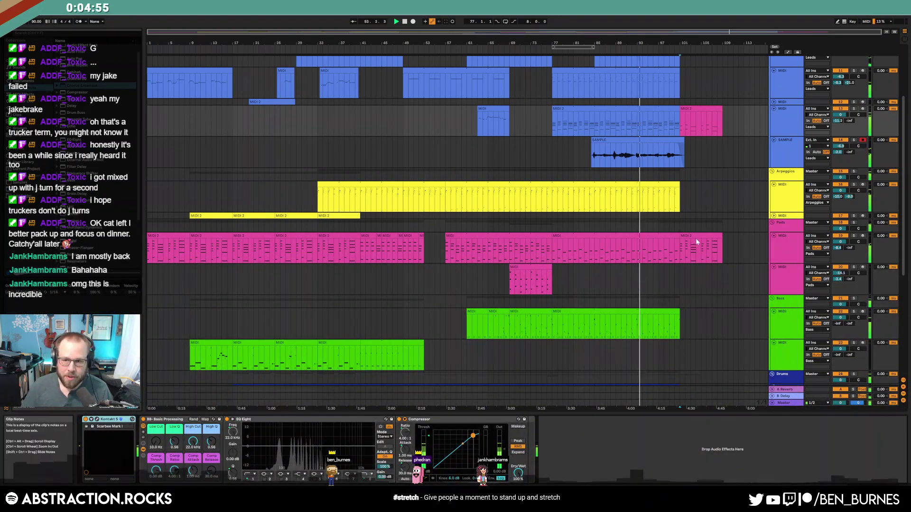
# Copy the opening 16-bar lead melody clip to bar 101 on the same Leads MIDI track
pyautogui.moveTo(527, 32); pyautogui.dragTo(534, 36)
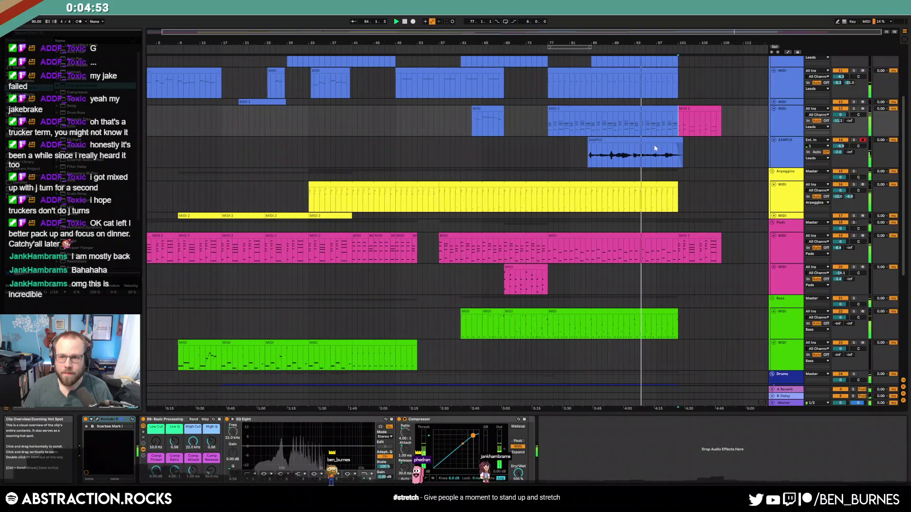
pyautogui.scroll(1, 698, 176)
pyautogui.moveTo(155, 105); pyautogui.dragTo(698, 117)
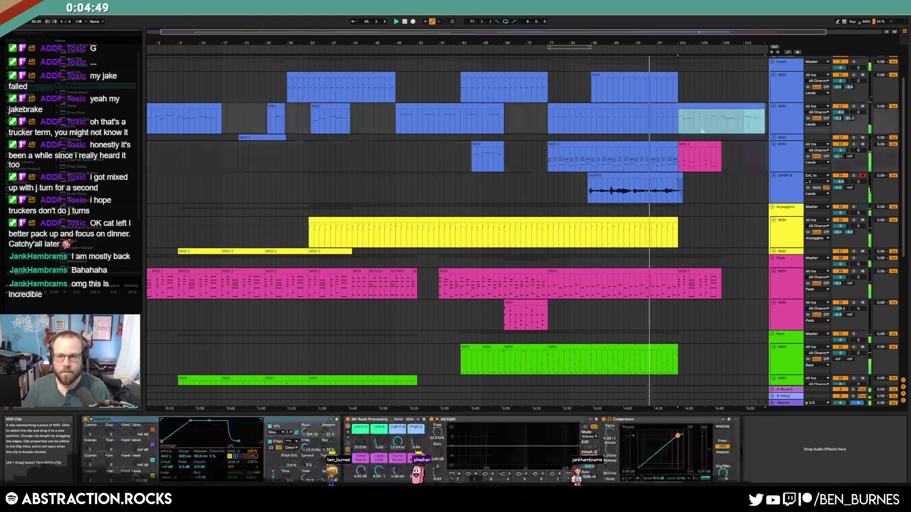
# Copy bars 73–81 of the lowest Drums SAMPLE track, containing the short percussion hit, to bar 97 on the same track
pyautogui.scroll(-5, 693, 186)
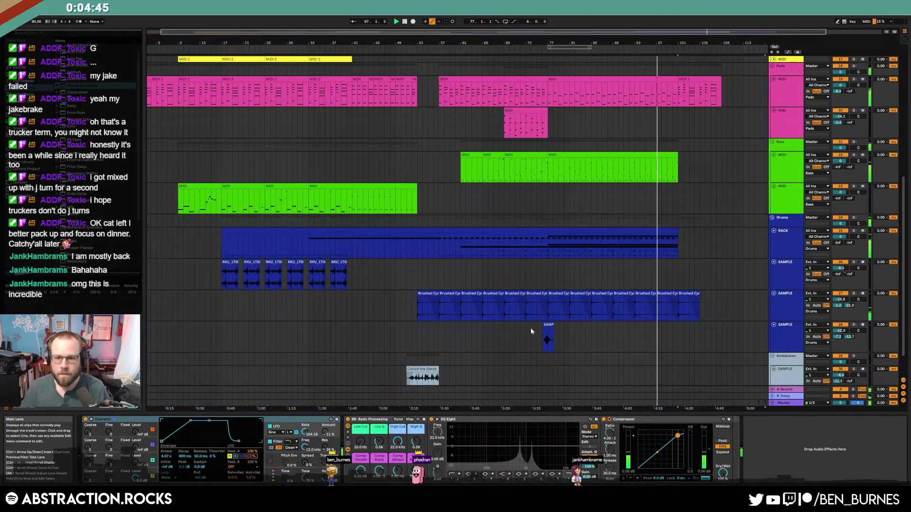
pyautogui.moveTo(527, 328); pyautogui.dragTo(569, 335)
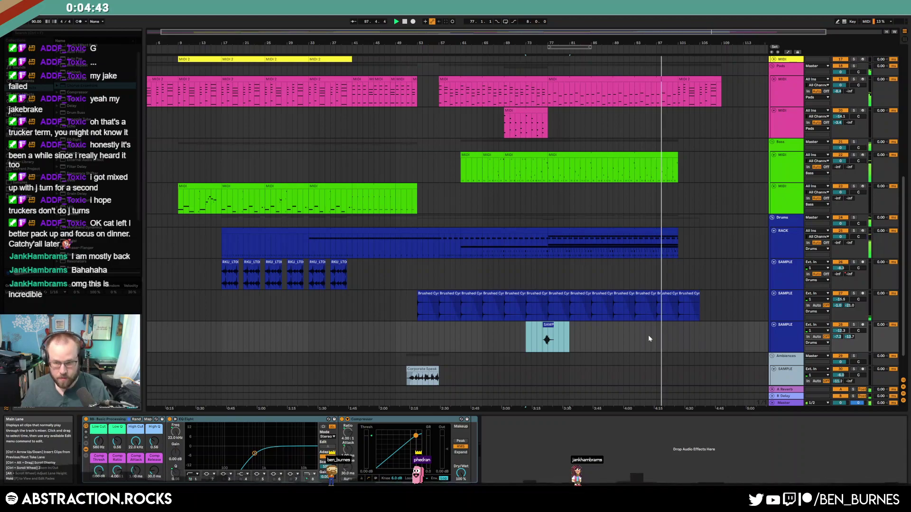
pyautogui.click(656, 333)
pyautogui.hotkey('ctrl', 'v')
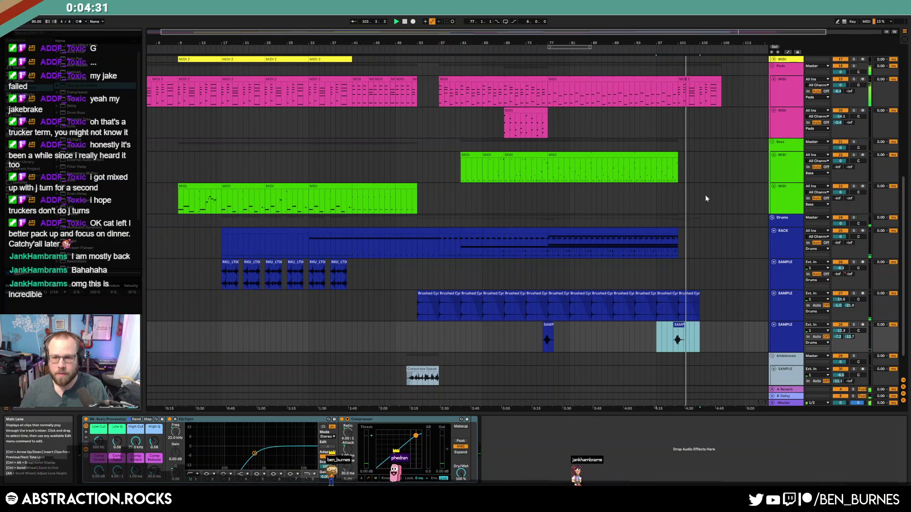
# Copy the eight-bar bass clip at bar 9 to bar 101 on the lower Bass MIDI track
pyautogui.click(199, 186)
pyautogui.hotkey('ctrl', 'c')
pyautogui.click(678, 198)
pyautogui.hotkey('ctrl', 'v')
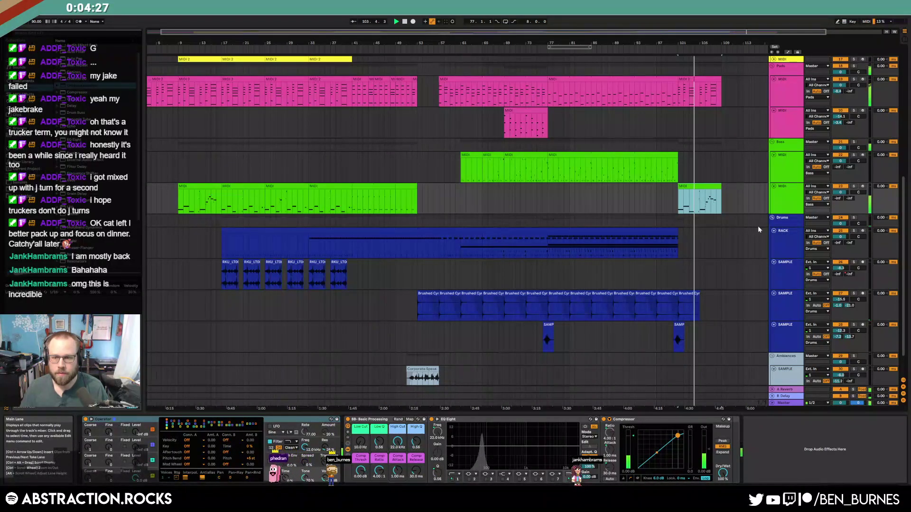
# Move the melody and chord clips on the Leads tracks and the Pads clip from bar 101 to bar 105
pyautogui.scroll(5, 758, 251)
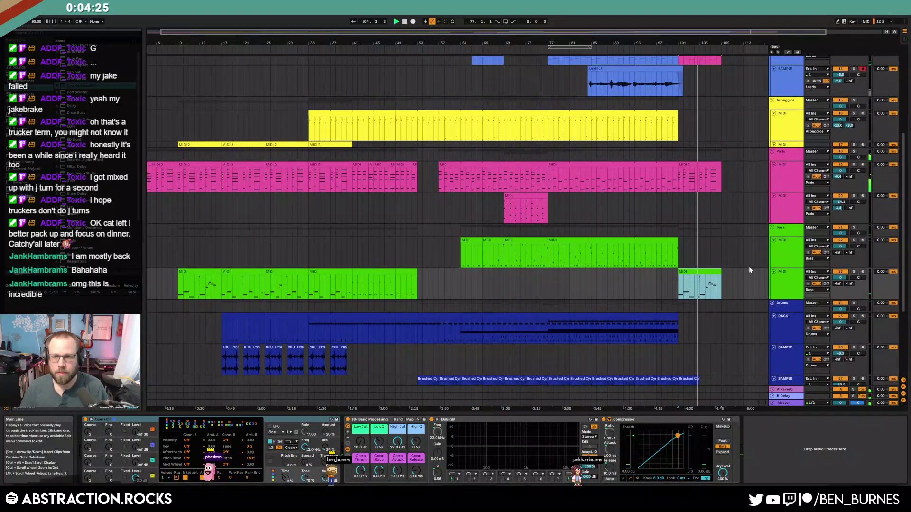
pyautogui.scroll(3, 719, 194)
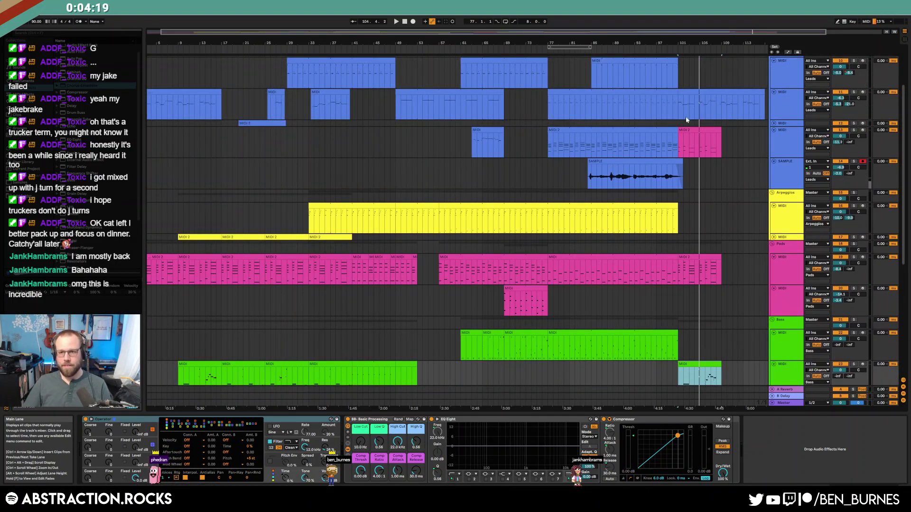
pyautogui.moveTo(687, 92); pyautogui.dragTo(710, 93)
pyautogui.moveTo(688, 130); pyautogui.dragTo(707, 135)
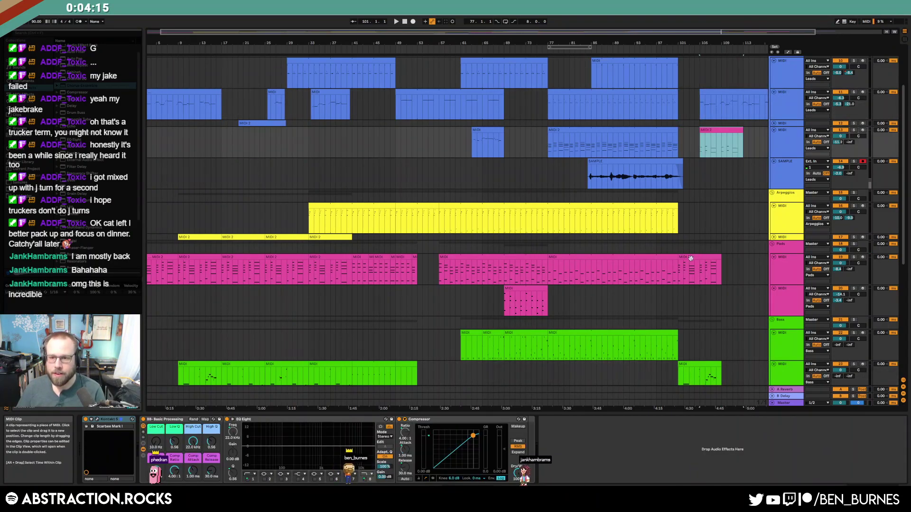
pyautogui.moveTo(691, 258); pyautogui.dragTo(713, 259)
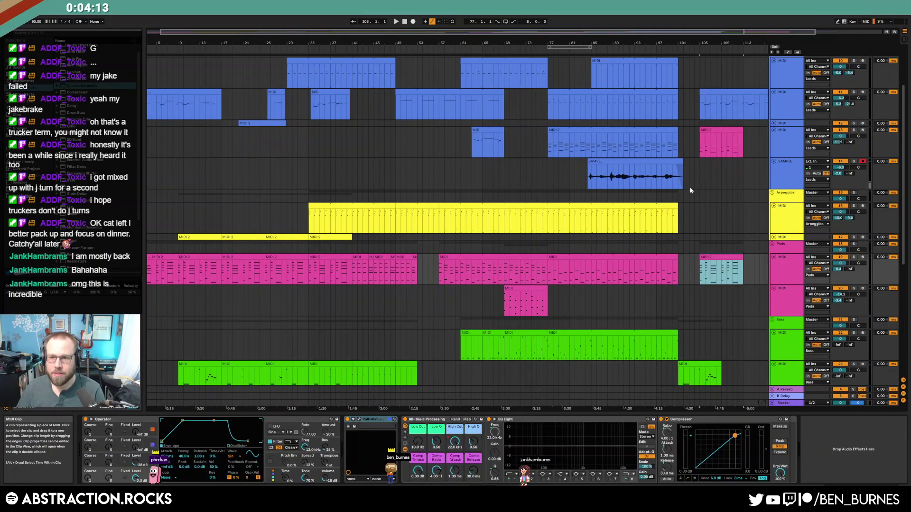
pyautogui.hotkey('shift', 'Tab')
pyautogui.hotkey('shift', 'Tab')
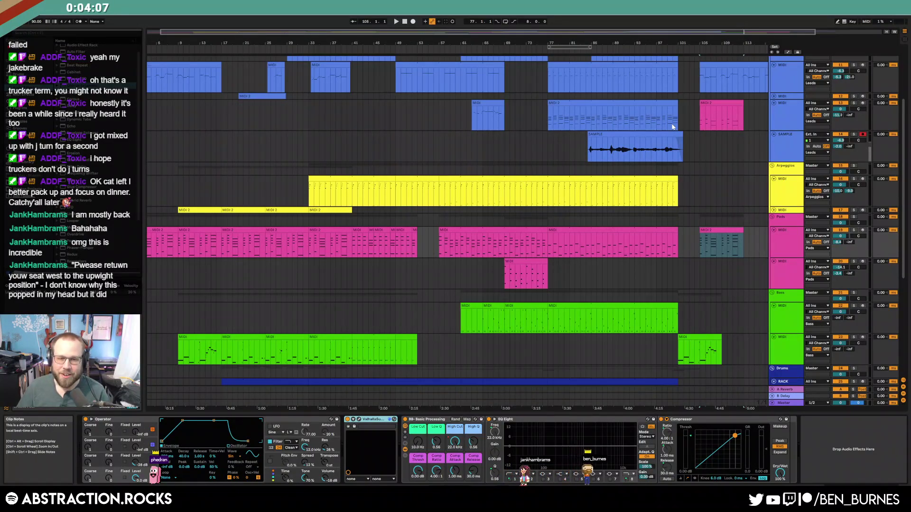
# Delete the time between bars 103 and 105 from the arrangement and replay from bar 101
pyautogui.moveTo(696, 121); pyautogui.dragTo(690, 118)
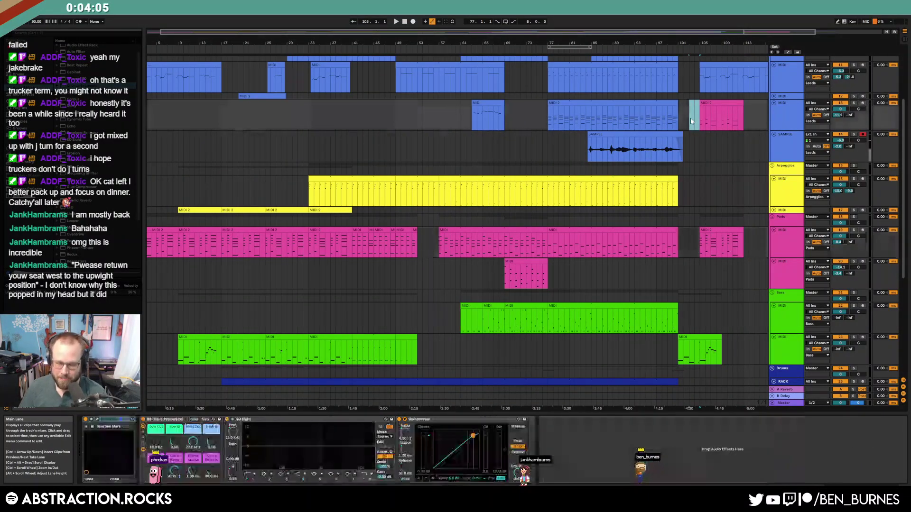
pyautogui.hotkey('ctrl', 'shift', 'Delete')
pyautogui.click(705, 144)
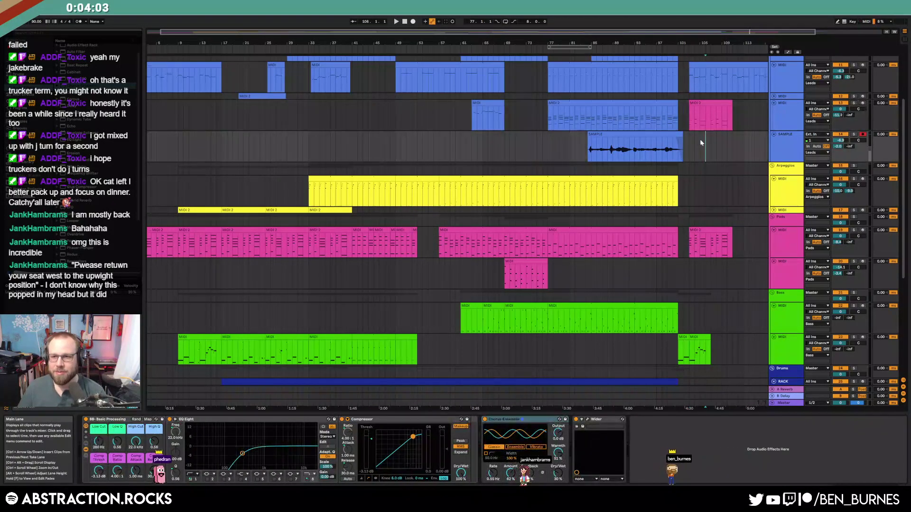
pyautogui.click(706, 102)
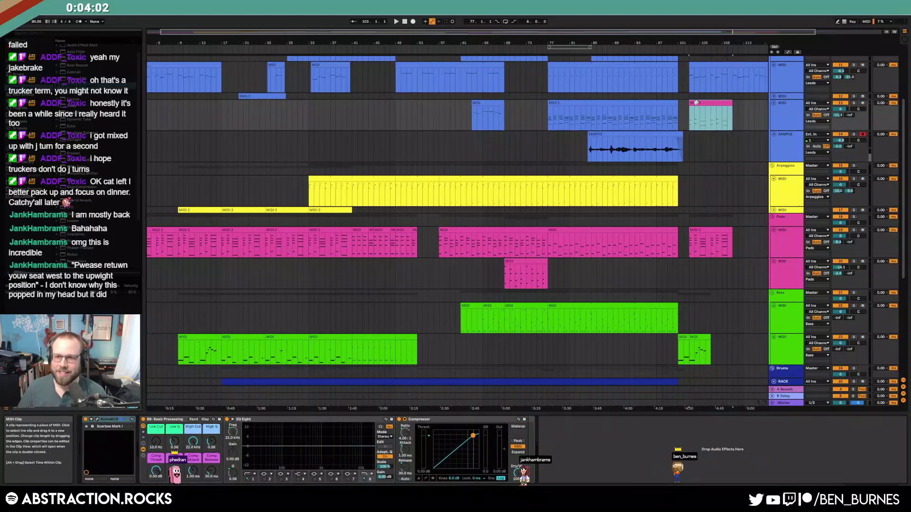
pyautogui.click(671, 49)
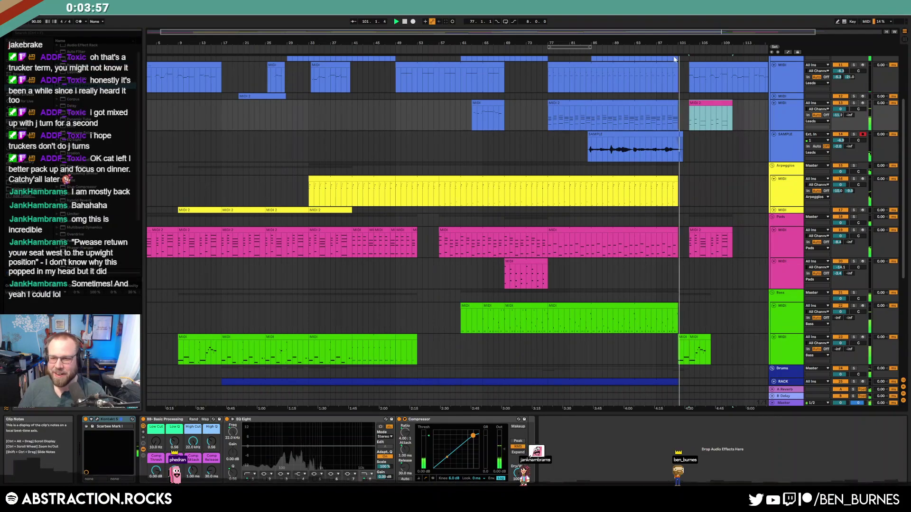
# Rebuild the split bass clip in the ending as one clip running from bar 103 to bar 110
pyautogui.click(701, 338)
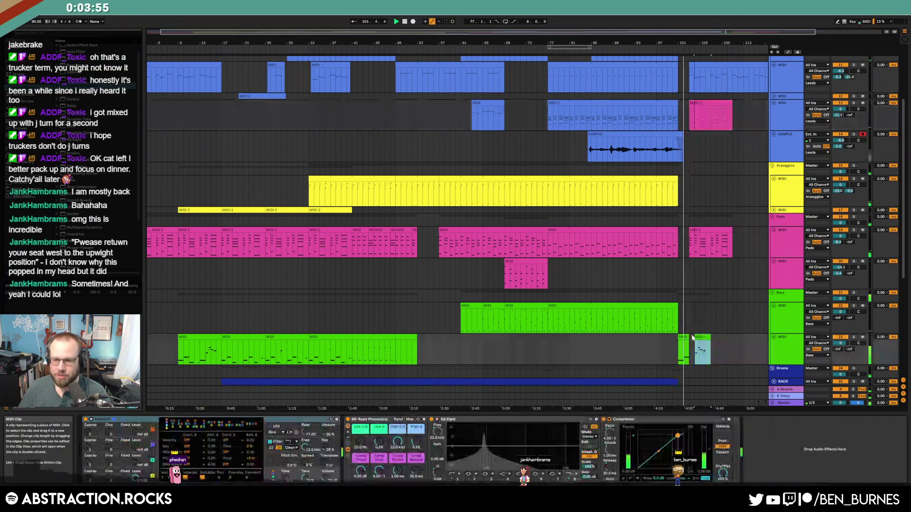
pyautogui.moveTo(688, 338); pyautogui.dragTo(716, 338)
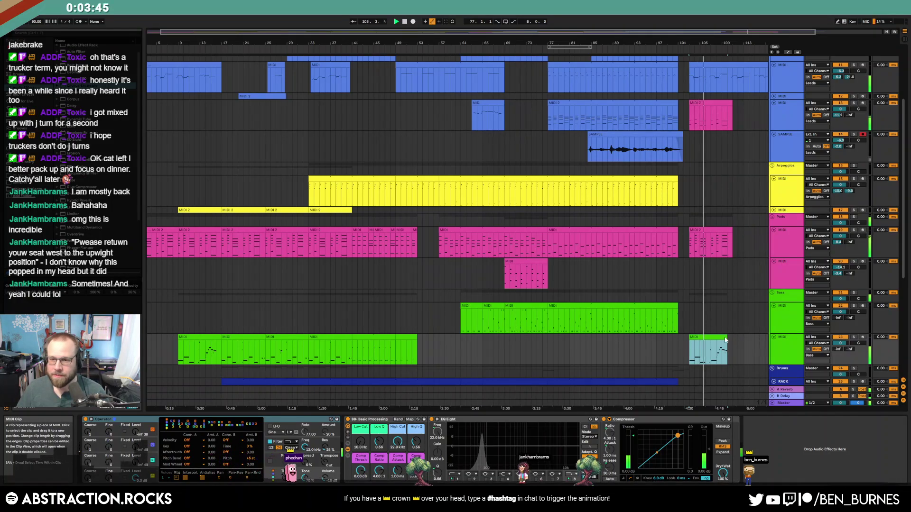
# Restore the last Brushed Cymbals clip on the Drums SAMPLE track to its full length, ending at bar 105
pyautogui.scroll(-4, 722, 343)
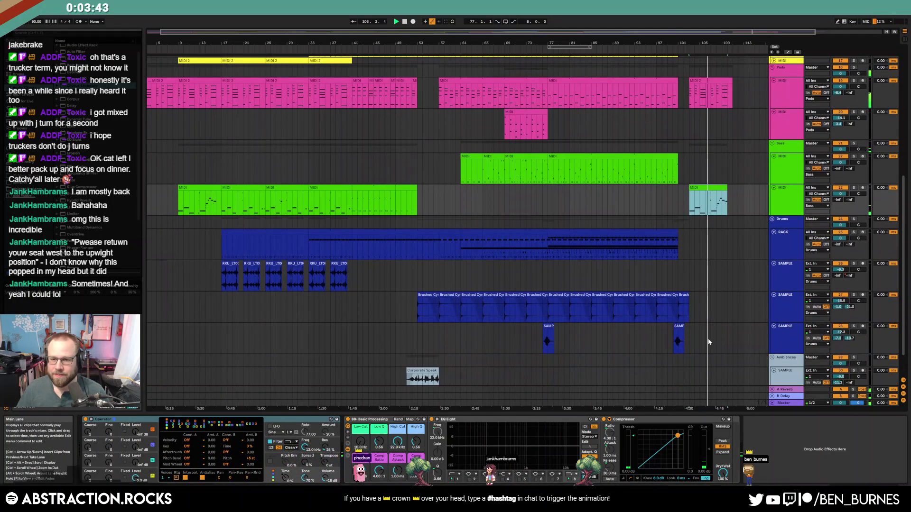
pyautogui.moveTo(688, 296)
pyautogui.mouseDown()
pyautogui.moveTo(695, 298)
pyautogui.moveTo(688, 300)
pyautogui.mouseUp()
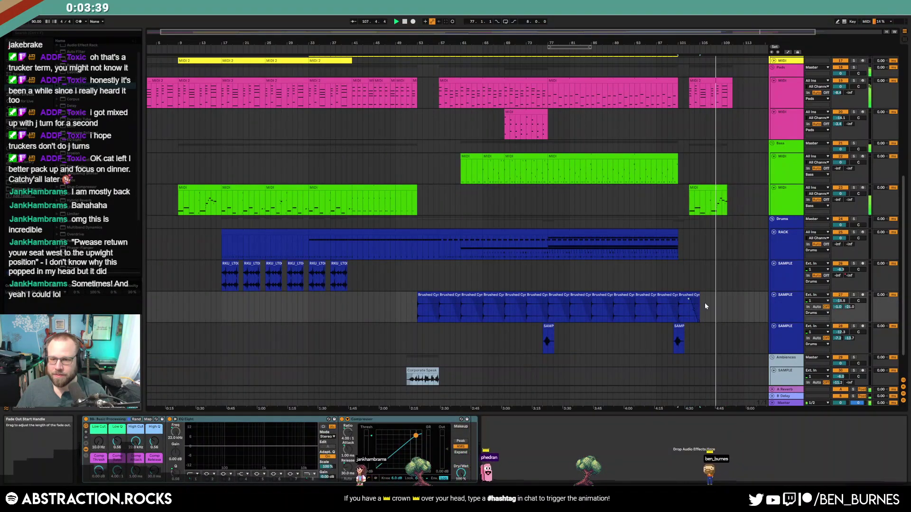
pyautogui.click(705, 306)
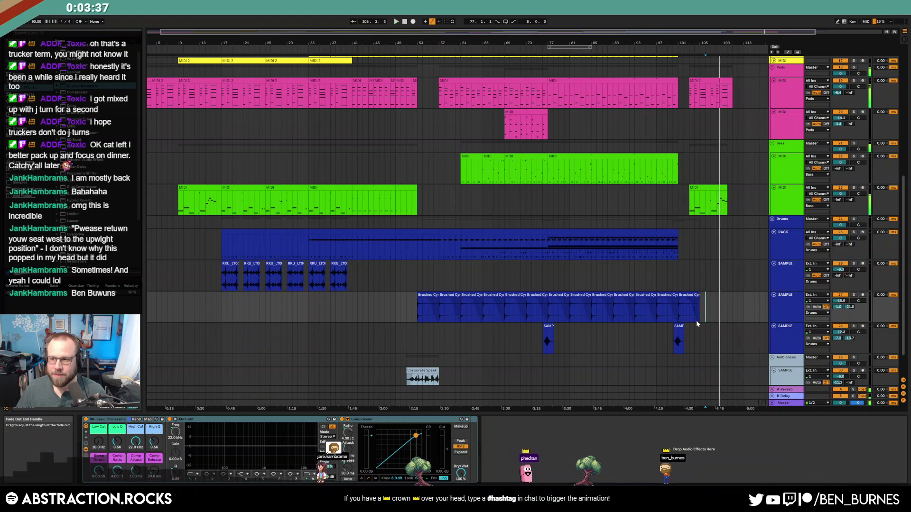
# Replay the ending from bar 103 and delete the chord clip there from the lowest Leads MIDI track
pyautogui.click(689, 202)
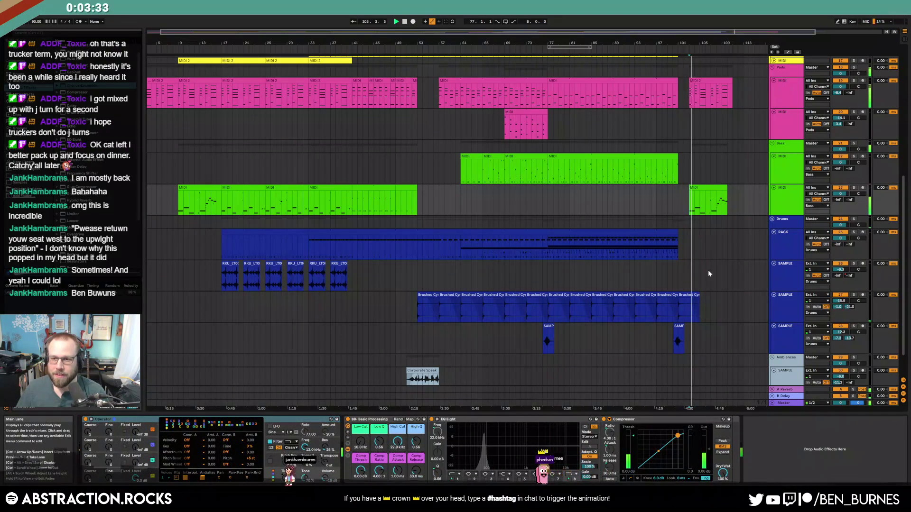
pyautogui.scroll(10, 708, 271)
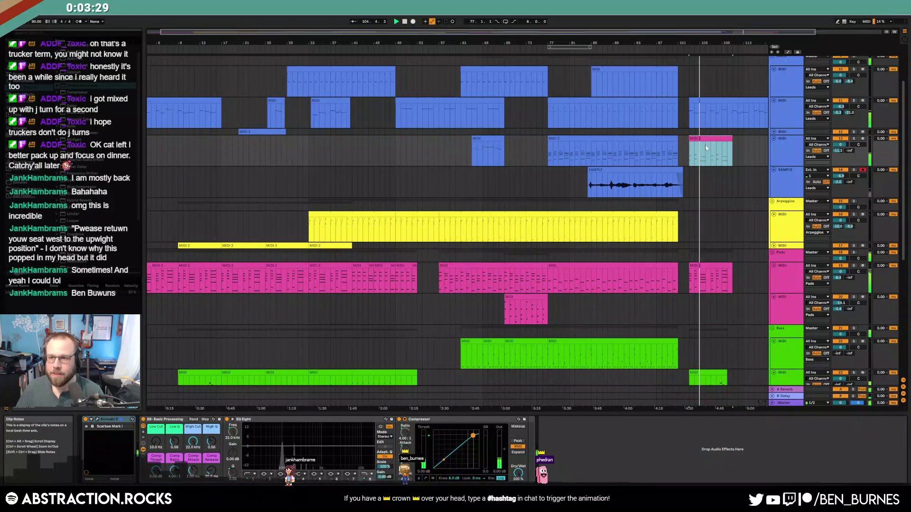
pyautogui.press('Delete')
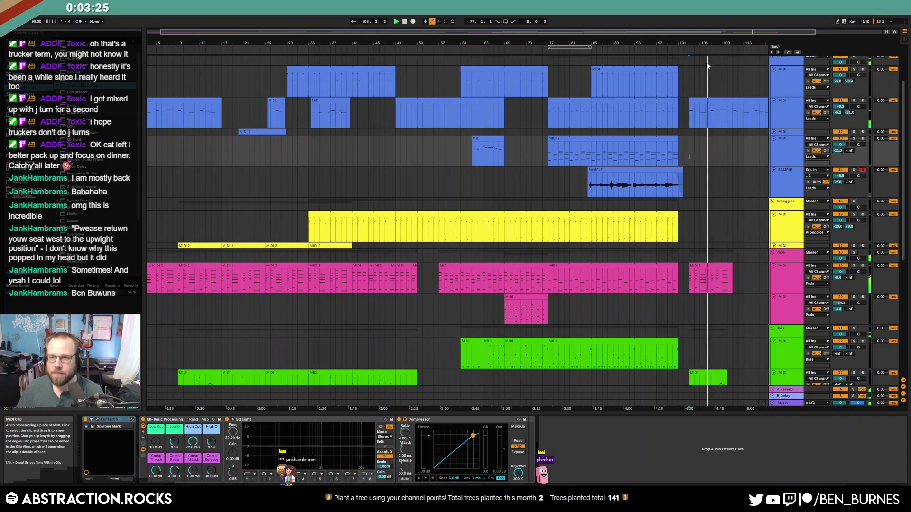
# Extend the ending's Pads clip to bar 119 and check its notes in the note editor
pyautogui.hscroll(3, 709, 69)
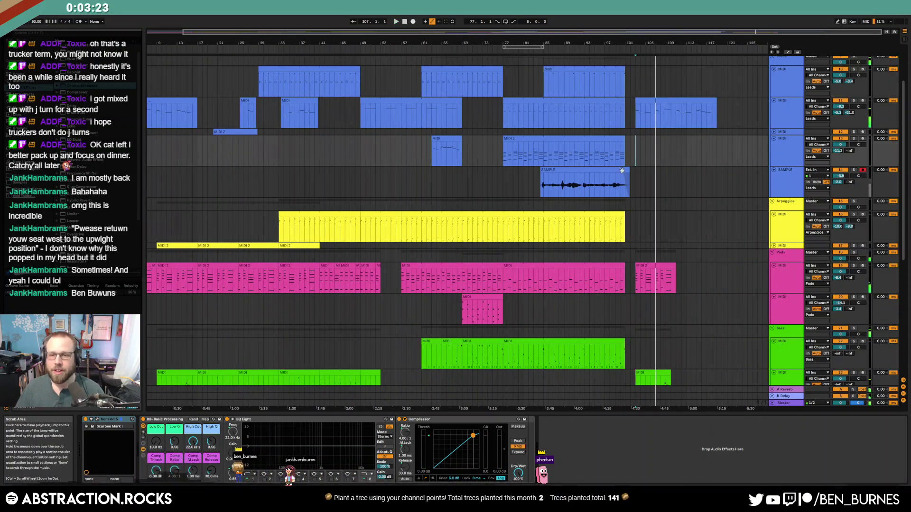
pyautogui.click(669, 268)
pyautogui.moveTo(672, 266); pyautogui.dragTo(719, 266)
pyautogui.doubleClick(710, 267)
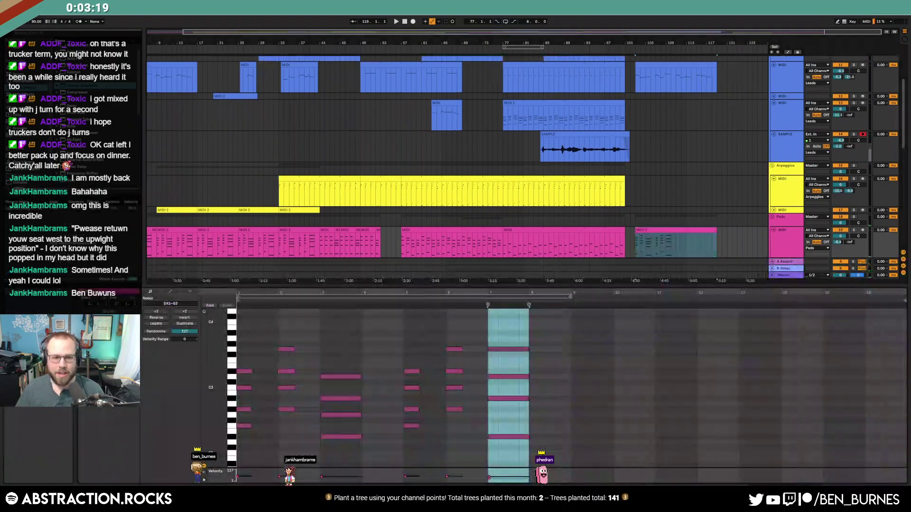
pyautogui.hotkey('shift', 'Tab')
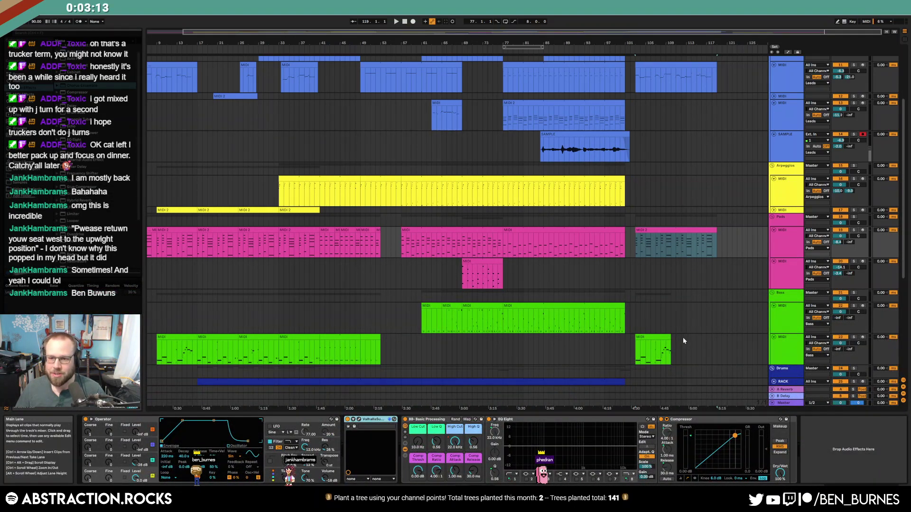
# Append a copy of the bar 17 bass clip to the ending's bass, with the two clips meeting at bar 111 and ending at bar 118
pyautogui.click(226, 337)
pyautogui.hotkey('ctrl', 'c')
pyautogui.click(671, 351)
pyautogui.hotkey('ctrl', 'v')
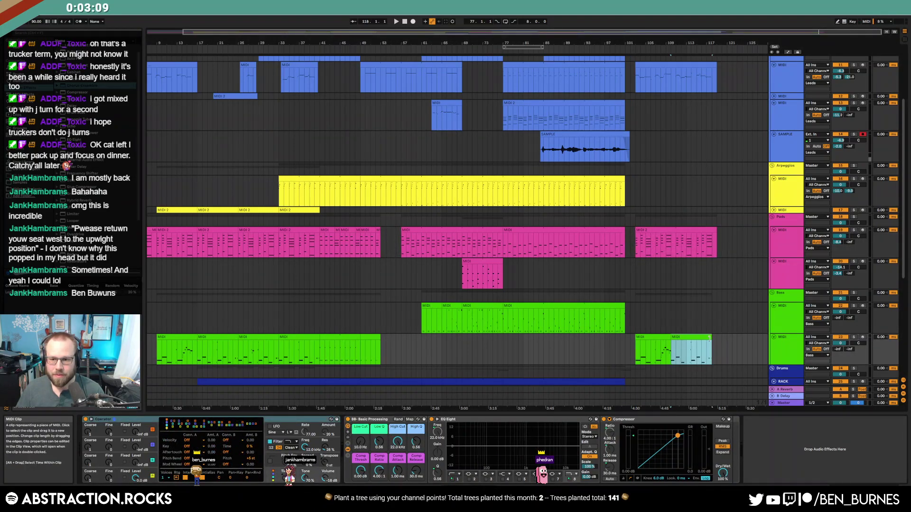
pyautogui.click(720, 347)
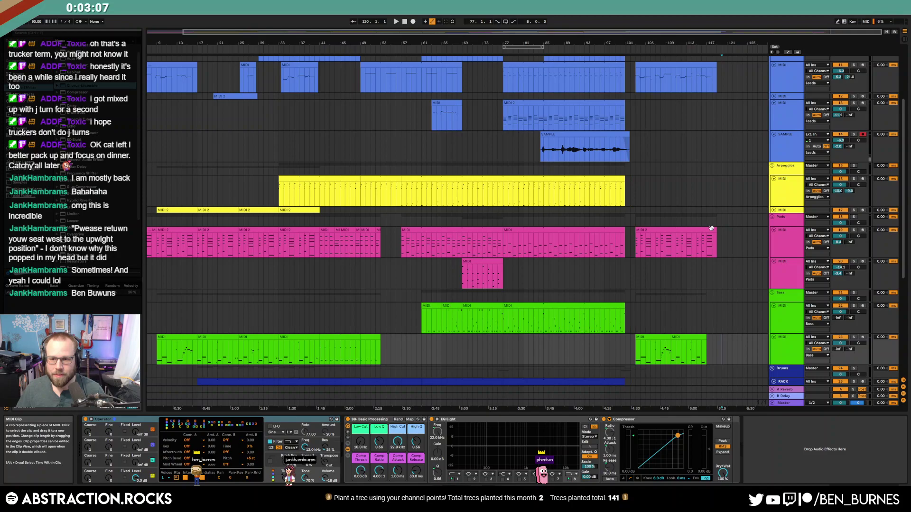
pyautogui.press('+')
pyautogui.moveTo(633, 337)
pyautogui.mouseDown()
pyautogui.moveTo(645, 337)
pyautogui.moveTo(617, 338)
pyautogui.mouseUp()
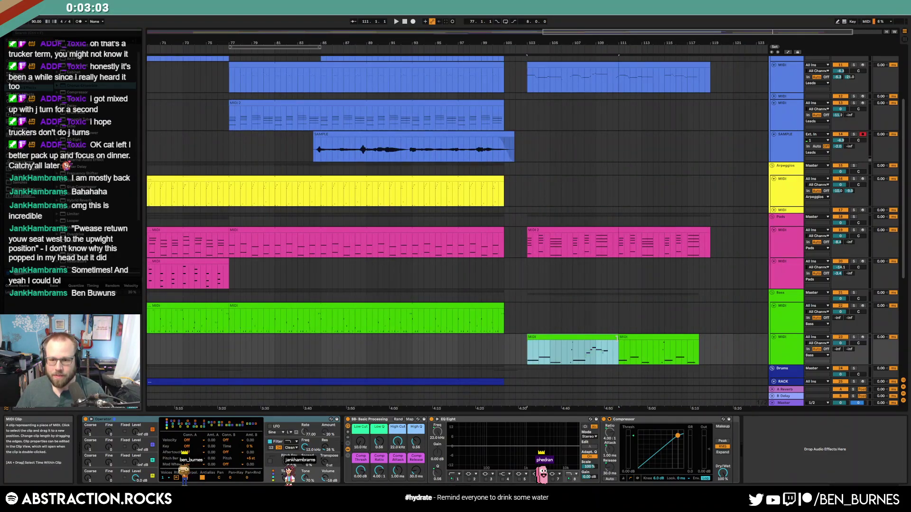
# Copy the drum RACK clip at bar 33 to bar 103, extend it to bar 118, and check its notes during playback
pyautogui.scroll(-5, 656, 342)
pyautogui.press('-')
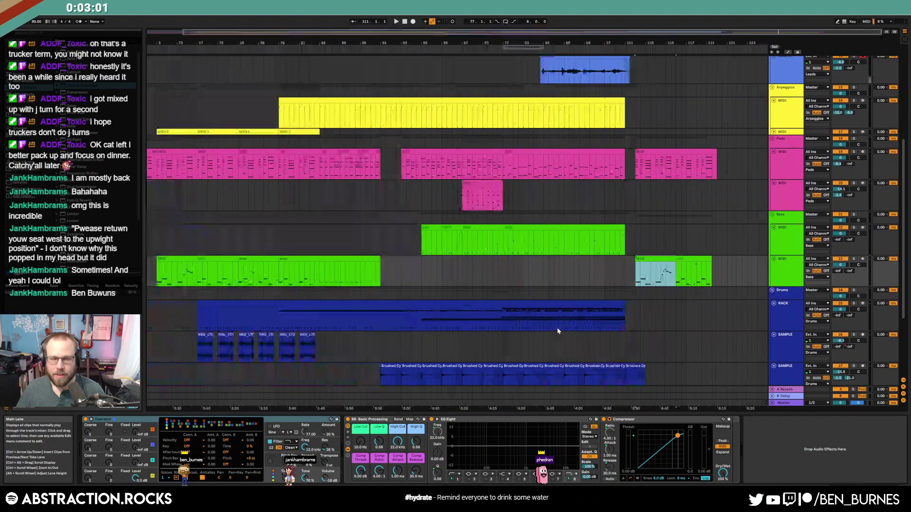
pyautogui.click(302, 305)
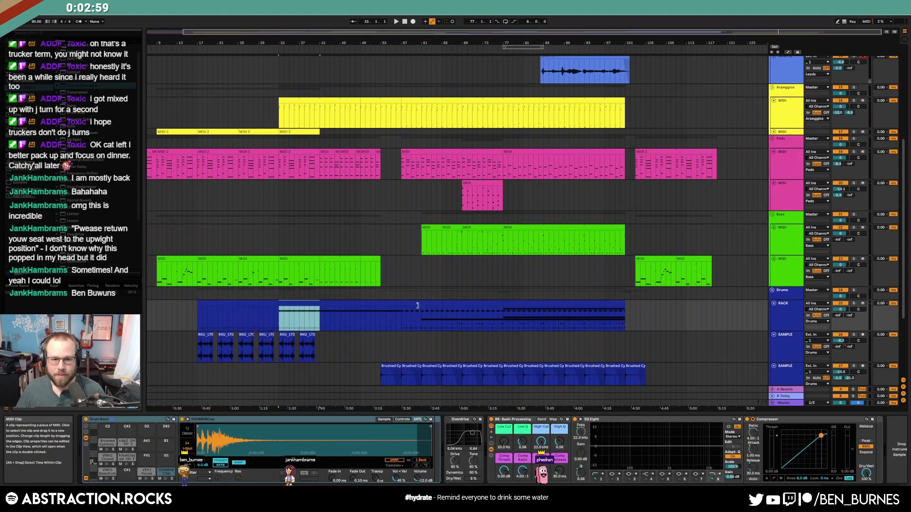
pyautogui.click(637, 308)
pyautogui.hotkey('ctrl', 'v')
pyautogui.press('space')
pyautogui.moveTo(675, 304); pyautogui.dragTo(711, 302)
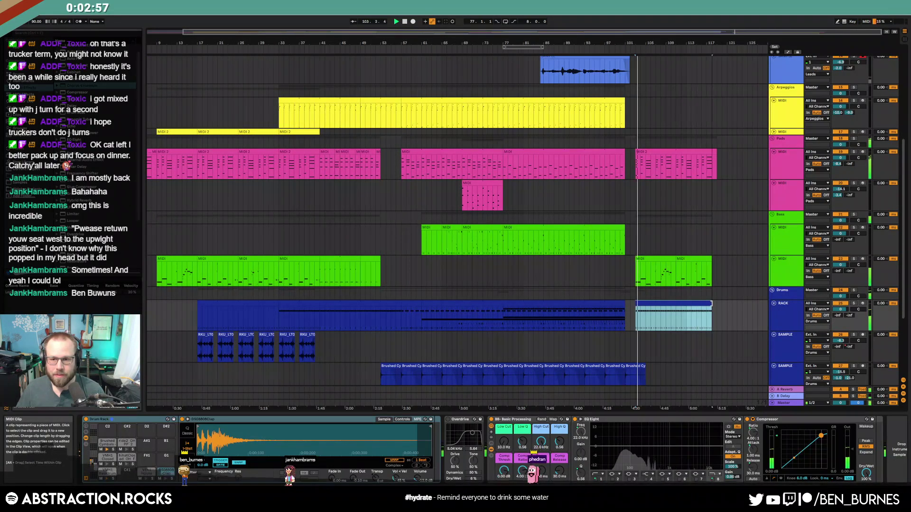
pyautogui.doubleClick(707, 302)
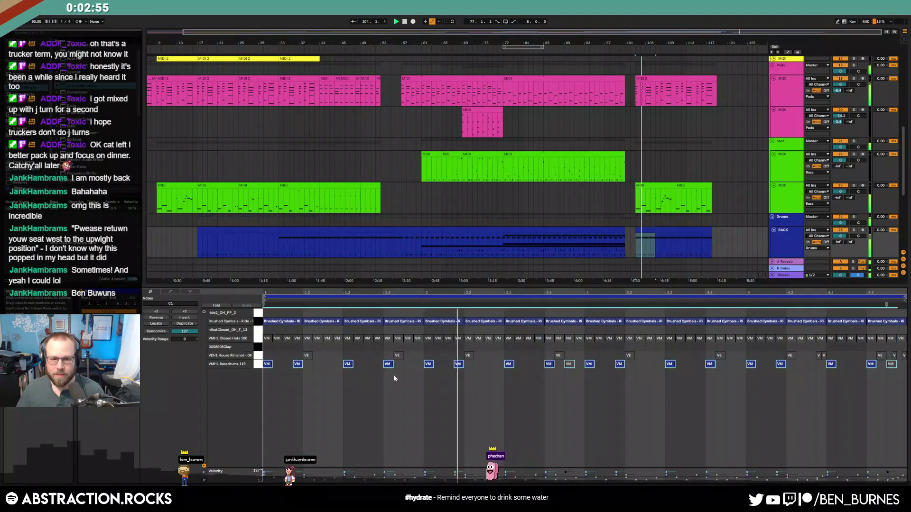
pyautogui.hotkey('shift', 'Tab')
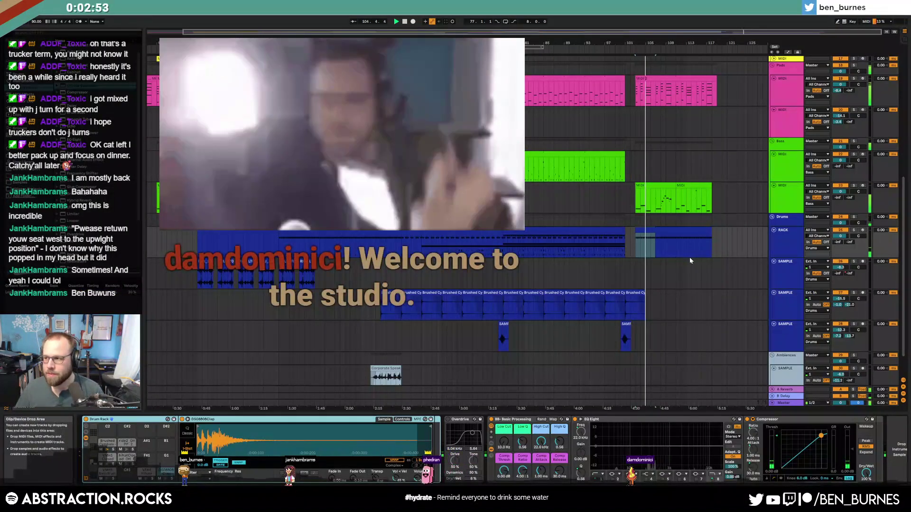
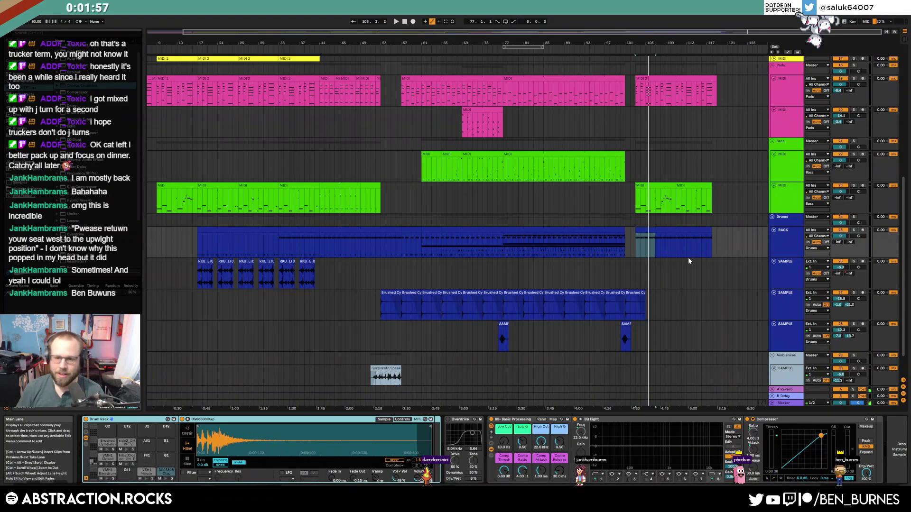
# Delete the ending's melody clip from the second Leads MIDI track and arm that track for recording from bar 102
pyautogui.scroll(5, 681, 194)
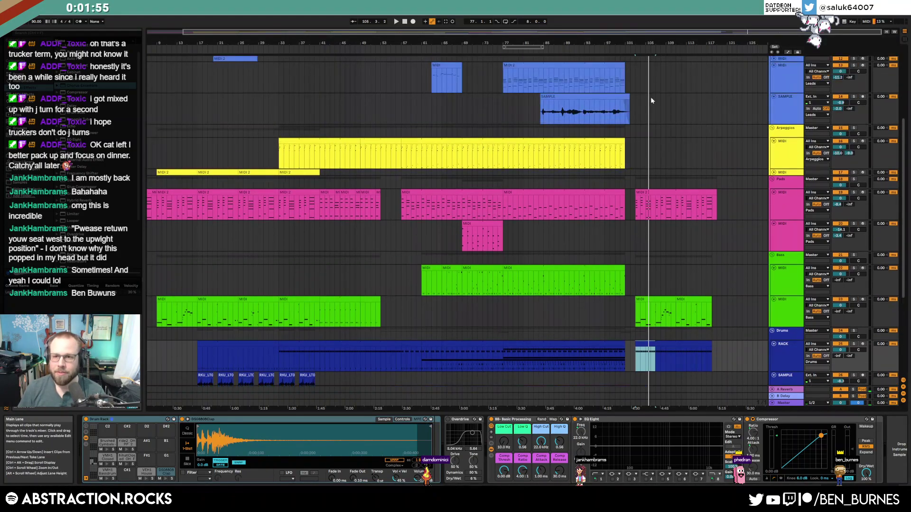
pyautogui.scroll(4, 649, 142)
pyautogui.click(656, 138)
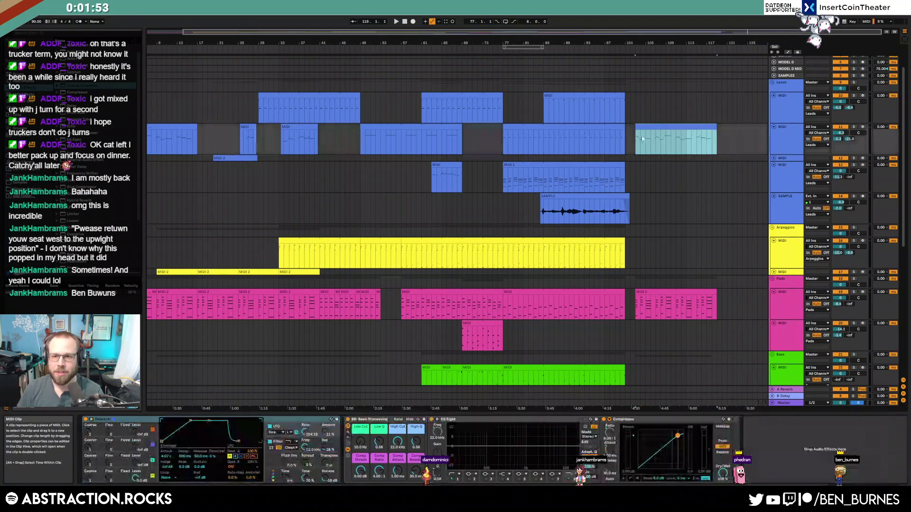
pyautogui.click(631, 140)
pyautogui.press('space')
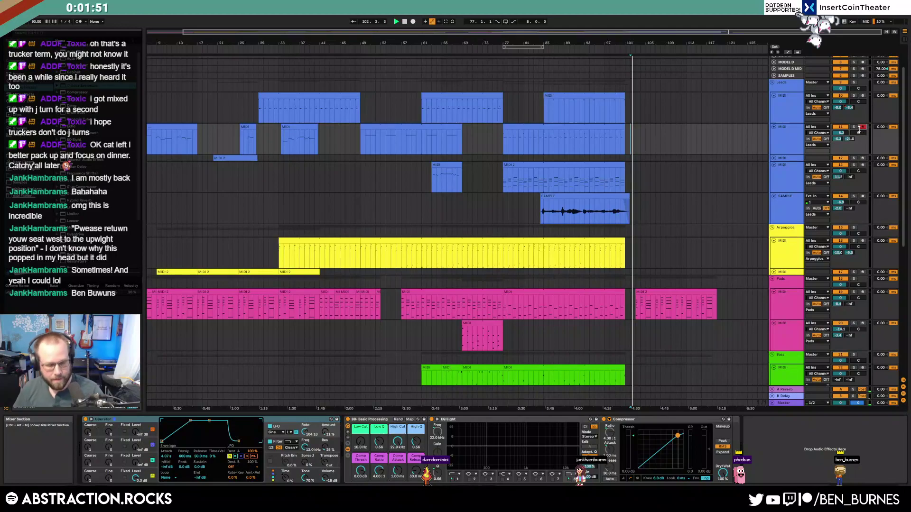
pyautogui.press('F9')
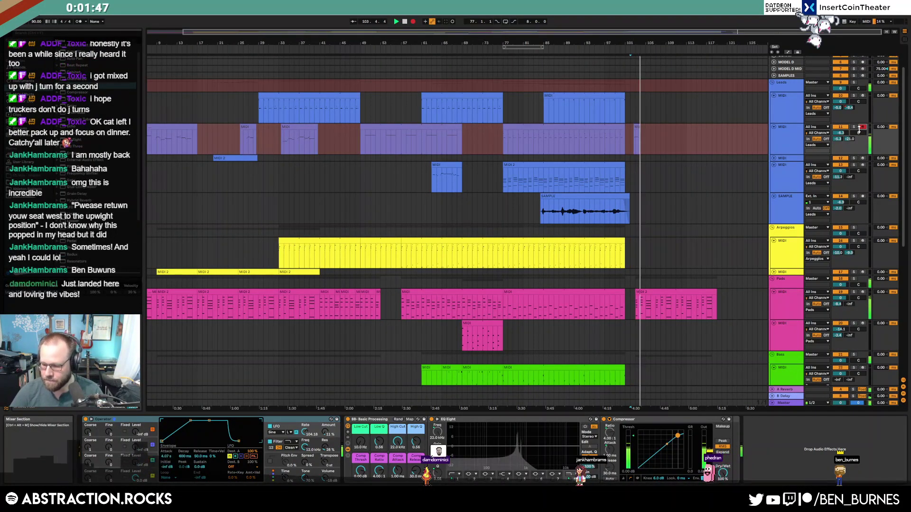
pyautogui.press('space')
pyautogui.hotkey('ctrl', 'z')
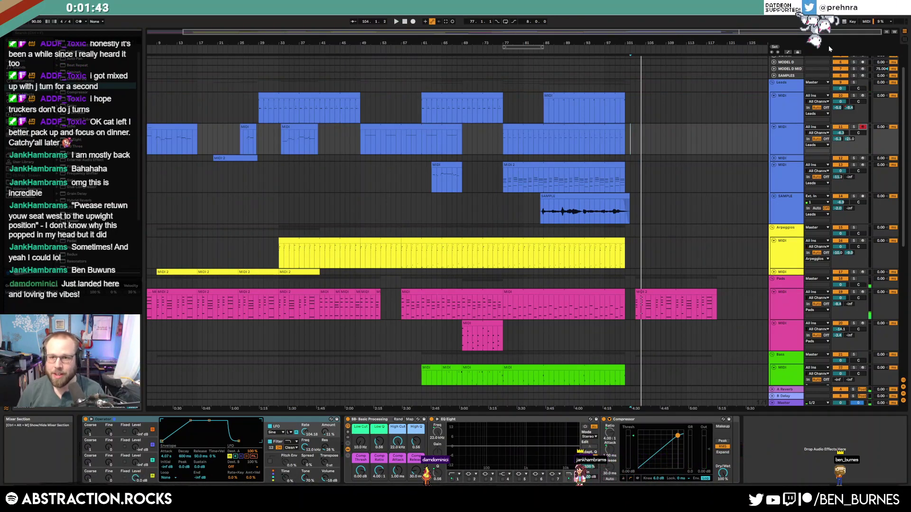
# Record a new melody take on the second Leads MIDI track from bar 102 to about bar 119
pyautogui.click(628, 138)
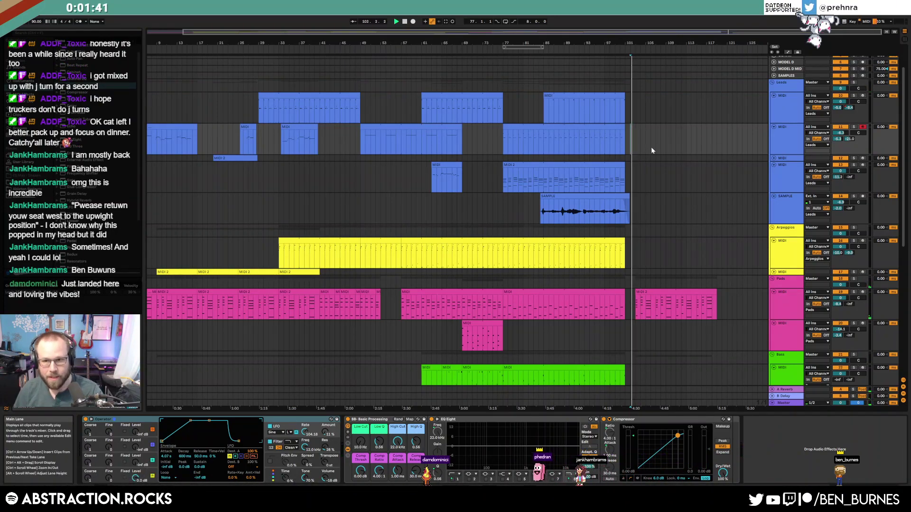
pyautogui.press('F9')
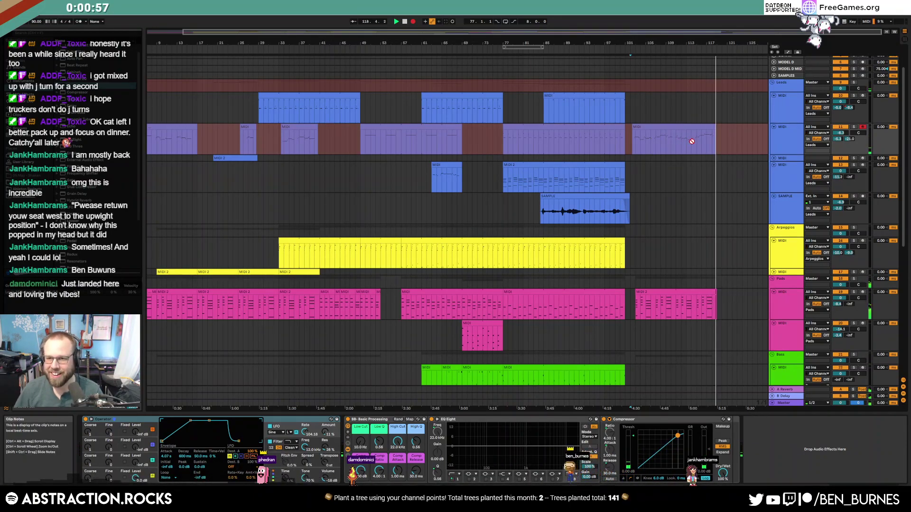
pyautogui.click(413, 21)
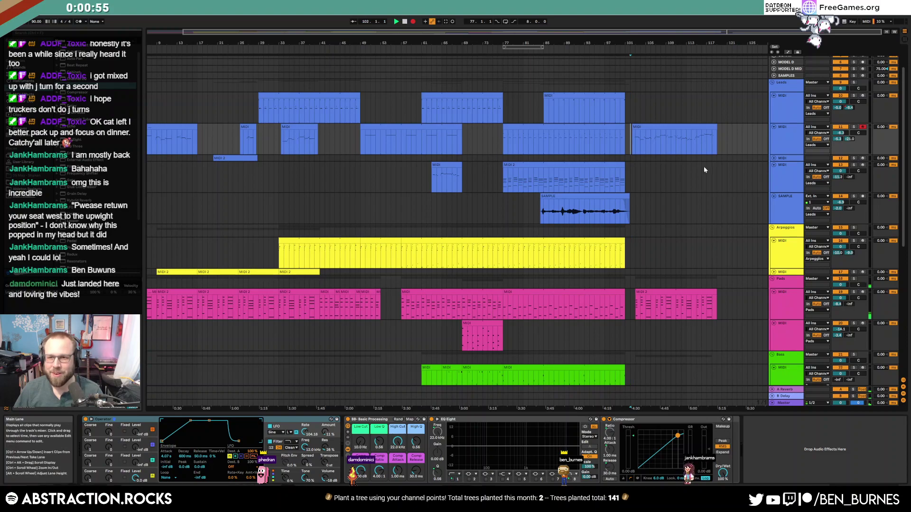
# Delete the stray closing notes in the newly recorded melody clip and finish the phrase with a longer D#5 note
pyautogui.doubleClick(679, 140)
pyautogui.click(865, 372)
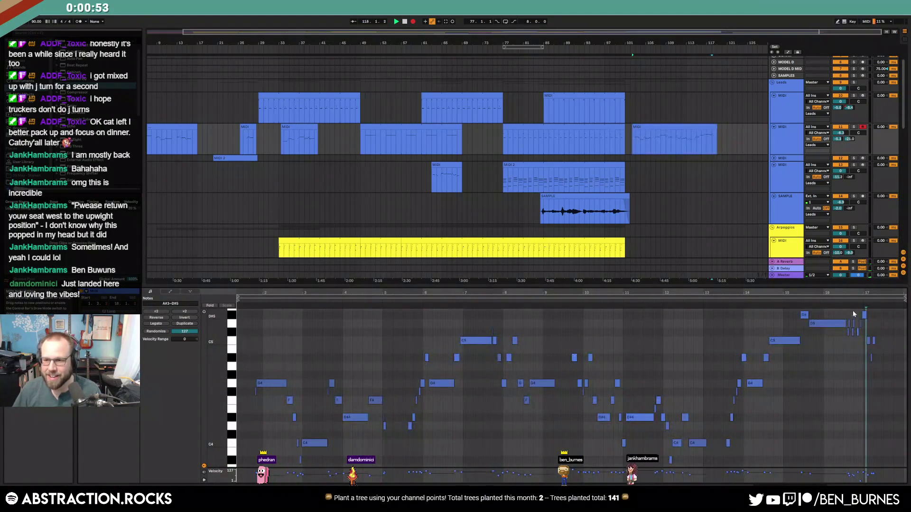
pyautogui.moveTo(862, 293)
pyautogui.mouseDown()
pyautogui.moveTo(861, 316)
pyautogui.moveTo(774, 326)
pyautogui.mouseUp()
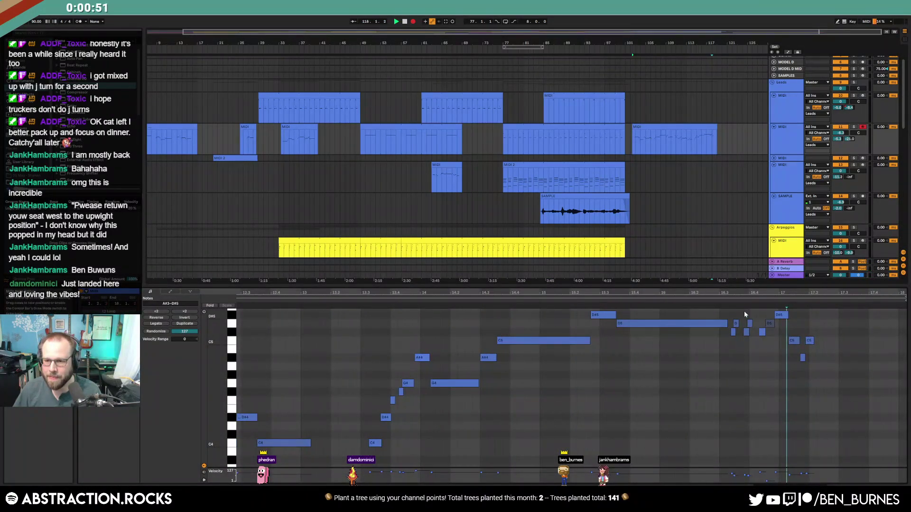
pyautogui.press('Delete')
pyautogui.scroll(2, 781, 360)
pyautogui.click(745, 342)
pyautogui.moveTo(744, 343); pyautogui.dragTo(778, 345)
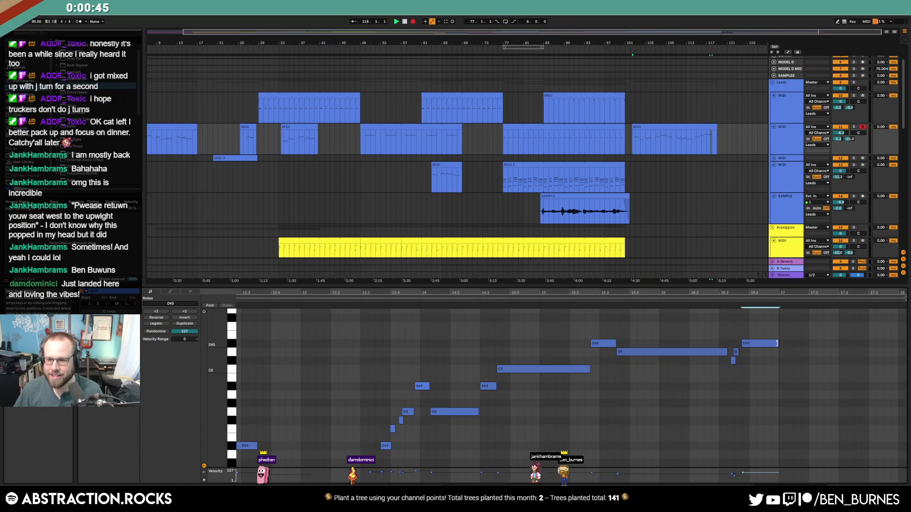
# Add short G4 and G#4 notes directly after the closing D#5, aligned with each other and trimmed shorter
pyautogui.doubleClick(781, 412)
pyautogui.doubleClick(775, 404)
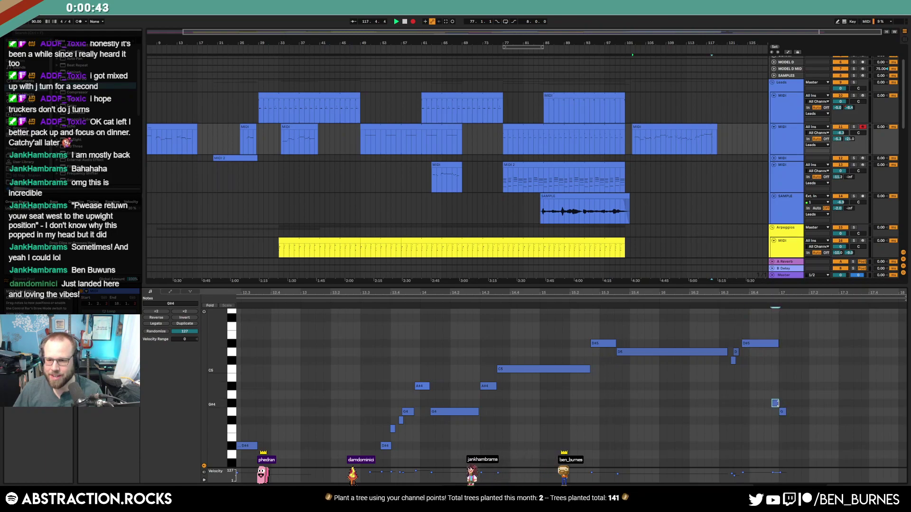
pyautogui.moveTo(776, 404); pyautogui.dragTo(782, 404)
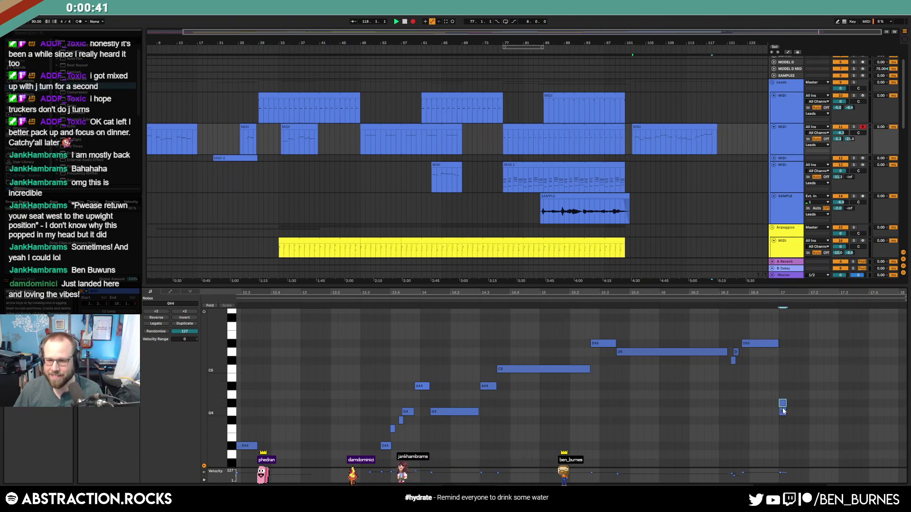
pyautogui.click(782, 411)
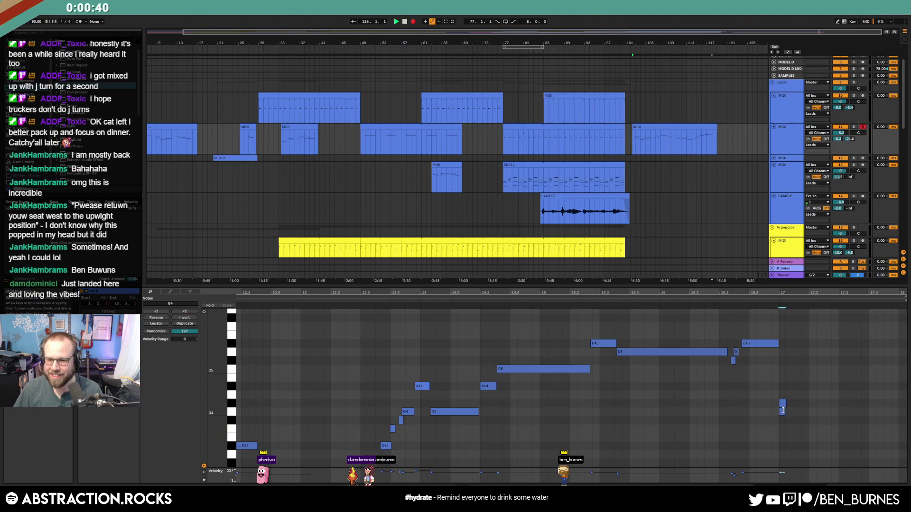
pyautogui.click(782, 404)
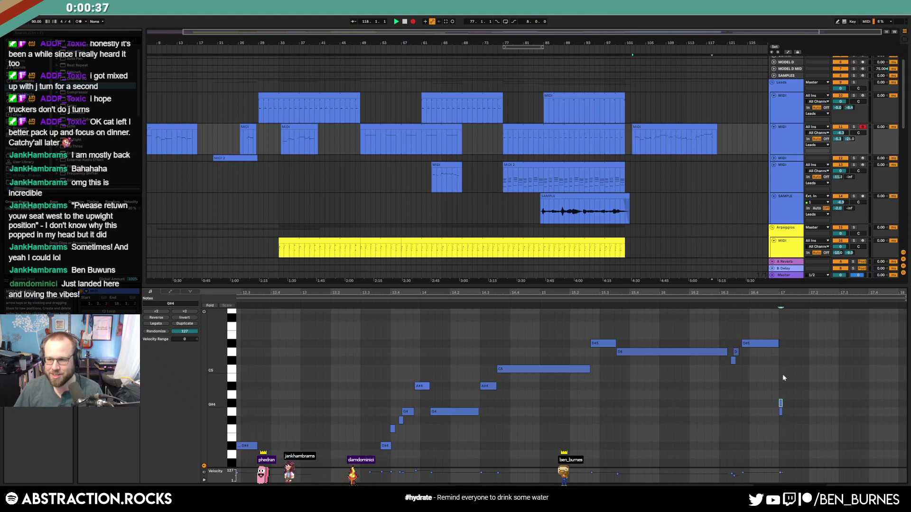
pyautogui.click(781, 411)
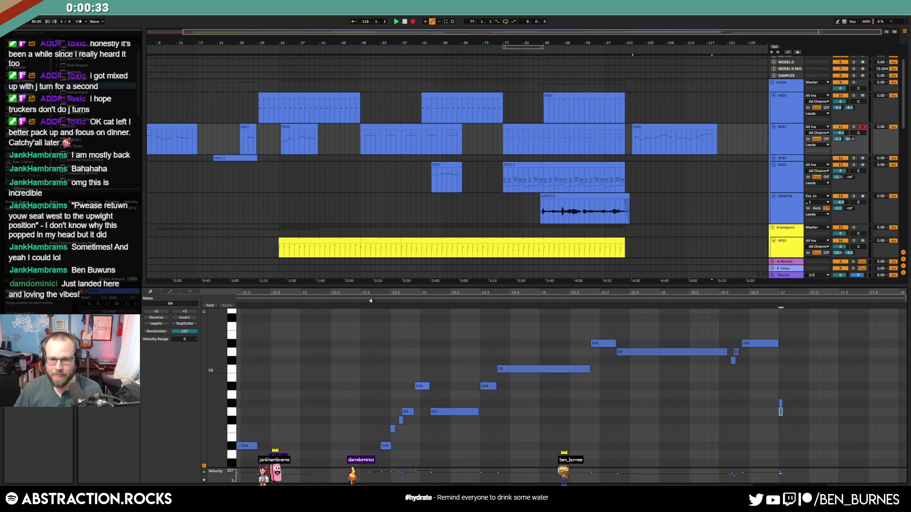
# Play the ending from bar 102 and bring back the device view in place of the note editor
pyautogui.click(631, 138)
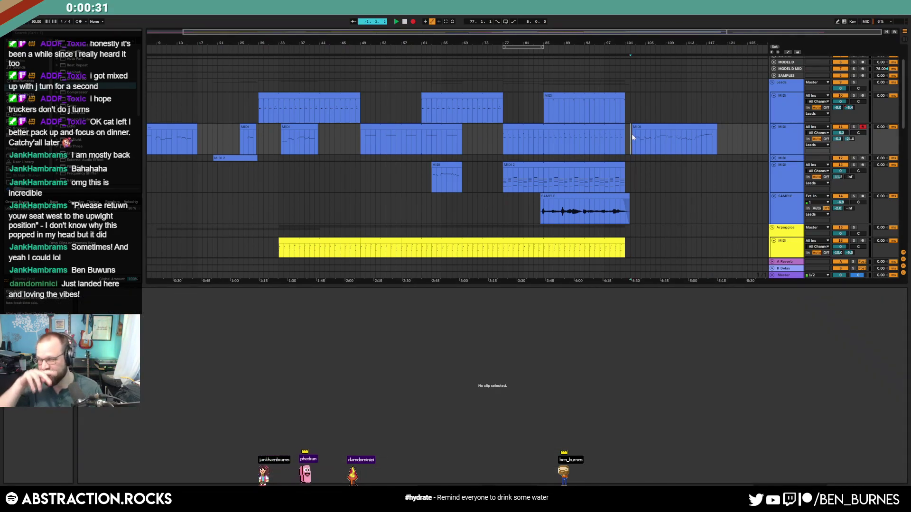
pyautogui.press('space')
pyautogui.click(412, 22)
pyautogui.hotkey('shift', 'Tab')
pyautogui.press('space')
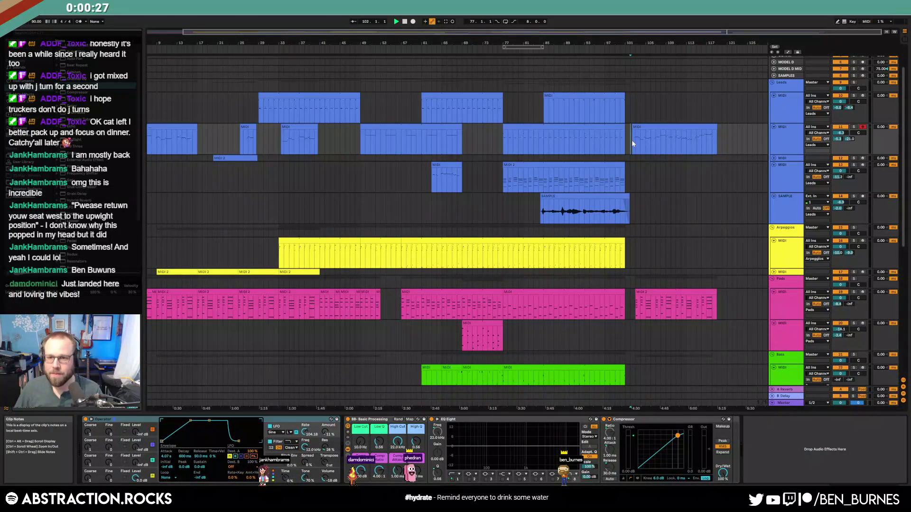
# Automate the second Leads MIDI track's B-Delay send to curve down to its minimum at the end of the melody
pyautogui.press('a')
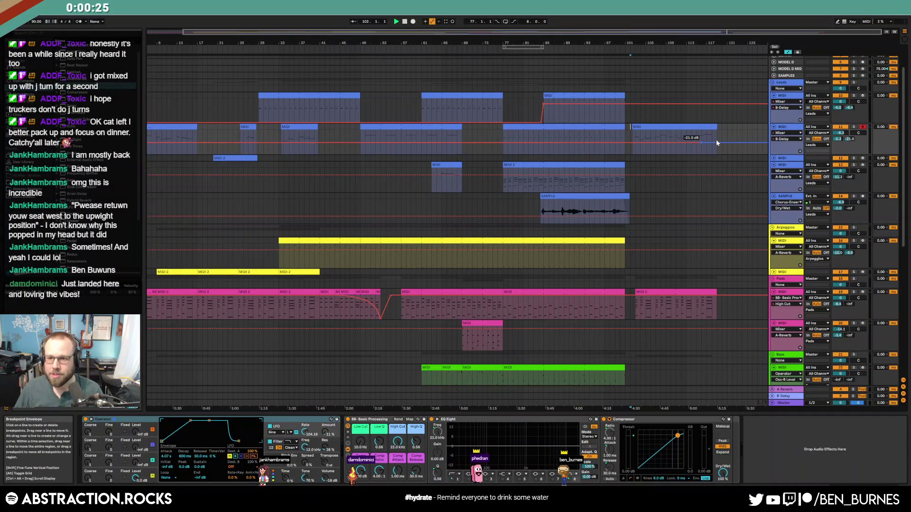
pyautogui.moveTo(715, 141); pyautogui.dragTo(716, 153)
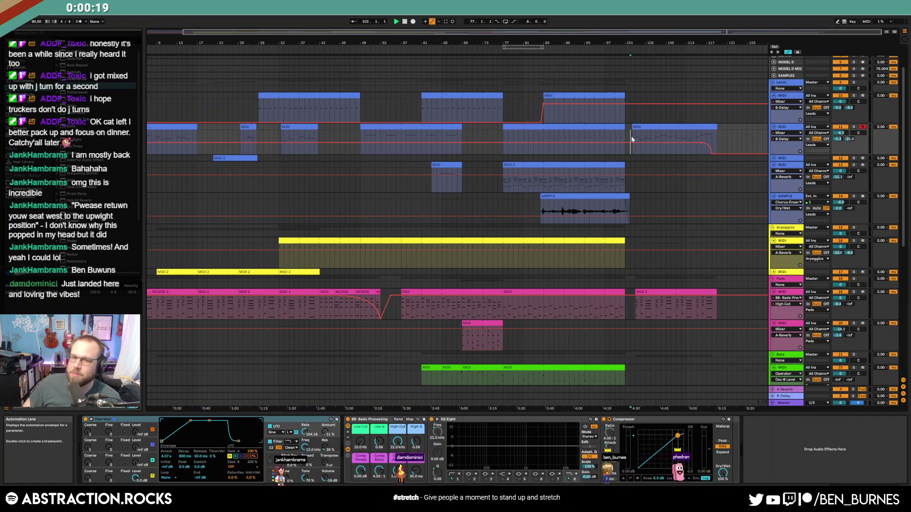
pyautogui.press('a')
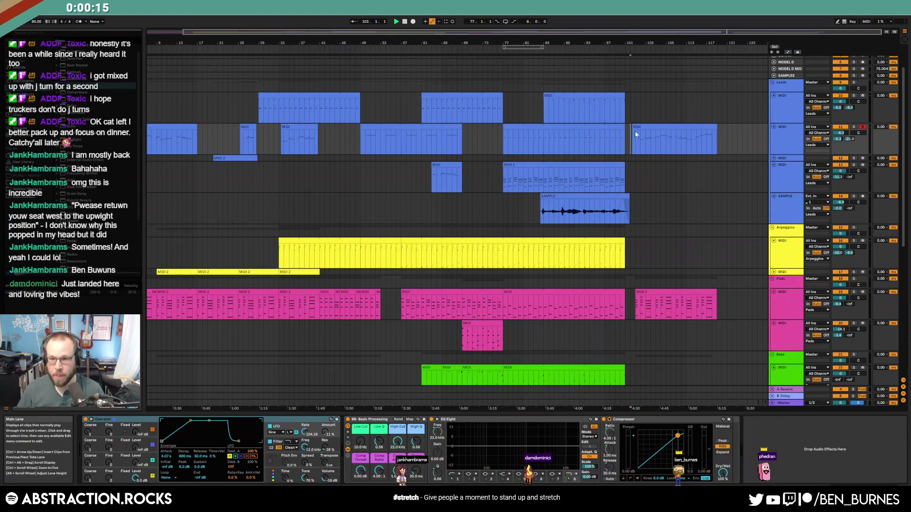
# Automate the Pads track's High Cut to fall from bar 114 to about 280 Hz near the ending's close
pyautogui.click(689, 298)
pyautogui.press('a')
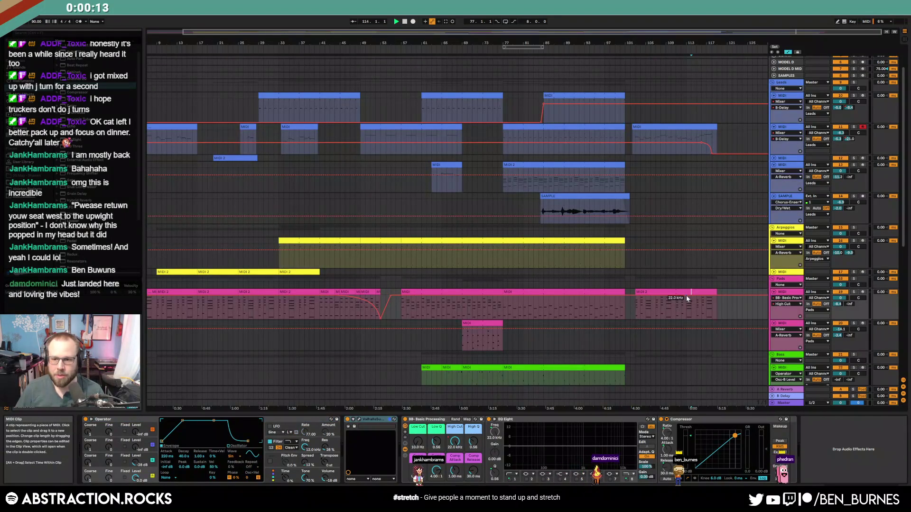
pyautogui.moveTo(688, 298); pyautogui.dragTo(711, 312)
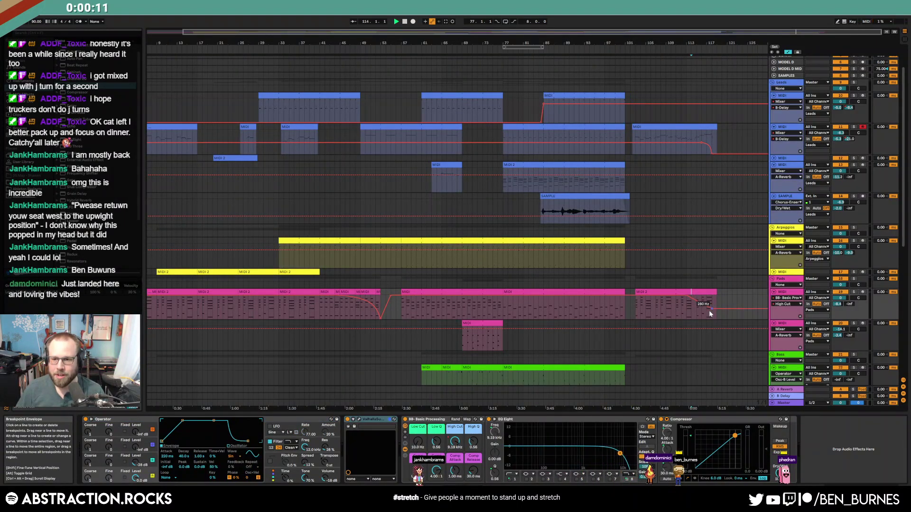
pyautogui.press('a')
# Extend the ending's drum RACK clip by one beat past bar 118
pyautogui.scroll(-3, 683, 314)
pyautogui.scroll(3, 707, 327)
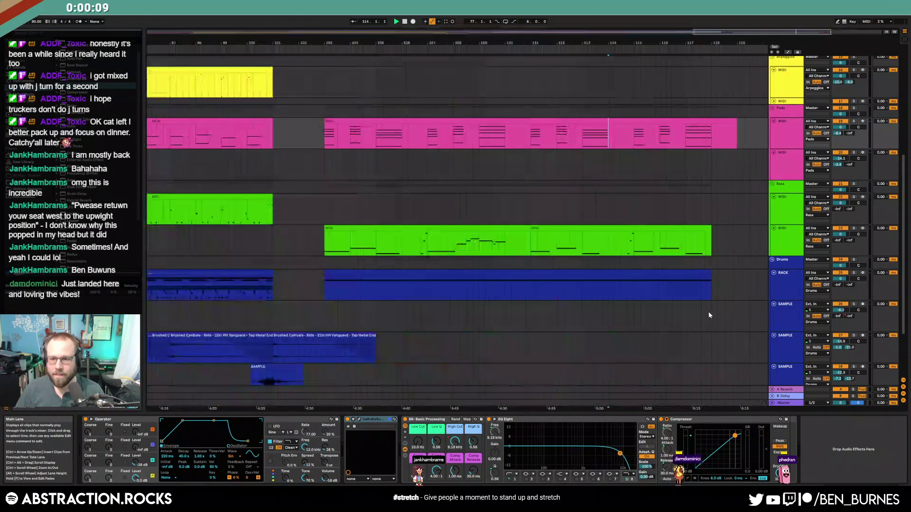
pyautogui.moveTo(711, 275); pyautogui.dragTo(717, 275)
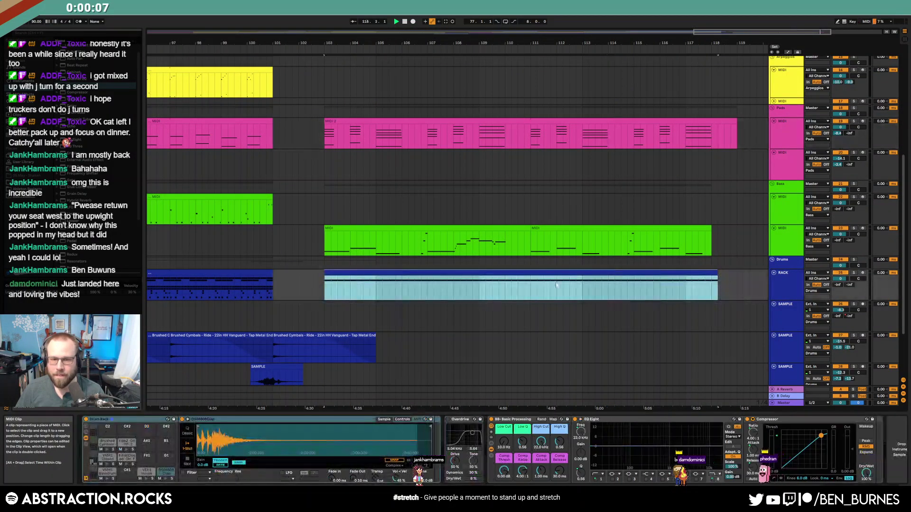
pyautogui.scroll(-5, 279, 287)
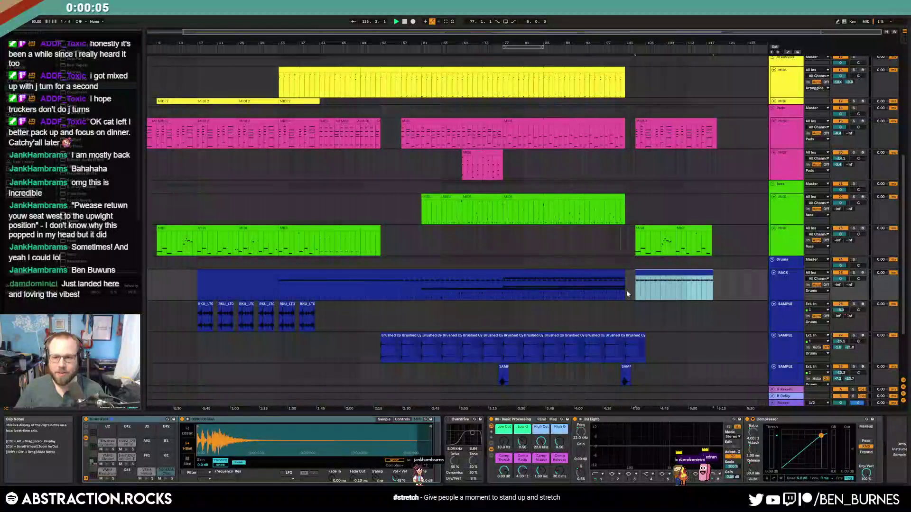
# Play the transition into the ending and slightly lower the volume of the Leads SAMPLE track
pyautogui.press('space')
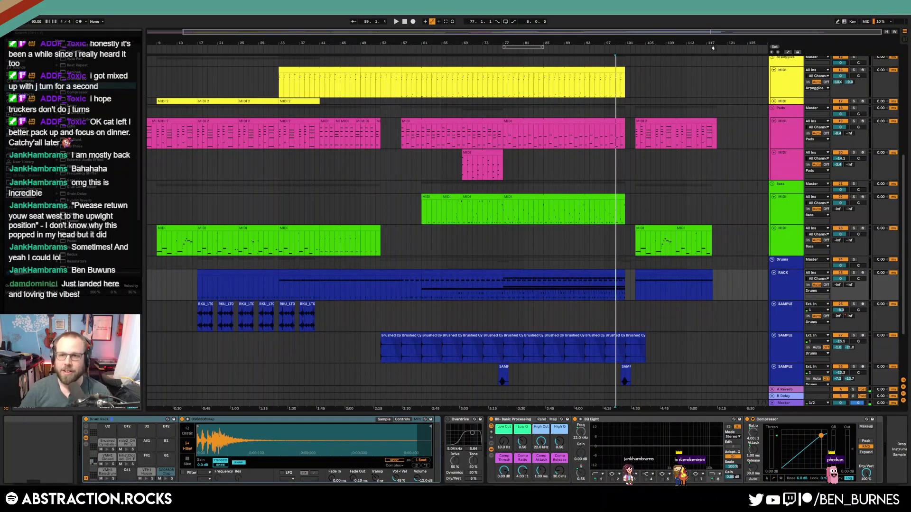
pyautogui.scroll(5, 697, 206)
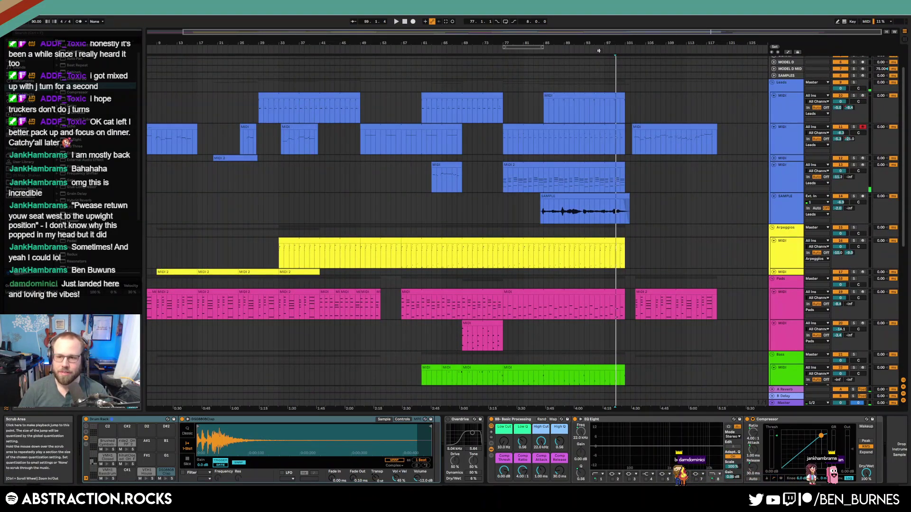
pyautogui.click(599, 51)
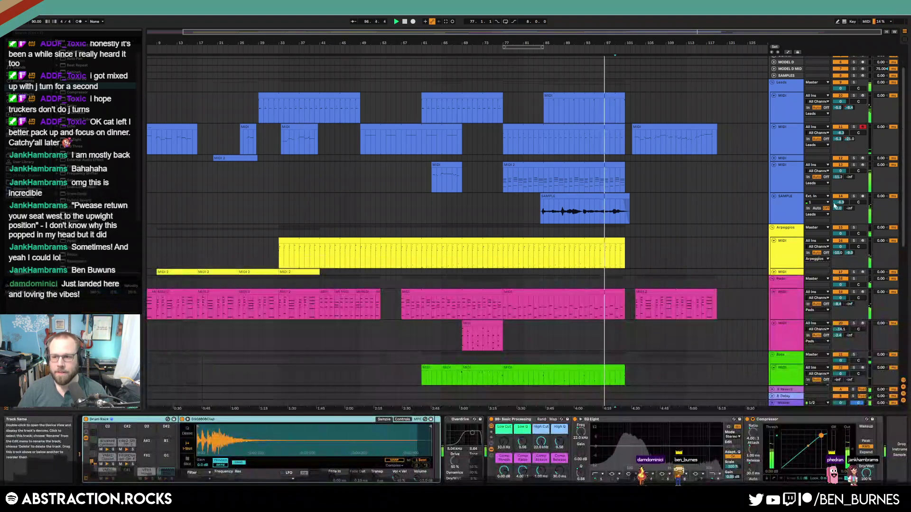
pyautogui.click(791, 213)
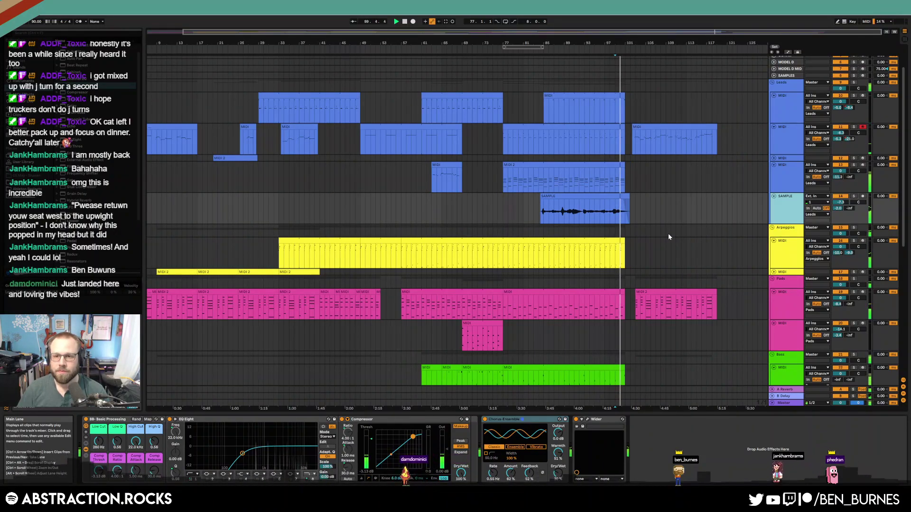
# Trim the recorded melody's opening G4 to start later, move the short F#4 up to it, and review the following notes
pyautogui.scroll(4, 625, 95)
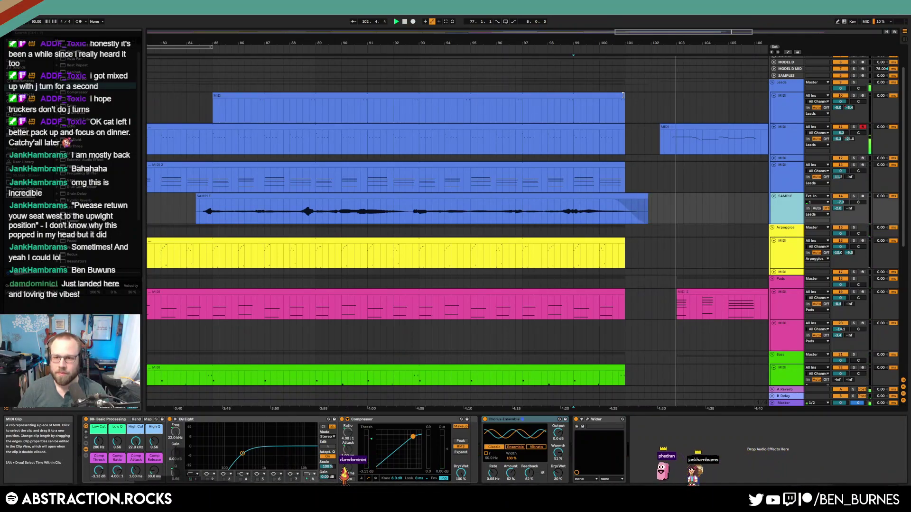
pyautogui.doubleClick(711, 140)
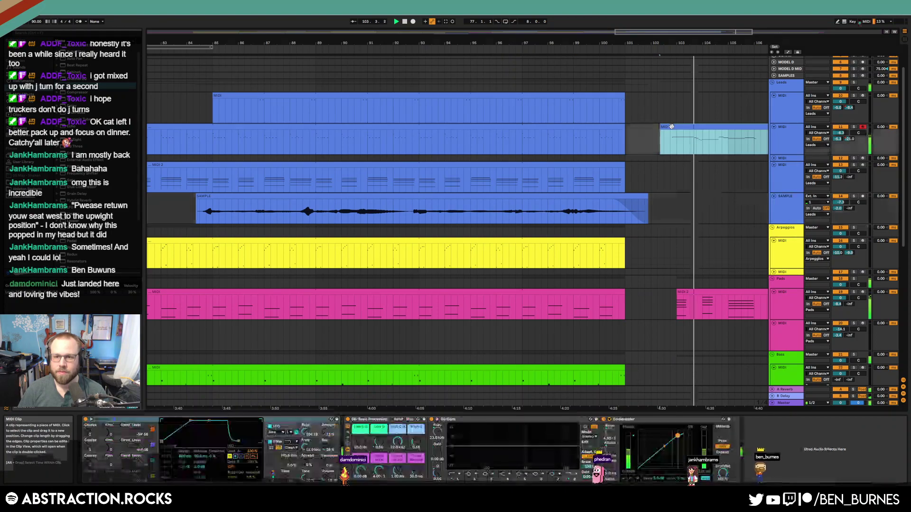
pyautogui.moveTo(263, 291); pyautogui.dragTo(266, 327)
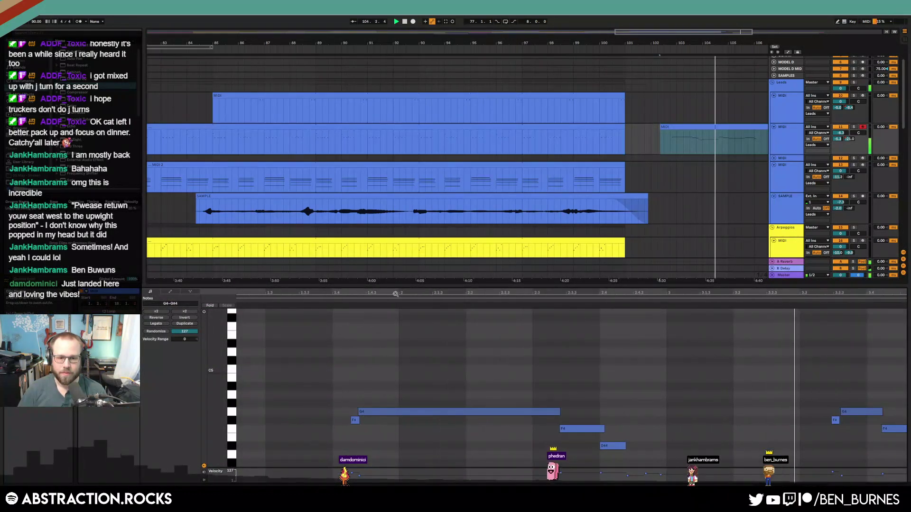
pyautogui.moveTo(360, 415); pyautogui.dragTo(388, 423)
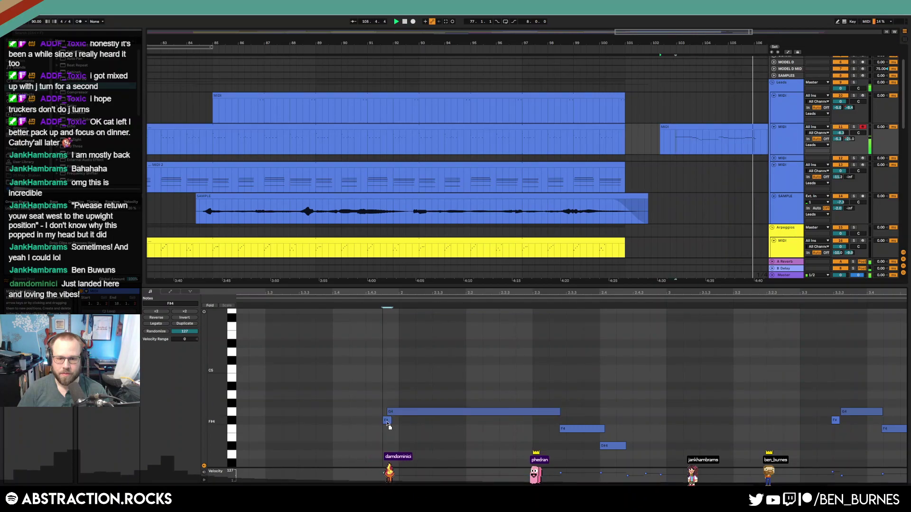
pyautogui.moveTo(560, 290); pyautogui.dragTo(328, 311)
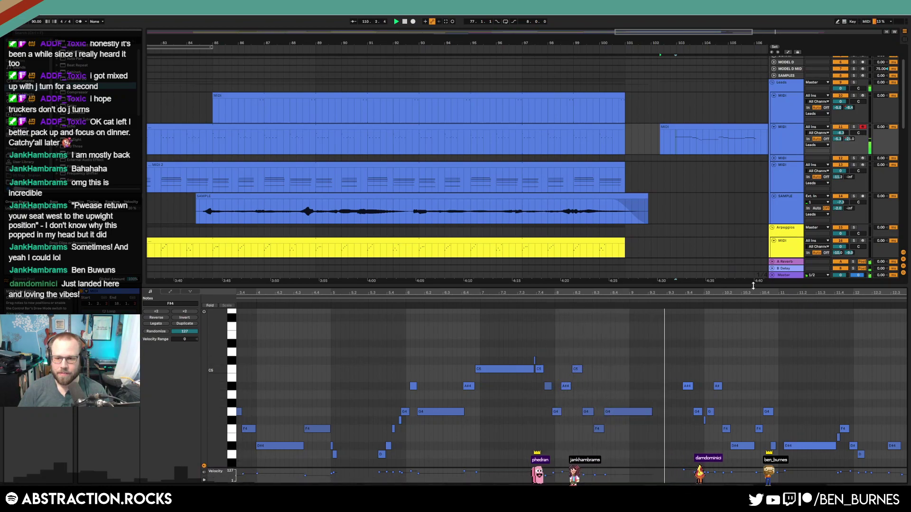
# Move the short C#5 and D5 notes at the end of the recorded melody slightly later
pyautogui.moveTo(759, 292); pyautogui.dragTo(567, 292)
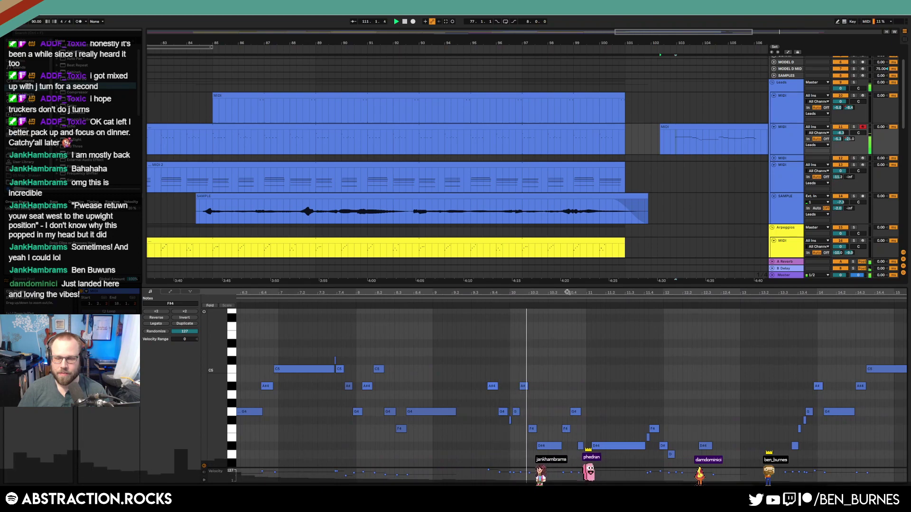
pyautogui.hotkey('shift', 'Tab')
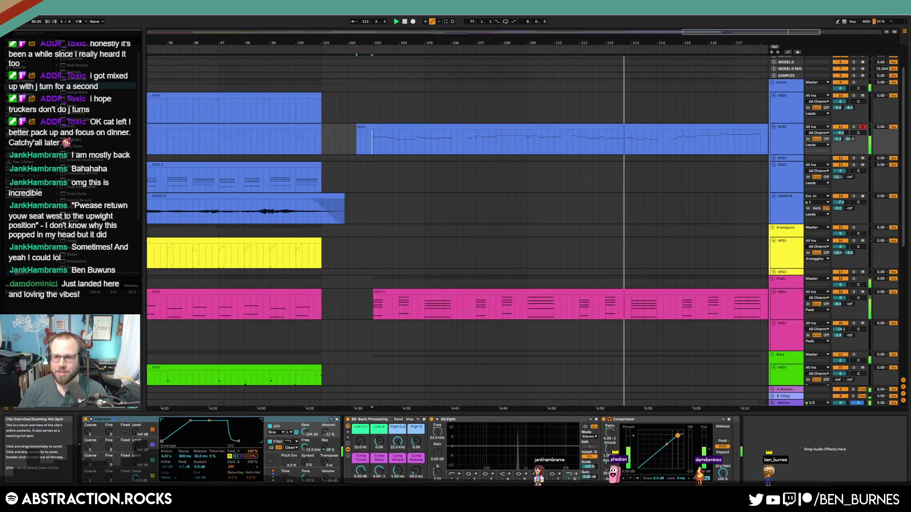
pyautogui.click(487, 126)
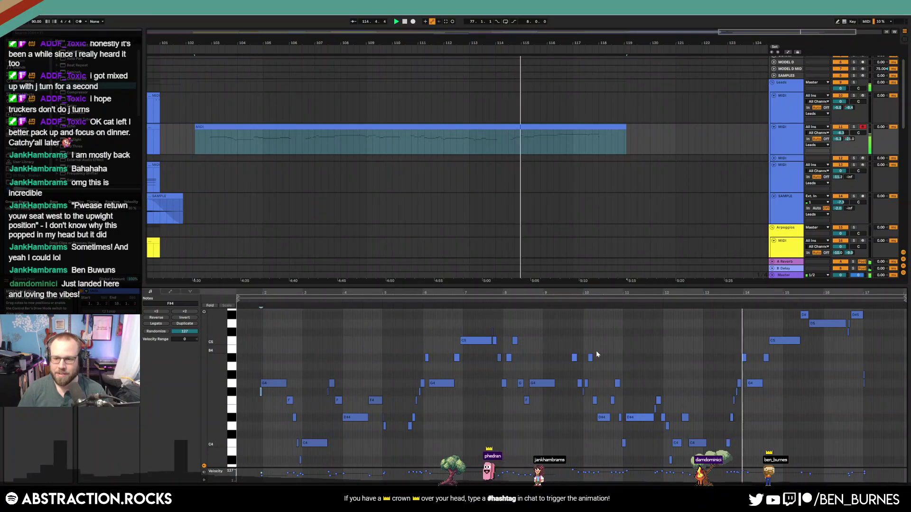
pyautogui.scroll(2, 806, 398)
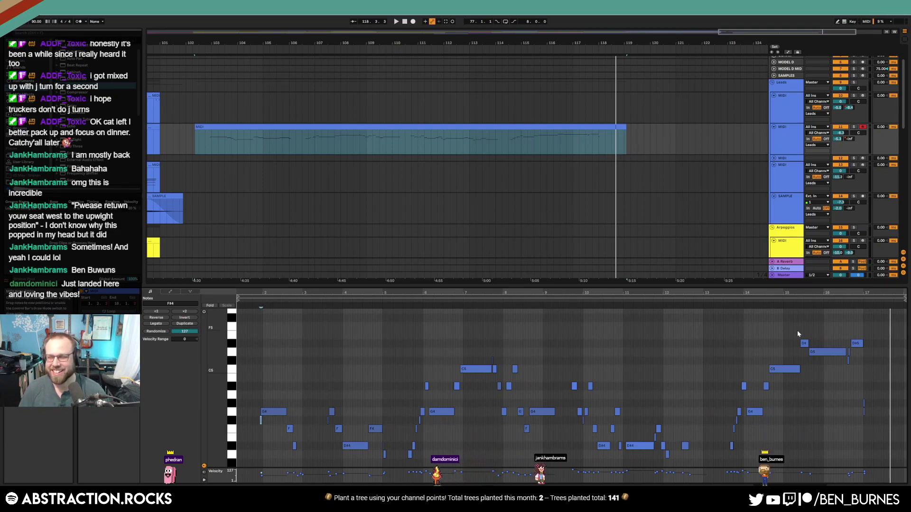
pyautogui.moveTo(847, 293); pyautogui.dragTo(791, 332)
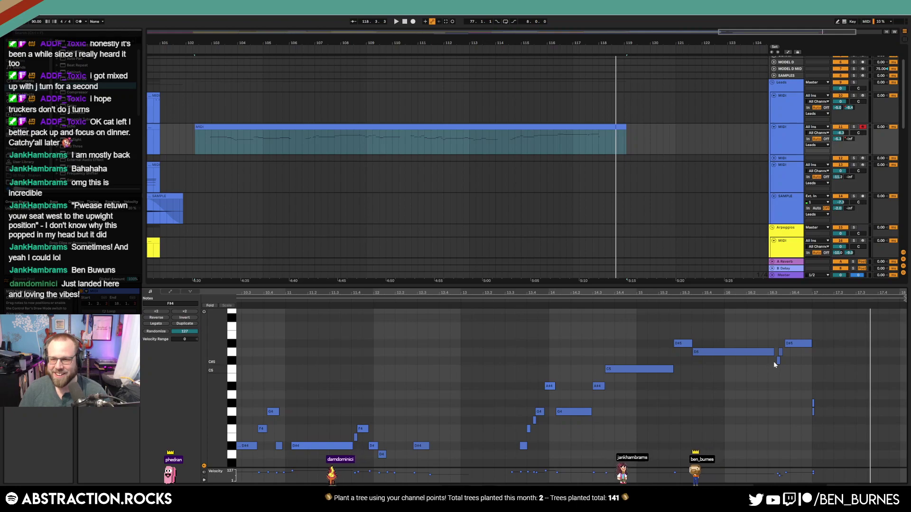
pyautogui.moveTo(777, 368)
pyautogui.mouseDown()
pyautogui.moveTo(782, 354)
pyautogui.moveTo(803, 352)
pyautogui.moveTo(791, 359)
pyautogui.mouseUp()
pyautogui.click(800, 370)
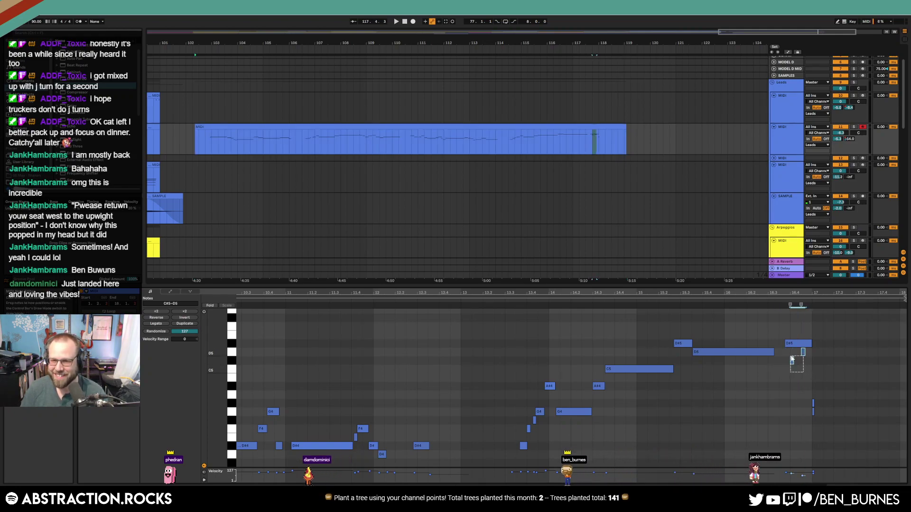
# Delete the melody's last D#5, lengthen the long D5 before it, and start the final short D5 earlier
pyautogui.click(802, 345)
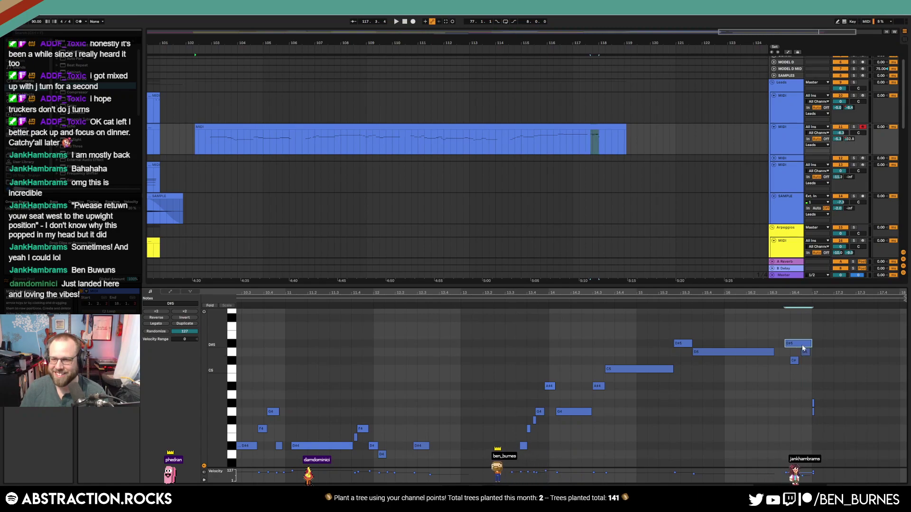
pyautogui.press('Delete')
pyautogui.moveTo(773, 351); pyautogui.dragTo(785, 355)
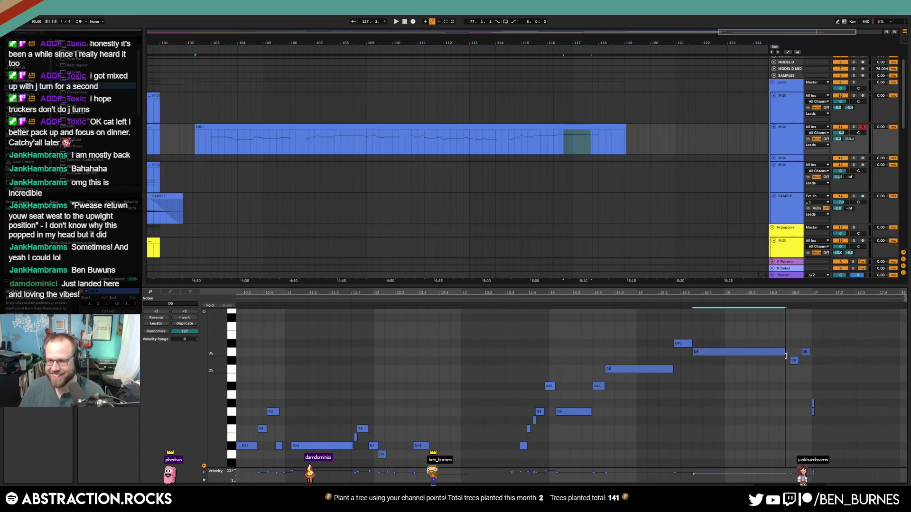
pyautogui.press('space')
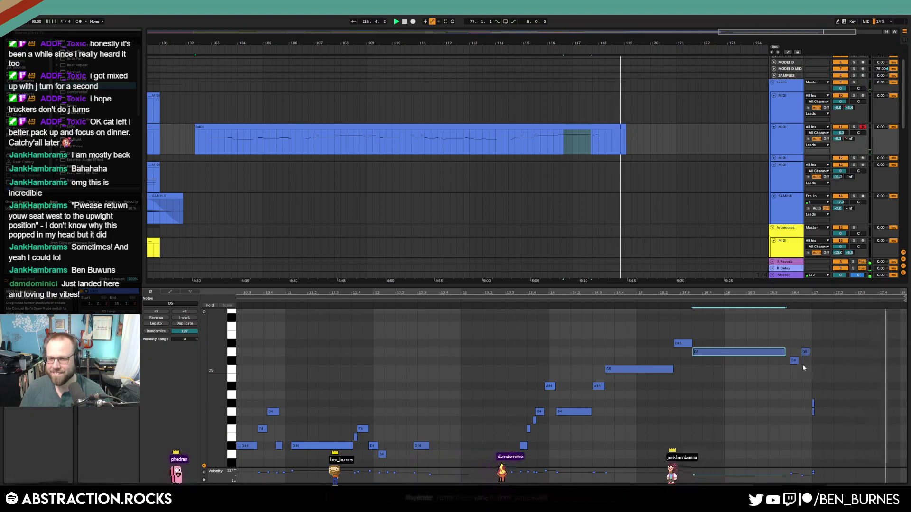
pyautogui.scroll(3, 825, 366)
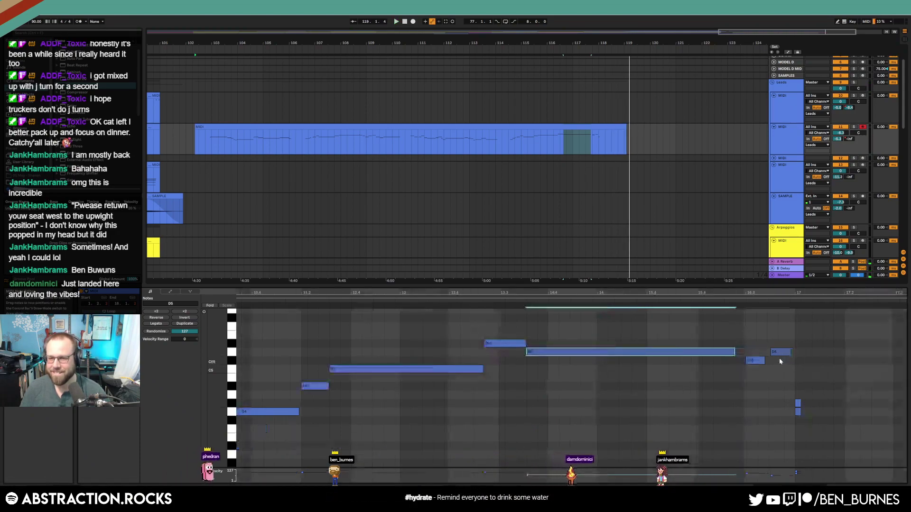
pyautogui.moveTo(786, 352)
pyautogui.mouseDown()
pyautogui.moveTo(752, 361)
pyautogui.moveTo(783, 353)
pyautogui.mouseUp()
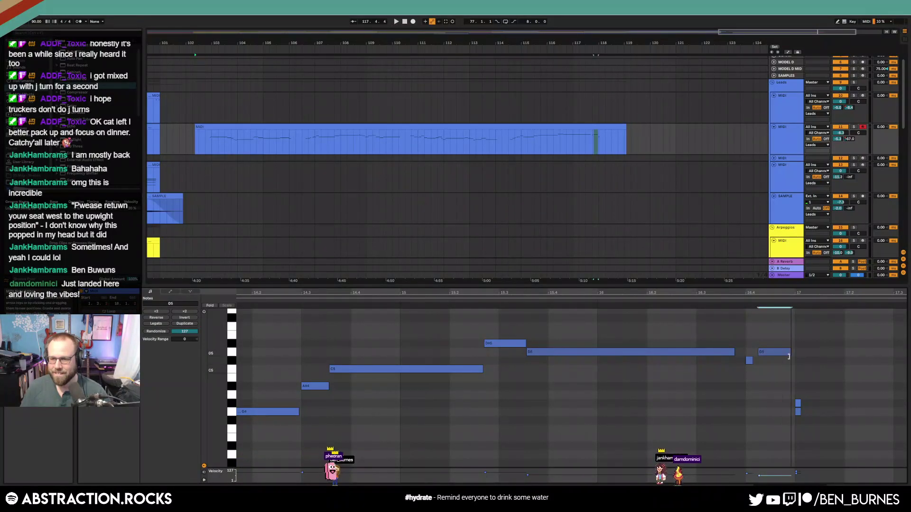
# Delete the stray G#4 at the melody's end and add a short F#4 just below the closing G4
pyautogui.doubleClick(798, 403)
pyautogui.click(738, 307)
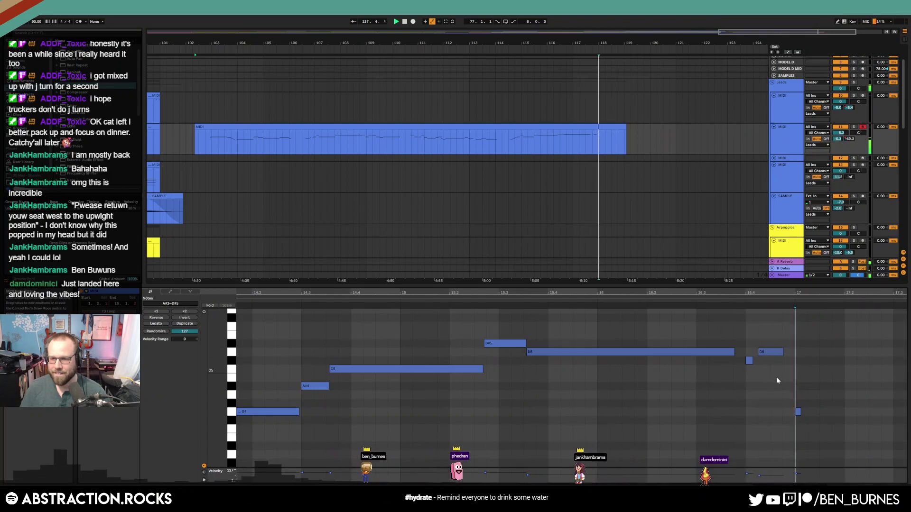
pyautogui.click(798, 412)
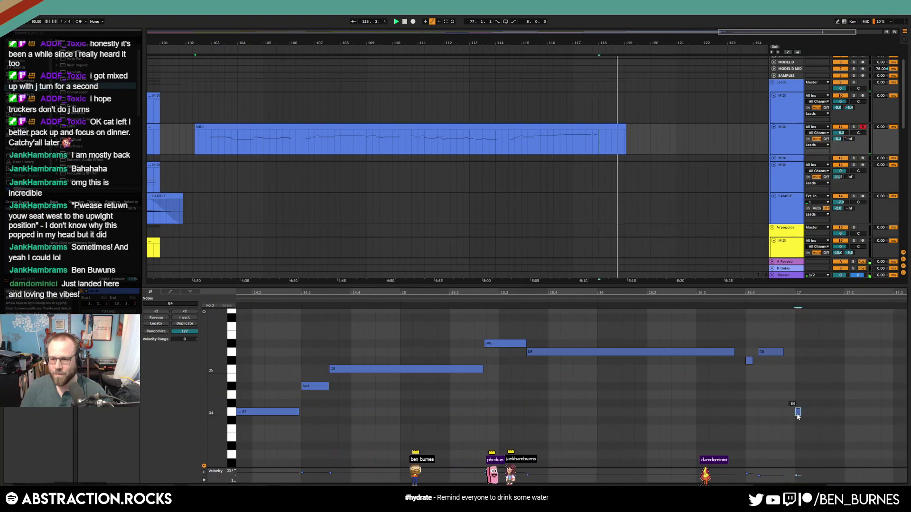
pyautogui.moveTo(798, 411); pyautogui.dragTo(801, 421)
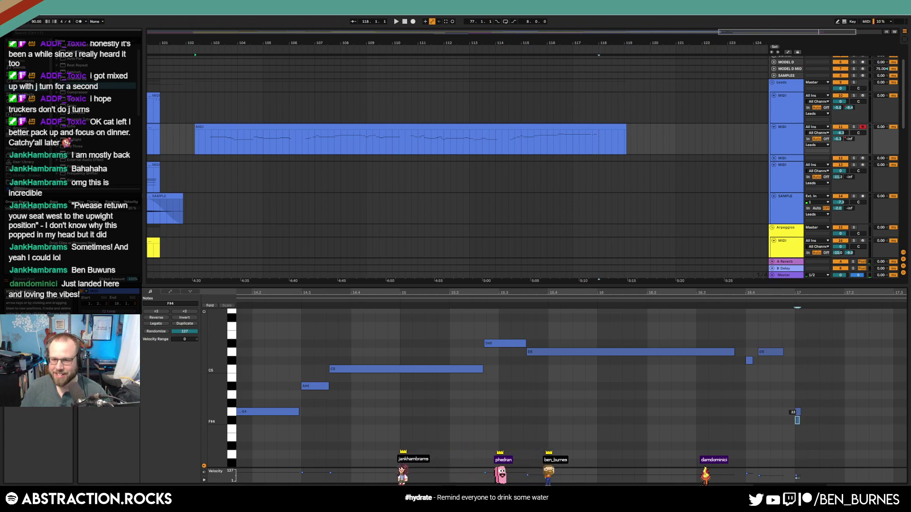
pyautogui.click(502, 301)
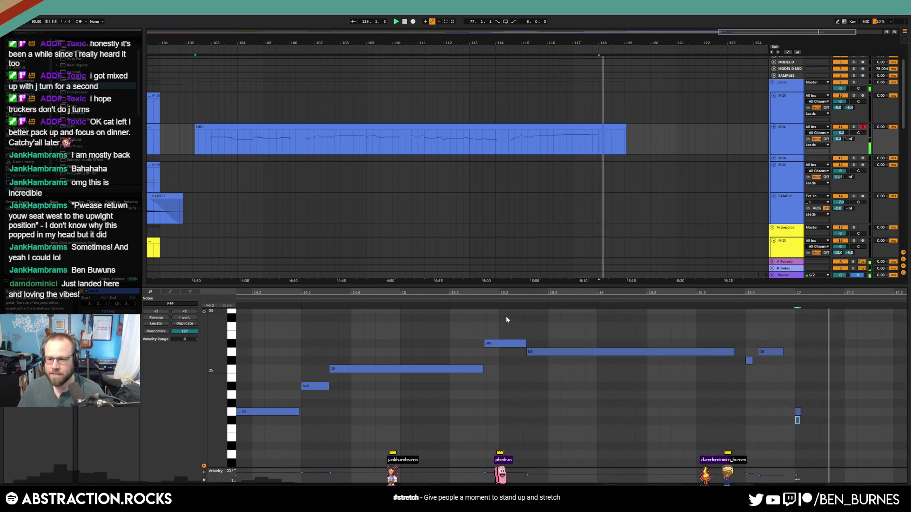
# Check where the ending's pads, bass and drum clips stop around bar 118, selecting the last bass clip
pyautogui.moveTo(794, 293); pyautogui.dragTo(857, 268)
pyautogui.hotkey('shift', 'Tab')
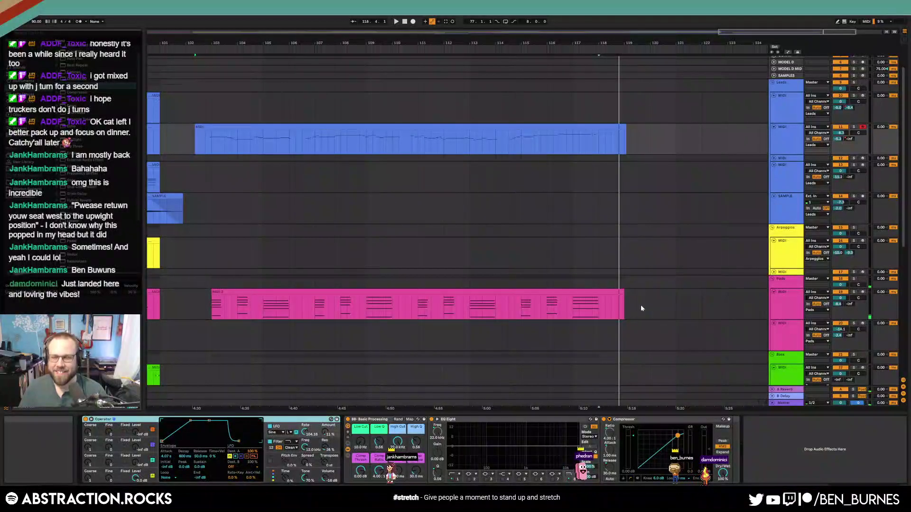
pyautogui.scroll(-2, 641, 326)
pyautogui.scroll(-3, 642, 331)
pyautogui.press('space')
pyautogui.moveTo(598, 272)
pyautogui.mouseDown()
pyautogui.moveTo(630, 273)
pyautogui.moveTo(592, 273)
pyautogui.mouseUp()
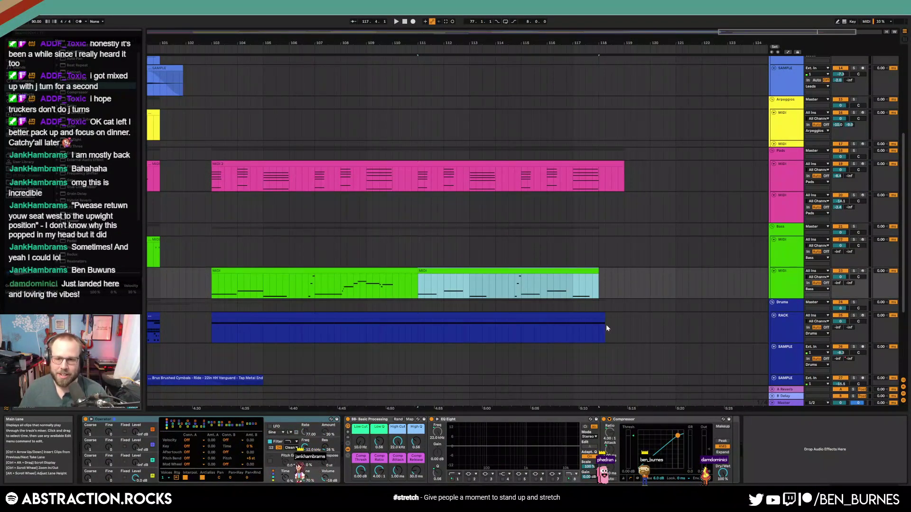
# Copy the Brushed Cymbals ride clip to bar 118, trim it to one bar, and play the close from bar 117
pyautogui.scroll(-4, 604, 336)
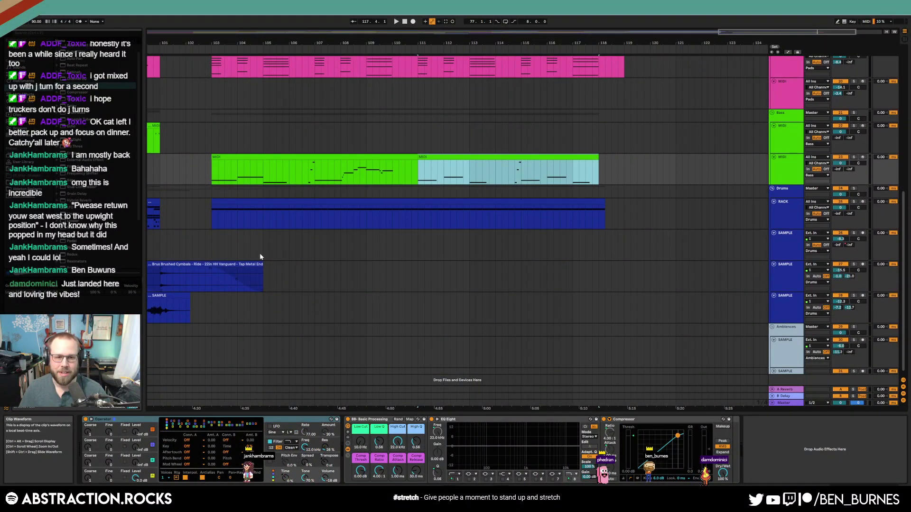
pyautogui.click(179, 268)
pyautogui.moveTo(179, 264); pyautogui.dragTo(633, 274)
pyautogui.moveTo(696, 263); pyautogui.dragTo(607, 268)
pyautogui.click(573, 220)
pyautogui.press('space')
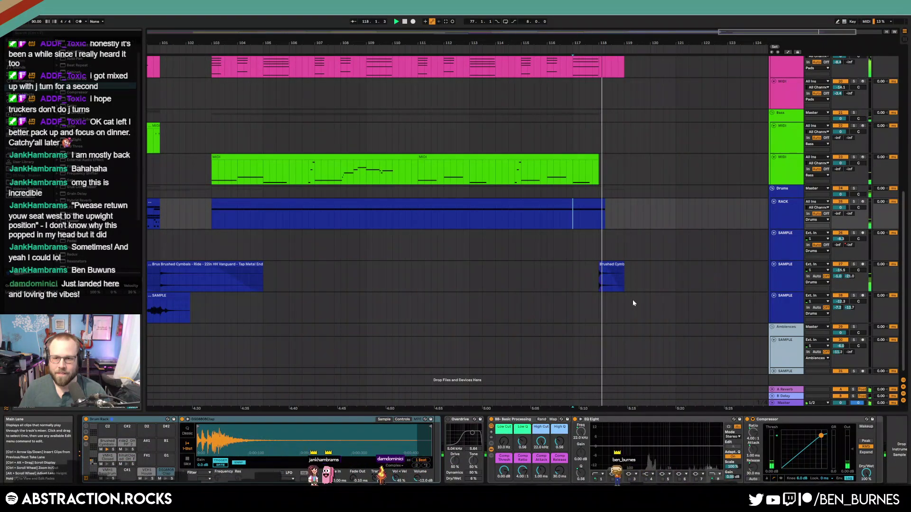
# Inspect the closing cymbal clip, the drum RACK notes and the track automation around bar 118
pyautogui.click(611, 265)
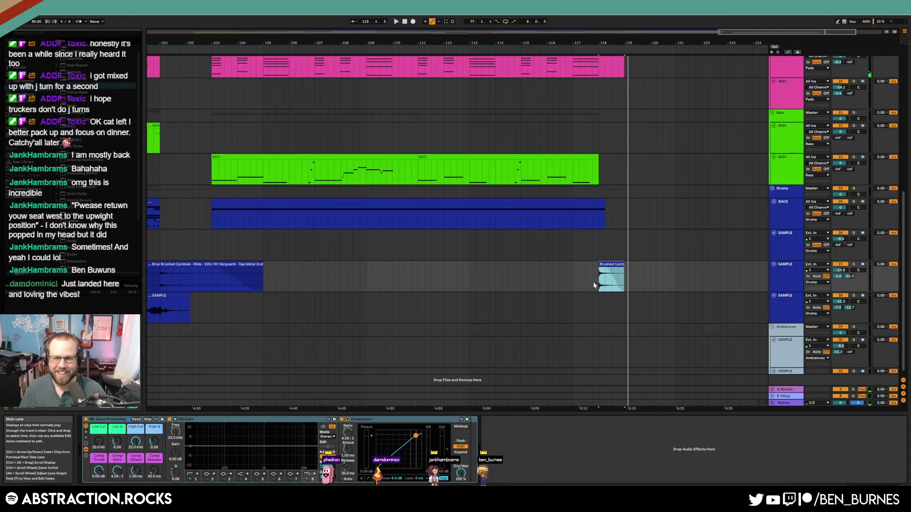
pyautogui.doubleClick(612, 264)
pyautogui.moveTo(189, 321); pyautogui.dragTo(190, 341)
pyautogui.click(597, 183)
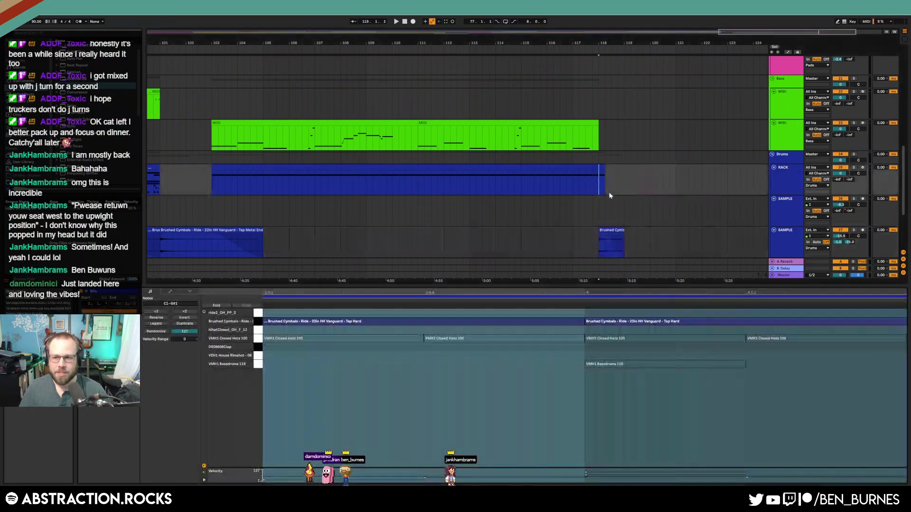
pyautogui.press('a')
pyautogui.hotkey('shift', 'Tab')
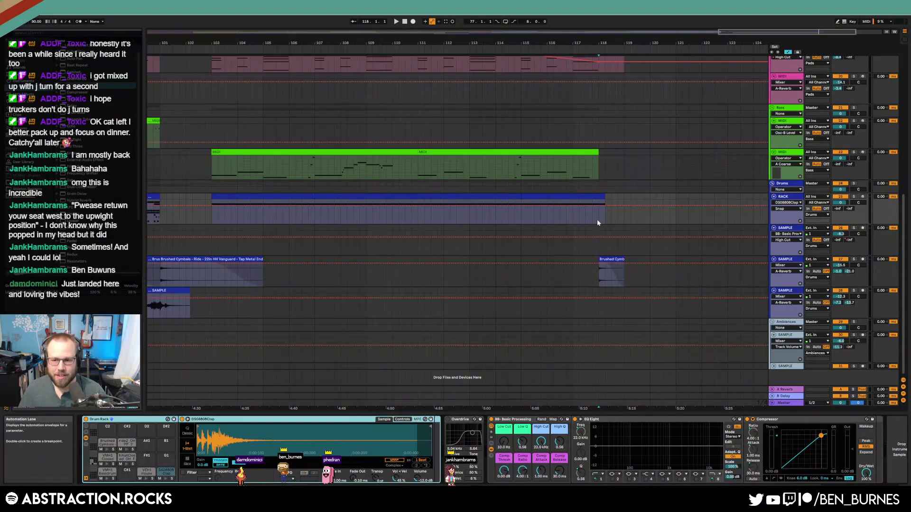
pyautogui.click(861, 490)
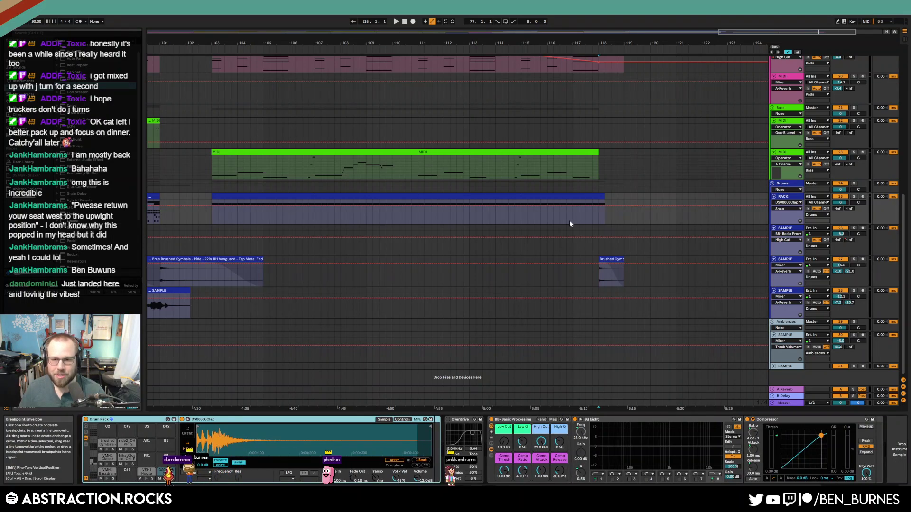
pyautogui.press('a')
# Show the whole arrangement and play the song from bar 1
pyautogui.scroll(-5, 295, 166)
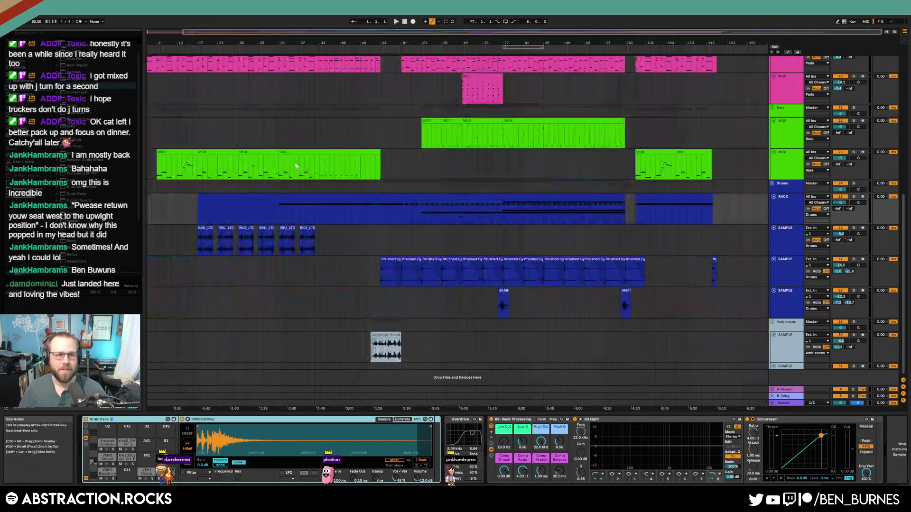
pyautogui.doubleClick(315, 38)
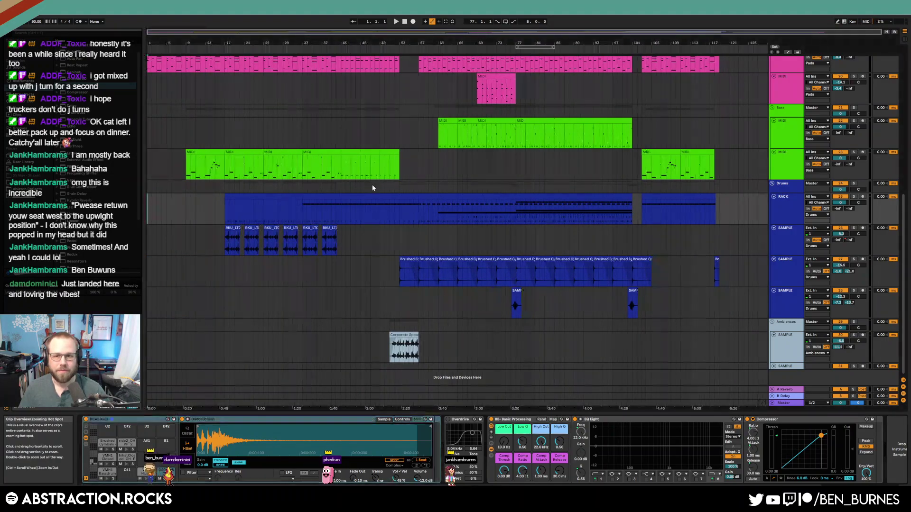
pyautogui.scroll(3, 397, 215)
pyautogui.scroll(-2, 418, 230)
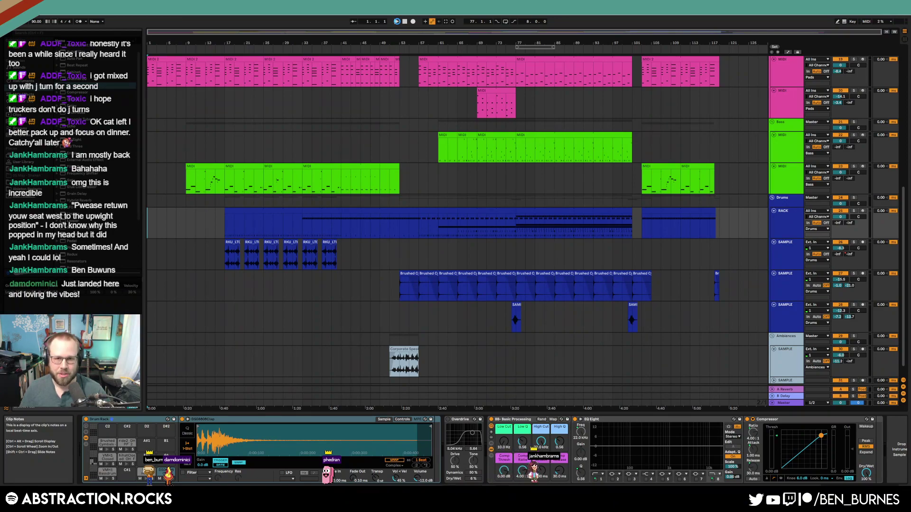
pyautogui.click(396, 23)
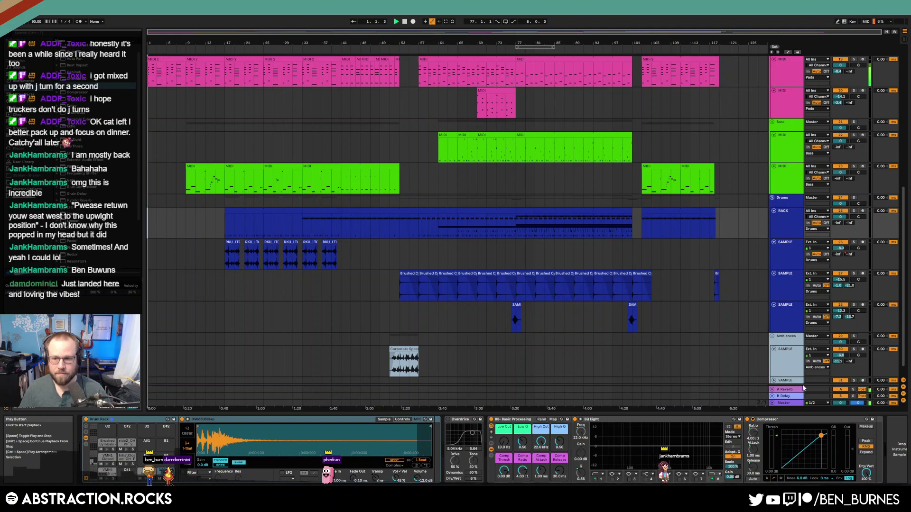
# Enable the Youlean Loudness Meter on the Master track, unfold the master processing devices, and move the meter window aside
pyautogui.click(788, 404)
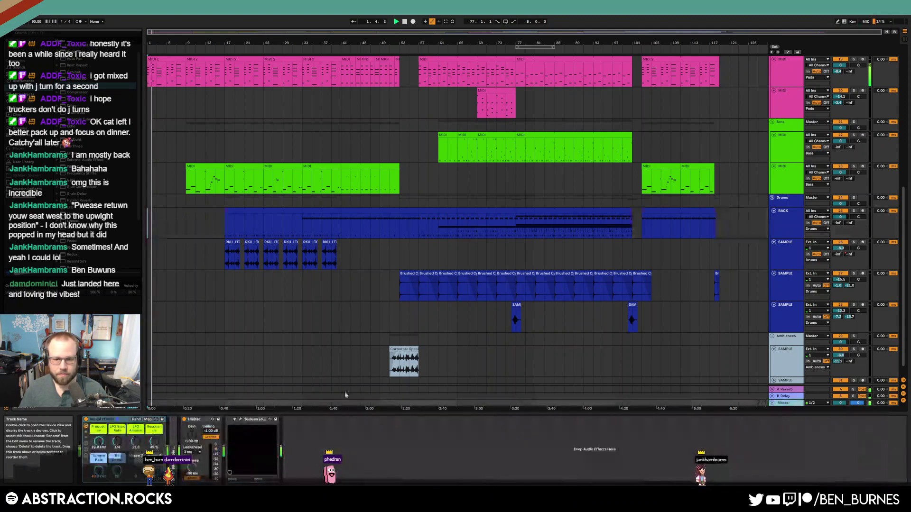
pyautogui.click(229, 419)
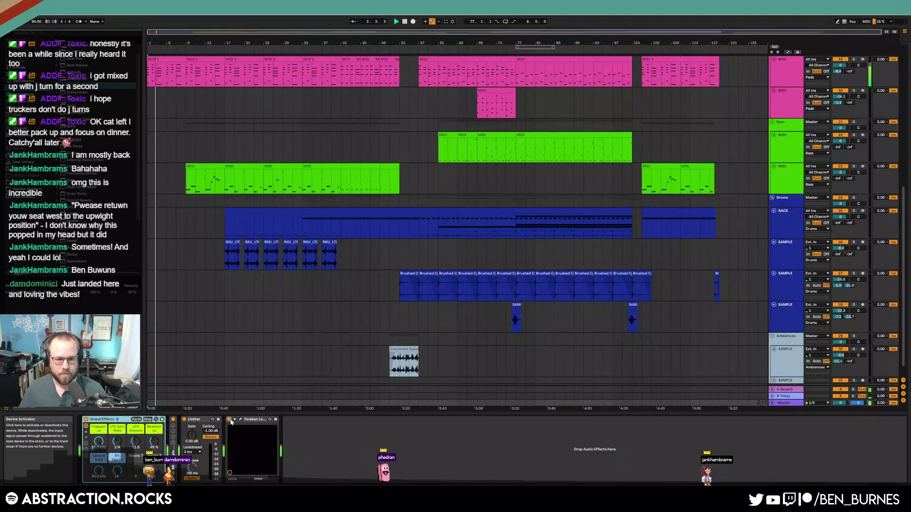
pyautogui.click(173, 437)
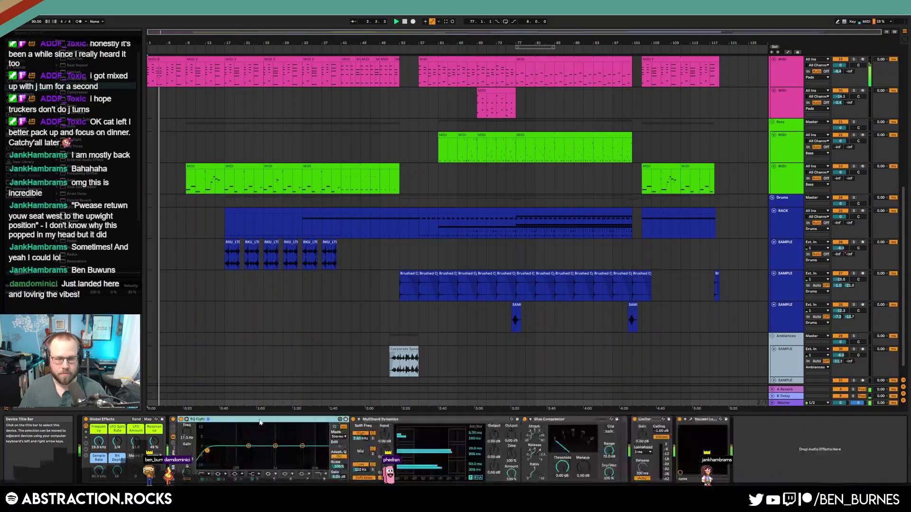
pyautogui.moveTo(375, 132); pyautogui.dragTo(655, 158)
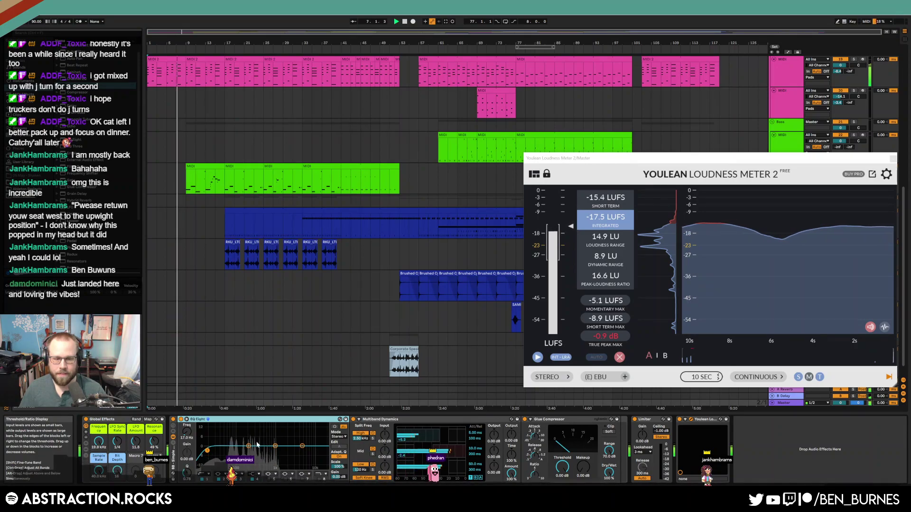
# Slightly dip the master EQ's low-mid band, boost its 4.84 kHz band, and set the Glue Compressor to -11.7 dB threshold and 1.43 dB makeup
pyautogui.moveTo(249, 446); pyautogui.dragTo(238, 448)
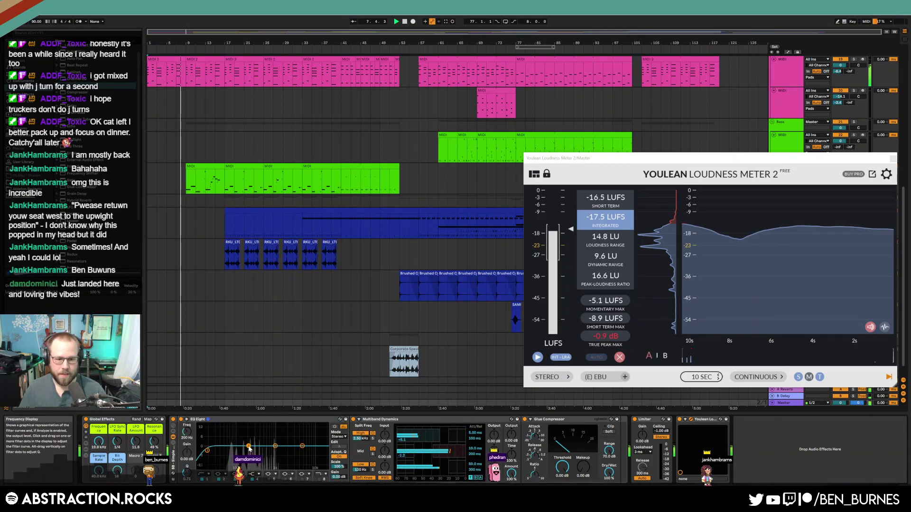
pyautogui.click(302, 447)
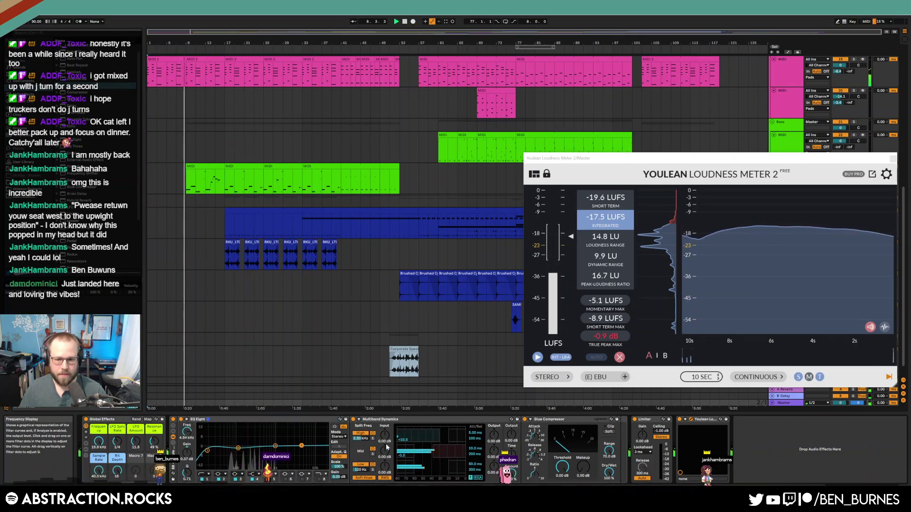
pyautogui.moveTo(562, 468); pyautogui.dragTo(590, 471)
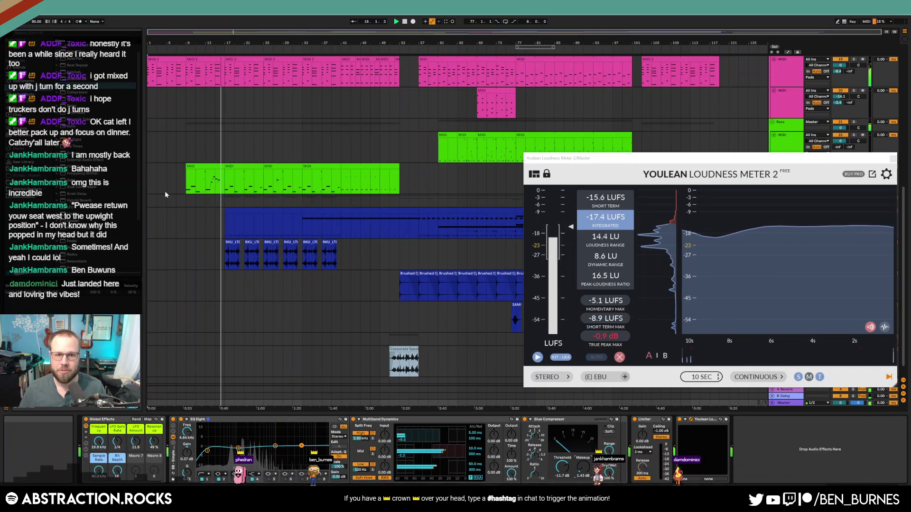
# Set the Master track's Glue Compressor to -9.21 dB threshold and 2.38 dB makeup, and close the loudness meter window
pyautogui.moveTo(186, 187); pyautogui.dragTo(264, 186)
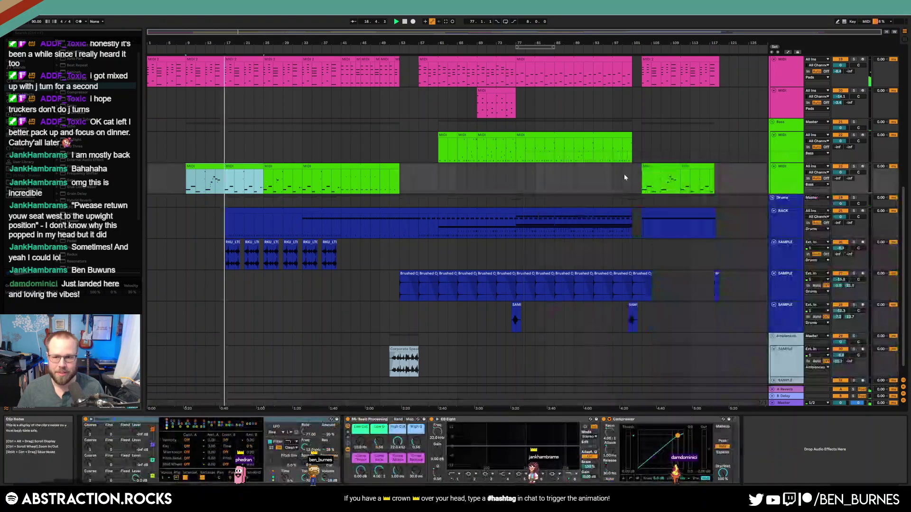
pyautogui.click(791, 404)
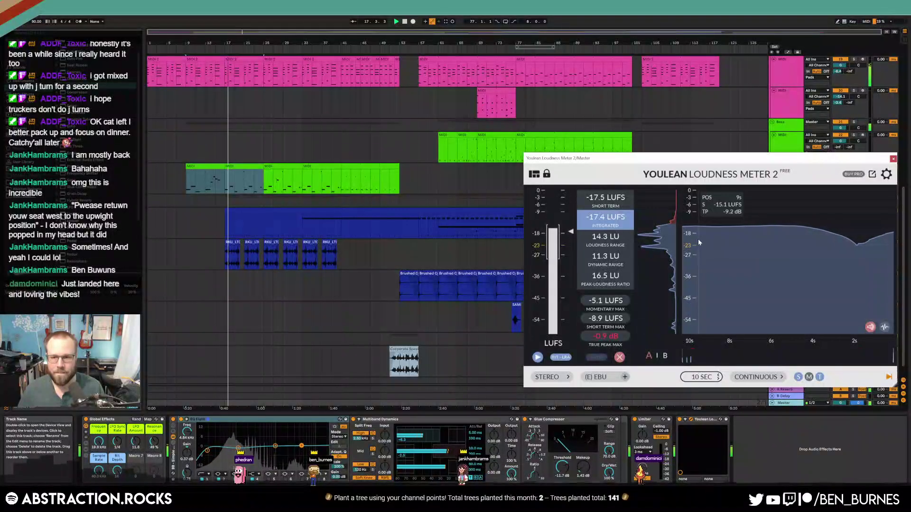
pyautogui.moveTo(692, 155); pyautogui.dragTo(689, 155)
pyautogui.moveTo(583, 467)
pyautogui.mouseDown()
pyautogui.moveTo(583, 459)
pyautogui.moveTo(562, 462)
pyautogui.moveTo(583, 473)
pyautogui.mouseUp()
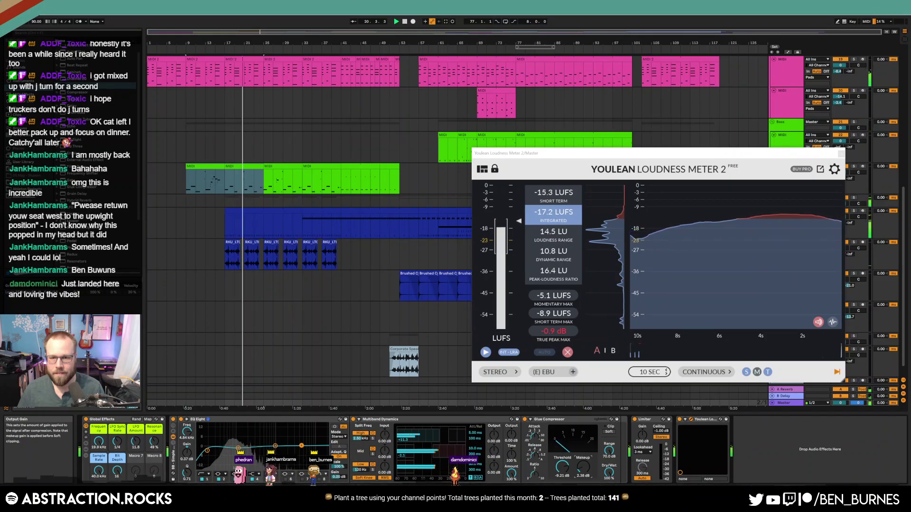
pyautogui.click(833, 153)
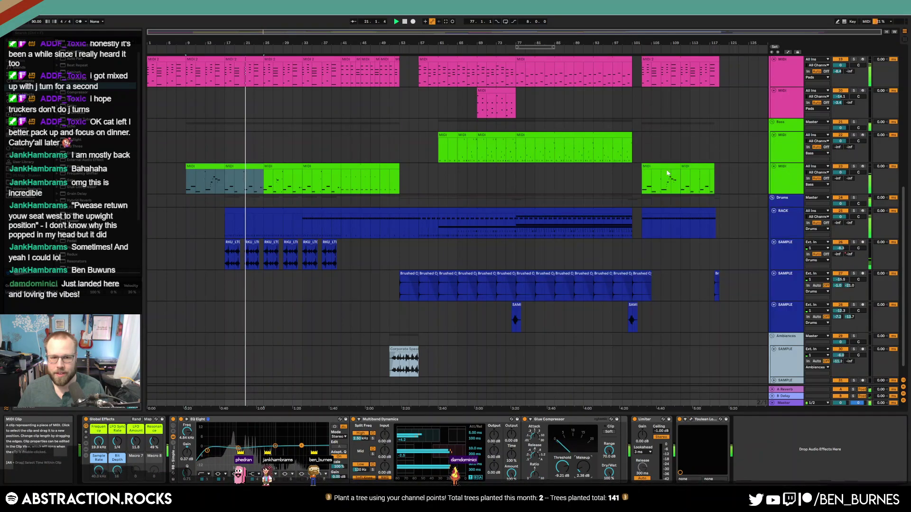
# Inspect the notes of the drum RACK clip at bar 17 and return to its devices
pyautogui.click(288, 218)
pyautogui.click(110, 470)
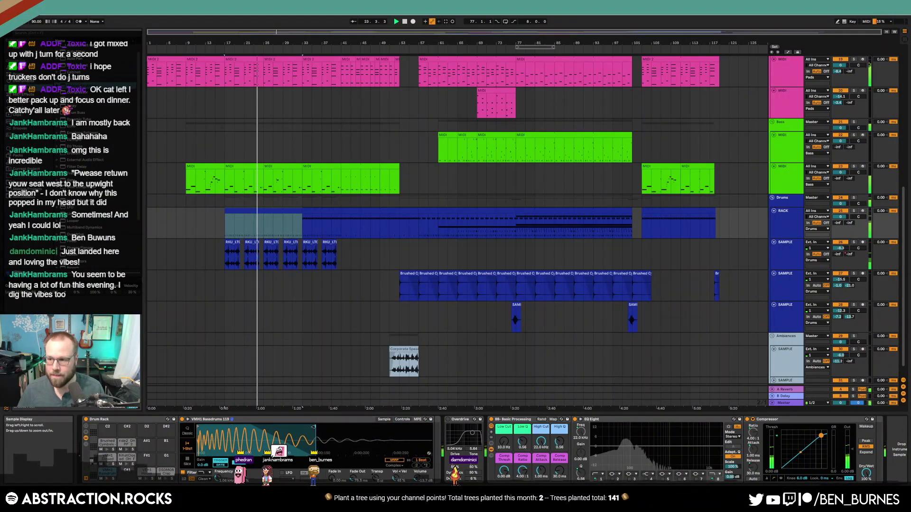
pyautogui.hotkey('shift', 'Tab')
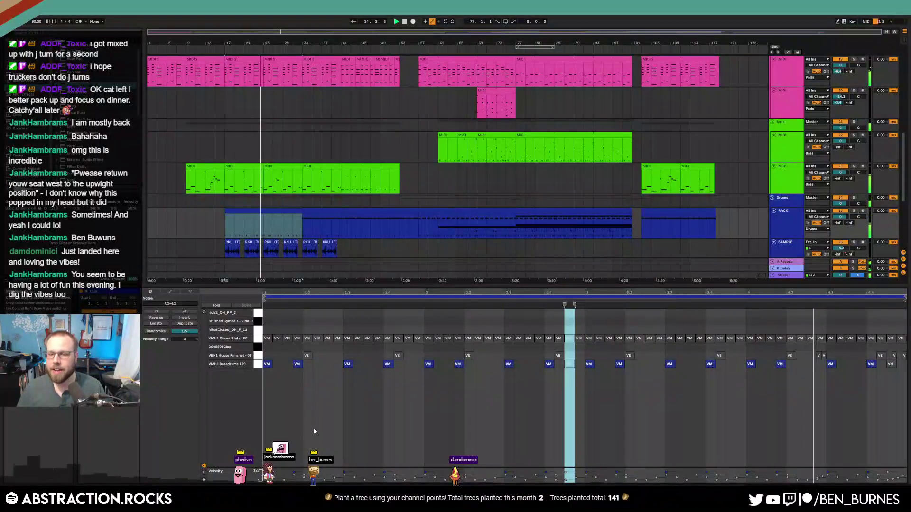
pyautogui.hotkey('shift', 'Tab')
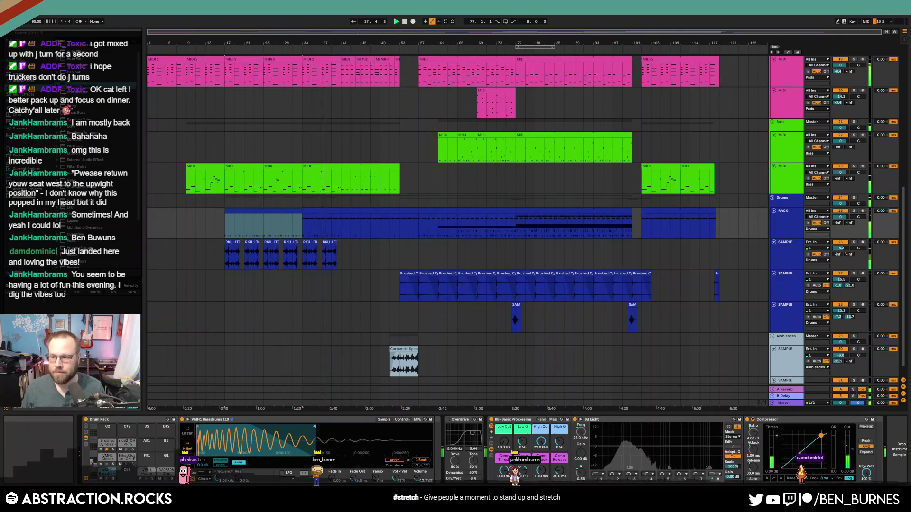
# Fold all the tracks inside the Leads group
pyautogui.click(390, 255)
pyautogui.scroll(1, 410, 288)
pyautogui.scroll(3, 419, 295)
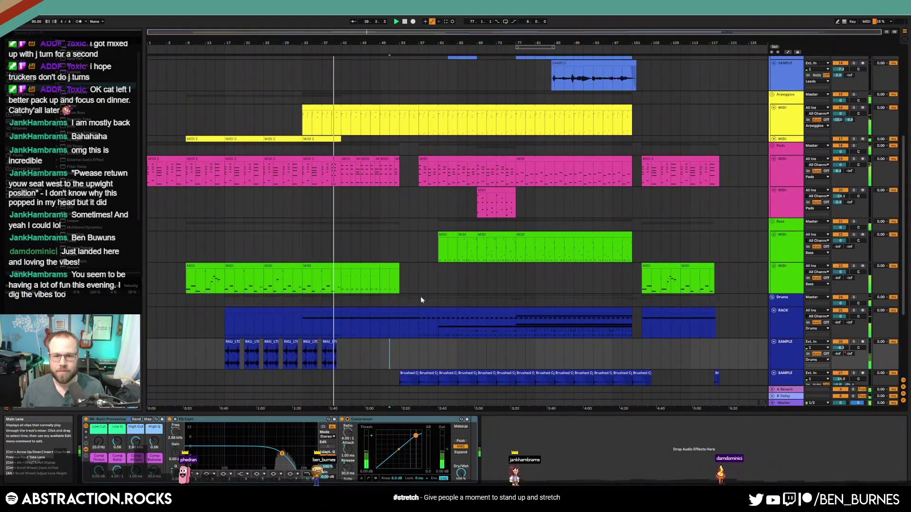
pyautogui.scroll(1, 419, 297)
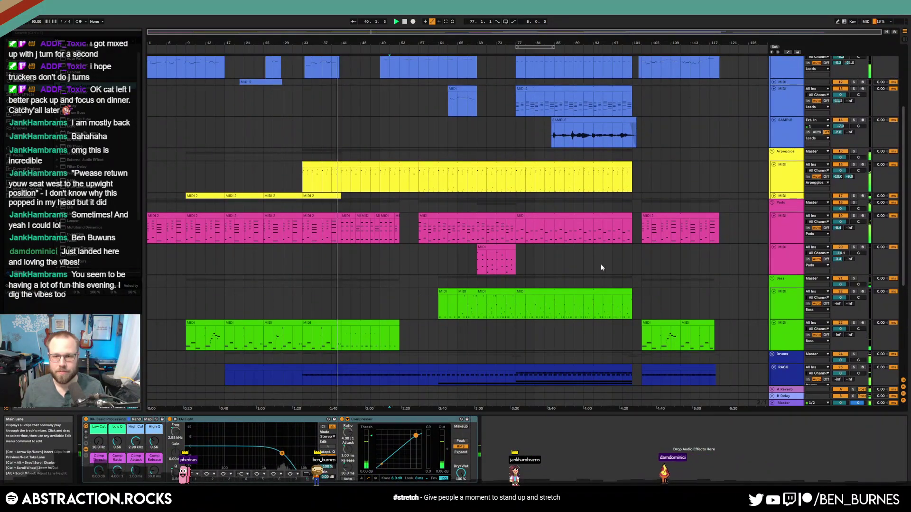
pyautogui.scroll(2, 711, 246)
pyautogui.click(785, 102)
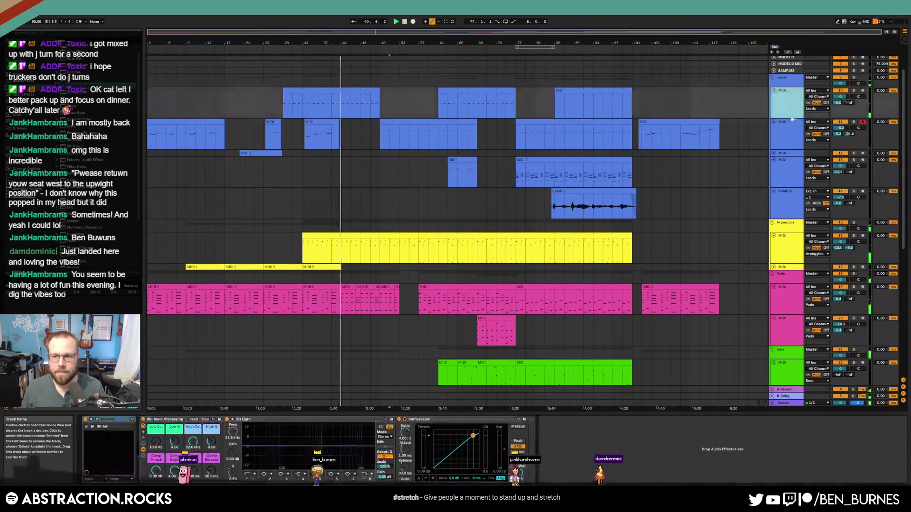
pyautogui.keyDown('shift'); pyautogui.click(784, 195); pyautogui.keyUp('shift')
pyautogui.press('u')
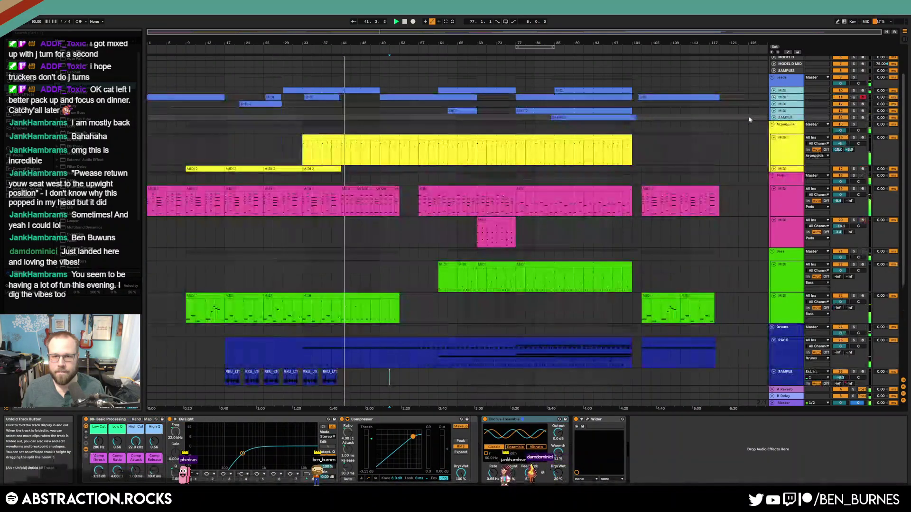
# Fold the unfolded tracks in the Arpeggios, Pads and Bass groups
pyautogui.click(774, 138)
pyautogui.click(785, 182)
pyautogui.keyDown('shift'); pyautogui.click(786, 208); pyautogui.keyUp('shift')
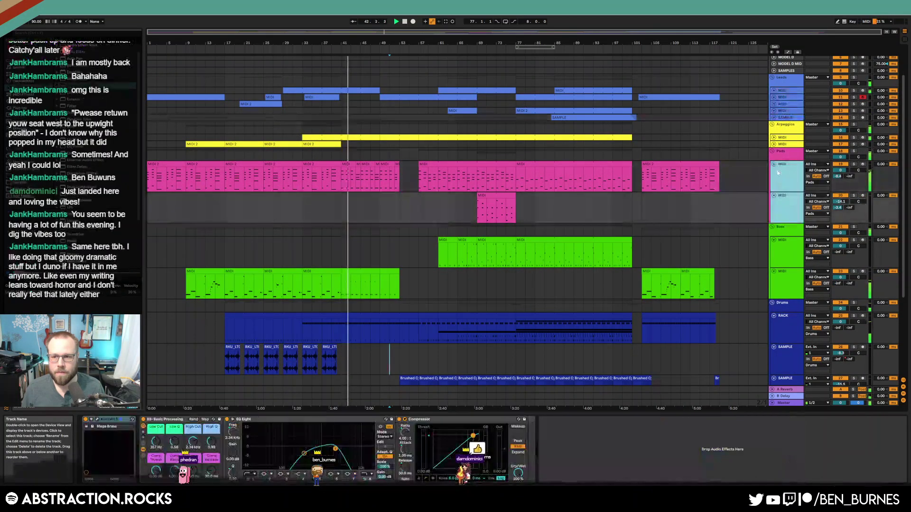
pyautogui.press('u')
pyautogui.click(788, 209)
pyautogui.keyDown('shift'); pyautogui.click(781, 243); pyautogui.keyUp('shift')
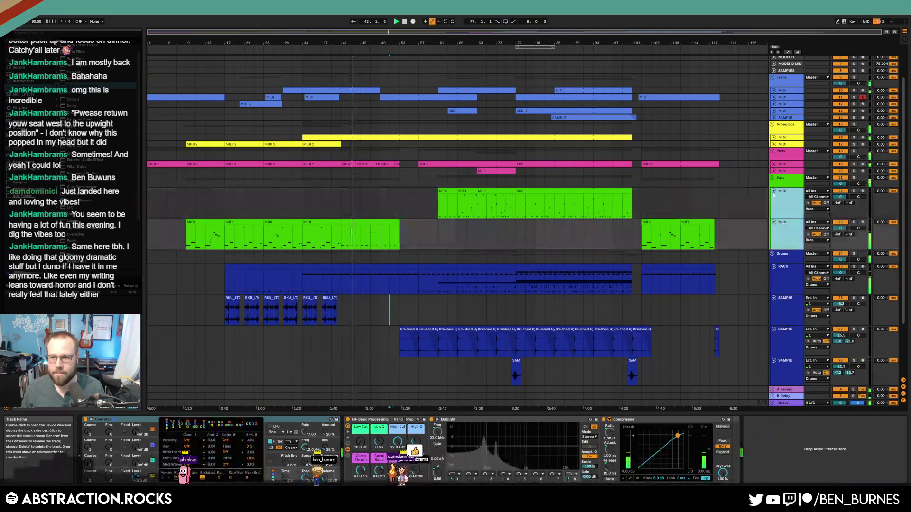
pyautogui.press('u')
# Fold the Drums tracks, the Ambiences sample track and the Utility group
pyautogui.click(778, 231)
pyautogui.keyDown('shift'); pyautogui.click(786, 313); pyautogui.keyUp('shift')
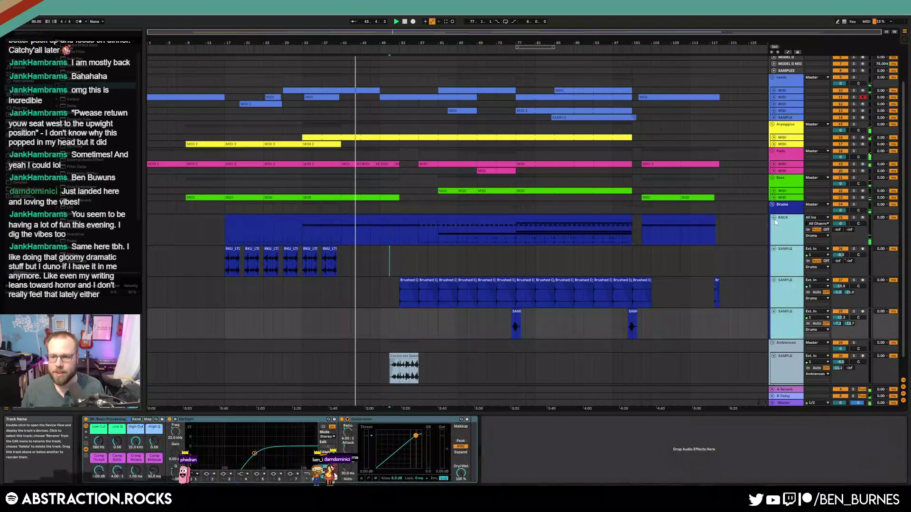
pyautogui.press('u')
pyautogui.click(774, 302)
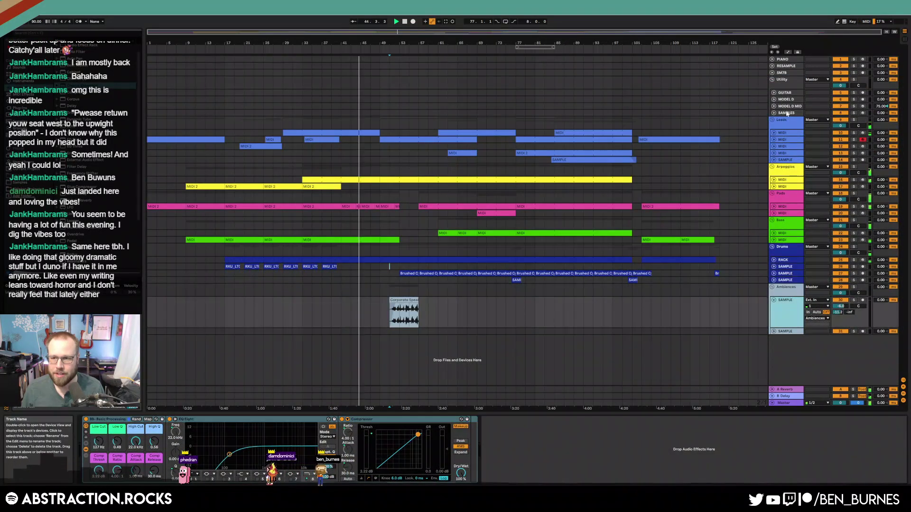
pyautogui.click(772, 80)
pyautogui.press('u')
pyautogui.keyDown('shift'); pyautogui.click(790, 275); pyautogui.keyUp('shift')
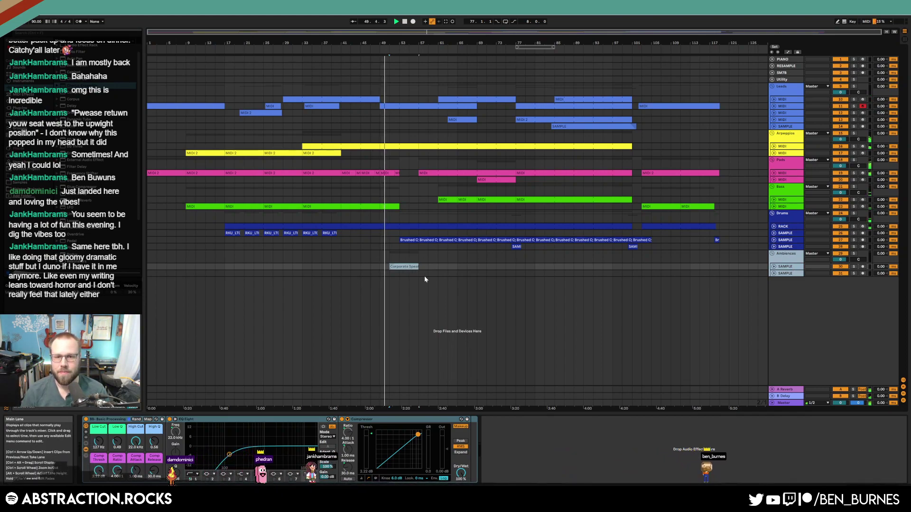
# Lower the Ambiences sample track's volume and try starting its clip one bar earlier before restoring the start to bar 51
pyautogui.click(774, 267)
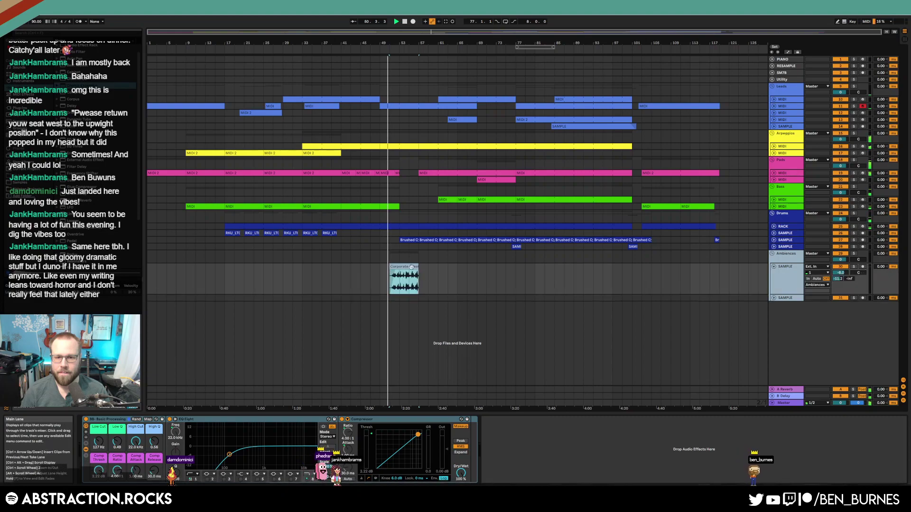
pyautogui.moveTo(389, 266); pyautogui.dragTo(385, 266)
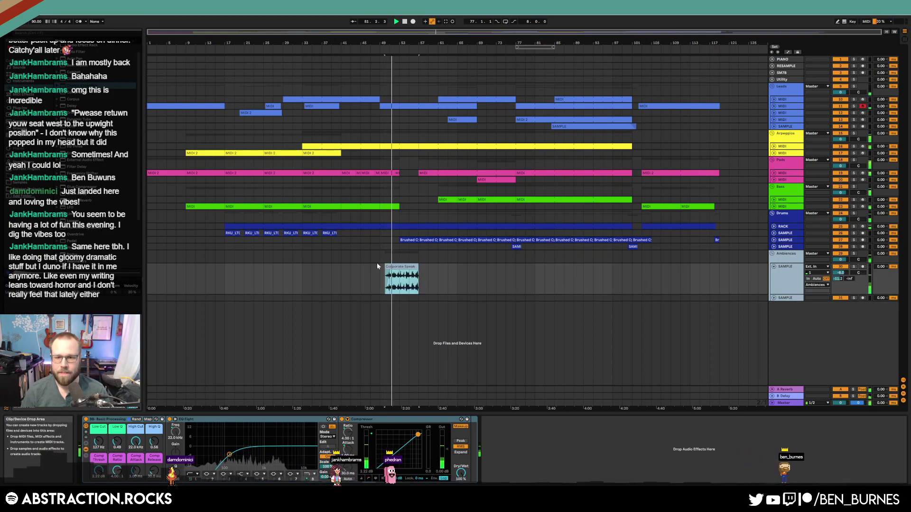
pyautogui.moveTo(838, 279)
pyautogui.mouseDown()
pyautogui.moveTo(838, 291)
pyautogui.moveTo(840, 276)
pyautogui.mouseUp()
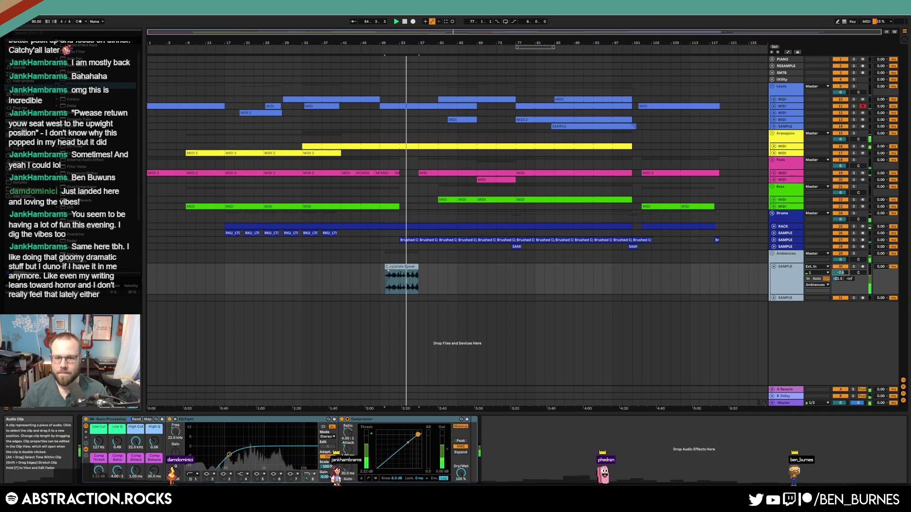
pyautogui.moveTo(386, 268); pyautogui.dragTo(390, 268)
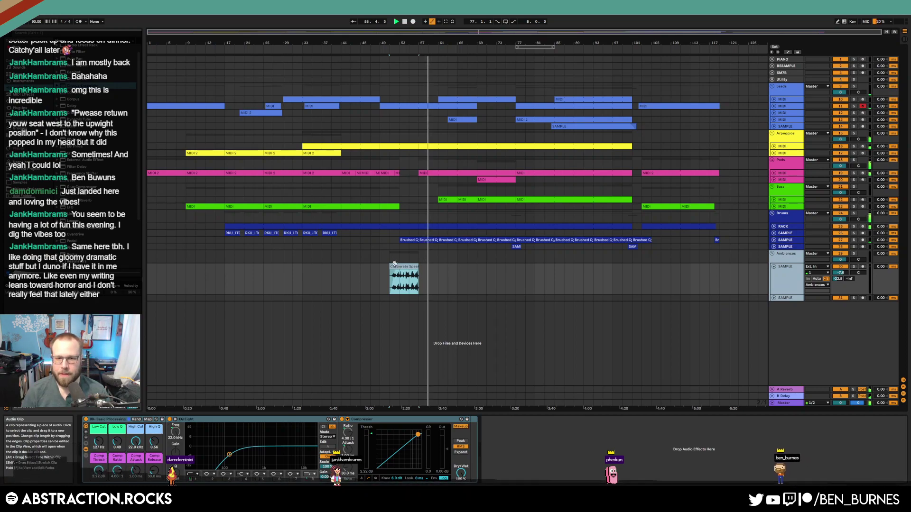
# Deactivate the ambience clip at bar 51 and play the song from bar 41 without it
pyautogui.click(396, 277)
pyautogui.click(361, 278)
pyautogui.press('space')
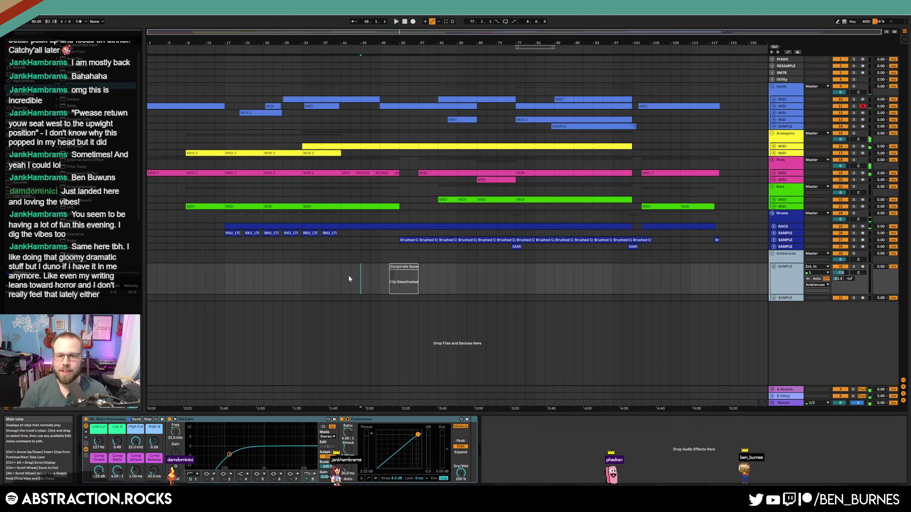
pyautogui.press('space')
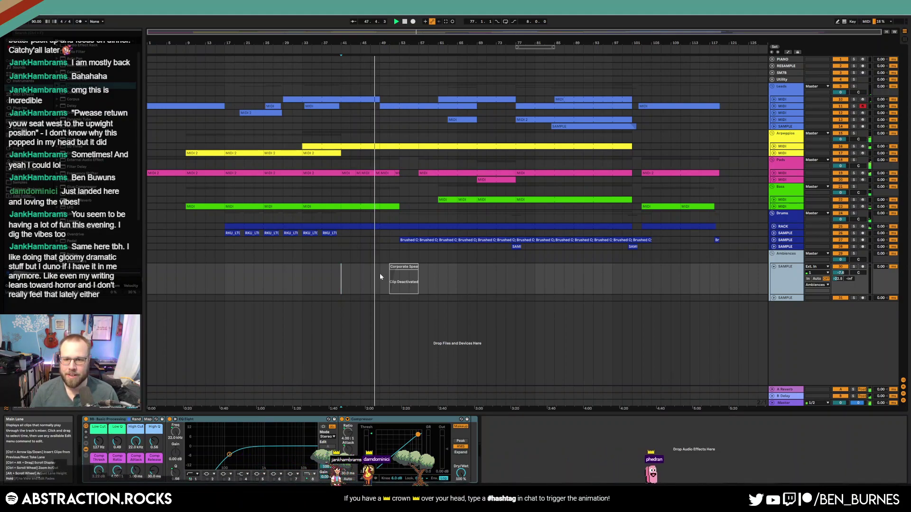
# Unfold the first Arpeggios track and the drum RACK, and select the Brushed Cymbals notes after the first one in the bar 53 clip
pyautogui.click(773, 147)
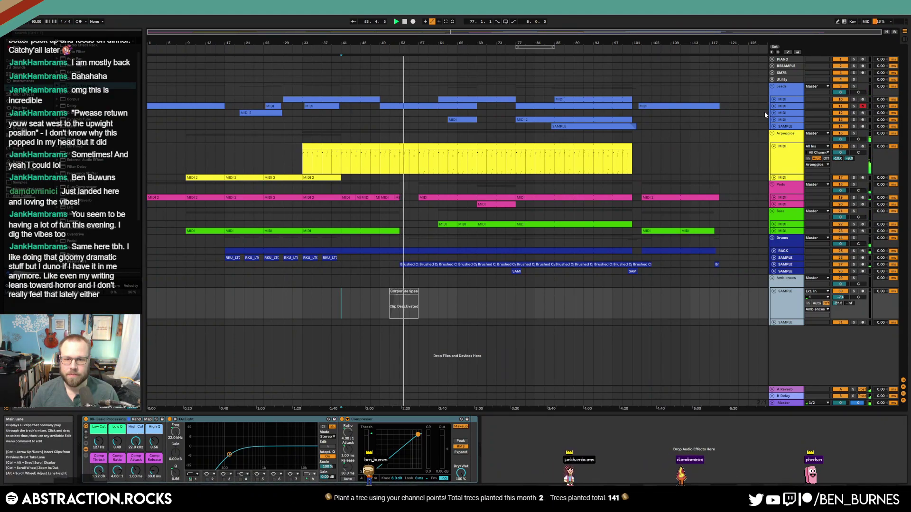
pyautogui.click(774, 251)
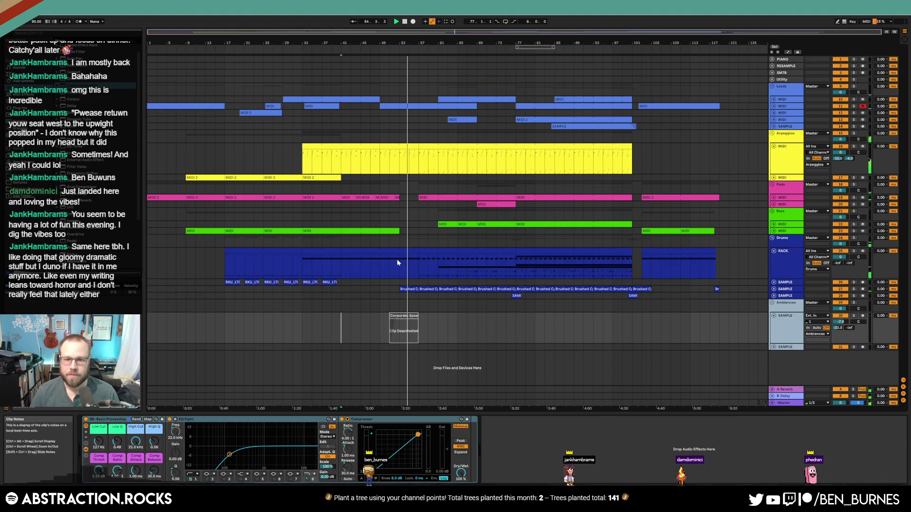
pyautogui.click(409, 251)
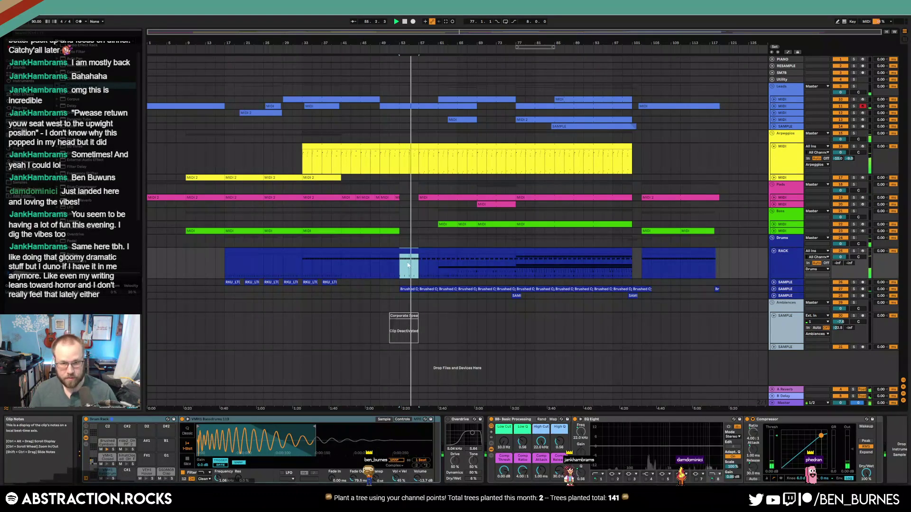
pyautogui.doubleClick(409, 252)
pyautogui.moveTo(318, 314); pyautogui.dragTo(895, 332)
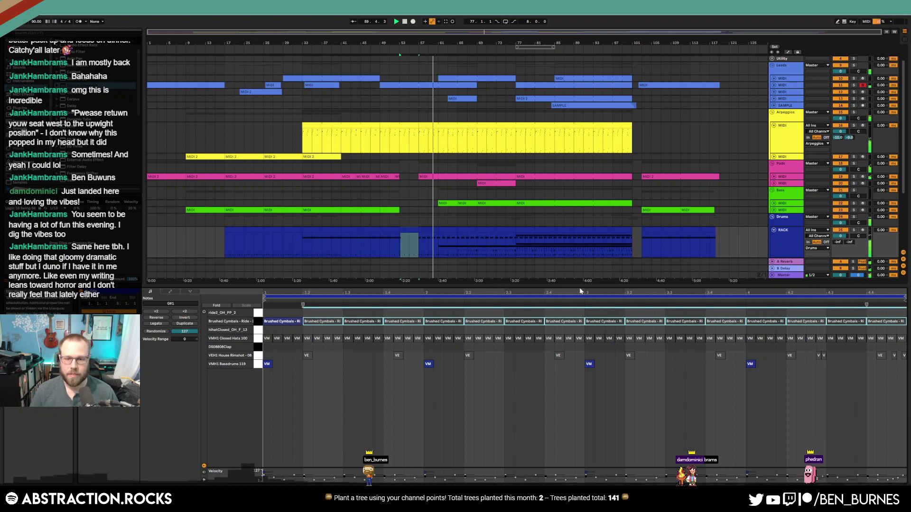
pyautogui.hotkey('shift', 'Tab')
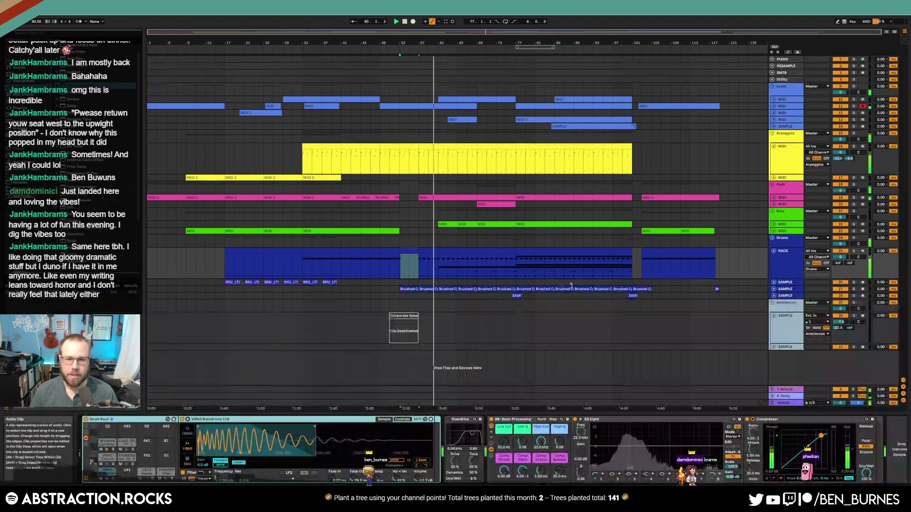
# Delete the Ambiences group with its sample tracks
pyautogui.click(794, 306)
pyautogui.click(333, 283)
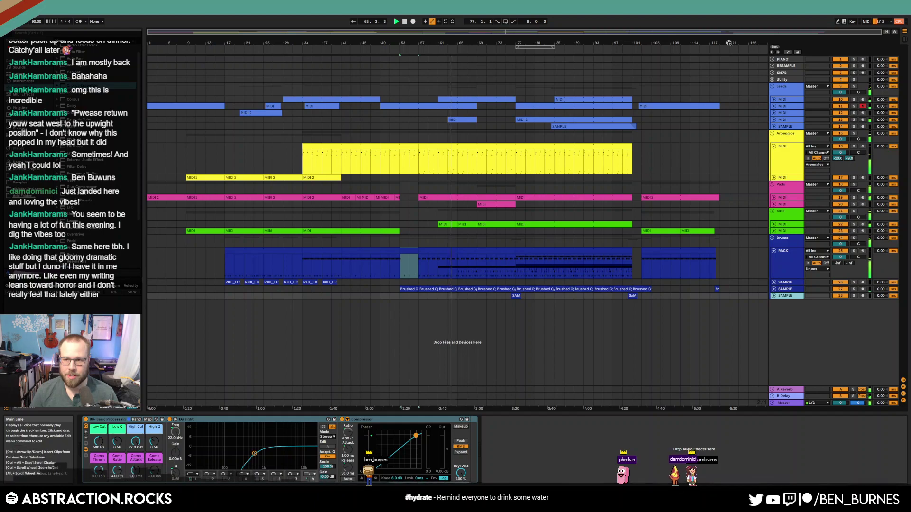
# Try an empty MIDI clip on the PIANO track from the song's start to bar 120, delete it, and show the whole arrangement
pyautogui.moveTo(730, 45); pyautogui.dragTo(759, 250)
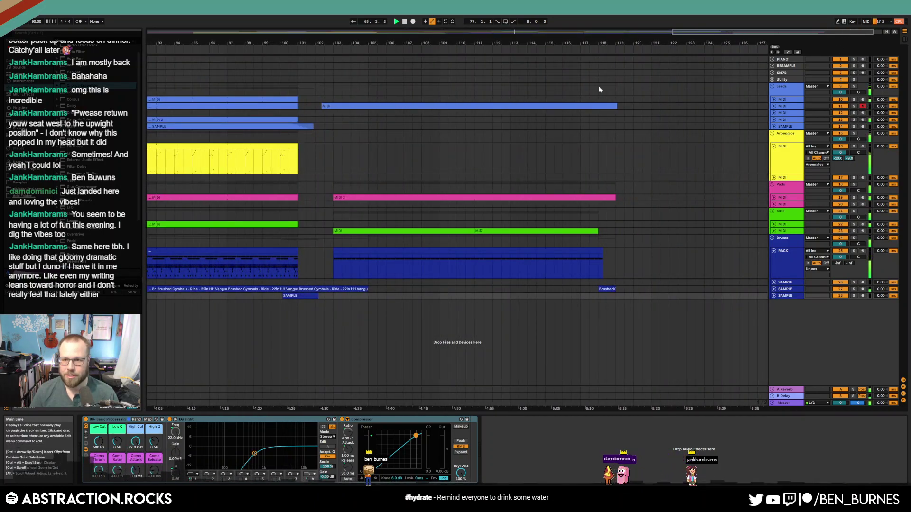
pyautogui.click(632, 58)
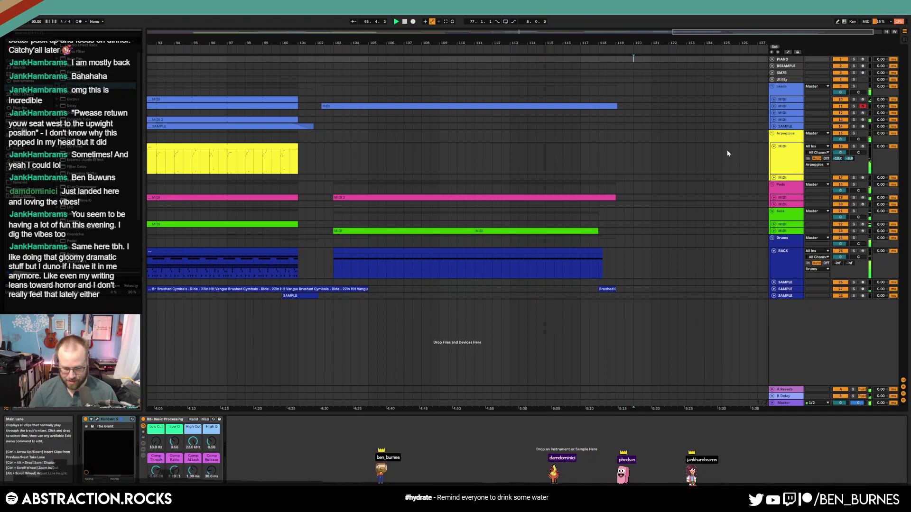
pyautogui.hotkey('shift', 'Home')
pyautogui.hotkey('ctrl', 'shift', 'm')
pyautogui.press('Delete')
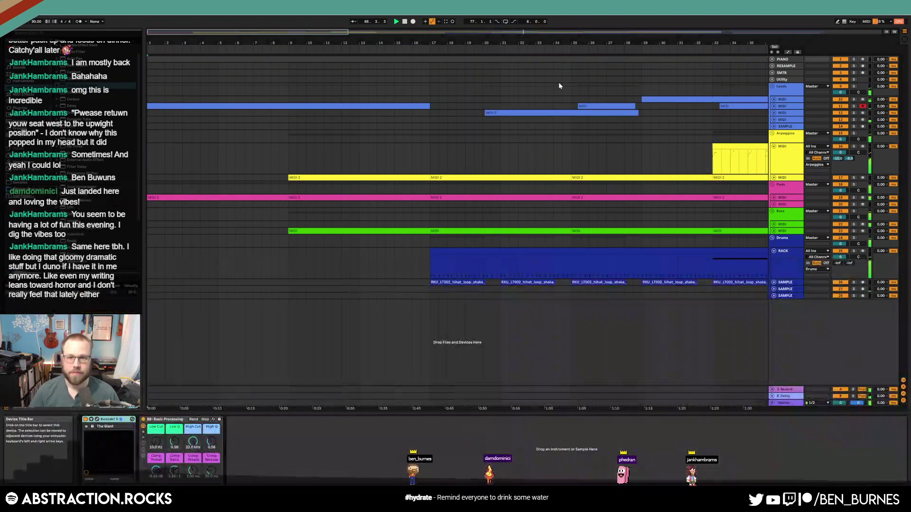
pyautogui.moveTo(459, 33); pyautogui.dragTo(459, 10)
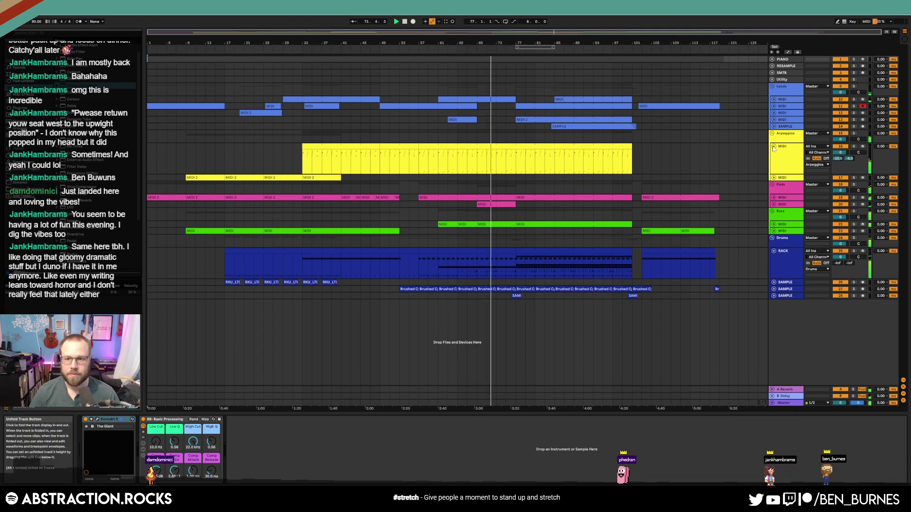
# Copy the second Arpeggios track's bar 9 clip to bar 103 and duplicate it once directly after
pyautogui.click(773, 178)
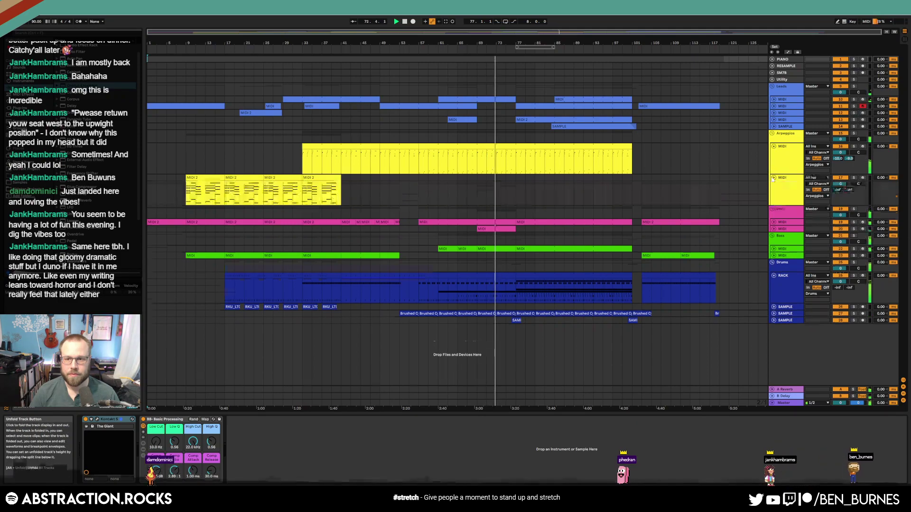
pyautogui.click(202, 178)
pyautogui.hotkey('ctrl', 'c')
pyautogui.click(641, 190)
pyautogui.hotkey('ctrl', 'v')
pyautogui.hotkey('ctrl', 'd')
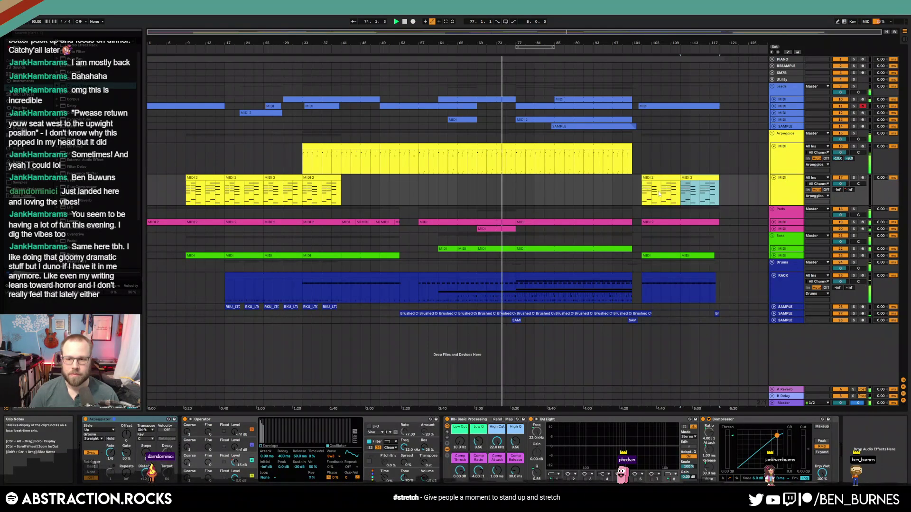
# Display the automation lanes, unfold the last drum SAMPLE track, and lower its track volume
pyautogui.press('a')
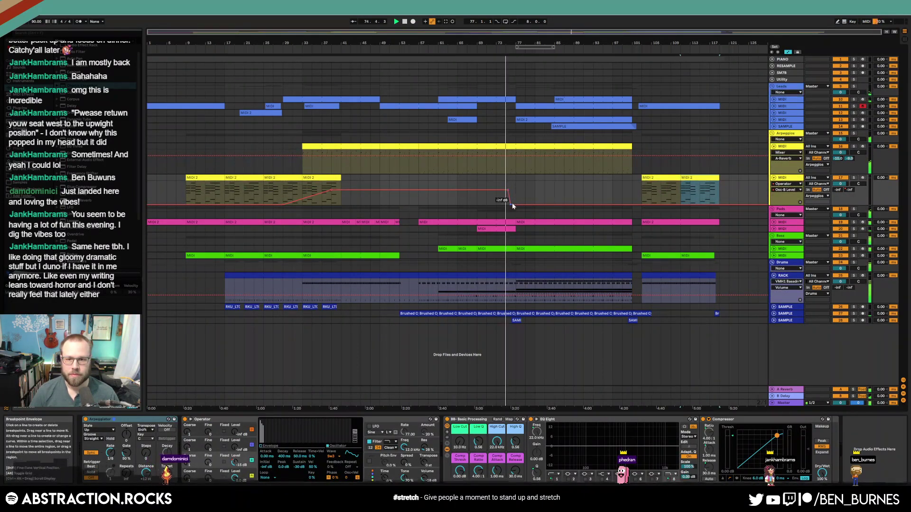
pyautogui.click(642, 189)
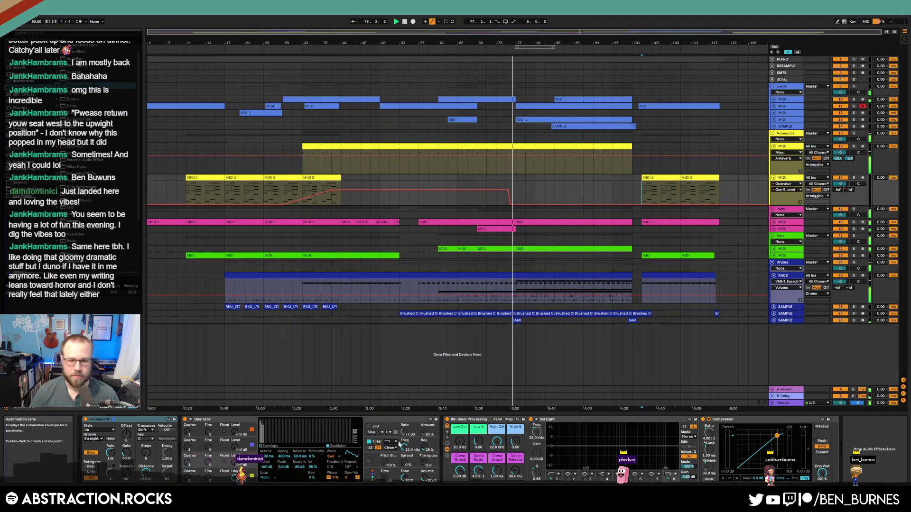
pyautogui.click(771, 321)
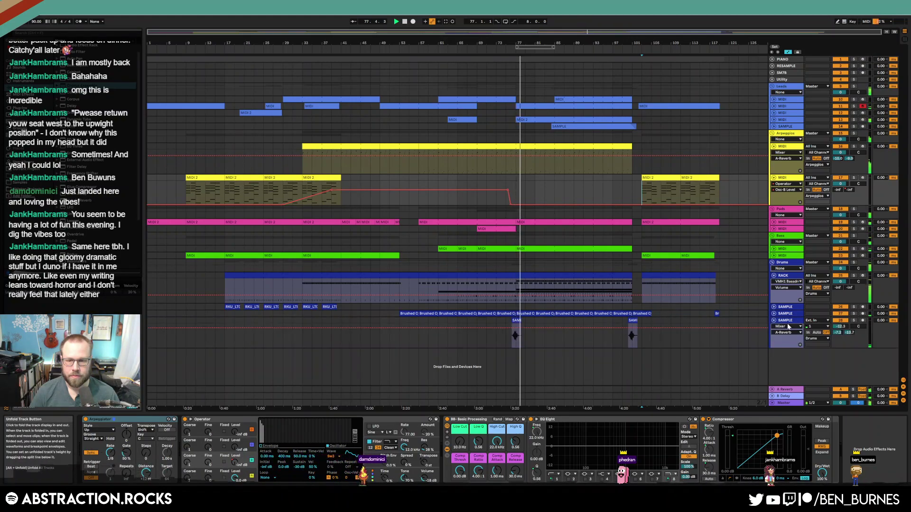
pyautogui.click(791, 321)
pyautogui.moveTo(835, 326); pyautogui.dragTo(836, 329)
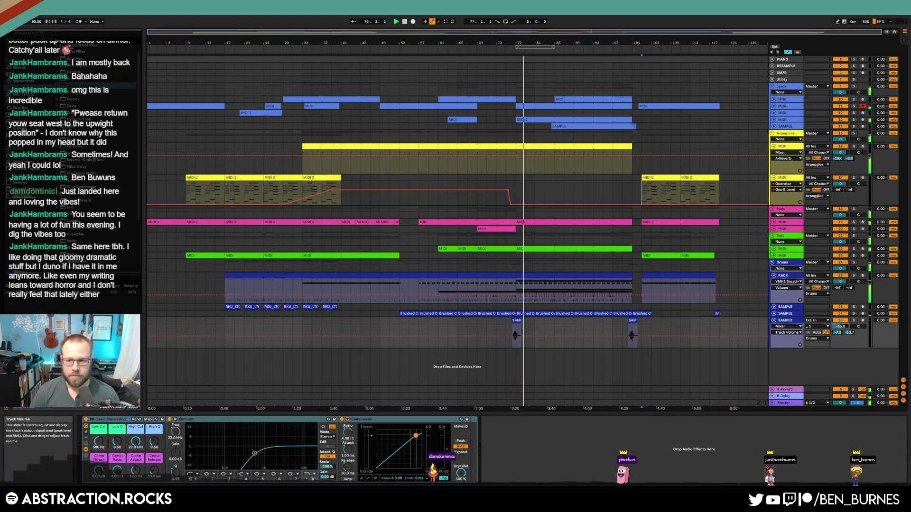
# Add the Wider plug-in at the end of the last drum SAMPLE track's effect chain and fine-tune the track volume
pyautogui.click(17, 109)
pyautogui.scroll(-5, 92, 222)
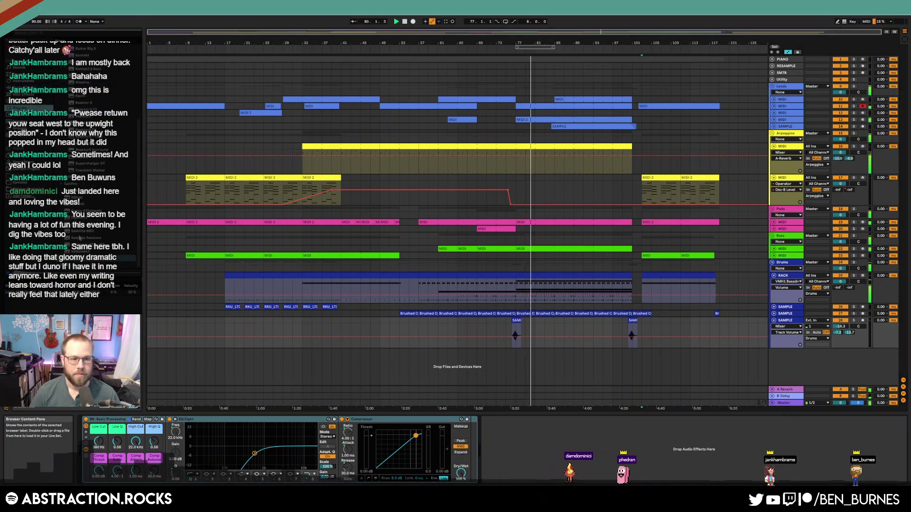
pyautogui.moveTo(93, 259); pyautogui.dragTo(615, 483)
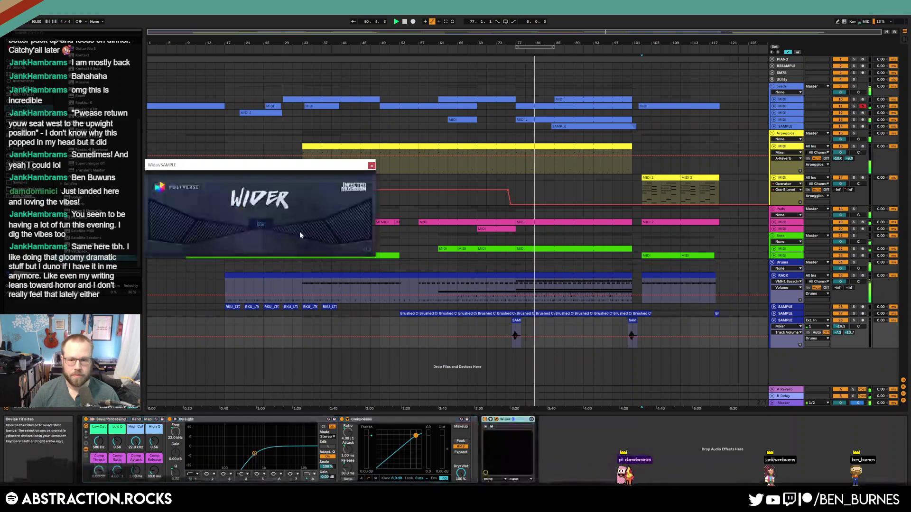
pyautogui.click(372, 165)
pyautogui.moveTo(845, 327); pyautogui.dragTo(847, 331)
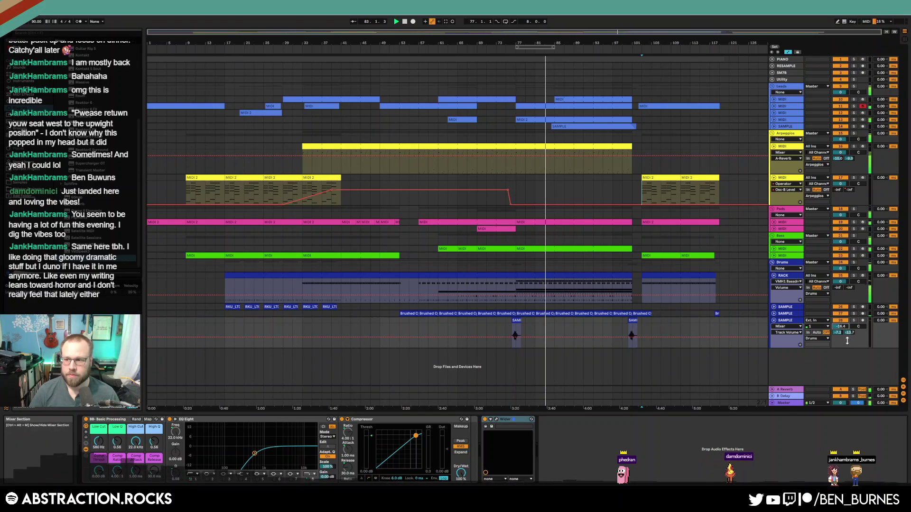
# Hide automation, unfold the lowest Leads MIDI track, and split its bar 77 clip at bars 81 and 85
pyautogui.click(773, 122)
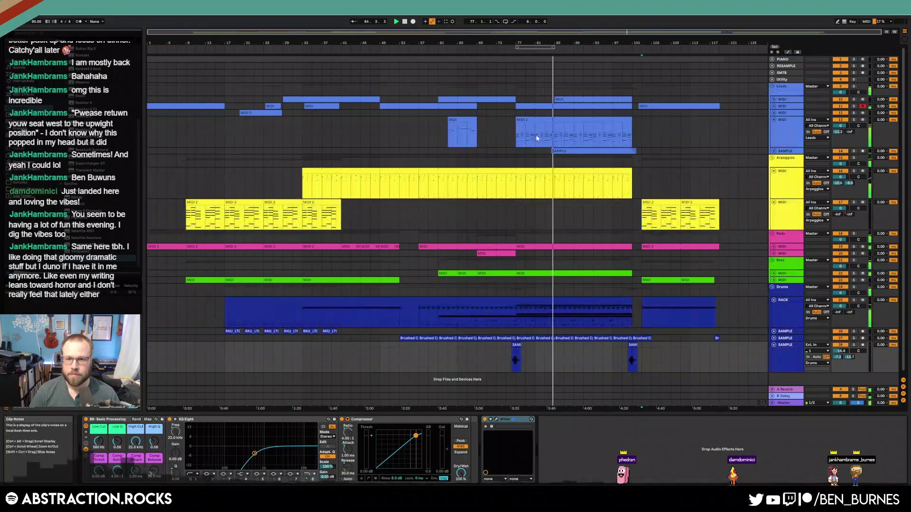
pyautogui.moveTo(549, 140); pyautogui.dragTo(554, 141)
pyautogui.hotkey('ctrl', 'j')
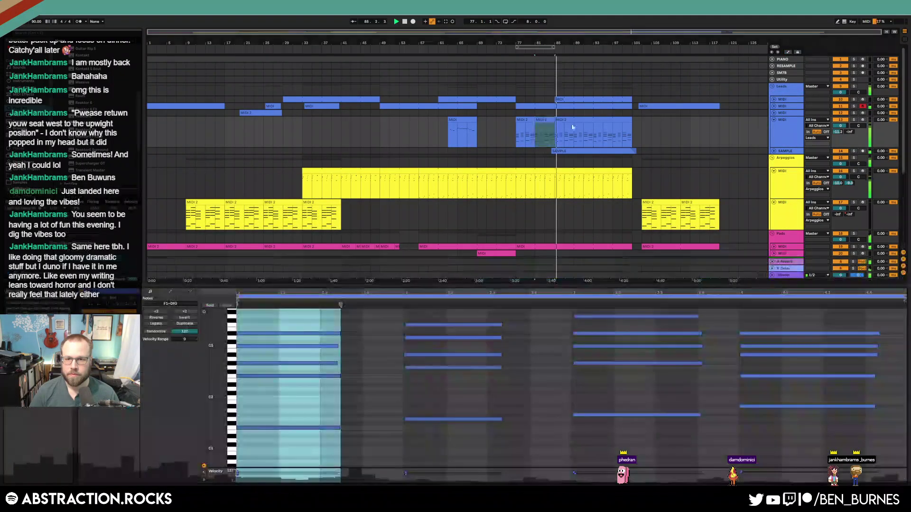
# Reduce the Chorus-Ensemble modulation amount on the Leads SAMPLE track
pyautogui.doubleClick(777, 152)
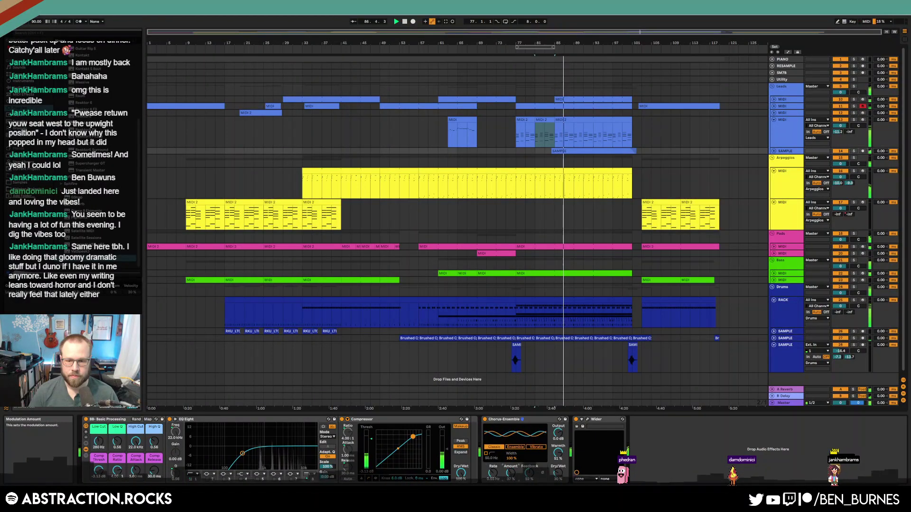
pyautogui.moveTo(510, 473); pyautogui.dragTo(510, 488)
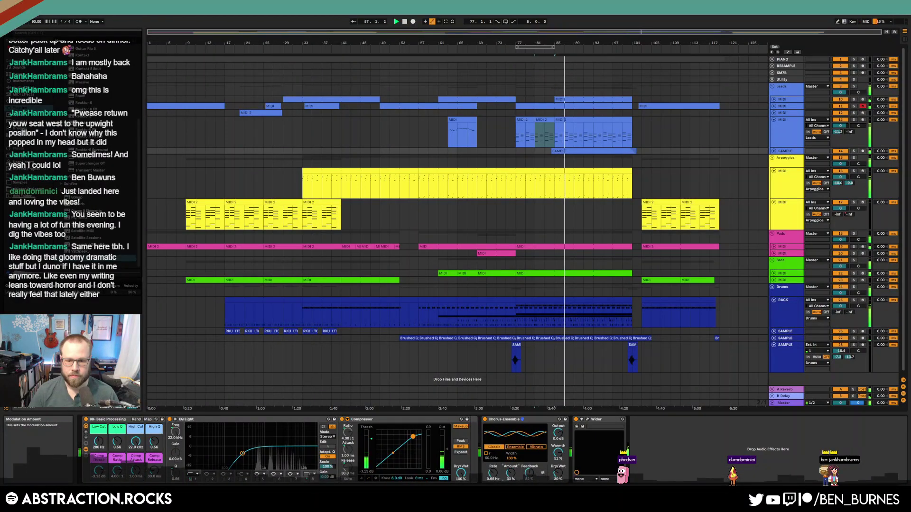
# Split bars 89 to 93 of the unfolded Leads MIDI track into a separate clip
pyautogui.click(543, 129)
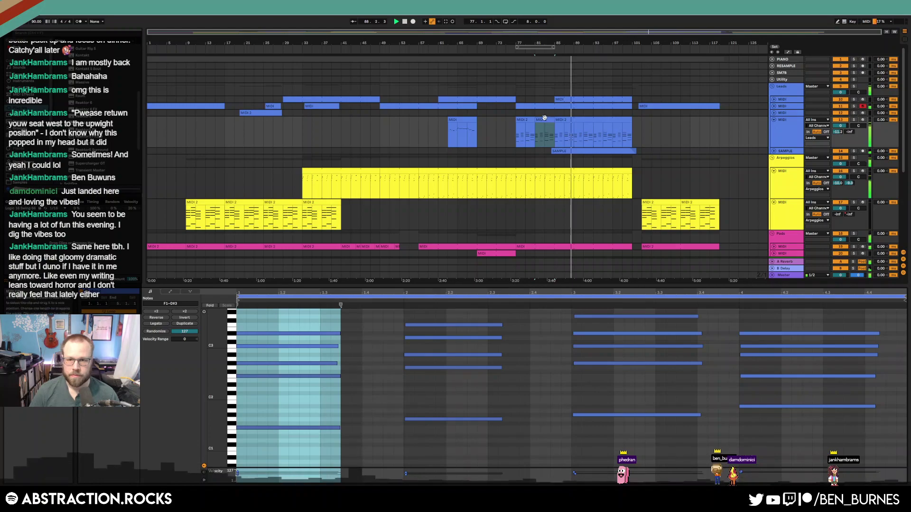
pyautogui.click(559, 125)
pyautogui.moveTo(560, 125); pyautogui.dragTo(582, 126)
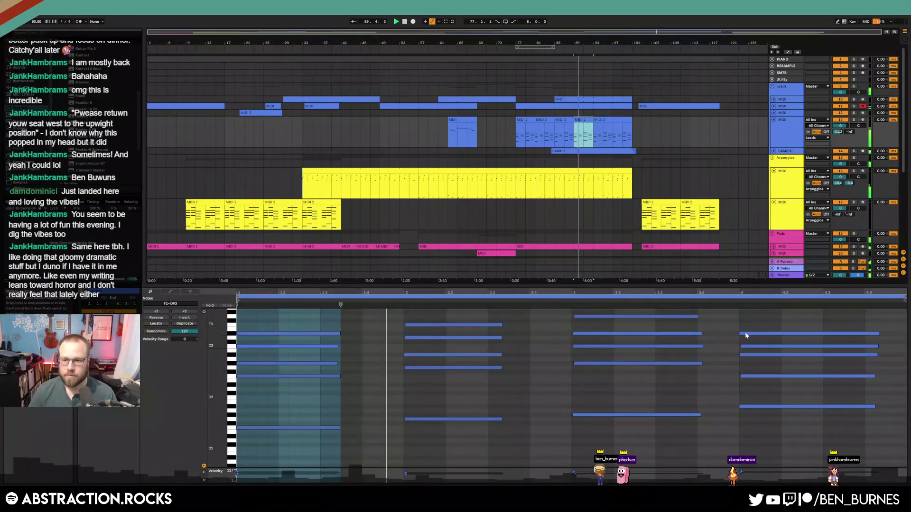
# Raise the C3 note of the last chord in the Leads bar 89 clip to A#3 and audition the chord notes
pyautogui.scroll(2, 735, 358)
pyautogui.click(742, 366)
pyautogui.click(750, 369)
pyautogui.press('Up')
pyautogui.press('Up')
pyautogui.press('Up')
pyautogui.press('Up')
pyautogui.press('Up')
pyautogui.press('Up')
pyautogui.press('Up')
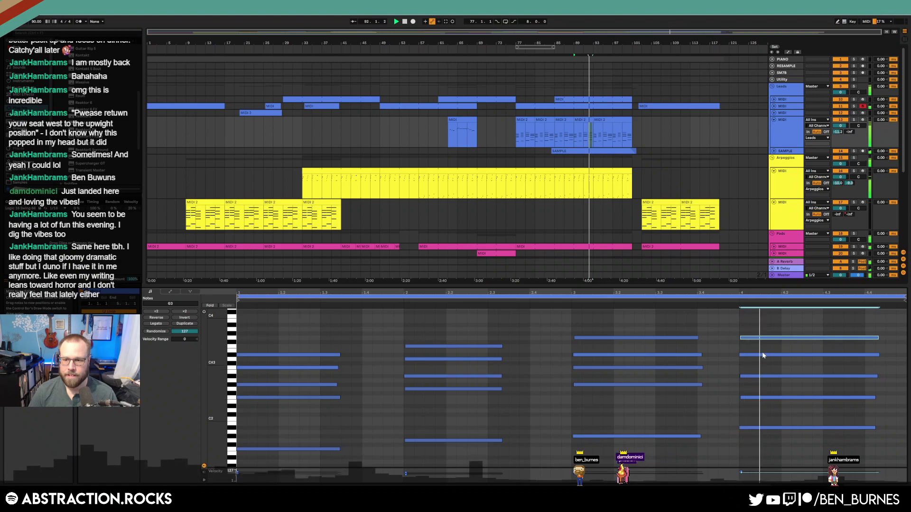
pyautogui.press('Up')
pyautogui.click(731, 300)
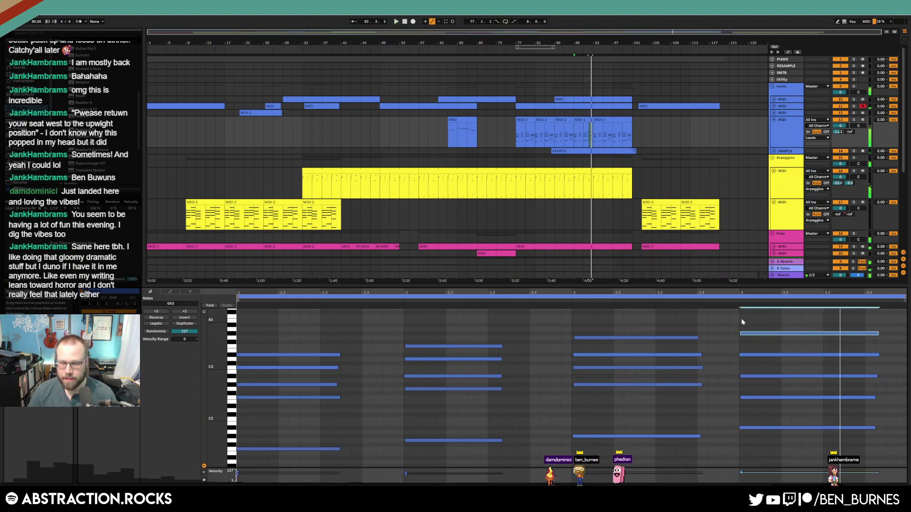
pyautogui.press('Up')
pyautogui.press('Up')
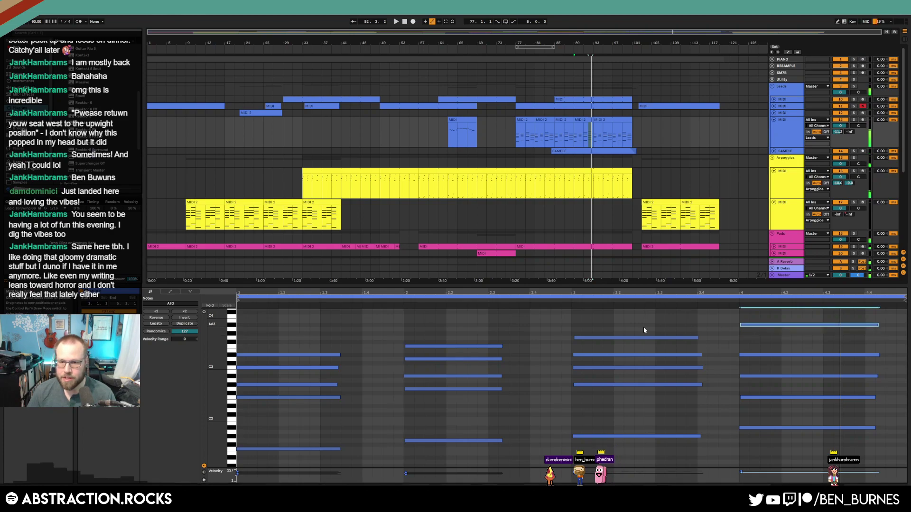
pyautogui.click(302, 355)
pyautogui.click(444, 346)
pyautogui.click(754, 325)
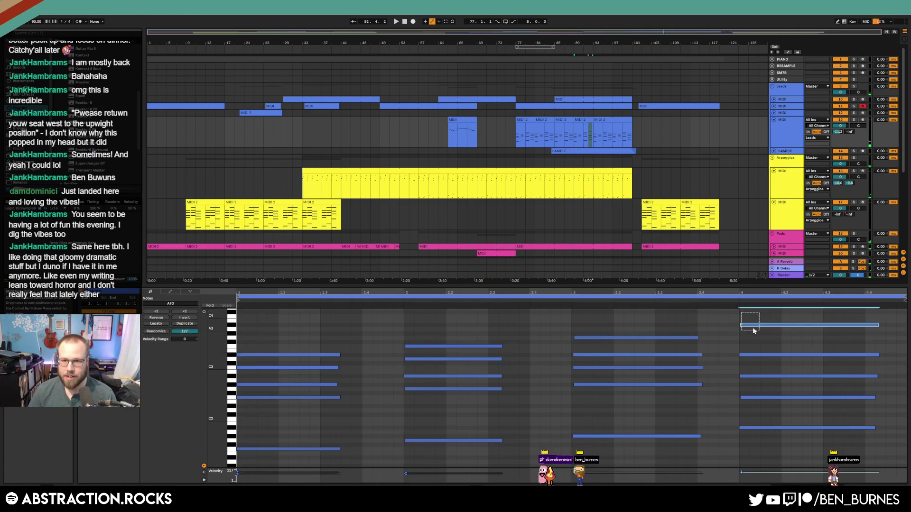
pyautogui.click(727, 303)
pyautogui.press('space')
# Copy the edited Leads bar 89 clip over bars 81 and 97, and play from bar 77
pyautogui.click(581, 120)
pyautogui.click(548, 121)
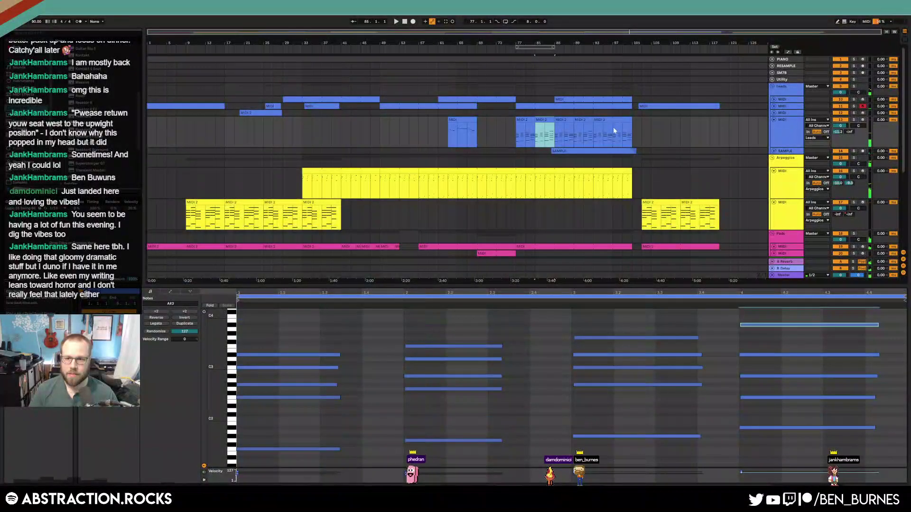
pyautogui.press('space')
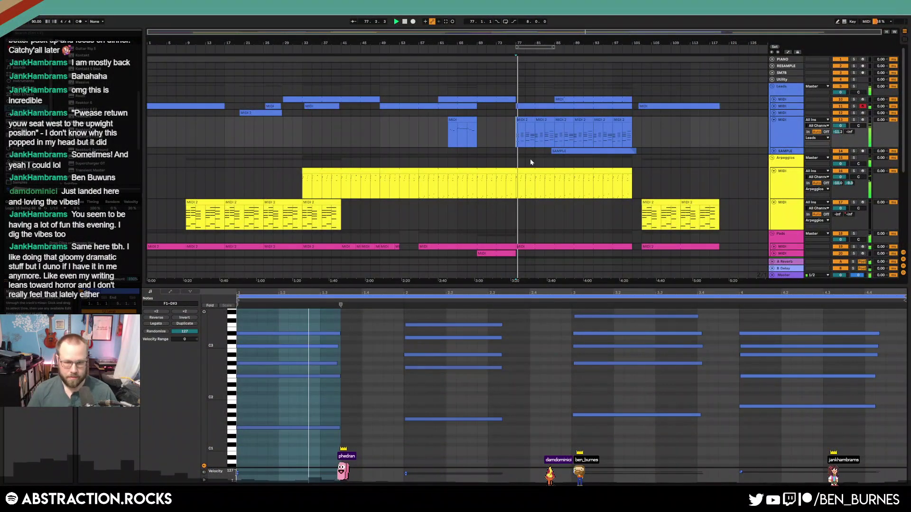
pyautogui.hotkey('shift', 'Tab')
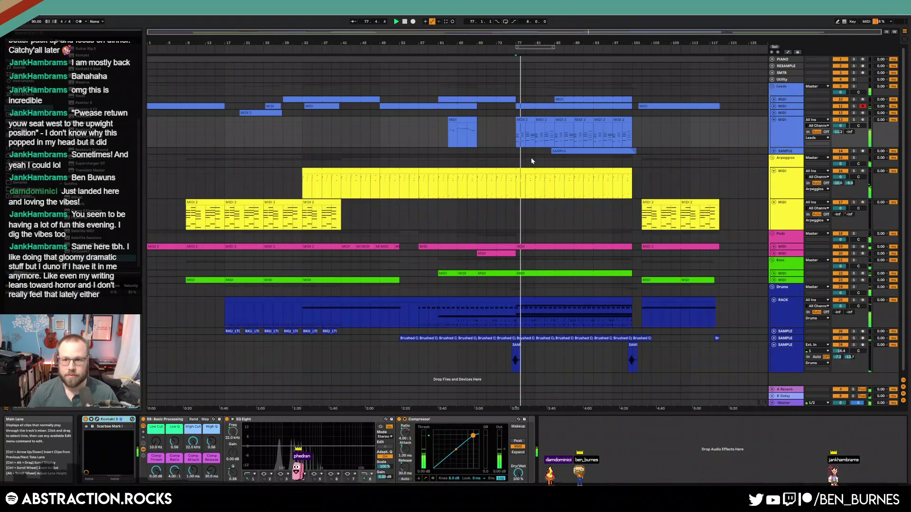
# Consolidate the Leads clips at bars 77 and 81 into one looped clip and extend it to bar 101
pyautogui.click(540, 120)
pyautogui.keyDown('shift'); pyautogui.click(529, 121); pyautogui.keyUp('shift')
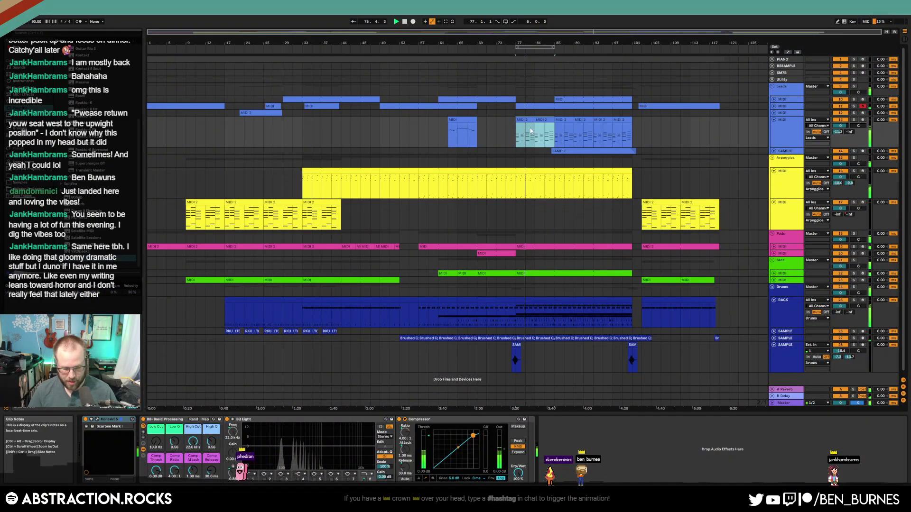
pyautogui.hotkey('shift', 'Tab')
pyautogui.click(99, 312)
pyautogui.moveTo(553, 120); pyautogui.dragTo(633, 129)
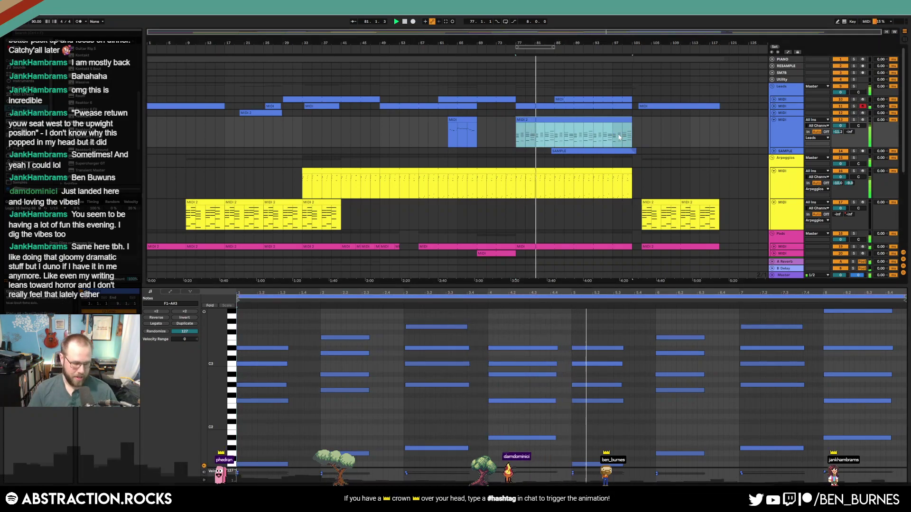
# Raise the Low Cut frequency in the Basic Processing rack of the unfolded Leads MIDI track
pyautogui.hotkey('shift', 'Tab')
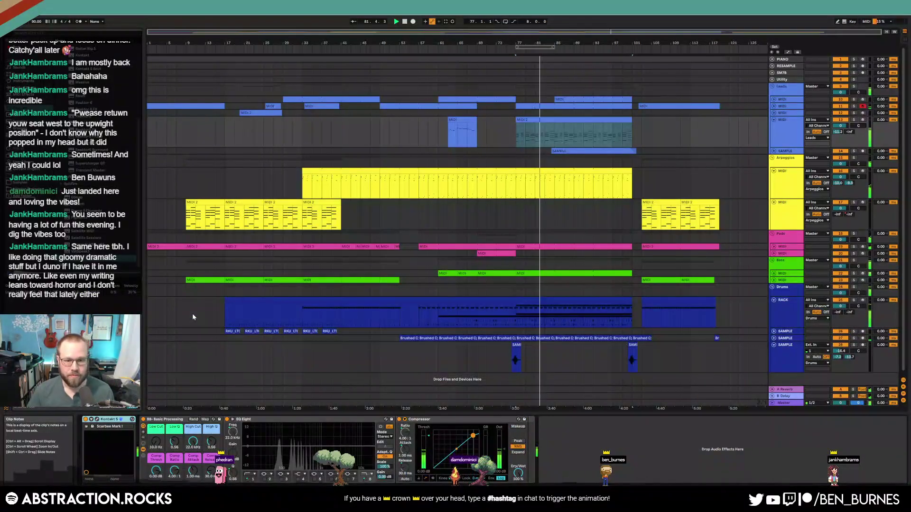
pyautogui.moveTo(156, 441)
pyautogui.mouseDown()
pyautogui.moveTo(156, 432)
pyautogui.moveTo(153, 441)
pyautogui.mouseUp()
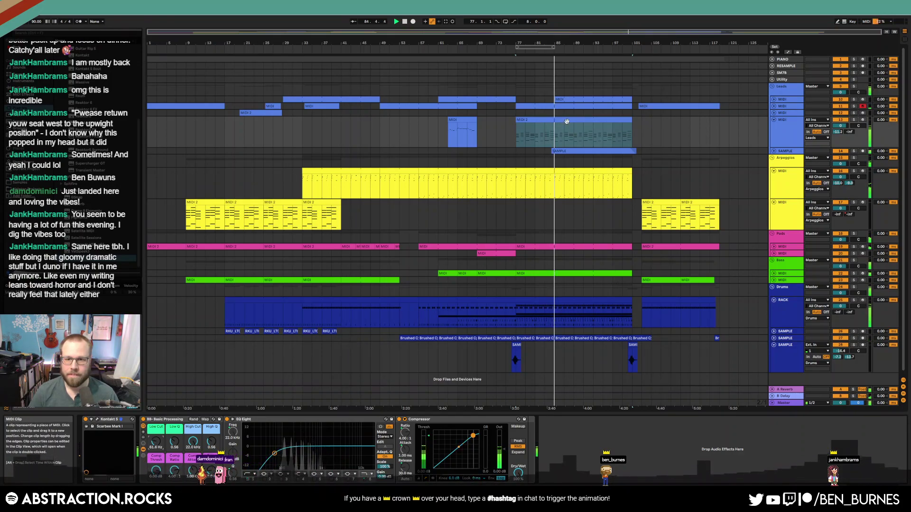
# Unfold the Leads SAMPLE track and raise its track volume
pyautogui.click(780, 150)
pyautogui.click(773, 151)
pyautogui.moveTo(838, 152); pyautogui.dragTo(838, 150)
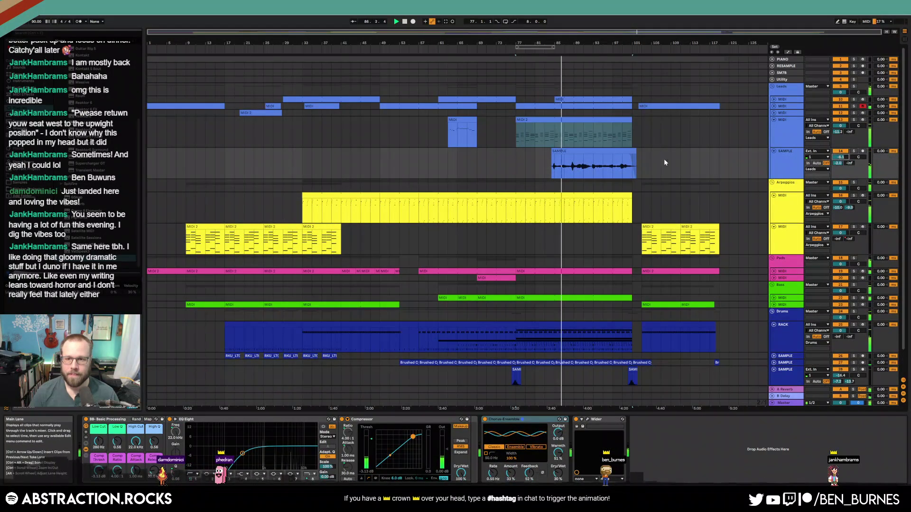
# Copy ValhallaSupermassive from the first Arpeggios track to the end of the Leads SAMPLE track's effect chain
pyautogui.click(625, 212)
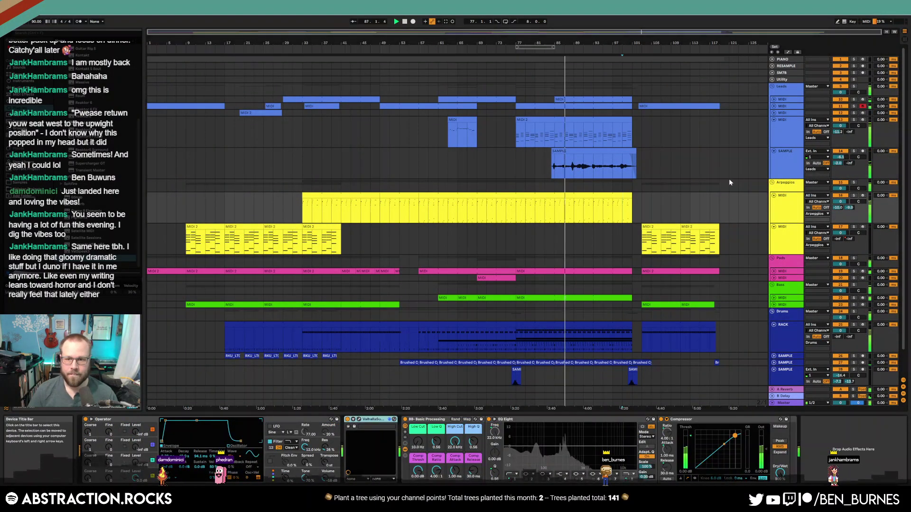
pyautogui.click(785, 163)
pyautogui.click(677, 449)
pyautogui.hotkey('ctrl', 'v')
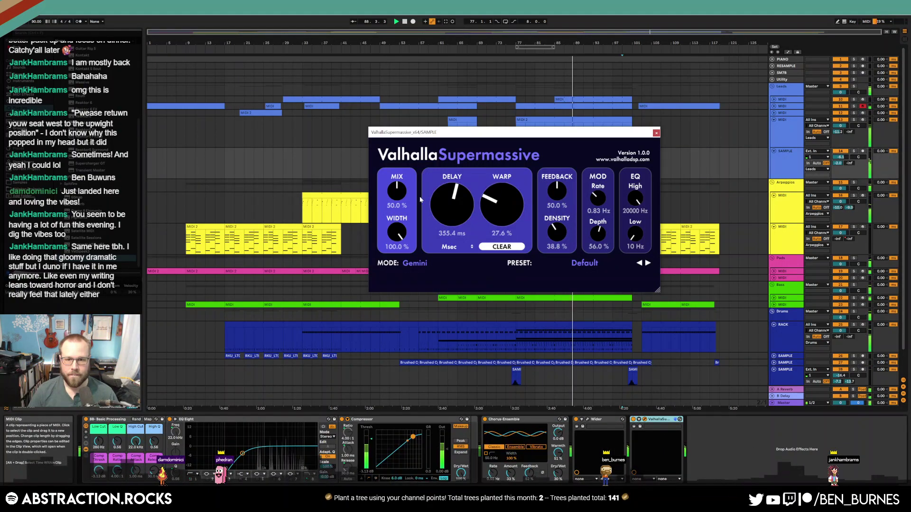
# Set the Leads SAMPLE track's ValhallaSupermassive mix to 62.8% and feedback to 28.8%
pyautogui.moveTo(413, 200); pyautogui.dragTo(415, 209)
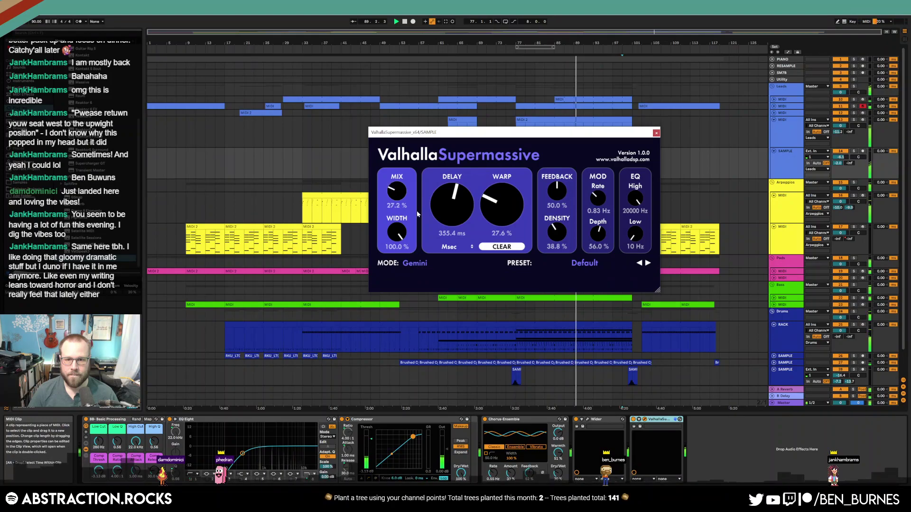
pyautogui.moveTo(558, 192); pyautogui.dragTo(560, 205)
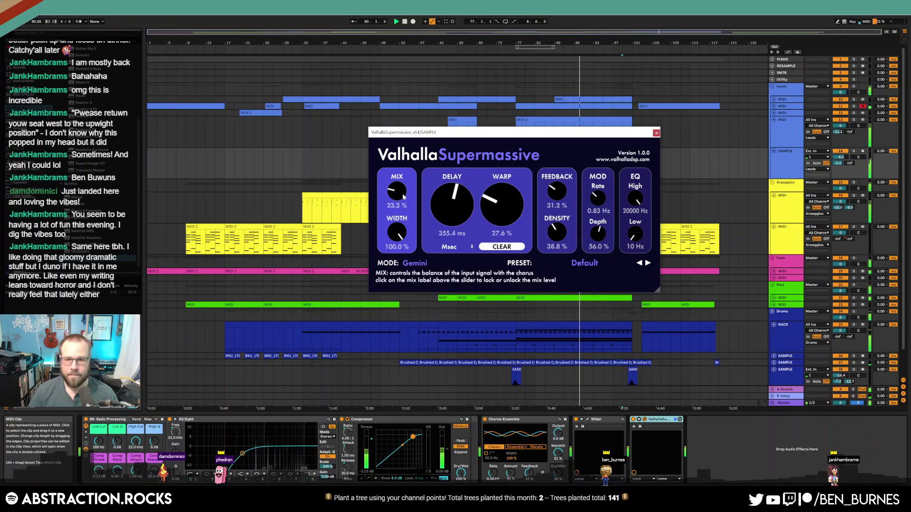
pyautogui.moveTo(403, 197); pyautogui.dragTo(403, 198)
pyautogui.moveTo(559, 193); pyautogui.dragTo(558, 194)
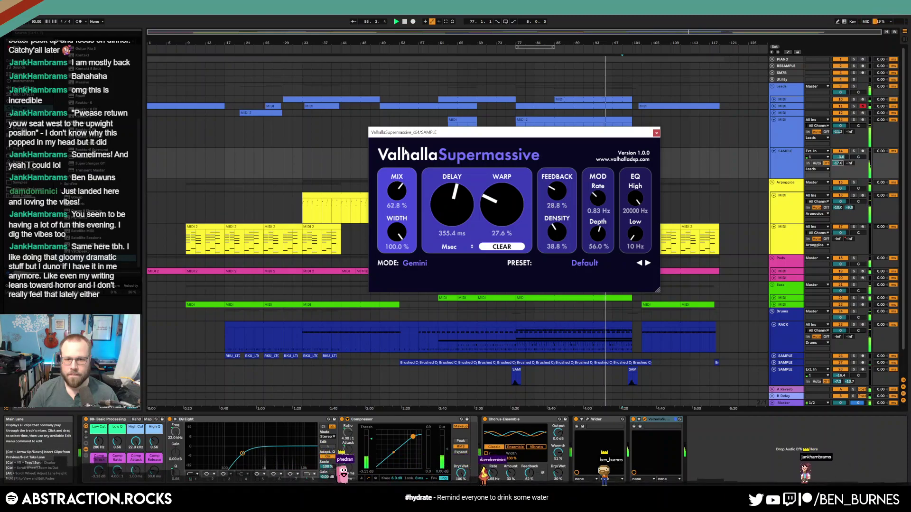
# Raise the Leads SAMPLE track's reverb send, set the ValhallaSupermassive mix to 39.6%, and close the plug-in window
pyautogui.moveTo(569, 132); pyautogui.dragTo(399, 159)
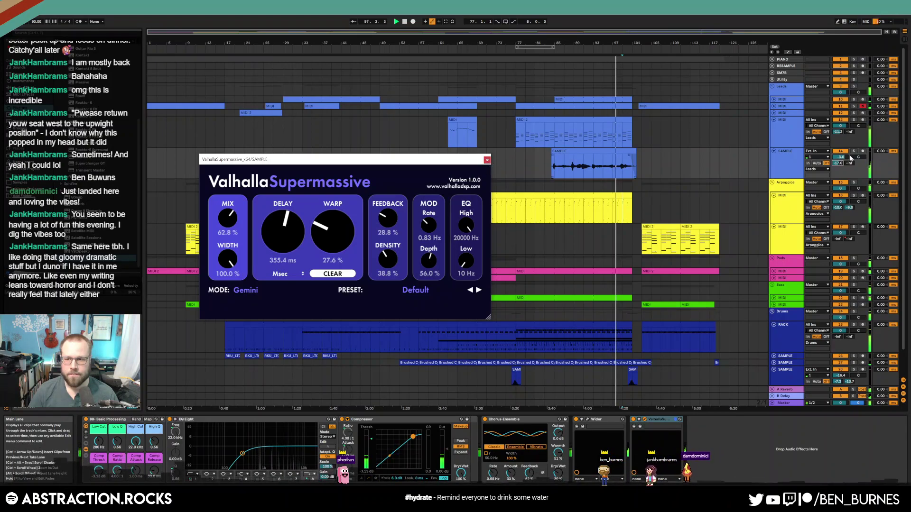
pyautogui.moveTo(839, 163); pyautogui.dragTo(838, 158)
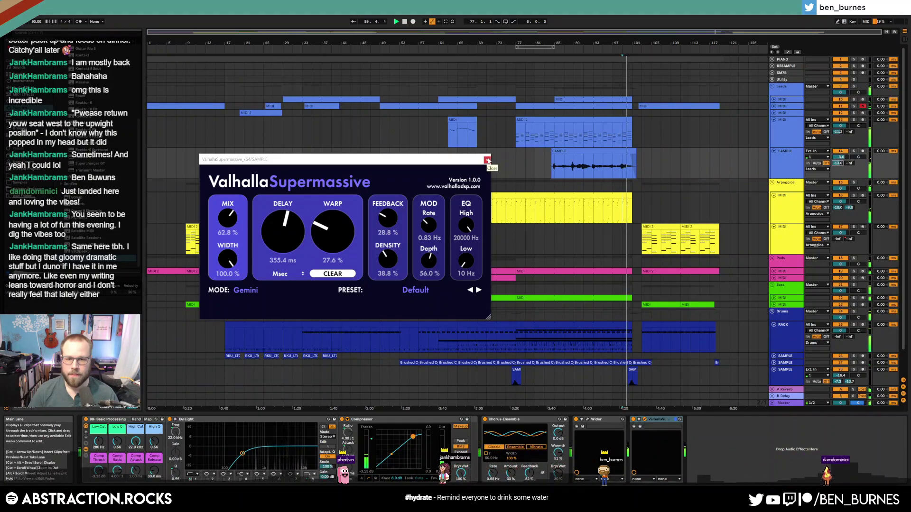
pyautogui.moveTo(228, 223); pyautogui.dragTo(234, 242)
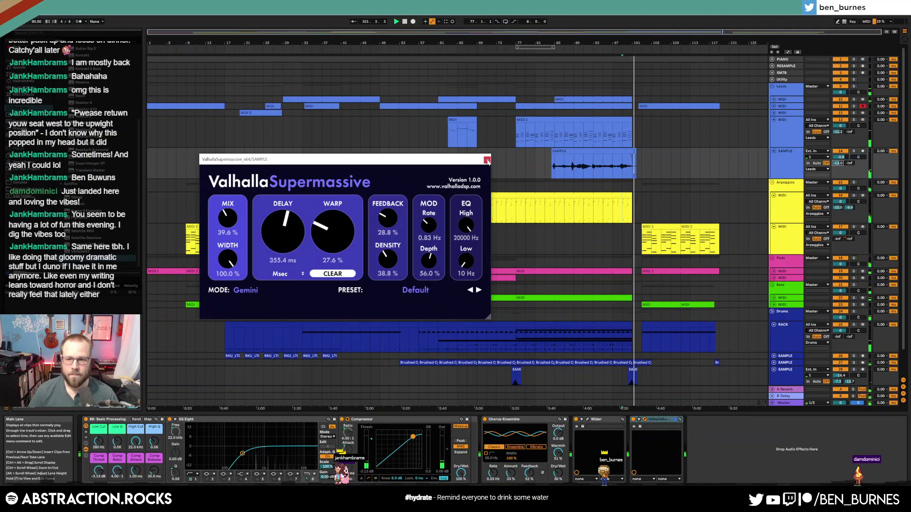
pyautogui.click(487, 161)
# Delete the last three bass drum notes before bar 103 in the Drums RACK clip, and close the note editor
pyautogui.scroll(3, 664, 342)
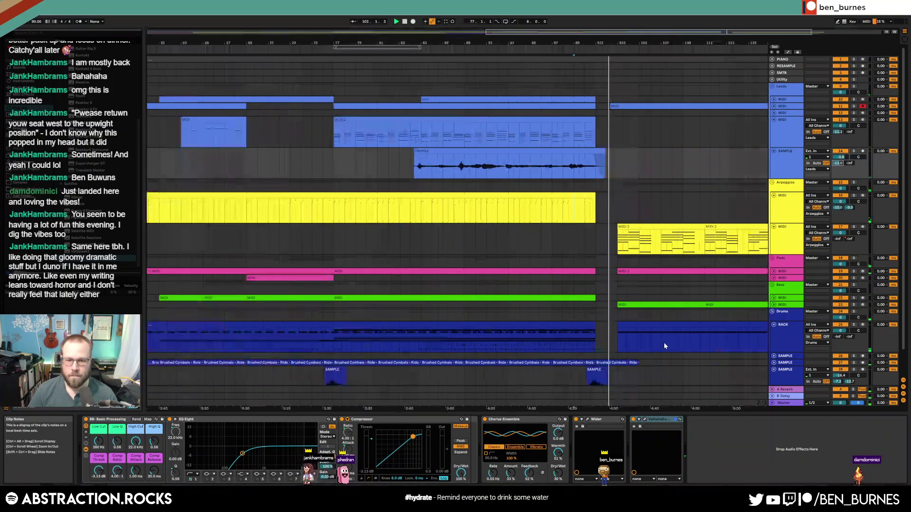
pyautogui.scroll(-3, 275, 348)
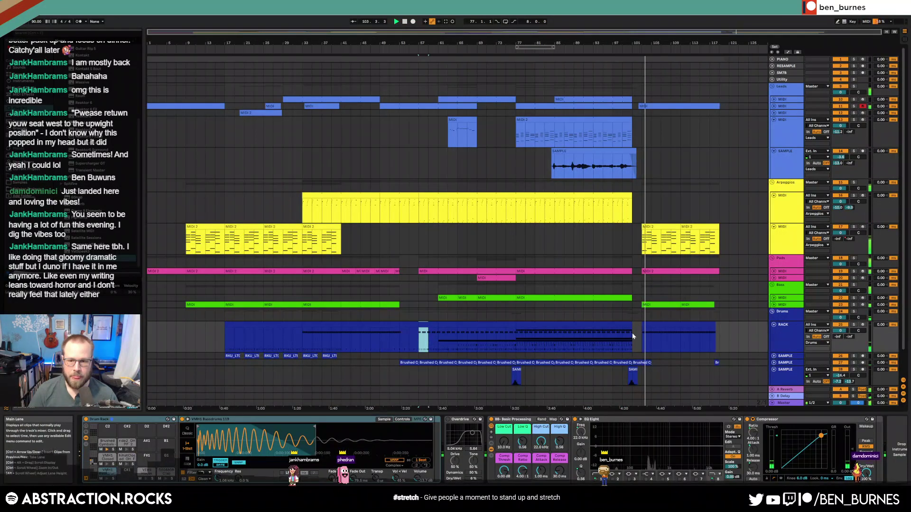
pyautogui.click(633, 334)
pyautogui.scroll(3, 638, 338)
pyautogui.doubleClick(627, 328)
pyautogui.click(408, 382)
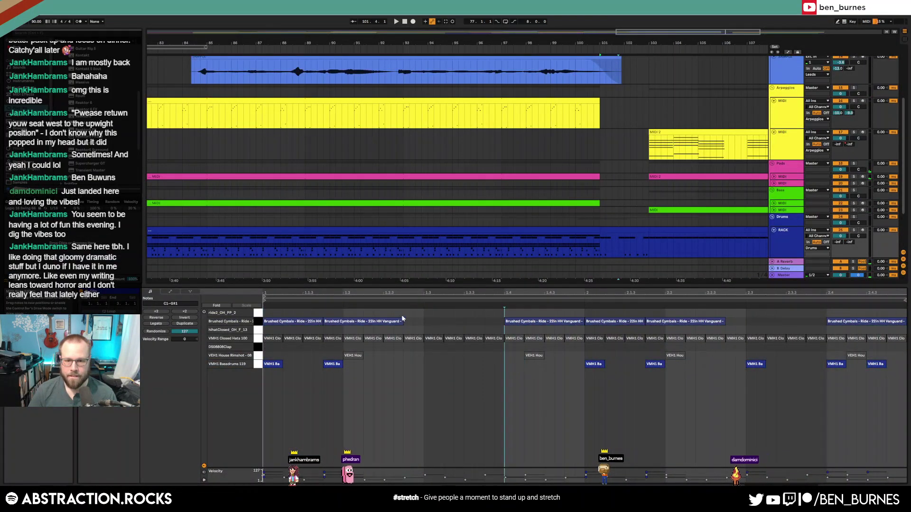
pyautogui.press('space')
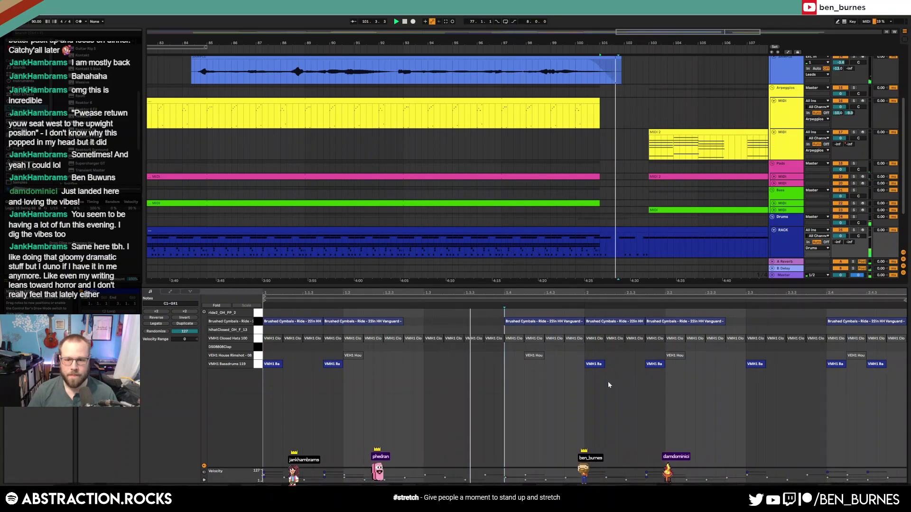
pyautogui.doubleClick(763, 366)
pyautogui.doubleClick(835, 364)
pyautogui.doubleClick(875, 364)
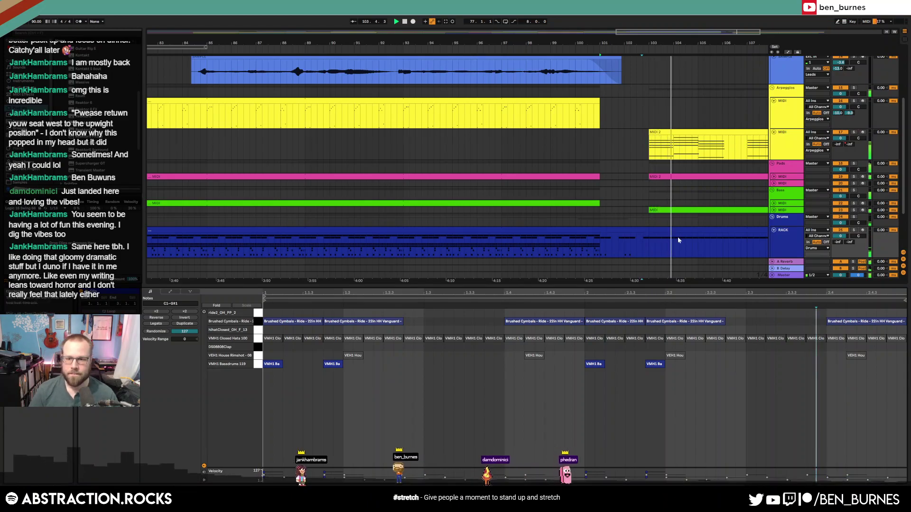
pyautogui.scroll(-3, 679, 238)
pyautogui.hotkey('shift', 'Tab')
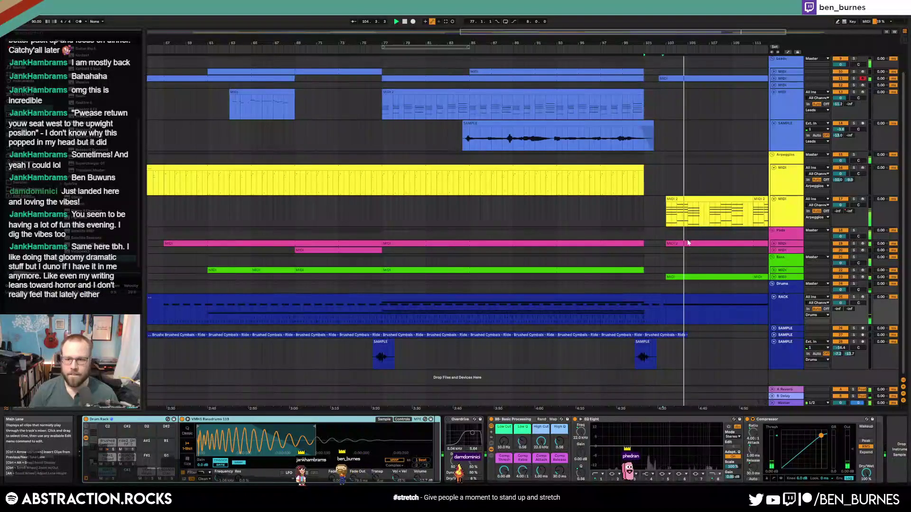
# Unfold both Bass tracks and continue the first one's part from bar 101 to 103 as a separate two-bar clip
pyautogui.press('space')
pyautogui.click(773, 277)
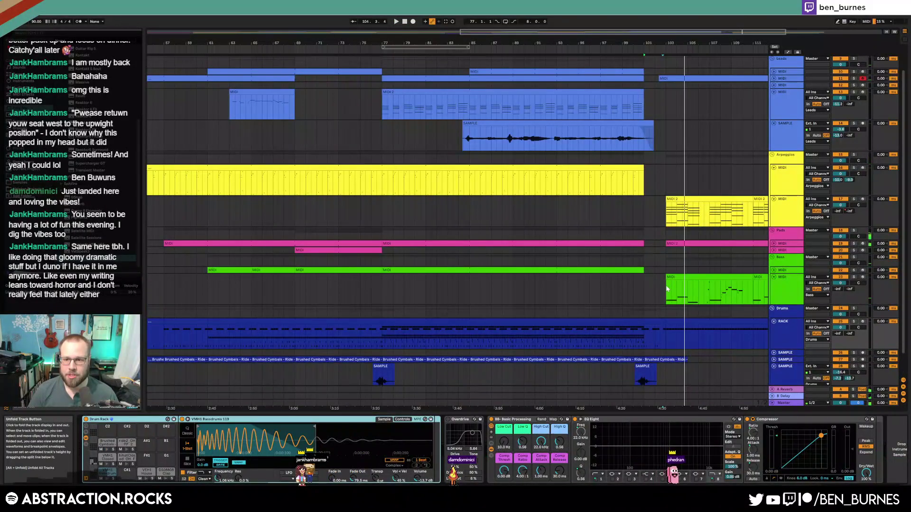
pyautogui.click(773, 270)
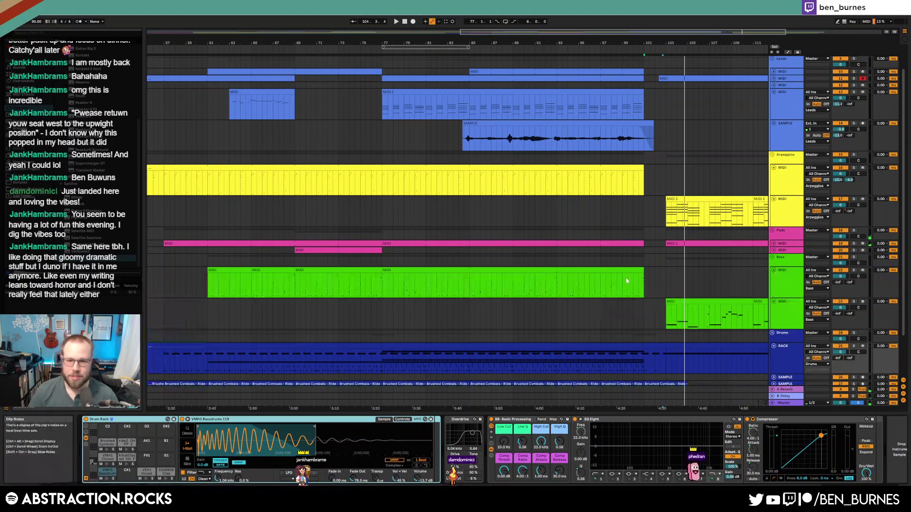
pyautogui.moveTo(644, 271); pyautogui.dragTo(666, 288)
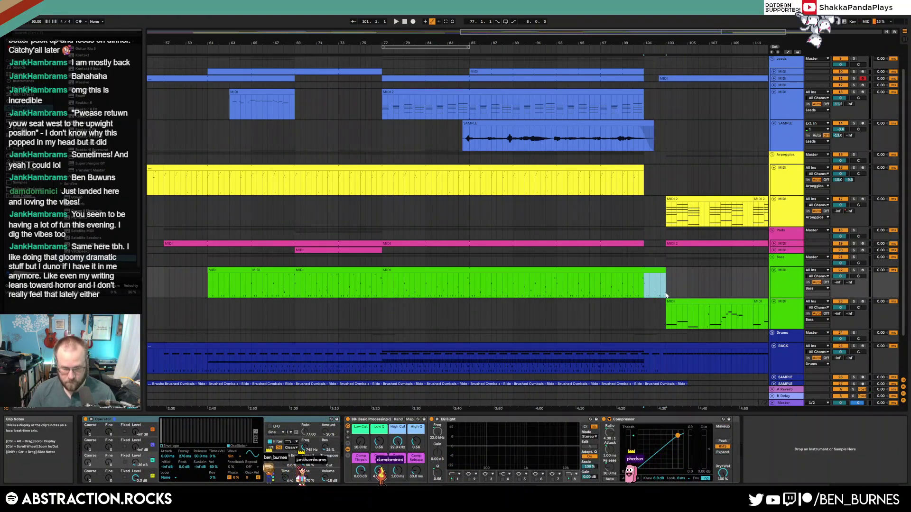
# In the bar 101 bass clip, move the second note to F1 a sixteenth earlier and delete all notes after it
pyautogui.click(656, 276)
pyautogui.doubleClick(656, 275)
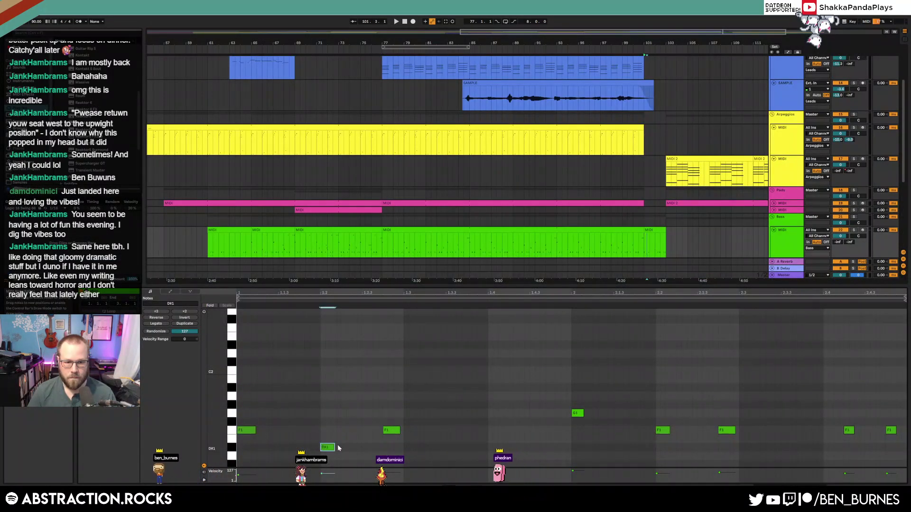
pyautogui.moveTo(327, 430); pyautogui.dragTo(306, 430)
pyautogui.moveTo(363, 409); pyautogui.dragTo(602, 462)
pyautogui.press('Delete')
pyautogui.moveTo(605, 403); pyautogui.dragTo(905, 467)
pyautogui.press('Delete')
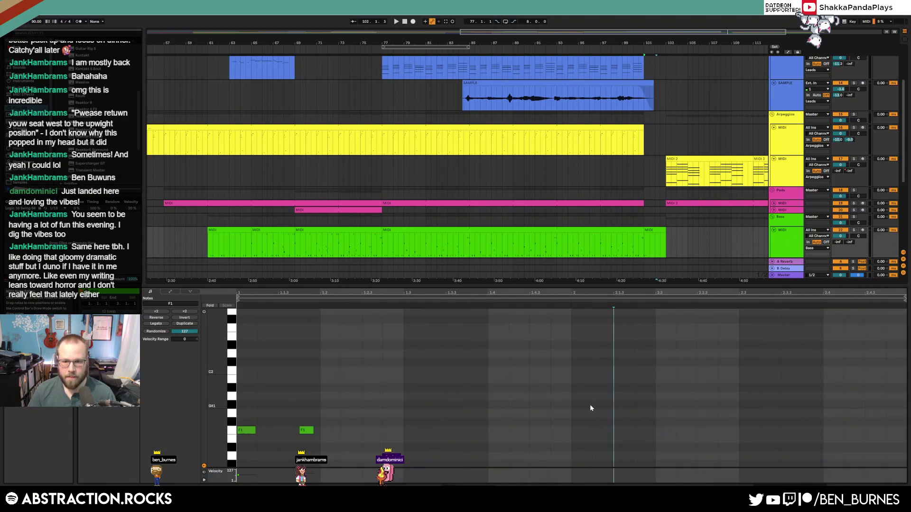
# Duplicate the two F1 bass notes one bar later, at bar 102, and play the clip
pyautogui.moveTo(568, 397); pyautogui.dragTo(231, 456)
pyautogui.hotkey('ctrl', 'd')
pyautogui.press('space')
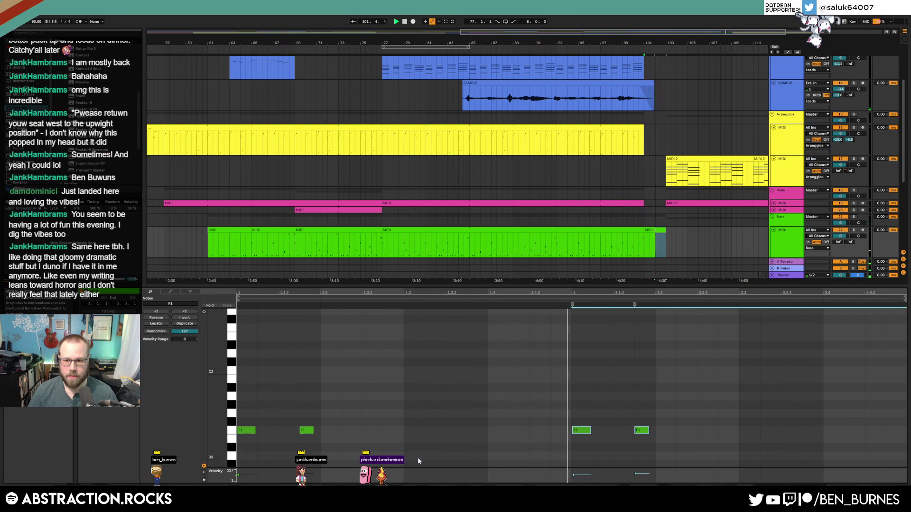
# Try the bar 102 bass notes an octave lower at F0 and play the passage from bar 101
pyautogui.hotkey('shift', 'Down')
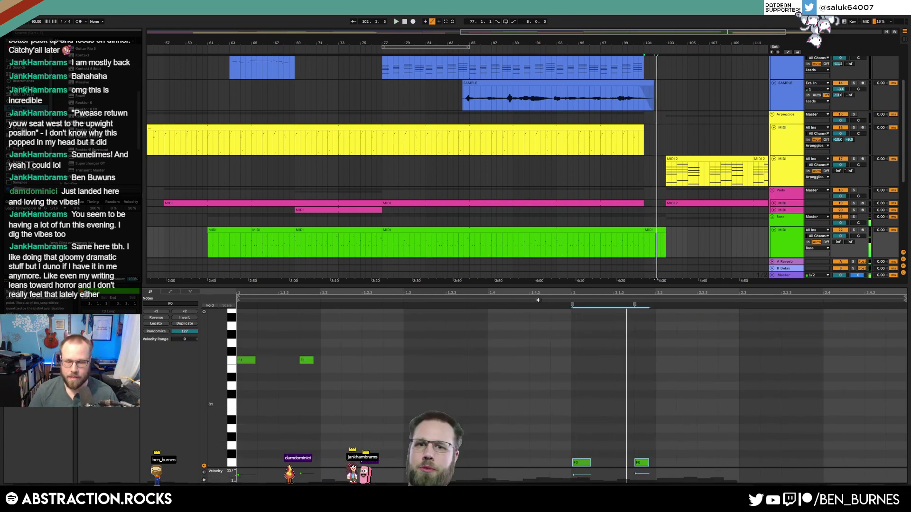
pyautogui.press('Home')
pyautogui.press('space')
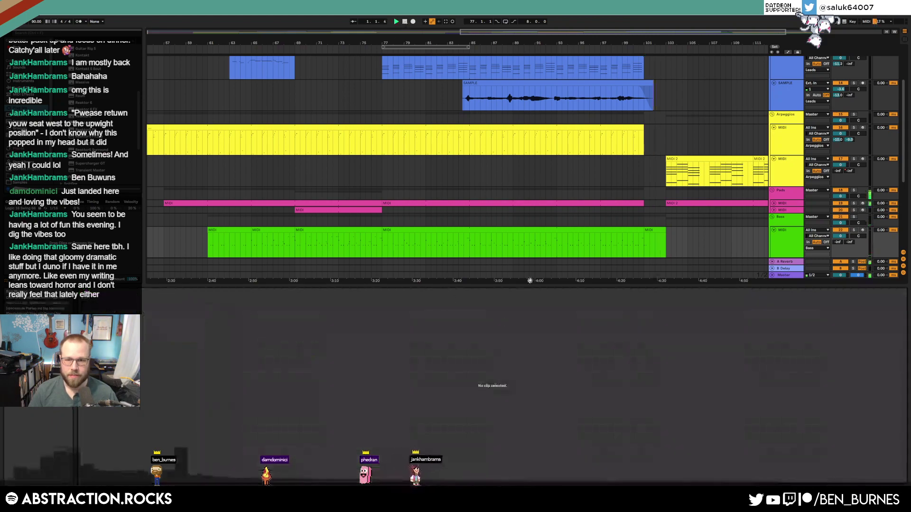
pyautogui.click(642, 240)
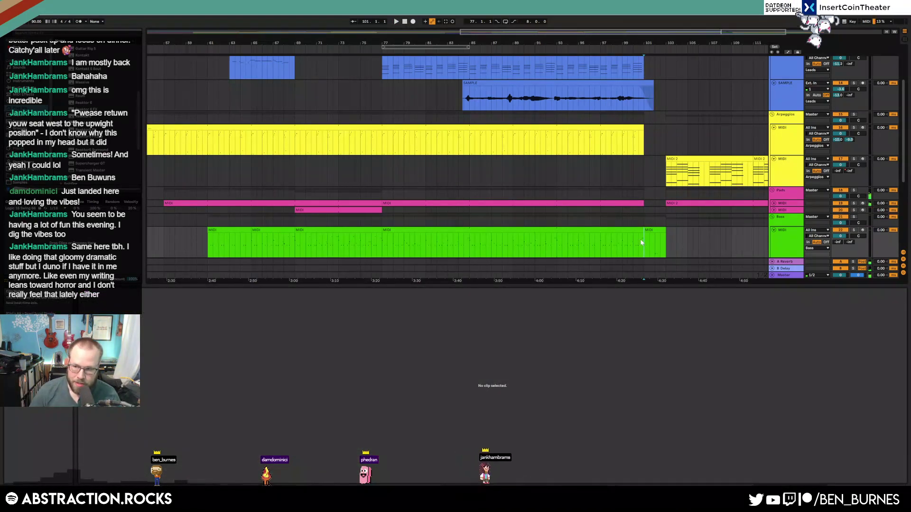
pyautogui.press('space')
pyautogui.hotkey('shift', 'Tab')
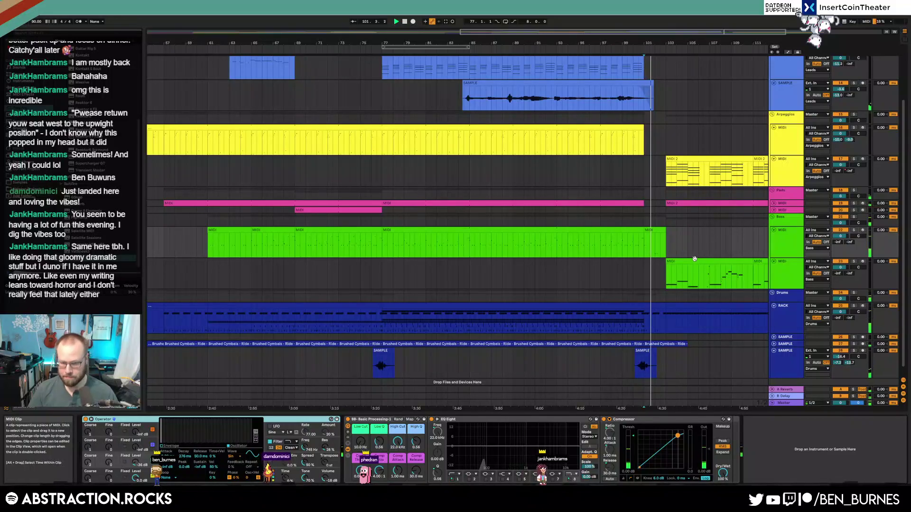
# Return the two bar 102 bass notes to F1, play them, and close the note editor
pyautogui.doubleClick(657, 231)
pyautogui.press('space')
pyautogui.moveTo(561, 405); pyautogui.dragTo(665, 467)
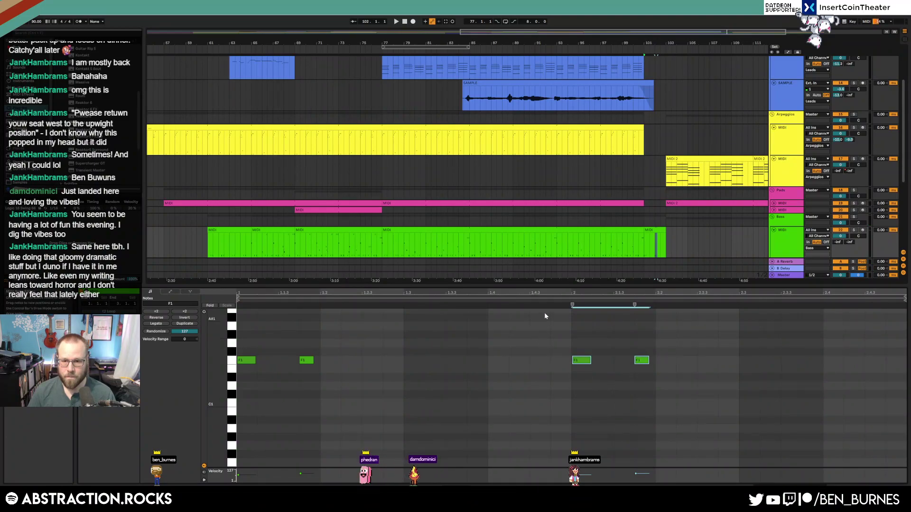
pyautogui.press('space')
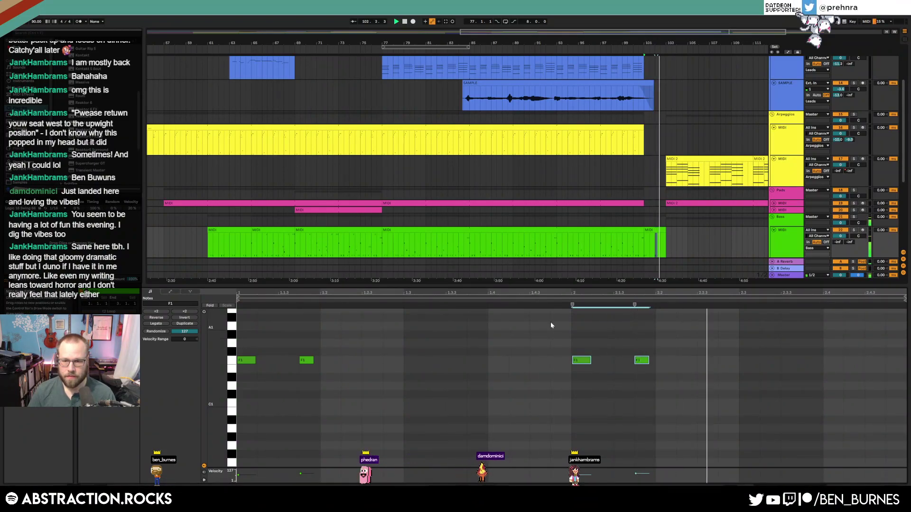
pyautogui.hotkey('shift', 'Tab')
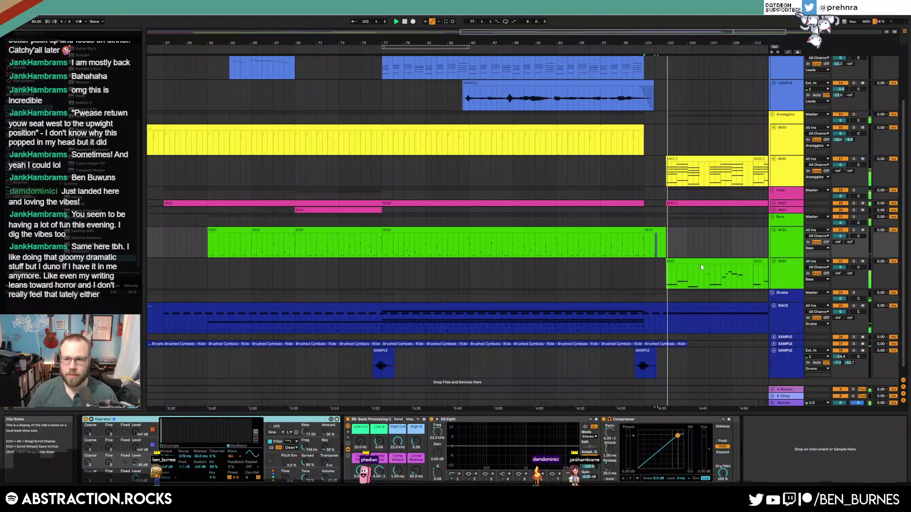
# Play the transition from shortly before bar 101 and unfold the first Pads track
pyautogui.moveTo(636, 43); pyautogui.dragTo(532, 44)
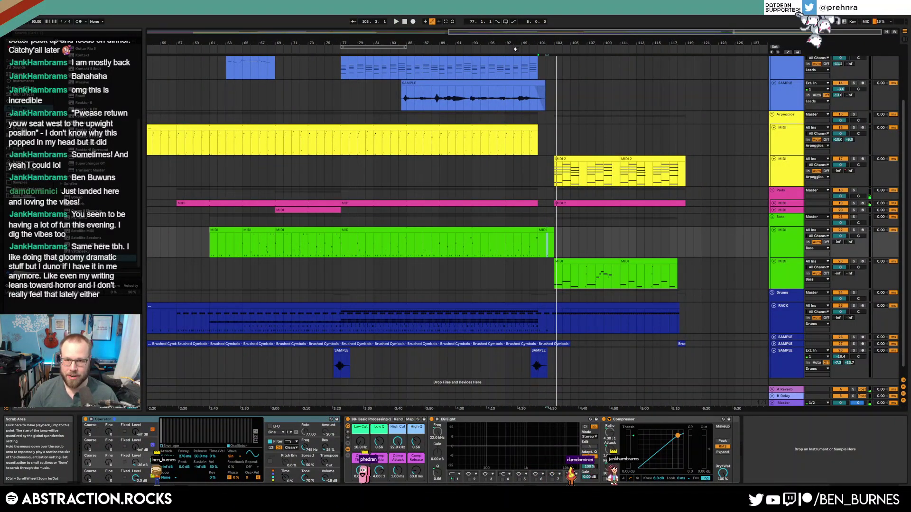
pyautogui.click(515, 49)
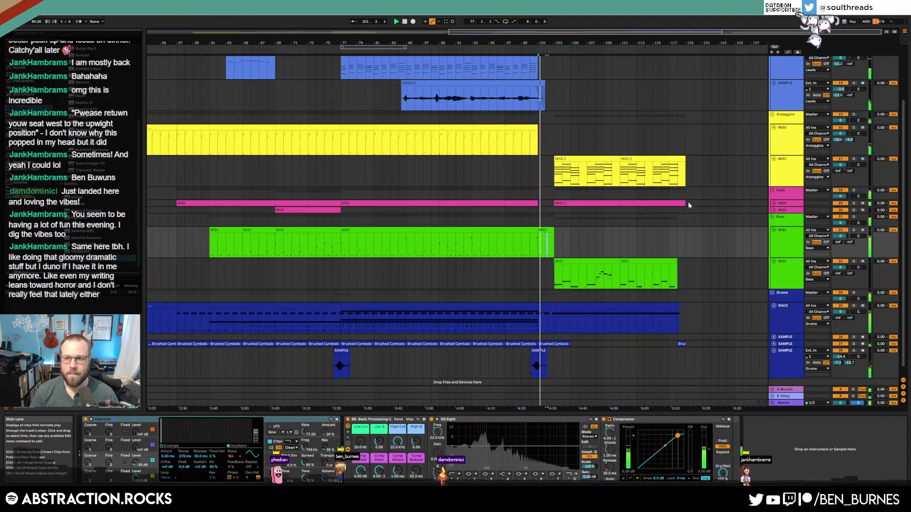
pyautogui.click(774, 204)
pyautogui.click(775, 204)
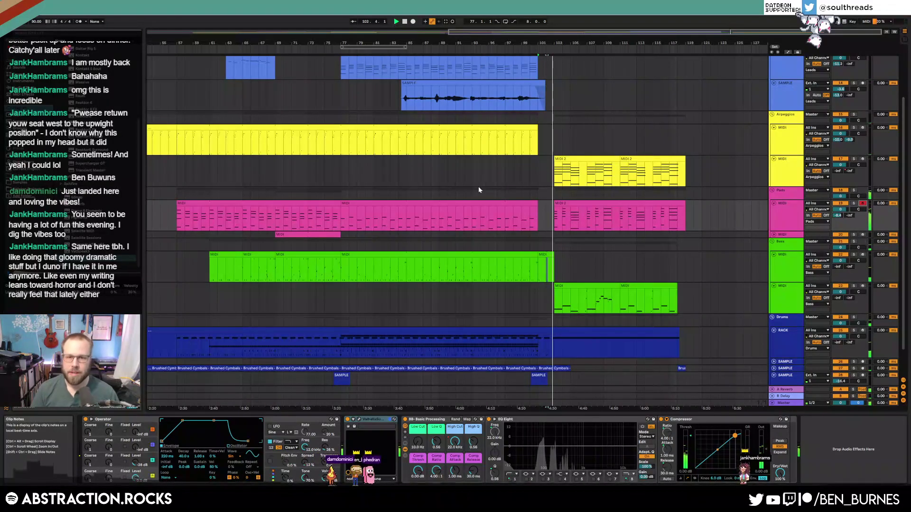
# Inspect the sustain pedal (CC 64) envelope of the Pads clip starting at bar 77, and close the clip editor
pyautogui.doubleClick(512, 214)
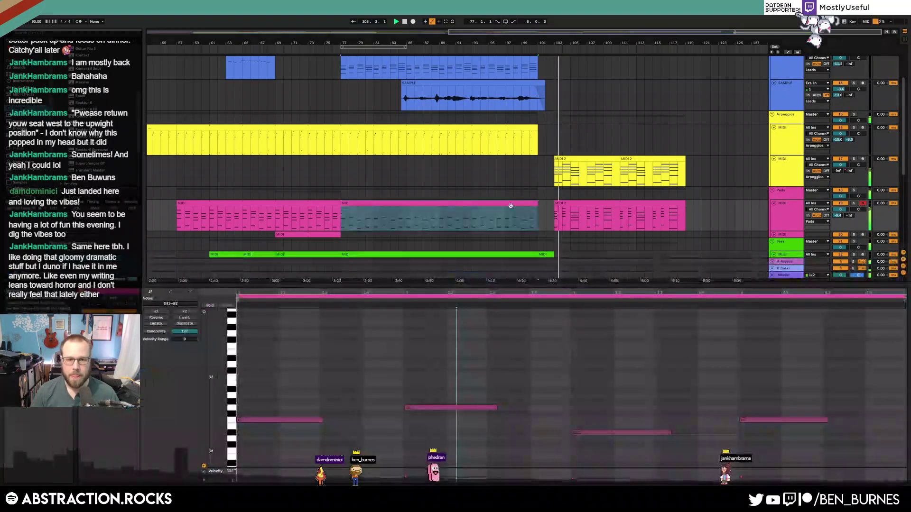
pyautogui.click(171, 291)
pyautogui.click(160, 304)
pyautogui.click(161, 309)
pyautogui.click(186, 305)
pyautogui.scroll(-3, 192, 290)
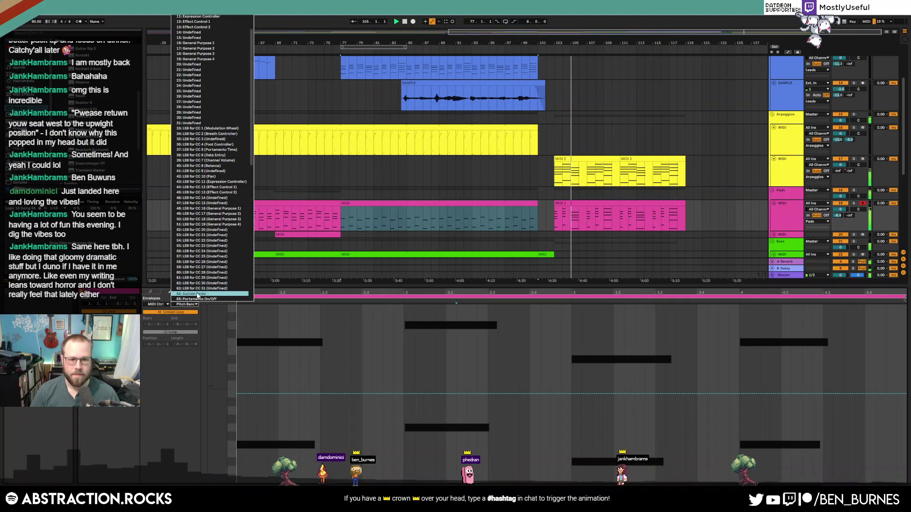
pyautogui.click(190, 293)
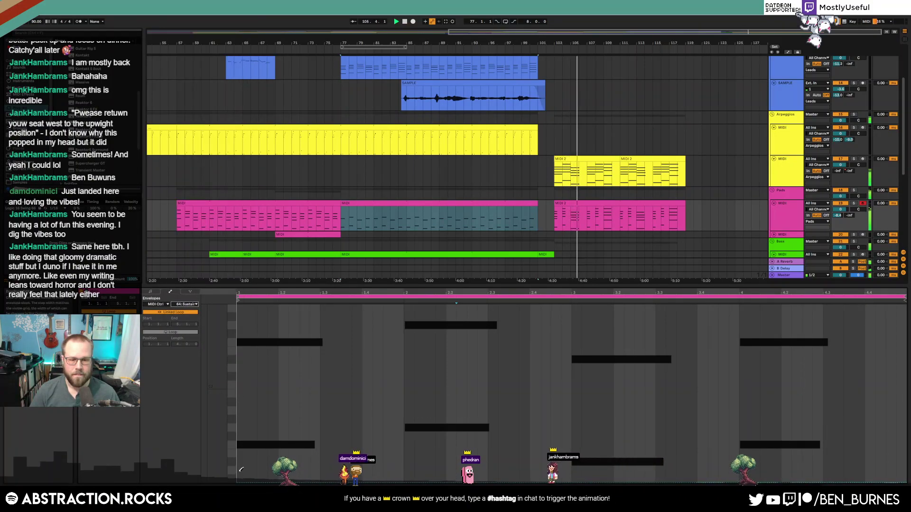
pyautogui.hotkey('shift', 'Tab')
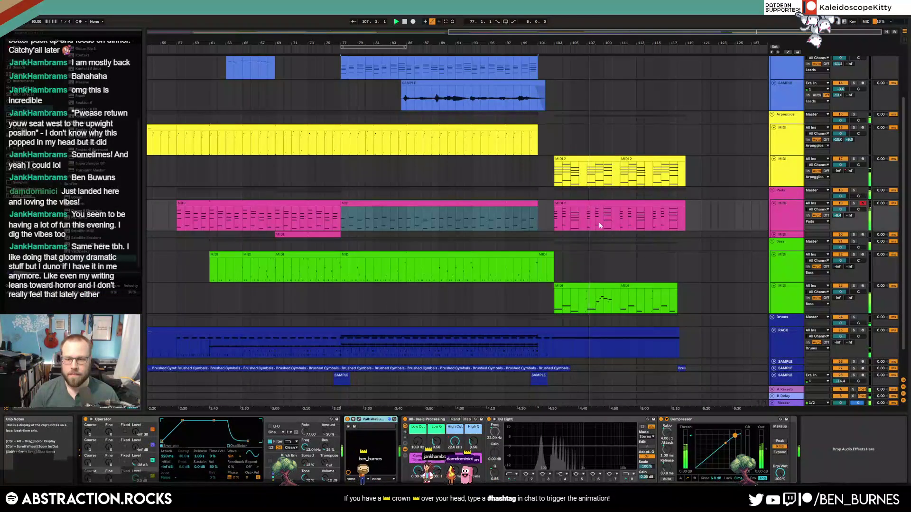
# Automate the second Arpeggios track's High Cut to fall from bar 111 to 10.0 Hz at the end of its final clip
pyautogui.moveTo(698, 47); pyautogui.dragTo(710, 43)
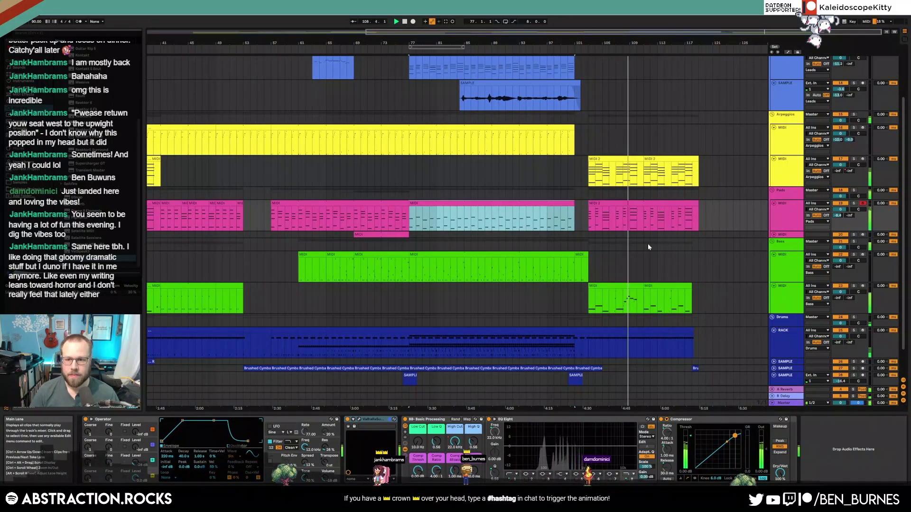
pyautogui.click(648, 203)
pyautogui.press('a')
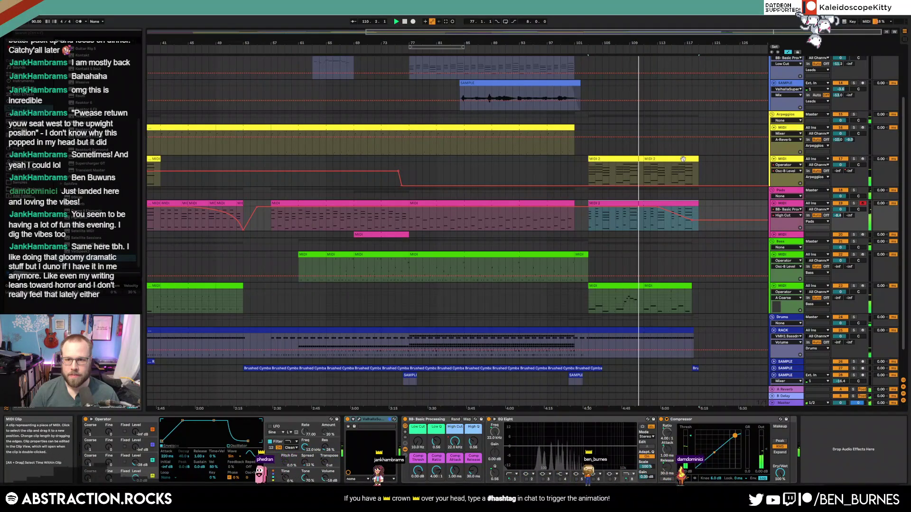
pyautogui.click(683, 159)
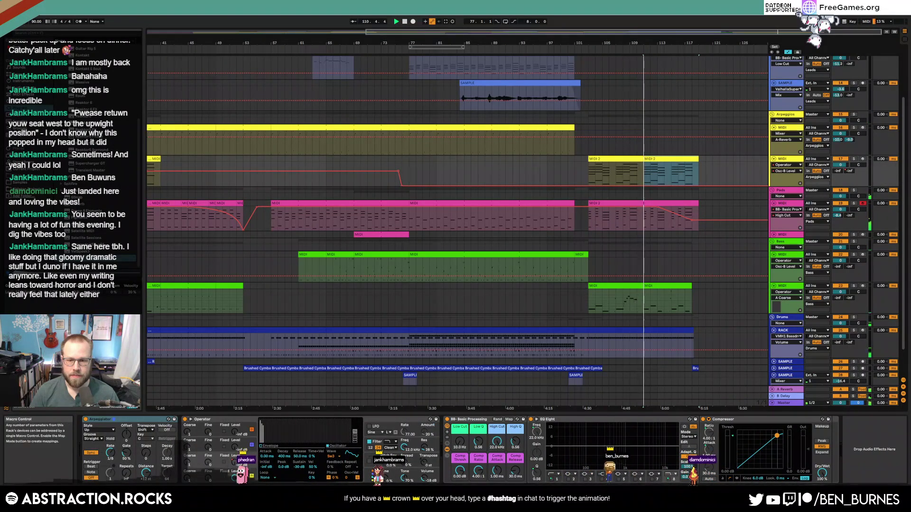
pyautogui.click(496, 441)
pyautogui.click(711, 162)
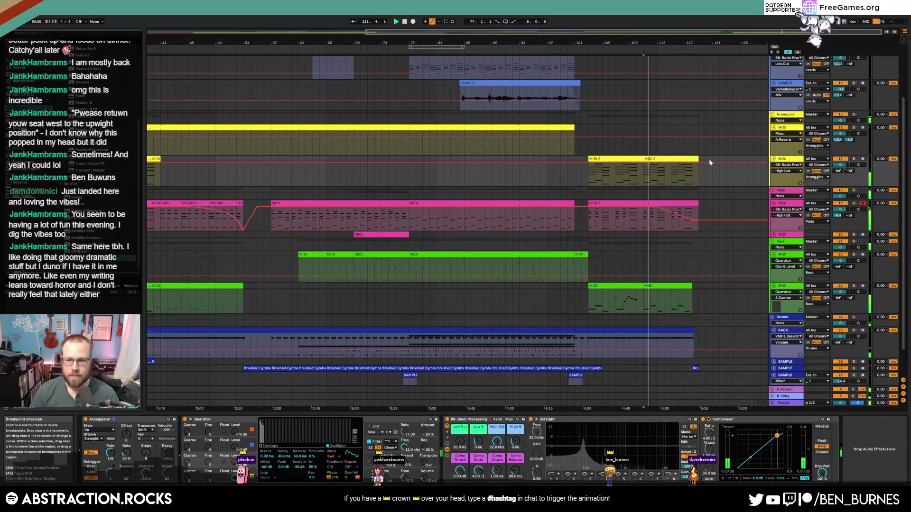
pyautogui.moveTo(698, 163); pyautogui.dragTo(698, 186)
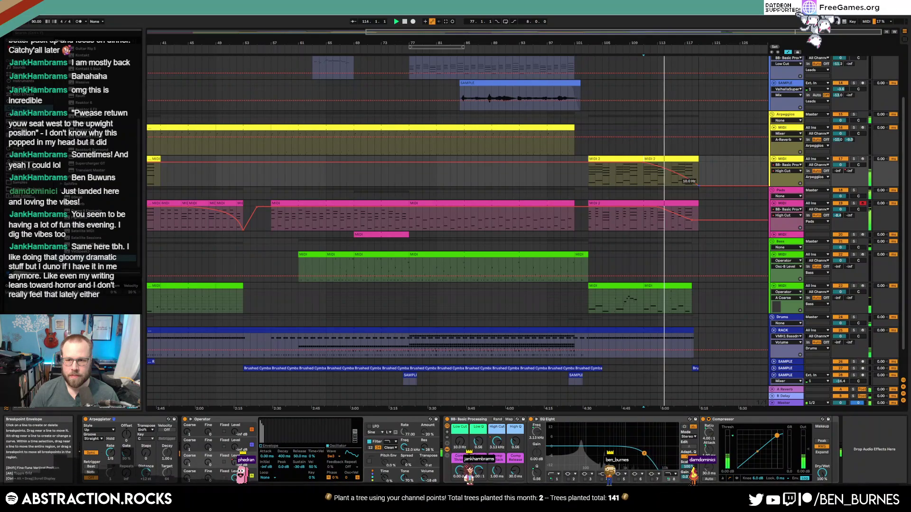
pyautogui.press('a')
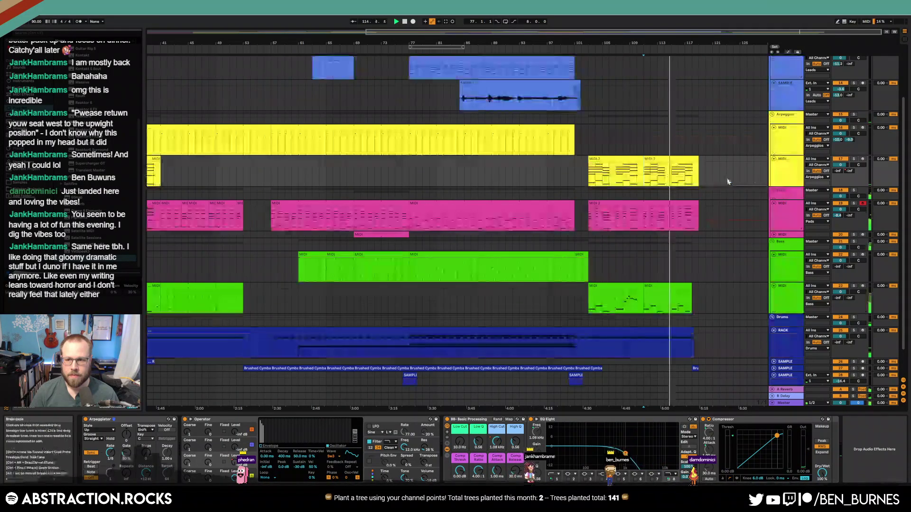
# Raise the end of the second Arpeggios track's High Cut automation to 785 Hz, playing from bar 115, and hide the automation
pyautogui.press('a')
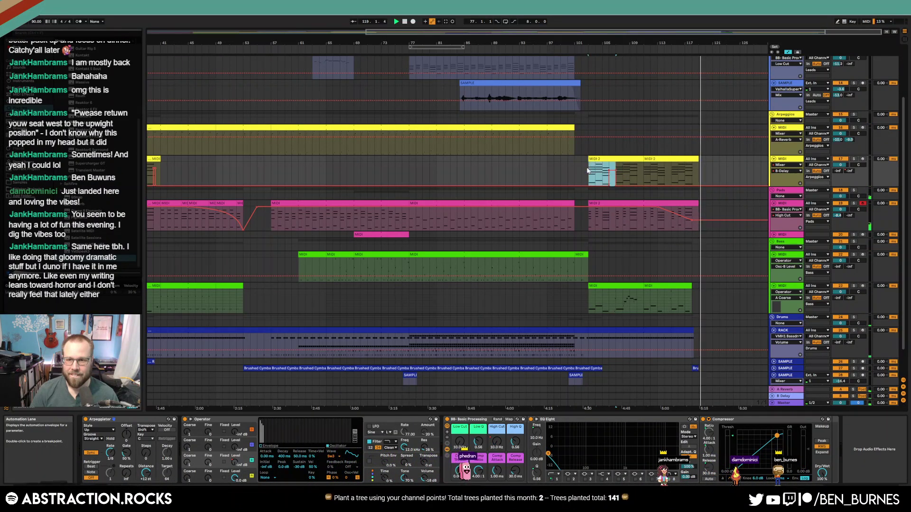
pyautogui.click(680, 171)
pyautogui.click(496, 442)
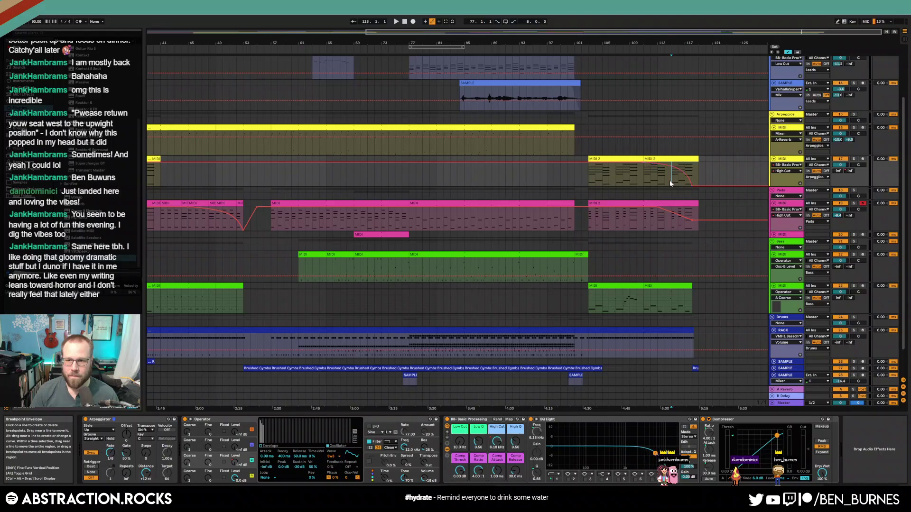
pyautogui.press('space')
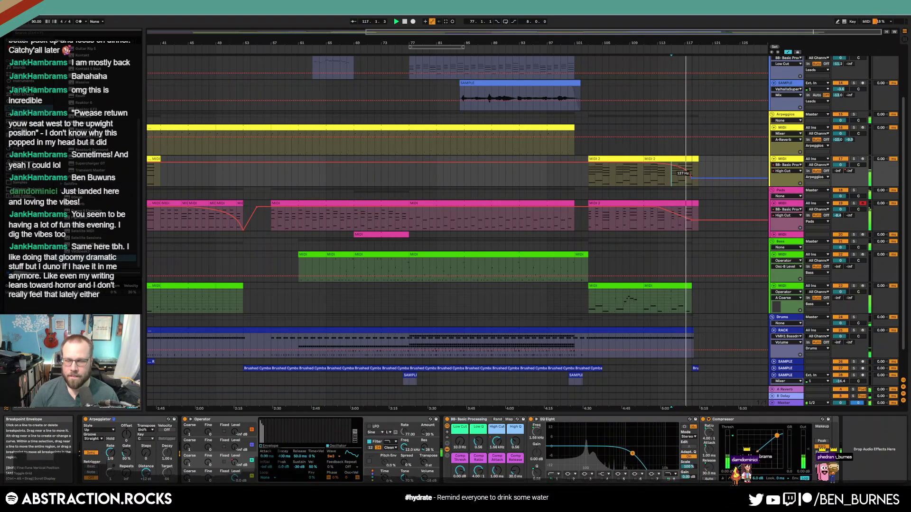
pyautogui.moveTo(698, 178); pyautogui.dragTo(698, 172)
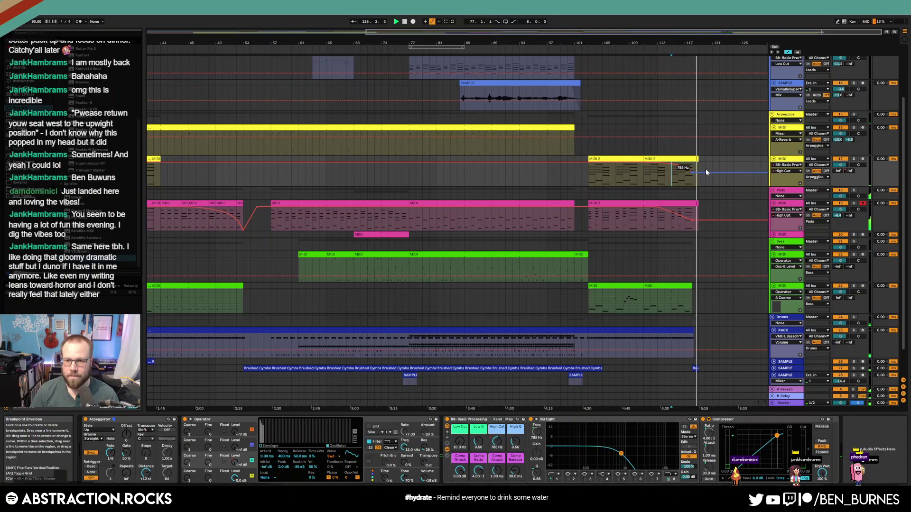
pyautogui.press('a')
# Play the song's ending past the final clips and fit the whole song in the arrangement view
pyautogui.scroll(3, 709, 188)
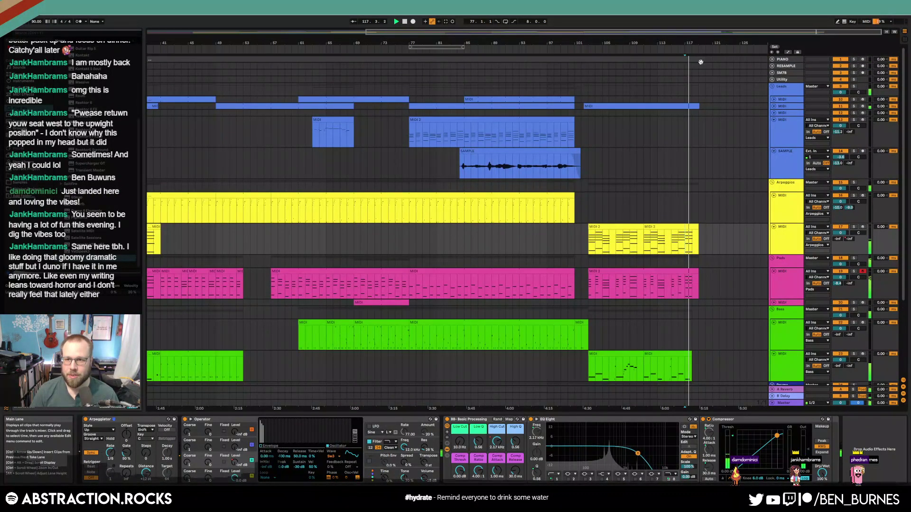
pyautogui.click(703, 59)
pyautogui.scroll(5, 703, 60)
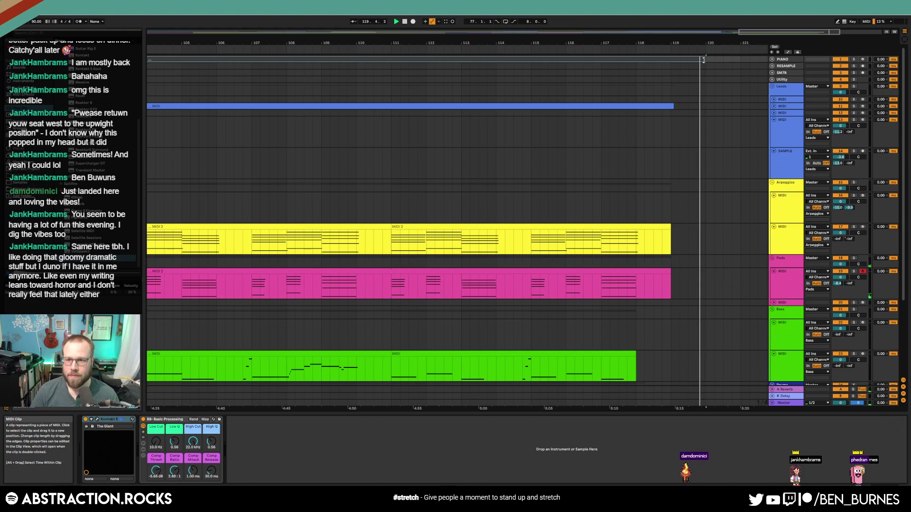
pyautogui.scroll(-5, 663, 126)
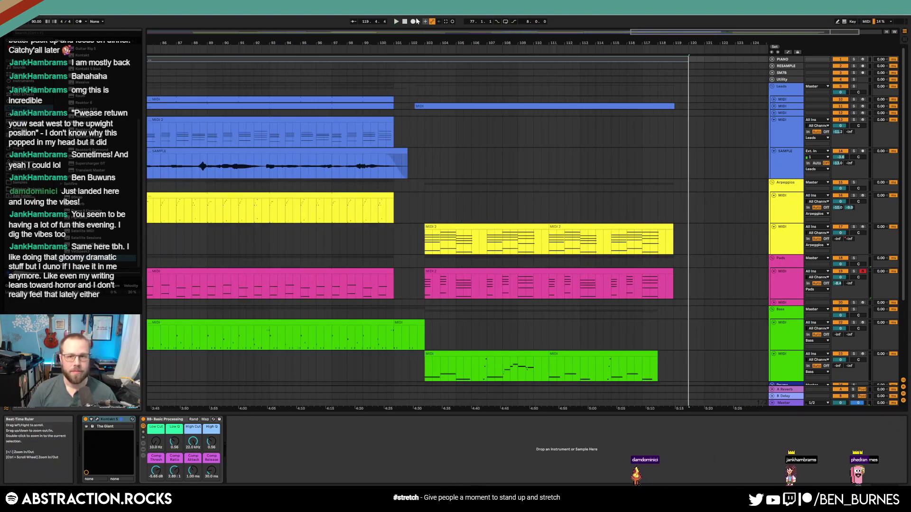
pyautogui.doubleClick(453, 32)
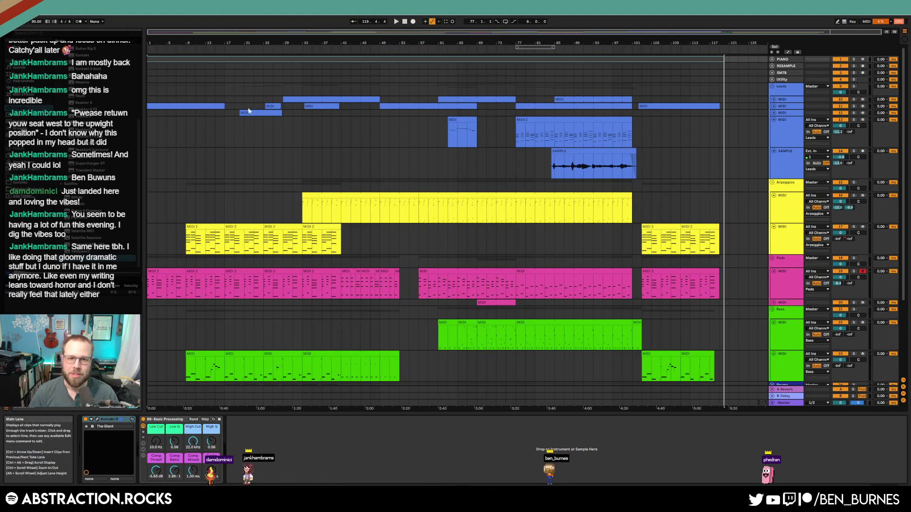
# Fold the unfolded tracks in the Pads, Bass and Drums groups
pyautogui.scroll(-4, 560, 301)
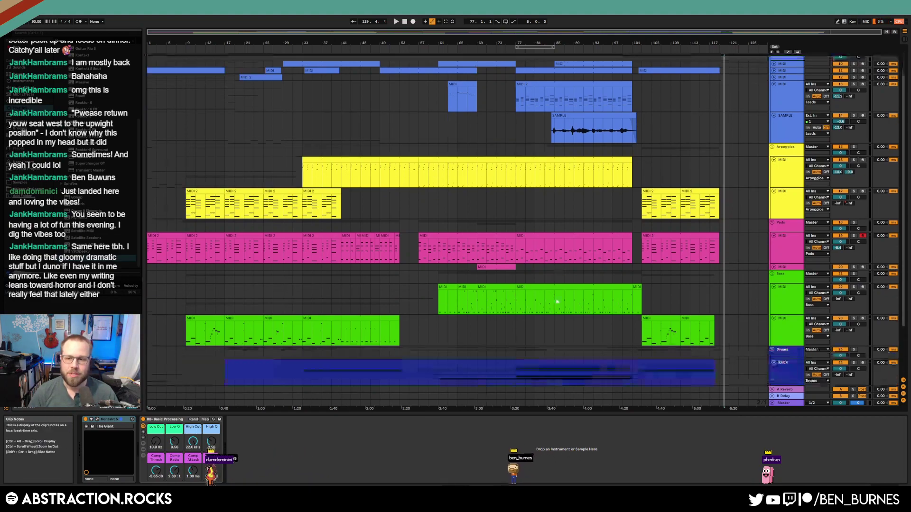
pyautogui.click(773, 237)
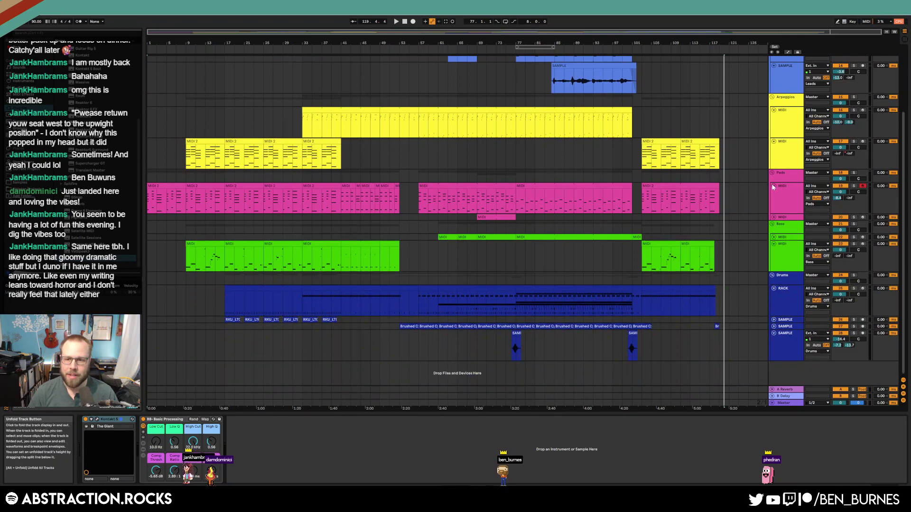
pyautogui.click(773, 185)
pyautogui.click(775, 220)
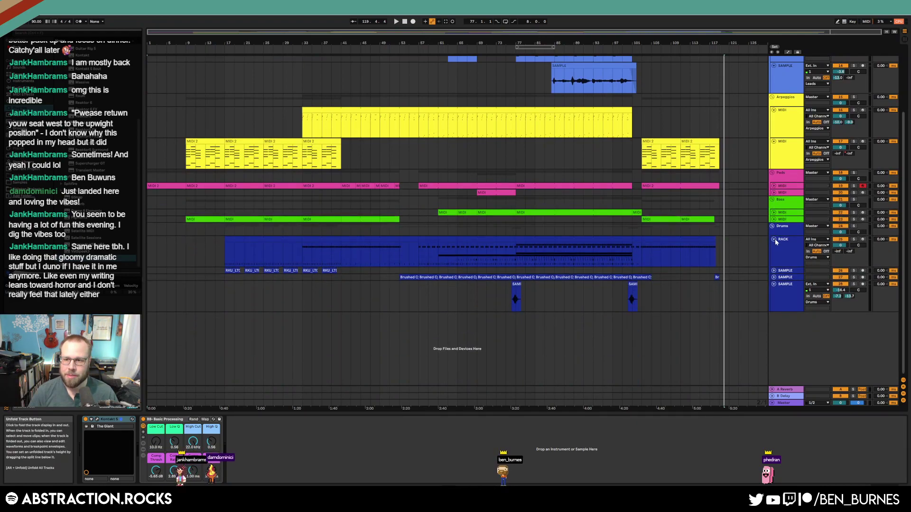
pyautogui.click(774, 239)
pyautogui.click(773, 260)
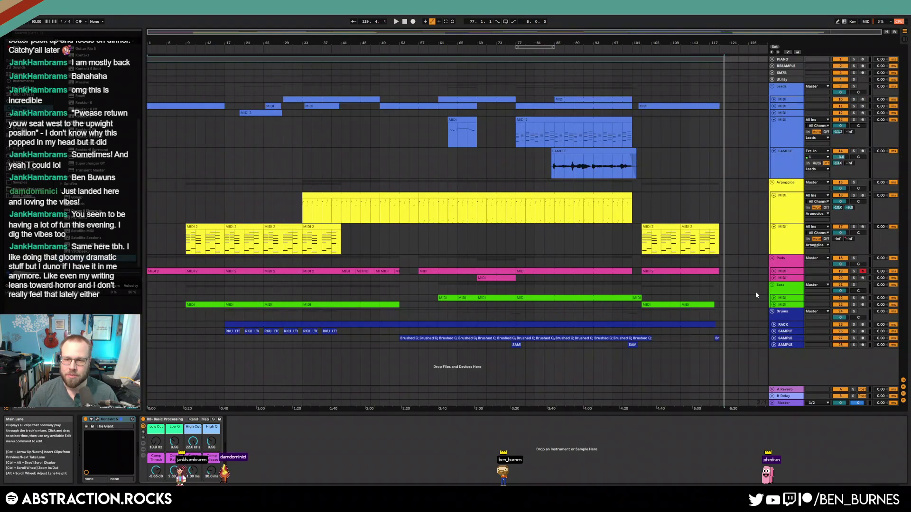
# Fold the unfolded MIDI and sample tracks in the Leads group and both Arpeggios tracks
pyautogui.click(774, 119)
pyautogui.click(774, 127)
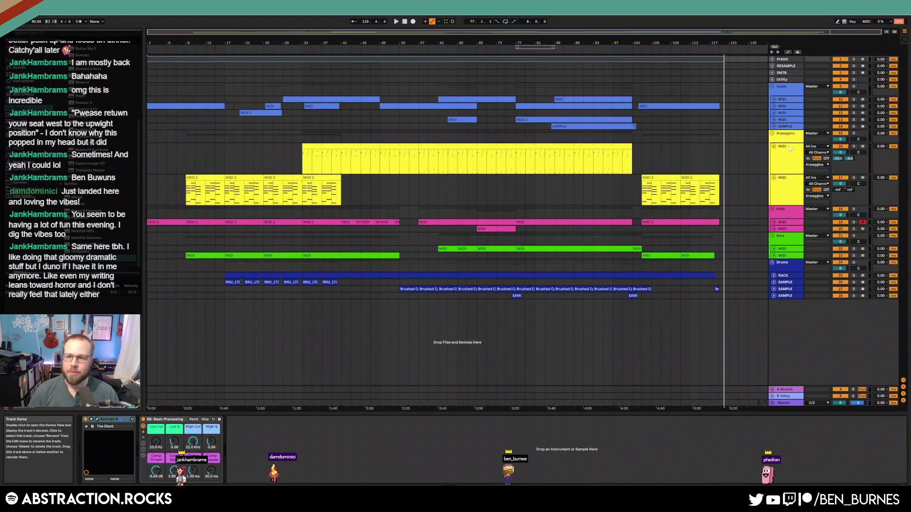
pyautogui.click(774, 146)
pyautogui.click(774, 154)
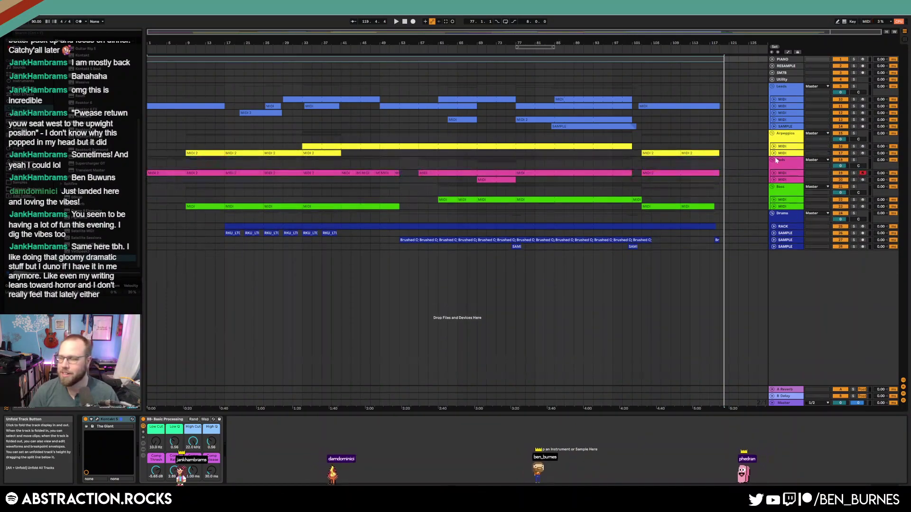